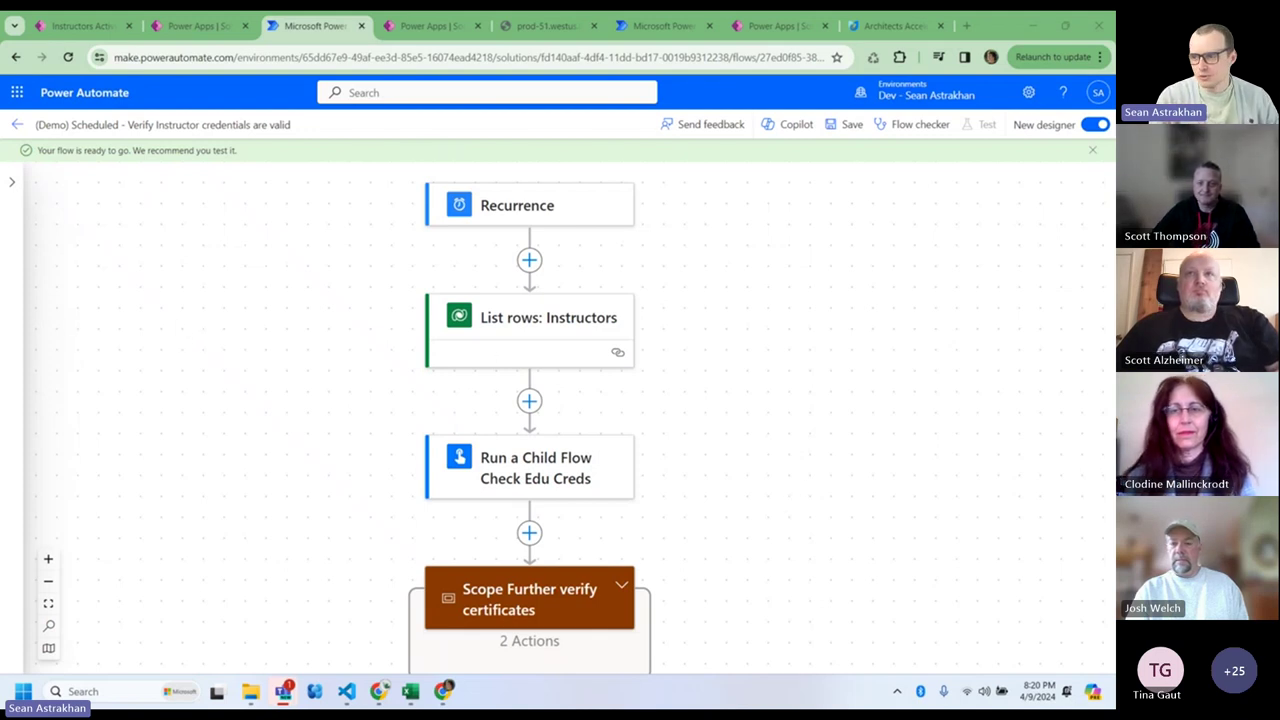
- Pan the canvas back to the Recurrence trigger, then switch to the 'Instructors Active' tab
{"action": "left_click_drag", "start_coordinate": [214, 289], "coordinate": [180, 240]}
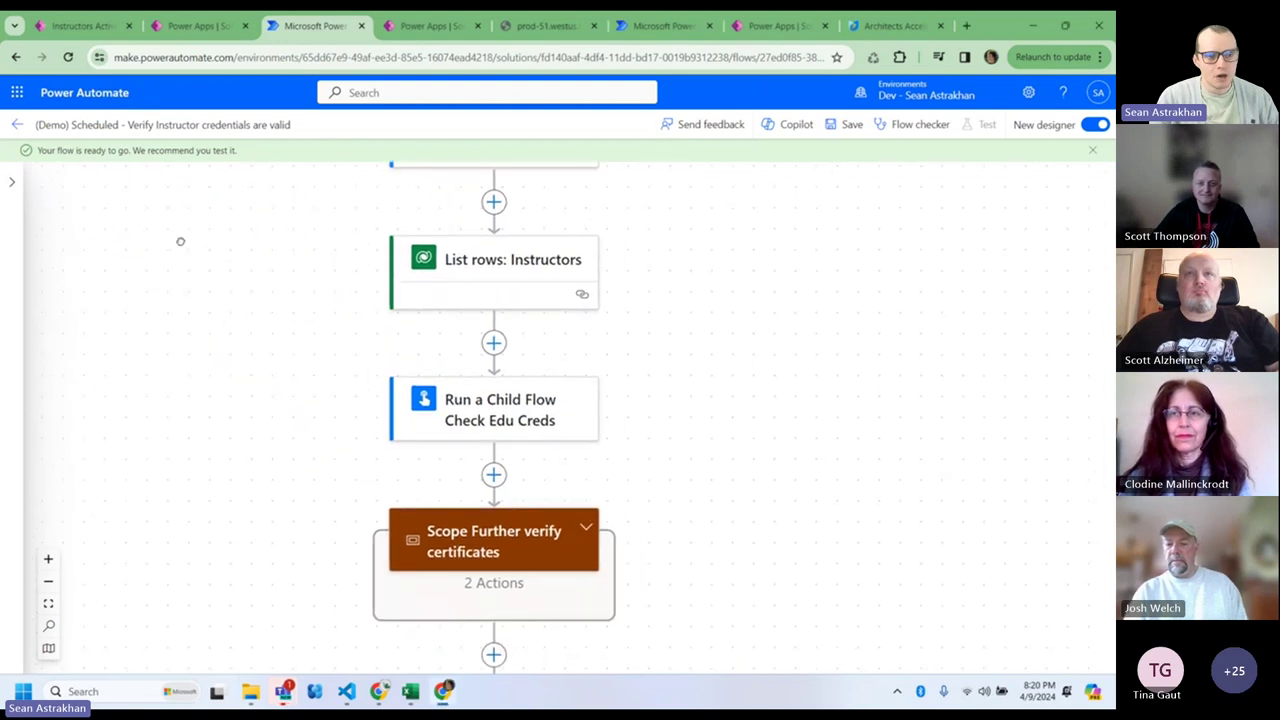
{"action": "left_click_drag", "start_coordinate": [288, 276], "coordinate": [243, 317]}
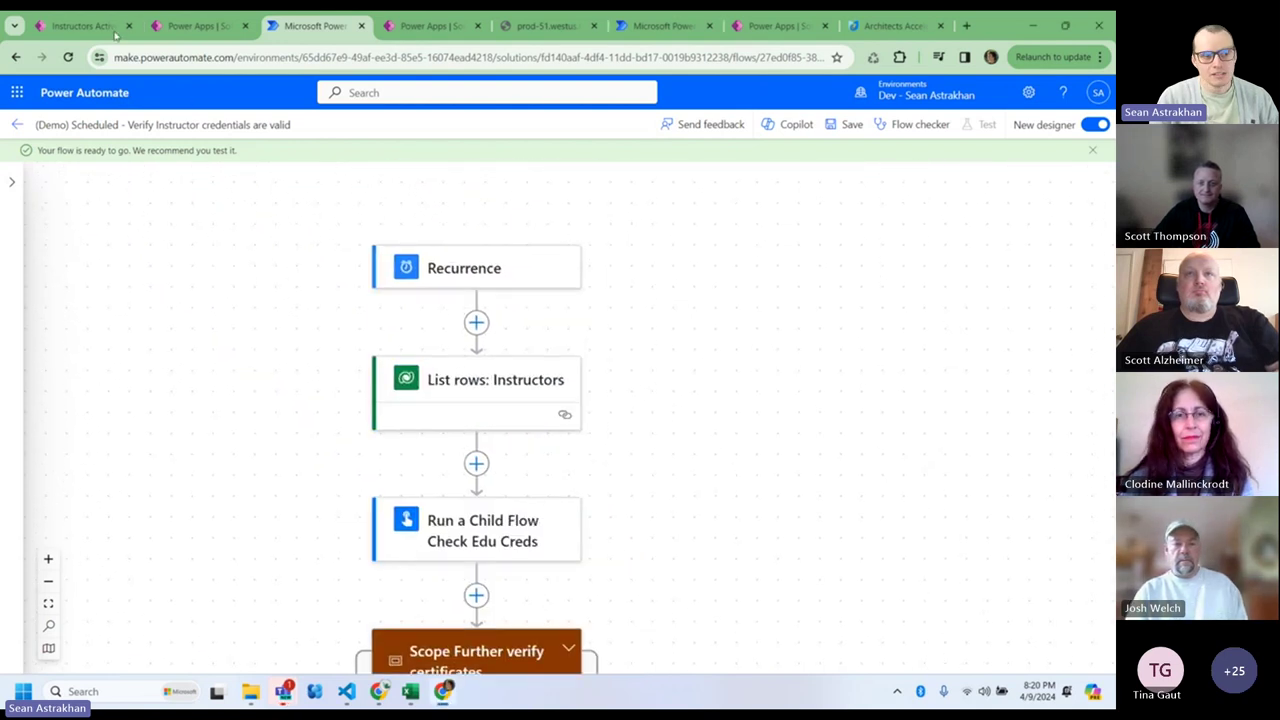
{"action": "left_click", "coordinate": [85, 26]}
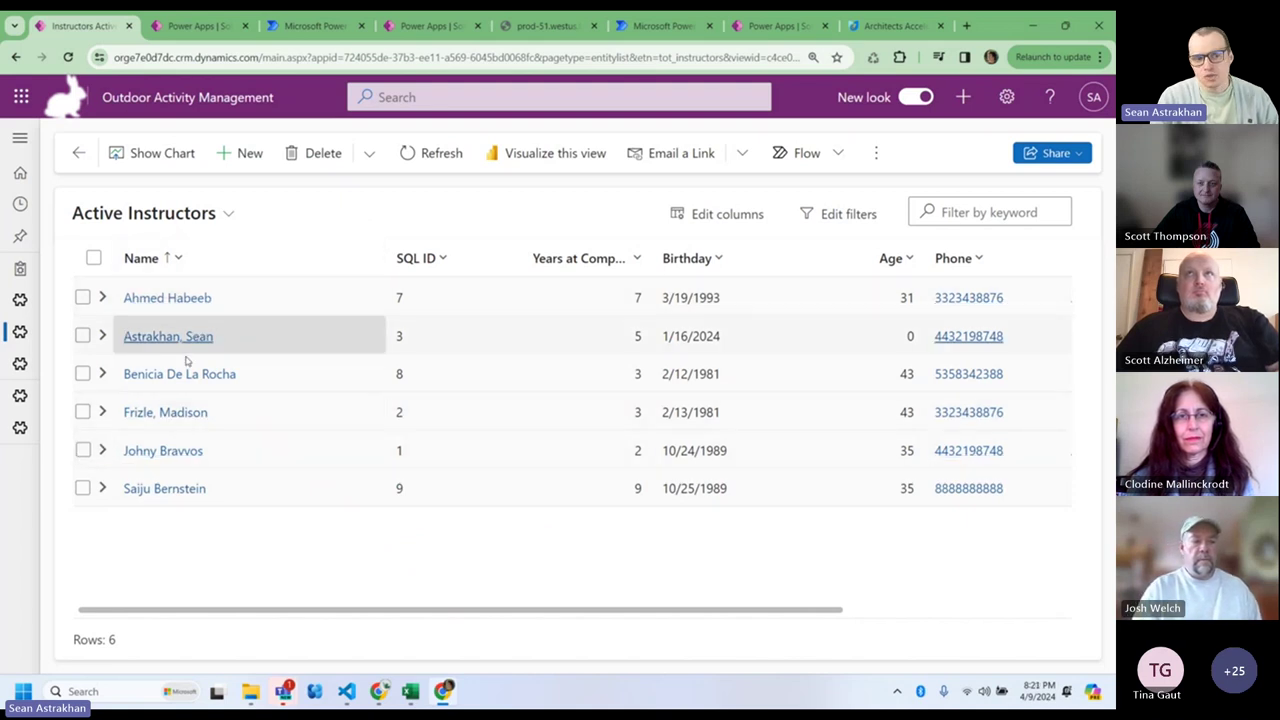
- Expand and collapse two instructors' Certificate subgrids, then go back to the credentials flow
{"action": "left_click", "coordinate": [102, 375]}
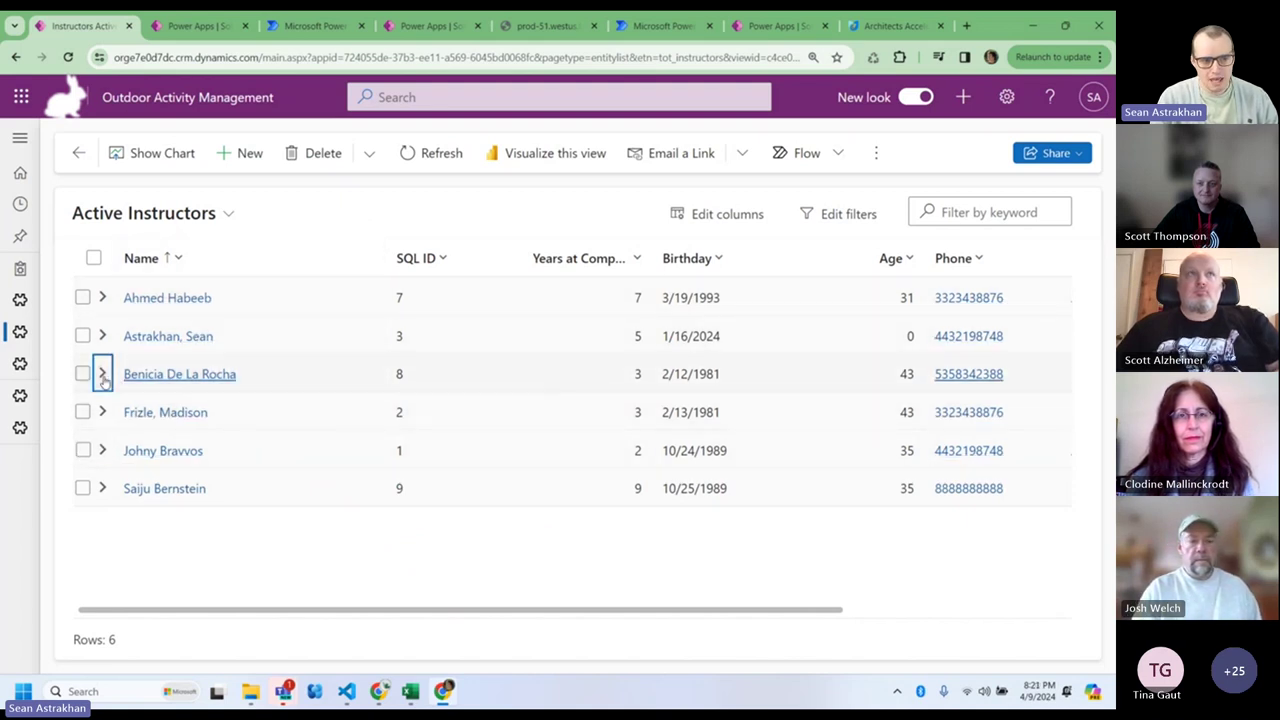
{"action": "left_click", "coordinate": [102, 374]}
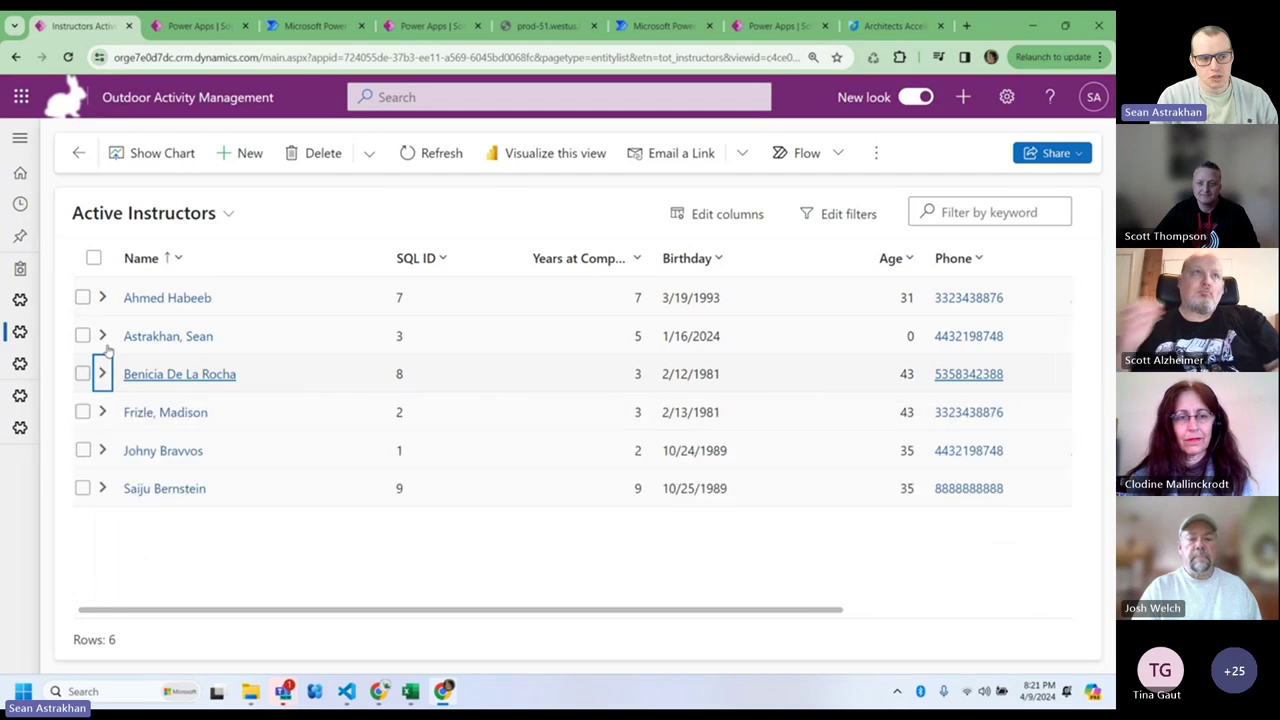
{"action": "left_click", "coordinate": [102, 298]}
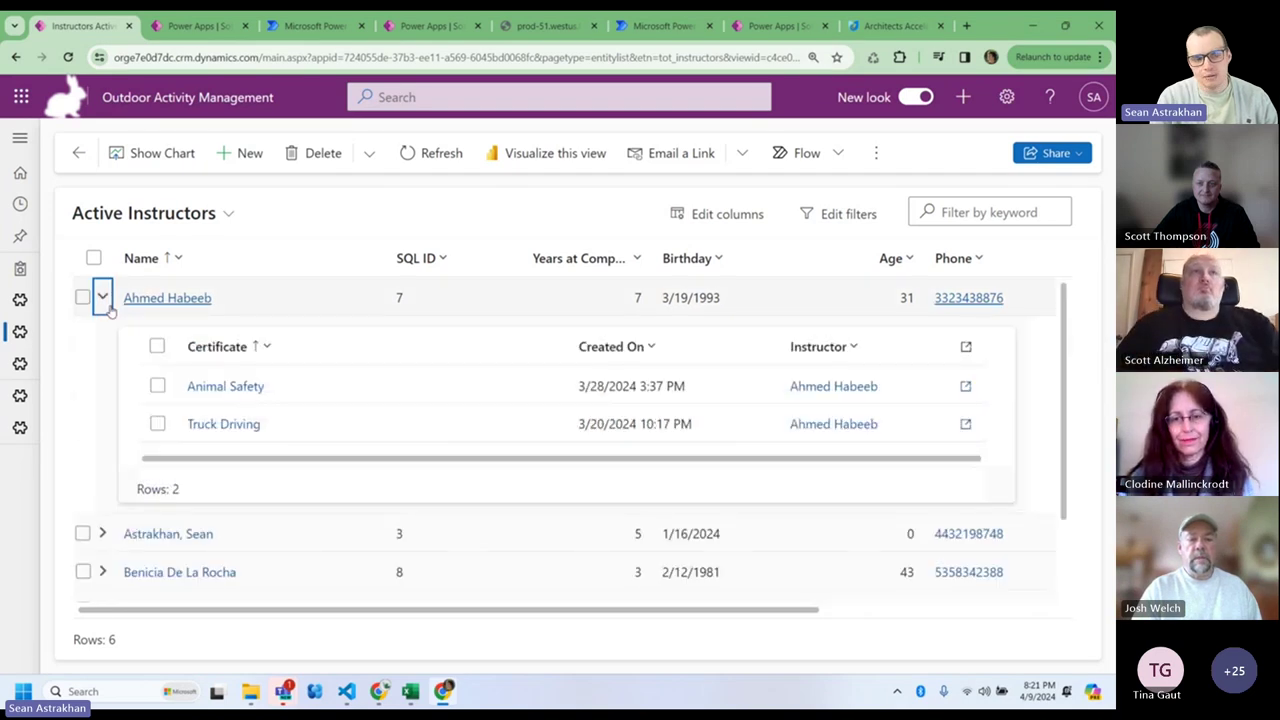
{"action": "left_click", "coordinate": [103, 298]}
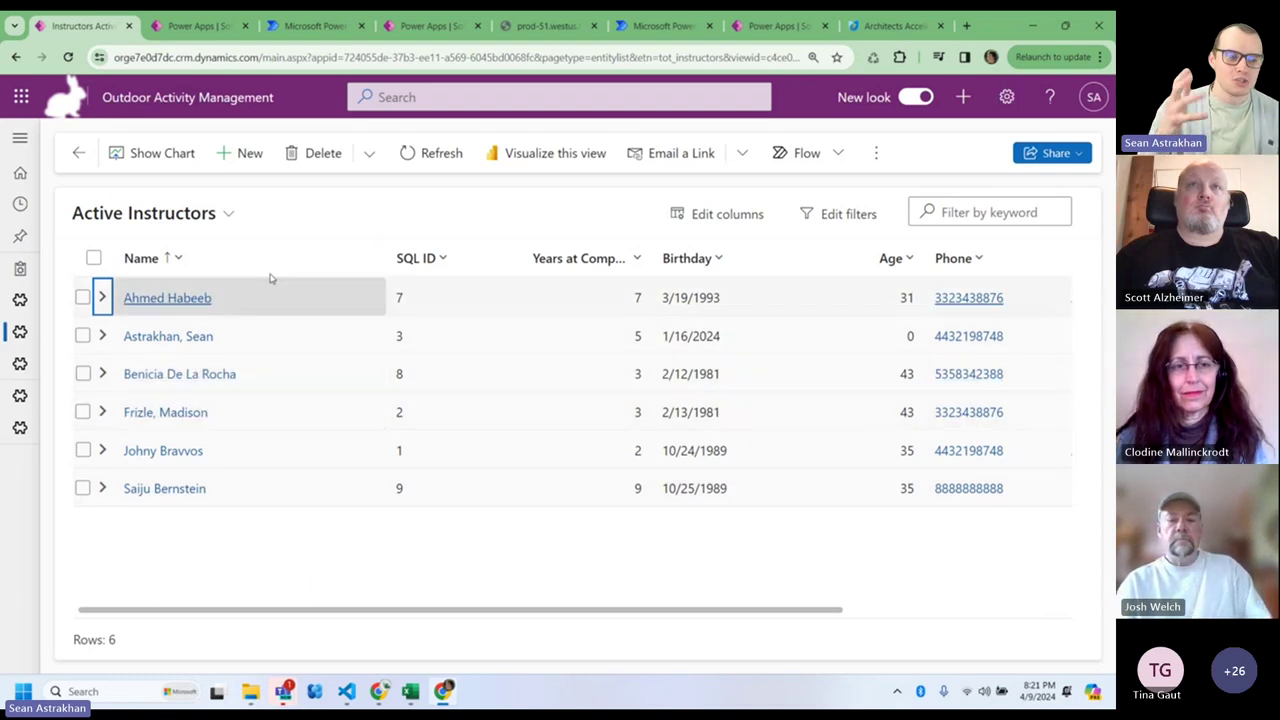
{"action": "left_click", "coordinate": [310, 27]}
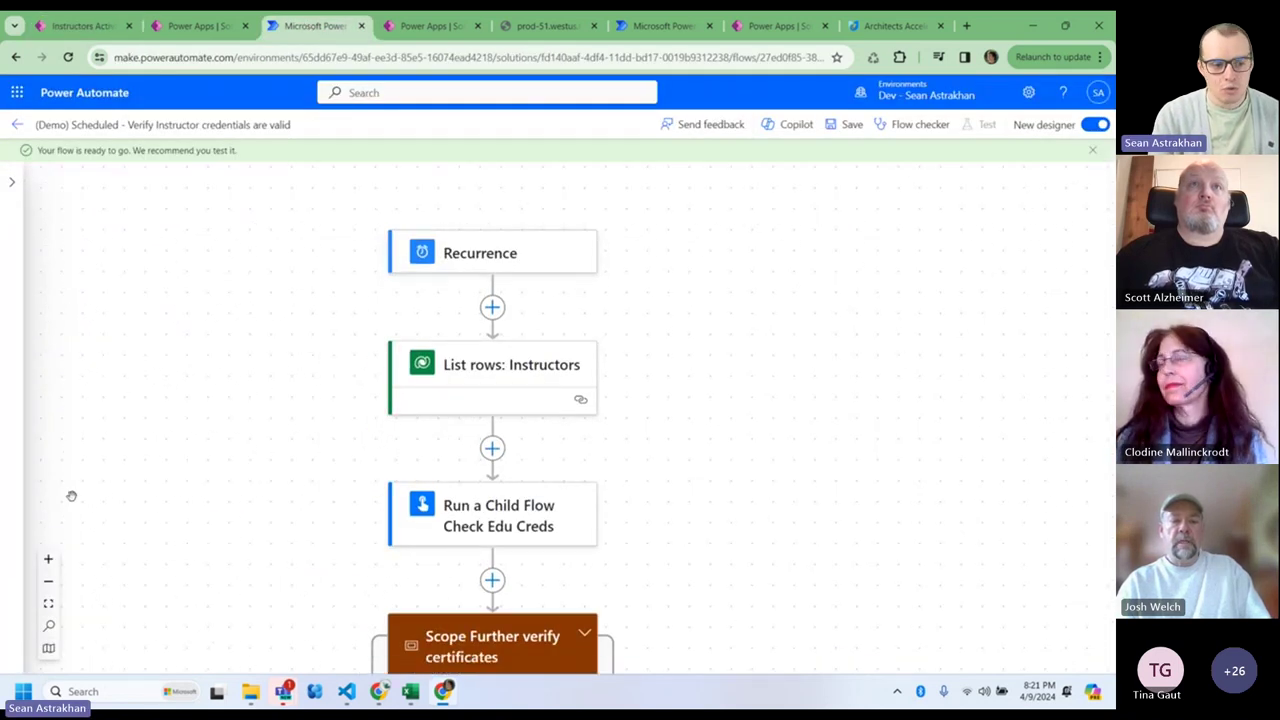
- Zoom in and inspect the List rows: Instructors step's Select Columns value, leaving it unchanged
{"action": "left_click", "coordinate": [48, 560]}
{"action": "left_click", "coordinate": [48, 560]}
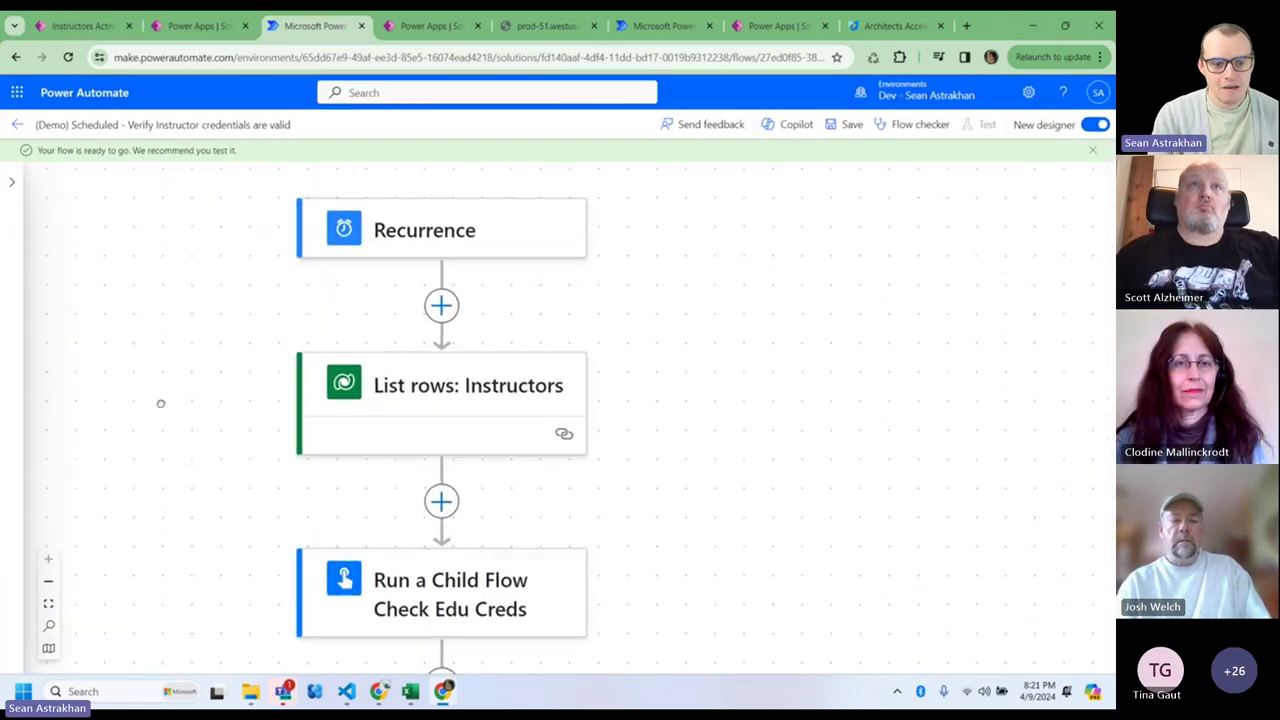
{"action": "left_click", "coordinate": [373, 390]}
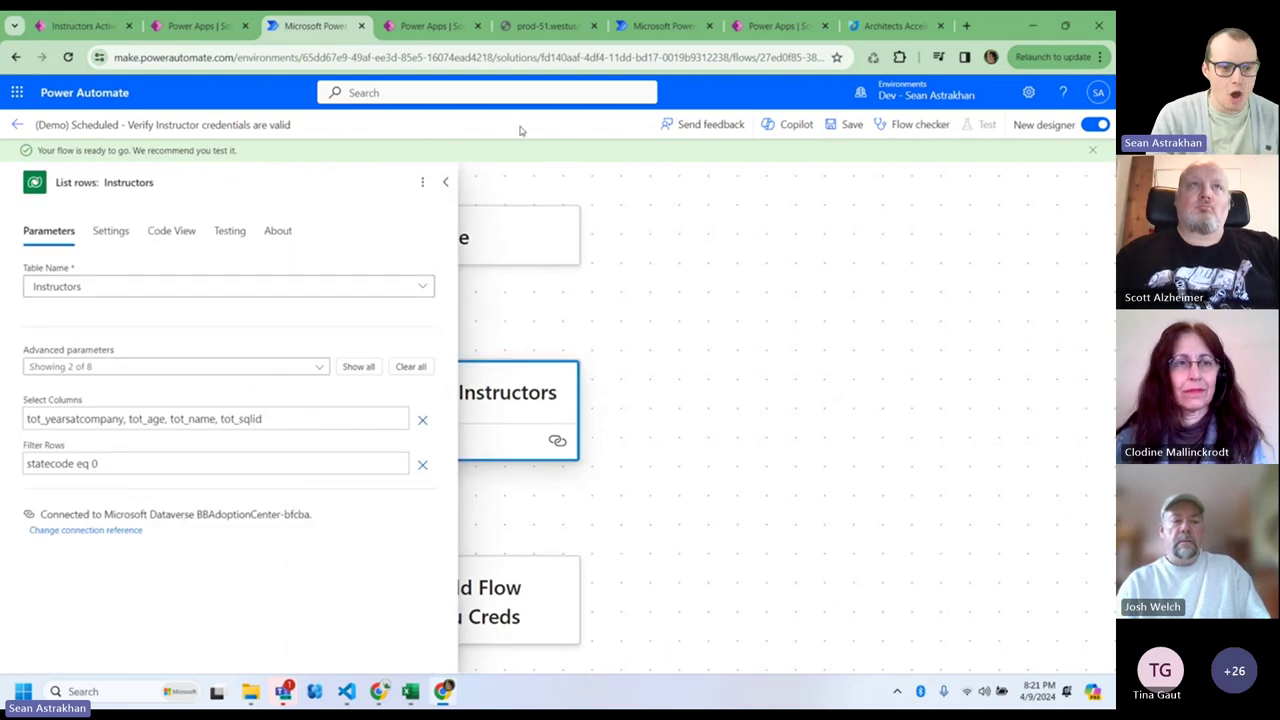
{"action": "left_click_drag", "start_coordinate": [279, 418], "coordinate": [4, 427]}
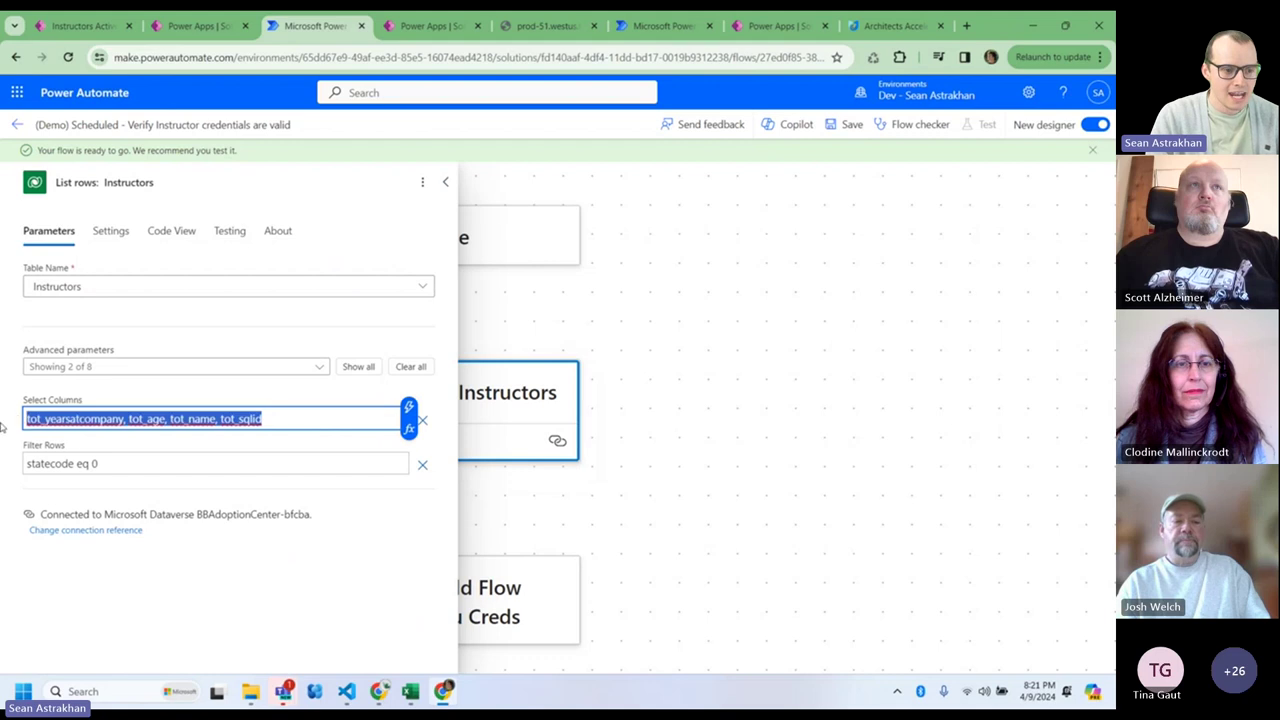
{"action": "left_click", "coordinate": [440, 188]}
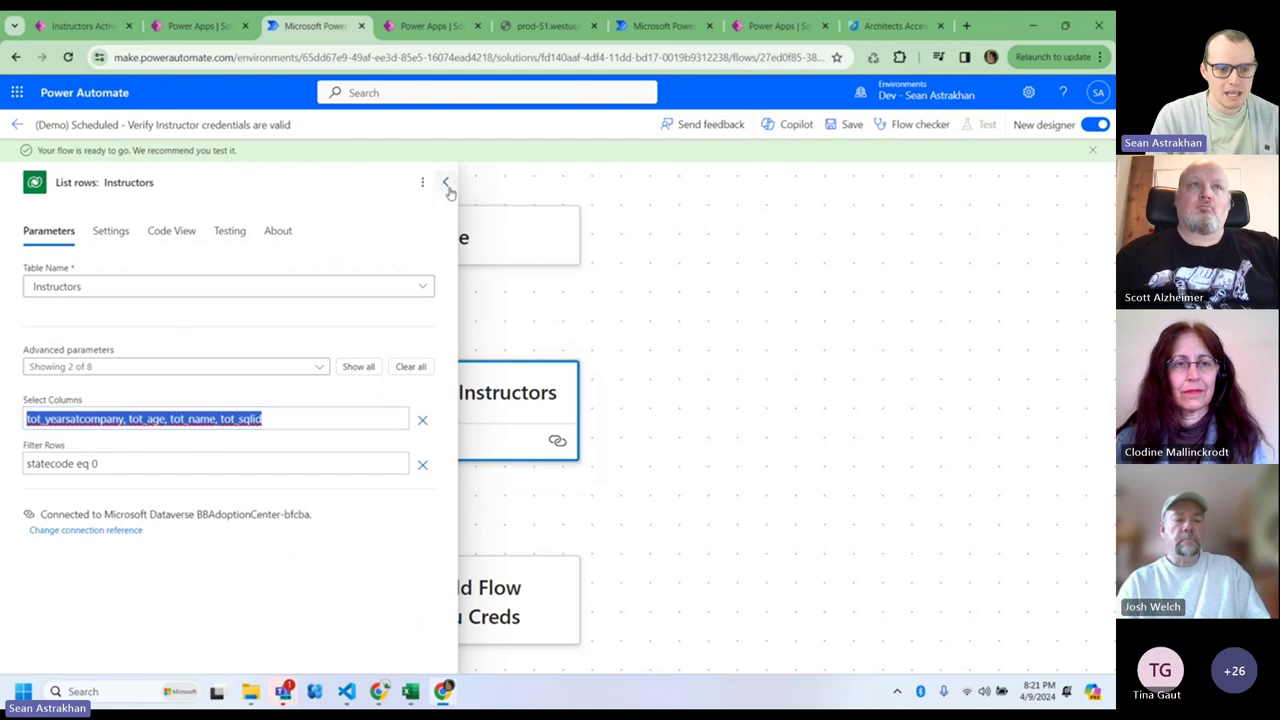
{"action": "left_click", "coordinate": [445, 182]}
- Scroll through the child-flow call and Scope Further verify certificates, then open the successful run details
{"action": "scroll", "coordinate": [600, 350], "scroll_direction": "down", "scroll_amount": 3}
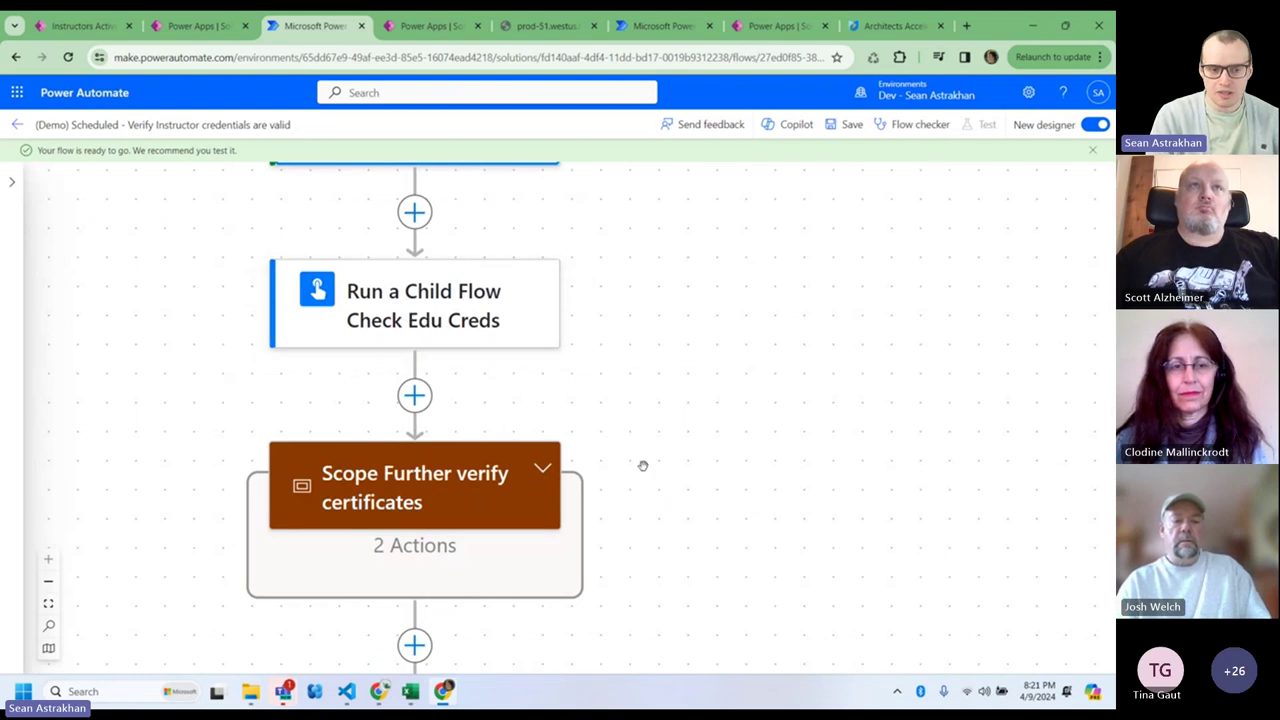
{"action": "scroll", "coordinate": [650, 450], "scroll_direction": "down", "scroll_amount": 5}
{"action": "scroll", "coordinate": [725, 347], "scroll_direction": "down", "scroll_amount": 1}
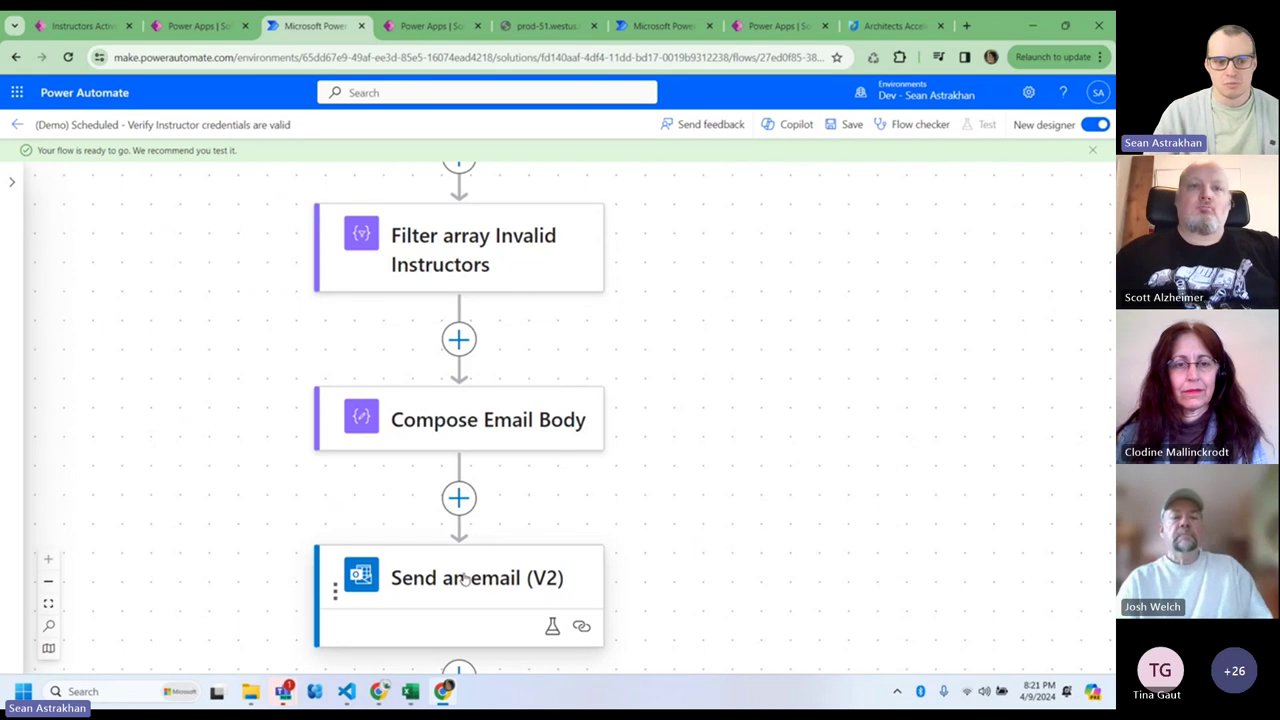
{"action": "left_click_drag", "start_coordinate": [700, 303], "coordinate": [659, 585]}
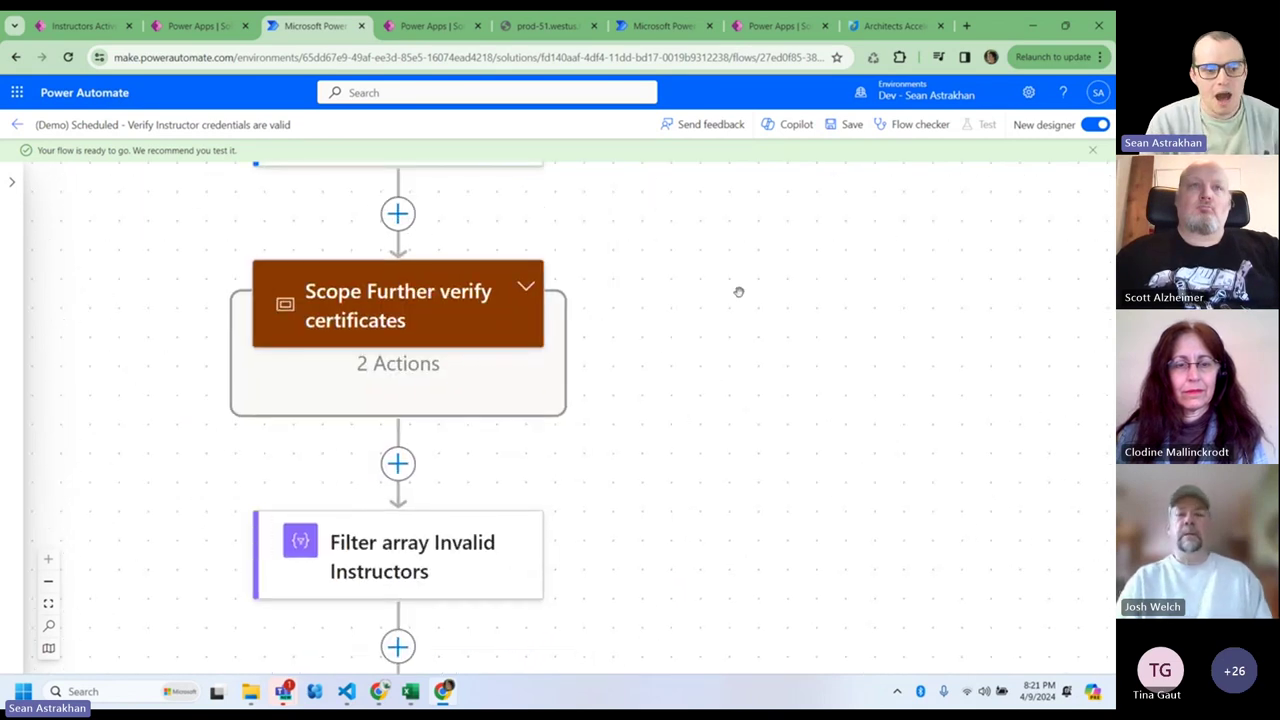
{"action": "left_click_drag", "start_coordinate": [737, 291], "coordinate": [734, 486]}
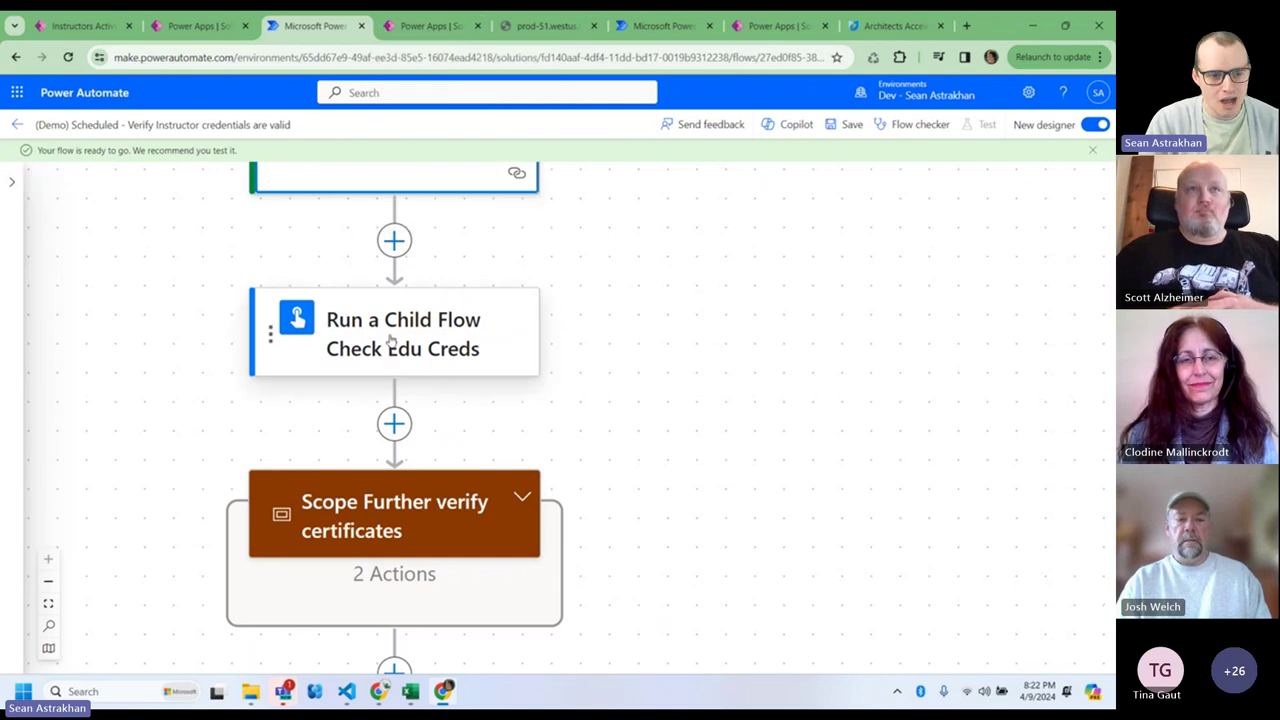
{"action": "left_click", "coordinate": [428, 26]}
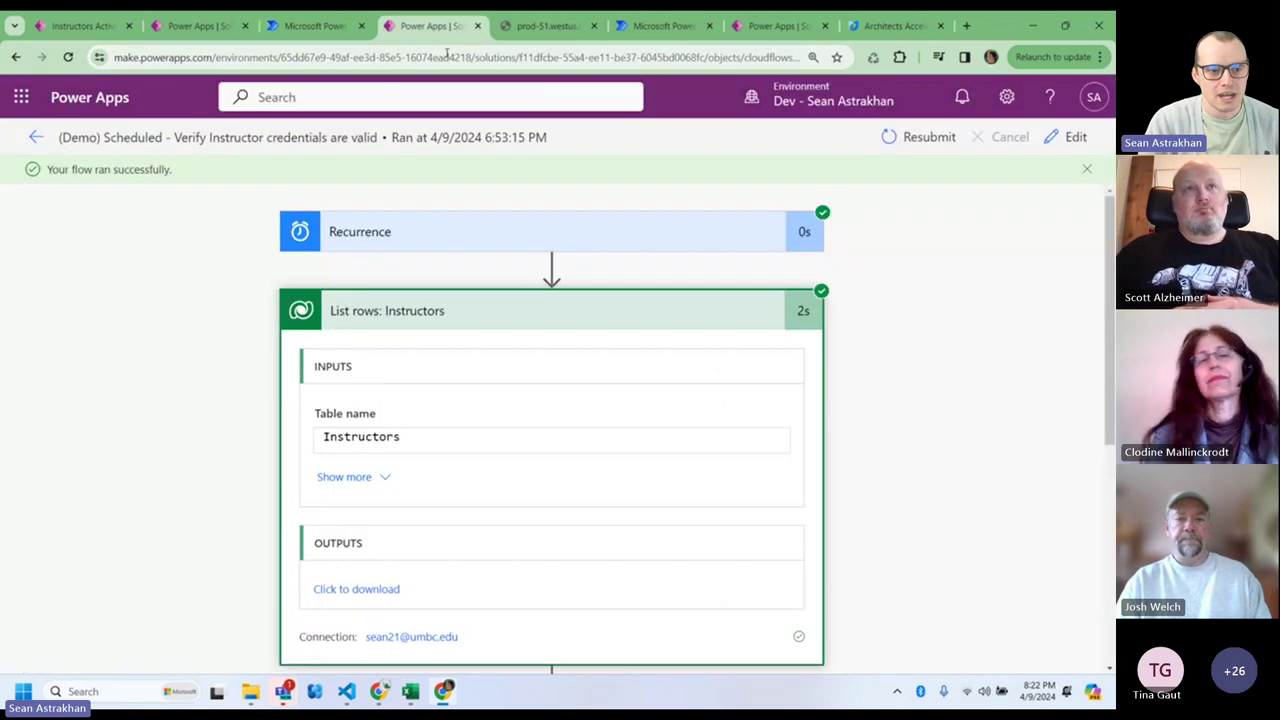
- View the raw List rows JSON on the prod-51 tab, then open the Are Instructor Edu Creds Valid designer
{"action": "left_click", "coordinate": [530, 34]}
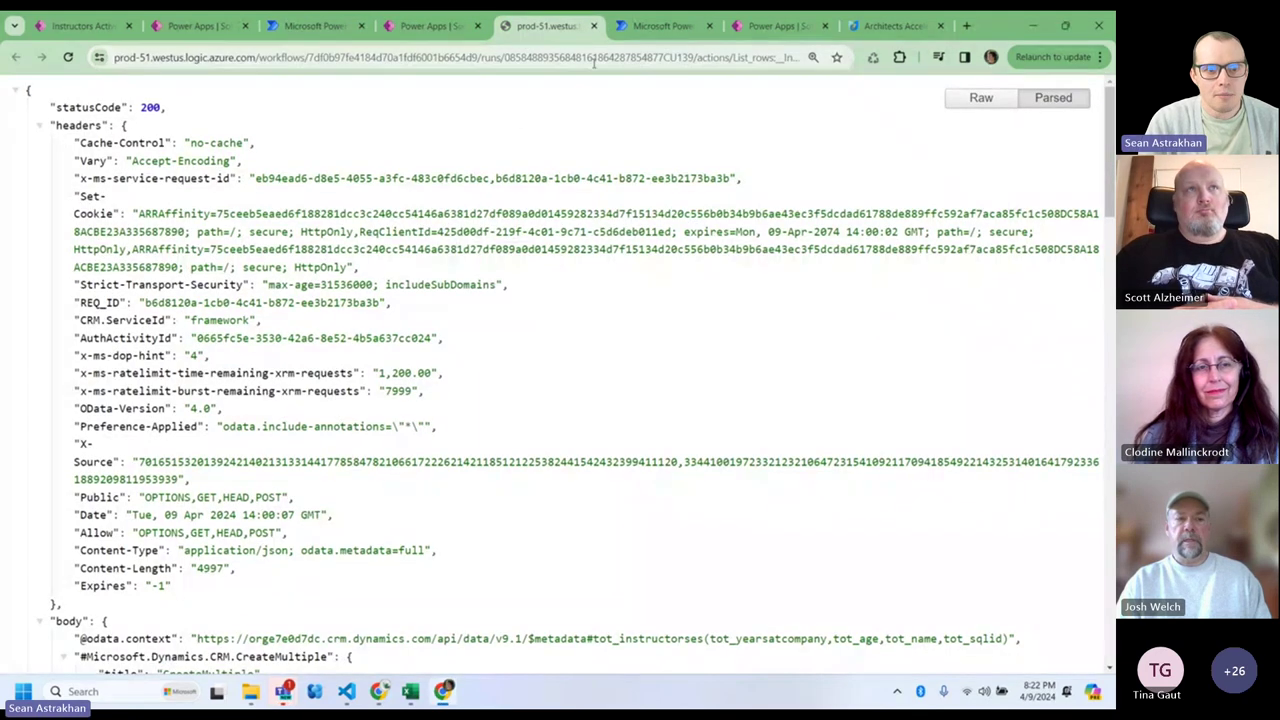
{"action": "left_click", "coordinate": [664, 26]}
{"action": "scroll", "coordinate": [783, 345], "scroll_direction": "up", "scroll_amount": 3}
- Check the Instructors input defined on the PowerApps (V2) trigger
{"action": "scroll", "coordinate": [783, 345], "scroll_direction": "up", "scroll_amount": 3}
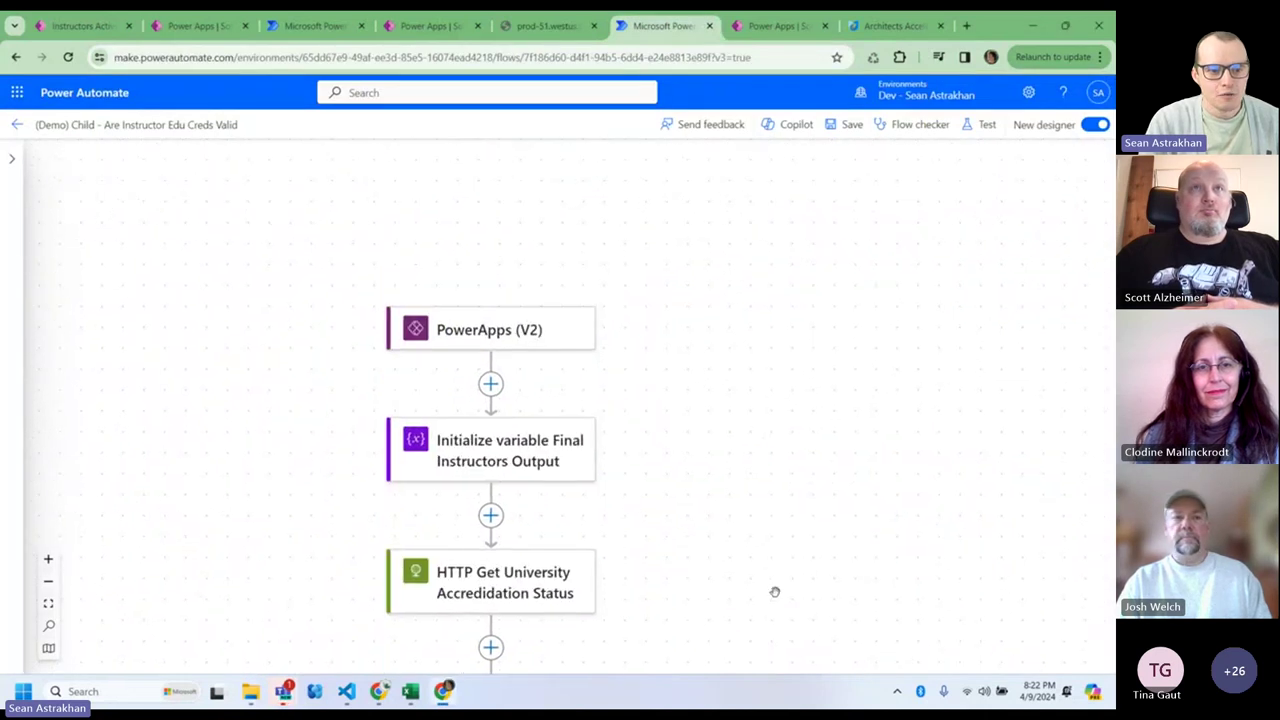
{"action": "left_click", "coordinate": [506, 337]}
{"action": "left_click", "coordinate": [97, 251]}
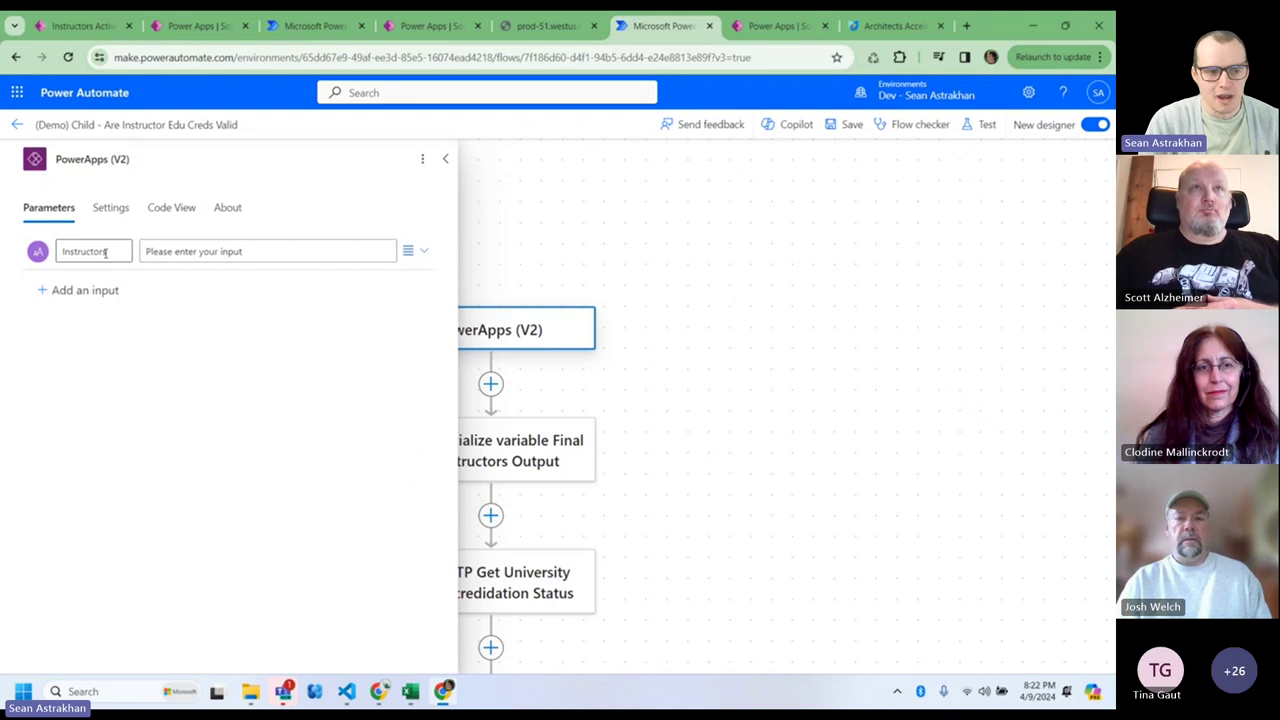
{"action": "left_click", "coordinate": [443, 158]}
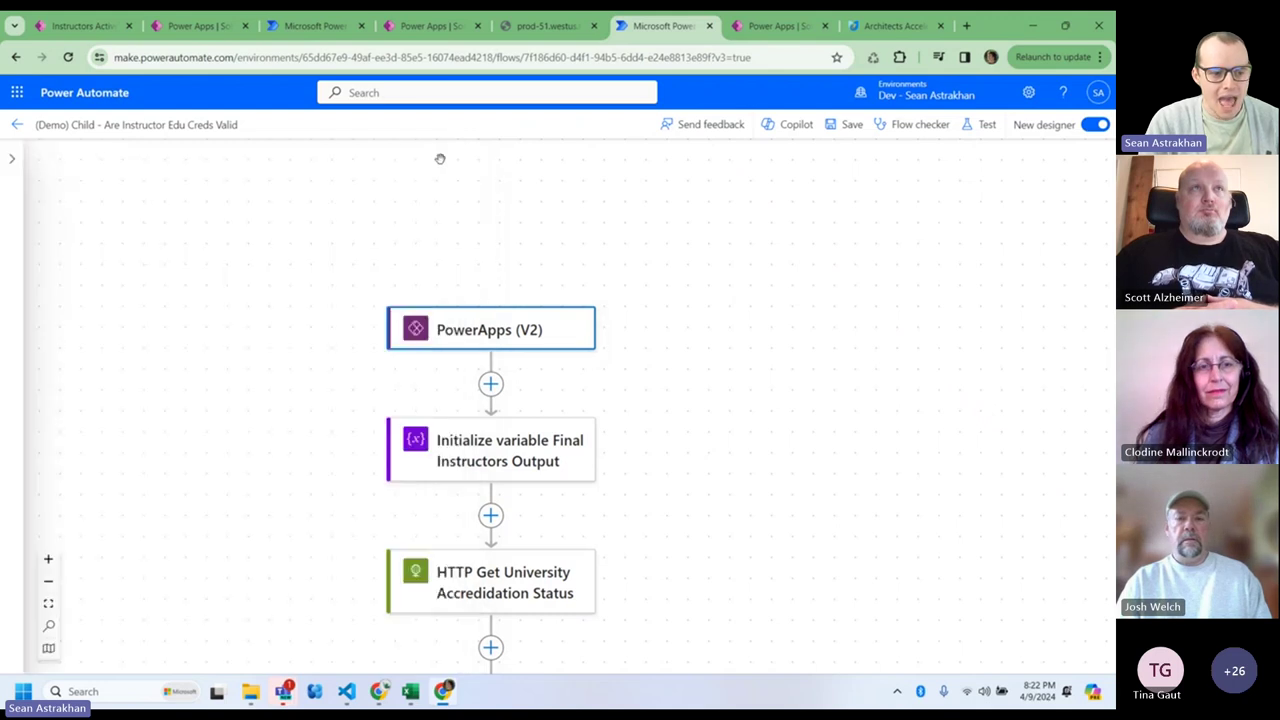
- Review Compose Credentials Status, Condition Skip Run and the Apply to each Instructor loop
{"action": "left_click", "coordinate": [50, 563]}
{"action": "left_click", "coordinate": [50, 563]}
{"action": "scroll", "coordinate": [189, 296], "scroll_direction": "down", "scroll_amount": 3}
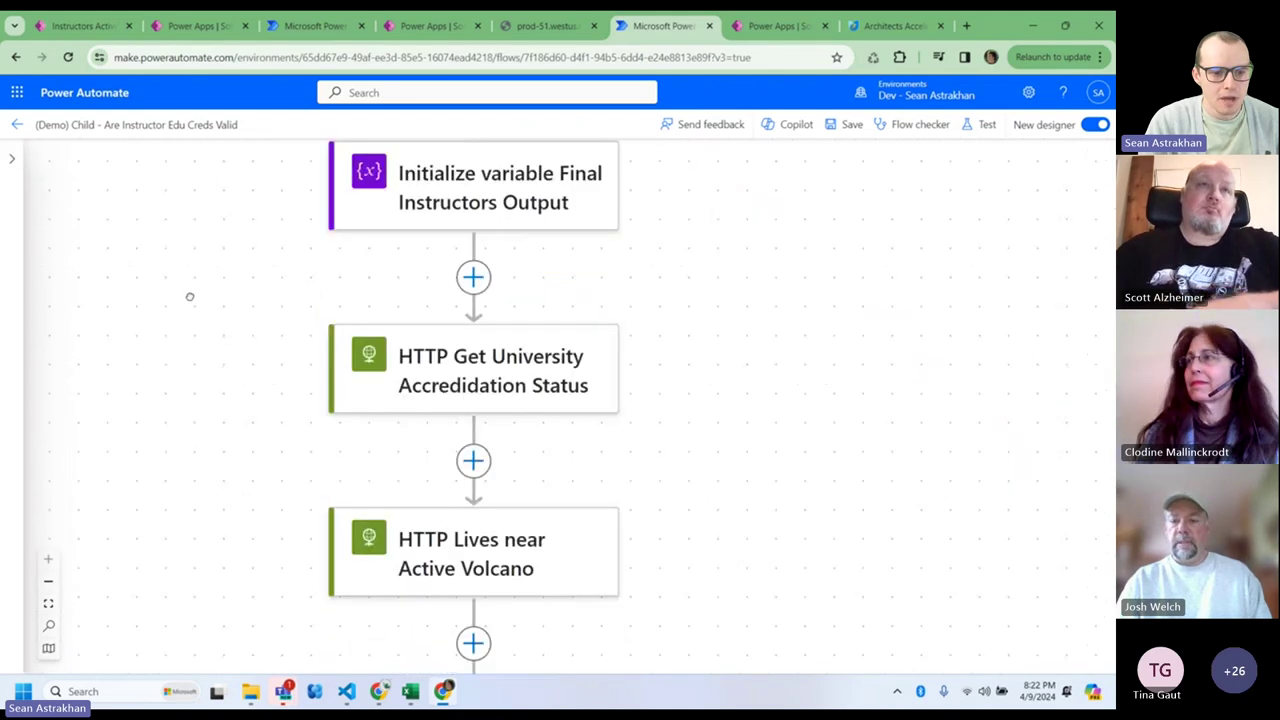
{"action": "scroll", "coordinate": [189, 296], "scroll_direction": "down", "scroll_amount": 1}
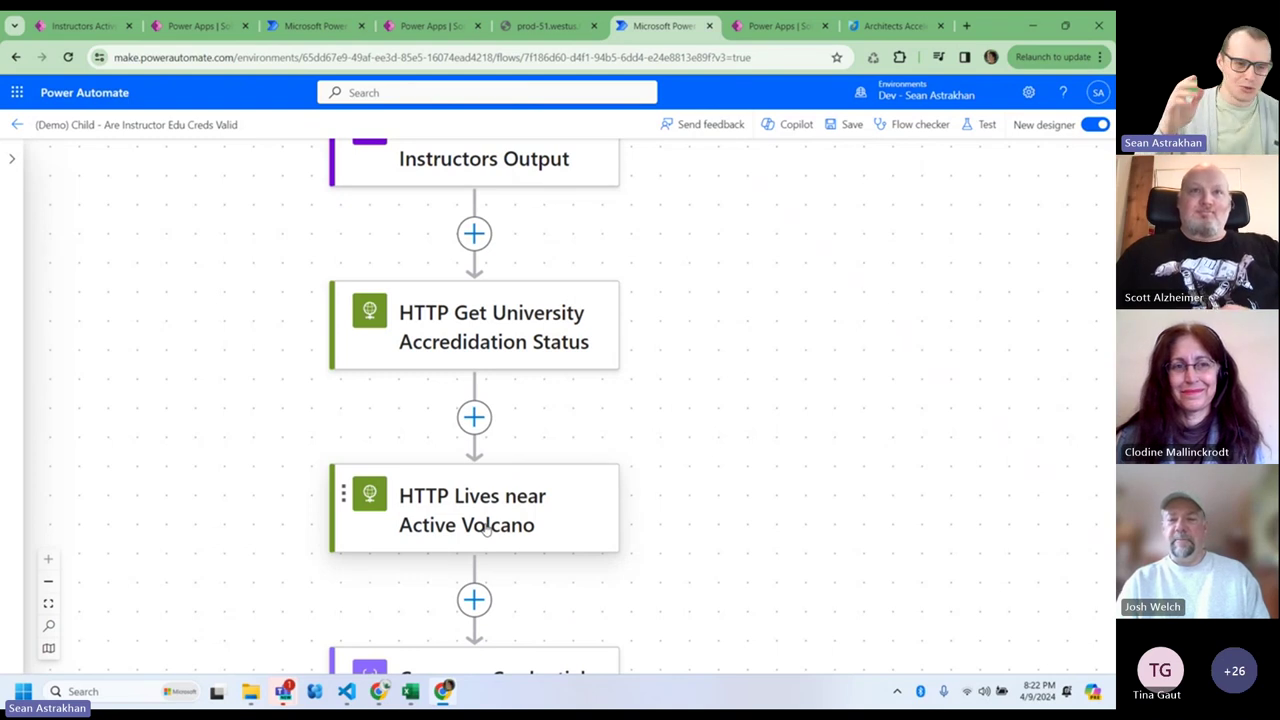
{"action": "left_click_drag", "start_coordinate": [823, 571], "coordinate": [756, 335]}
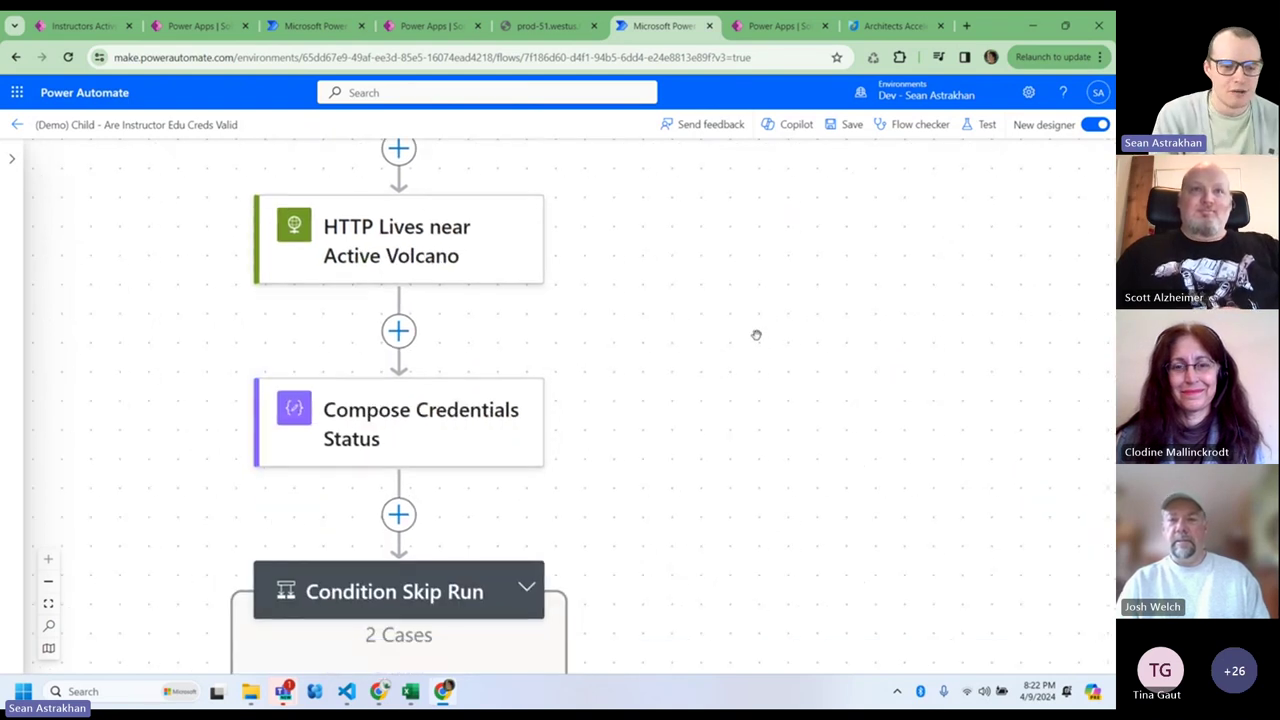
{"action": "left_click_drag", "start_coordinate": [677, 597], "coordinate": [754, 406]}
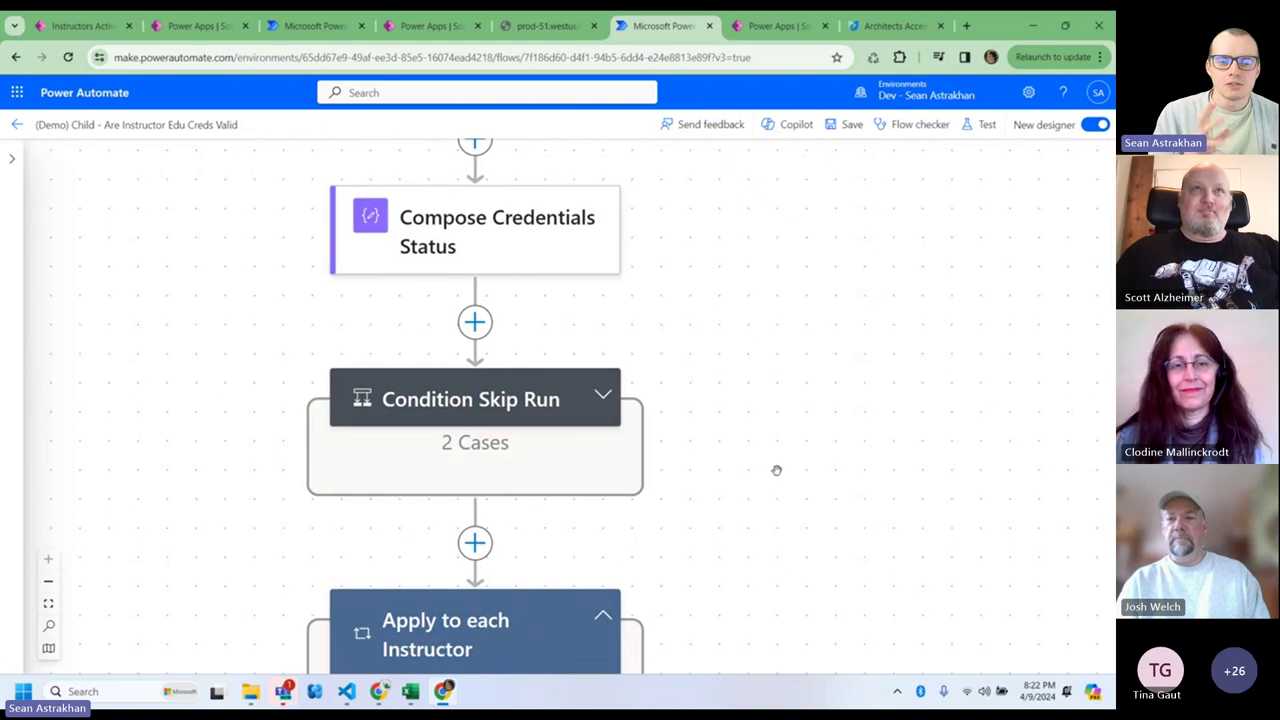
{"action": "left_click_drag", "start_coordinate": [801, 503], "coordinate": [820, 306]}
{"action": "left_click_drag", "start_coordinate": [743, 449], "coordinate": [809, 340]}
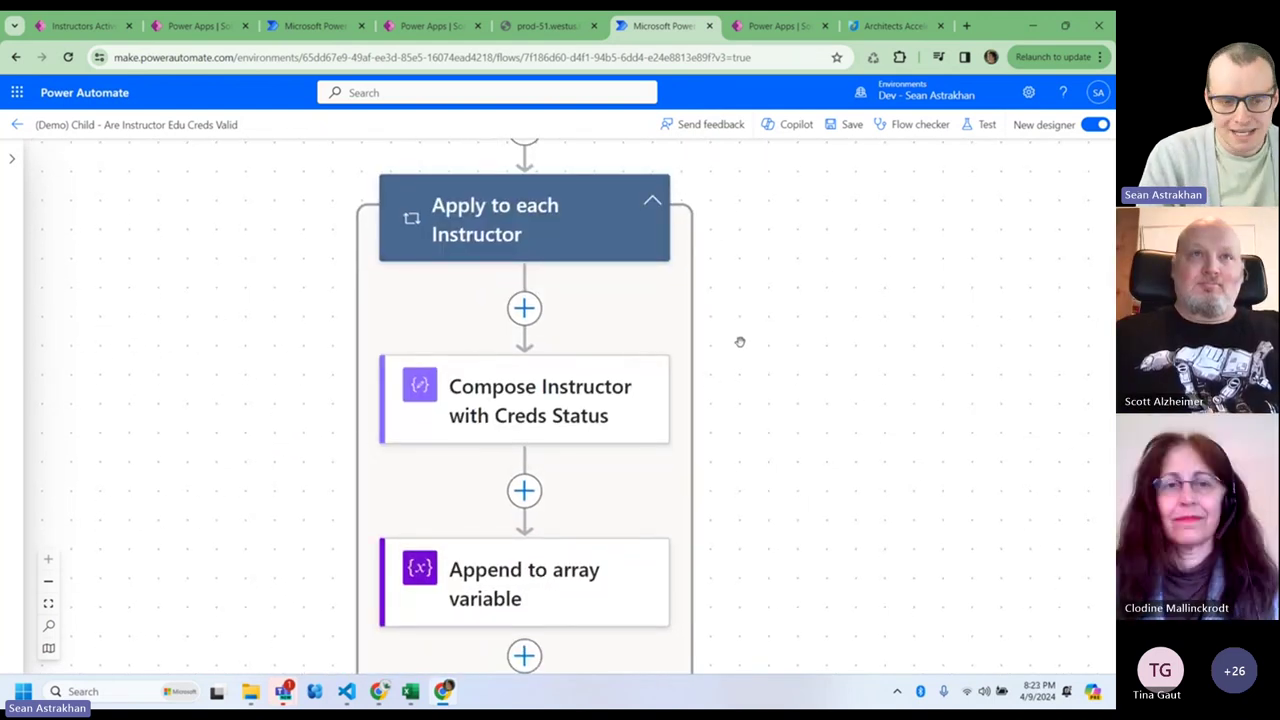
{"action": "left_click_drag", "start_coordinate": [817, 263], "coordinate": [831, 540]}
{"action": "left_click_drag", "start_coordinate": [826, 323], "coordinate": [837, 597]}
{"action": "left_click", "coordinate": [595, 391]}
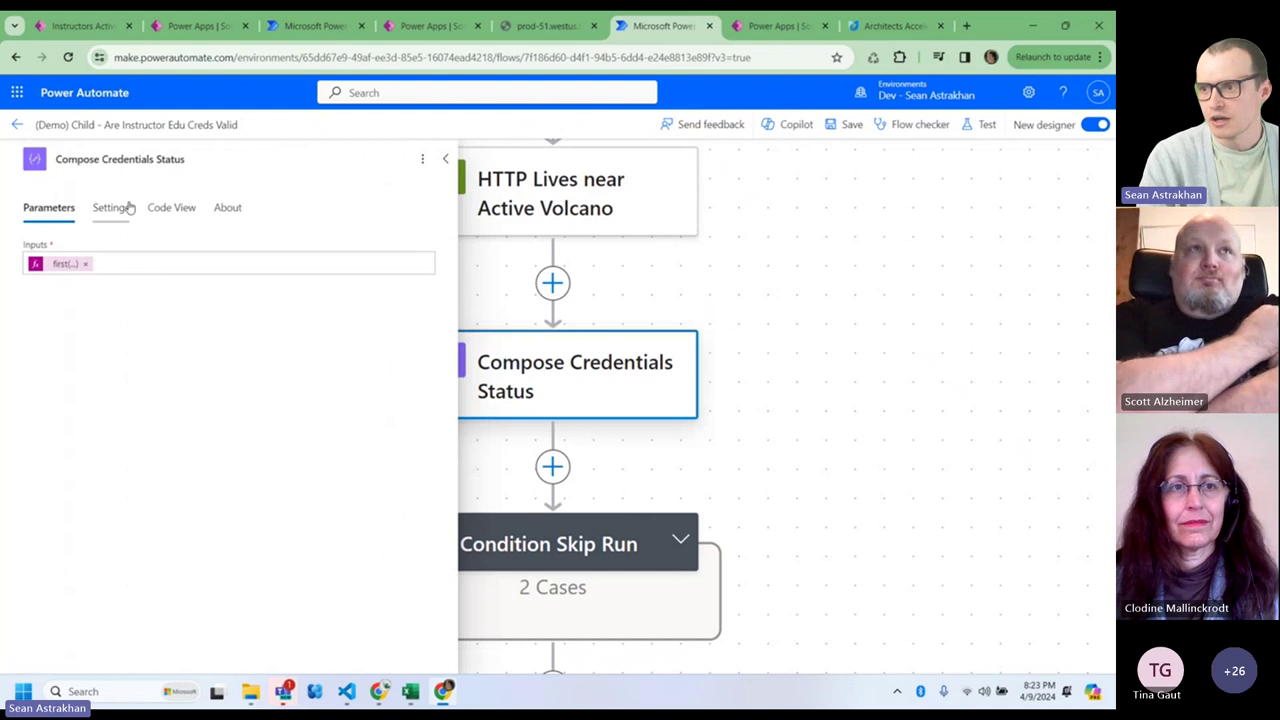
{"action": "left_click", "coordinate": [445, 158]}
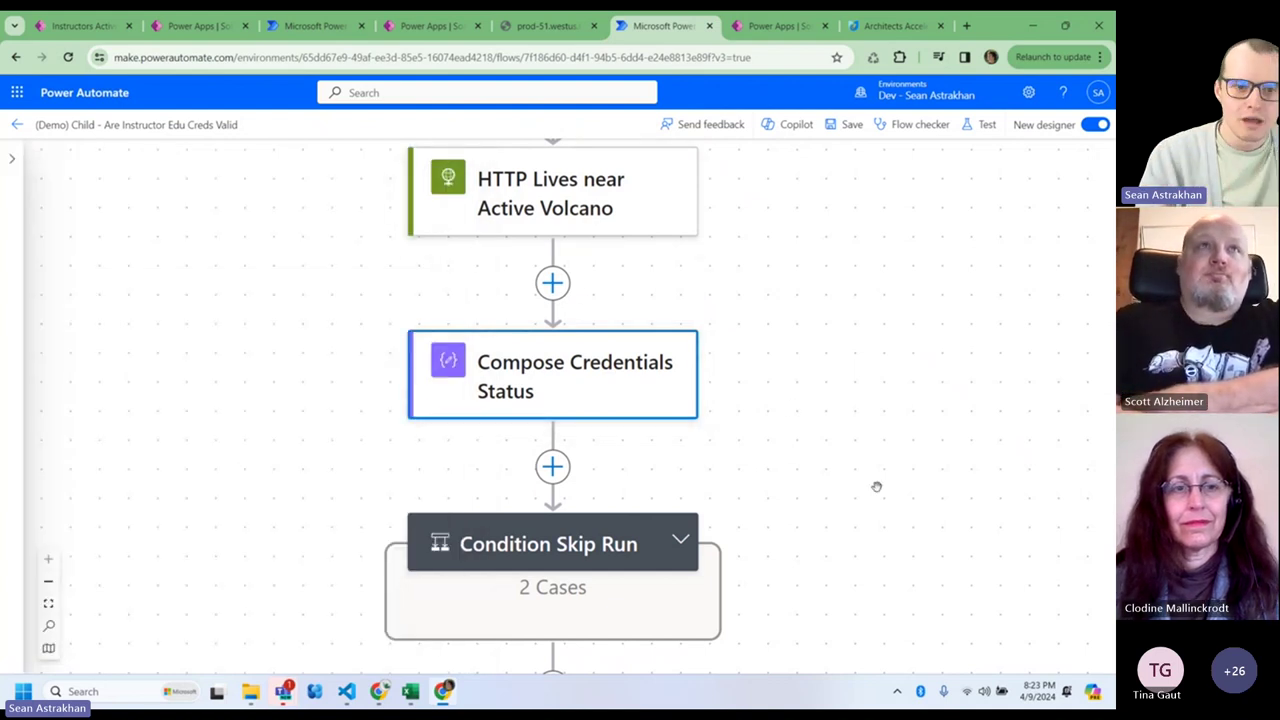
- Open Compose Instructor with Creds Status with tot_credentialsstatus set to Outputs, zooming to 125%
{"action": "scroll", "coordinate": [870, 486], "scroll_direction": "down", "scroll_amount": 3}
{"action": "scroll", "coordinate": [818, 498], "scroll_direction": "down", "scroll_amount": 3}
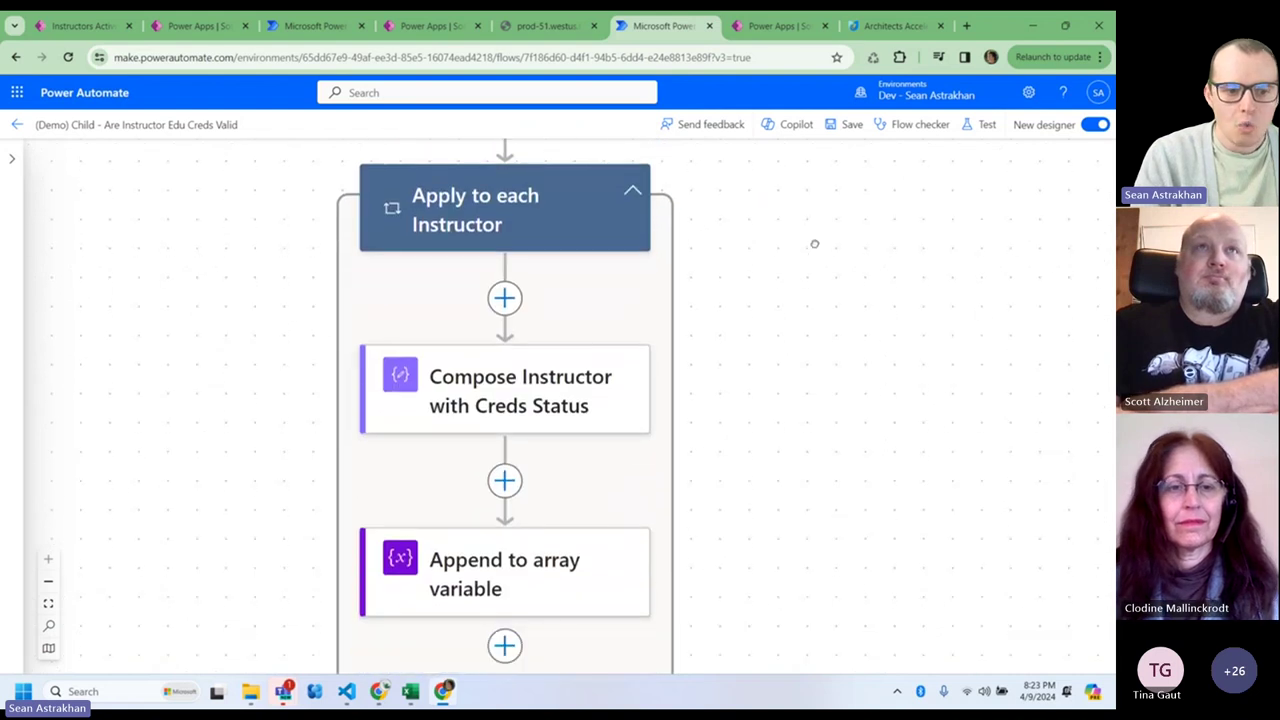
{"action": "left_click", "coordinate": [462, 384]}
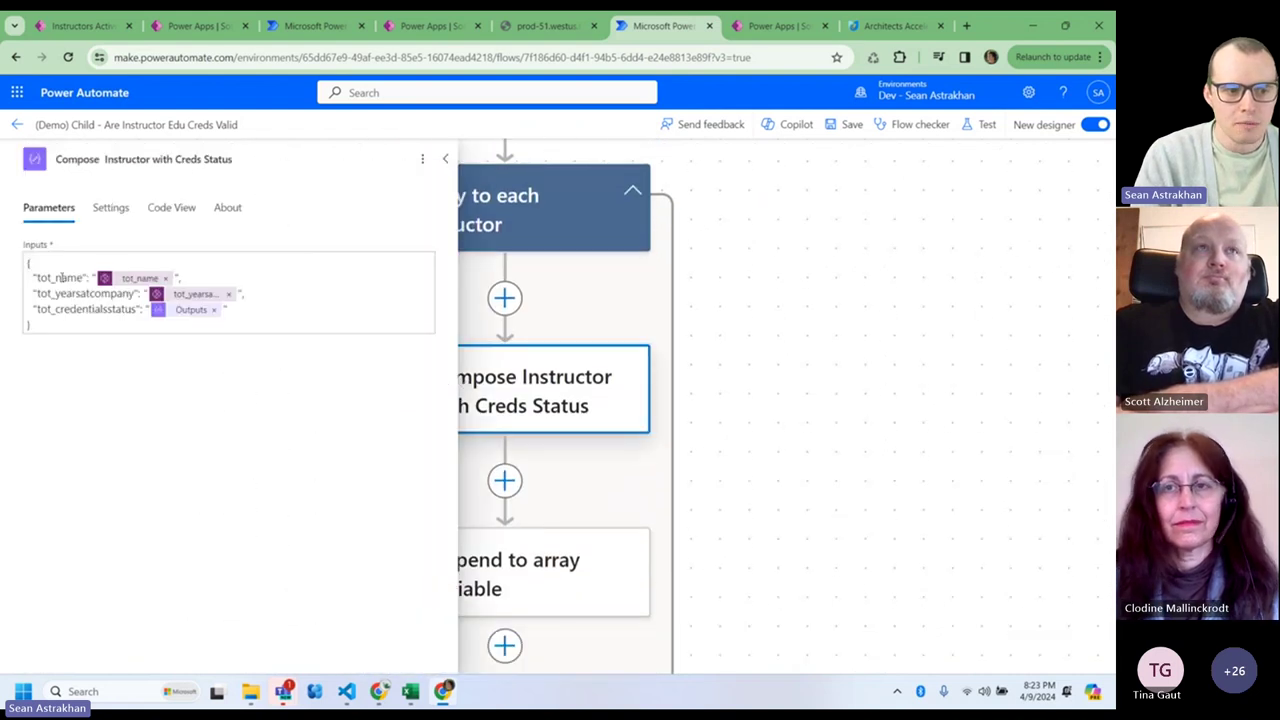
{"action": "key", "text": "ctrl+plus"}
{"action": "key", "text": "ctrl+plus"}
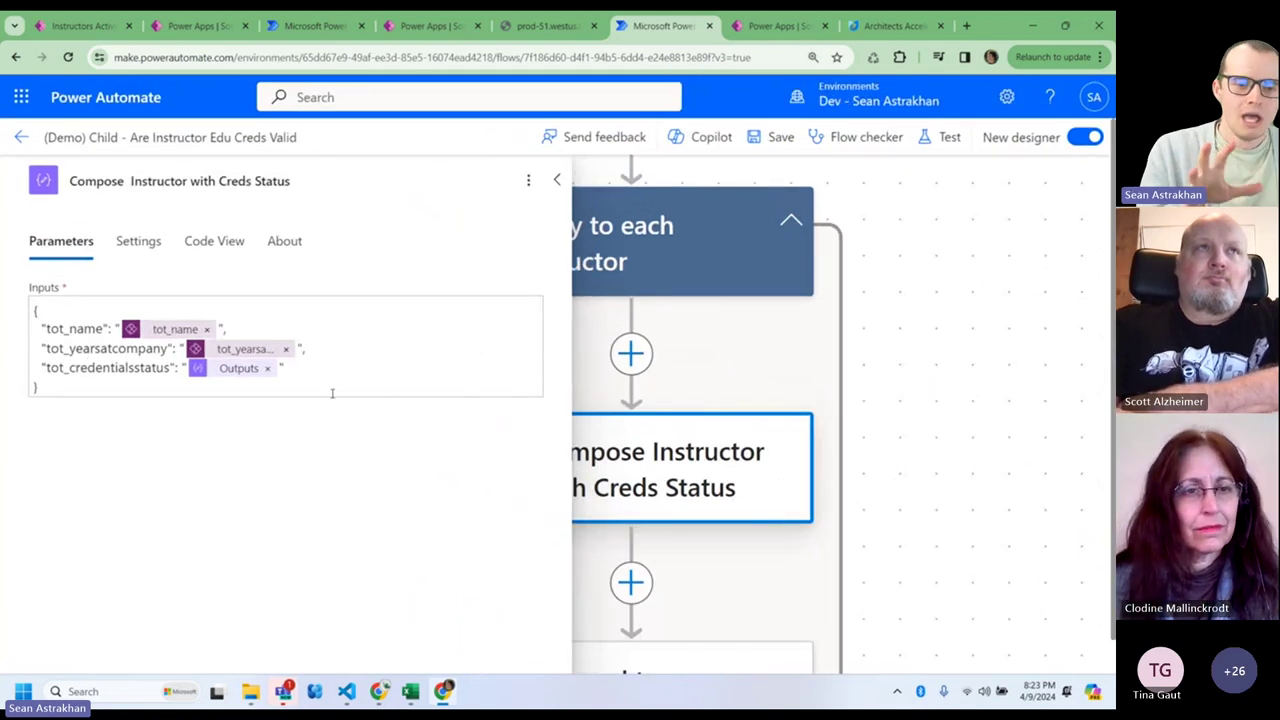
{"action": "left_click", "coordinate": [759, 34]}
- Expand the run's PowerApps (V2) trigger and review the tot_name and tot_age instructor data
{"action": "scroll", "coordinate": [894, 434], "scroll_direction": "up", "scroll_amount": 10}
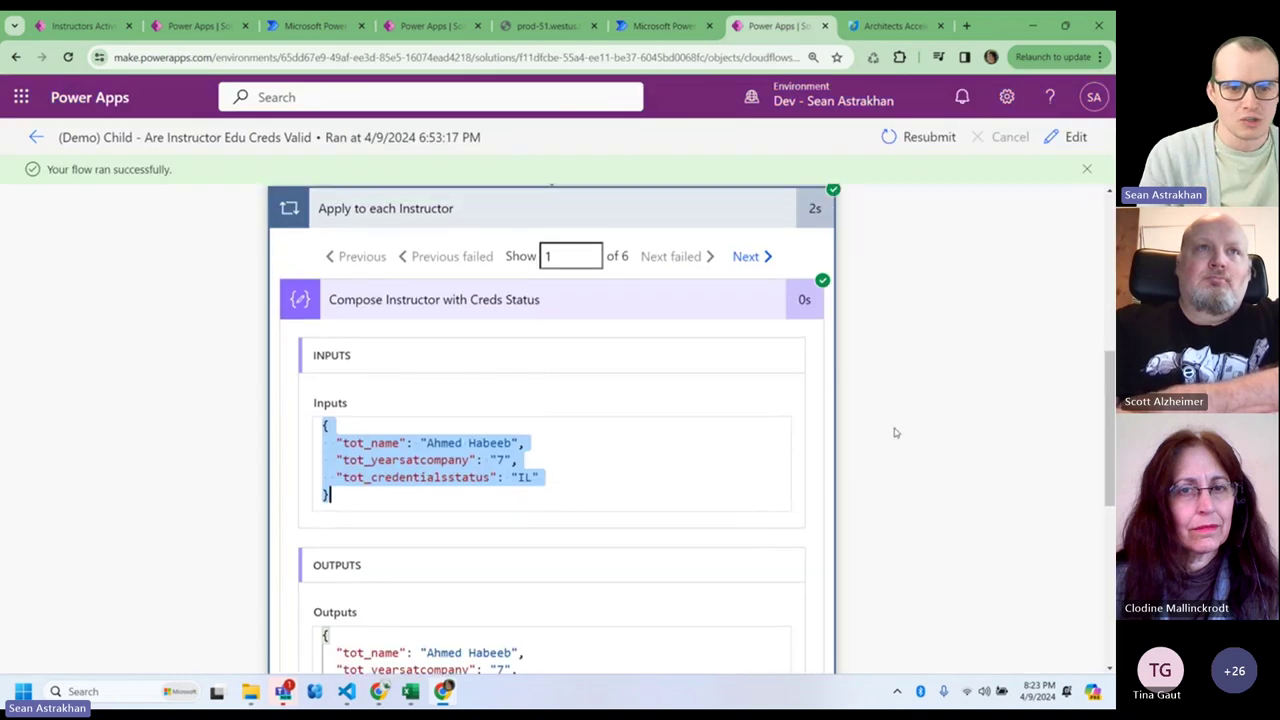
{"action": "left_click", "coordinate": [399, 232]}
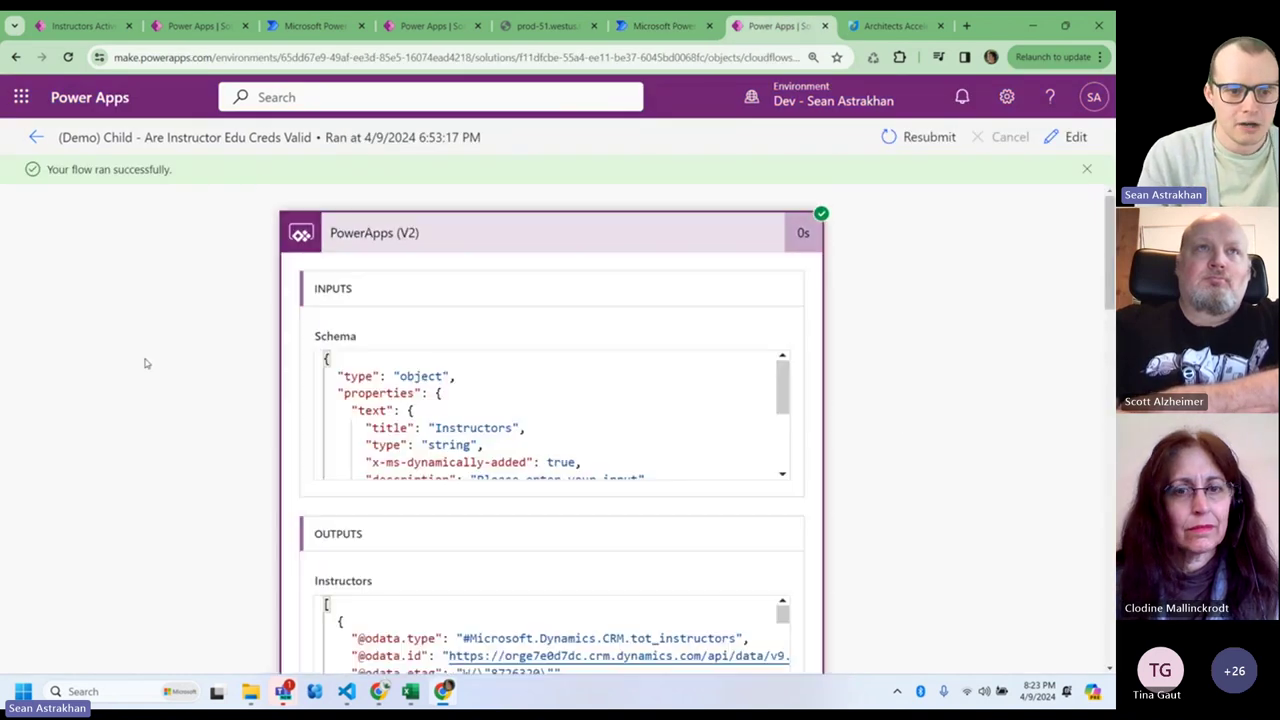
{"action": "scroll", "coordinate": [143, 360], "scroll_direction": "down", "scroll_amount": 3}
{"action": "scroll", "coordinate": [401, 362], "scroll_direction": "down", "scroll_amount": 5}
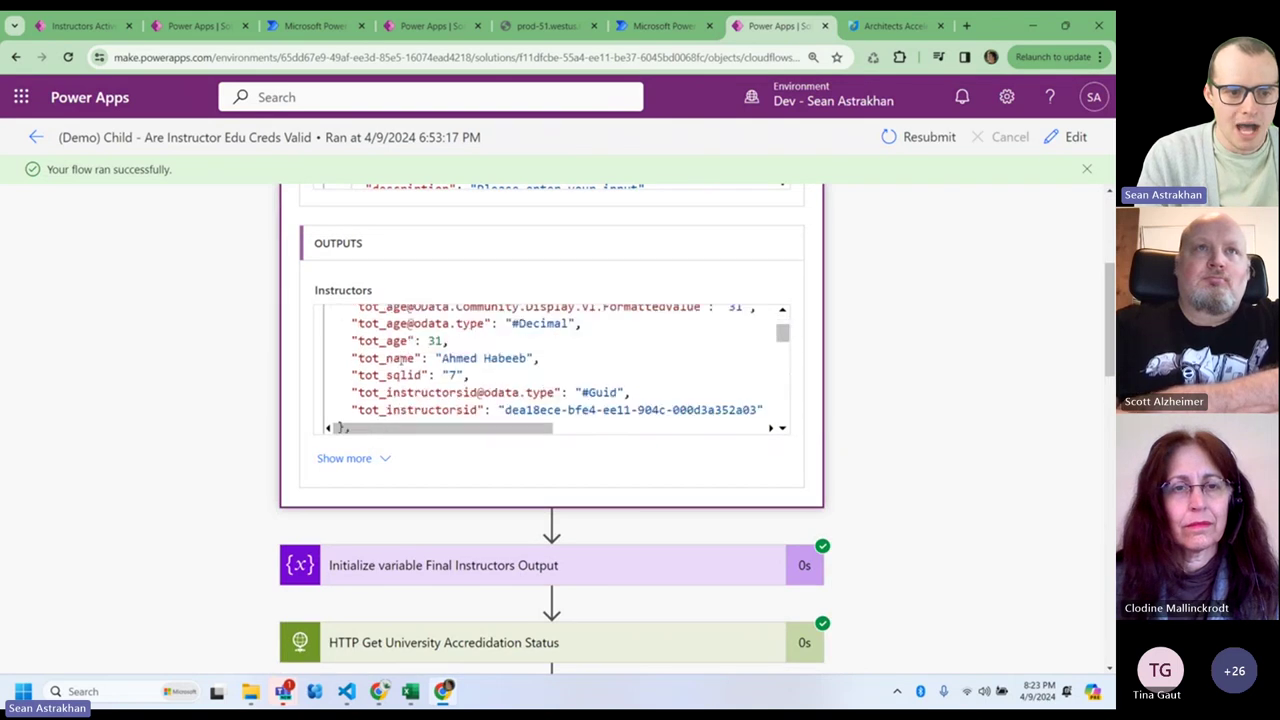
{"action": "scroll", "coordinate": [432, 360], "scroll_direction": "up", "scroll_amount": 1}
{"action": "triple_click", "coordinate": [432, 358]}
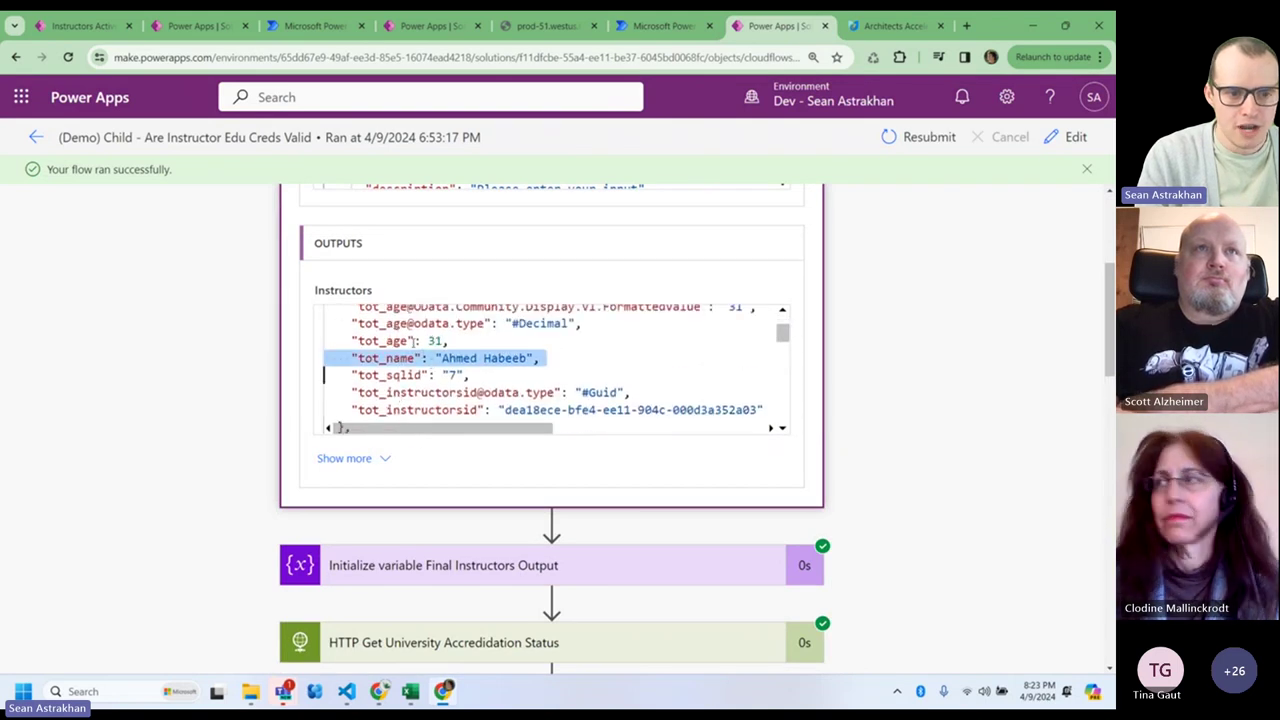
{"action": "triple_click", "coordinate": [400, 341]}
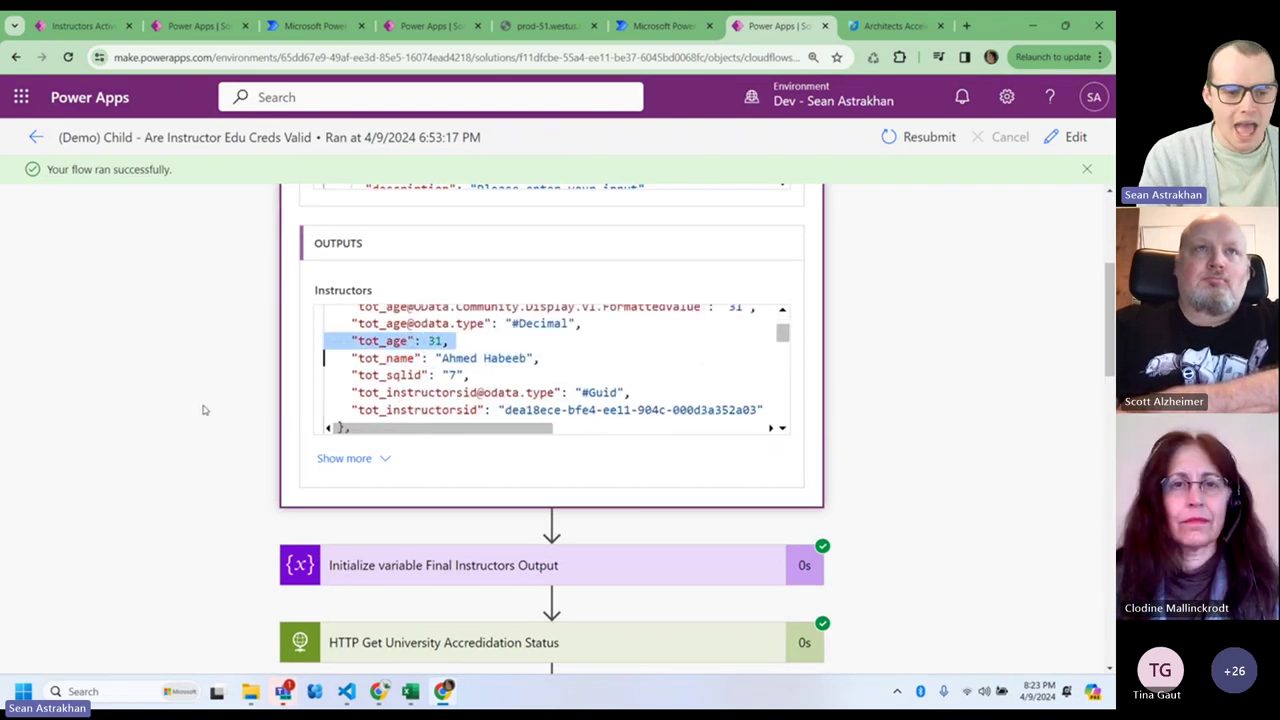
{"action": "scroll", "coordinate": [203, 410], "scroll_direction": "down", "scroll_amount": 3}
{"action": "scroll", "coordinate": [233, 447], "scroll_direction": "down", "scroll_amount": 5}
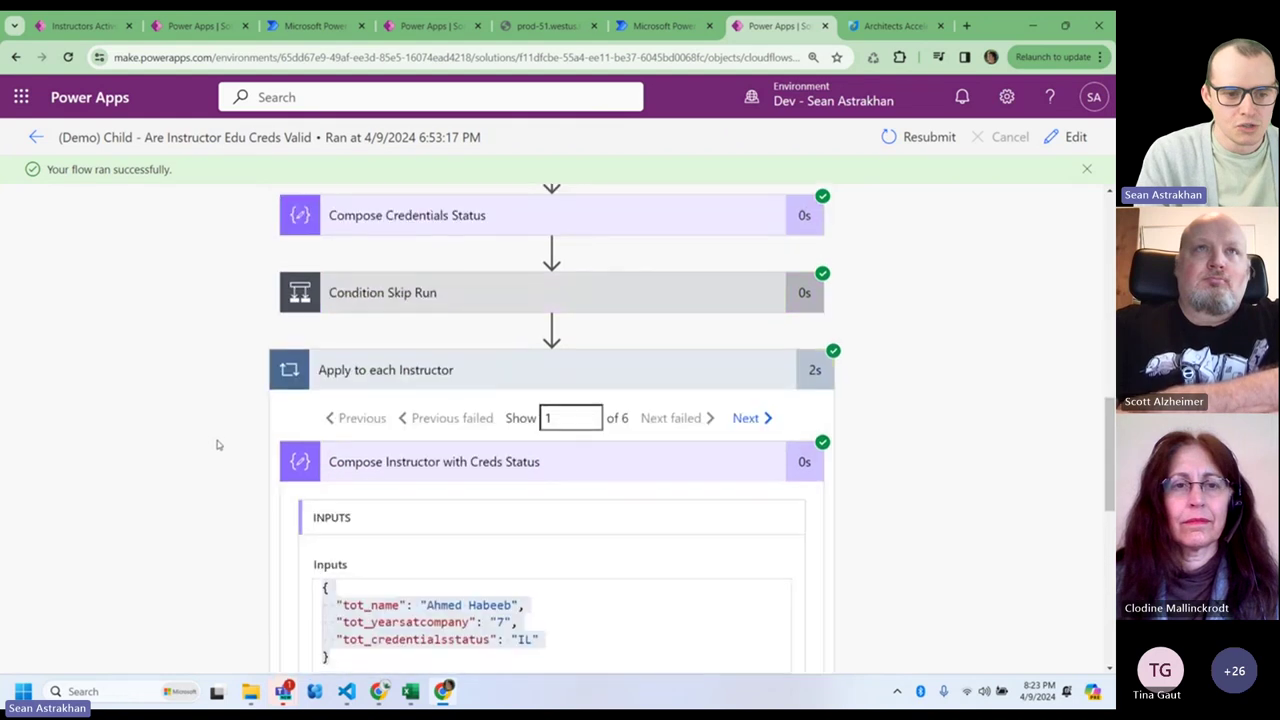
- Confirm the composed instructor JSON has tot_name, tot_yearsatcompany and the new tot_credentialsstatus
{"action": "left_click_drag", "start_coordinate": [332, 514], "coordinate": [320, 446]}
{"action": "scroll", "coordinate": [184, 396], "scroll_direction": "down", "scroll_amount": 1}
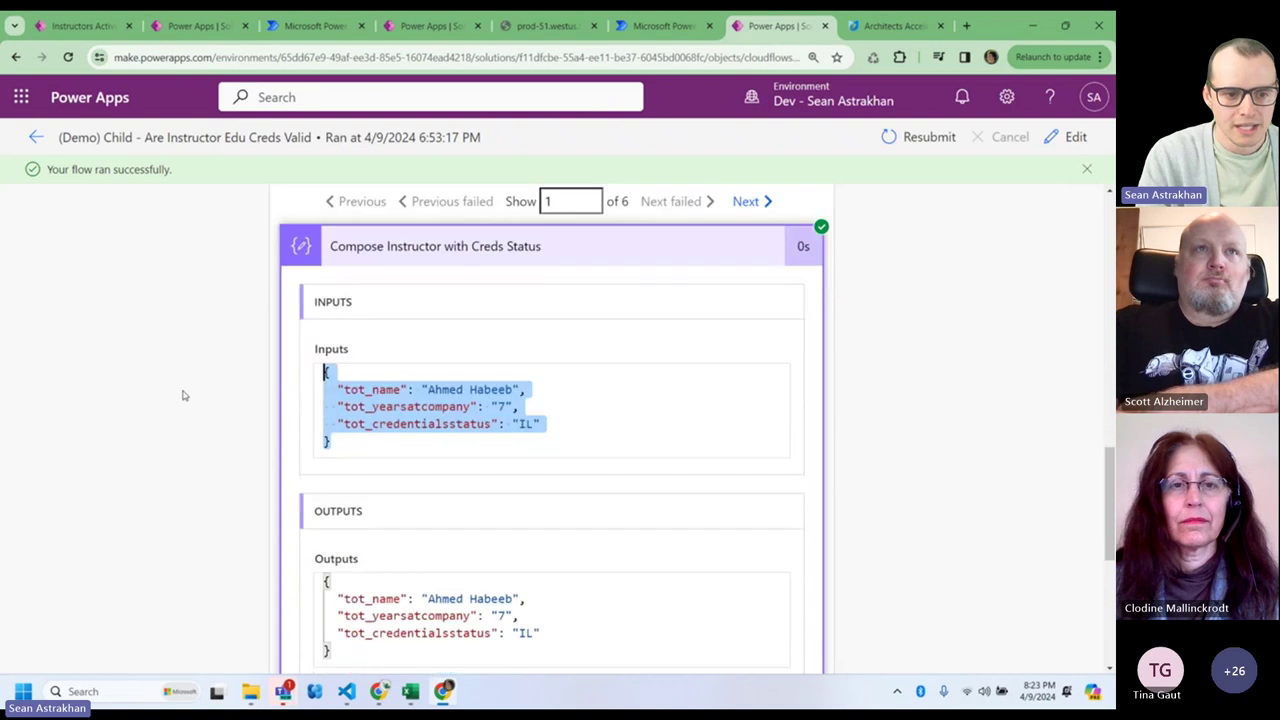
{"action": "double_click", "coordinate": [370, 389]}
{"action": "triple_click", "coordinate": [445, 389]}
{"action": "double_click", "coordinate": [395, 406]}
{"action": "left_click", "coordinate": [513, 406]}
{"action": "triple_click", "coordinate": [365, 423]}
{"action": "double_click", "coordinate": [398, 424]}
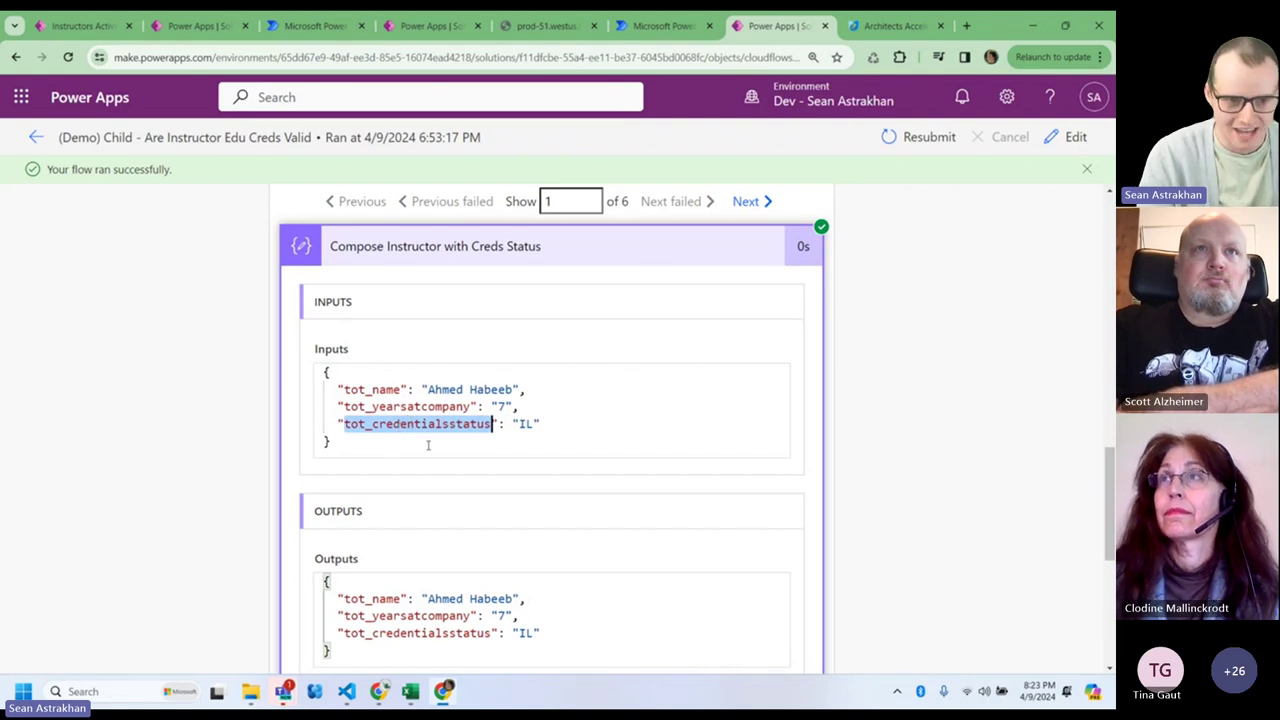
- Inspect the Append to array variable and Compose: Final Result records, then return to the designer
{"action": "scroll", "coordinate": [370, 427], "scroll_direction": "down", "scroll_amount": 4}
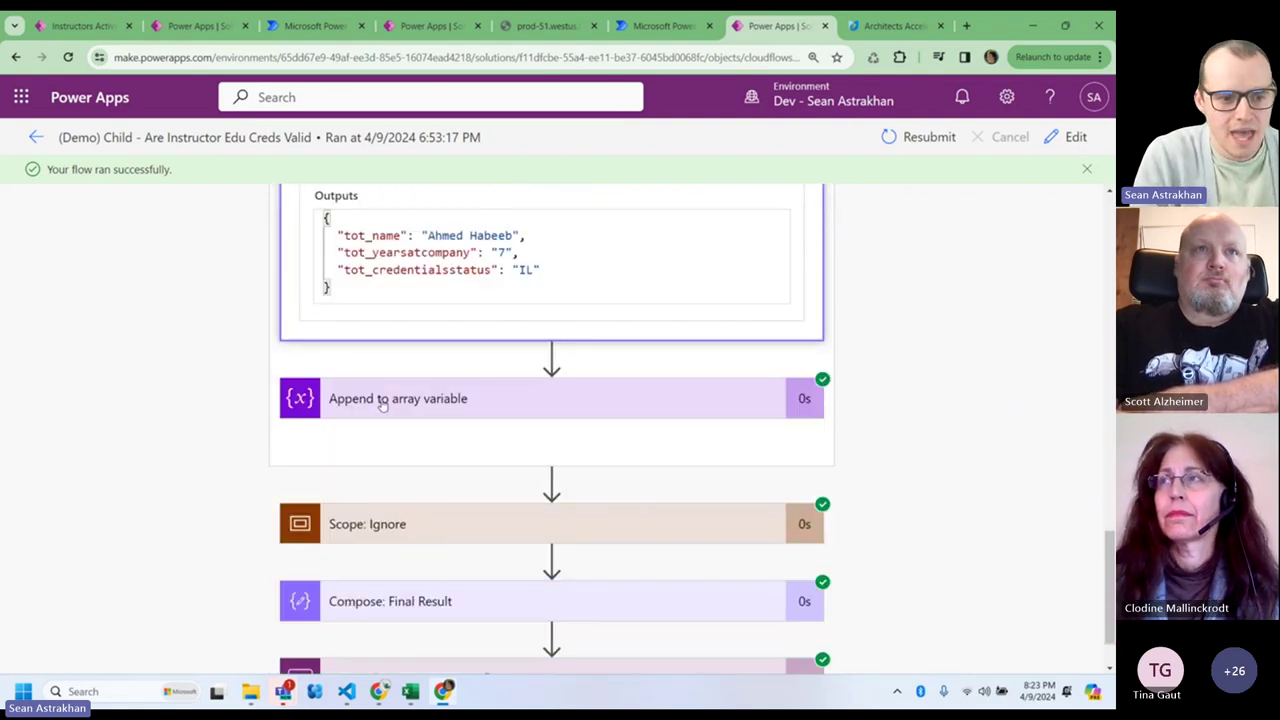
{"action": "left_click", "coordinate": [381, 403]}
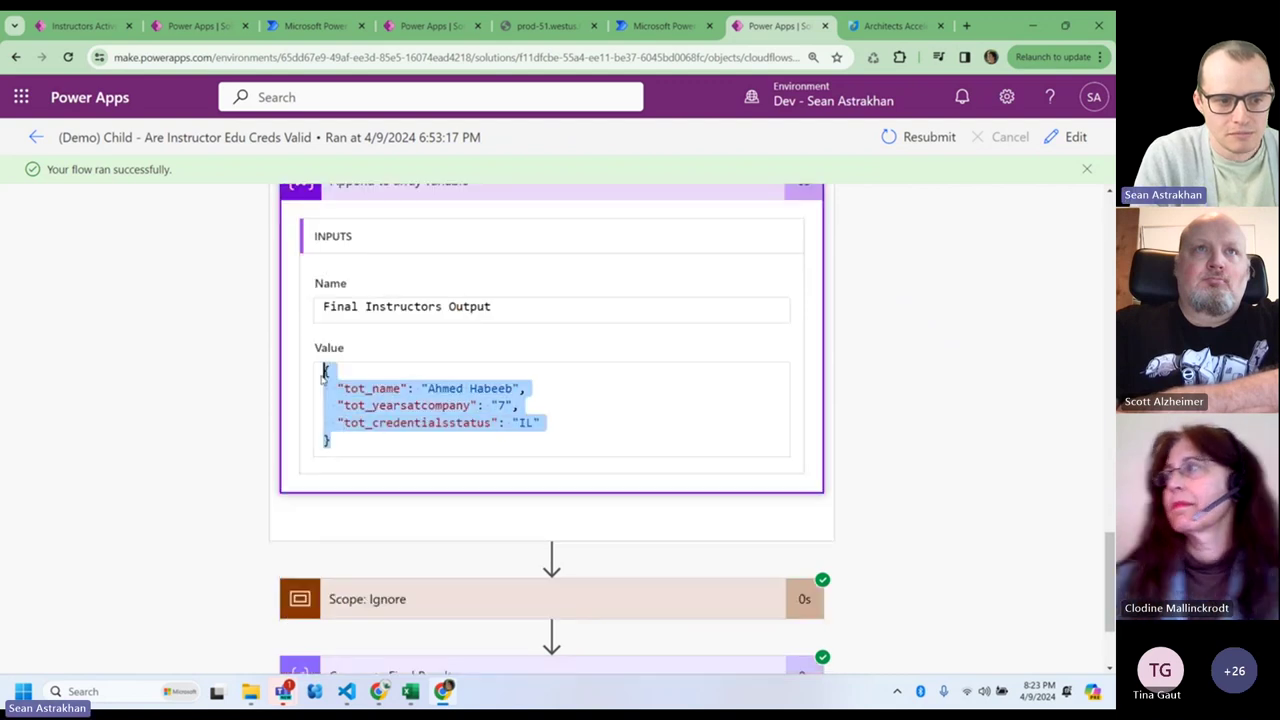
{"action": "scroll", "coordinate": [191, 417], "scroll_direction": "down", "scroll_amount": 2}
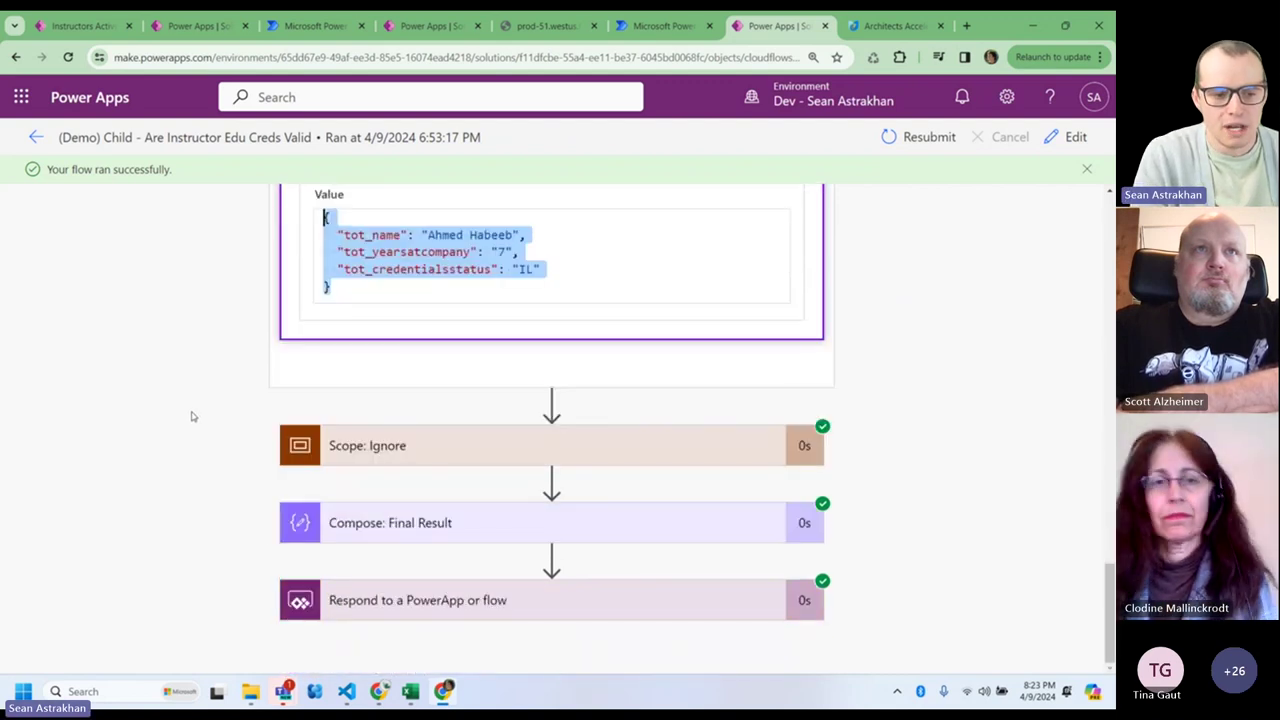
{"action": "left_click", "coordinate": [386, 510]}
{"action": "scroll", "coordinate": [325, 390], "scroll_direction": "down", "scroll_amount": 3}
{"action": "left_click_drag", "start_coordinate": [390, 376], "coordinate": [324, 303]}
{"action": "scroll", "coordinate": [383, 336], "scroll_direction": "down", "scroll_amount": 6}
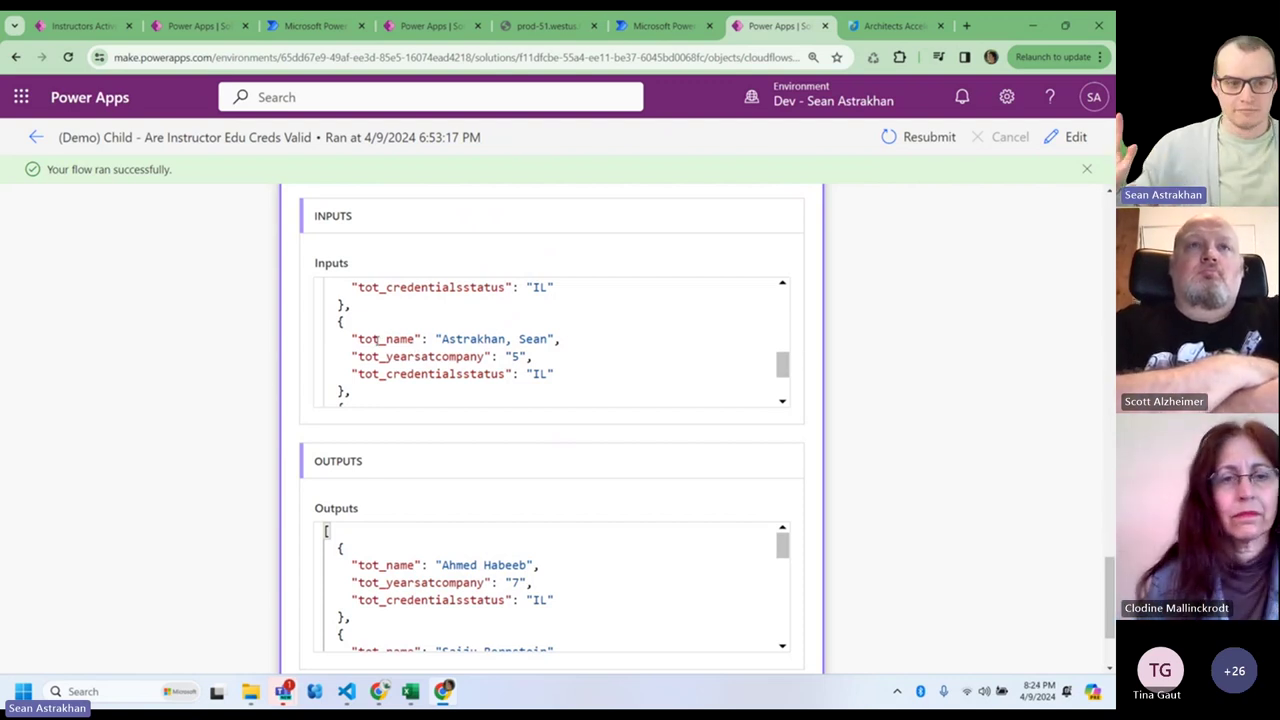
{"action": "left_click", "coordinate": [690, 28]}
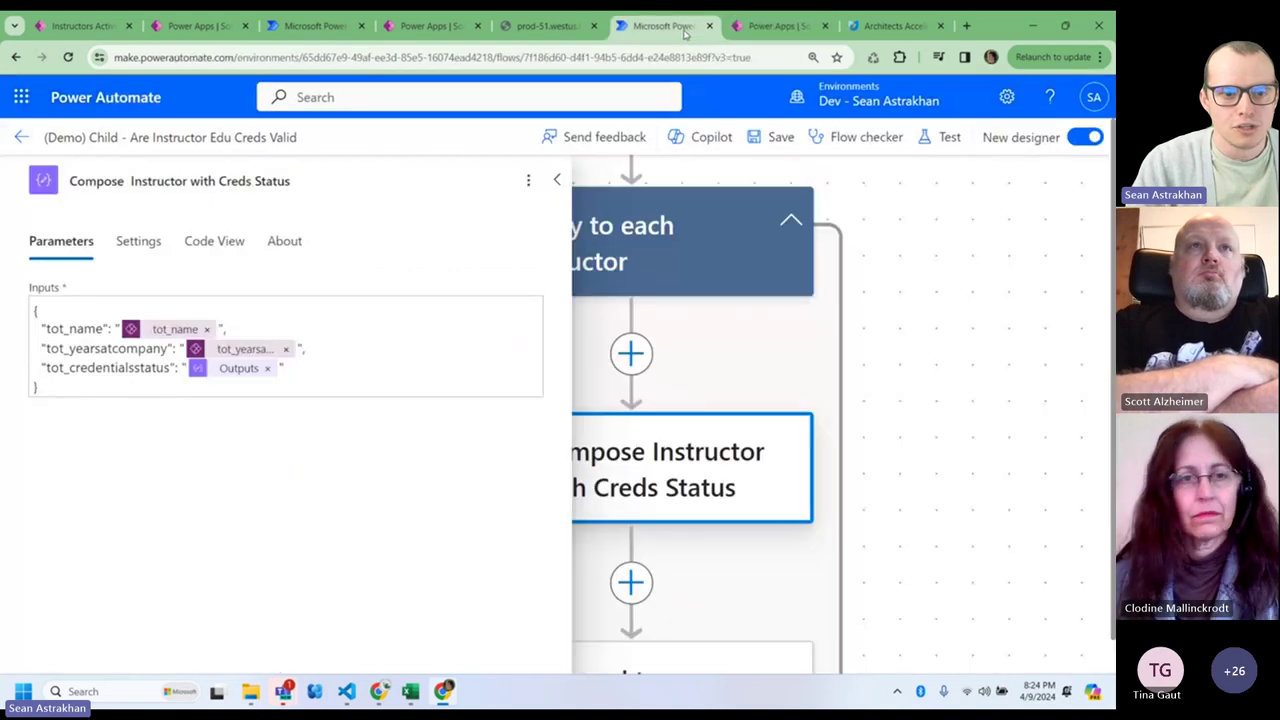
- Close the Compose details and show the Apply to each Instructor loop's parameters over Instructors
{"action": "left_click", "coordinate": [557, 181]}
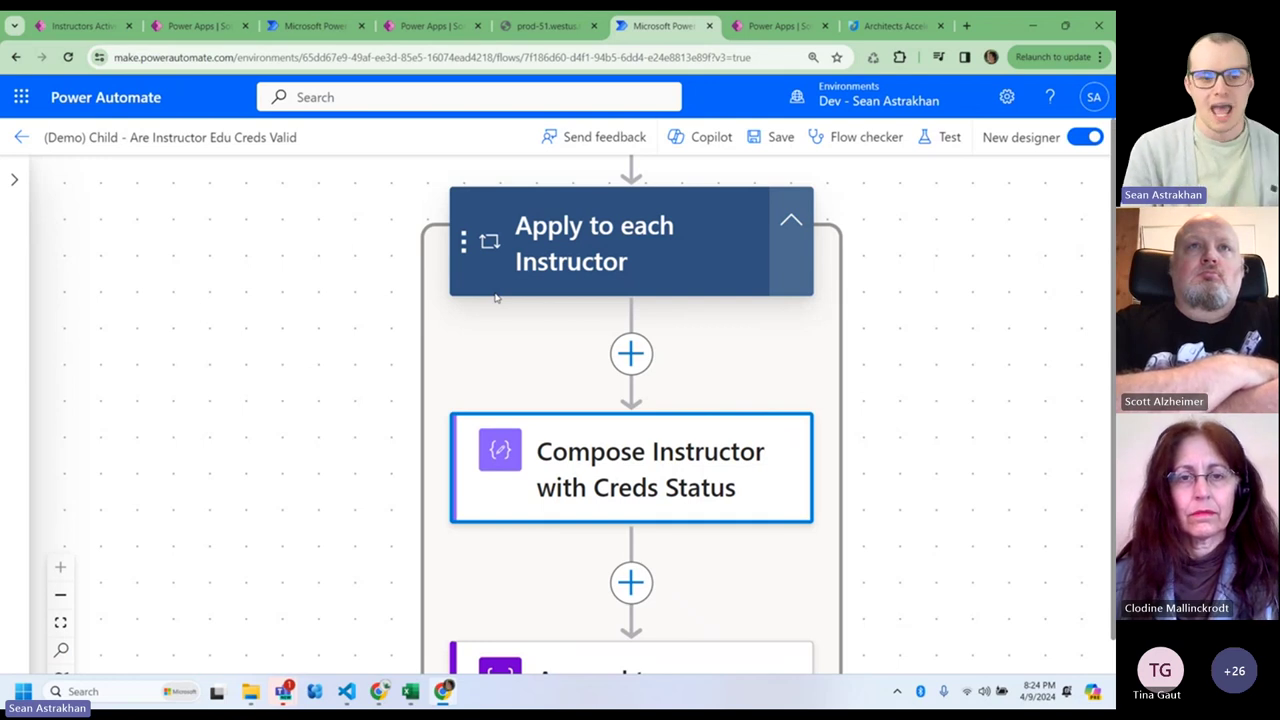
{"action": "left_click", "coordinate": [568, 258]}
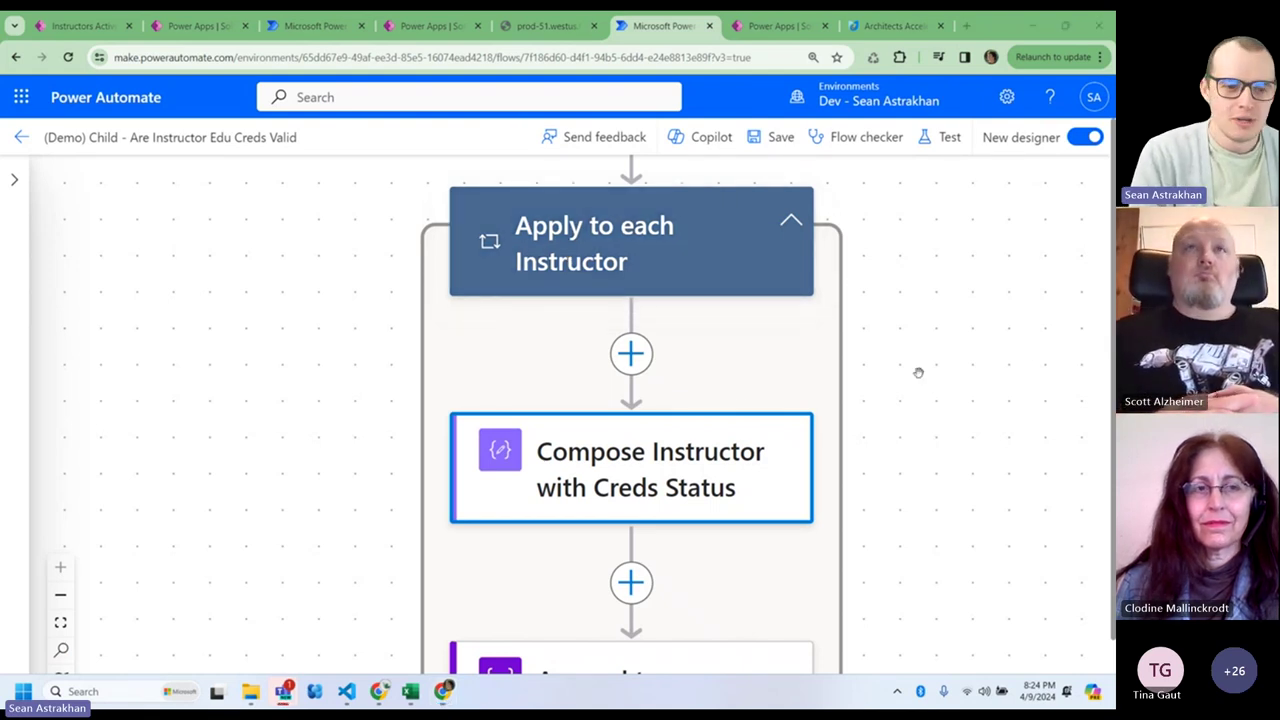
{"action": "left_click", "coordinate": [631, 250]}
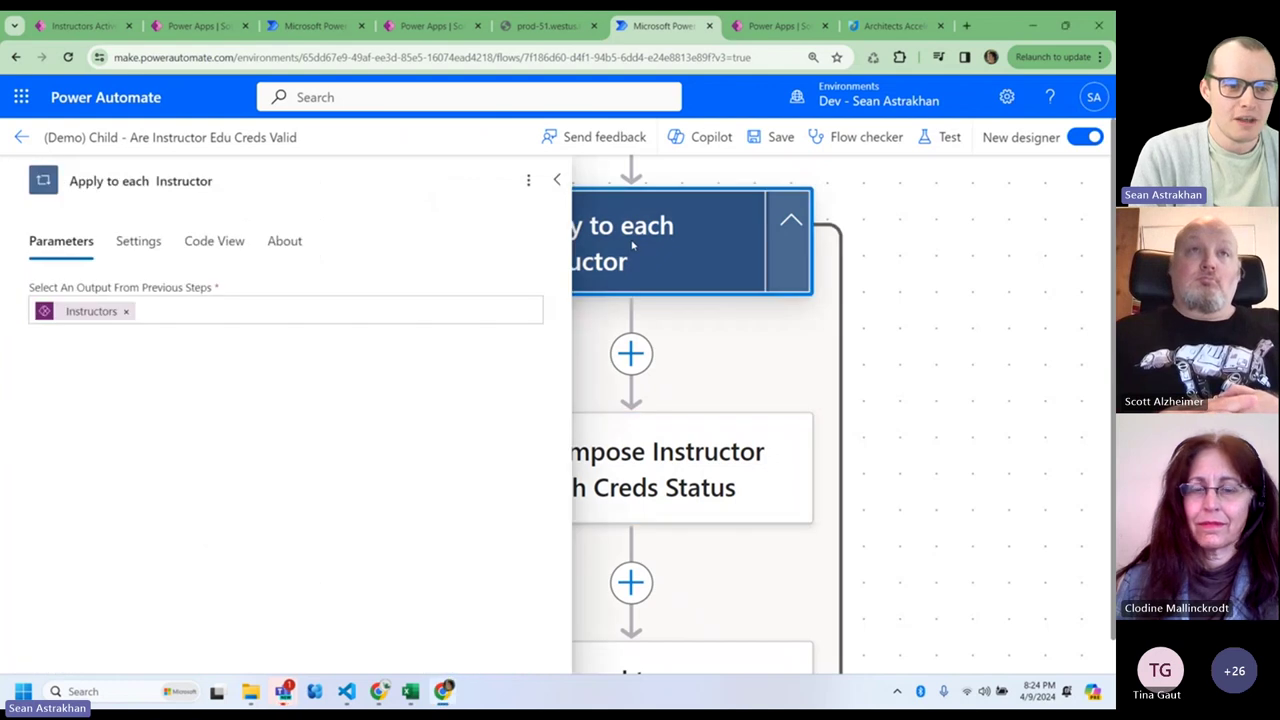
- In the loop's Settings, switch Concurrency Control Limit On and set Degree of Parallelism to 50
{"action": "left_click", "coordinate": [124, 252]}
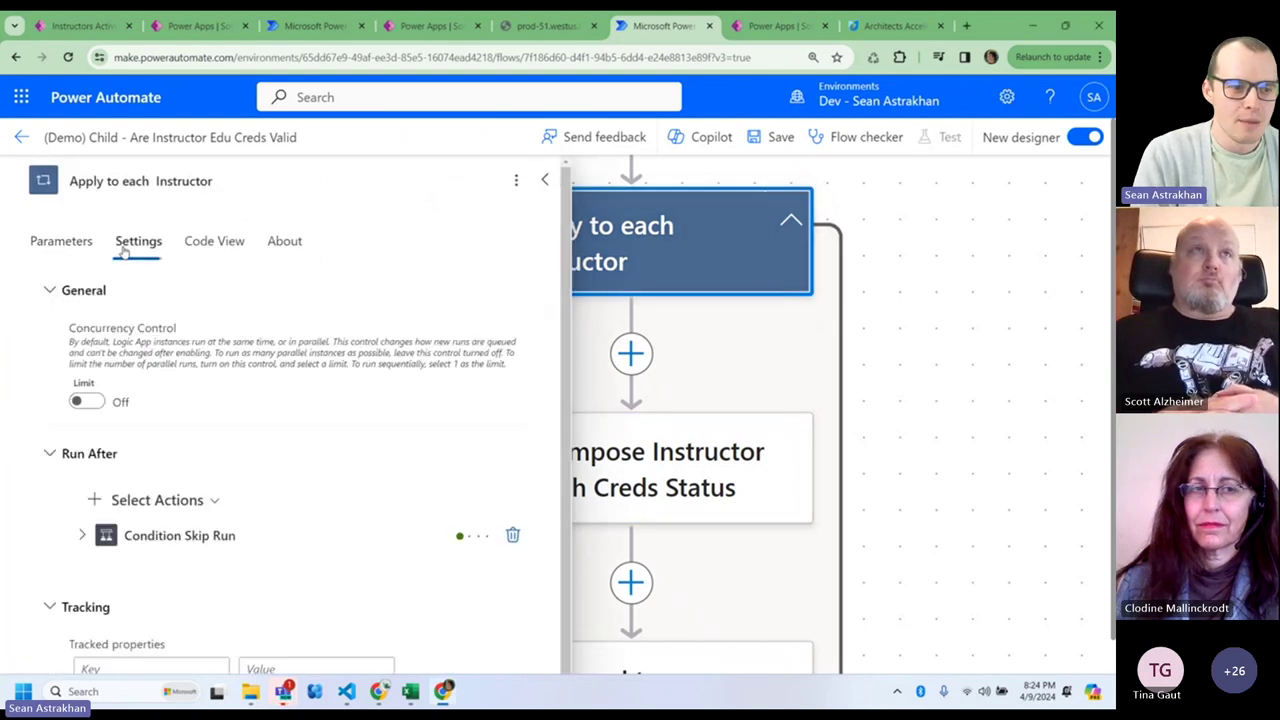
{"action": "left_click", "coordinate": [86, 402]}
{"action": "left_click_drag", "start_coordinate": [226, 456], "coordinate": [517, 458]}
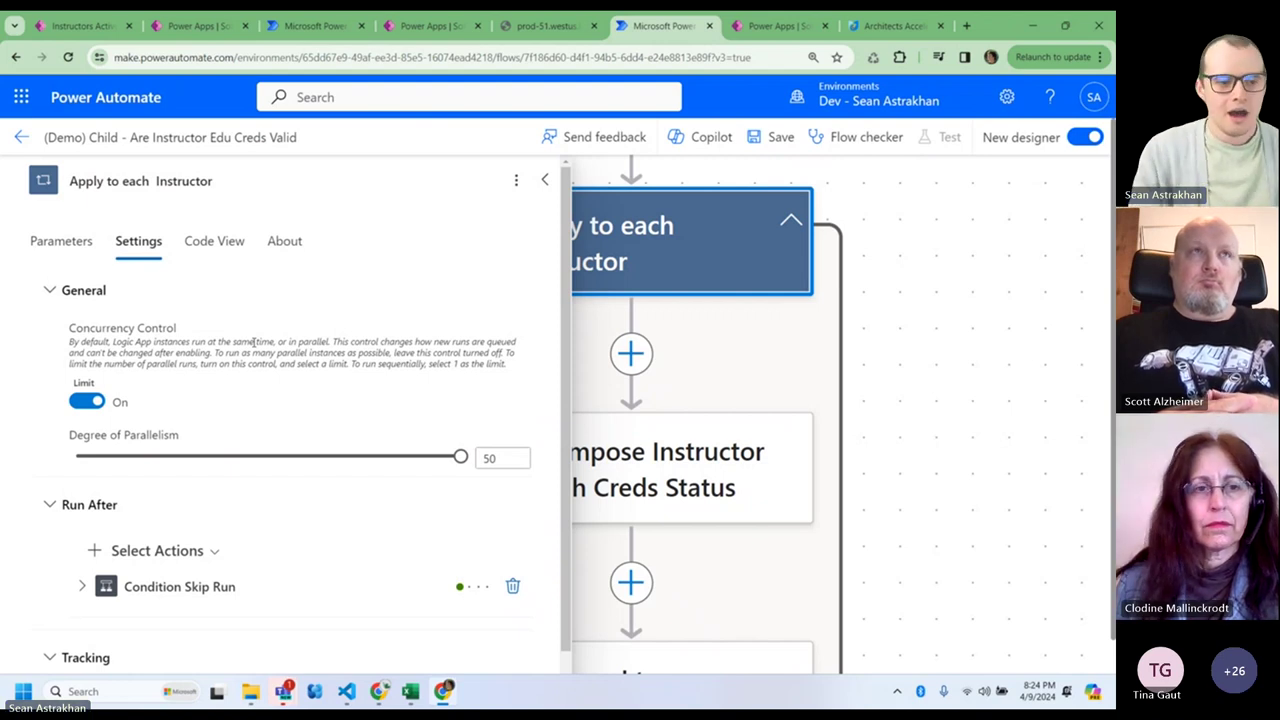
{"action": "left_click", "coordinate": [544, 186]}
- Add a parallel branch below Initialize variable holding a placeholder Create an approval action
{"action": "scroll", "coordinate": [898, 361], "scroll_direction": "up", "scroll_amount": 10}
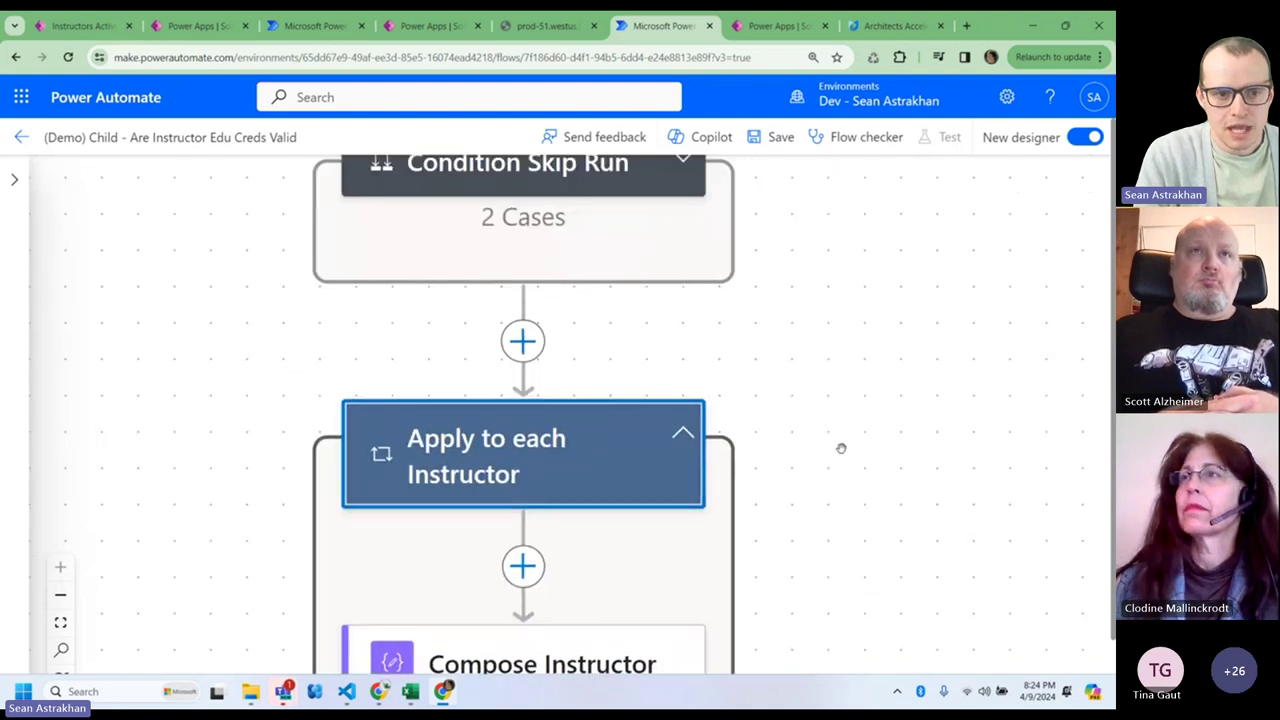
{"action": "scroll", "coordinate": [886, 429], "scroll_direction": "up", "scroll_amount": 5}
{"action": "left_click_drag", "start_coordinate": [951, 294], "coordinate": [974, 534]}
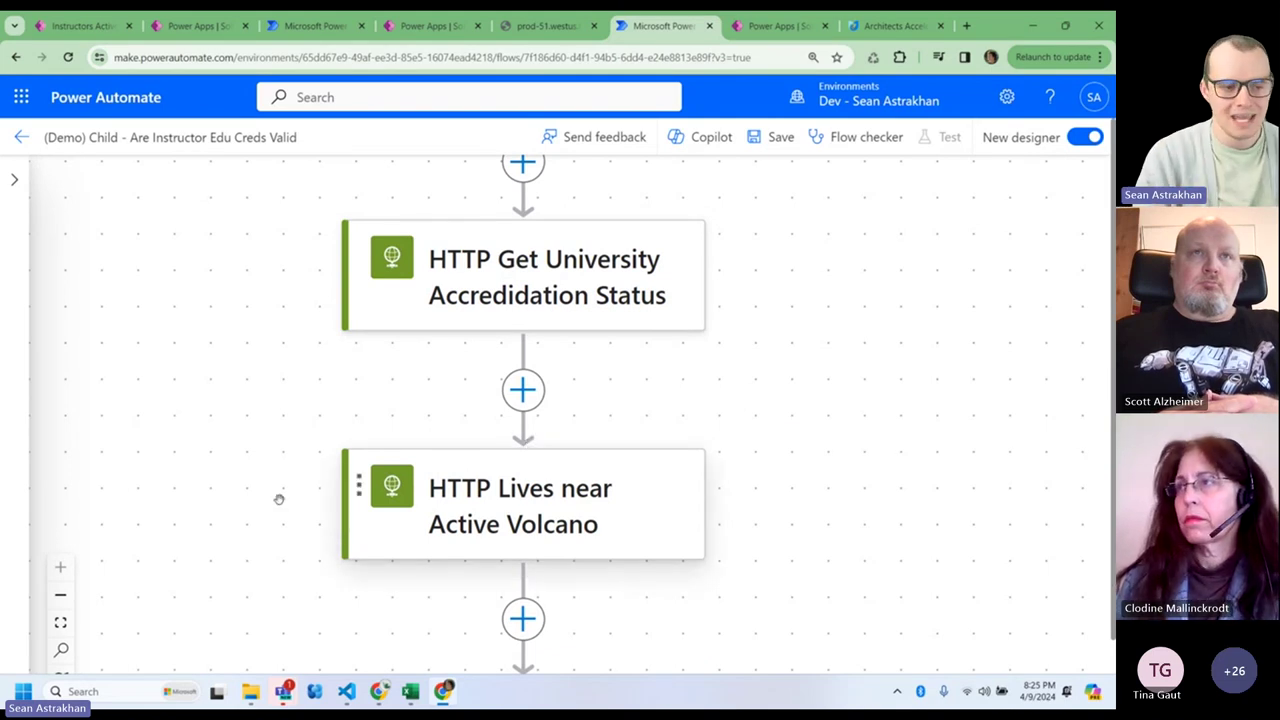
{"action": "left_click", "coordinate": [60, 596]}
{"action": "scroll", "coordinate": [248, 394], "scroll_direction": "up", "scroll_amount": 2}
{"action": "left_click", "coordinate": [455, 362]}
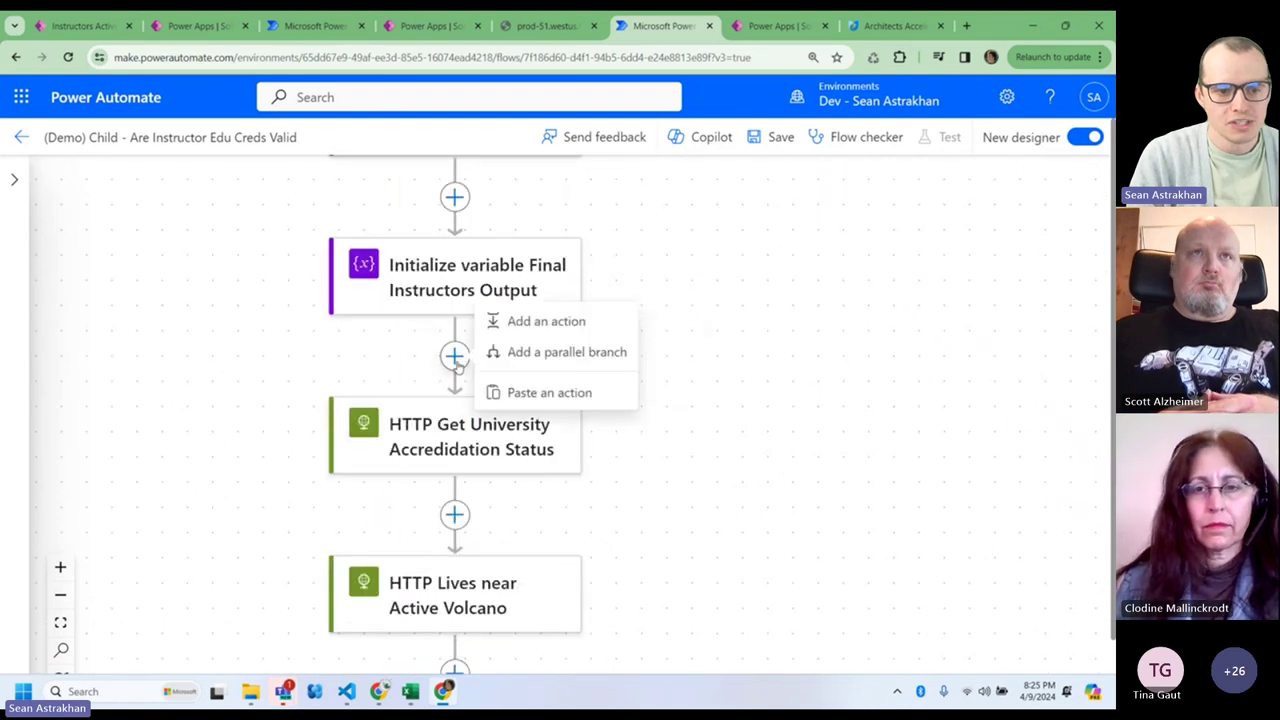
{"action": "left_click", "coordinate": [536, 356]}
{"action": "left_click", "coordinate": [342, 369]}
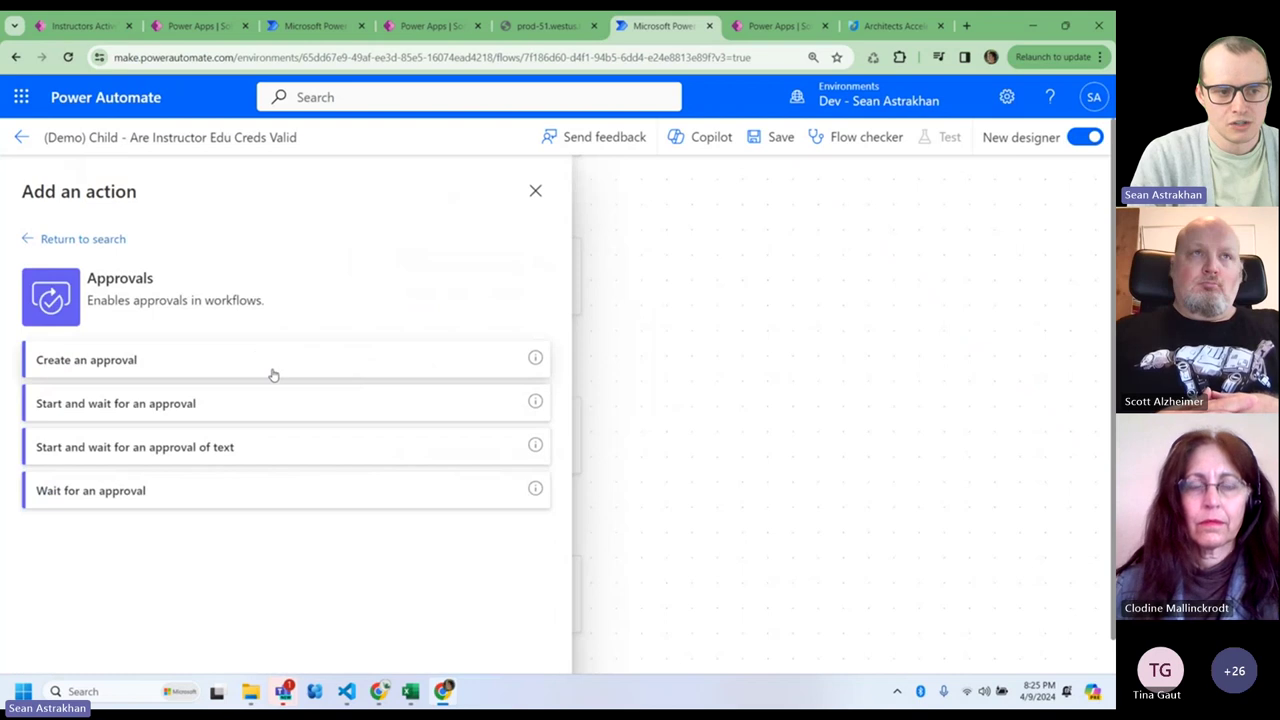
{"action": "left_click", "coordinate": [178, 371]}
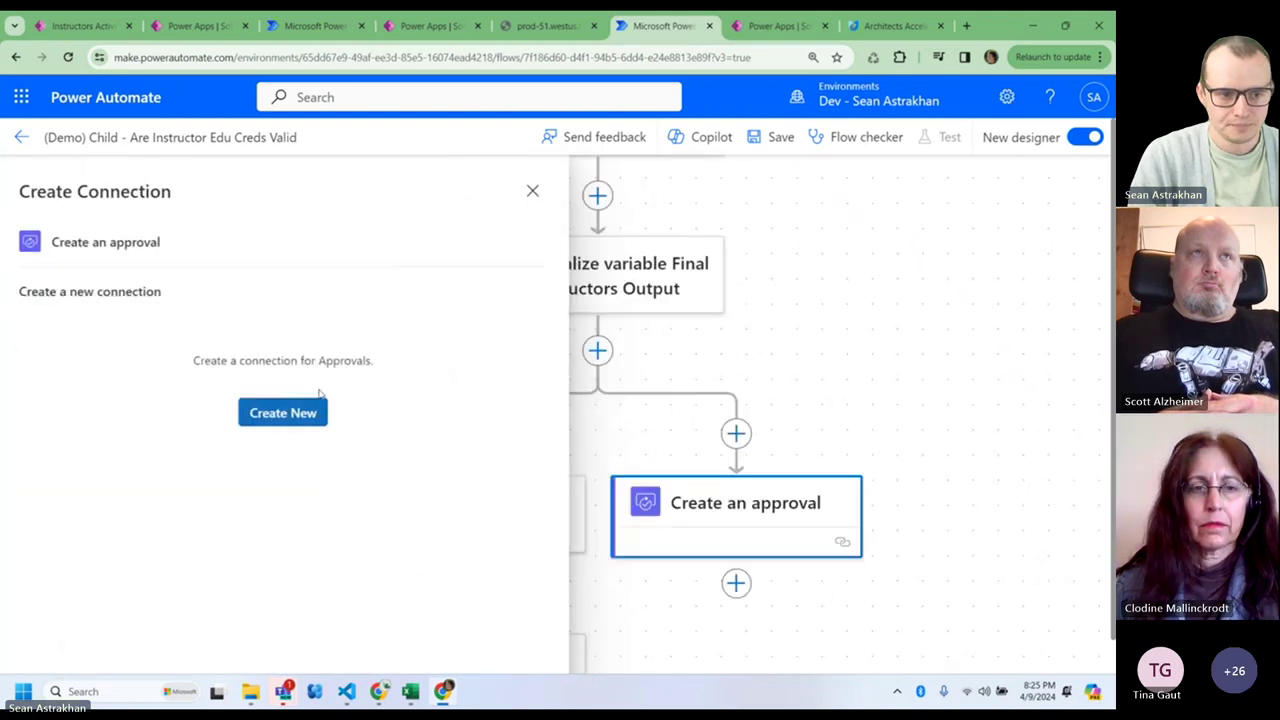
- Move HTTP Lives near Active Volcano into the new branch and delete the placeholder approval
{"action": "left_click", "coordinate": [532, 190]}
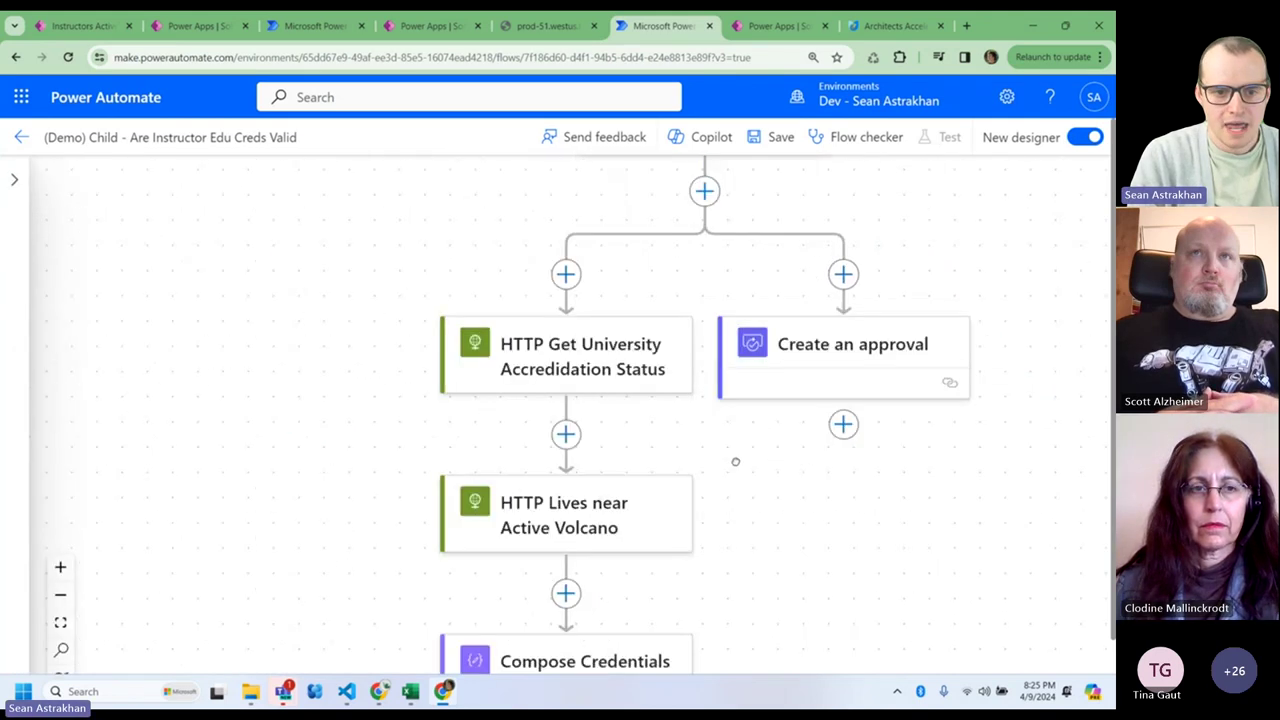
{"action": "left_click_drag", "start_coordinate": [560, 512], "coordinate": [834, 268]}
{"action": "right_click", "coordinate": [793, 508]}
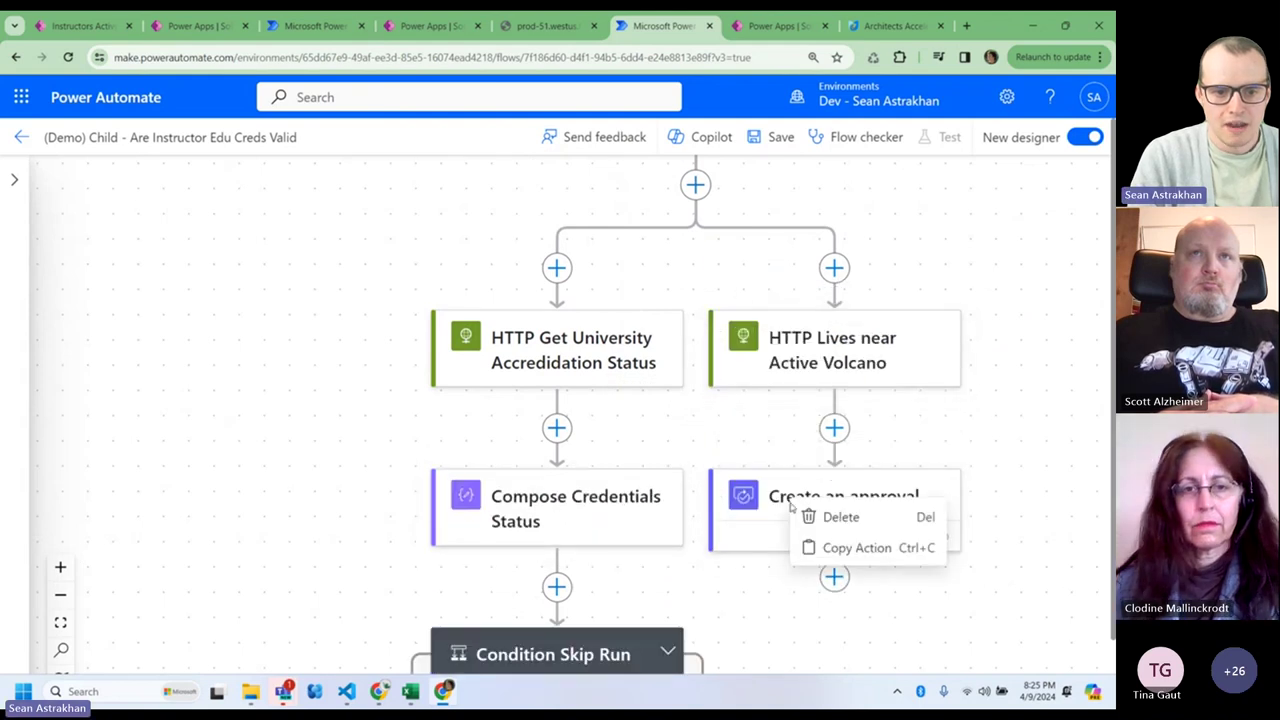
{"action": "left_click", "coordinate": [825, 518]}
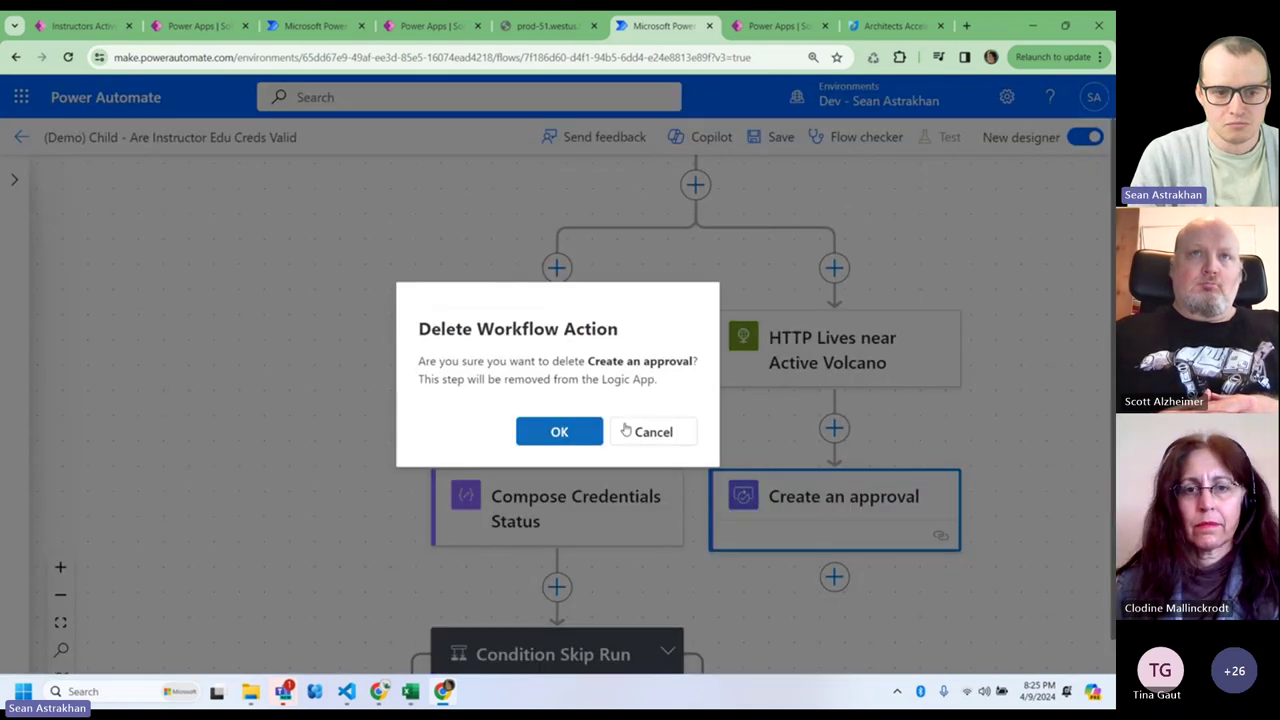
{"action": "left_click", "coordinate": [561, 431]}
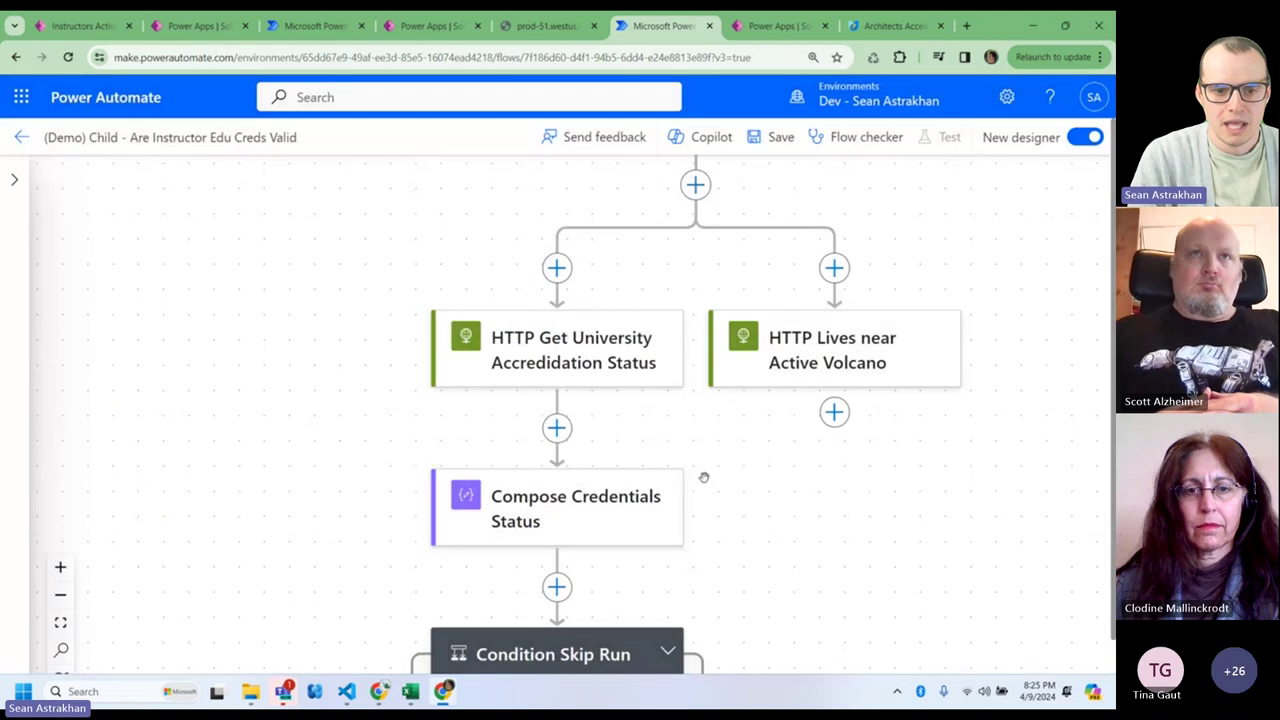
- Set Compose Credentials Status's Run After to also include HTTP Lives near Active Volcano
{"action": "left_click", "coordinate": [547, 508]}
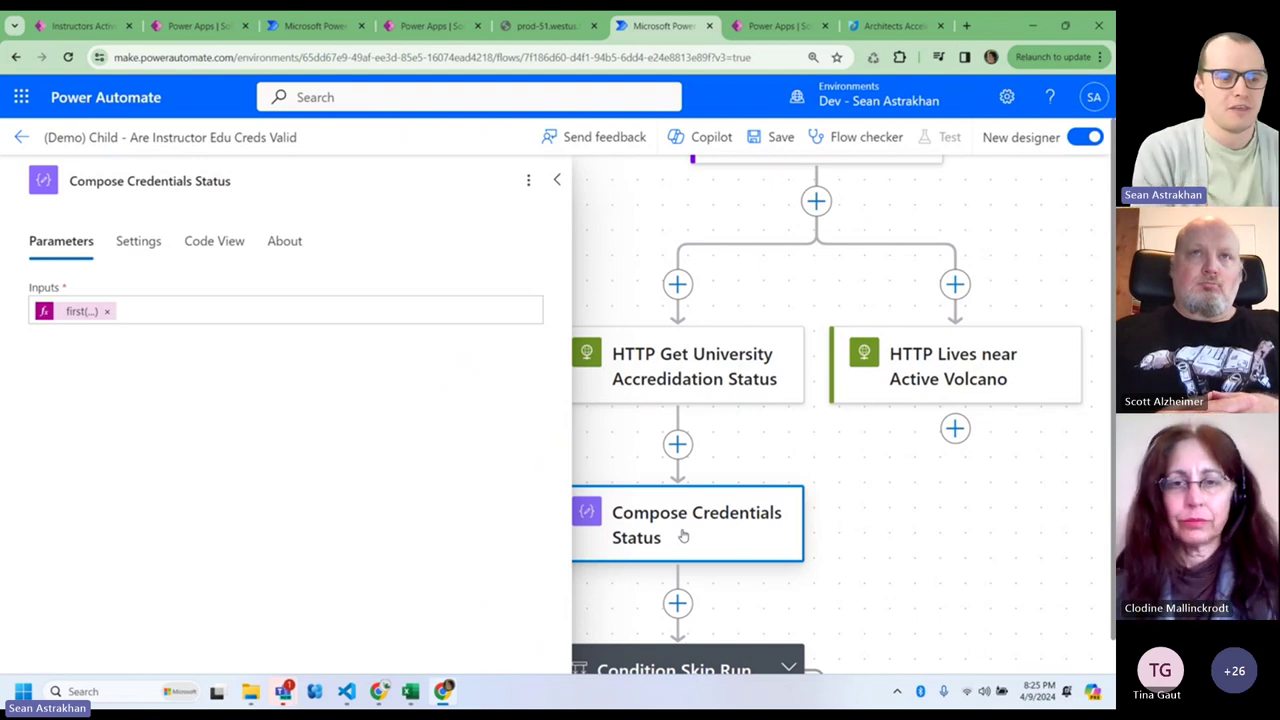
{"action": "left_click", "coordinate": [145, 249]}
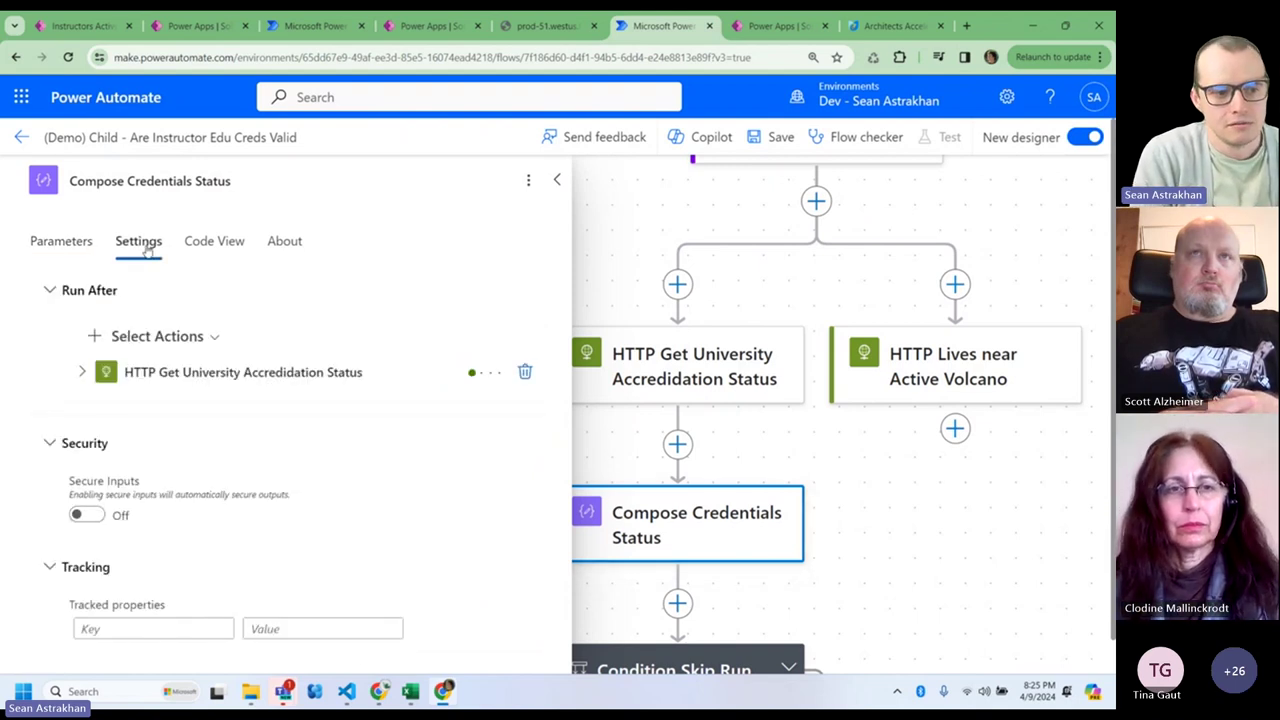
{"action": "left_click", "coordinate": [184, 340]}
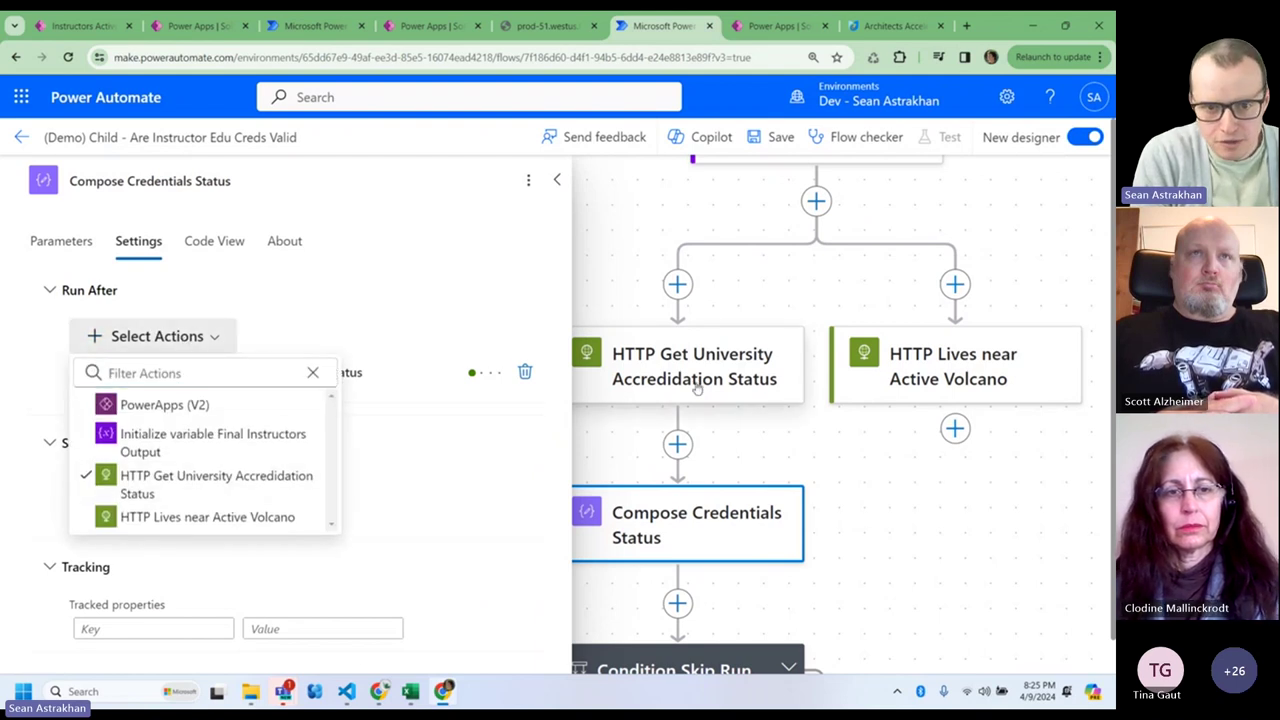
{"action": "left_click", "coordinate": [207, 518]}
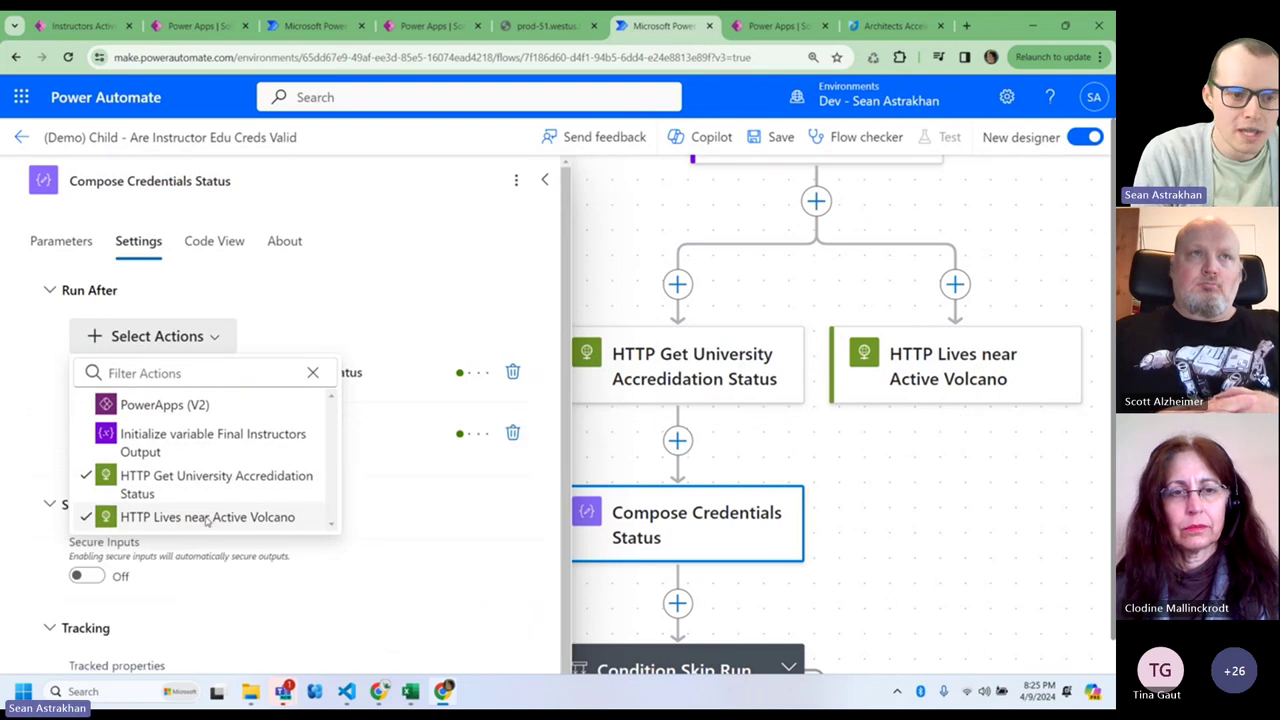
{"action": "left_click", "coordinate": [545, 181]}
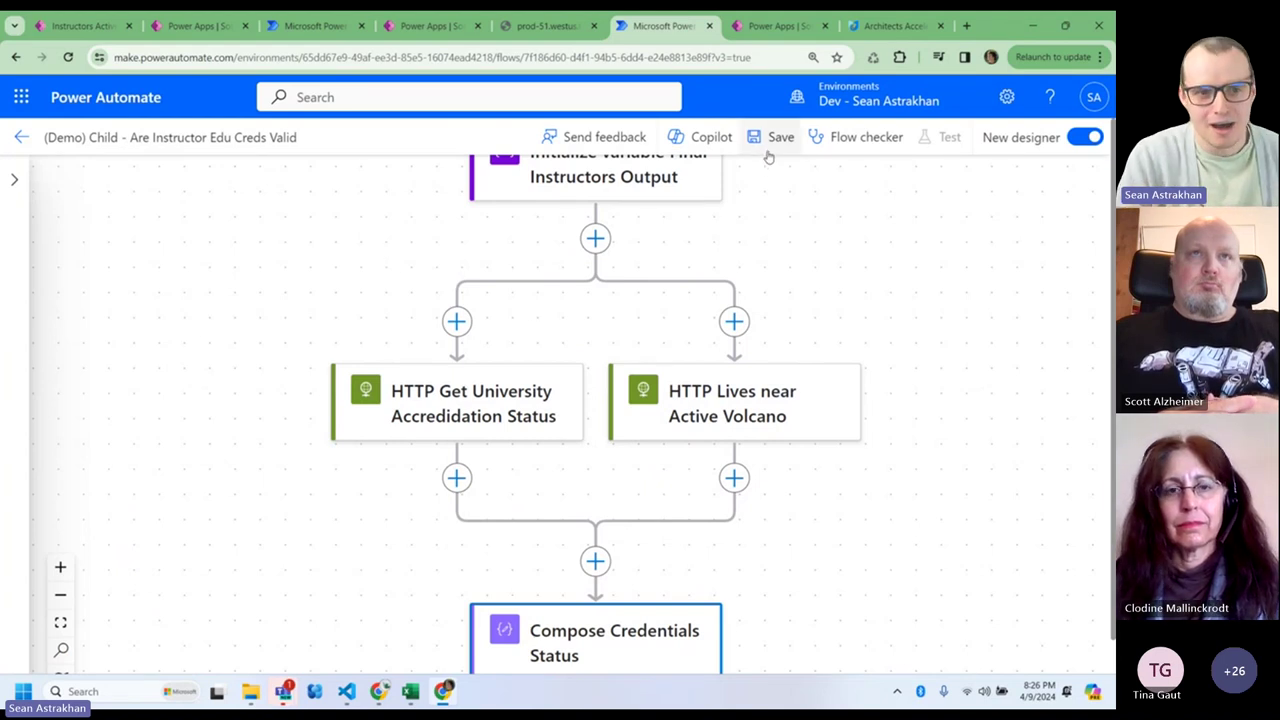
{"action": "left_click_drag", "start_coordinate": [951, 534], "coordinate": [811, 369]}
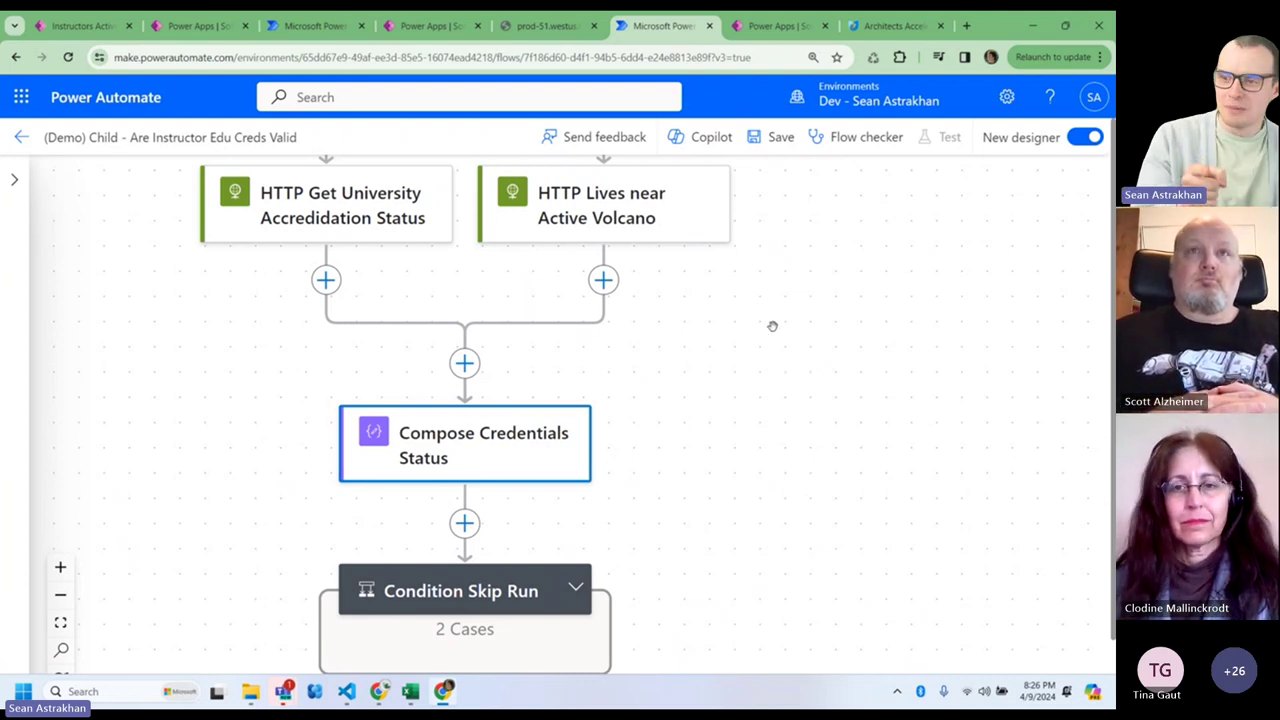
{"action": "left_click_drag", "start_coordinate": [734, 409], "coordinate": [785, 365]}
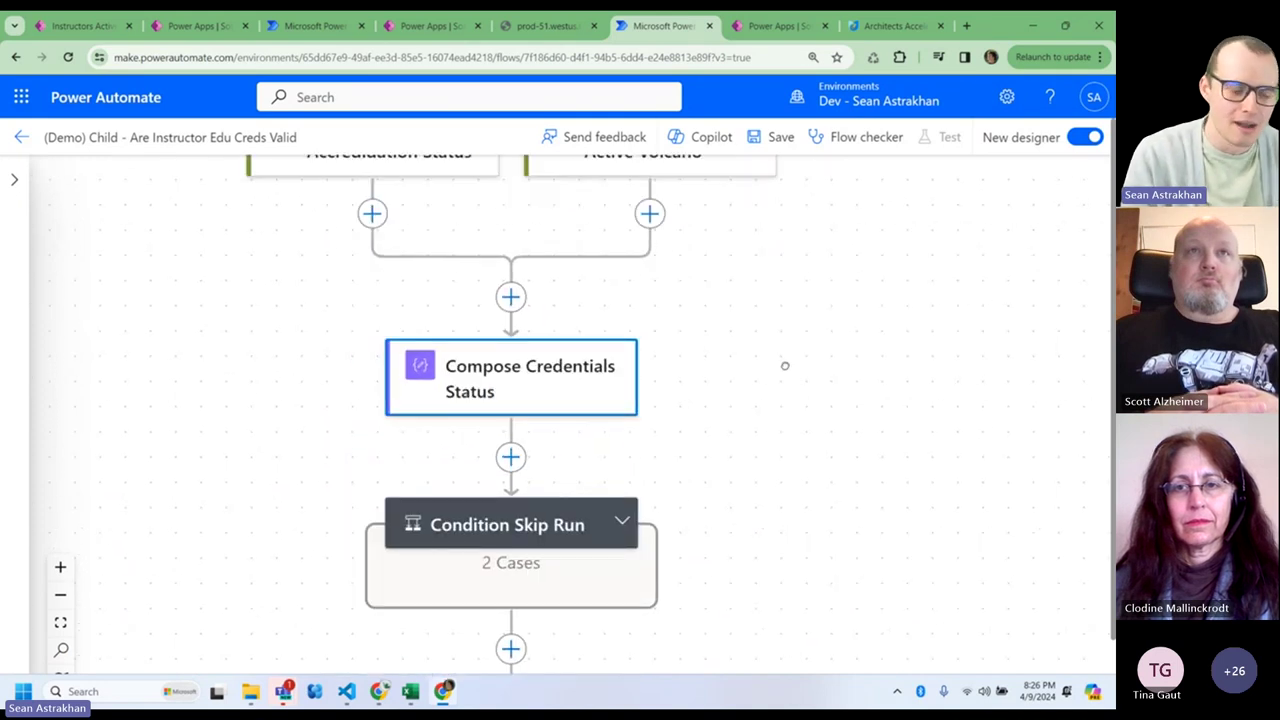
{"action": "scroll", "coordinate": [785, 365], "scroll_direction": "up", "scroll_amount": 2}
{"action": "scroll", "coordinate": [814, 457], "scroll_direction": "down", "scroll_amount": 5}
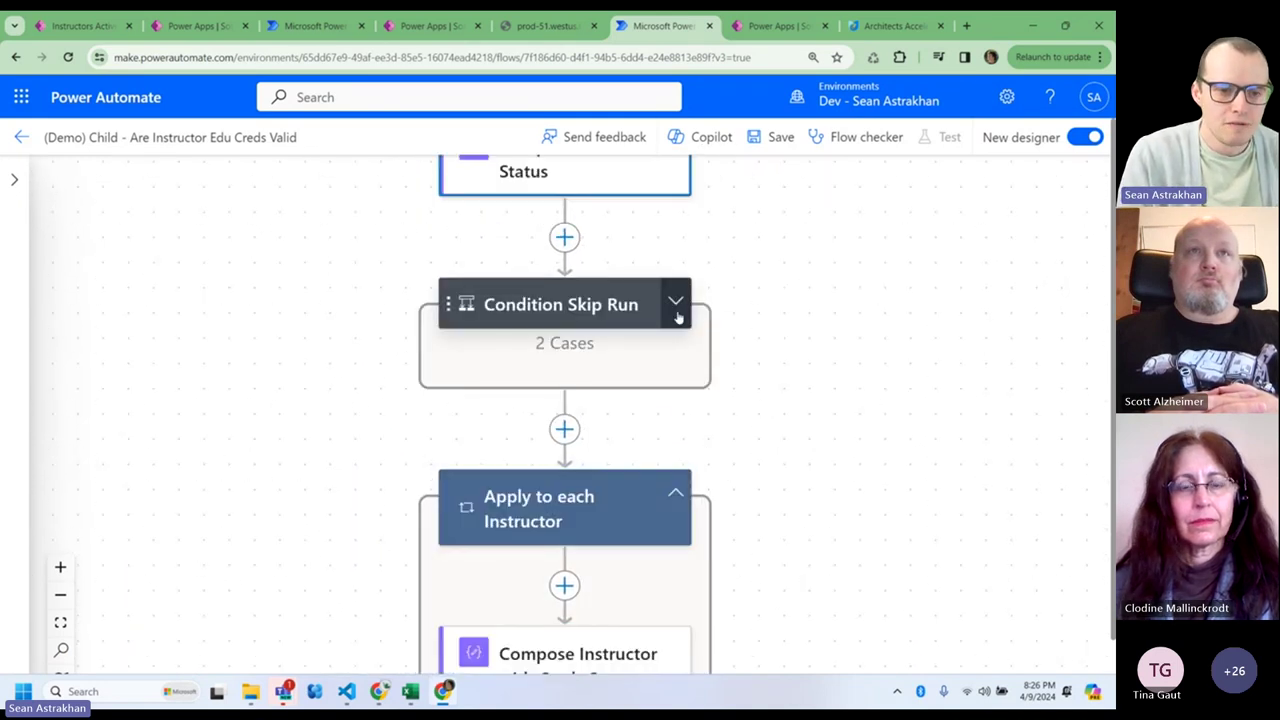
{"action": "left_click", "coordinate": [677, 316]}
{"action": "left_click", "coordinate": [734, 298]}
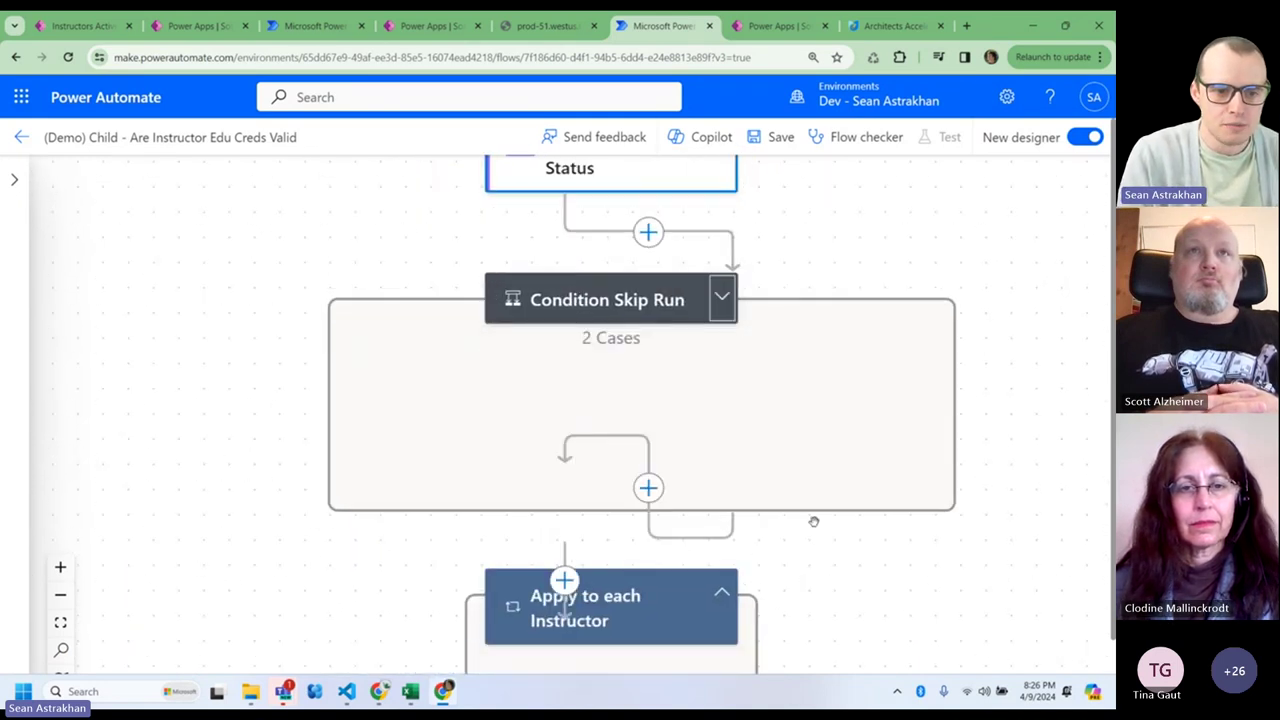
{"action": "scroll", "coordinate": [814, 521], "scroll_direction": "down", "scroll_amount": 3}
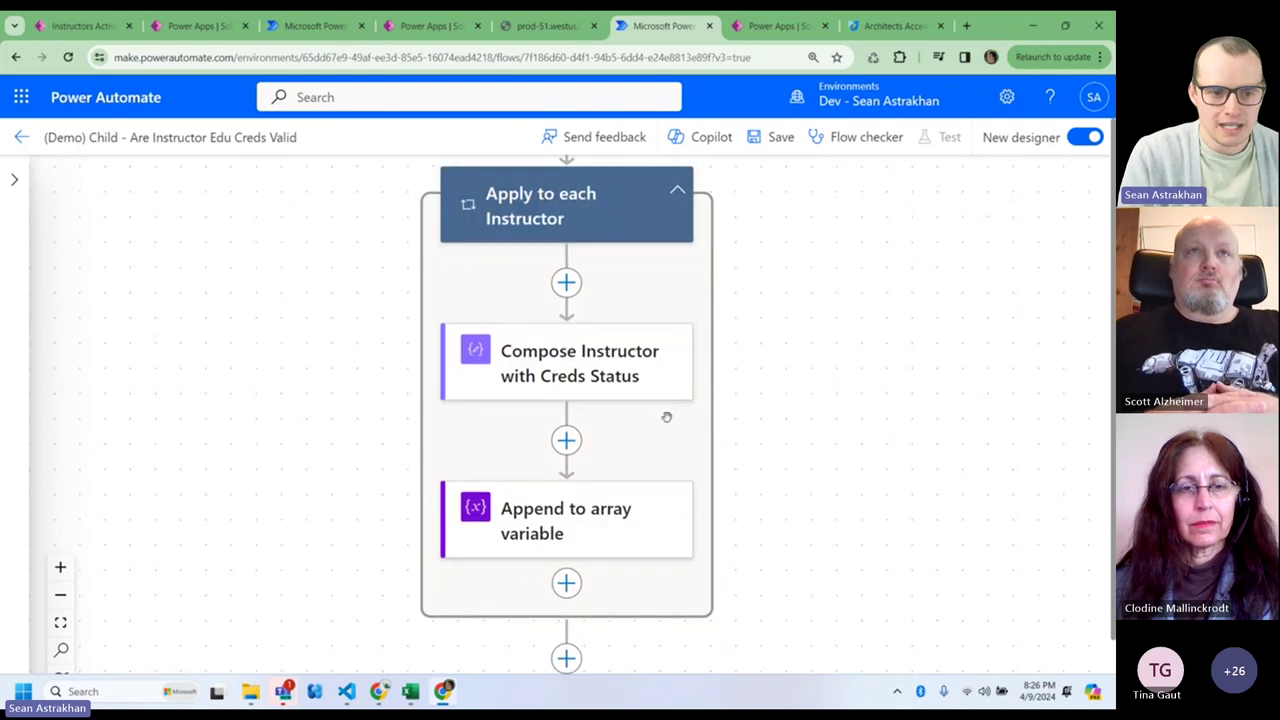
{"action": "left_click", "coordinate": [600, 385]}
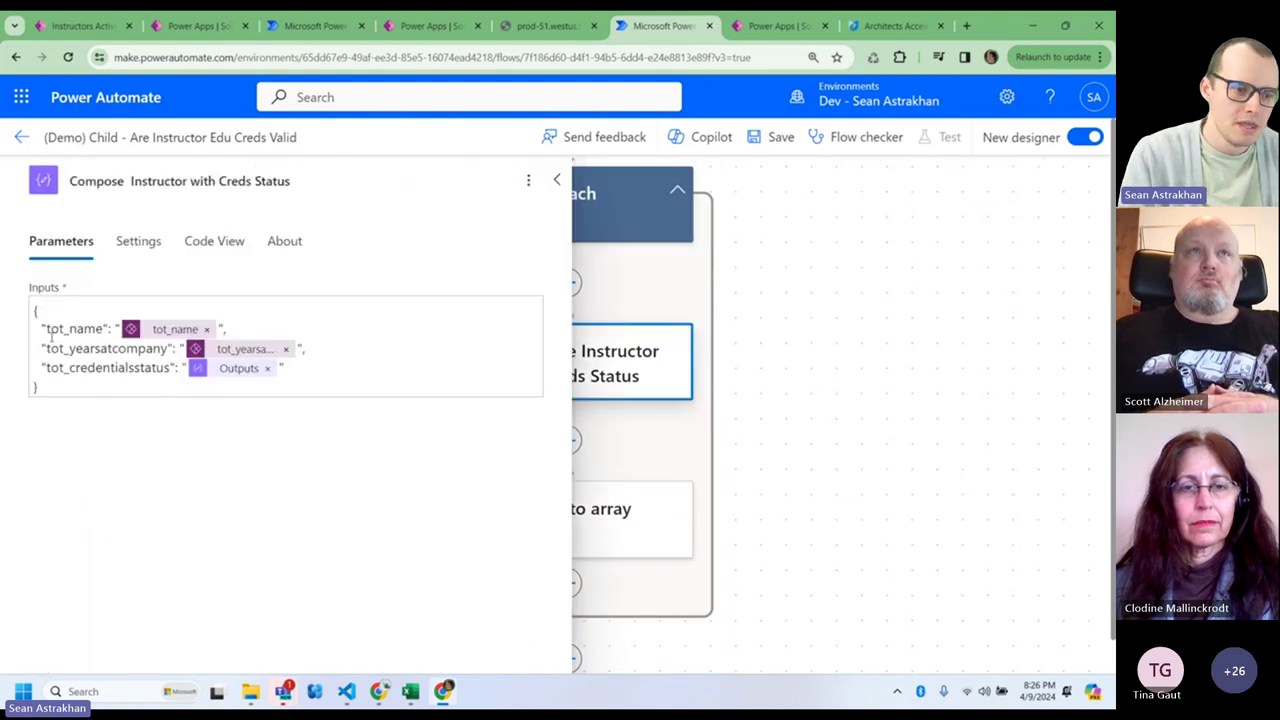
{"action": "left_click", "coordinate": [556, 180]}
{"action": "left_click", "coordinate": [551, 505]}
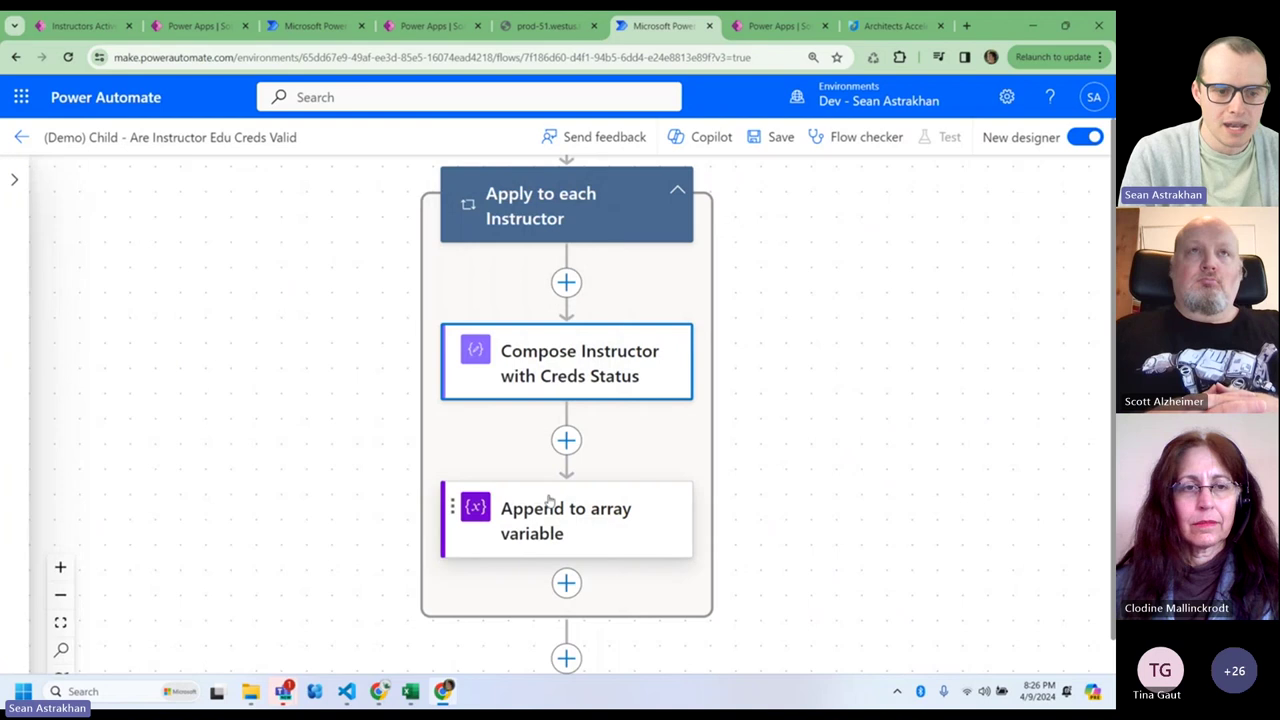
{"action": "left_click", "coordinate": [557, 180]}
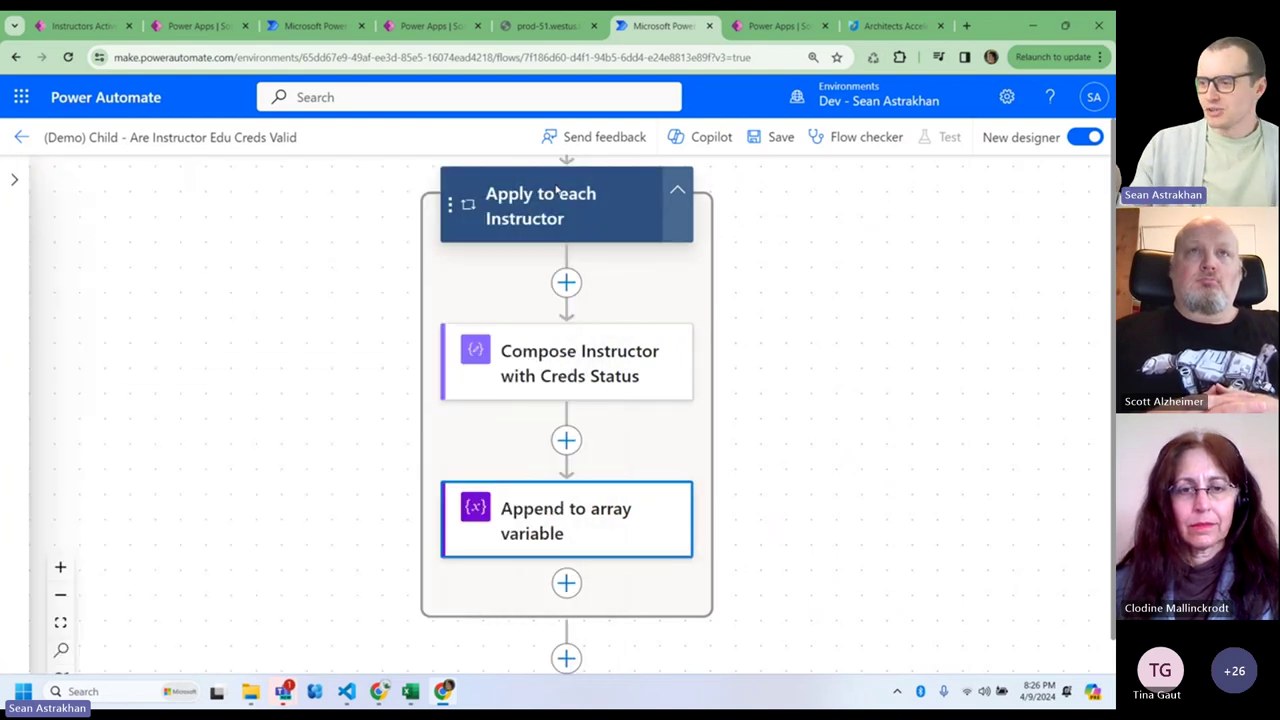
{"action": "left_click_drag", "start_coordinate": [829, 334], "coordinate": [819, 510]}
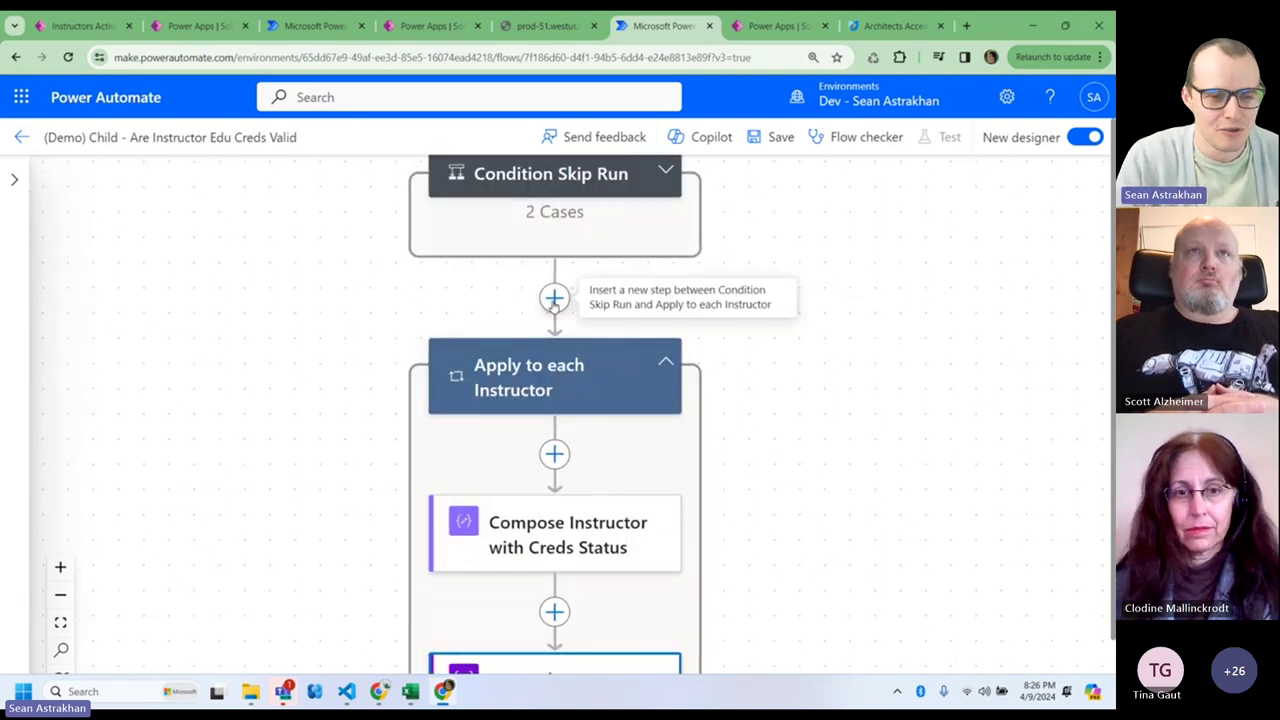
{"action": "left_click_drag", "start_coordinate": [836, 555], "coordinate": [846, 437]}
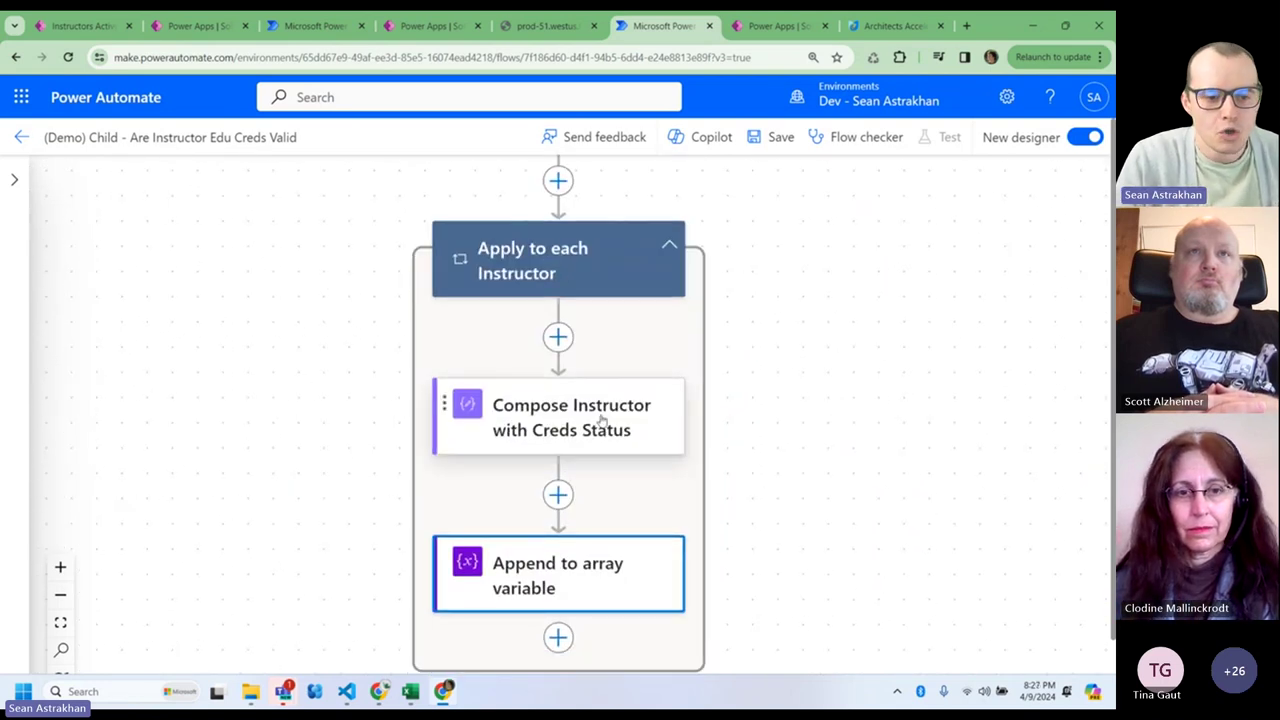
{"action": "left_click_drag", "start_coordinate": [760, 561], "coordinate": [794, 480]}
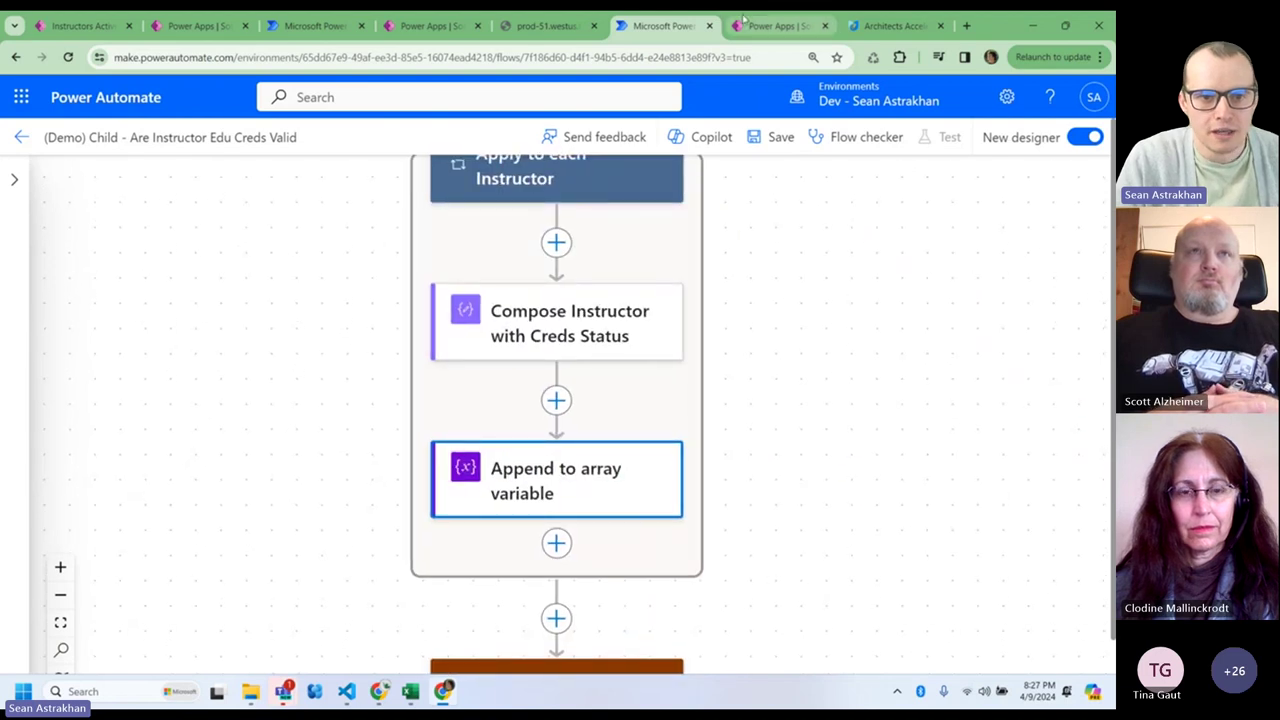
{"action": "key", "text": "ctrl+Tab"}
{"action": "scroll", "coordinate": [11, 377], "scroll_direction": "down", "scroll_amount": 2}
{"action": "scroll", "coordinate": [234, 457], "scroll_direction": "up", "scroll_amount": 3}
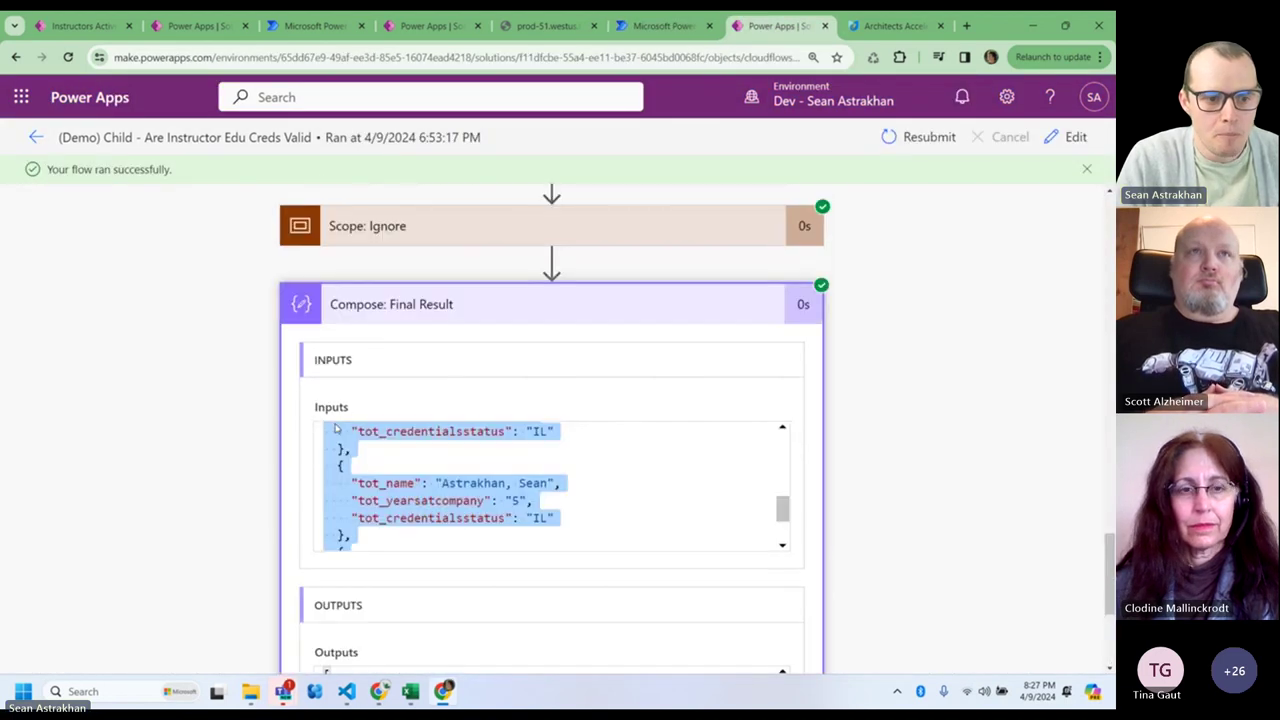
{"action": "scroll", "coordinate": [455, 480], "scroll_direction": "down", "scroll_amount": 1}
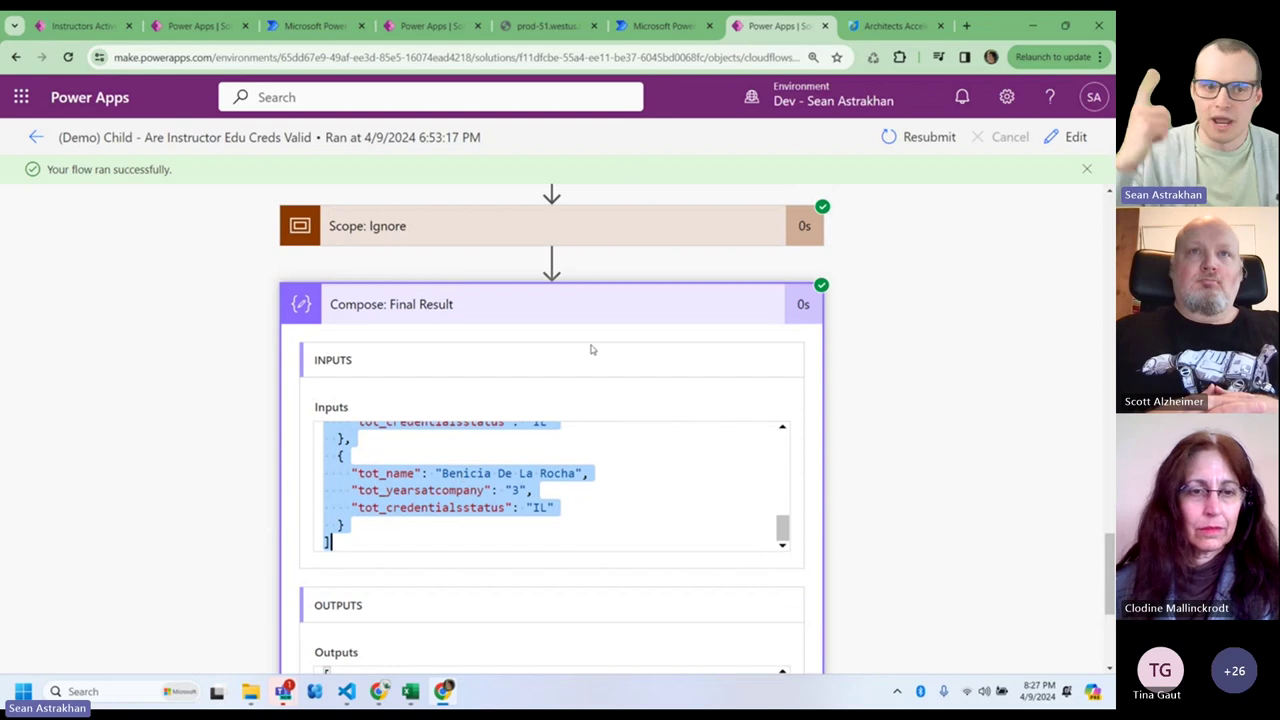
{"action": "key", "text": "ctrl+shift+Tab"}
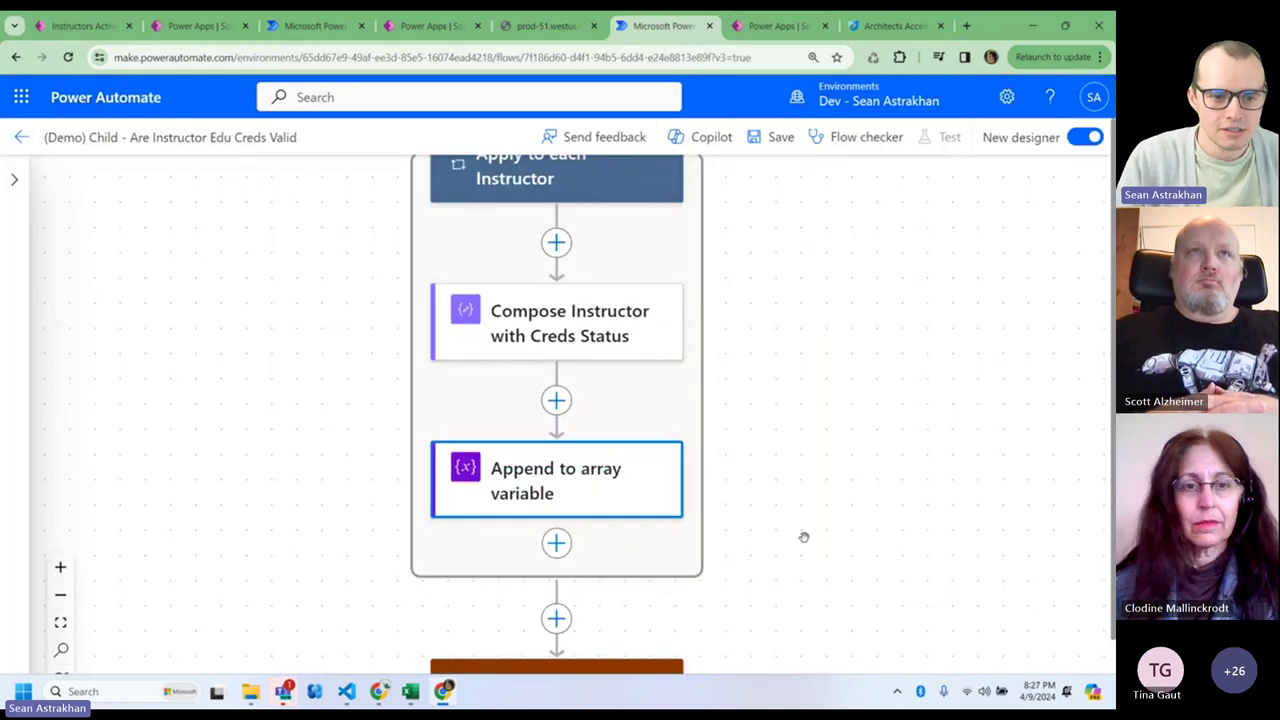
{"action": "left_click_drag", "start_coordinate": [803, 537], "coordinate": [833, 347]}
- Insert a Select data operation into the child flow just before Scope: Ignore
{"action": "left_click", "coordinate": [585, 431]}
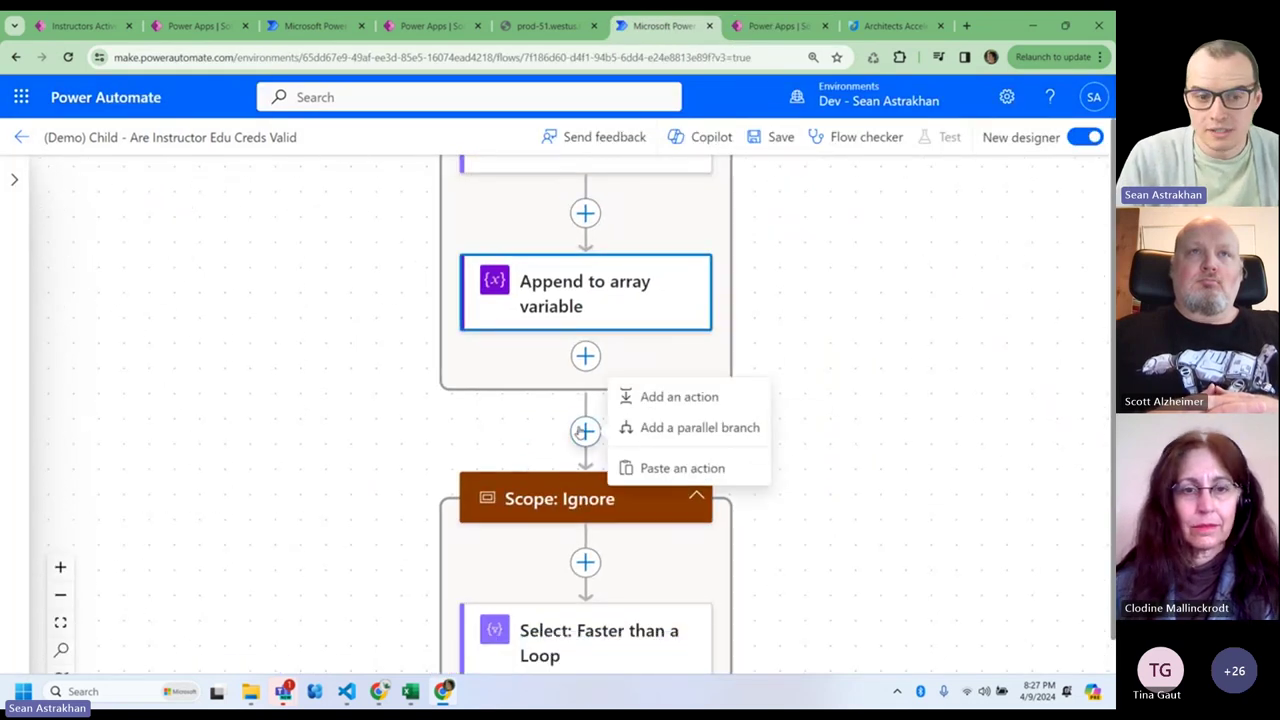
{"action": "left_click", "coordinate": [662, 398]}
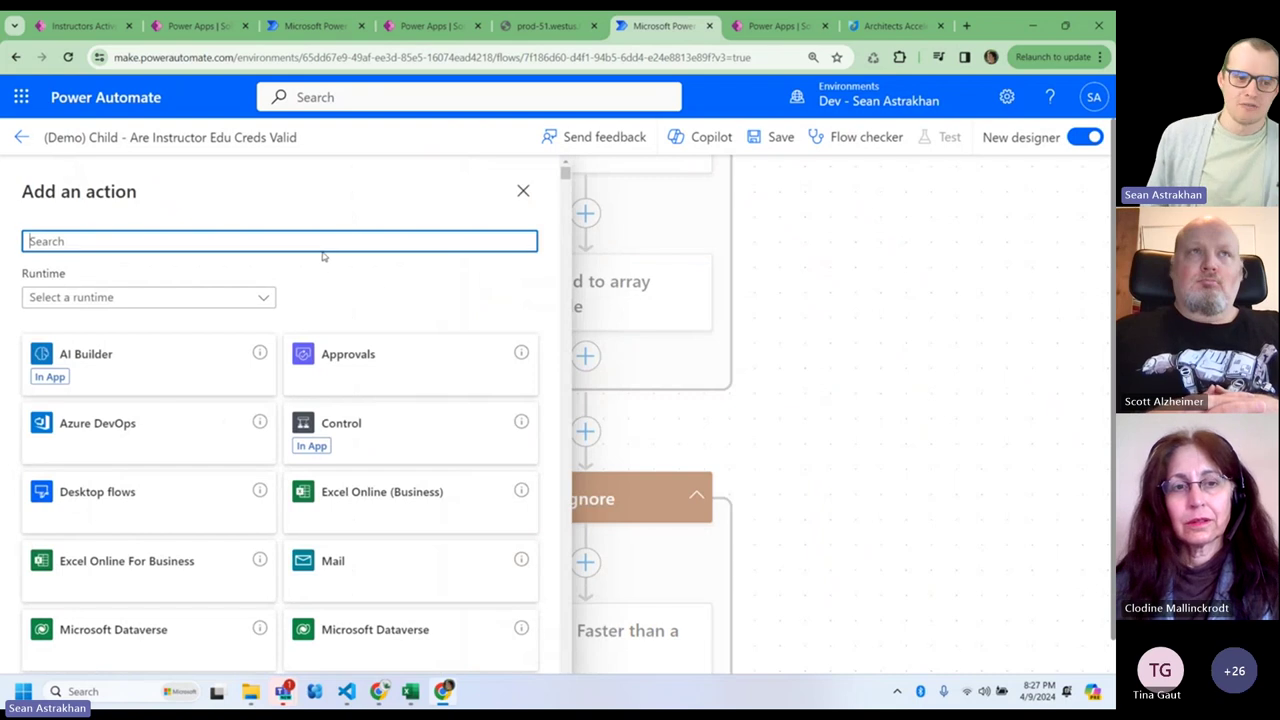
{"action": "type", "text": "sel"}
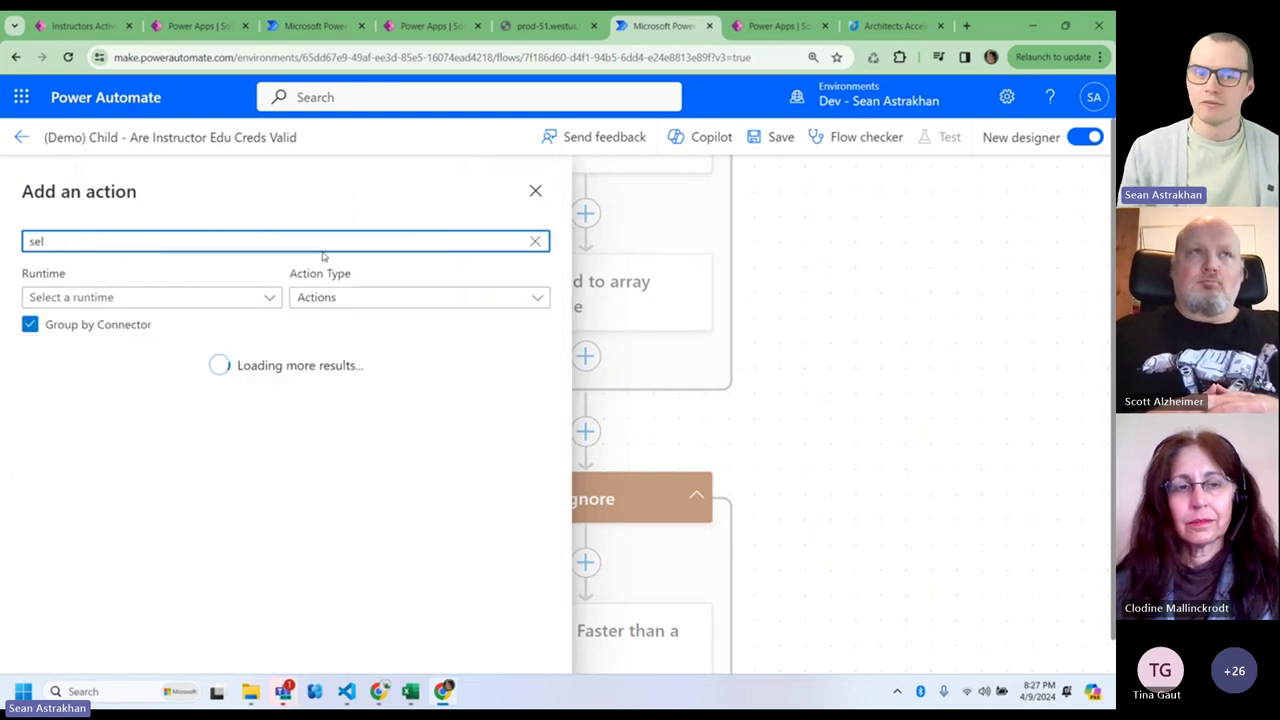
{"action": "type", "text": "ect"}
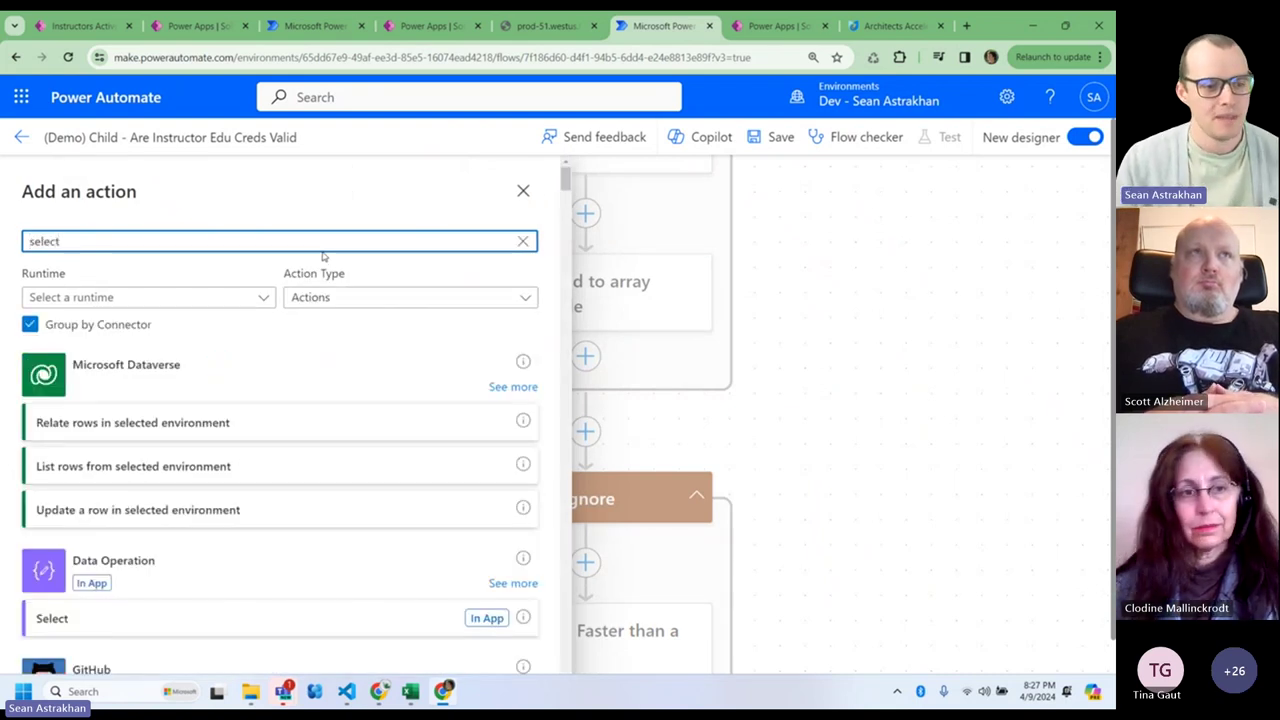
{"action": "scroll", "coordinate": [243, 374], "scroll_direction": "down", "scroll_amount": 2}
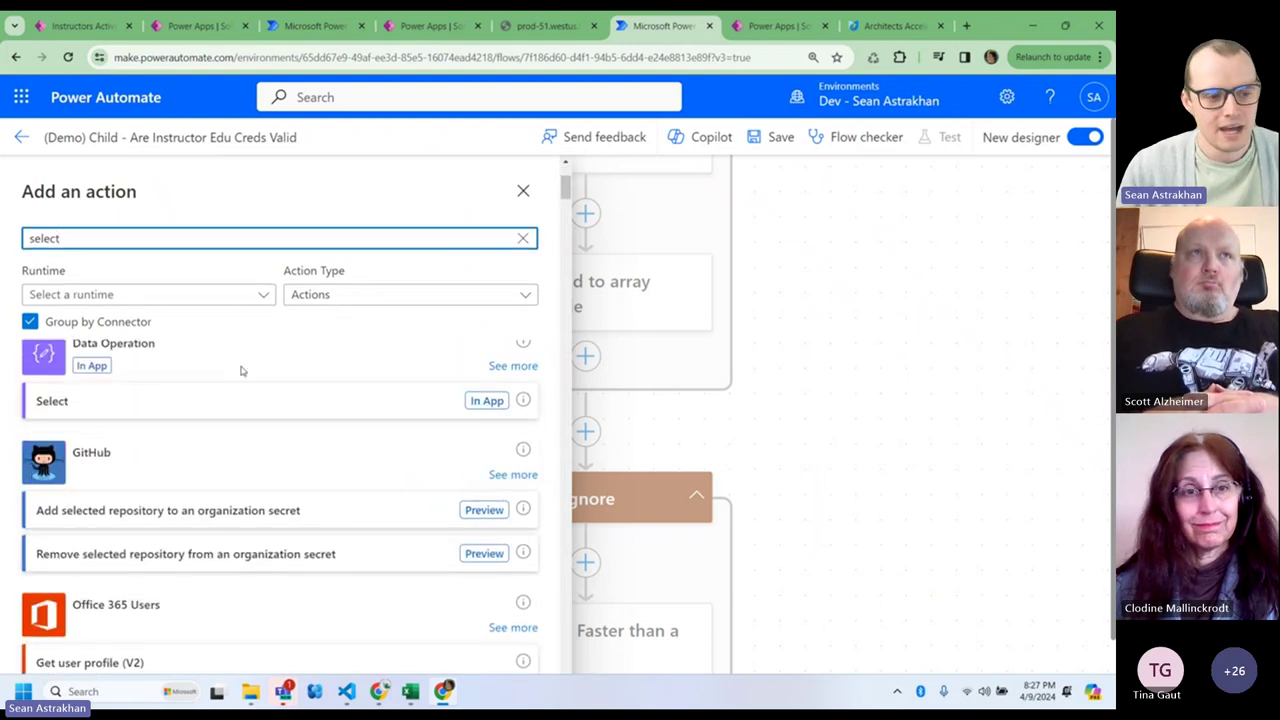
{"action": "left_click", "coordinate": [160, 401]}
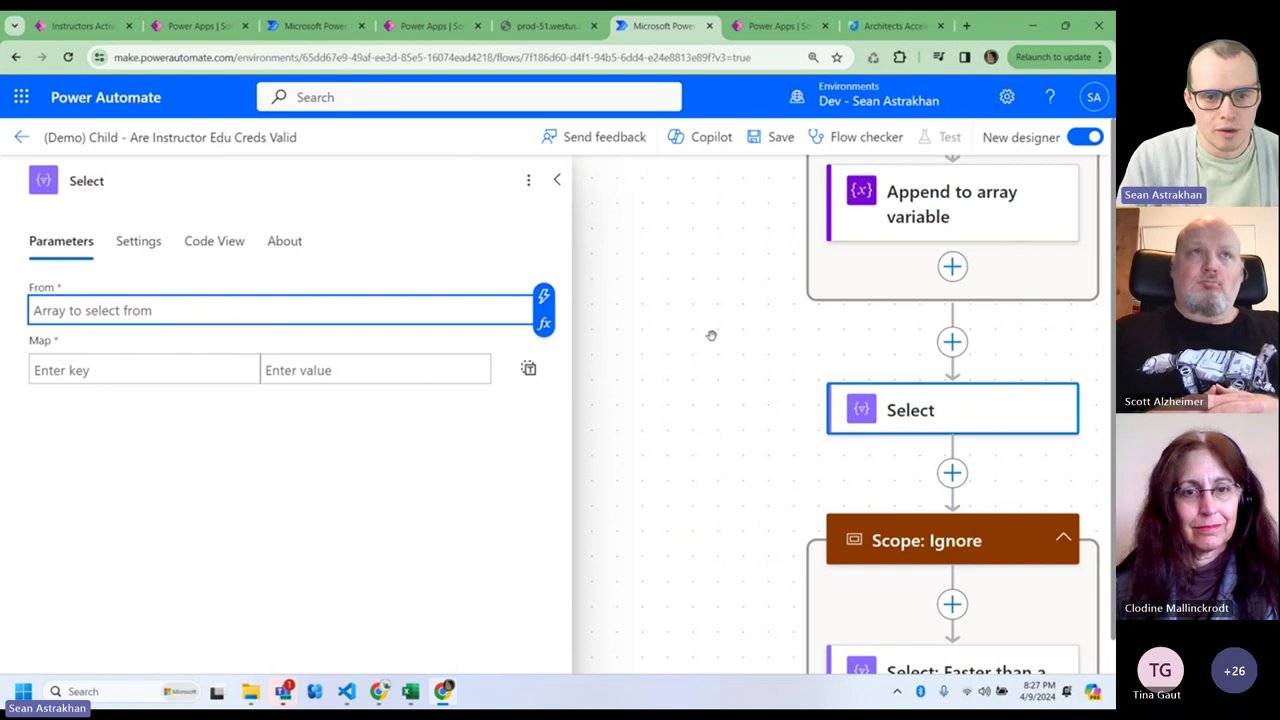
- Browse the dynamic content for the Select's From field, then close the picker without choosing anything
{"action": "scroll", "coordinate": [709, 334], "scroll_direction": "down", "scroll_amount": 1}
{"action": "scroll", "coordinate": [709, 334], "scroll_direction": "up", "scroll_amount": 8}
{"action": "scroll", "coordinate": [709, 334], "scroll_direction": "up", "scroll_amount": 10}
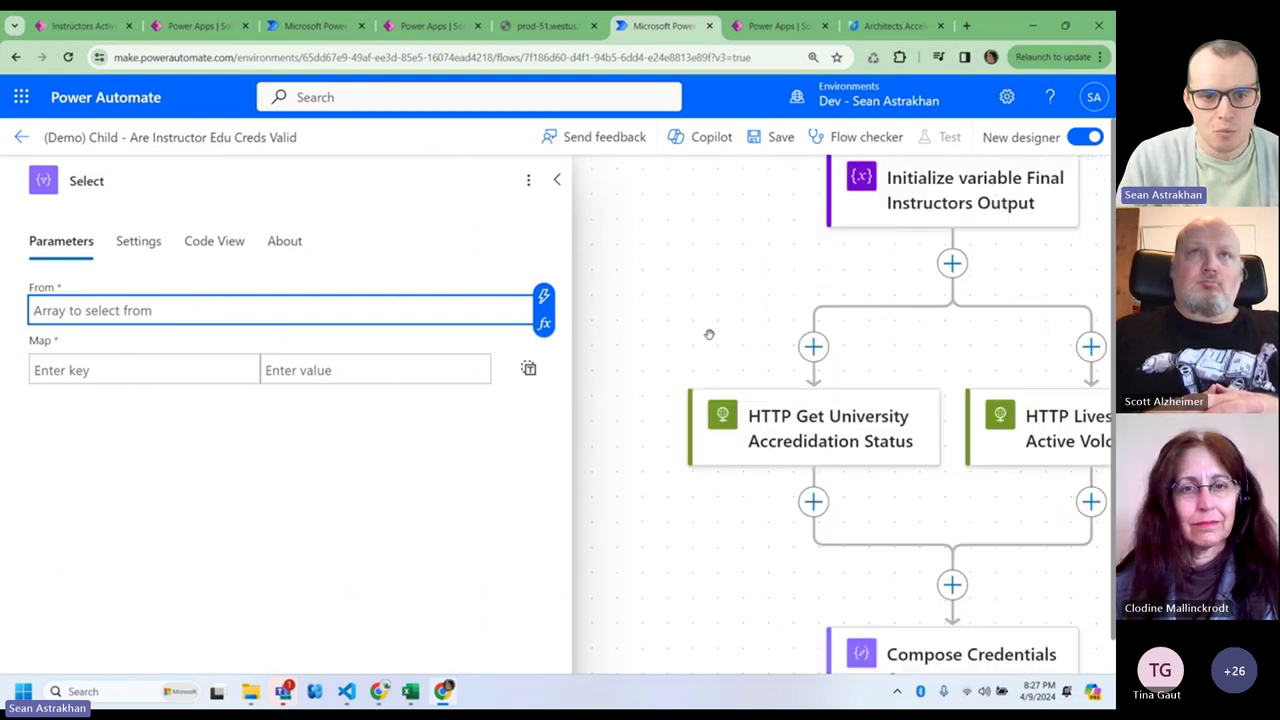
{"action": "scroll", "coordinate": [760, 340], "scroll_direction": "down", "scroll_amount": 1}
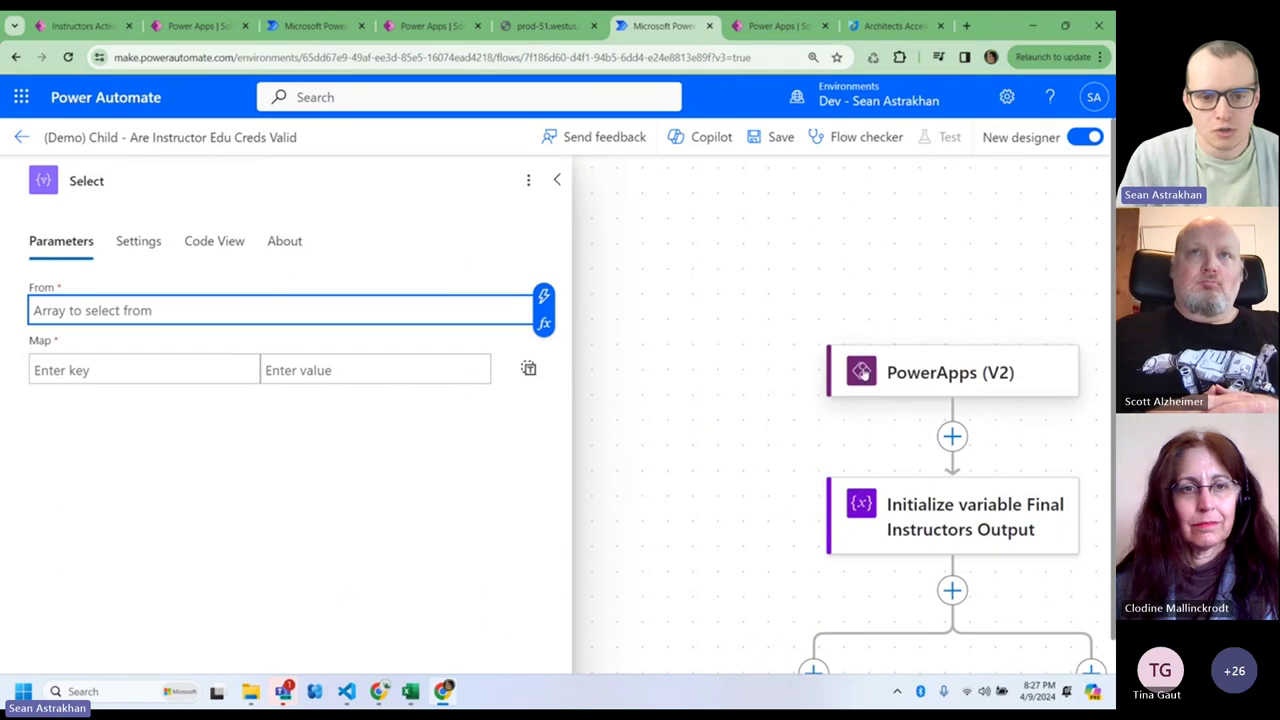
{"action": "scroll", "coordinate": [674, 442], "scroll_direction": "down", "scroll_amount": 1}
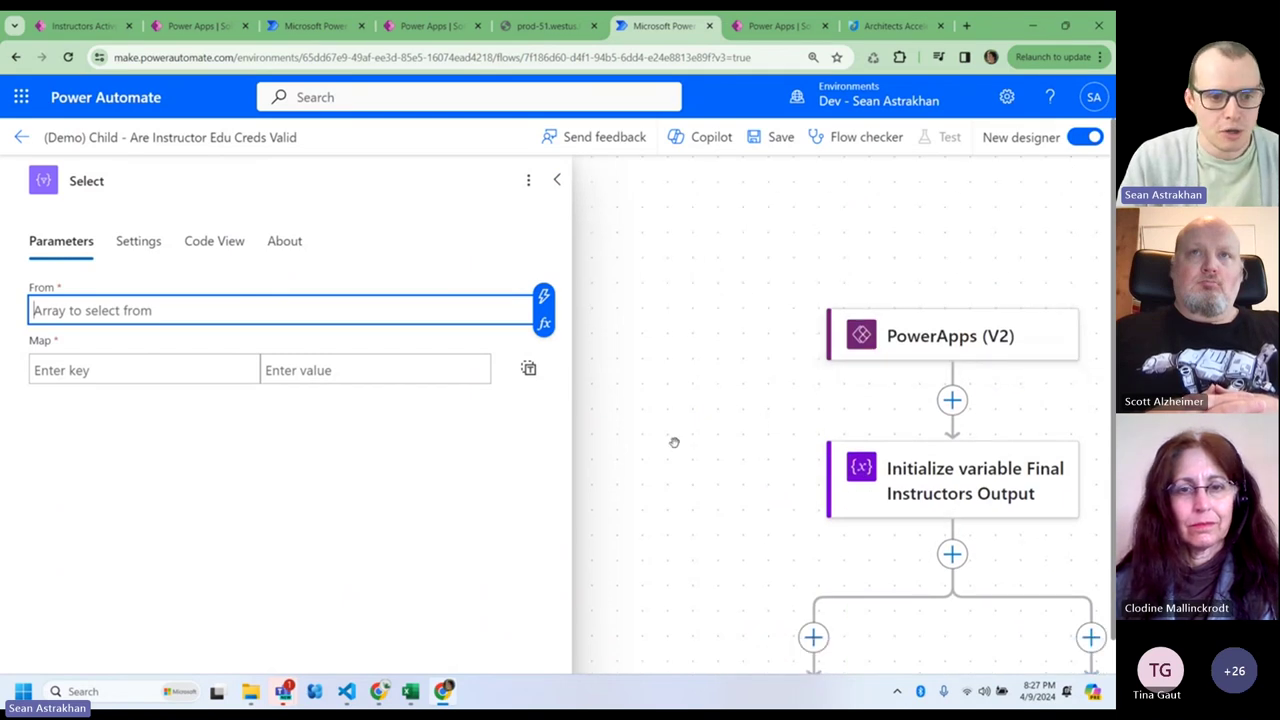
{"action": "scroll", "coordinate": [674, 442], "scroll_direction": "down", "scroll_amount": 5}
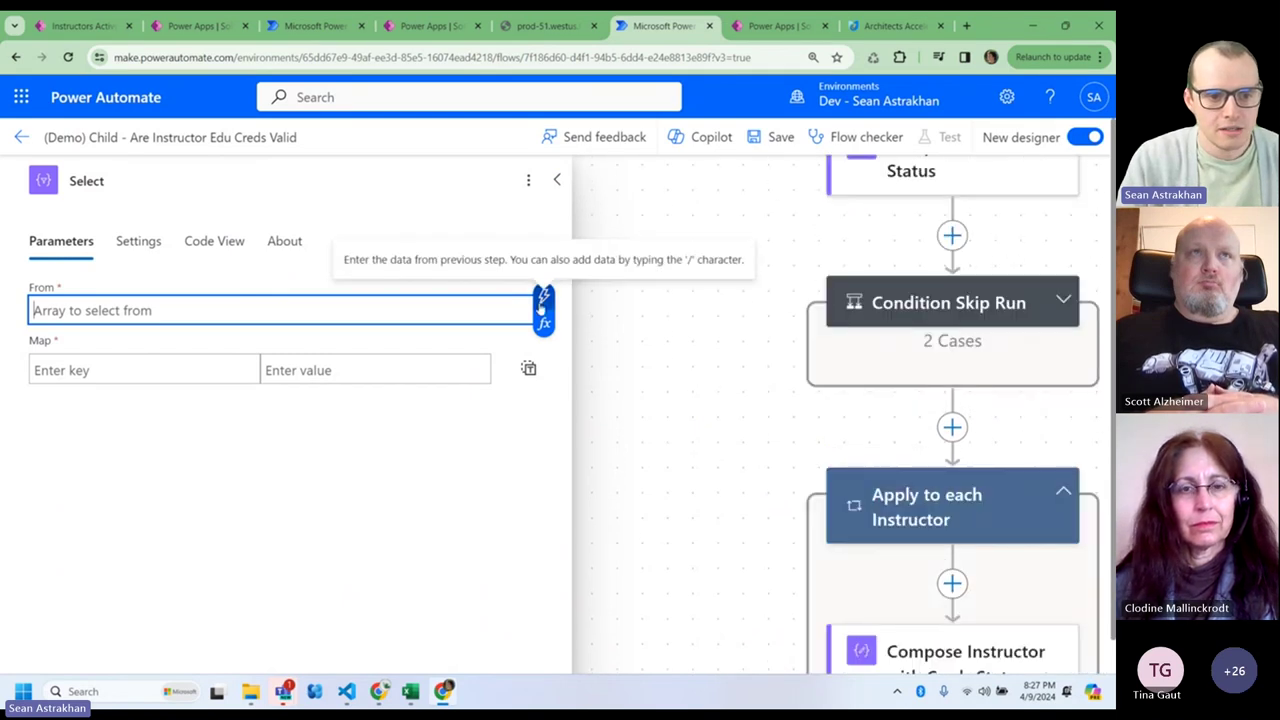
{"action": "left_click", "coordinate": [541, 300]}
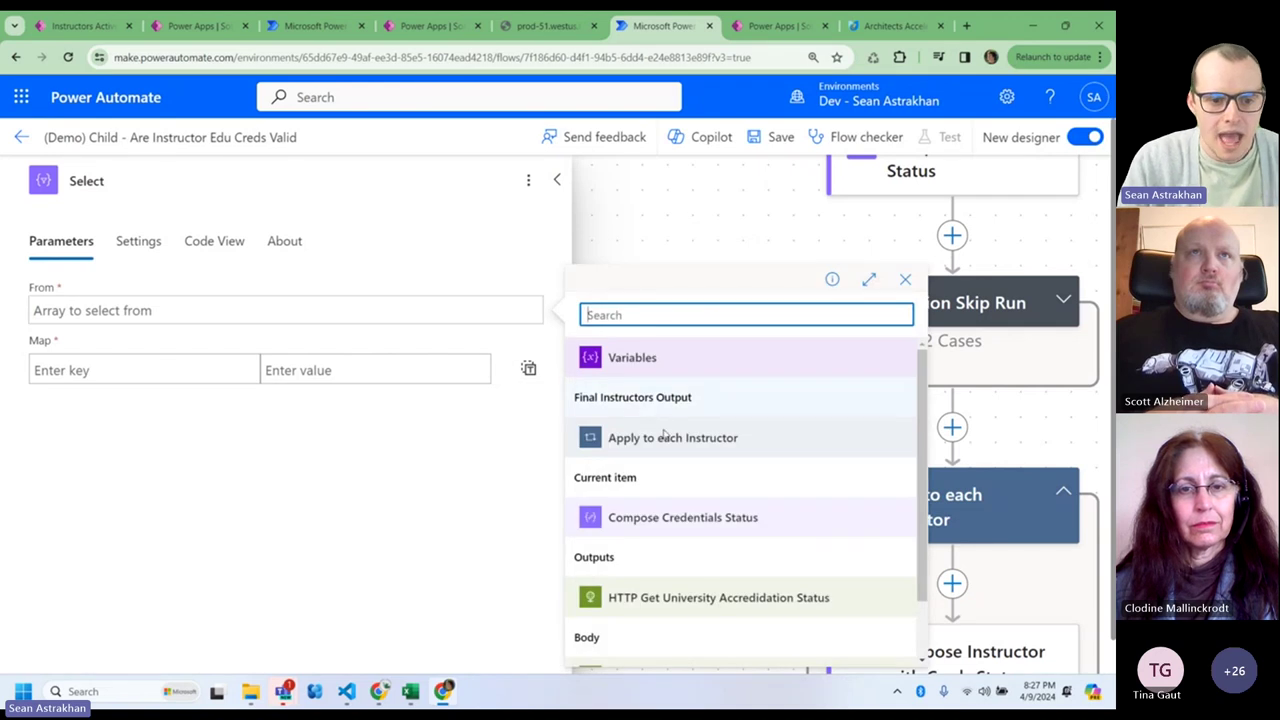
{"action": "scroll", "coordinate": [663, 432], "scroll_direction": "down", "scroll_amount": 5}
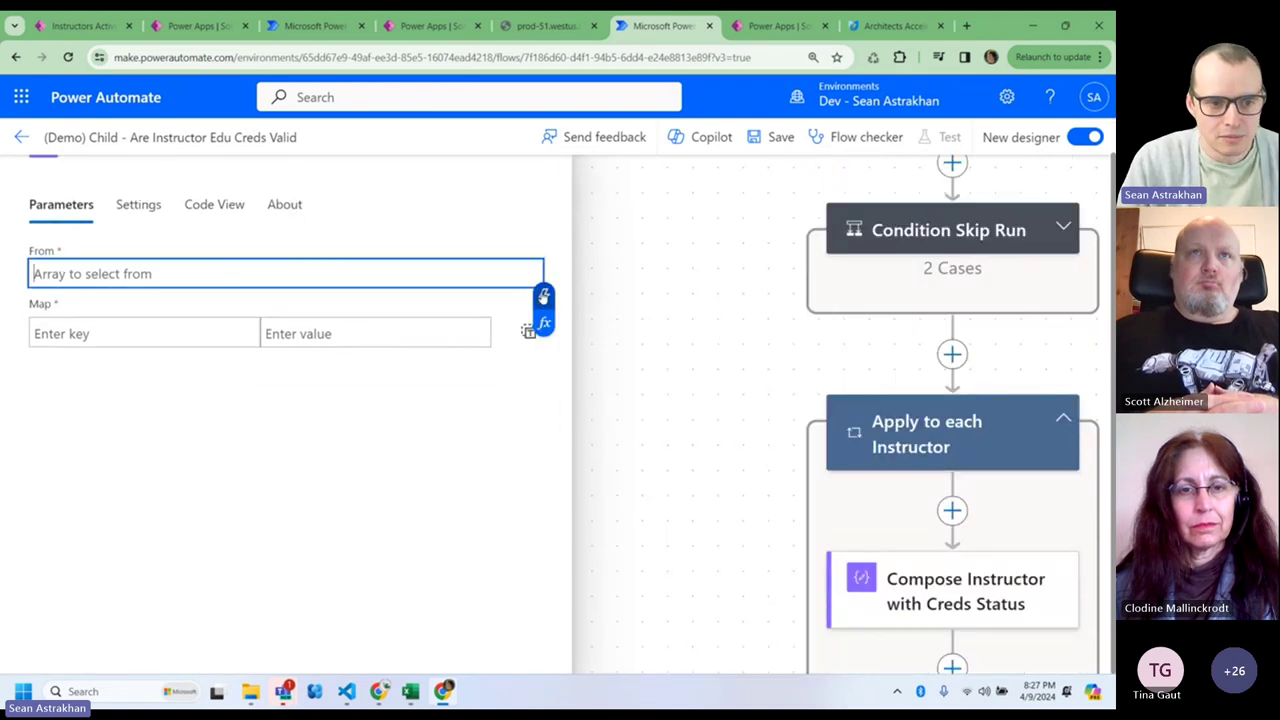
{"action": "left_click", "coordinate": [543, 300]}
{"action": "scroll", "coordinate": [686, 457], "scroll_direction": "down", "scroll_amount": 1}
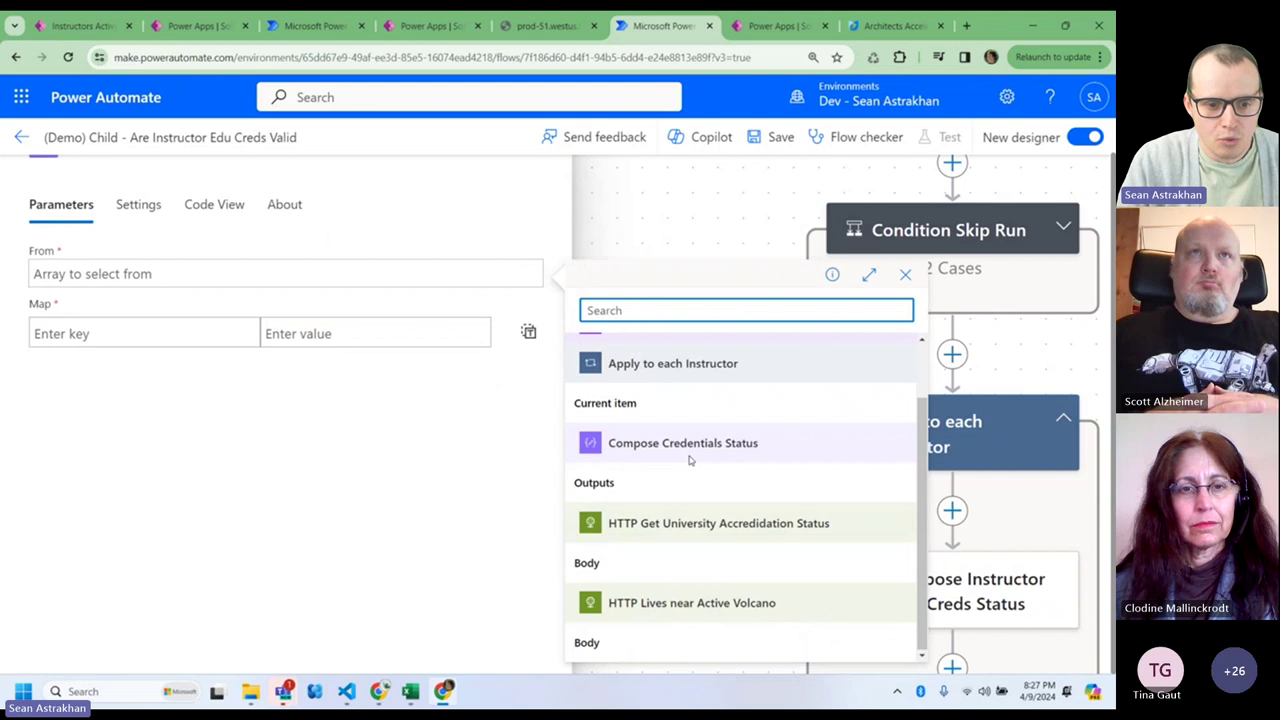
{"action": "scroll", "coordinate": [689, 460], "scroll_direction": "up", "scroll_amount": 1}
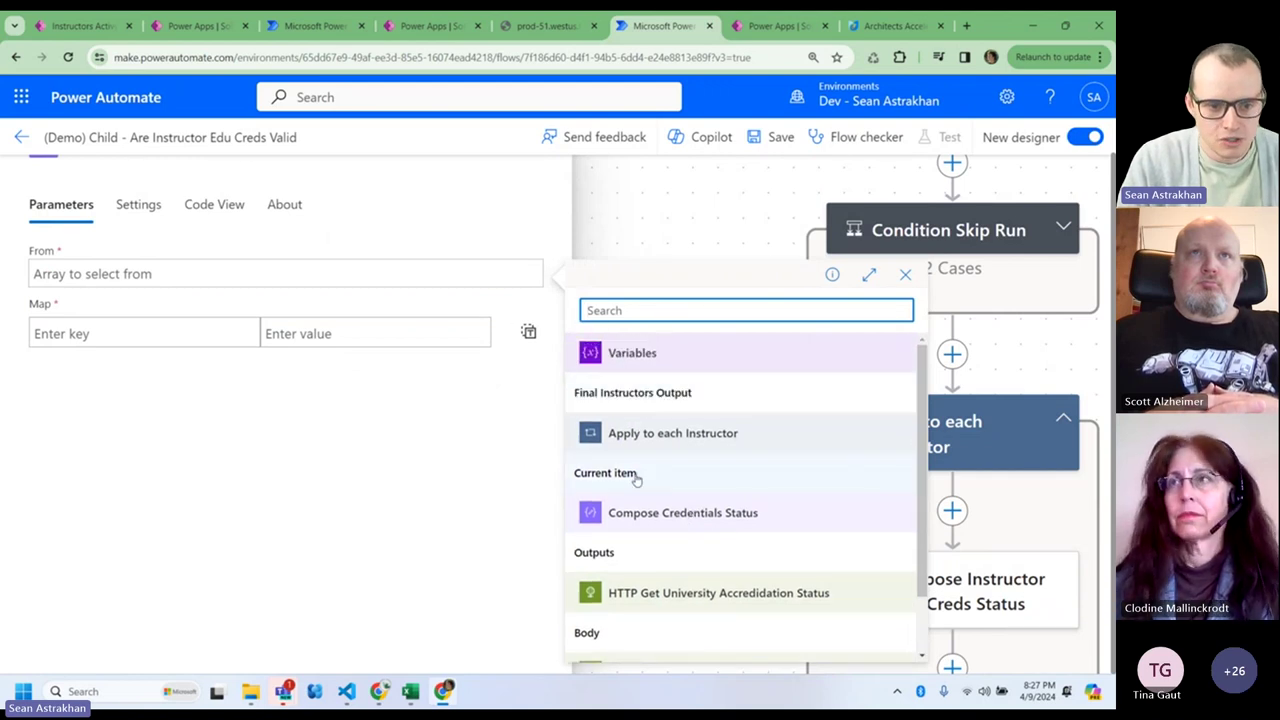
{"action": "left_click", "coordinate": [906, 273]}
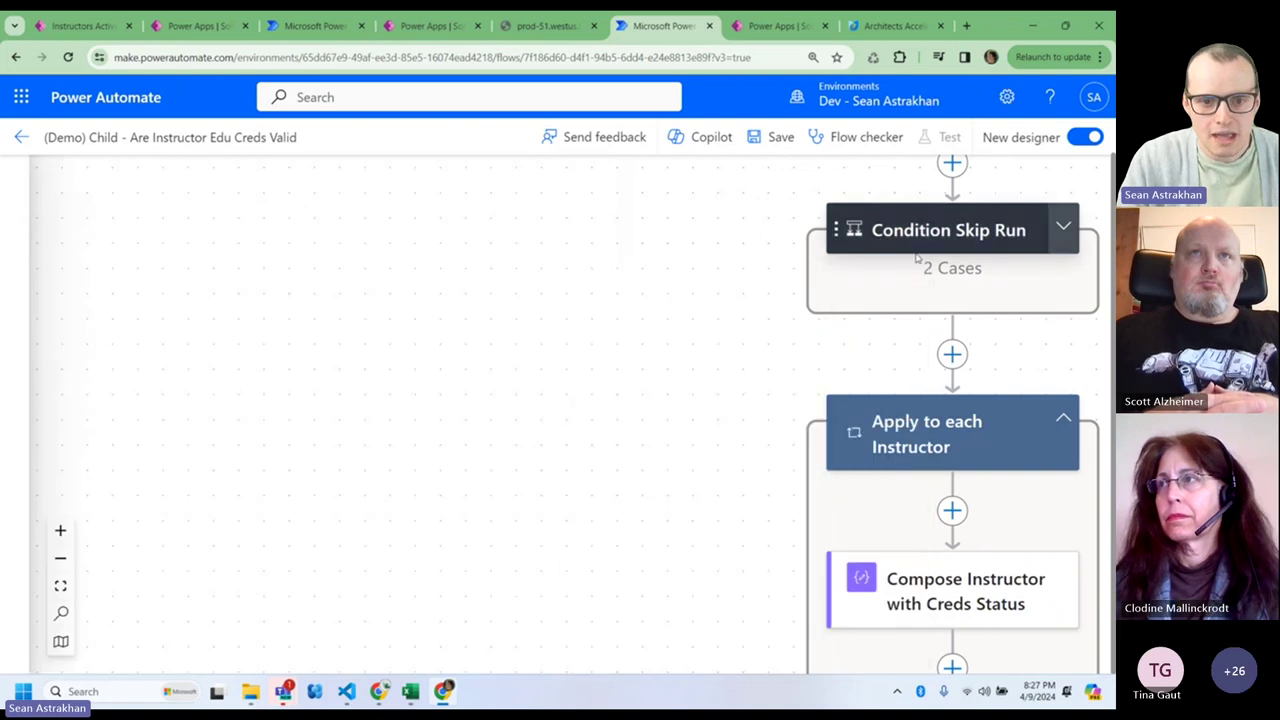
- Copy the Apply to each Instructor loop's Instructors input and return to the Select action
{"action": "left_click", "coordinate": [910, 440]}
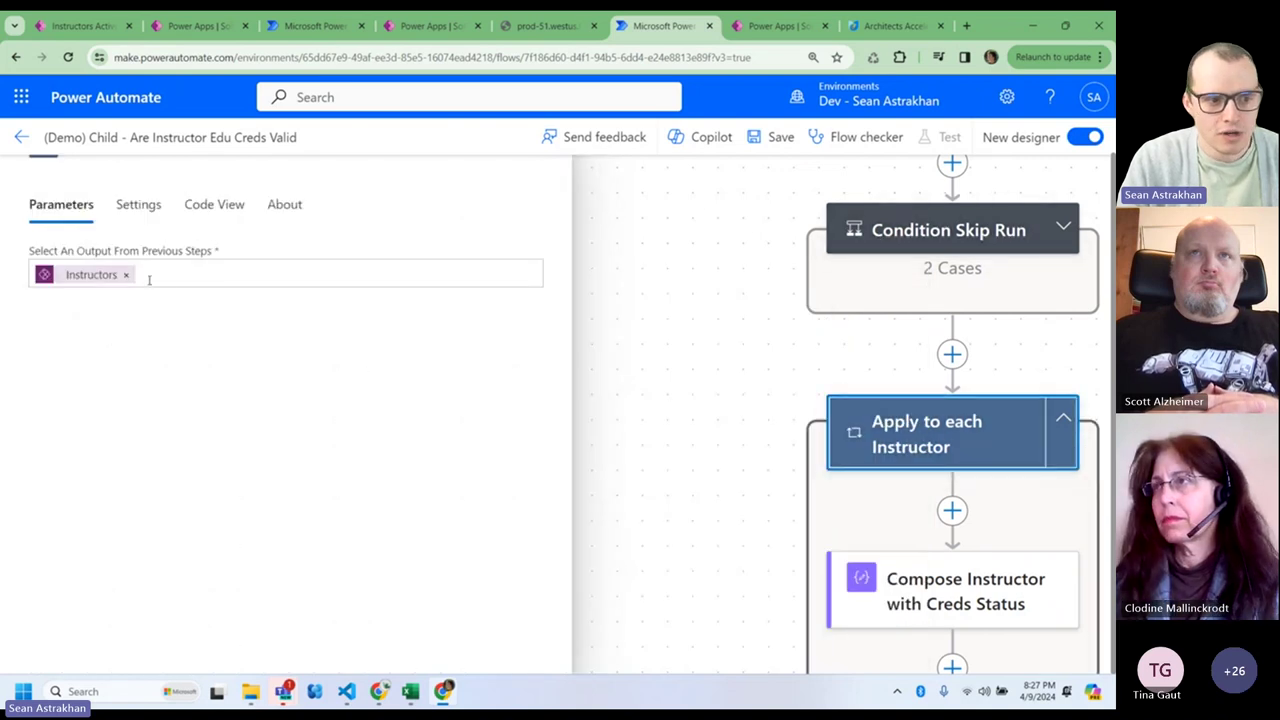
{"action": "left_click", "coordinate": [149, 279]}
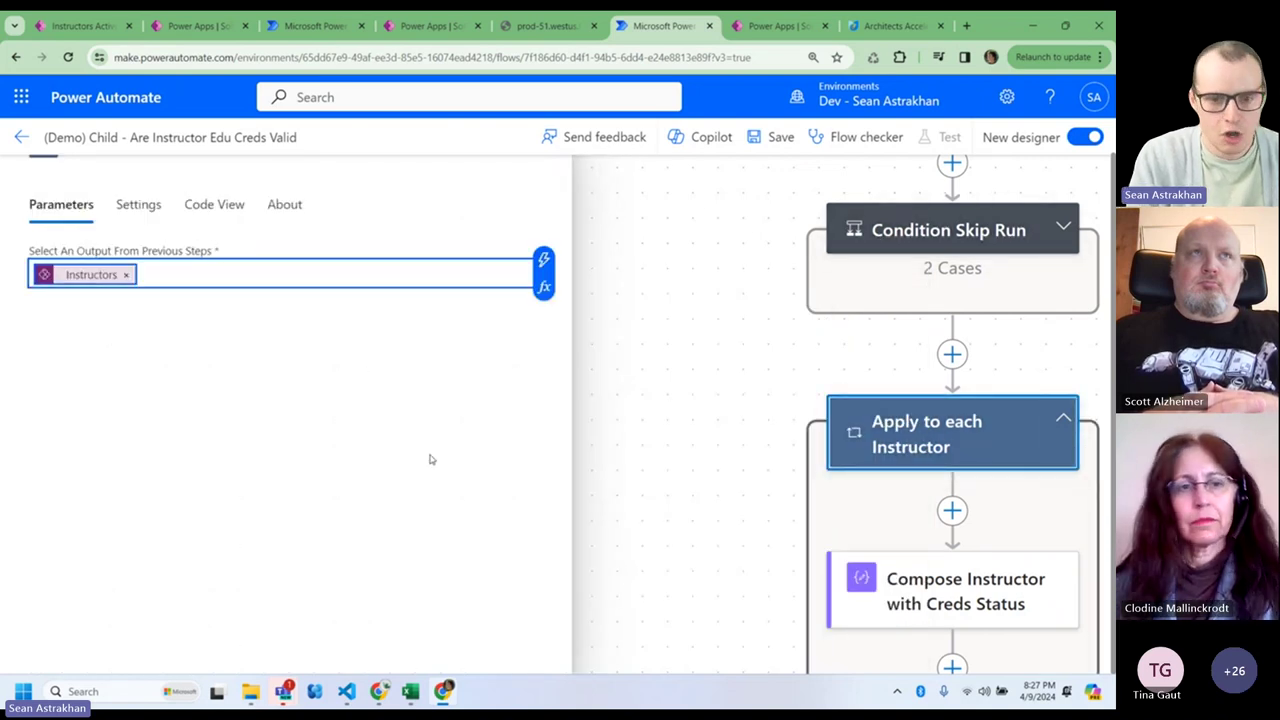
{"action": "left_click", "coordinate": [640, 586]}
{"action": "scroll", "coordinate": [657, 443], "scroll_direction": "down", "scroll_amount": 5}
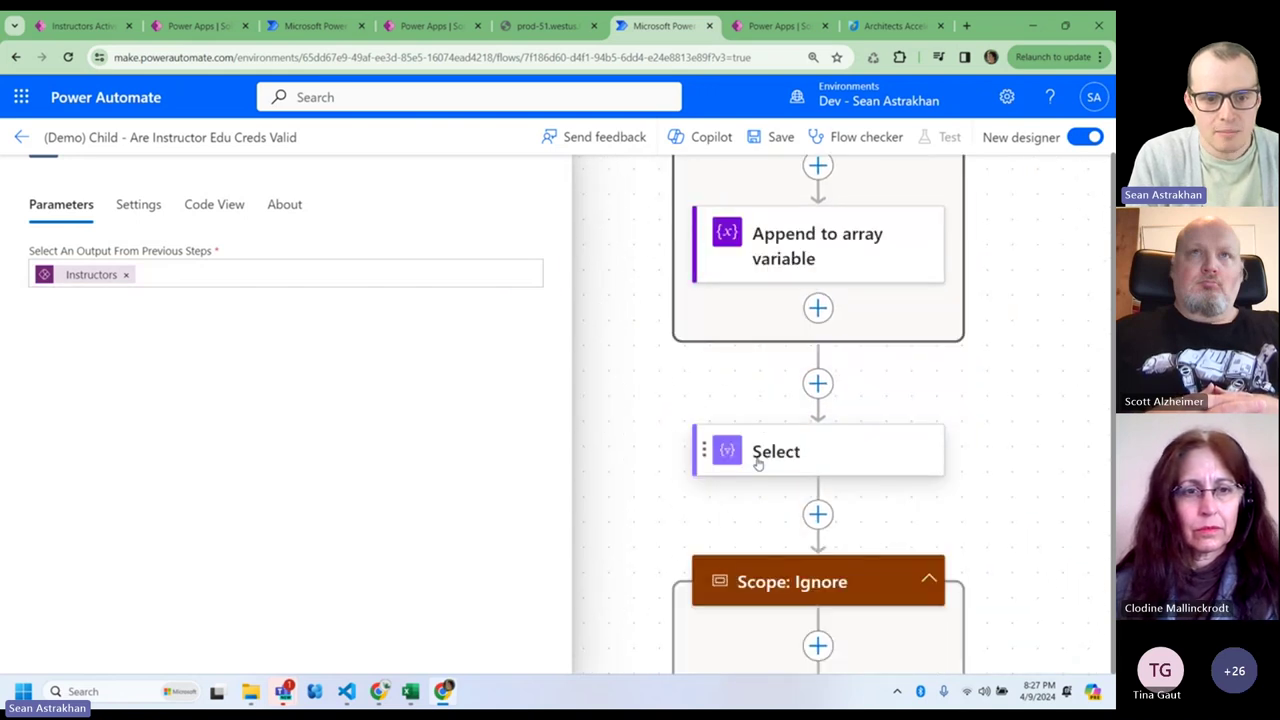
{"action": "left_click", "coordinate": [758, 463]}
- Paste Instructors into the Select's From, add a t-to-t Map row, and save the child flow
{"action": "left_click", "coordinate": [178, 273]}
{"action": "key", "text": "ctrl+v"}
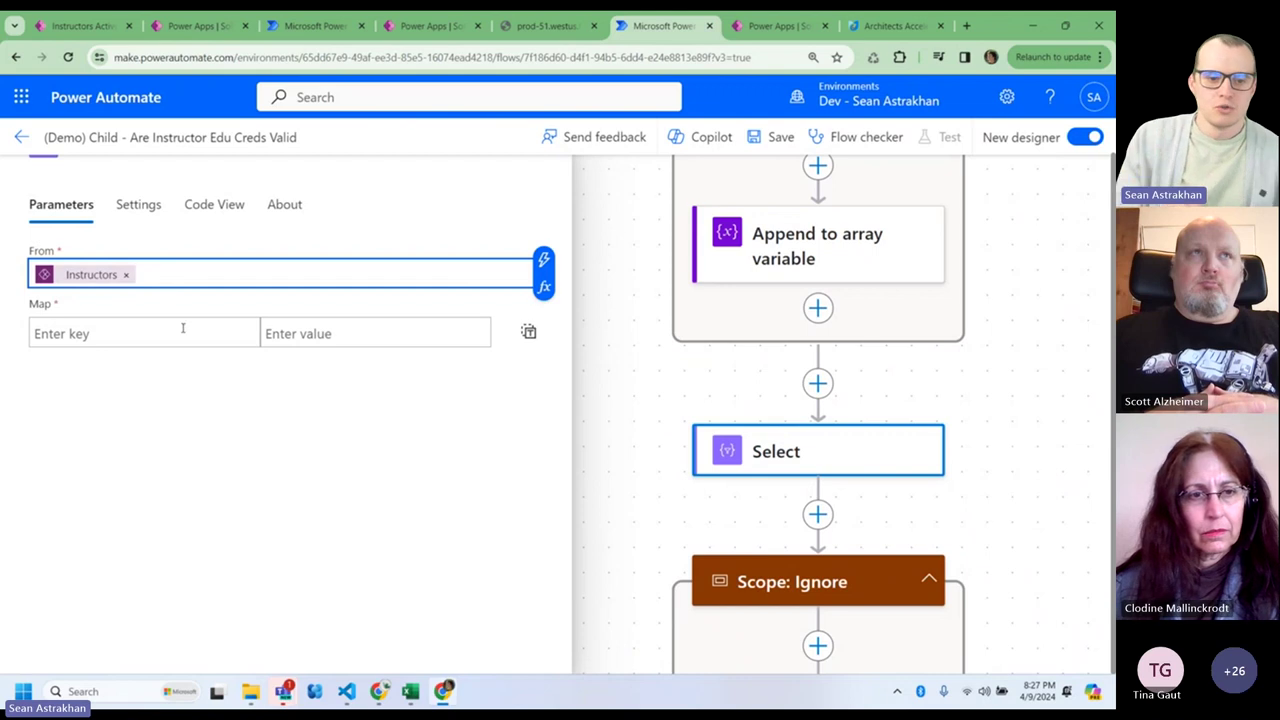
{"action": "scroll", "coordinate": [641, 415], "scroll_direction": "down", "scroll_amount": 1}
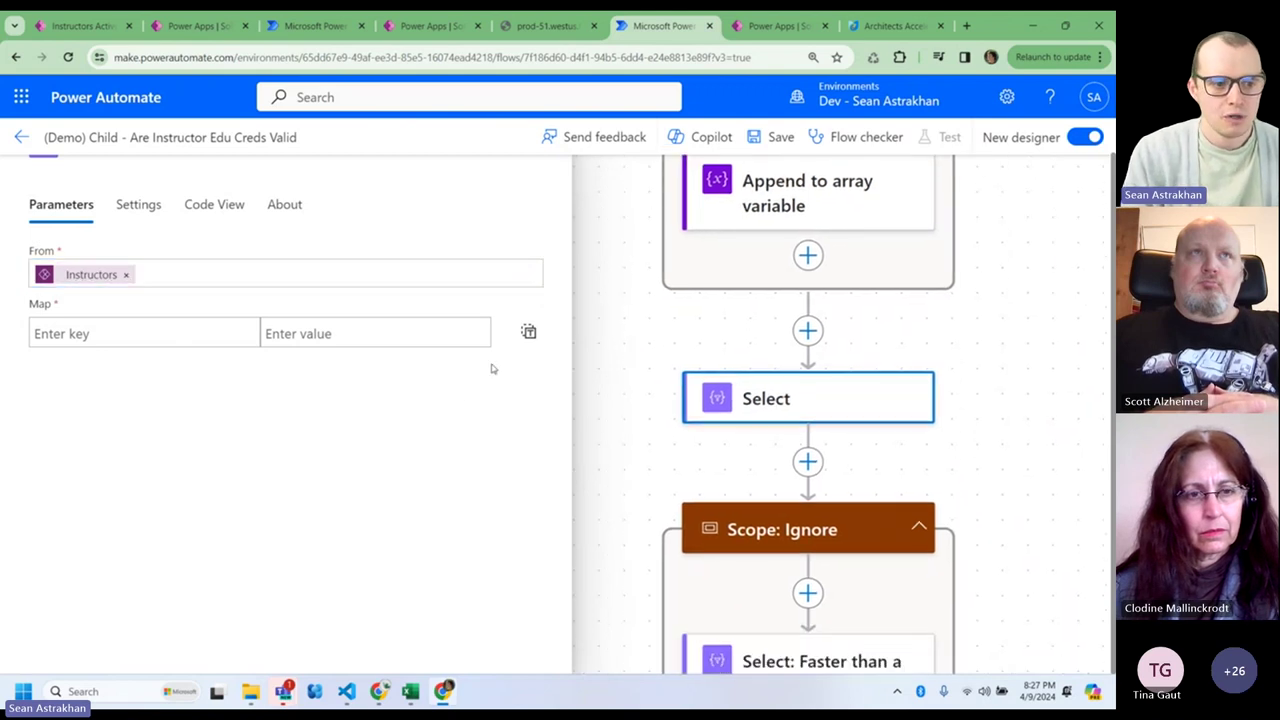
{"action": "left_click", "coordinate": [93, 328]}
{"action": "type", "text": "t"}
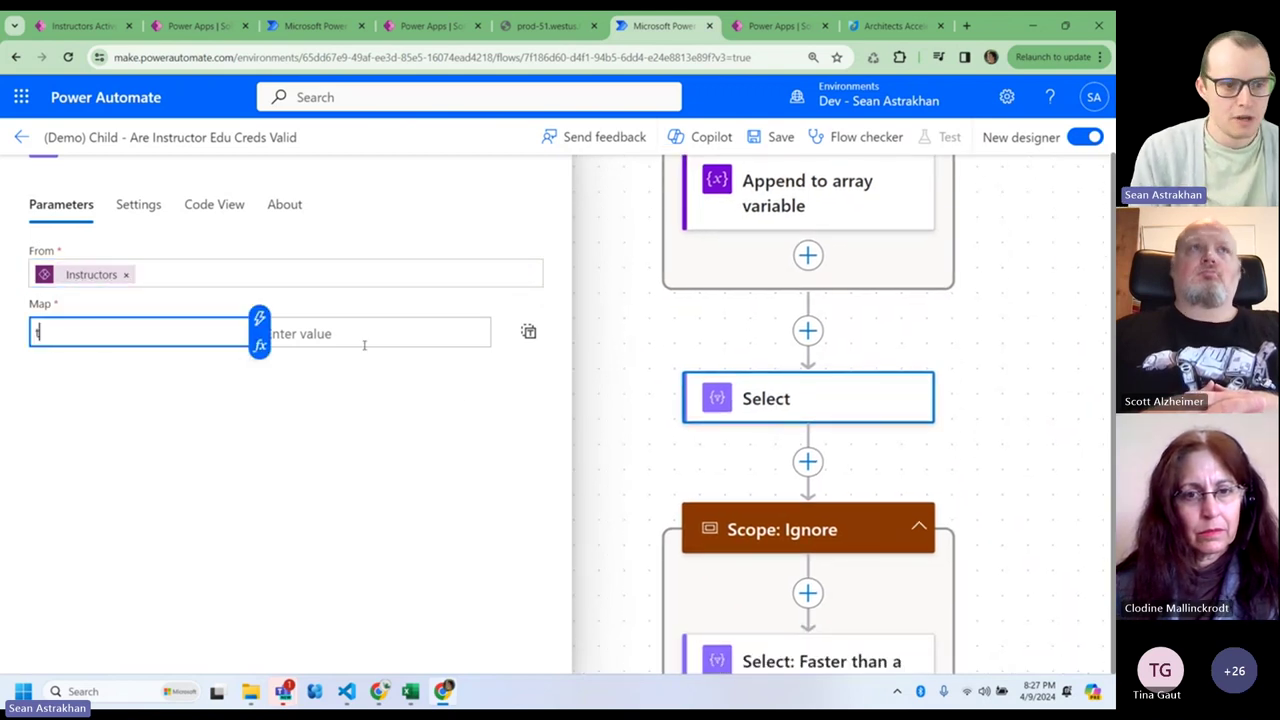
{"action": "key", "text": "Tab"}
{"action": "type", "text": "t"}
{"action": "left_click", "coordinate": [783, 137]}
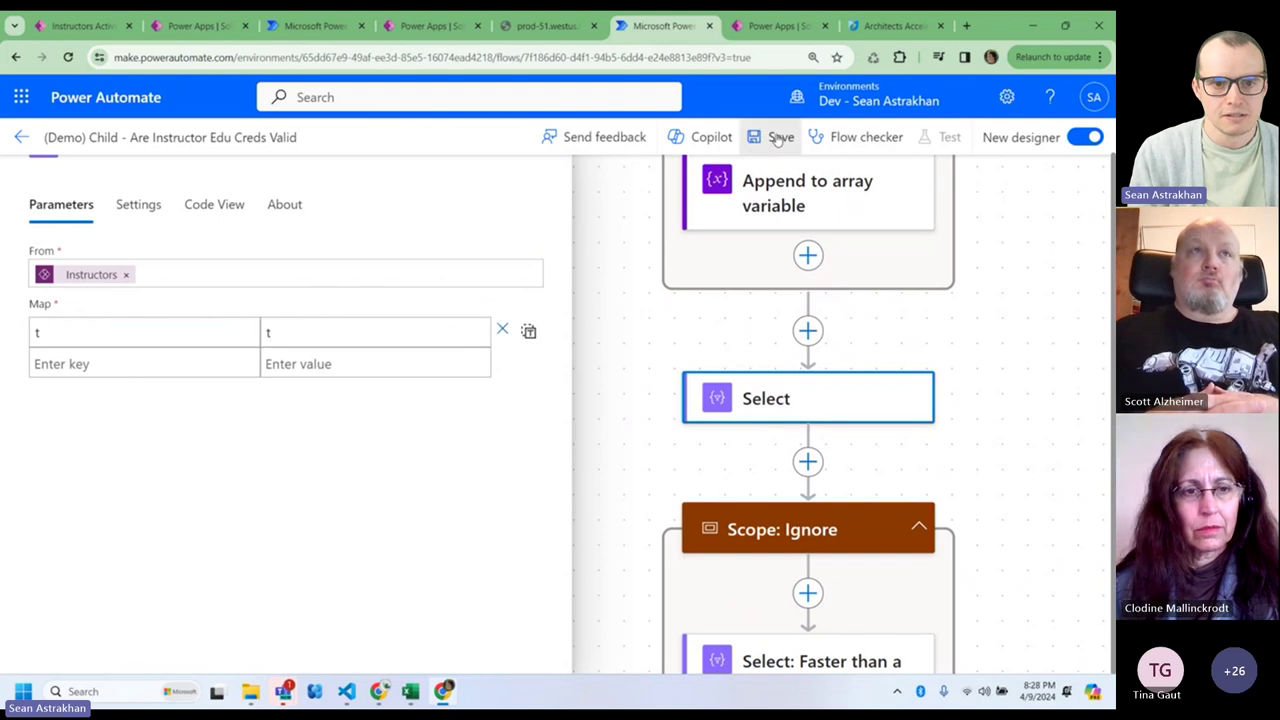
- Copy the tot_name property name from Compose Instructor with Creds Status, then return to the Select
{"action": "scroll", "coordinate": [965, 307], "scroll_direction": "down", "scroll_amount": 4}
{"action": "scroll", "coordinate": [1011, 449], "scroll_direction": "up", "scroll_amount": 5}
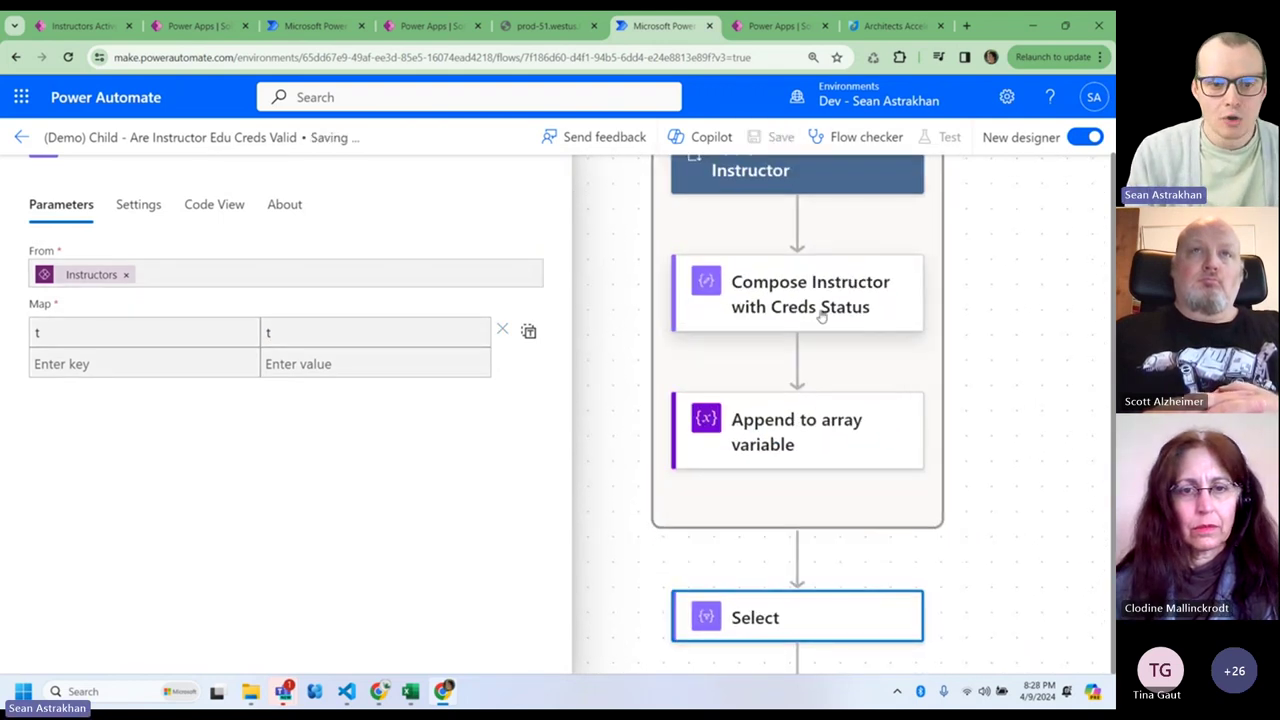
{"action": "left_click", "coordinate": [820, 312]}
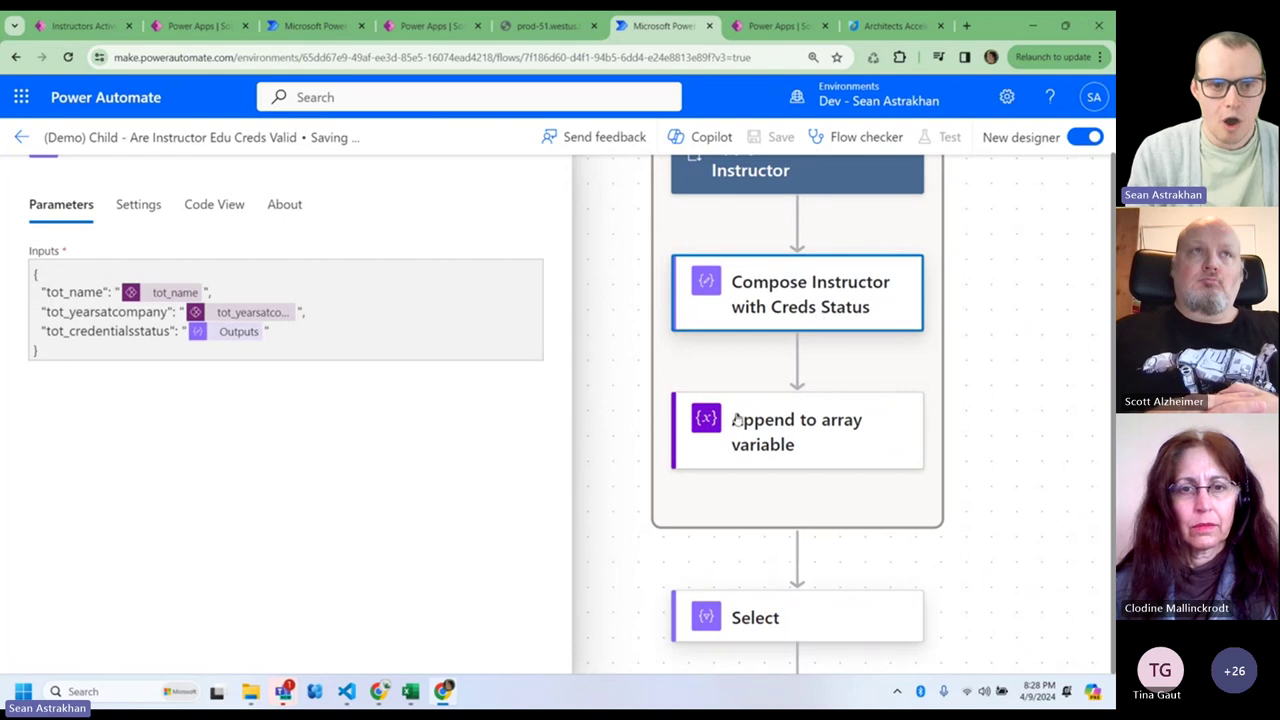
{"action": "left_click", "coordinate": [70, 290]}
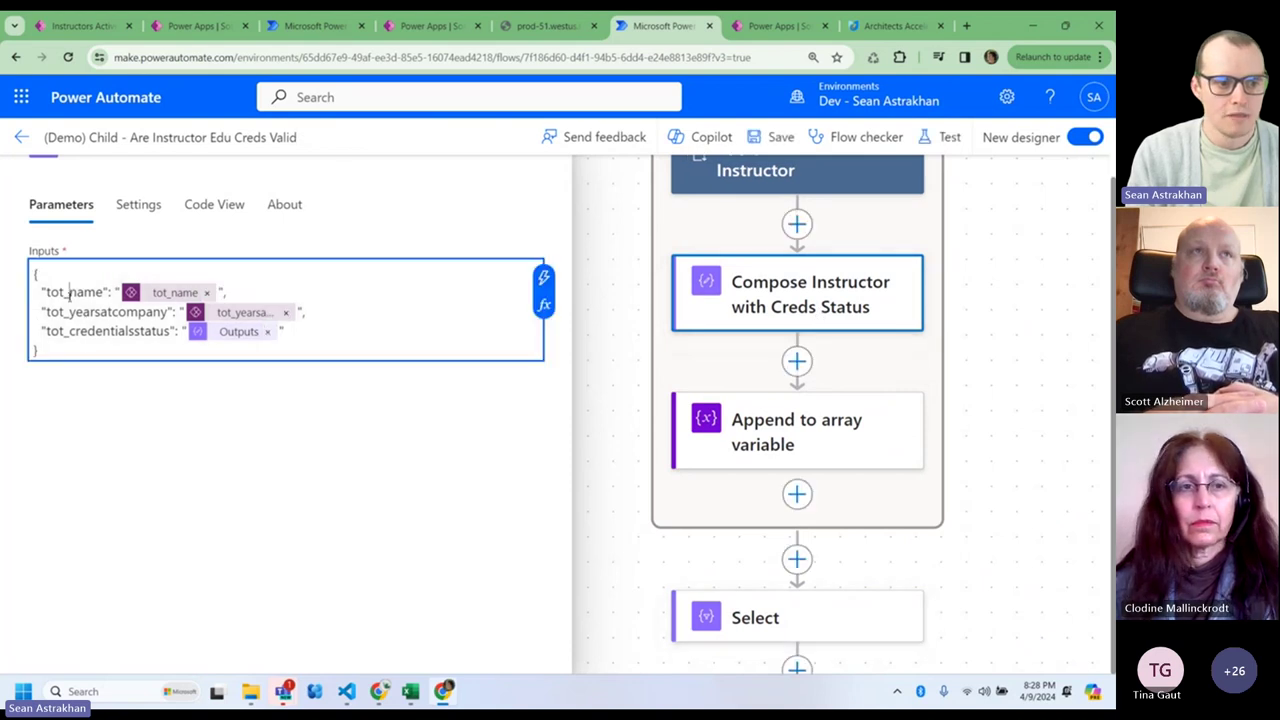
{"action": "double_click", "coordinate": [70, 291]}
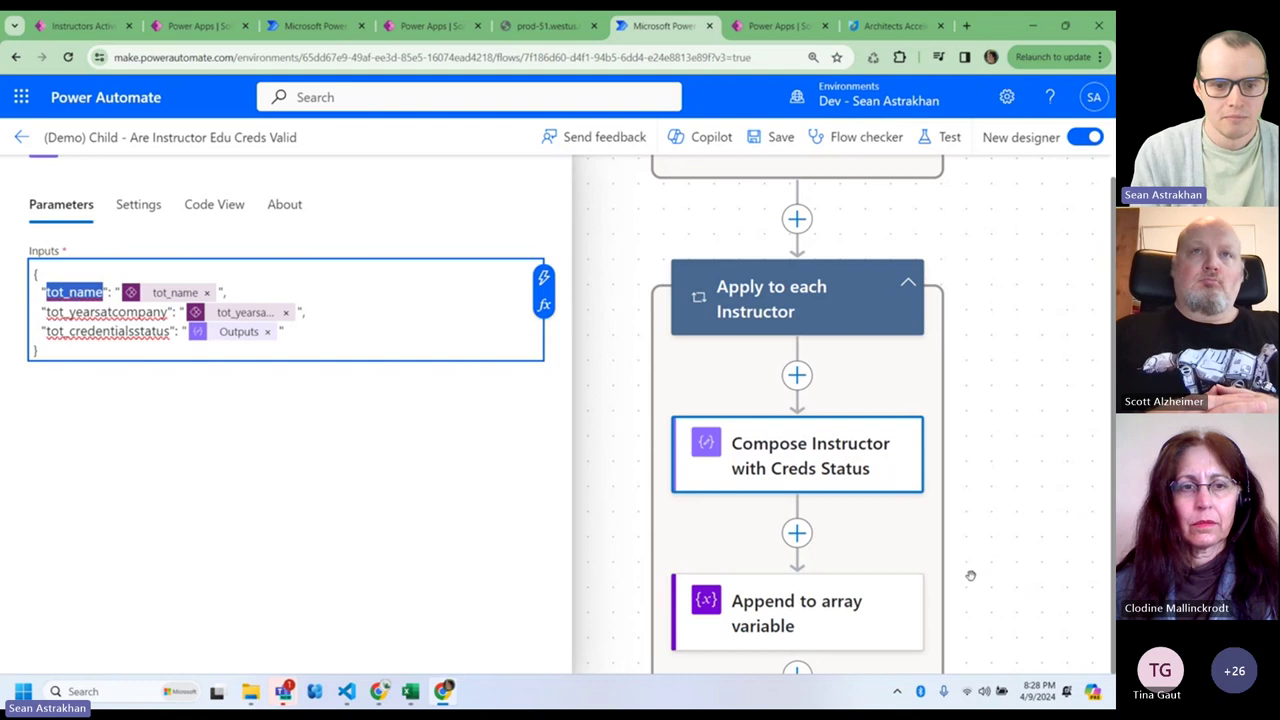
{"action": "scroll", "coordinate": [975, 500], "scroll_direction": "down", "scroll_amount": 5}
{"action": "left_click", "coordinate": [697, 390]}
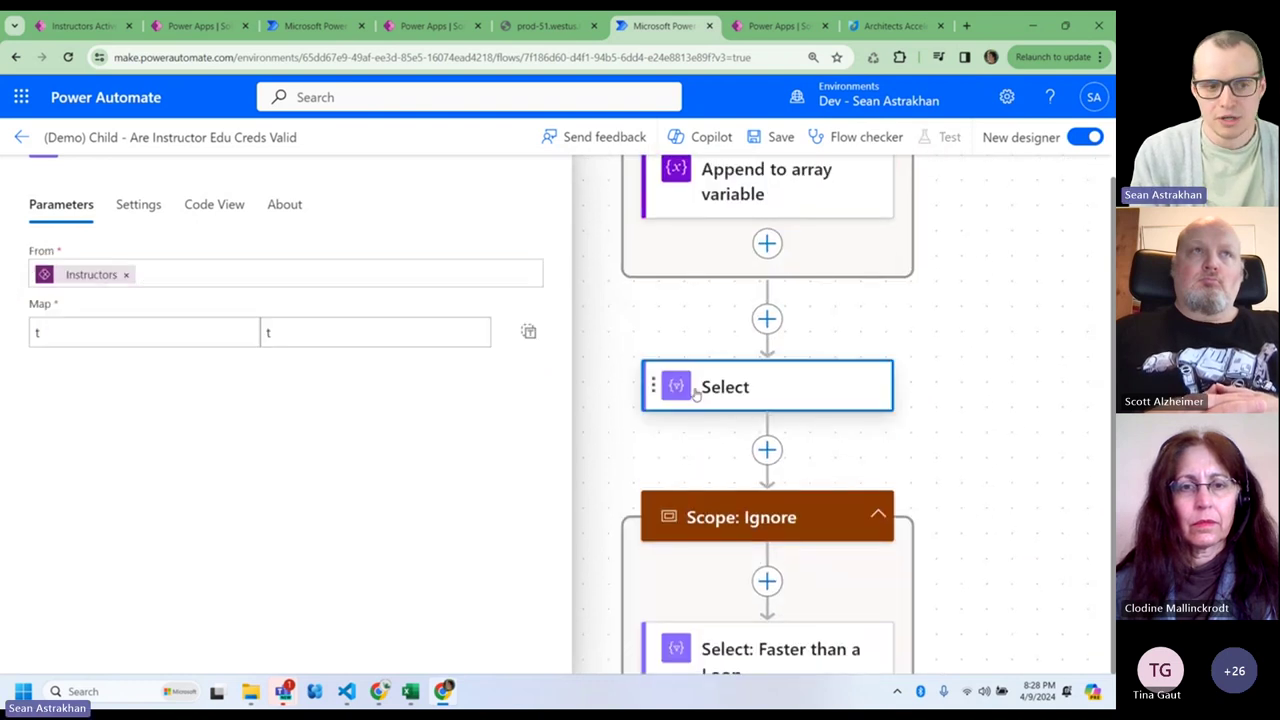
- Rename the Select's Map key to tot_name and clear the placeholder value
{"action": "left_click", "coordinate": [73, 331]}
{"action": "key", "text": "BackSpace"}
{"action": "type", "text": "tot_name"}
{"action": "left_click", "coordinate": [329, 325]}
{"action": "type", "text": "t"}
{"action": "key", "text": "BackSpace"}
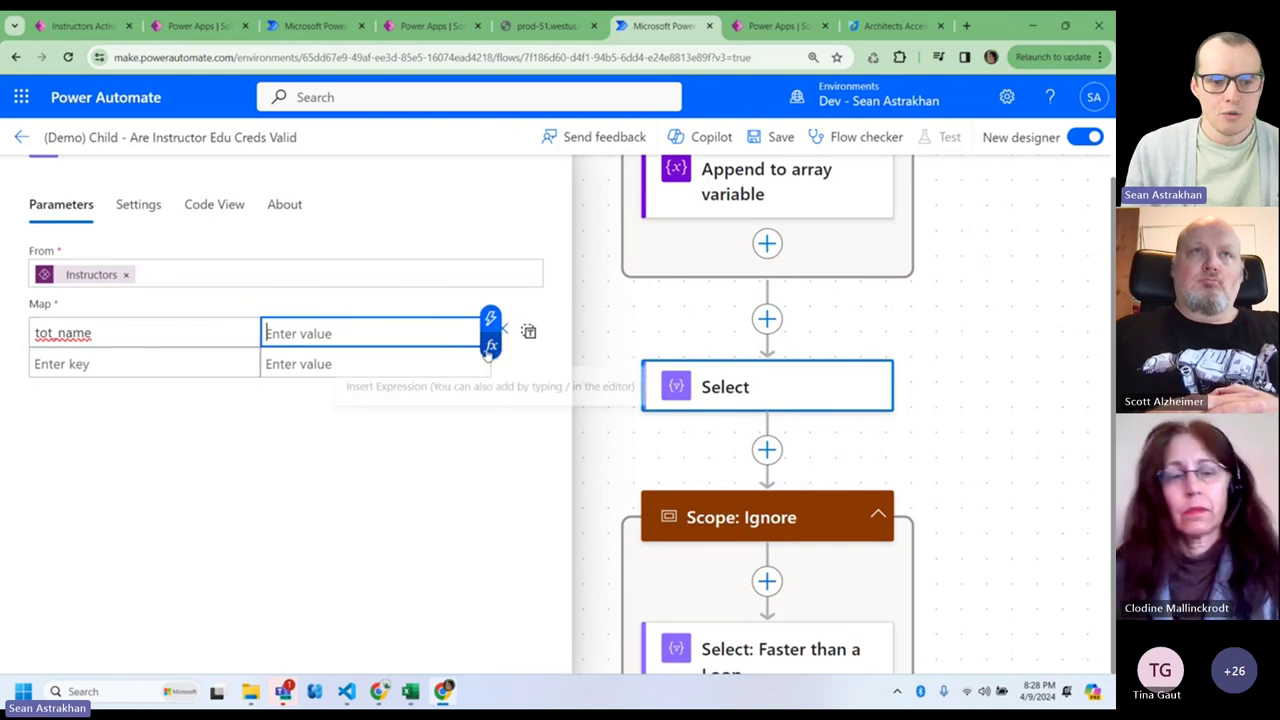
- Set the Map value to the expression item()?['tot_name'] and switch to the run's JSON output
{"action": "left_click", "coordinate": [489, 345]}
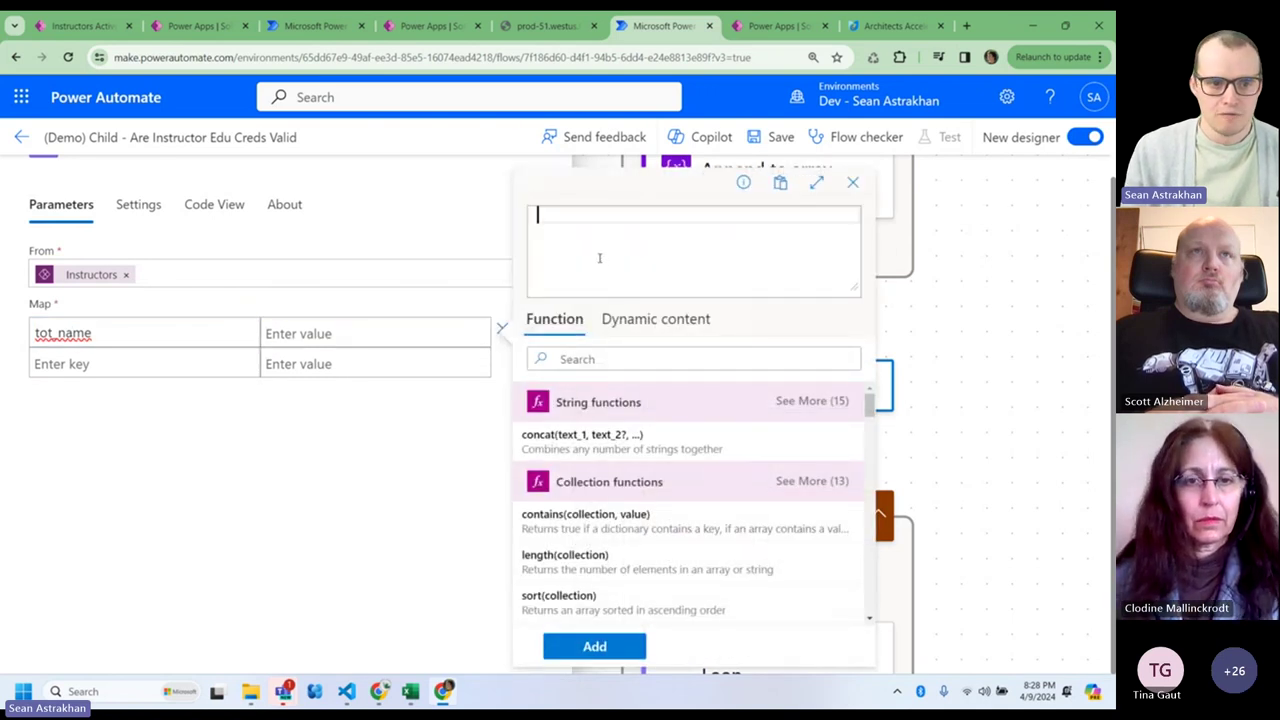
{"action": "type", "text": "item"}
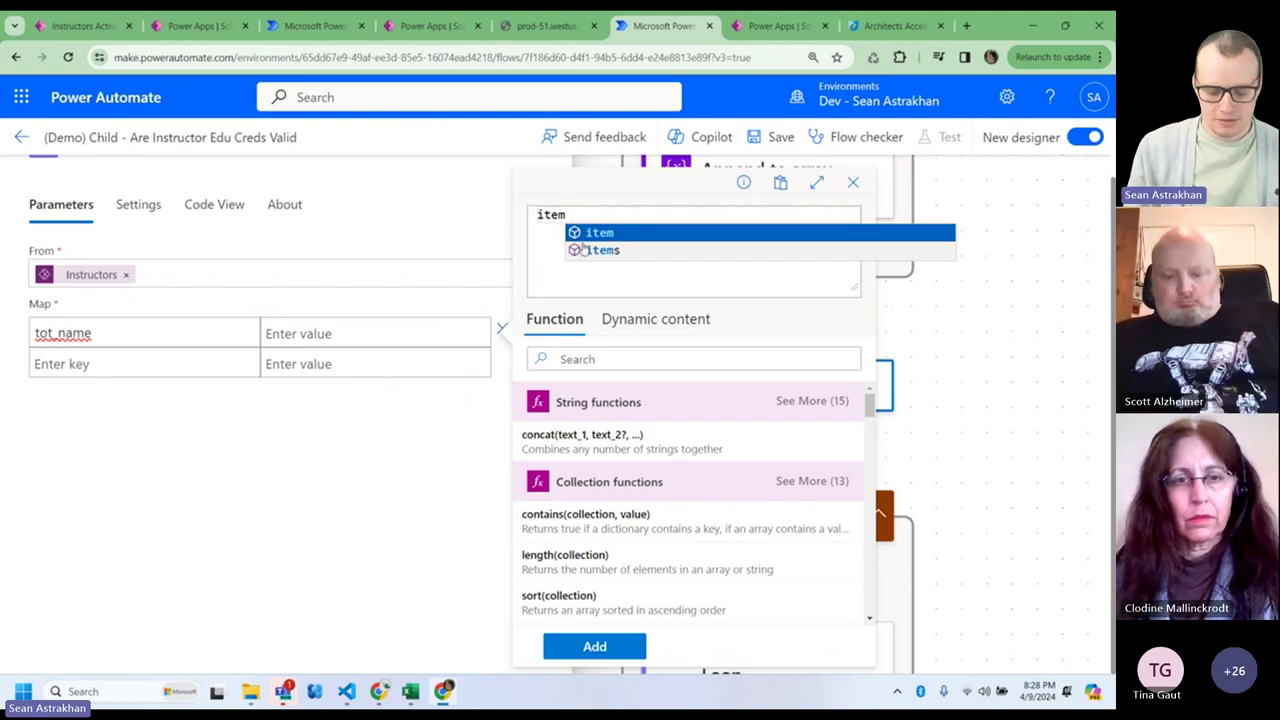
{"action": "key", "text": "Return"}
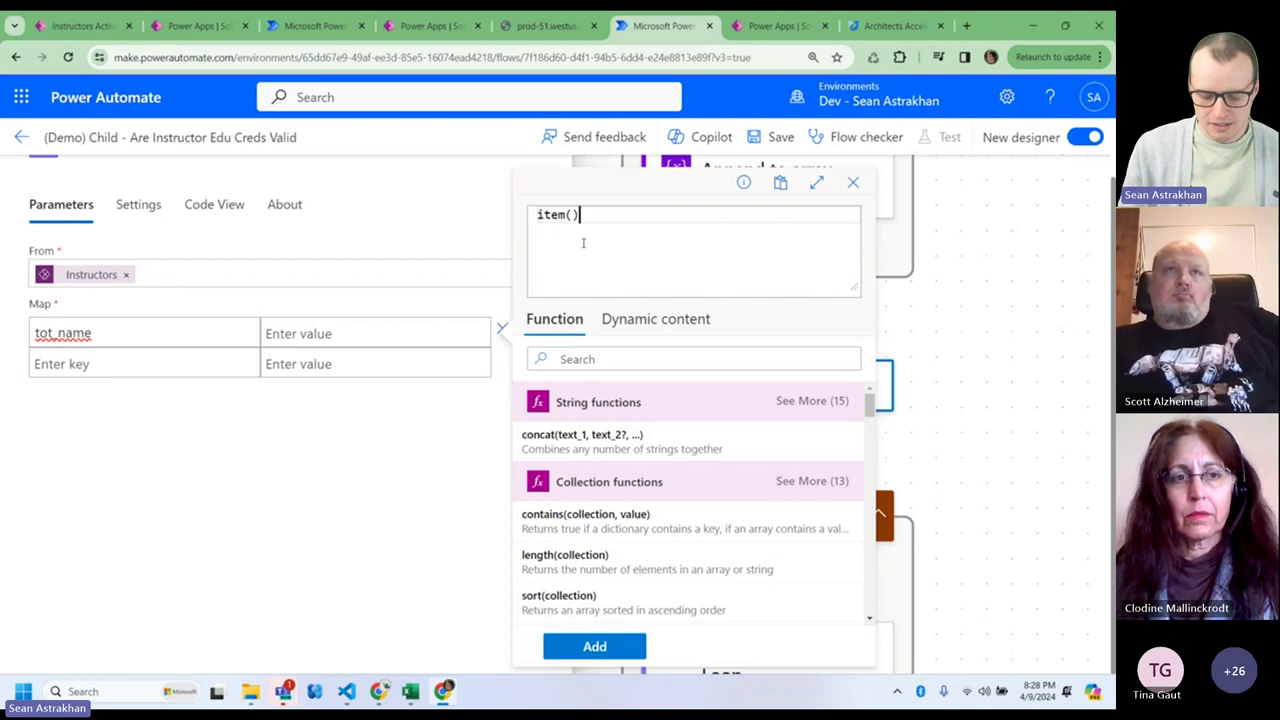
{"action": "type", "text": "?"}
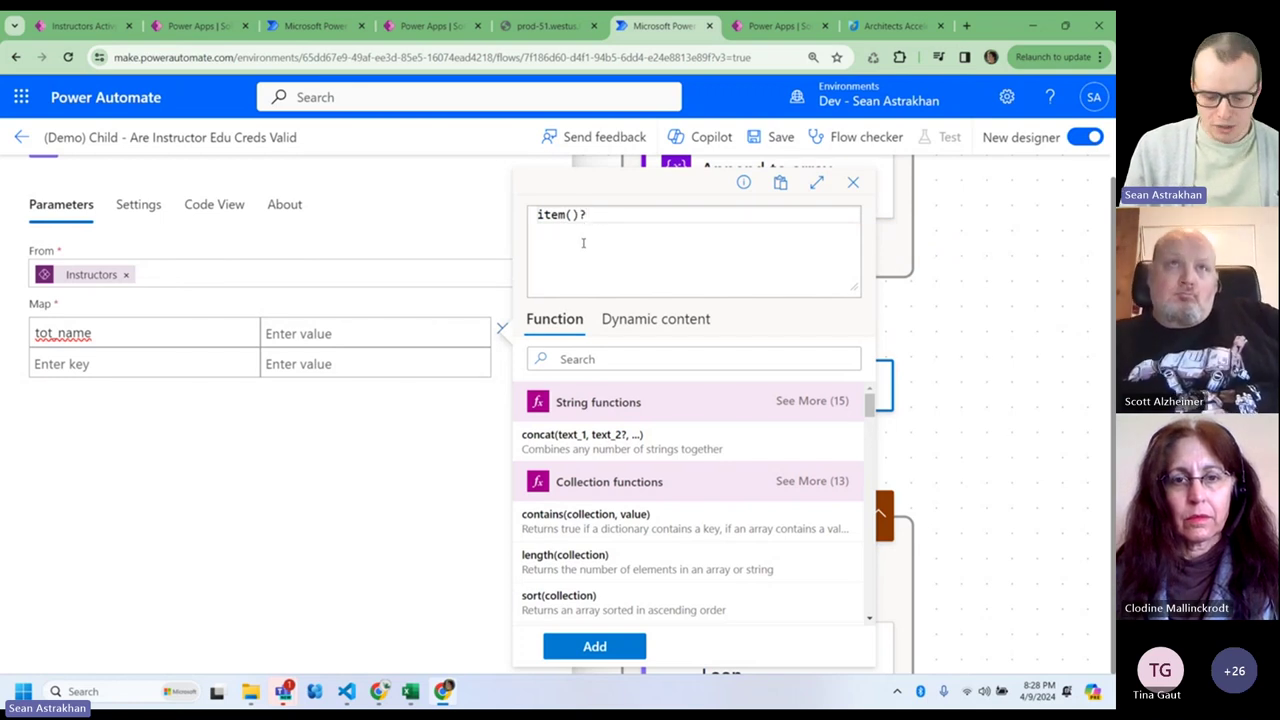
{"action": "type", "text": "['tot_name"}
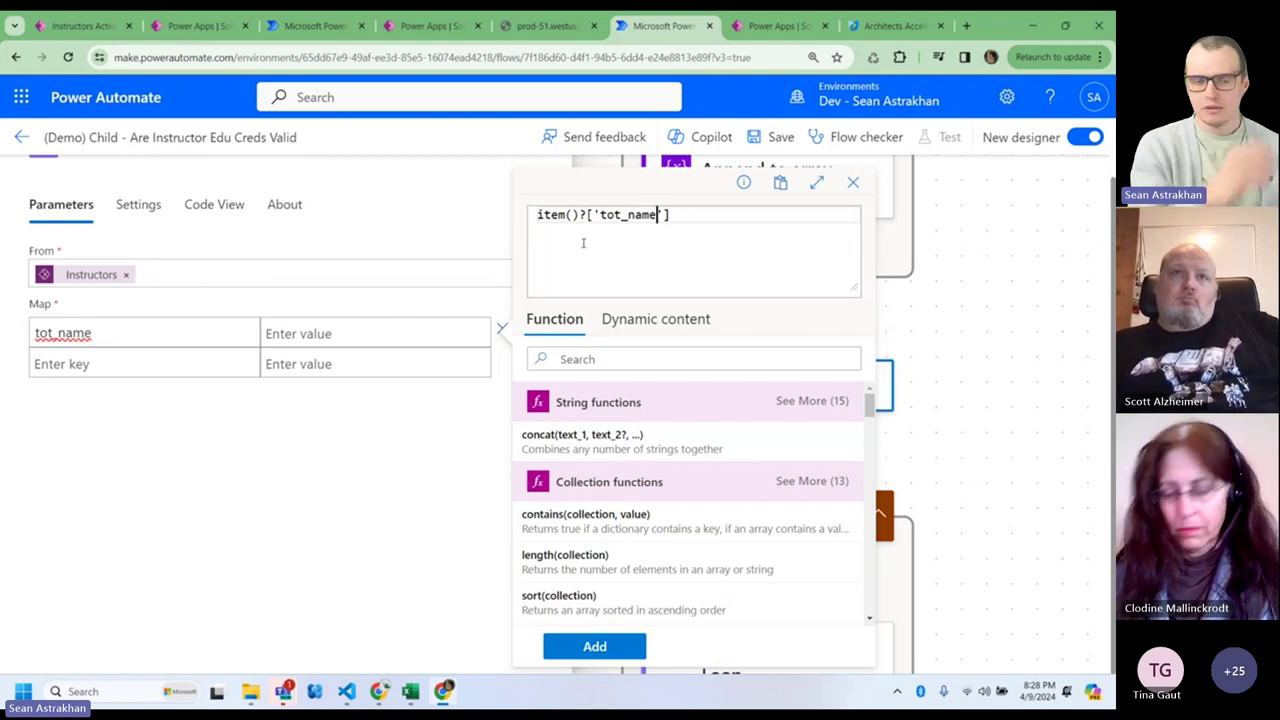
{"action": "left_click", "coordinate": [594, 646]}
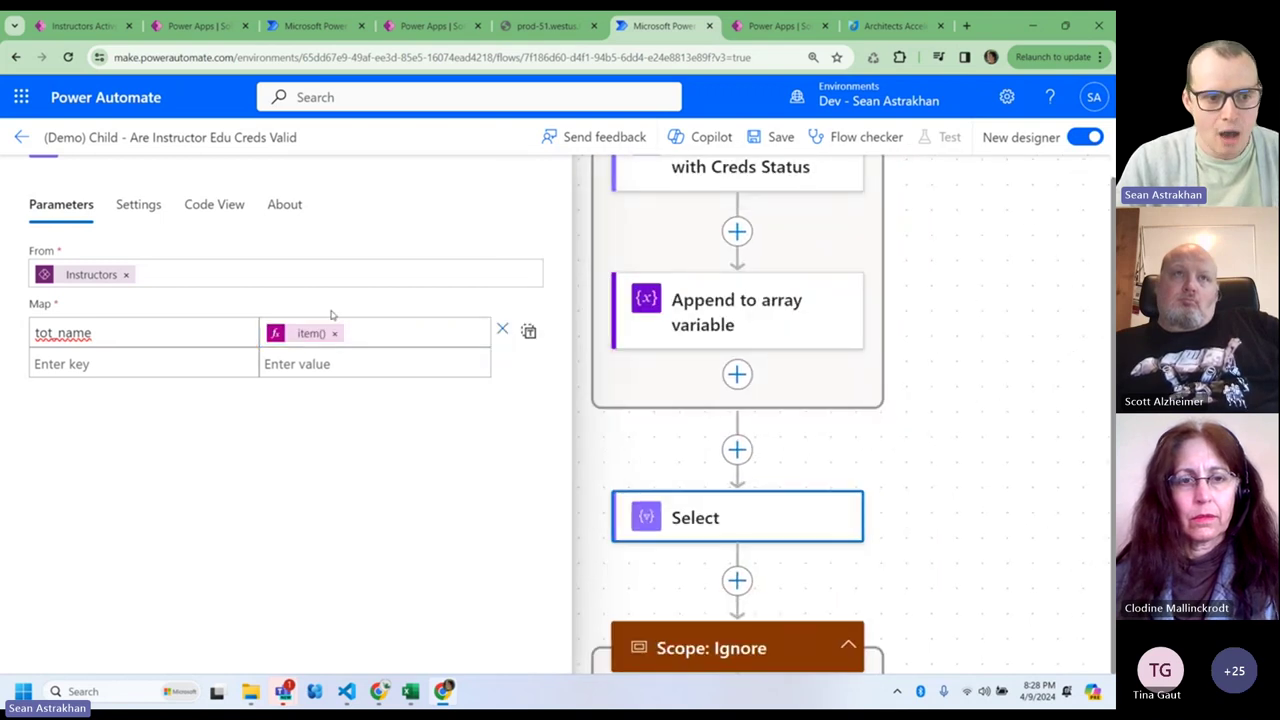
{"action": "left_click", "coordinate": [541, 30]}
- Review the List rows JSON instructor records, highlighting each tot_name field, with the page zoomed to 175%
{"action": "scroll", "coordinate": [318, 318], "scroll_direction": "down", "scroll_amount": 10}
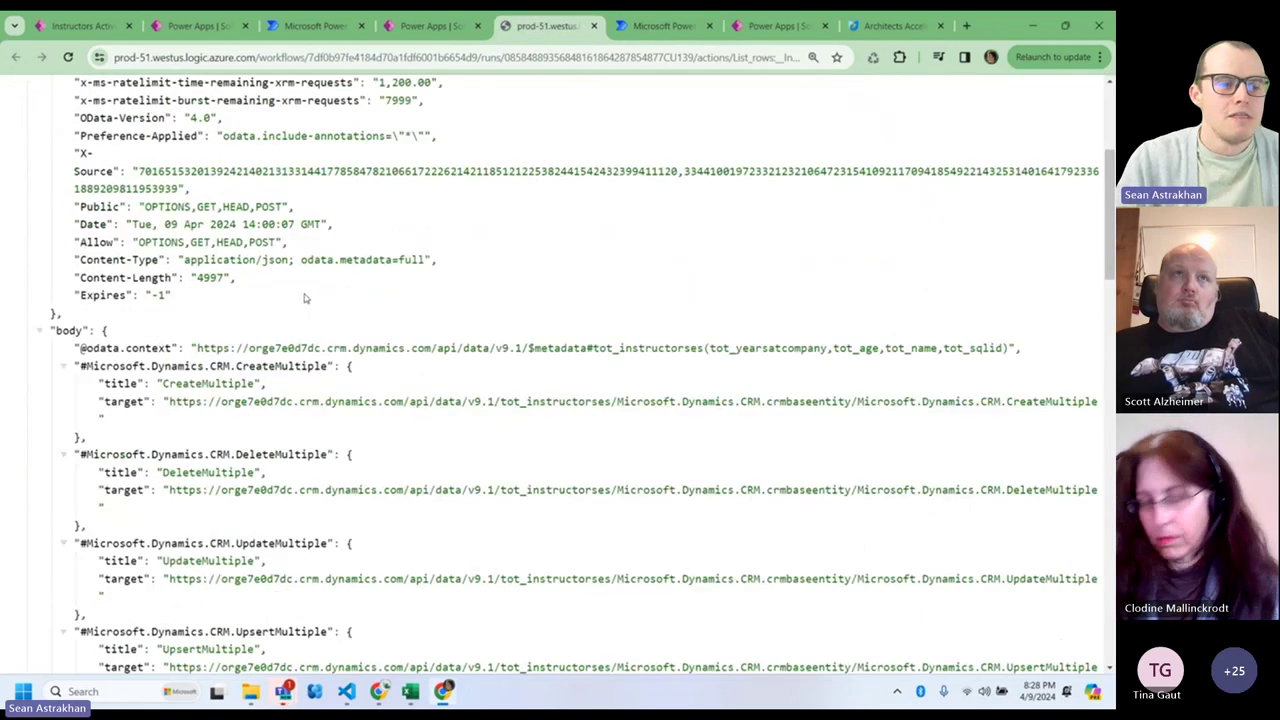
{"action": "scroll", "coordinate": [310, 296], "scroll_direction": "up", "scroll_amount": 1}
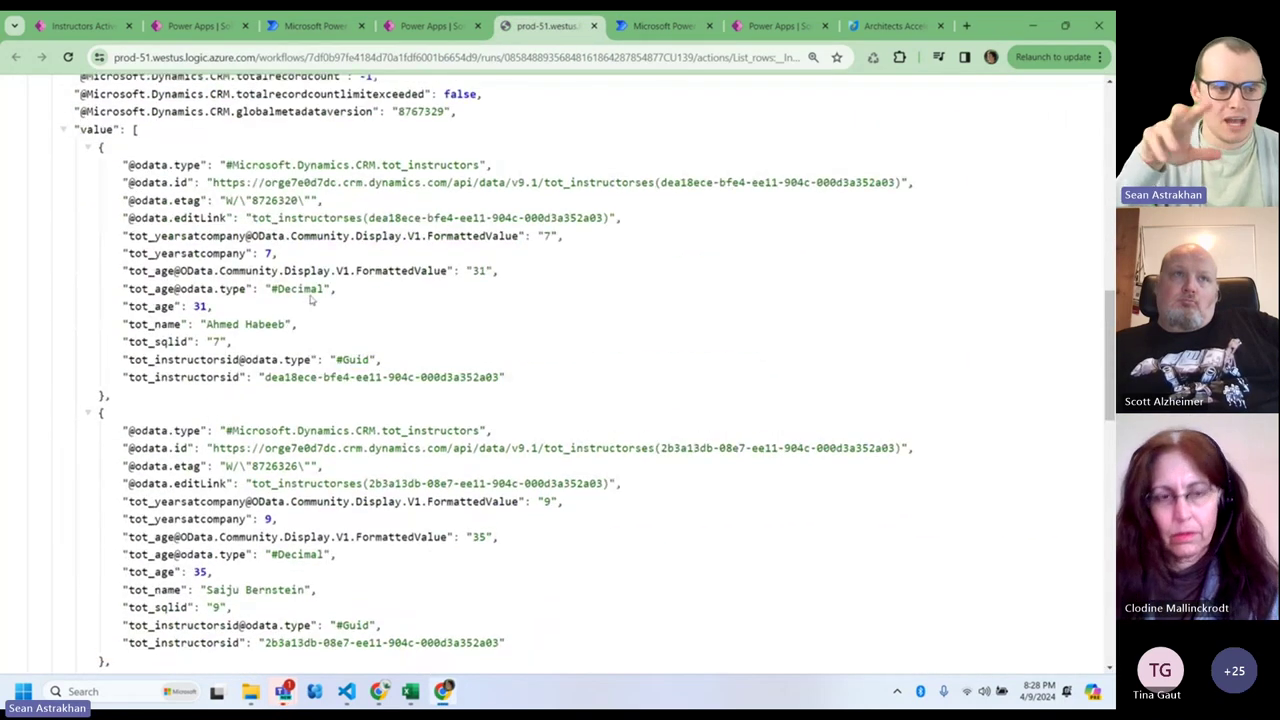
{"action": "left_click_drag", "start_coordinate": [127, 220], "coordinate": [508, 440]}
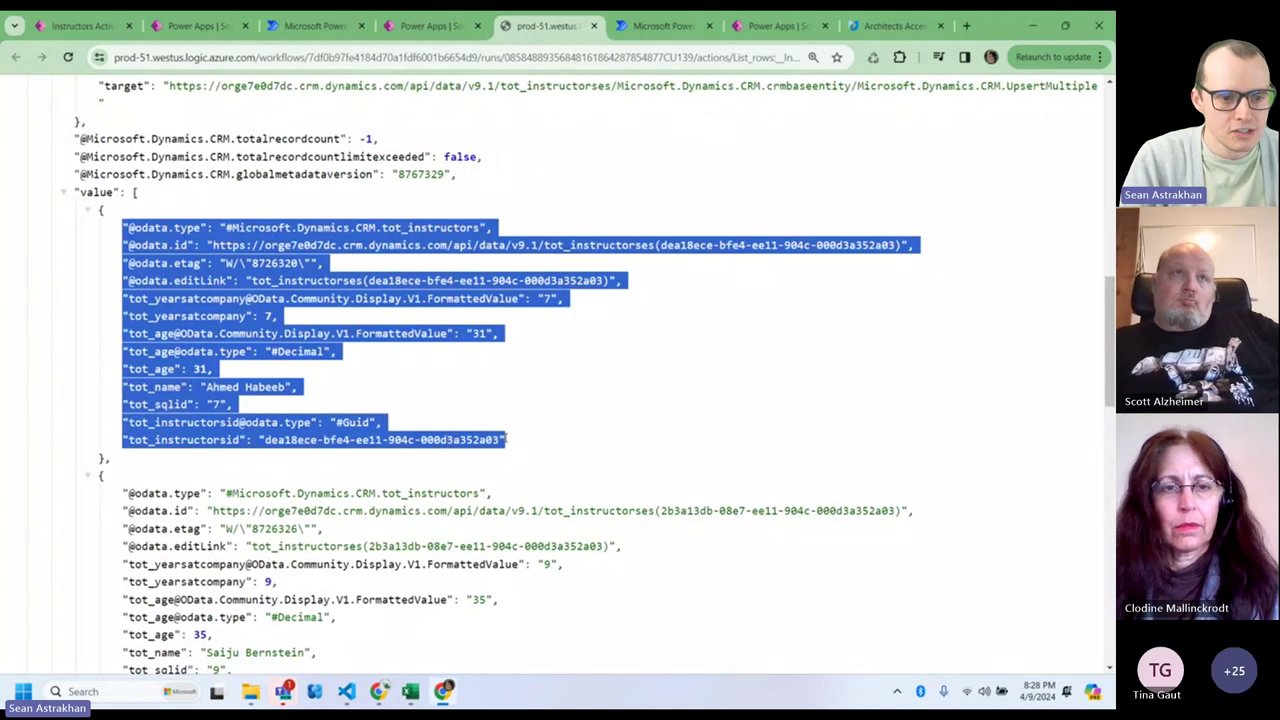
{"action": "scroll", "coordinate": [307, 430], "scroll_direction": "down", "scroll_amount": 2}
{"action": "left_click_drag", "start_coordinate": [110, 578], "coordinate": [141, 348]}
{"action": "scroll", "coordinate": [313, 246], "scroll_direction": "up", "scroll_amount": 1}
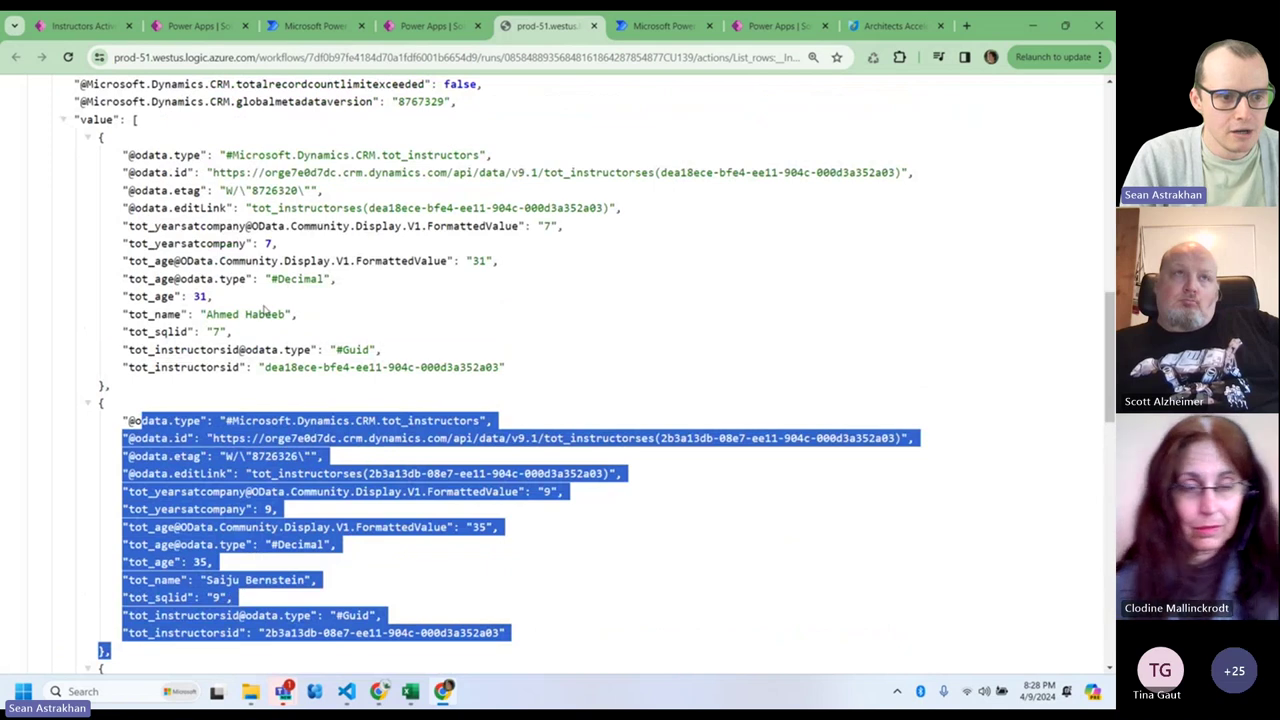
{"action": "left_click", "coordinate": [263, 318]}
{"action": "triple_click", "coordinate": [263, 316]}
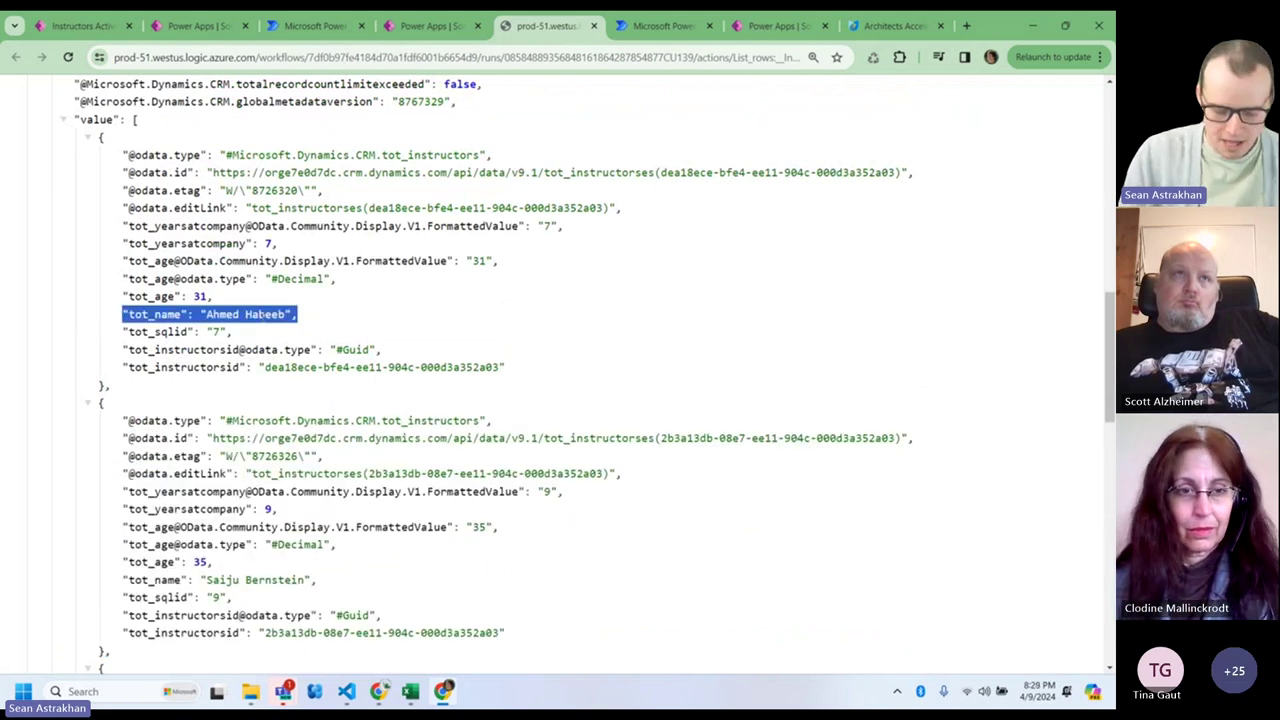
{"action": "key", "text": "ctrl+plus"}
{"action": "key", "text": "ctrl+plus"}
{"action": "scroll", "coordinate": [263, 322], "scroll_direction": "down", "scroll_amount": 1}
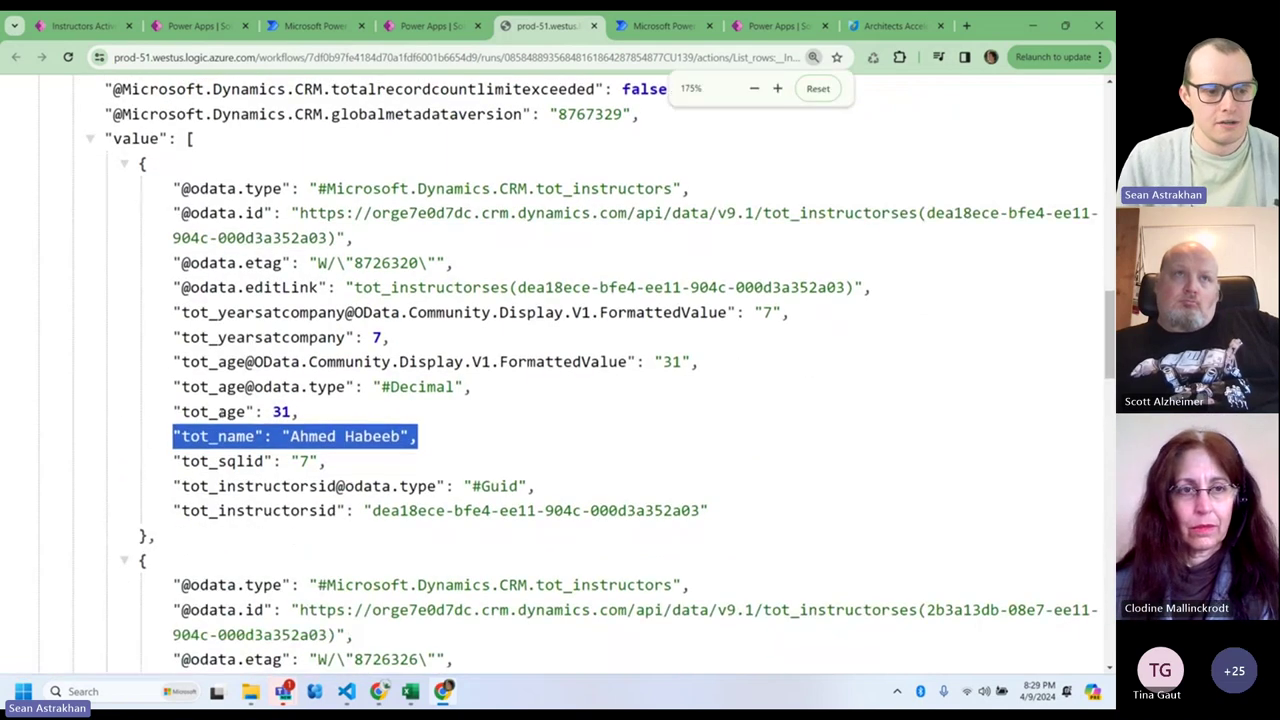
{"action": "double_click", "coordinate": [218, 436]}
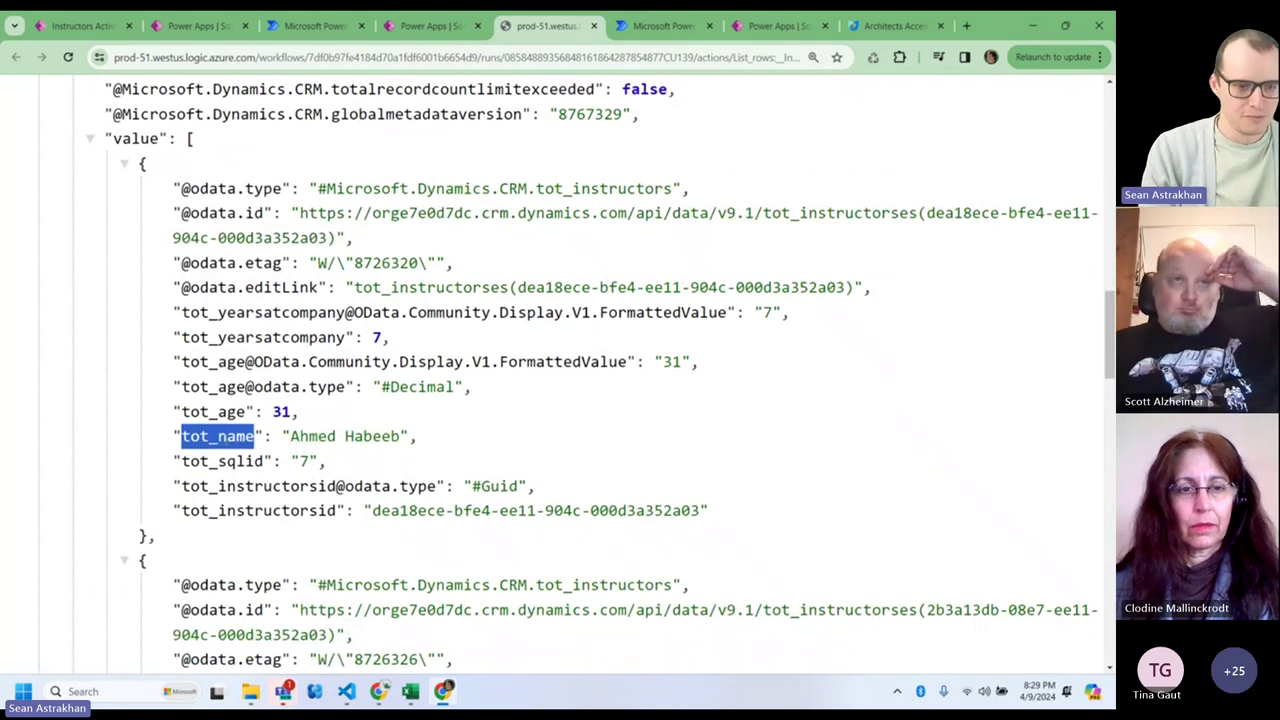
- Apply the item()?['tot_name'] expression as the Select's tot_name Map value
{"action": "left_click", "coordinate": [680, 27]}
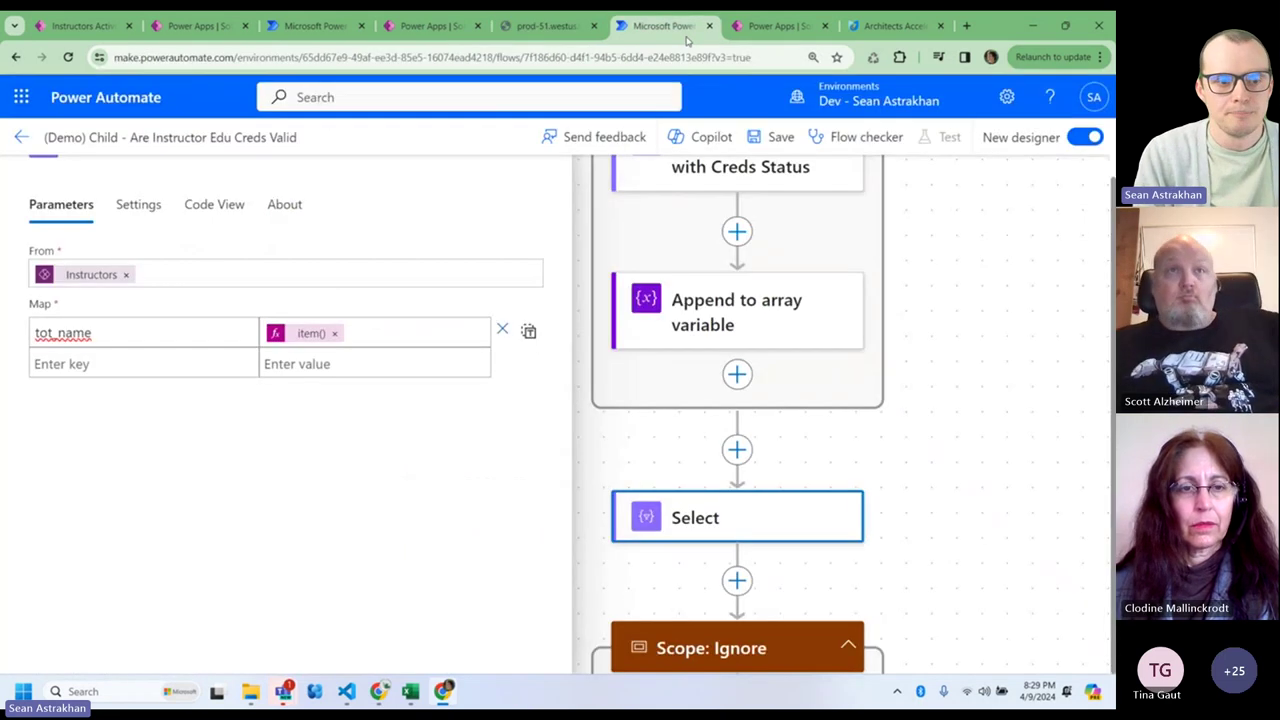
{"action": "left_click", "coordinate": [305, 333]}
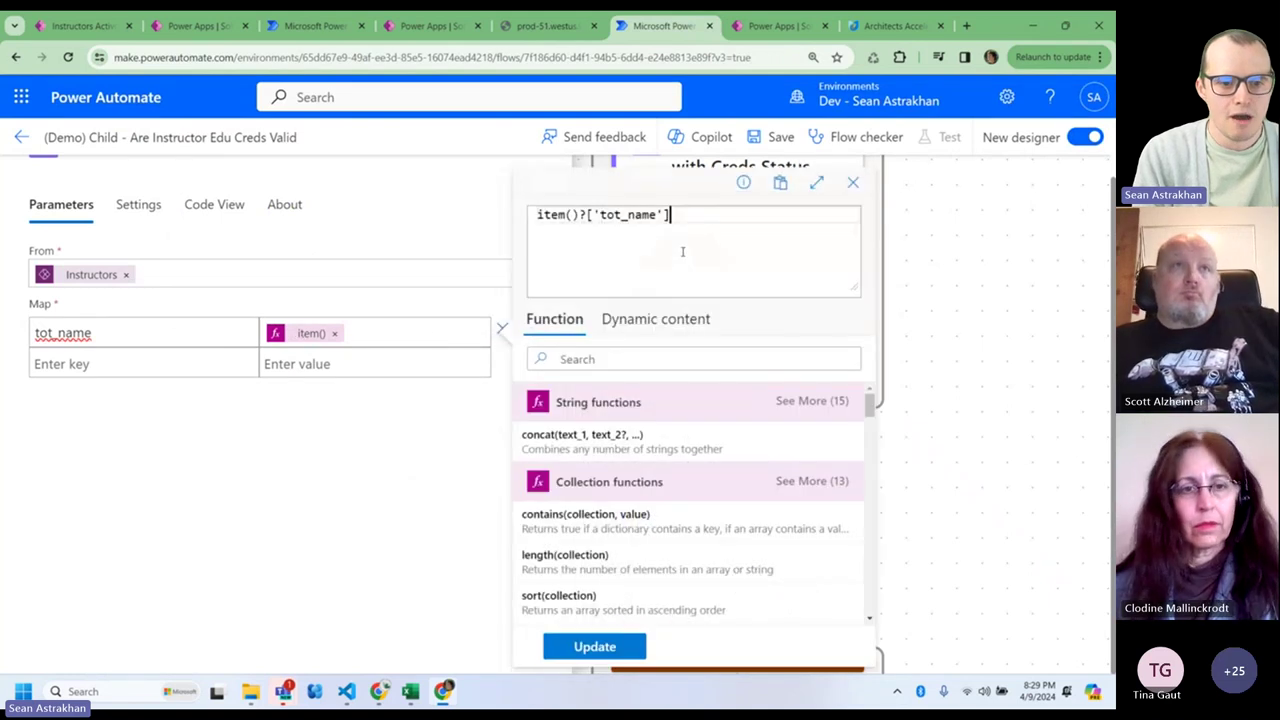
{"action": "left_click", "coordinate": [592, 650]}
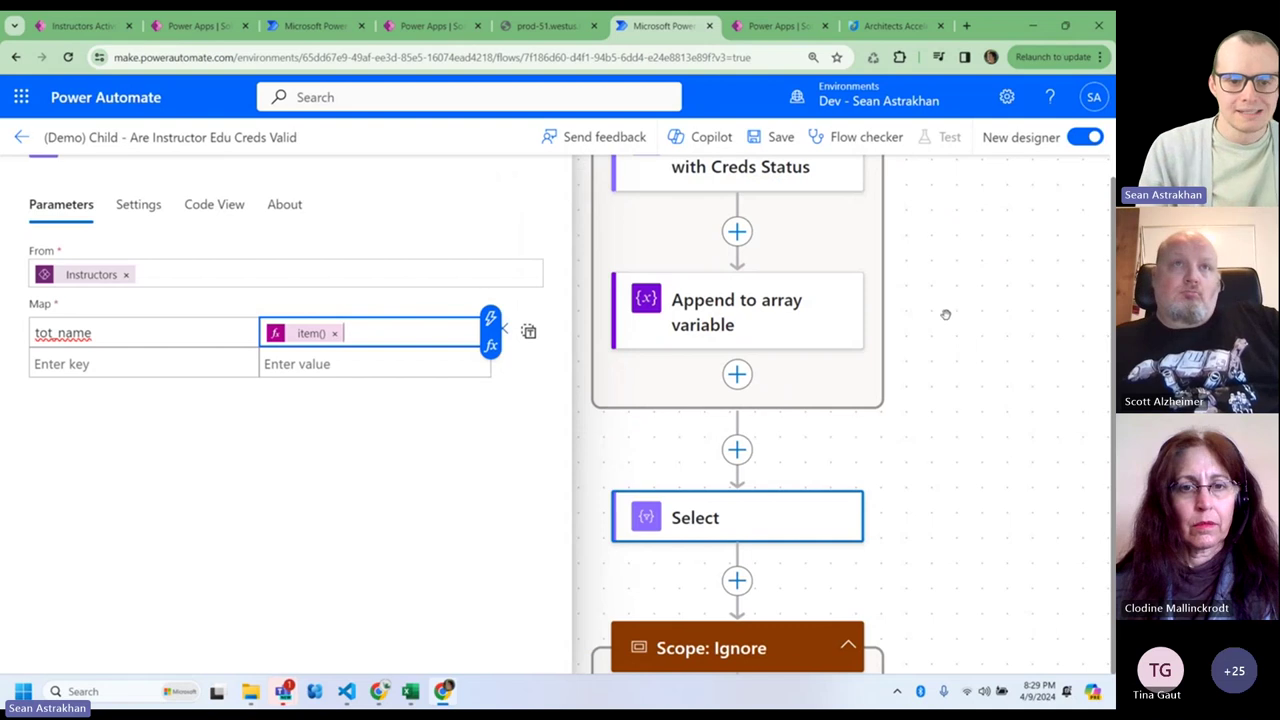
- Move 'Select: Faster than a Loop' out of Scope: Ignore to follow the new Select
{"action": "scroll", "coordinate": [950, 434], "scroll_direction": "up", "scroll_amount": 1}
{"action": "left_click_drag", "start_coordinate": [950, 434], "coordinate": [973, 545]}
{"action": "scroll", "coordinate": [974, 545], "scroll_direction": "down", "scroll_amount": 1}
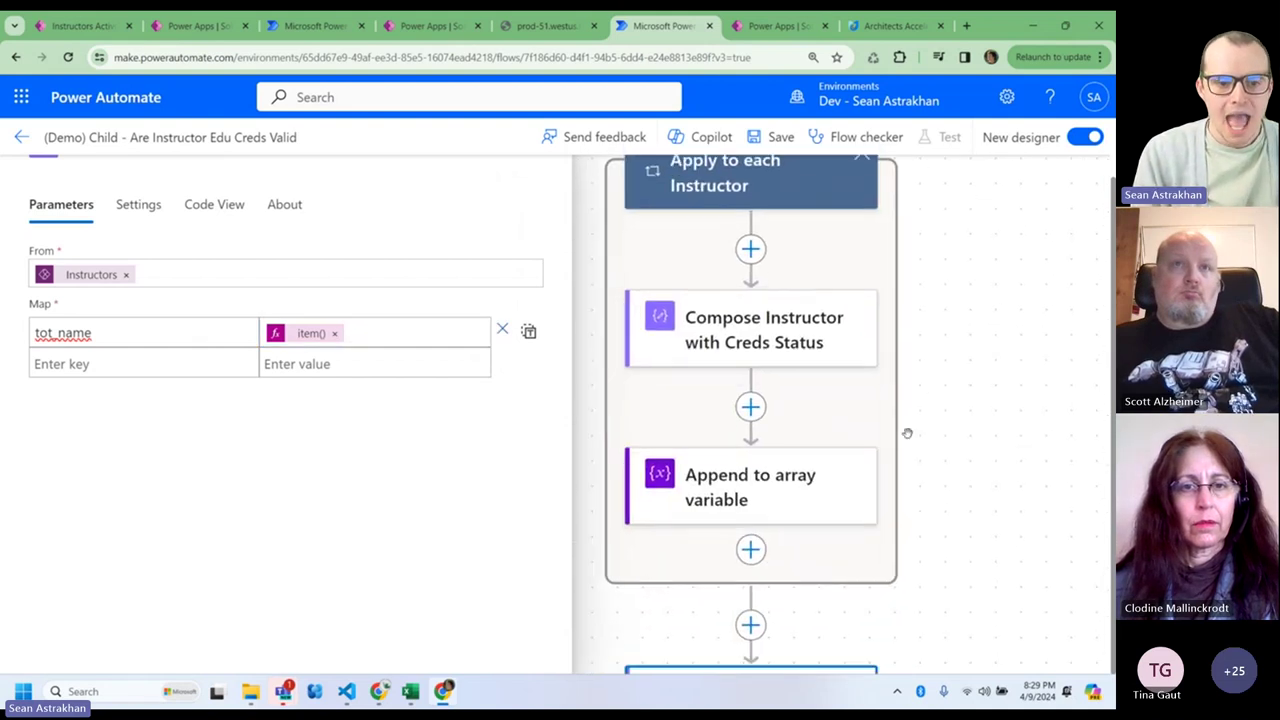
{"action": "left_click", "coordinate": [762, 347]}
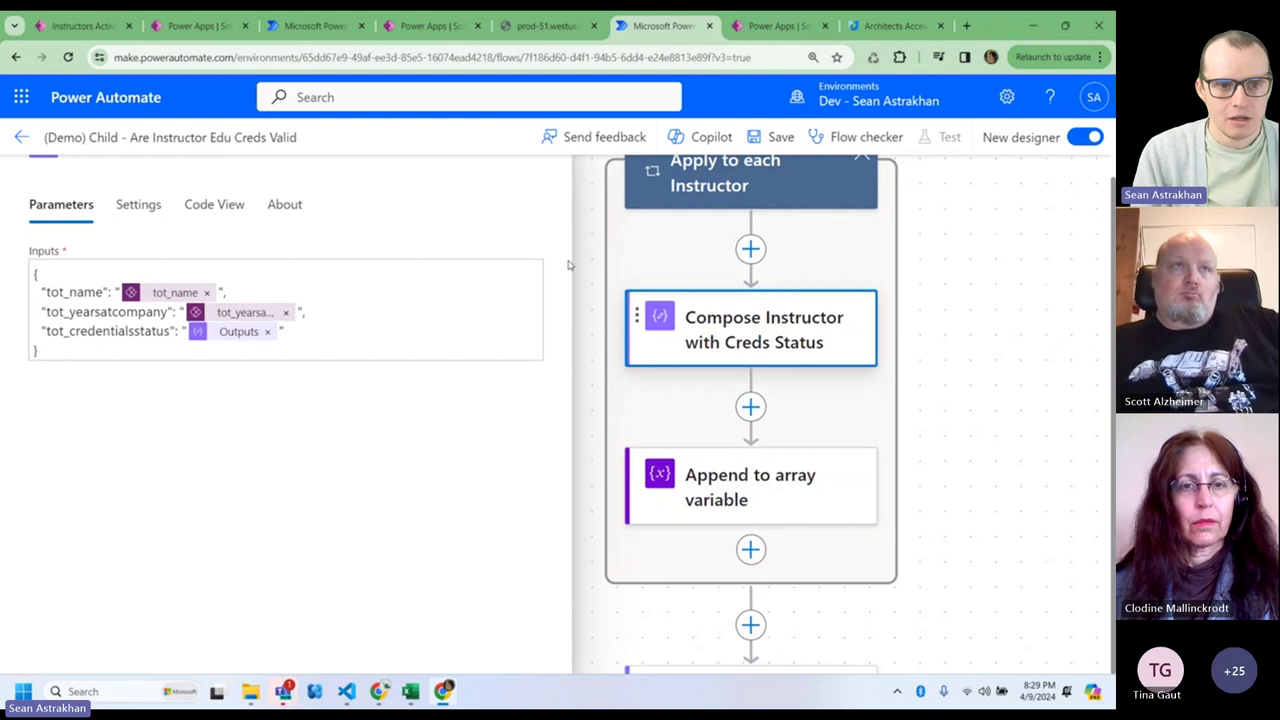
{"action": "scroll", "coordinate": [1051, 583], "scroll_direction": "up", "scroll_amount": 1}
{"action": "left_click_drag", "start_coordinate": [1051, 583], "coordinate": [1034, 140]}
{"action": "left_click_drag", "start_coordinate": [772, 532], "coordinate": [642, 293]}
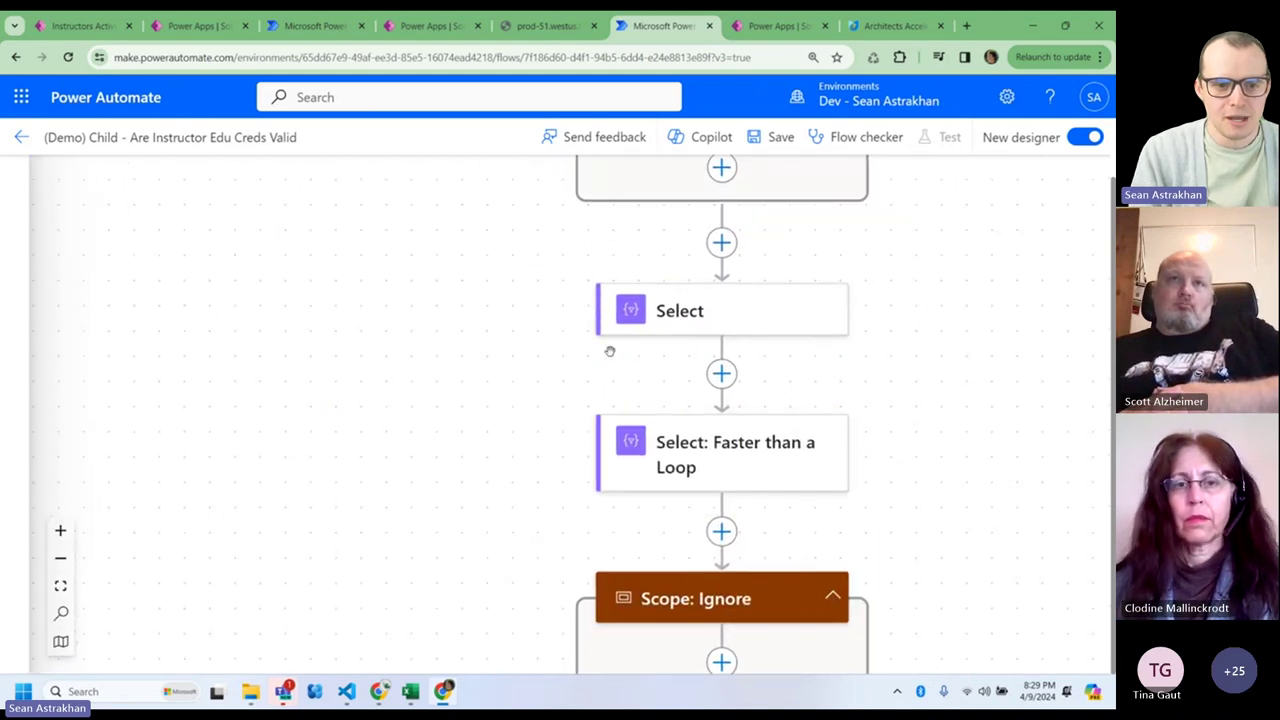
- Delete the plain Select action and save the child flow
{"action": "left_click", "coordinate": [668, 447]}
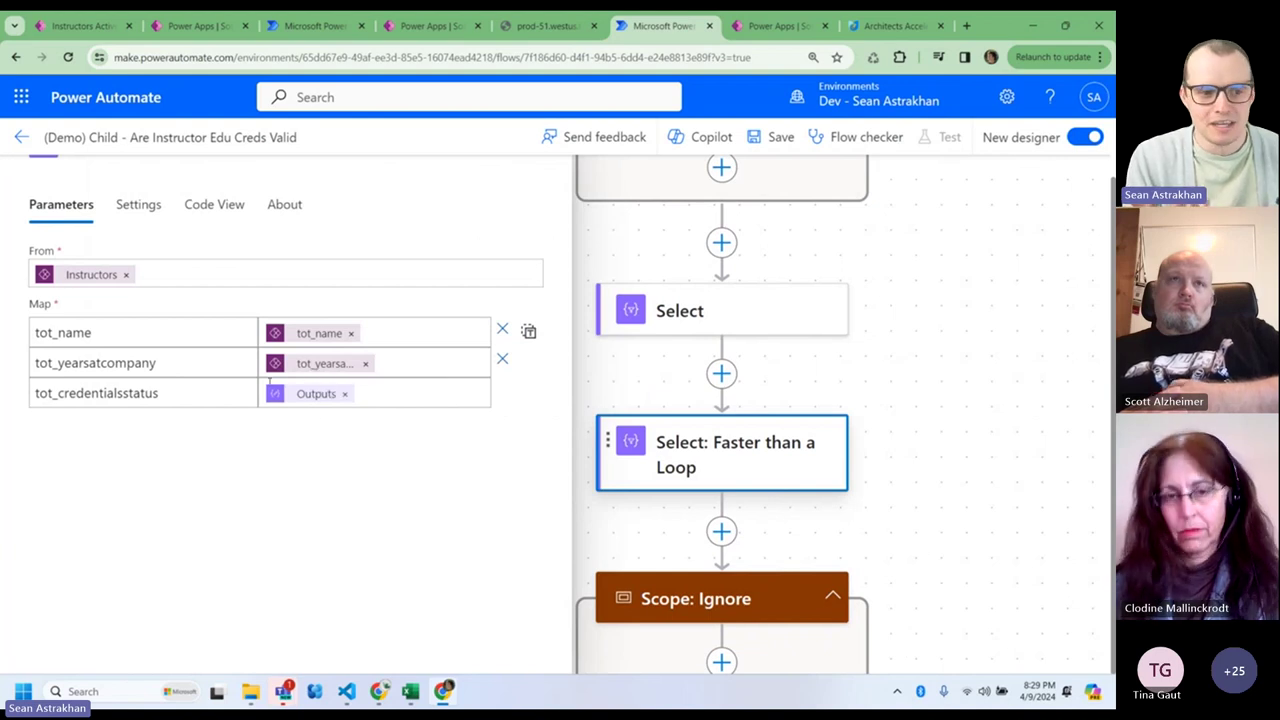
{"action": "right_click", "coordinate": [686, 322]}
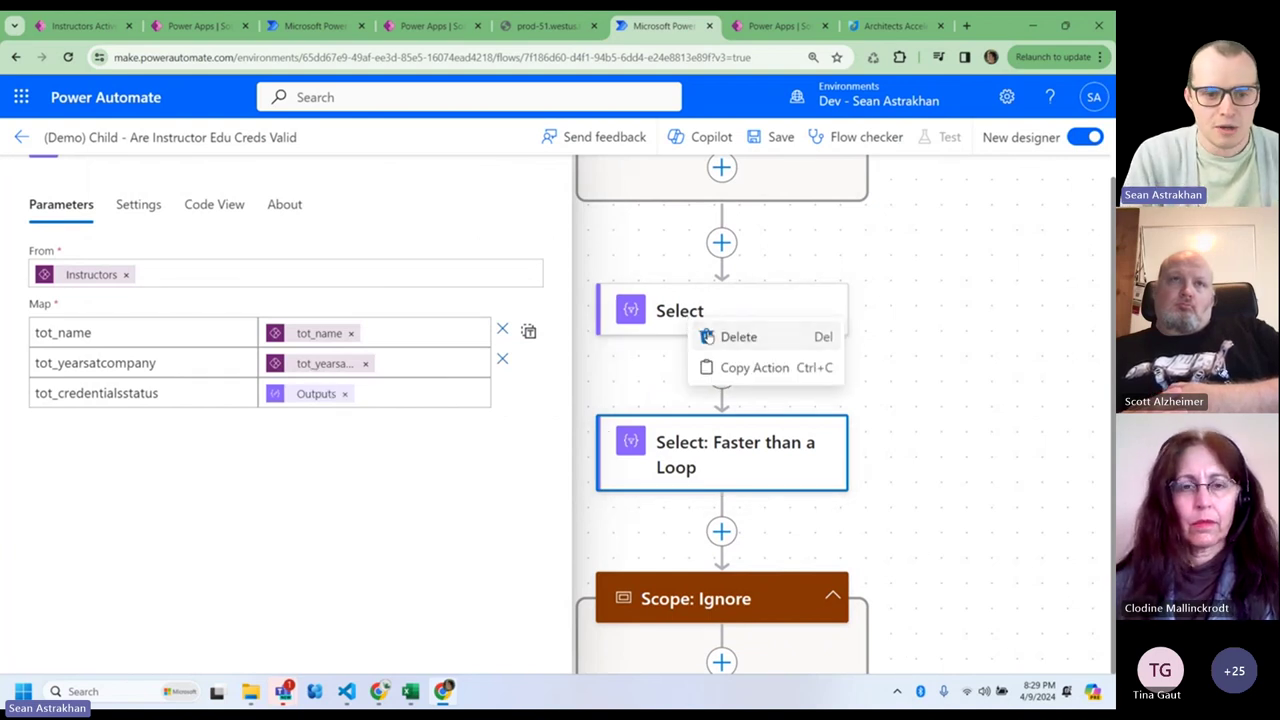
{"action": "left_click", "coordinate": [708, 336]}
{"action": "left_click", "coordinate": [538, 431]}
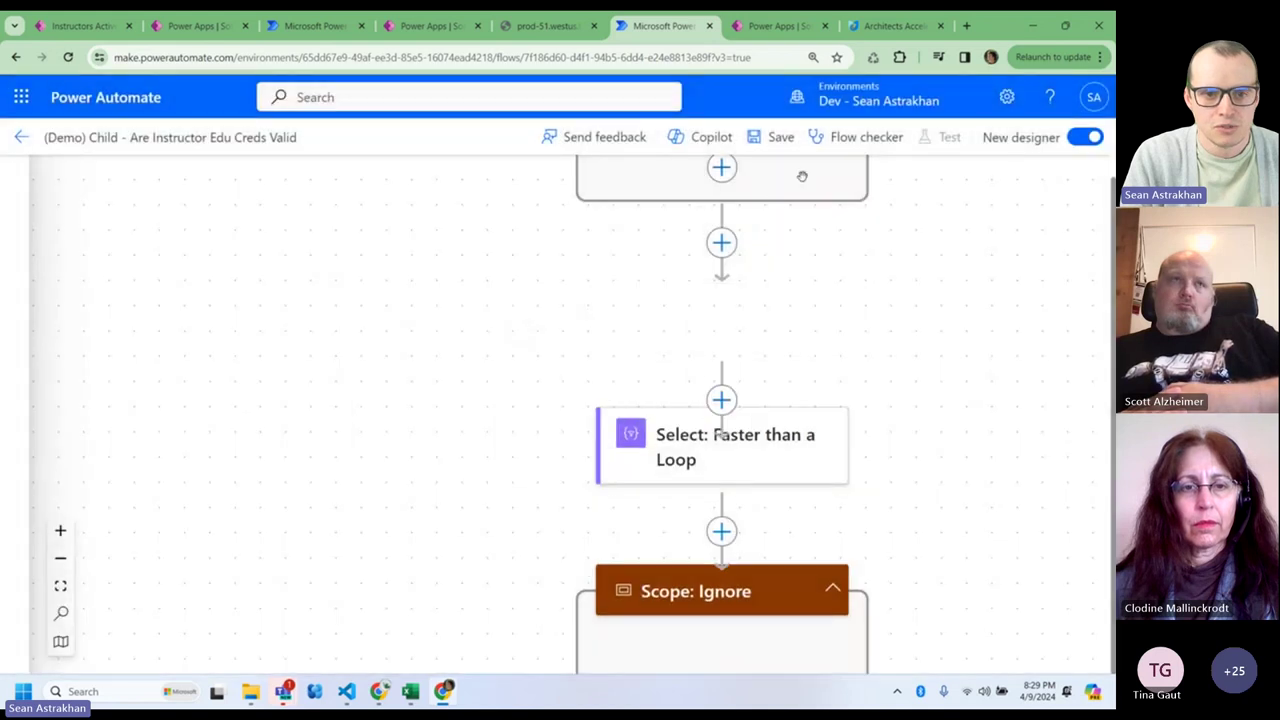
{"action": "left_click", "coordinate": [781, 140]}
- Switch to the child flow's successful 6:53:17 PM run in the run history
{"action": "scroll", "coordinate": [850, 250], "scroll_direction": "down", "scroll_amount": 2}
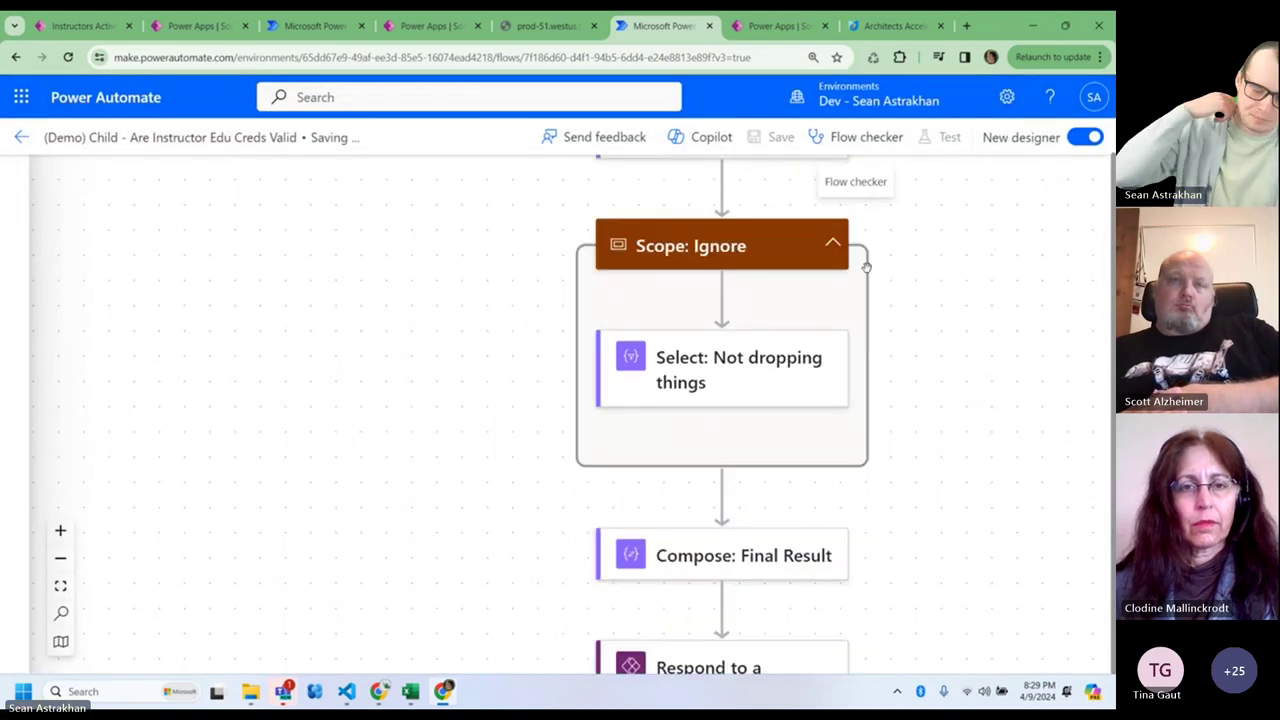
{"action": "left_click_drag", "start_coordinate": [911, 363], "coordinate": [563, 340]}
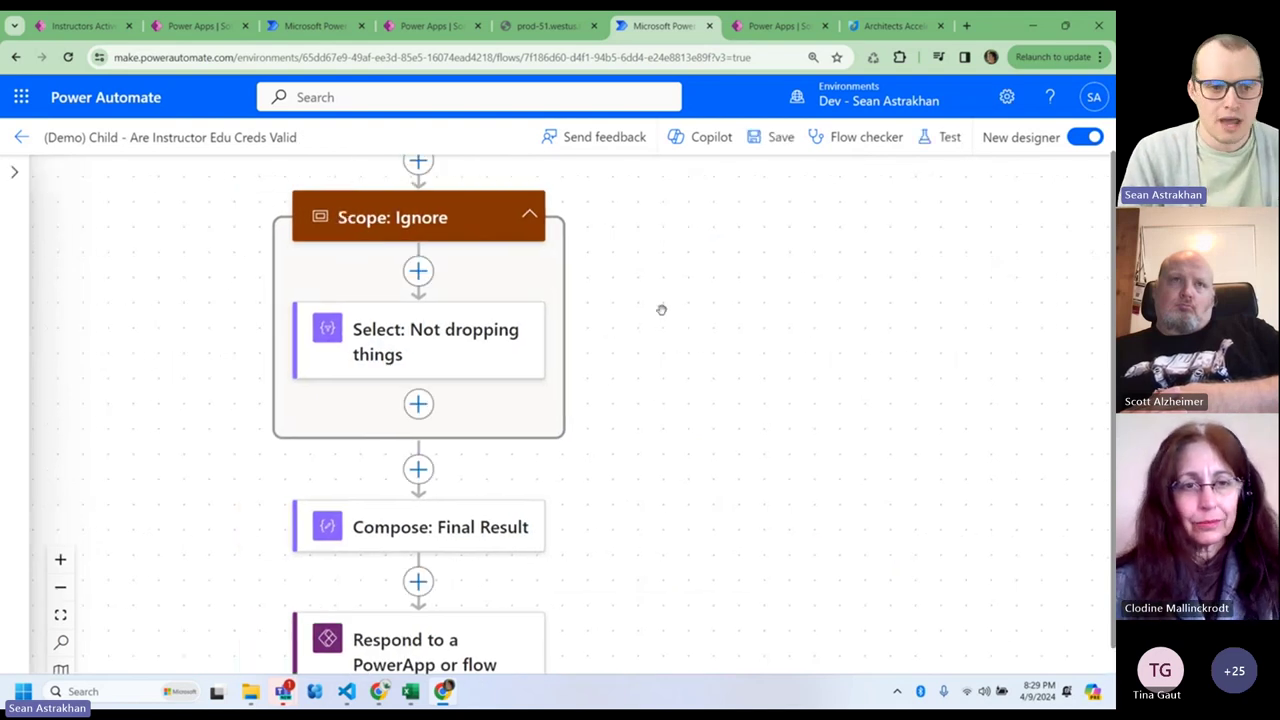
{"action": "key", "text": "ctrl+Tab"}
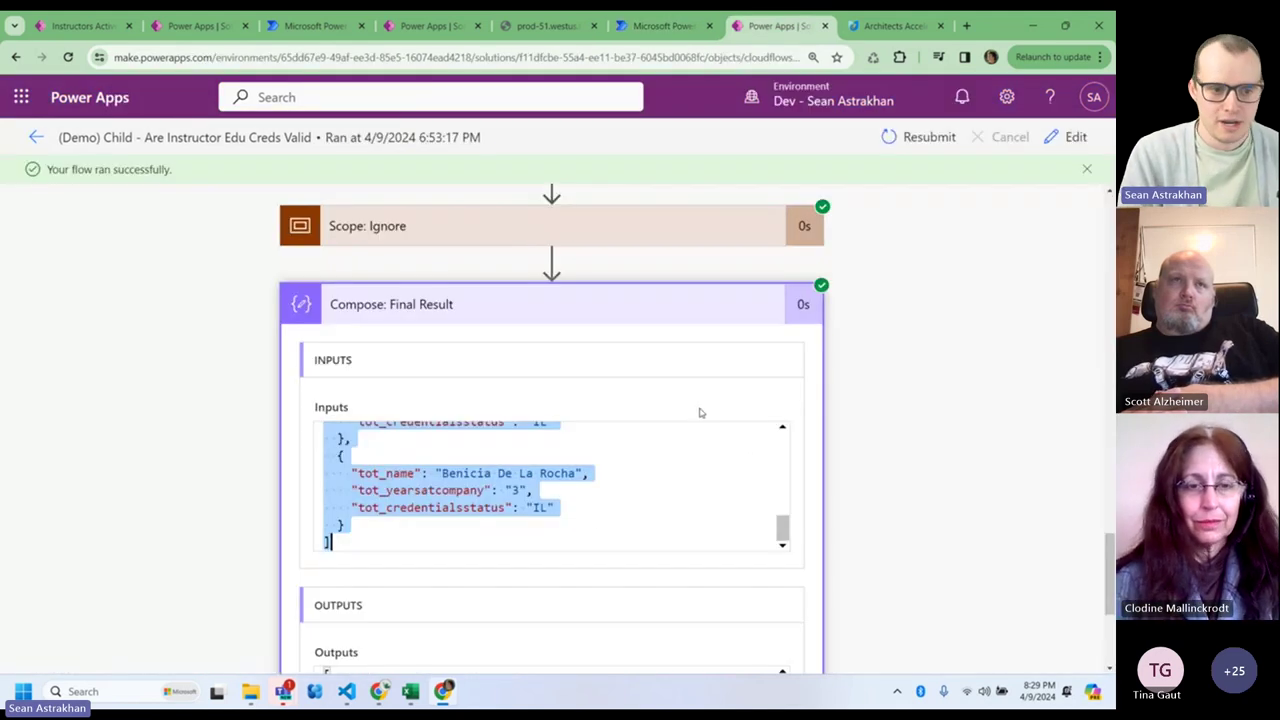
{"action": "left_click", "coordinate": [703, 306]}
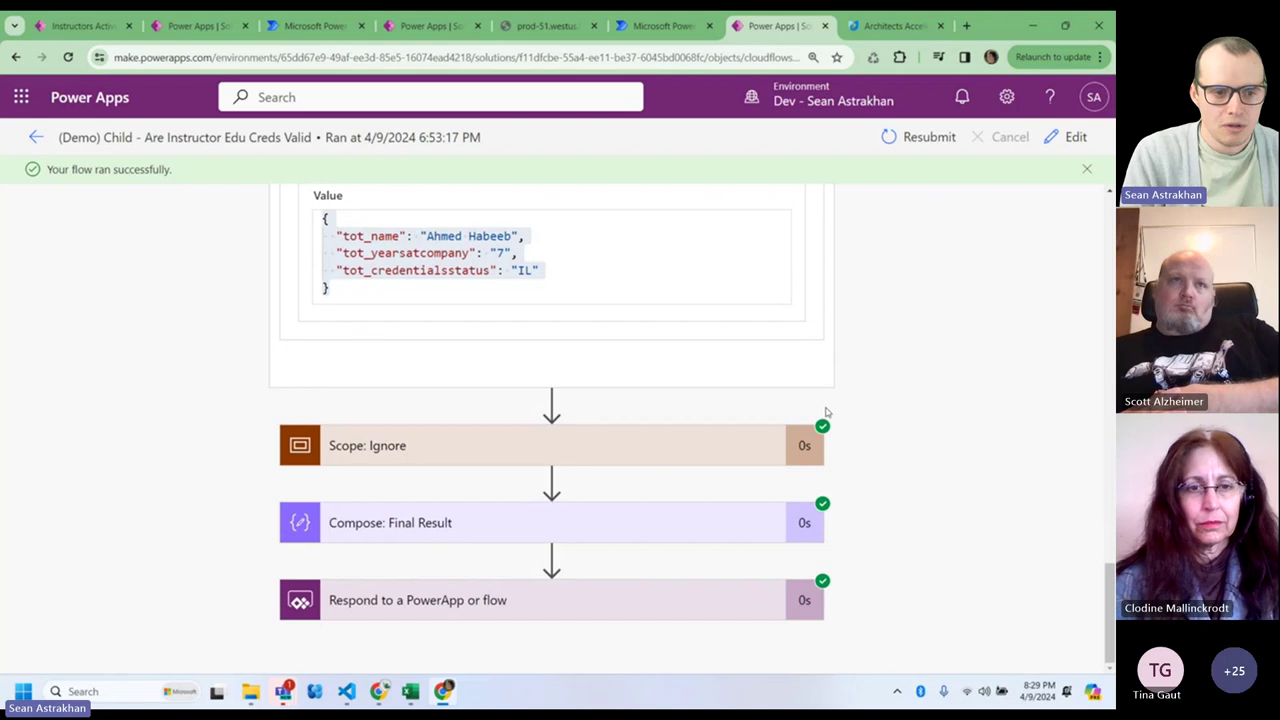
- Expand Scope: Ignore and review Select: Faster than a Loop's run inputs
{"action": "left_click", "coordinate": [669, 458]}
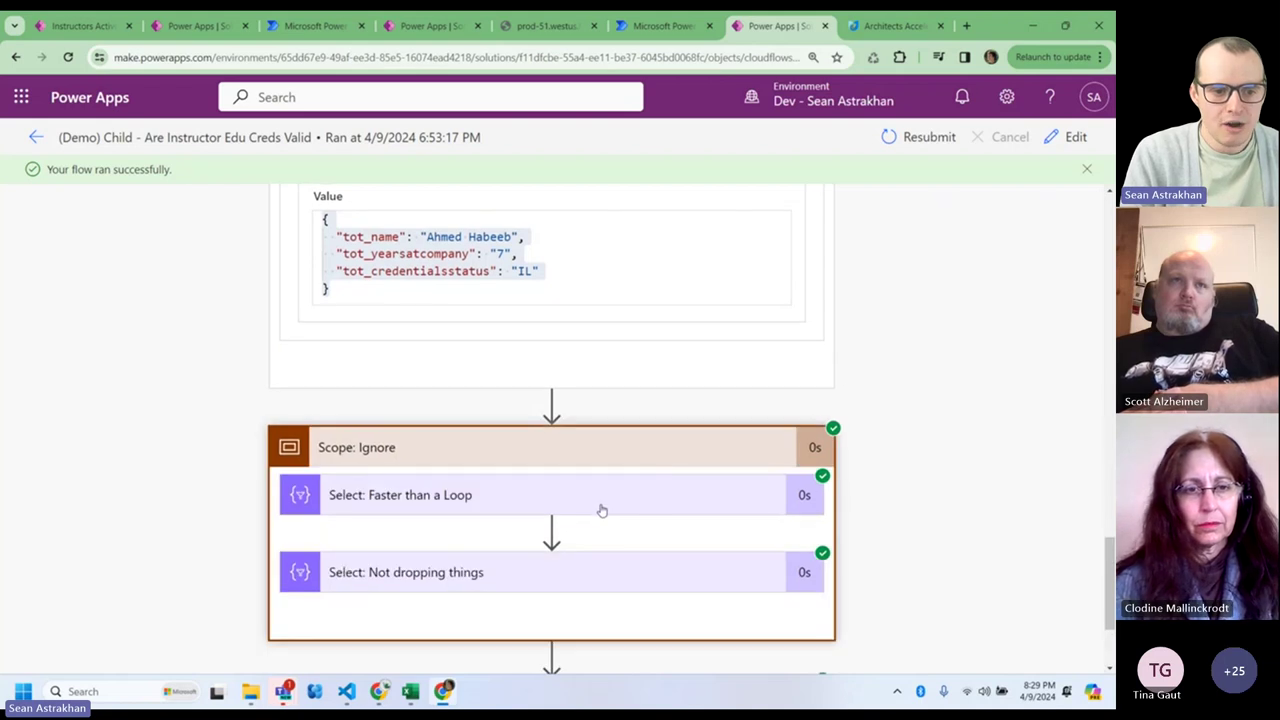
{"action": "left_click", "coordinate": [601, 510]}
{"action": "scroll", "coordinate": [145, 412], "scroll_direction": "down", "scroll_amount": 3}
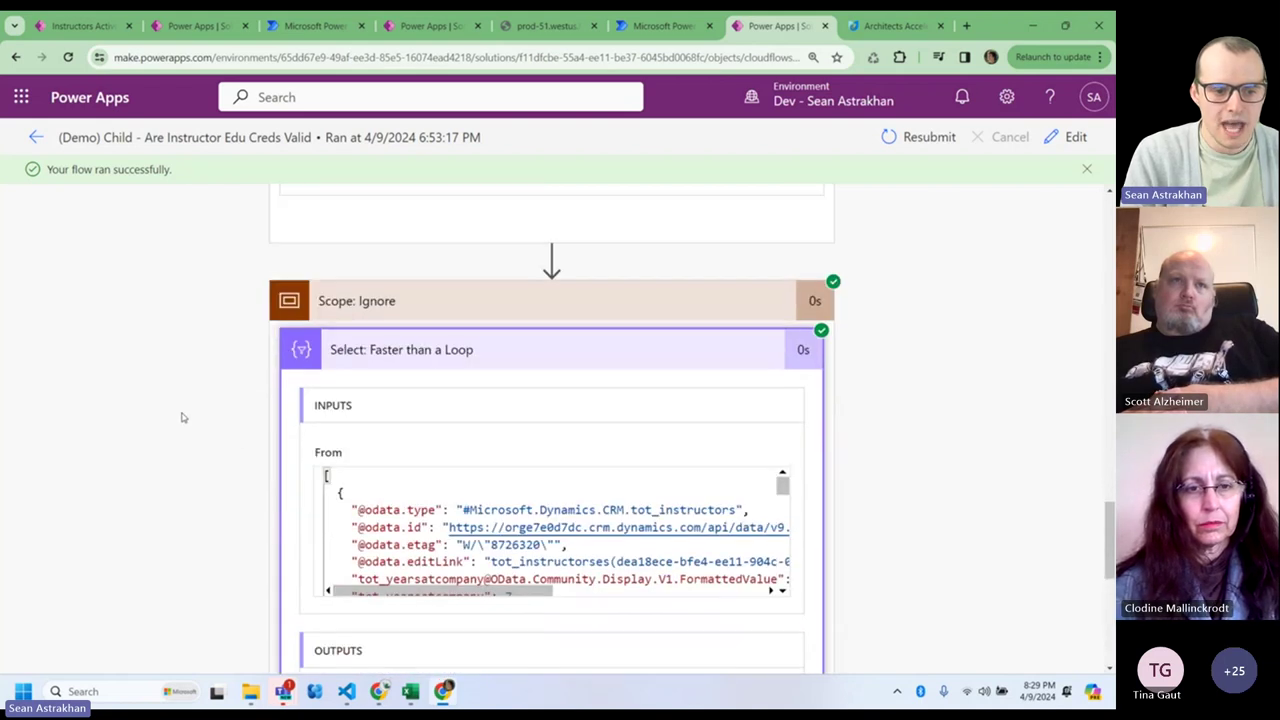
{"action": "scroll", "coordinate": [411, 455], "scroll_direction": "down", "scroll_amount": 5}
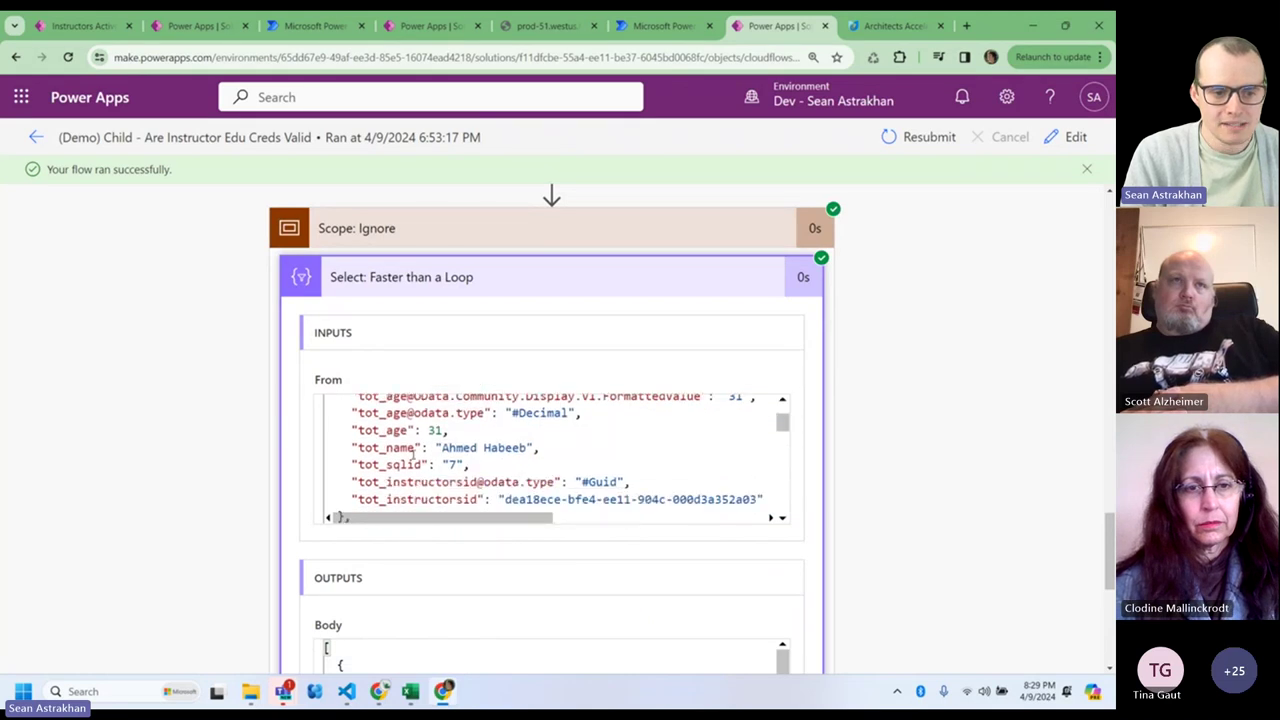
{"action": "scroll", "coordinate": [410, 451], "scroll_direction": "up", "scroll_amount": 3}
{"action": "scroll", "coordinate": [411, 452], "scroll_direction": "up", "scroll_amount": 1}
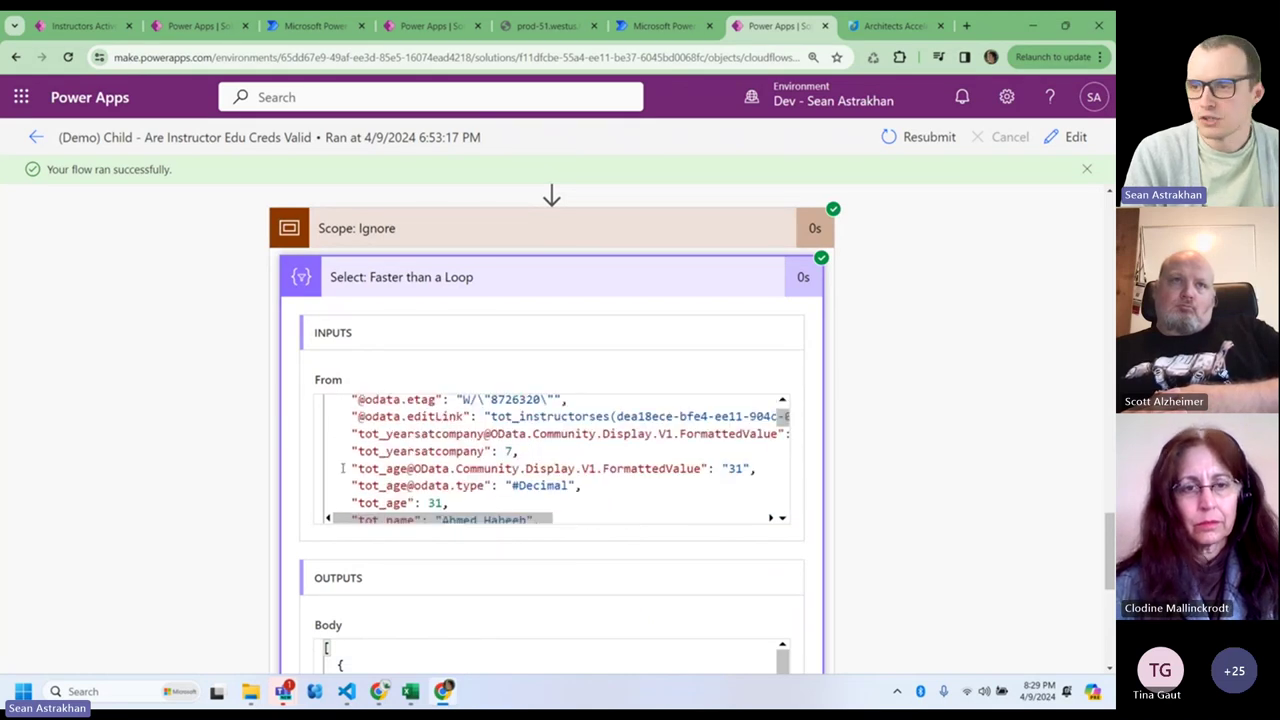
{"action": "scroll", "coordinate": [232, 455], "scroll_direction": "down", "scroll_amount": 3}
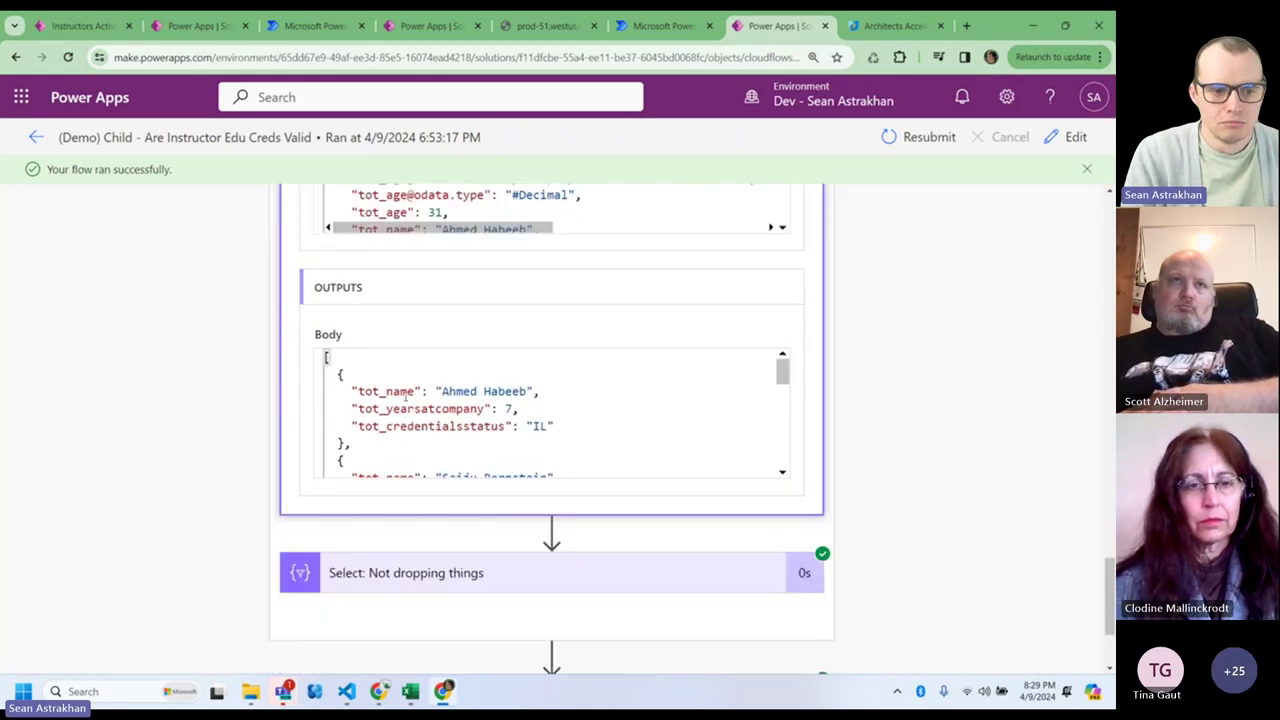
{"action": "scroll", "coordinate": [406, 396], "scroll_direction": "down", "scroll_amount": 3}
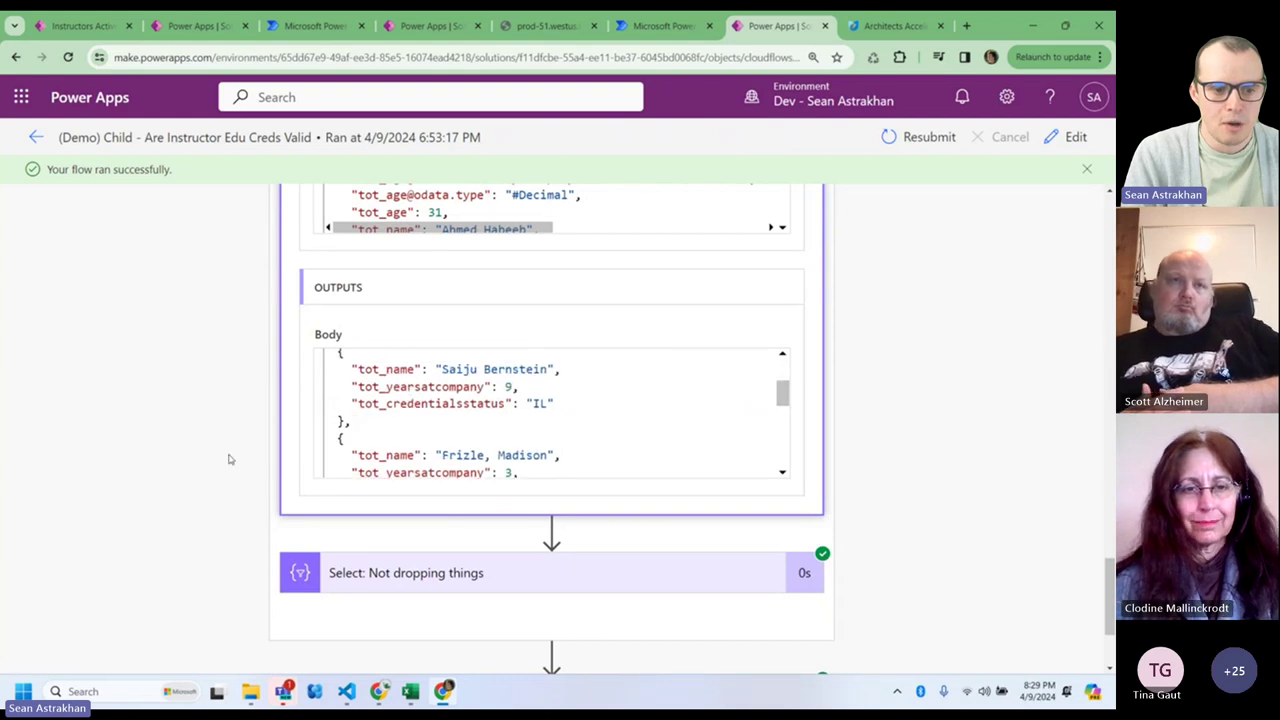
{"action": "scroll", "coordinate": [226, 458], "scroll_direction": "down", "scroll_amount": 2}
- Confirm Compose: Final Result gives every instructor a credentials status of IL, then return to the designer
{"action": "left_click", "coordinate": [373, 531]}
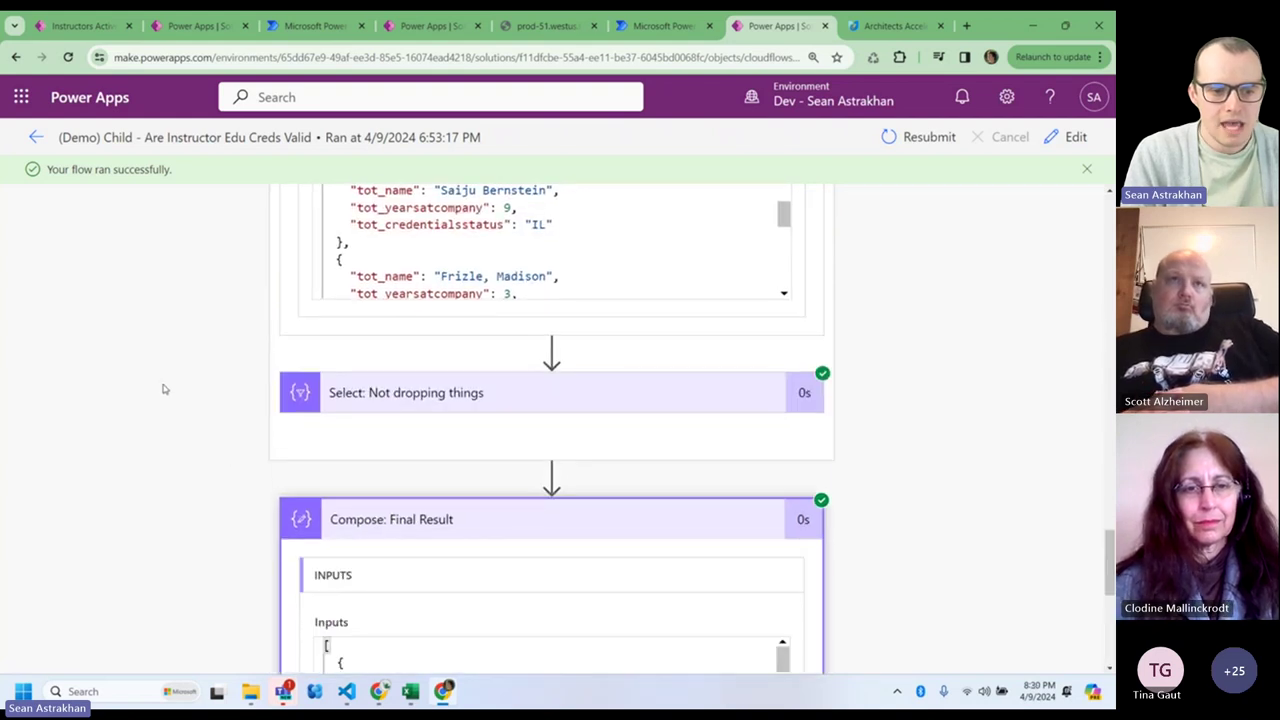
{"action": "scroll", "coordinate": [313, 395], "scroll_direction": "down", "scroll_amount": 4}
{"action": "scroll", "coordinate": [226, 386], "scroll_direction": "up", "scroll_amount": 10}
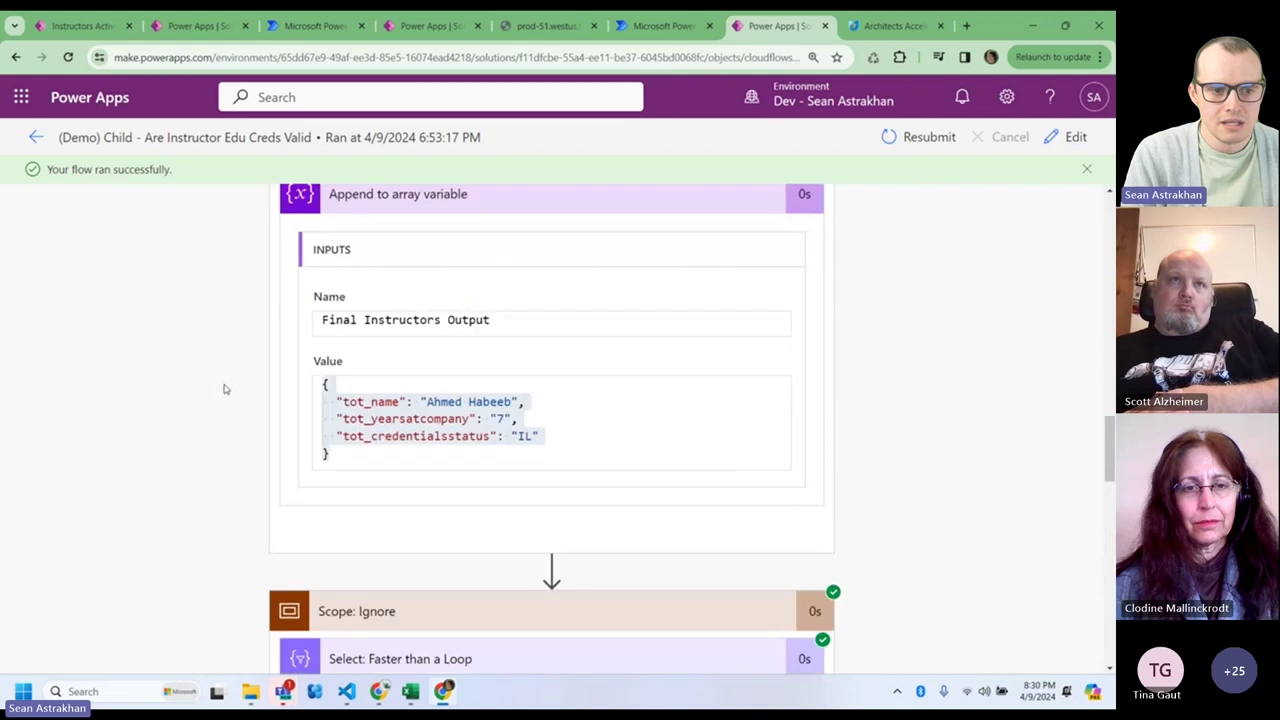
{"action": "scroll", "coordinate": [1068, 420], "scroll_direction": "up", "scroll_amount": 4}
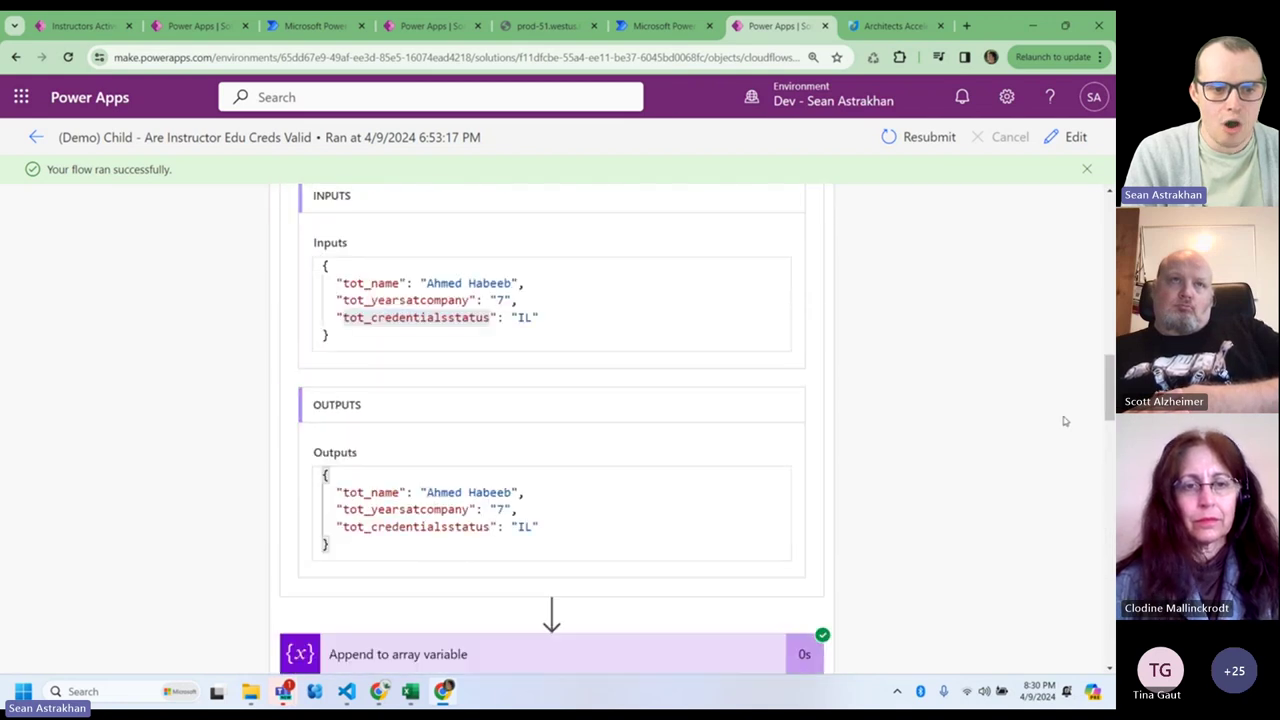
{"action": "left_click", "coordinate": [683, 30]}
{"action": "left_click_drag", "start_coordinate": [603, 292], "coordinate": [749, 354]}
- Collapse the Apply to each Instructor loop to its 2-action summary
{"action": "left_click_drag", "start_coordinate": [491, 550], "coordinate": [525, 407]}
{"action": "scroll", "coordinate": [525, 407], "scroll_direction": "up", "scroll_amount": 4}
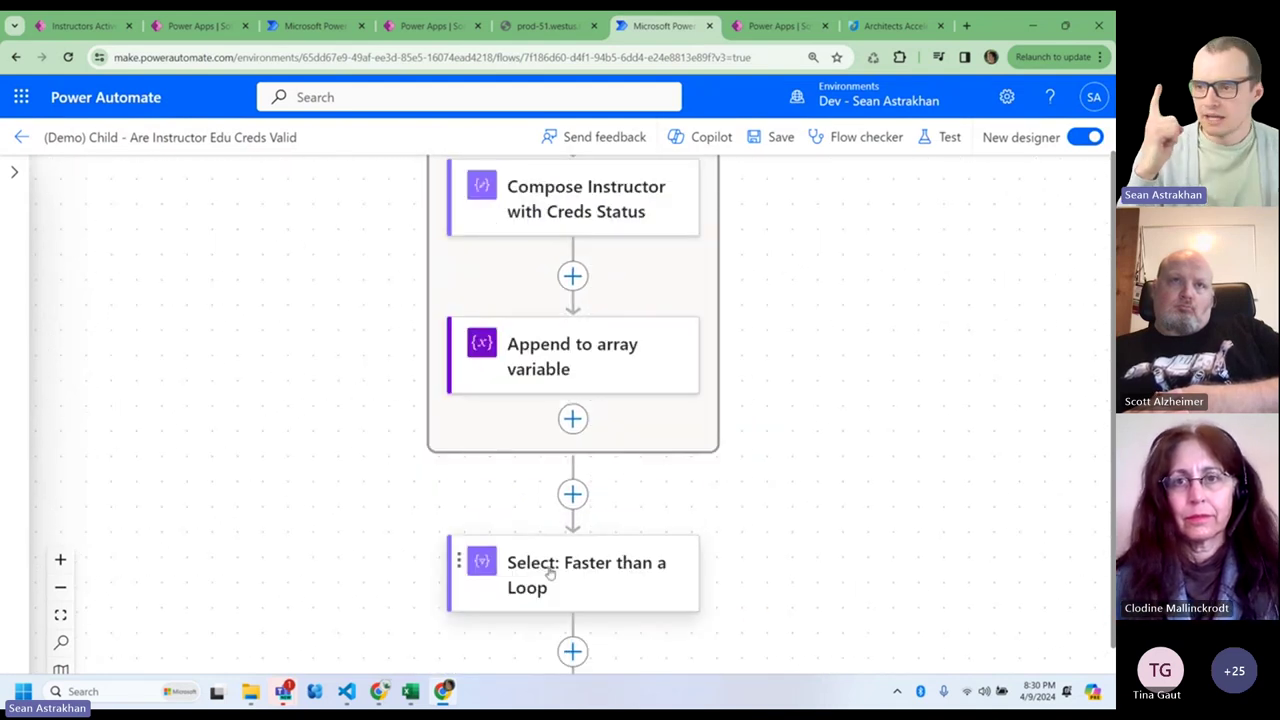
{"action": "left_click_drag", "start_coordinate": [885, 491], "coordinate": [657, 524]}
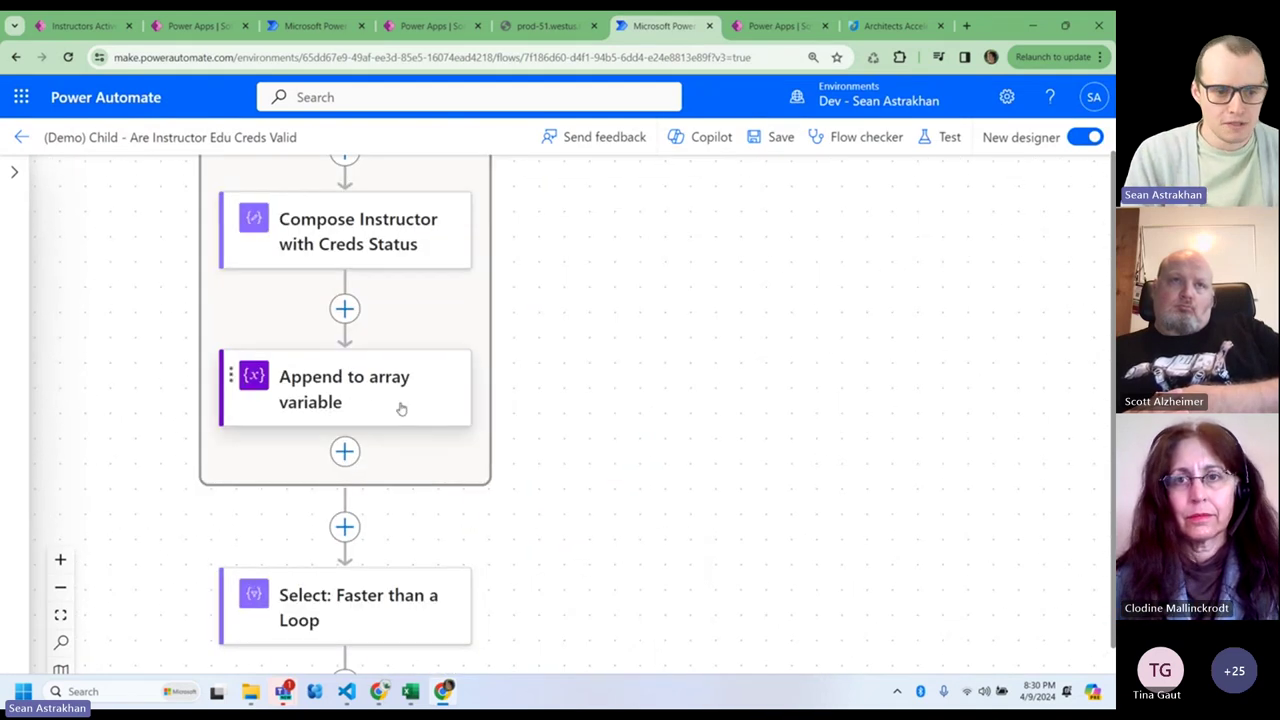
{"action": "scroll", "coordinate": [401, 408], "scroll_direction": "up", "scroll_amount": 3}
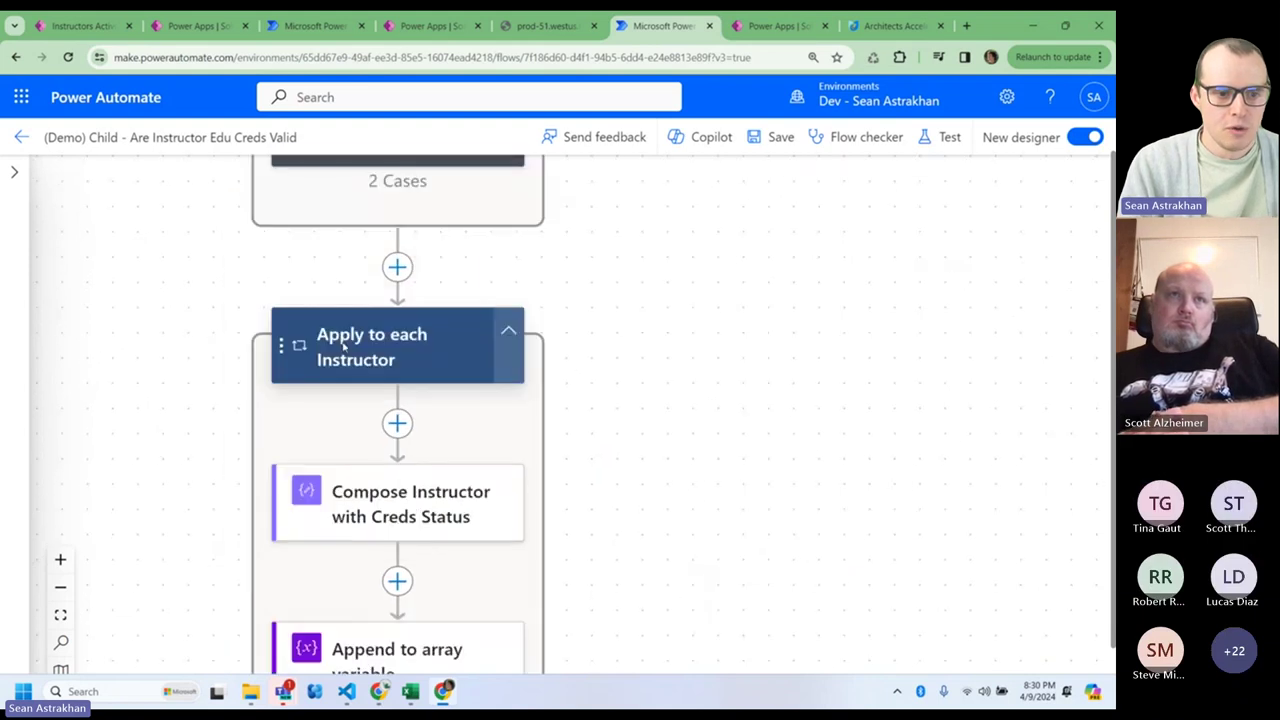
{"action": "left_click", "coordinate": [343, 346]}
{"action": "left_click", "coordinate": [557, 172]}
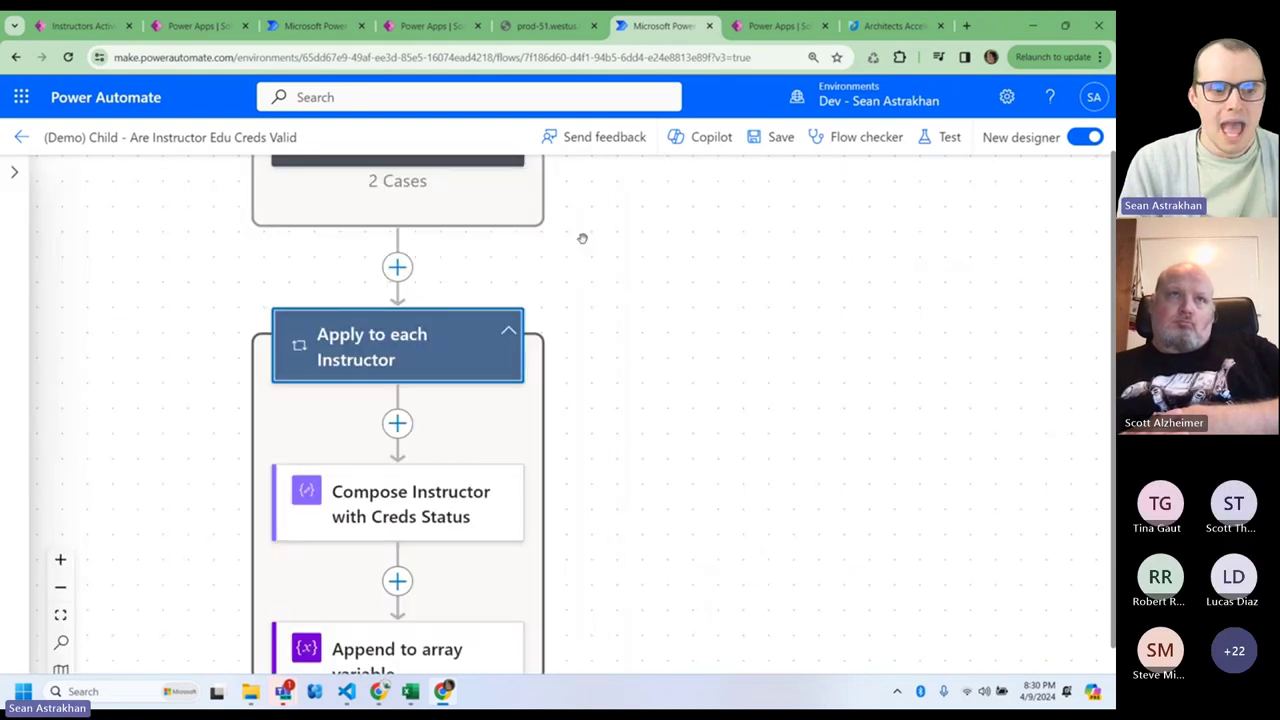
{"action": "left_click", "coordinate": [560, 381]}
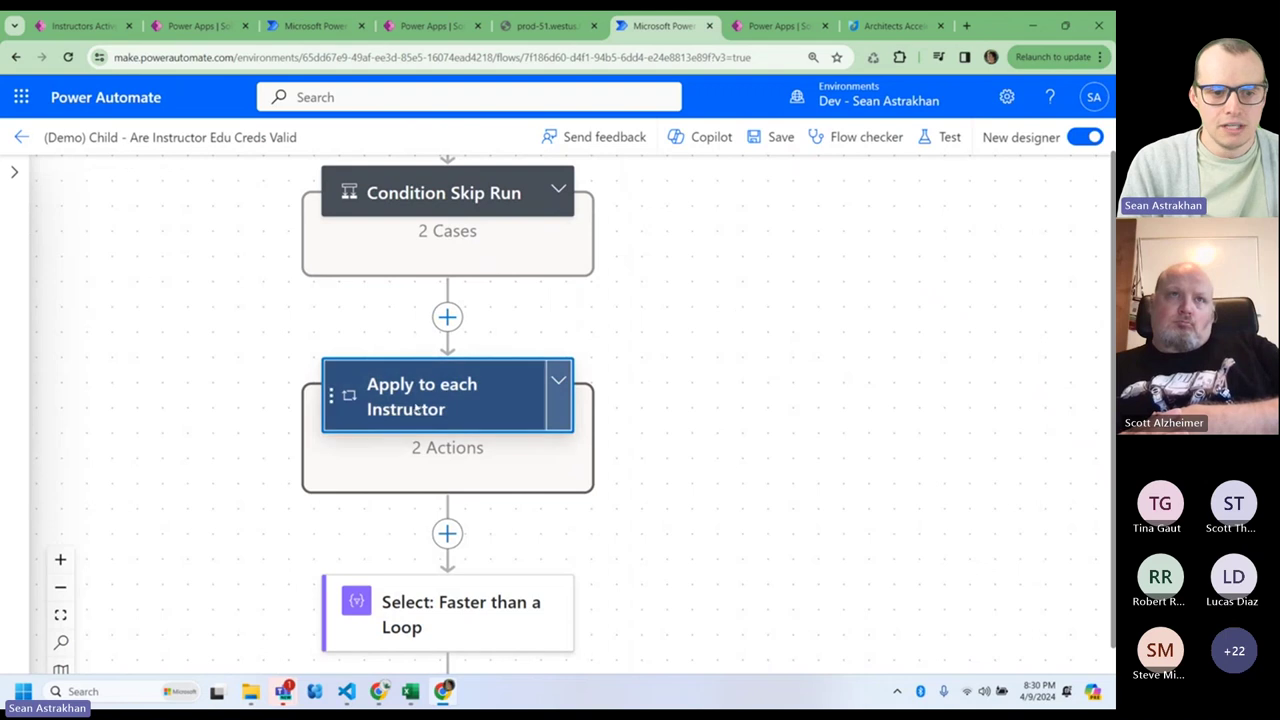
- Scroll through the child flow, then go back to the 6:53:17 PM run in Power Apps
{"action": "scroll", "coordinate": [709, 467], "scroll_direction": "up", "scroll_amount": 2}
{"action": "scroll", "coordinate": [709, 467], "scroll_direction": "up", "scroll_amount": 5}
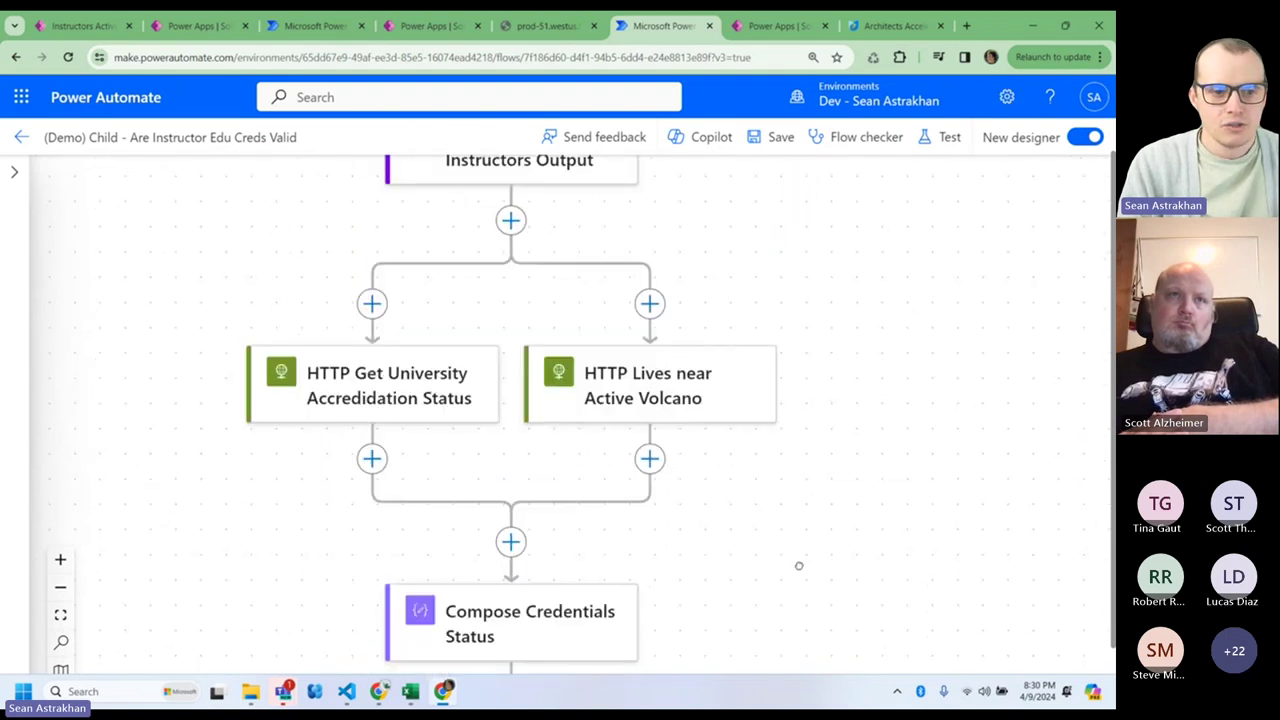
{"action": "scroll", "coordinate": [897, 314], "scroll_direction": "down", "scroll_amount": 4}
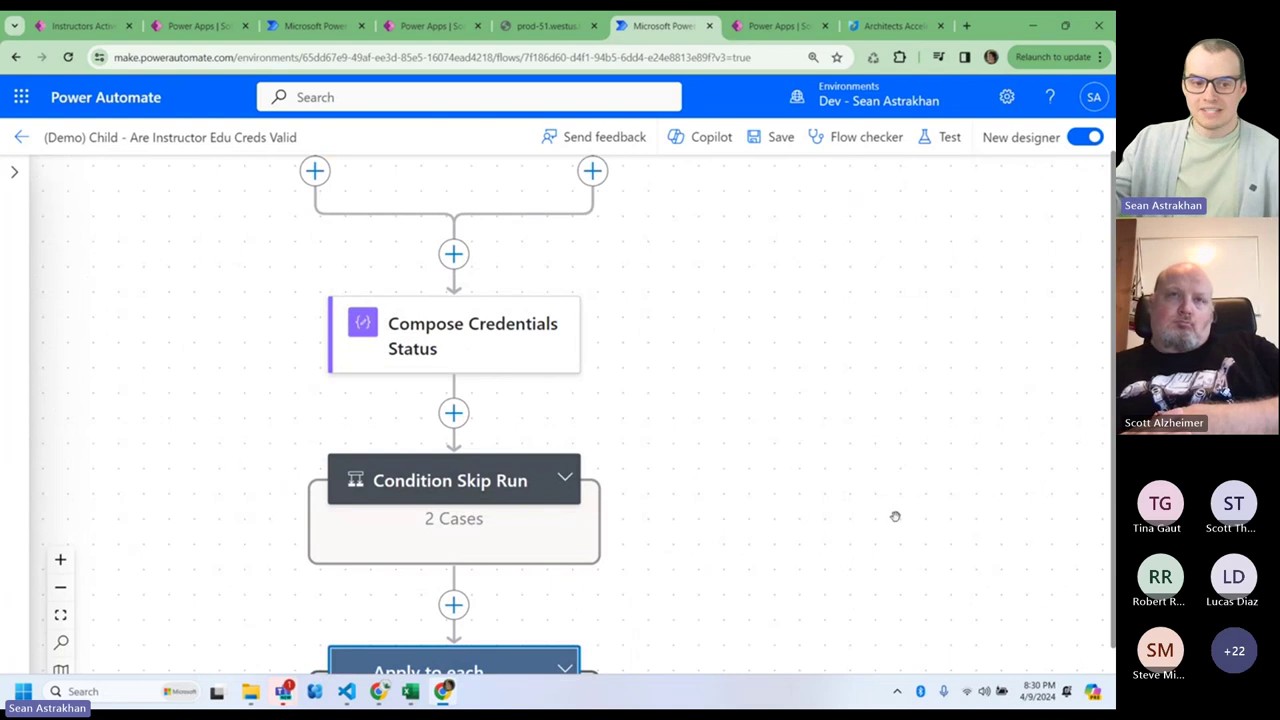
{"action": "scroll", "coordinate": [895, 516], "scroll_direction": "down", "scroll_amount": 5}
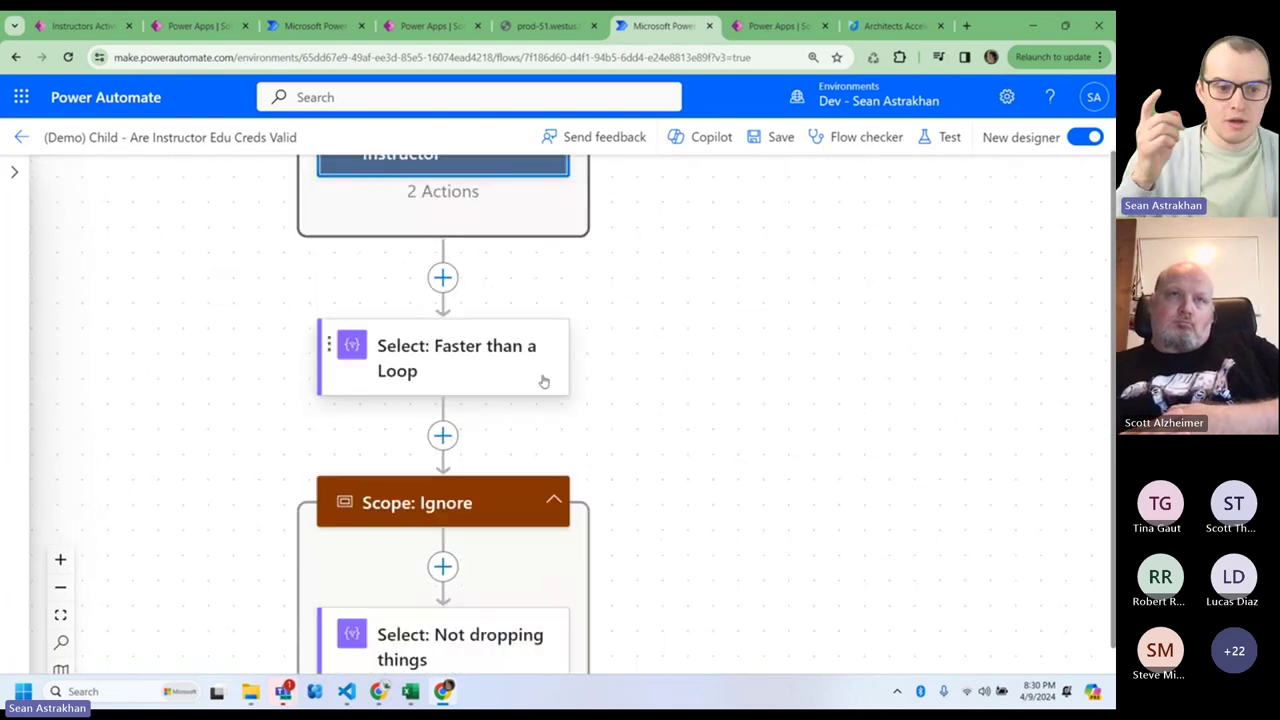
{"action": "left_click", "coordinate": [760, 28]}
{"action": "scroll", "coordinate": [930, 442], "scroll_direction": "up", "scroll_amount": 15}
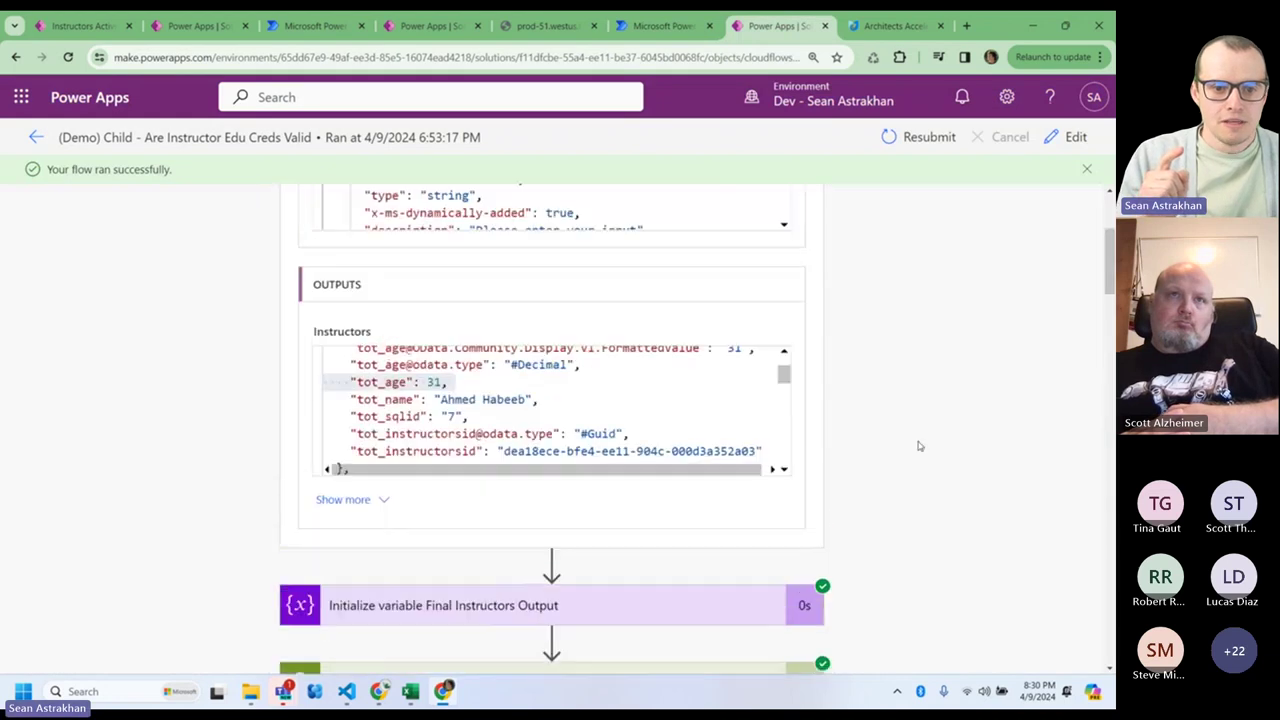
{"action": "scroll", "coordinate": [915, 442], "scroll_direction": "down", "scroll_amount": 10}
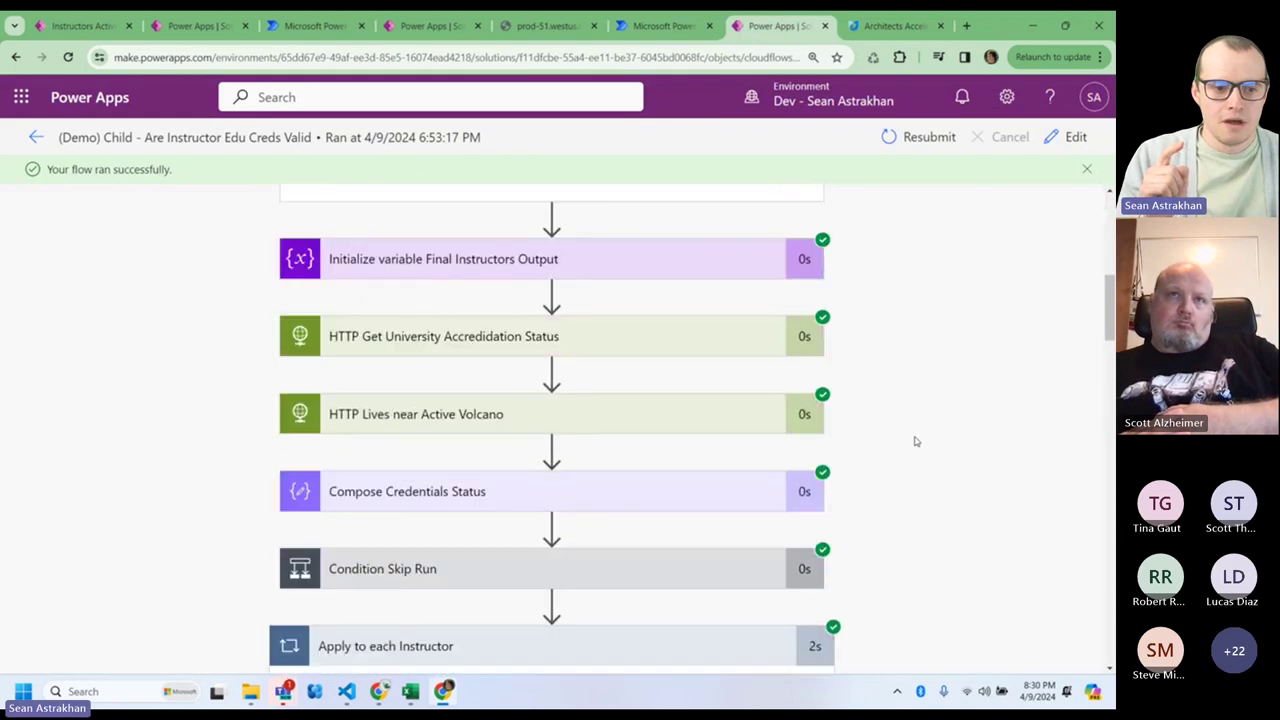
{"action": "scroll", "coordinate": [909, 441], "scroll_direction": "down", "scroll_amount": 1}
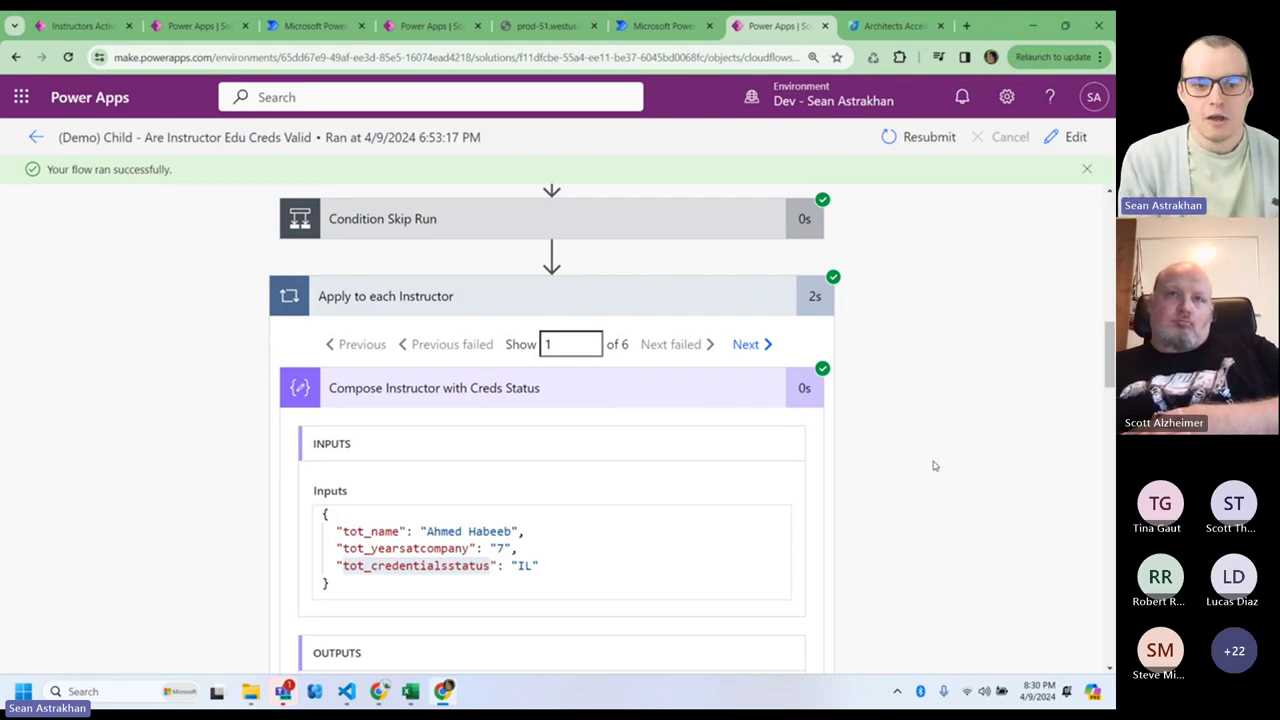
{"action": "scroll", "coordinate": [935, 466], "scroll_direction": "down", "scroll_amount": 10}
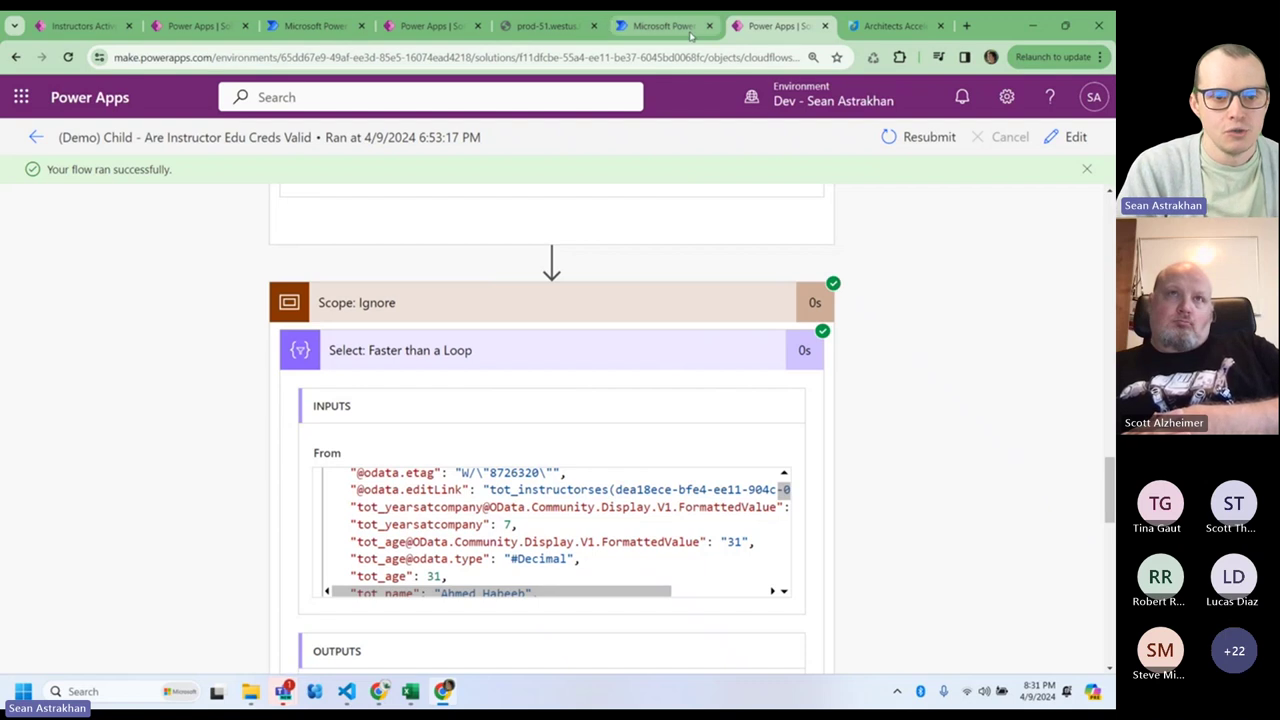
{"action": "mouse_move", "coordinate": [690, 36]}
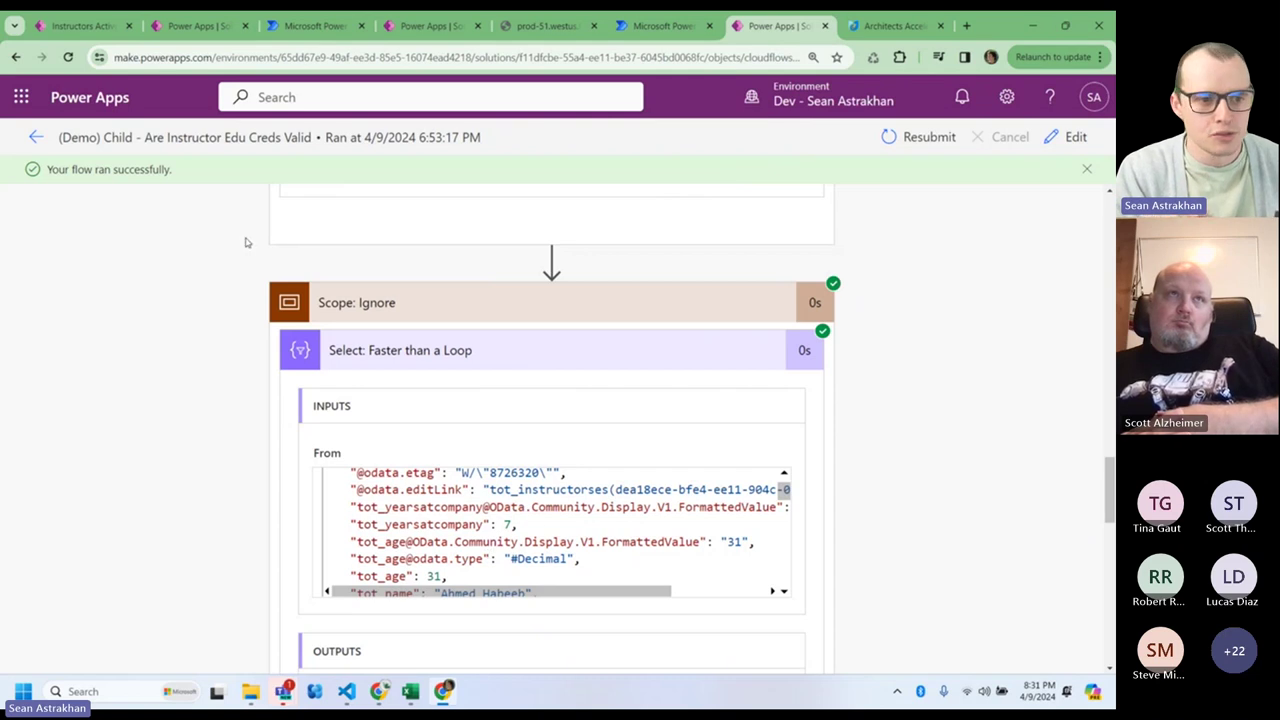
- Switch to the parent flow's designer with the browser window maximized
{"action": "left_click", "coordinate": [410, 27]}
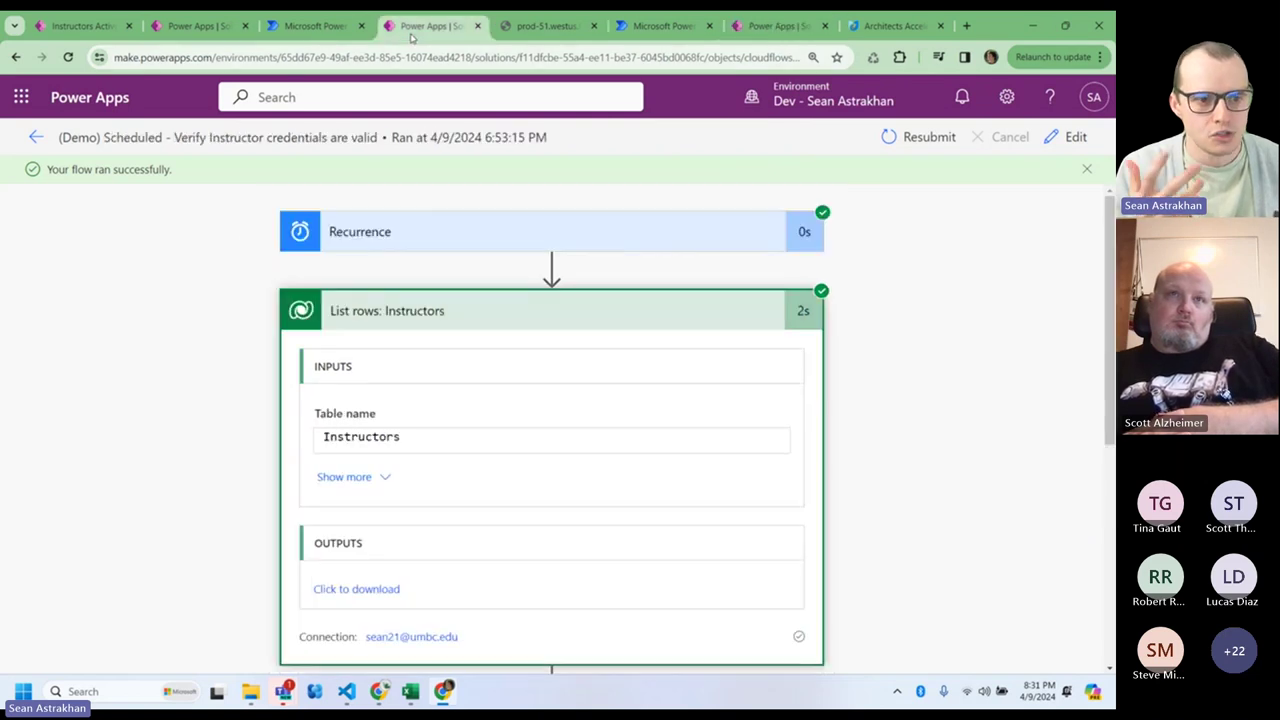
{"action": "left_click_drag", "start_coordinate": [986, 34], "coordinate": [918, 120]}
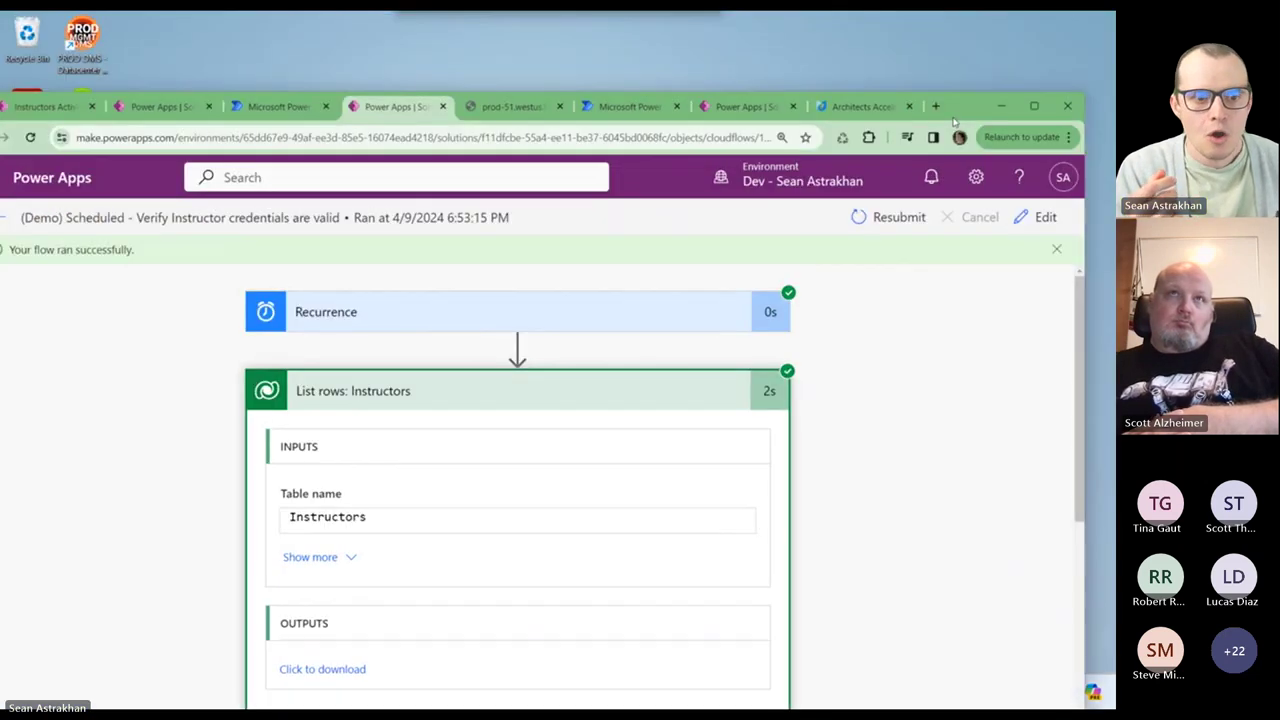
{"action": "key", "text": "ctrl+Page_Up"}
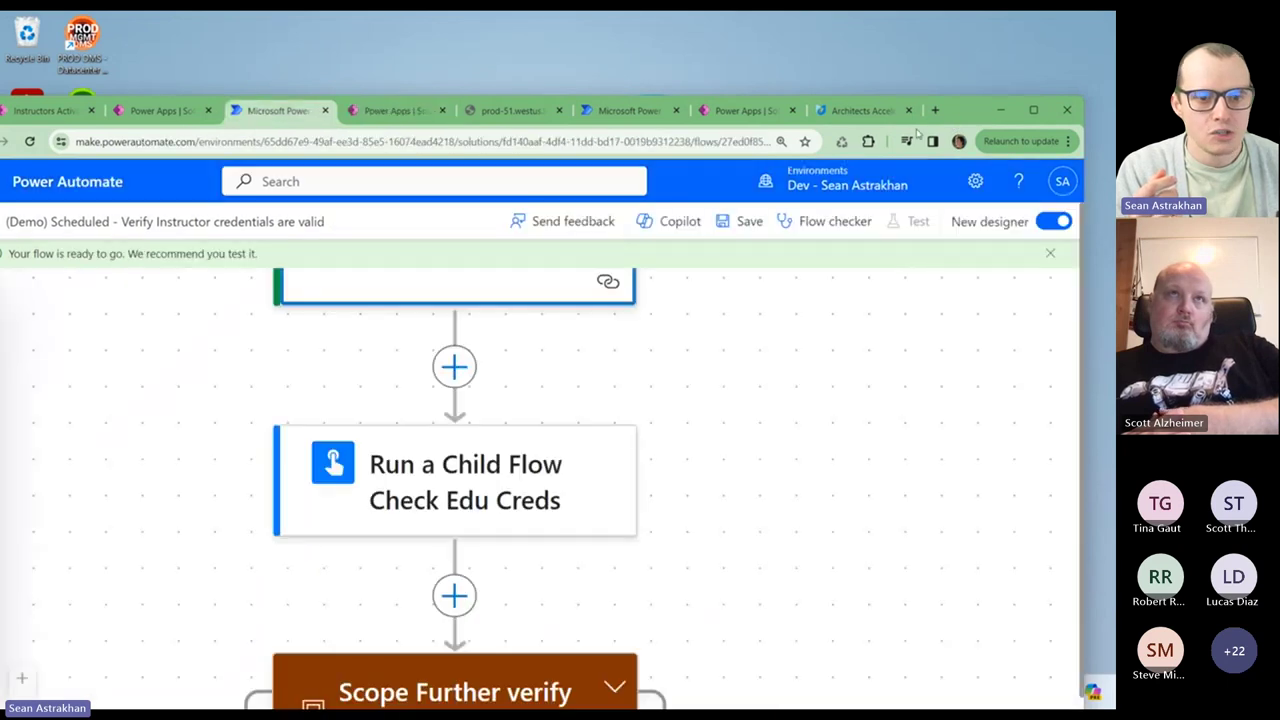
{"action": "left_click", "coordinate": [1033, 110]}
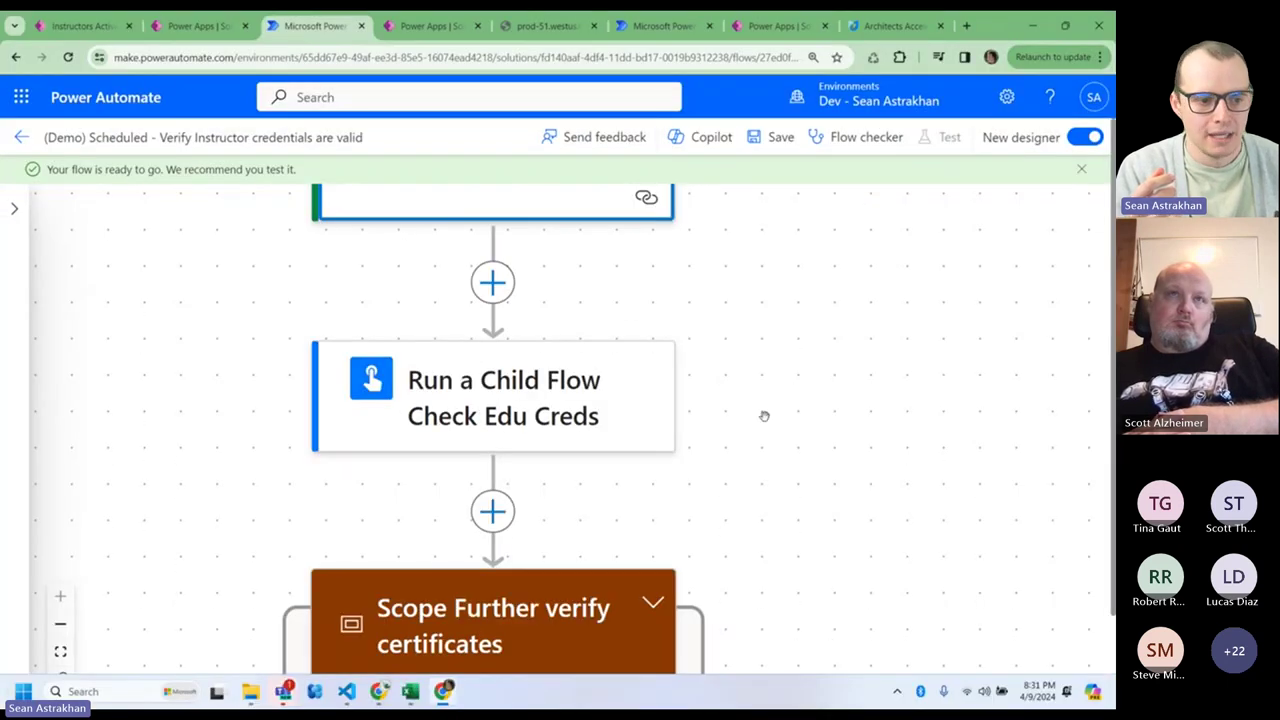
- Zoom out to the end of the parent flow and open Compose Email Body's parameters
{"action": "left_click", "coordinate": [60, 623]}
{"action": "left_click", "coordinate": [60, 623]}
{"action": "left_click", "coordinate": [60, 623]}
{"action": "left_click_drag", "start_coordinate": [268, 521], "coordinate": [106, 487]}
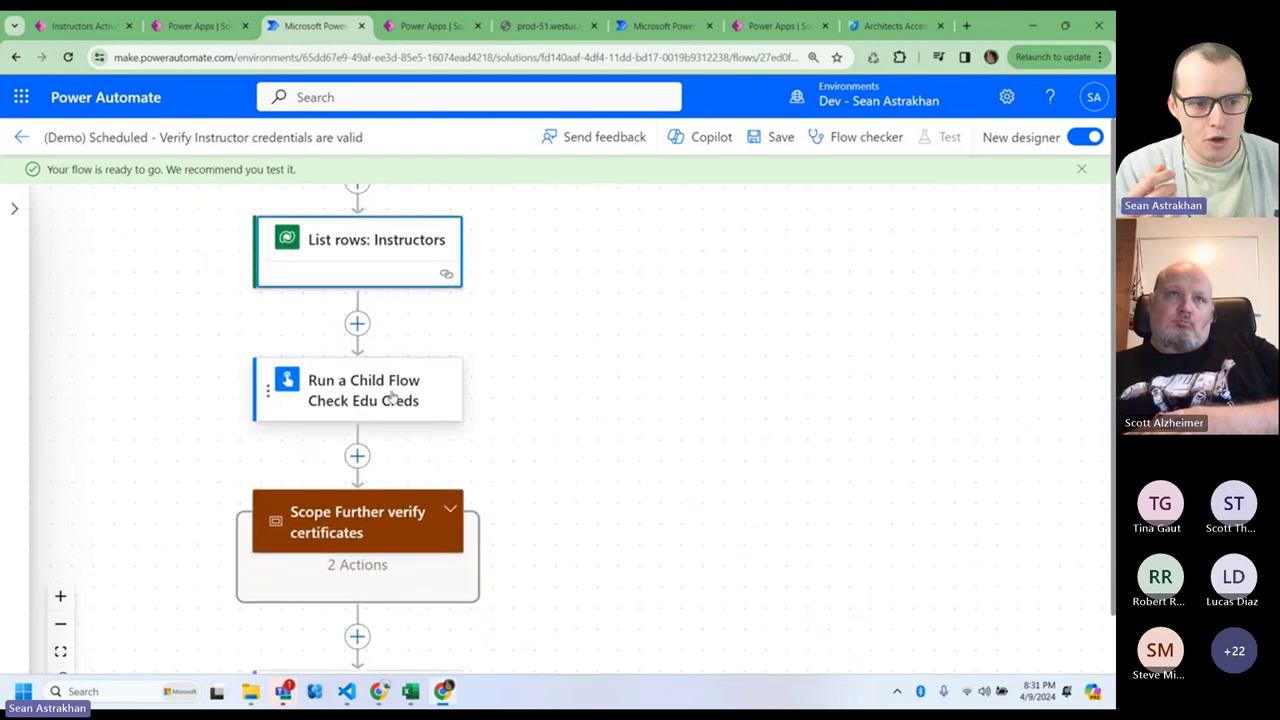
{"action": "scroll", "coordinate": [355, 366], "scroll_direction": "up", "scroll_amount": 3}
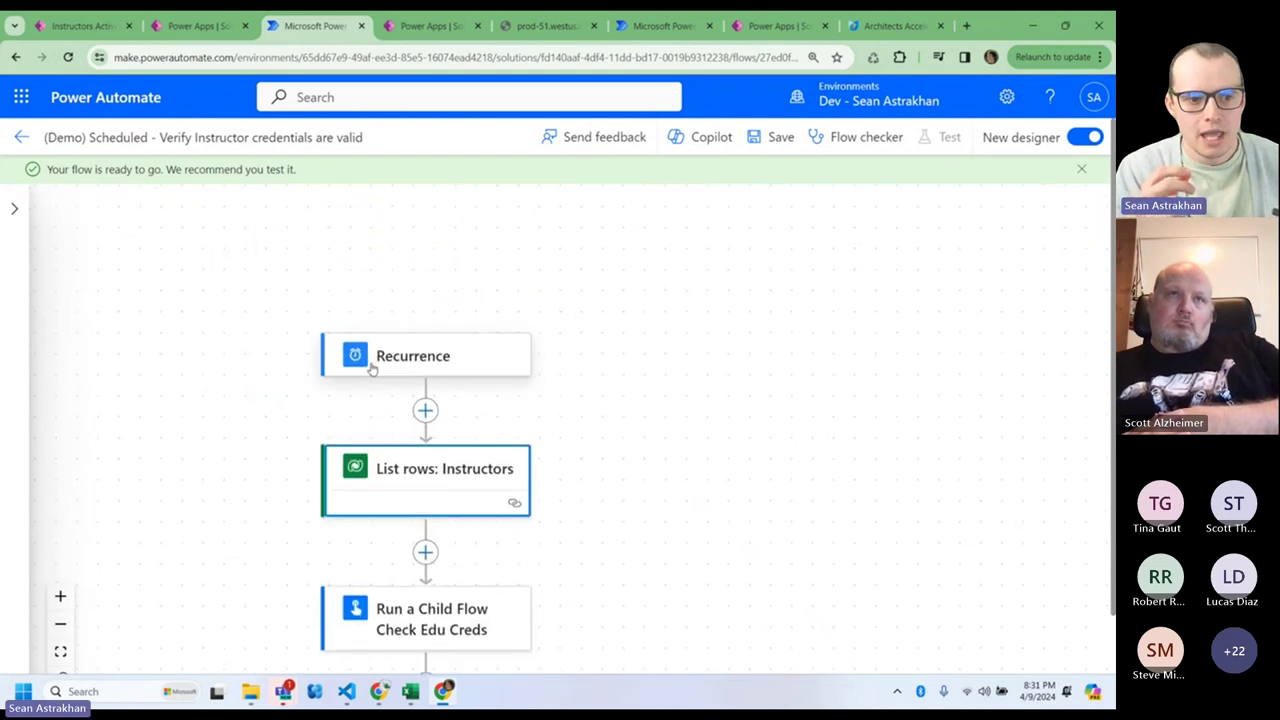
{"action": "scroll", "coordinate": [651, 314], "scroll_direction": "down", "scroll_amount": 3}
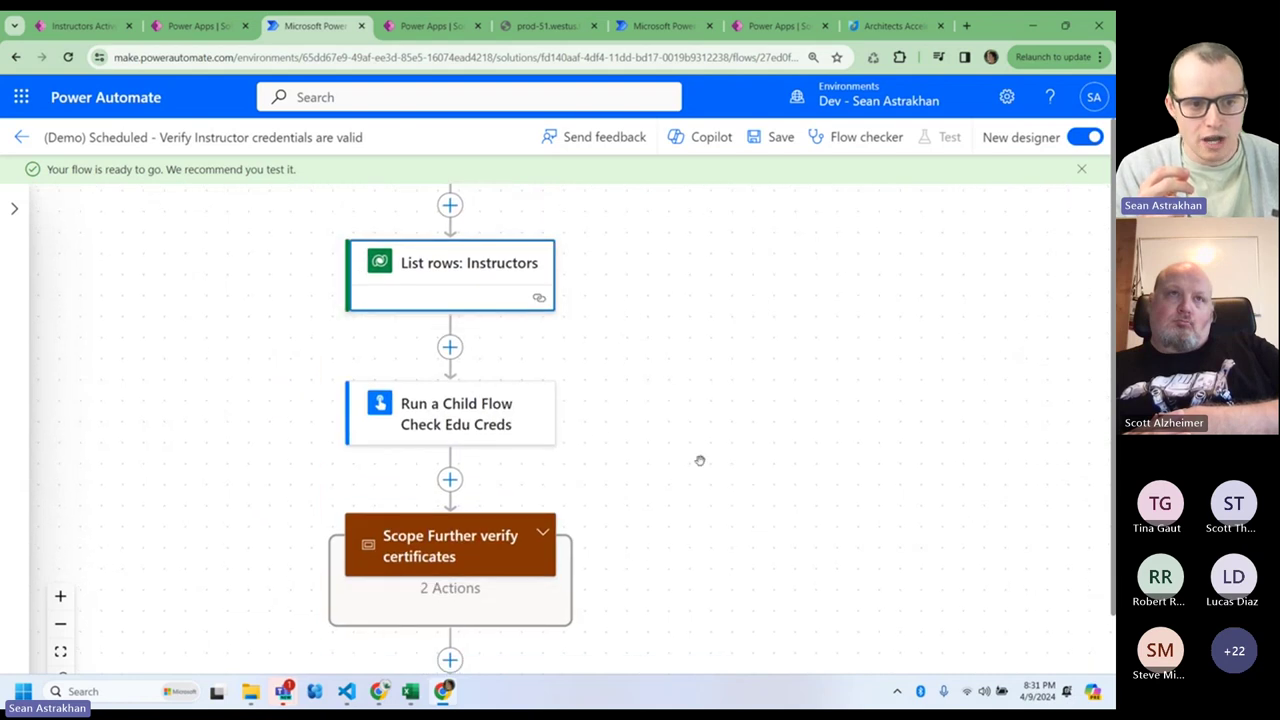
{"action": "scroll", "coordinate": [700, 460], "scroll_direction": "down", "scroll_amount": 2}
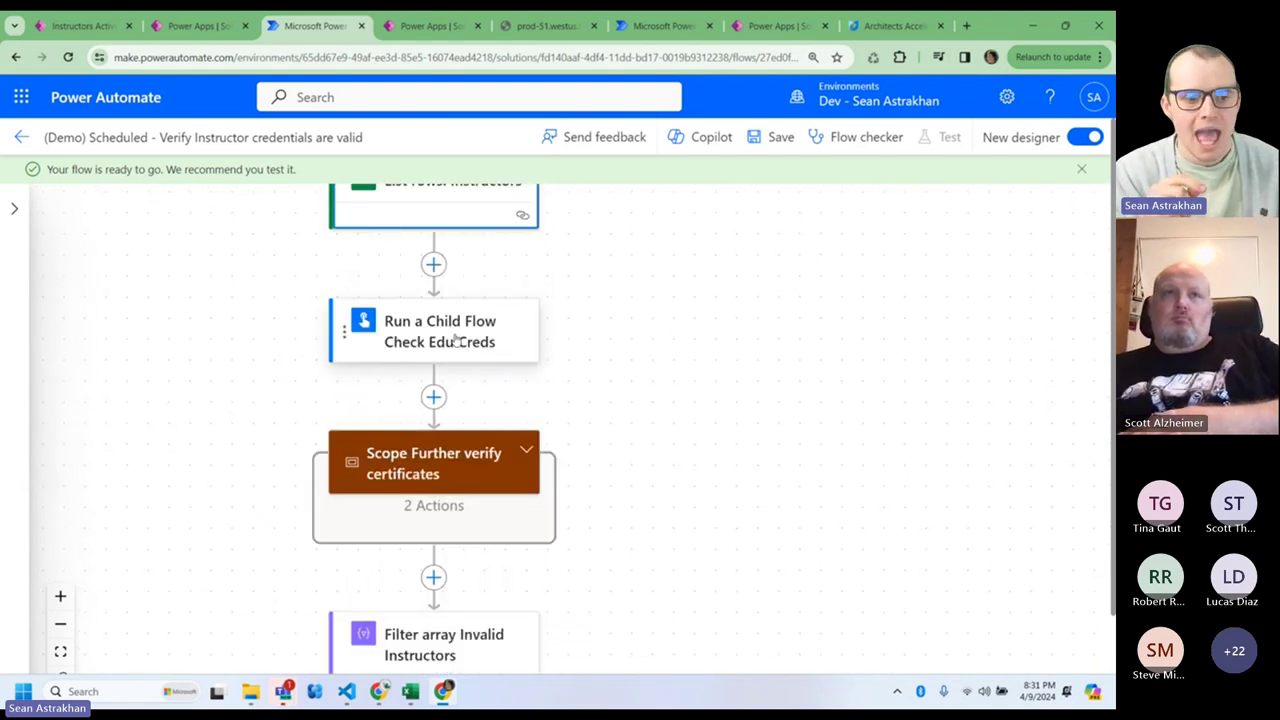
{"action": "scroll", "coordinate": [700, 403], "scroll_direction": "down", "scroll_amount": 4}
{"action": "scroll", "coordinate": [732, 455], "scroll_direction": "down", "scroll_amount": 2}
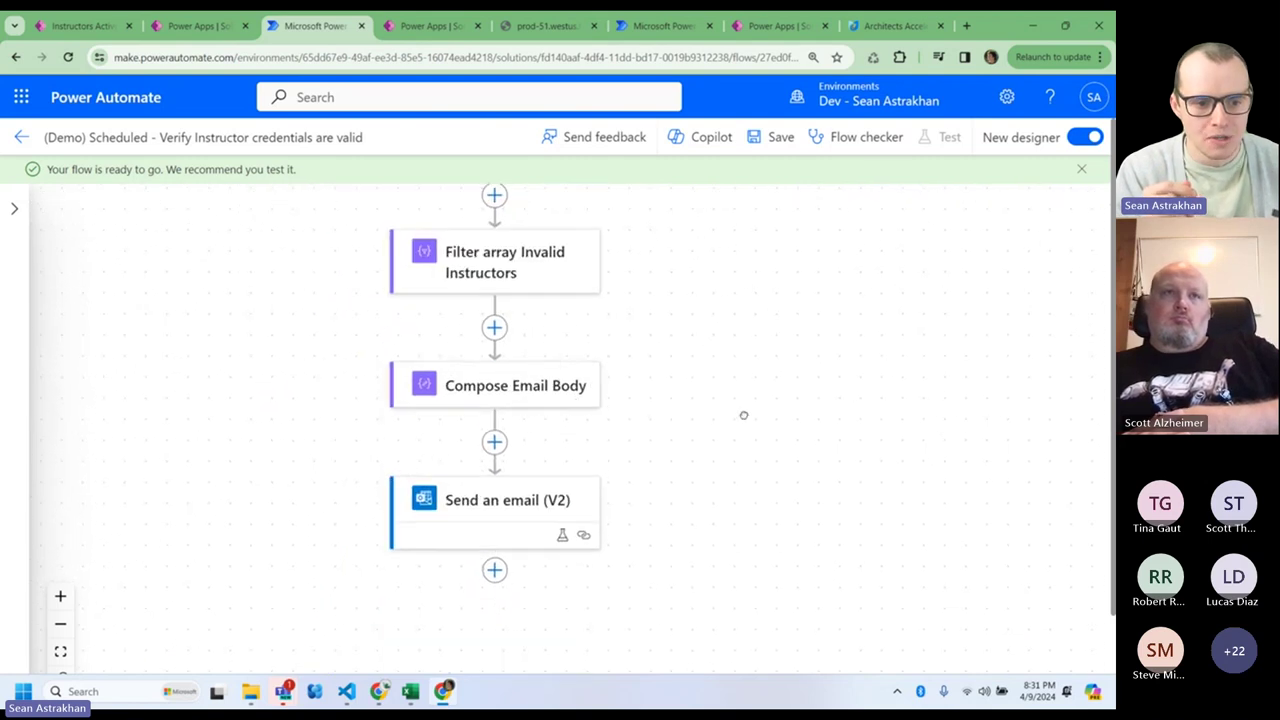
{"action": "left_click", "coordinate": [530, 390]}
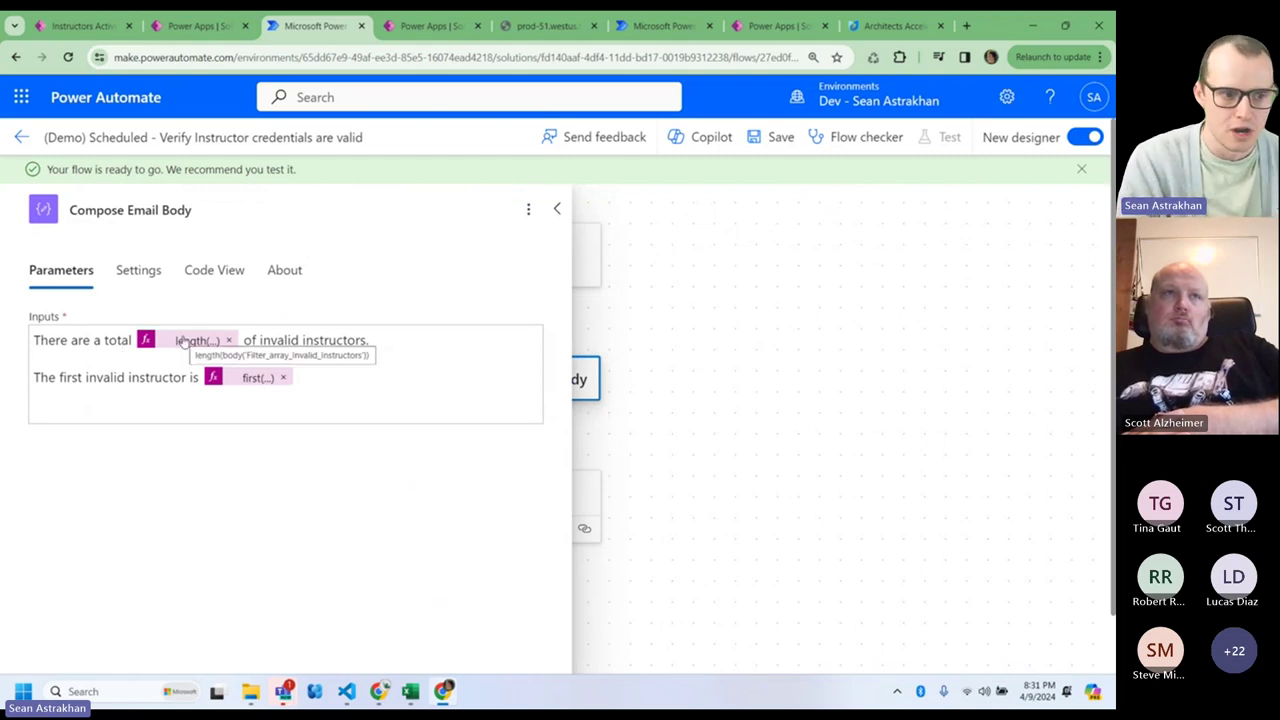
- Inspect the first() tot_name expression and compare it with the run output's invalid-instructor lines
{"action": "left_click", "coordinate": [258, 379]}
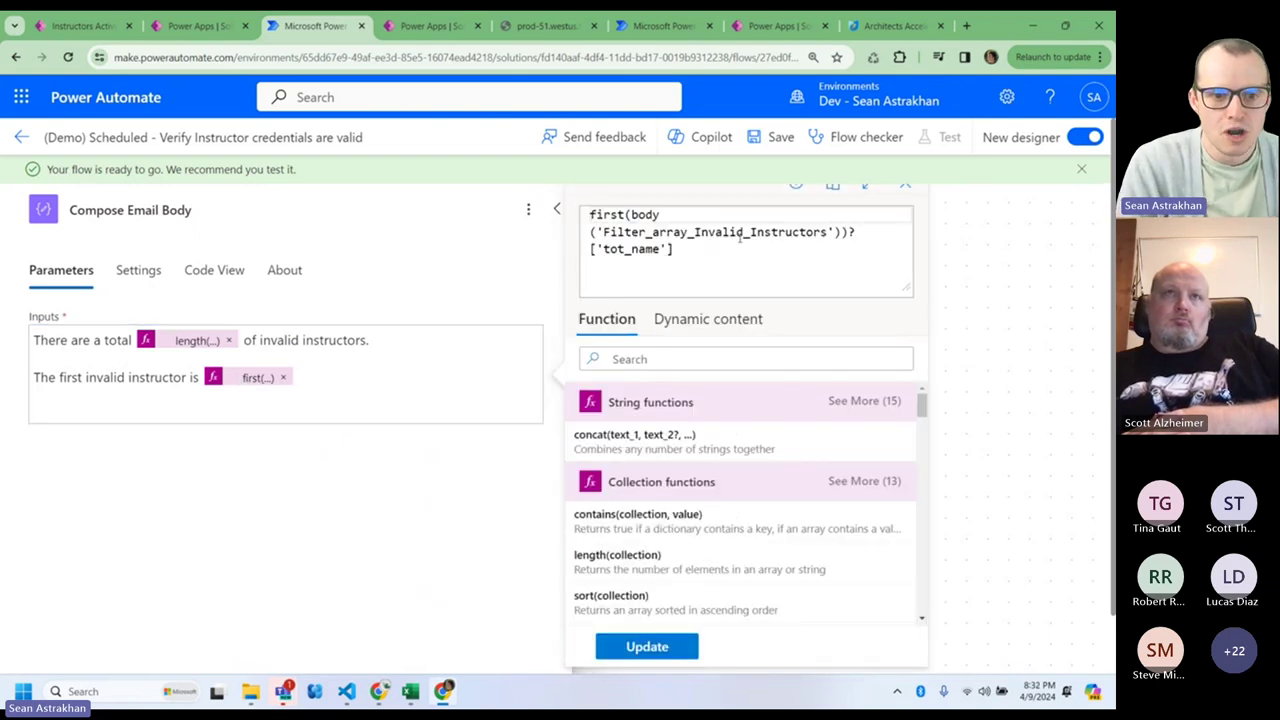
{"action": "double_click", "coordinate": [630, 249]}
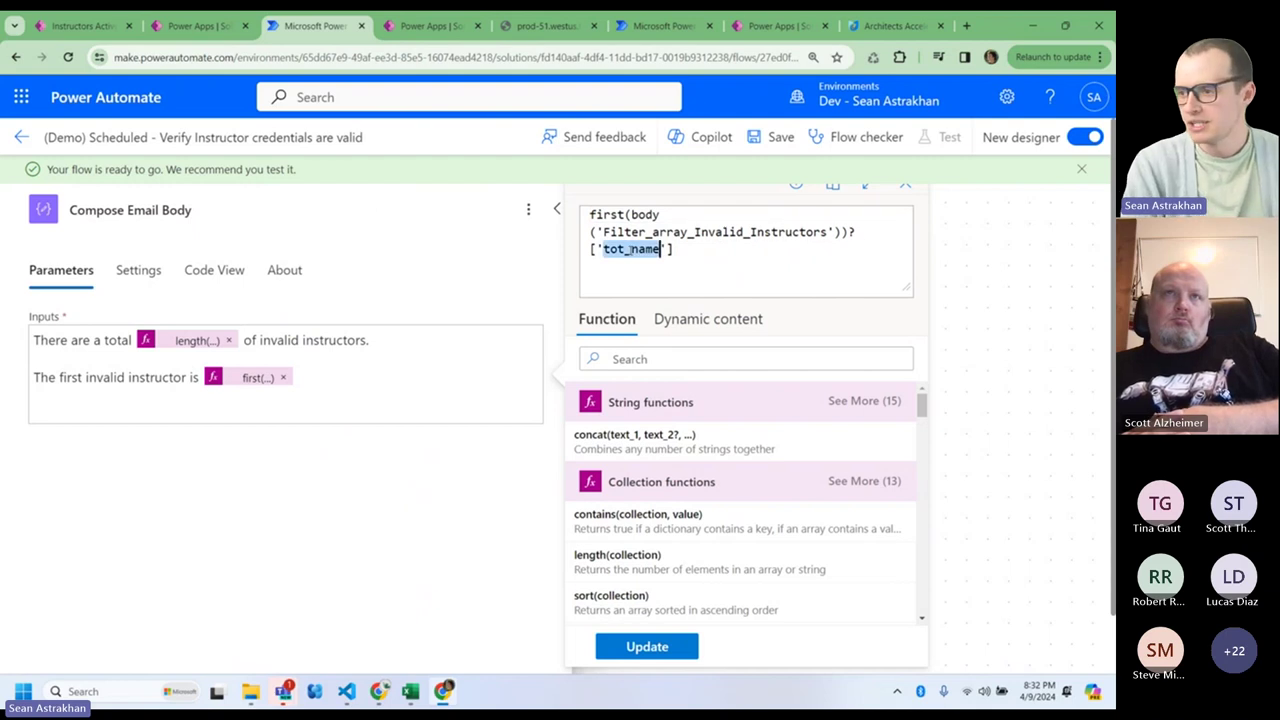
{"action": "left_click", "coordinate": [382, 32]}
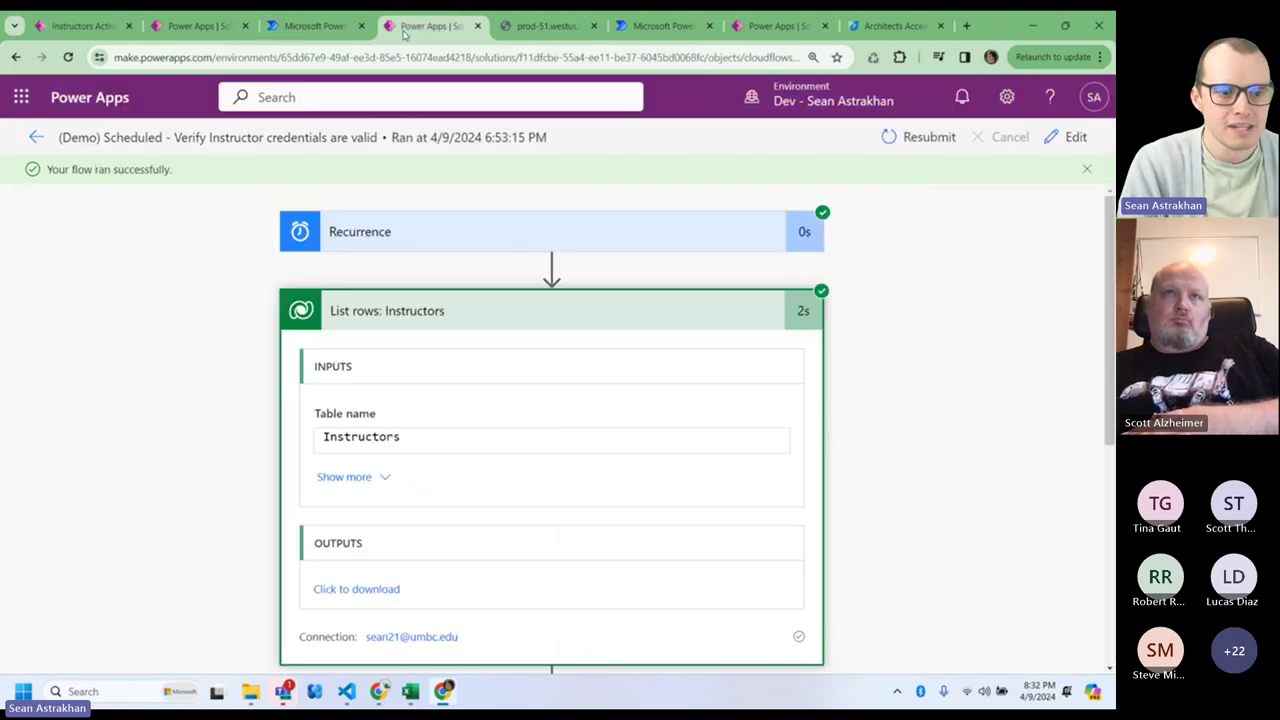
{"action": "scroll", "coordinate": [214, 392], "scroll_direction": "down", "scroll_amount": 5}
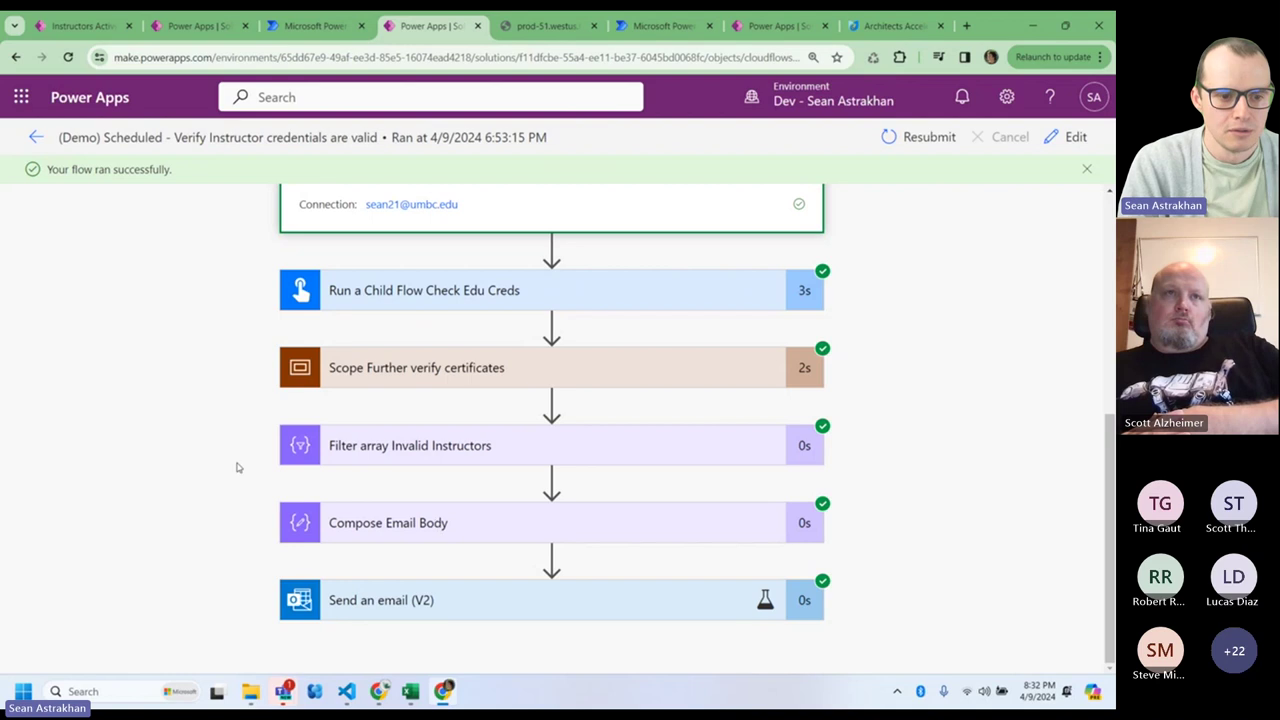
{"action": "scroll", "coordinate": [155, 408], "scroll_direction": "down", "scroll_amount": 2}
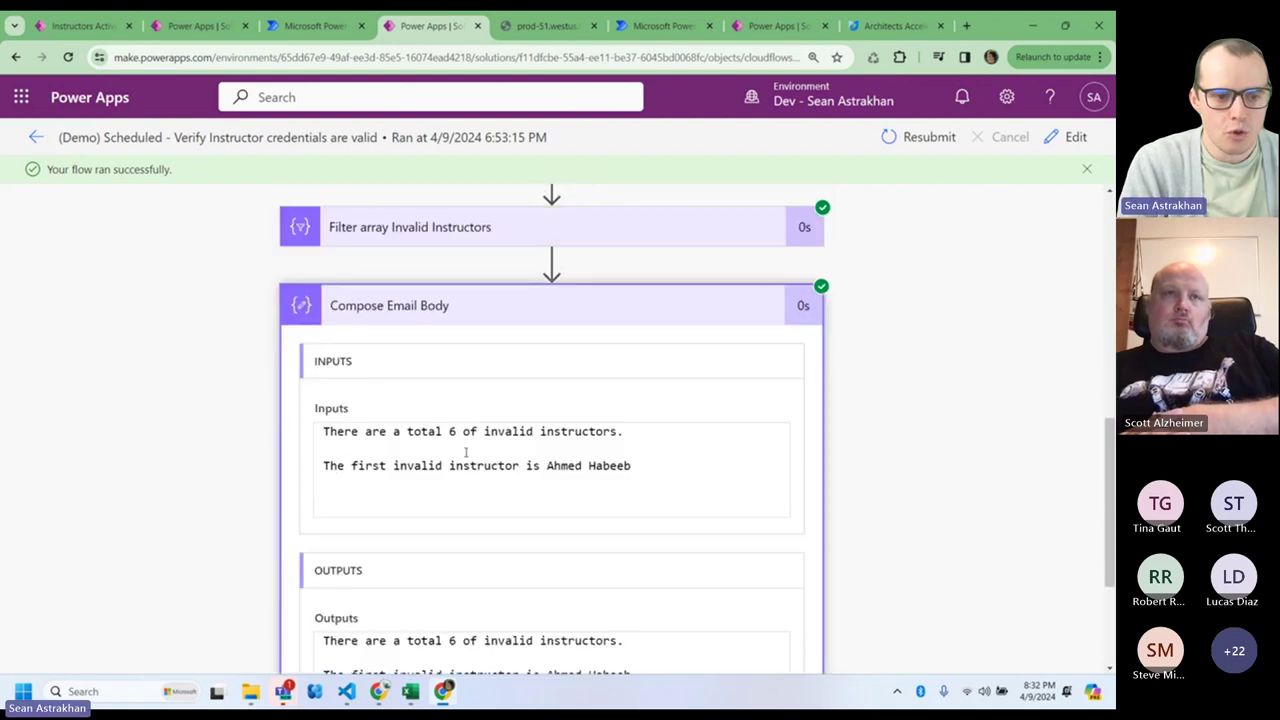
{"action": "left_click_drag", "start_coordinate": [439, 432], "coordinate": [647, 450]}
{"action": "left_click_drag", "start_coordinate": [414, 465], "coordinate": [633, 465]}
{"action": "left_click", "coordinate": [306, 27]}
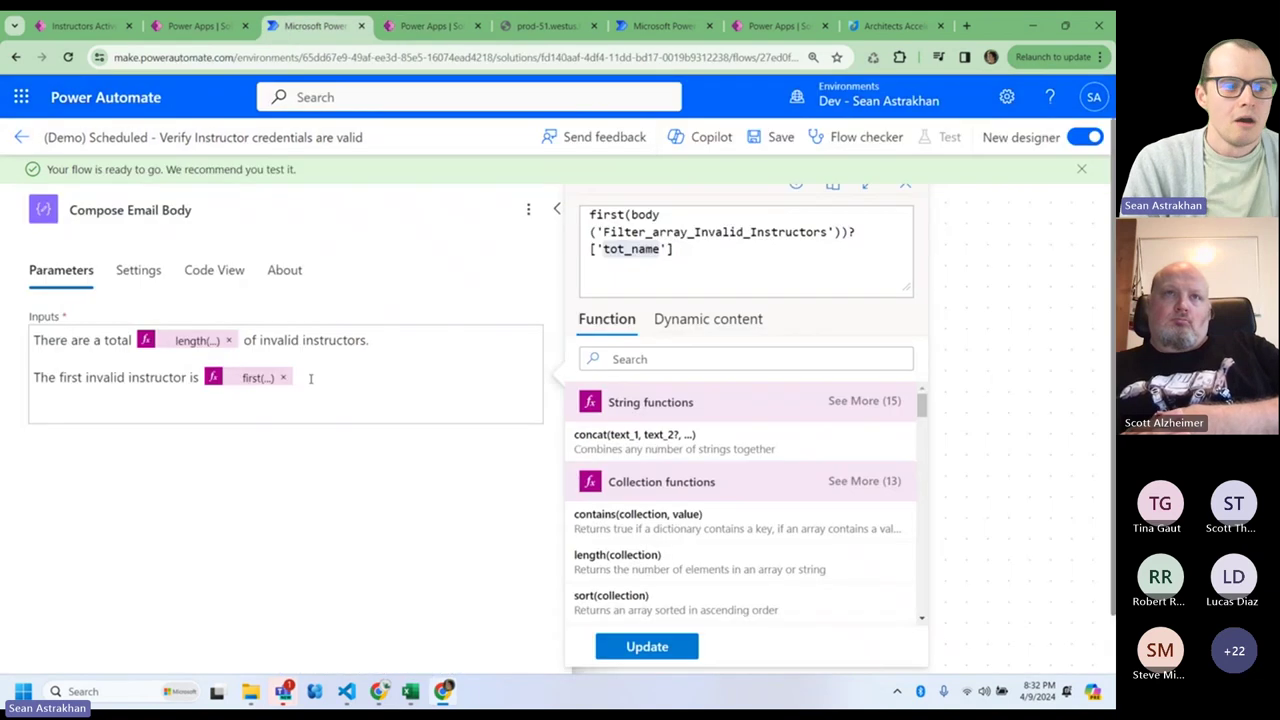
- Append 'and their years at the company is' after the first() token and save the flow
{"action": "left_click", "coordinate": [311, 378]}
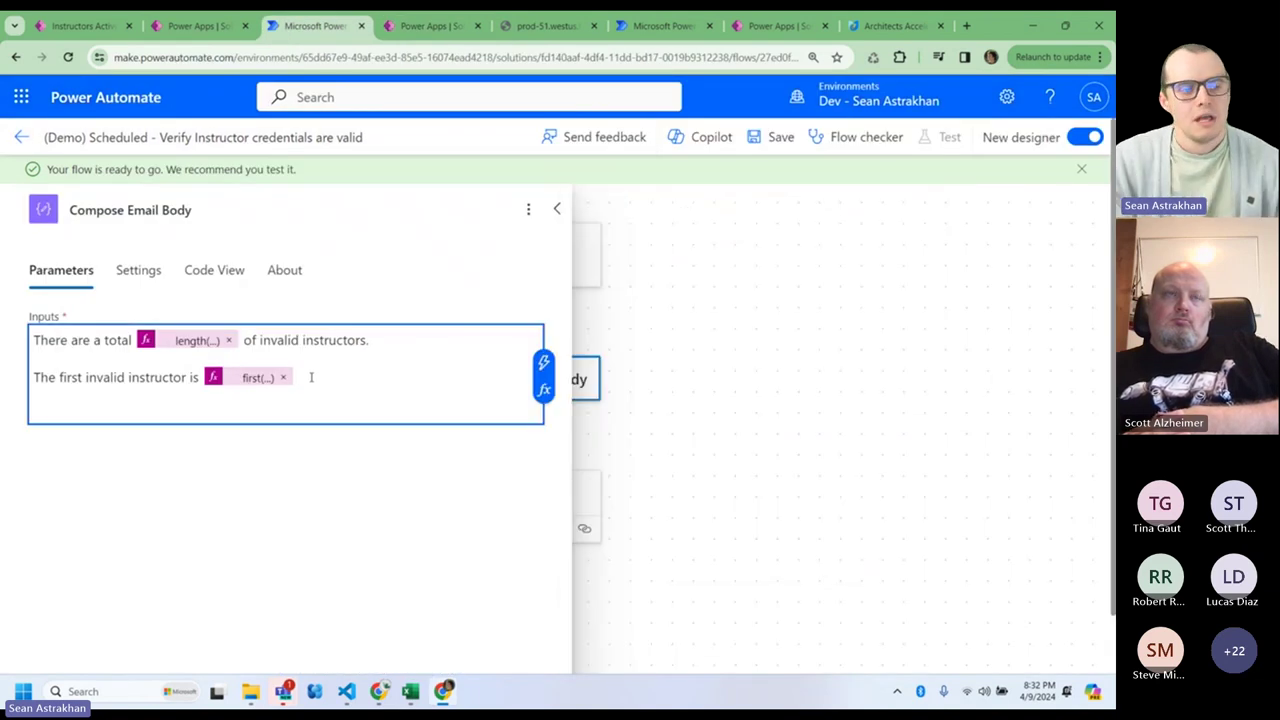
{"action": "type", "text": "a"}
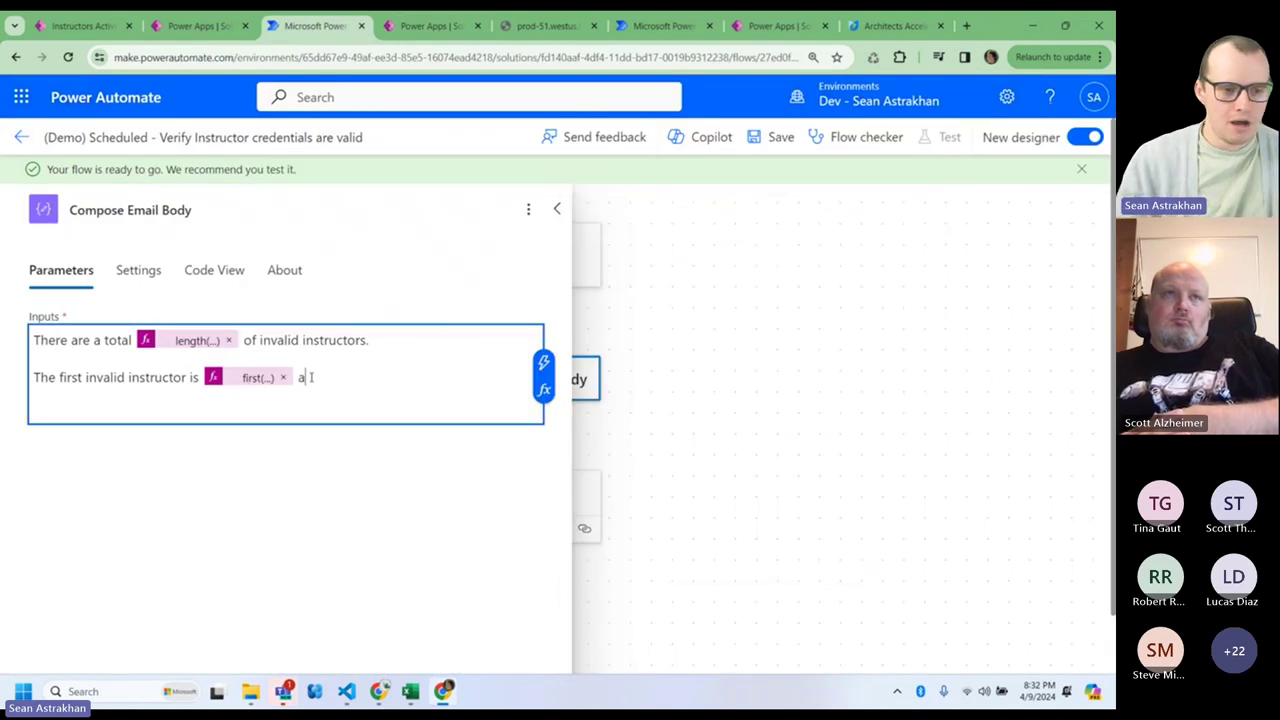
{"action": "type", "text": "nd "}
{"action": "type", "text": "then"}
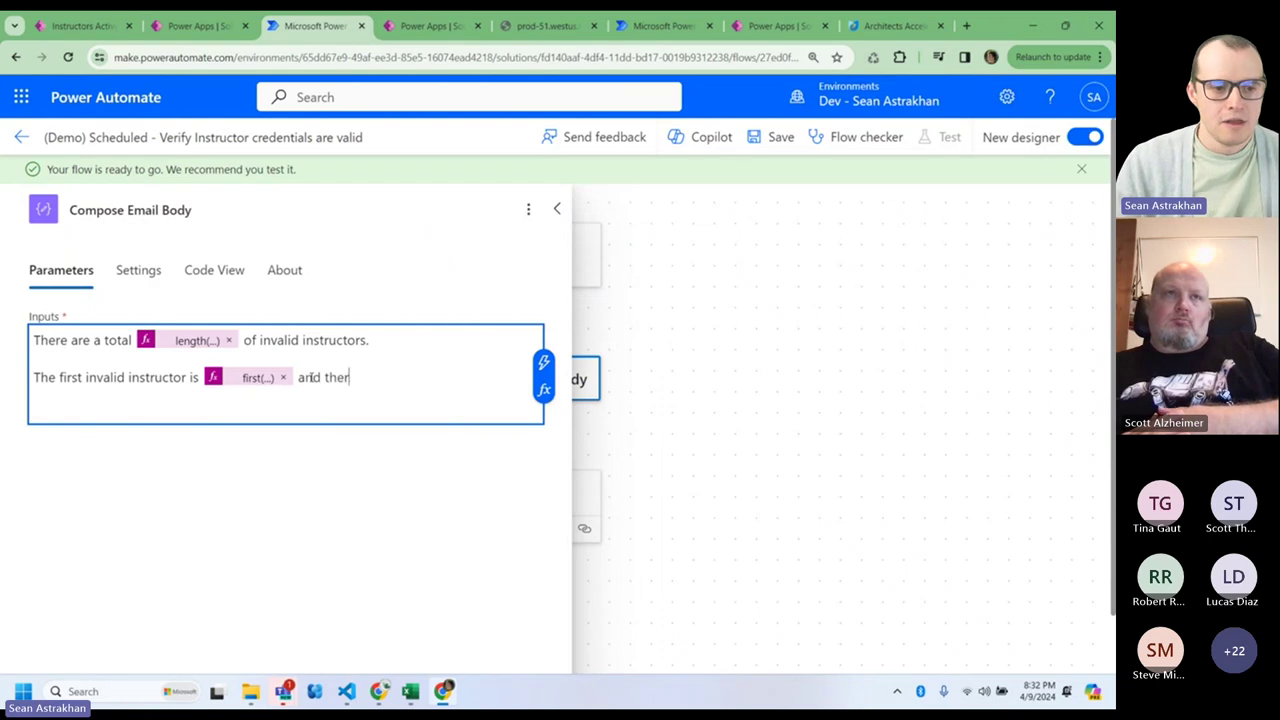
{"action": "key", "text": "BackSpace"}
{"action": "type", "text": "ir "}
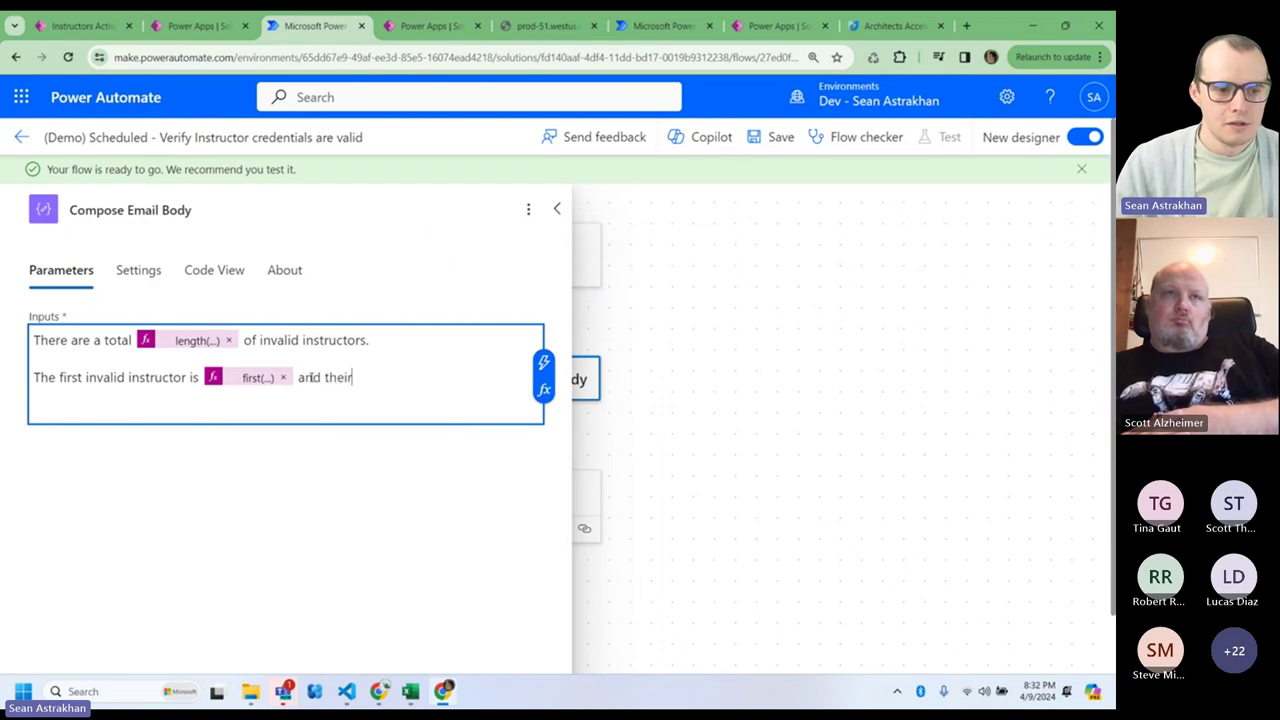
{"action": "type", "text": "years a"}
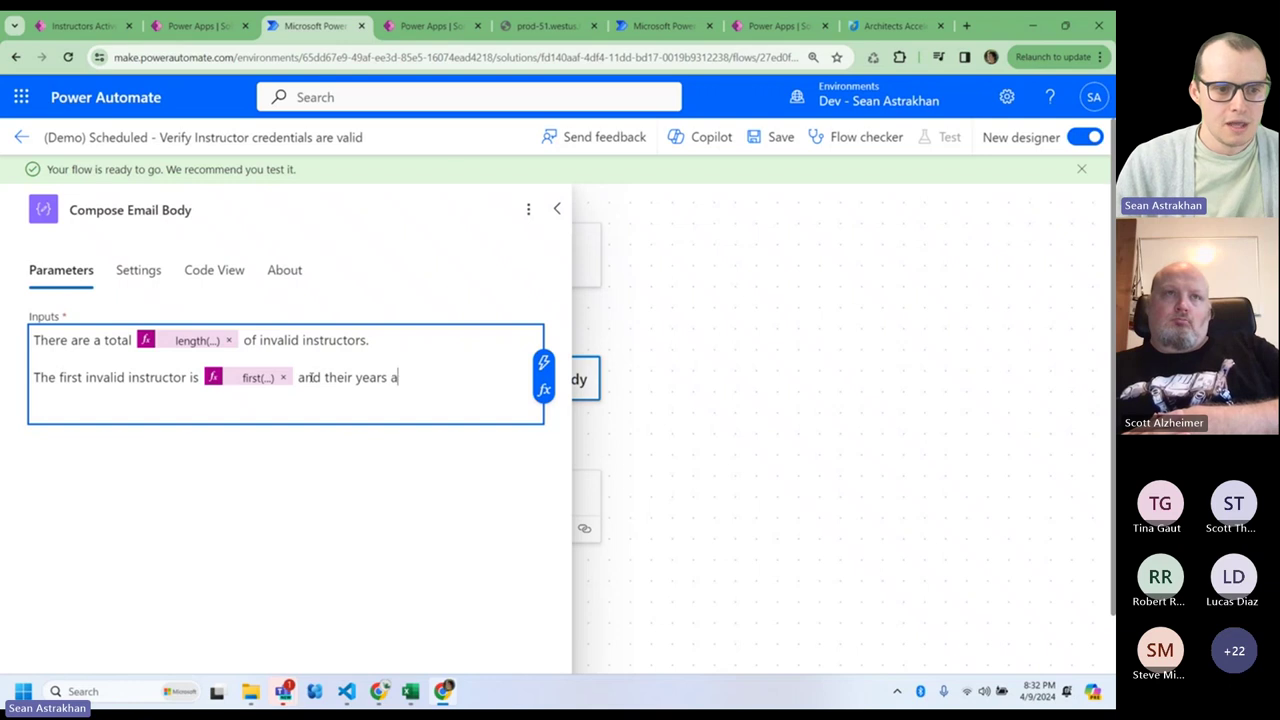
{"action": "type", "text": "t the company is"}
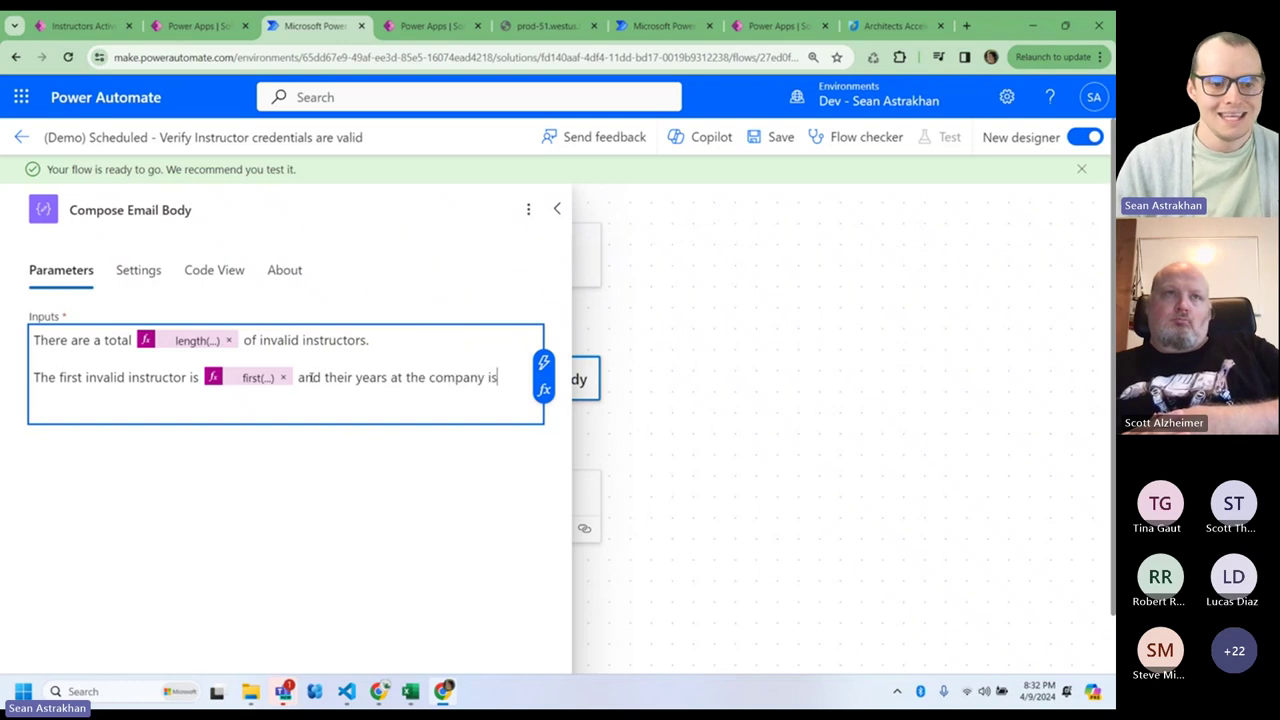
{"action": "left_click", "coordinate": [770, 138]}
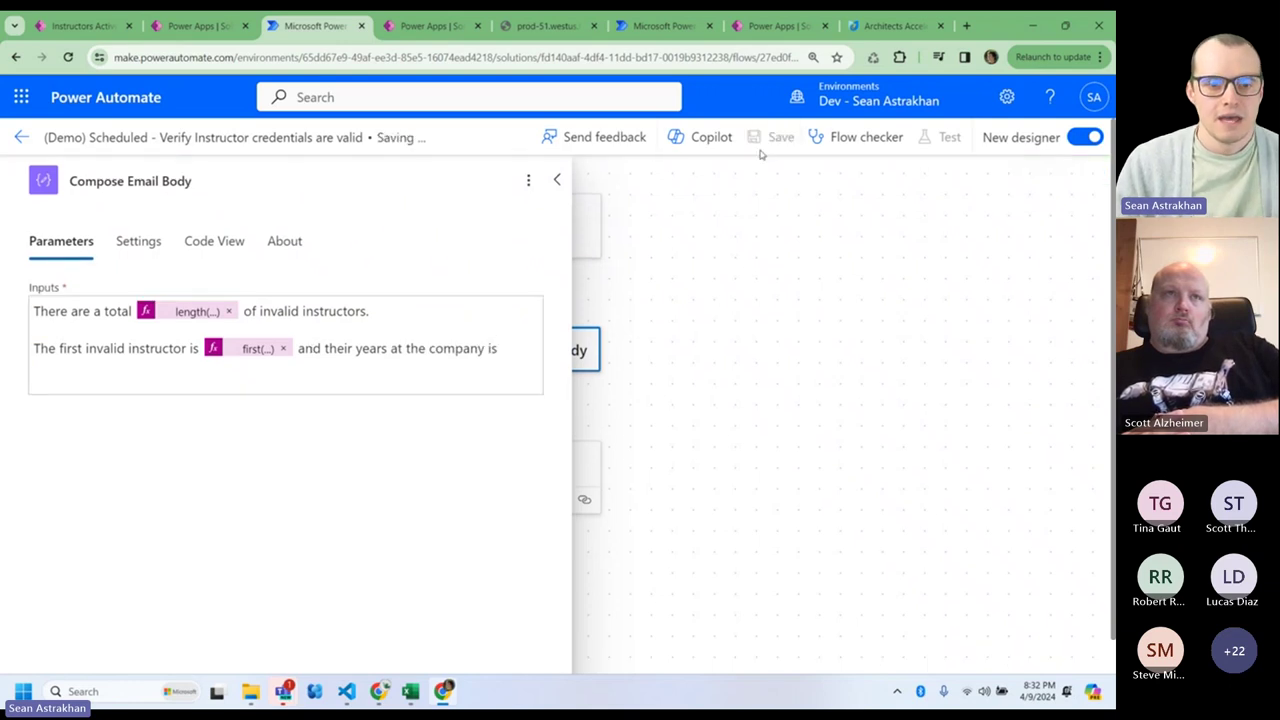
{"action": "left_click", "coordinate": [428, 25]}
- Expand the child flow step's run inputs and outputs in the run details
{"action": "scroll", "coordinate": [201, 540], "scroll_direction": "up", "scroll_amount": 5}
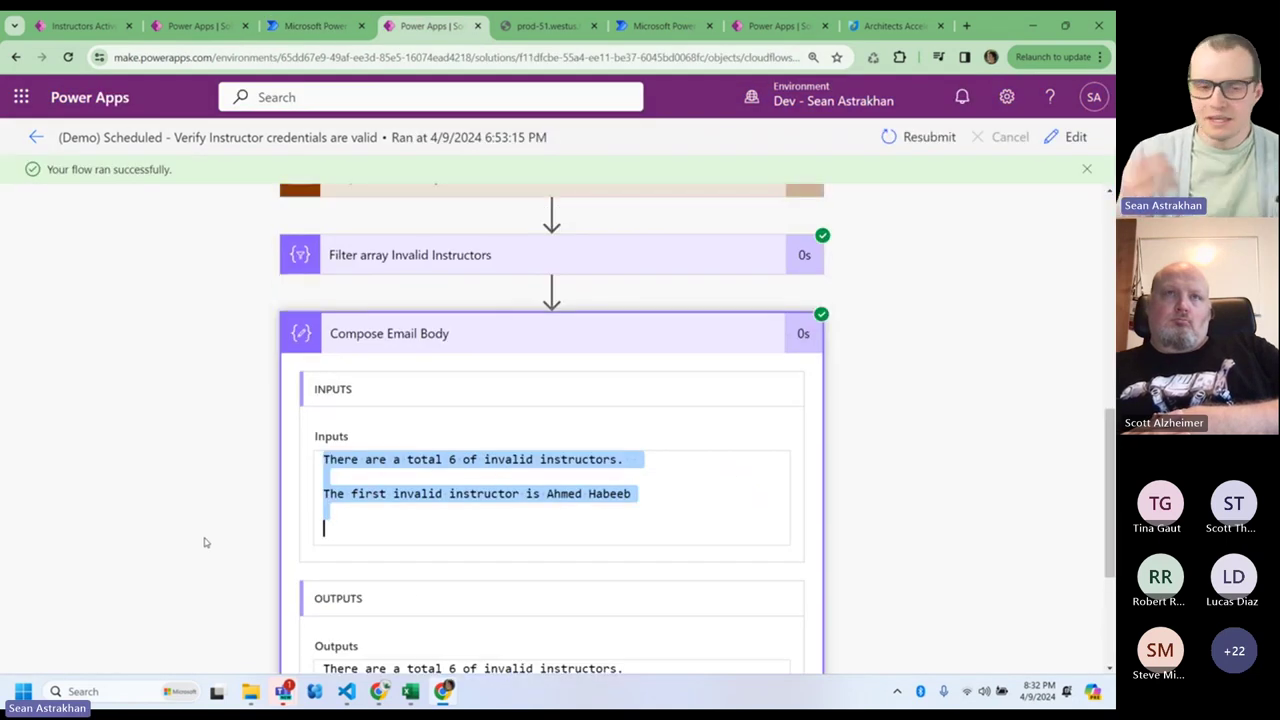
{"action": "scroll", "coordinate": [387, 480], "scroll_direction": "up", "scroll_amount": 2}
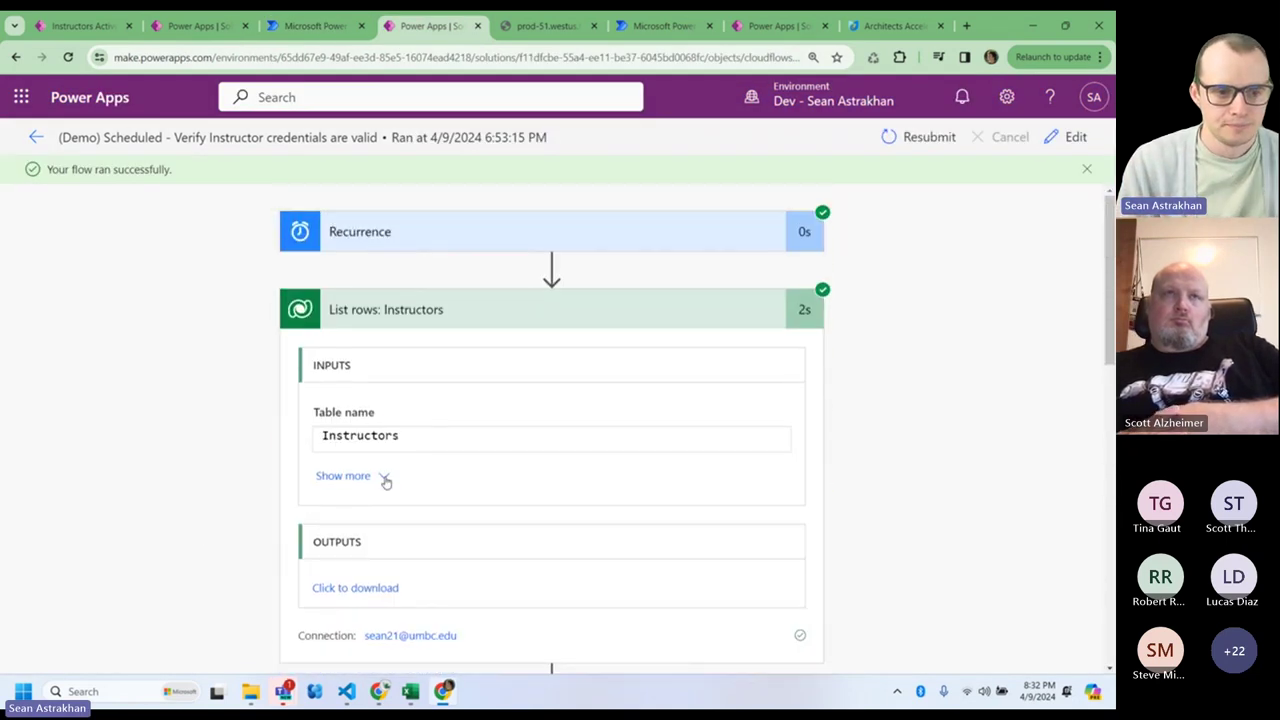
{"action": "scroll", "coordinate": [387, 480], "scroll_direction": "down", "scroll_amount": 5}
{"action": "left_click", "coordinate": [385, 298]}
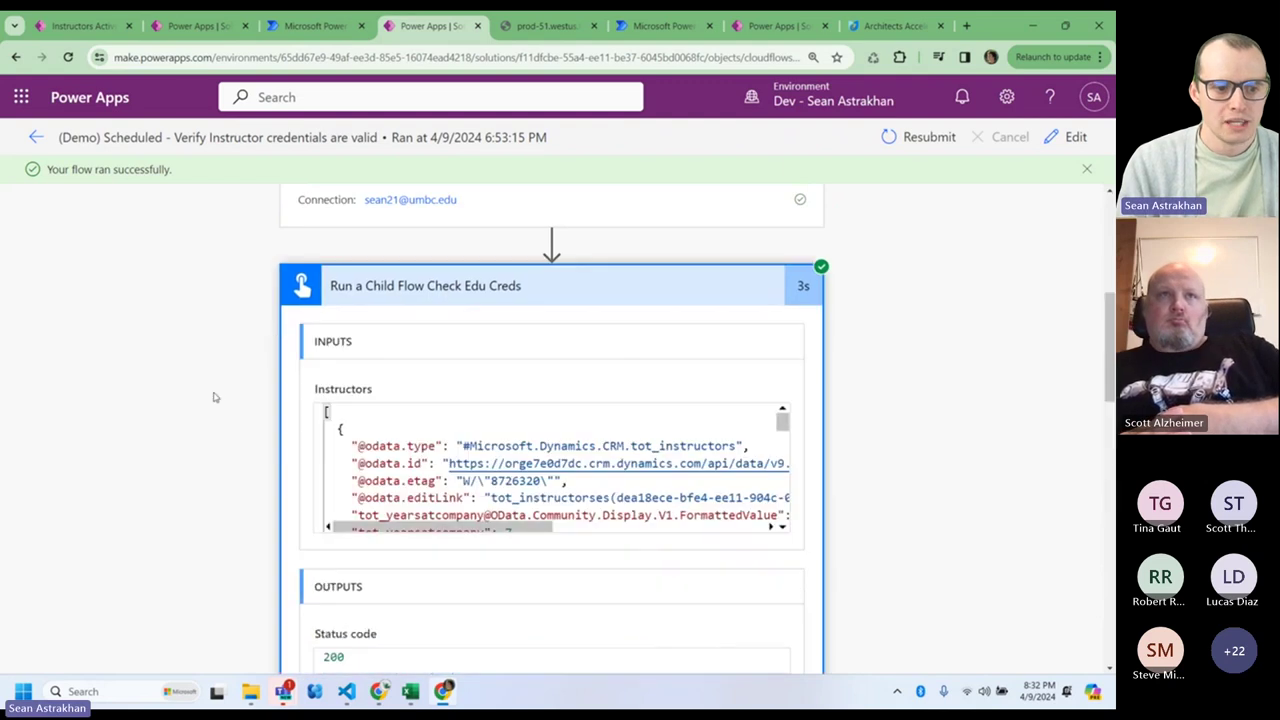
{"action": "scroll", "coordinate": [250, 390], "scroll_direction": "down", "scroll_amount": 5}
{"action": "scroll", "coordinate": [450, 360], "scroll_direction": "down", "scroll_amount": 2}
{"action": "scroll", "coordinate": [497, 350], "scroll_direction": "up", "scroll_amount": 2}
- Pick out tot_name and tot_yearsatcompany in the run Body, then return to the Compose Inputs box
{"action": "double_click", "coordinate": [428, 359]}
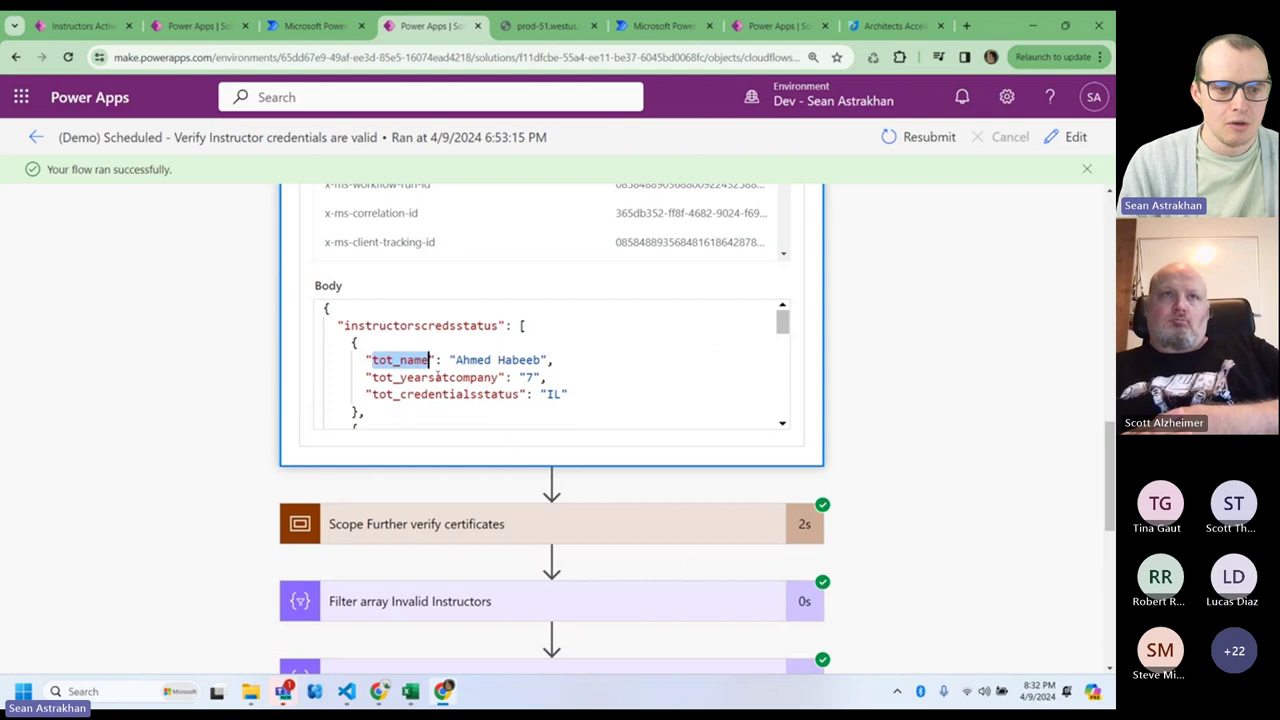
{"action": "double_click", "coordinate": [437, 377]}
{"action": "left_click", "coordinate": [310, 25]}
{"action": "left_click", "coordinate": [505, 378]}
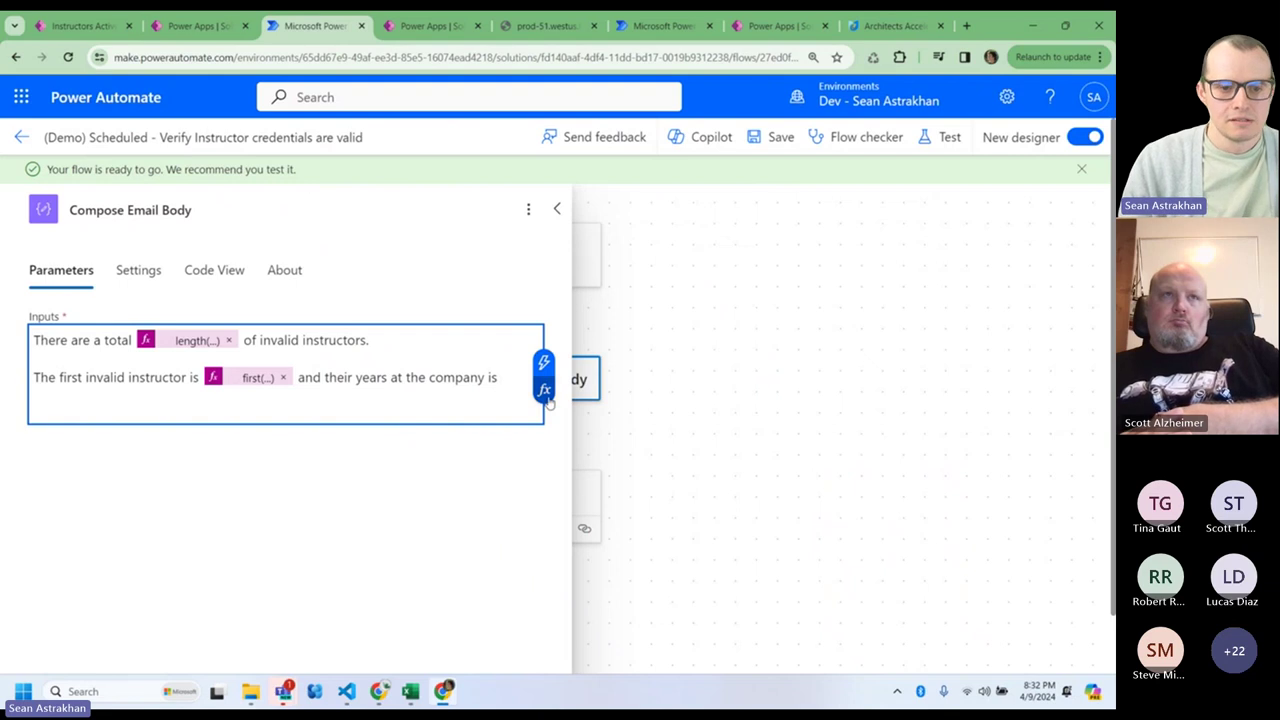
- Place the caret at the end of the body line after 'their years at the company is'
{"action": "left_click", "coordinate": [544, 389]}
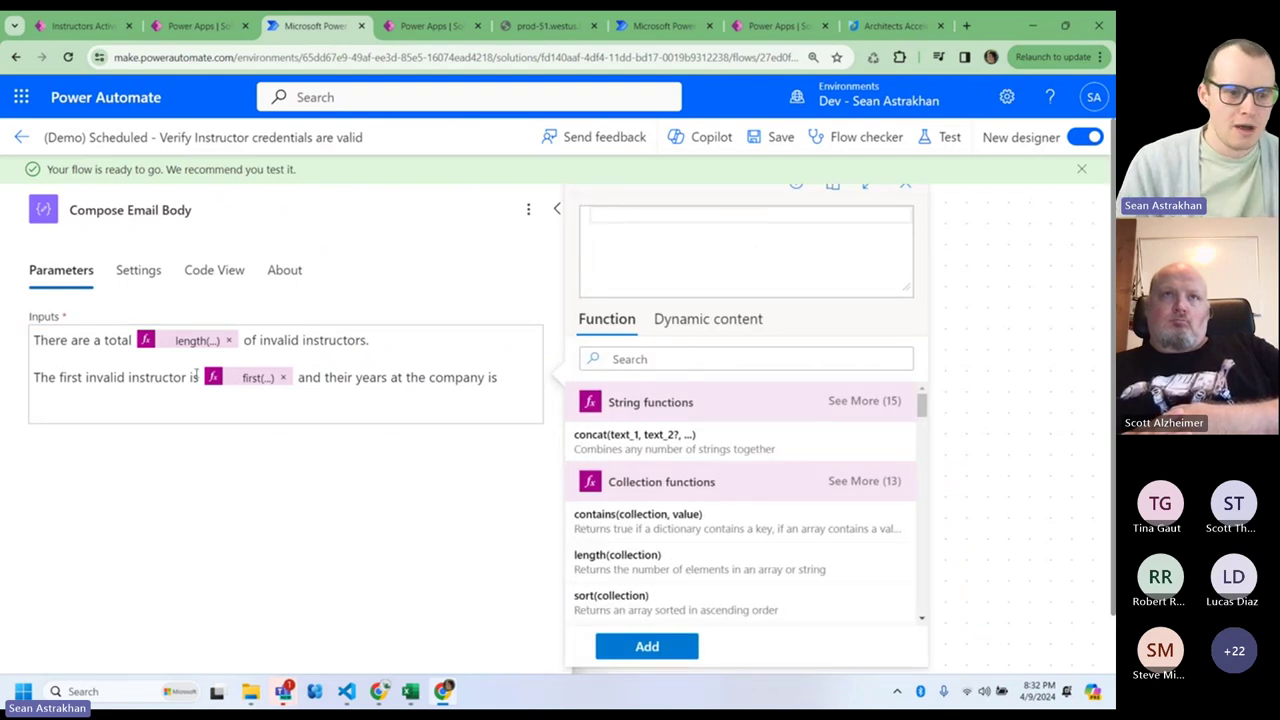
{"action": "left_click", "coordinate": [196, 375]}
{"action": "left_click", "coordinate": [265, 377]}
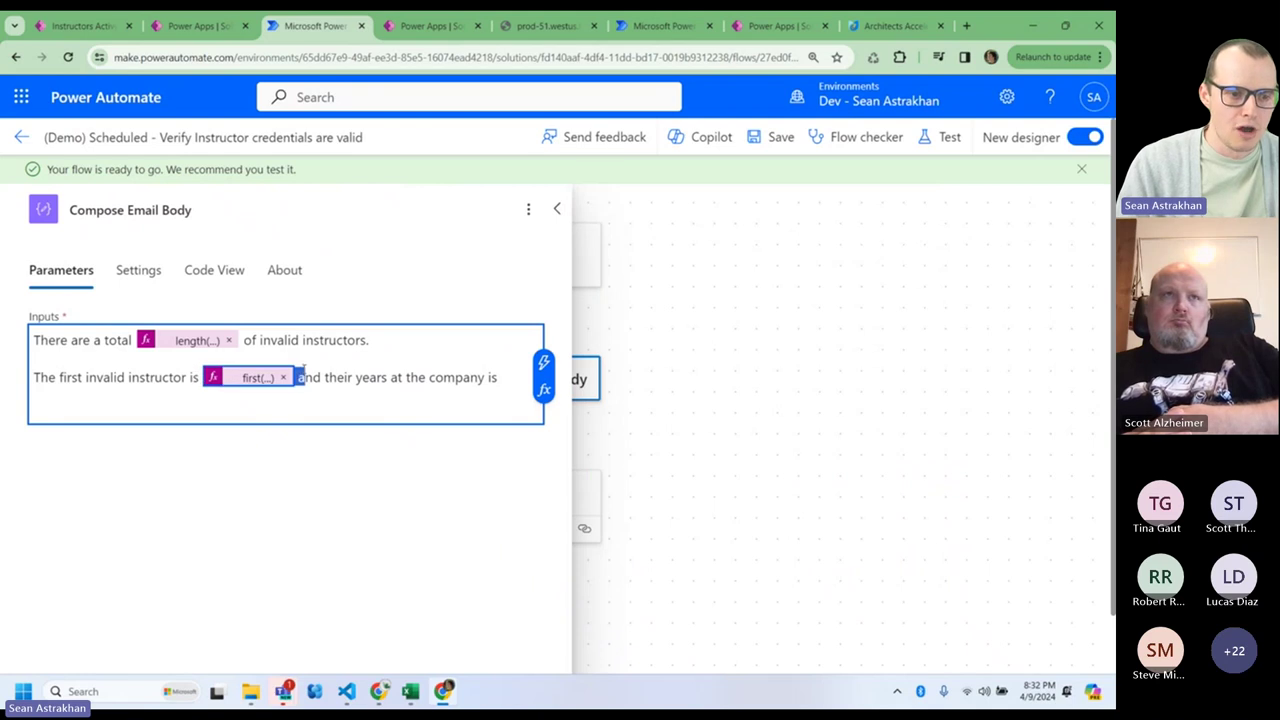
{"action": "left_click", "coordinate": [520, 378]}
{"action": "left_click", "coordinate": [543, 364]}
{"action": "left_click", "coordinate": [514, 388]}
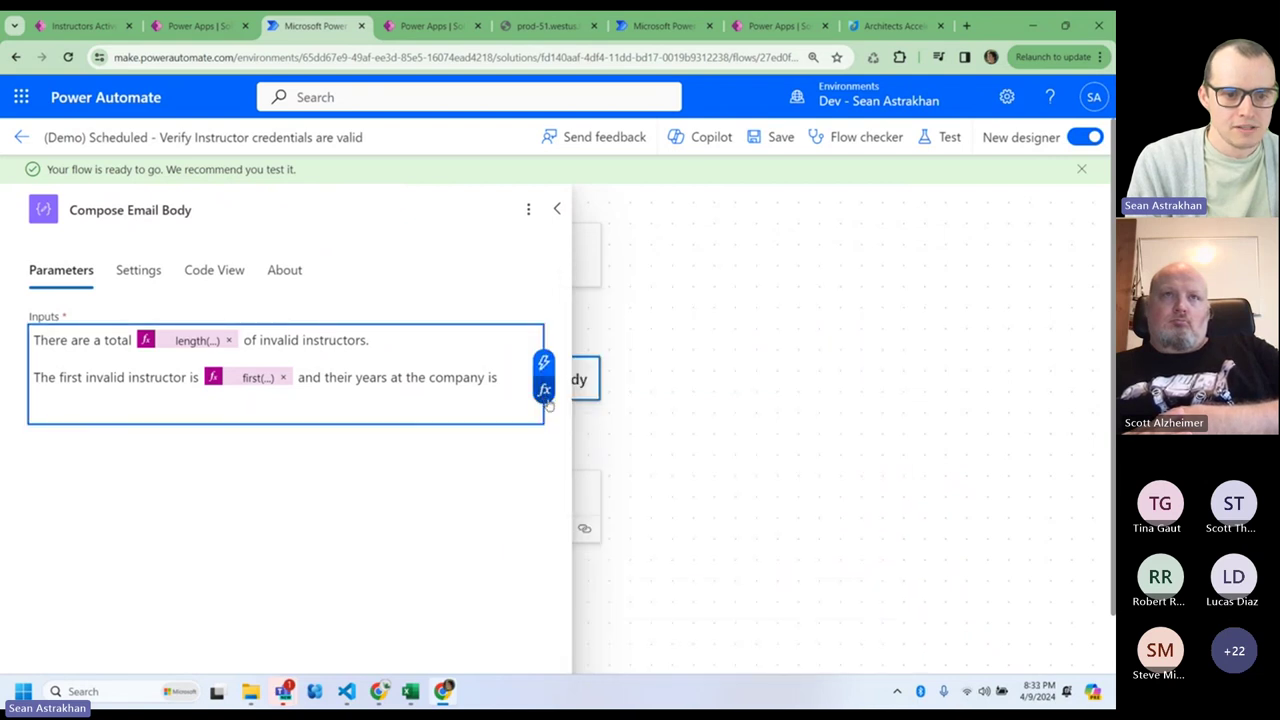
- Paste the first-instructor expression into a new expression, stripping its @{ } wrapper
{"action": "left_click", "coordinate": [543, 390]}
{"action": "type", "text": "@{first(body('Filter_array_Invalid_Instructors'))?['tot_name']}"}
{"action": "left_click", "coordinate": [604, 215]}
{"action": "key", "text": "BackSpace"}
{"action": "key", "text": "BackSpace"}
{"action": "left_click", "coordinate": [690, 251]}
{"action": "key", "text": "BackSpace"}
- Change ['tot_name'] to ['tot_yearsatcompany'], add the expression to the body, and save
{"action": "double_click", "coordinate": [656, 249]}
{"action": "left_click", "coordinate": [660, 249]}
{"action": "key", "text": "BackSpace"}
{"action": "key", "text": "BackSpace"}
{"action": "key", "text": "BackSpace"}
{"action": "key", "text": "BackSpace"}
{"action": "type", "text": "years_"}
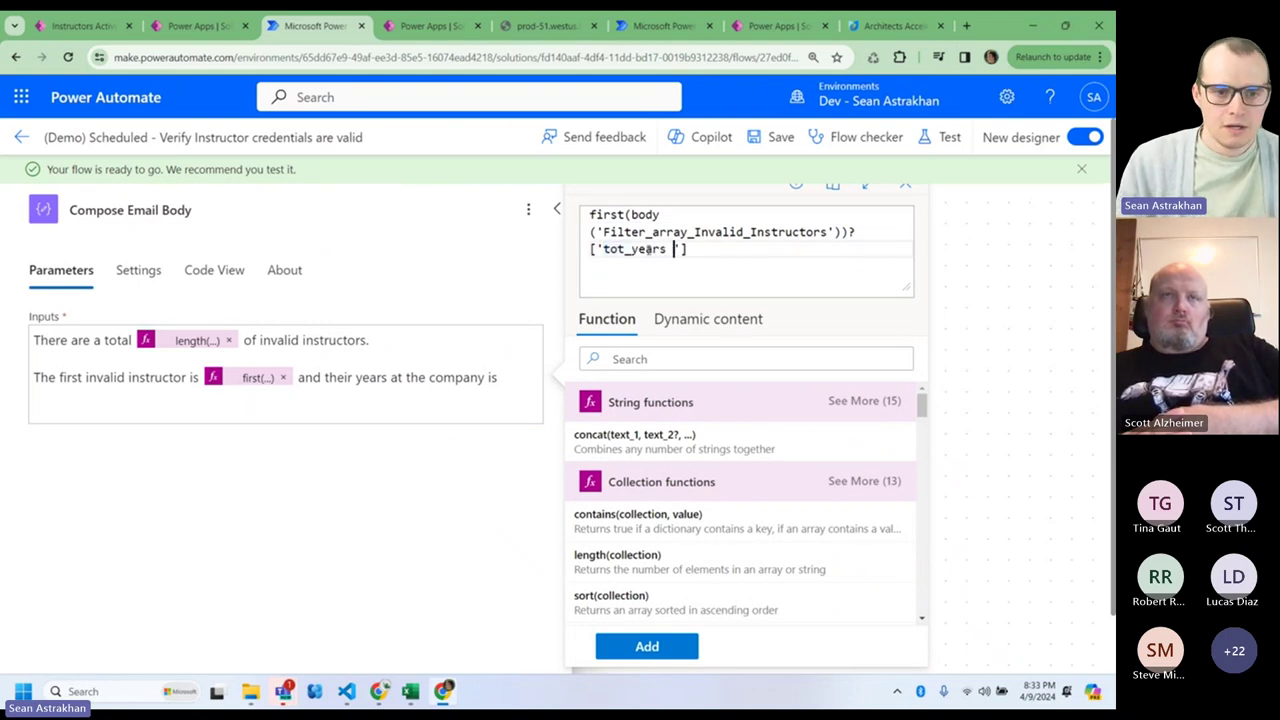
{"action": "key", "text": "BackSpace"}
{"action": "key", "text": "BackSpace"}
{"action": "type", "text": "satcompan"}
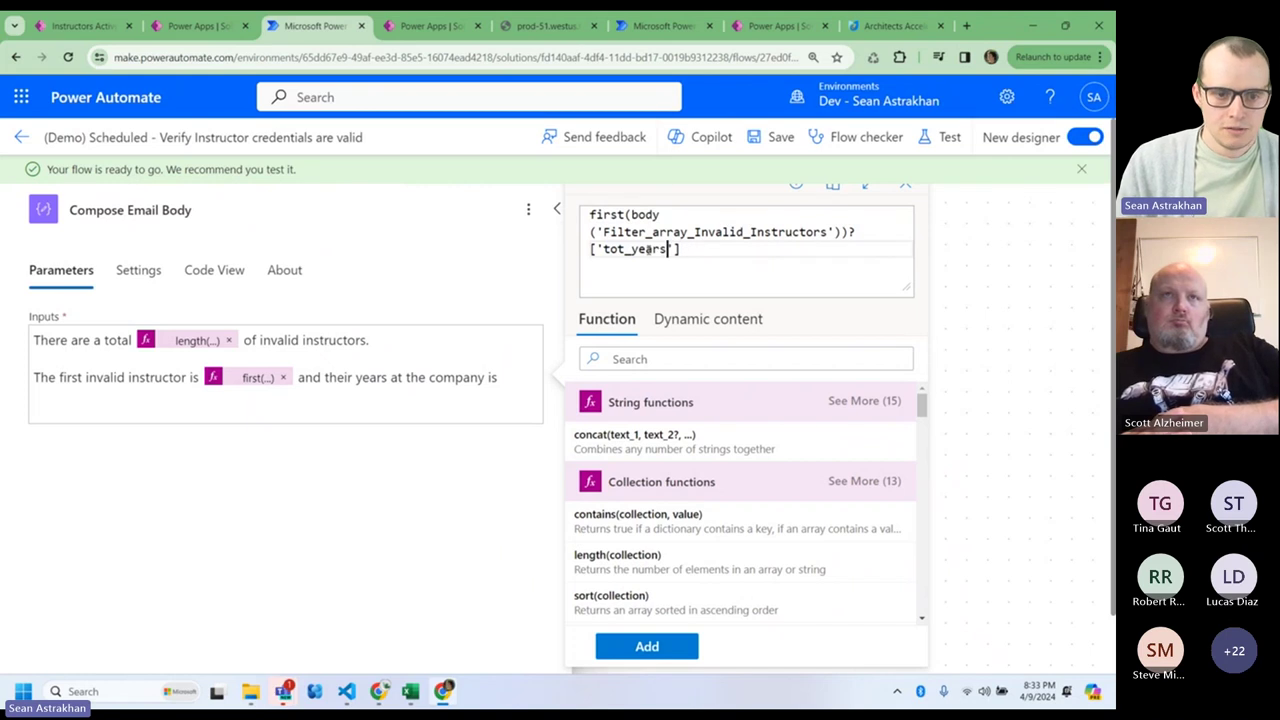
{"action": "type", "text": "y"}
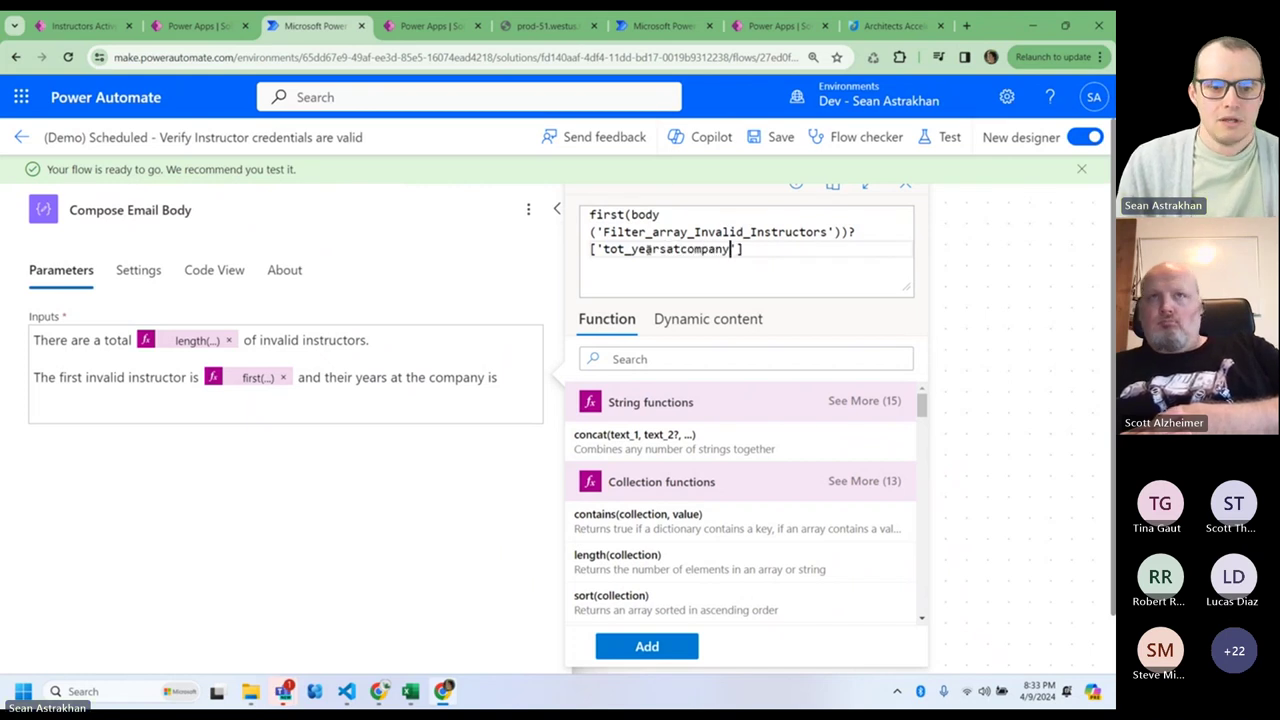
{"action": "left_click", "coordinate": [647, 647]}
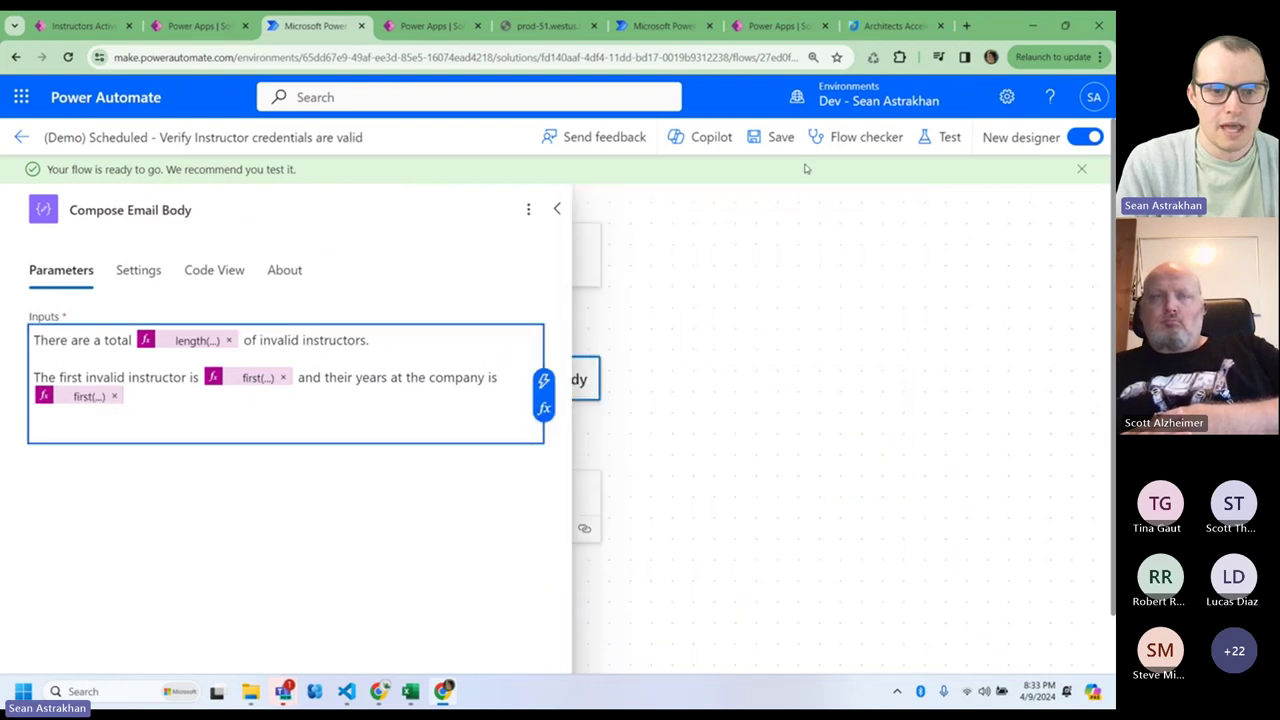
{"action": "left_click", "coordinate": [778, 137]}
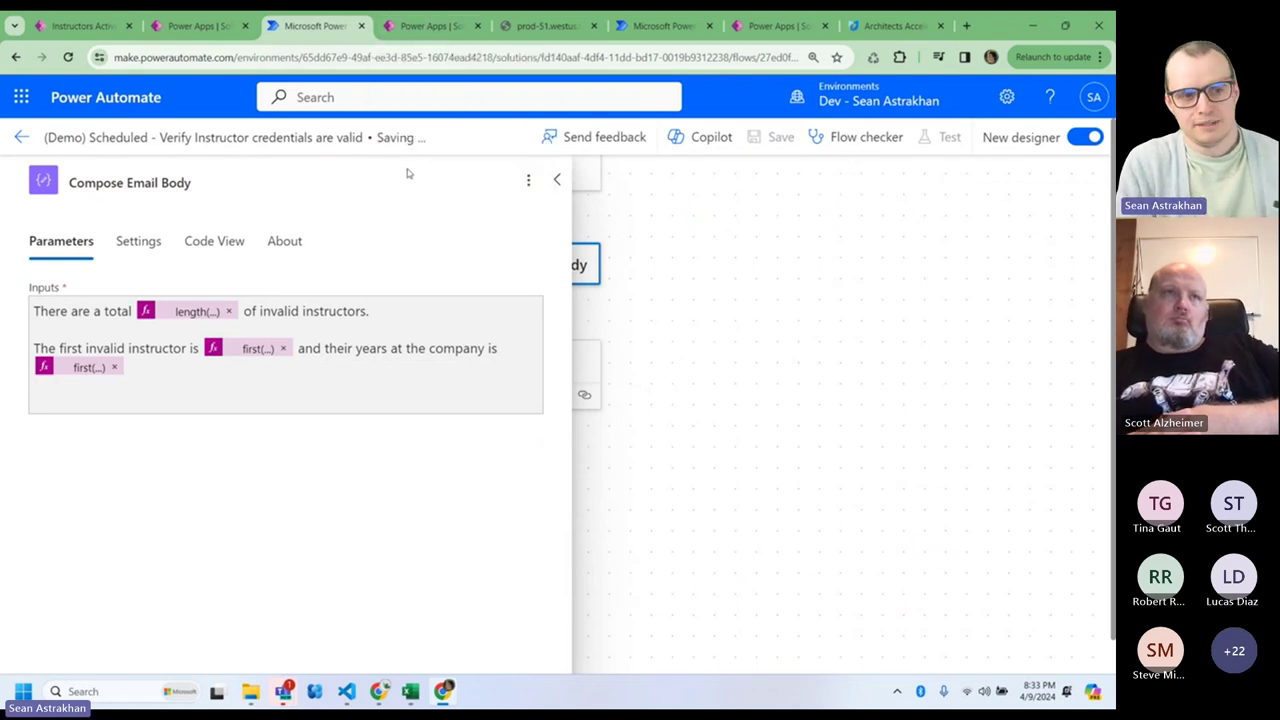
- Resubmit the previous run of the parent flow
{"action": "left_click", "coordinate": [415, 33]}
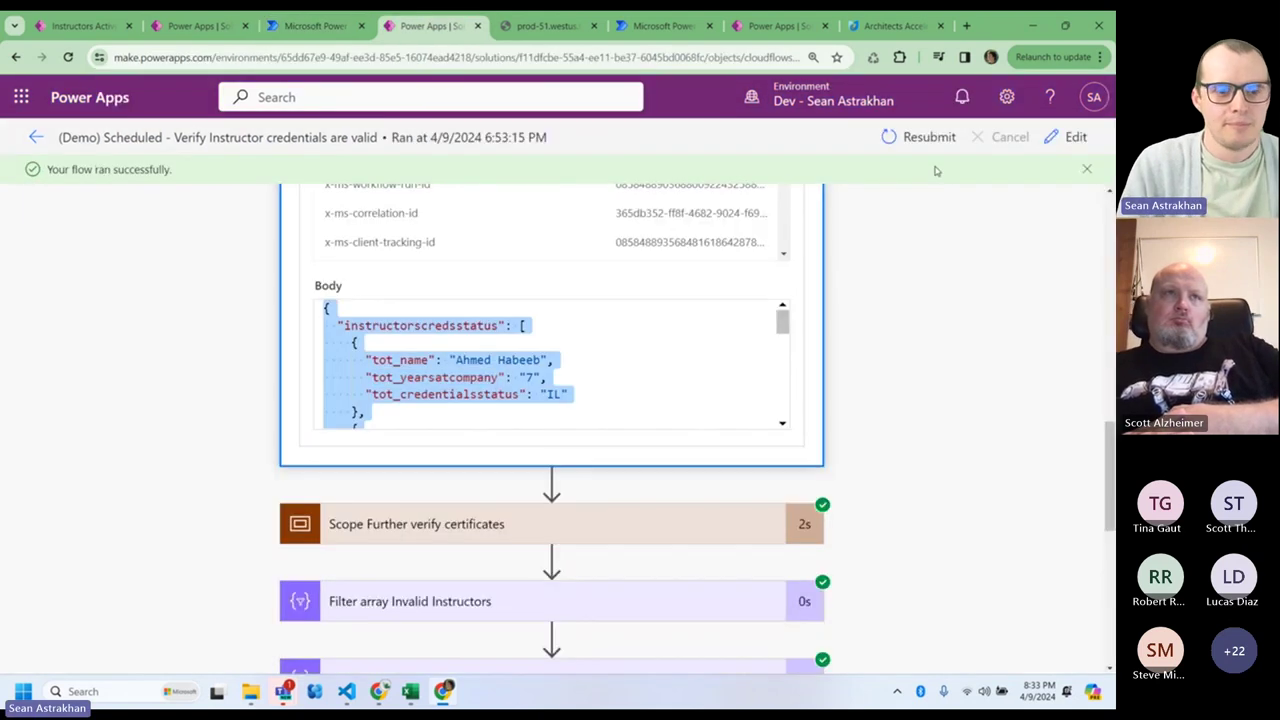
{"action": "left_click", "coordinate": [928, 137]}
{"action": "left_click", "coordinate": [622, 148]}
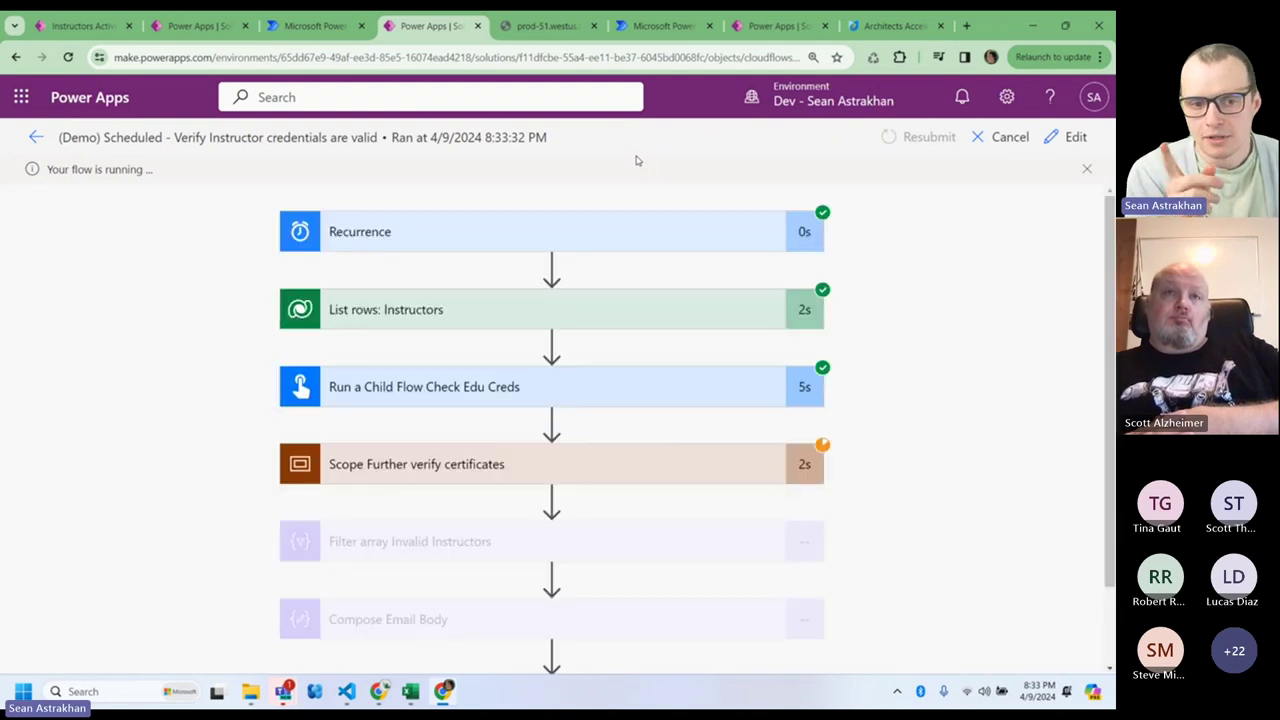
- Check the Compose Email Body output: 6 invalid instructors, first with 9 years at company
{"action": "scroll", "coordinate": [580, 309], "scroll_direction": "down", "scroll_amount": 2}
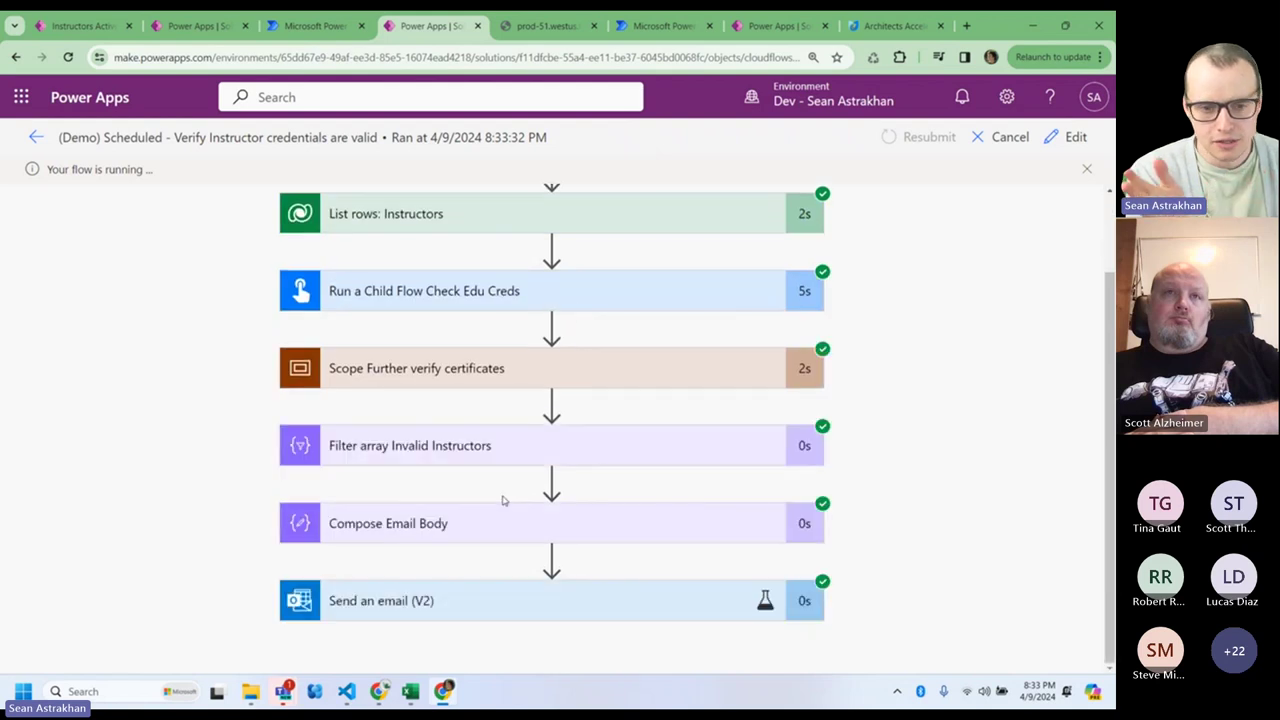
{"action": "left_click", "coordinate": [463, 531]}
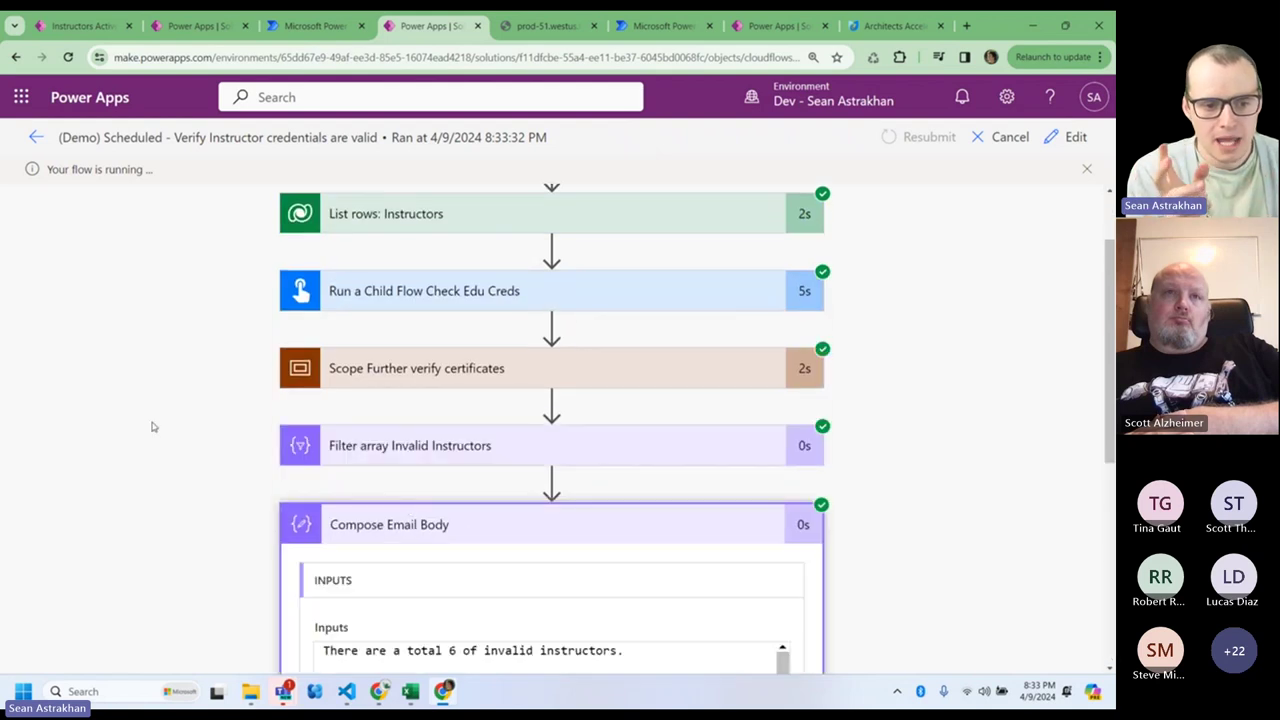
{"action": "scroll", "coordinate": [151, 426], "scroll_direction": "down", "scroll_amount": 2}
{"action": "scroll", "coordinate": [250, 475], "scroll_direction": "down", "scroll_amount": 2}
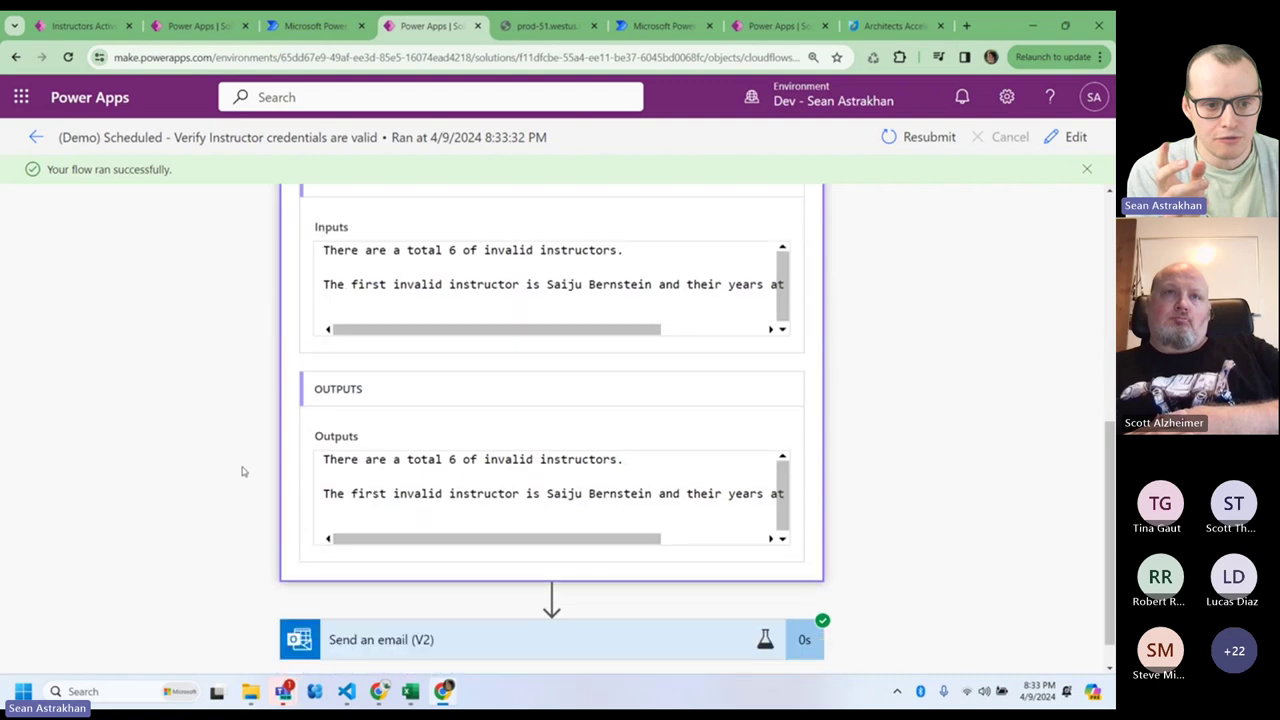
{"action": "left_click_drag", "start_coordinate": [548, 458], "coordinate": [583, 458]}
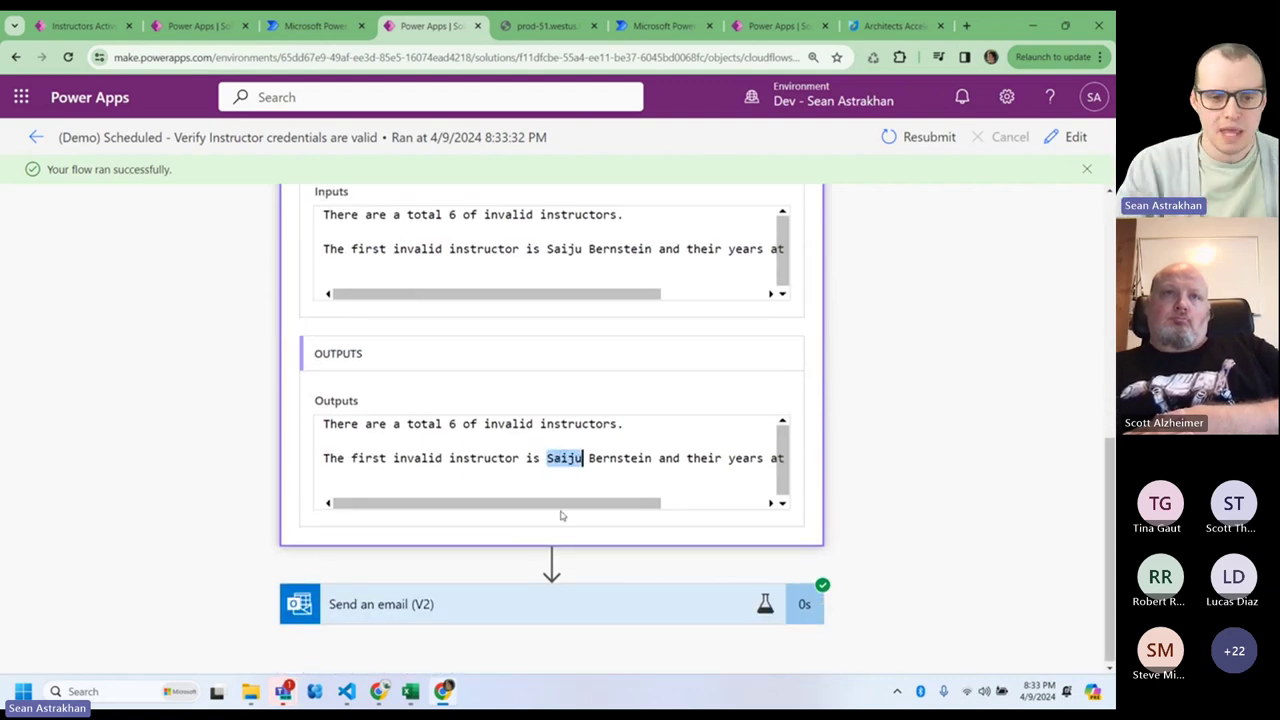
{"action": "left_click_drag", "start_coordinate": [561, 508], "coordinate": [667, 508]}
{"action": "left_click_drag", "start_coordinate": [747, 458], "coordinate": [762, 456]}
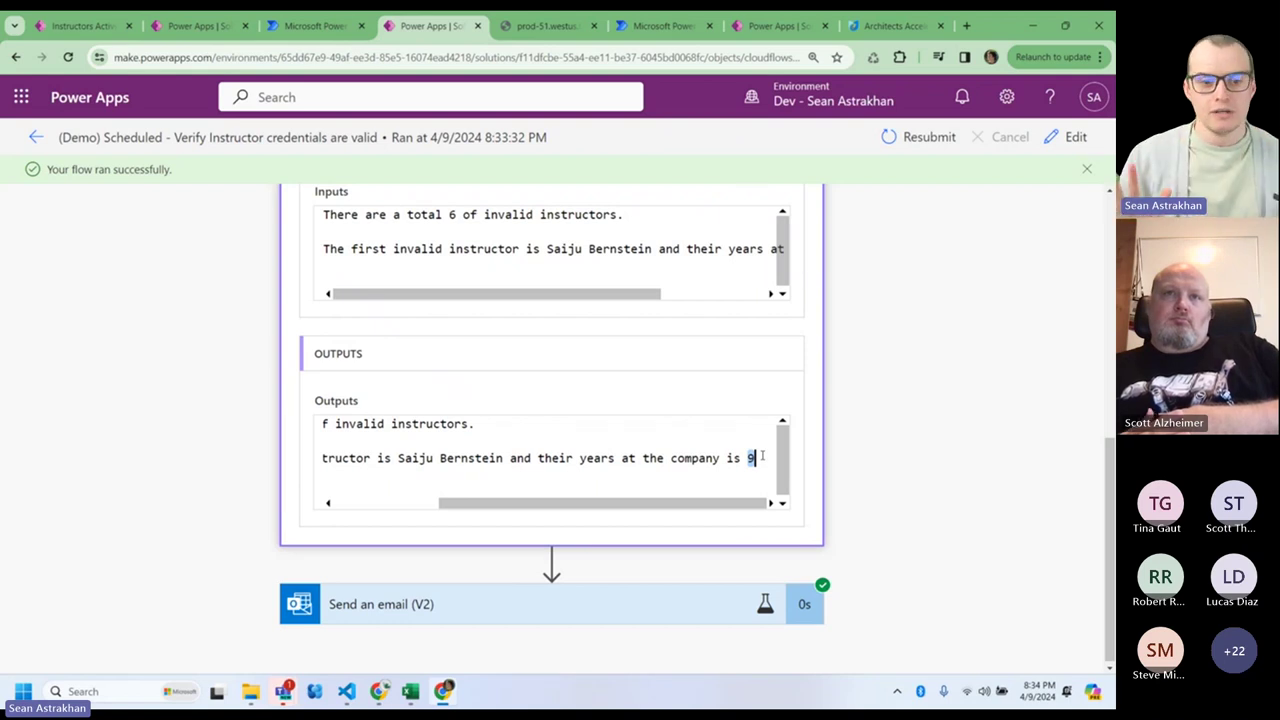
- Review the run results and expand the List rows: Instructors step details
{"action": "left_click", "coordinate": [288, 35]}
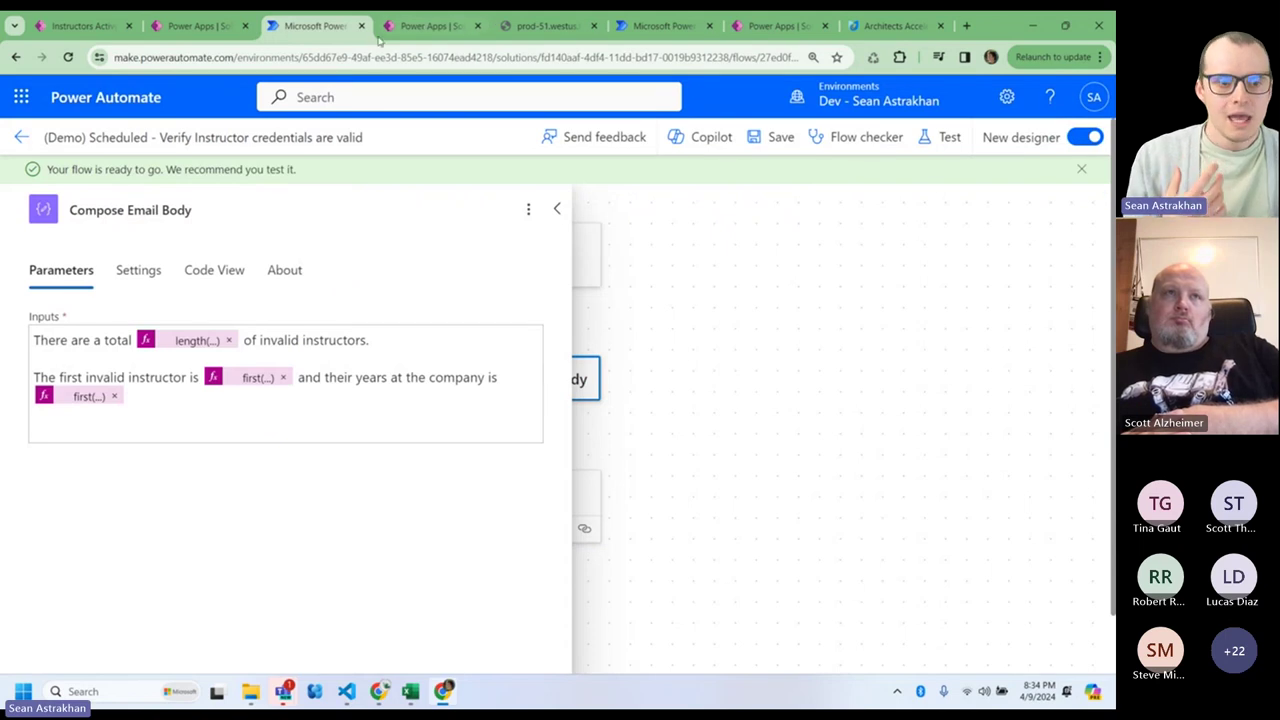
{"action": "left_click", "coordinate": [420, 28]}
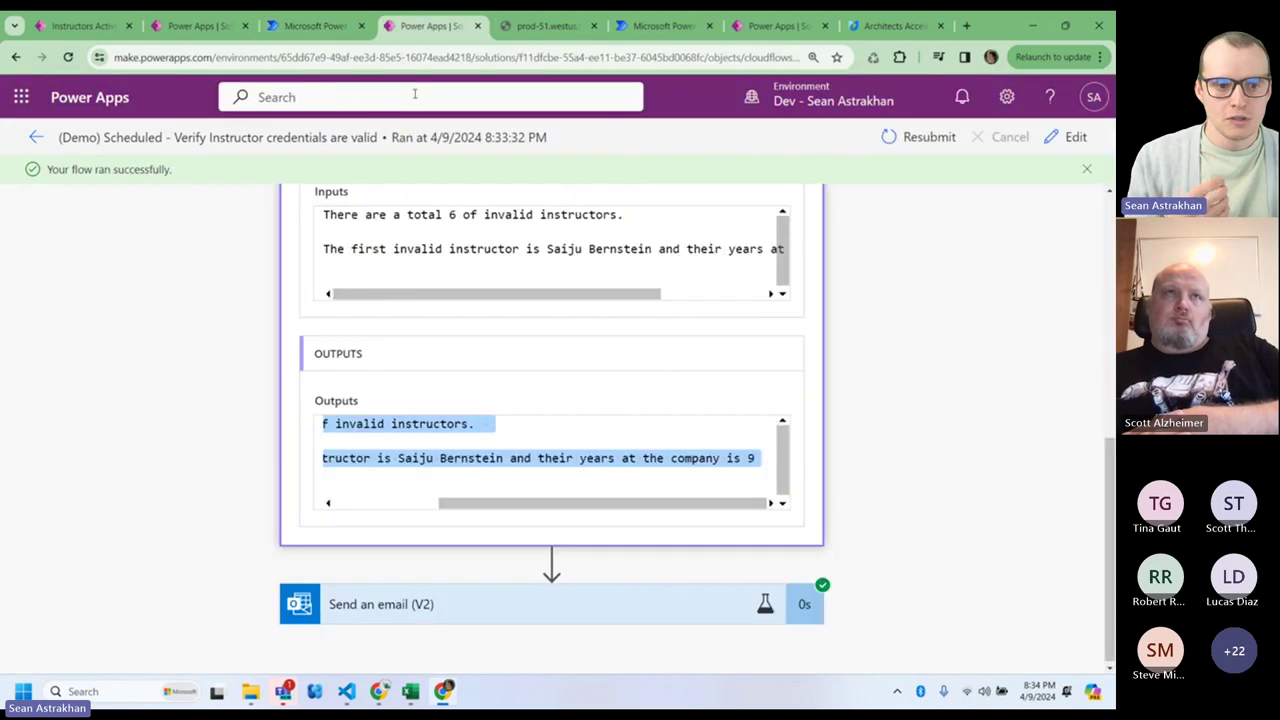
{"action": "scroll", "coordinate": [224, 381], "scroll_direction": "up", "scroll_amount": 7}
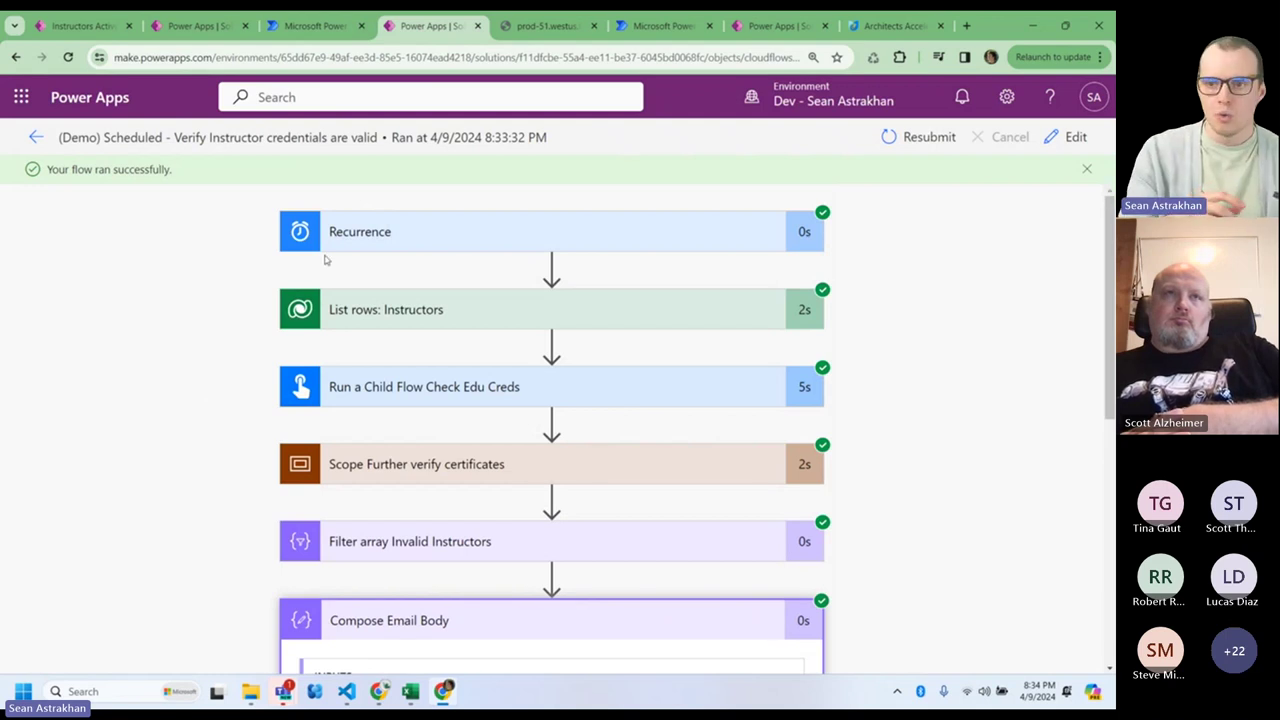
{"action": "scroll", "coordinate": [357, 477], "scroll_direction": "down", "scroll_amount": 3}
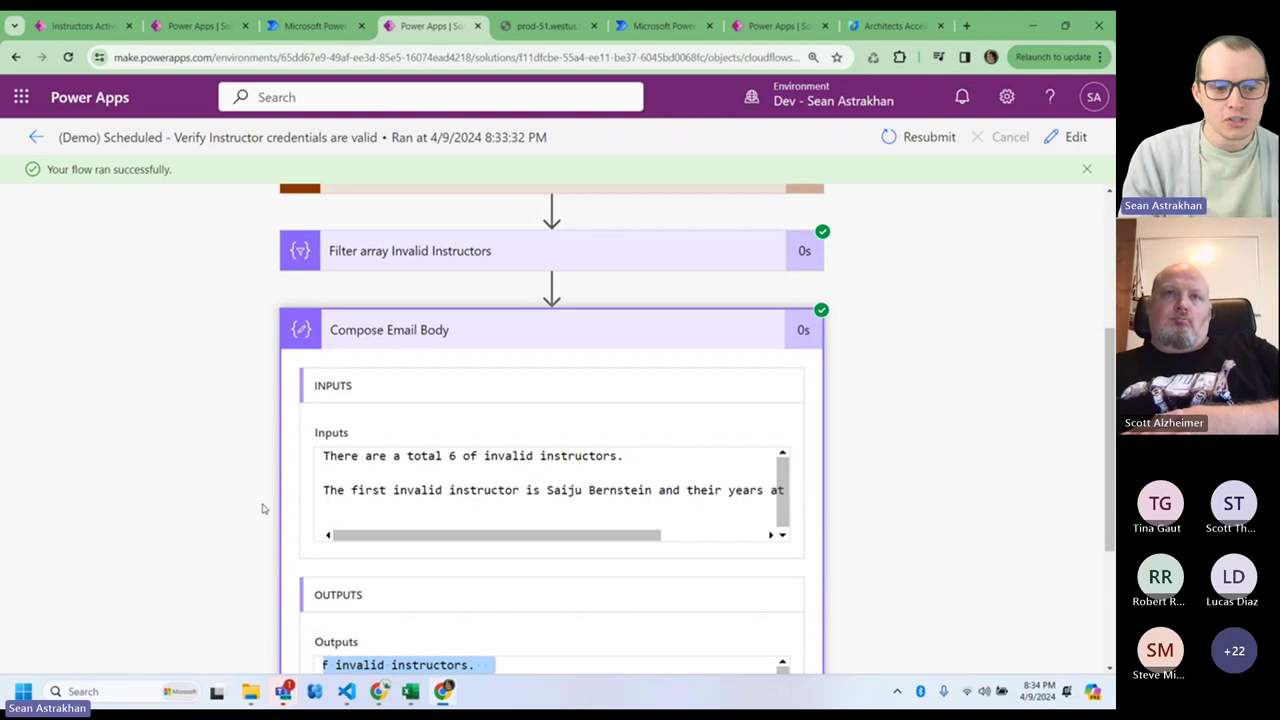
{"action": "scroll", "coordinate": [237, 466], "scroll_direction": "up", "scroll_amount": 2}
{"action": "scroll", "coordinate": [237, 466], "scroll_direction": "down", "scroll_amount": 3}
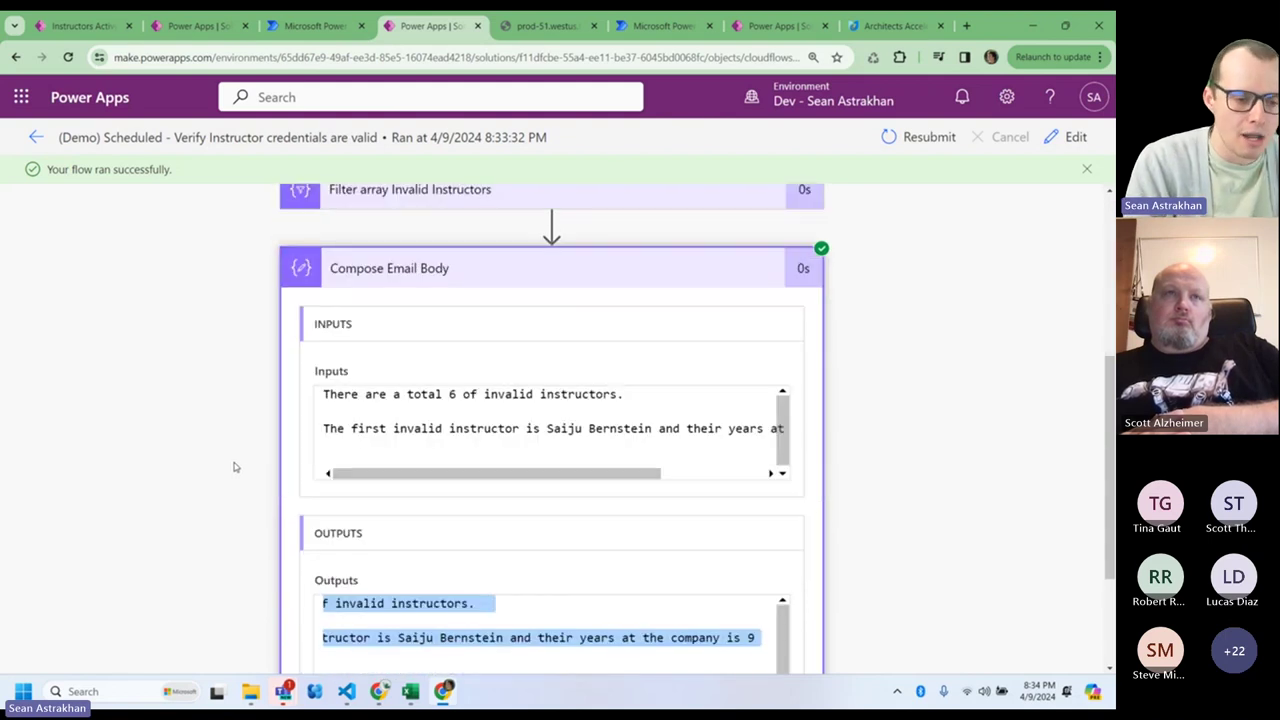
{"action": "left_click_drag", "start_coordinate": [391, 464], "coordinate": [516, 472]}
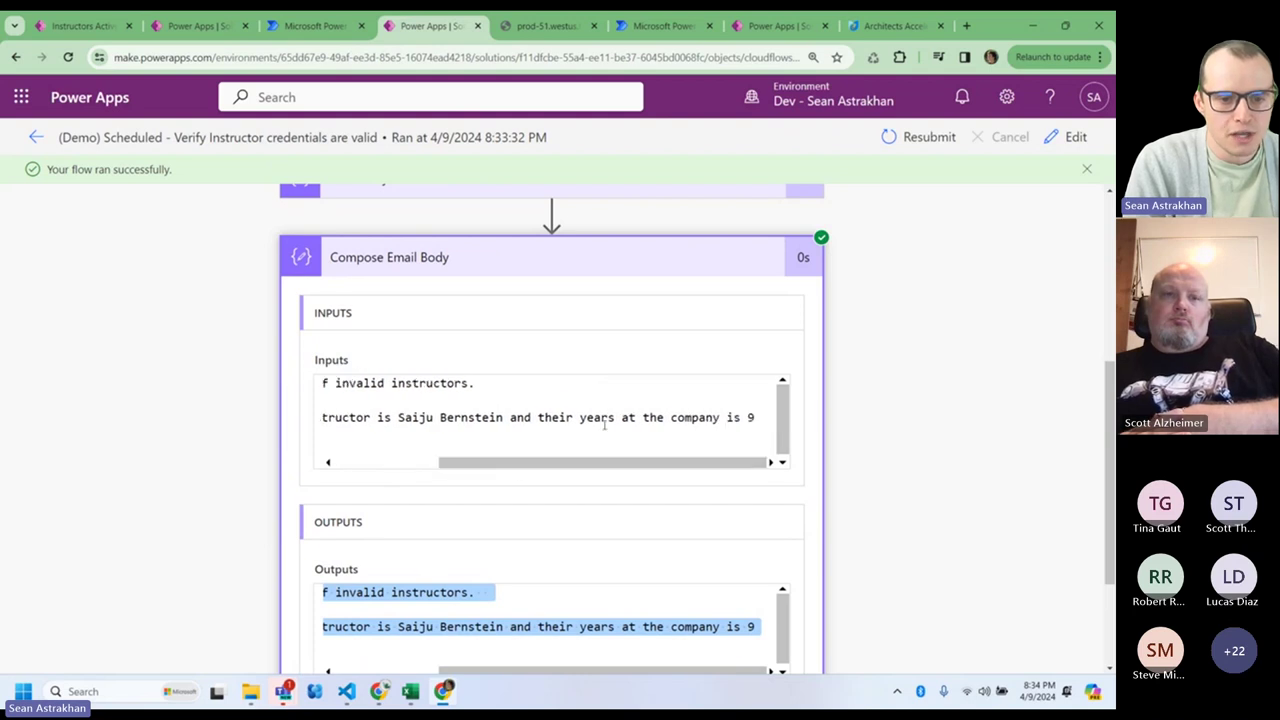
{"action": "scroll", "coordinate": [222, 482], "scroll_direction": "up", "scroll_amount": 2}
{"action": "scroll", "coordinate": [222, 482], "scroll_direction": "up", "scroll_amount": 2}
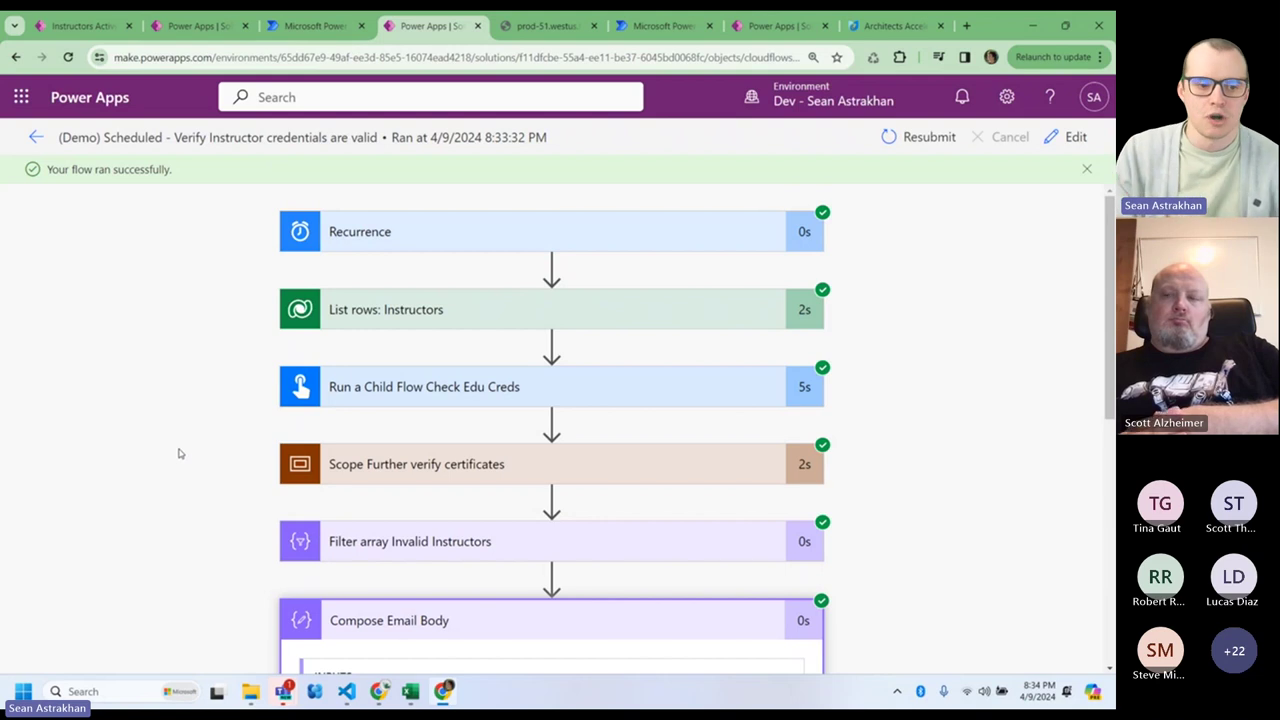
{"action": "left_click", "coordinate": [372, 322]}
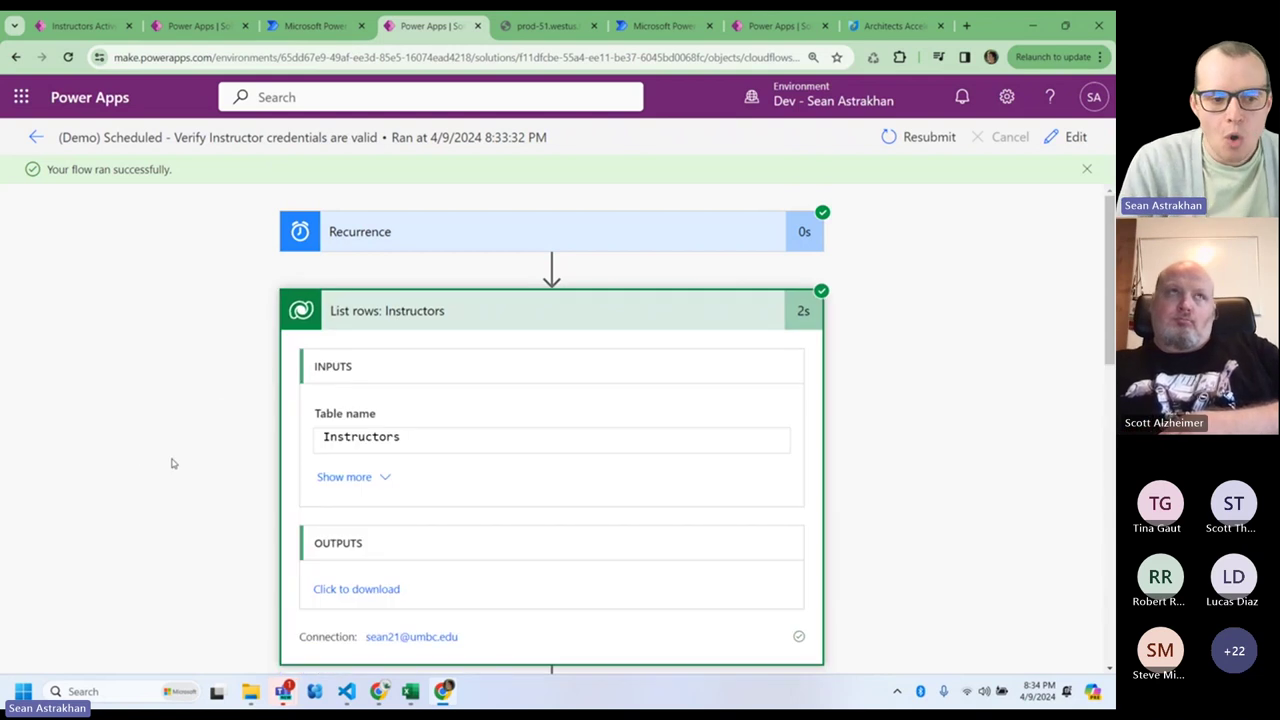
- Find the tot_age property in the raw JSON output of List rows: Instructors
{"action": "left_click", "coordinate": [519, 36]}
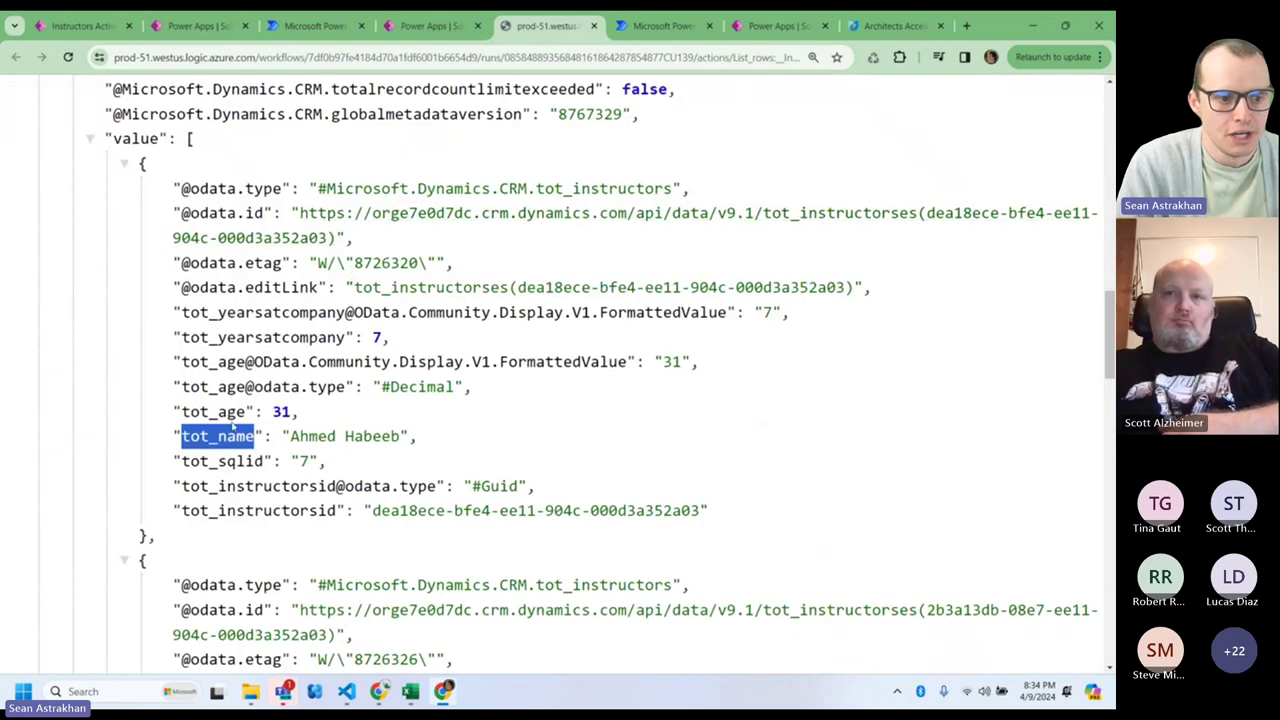
{"action": "double_click", "coordinate": [213, 411]}
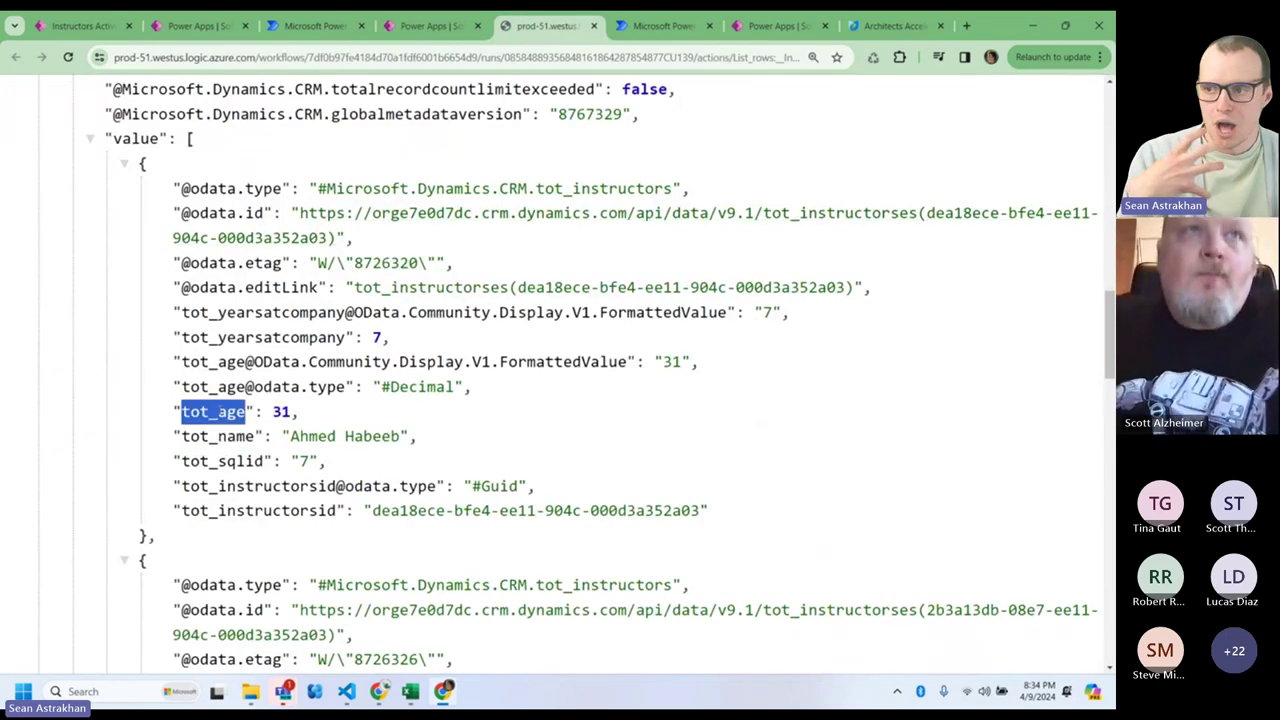
{"action": "left_click", "coordinate": [430, 25]}
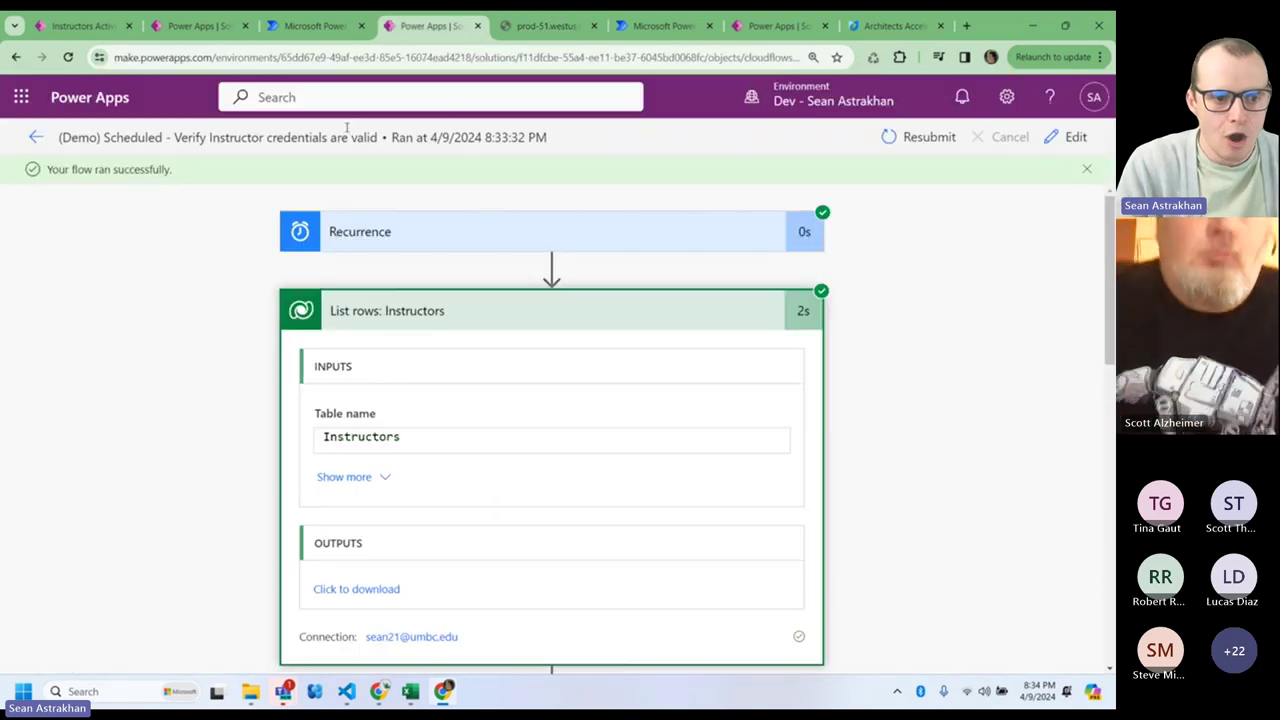
- Expand Run a Child Flow Check Edu Creds and locate tot_age in its Instructors input
{"action": "scroll", "coordinate": [143, 481], "scroll_direction": "down", "scroll_amount": 3}
{"action": "left_click", "coordinate": [354, 440]}
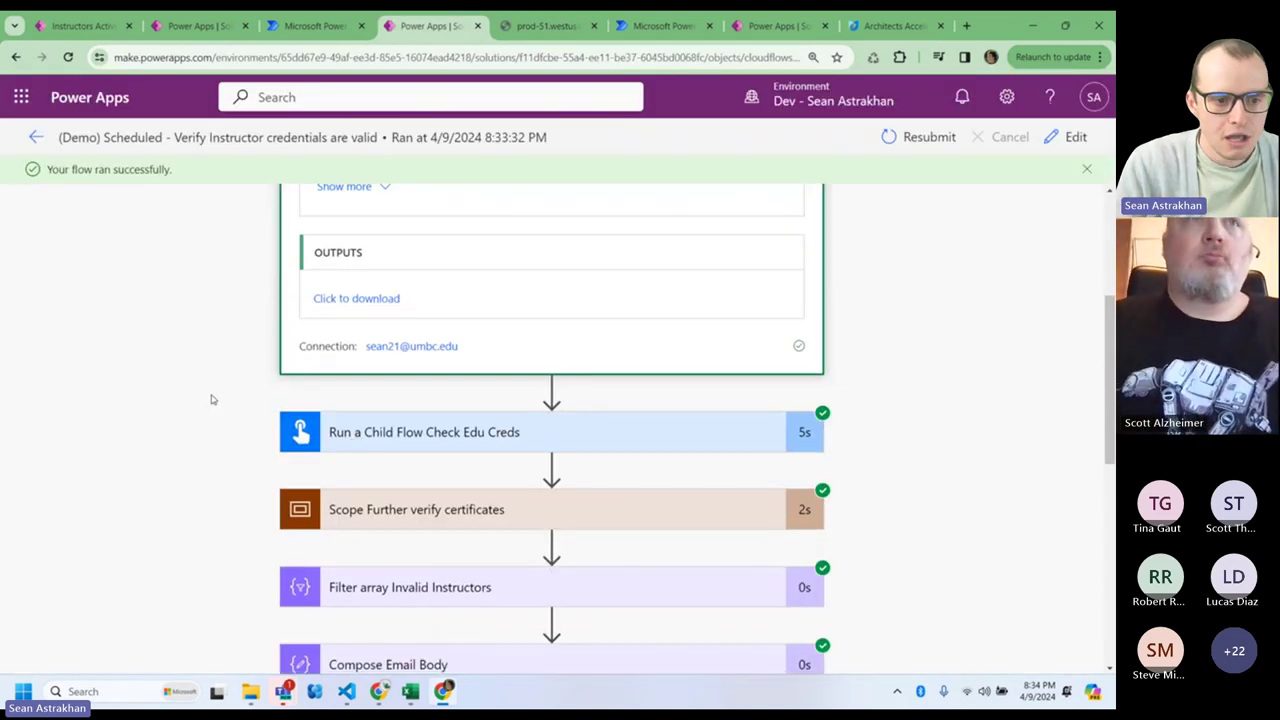
{"action": "scroll", "coordinate": [160, 395], "scroll_direction": "down", "scroll_amount": 1}
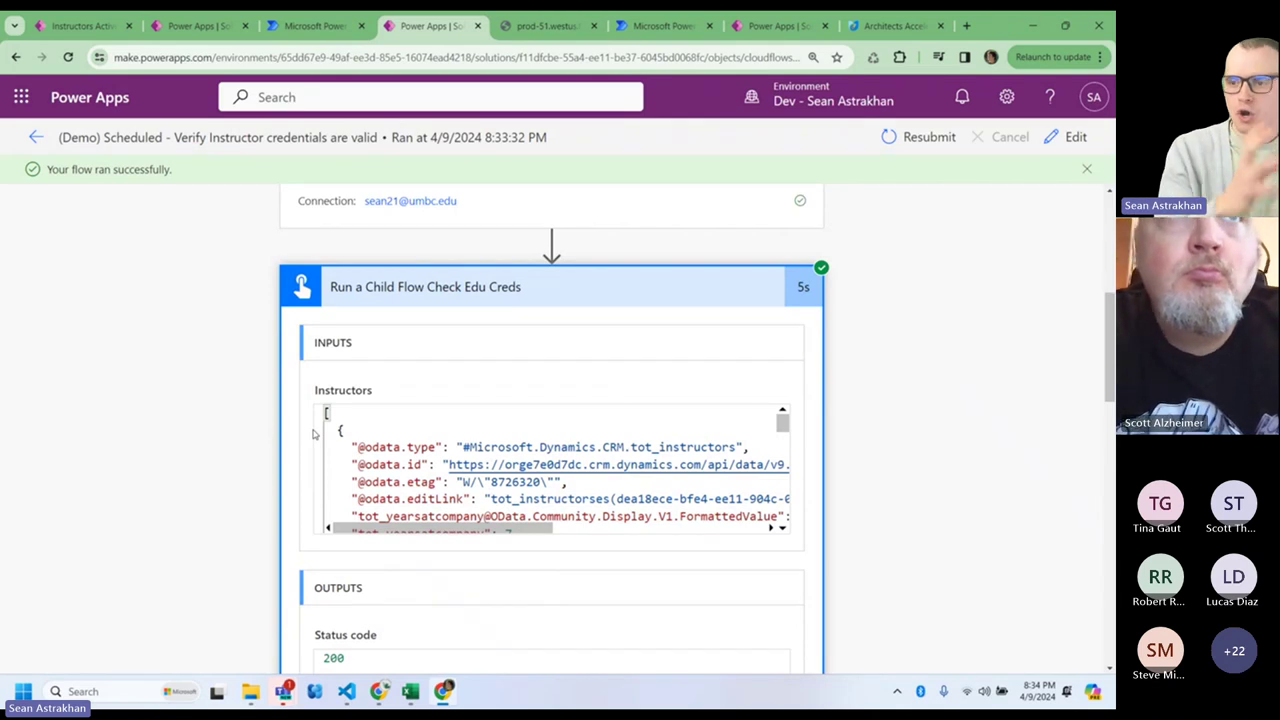
{"action": "scroll", "coordinate": [442, 446], "scroll_direction": "down", "scroll_amount": 3}
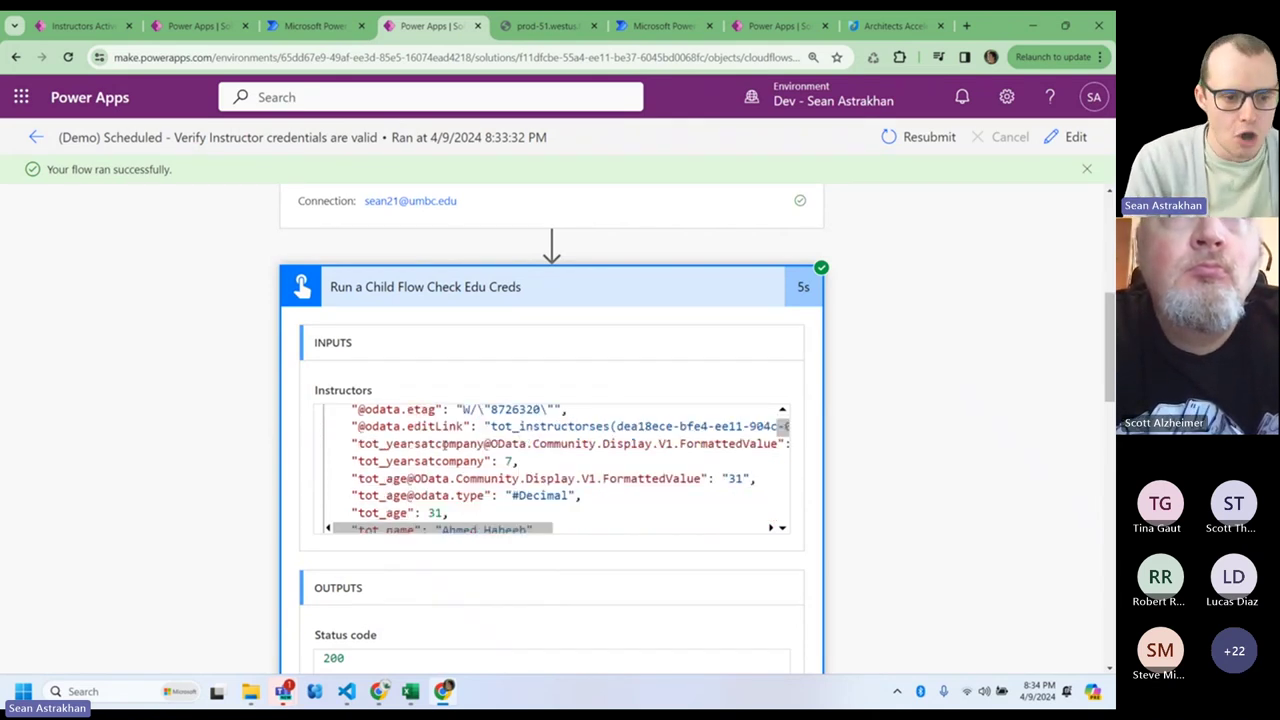
{"action": "double_click", "coordinate": [409, 476]}
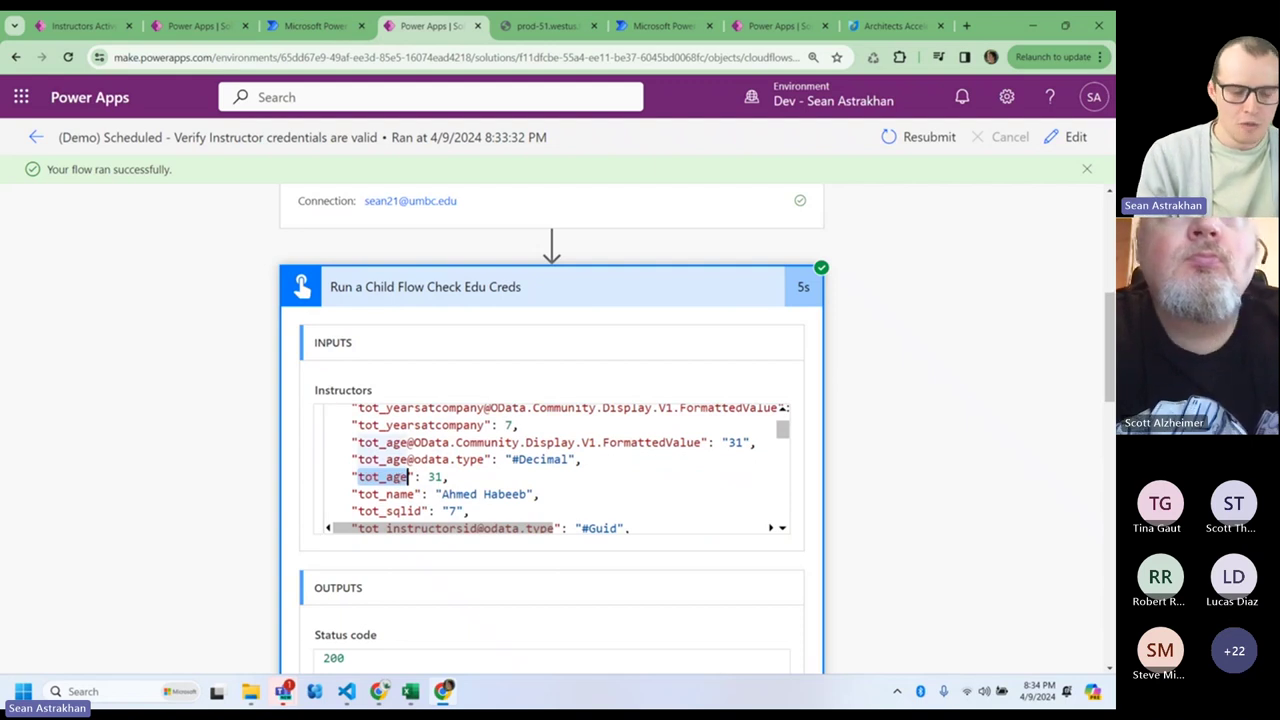
{"action": "left_click", "coordinate": [292, 33]}
- Append 'and their age is' to the email body and copy the years-at-company expression
{"action": "left_click", "coordinate": [196, 397]}
{"action": "type", "text": "and their age is"}
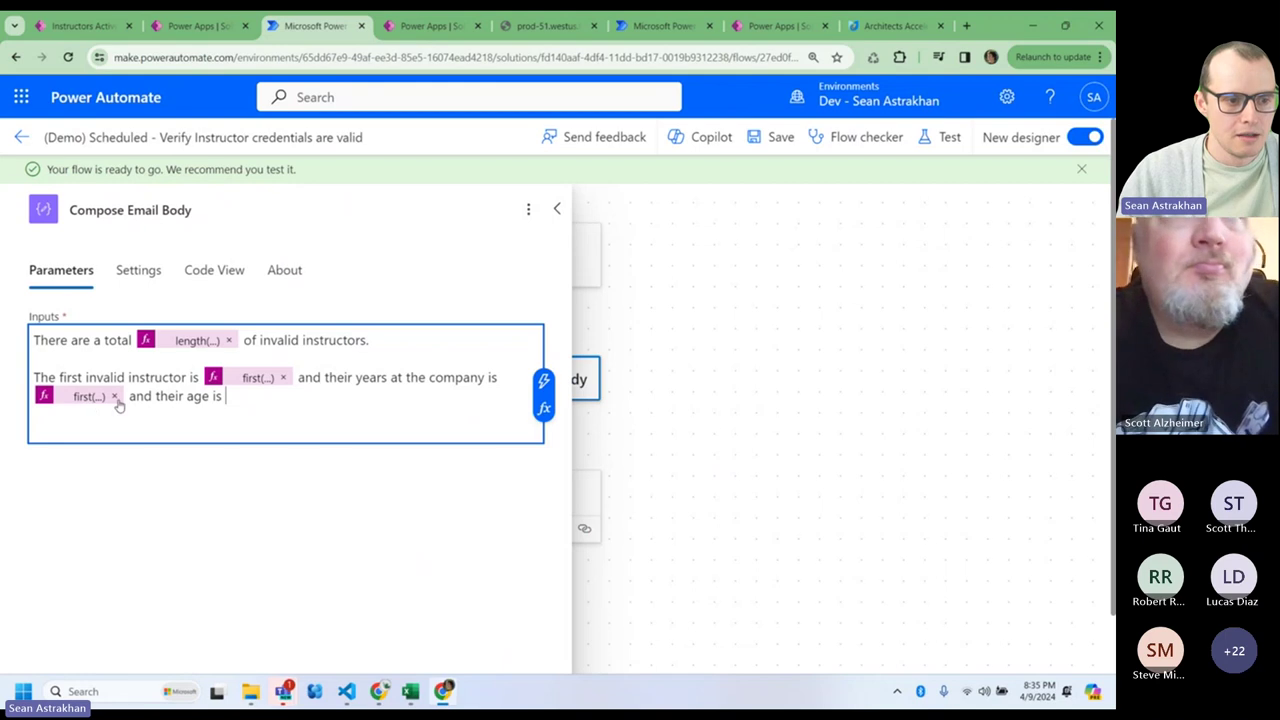
{"action": "left_click", "coordinate": [125, 400], "text": "shift"}
{"action": "left_click", "coordinate": [63, 406]}
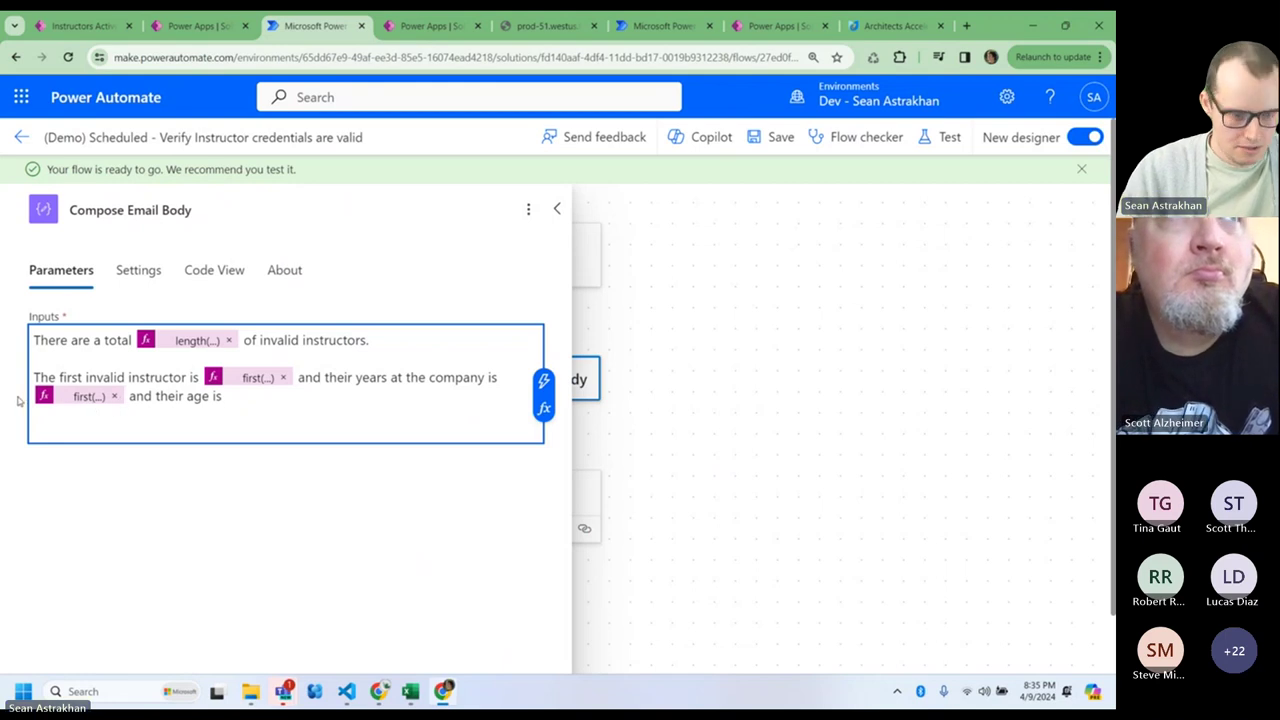
{"action": "key", "text": "BackSpace"}
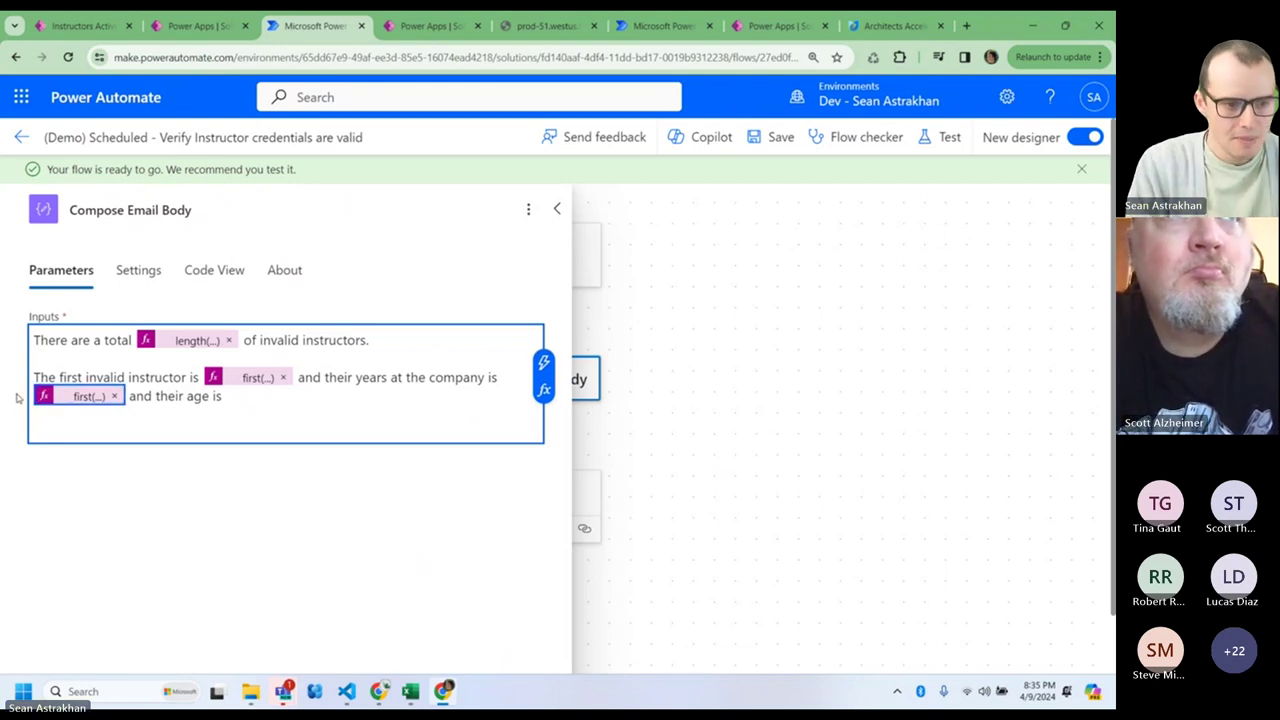
{"action": "left_click", "coordinate": [427, 381]}
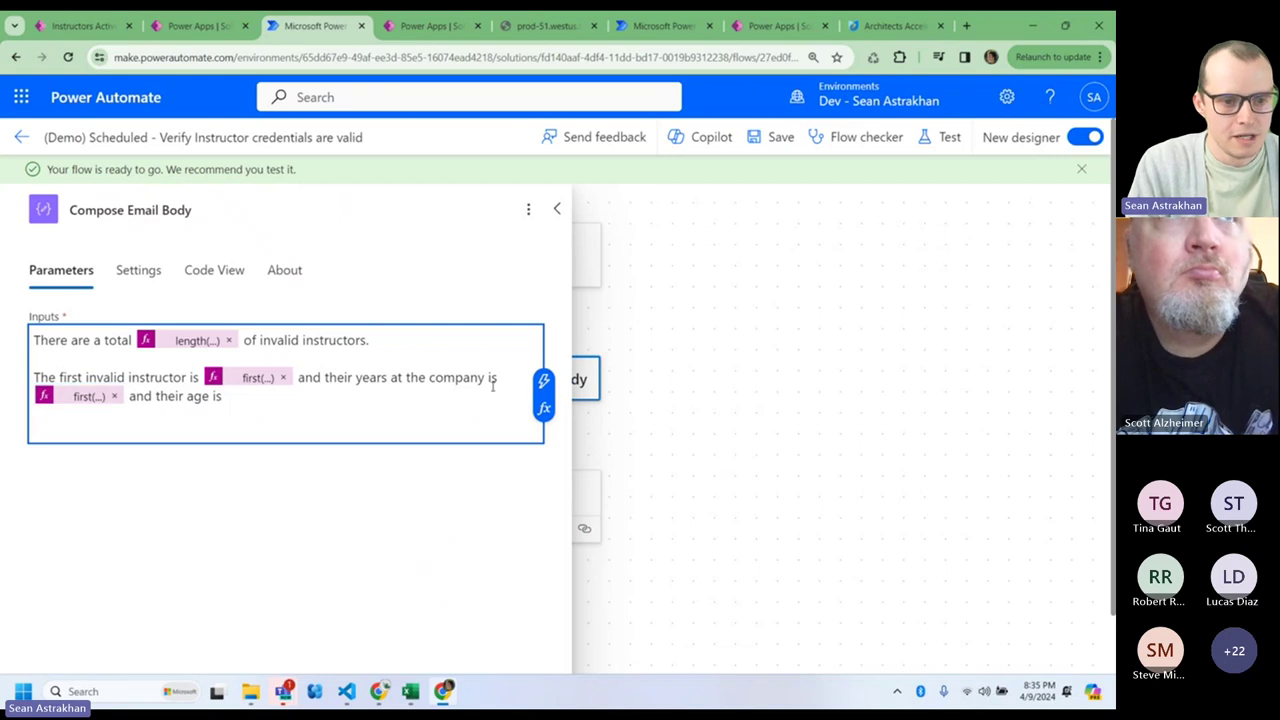
- Paste the copied expression into a new expression, removing its @{ } wrapper
{"action": "left_click", "coordinate": [543, 407]}
{"action": "type", "text": "@{first(body('Filter_array_Invalid_Instructors'))?['tot_yearsatcompany']}"}
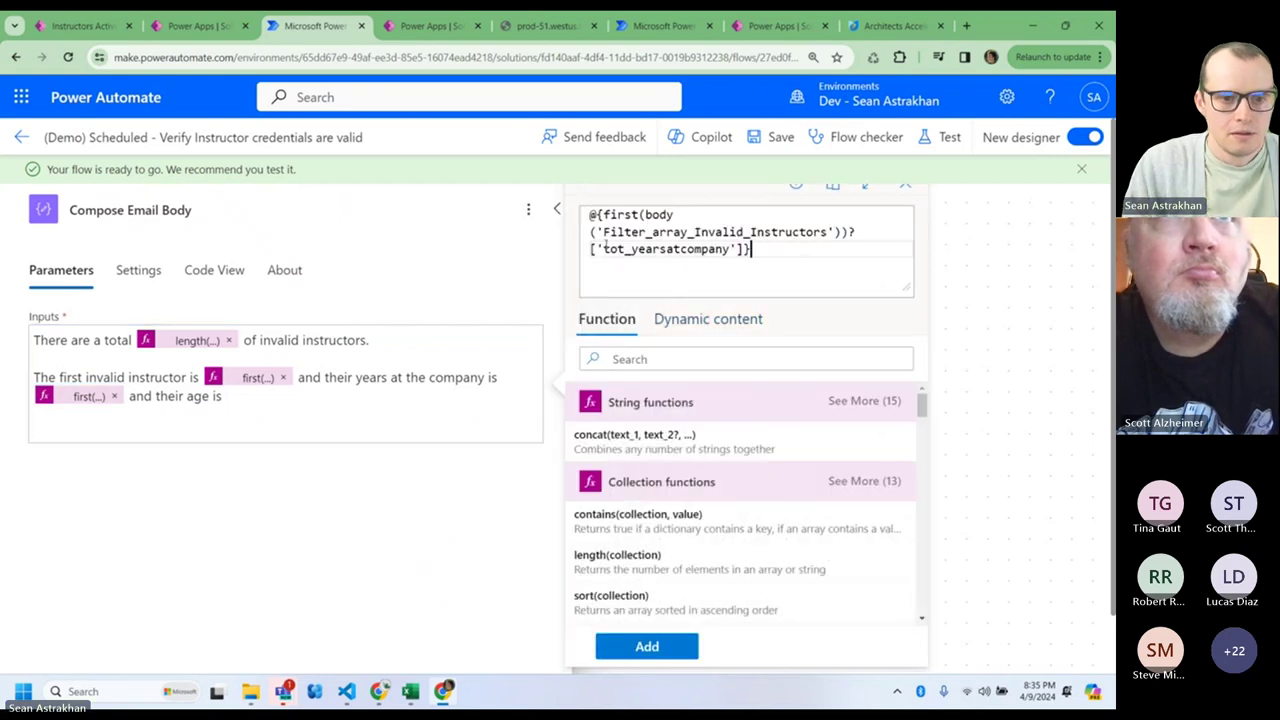
{"action": "left_click", "coordinate": [604, 214]}
{"action": "key", "text": "BackSpace"}
{"action": "key", "text": "BackSpace"}
{"action": "key", "text": "ctrl+End"}
{"action": "key", "text": "BackSpace"}
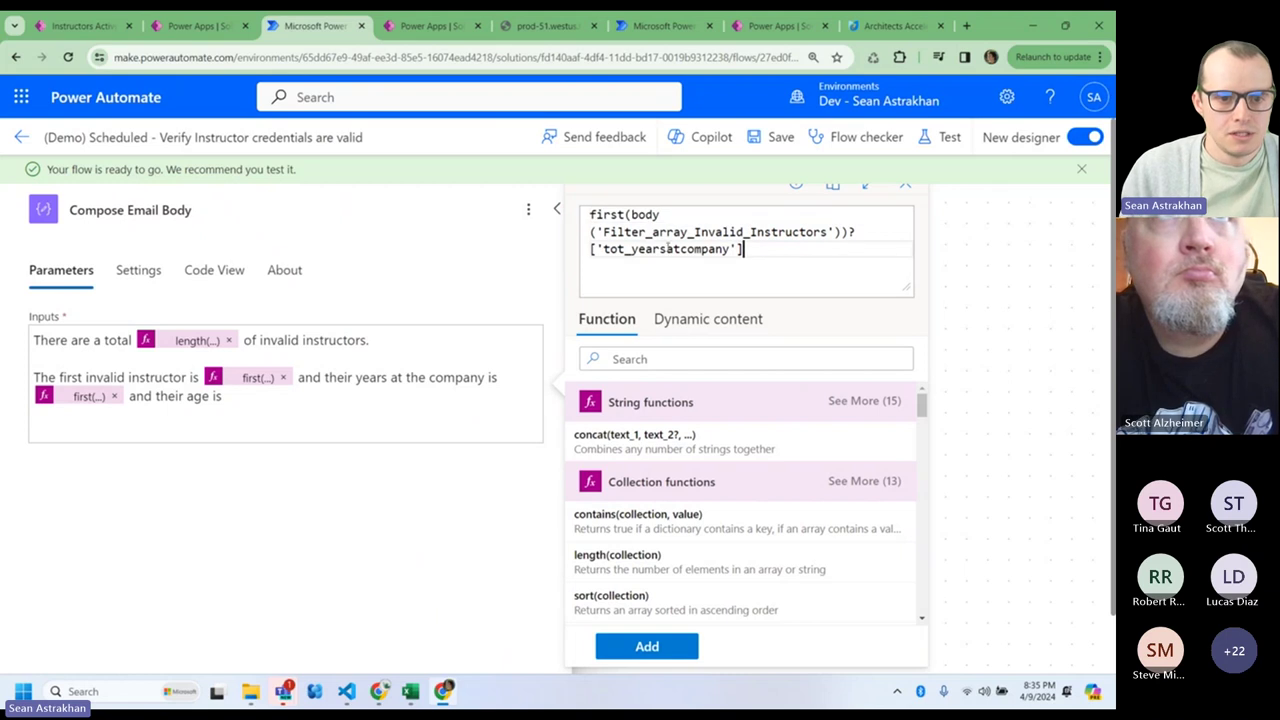
- Change the property to ['tot_age'], drop the ? operator, add it to the body, and save
{"action": "left_click_drag", "start_coordinate": [730, 249], "coordinate": [631, 249]}
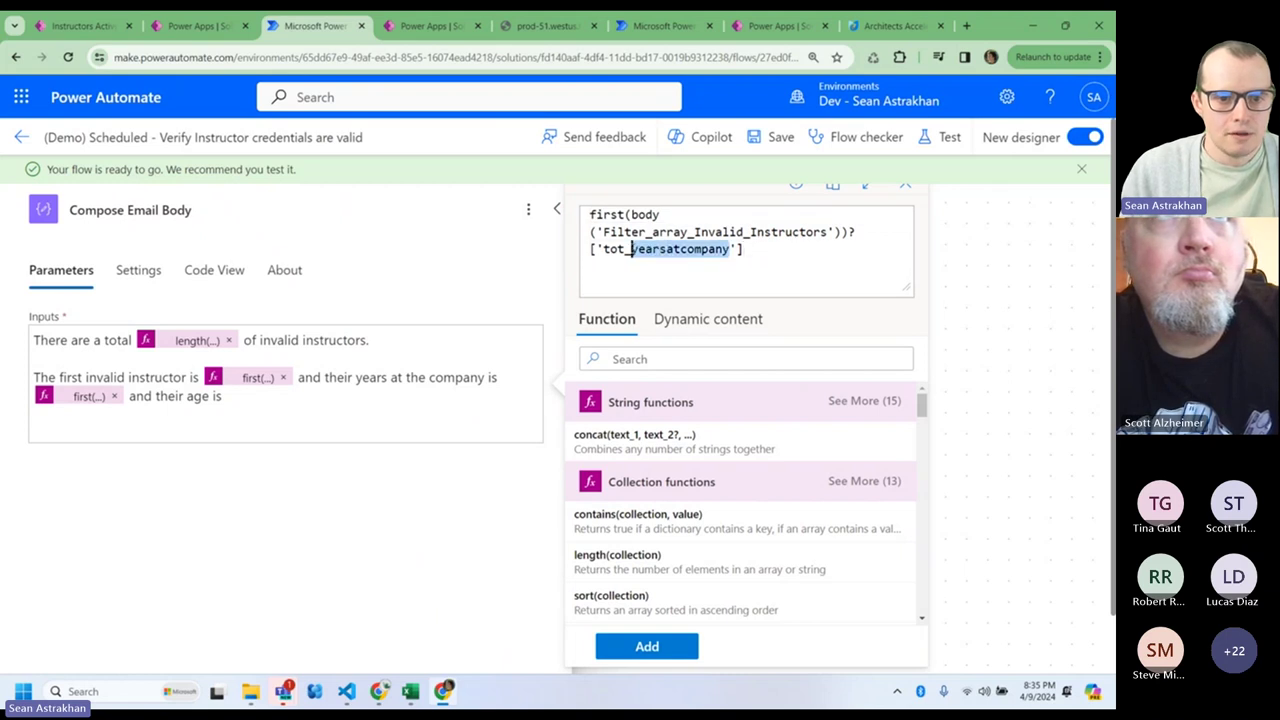
{"action": "type", "text": "age"}
{"action": "left_click", "coordinate": [862, 231]}
{"action": "key", "text": "BackSpace"}
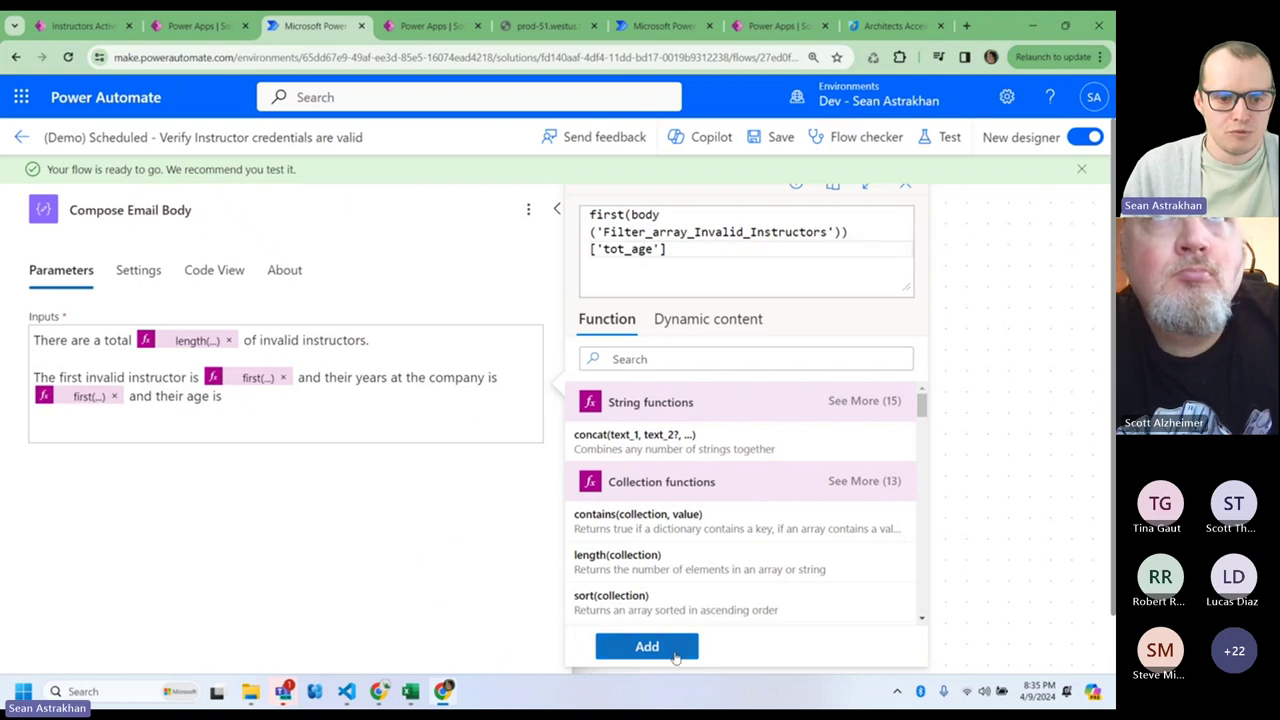
{"action": "left_click", "coordinate": [675, 652]}
{"action": "left_click", "coordinate": [786, 140]}
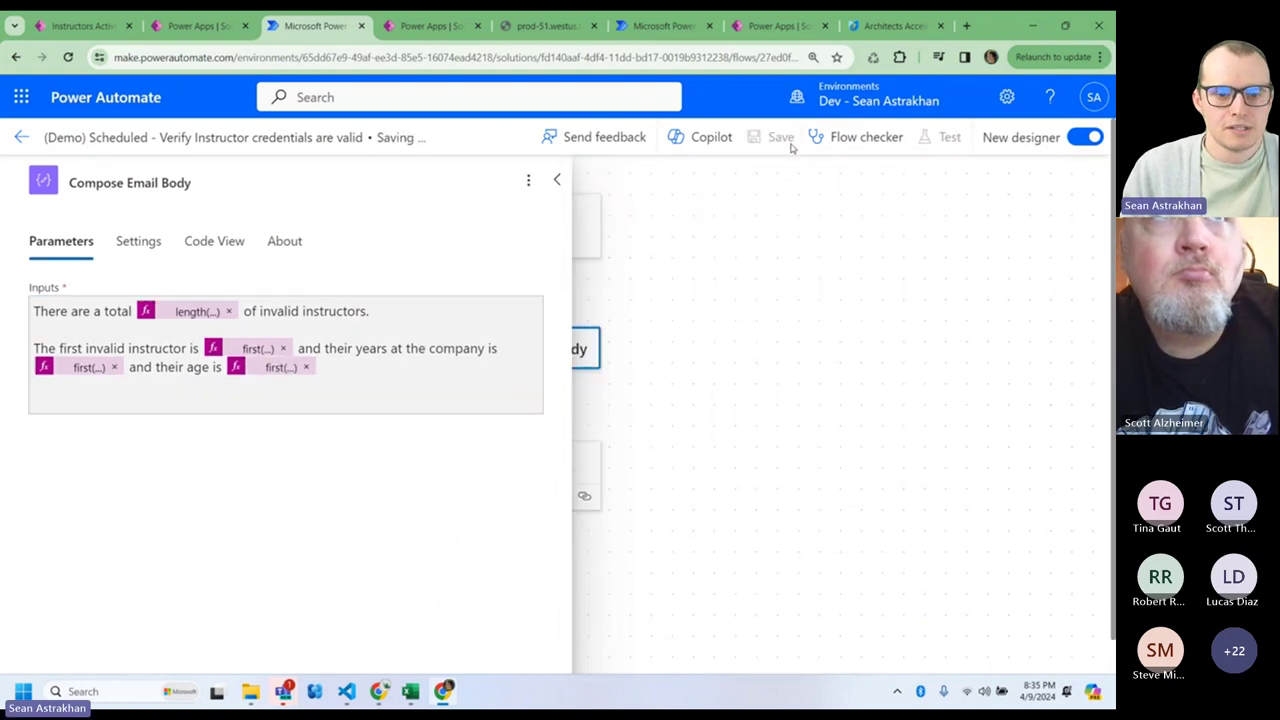
{"action": "scroll", "coordinate": [720, 307], "scroll_direction": "down", "scroll_amount": 1}
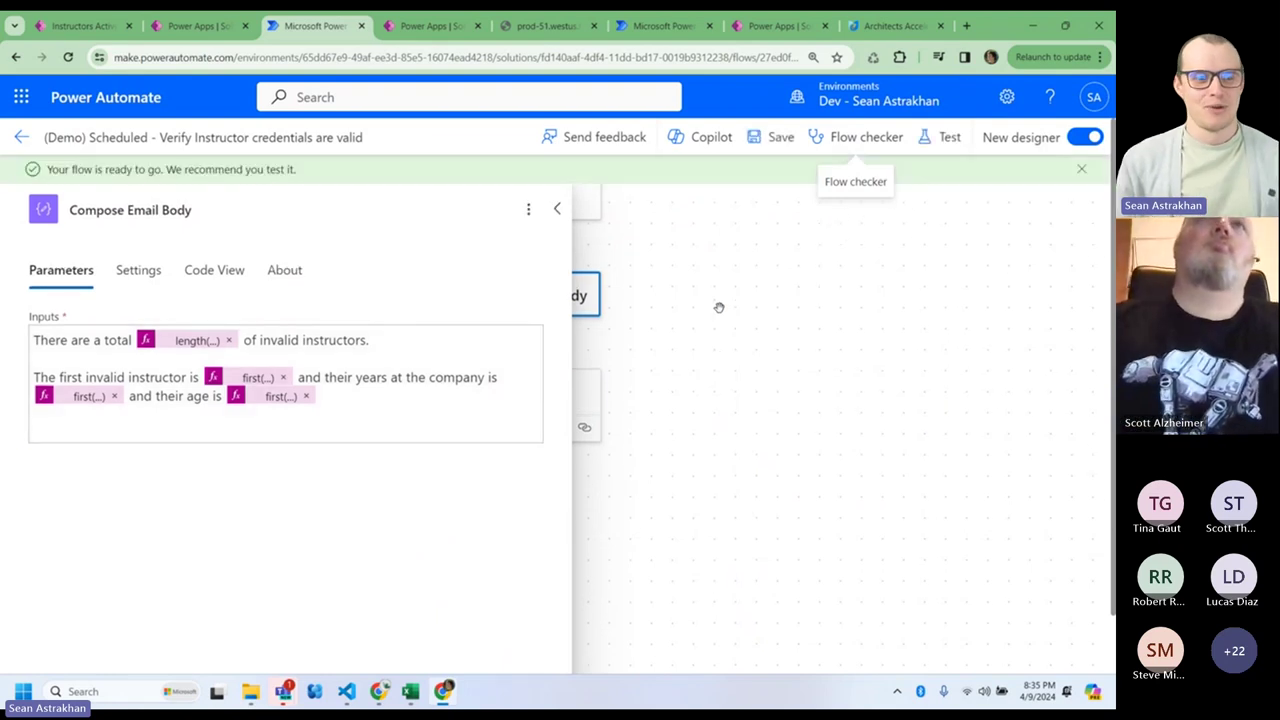
- Resubmit the parent flow run and confirm with OK
{"action": "left_click", "coordinate": [430, 25]}
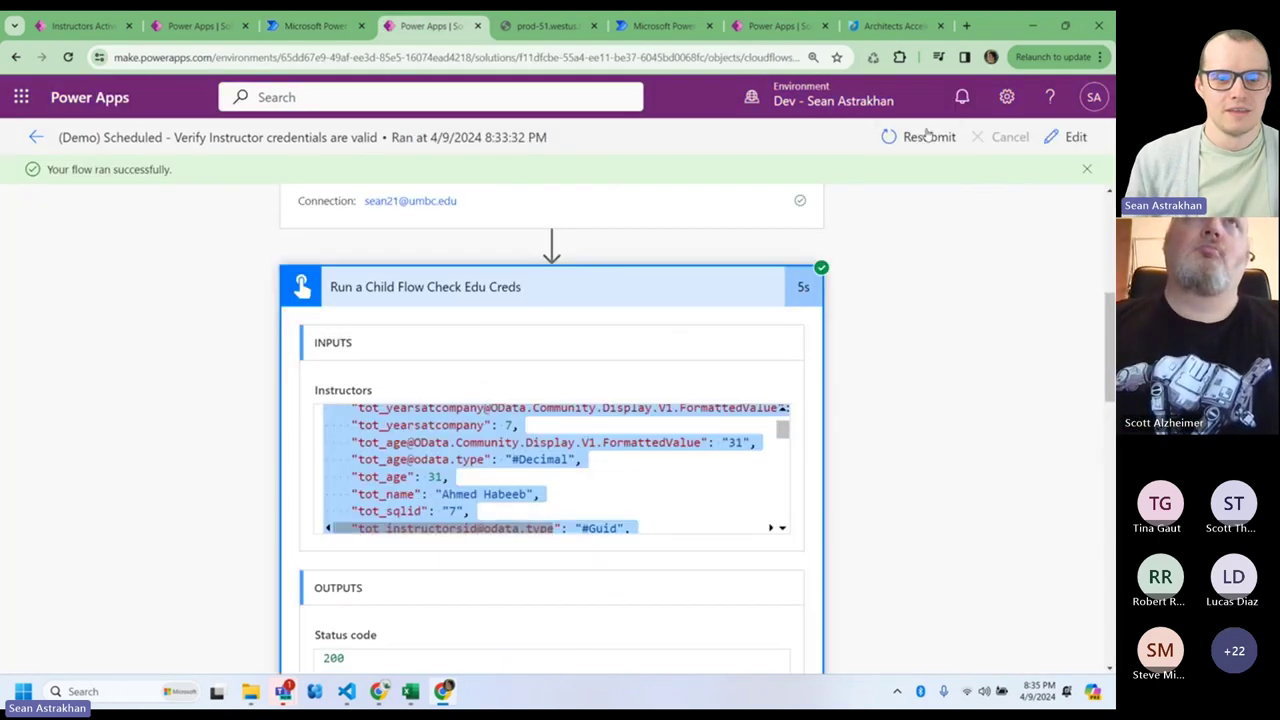
{"action": "left_click", "coordinate": [926, 135]}
{"action": "left_click", "coordinate": [620, 150]}
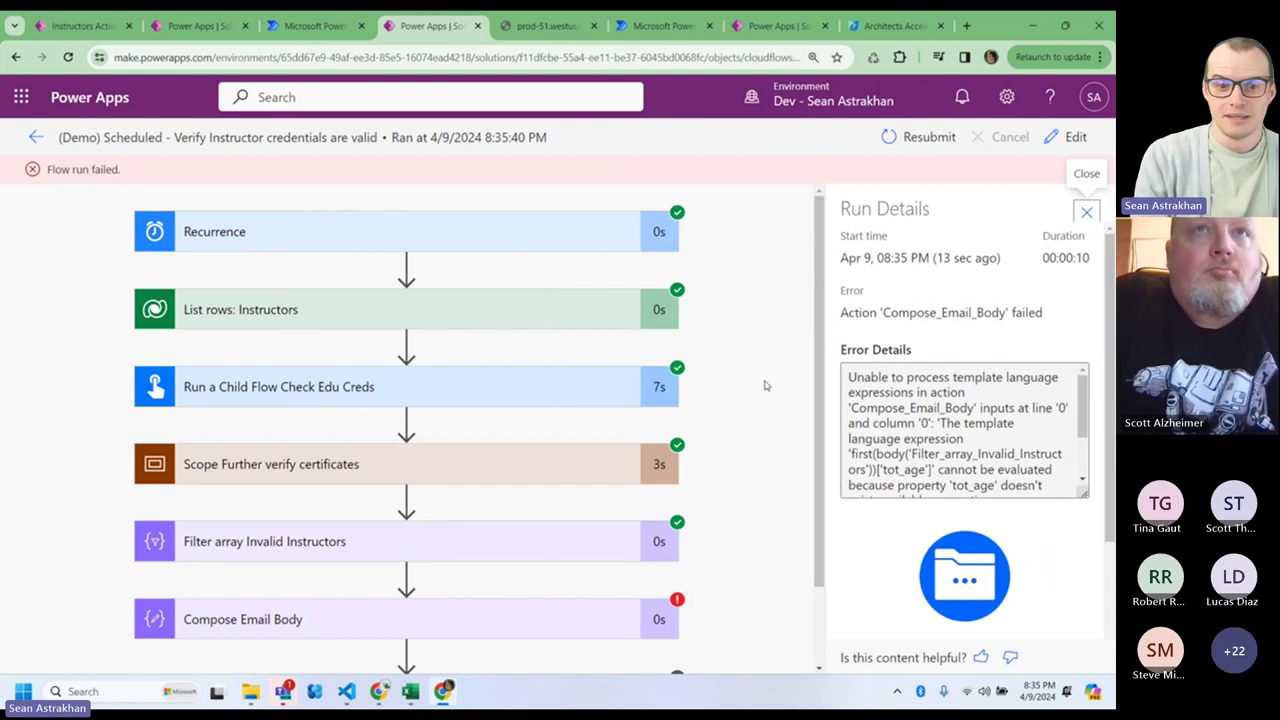
- Highlight the Compose_Email_Body error saying property 'tot_age' doesn't exist
{"action": "scroll", "coordinate": [593, 418], "scroll_direction": "down", "scroll_amount": 1}
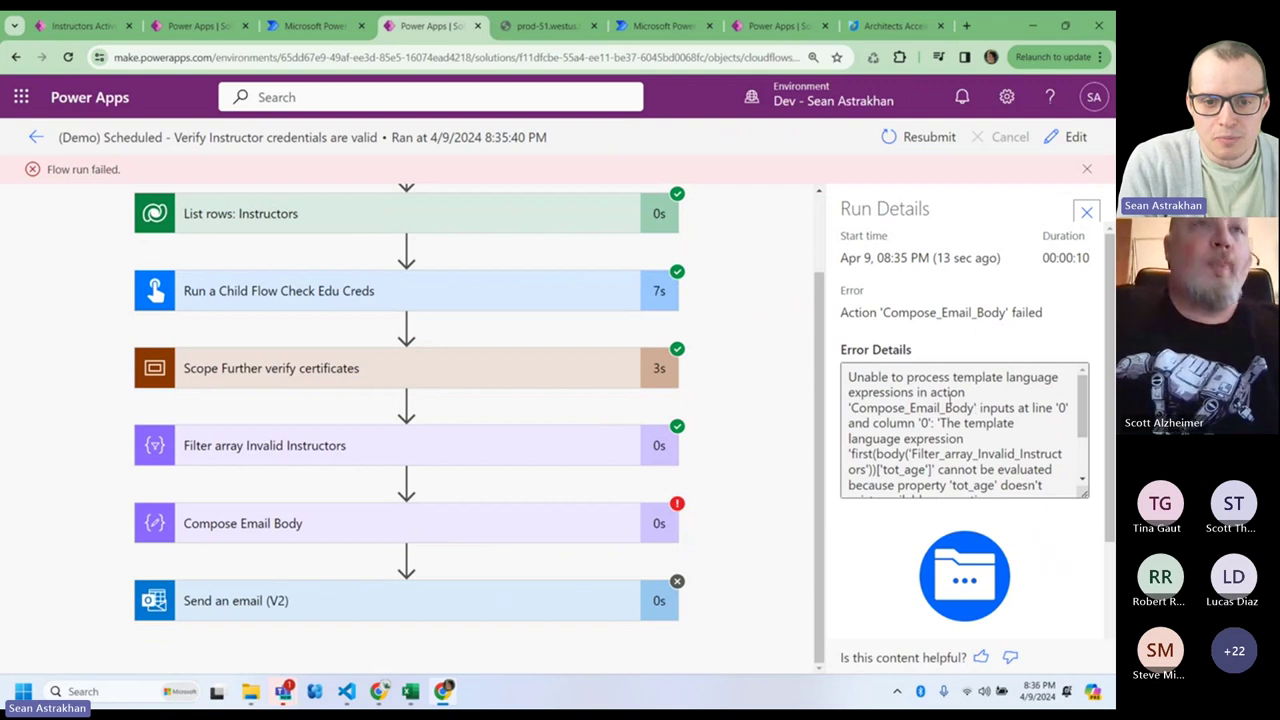
{"action": "scroll", "coordinate": [955, 423], "scroll_direction": "down", "scroll_amount": 1}
{"action": "double_click", "coordinate": [972, 409]}
{"action": "left_click_drag", "start_coordinate": [934, 409], "coordinate": [1035, 422]}
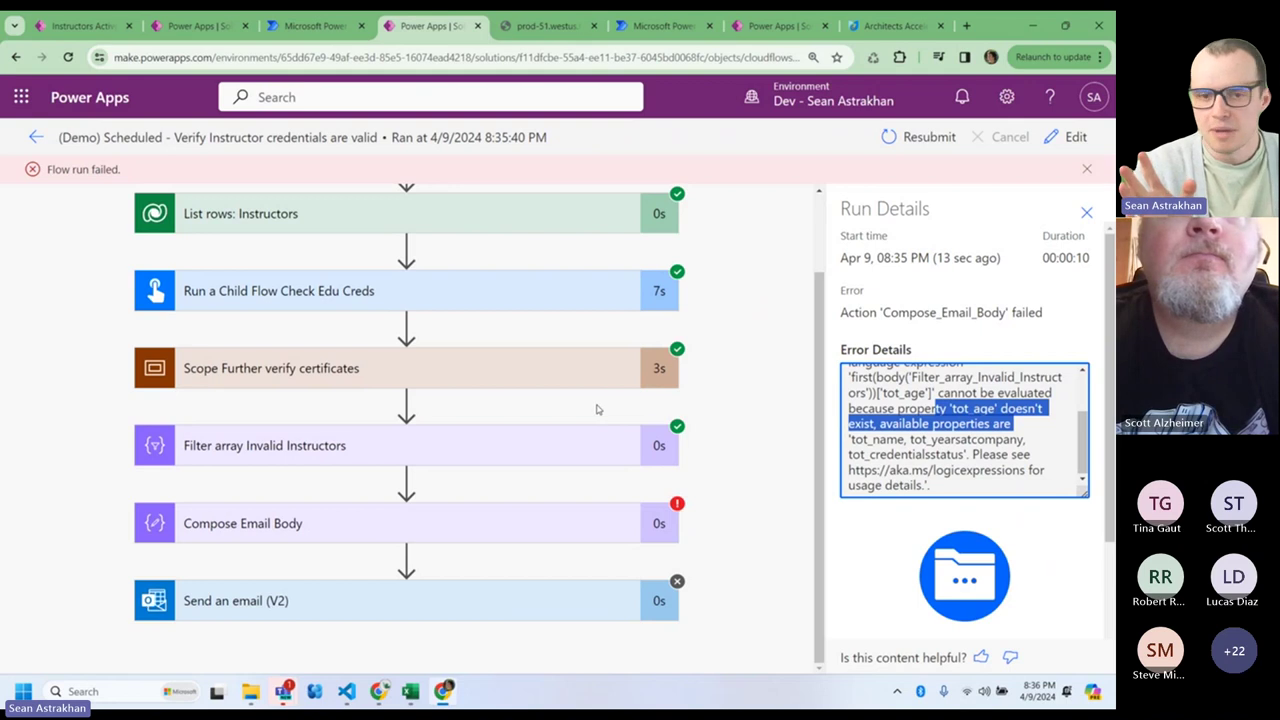
{"action": "scroll", "coordinate": [583, 415], "scroll_direction": "up", "scroll_amount": 1}
{"action": "scroll", "coordinate": [583, 415], "scroll_direction": "up", "scroll_amount": 1}
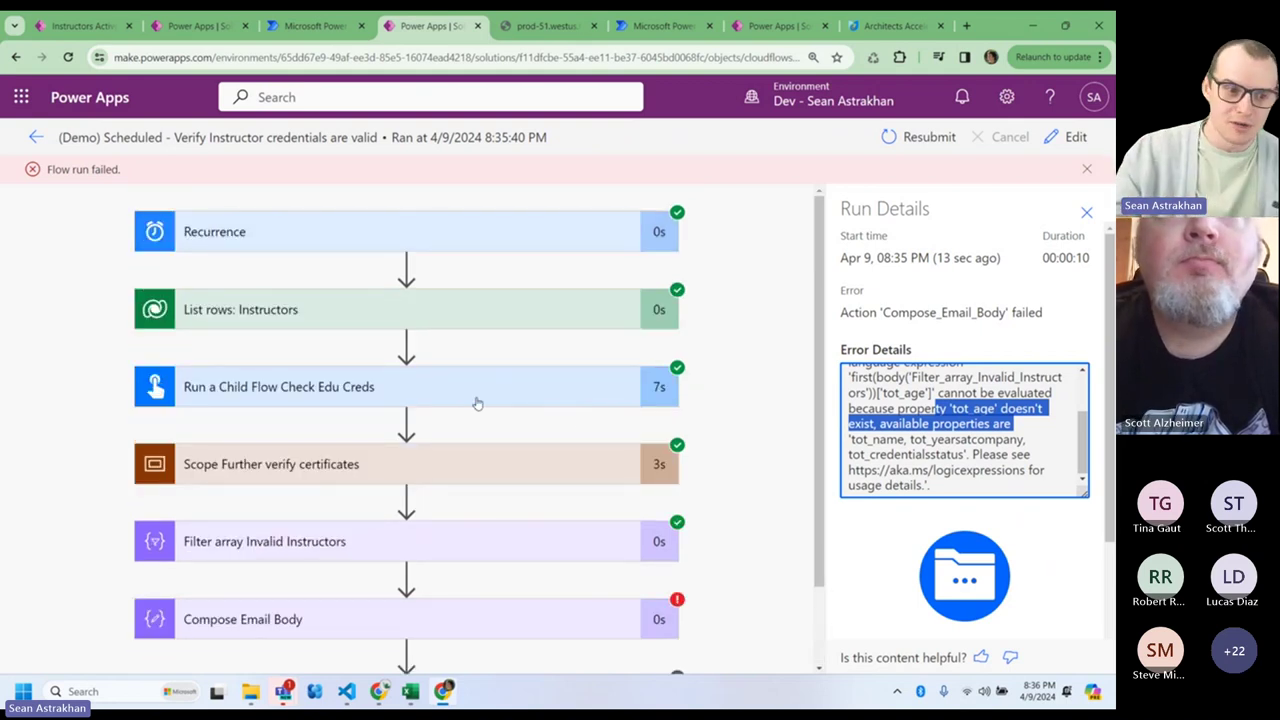
- Expand Run a Child Flow Check Edu Creds and scroll to its Outputs Body
{"action": "left_click", "coordinate": [476, 403]}
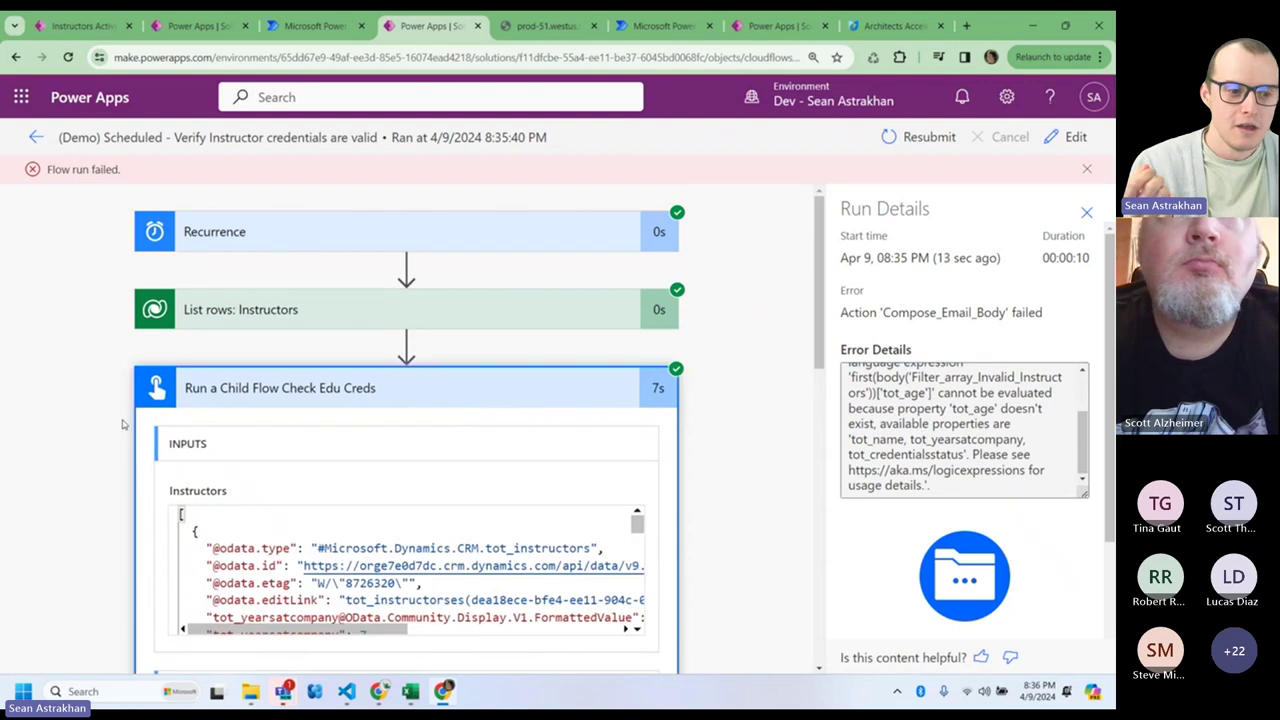
{"action": "scroll", "coordinate": [130, 430], "scroll_direction": "down", "scroll_amount": 1}
{"action": "scroll", "coordinate": [242, 487], "scroll_direction": "down", "scroll_amount": 3}
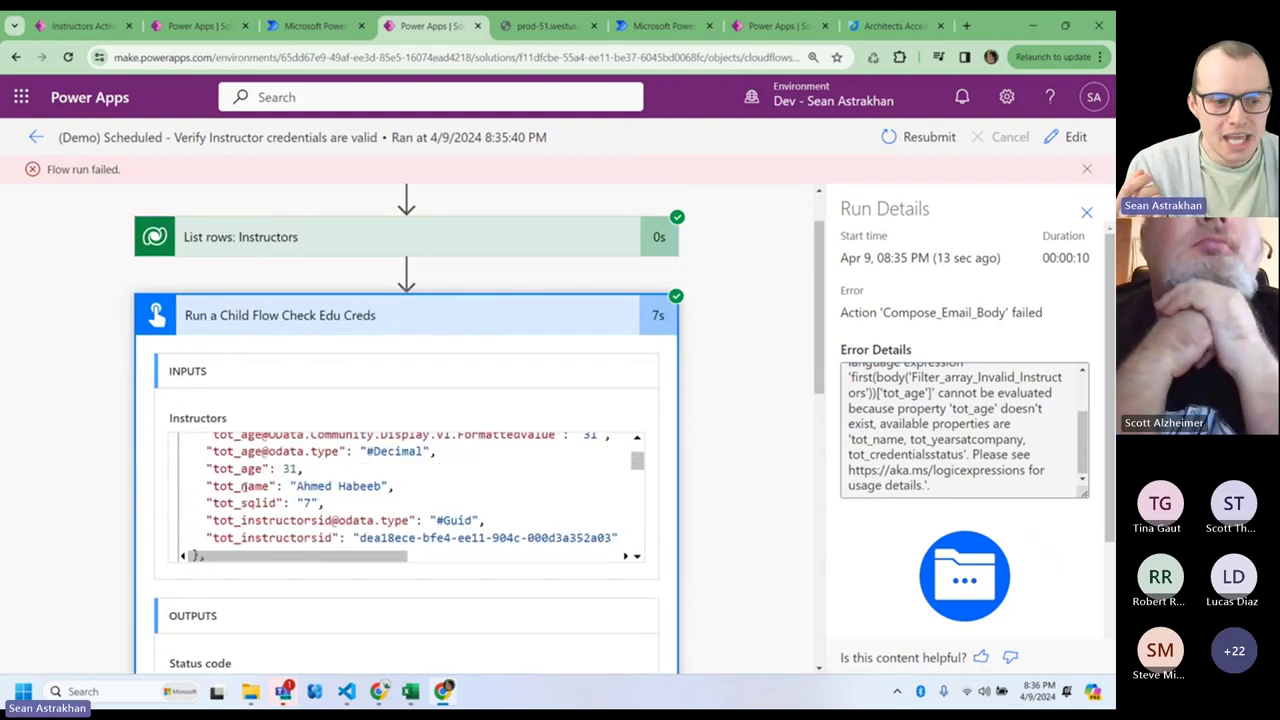
{"action": "scroll", "coordinate": [242, 487], "scroll_direction": "down", "scroll_amount": 2}
{"action": "scroll", "coordinate": [101, 466], "scroll_direction": "down", "scroll_amount": 3}
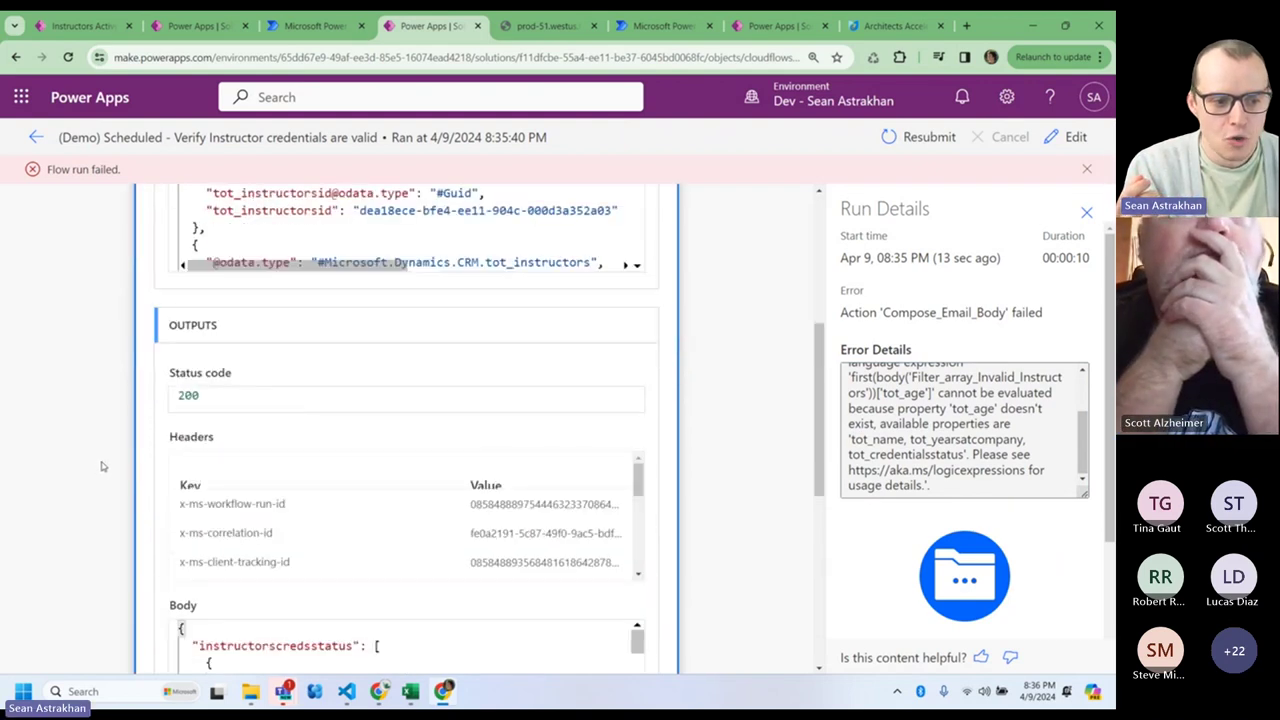
{"action": "scroll", "coordinate": [101, 466], "scroll_direction": "down", "scroll_amount": 3}
{"action": "left_click_drag", "start_coordinate": [422, 570], "coordinate": [207, 535]}
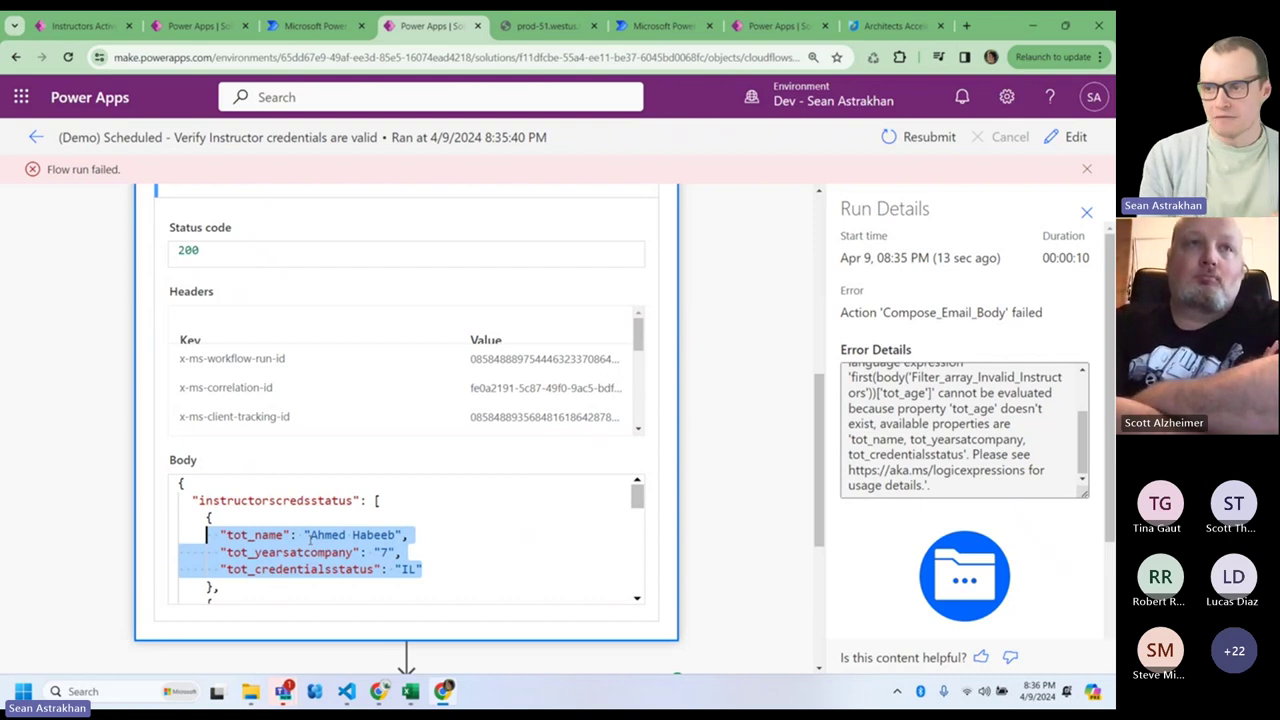
- Select the tot_credentialsstatus line in the returned body, then go to the child flow designer
{"action": "left_click", "coordinate": [310, 537]}
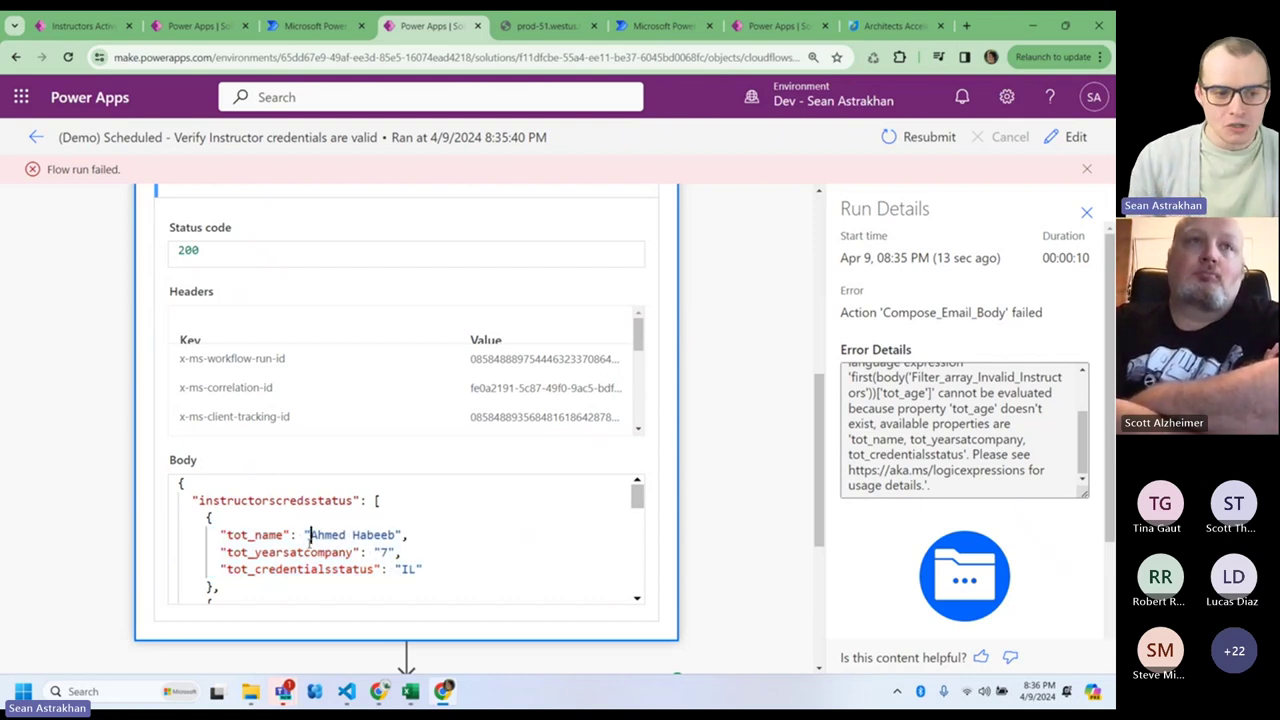
{"action": "left_click_drag", "start_coordinate": [423, 569], "coordinate": [191, 535]}
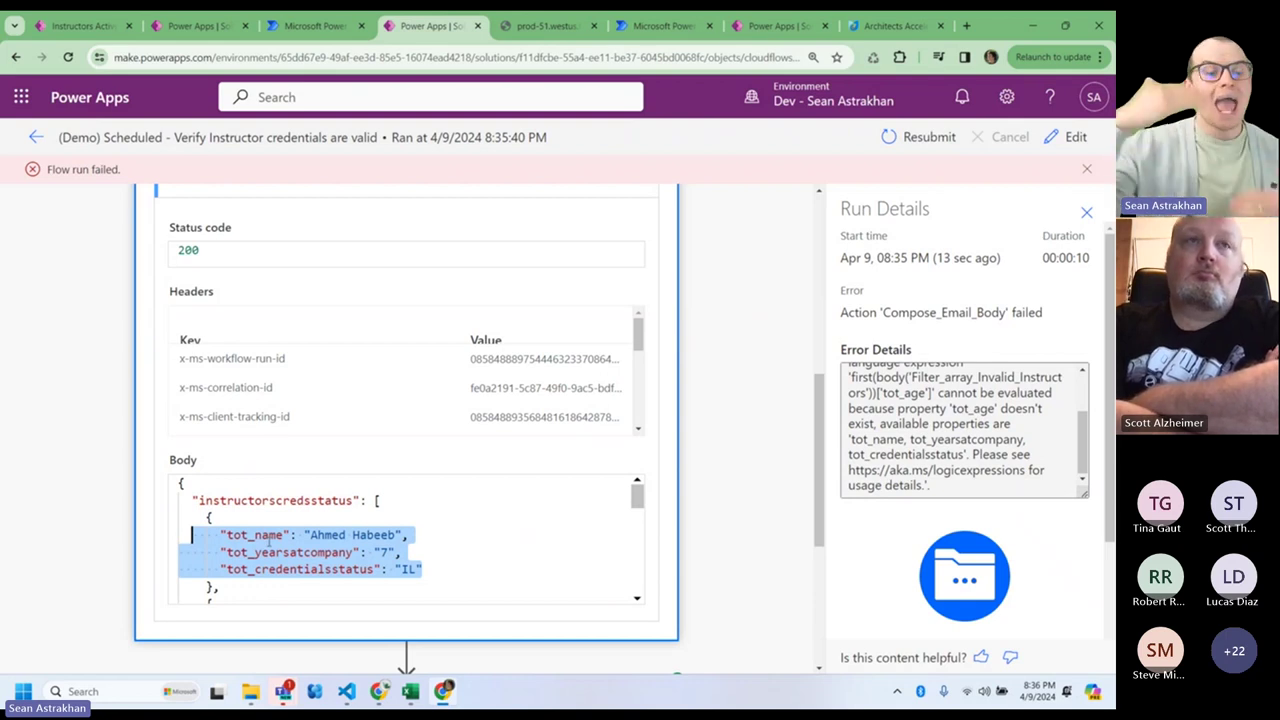
{"action": "left_click", "coordinate": [306, 566]}
{"action": "double_click", "coordinate": [308, 567]}
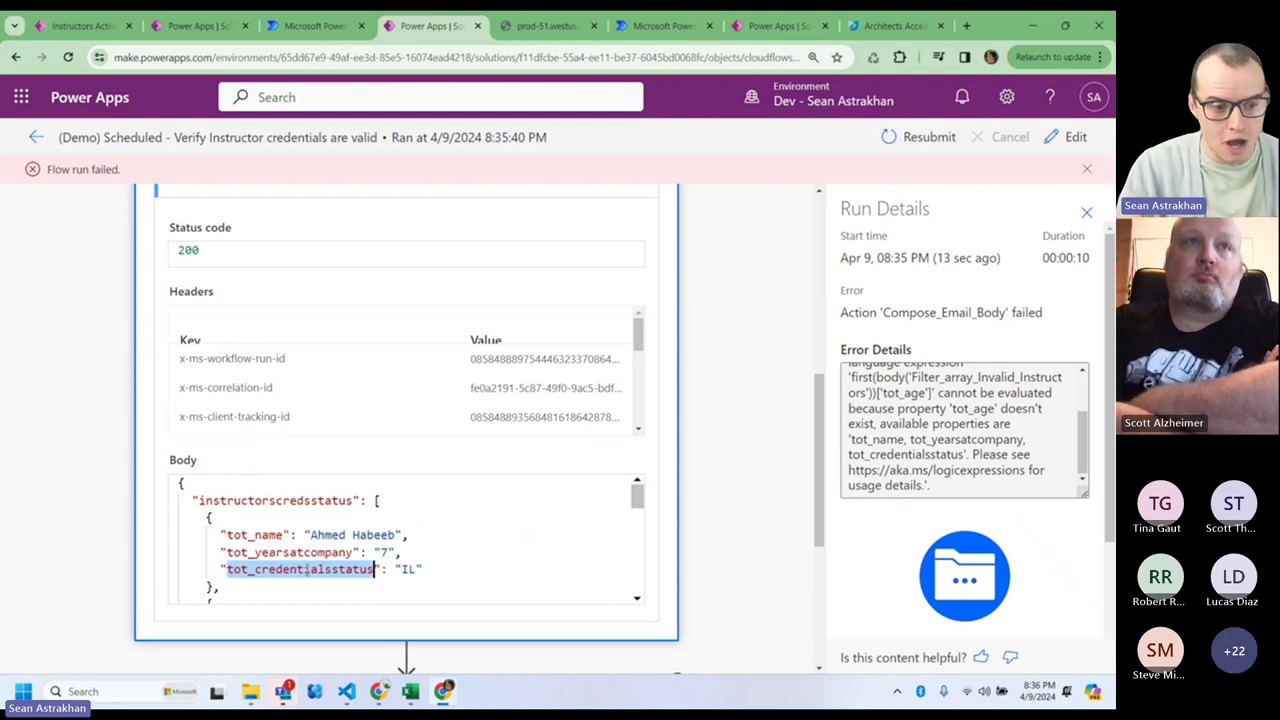
{"action": "left_click_drag", "start_coordinate": [308, 567], "coordinate": [307, 584]}
{"action": "triple_click", "coordinate": [310, 545]}
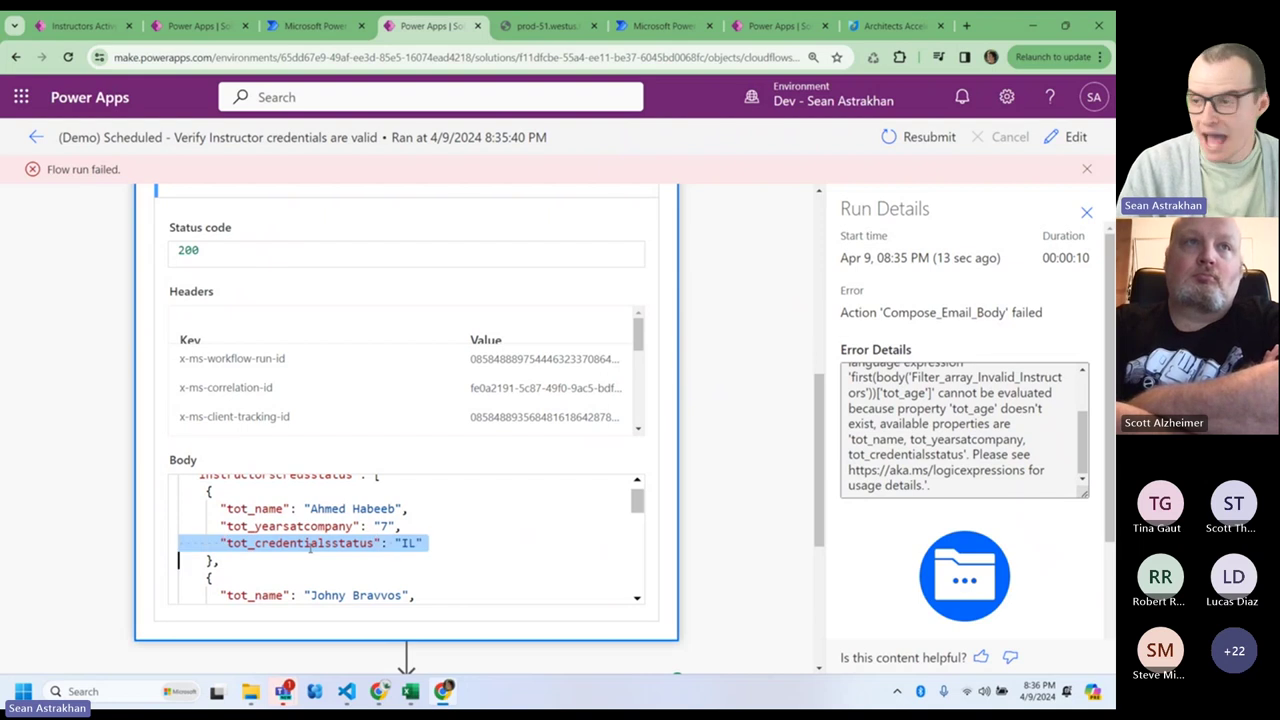
{"action": "scroll", "coordinate": [310, 545], "scroll_direction": "up", "scroll_amount": 4}
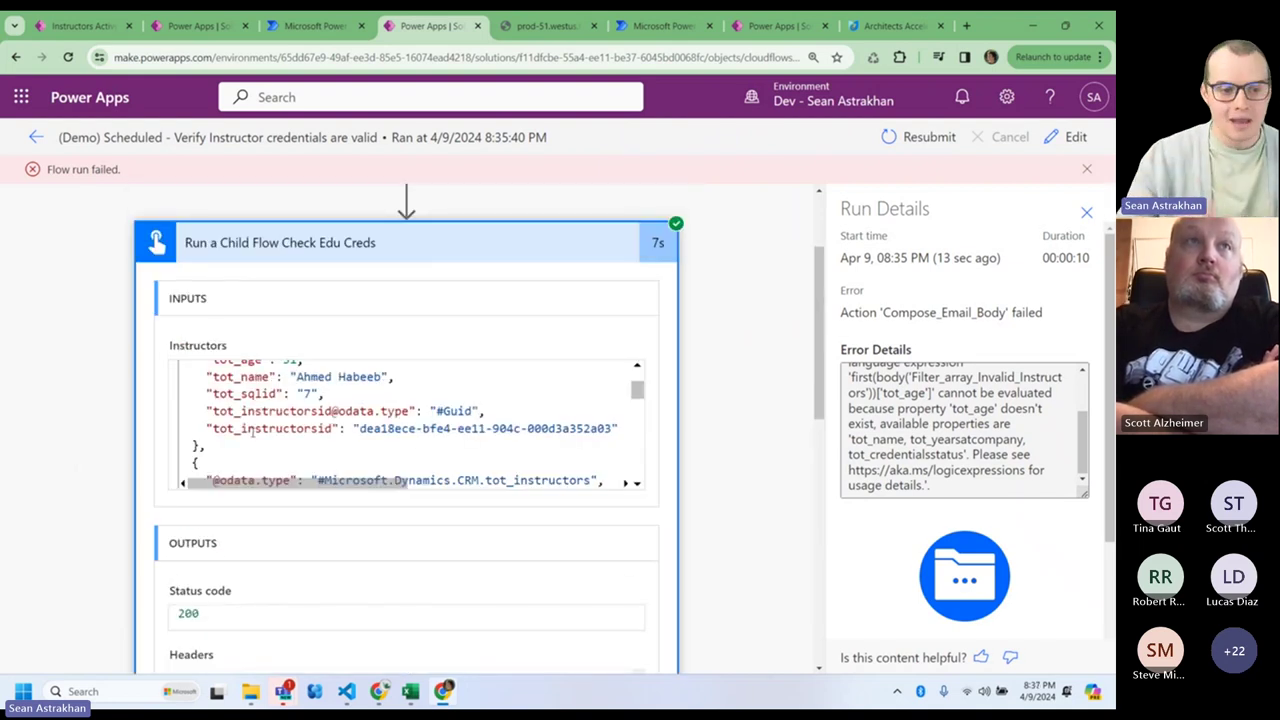
{"action": "scroll", "coordinate": [57, 449], "scroll_direction": "down", "scroll_amount": 4}
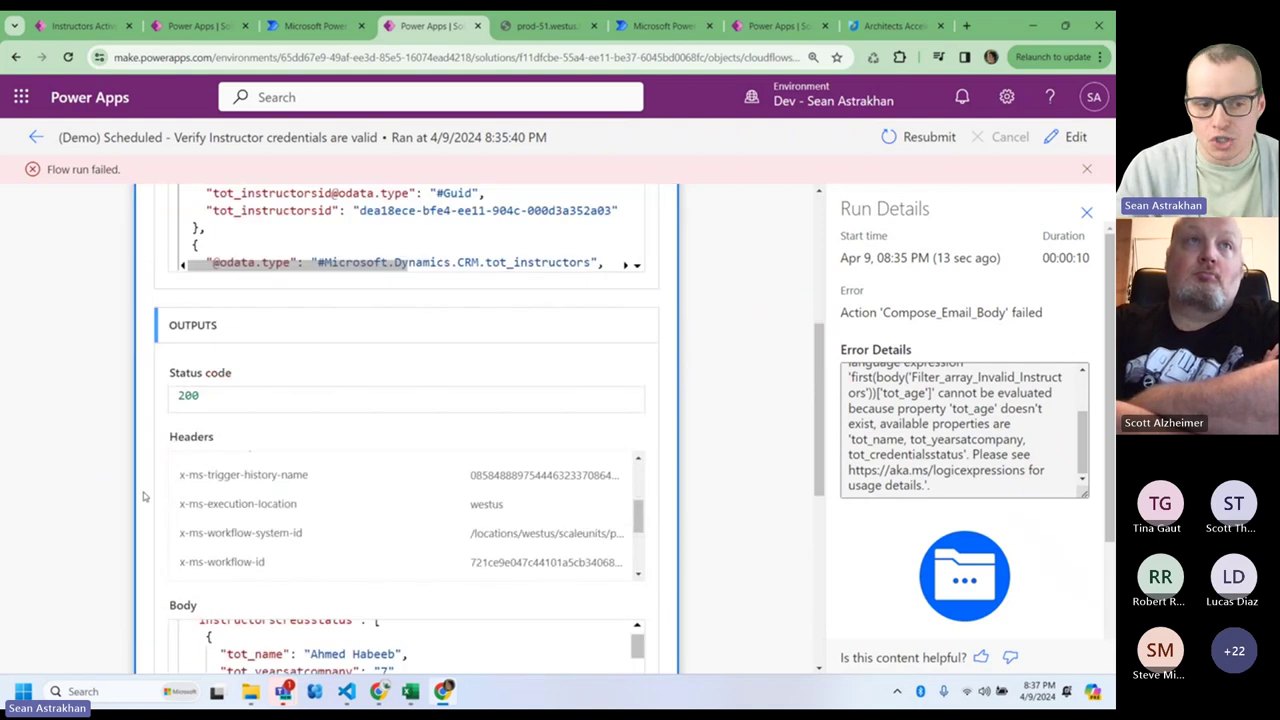
{"action": "scroll", "coordinate": [126, 498], "scroll_direction": "down", "scroll_amount": 2}
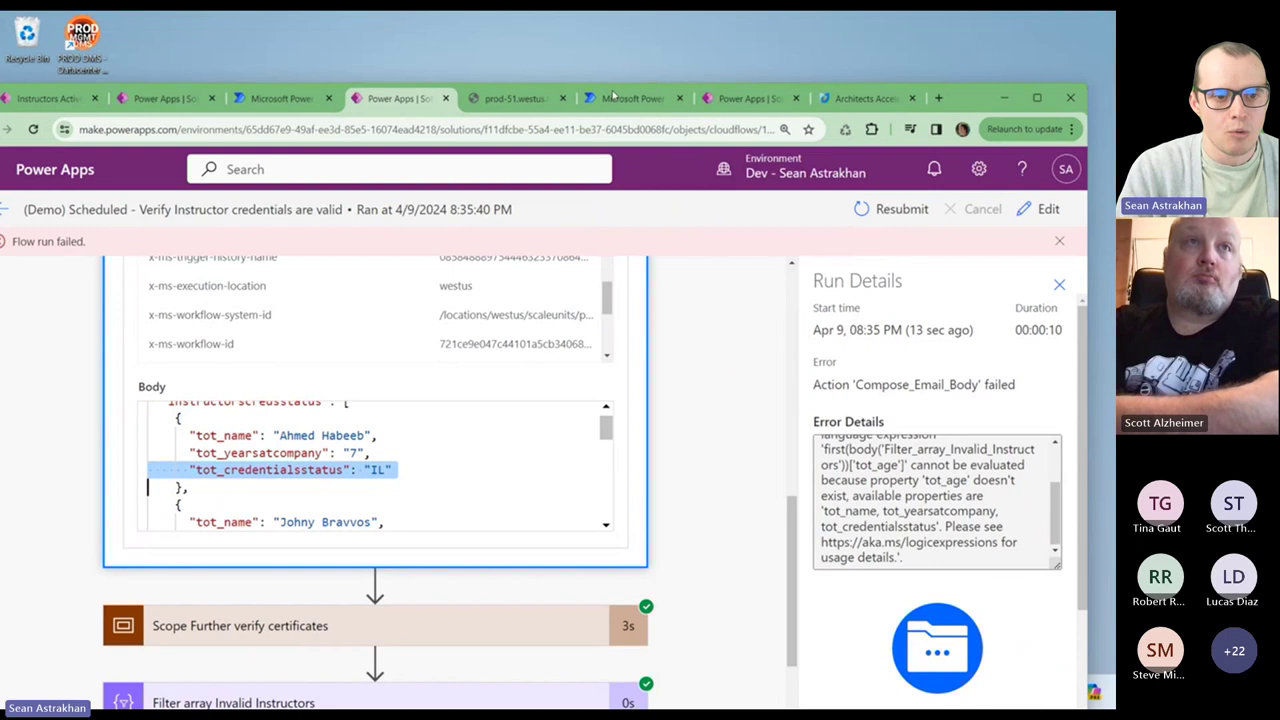
{"action": "left_click", "coordinate": [655, 41]}
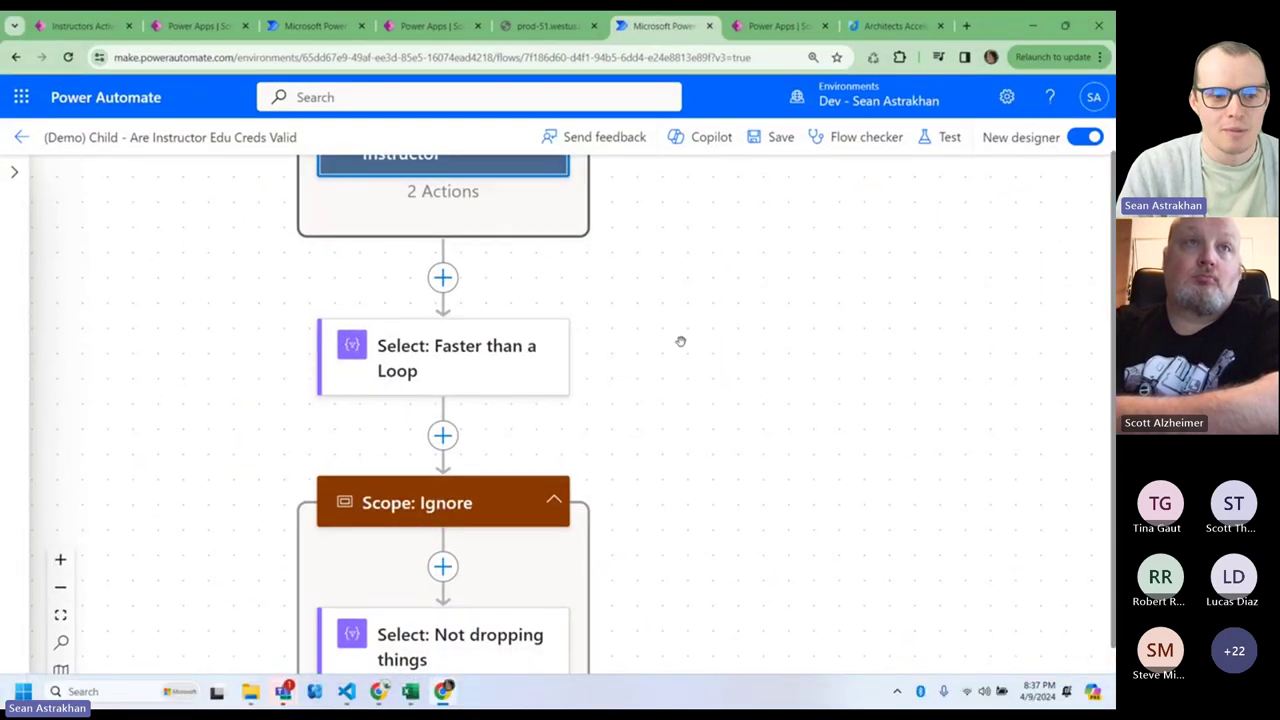
- Insert a Data Operation Select action below 'Select: Faster than a Loop'
{"action": "left_click", "coordinate": [486, 377]}
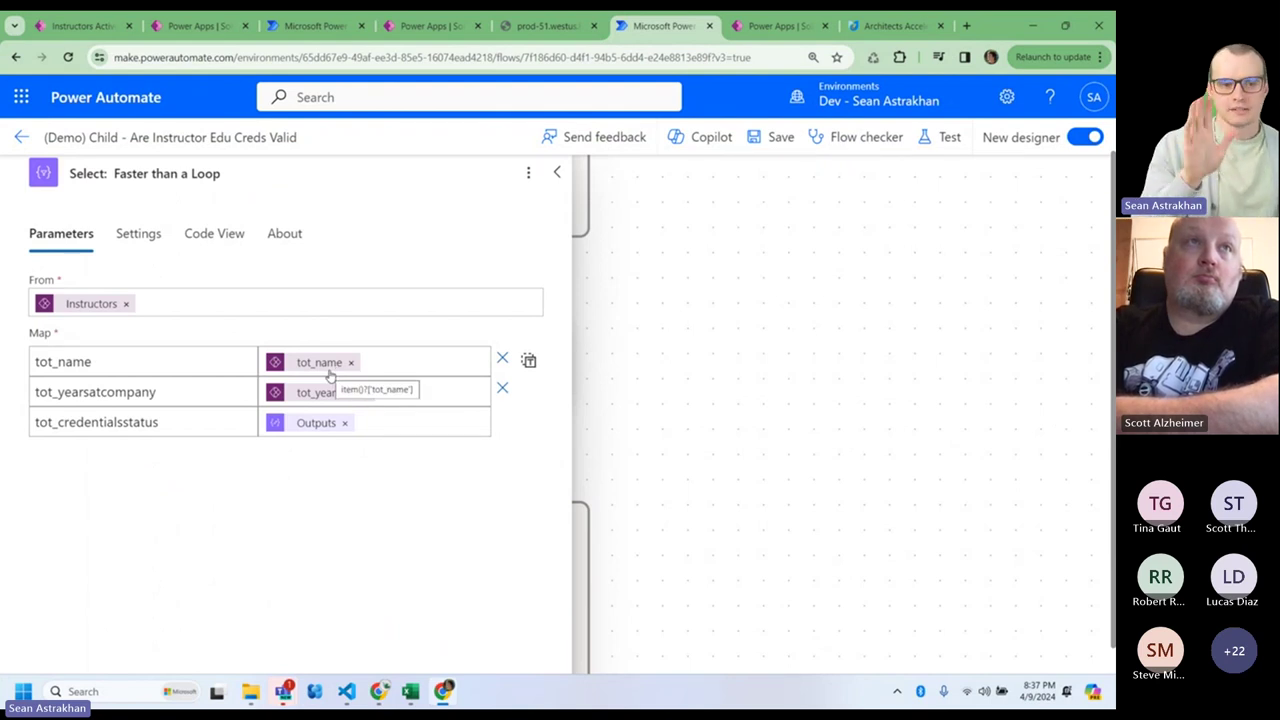
{"action": "left_click", "coordinate": [556, 173]}
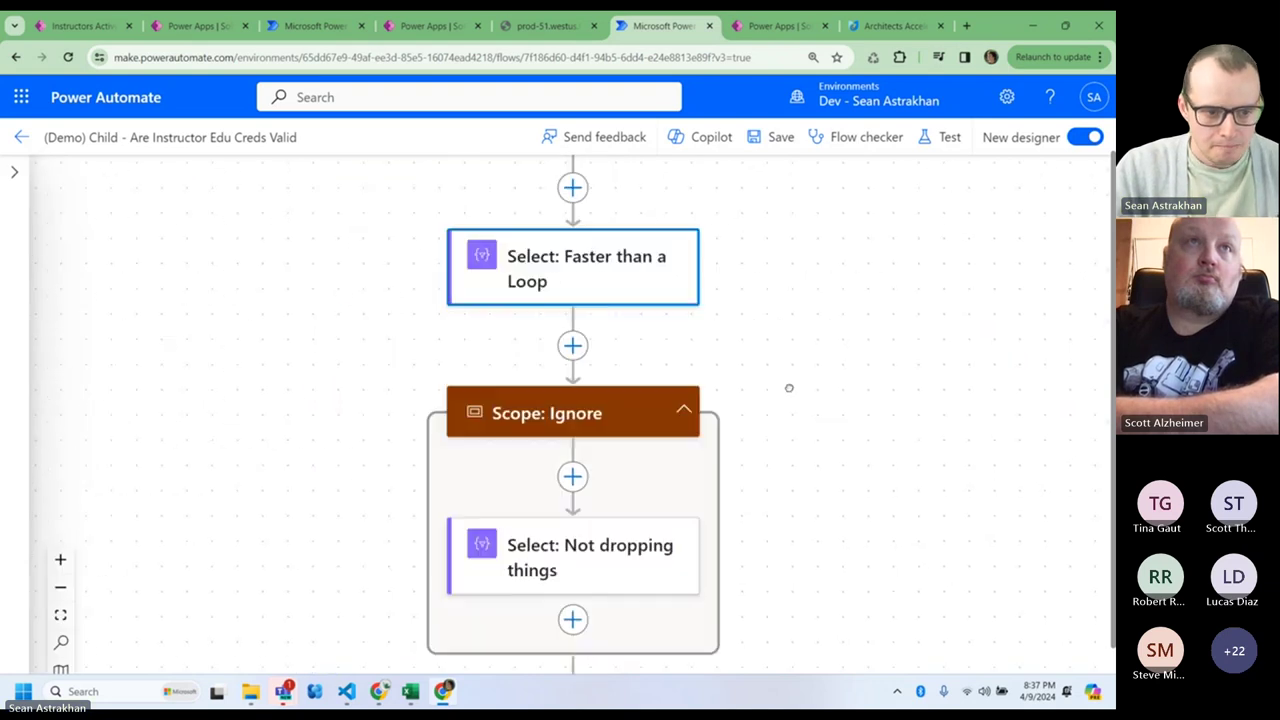
{"action": "left_click", "coordinate": [572, 345]}
{"action": "left_click", "coordinate": [652, 318]}
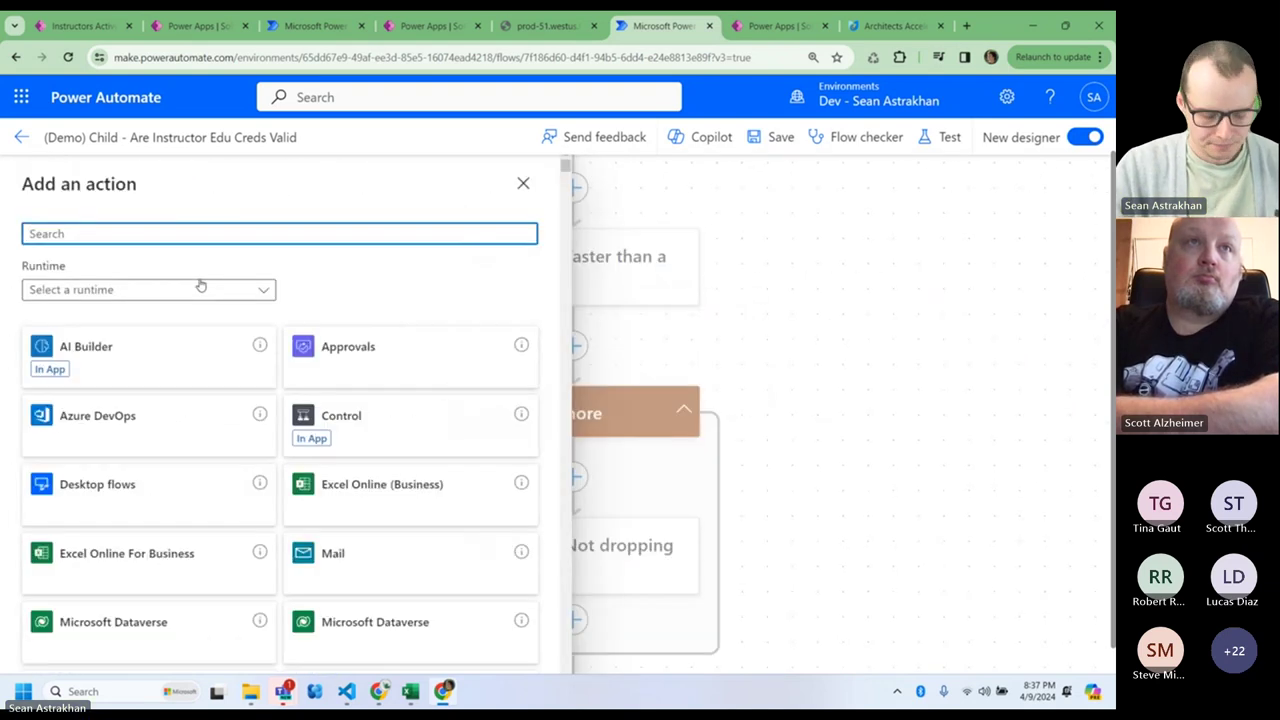
{"action": "type", "text": "select"}
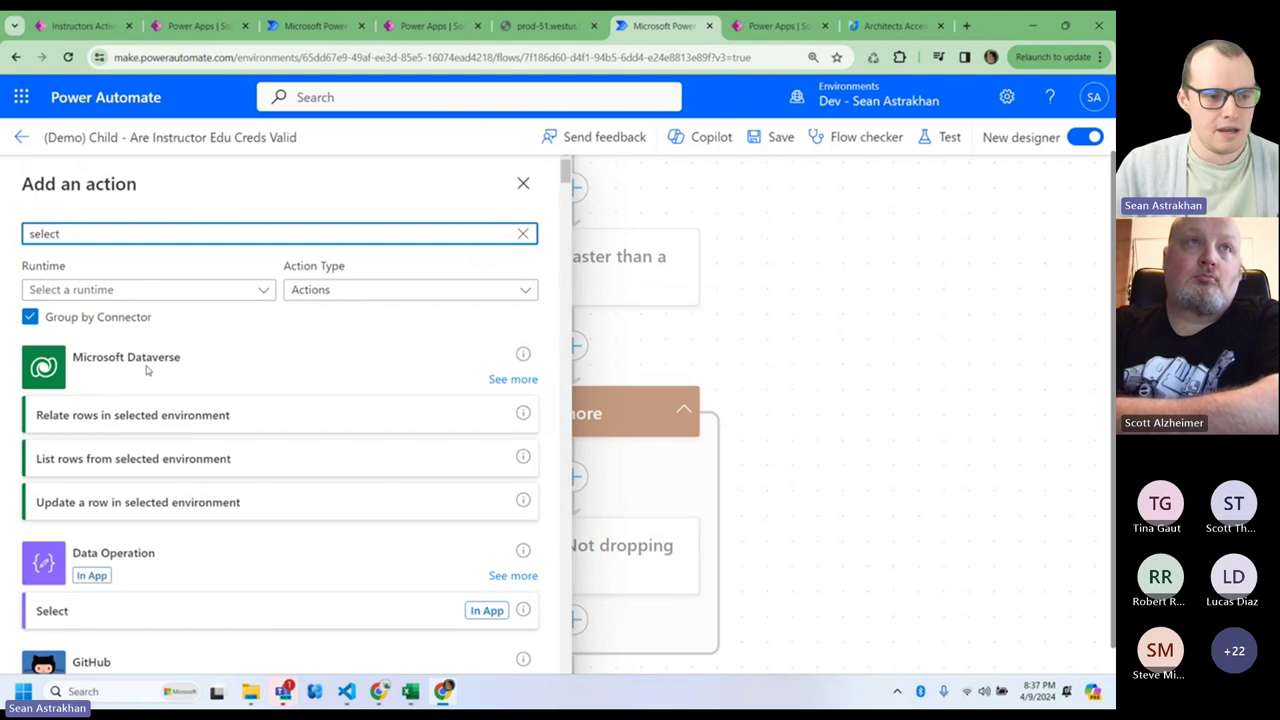
{"action": "scroll", "coordinate": [149, 400], "scroll_direction": "down", "scroll_amount": 2}
{"action": "left_click", "coordinate": [119, 405]}
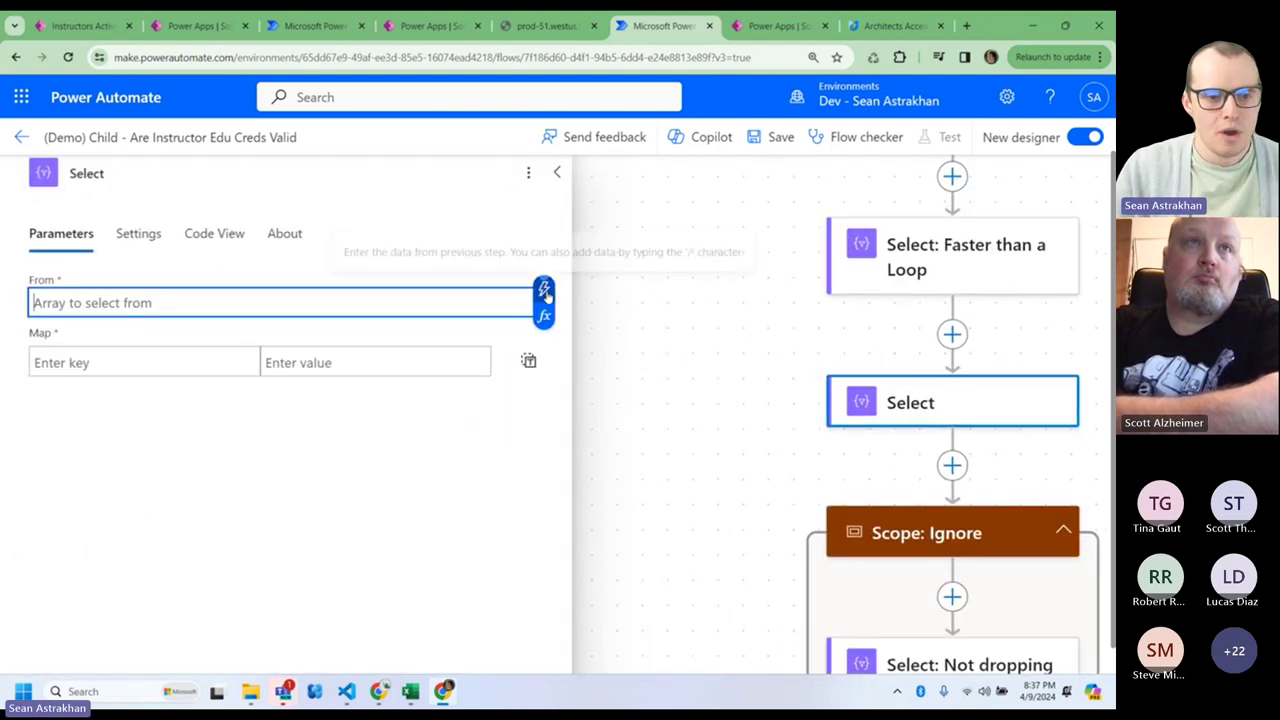
- Set the new Select's From to Instructors and switch its Map to text mode
{"action": "left_click", "coordinate": [543, 290]}
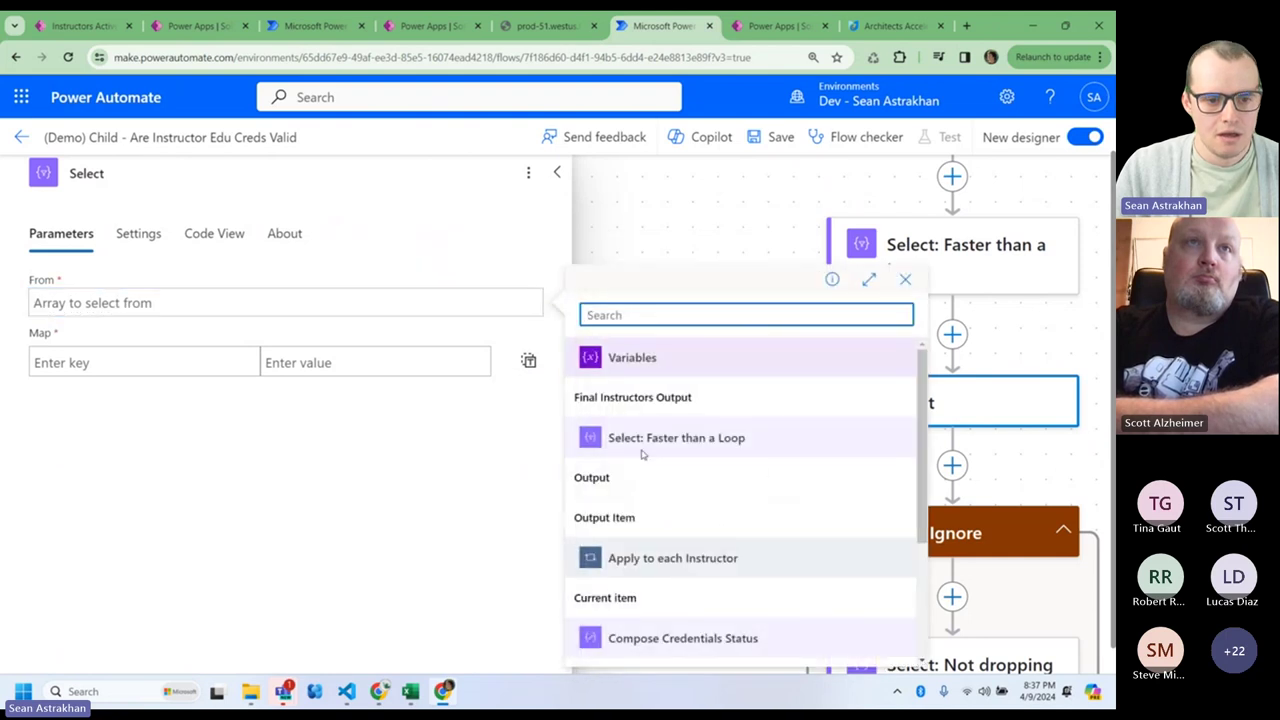
{"action": "scroll", "coordinate": [630, 473], "scroll_direction": "down", "scroll_amount": 3}
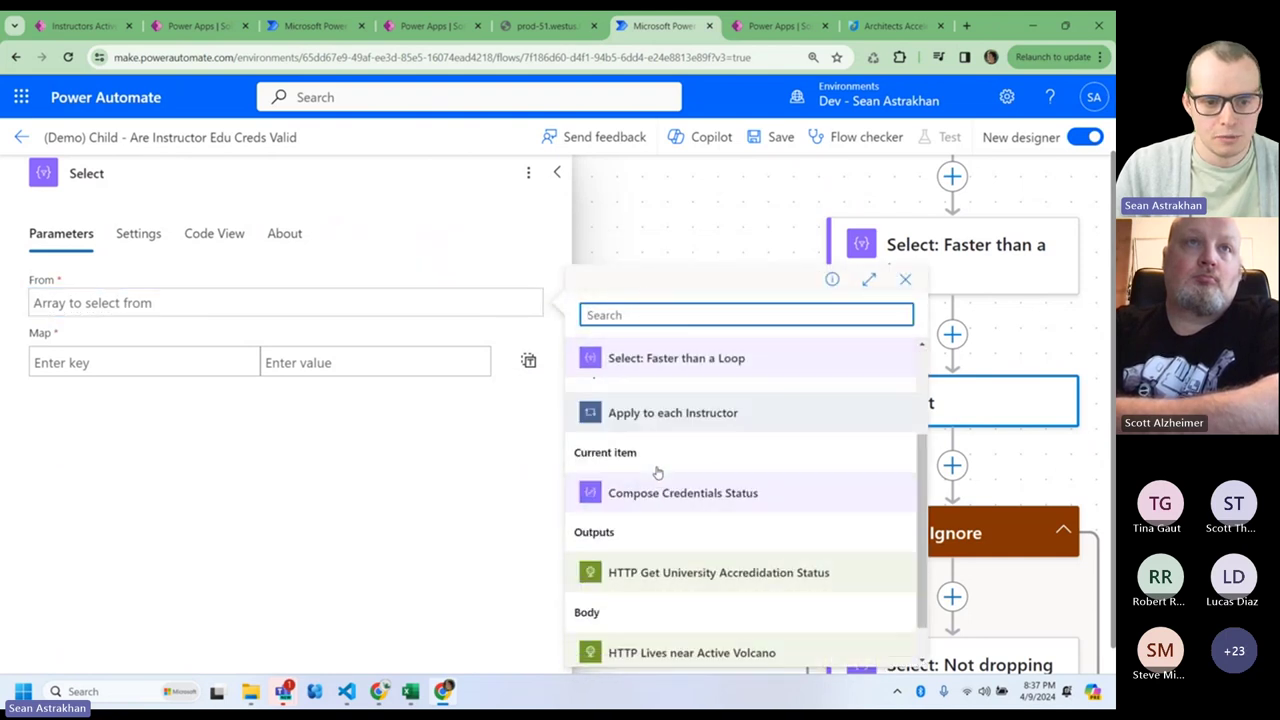
{"action": "left_click", "coordinate": [918, 250]}
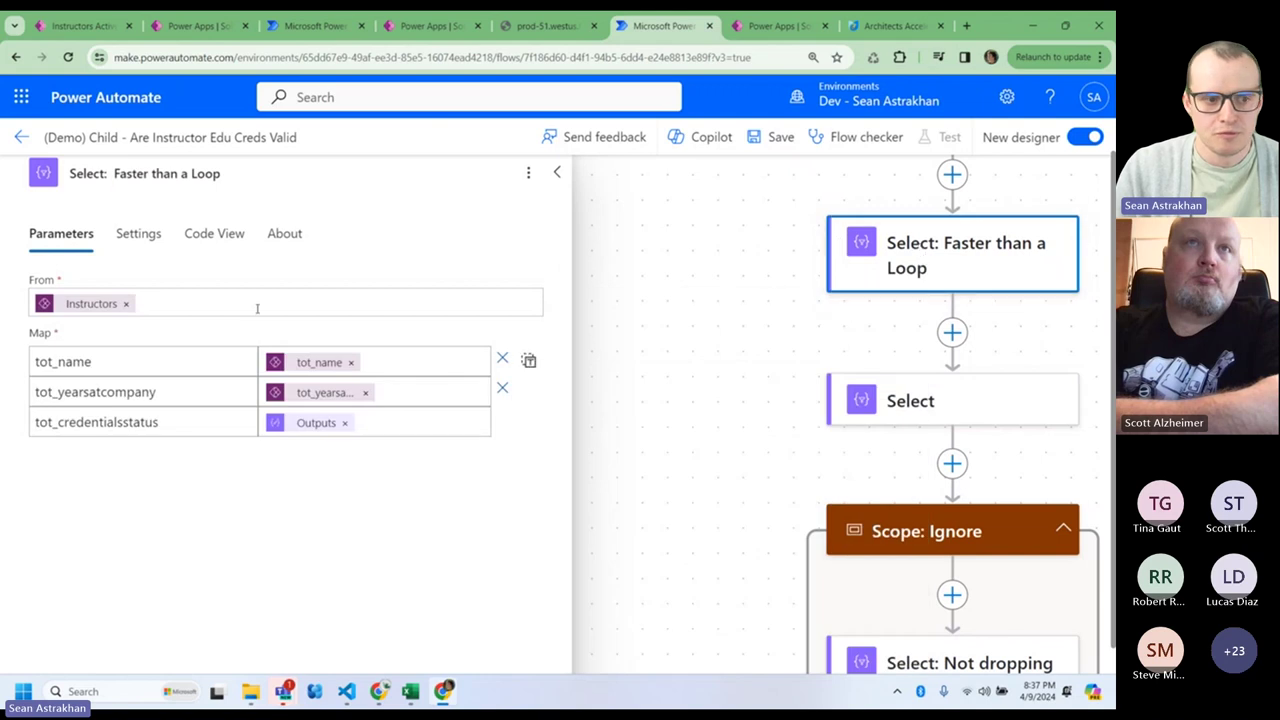
{"action": "left_click", "coordinate": [174, 308]}
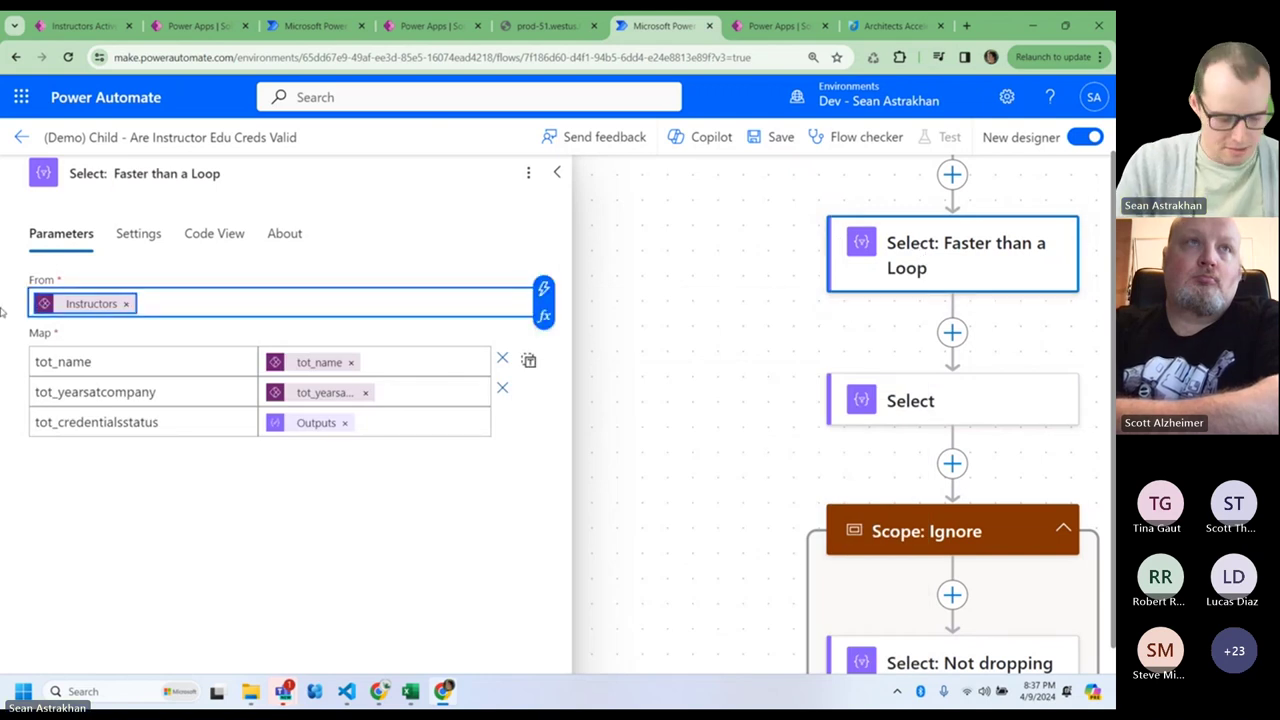
{"action": "left_click", "coordinate": [840, 400]}
{"action": "left_click", "coordinate": [171, 302]}
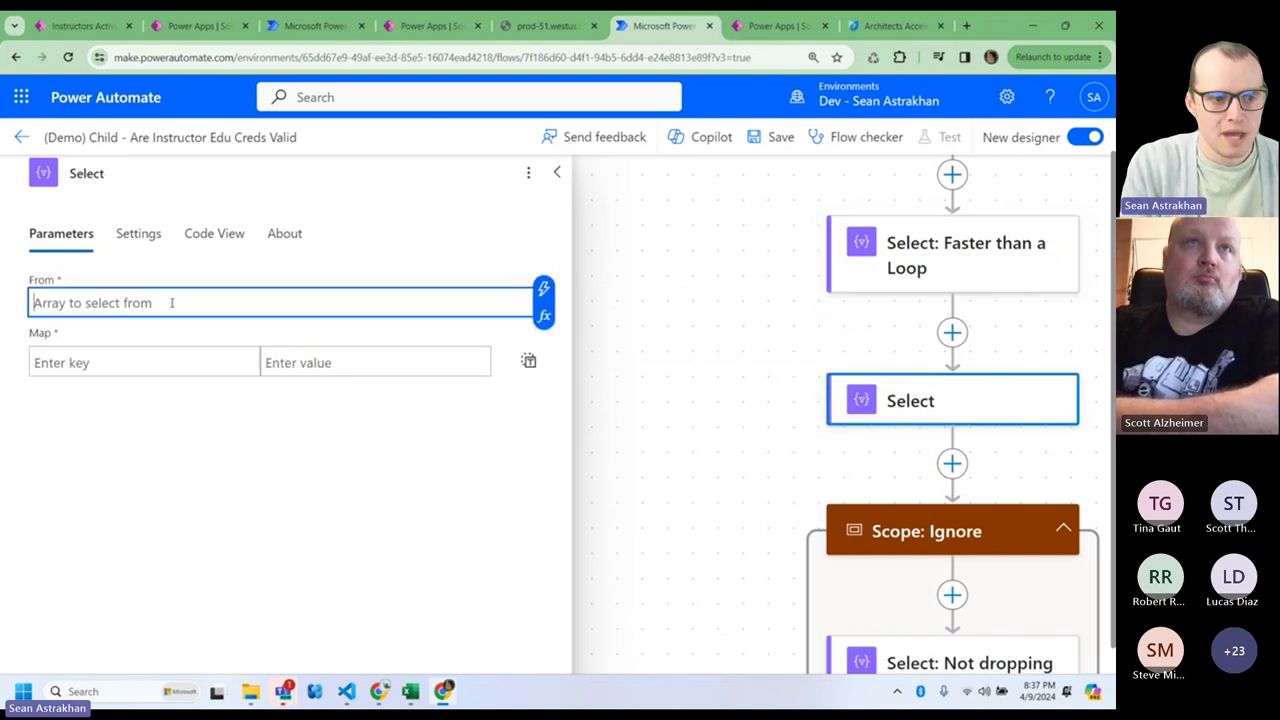
{"action": "key", "text": "ctrl+v"}
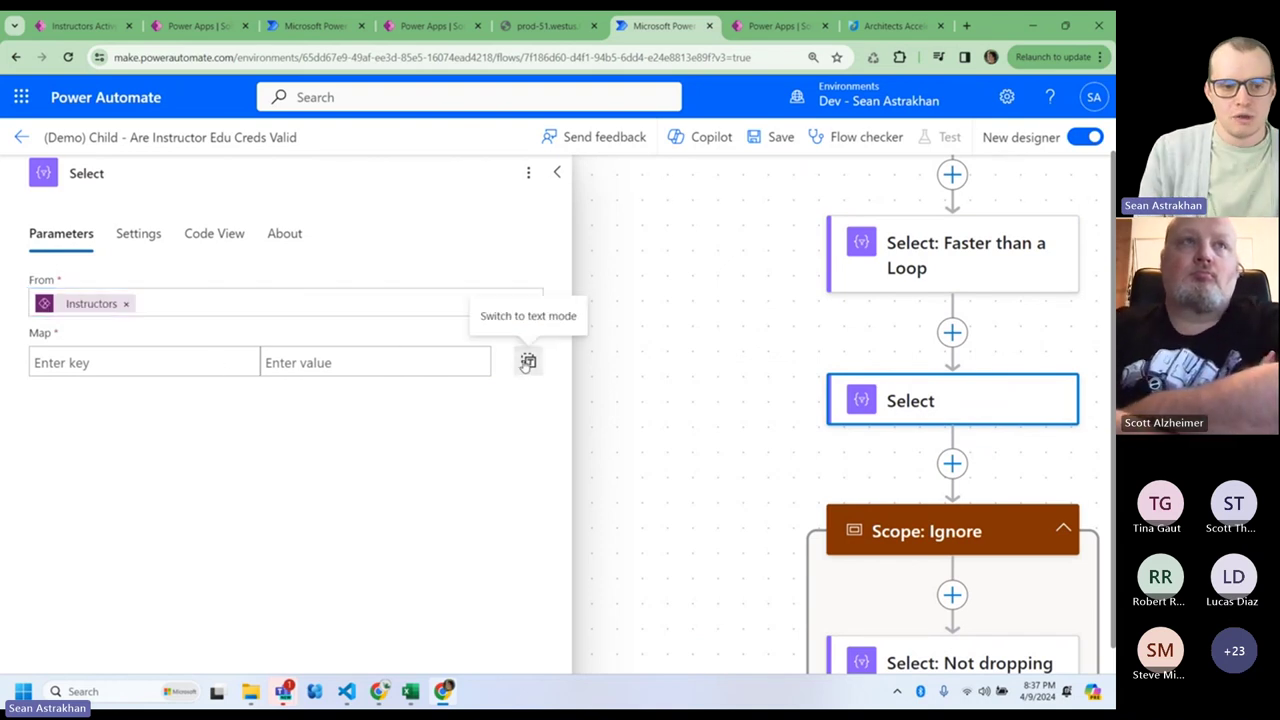
{"action": "left_click", "coordinate": [528, 360]}
{"action": "left_click", "coordinate": [235, 356]}
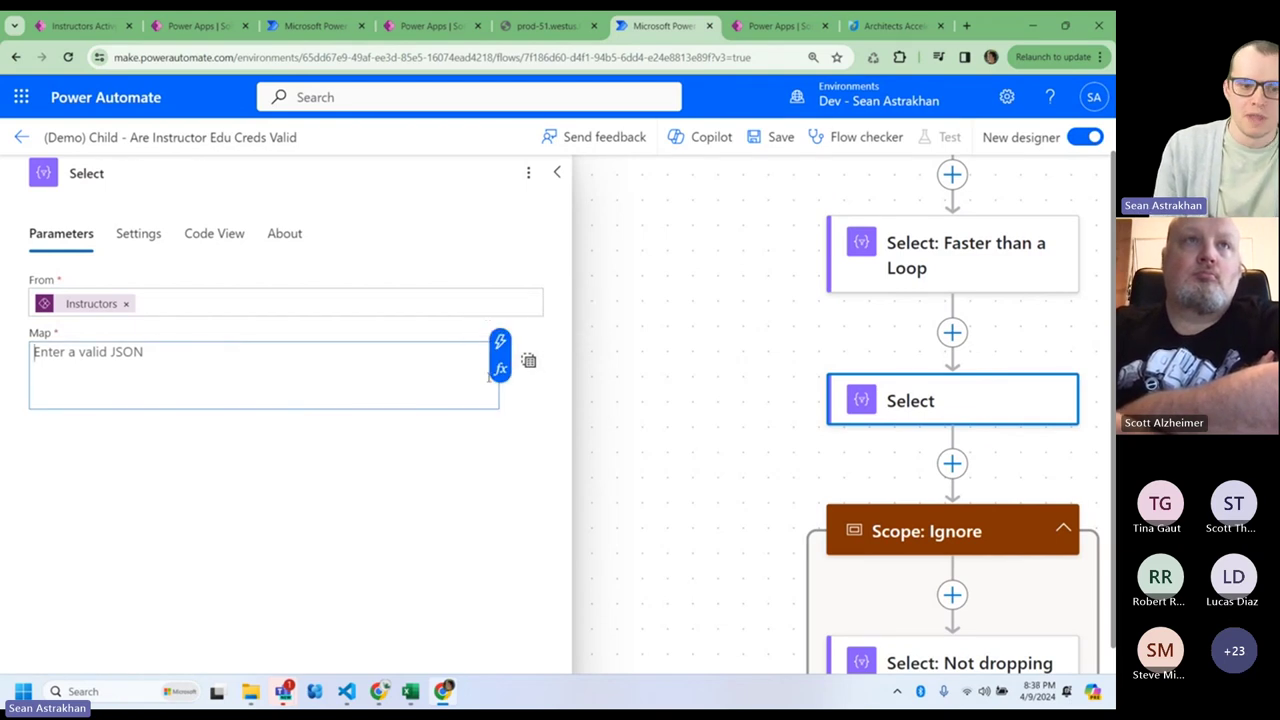
- Set the Map to addProperty(item(), 'tot_credentials', outputs('Compose_Credentials_Status'))
{"action": "left_click", "coordinate": [500, 368]}
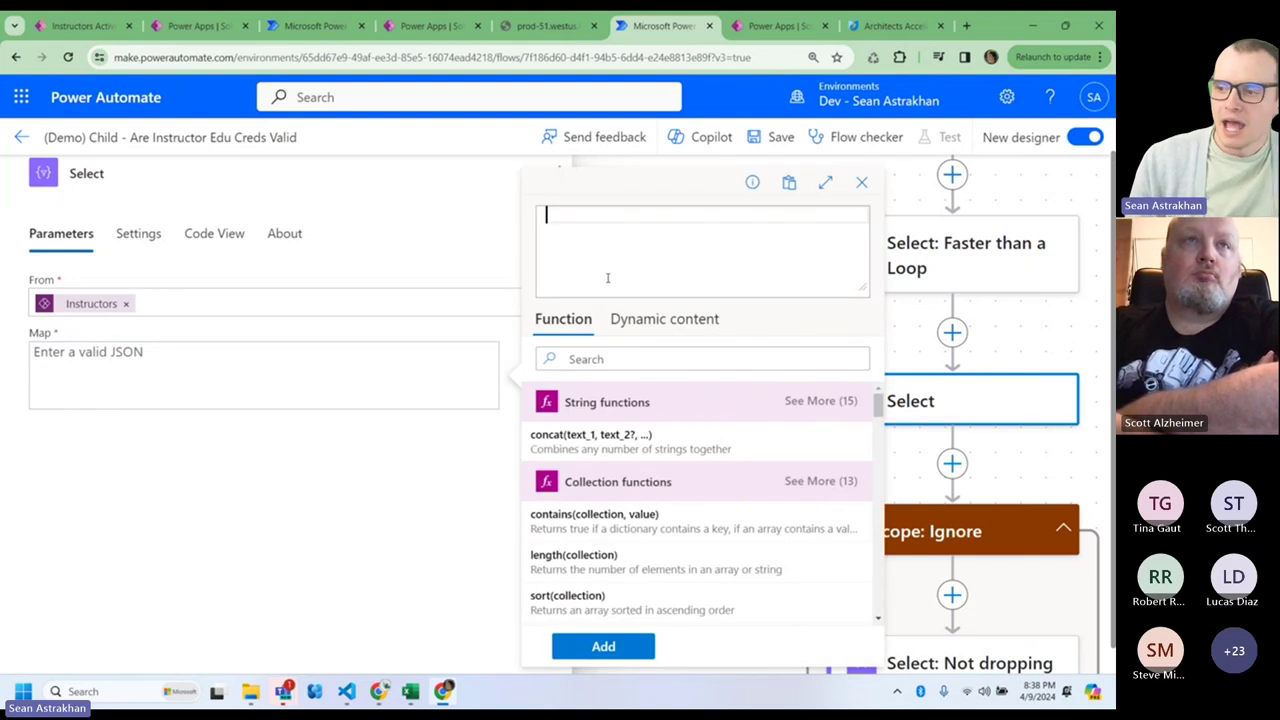
{"action": "type", "text": "addProp"}
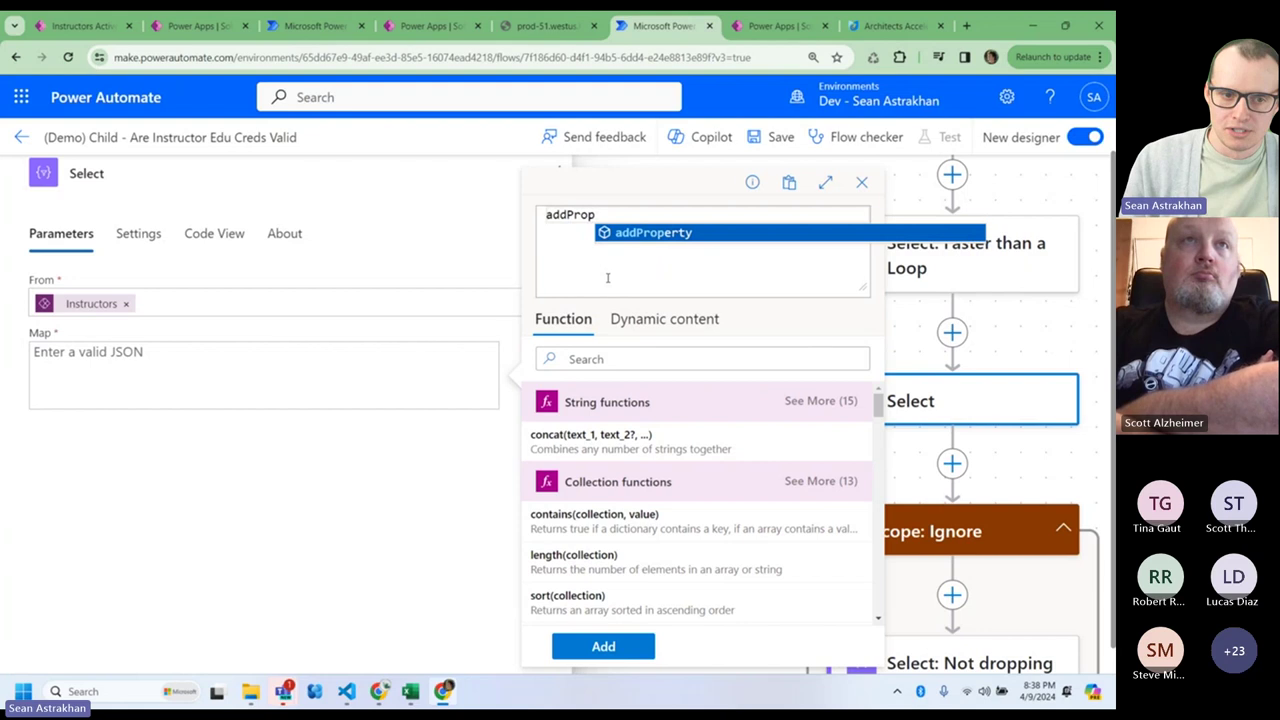
{"action": "key", "text": "Tab"}
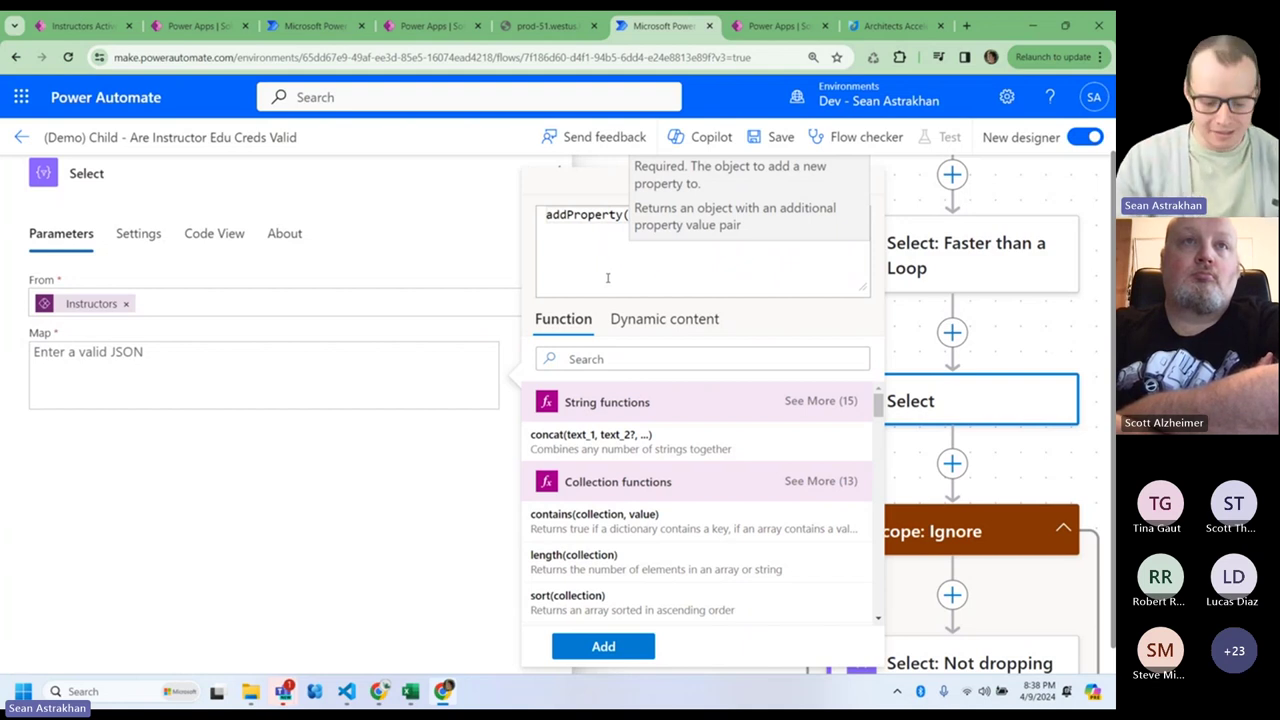
{"action": "type", "text": "item(), '"}
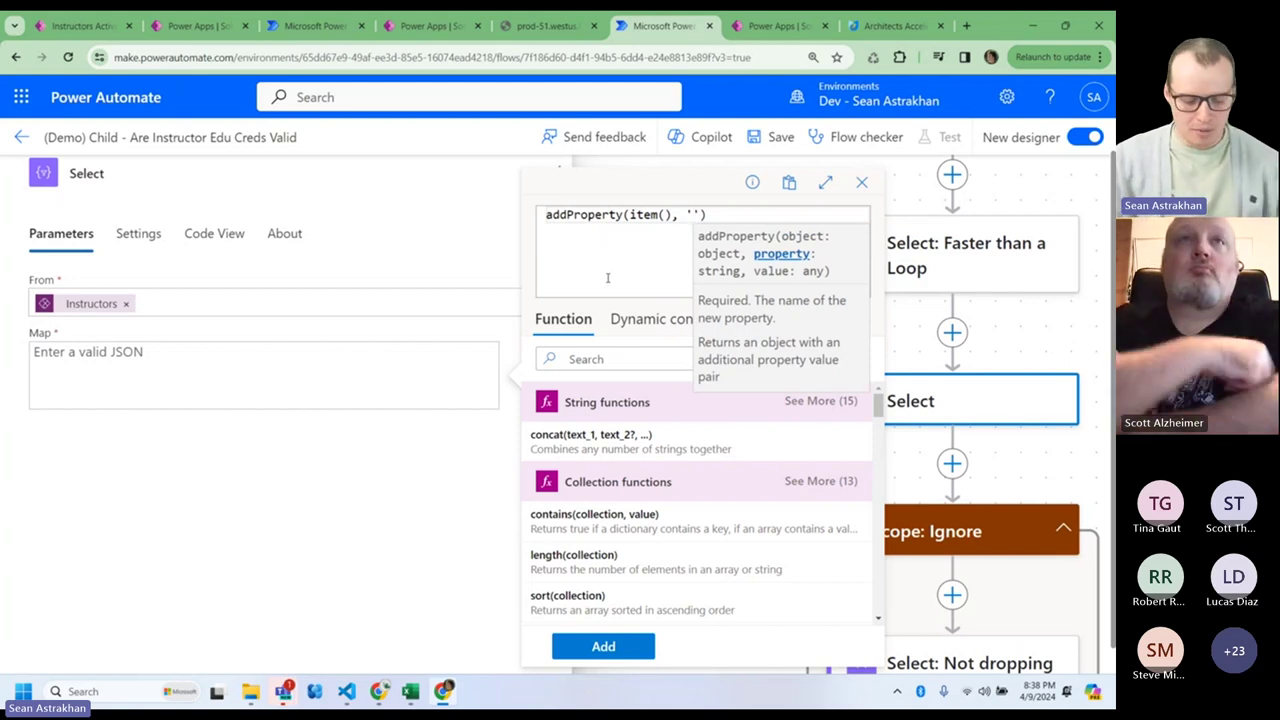
{"action": "type", "text": "tot_credentials"}
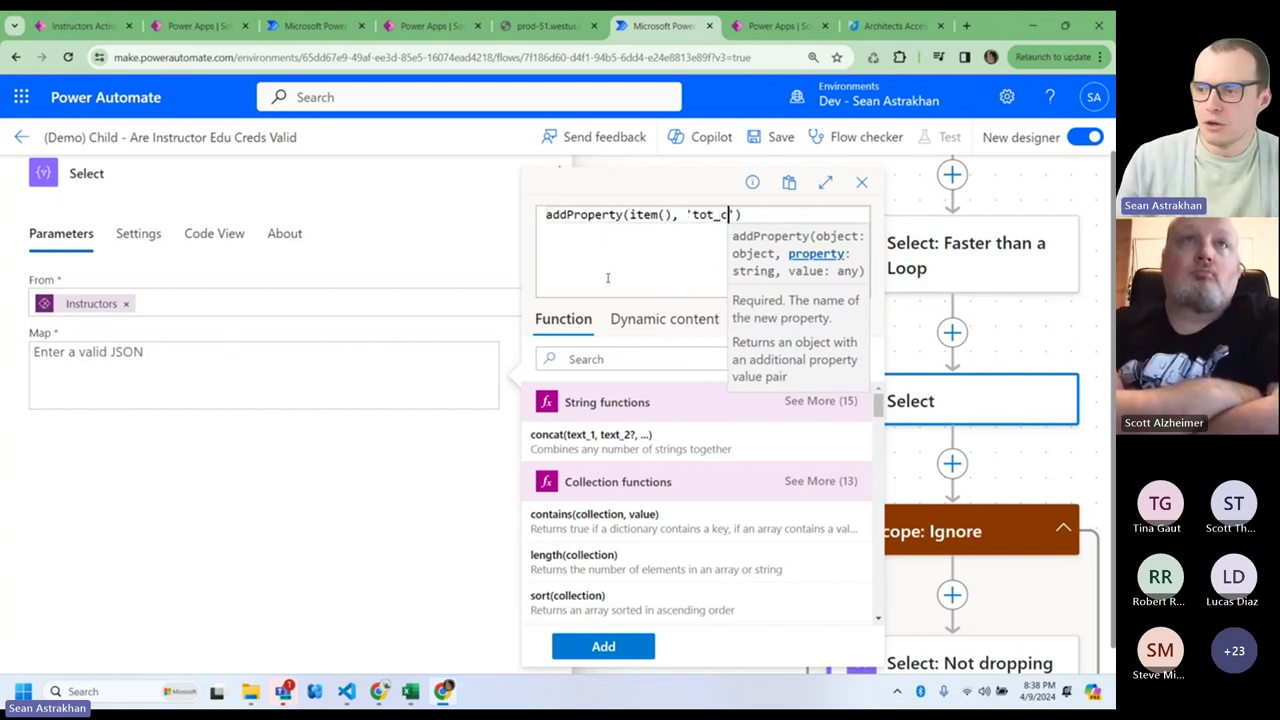
{"action": "type", "text": "',"}
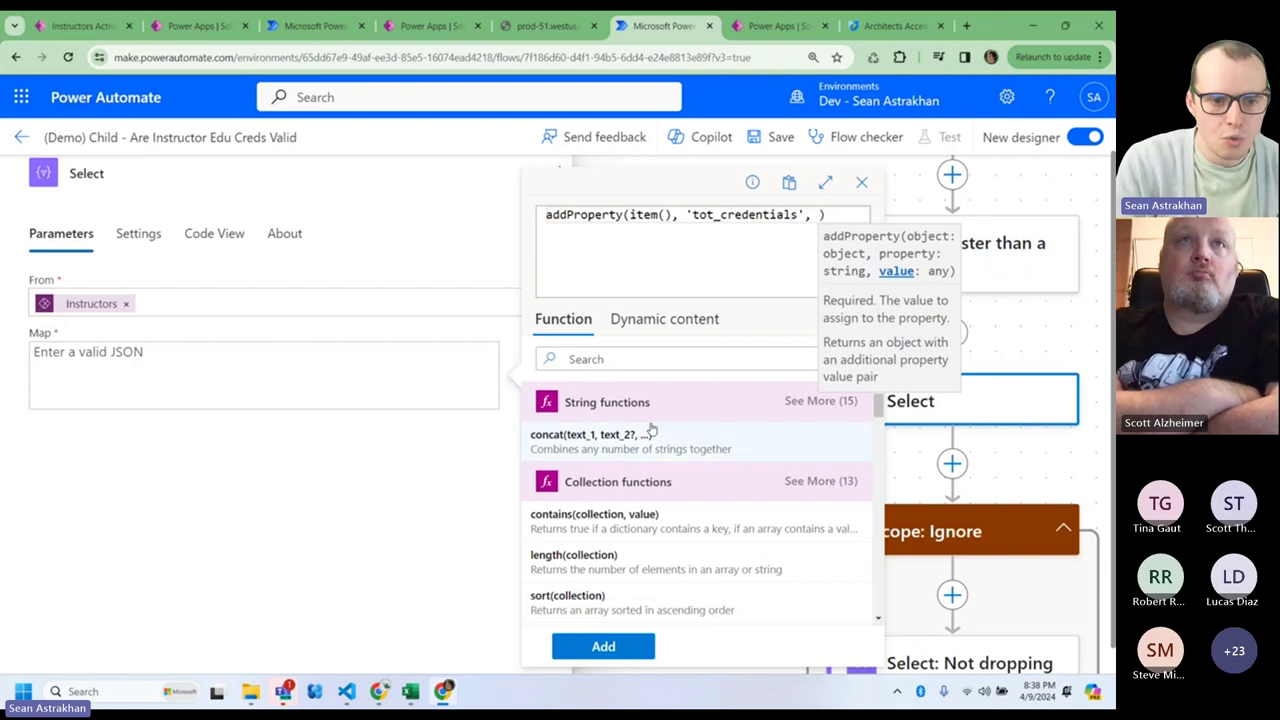
{"action": "scroll", "coordinate": [646, 431], "scroll_direction": "down", "scroll_amount": 1}
{"action": "left_click", "coordinate": [654, 330]}
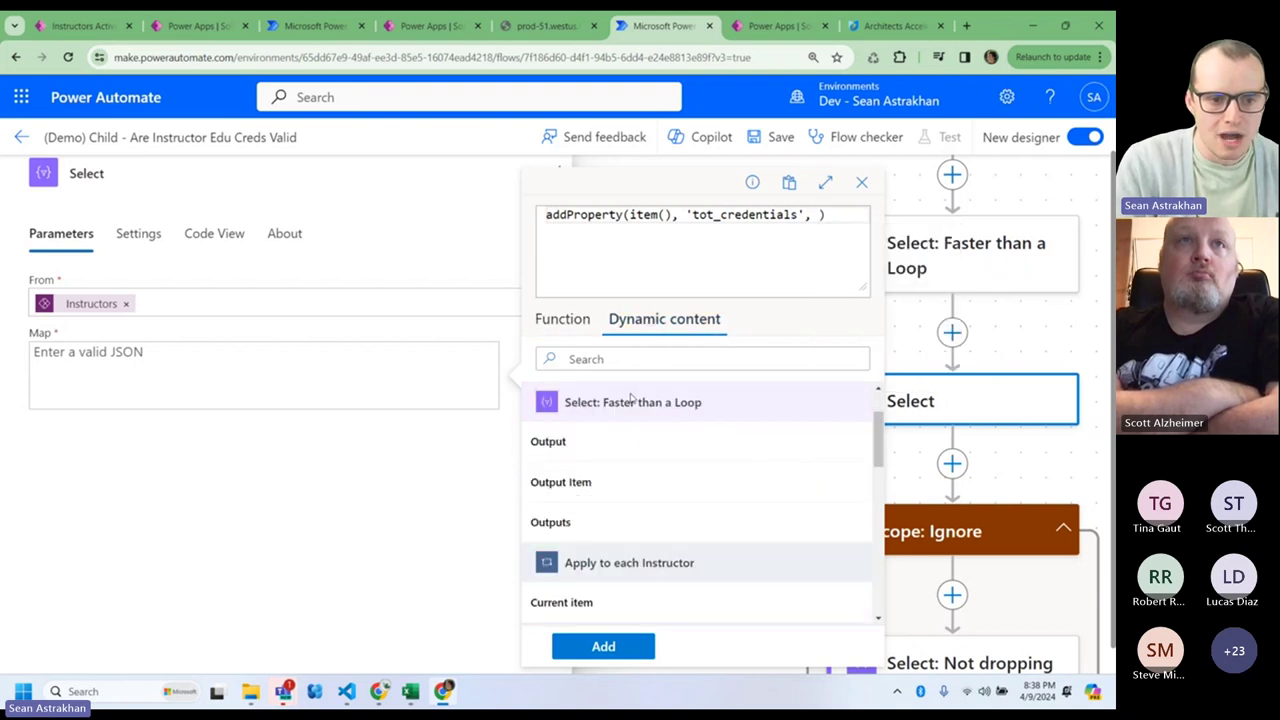
{"action": "scroll", "coordinate": [760, 500], "scroll_direction": "down", "scroll_amount": 2}
{"action": "scroll", "coordinate": [763, 505], "scroll_direction": "down", "scroll_amount": 1}
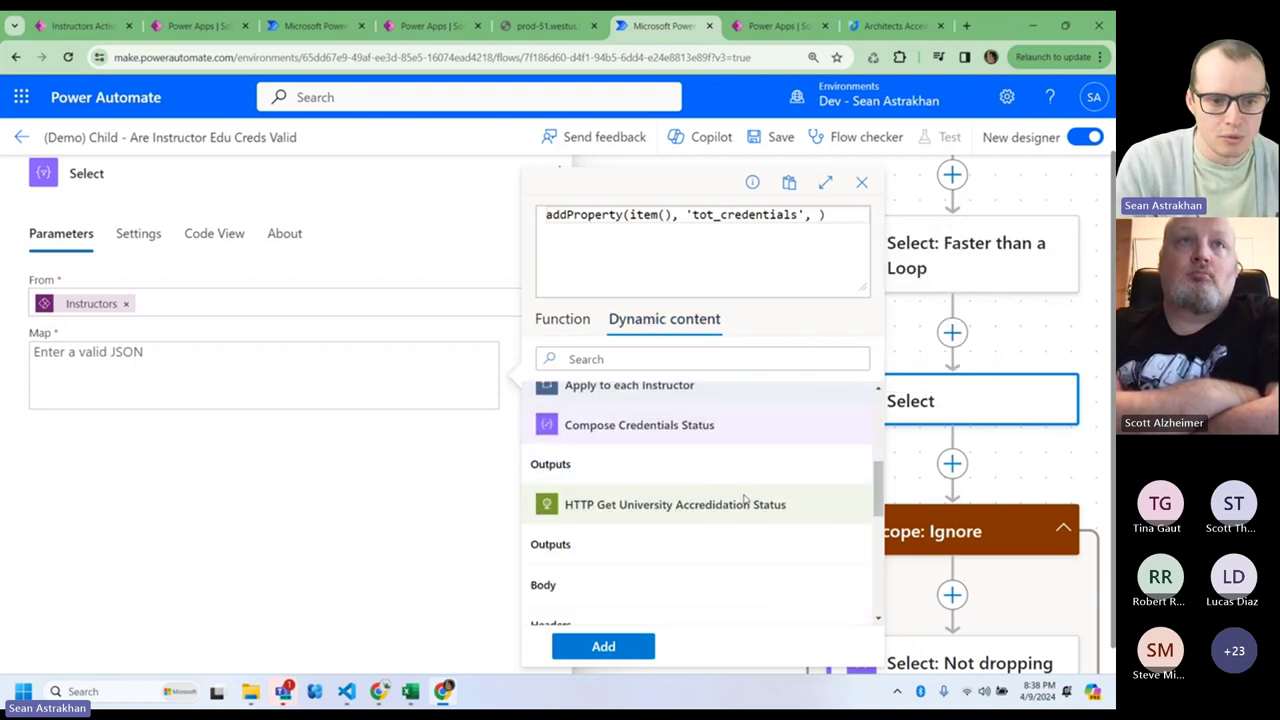
{"action": "left_click", "coordinate": [654, 470]}
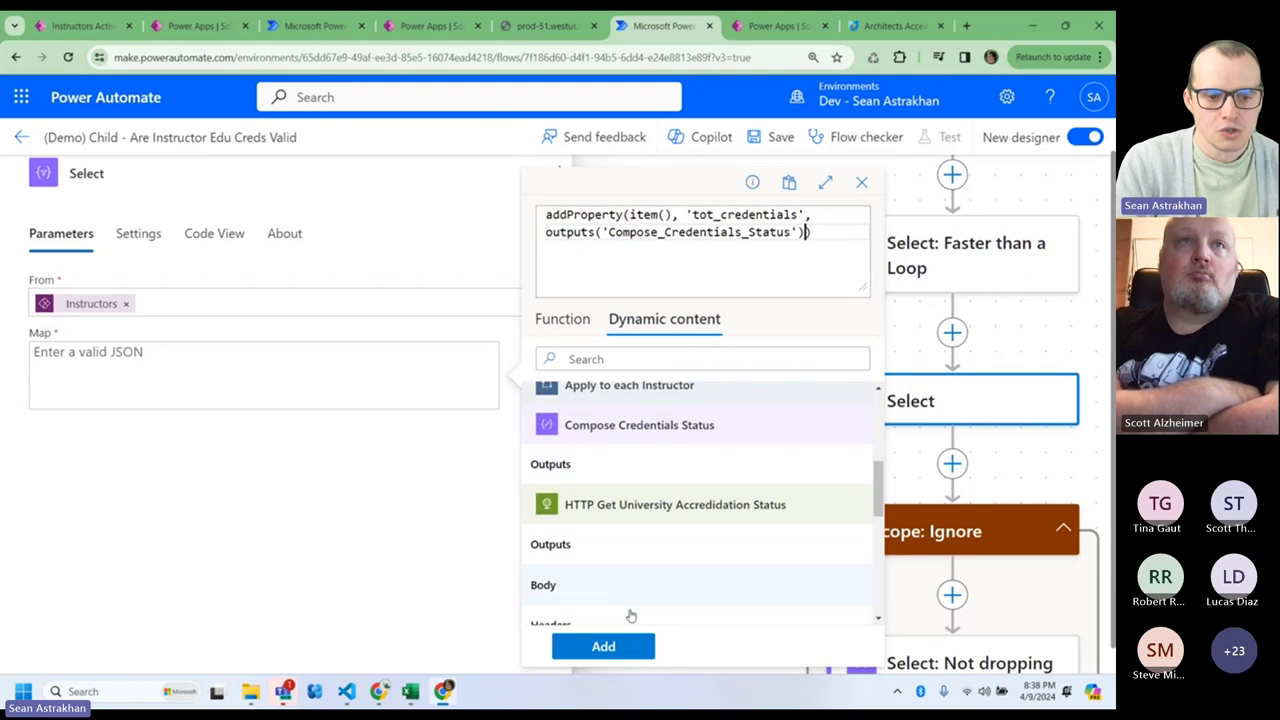
{"action": "left_click", "coordinate": [620, 646]}
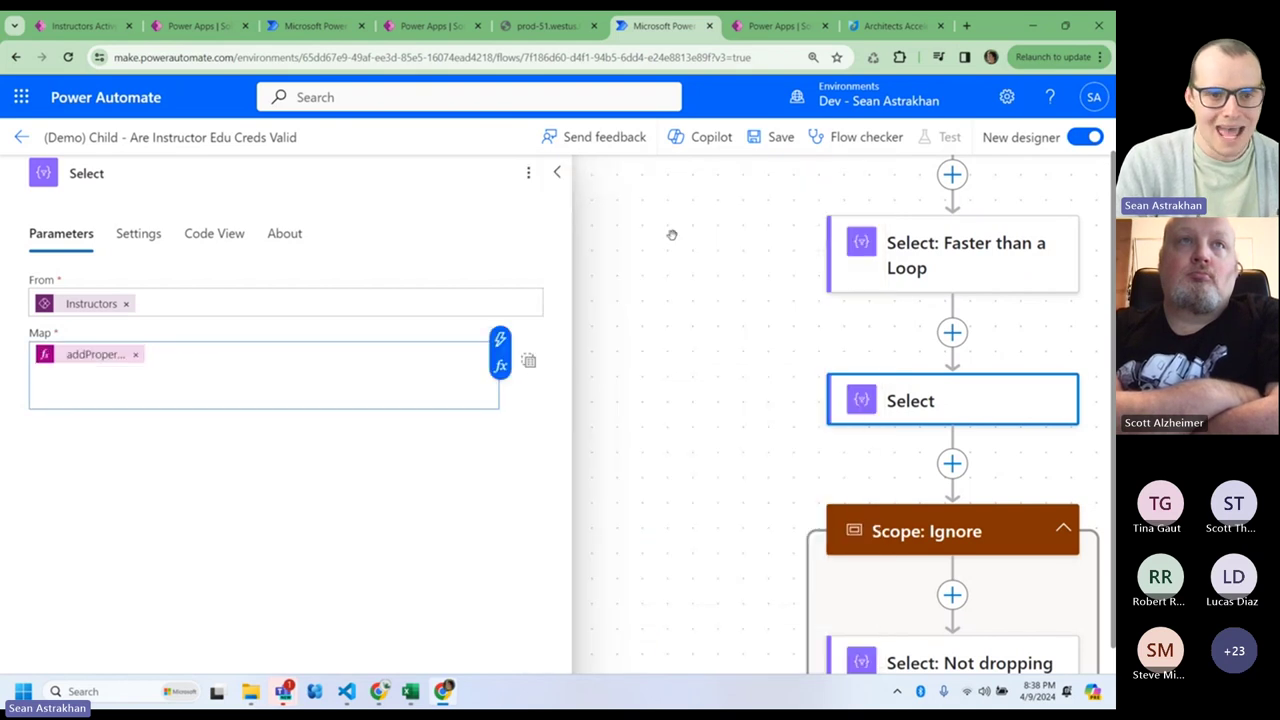
- Save the child flow and bring up its run history
{"action": "left_click", "coordinate": [775, 137]}
{"action": "scroll", "coordinate": [643, 251], "scroll_direction": "down", "scroll_amount": 3}
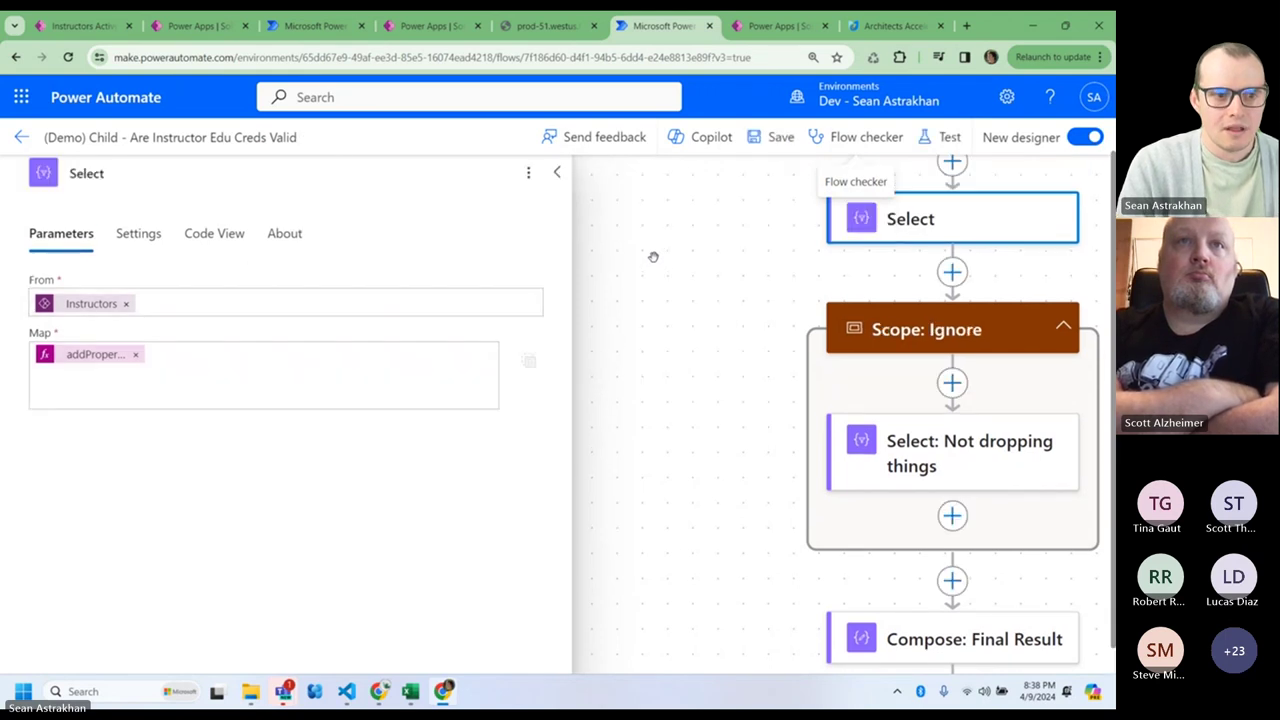
{"action": "scroll", "coordinate": [657, 258], "scroll_direction": "up", "scroll_amount": 3}
{"action": "left_click_drag", "start_coordinate": [660, 260], "coordinate": [617, 360]}
{"action": "left_click", "coordinate": [557, 172]}
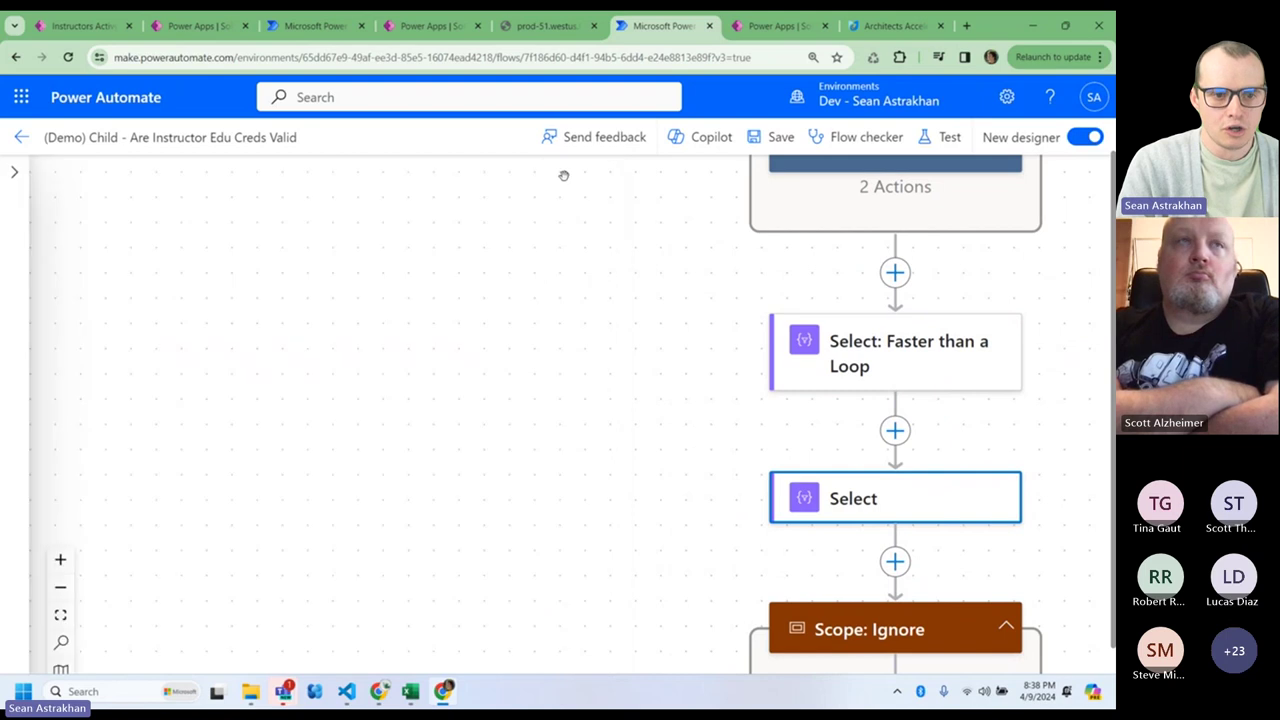
{"action": "left_click_drag", "start_coordinate": [556, 231], "coordinate": [406, 360]}
{"action": "left_click", "coordinate": [775, 25]}
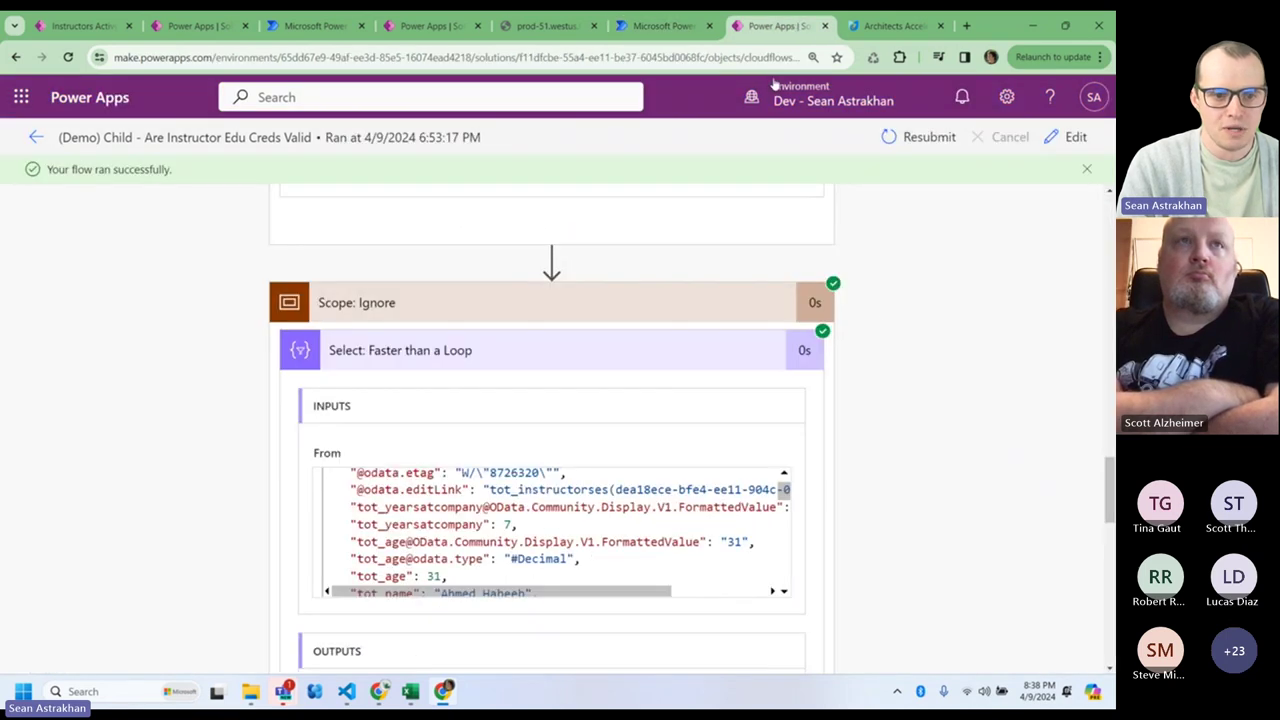
- Review the Faster than a Loop step's inputs and outputs, noting tot_name and tot_age values
{"action": "left_click", "coordinate": [651, 354]}
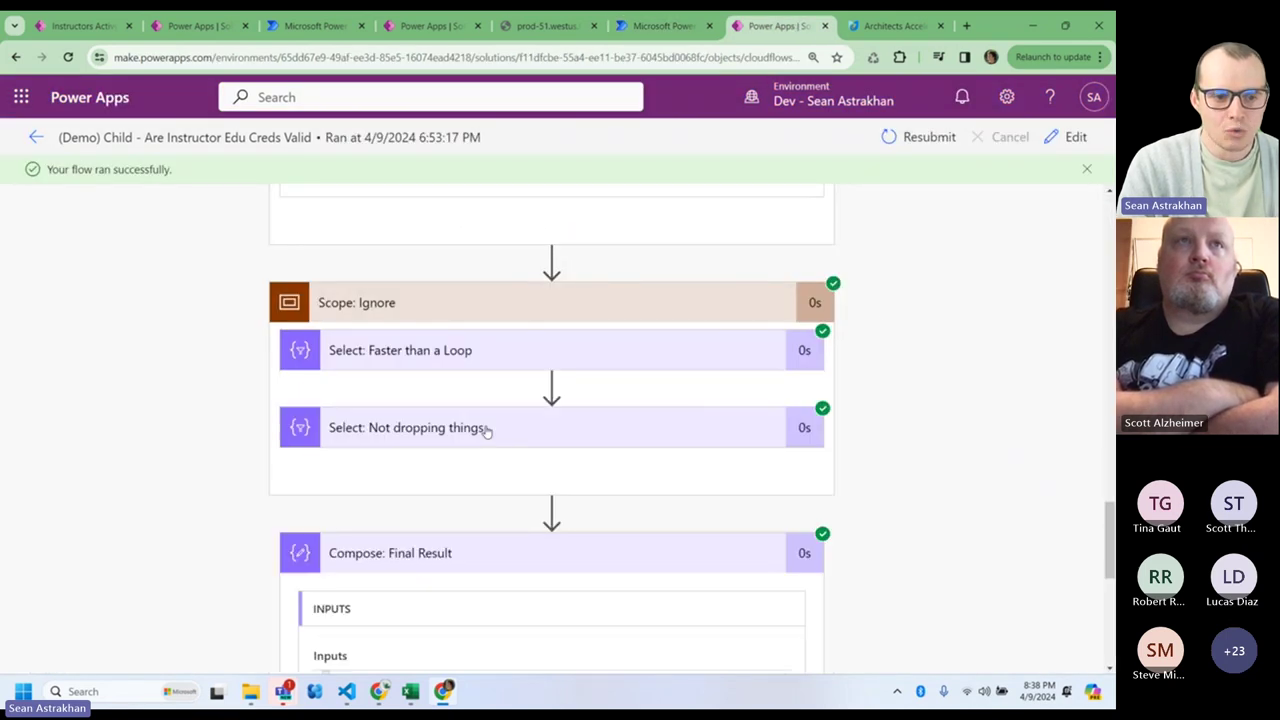
{"action": "left_click", "coordinate": [463, 345]}
{"action": "scroll", "coordinate": [198, 330], "scroll_direction": "down", "scroll_amount": 1}
{"action": "scroll", "coordinate": [376, 363], "scroll_direction": "down", "scroll_amount": 2}
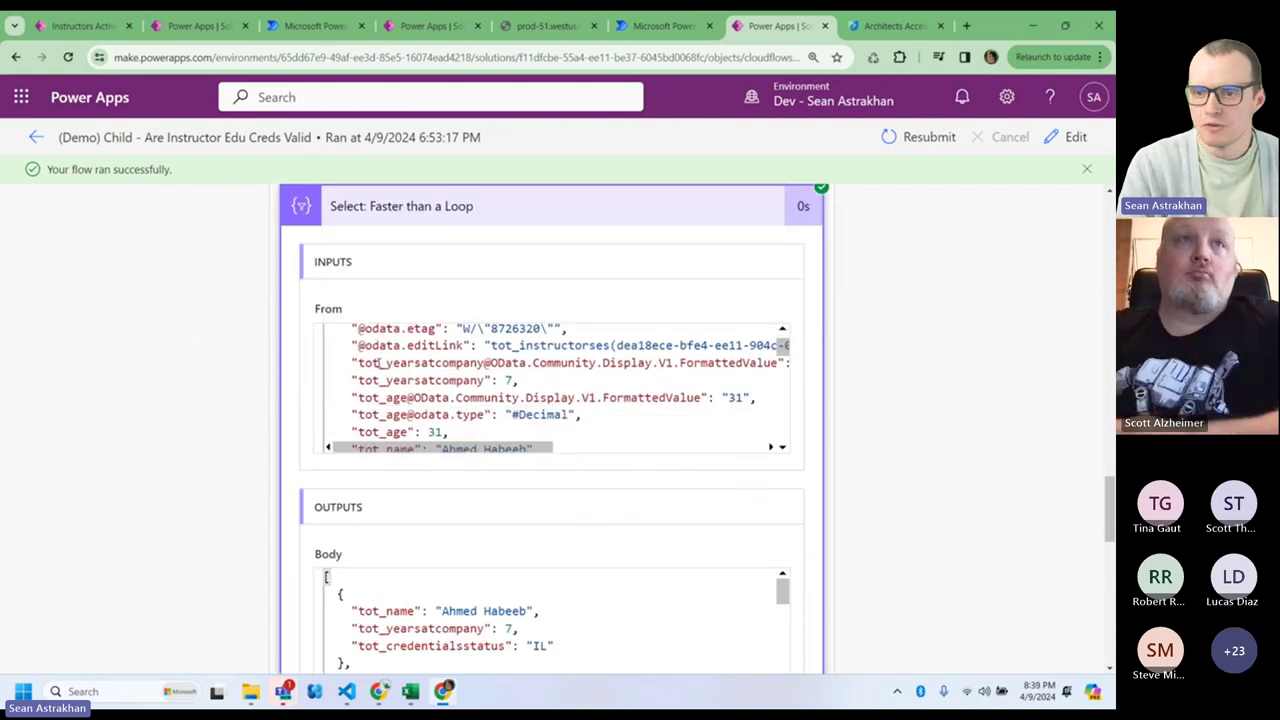
{"action": "scroll", "coordinate": [392, 390], "scroll_direction": "down", "scroll_amount": 1}
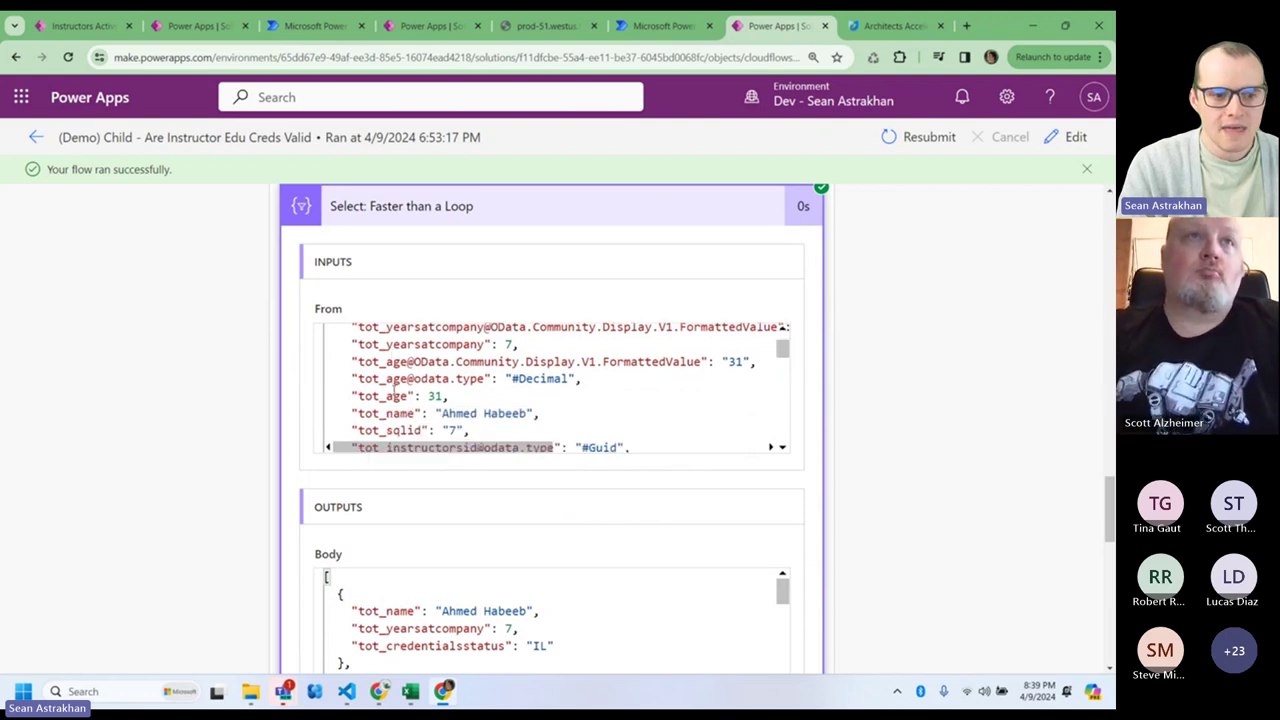
{"action": "double_click", "coordinate": [393, 412]}
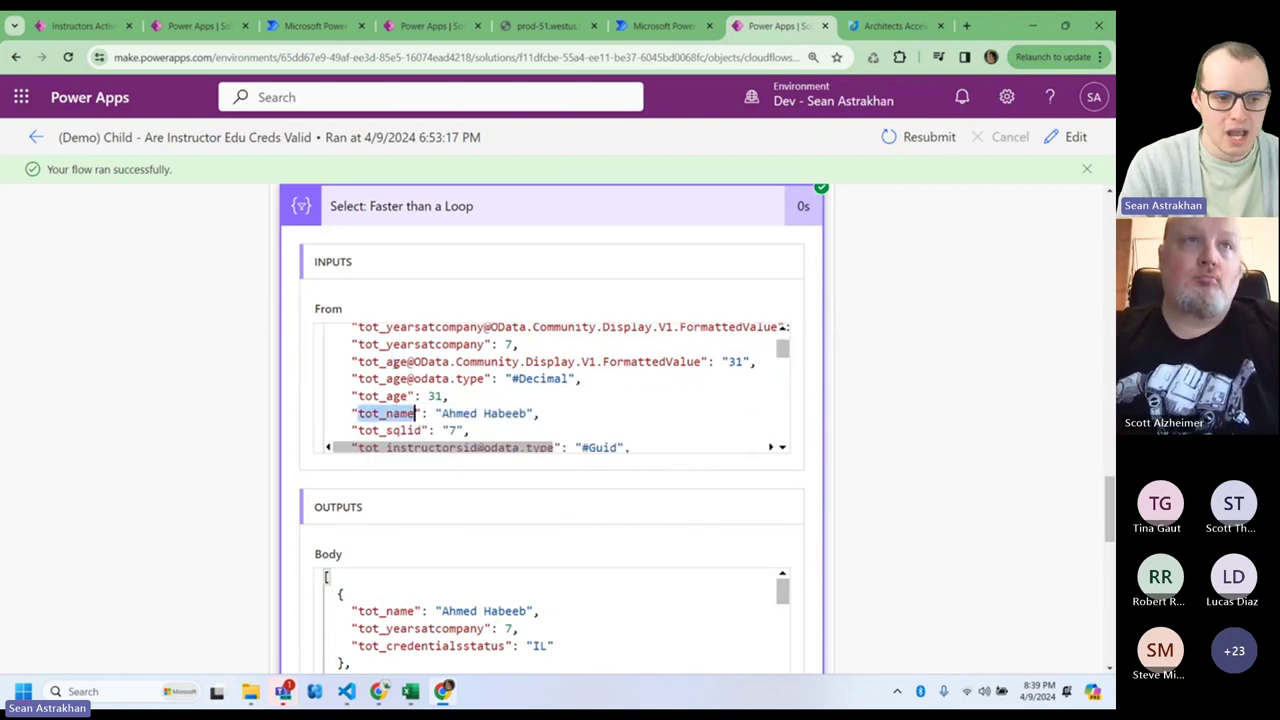
{"action": "triple_click", "coordinate": [395, 361]}
{"action": "scroll", "coordinate": [318, 462], "scroll_direction": "down", "scroll_amount": 1}
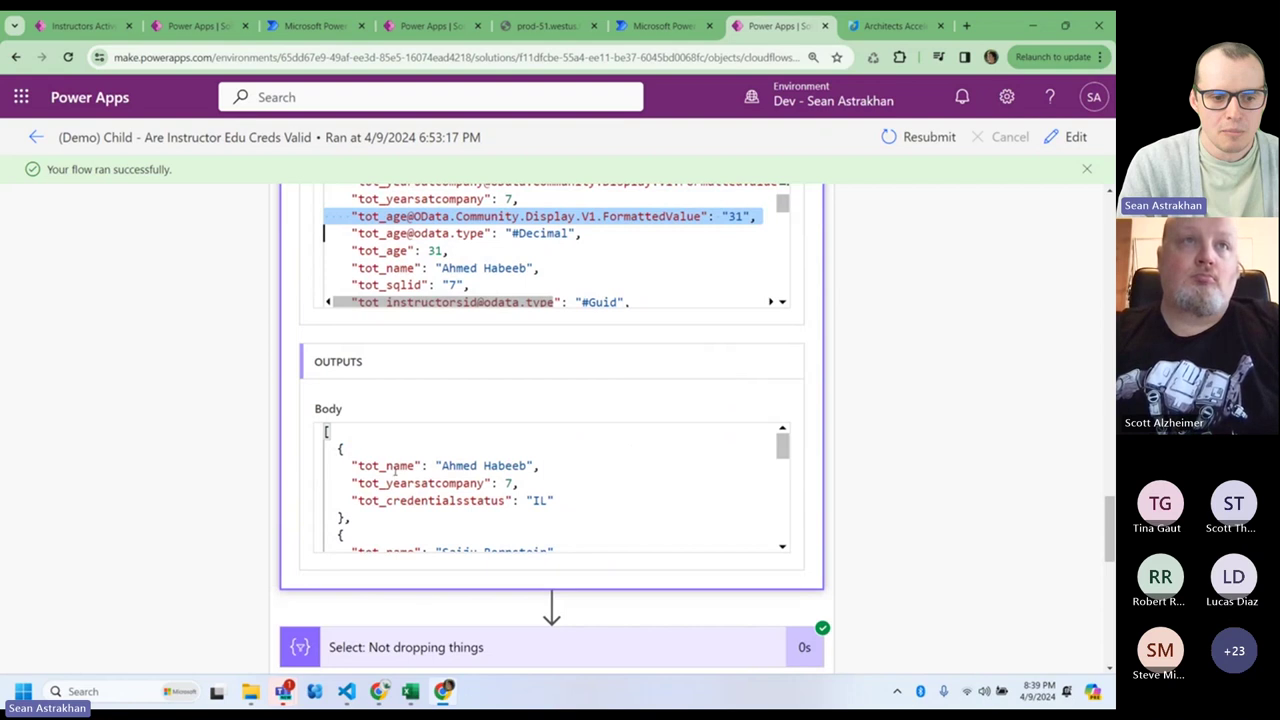
{"action": "scroll", "coordinate": [641, 469], "scroll_direction": "down", "scroll_amount": 2}
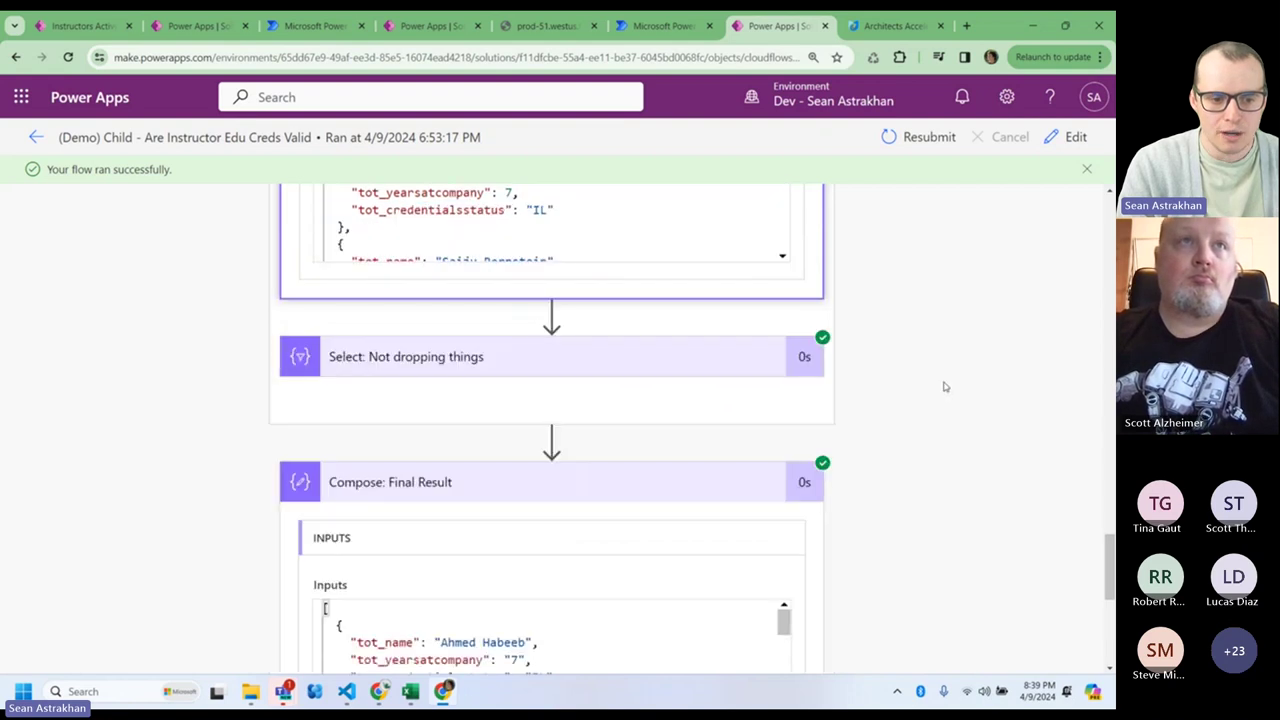
- Check the Not dropping things Select outputs show tot_credentialsstatus 'IL' on each instructor record
{"action": "left_click", "coordinate": [553, 367]}
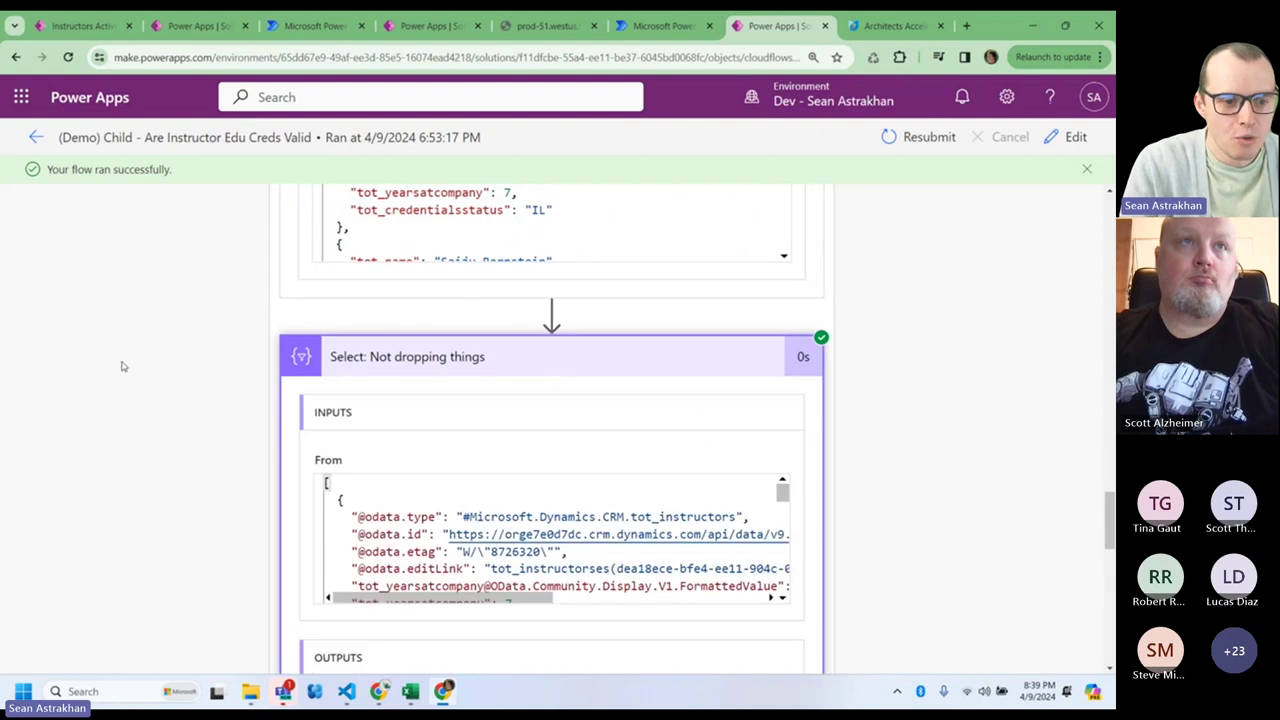
{"action": "scroll", "coordinate": [296, 368], "scroll_direction": "down", "scroll_amount": 1}
{"action": "scroll", "coordinate": [372, 369], "scroll_direction": "down", "scroll_amount": 3}
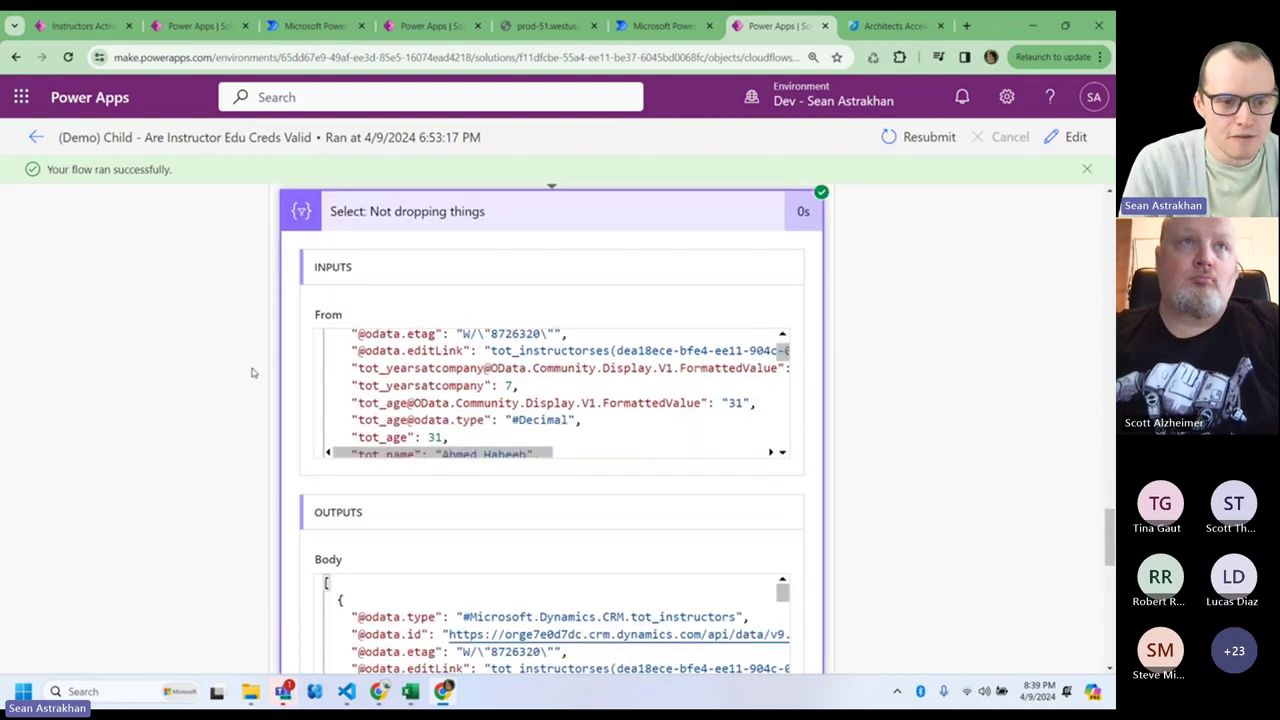
{"action": "scroll", "coordinate": [250, 372], "scroll_direction": "down", "scroll_amount": 1}
{"action": "scroll", "coordinate": [381, 329], "scroll_direction": "down", "scroll_amount": 1}
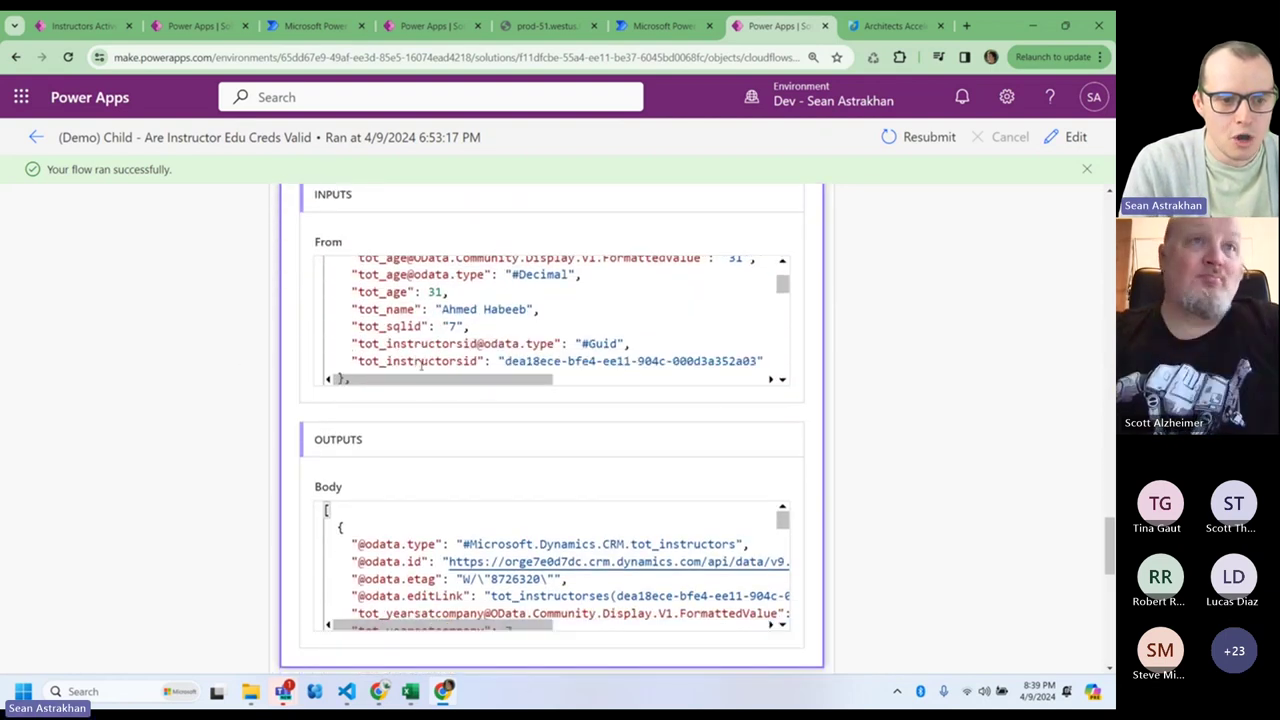
{"action": "scroll", "coordinate": [420, 367], "scroll_direction": "down", "scroll_amount": 1}
{"action": "scroll", "coordinate": [303, 473], "scroll_direction": "down", "scroll_amount": 2}
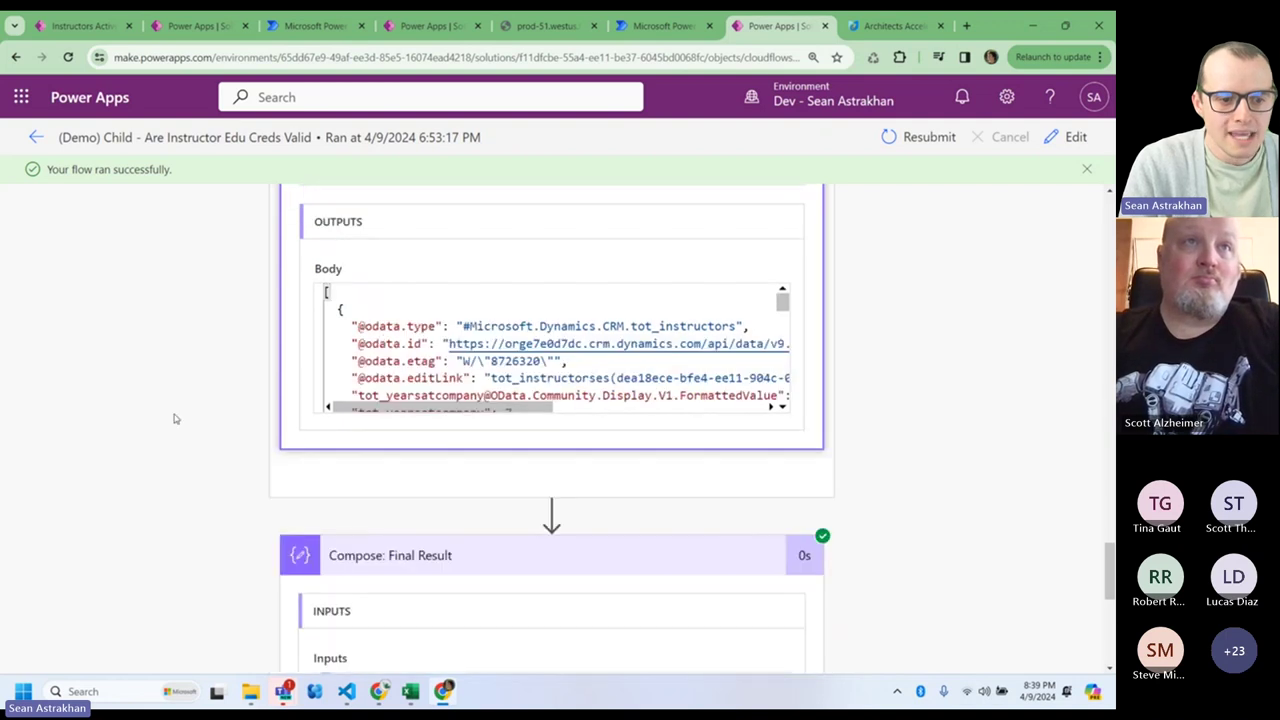
{"action": "scroll", "coordinate": [385, 341], "scroll_direction": "down", "scroll_amount": 1}
{"action": "scroll", "coordinate": [395, 333], "scroll_direction": "down", "scroll_amount": 1}
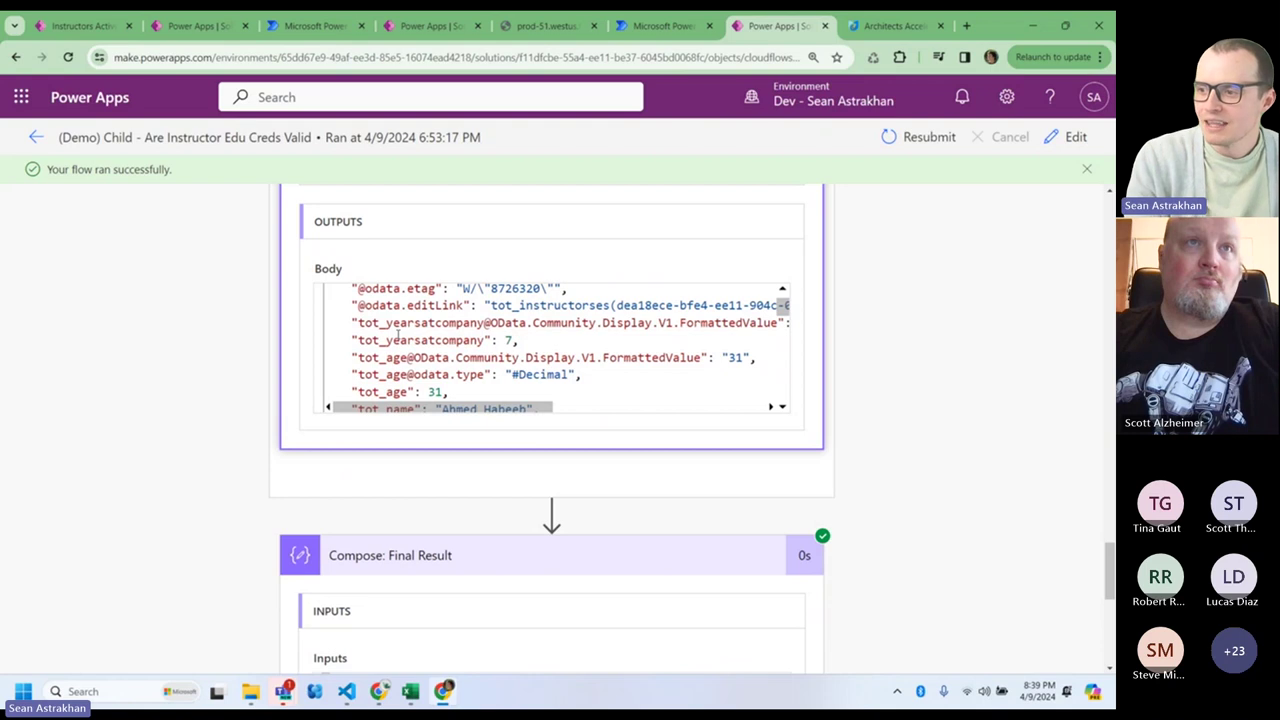
{"action": "scroll", "coordinate": [397, 336], "scroll_direction": "down", "scroll_amount": 3}
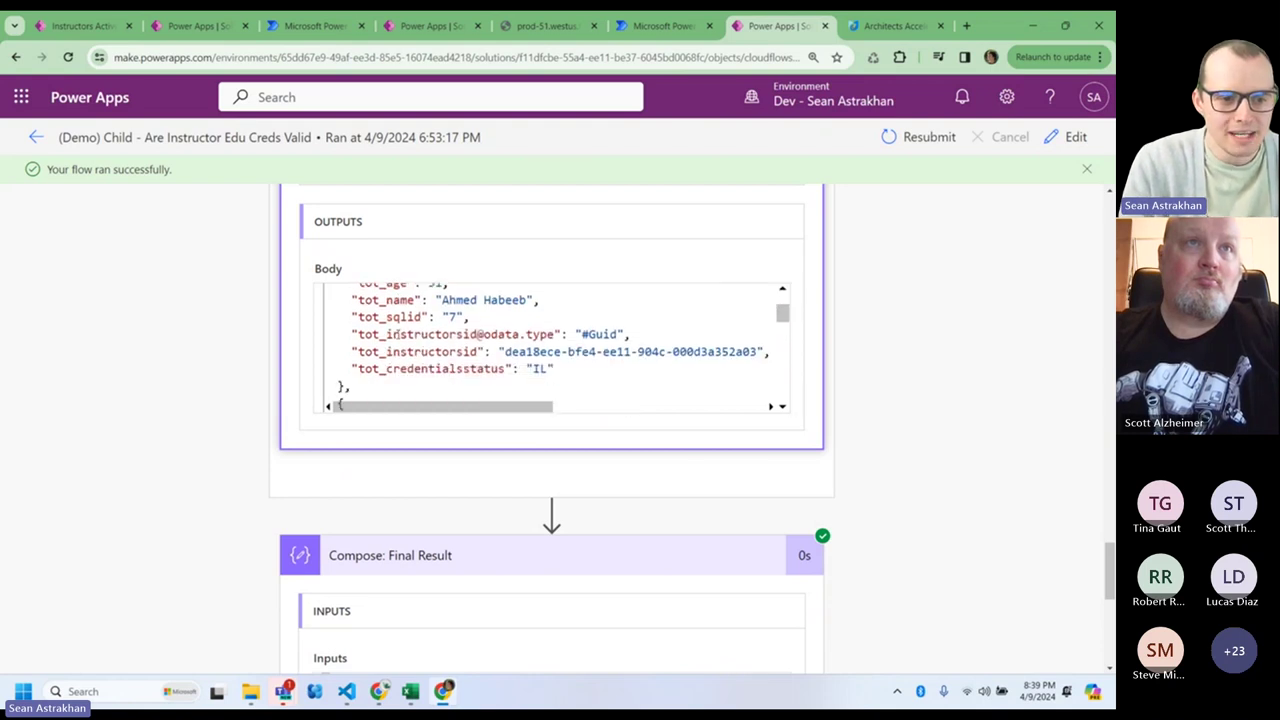
{"action": "double_click", "coordinate": [401, 368]}
{"action": "double_click", "coordinate": [401, 368]}
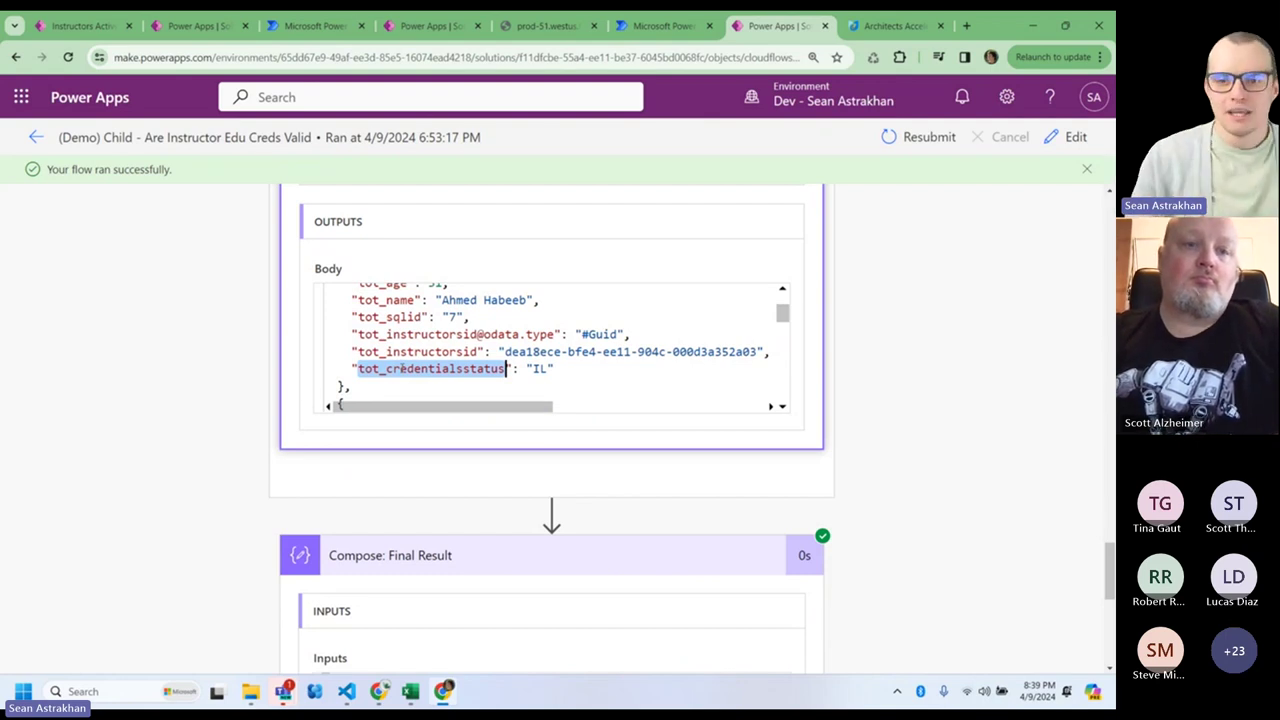
- Replace Final Instructors Output with Outputs in Compose: Final Result, then save the child flow
{"action": "left_click", "coordinate": [697, 36]}
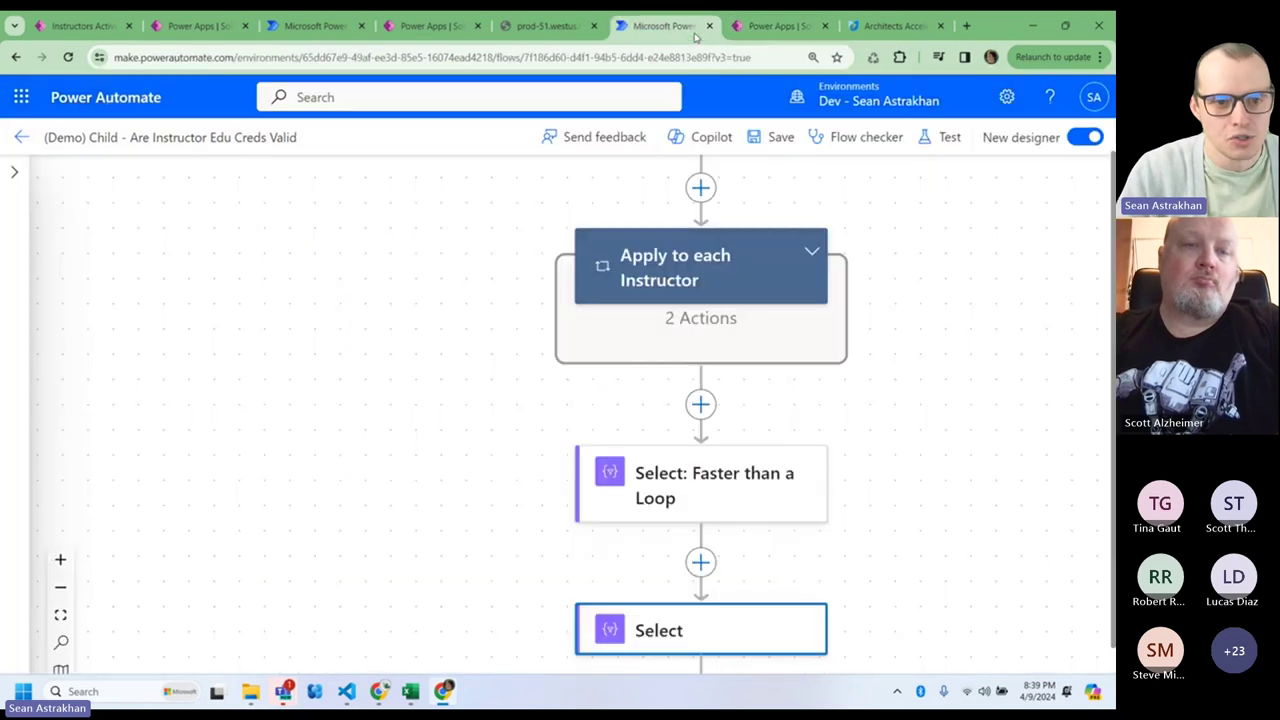
{"action": "left_click_drag", "start_coordinate": [385, 448], "coordinate": [319, 245]}
{"action": "scroll", "coordinate": [319, 245], "scroll_direction": "down", "scroll_amount": 5}
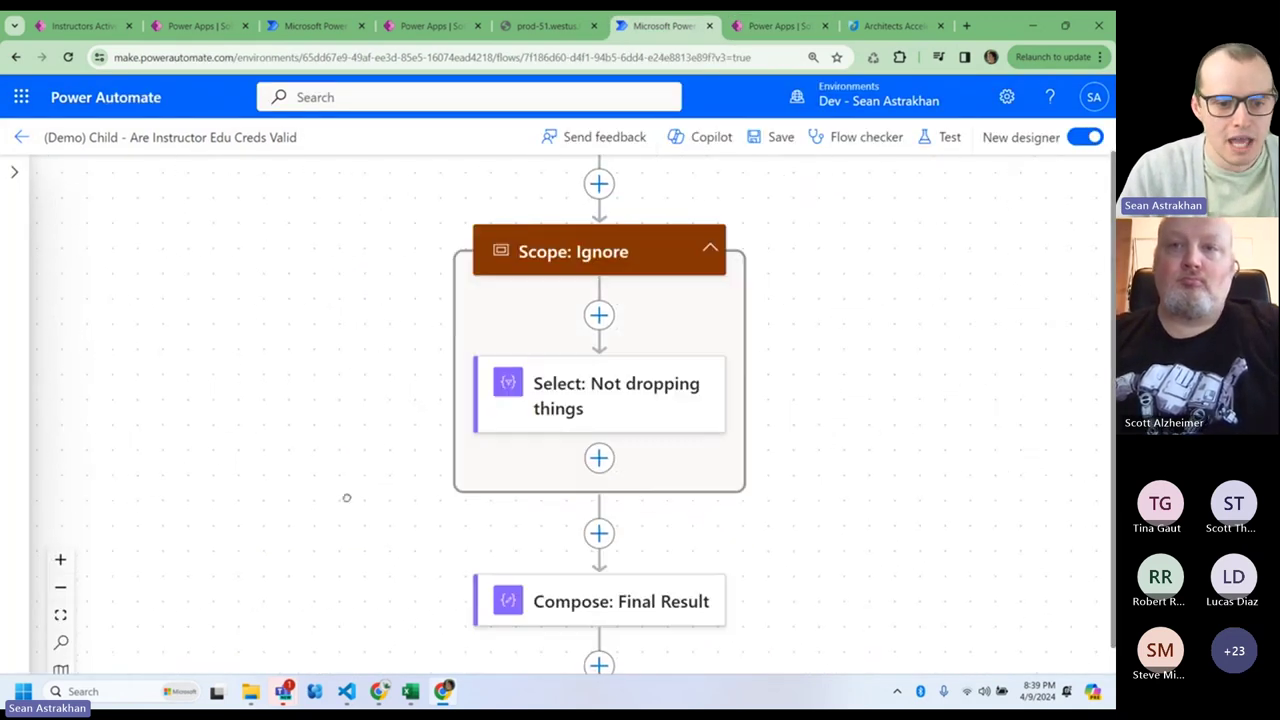
{"action": "left_click", "coordinate": [556, 378]}
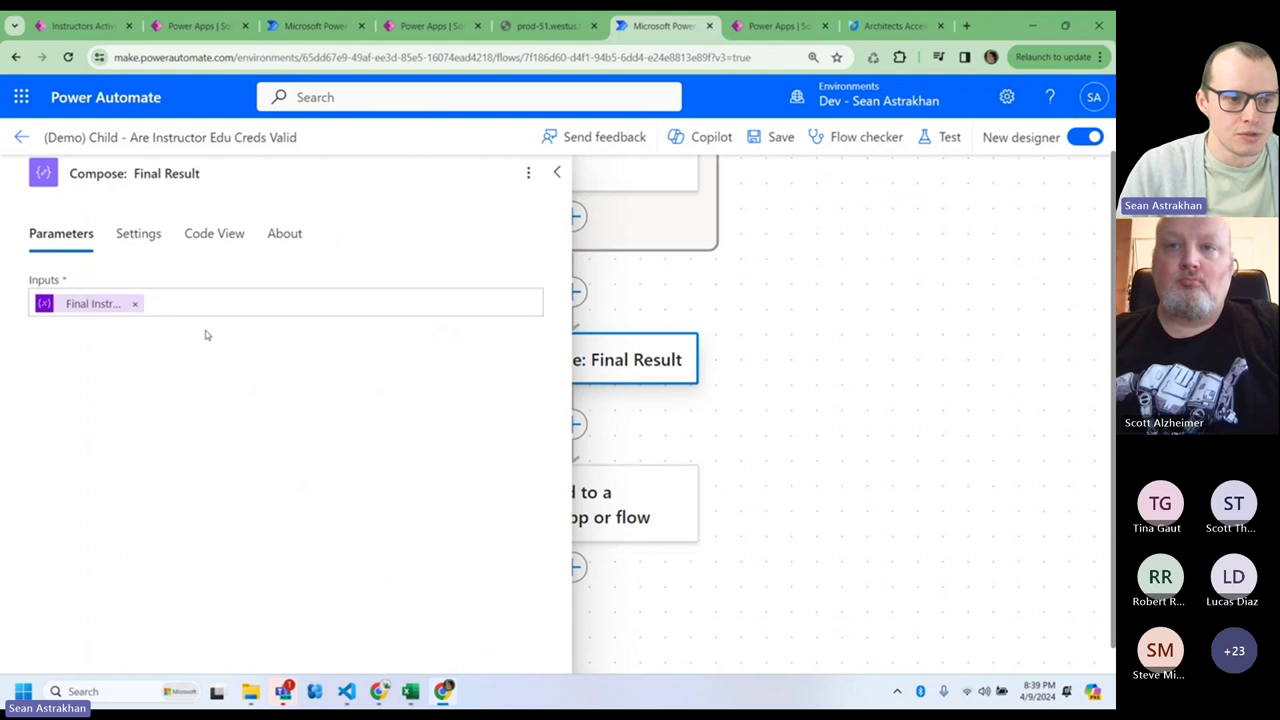
{"action": "left_click", "coordinate": [163, 303]}
{"action": "key", "text": "BackSpace"}
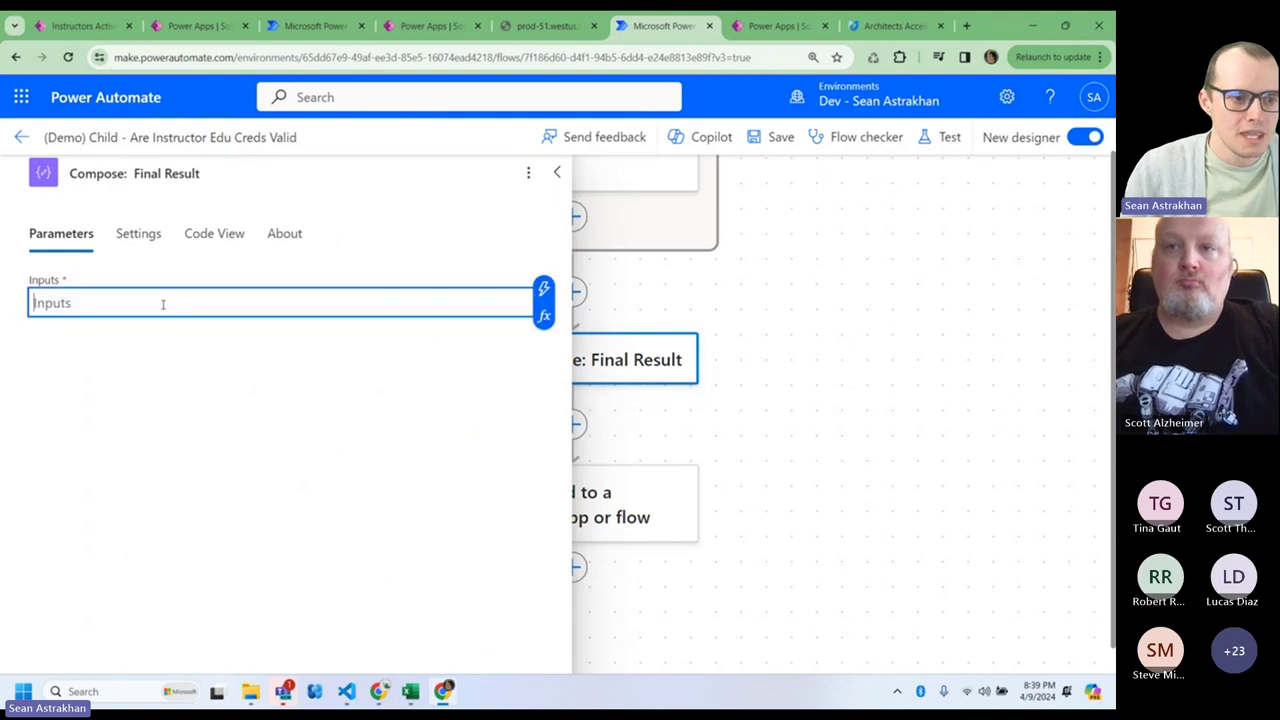
{"action": "left_click", "coordinate": [546, 300]}
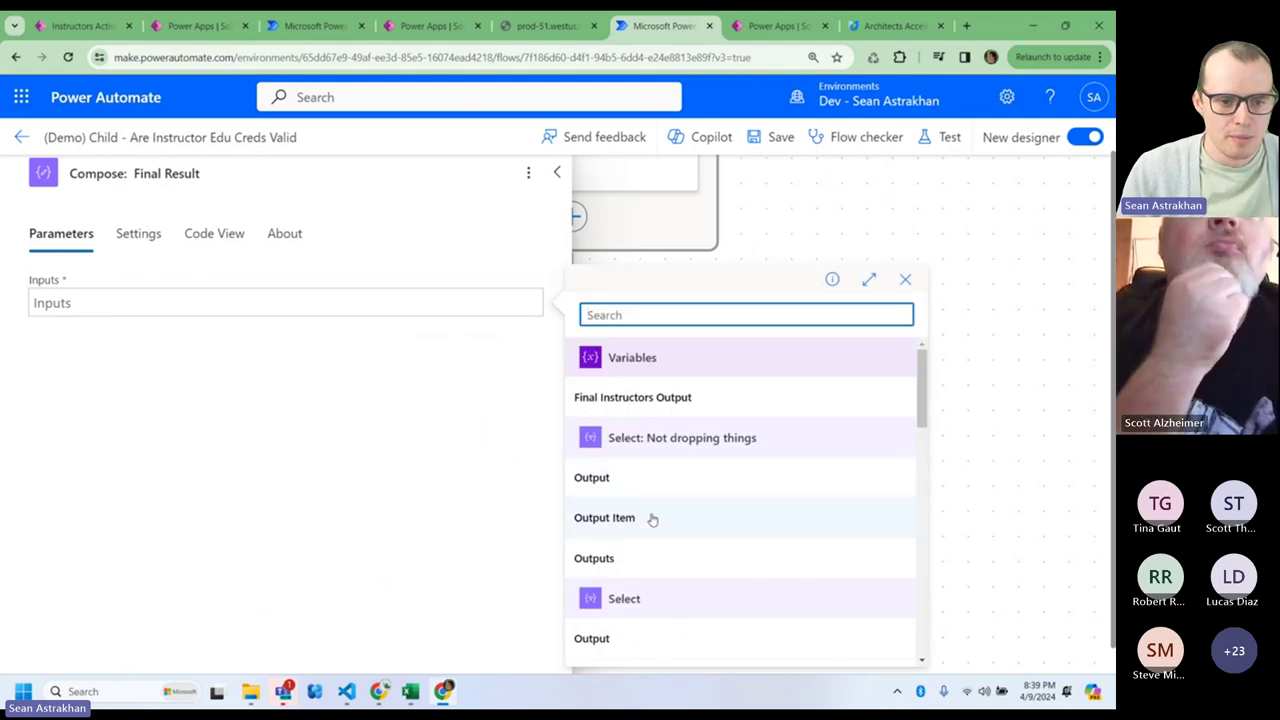
{"action": "left_click", "coordinate": [640, 559]}
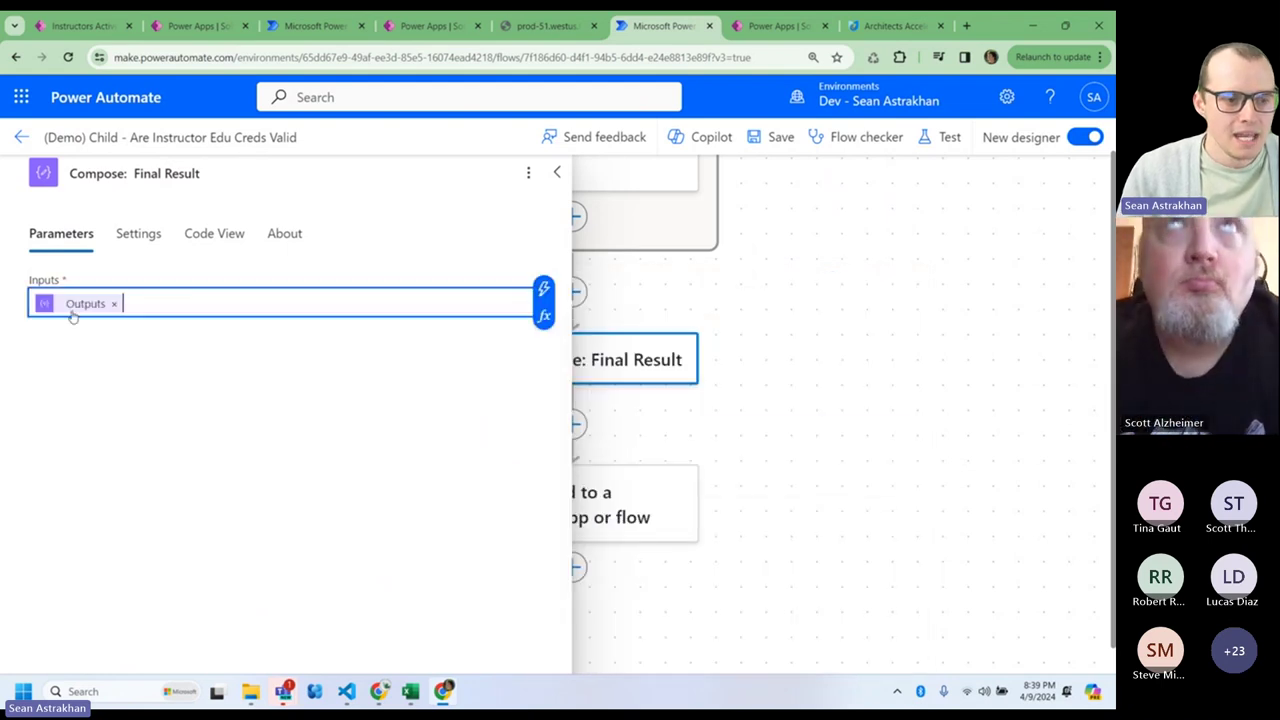
{"action": "left_click", "coordinate": [780, 137]}
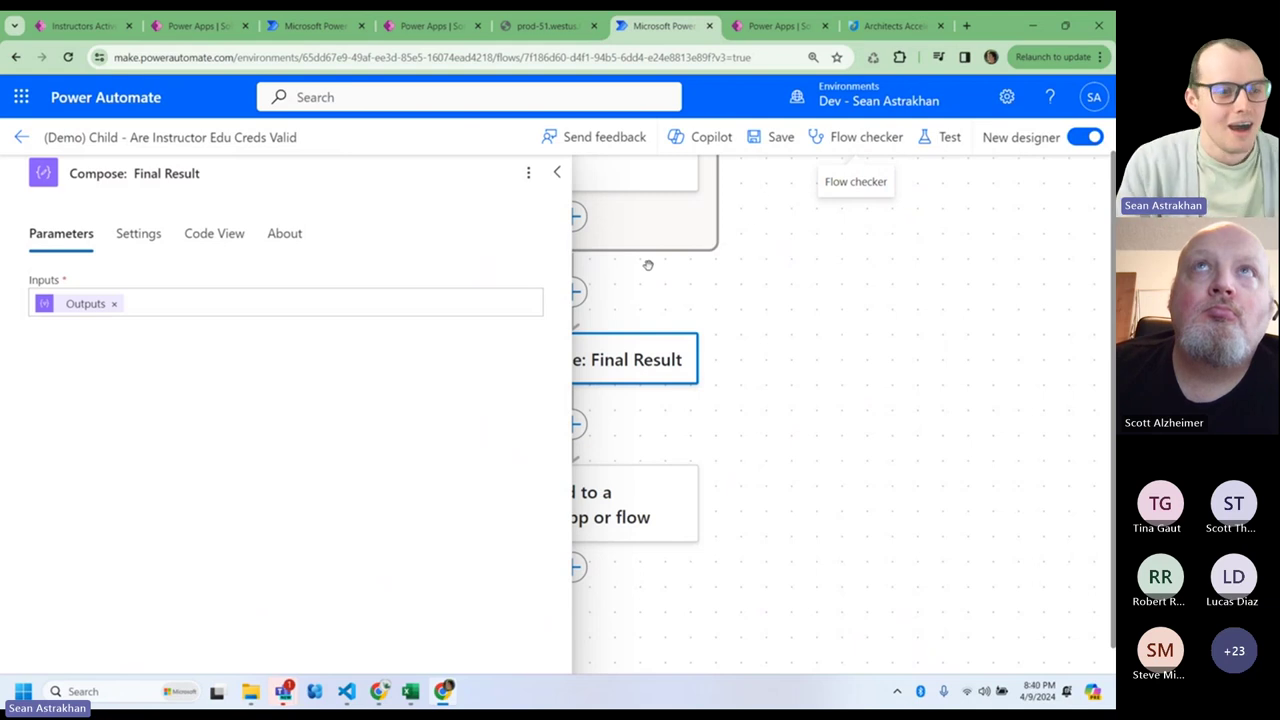
- Resubmit the failed scheduled parent flow run
{"action": "left_click", "coordinate": [430, 26]}
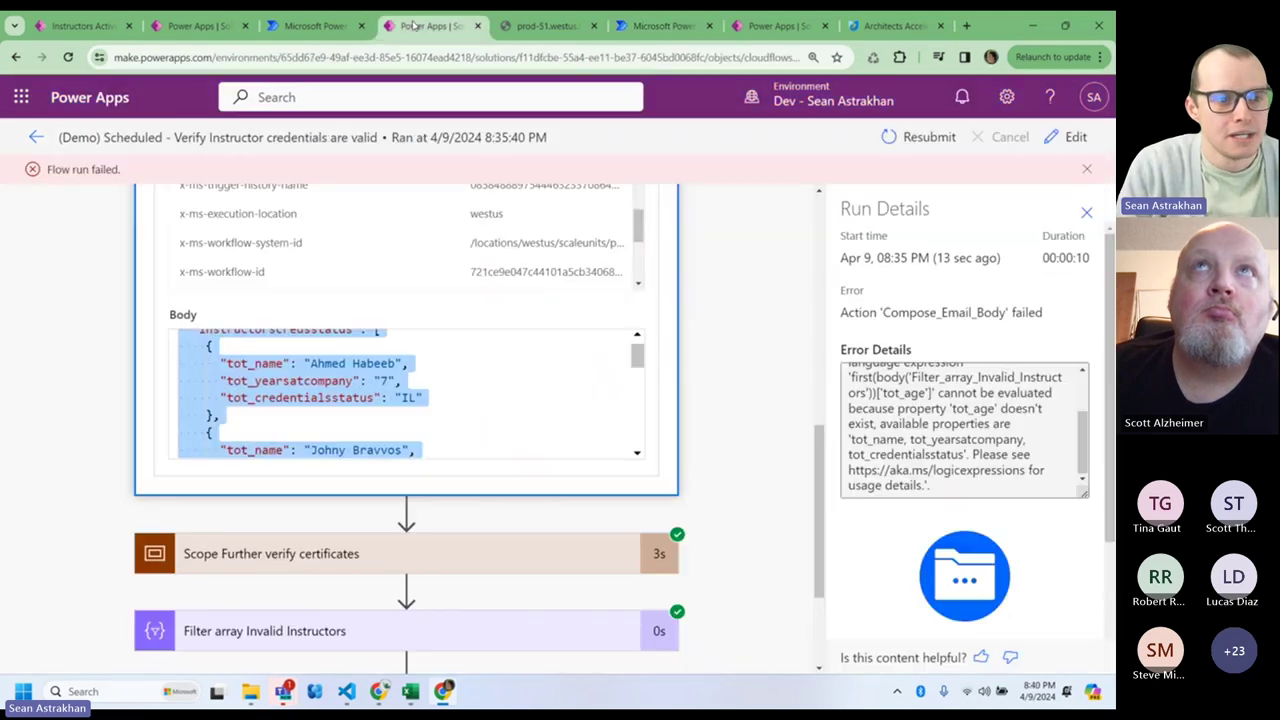
{"action": "left_click", "coordinate": [903, 142]}
{"action": "left_click", "coordinate": [622, 149]}
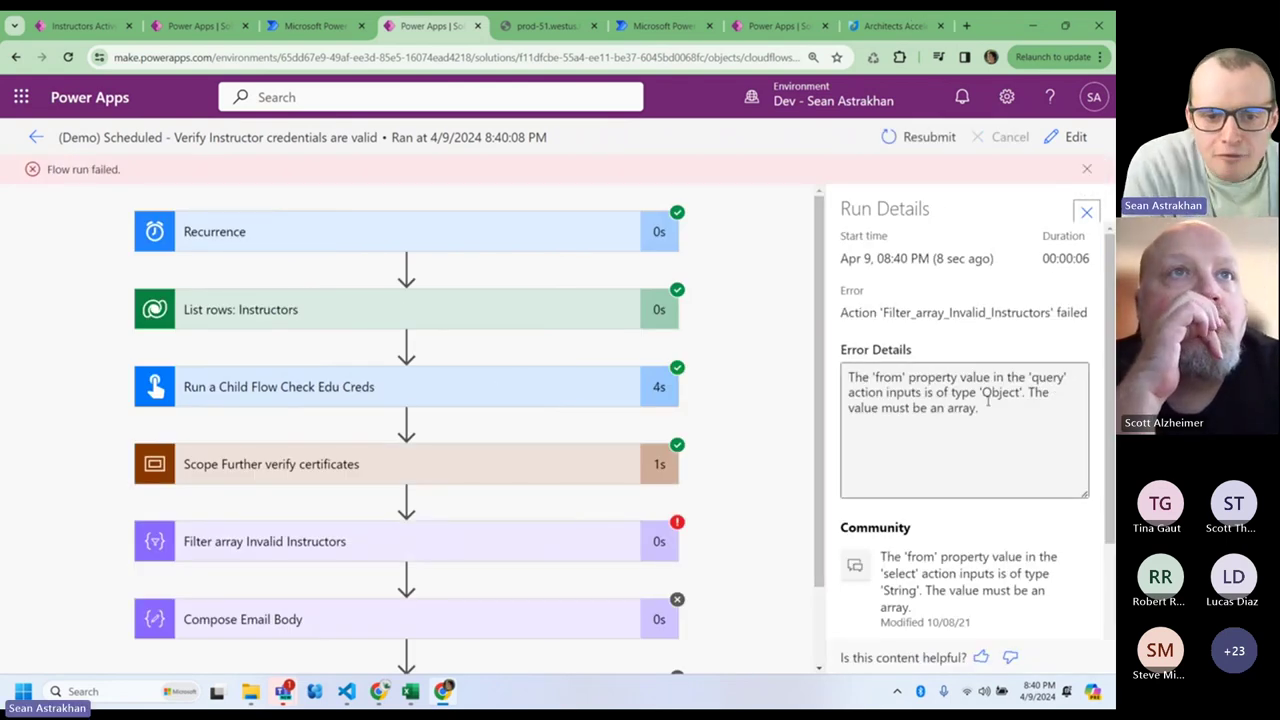
- Inspect the Filter array Invalid Instructors error (Object, not array) and the child flow's outputs
{"action": "scroll", "coordinate": [629, 346], "scroll_direction": "down", "scroll_amount": 2}
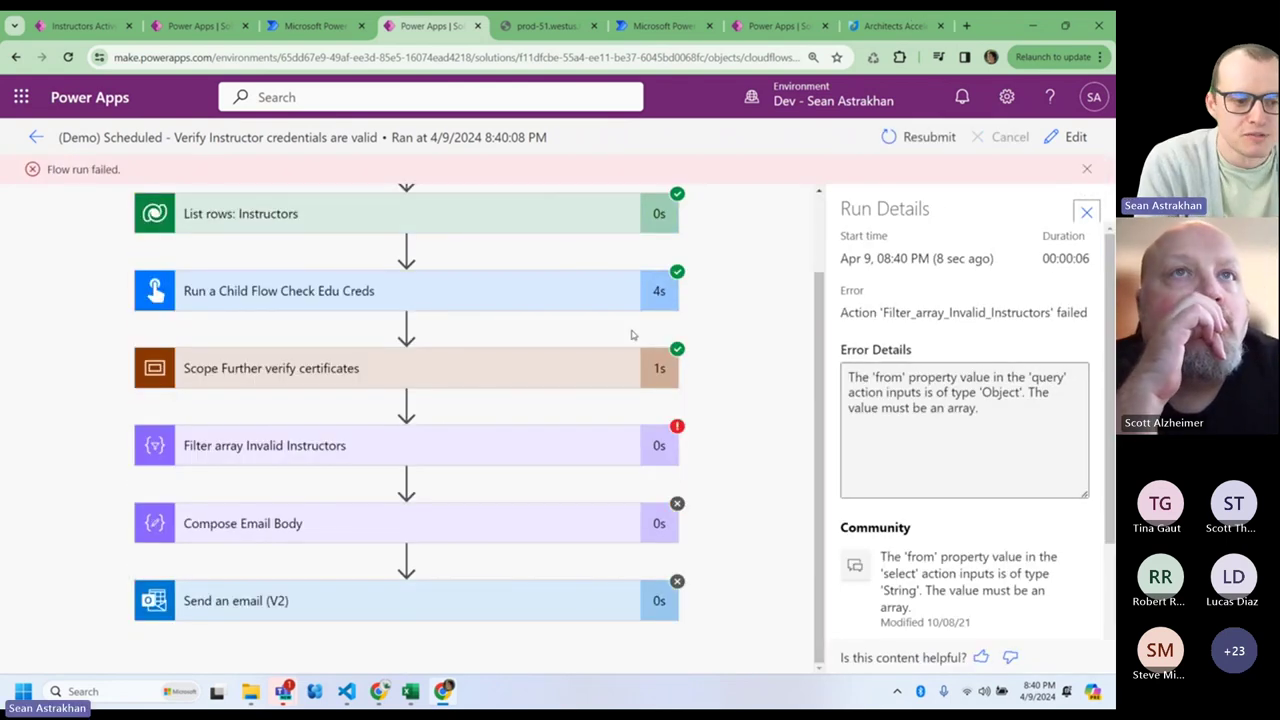
{"action": "left_click", "coordinate": [437, 300]}
{"action": "scroll", "coordinate": [640, 345], "scroll_direction": "down", "scroll_amount": 5}
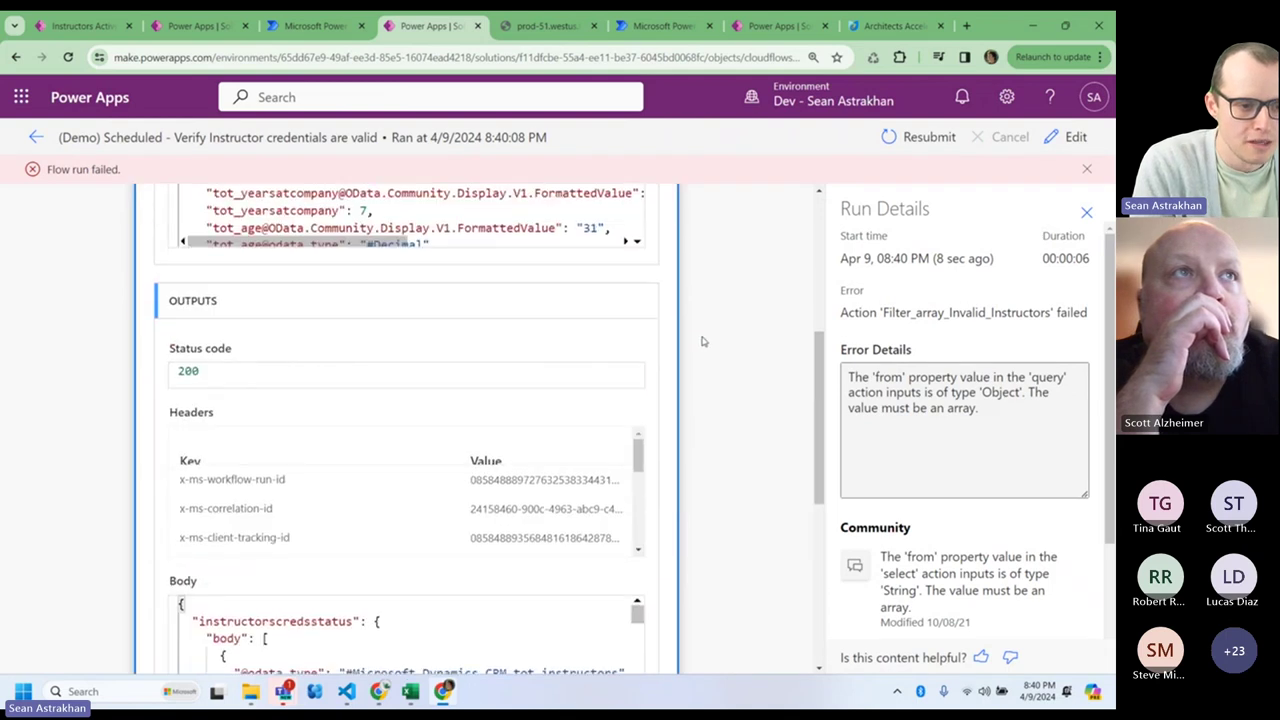
{"action": "scroll", "coordinate": [650, 380], "scroll_direction": "down", "scroll_amount": 1}
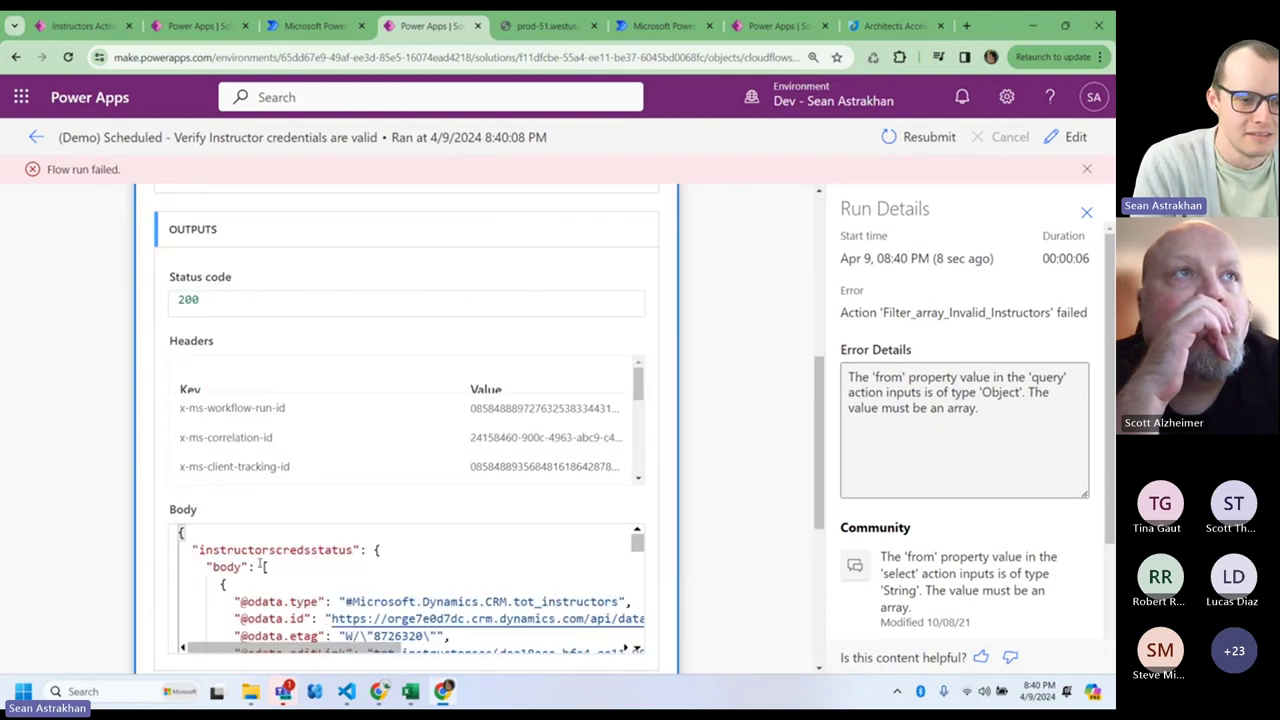
{"action": "scroll", "coordinate": [262, 565], "scroll_direction": "down", "scroll_amount": 5}
{"action": "left_click", "coordinate": [750, 30]}
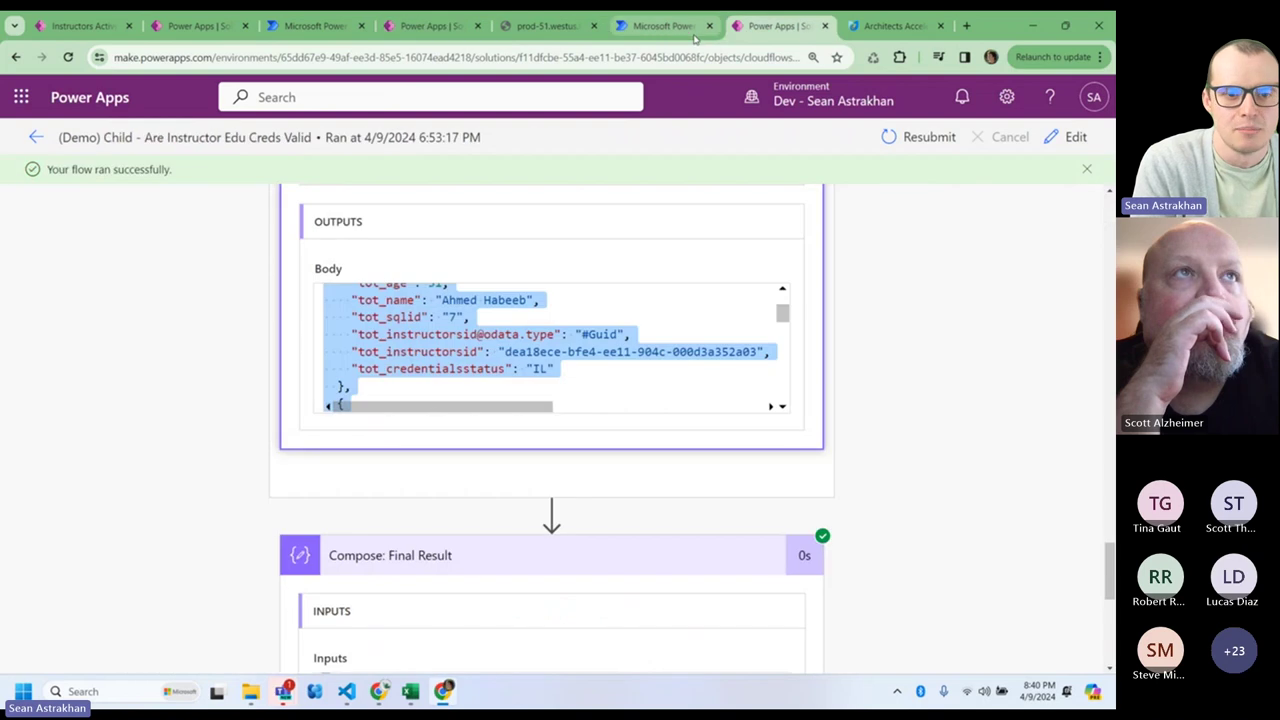
{"action": "left_click", "coordinate": [688, 30]}
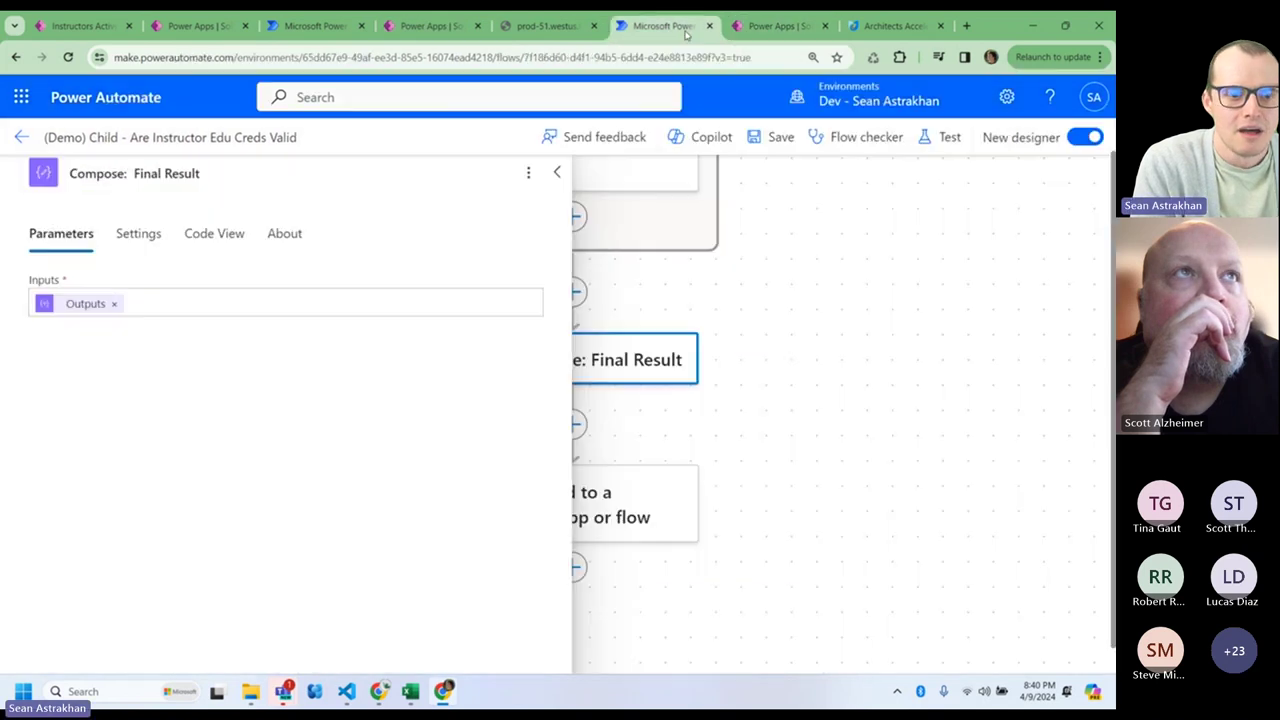
- Swap Outputs for the Not dropping things Select's Output in Compose: Final Result and save
{"action": "left_click", "coordinate": [551, 171]}
{"action": "scroll", "coordinate": [869, 400], "scroll_direction": "down", "scroll_amount": 1}
{"action": "scroll", "coordinate": [863, 509], "scroll_direction": "up", "scroll_amount": 1}
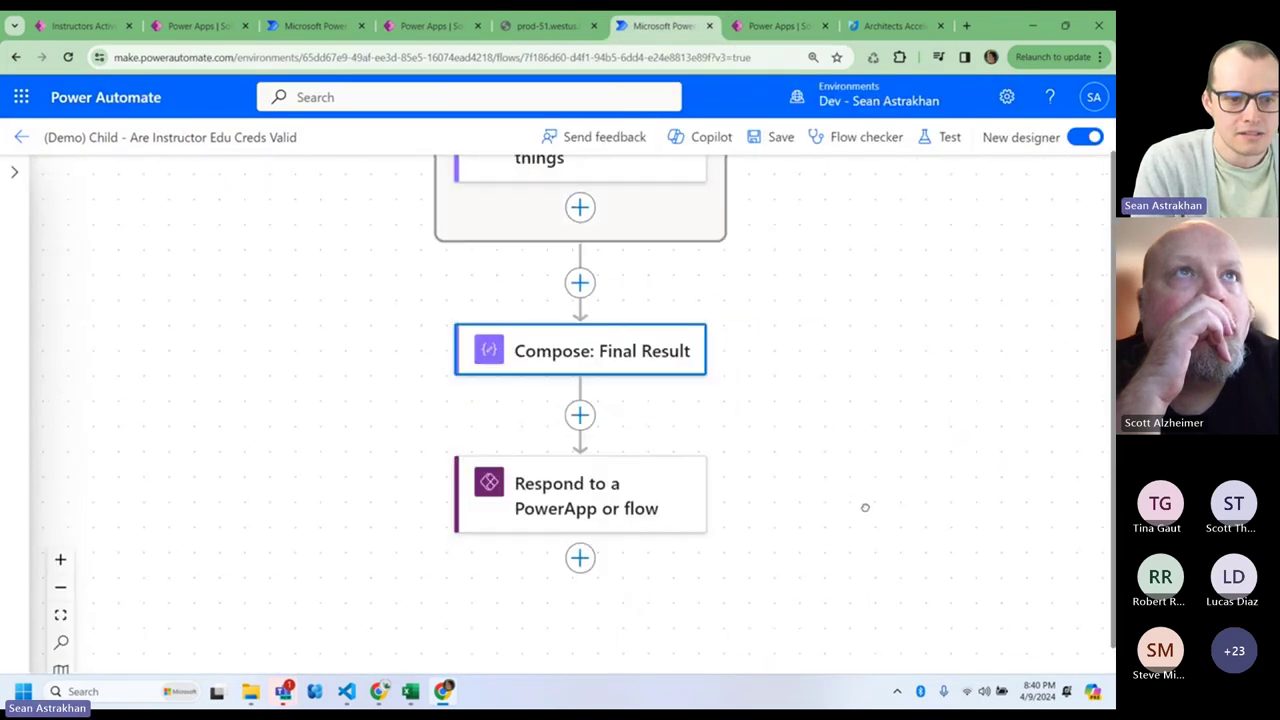
{"action": "left_click", "coordinate": [551, 505]}
{"action": "left_click", "coordinate": [609, 362]}
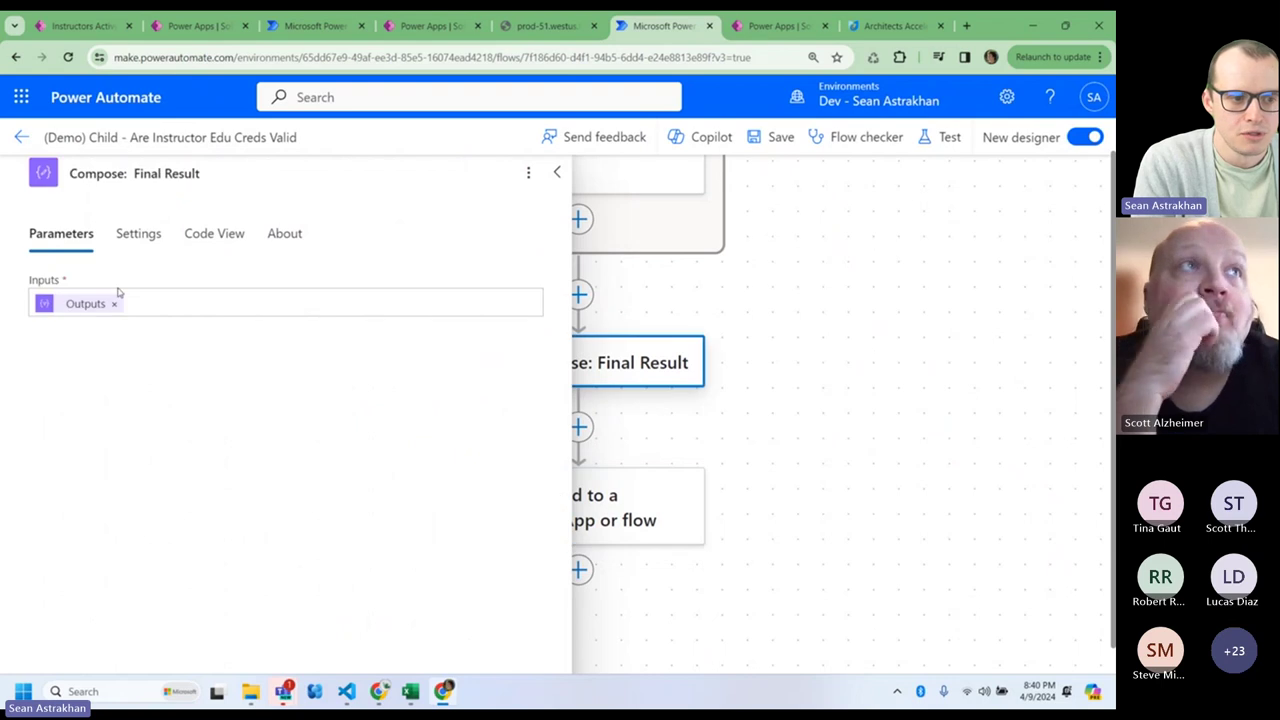
{"action": "left_click", "coordinate": [157, 305]}
{"action": "key", "text": "BackSpace"}
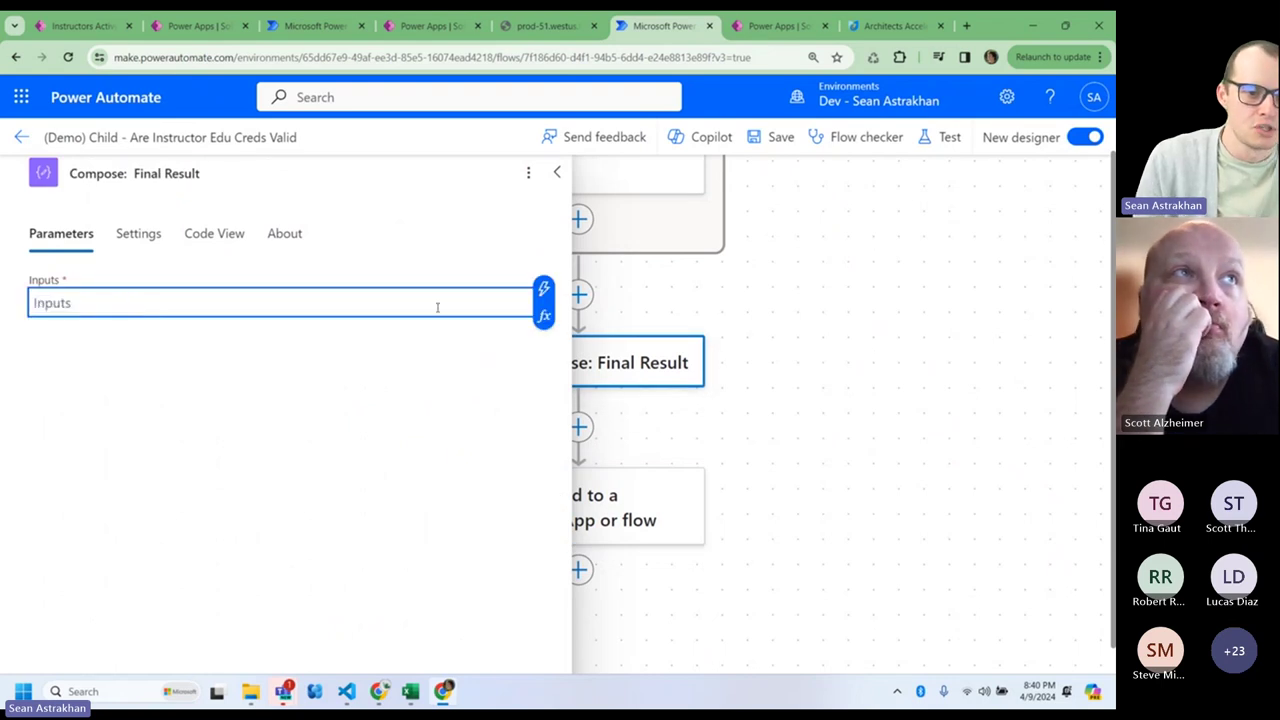
{"action": "left_click", "coordinate": [545, 290]}
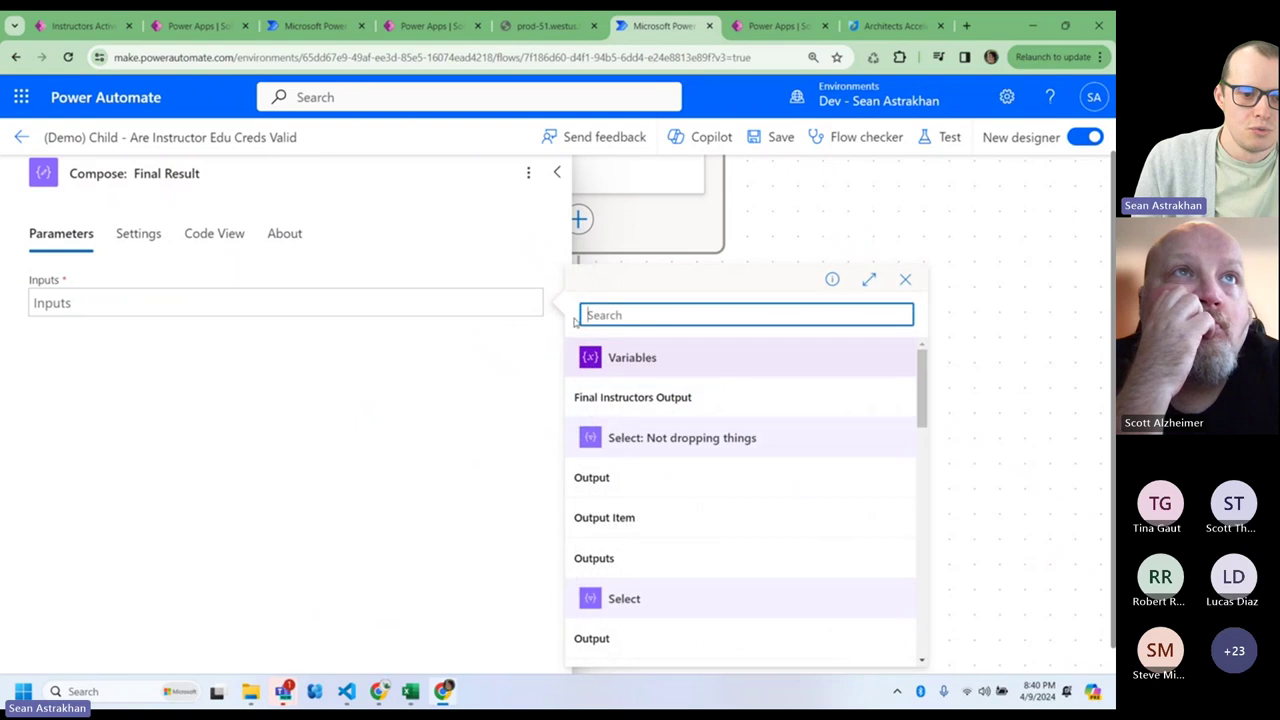
{"action": "left_click", "coordinate": [662, 480]}
{"action": "left_click", "coordinate": [779, 138]}
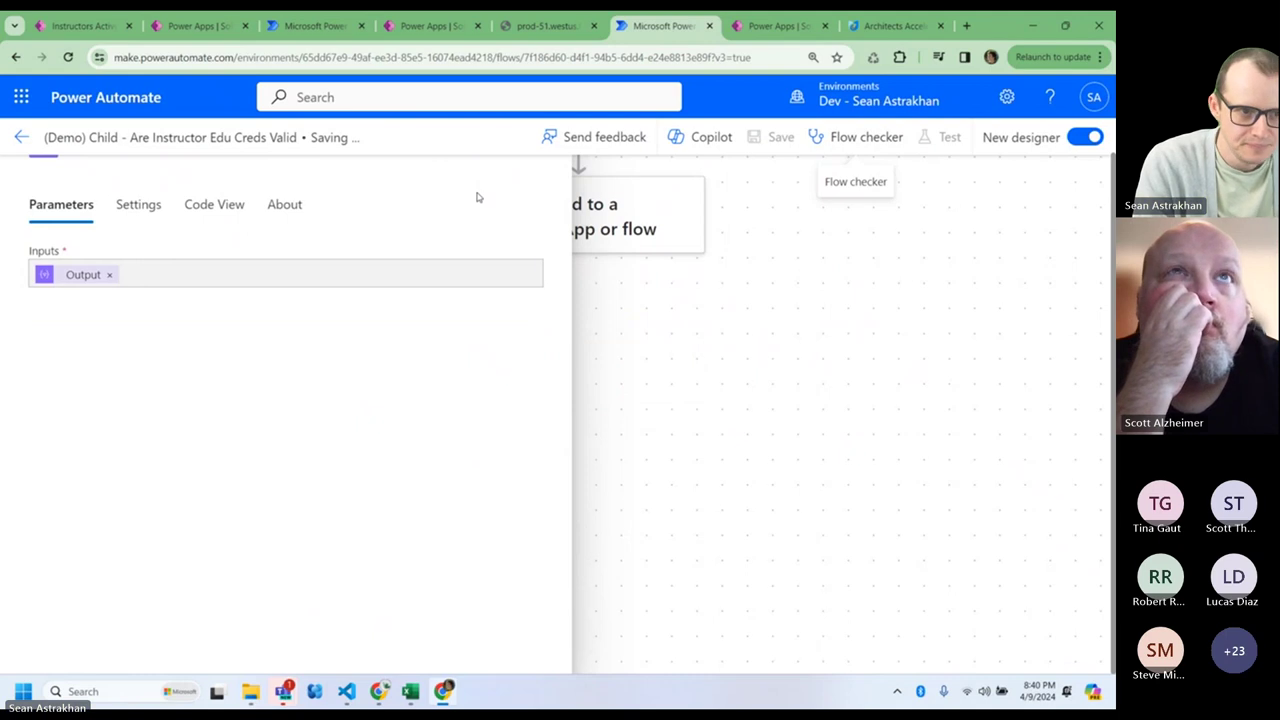
- Resubmit the parent flow run again
{"action": "left_click", "coordinate": [430, 26]}
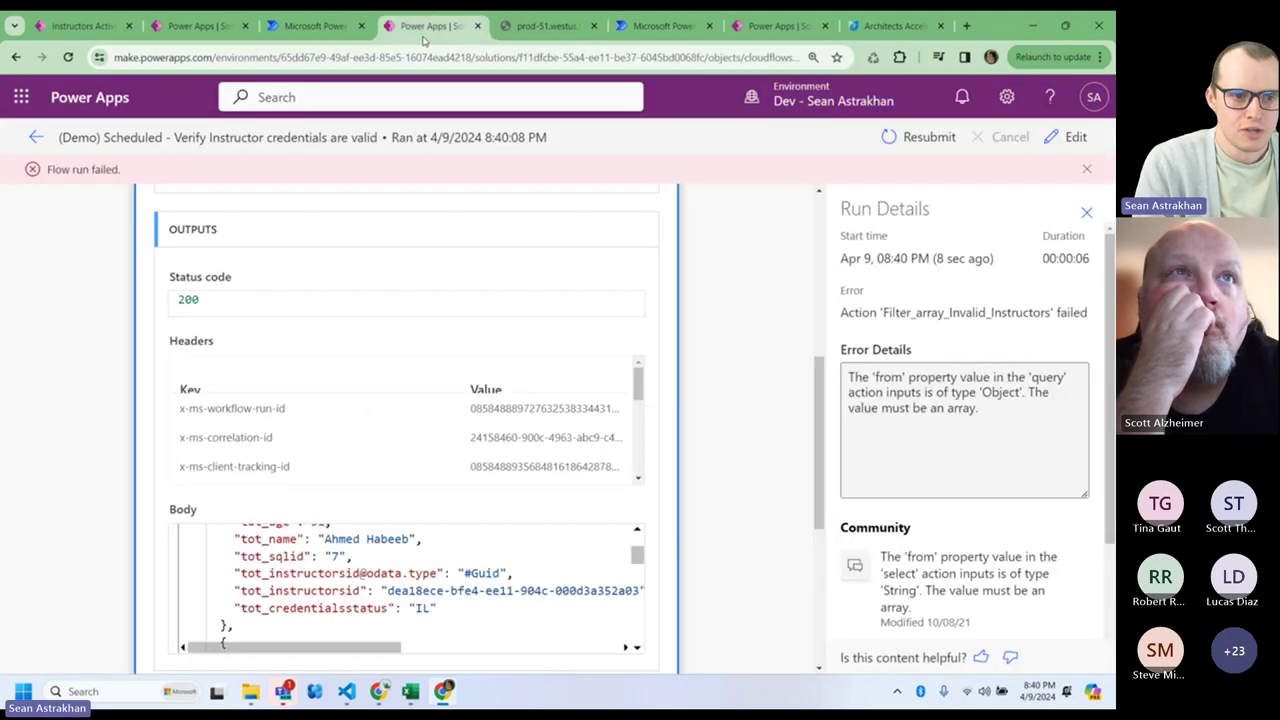
{"action": "left_click", "coordinate": [915, 137]}
{"action": "left_click", "coordinate": [615, 150]}
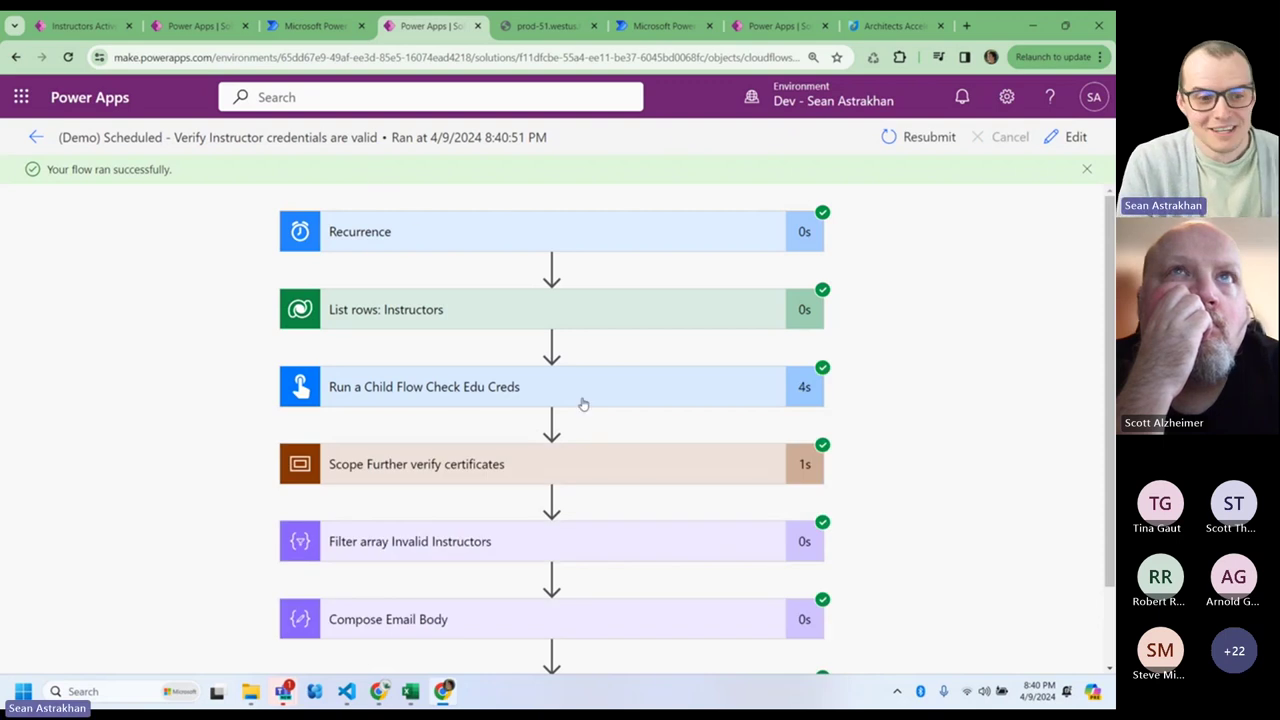
- Review the Compose Email Body result listing 6 invalid instructors
{"action": "scroll", "coordinate": [600, 400], "scroll_direction": "down", "scroll_amount": 1}
{"action": "left_click", "coordinate": [530, 524]}
{"action": "scroll", "coordinate": [60, 360], "scroll_direction": "down", "scroll_amount": 3}
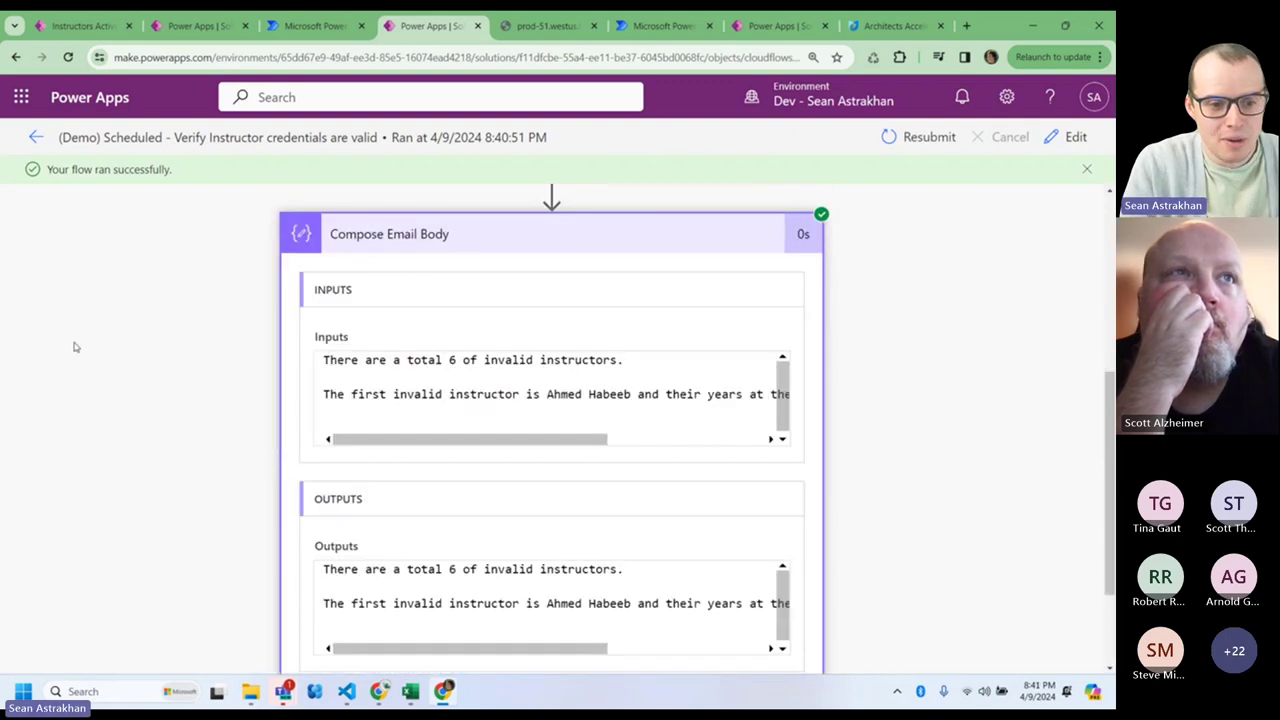
{"action": "left_click_drag", "start_coordinate": [448, 440], "coordinate": [632, 440]}
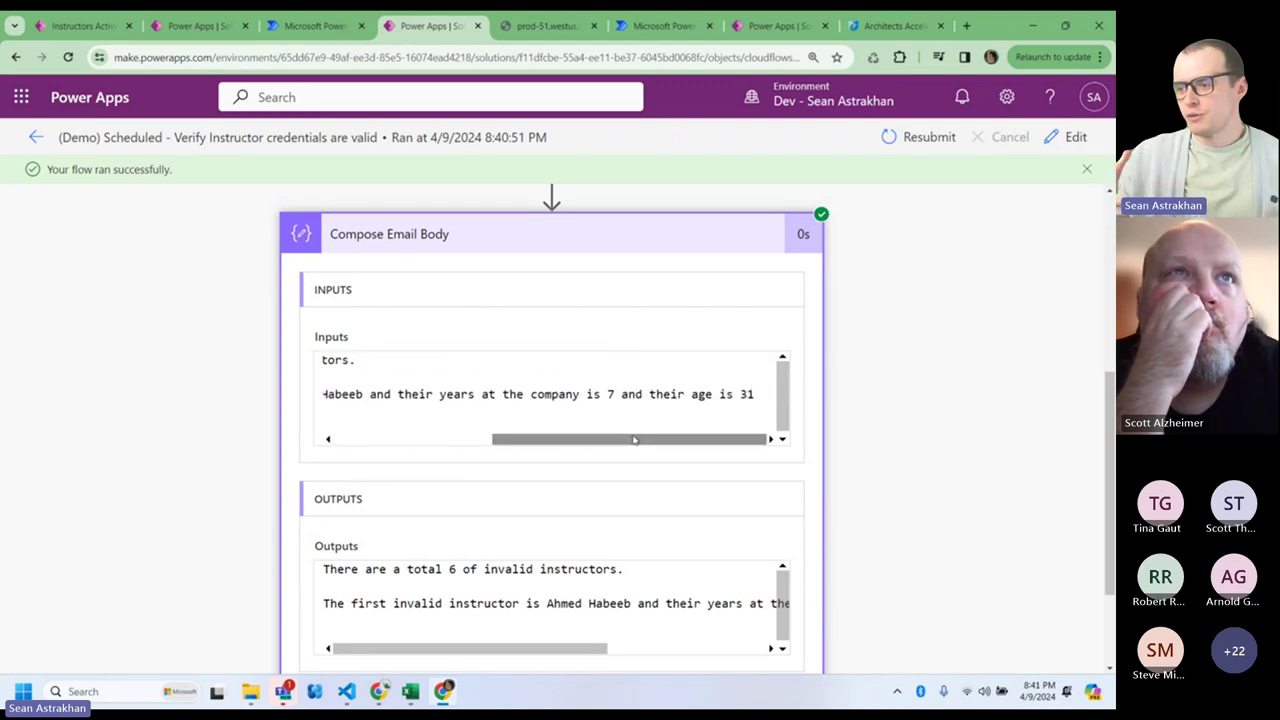
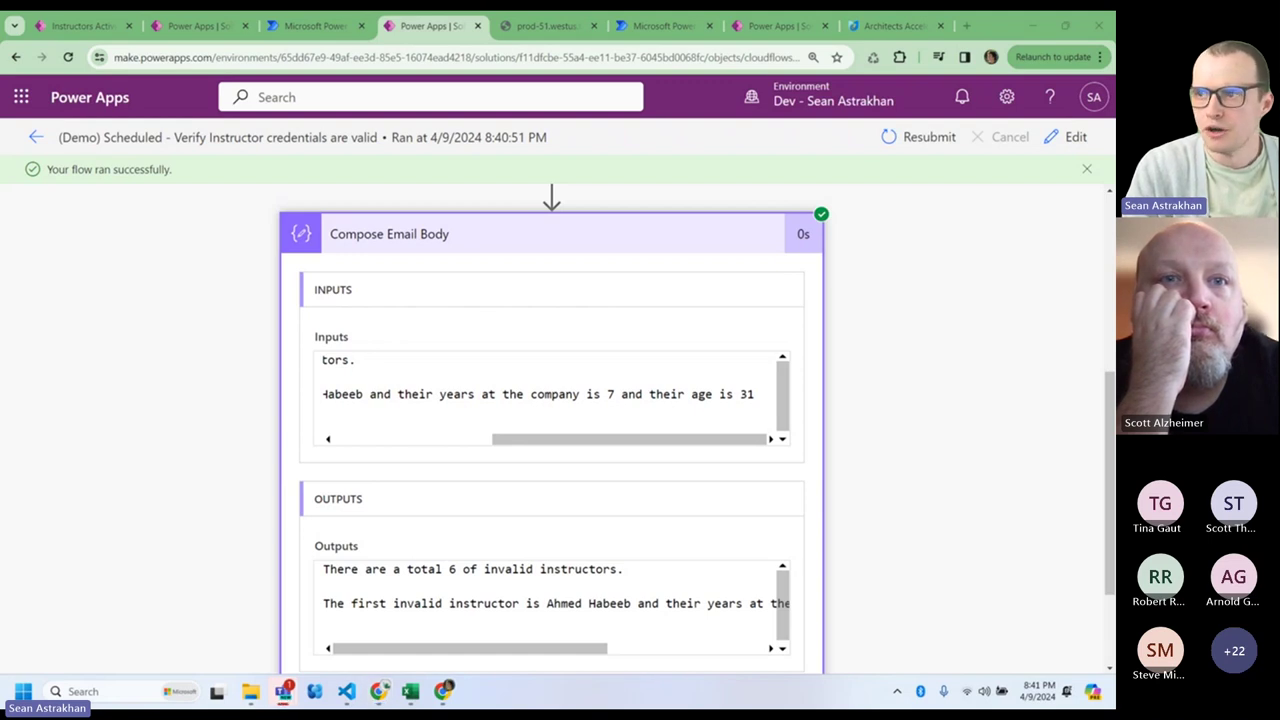
- Edit the Compose 30 New Activities JSON so the Ice Skating entry reads Ice Cream
{"action": "key", "text": "alt+Tab"}
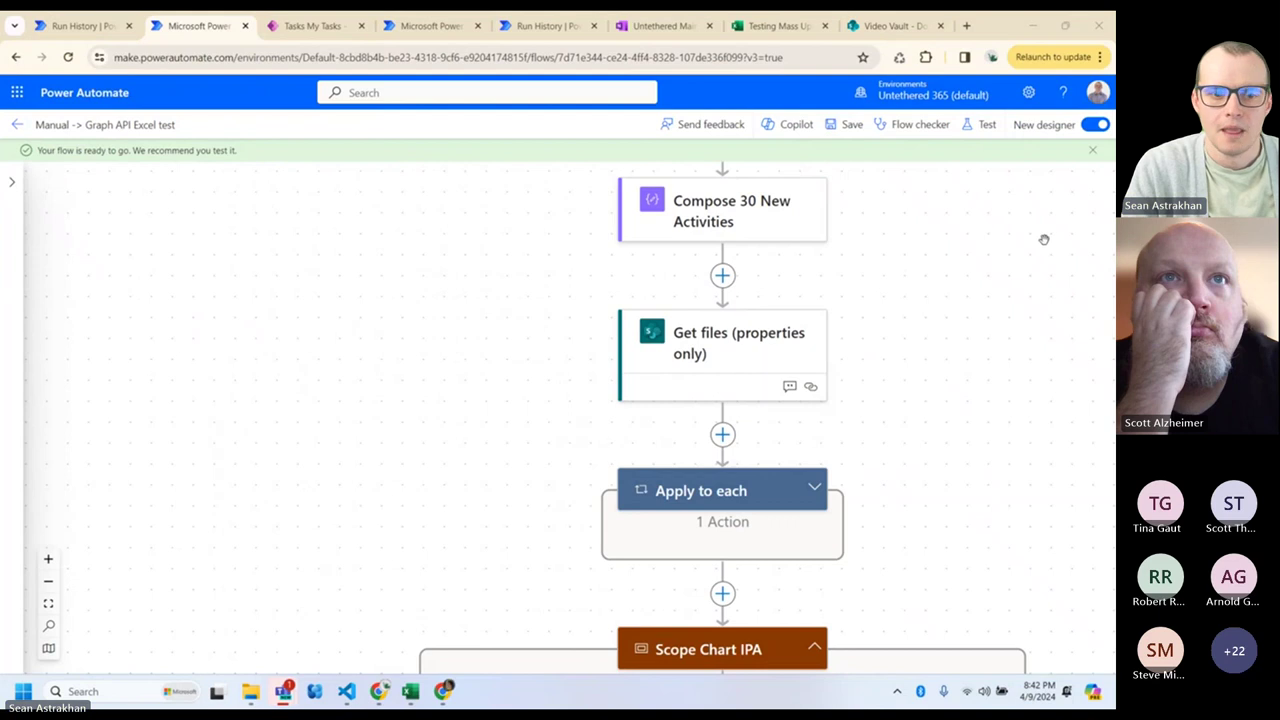
{"action": "left_click_drag", "start_coordinate": [340, 400], "coordinate": [151, 529]}
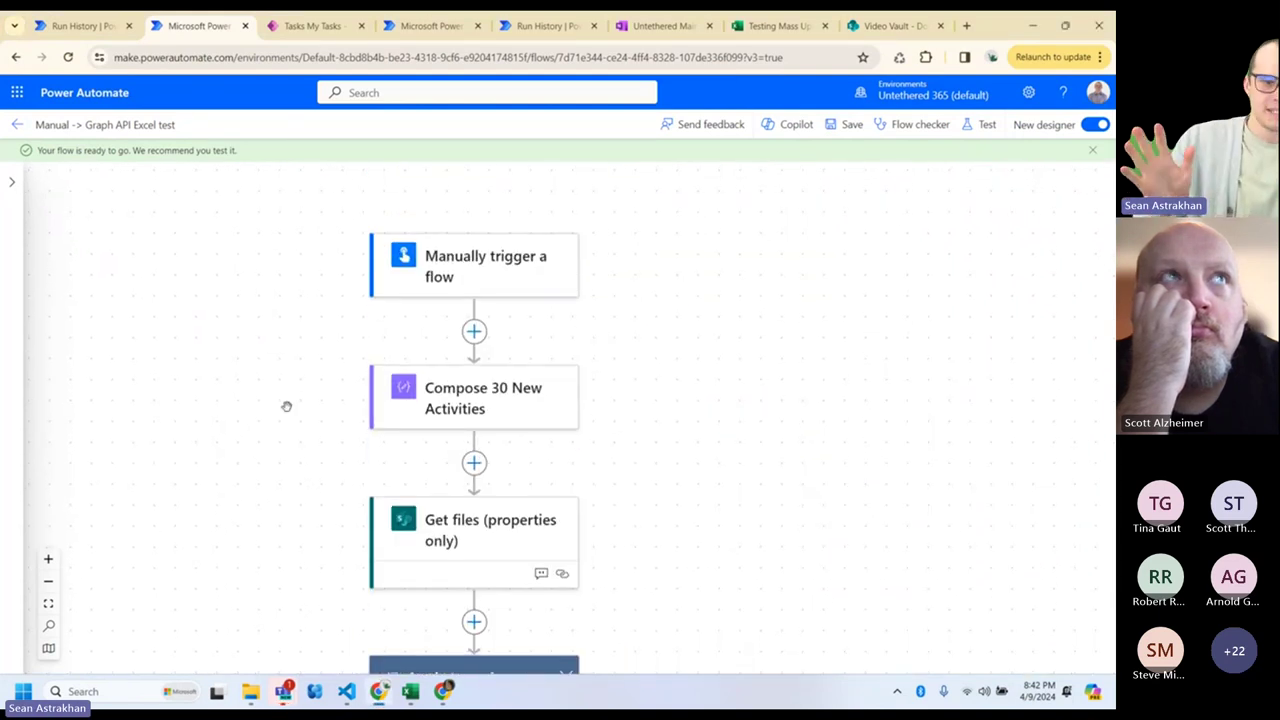
{"action": "left_click_drag", "start_coordinate": [286, 406], "coordinate": [214, 343]}
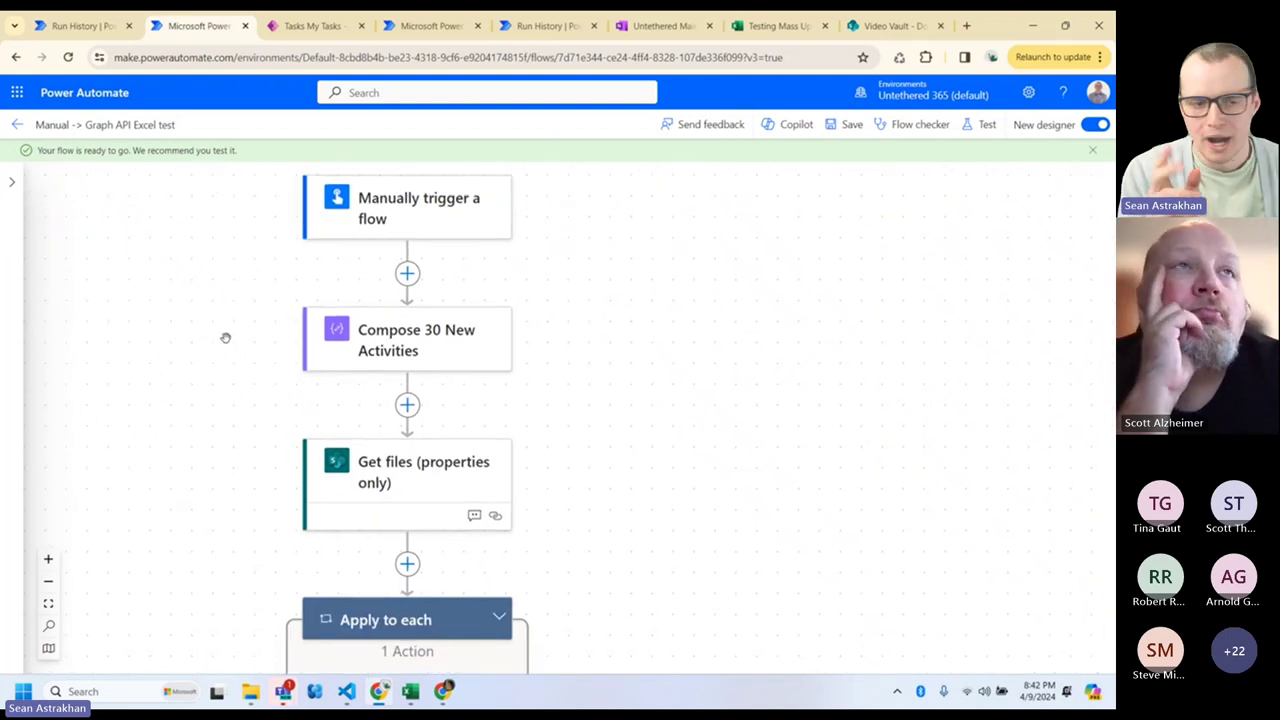
{"action": "left_click", "coordinate": [406, 343]}
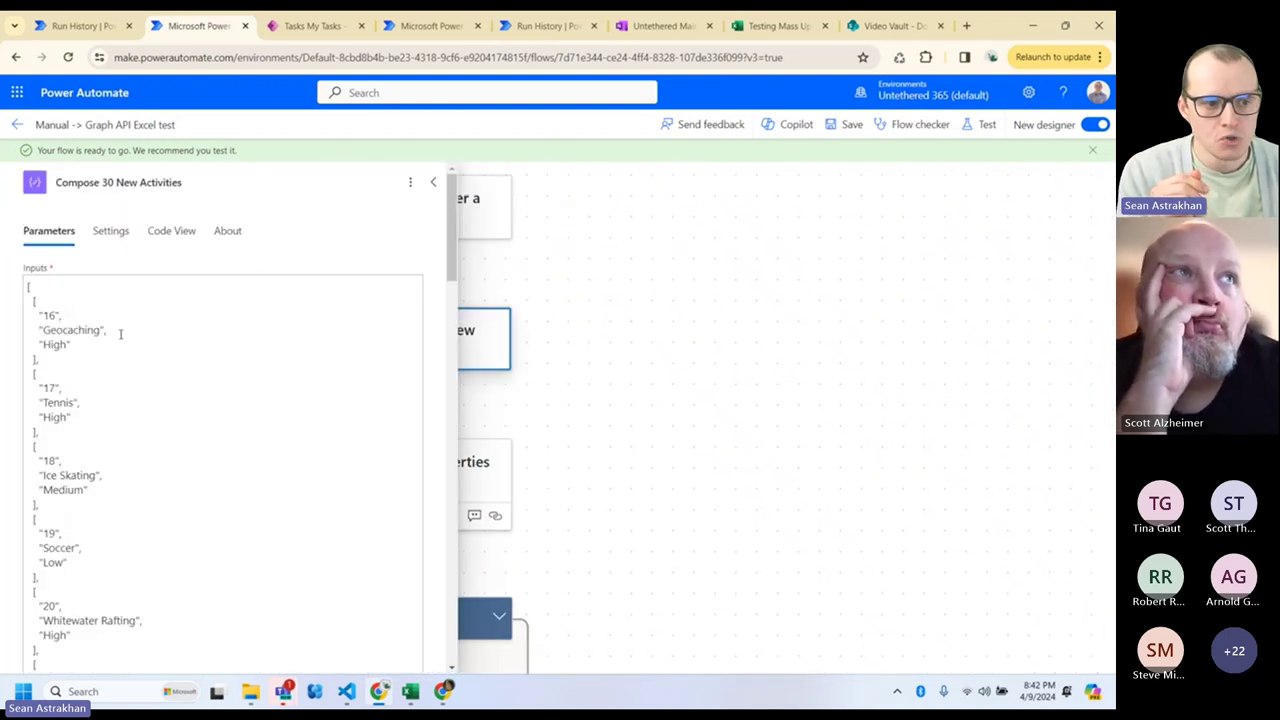
{"action": "scroll", "coordinate": [117, 331], "scroll_direction": "down", "scroll_amount": 3}
{"action": "scroll", "coordinate": [107, 332], "scroll_direction": "up", "scroll_amount": 3}
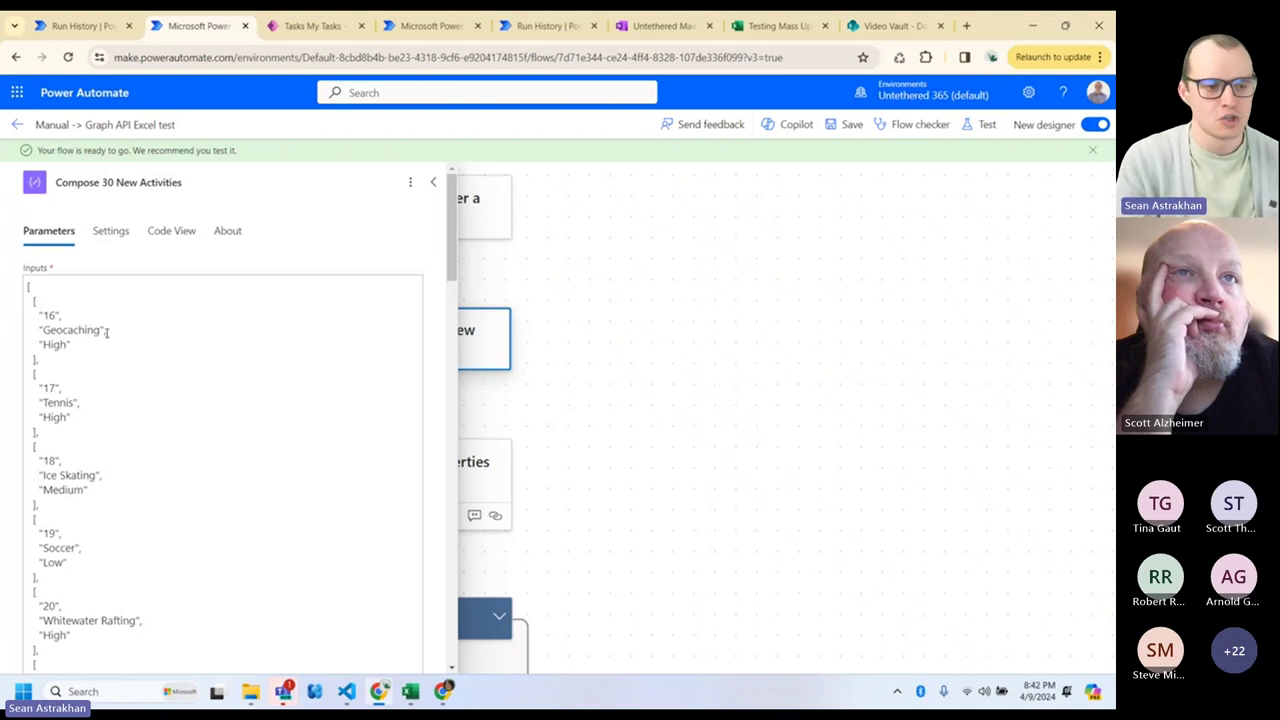
{"action": "double_click", "coordinate": [63, 402]}
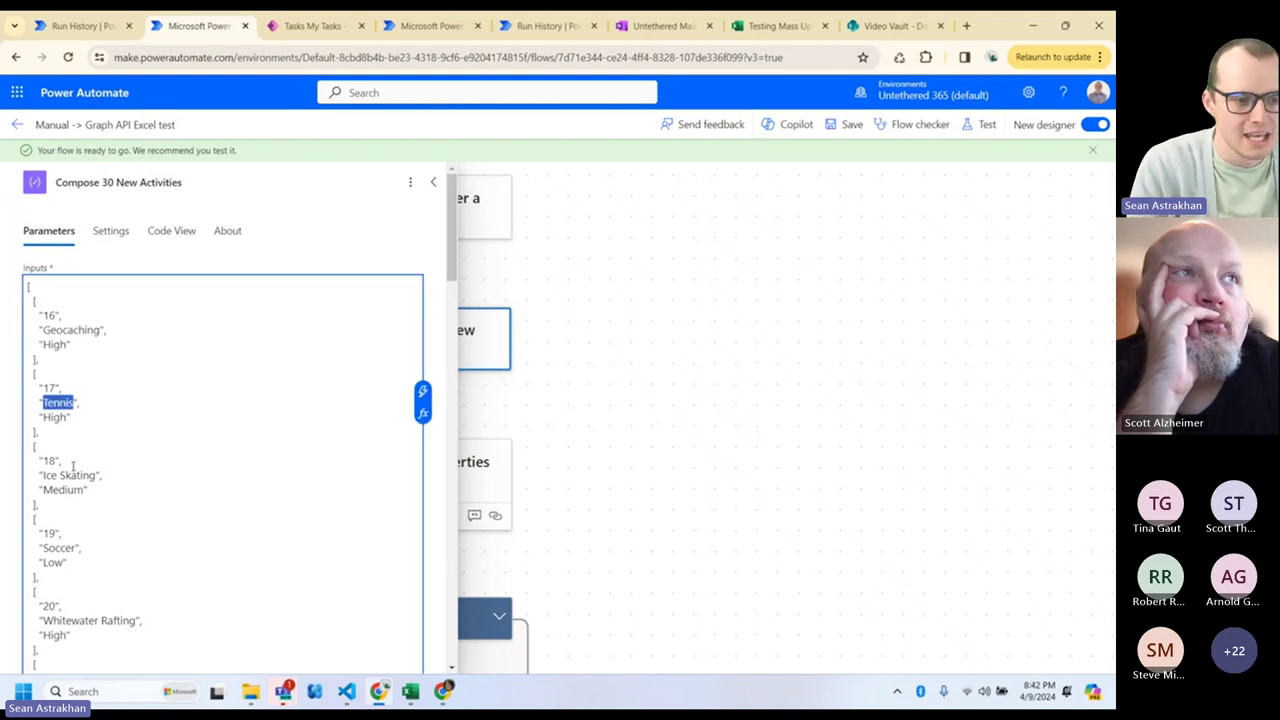
{"action": "double_click", "coordinate": [80, 475]}
{"action": "type", "text": "Cream"}
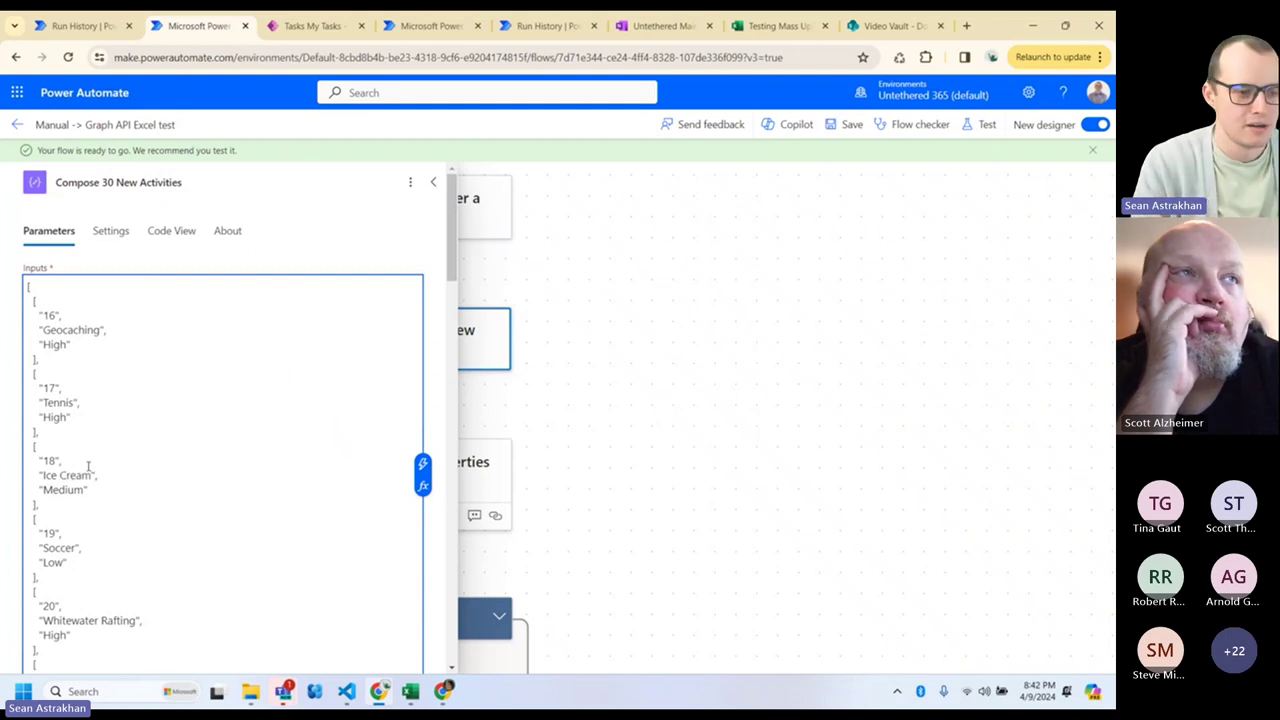
{"action": "scroll", "coordinate": [88, 467], "scroll_direction": "down", "scroll_amount": 2}
{"action": "scroll", "coordinate": [88, 467], "scroll_direction": "up", "scroll_amount": 2}
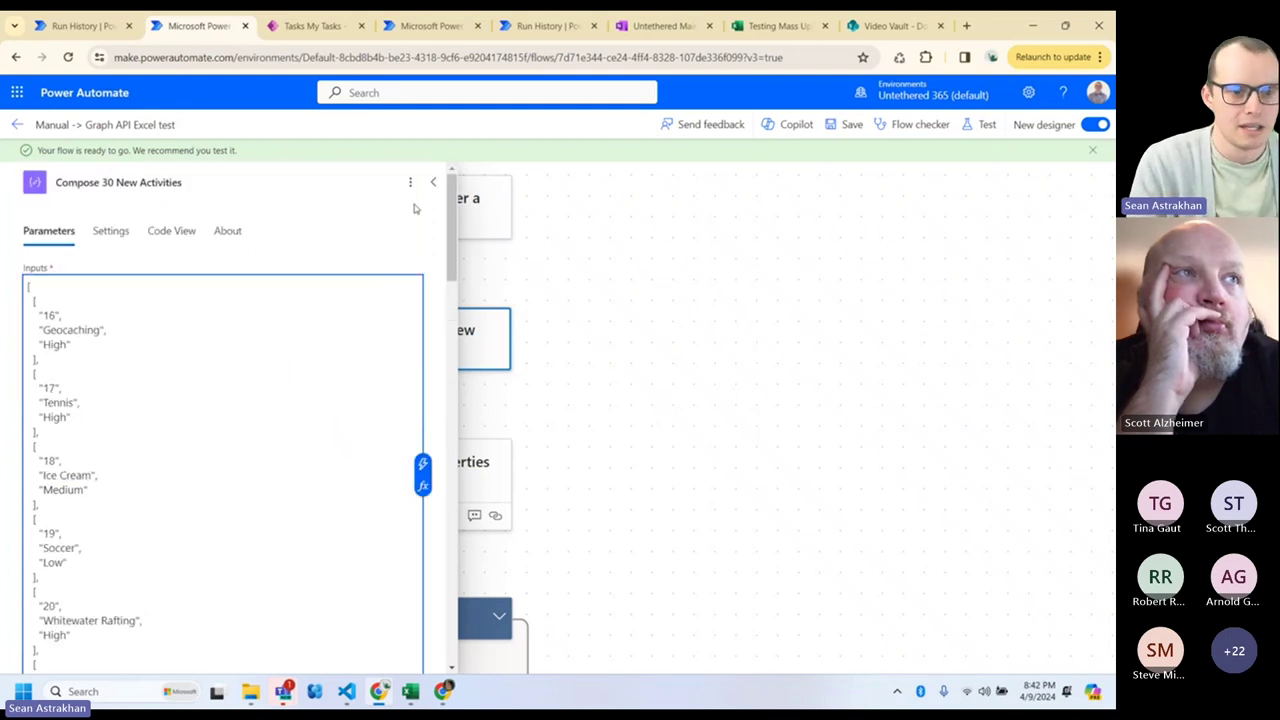
{"action": "left_click", "coordinate": [433, 182]}
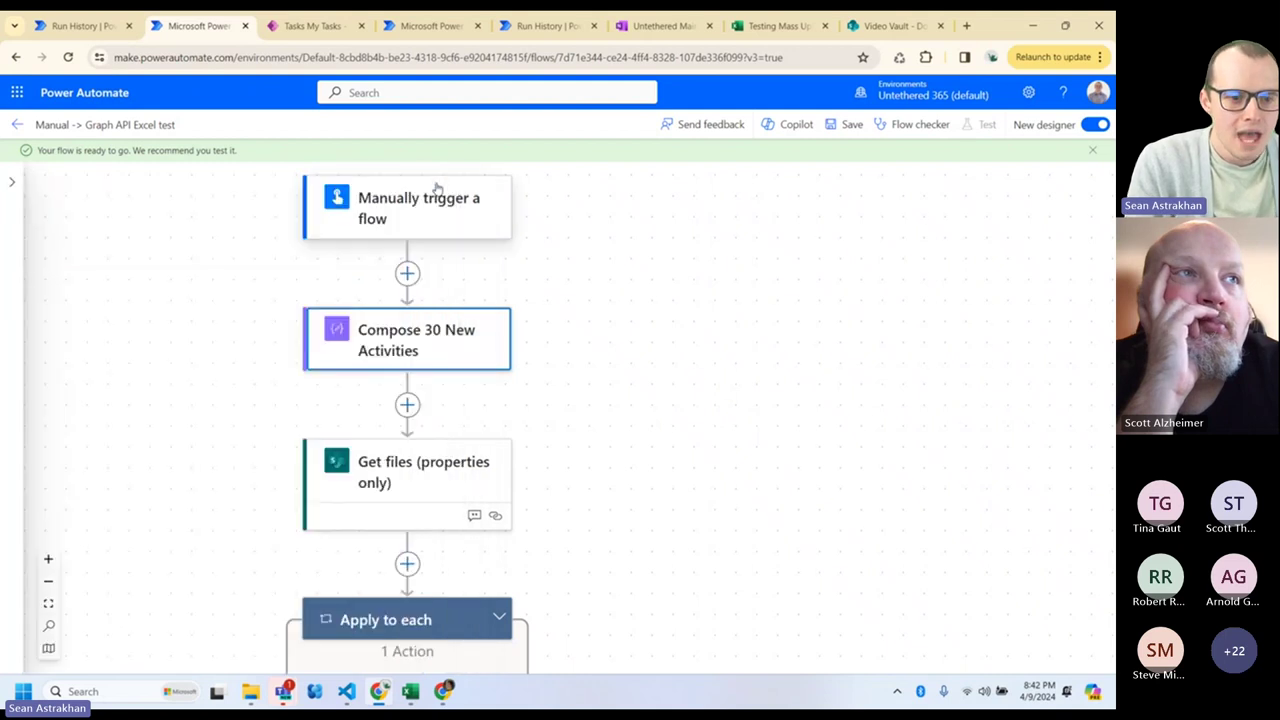
- Review the Get files, Apply to each and Add a row into a table steps, then detach the workbook window
{"action": "scroll", "coordinate": [609, 423], "scroll_direction": "down", "scroll_amount": 3}
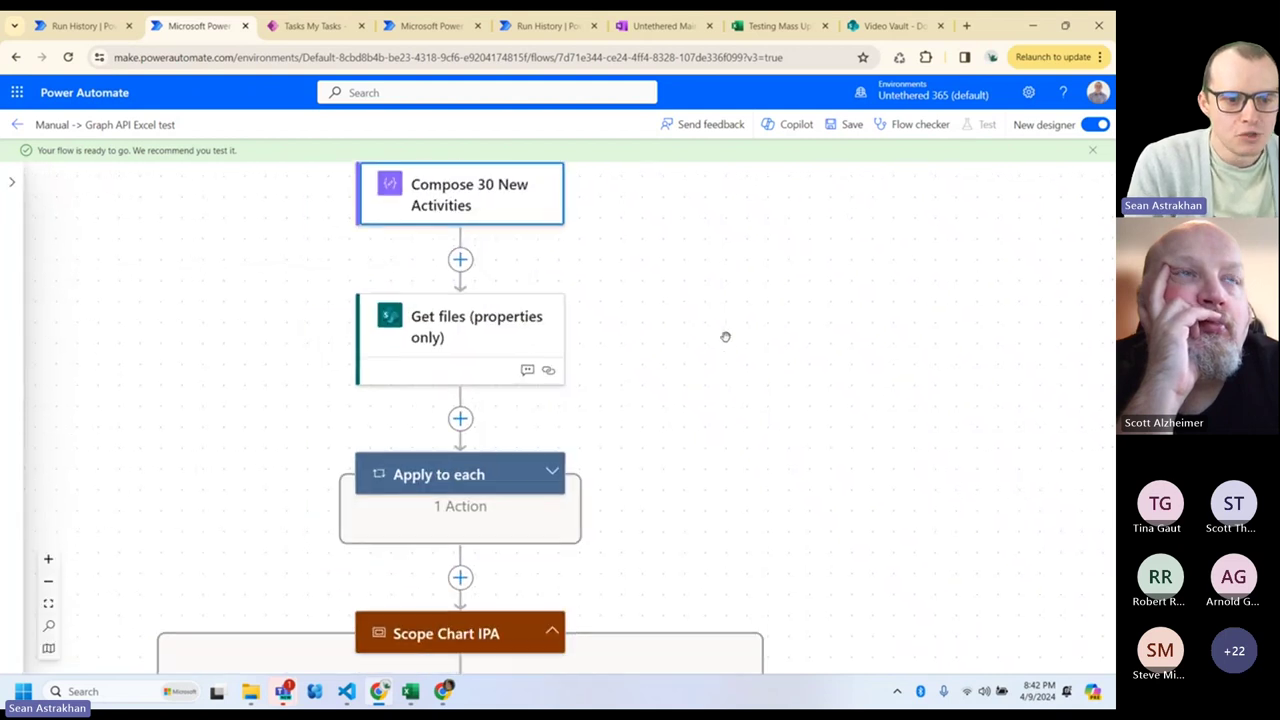
{"action": "left_click", "coordinate": [483, 322]}
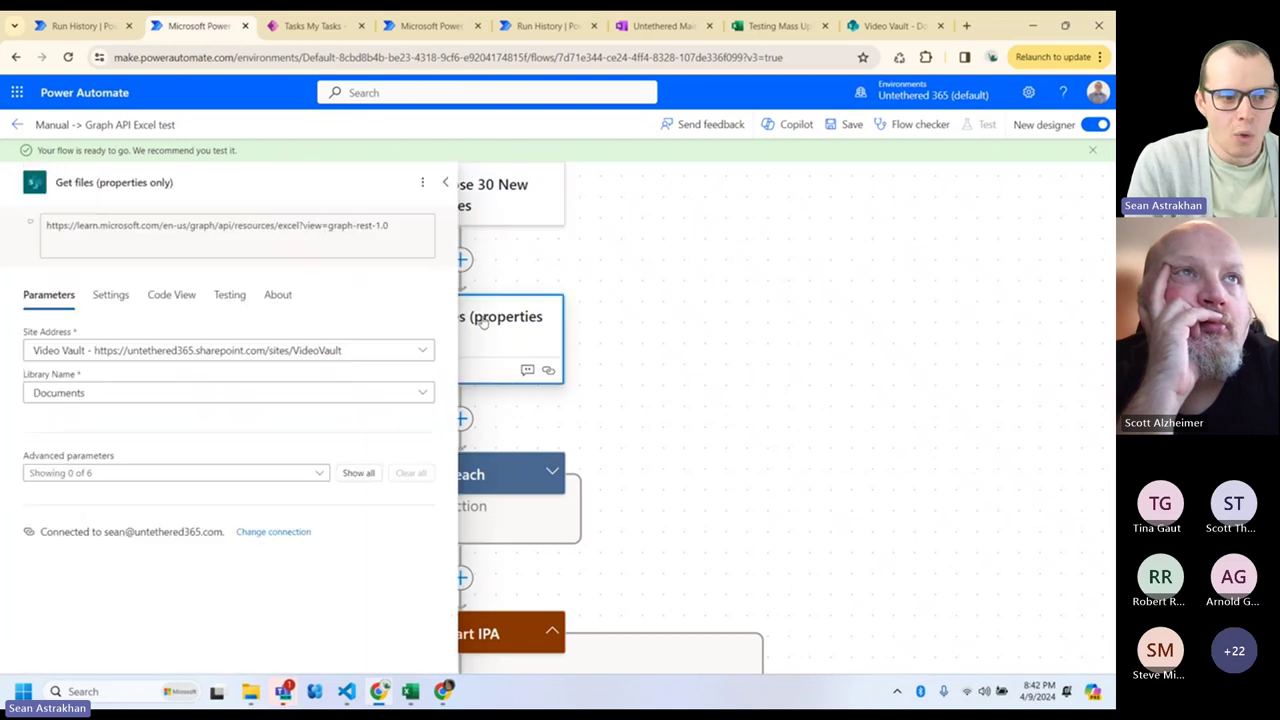
{"action": "left_click", "coordinate": [445, 182]}
{"action": "left_click", "coordinate": [552, 472]}
{"action": "left_click_drag", "start_coordinate": [751, 600], "coordinate": [751, 394]}
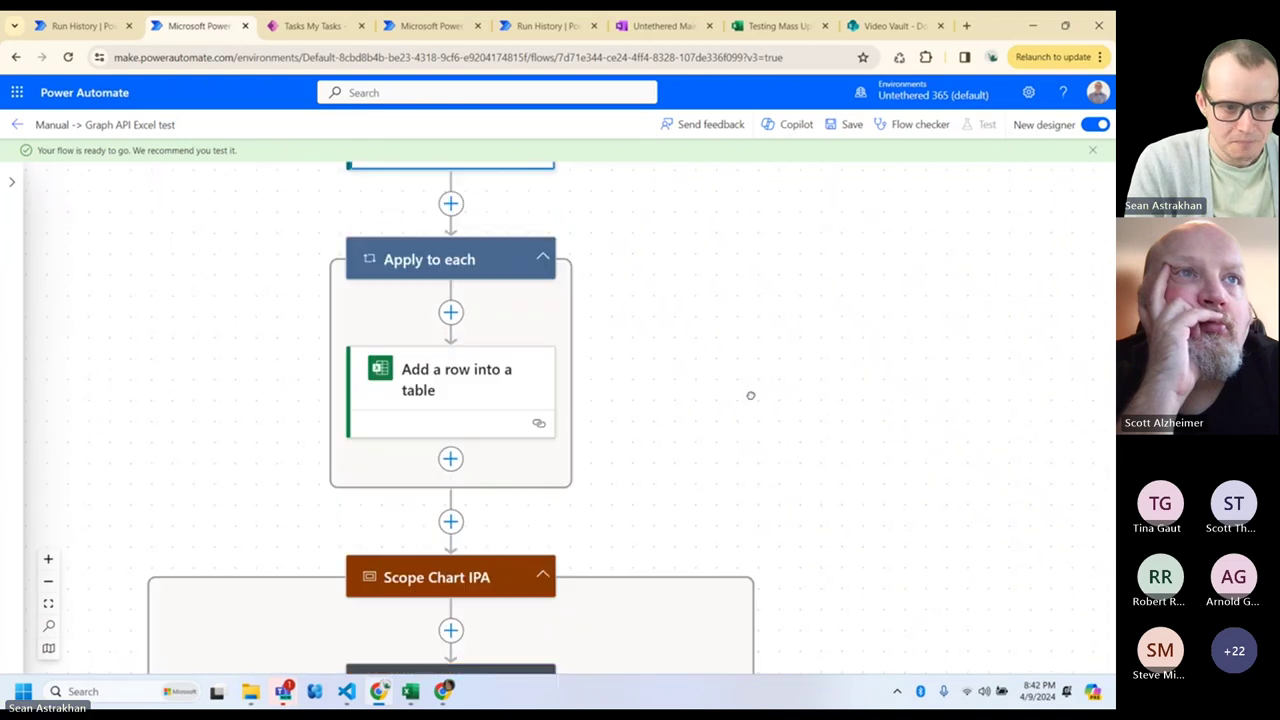
{"action": "left_click", "coordinate": [450, 365]}
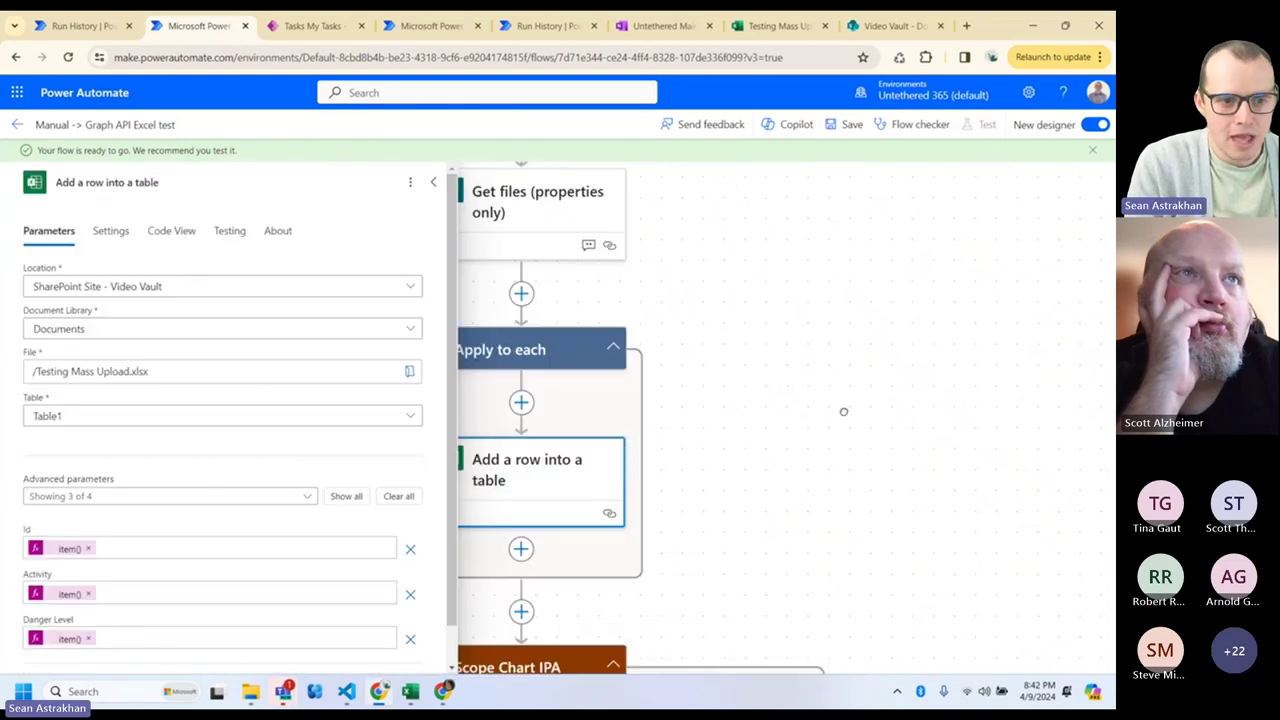
{"action": "left_click", "coordinate": [531, 230]}
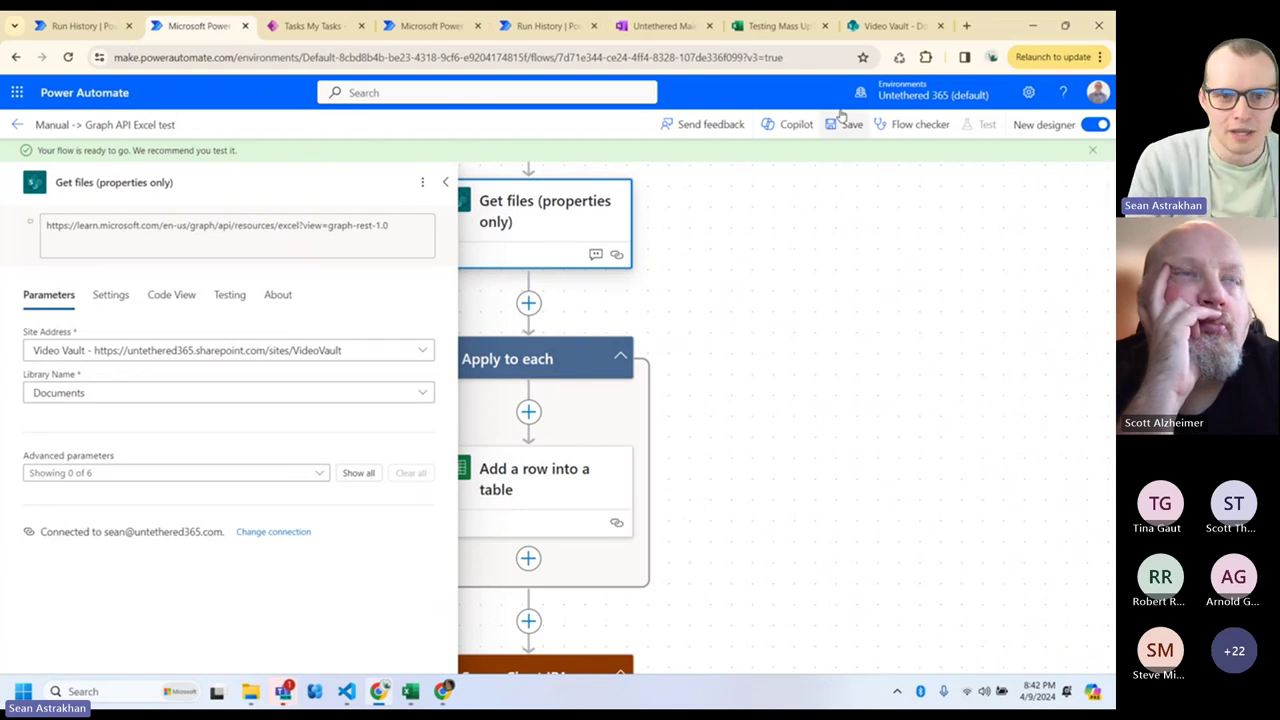
{"action": "left_click_drag", "start_coordinate": [952, 32], "coordinate": [1042, 58]}
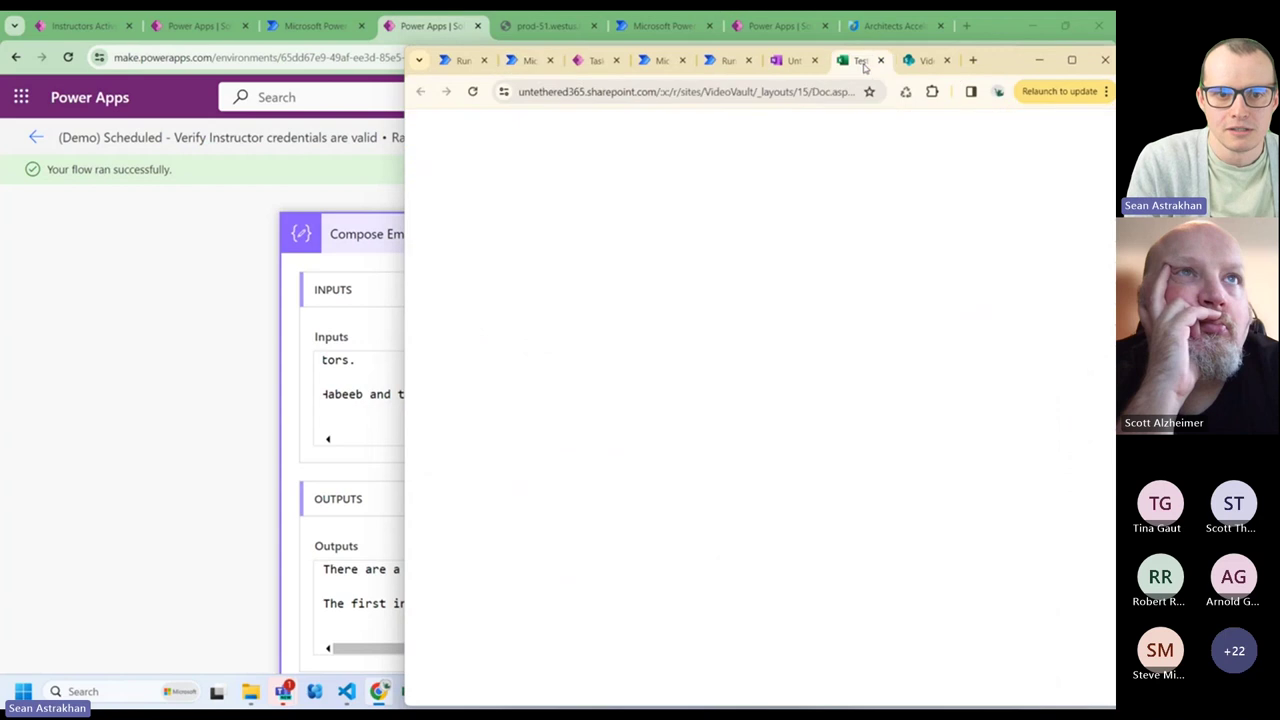
- Maximize the workbook, zoom to 125% and select data rows A2:C4, then return to the flow
{"action": "left_click_drag", "start_coordinate": [1042, 58], "coordinate": [1030, 12]}
{"action": "left_click", "coordinate": [203, 340]}
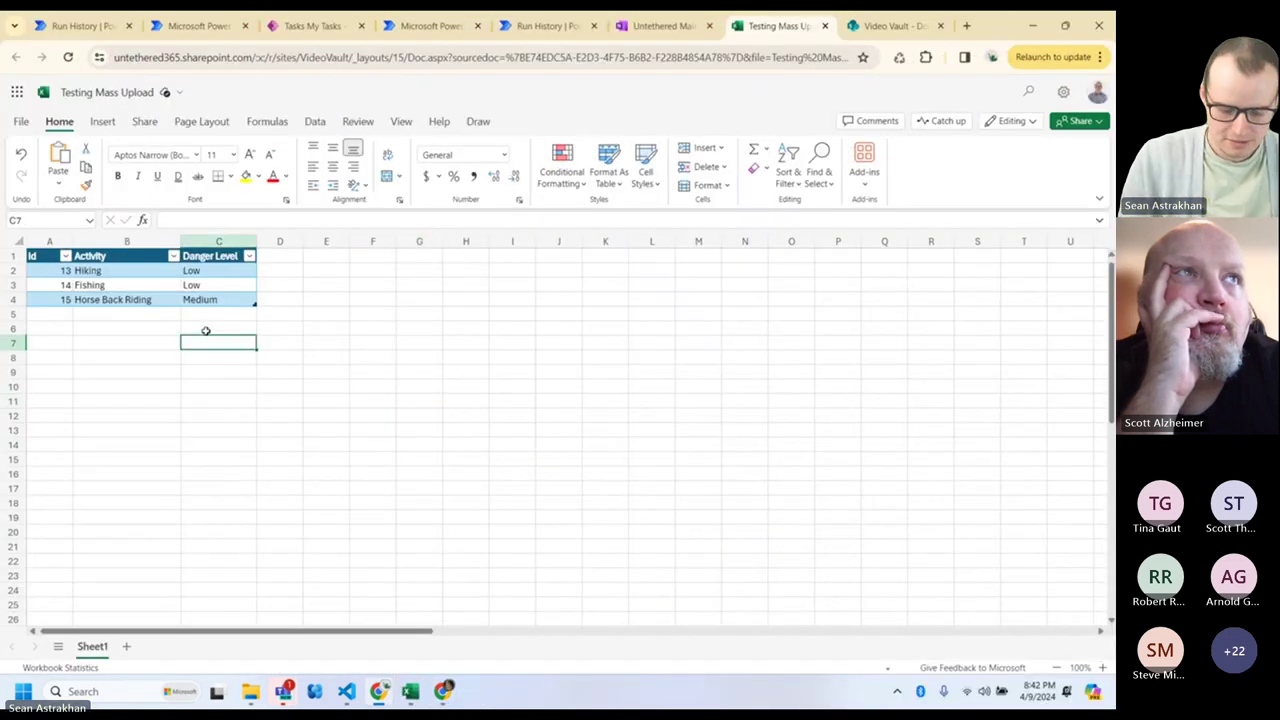
{"action": "key", "text": "ctrl+plus"}
{"action": "key", "text": "ctrl+plus"}
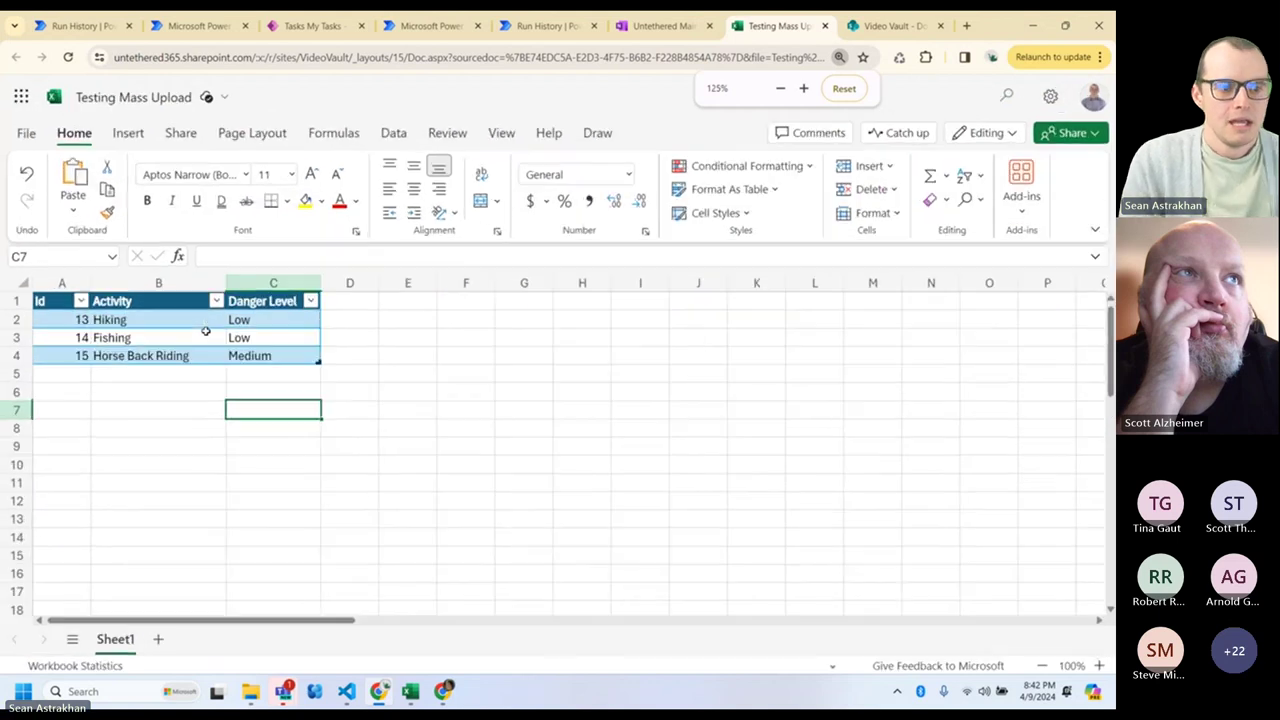
{"action": "left_click_drag", "start_coordinate": [260, 355], "coordinate": [67, 323]}
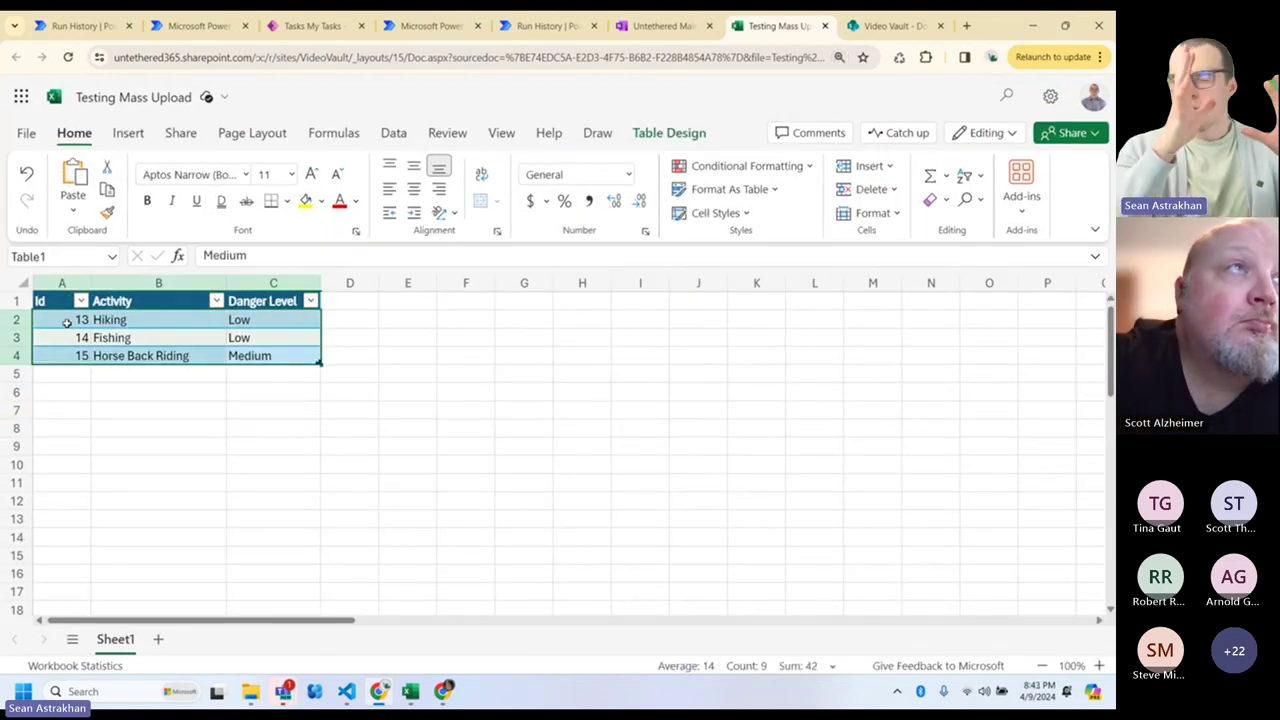
{"action": "left_click", "coordinate": [185, 26]}
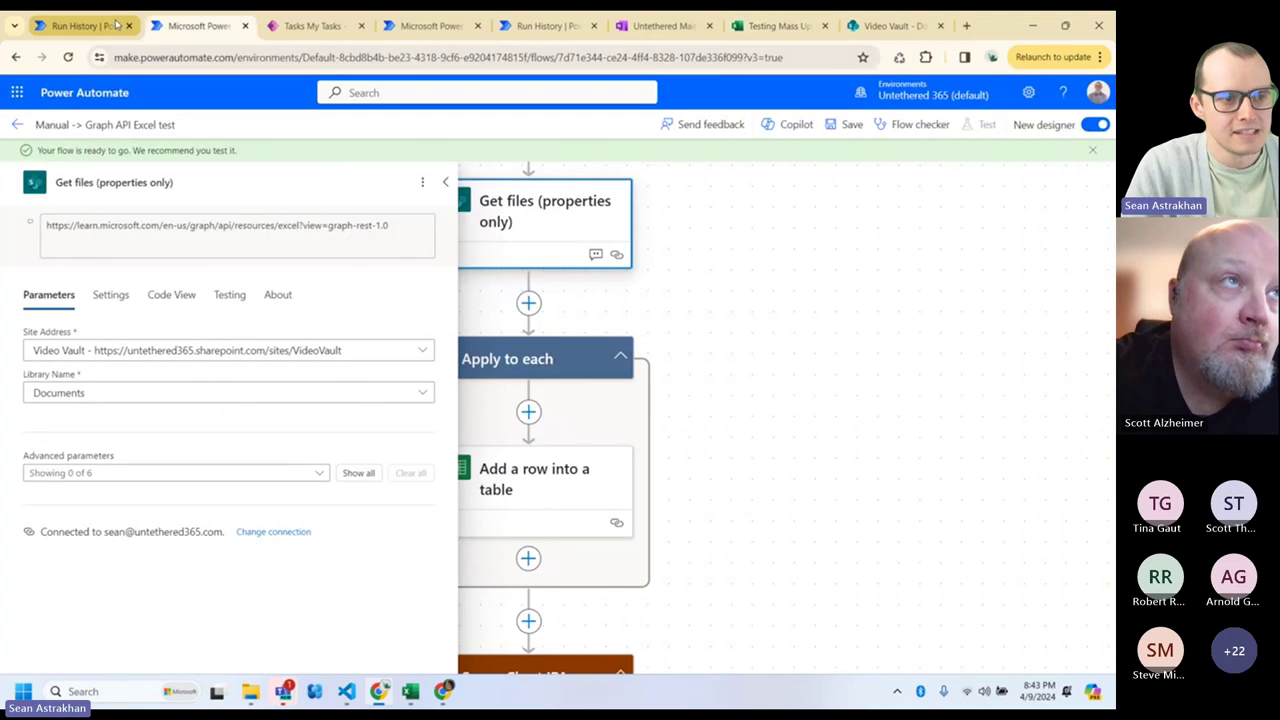
- Close the Get files details and glance at the workbook before returning to the flow
{"action": "left_click", "coordinate": [445, 182]}
{"action": "scroll", "coordinate": [726, 466], "scroll_direction": "up", "scroll_amount": 3}
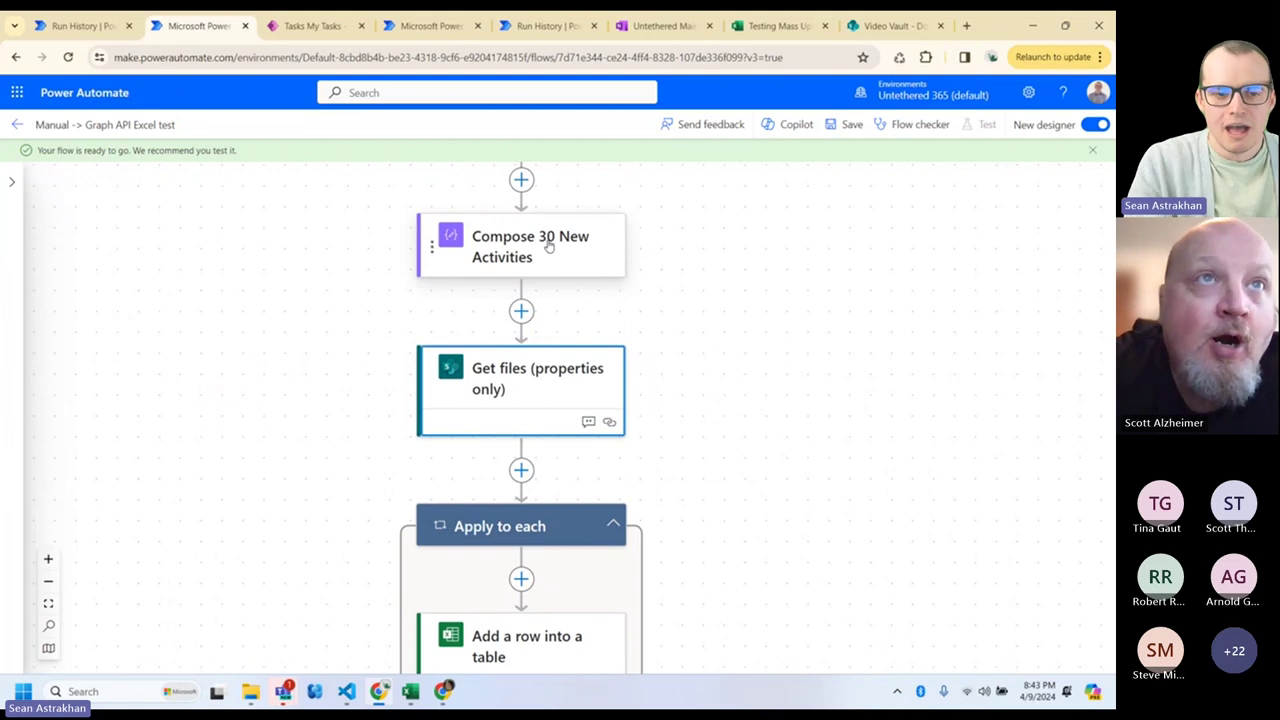
{"action": "left_click", "coordinate": [785, 27]}
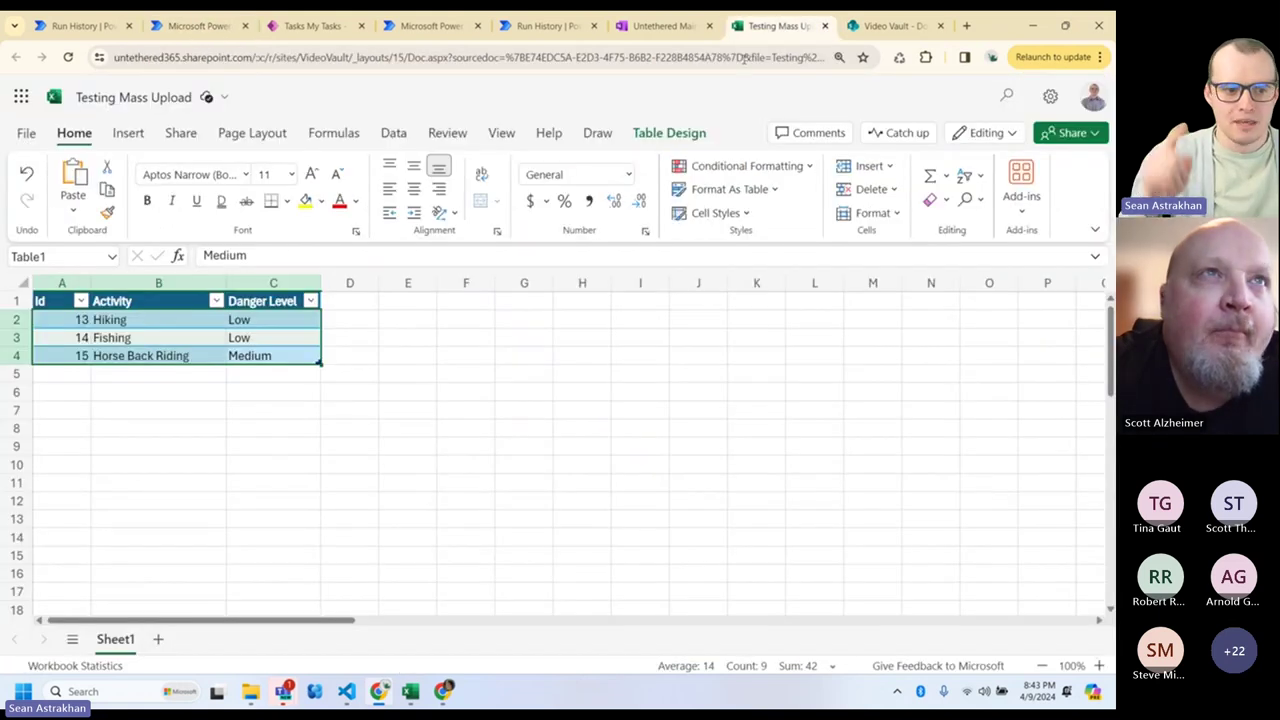
{"action": "left_click", "coordinate": [210, 30]}
{"action": "scroll", "coordinate": [286, 271], "scroll_direction": "down", "scroll_amount": 5}
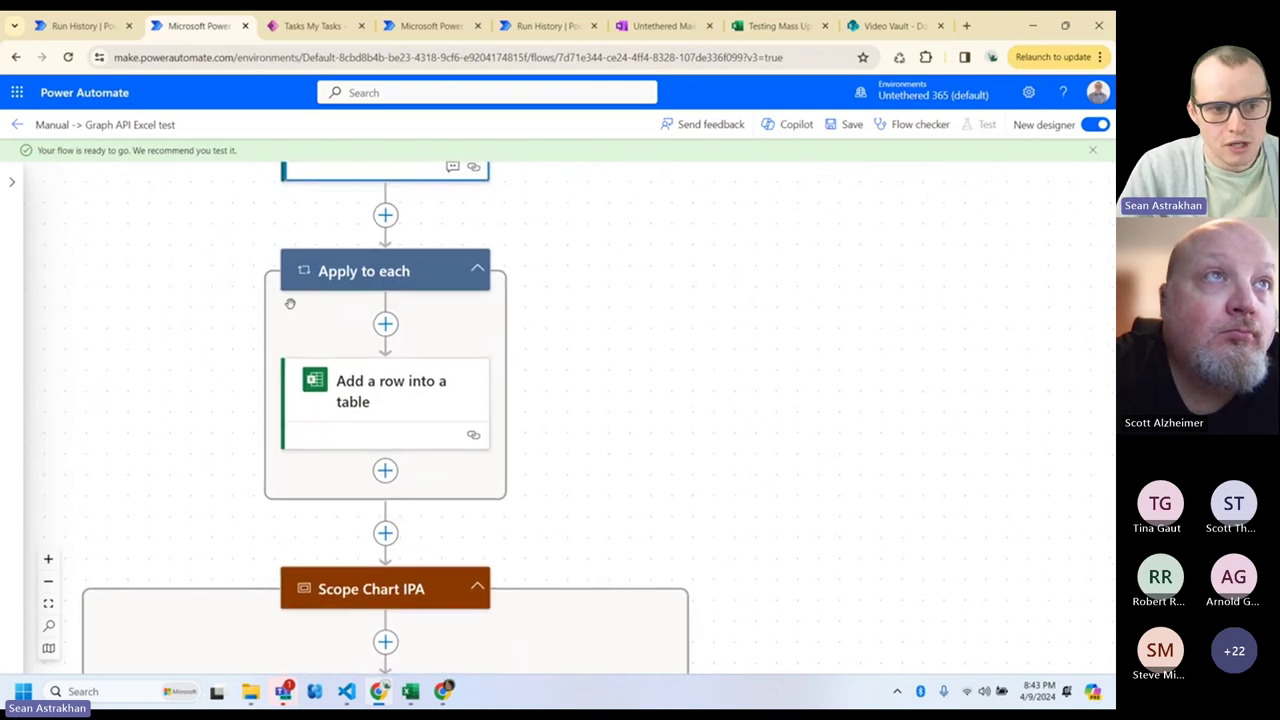
- Turn on concurrency control for Apply to each at maximum parallelism and save the flow
{"action": "left_click", "coordinate": [365, 276]}
{"action": "left_click", "coordinate": [125, 234]}
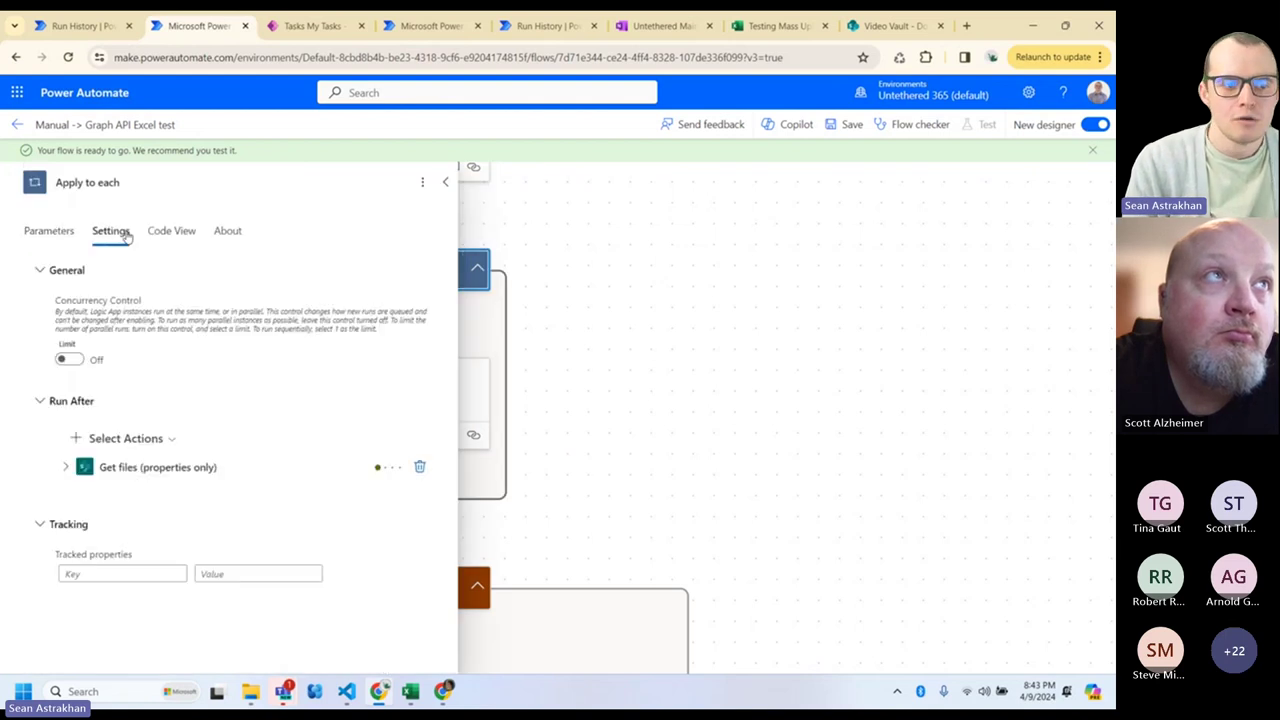
{"action": "left_click", "coordinate": [64, 359]}
{"action": "left_click_drag", "start_coordinate": [184, 404], "coordinate": [390, 404]}
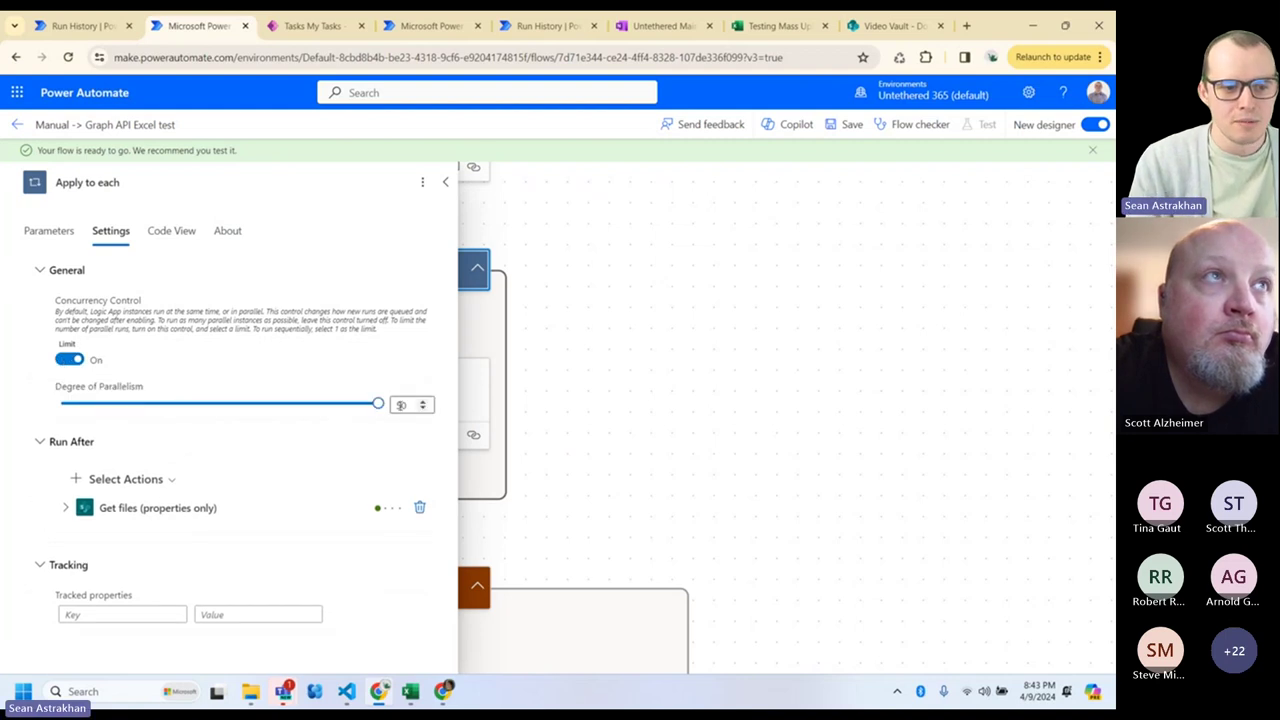
{"action": "left_click", "coordinate": [447, 188]}
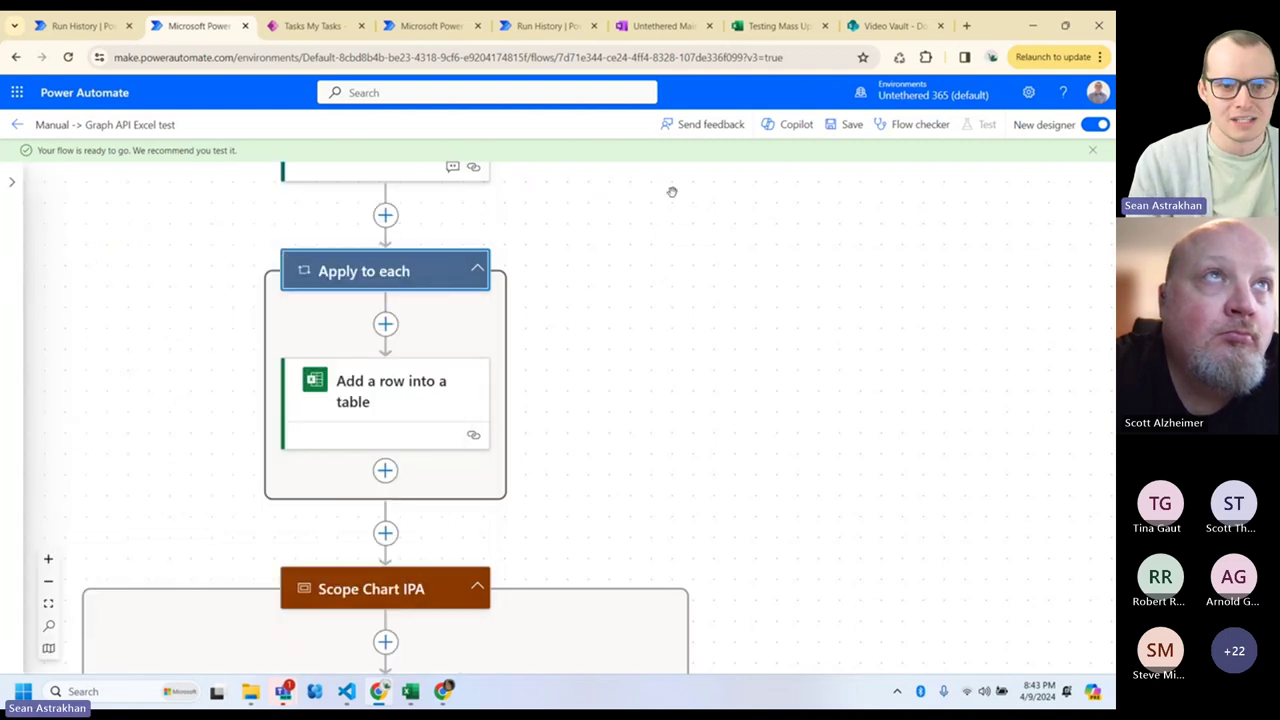
{"action": "left_click", "coordinate": [848, 124]}
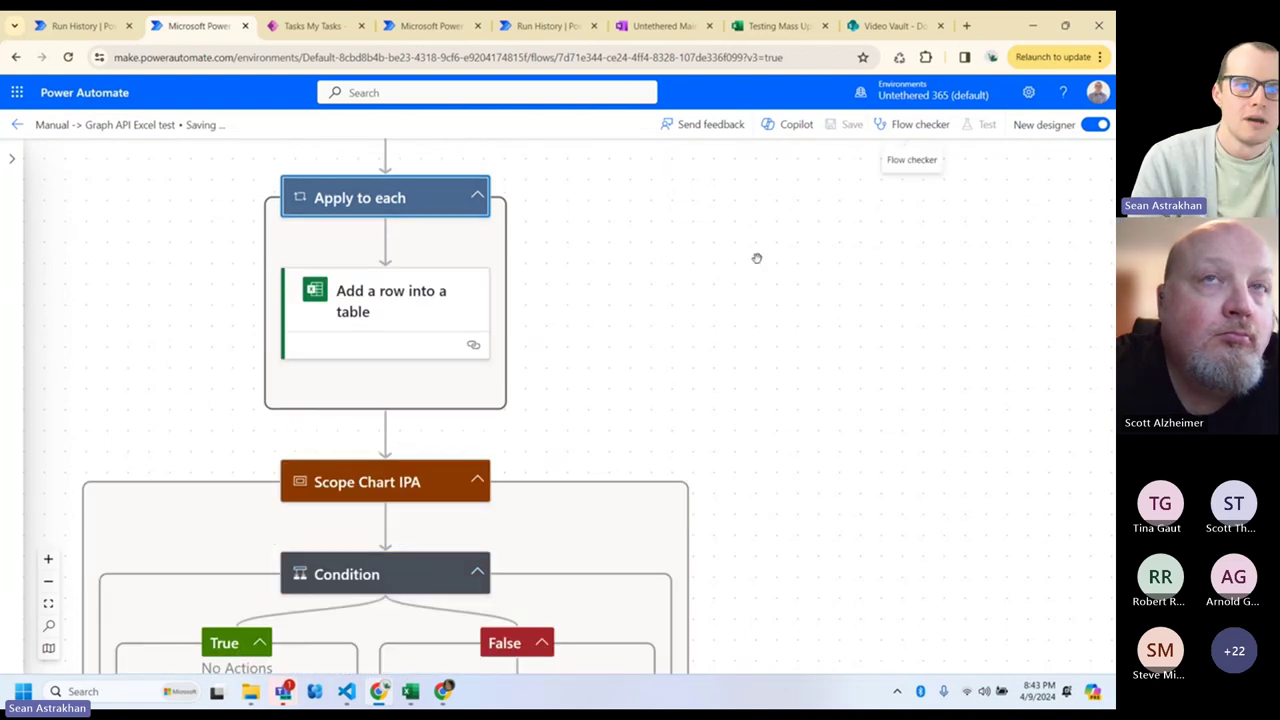
- Detach the workbook window and check the My Tasks tab before returning to the designer
{"action": "left_click_drag", "start_coordinate": [762, 35], "coordinate": [812, 44]}
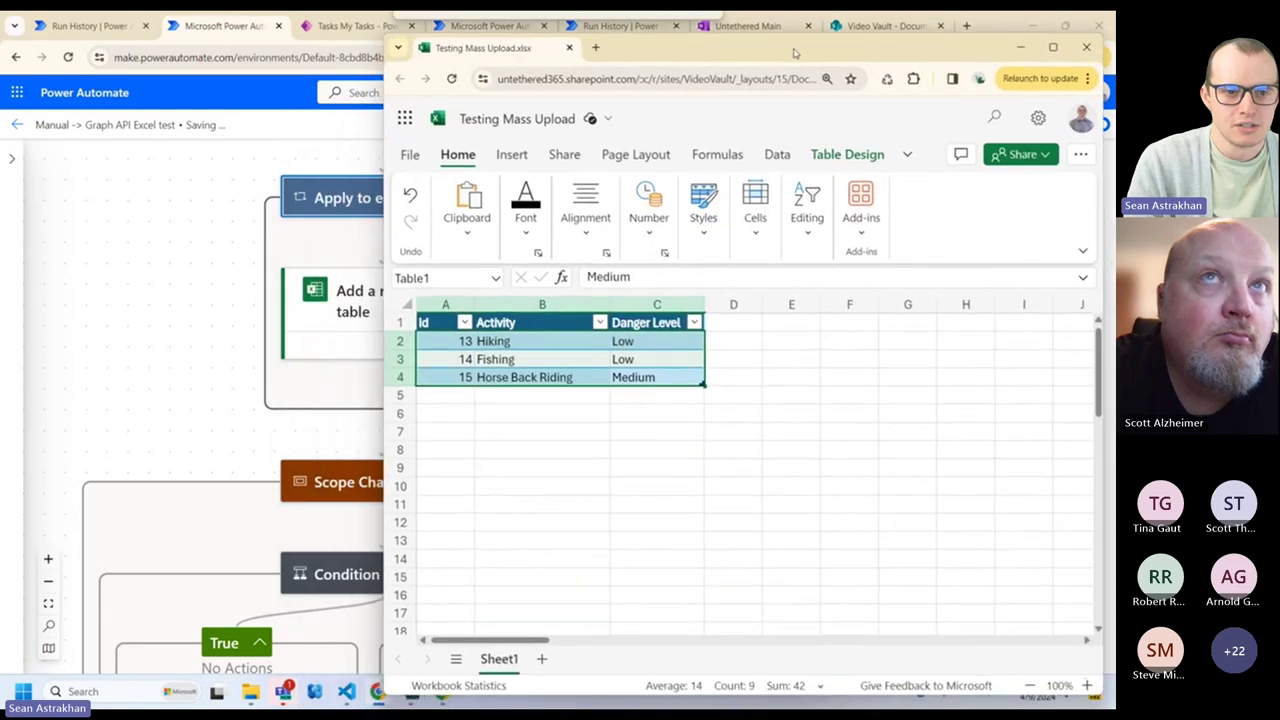
{"action": "left_click", "coordinate": [334, 24]}
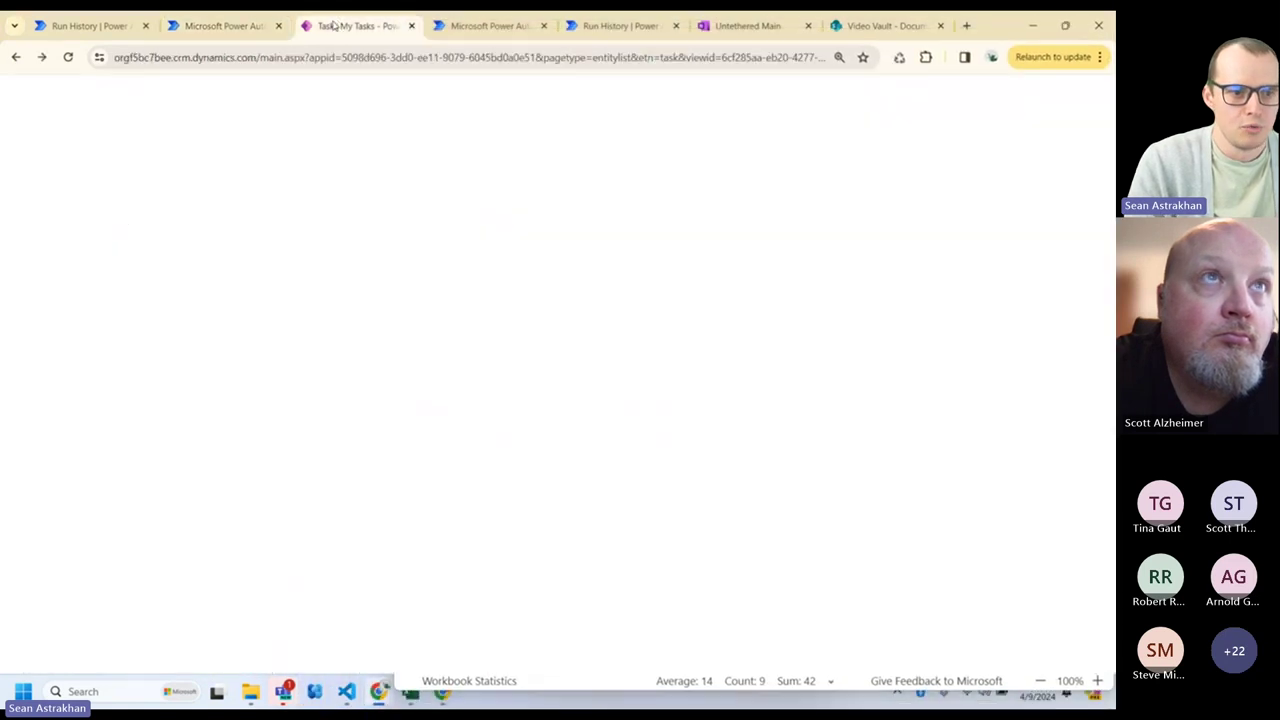
{"action": "left_click", "coordinate": [238, 30]}
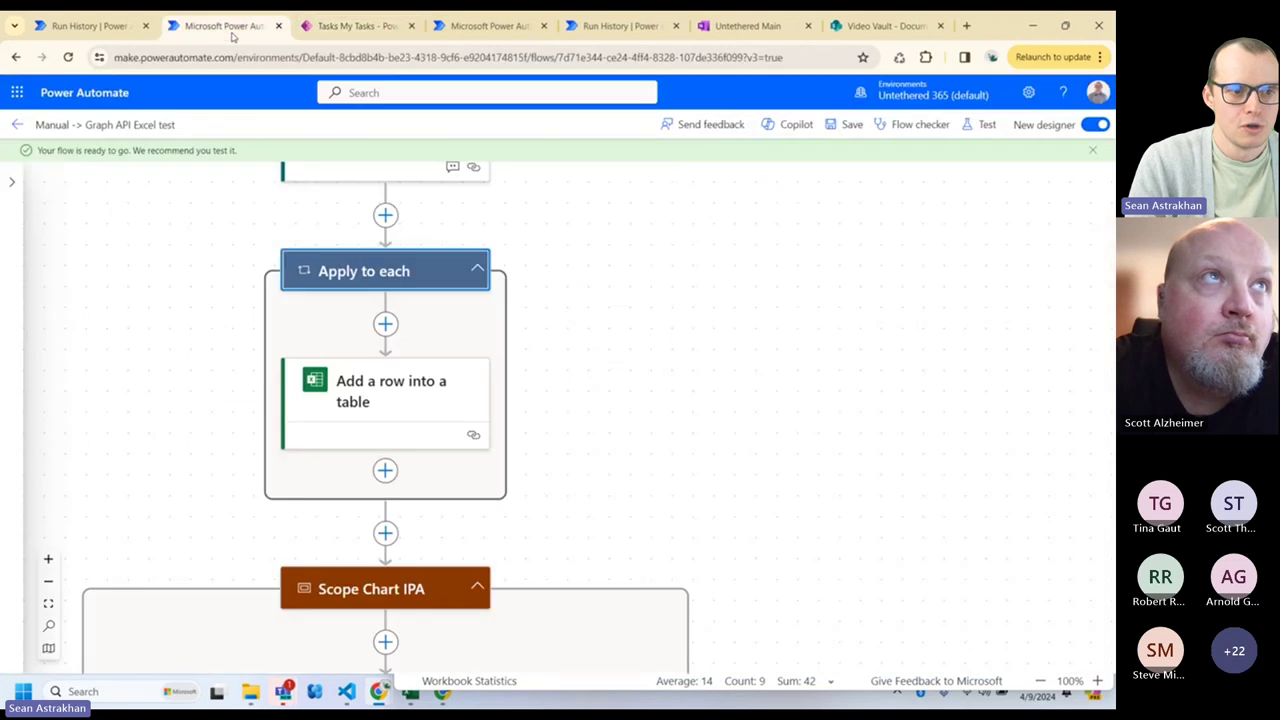
- Resubmit the earlier run from run history and place the workbook window beside the flow
{"action": "left_click", "coordinate": [100, 26]}
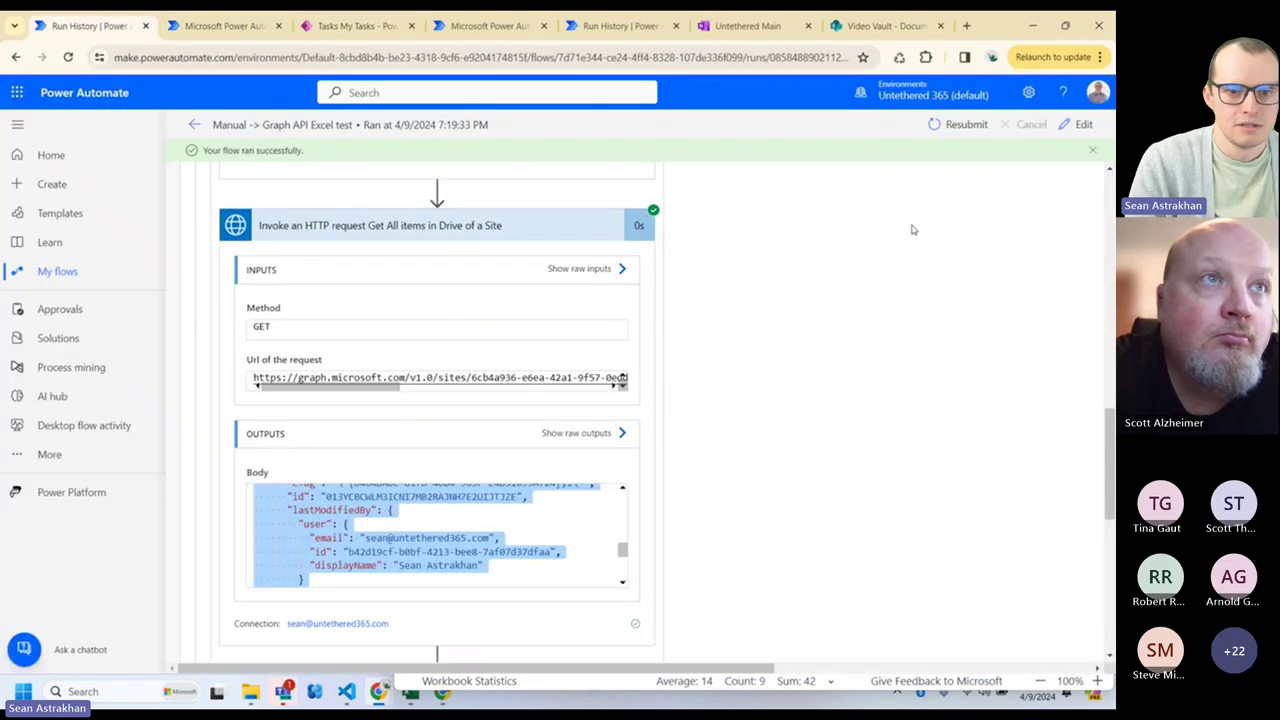
{"action": "scroll", "coordinate": [910, 226], "scroll_direction": "up", "scroll_amount": 10}
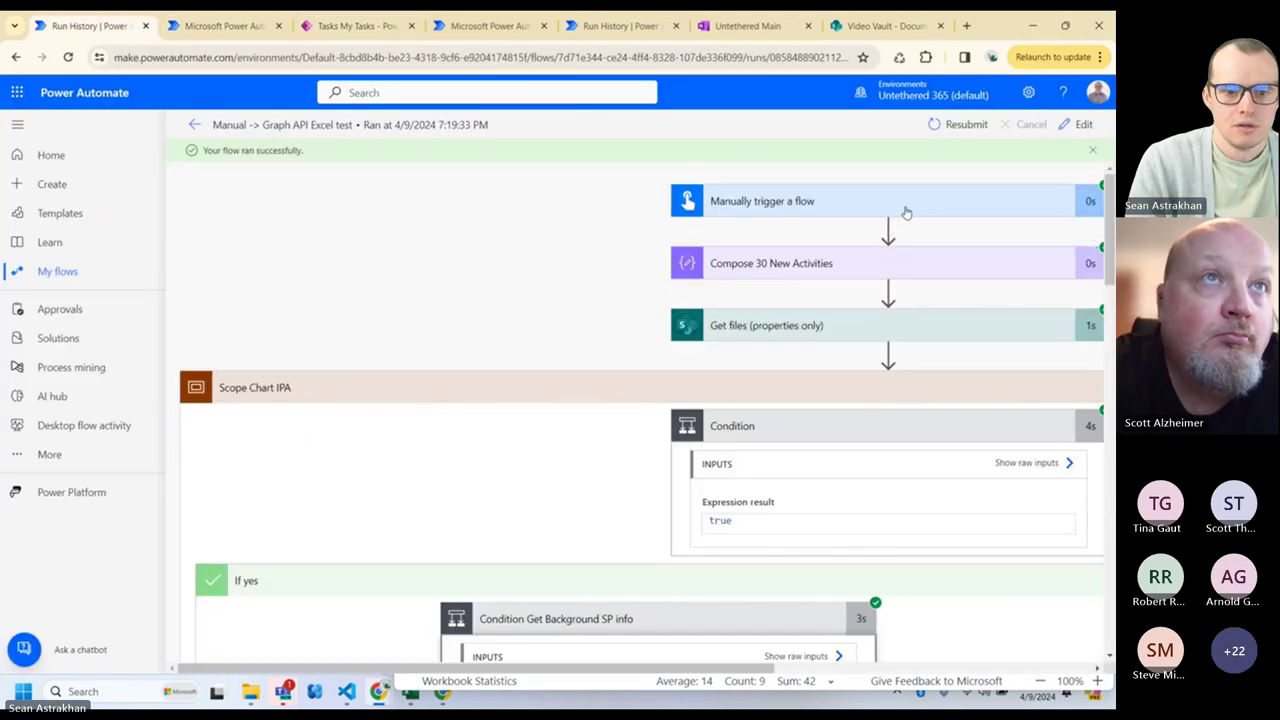
{"action": "left_click", "coordinate": [958, 125]}
{"action": "left_click", "coordinate": [622, 148]}
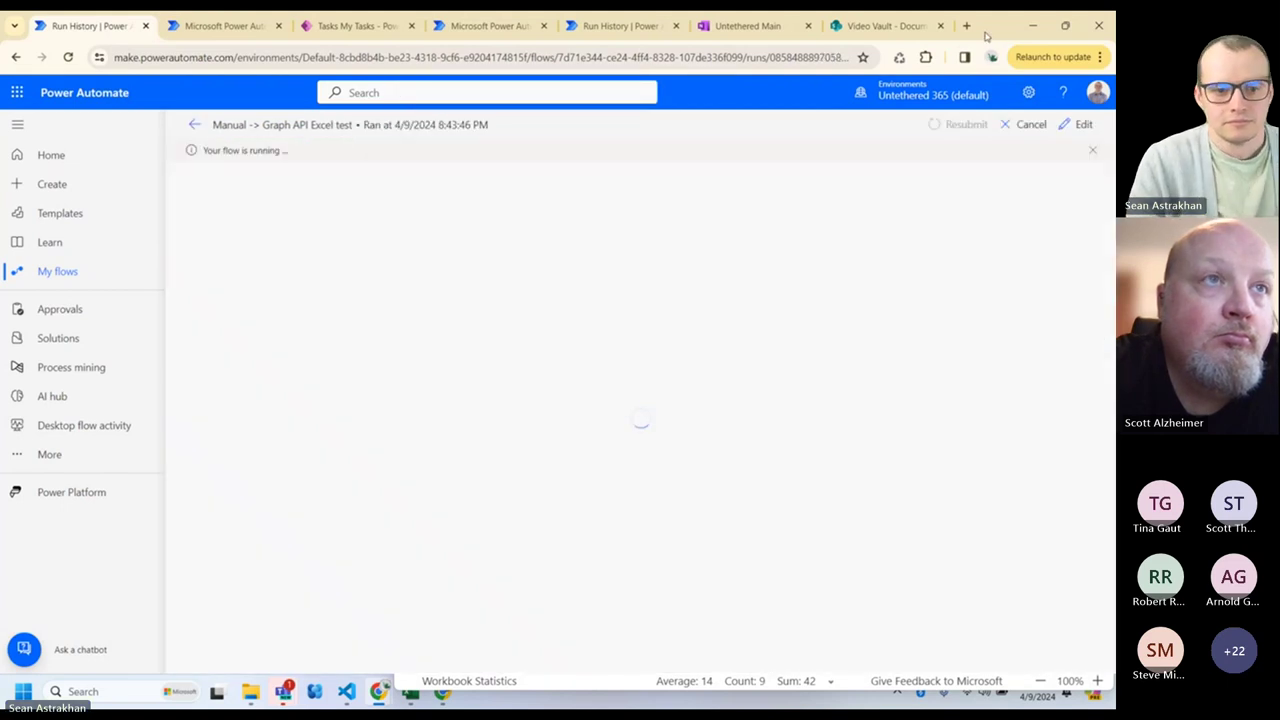
{"action": "left_click_drag", "start_coordinate": [985, 36], "coordinate": [505, 62]}
{"action": "scroll", "coordinate": [800, 437], "scroll_direction": "down", "scroll_amount": 9}
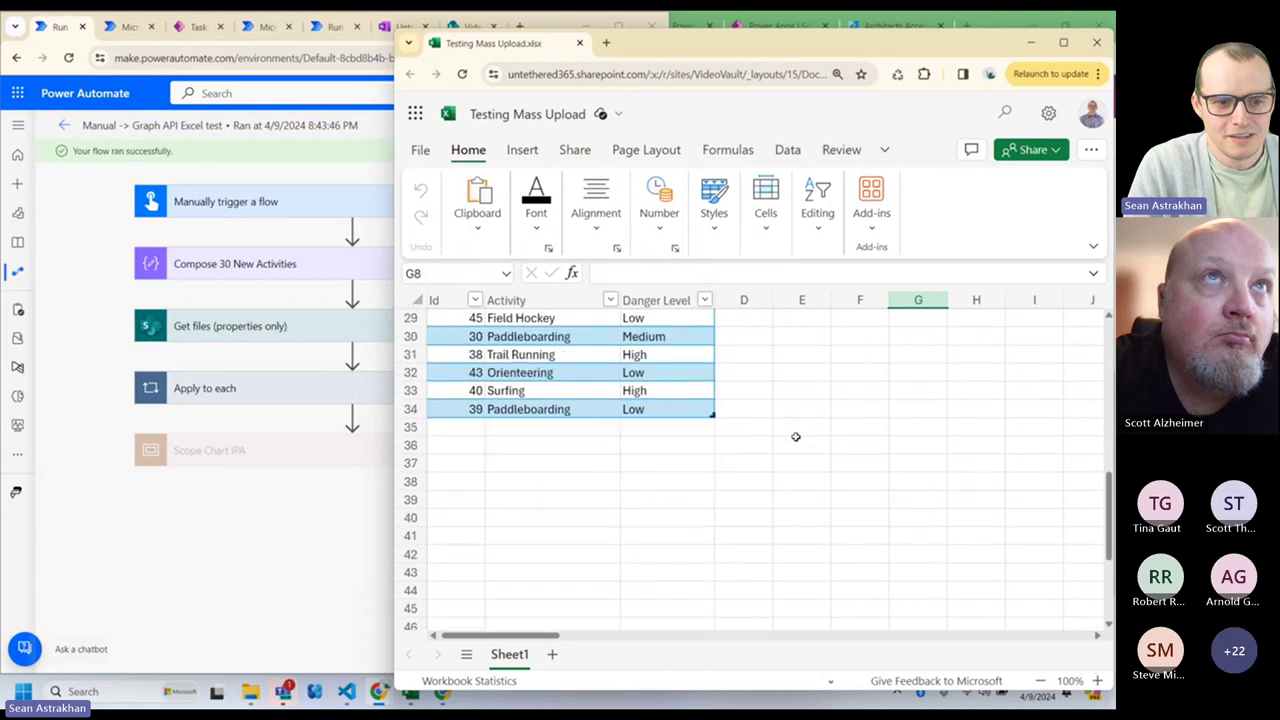
- Position and enlarge the workbook, then inspect the Id values of the uploaded rows
{"action": "scroll", "coordinate": [796, 437], "scroll_direction": "up", "scroll_amount": 3}
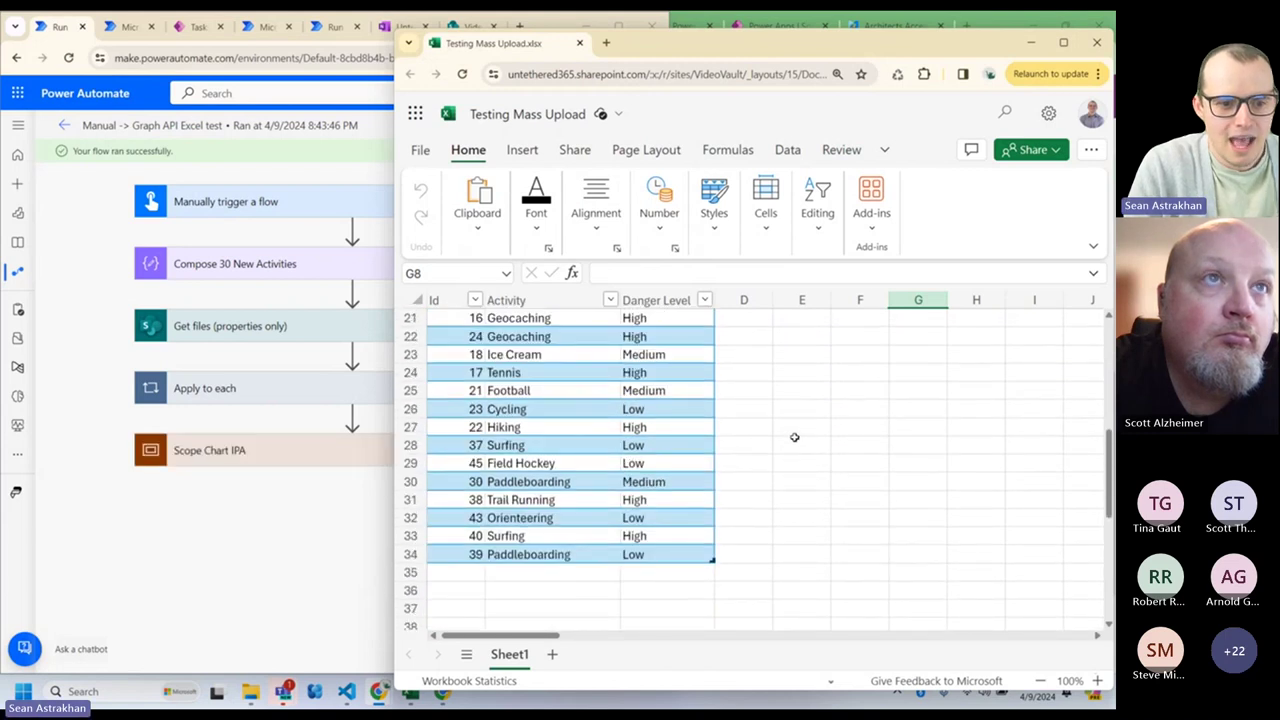
{"action": "scroll", "coordinate": [713, 444], "scroll_direction": "up", "scroll_amount": 7}
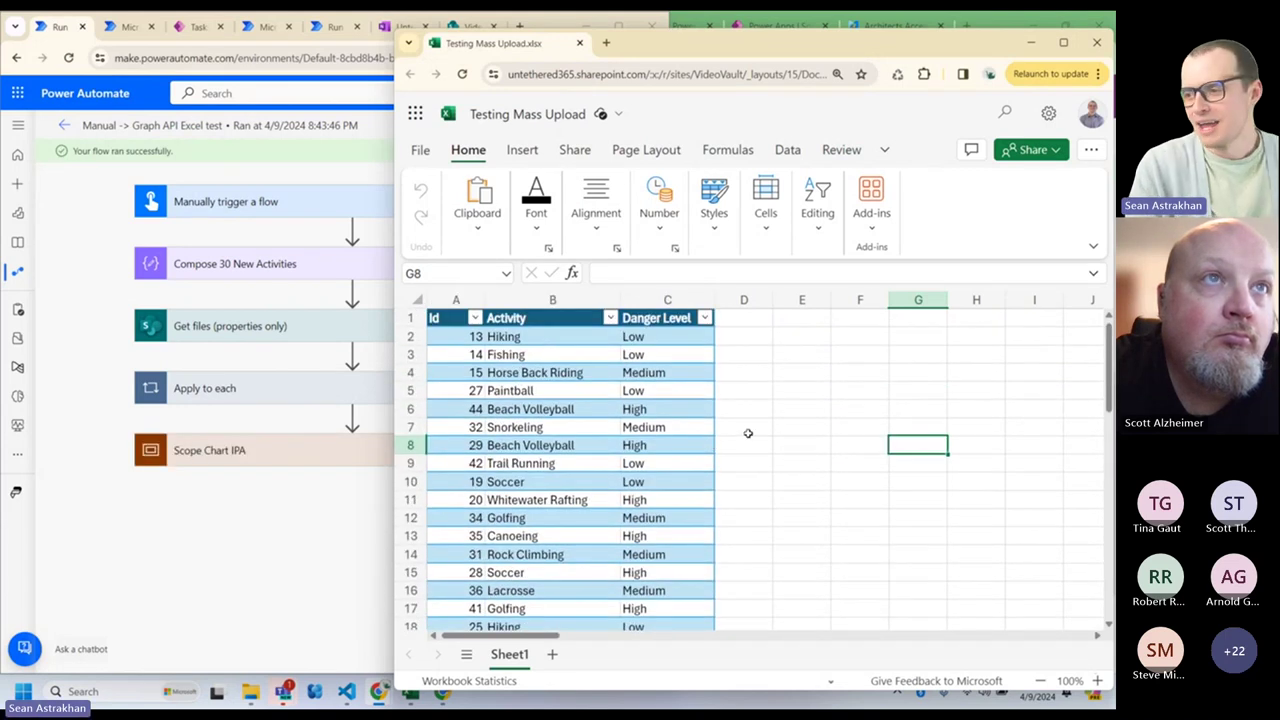
{"action": "left_click_drag", "start_coordinate": [838, 50], "coordinate": [903, 38]}
{"action": "left_click_drag", "start_coordinate": [855, 40], "coordinate": [661, 35]}
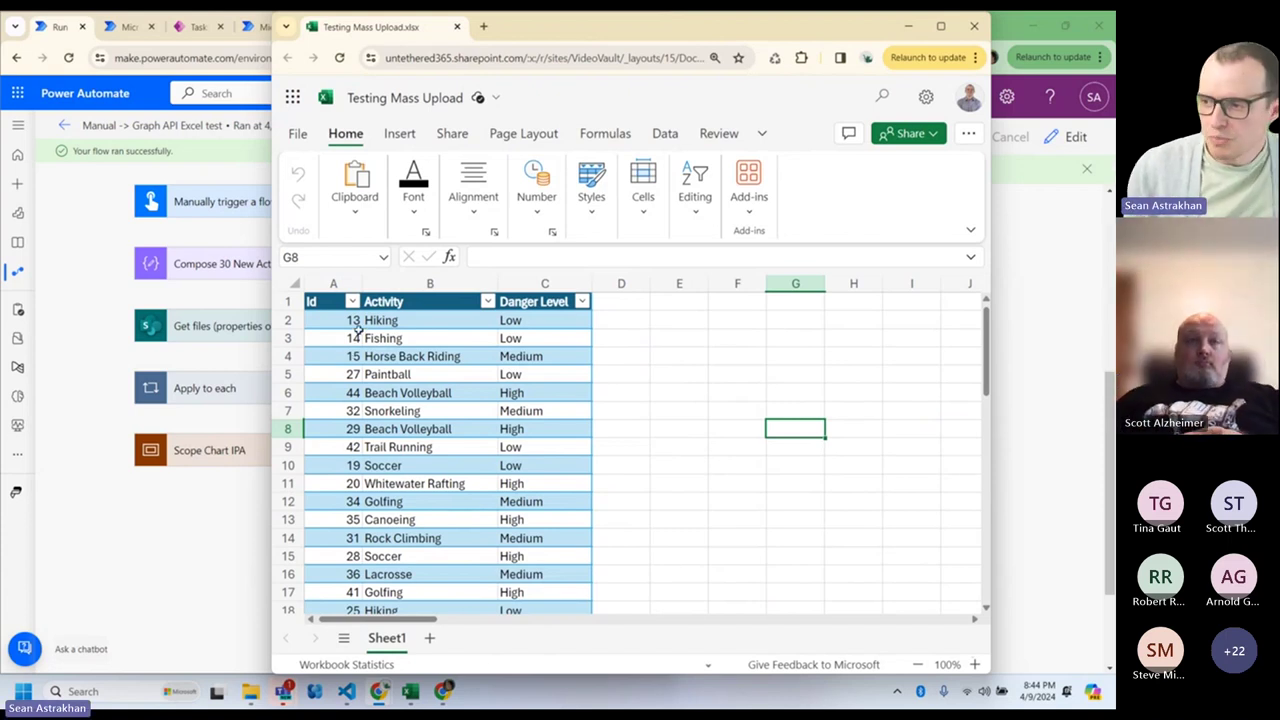
{"action": "key", "text": "ctrl+plus"}
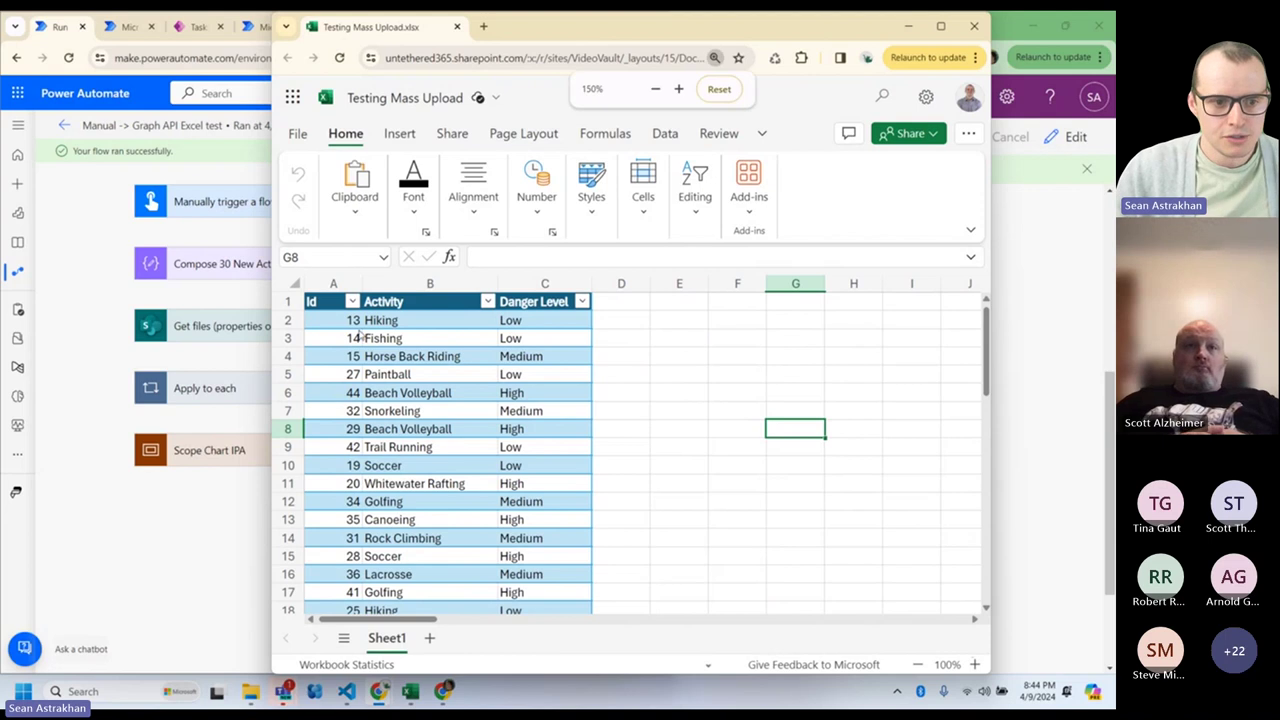
{"action": "left_click", "coordinate": [368, 369]}
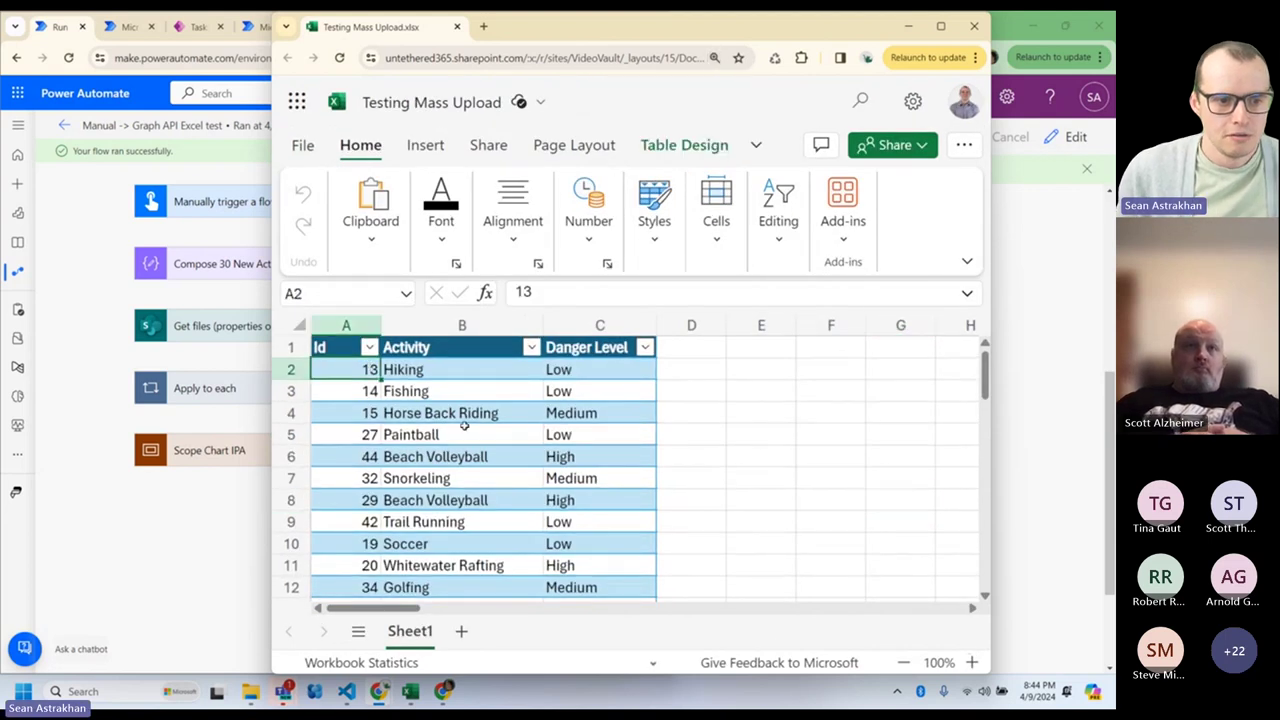
{"action": "key", "text": "Down"}
{"action": "key", "text": "Down"}
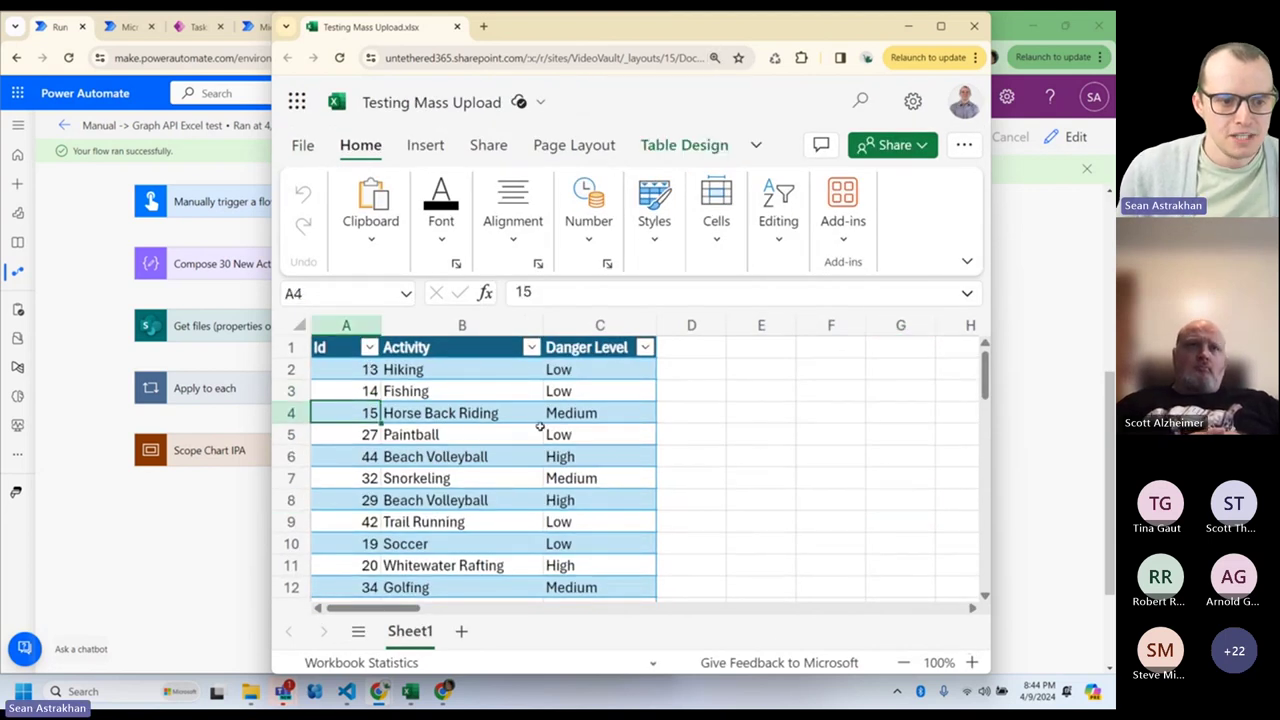
{"action": "key", "text": "Down"}
{"action": "key", "text": "Down"}
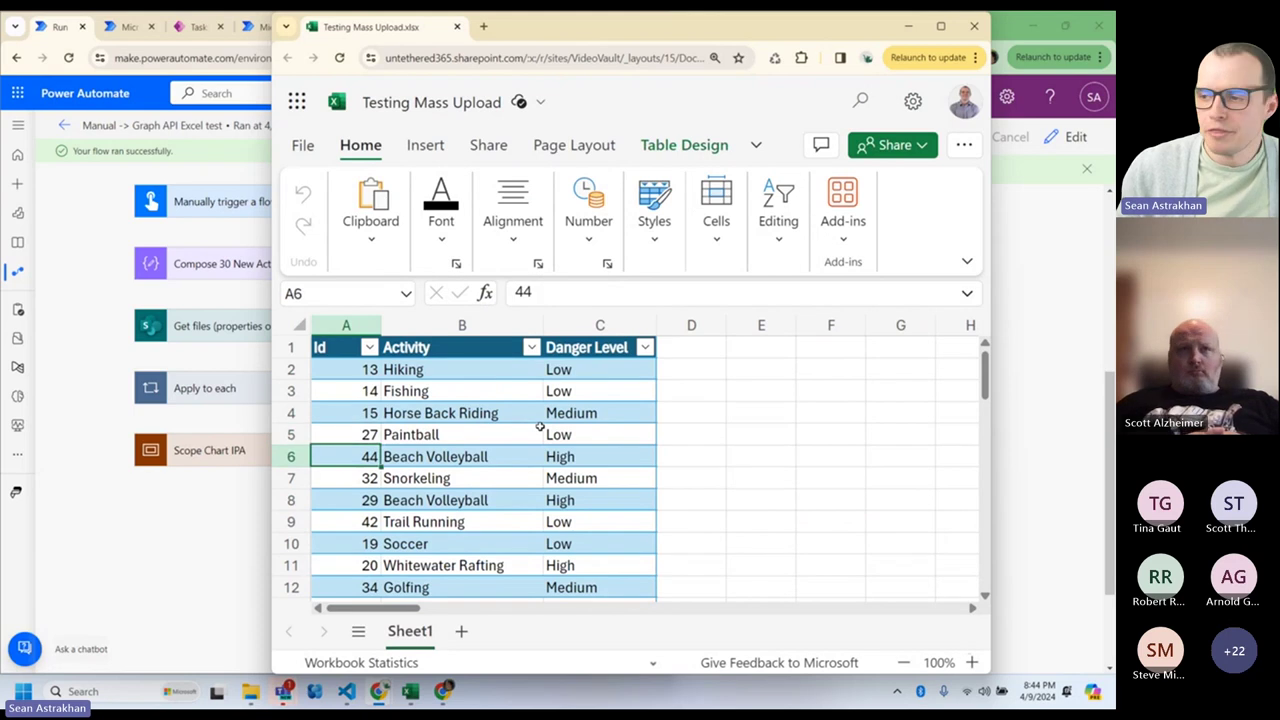
{"action": "key", "text": "Down"}
{"action": "key", "text": "Down"}
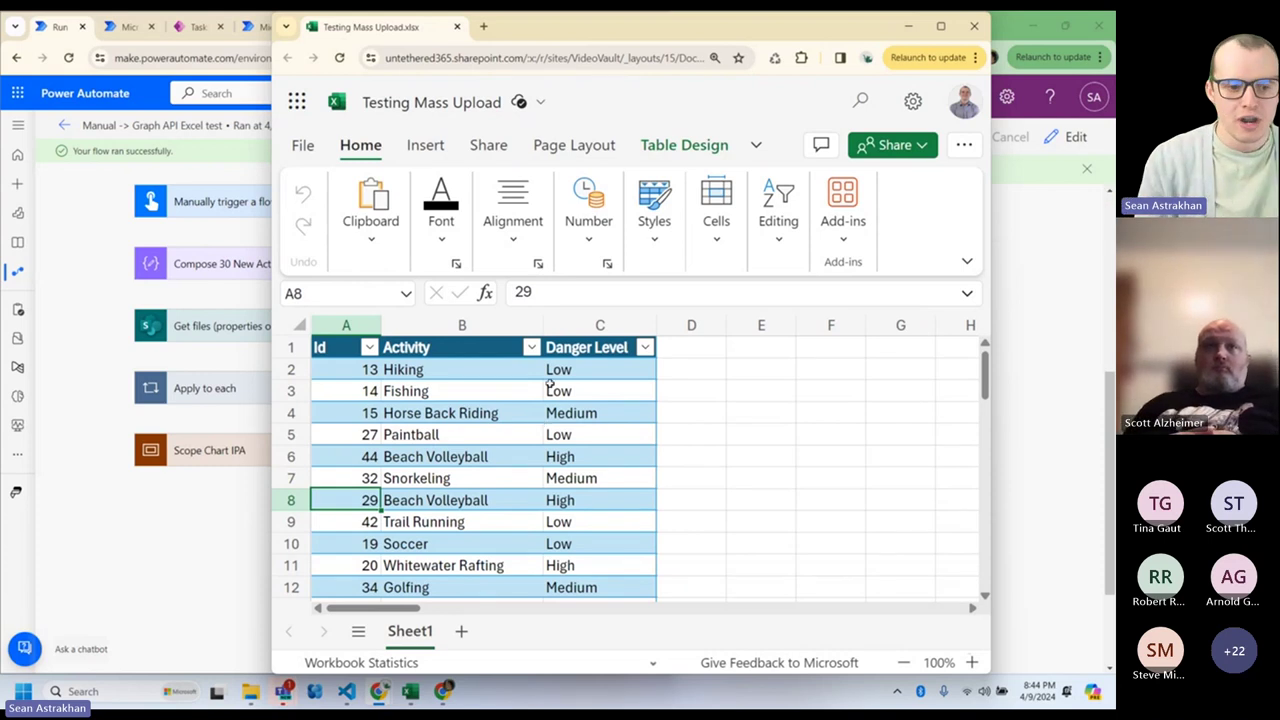
{"action": "scroll", "coordinate": [441, 477], "scroll_direction": "down", "scroll_amount": 7}
{"action": "scroll", "coordinate": [441, 477], "scroll_direction": "down", "scroll_amount": 1}
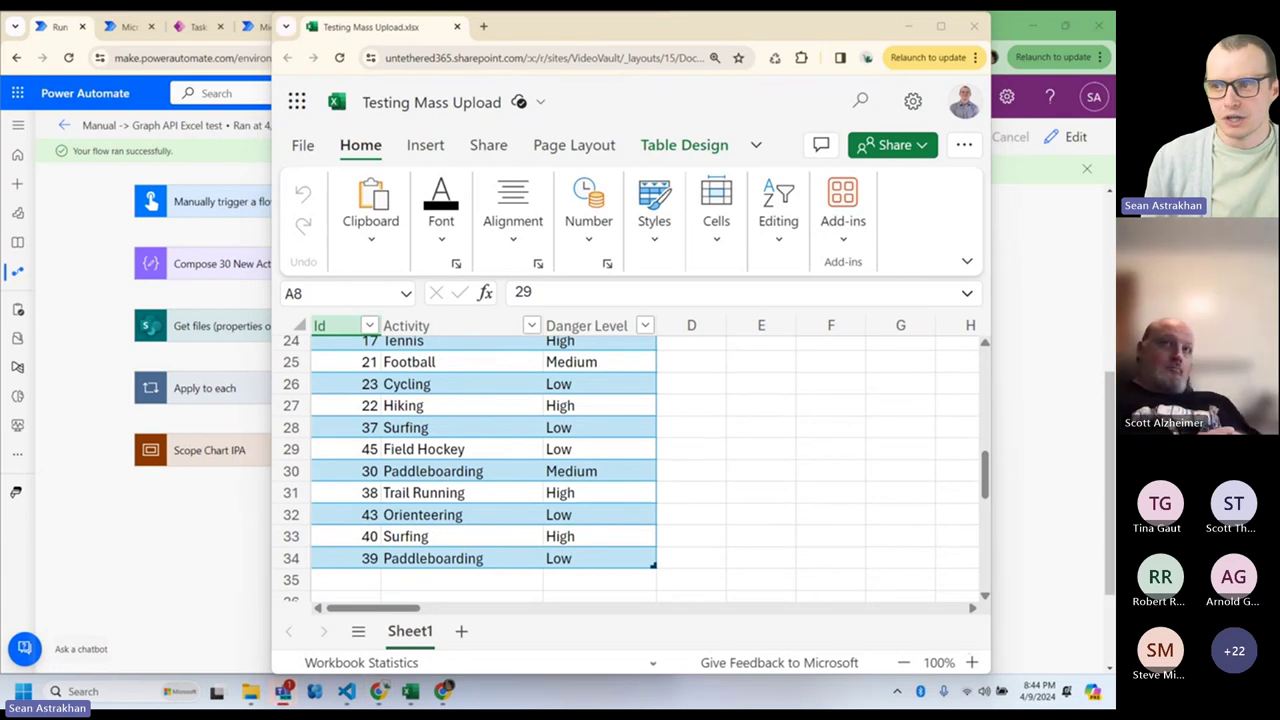
{"action": "left_click", "coordinate": [941, 26]}
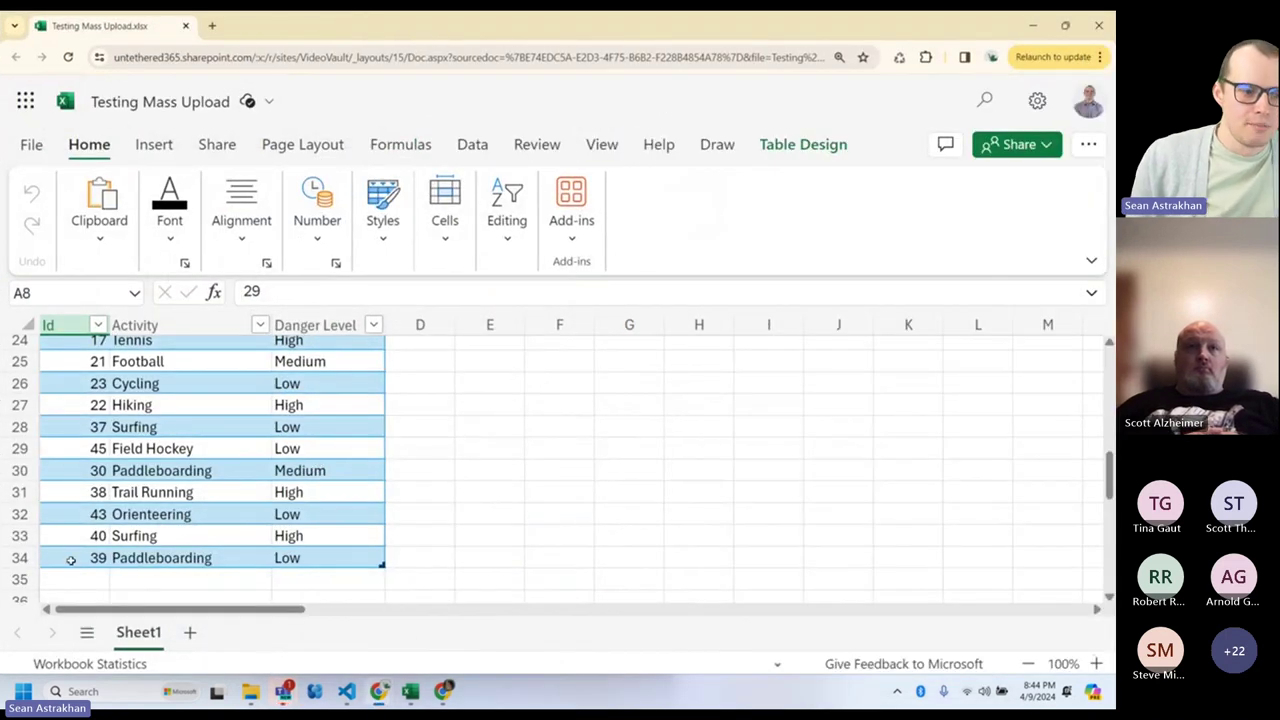
- Delete rows 5 through 34 and move the workbook back into the maximized browser window
{"action": "left_click", "coordinate": [10, 557]}
{"action": "scroll", "coordinate": [100, 510], "scroll_direction": "up", "scroll_amount": 8}
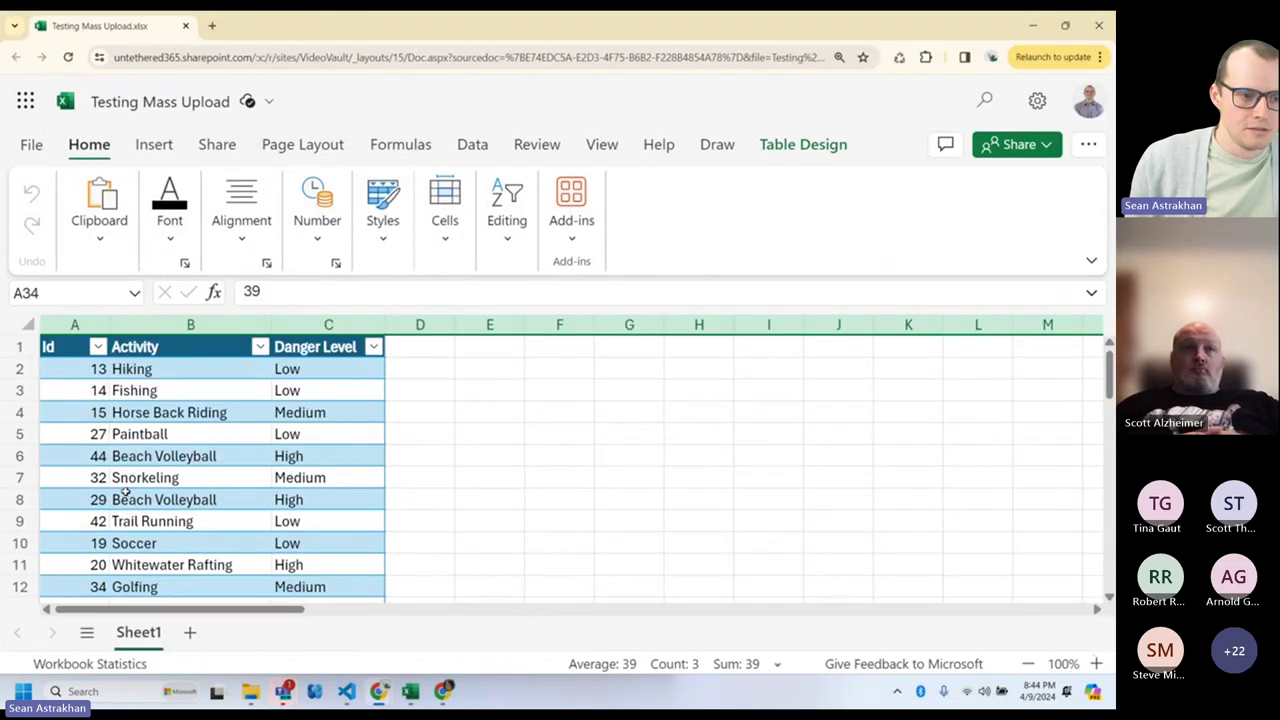
{"action": "left_click", "coordinate": [20, 436], "text": "shift"}
{"action": "right_click", "coordinate": [20, 438]}
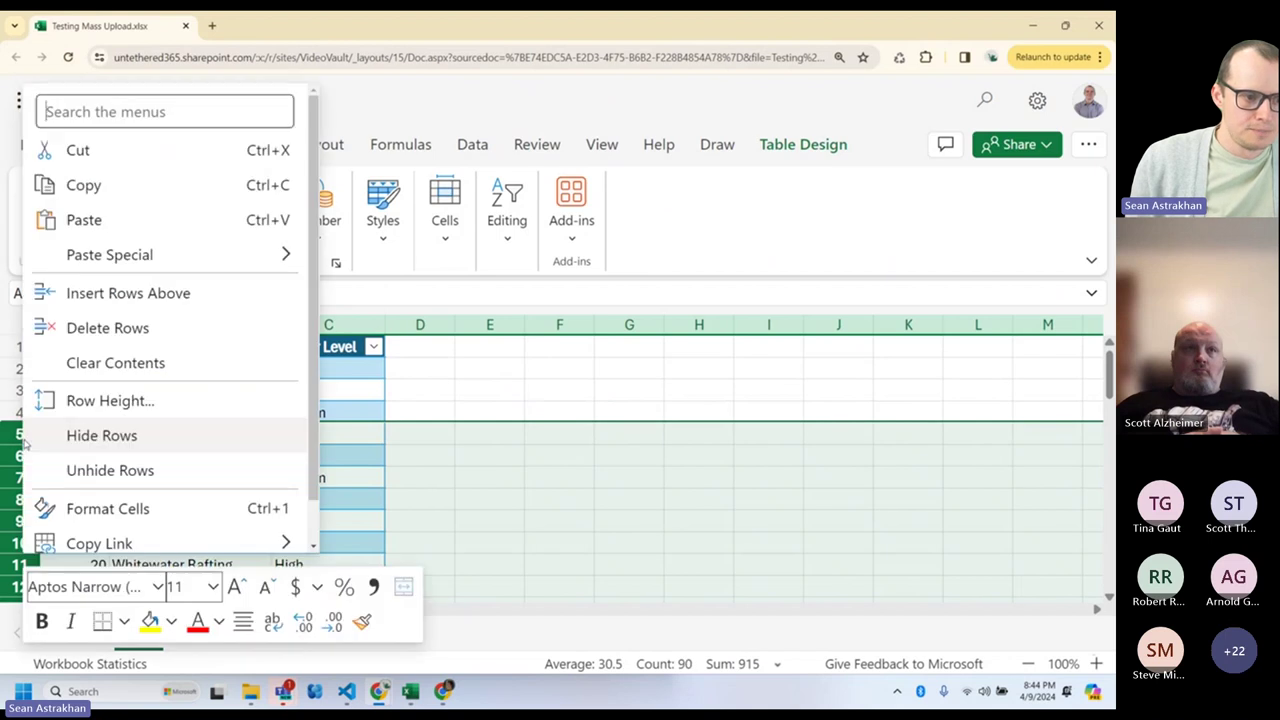
{"action": "left_click", "coordinate": [100, 327]}
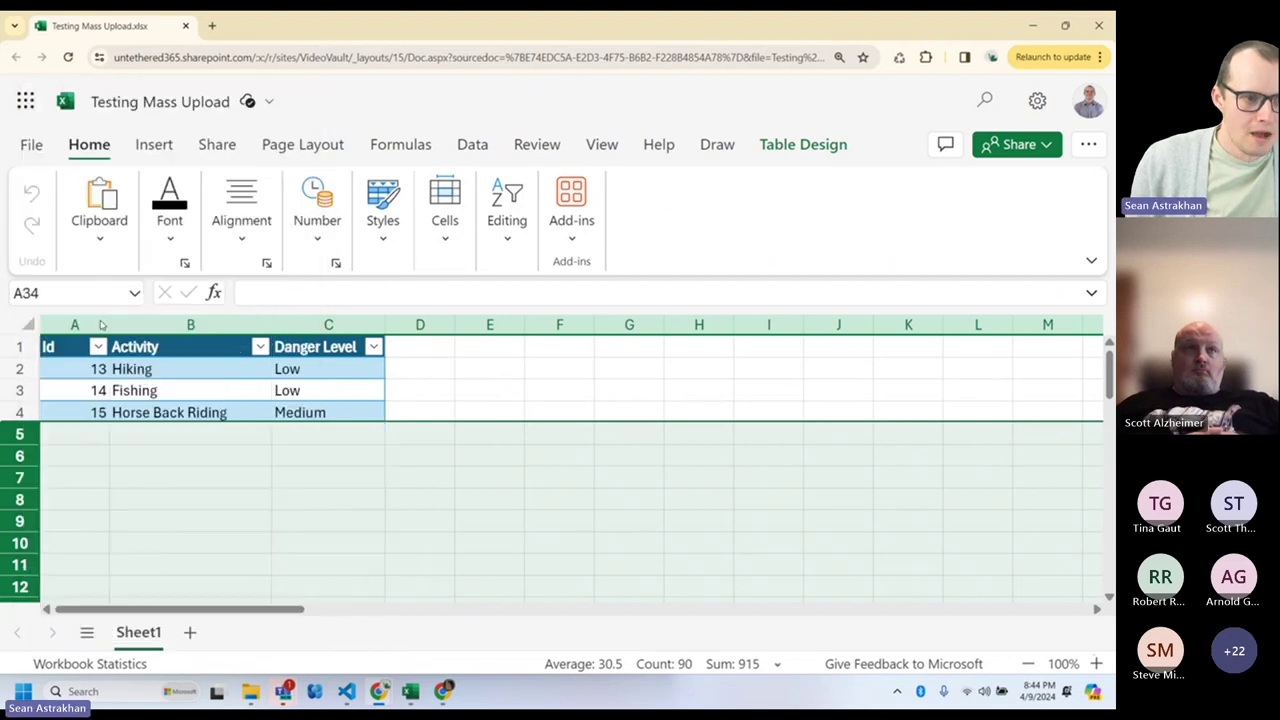
{"action": "left_click_drag", "start_coordinate": [296, 20], "coordinate": [715, 160]}
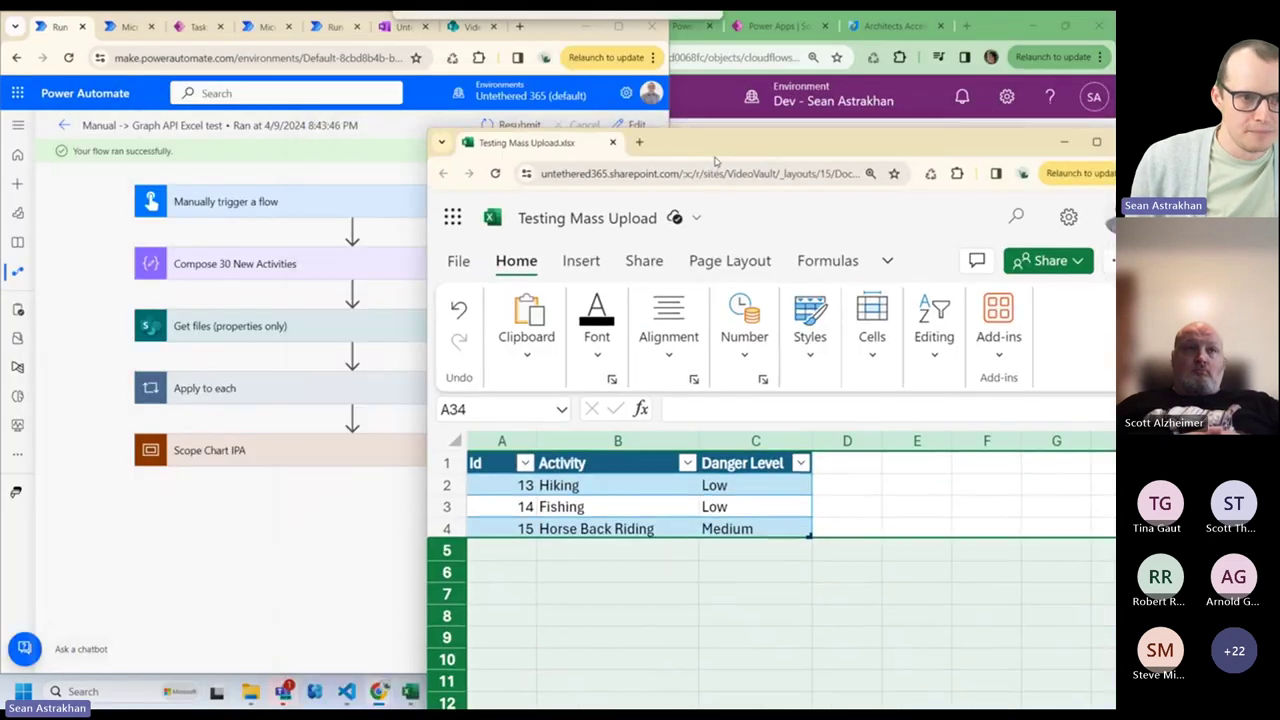
{"action": "left_click_drag", "start_coordinate": [530, 145], "coordinate": [512, 62]}
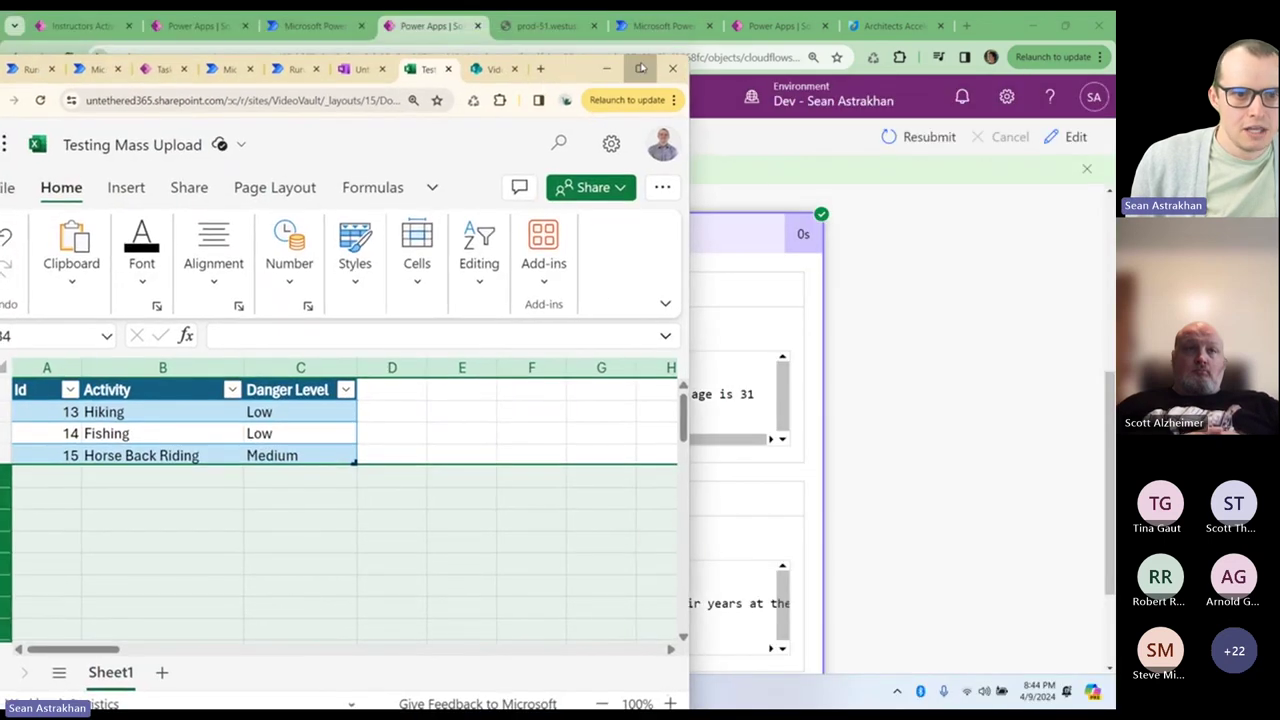
{"action": "double_click", "coordinate": [530, 30]}
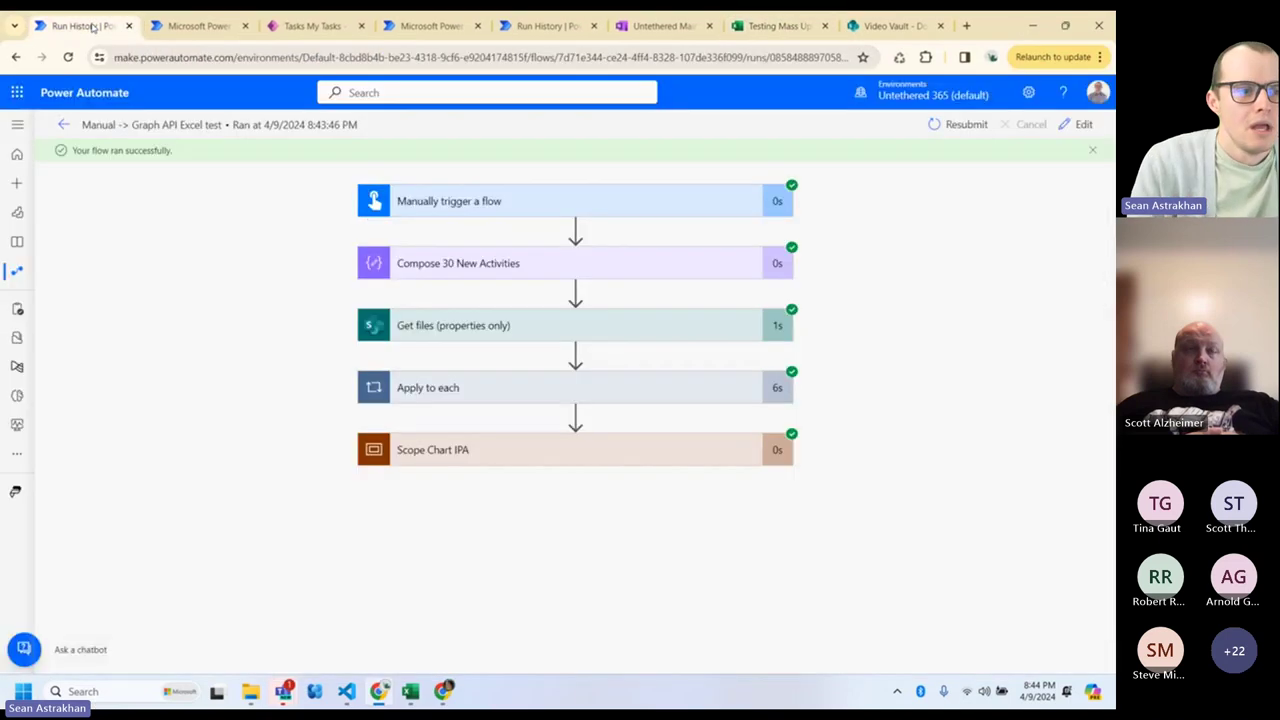
- Expand Apply to each and Scope Chart IPA in the successful run, then return to the designer
{"action": "left_click", "coordinate": [85, 25]}
{"action": "left_click", "coordinate": [480, 391]}
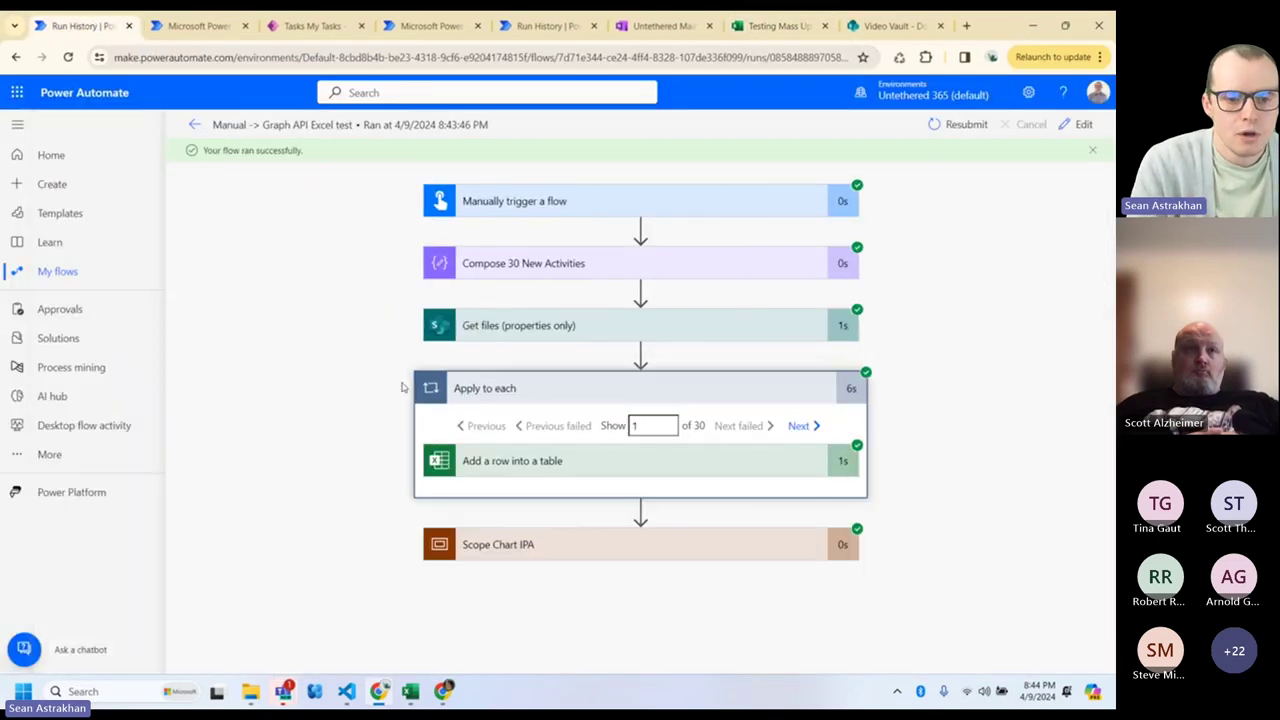
{"action": "left_click", "coordinate": [545, 551]}
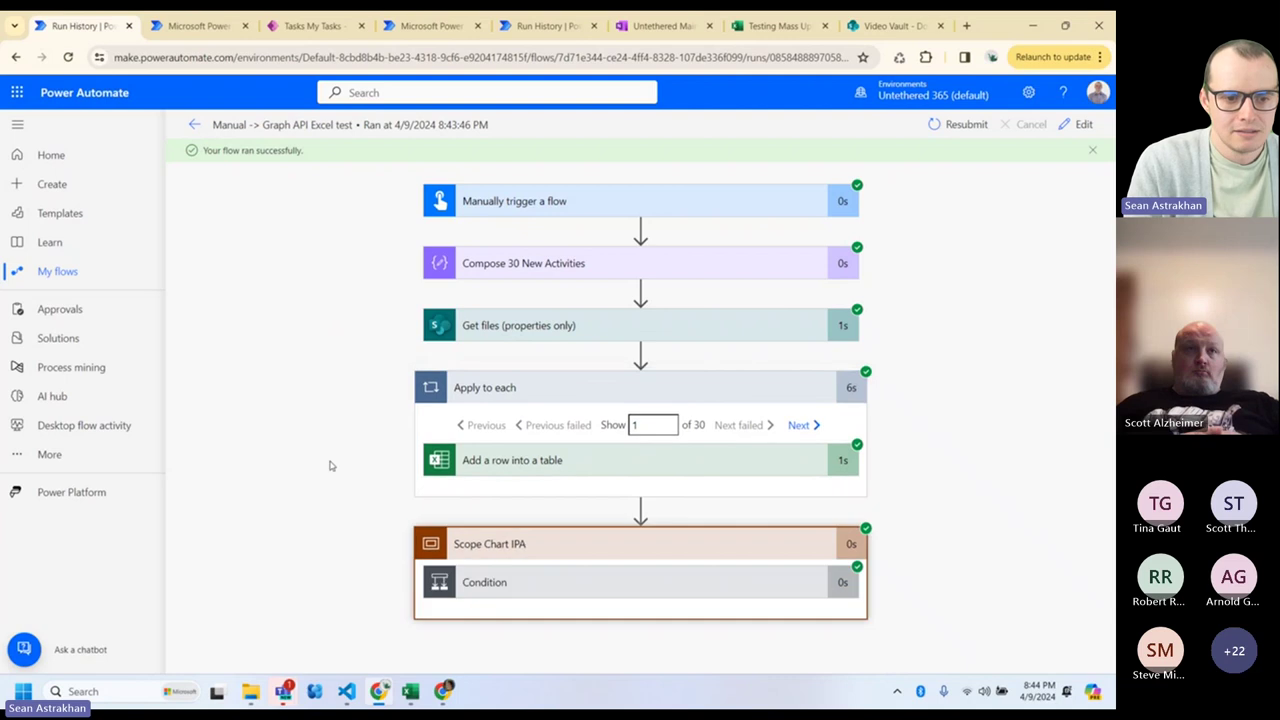
{"action": "scroll", "coordinate": [303, 410], "scroll_direction": "down", "scroll_amount": 3}
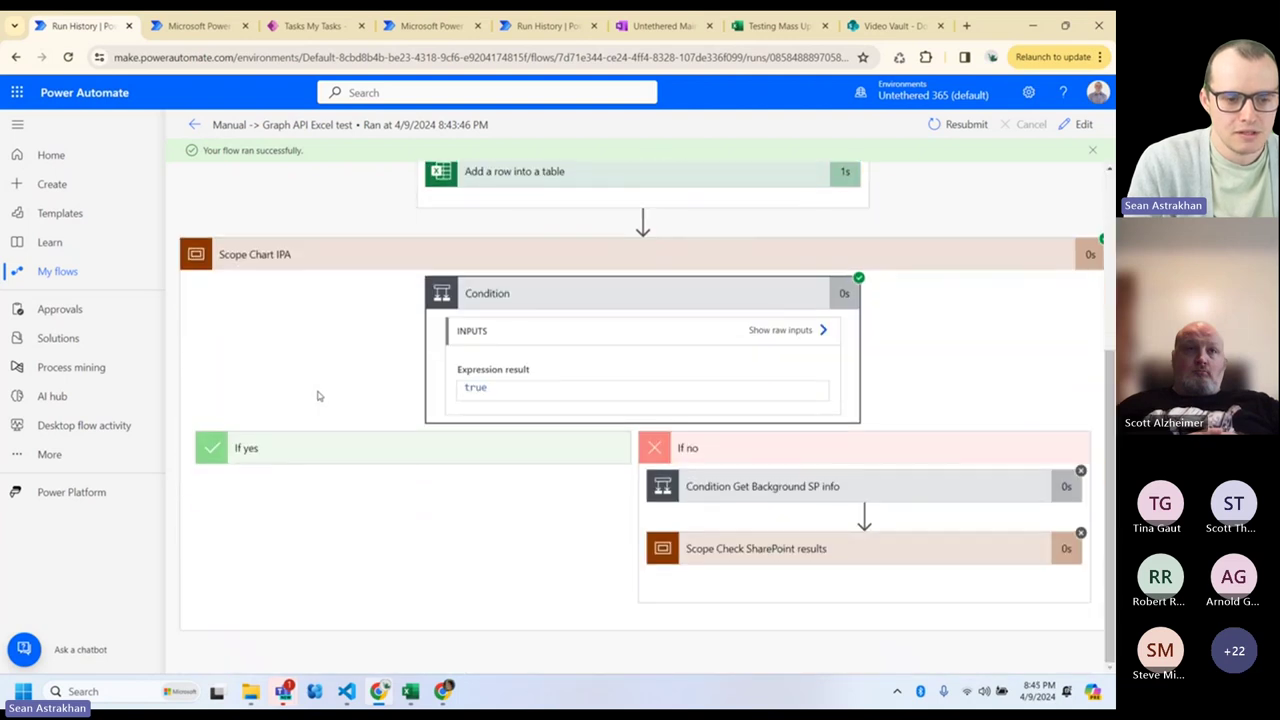
{"action": "left_click", "coordinate": [194, 27]}
{"action": "left_click_drag", "start_coordinate": [138, 432], "coordinate": [151, 333]}
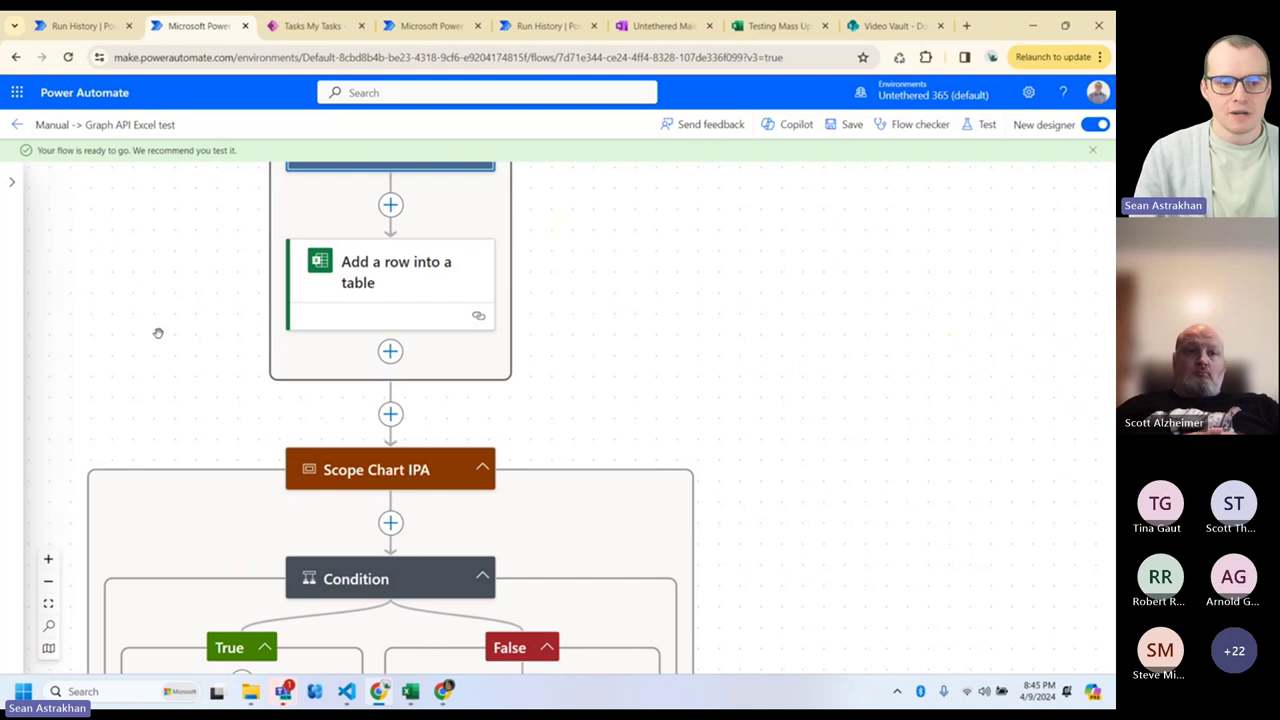
- Insert a new action after the Apply to each loop and list the Excel Online (Business) actions
{"action": "left_click_drag", "start_coordinate": [203, 260], "coordinate": [234, 329]}
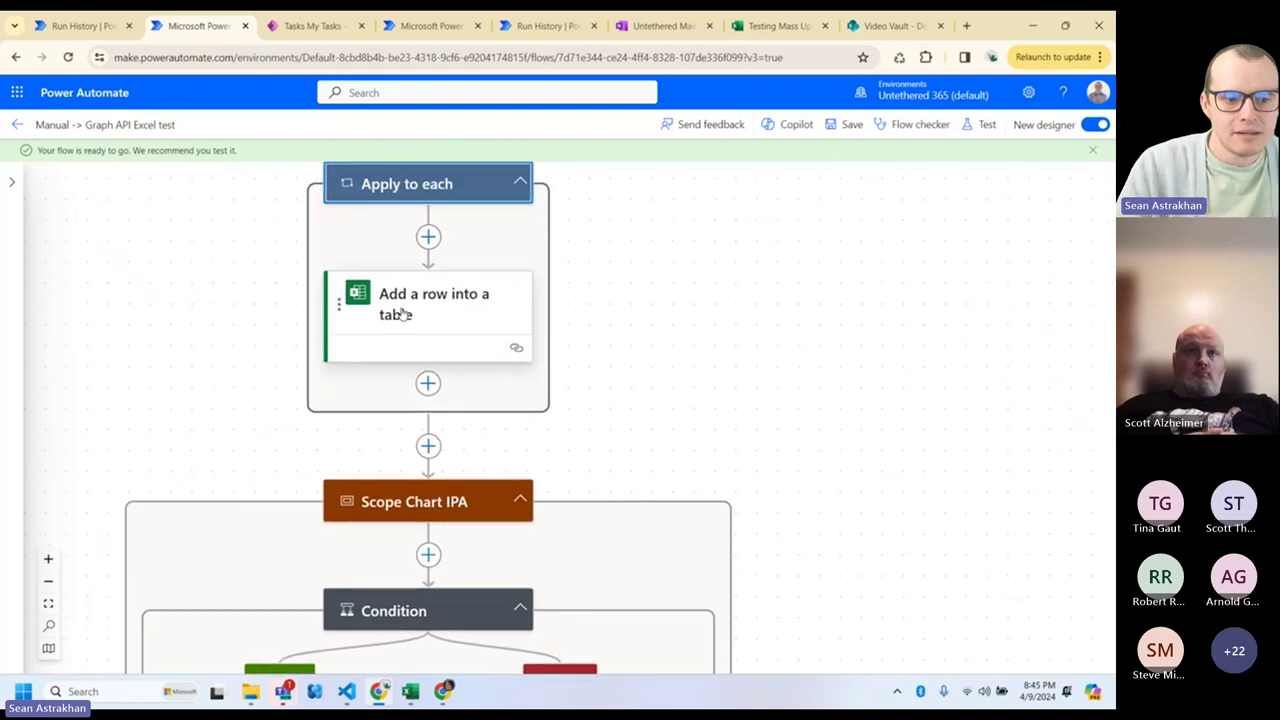
{"action": "left_click", "coordinate": [428, 384]}
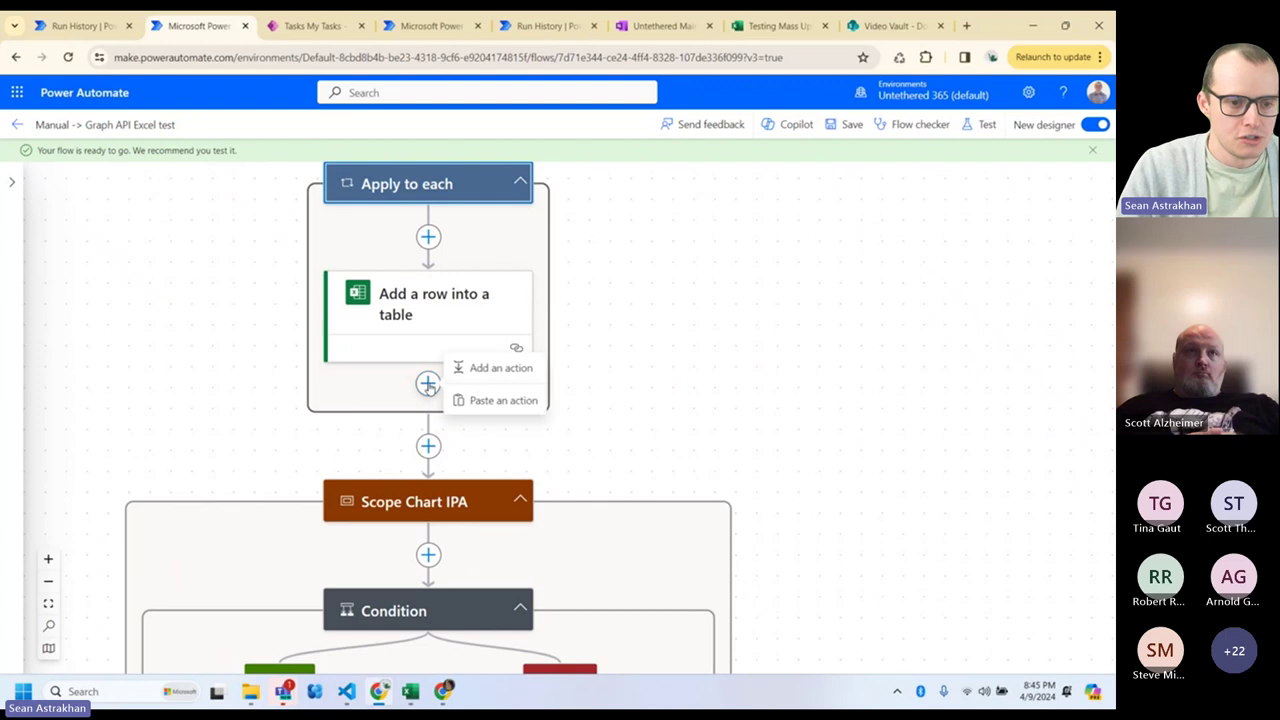
{"action": "left_click", "coordinate": [428, 445]}
{"action": "left_click", "coordinate": [478, 417]}
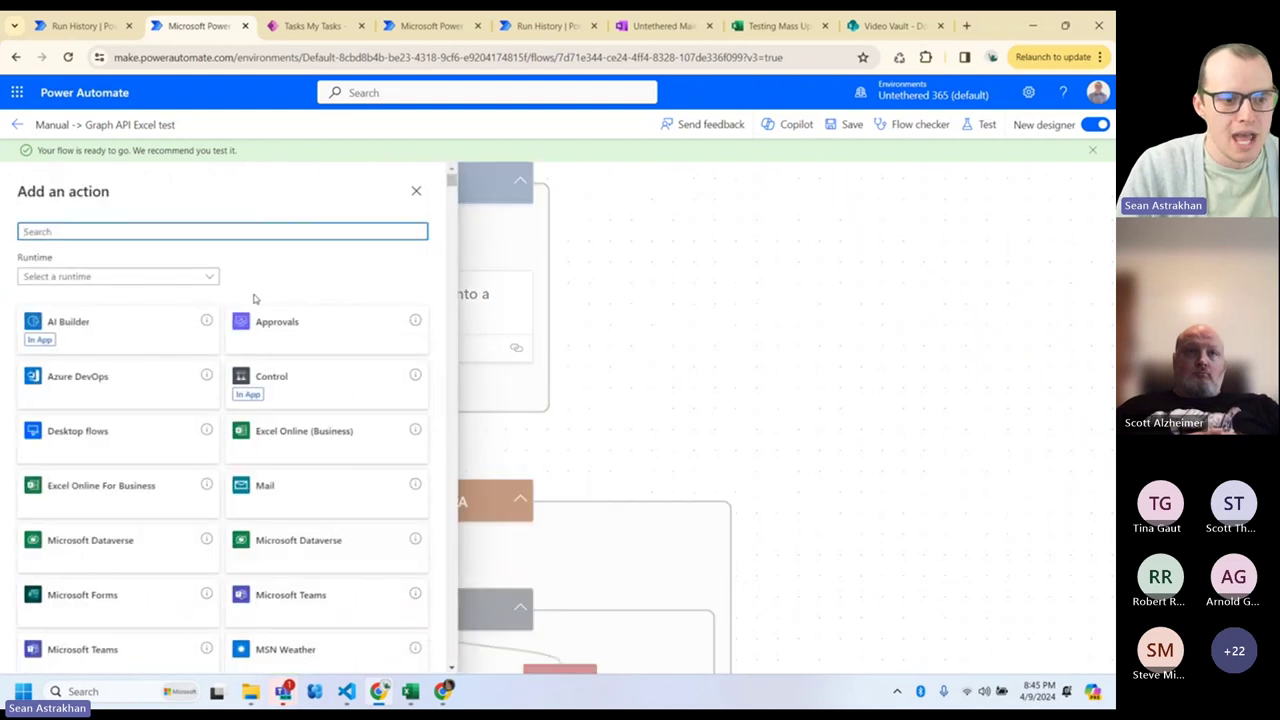
{"action": "type", "text": "excel"}
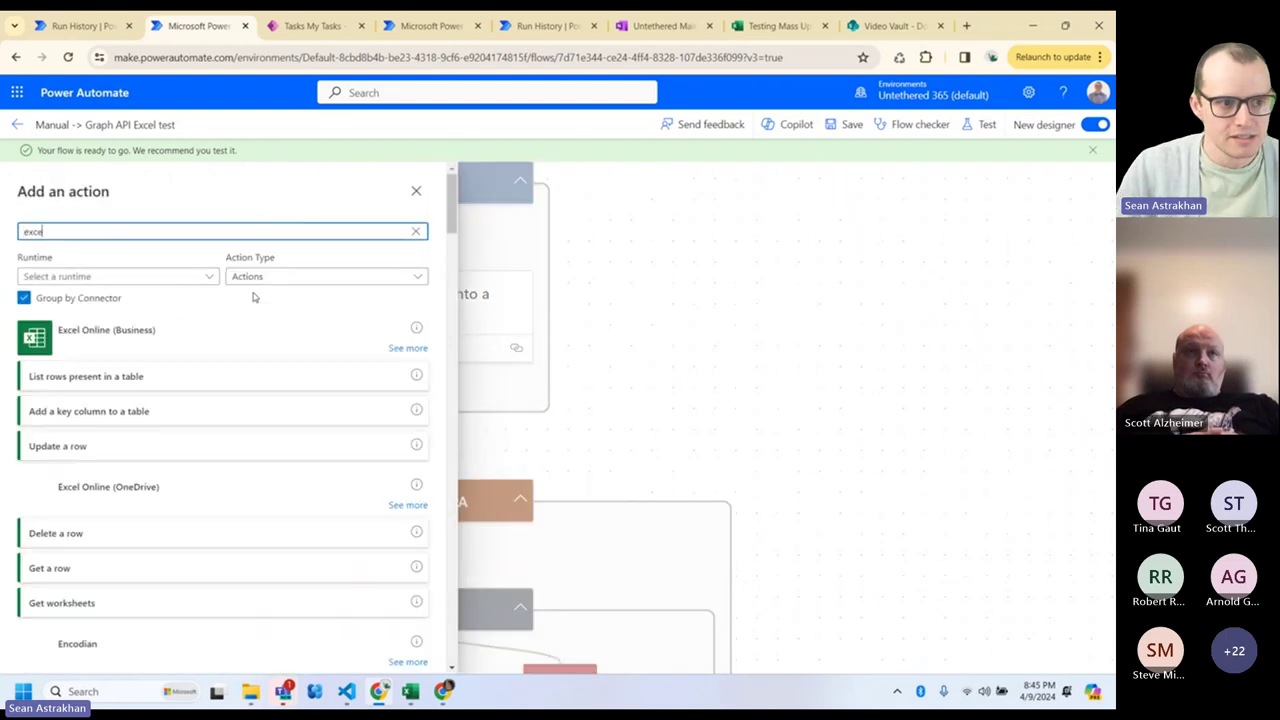
{"action": "key", "text": "ctrl+plus"}
{"action": "key", "text": "ctrl+plus"}
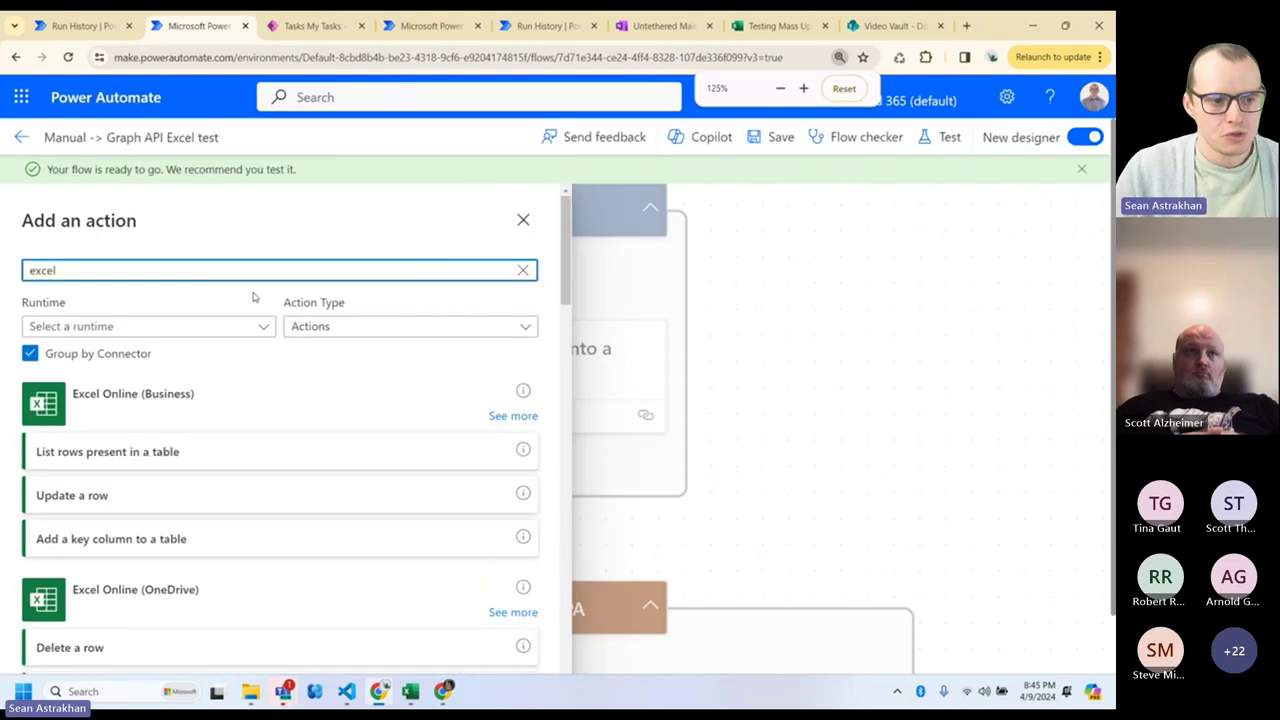
{"action": "left_click", "coordinate": [511, 416]}
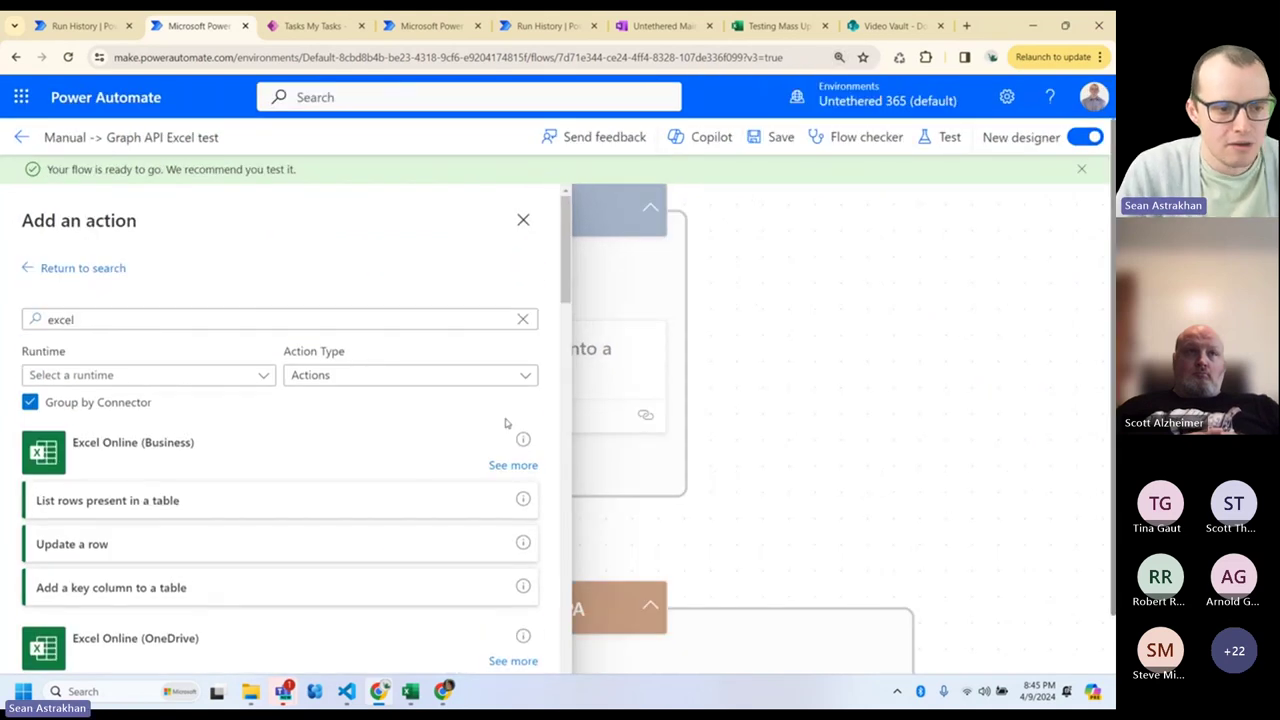
- Browse the Excel actions, return to the excel search results, and open a new browser tab
{"action": "scroll", "coordinate": [297, 363], "scroll_direction": "down", "scroll_amount": 2}
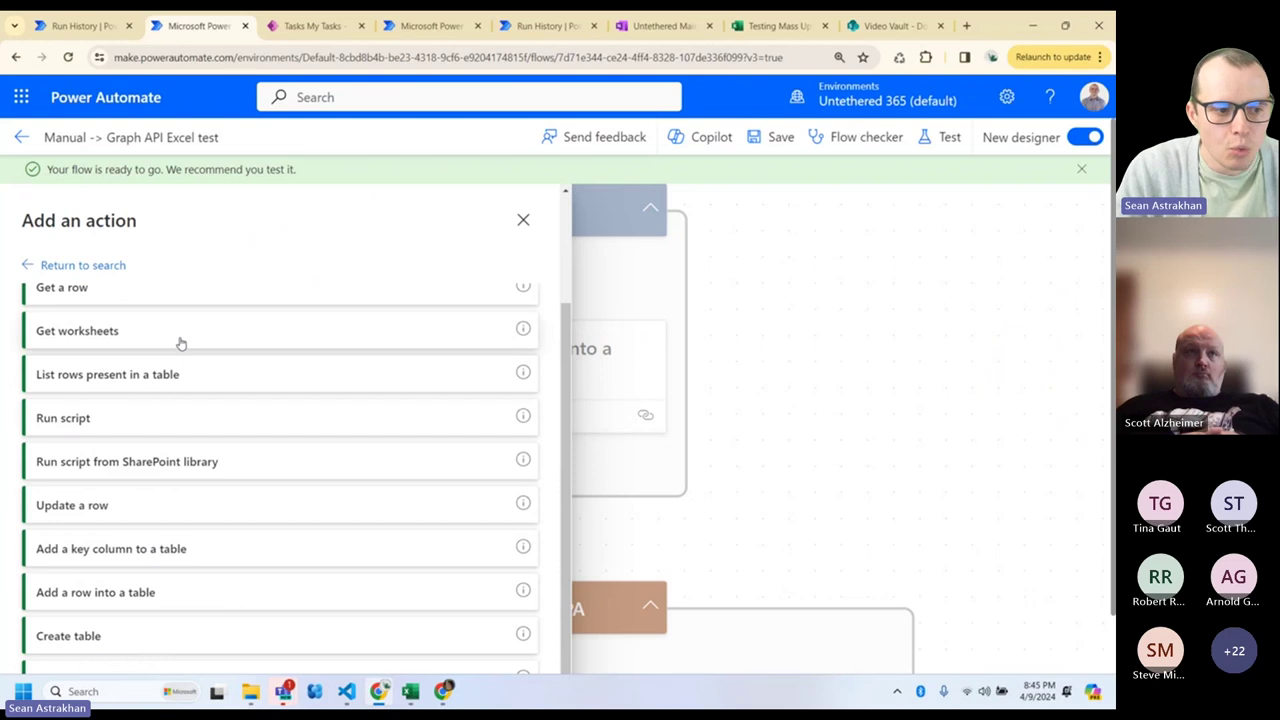
{"action": "scroll", "coordinate": [155, 450], "scroll_direction": "down", "scroll_amount": 1}
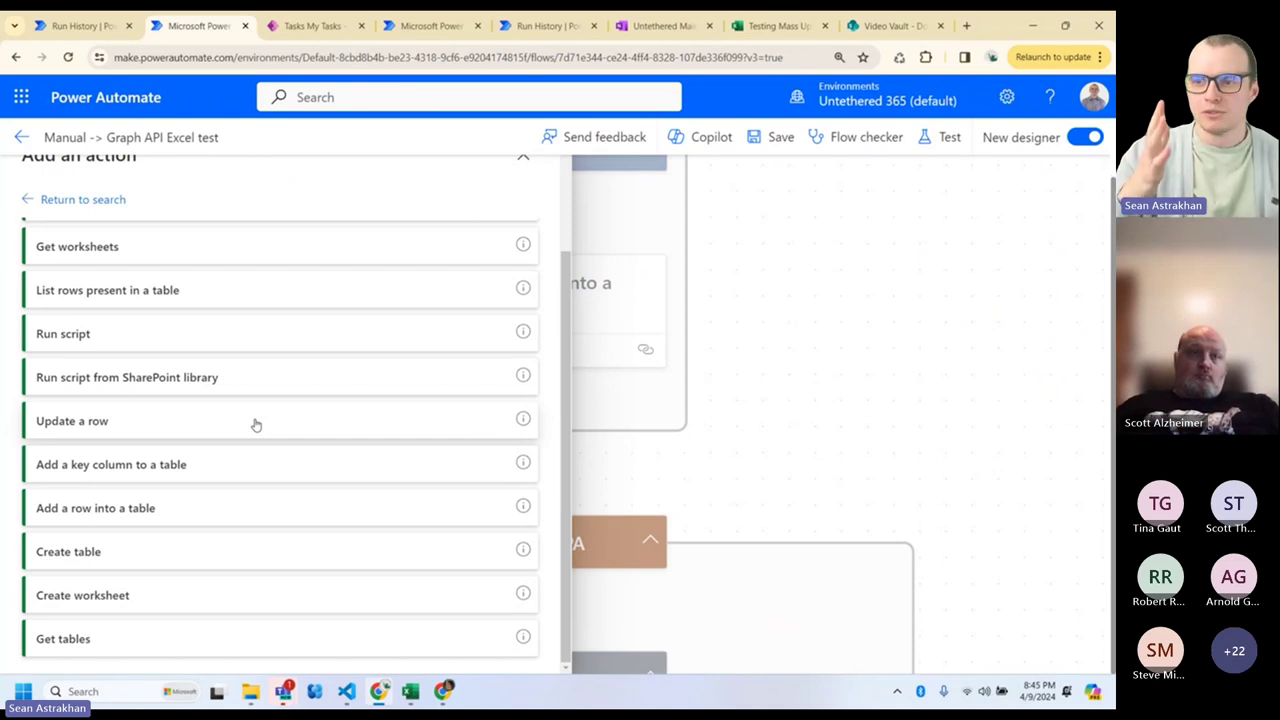
{"action": "scroll", "coordinate": [303, 502], "scroll_direction": "up", "scroll_amount": 3}
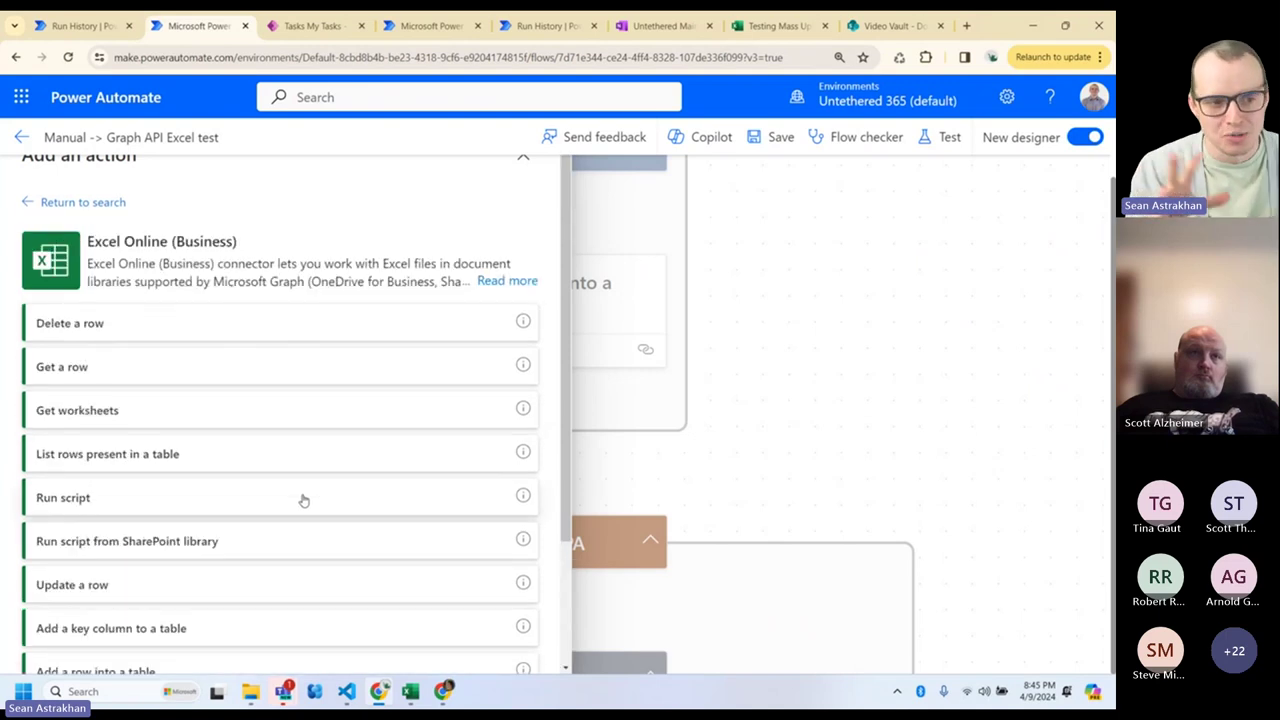
{"action": "left_click", "coordinate": [38, 204]}
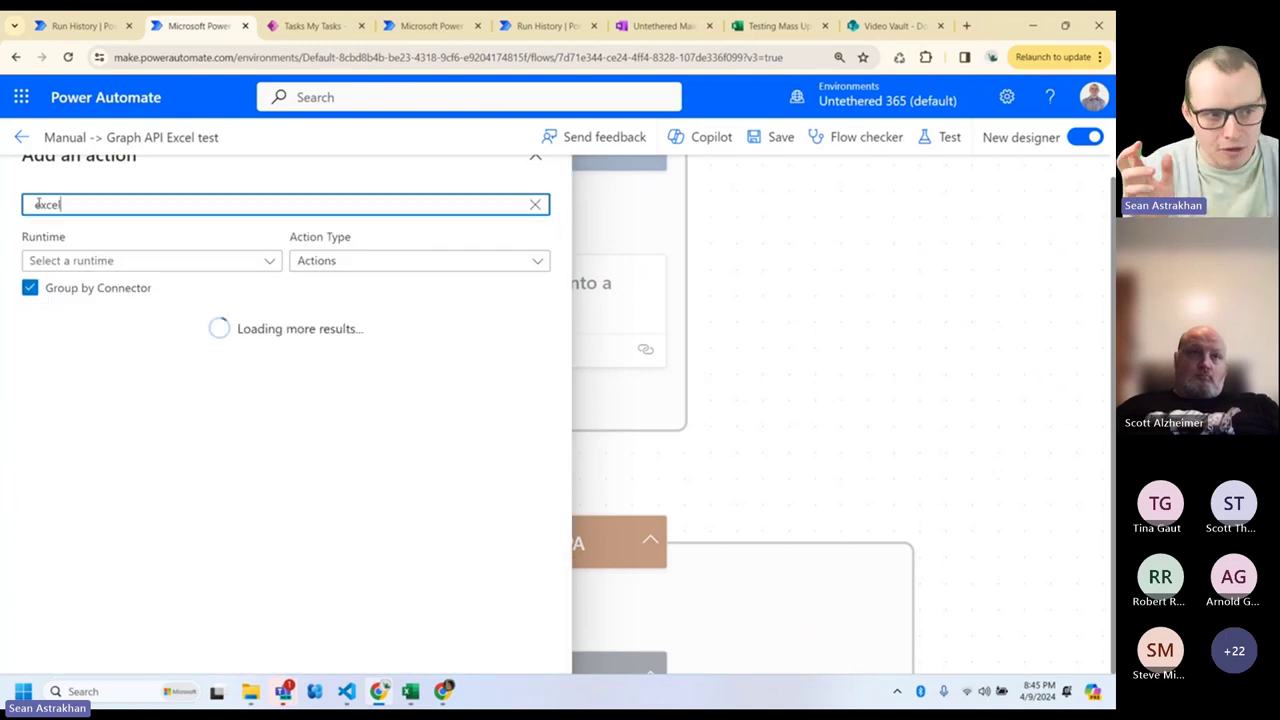
{"action": "left_click", "coordinate": [967, 25]}
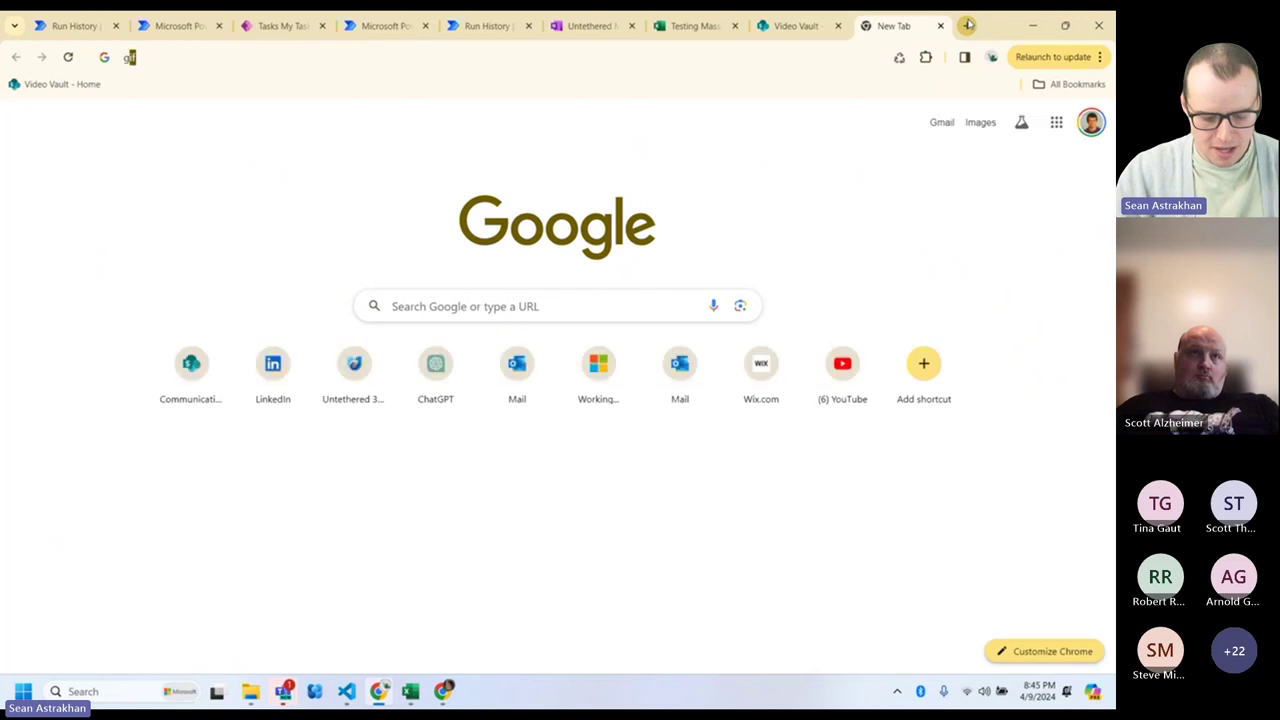
- Search 'graph api exc', read Microsoft Learn's Working with Excel in Microsoft Graph article, then return to the flow
{"action": "type", "text": "graph api exc"}
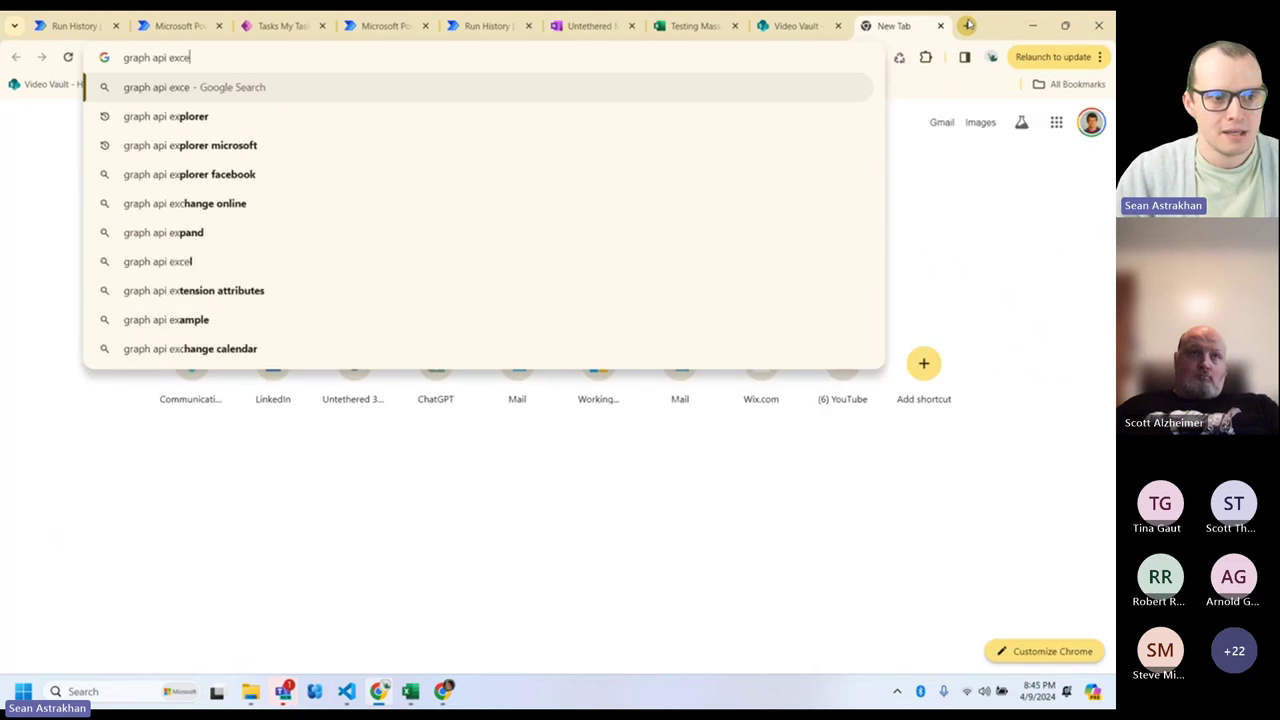
{"action": "key", "text": "Return"}
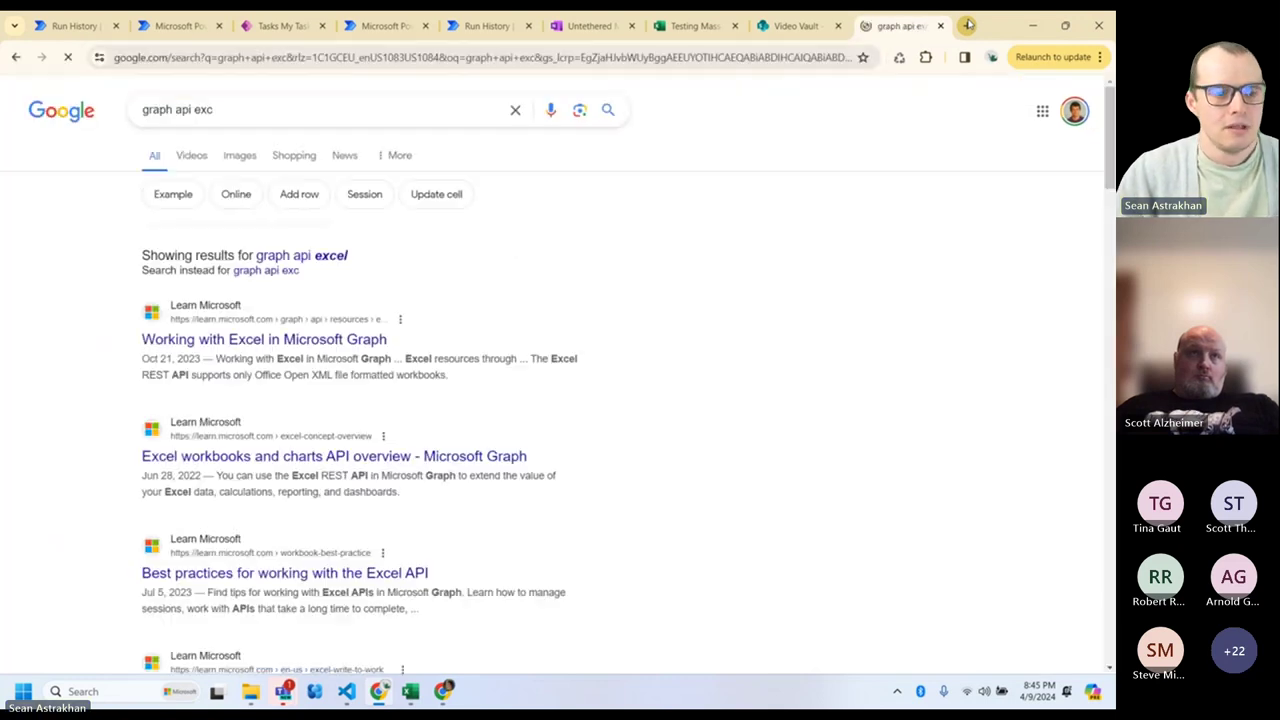
{"action": "left_click", "coordinate": [302, 343]}
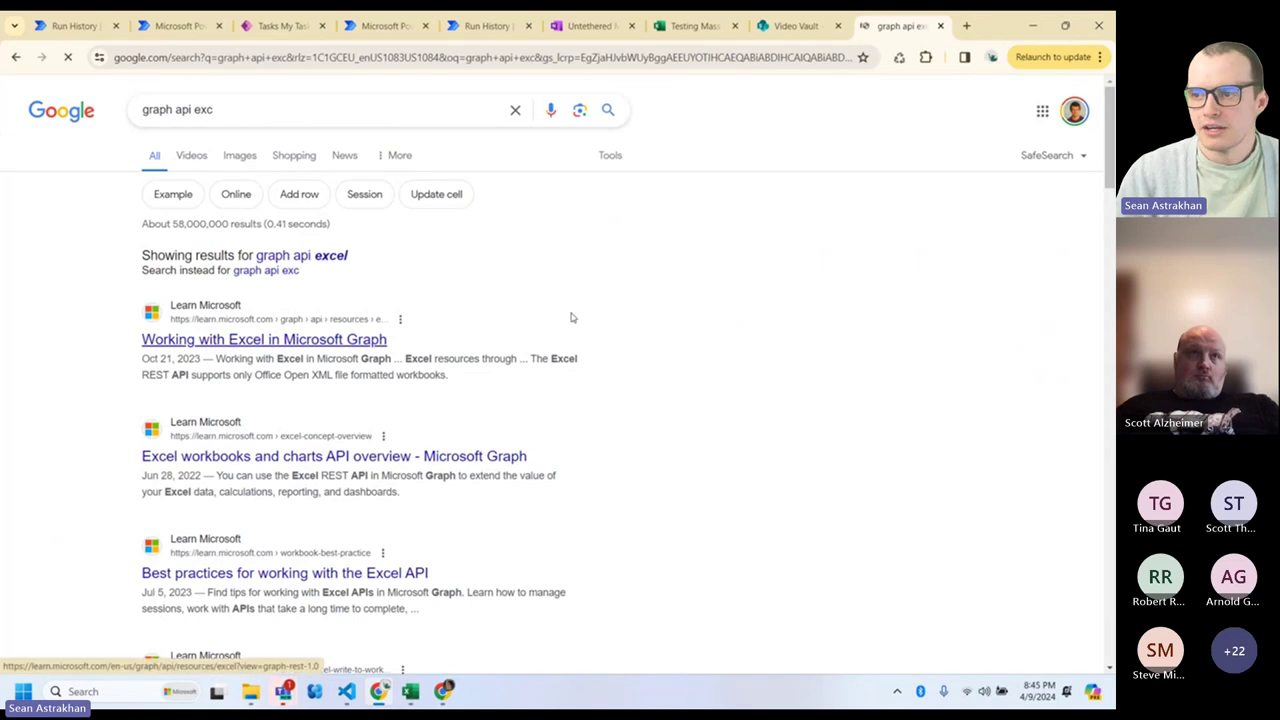
{"action": "scroll", "coordinate": [495, 335], "scroll_direction": "down", "scroll_amount": 15}
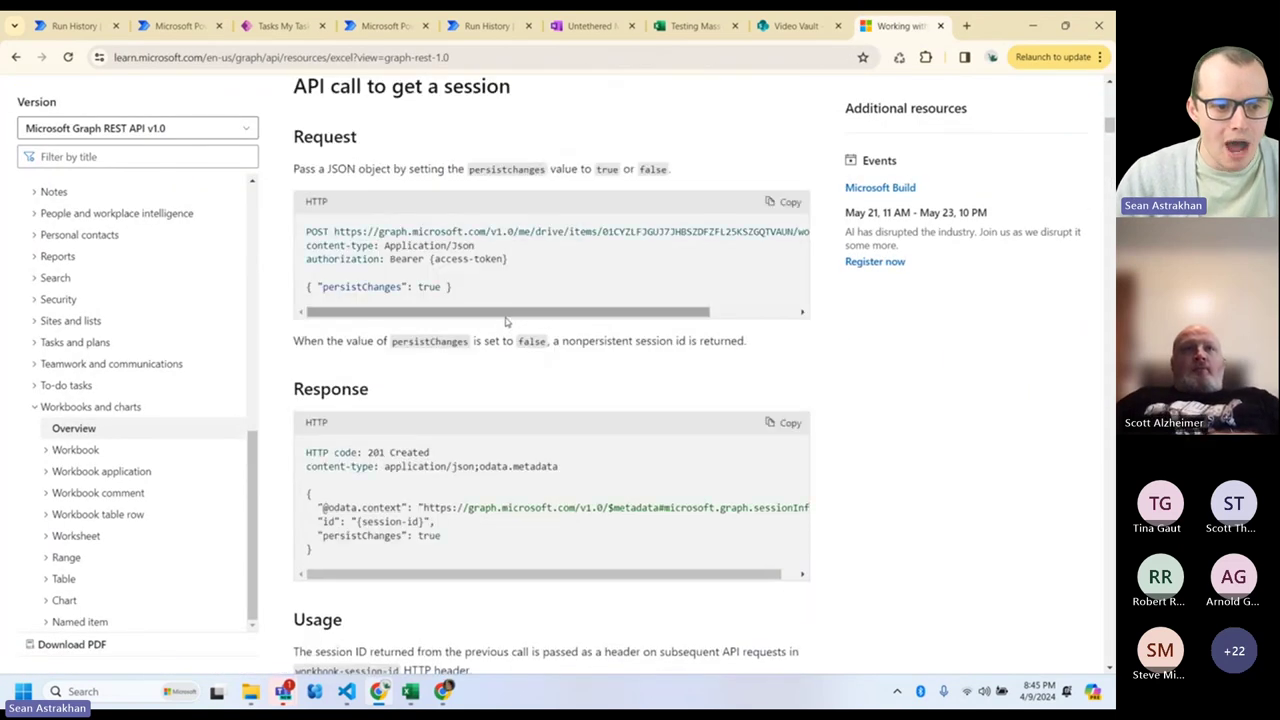
{"action": "scroll", "coordinate": [500, 325], "scroll_direction": "down", "scroll_amount": 8}
{"action": "scroll", "coordinate": [540, 341], "scroll_direction": "down", "scroll_amount": 6}
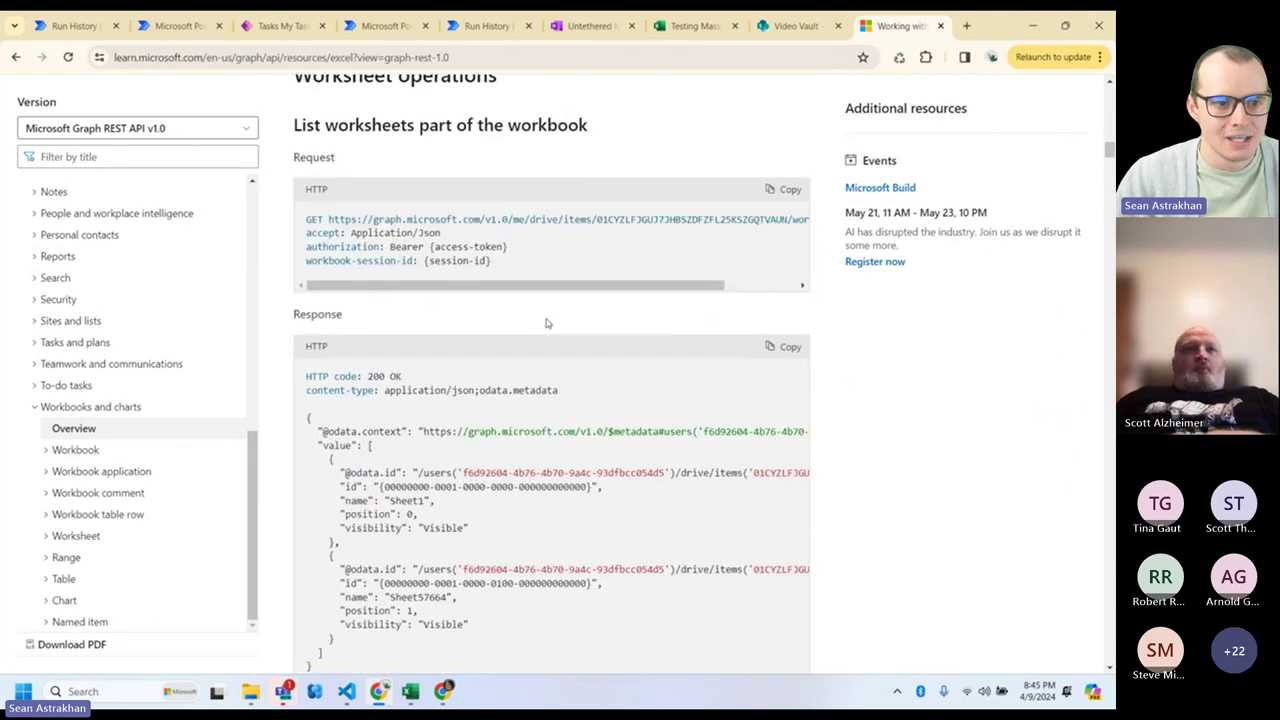
{"action": "scroll", "coordinate": [547, 315], "scroll_direction": "down", "scroll_amount": 7}
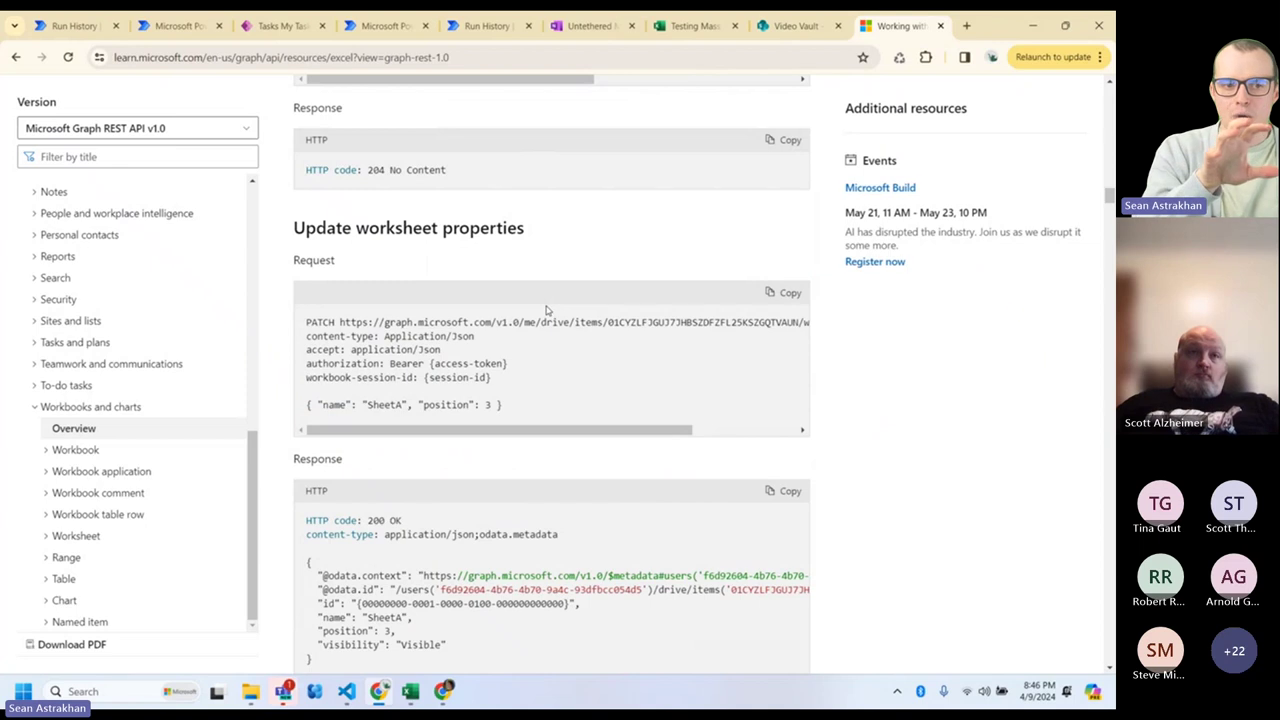
{"action": "scroll", "coordinate": [545, 305], "scroll_direction": "down", "scroll_amount": 5}
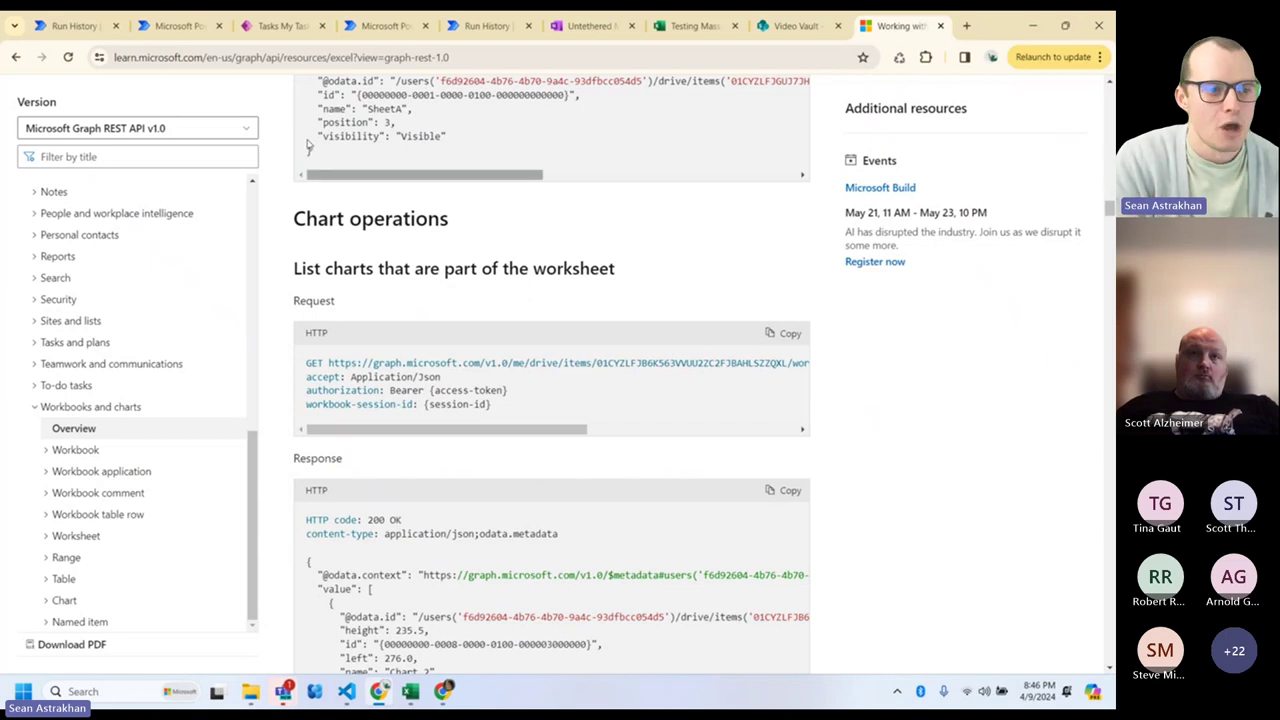
{"action": "left_click", "coordinate": [172, 30]}
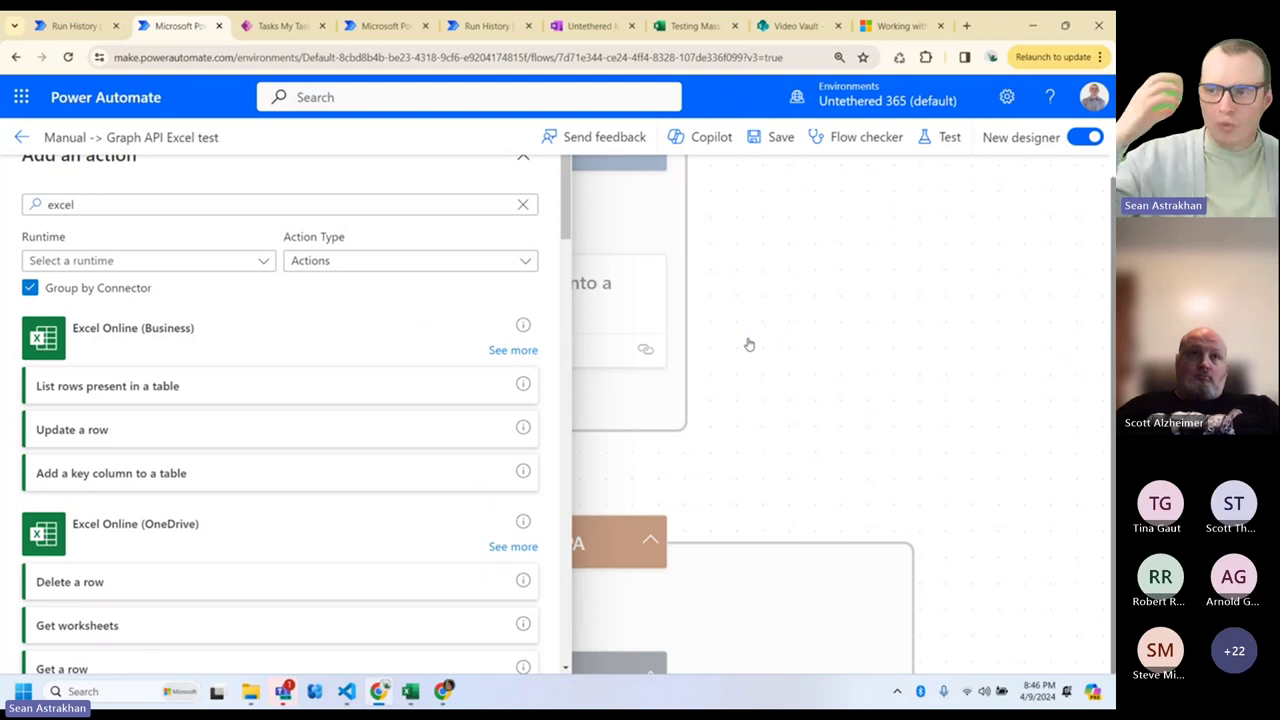
- Search 'invoke an http request' and add the HTTP with Microsoft Entra ID (preauthorized) action
{"action": "left_click", "coordinate": [522, 204]}
{"action": "type", "text": "inv"}
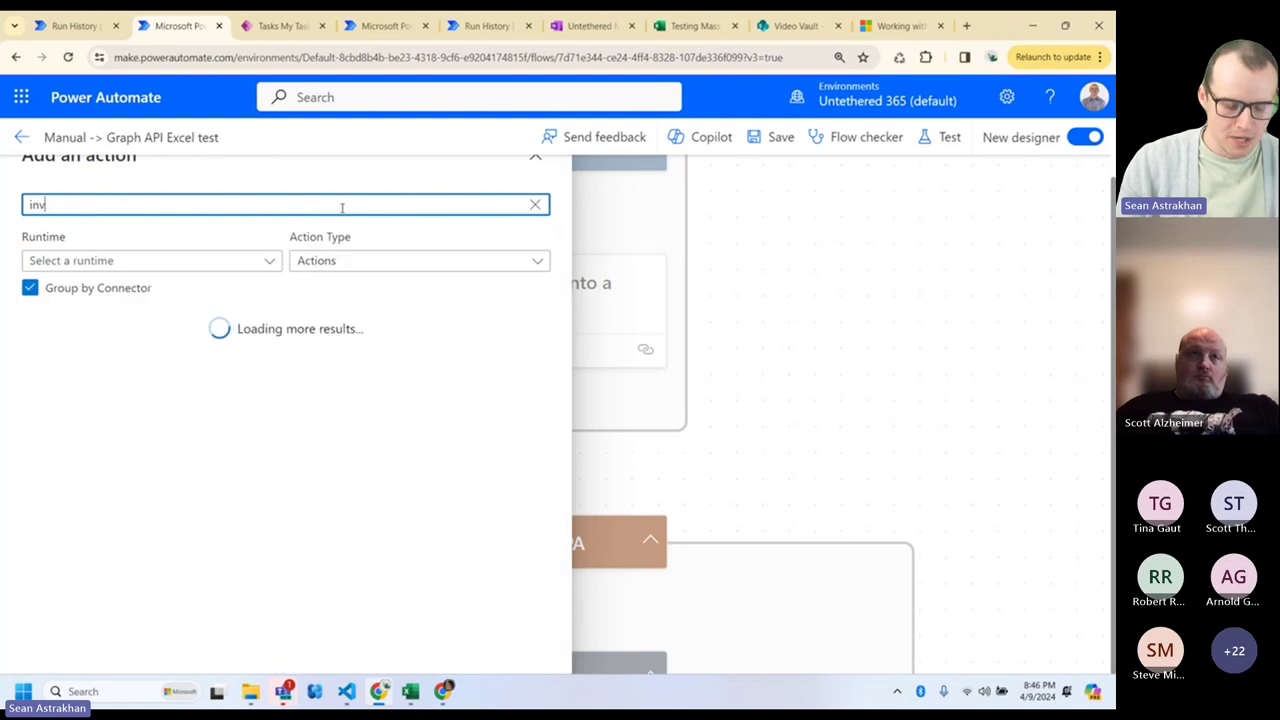
{"action": "type", "text": "oke a"}
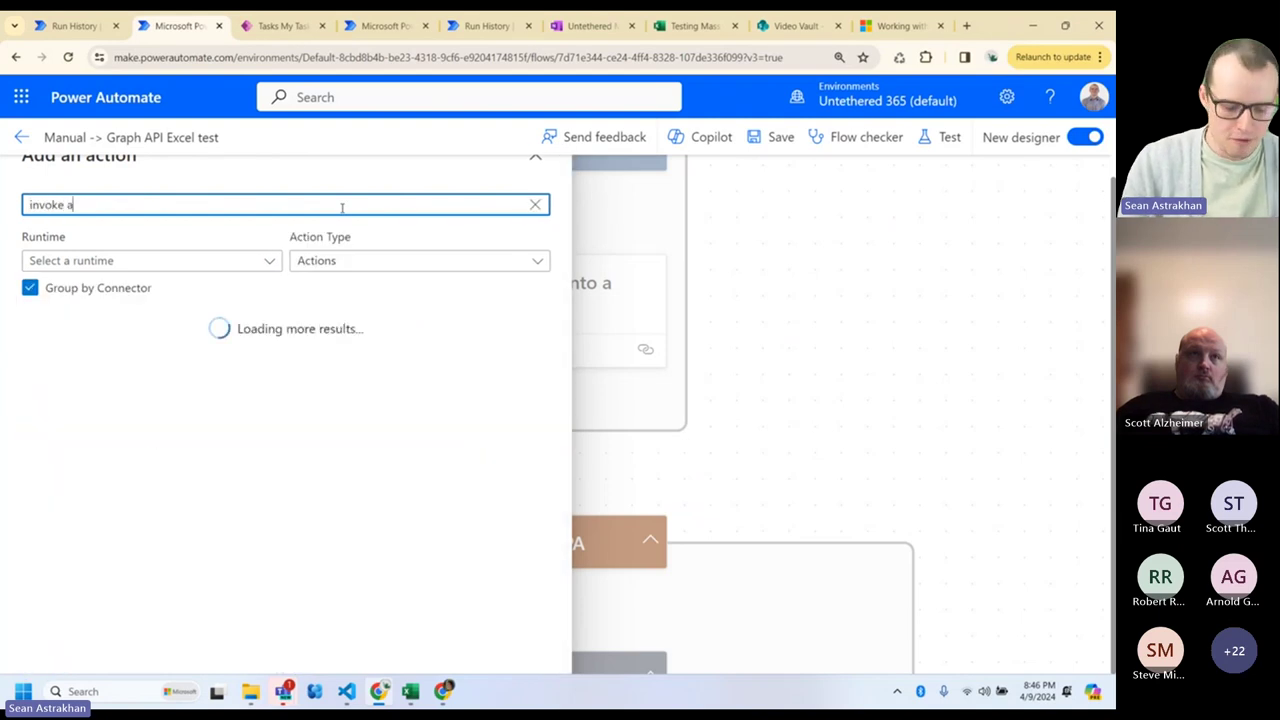
{"action": "type", "text": "n http request"}
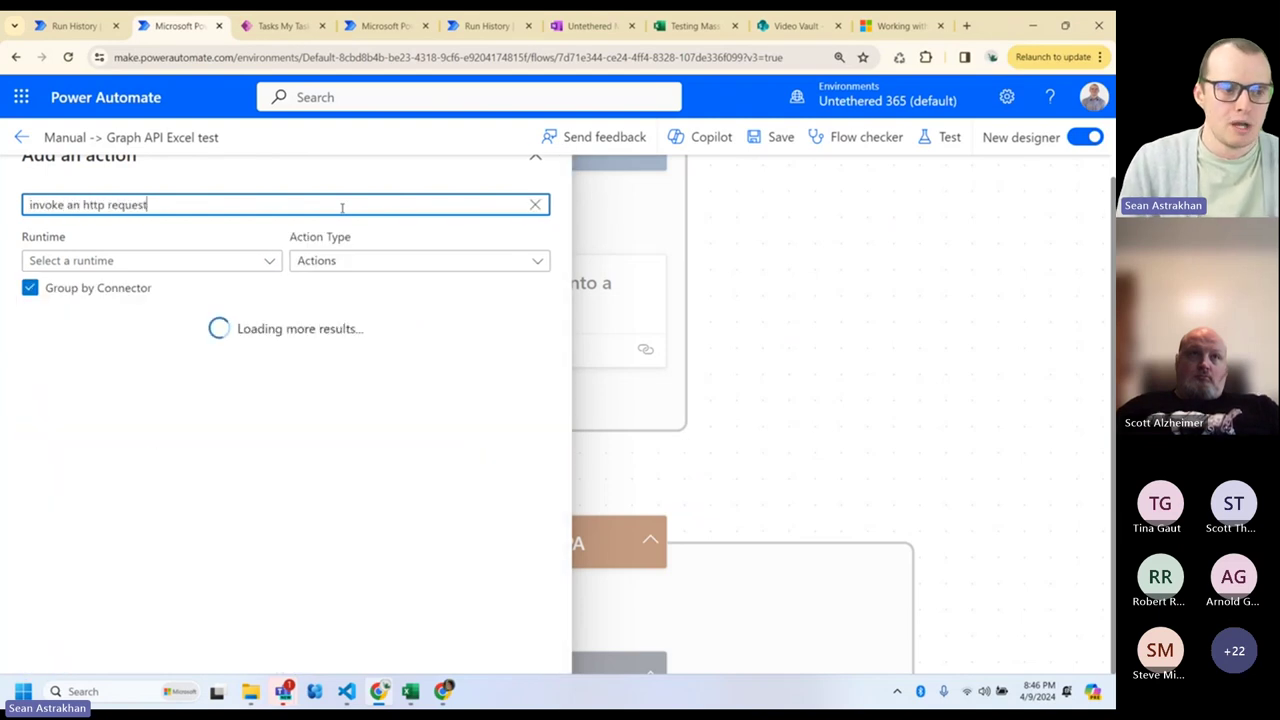
{"action": "scroll", "coordinate": [329, 444], "scroll_direction": "down", "scroll_amount": 10}
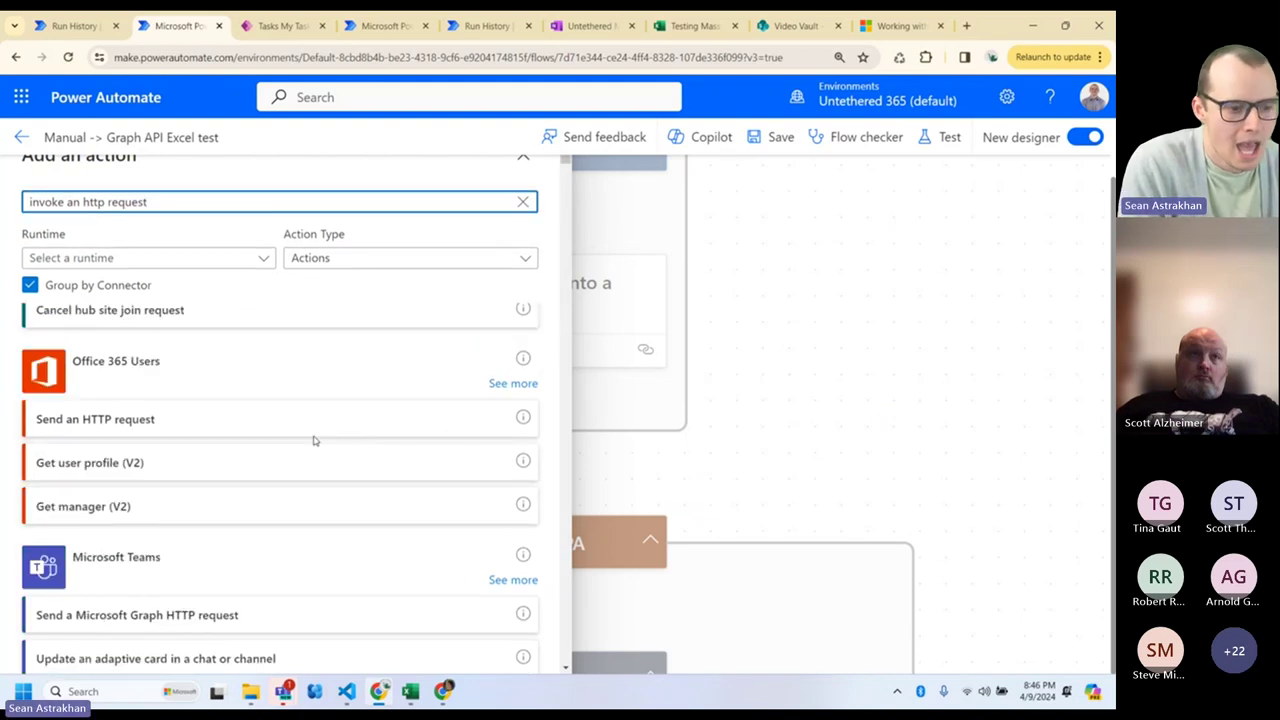
{"action": "scroll", "coordinate": [321, 418], "scroll_direction": "down", "scroll_amount": 1}
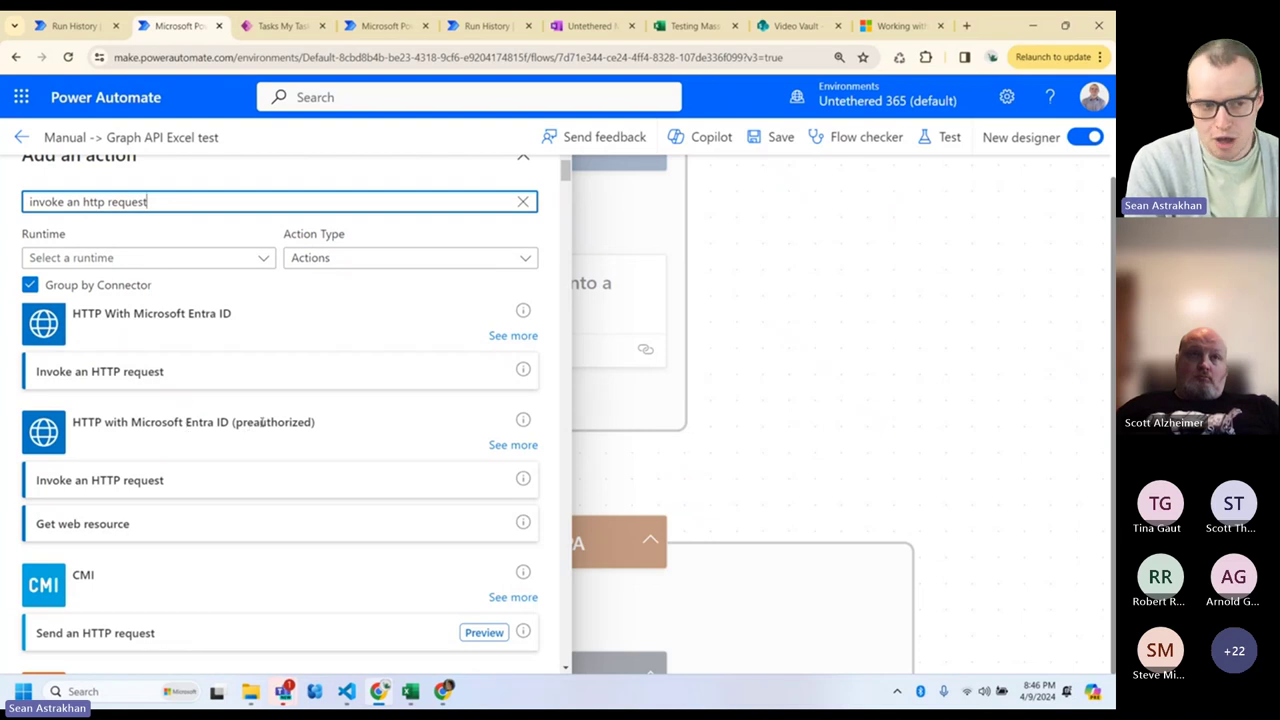
{"action": "left_click", "coordinate": [161, 489]}
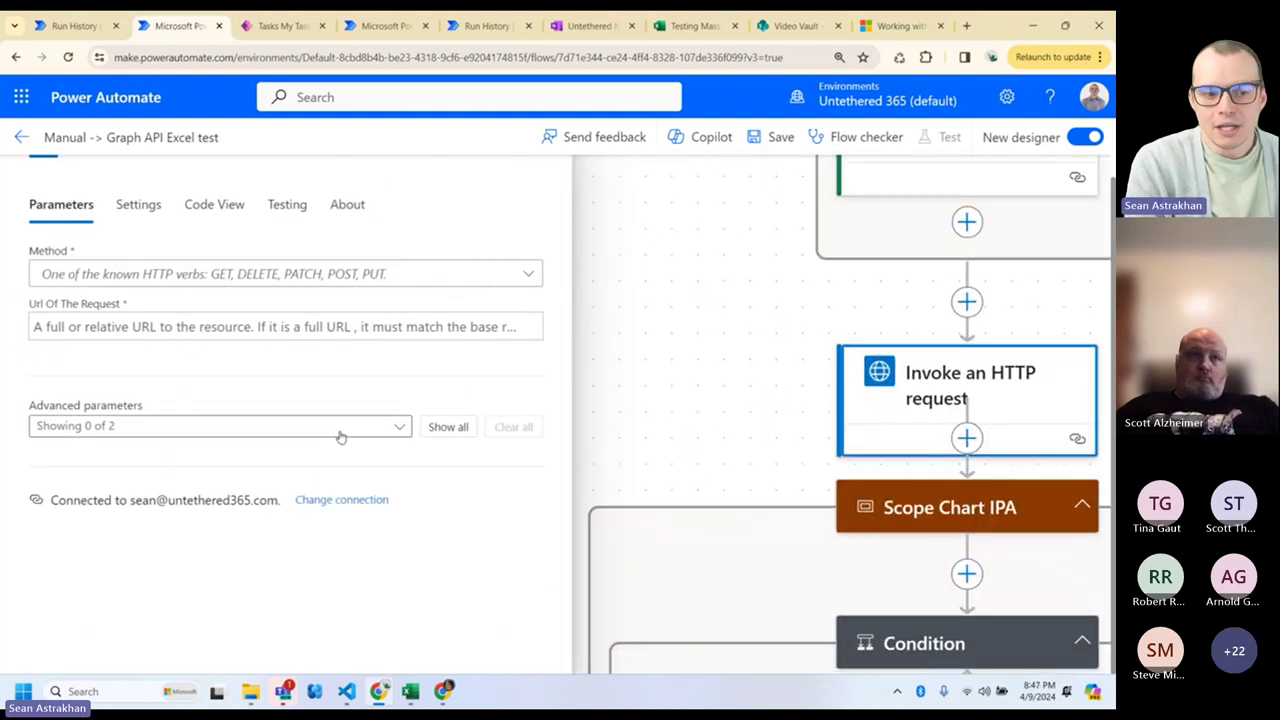
- Check the action's Method options and connection without changing them, then collapse it
{"action": "left_click", "coordinate": [321, 287]}
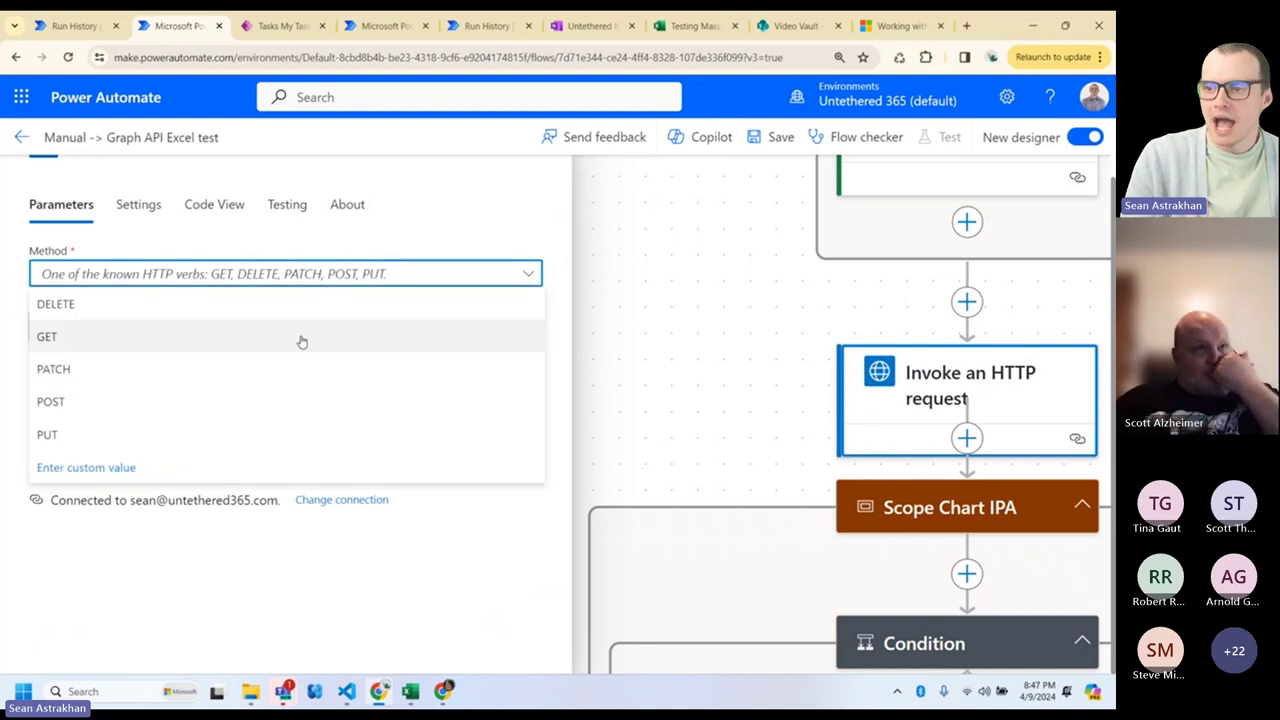
{"action": "left_click", "coordinate": [363, 243]}
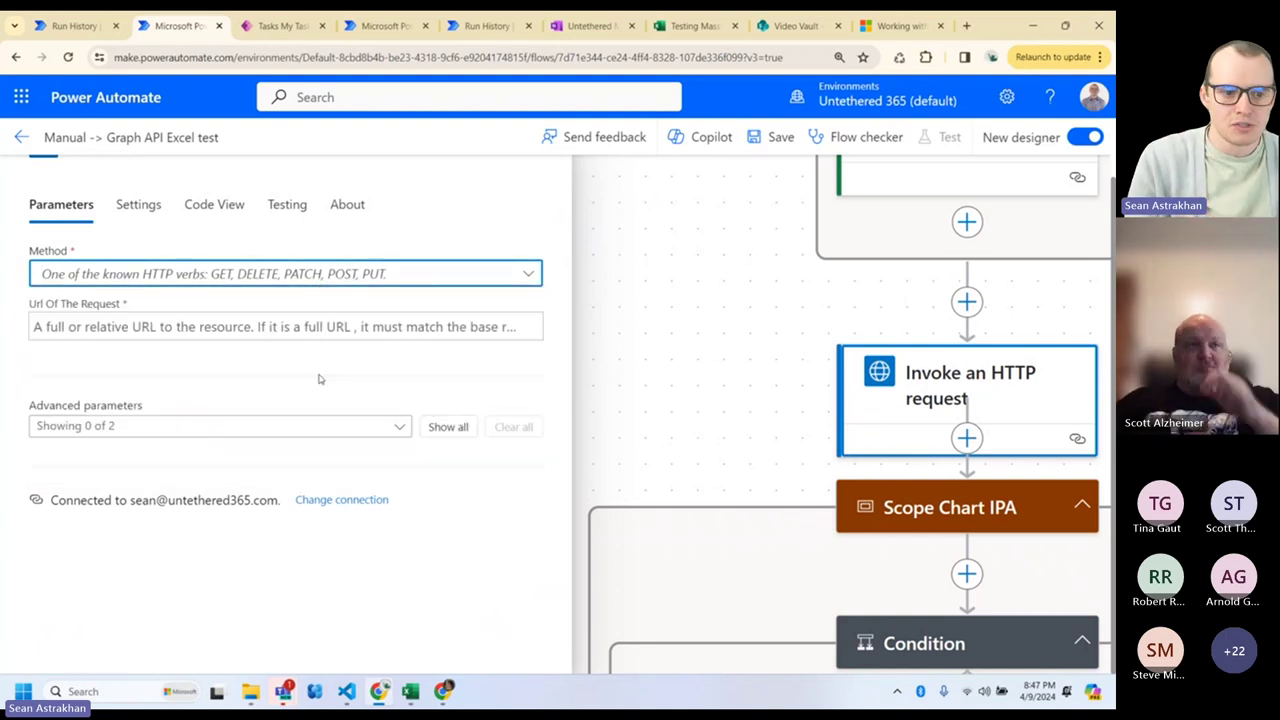
{"action": "left_click", "coordinate": [335, 500]}
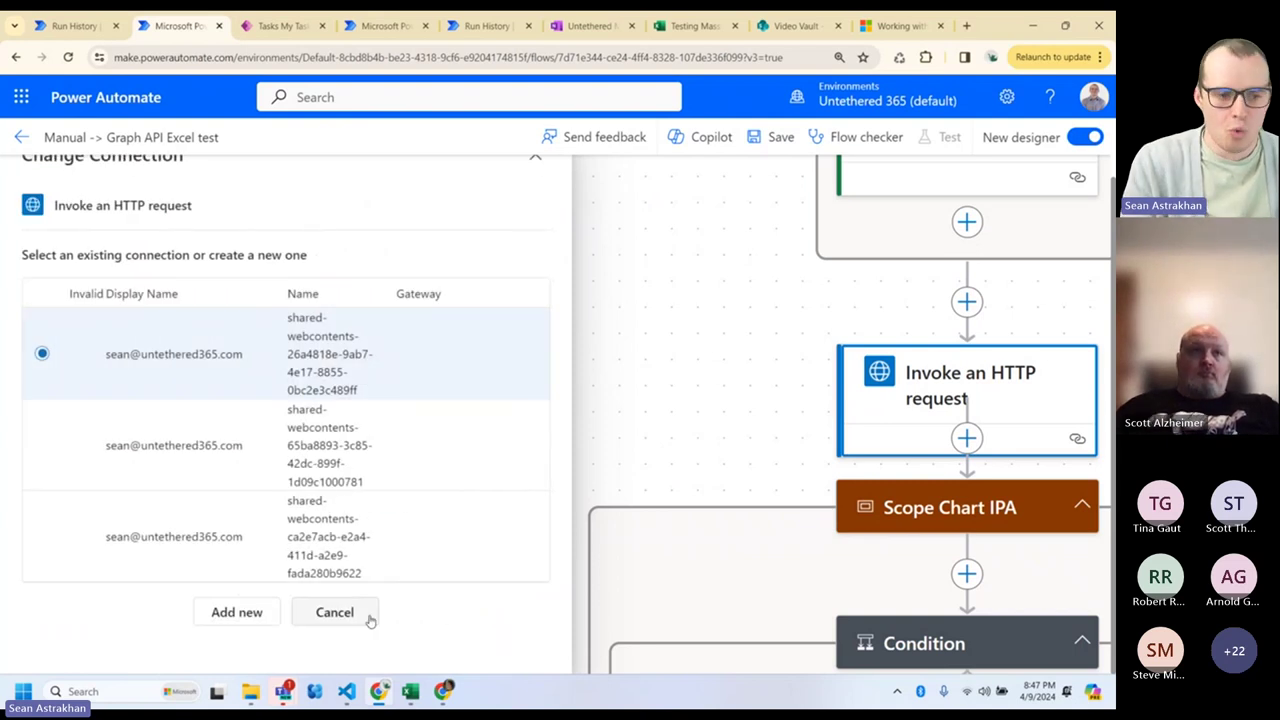
{"action": "left_click", "coordinate": [310, 613]}
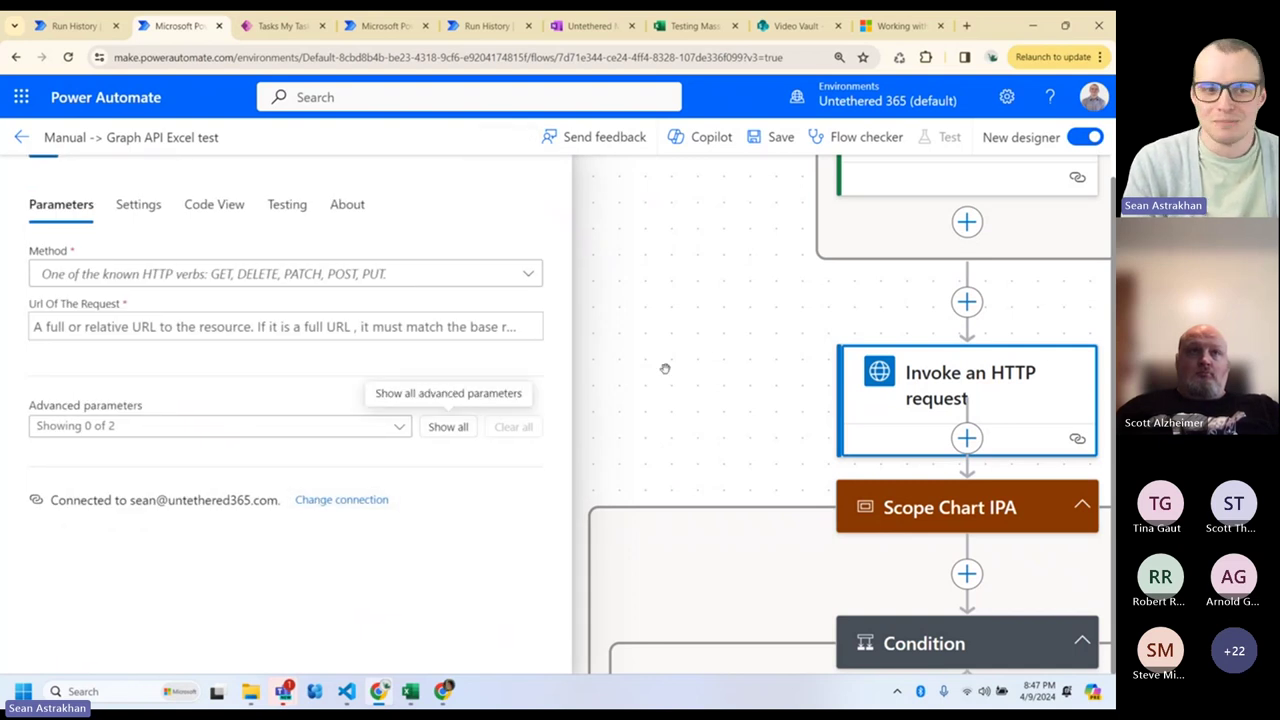
{"action": "scroll", "coordinate": [660, 437], "scroll_direction": "up", "scroll_amount": 3}
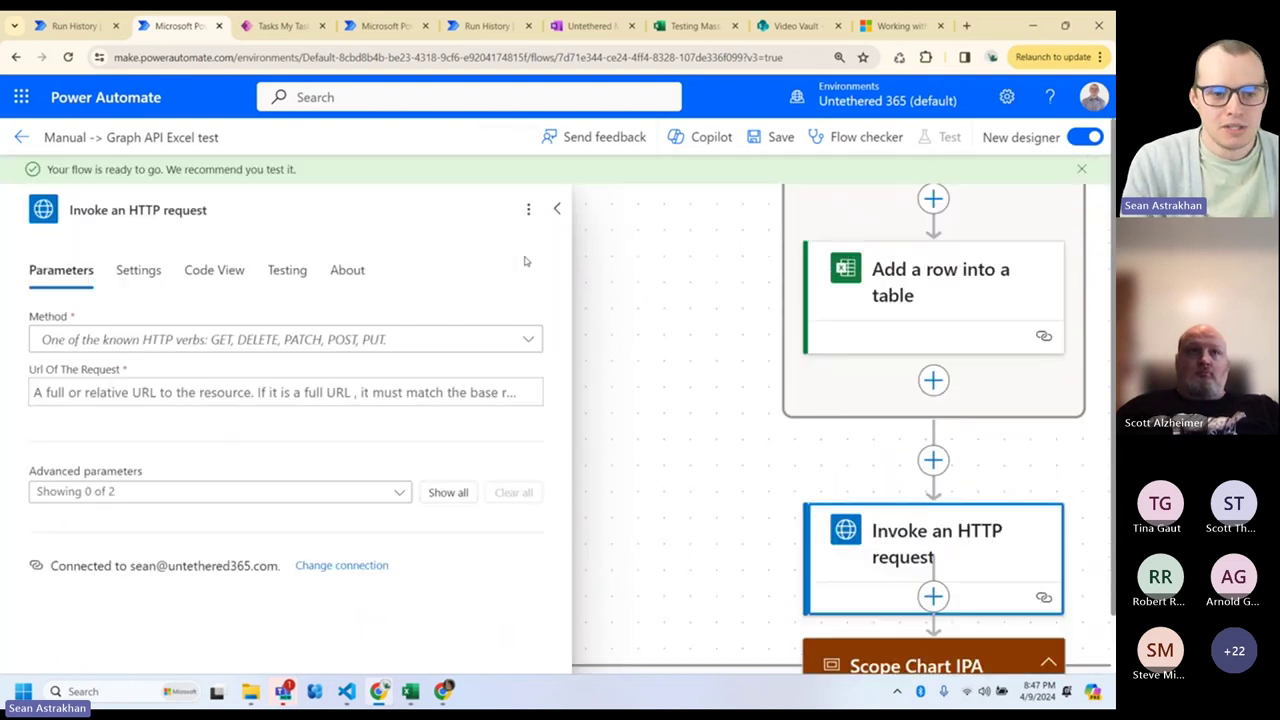
{"action": "left_click", "coordinate": [557, 208]}
{"action": "scroll", "coordinate": [474, 223], "scroll_direction": "down", "scroll_amount": 3}
- Delete the new HTTP action and move Condition Get Background SP info into the outer True branch
{"action": "right_click", "coordinate": [824, 246]}
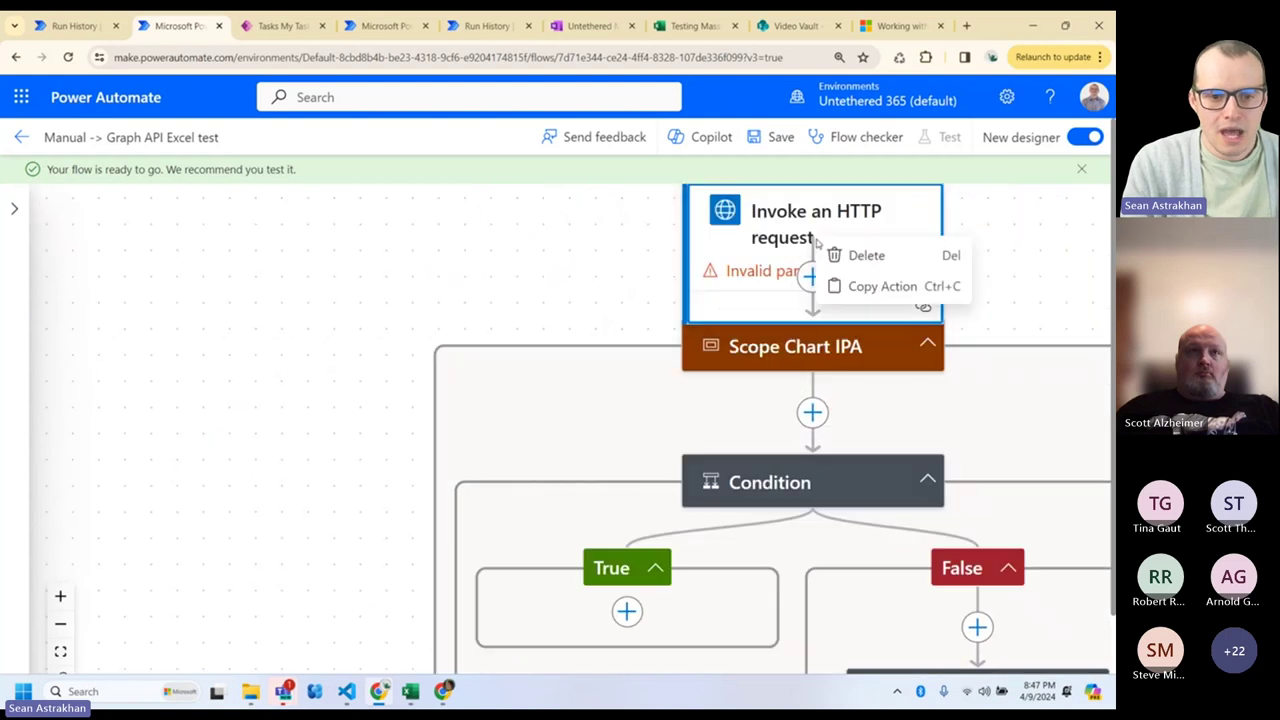
{"action": "left_click", "coordinate": [840, 256]}
{"action": "left_click", "coordinate": [563, 439]}
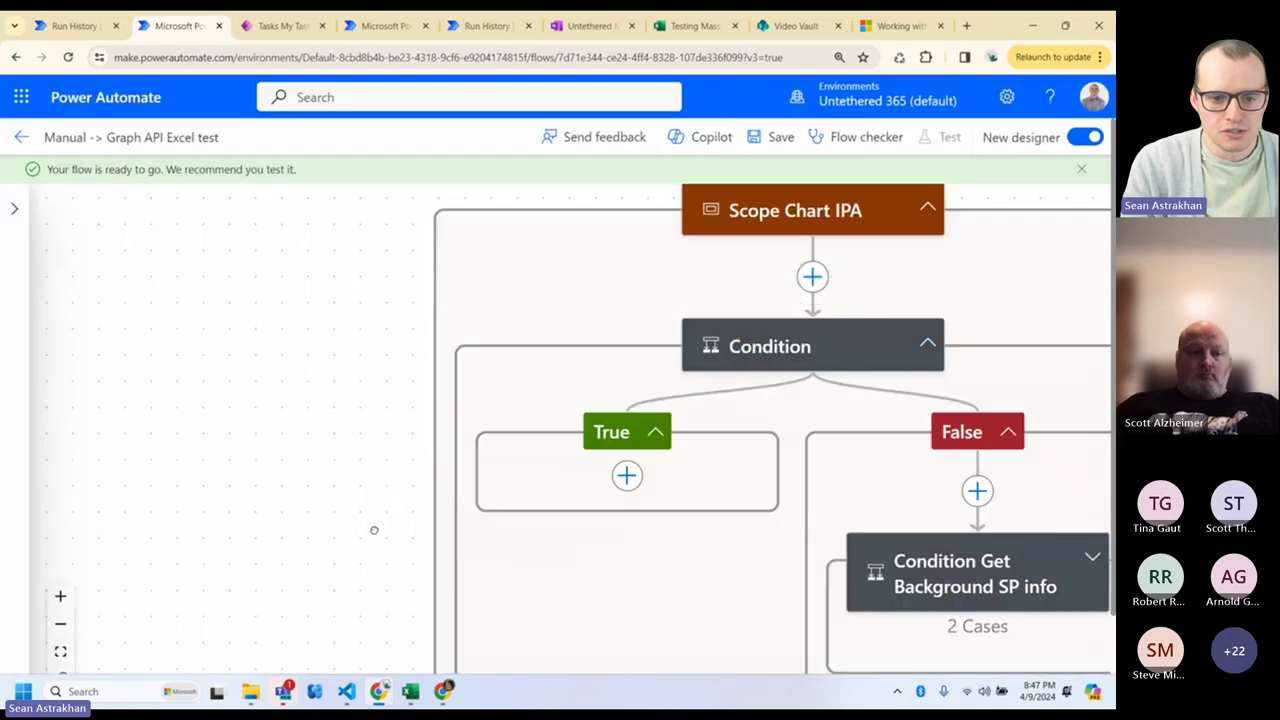
{"action": "scroll", "coordinate": [371, 528], "scroll_direction": "down", "scroll_amount": 5}
{"action": "left_click", "coordinate": [961, 318]}
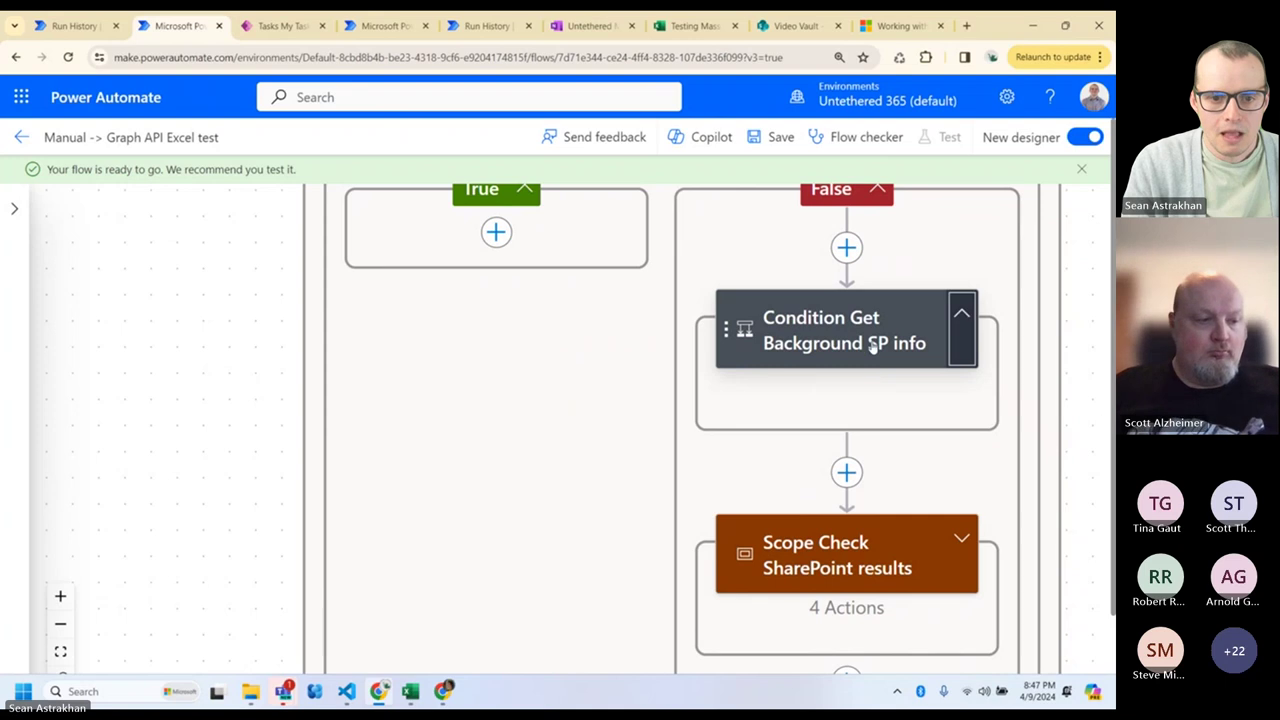
{"action": "left_click_drag", "start_coordinate": [520, 480], "coordinate": [391, 538]}
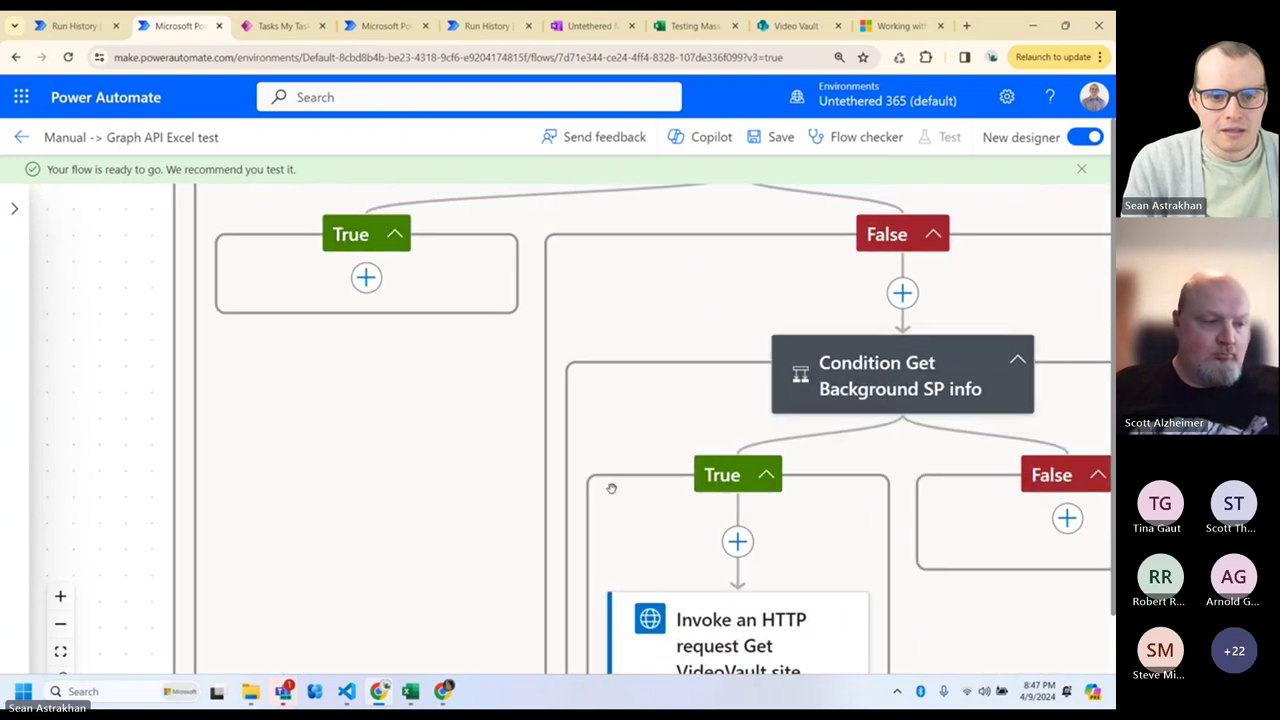
{"action": "left_click_drag", "start_coordinate": [880, 375], "coordinate": [357, 283]}
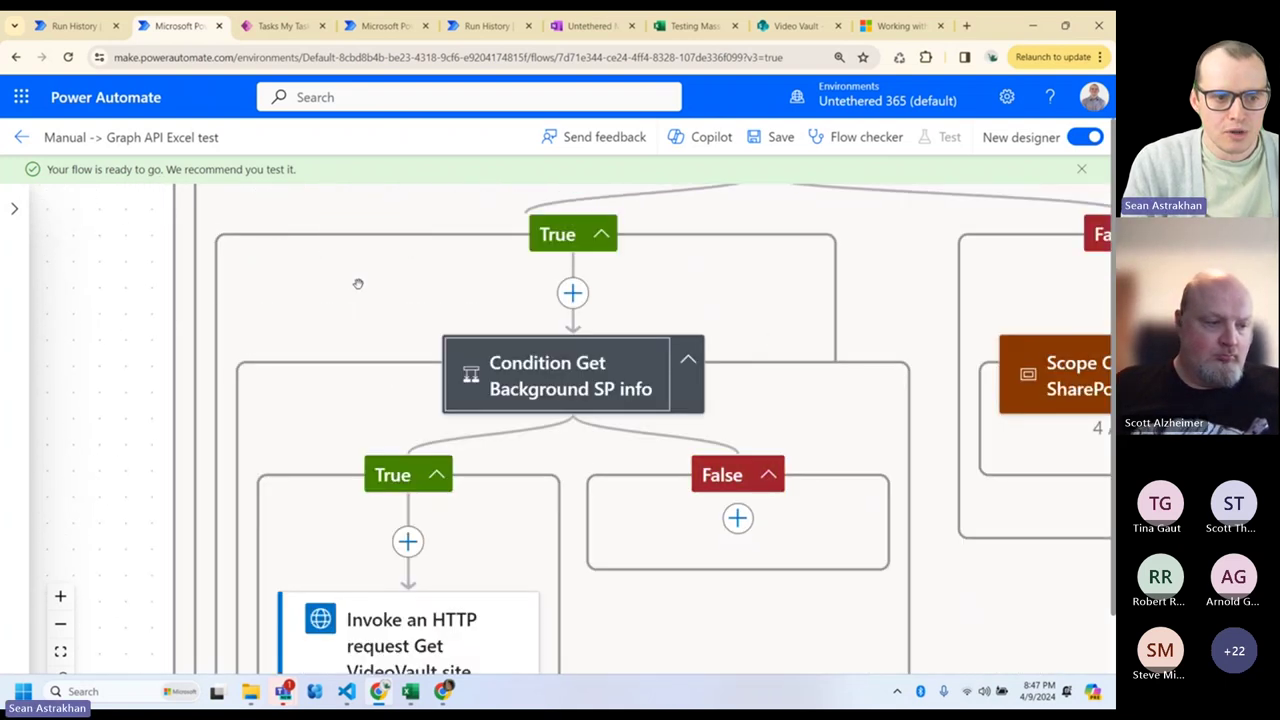
- Inspect the request URL of the Get VideoVault site HTTP action
{"action": "left_click_drag", "start_coordinate": [126, 514], "coordinate": [269, 208]}
{"action": "scroll", "coordinate": [603, 258], "scroll_direction": "down", "scroll_amount": 1}
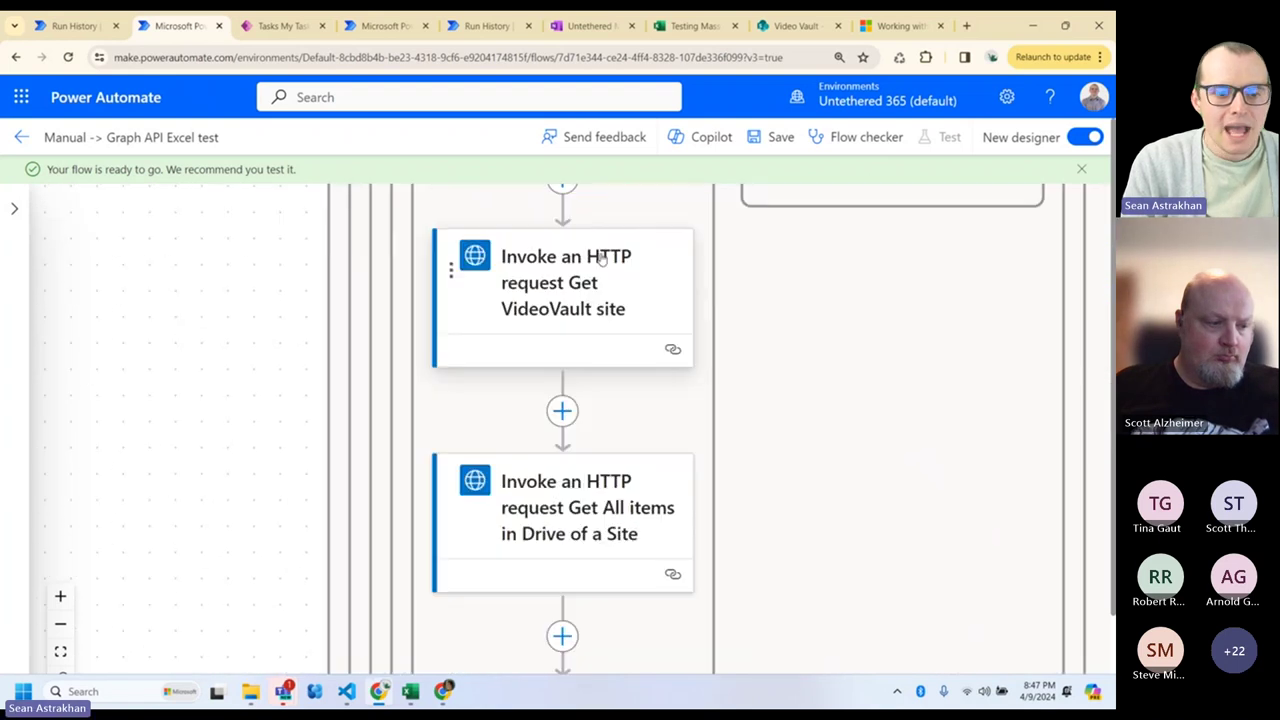
{"action": "left_click", "coordinate": [599, 266]}
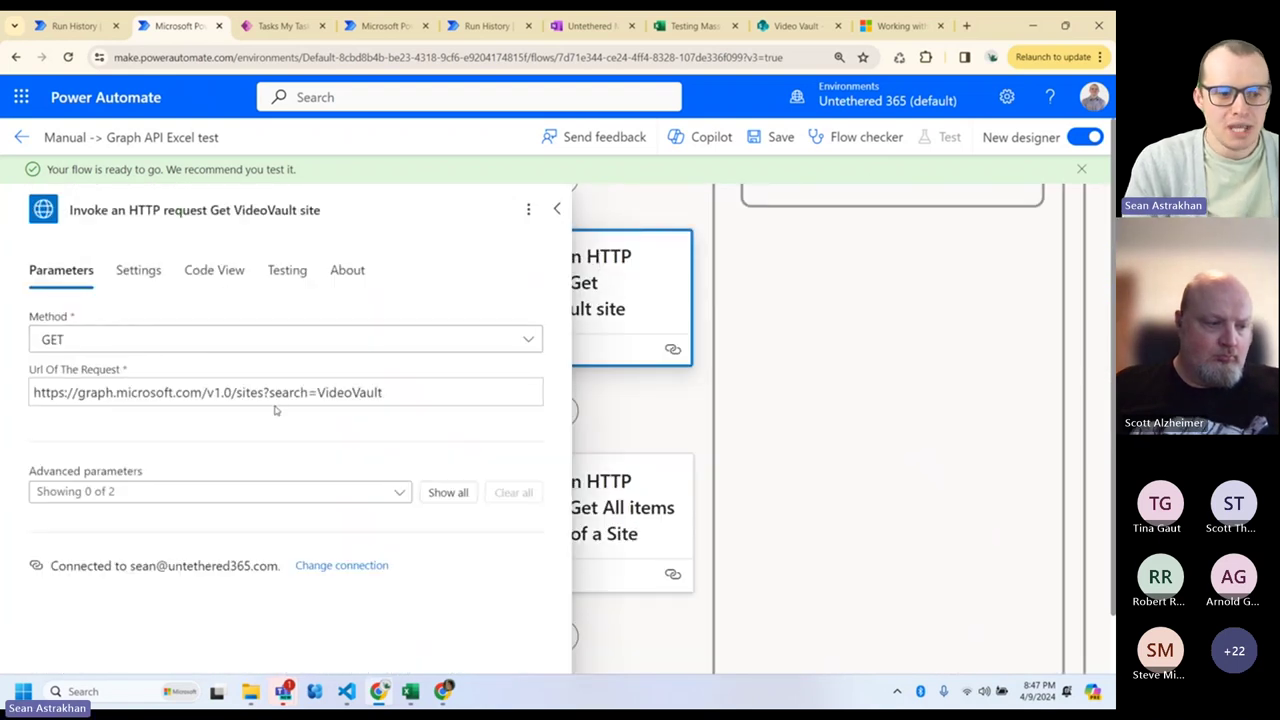
{"action": "left_click_drag", "start_coordinate": [267, 392], "coordinate": [33, 380]}
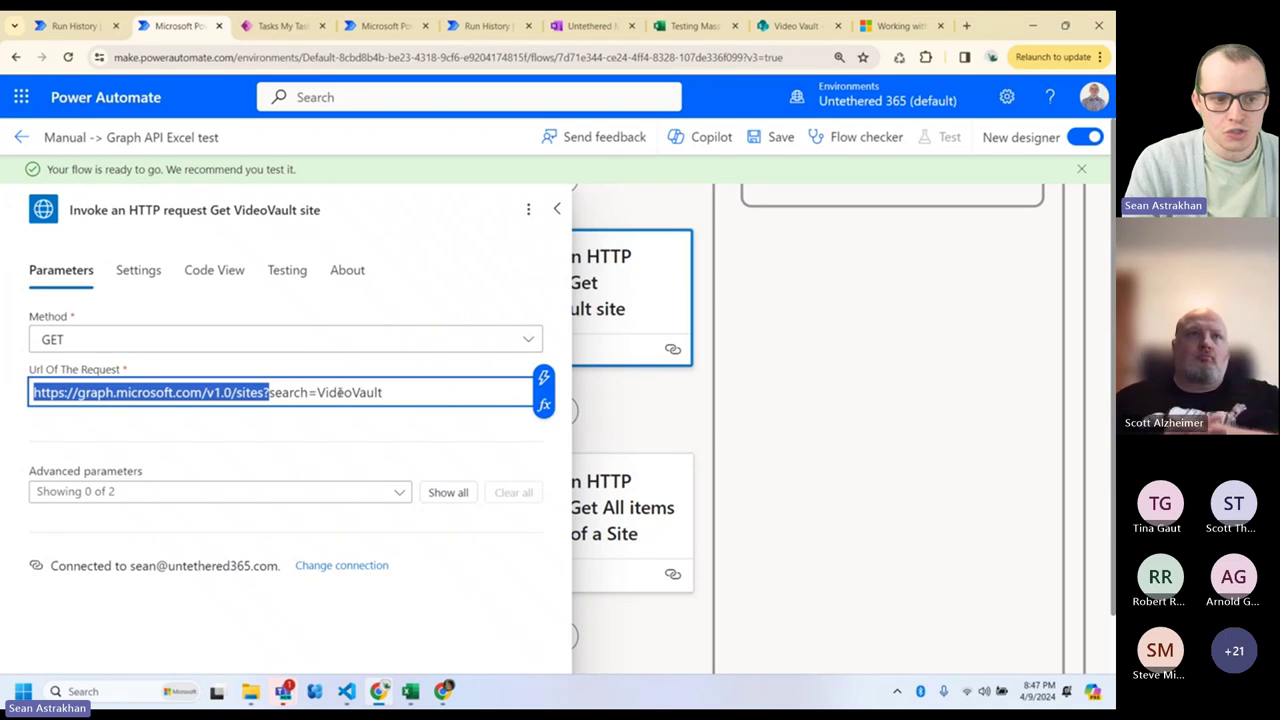
{"action": "left_click", "coordinate": [335, 392]}
{"action": "double_click", "coordinate": [335, 392]}
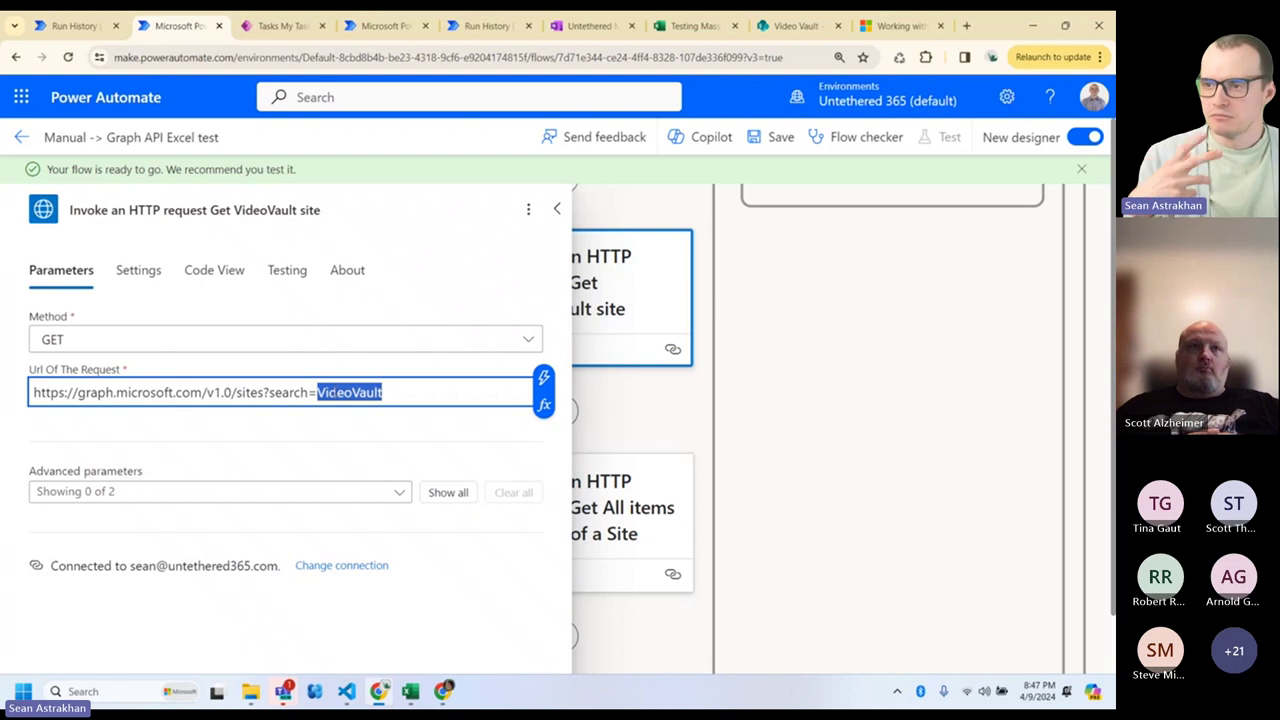
{"action": "key", "text": "ctrl+a"}
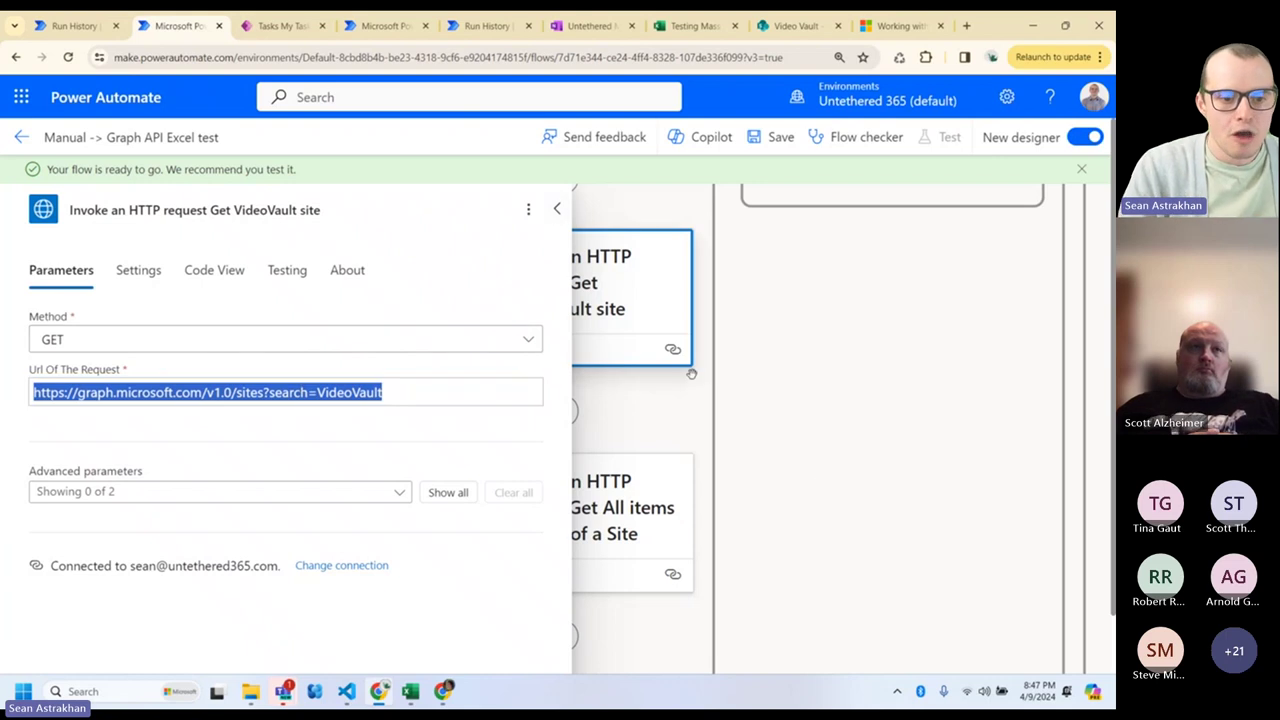
{"action": "left_click", "coordinate": [558, 210]}
- Review the Get All items in Drive of a Site and Get All Workbooks Items actions
{"action": "scroll", "coordinate": [746, 460], "scroll_direction": "down", "scroll_amount": 3}
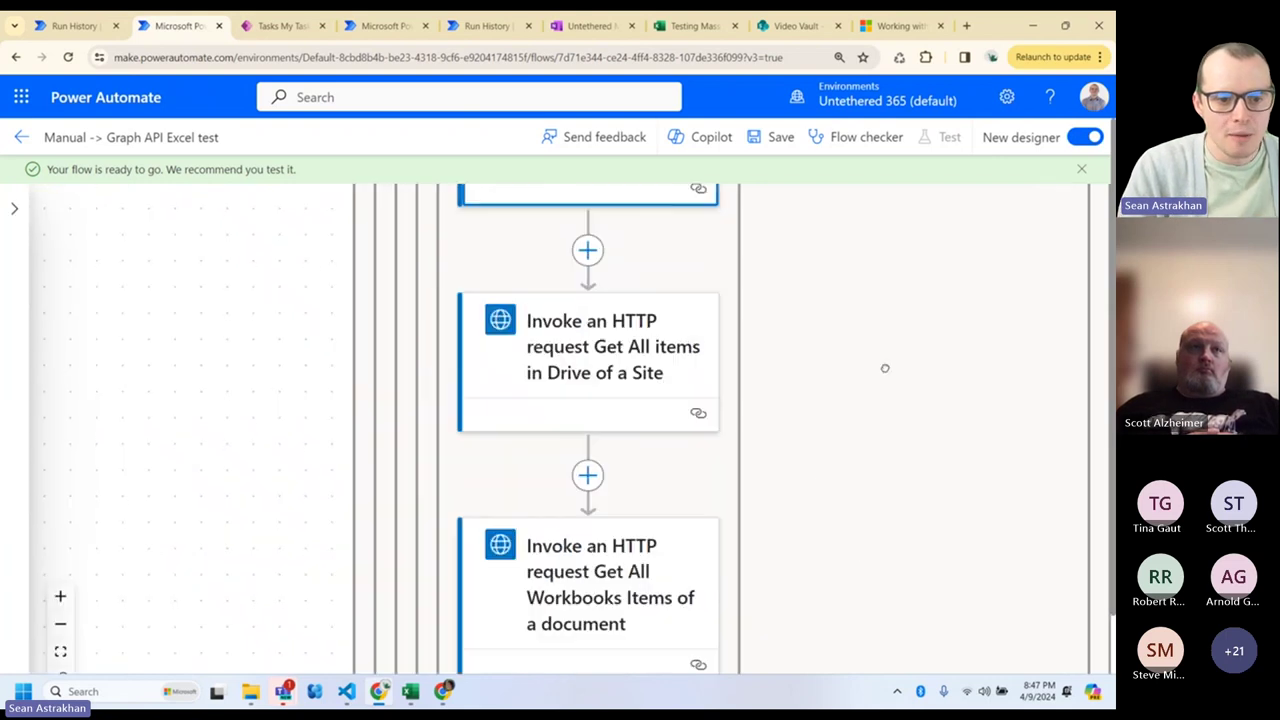
{"action": "left_click", "coordinate": [680, 316]}
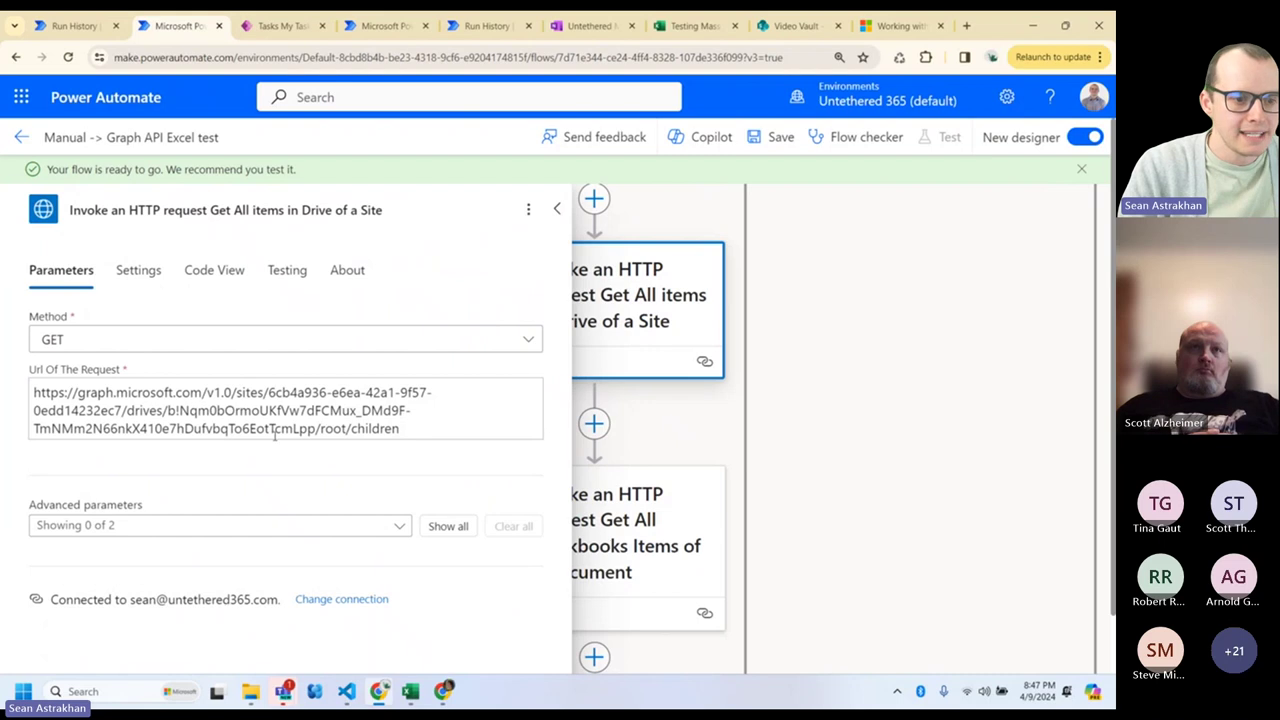
{"action": "left_click", "coordinate": [553, 212]}
{"action": "scroll", "coordinate": [794, 589], "scroll_direction": "down", "scroll_amount": 3}
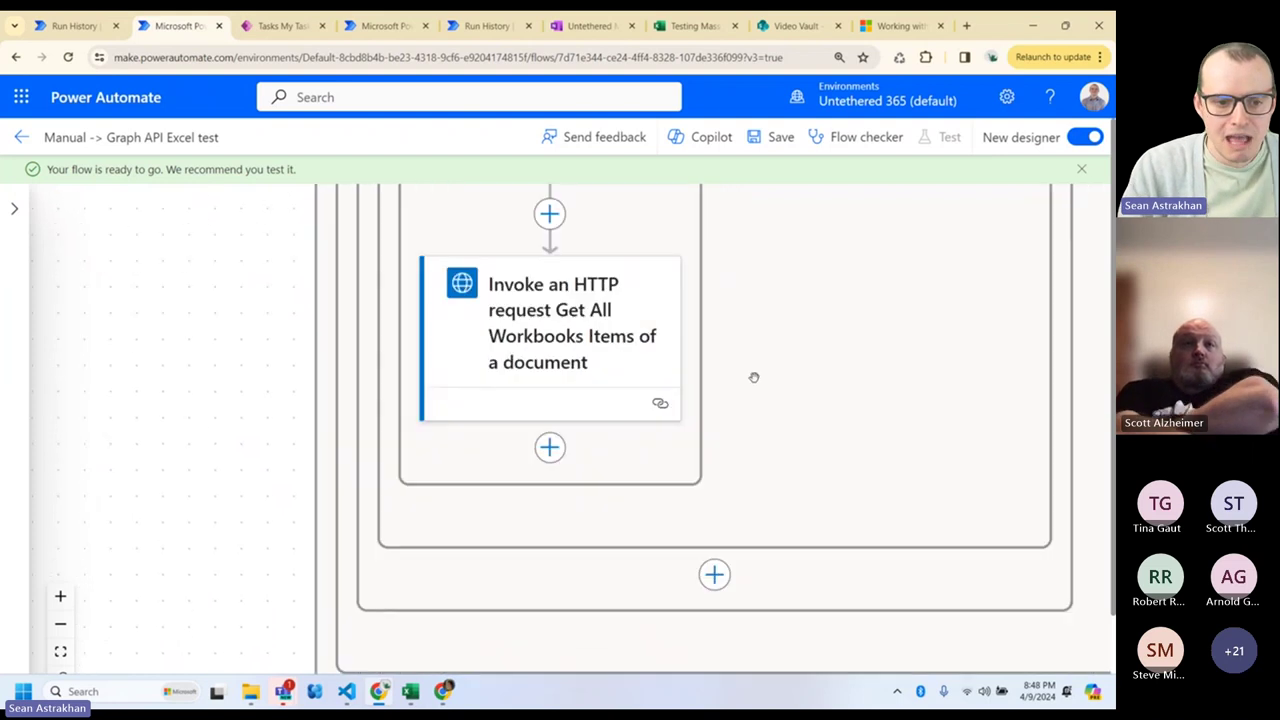
{"action": "left_click", "coordinate": [511, 325]}
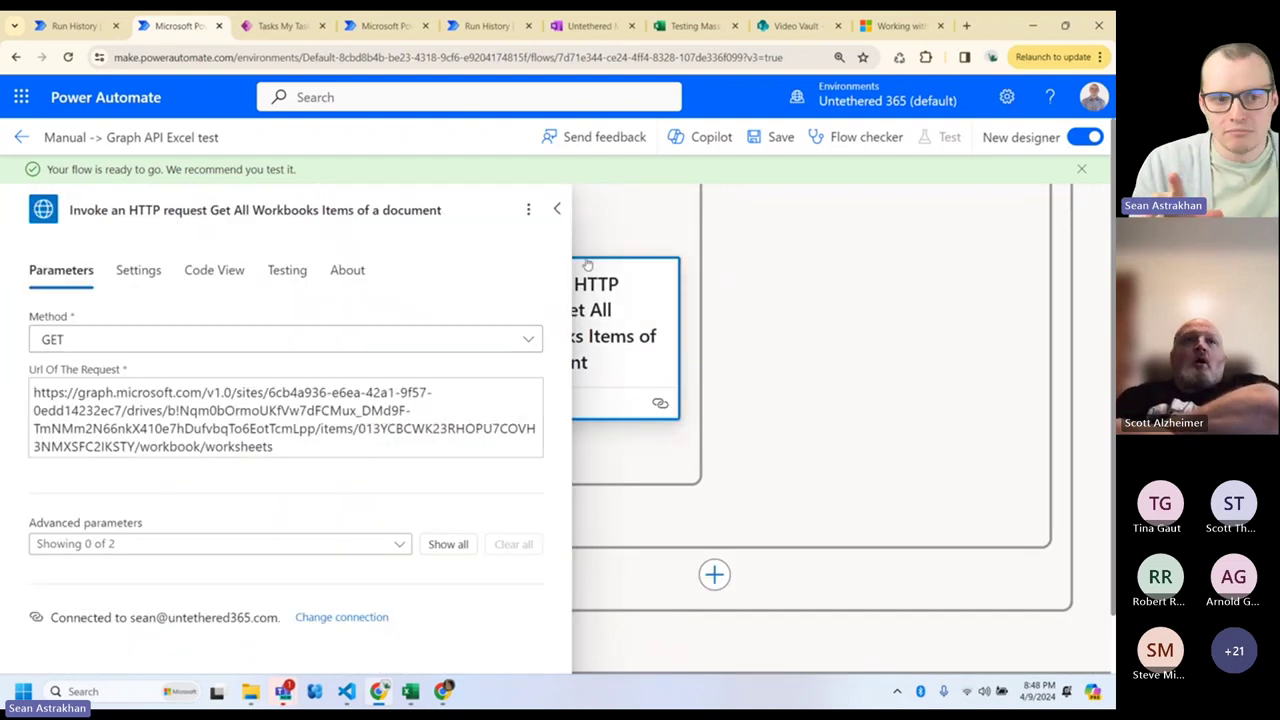
{"action": "left_click", "coordinate": [557, 209]}
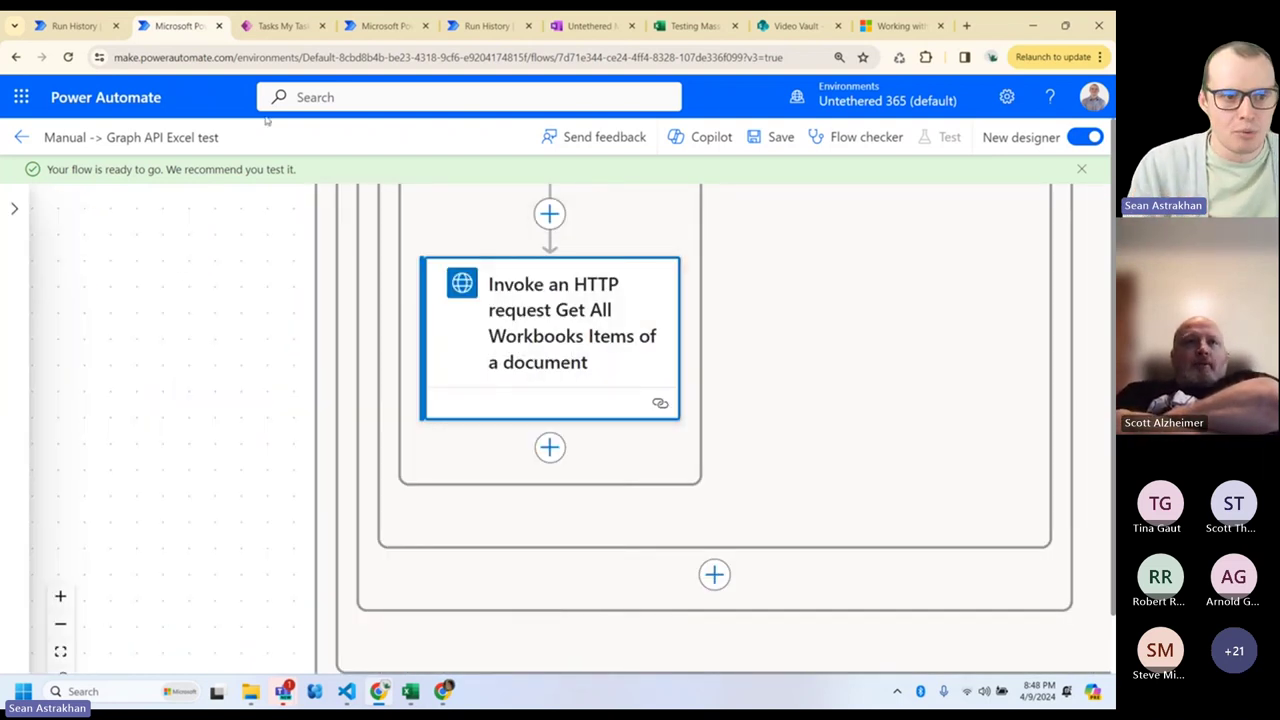
- Expand Scope Check SharePoint results and open Append Items to workbook's PATCH to Sheet1 A5:C34
{"action": "scroll", "coordinate": [739, 318], "scroll_direction": "up", "scroll_amount": 8}
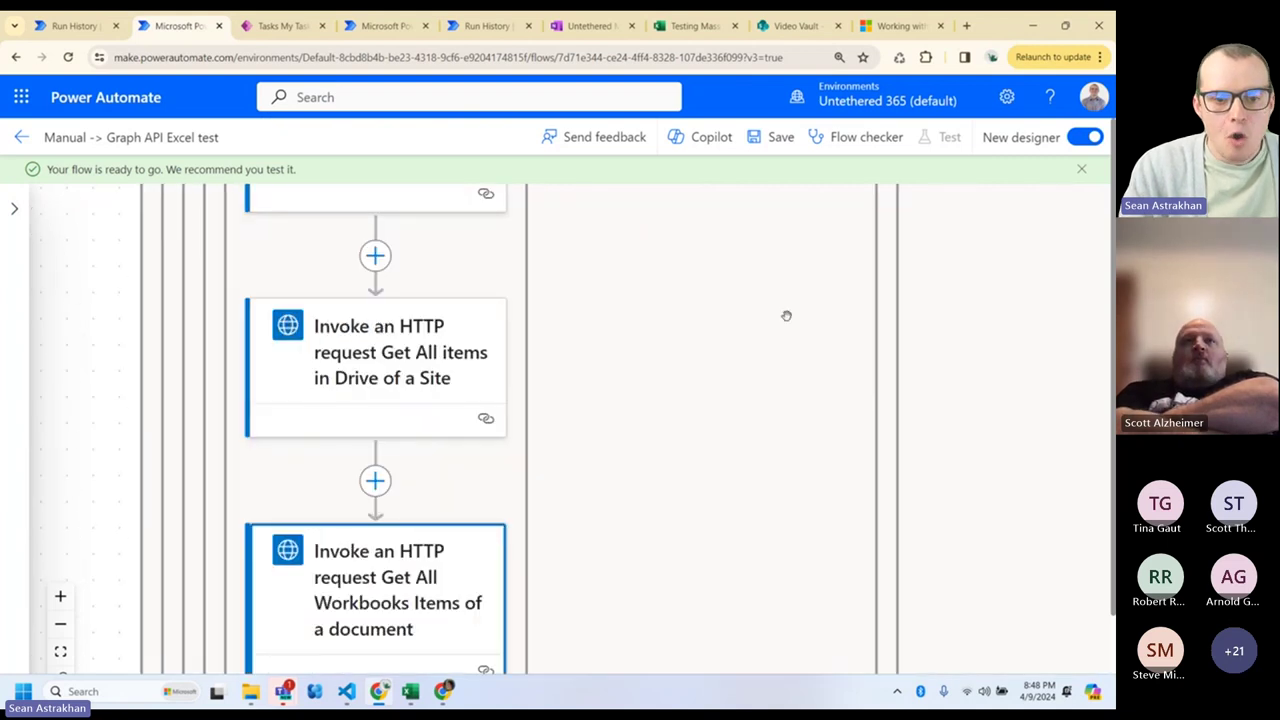
{"action": "scroll", "coordinate": [560, 635], "scroll_direction": "right", "scroll_amount": 3}
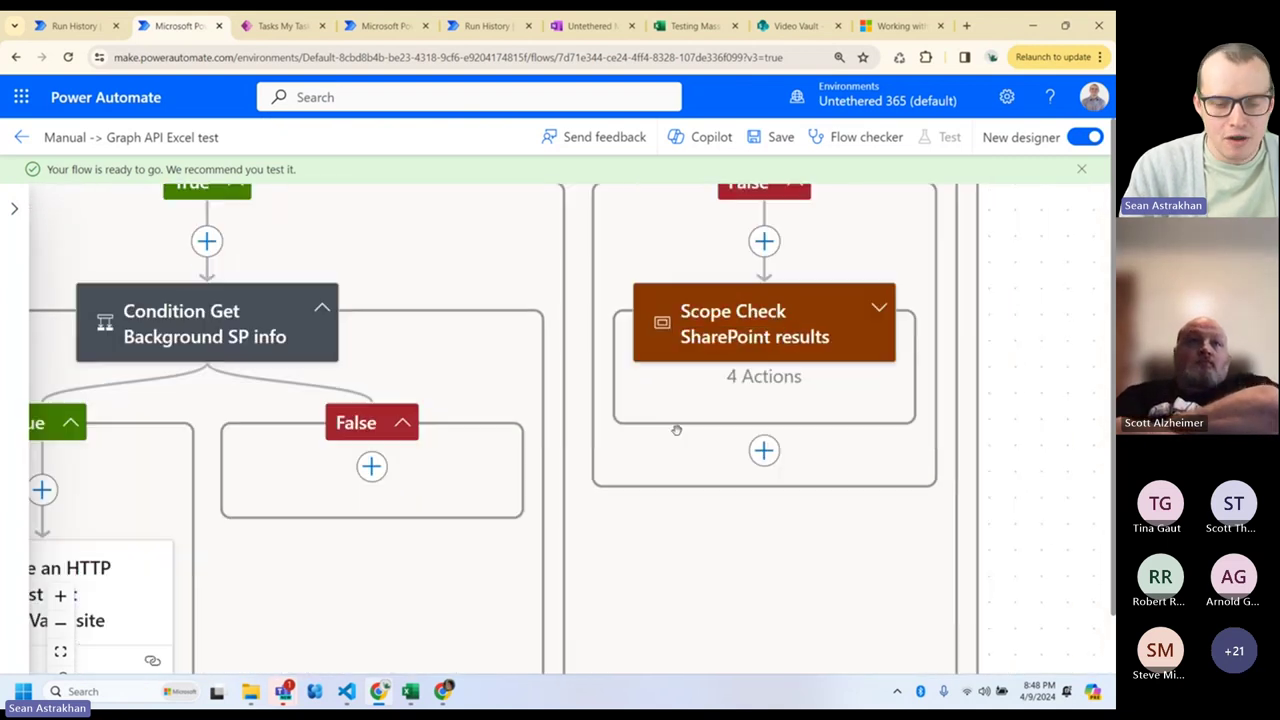
{"action": "left_click", "coordinate": [882, 330]}
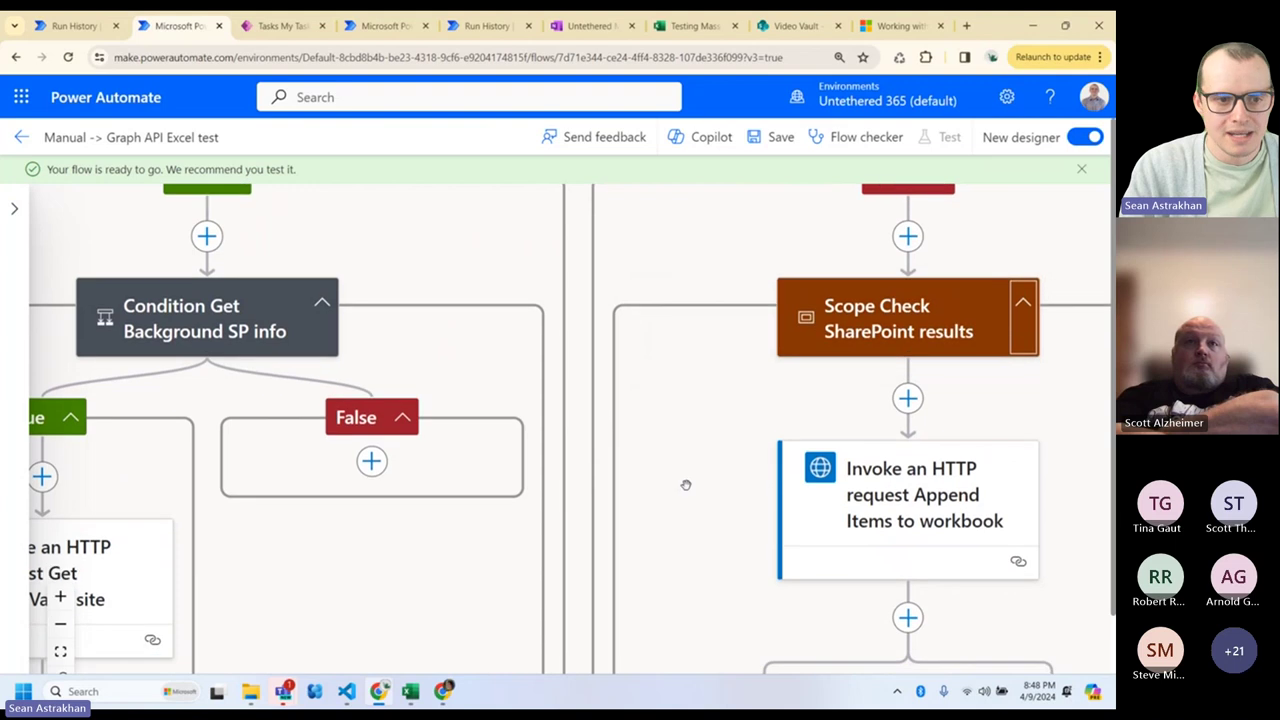
{"action": "left_click_drag", "start_coordinate": [686, 486], "coordinate": [646, 440]}
{"action": "key", "text": "ctrl+minus"}
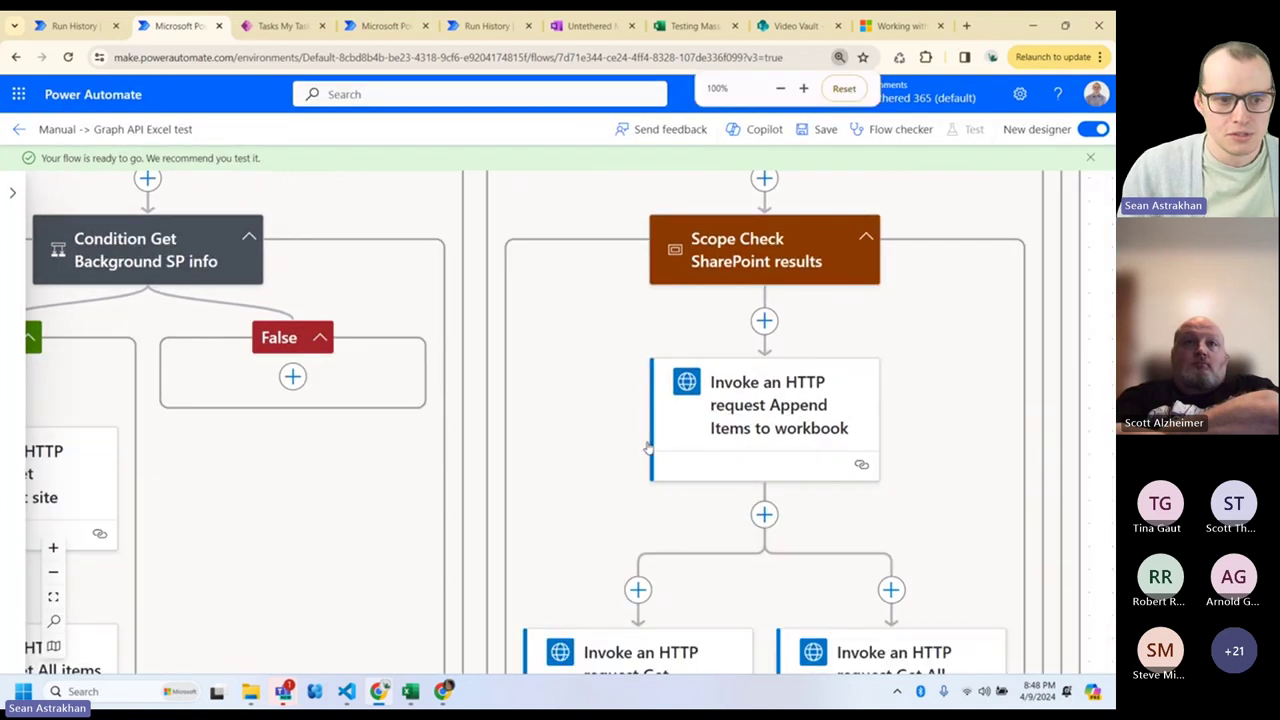
{"action": "key", "text": "ctrl+minus"}
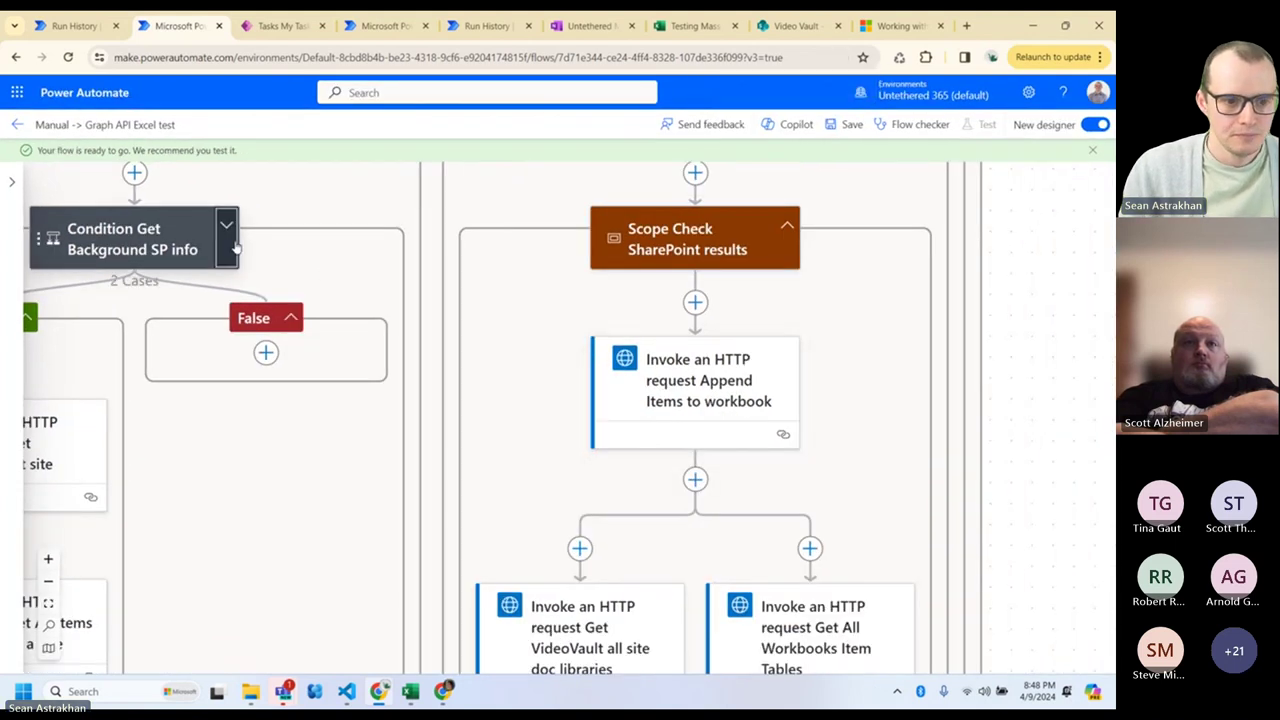
{"action": "left_click", "coordinate": [314, 363]}
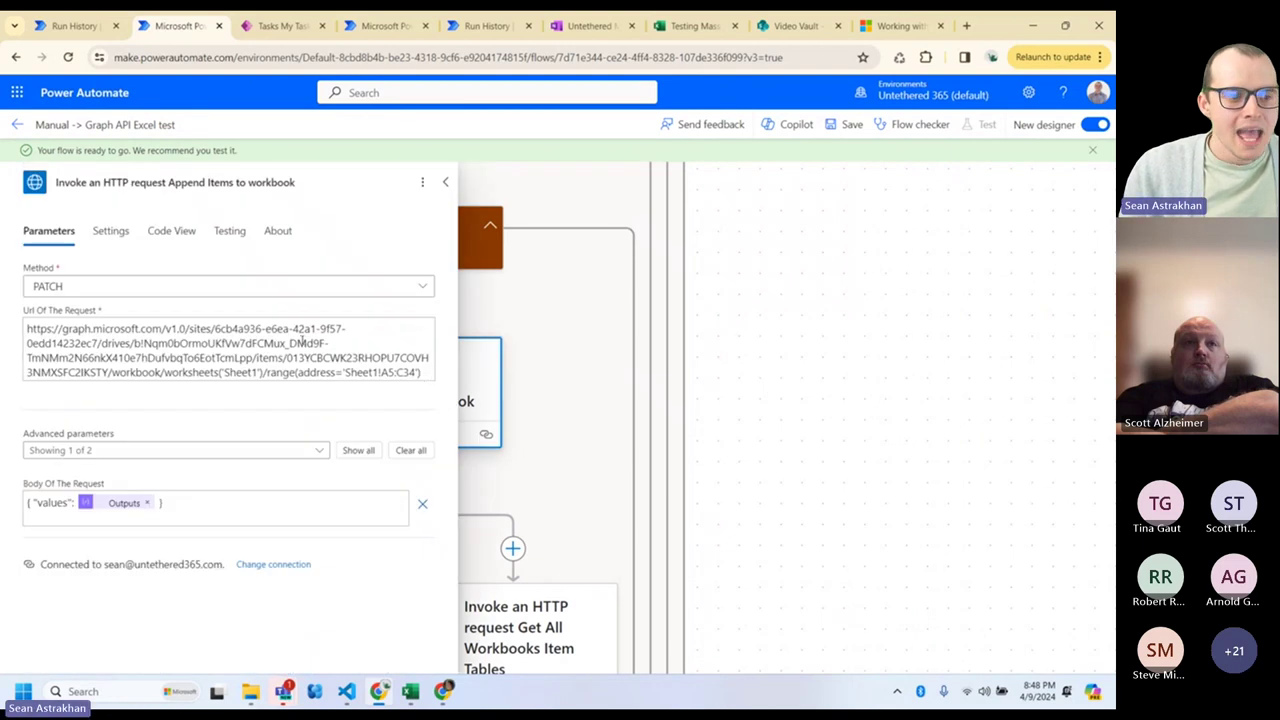
- Select the Append Items to workbook request URL and zoom the page in to read it
{"action": "double_click", "coordinate": [165, 343]}
{"action": "key", "text": "ctrl+a"}
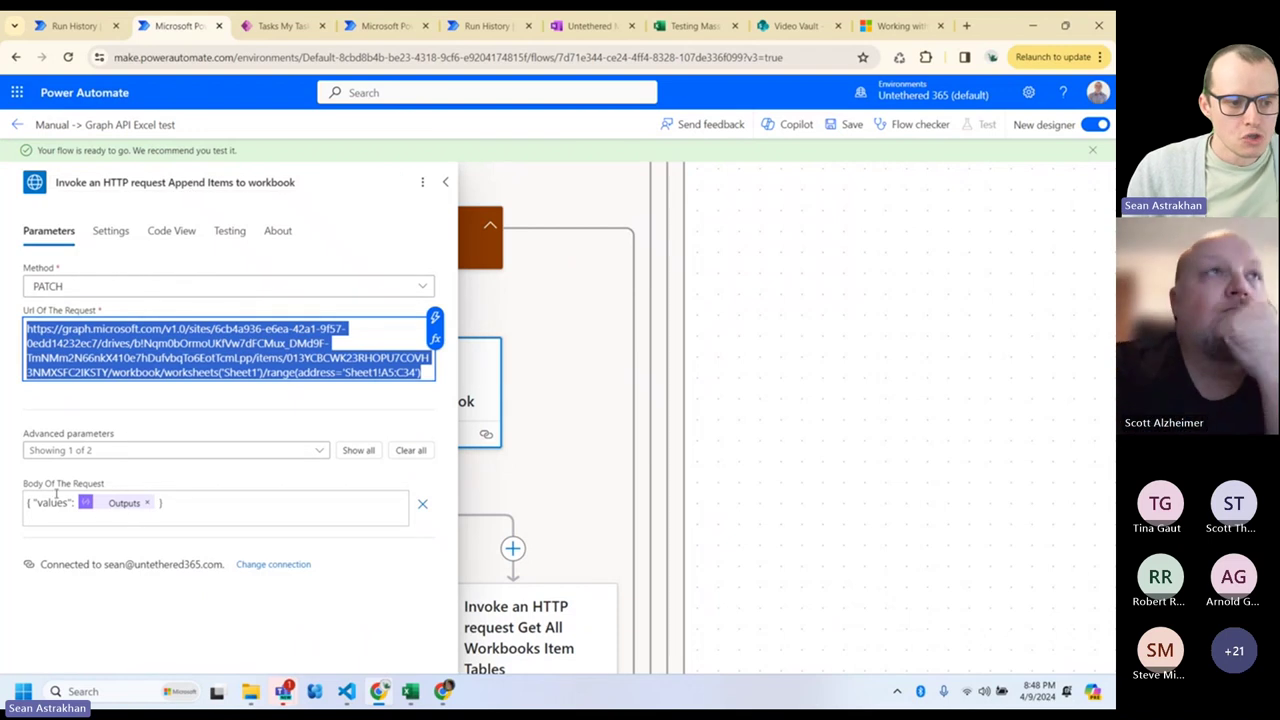
{"action": "key", "text": "ctrl+plus"}
{"action": "key", "text": "ctrl+plus"}
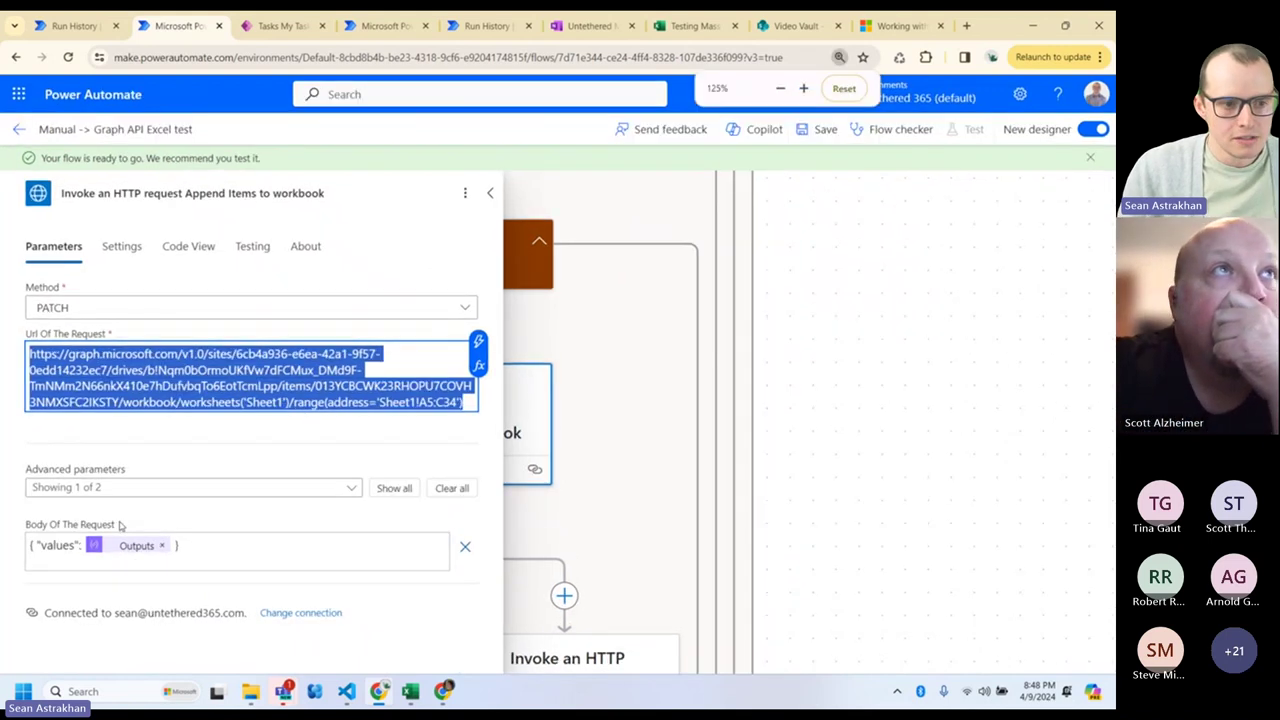
{"action": "scroll", "coordinate": [132, 502], "scroll_direction": "down", "scroll_amount": 1}
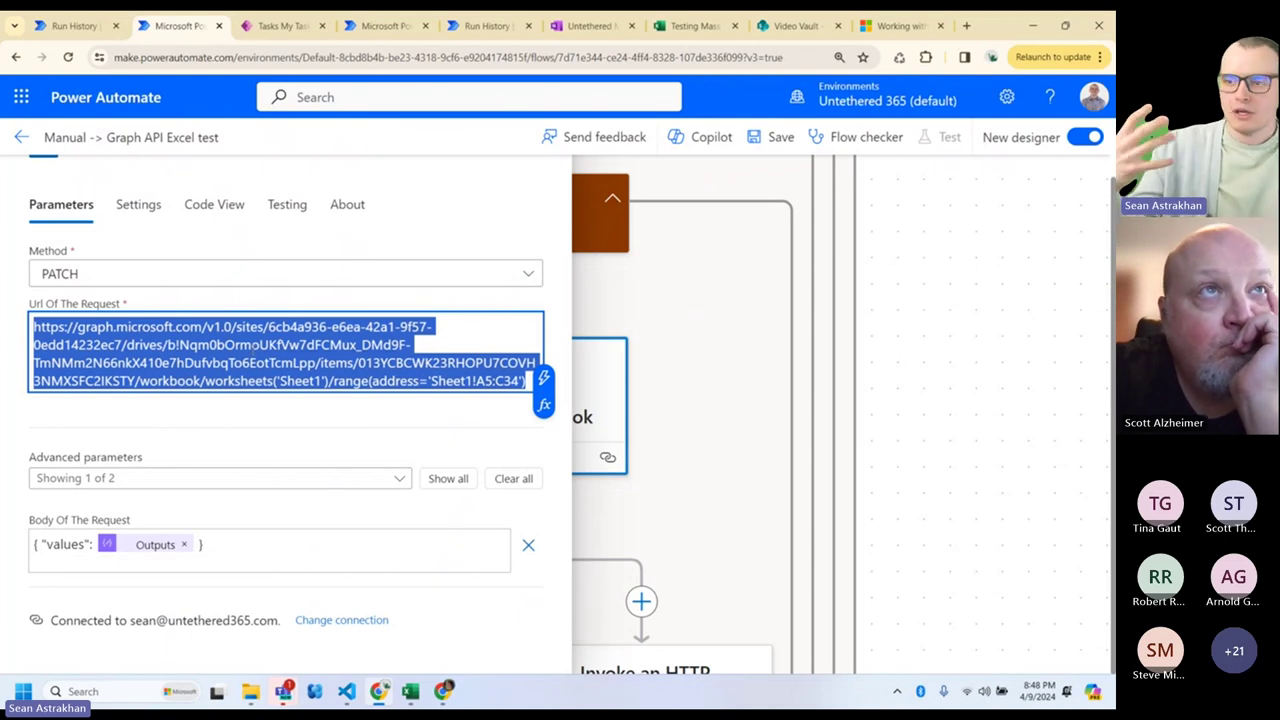
{"action": "scroll", "coordinate": [553, 229], "scroll_direction": "up", "scroll_amount": 2}
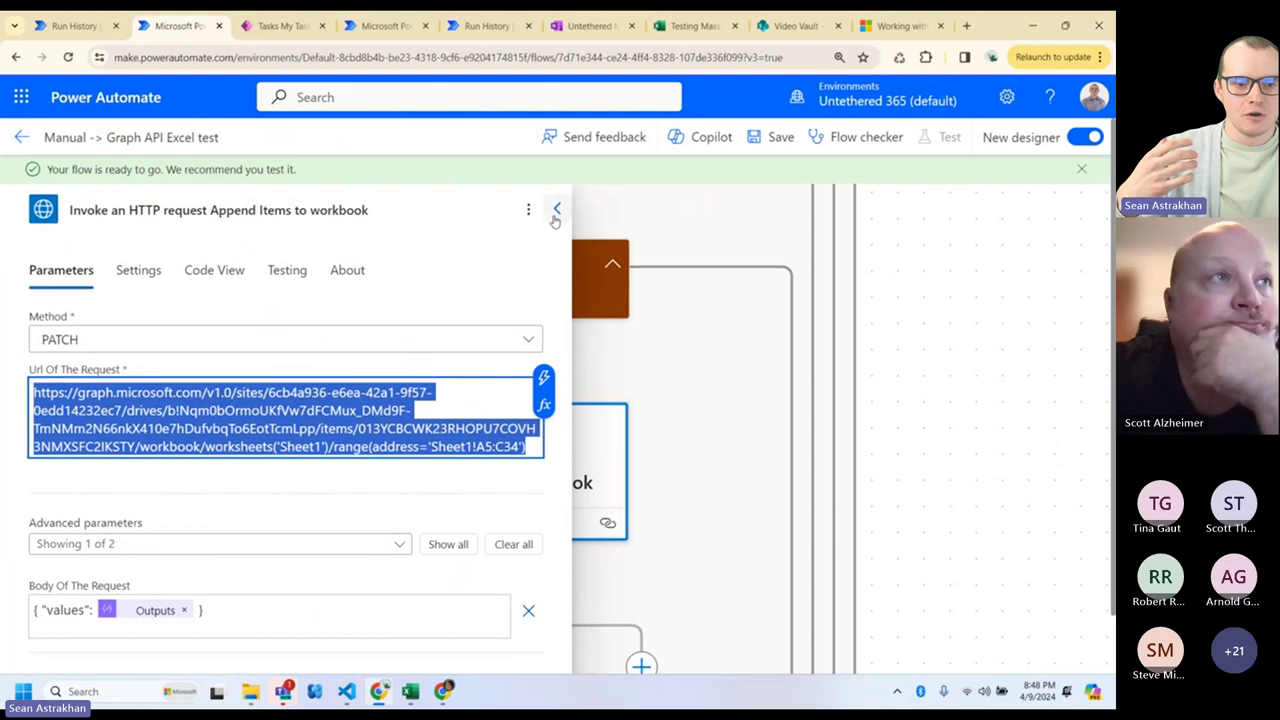
- Close the Append Items details and expand, then collapse, the Condition Get Background SP info block
{"action": "left_click", "coordinate": [530, 210]}
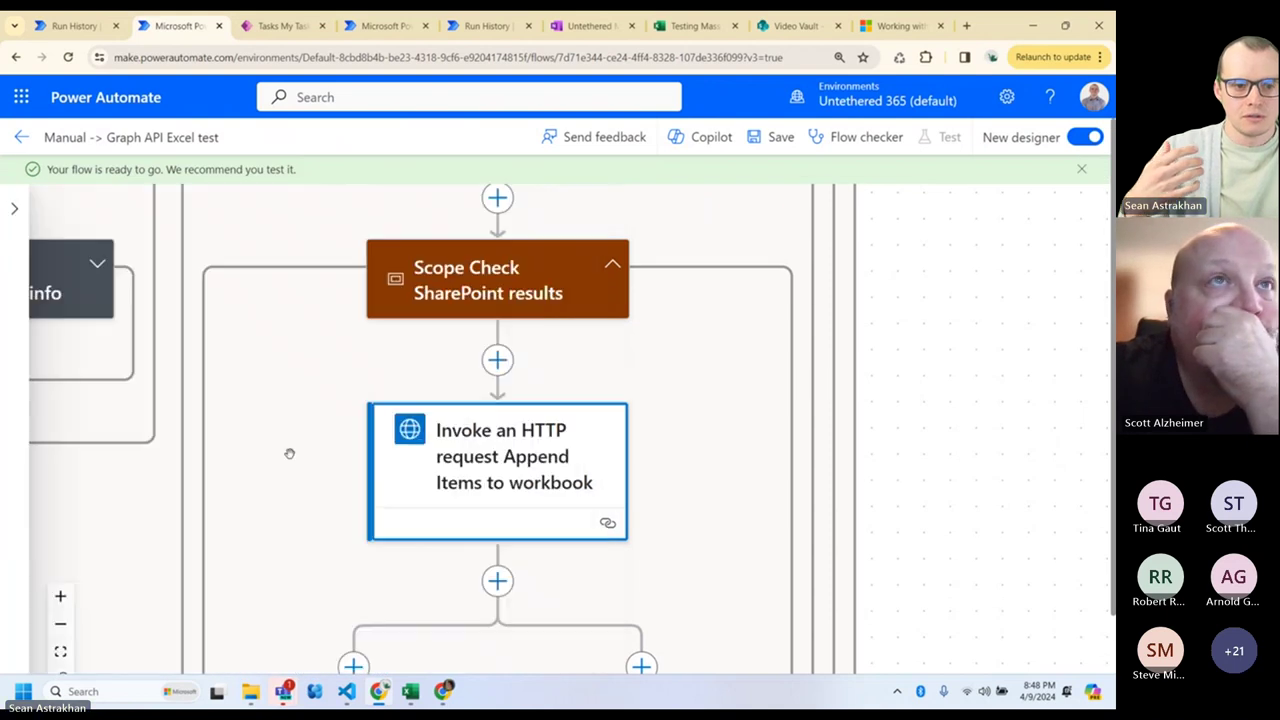
{"action": "scroll", "coordinate": [891, 381], "scroll_direction": "up", "scroll_amount": 3}
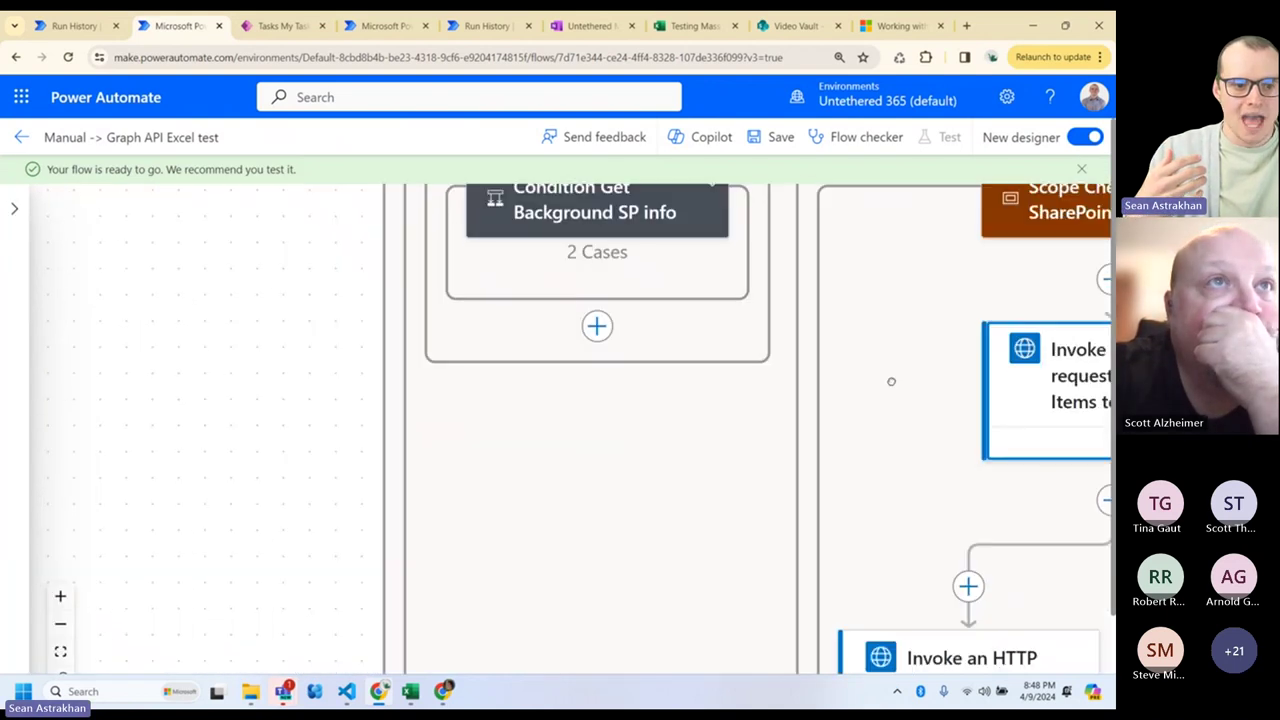
{"action": "left_click", "coordinate": [710, 211]}
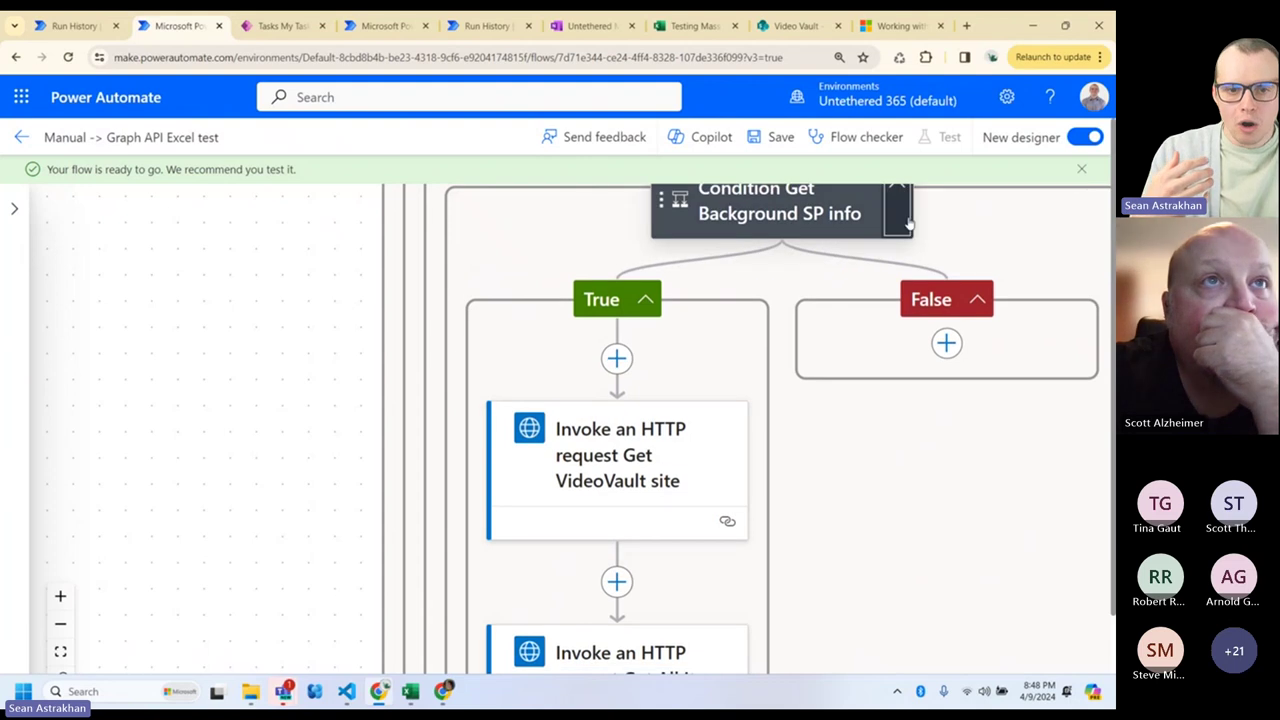
{"action": "left_click", "coordinate": [897, 192]}
- Move Append Items to workbook into the True branch, save the flow, and show the Graph workbook docs
{"action": "left_click_drag", "start_coordinate": [910, 327], "coordinate": [214, 371]}
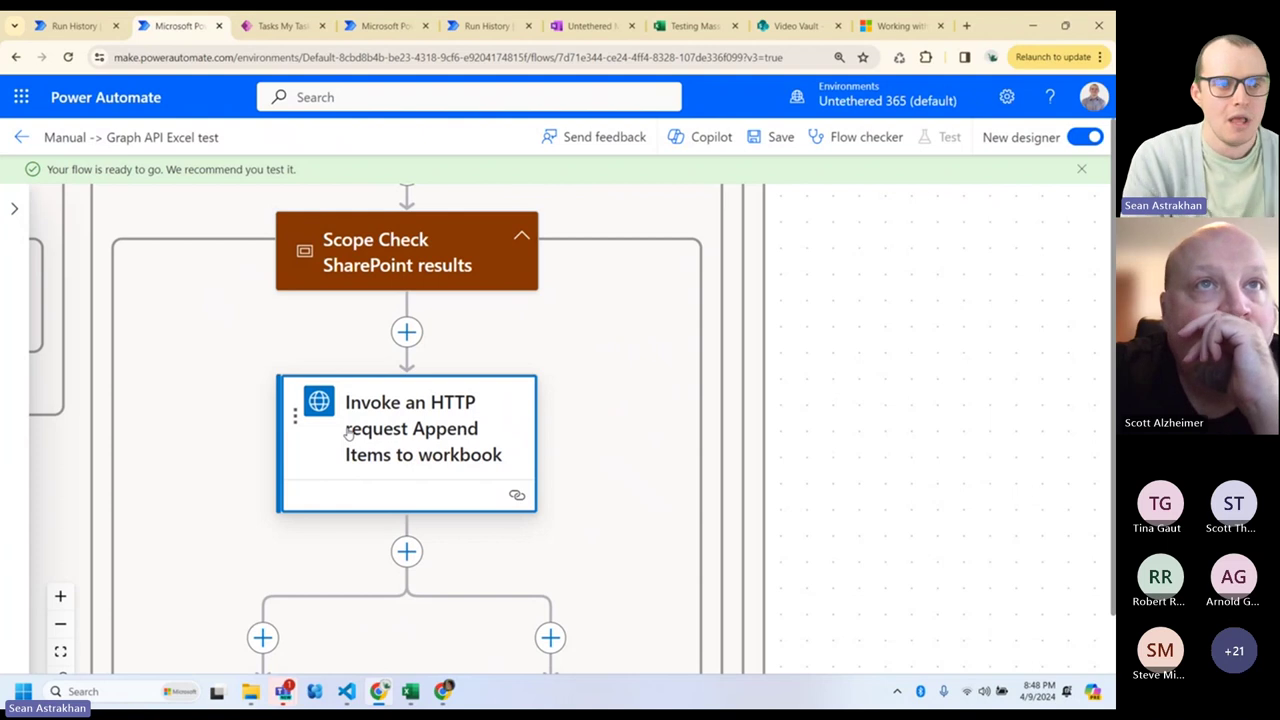
{"action": "left_click_drag", "start_coordinate": [240, 343], "coordinate": [586, 506]}
{"action": "left_click_drag", "start_coordinate": [640, 565], "coordinate": [221, 331]}
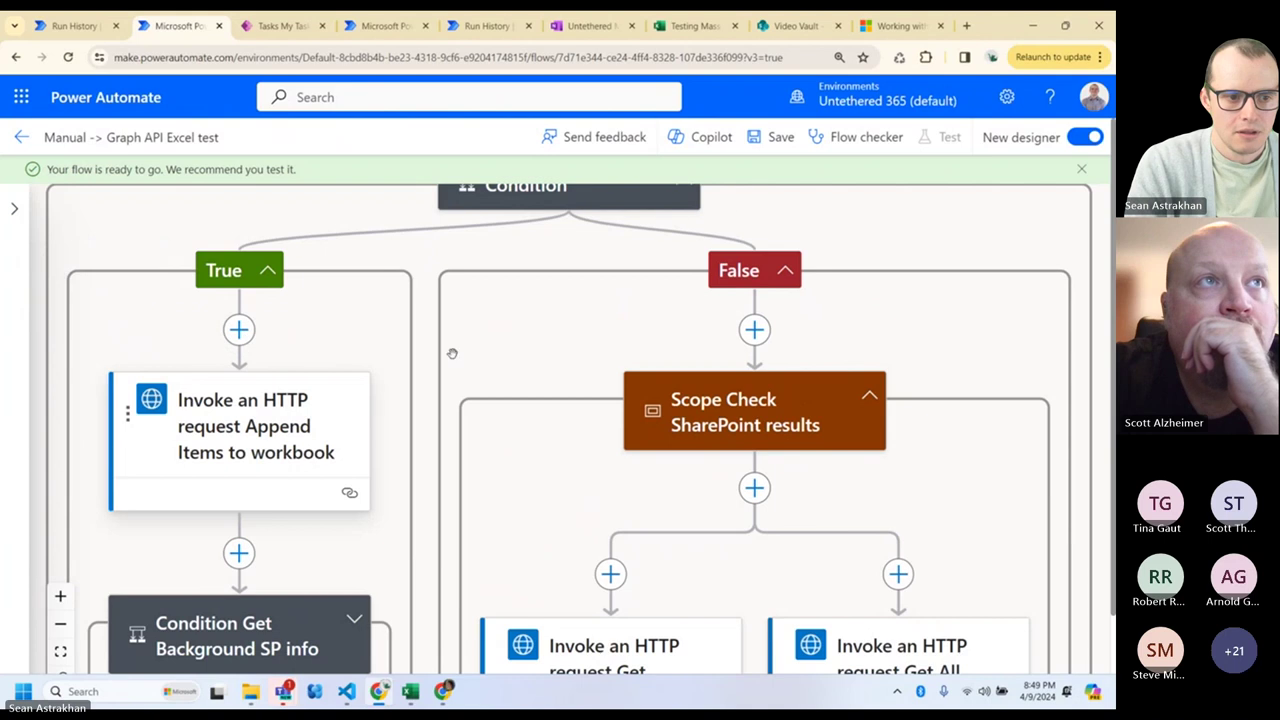
{"action": "left_click", "coordinate": [778, 137]}
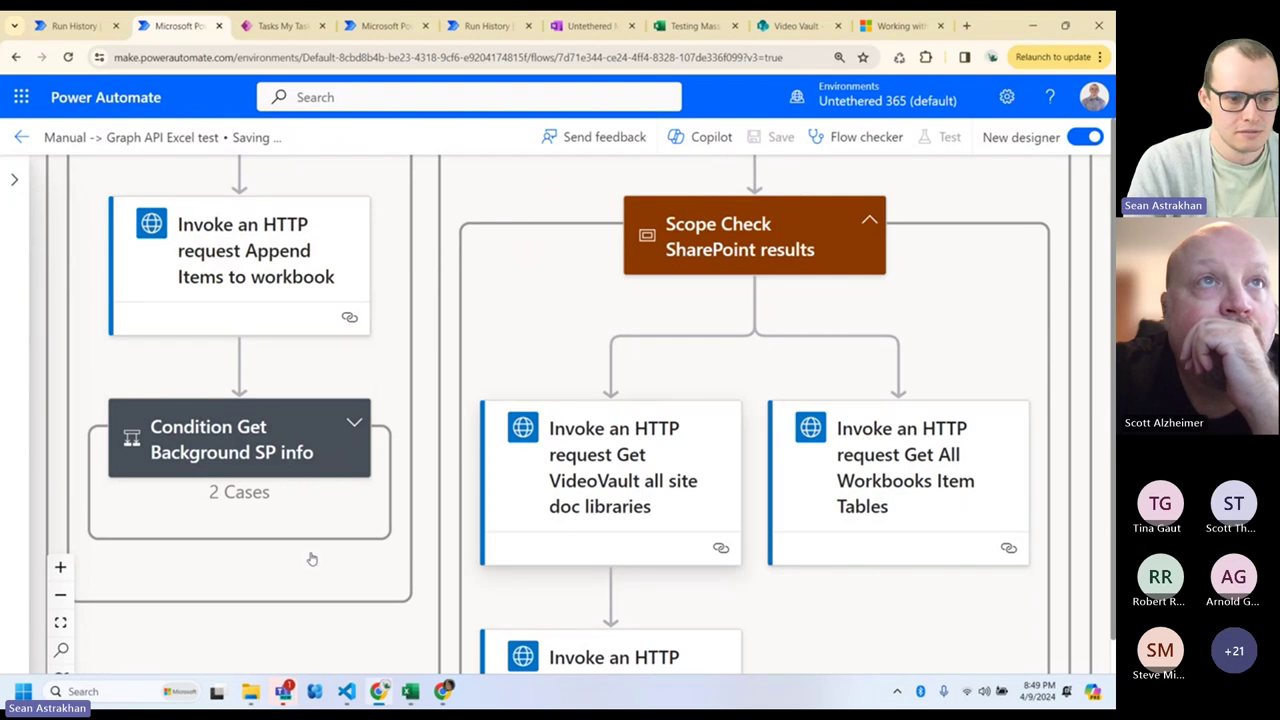
{"action": "left_click", "coordinate": [900, 25]}
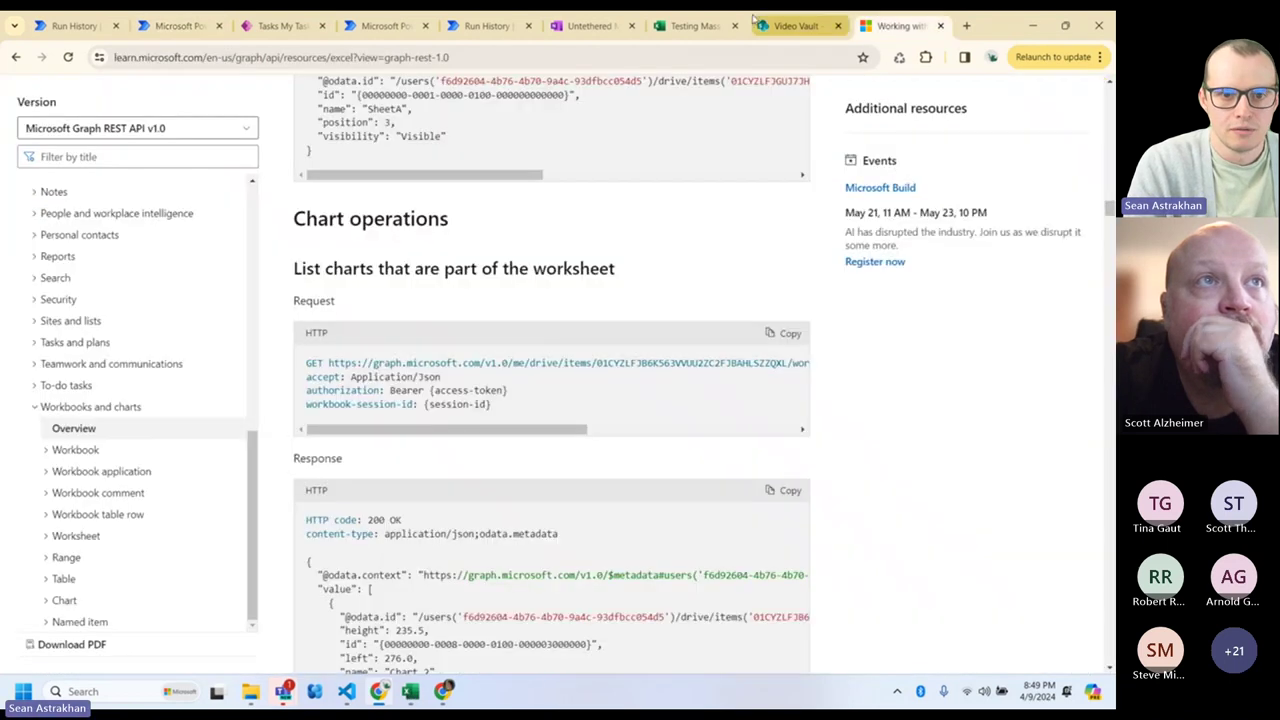
- Pop the Testing Mass Upload workbook into its own window and resubmit the earlier flow run
{"action": "left_click", "coordinate": [700, 25]}
{"action": "left_click_drag", "start_coordinate": [700, 25], "coordinate": [836, 60]}
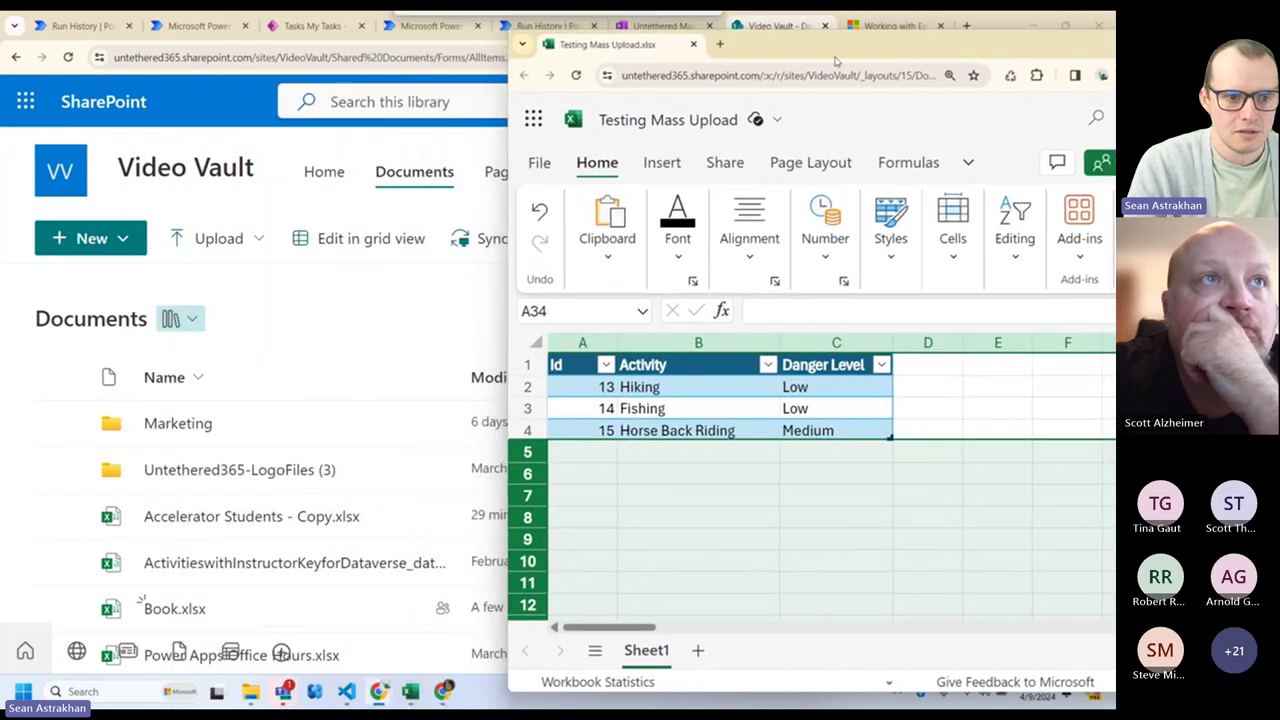
{"action": "left_click", "coordinate": [200, 25]}
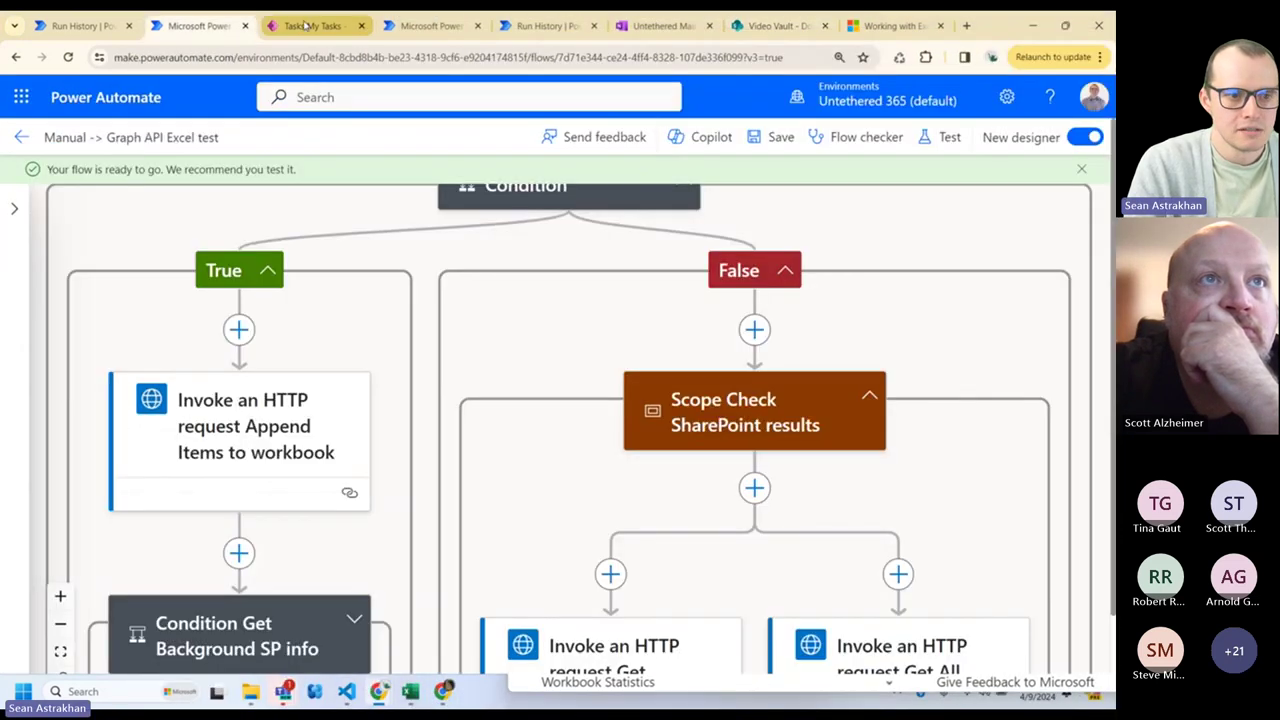
{"action": "left_click", "coordinate": [85, 25]}
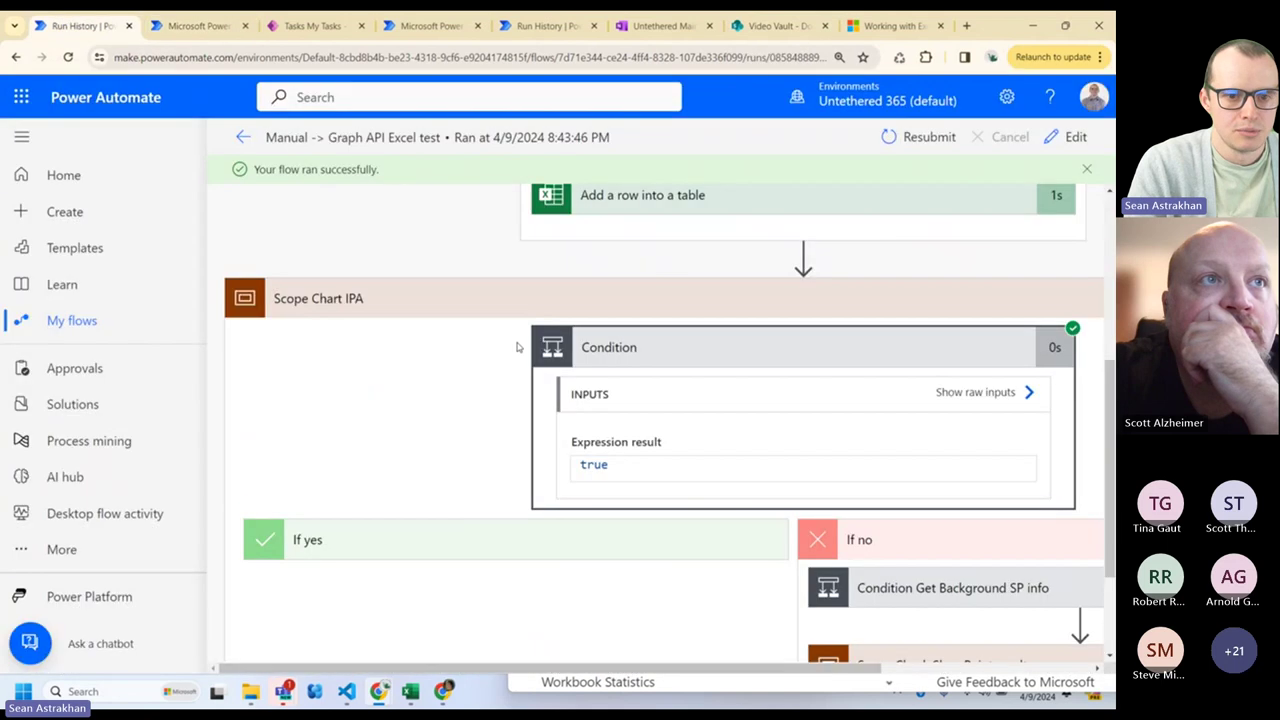
{"action": "left_click", "coordinate": [925, 135]}
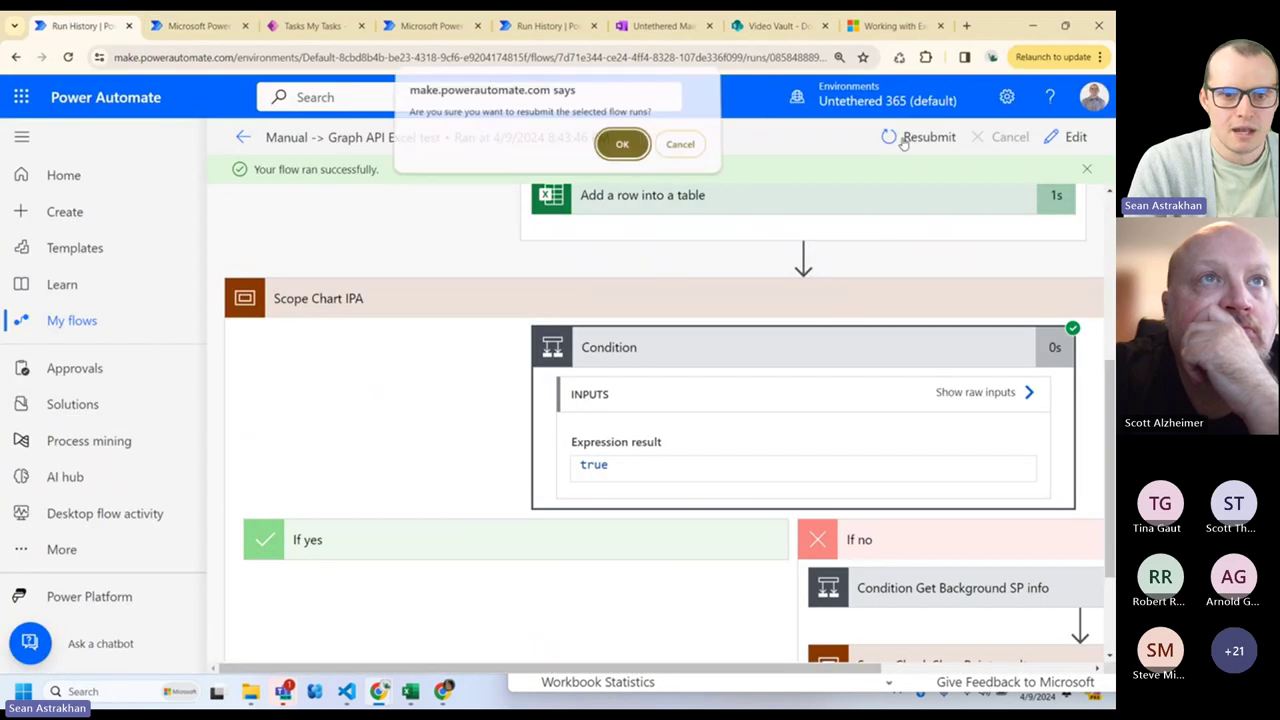
{"action": "left_click", "coordinate": [619, 148]}
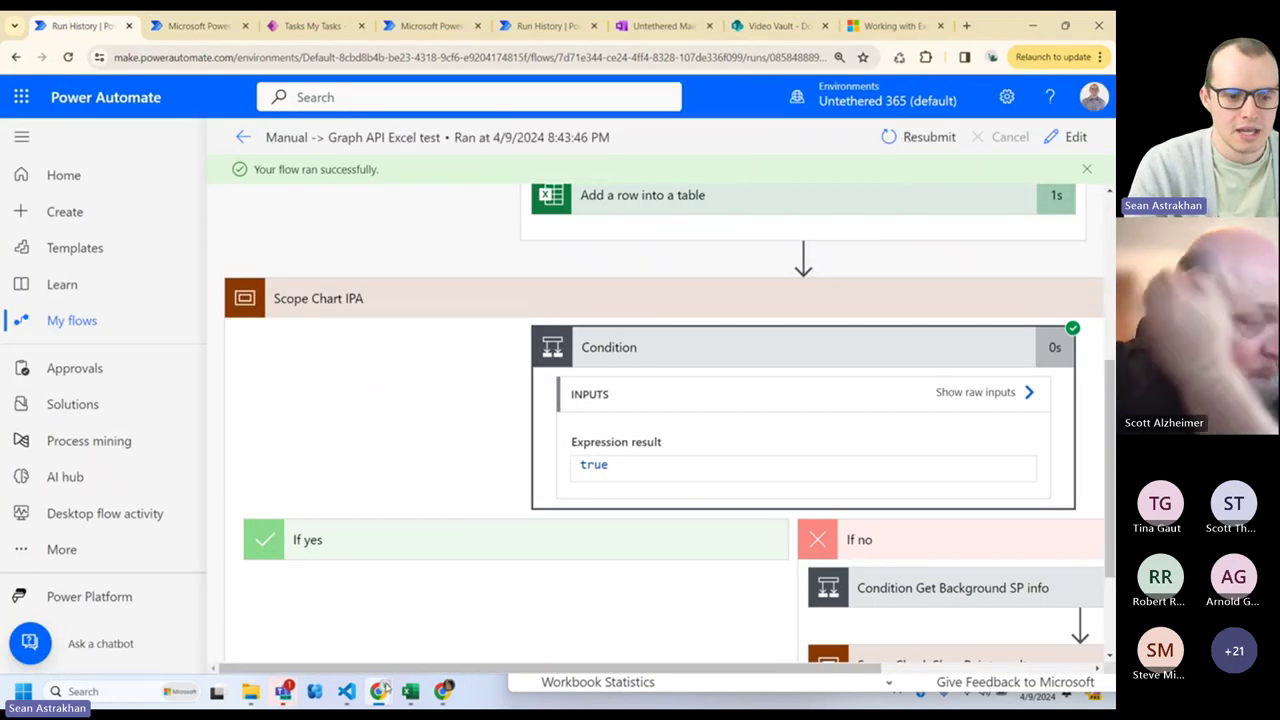
- Check the workbook table refilled down to row 34, then return to the flow designer
{"action": "mouse_move", "coordinate": [382, 691]}
{"action": "left_click", "coordinate": [452, 609]}
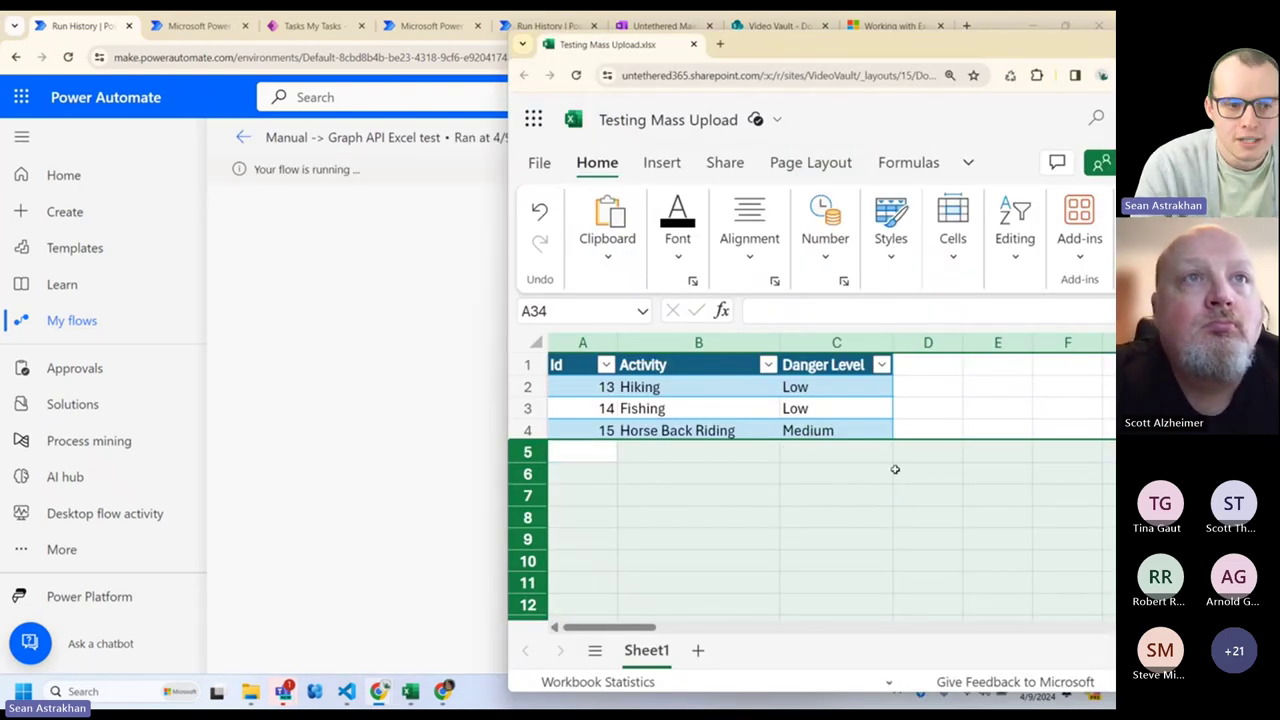
{"action": "scroll", "coordinate": [800, 465], "scroll_direction": "down", "scroll_amount": 4}
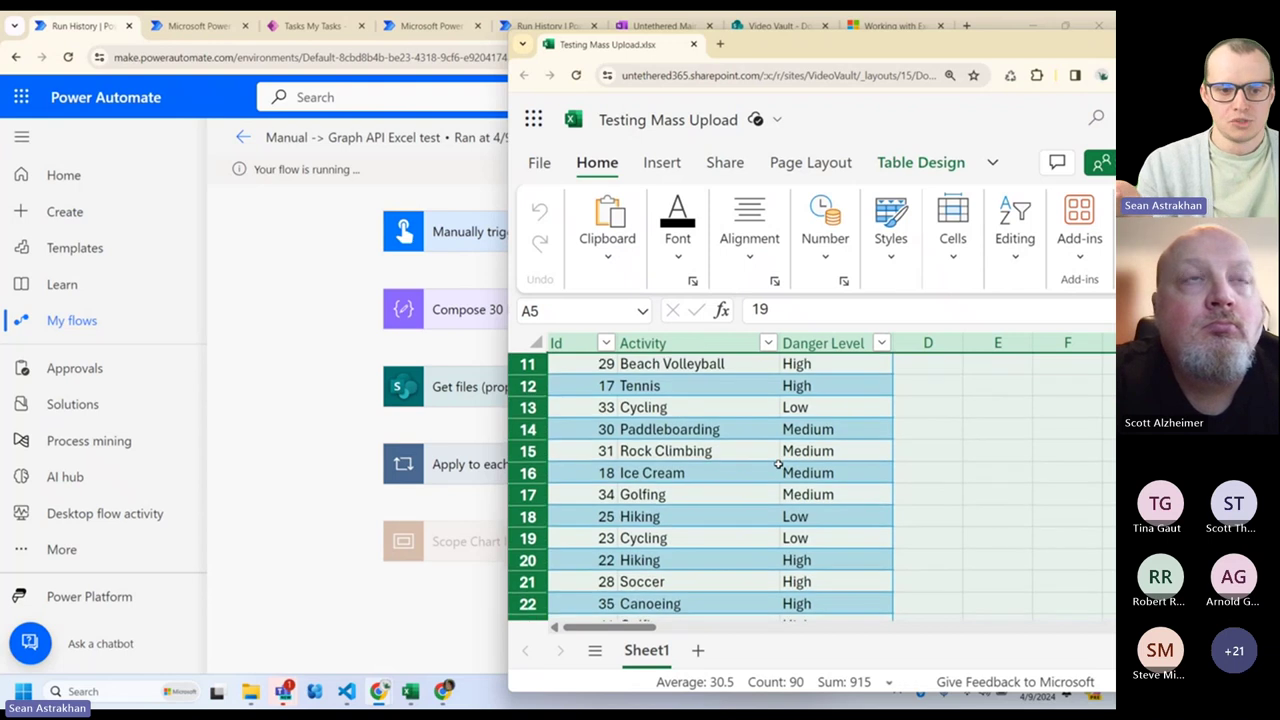
{"action": "scroll", "coordinate": [778, 463], "scroll_direction": "down", "scroll_amount": 5}
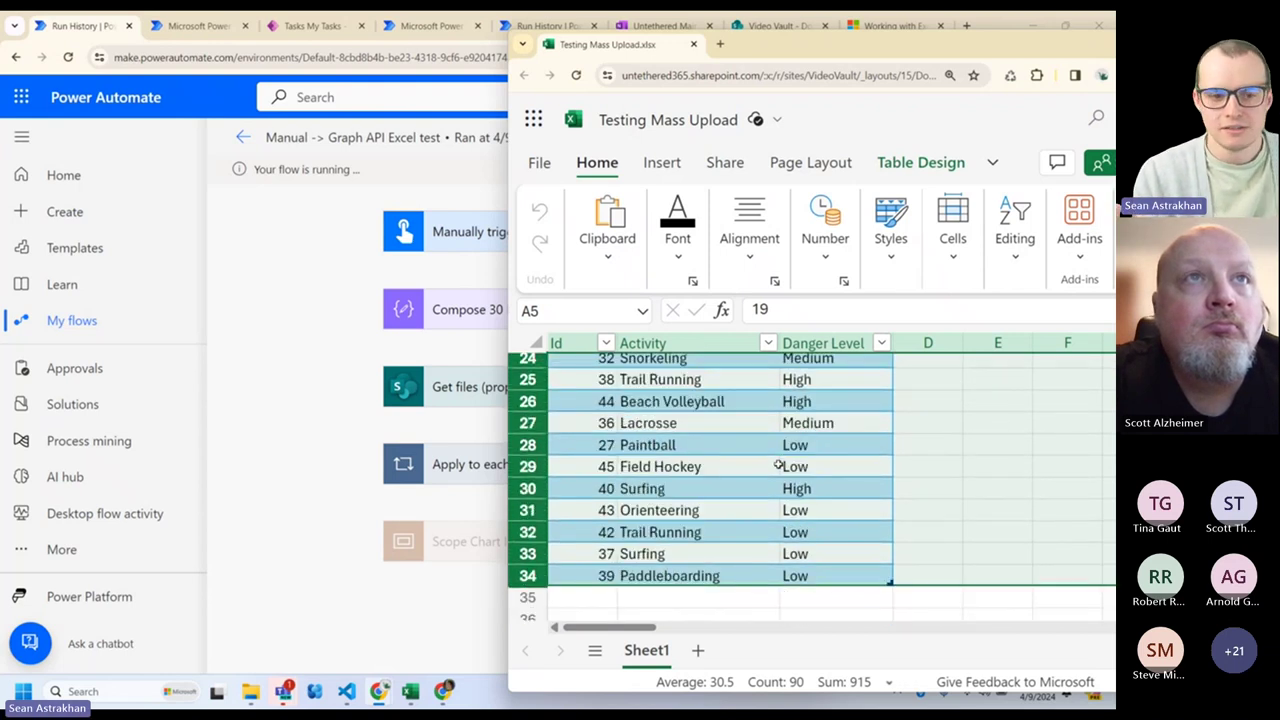
{"action": "scroll", "coordinate": [778, 465], "scroll_direction": "up", "scroll_amount": 4}
{"action": "left_click", "coordinate": [310, 342]}
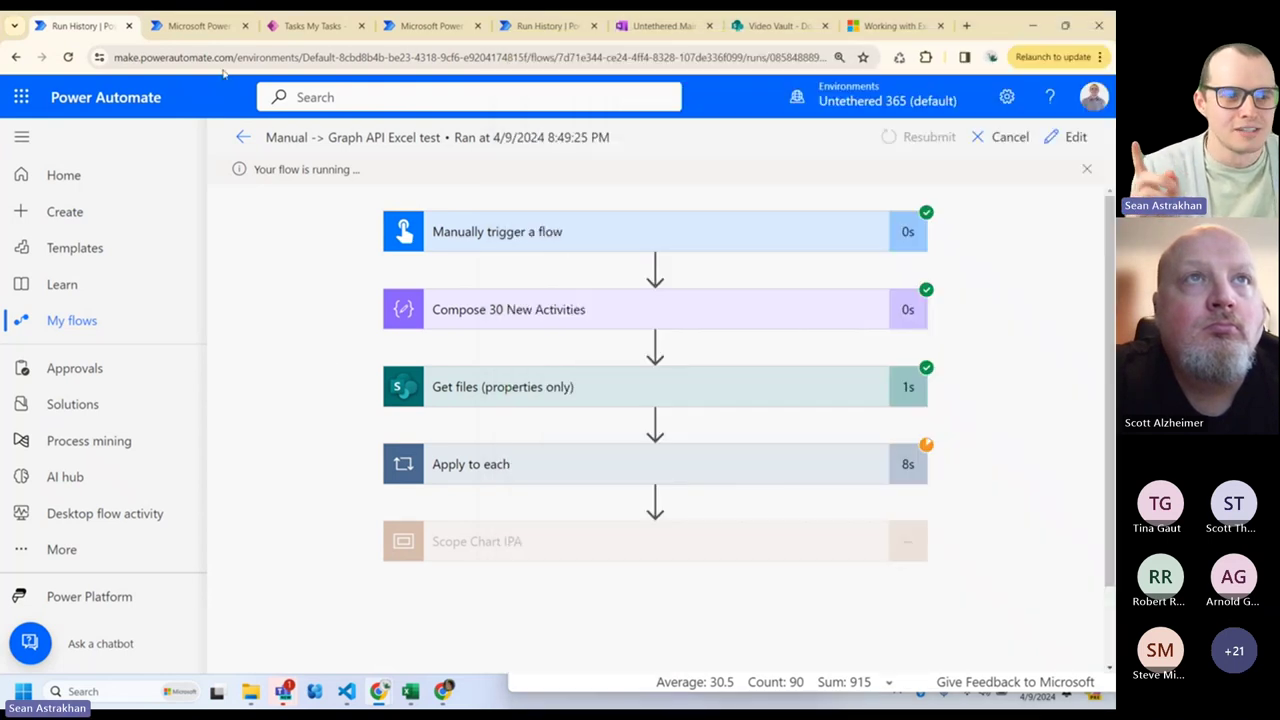
{"action": "left_click", "coordinate": [176, 27]}
{"action": "scroll", "coordinate": [481, 463], "scroll_direction": "up", "scroll_amount": 10}
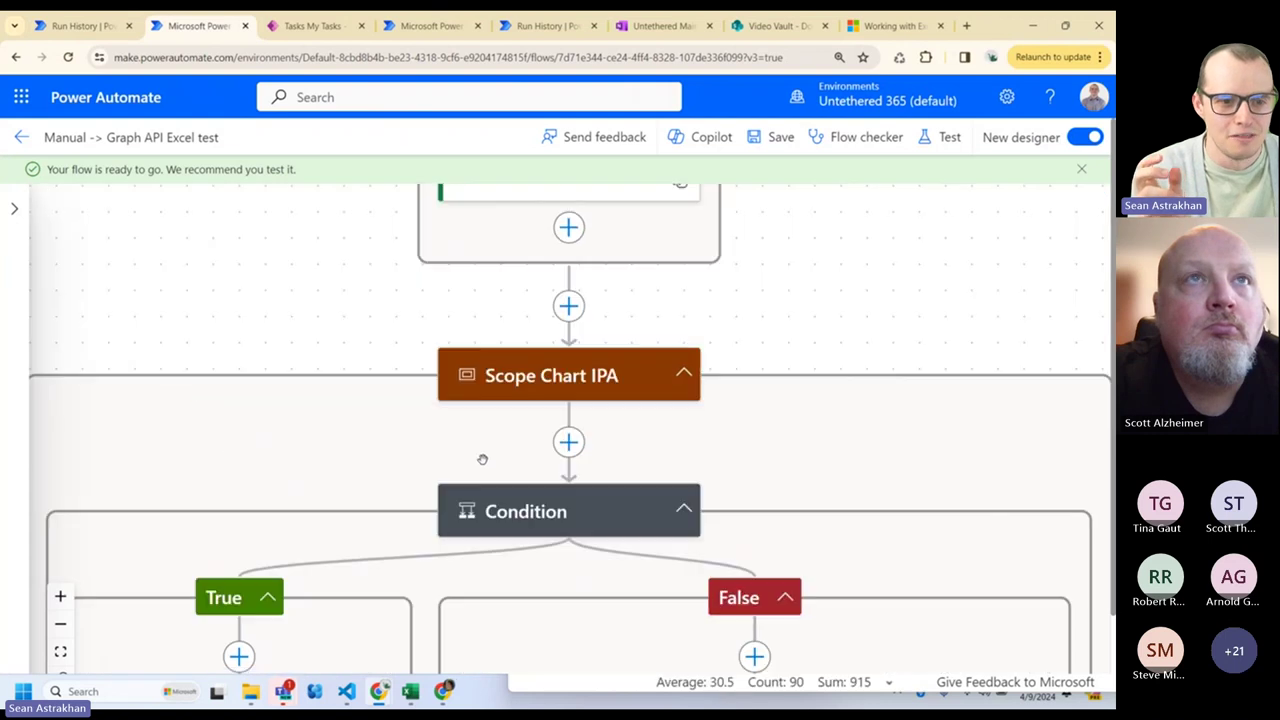
- Collapse the Apply to each loop and try dragging it lower in the flow
{"action": "left_click", "coordinate": [683, 376]}
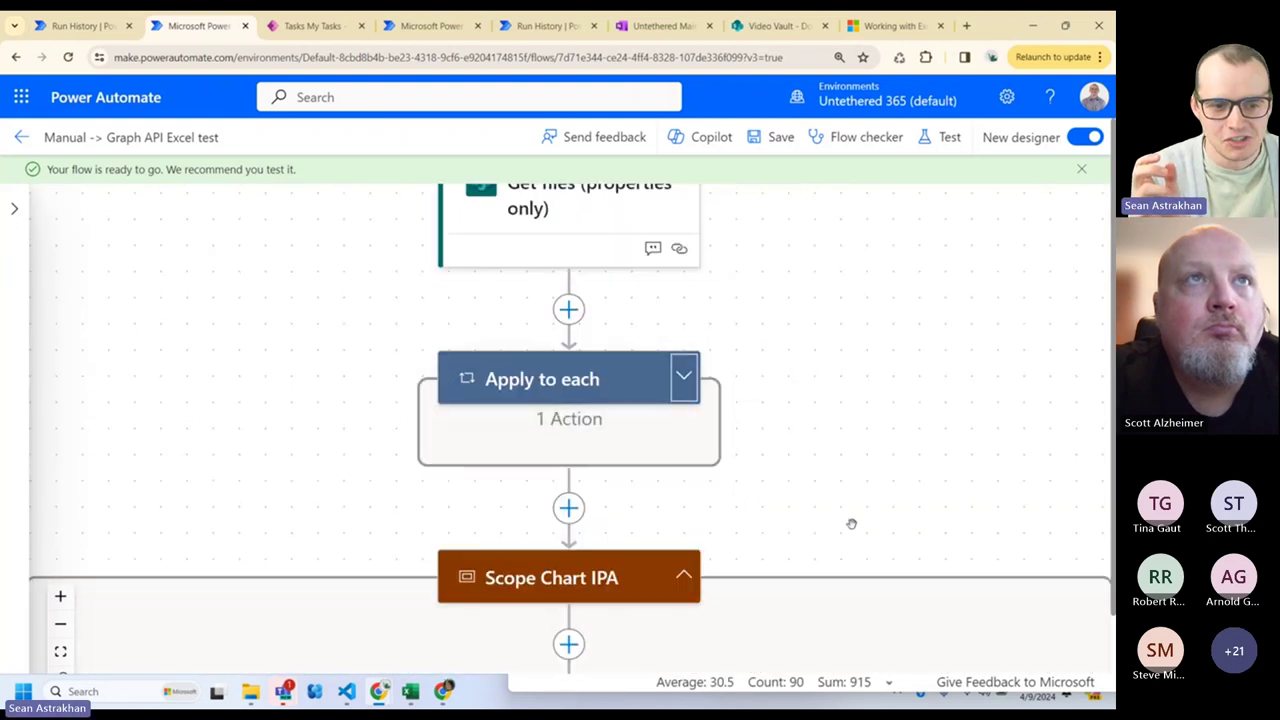
{"action": "scroll", "coordinate": [851, 523], "scroll_direction": "down", "scroll_amount": 3}
{"action": "left_click_drag", "start_coordinate": [575, 224], "coordinate": [809, 549]}
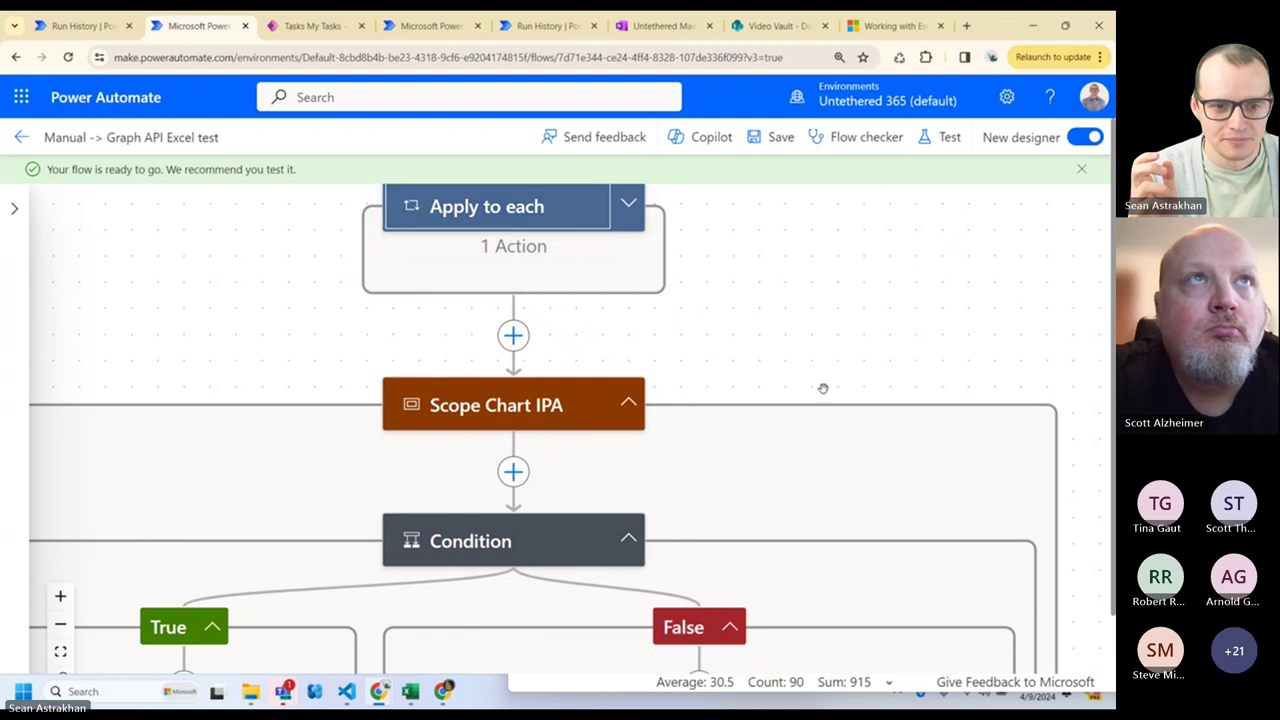
{"action": "scroll", "coordinate": [822, 389], "scroll_direction": "up", "scroll_amount": 1}
{"action": "scroll", "coordinate": [731, 291], "scroll_direction": "down", "scroll_amount": 4}
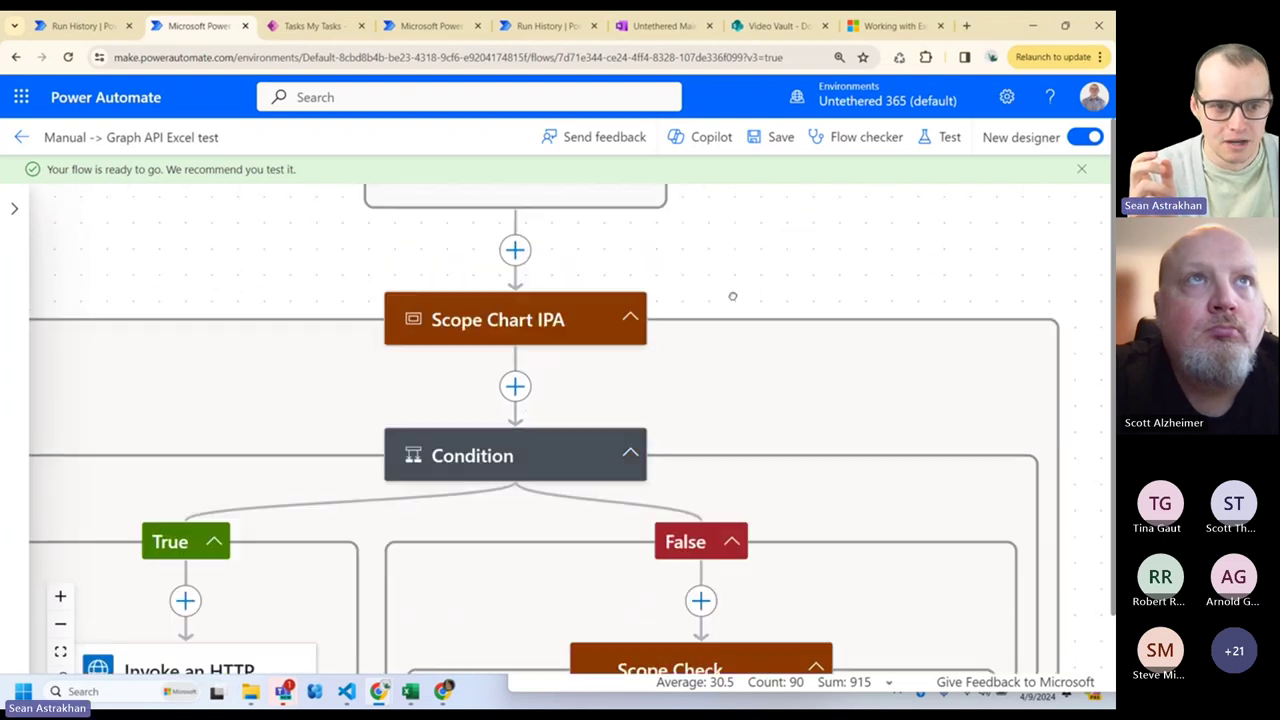
{"action": "scroll", "coordinate": [755, 471], "scroll_direction": "up", "scroll_amount": 4}
{"action": "scroll", "coordinate": [740, 440], "scroll_direction": "up", "scroll_amount": 1}
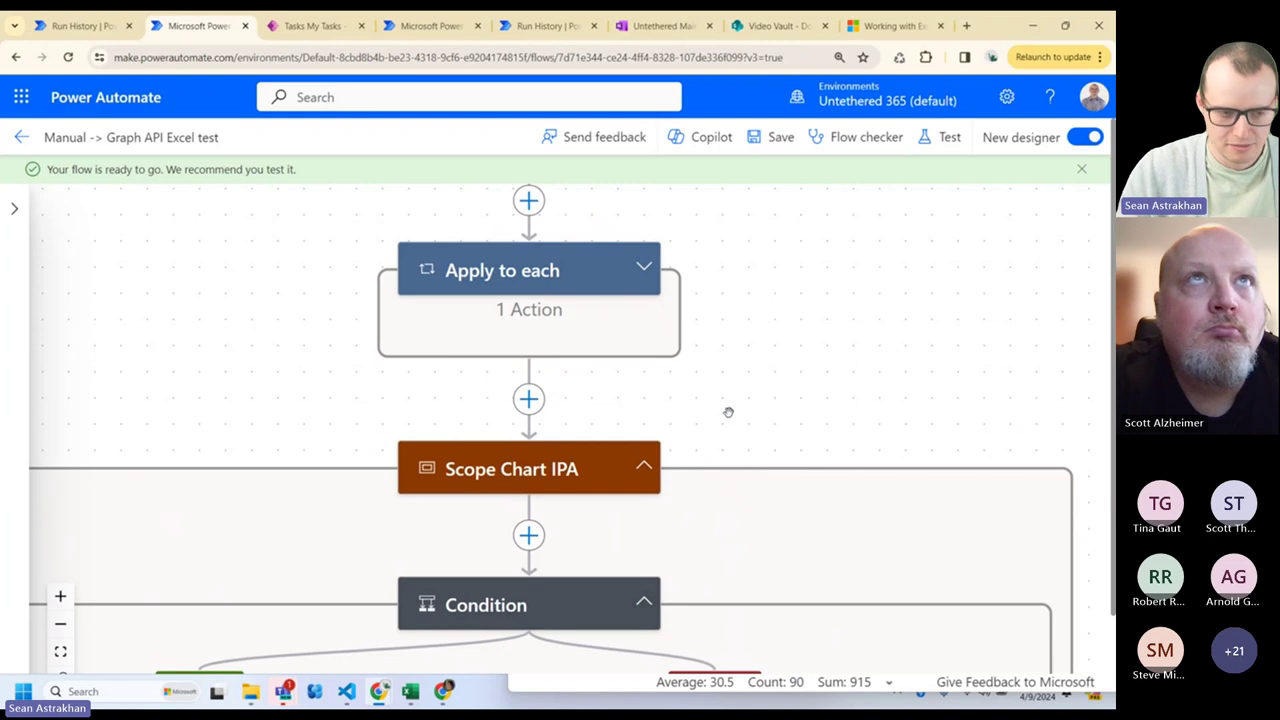
- Zoom out, drop Apply to each into the False branch above Scope Check SharePoint results, and save
{"action": "left_click", "coordinate": [60, 623]}
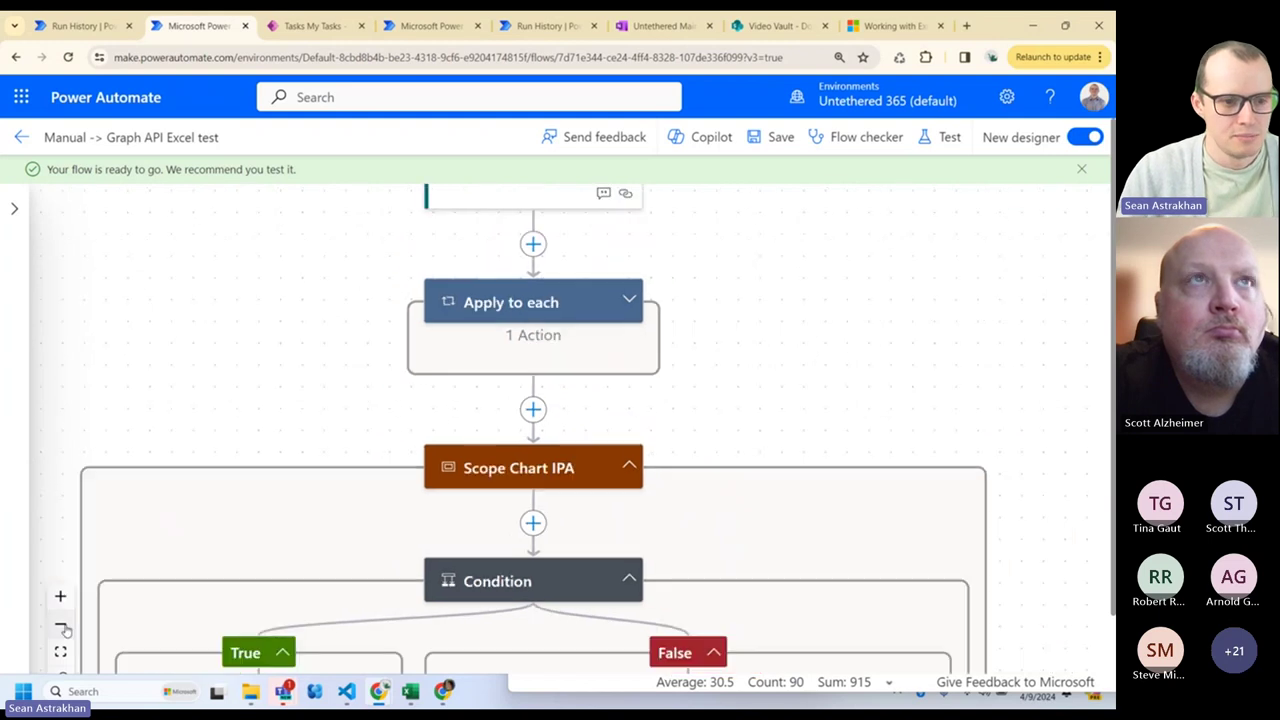
{"action": "left_click", "coordinate": [60, 623]}
{"action": "left_click_drag", "start_coordinate": [414, 403], "coordinate": [326, 265]}
{"action": "left_click_drag", "start_coordinate": [430, 191], "coordinate": [578, 527]}
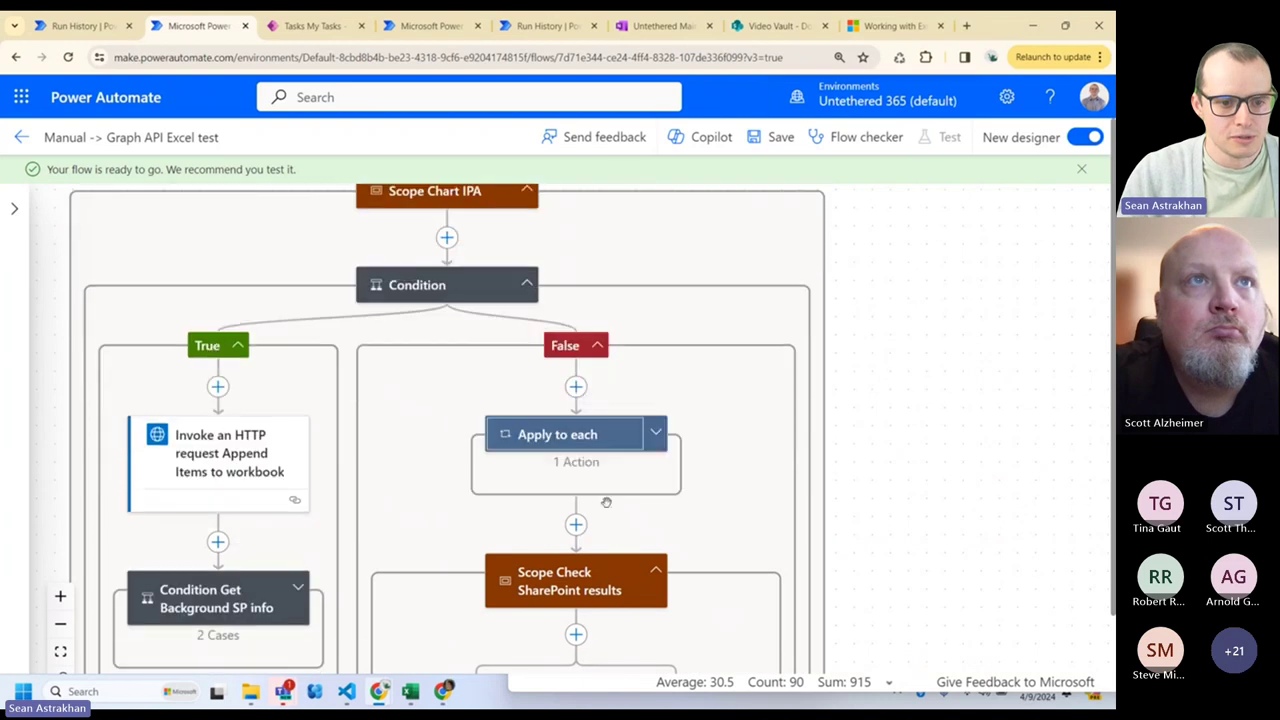
{"action": "left_click", "coordinate": [778, 137]}
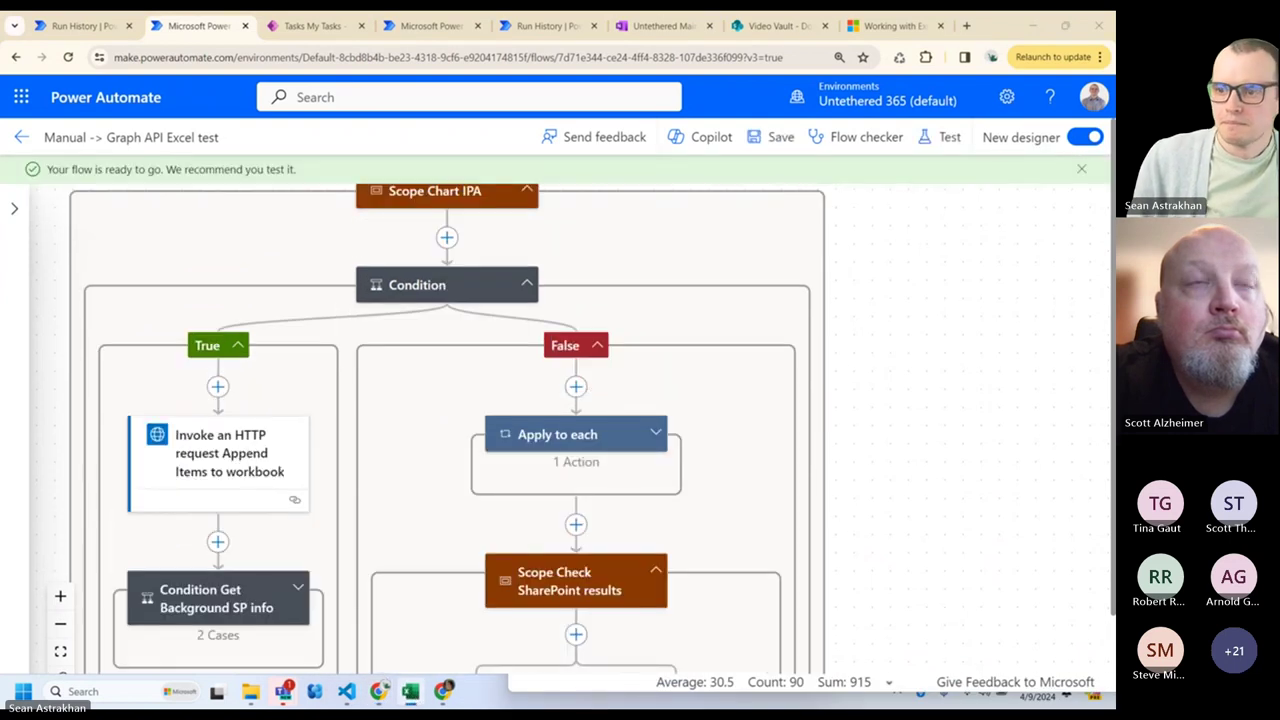
{"action": "left_click", "coordinate": [533, 551]}
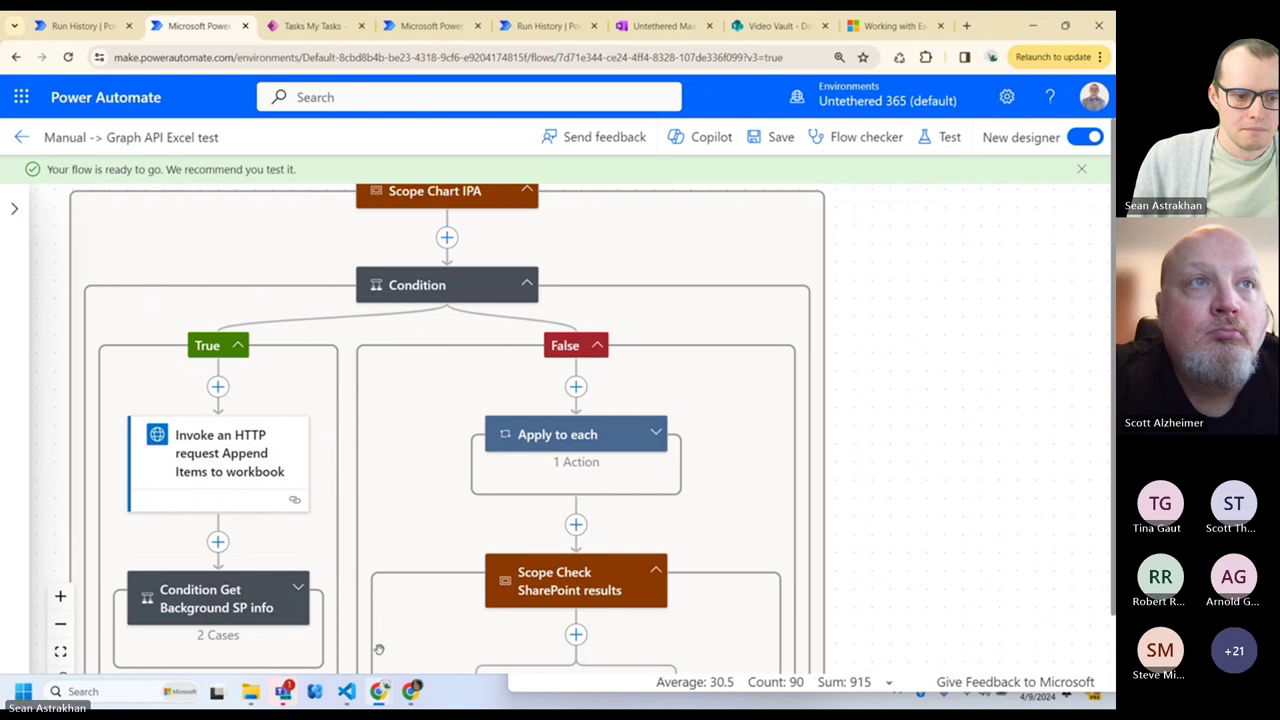
- Bring the Testing Mass Upload workbook to the front and maximize its window
{"action": "mouse_move", "coordinate": [388, 694]}
{"action": "left_click", "coordinate": [459, 604]}
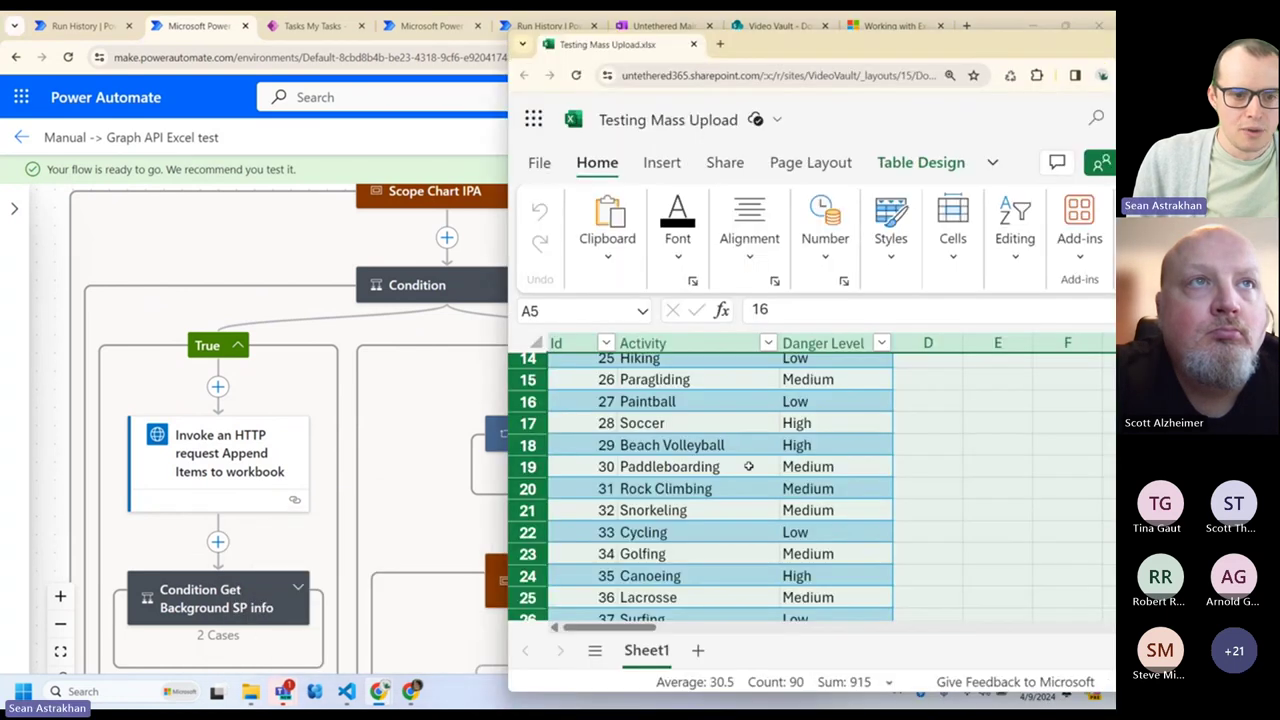
{"action": "double_click", "coordinate": [940, 46]}
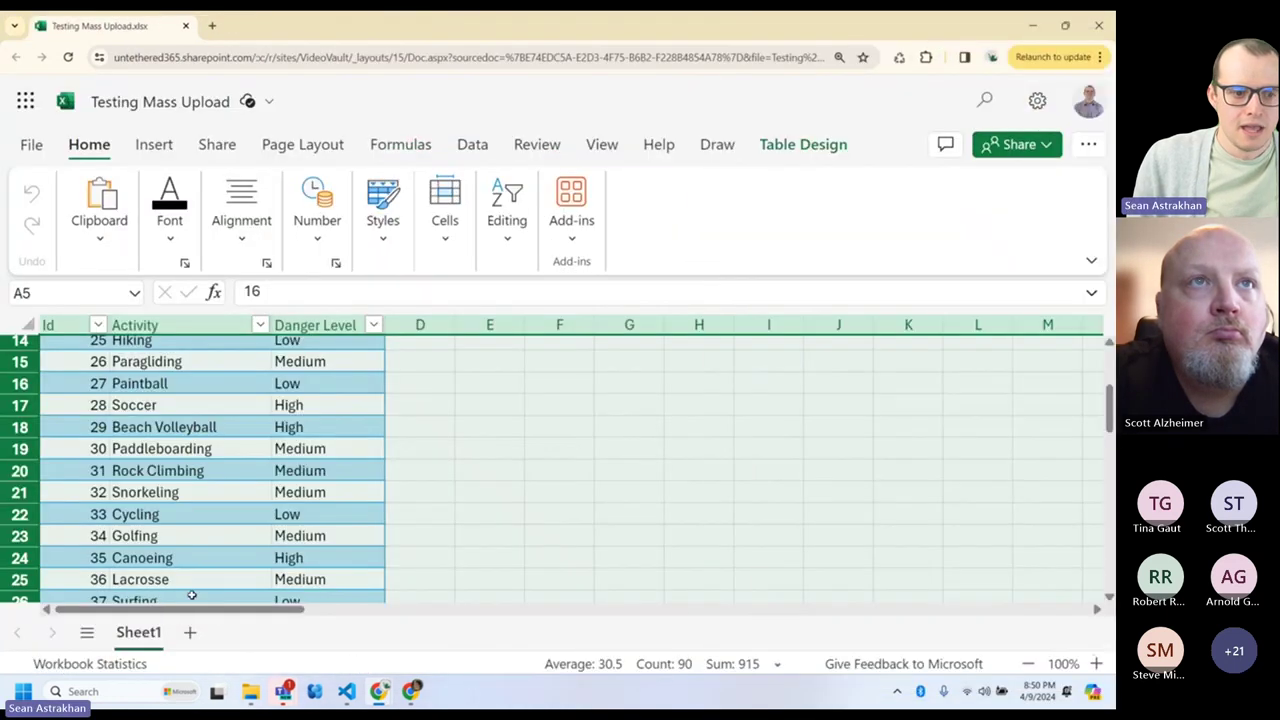
{"action": "scroll", "coordinate": [113, 516], "scroll_direction": "down", "scroll_amount": 6}
{"action": "scroll", "coordinate": [113, 516], "scroll_direction": "up", "scroll_amount": 1}
- Delete table rows 5–34 and snap the workbook window back to the right half
{"action": "left_click", "coordinate": [19, 486]}
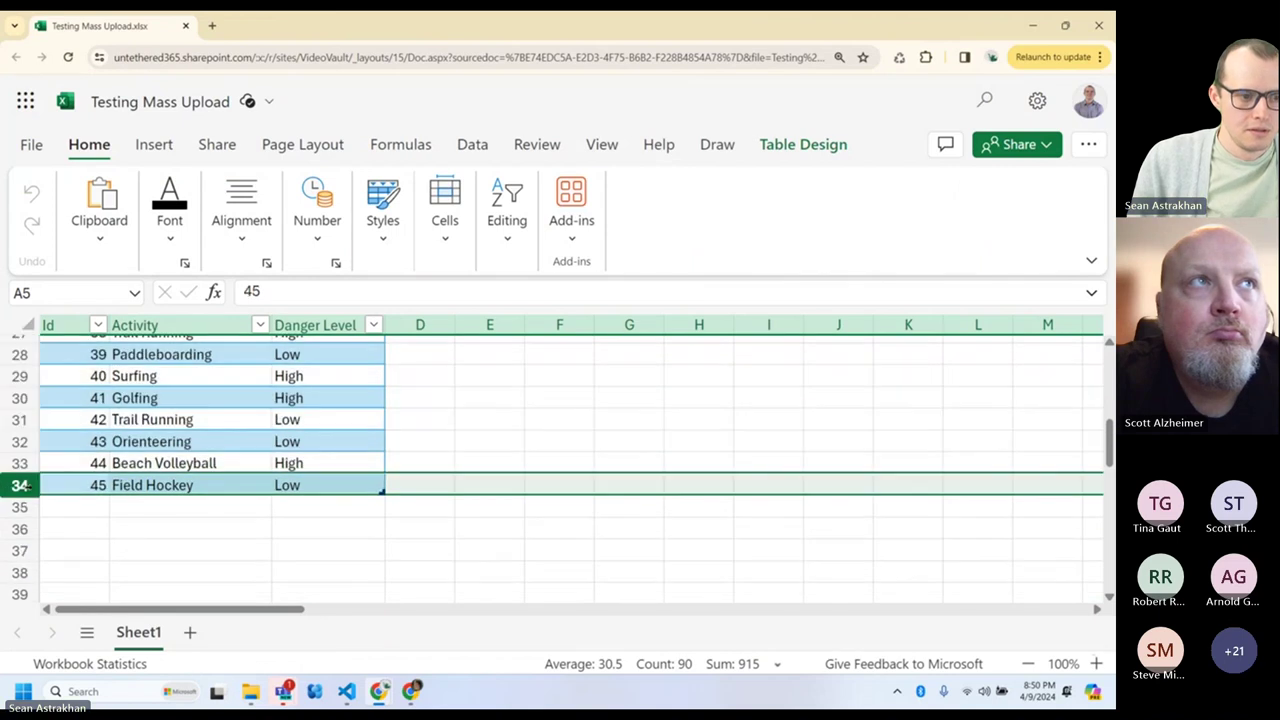
{"action": "scroll", "coordinate": [90, 428], "scroll_direction": "up", "scroll_amount": 8}
{"action": "scroll", "coordinate": [90, 428], "scroll_direction": "up", "scroll_amount": 2}
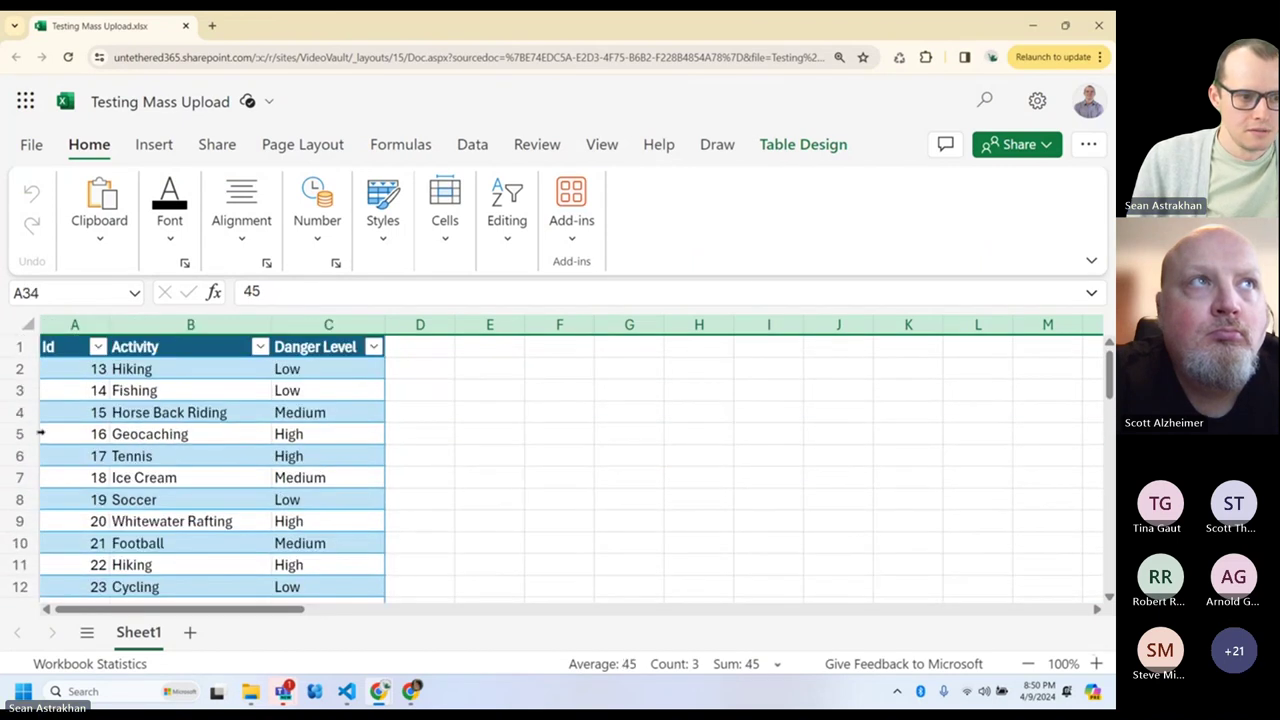
{"action": "left_click", "coordinate": [19, 434], "text": "shift"}
{"action": "right_click", "coordinate": [25, 437]}
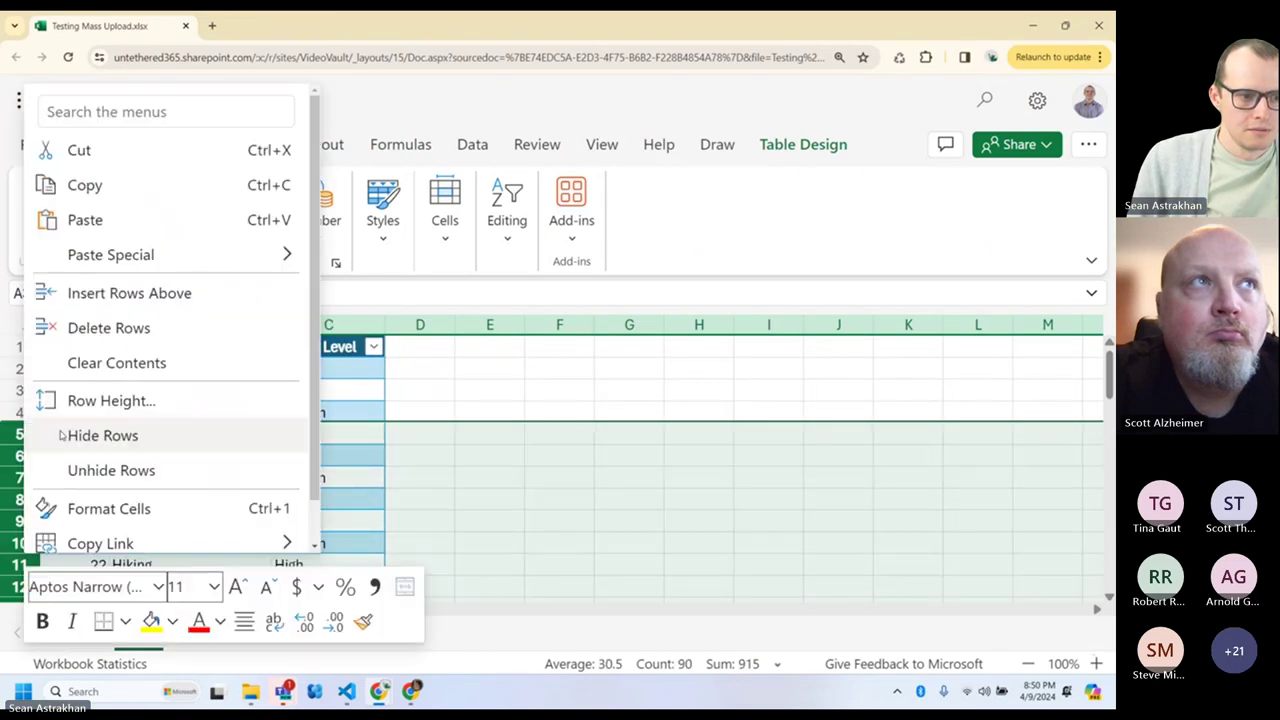
{"action": "left_click", "coordinate": [93, 338]}
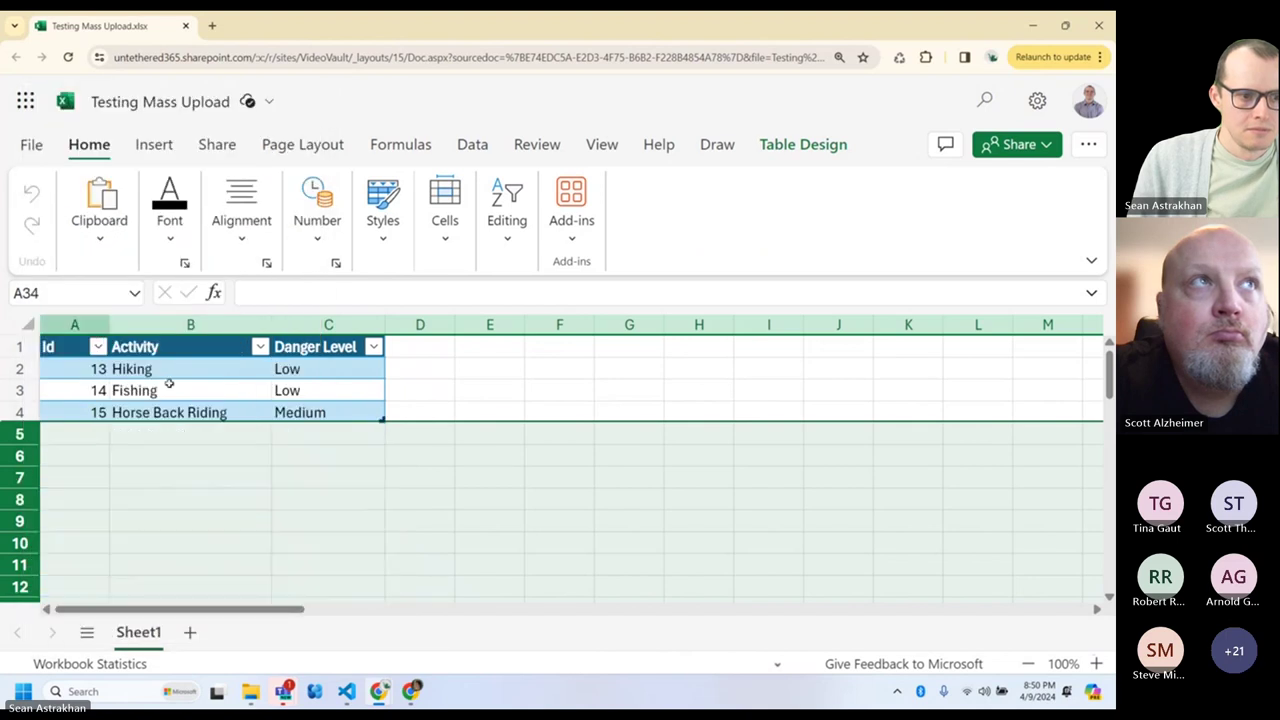
{"action": "left_click", "coordinate": [366, 476]}
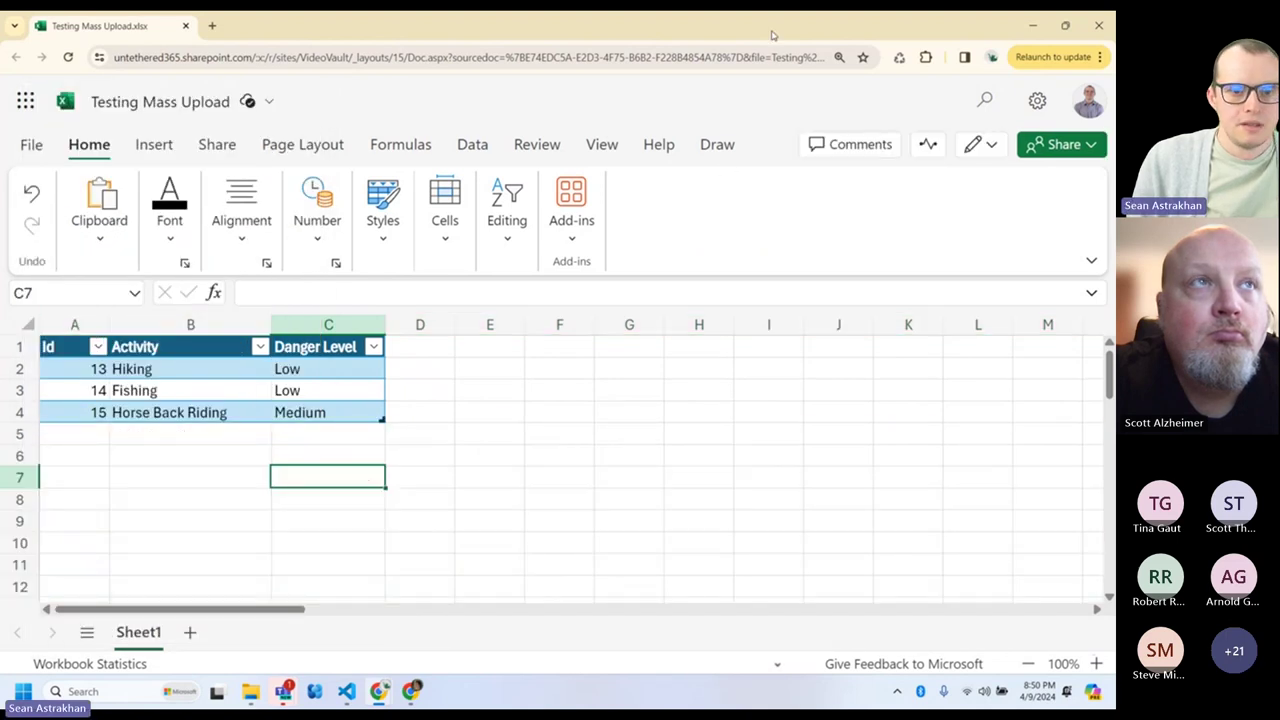
{"action": "left_click_drag", "start_coordinate": [776, 47], "coordinate": [788, 88]}
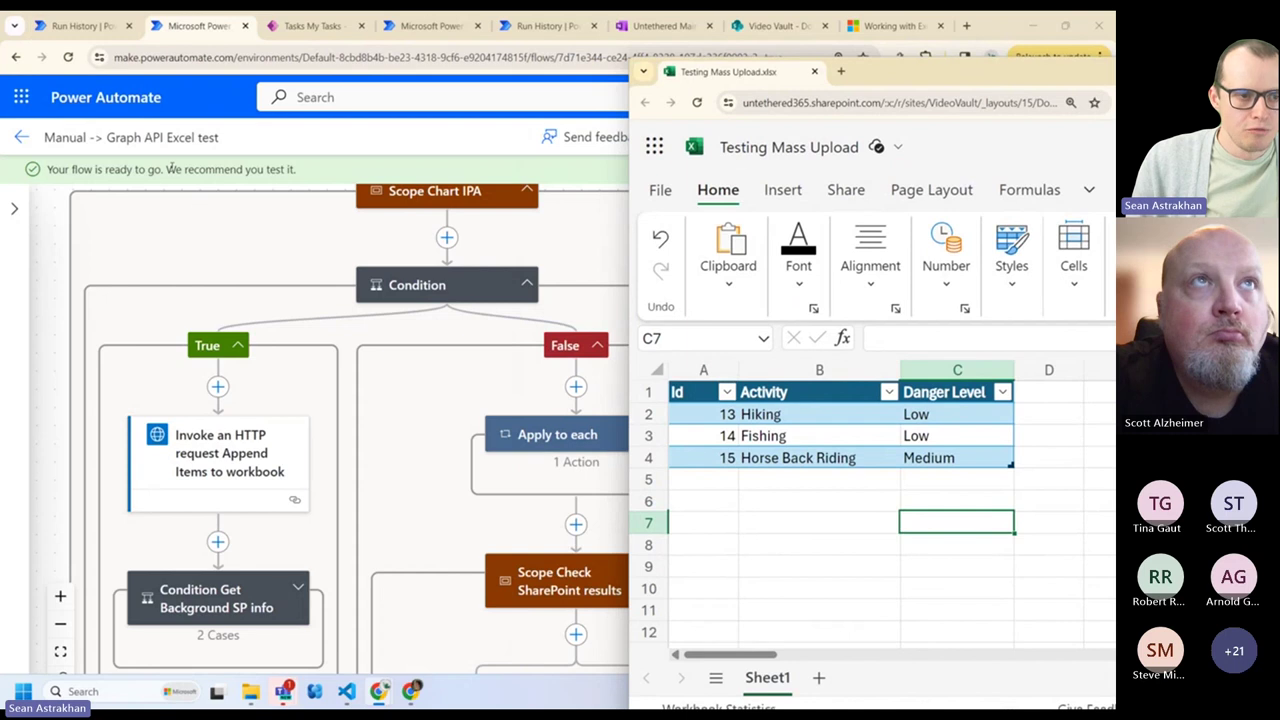
- Resubmit the flow from Run History and confirm with OK
{"action": "left_click", "coordinate": [80, 25]}
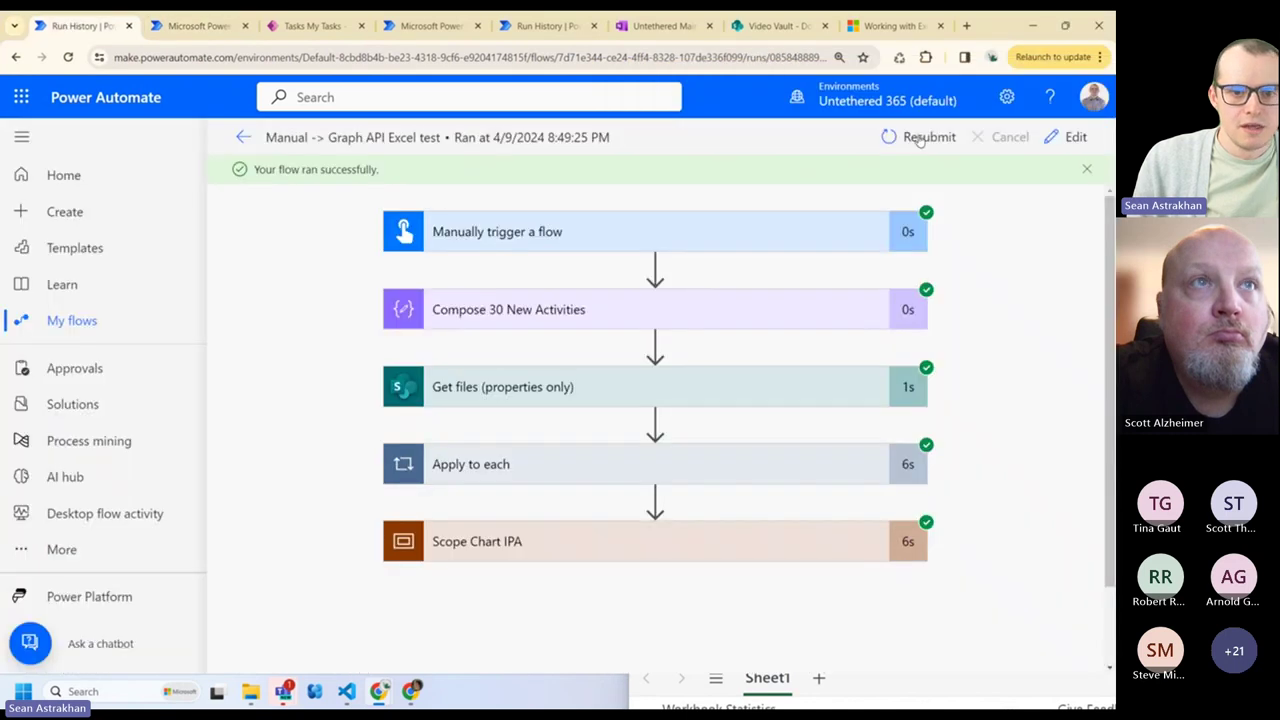
{"action": "left_click", "coordinate": [918, 140]}
{"action": "left_click", "coordinate": [619, 150]}
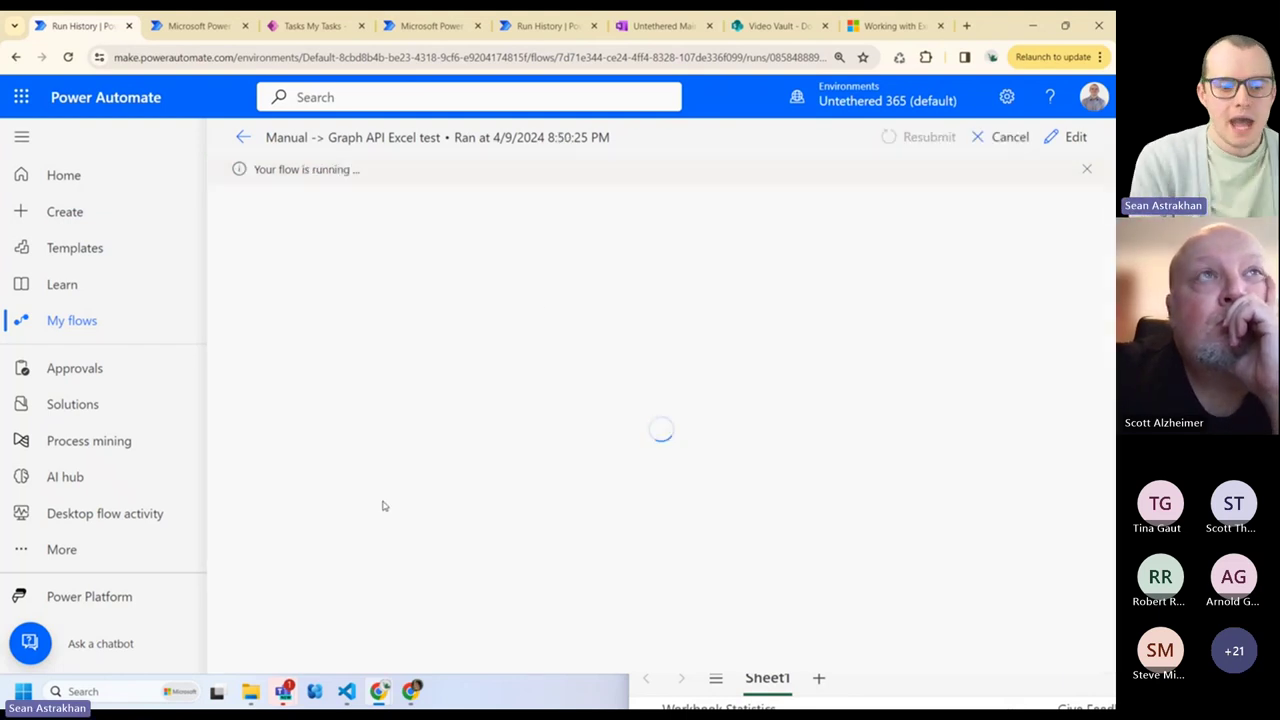
- Scroll to A34 and select Ids A2:A34 to confirm 33 rows ending at 45, then minimize
{"action": "mouse_move", "coordinate": [380, 690]}
{"action": "left_click", "coordinate": [456, 602]}
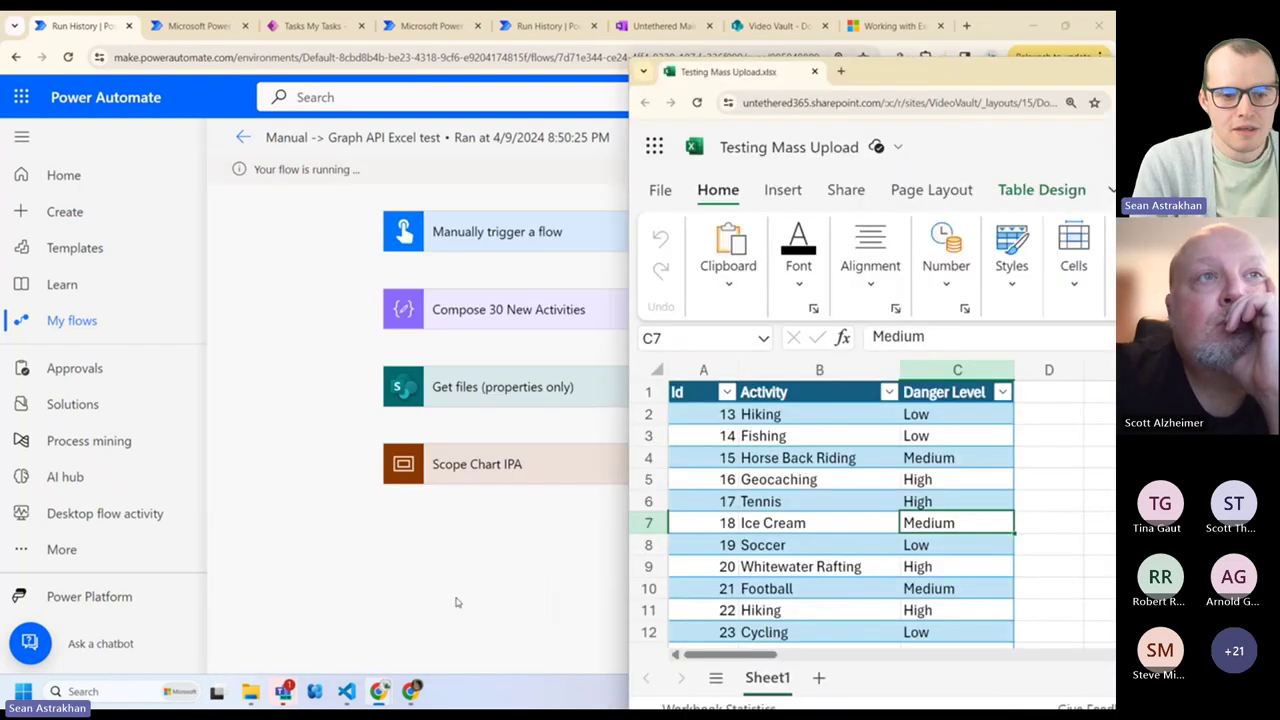
{"action": "scroll", "coordinate": [814, 437], "scroll_direction": "down", "scroll_amount": 3}
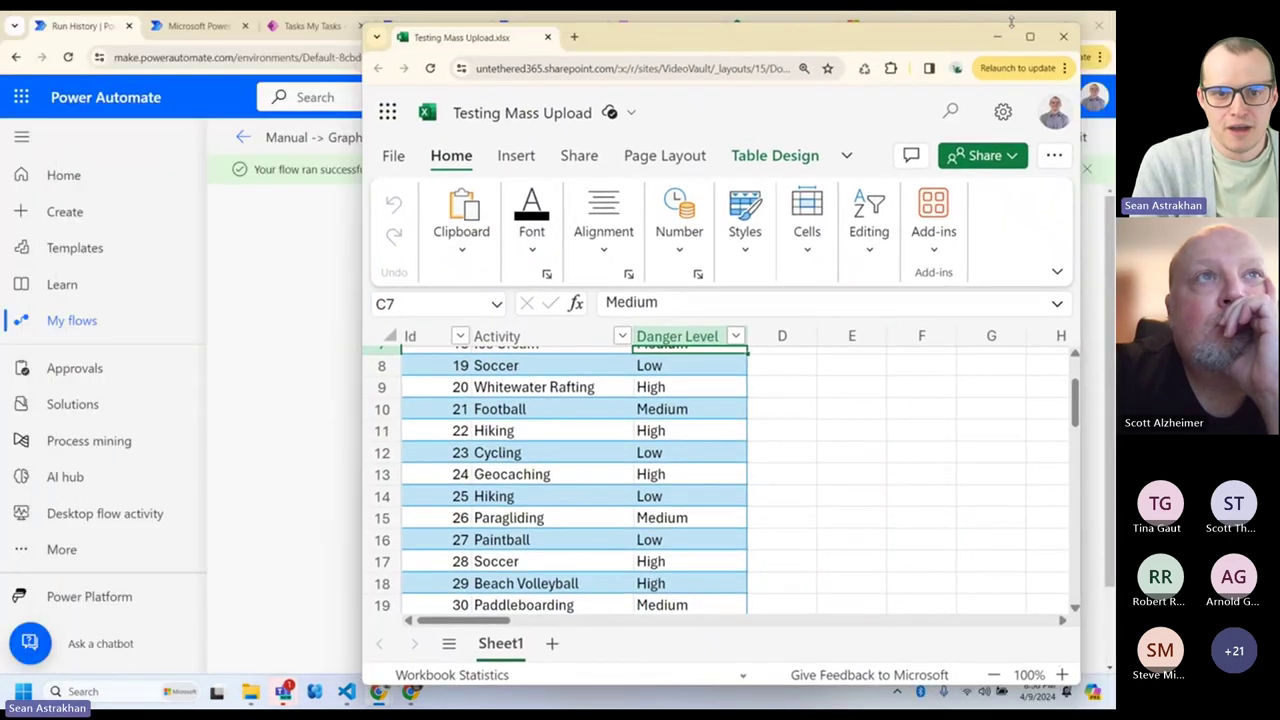
{"action": "left_click_drag", "start_coordinate": [1011, 21], "coordinate": [1013, 12]}
{"action": "scroll", "coordinate": [150, 413], "scroll_direction": "down", "scroll_amount": 1}
{"action": "scroll", "coordinate": [150, 413], "scroll_direction": "down", "scroll_amount": 1}
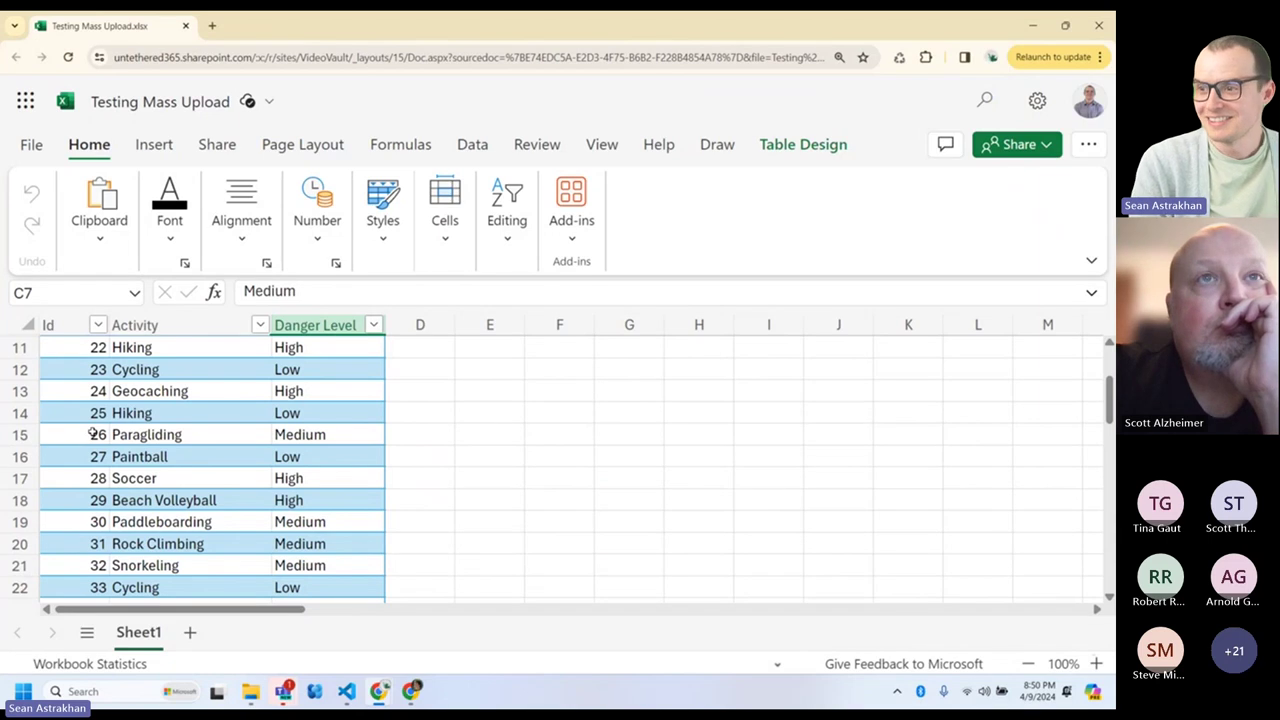
{"action": "scroll", "coordinate": [95, 437], "scroll_direction": "down", "scroll_amount": 6}
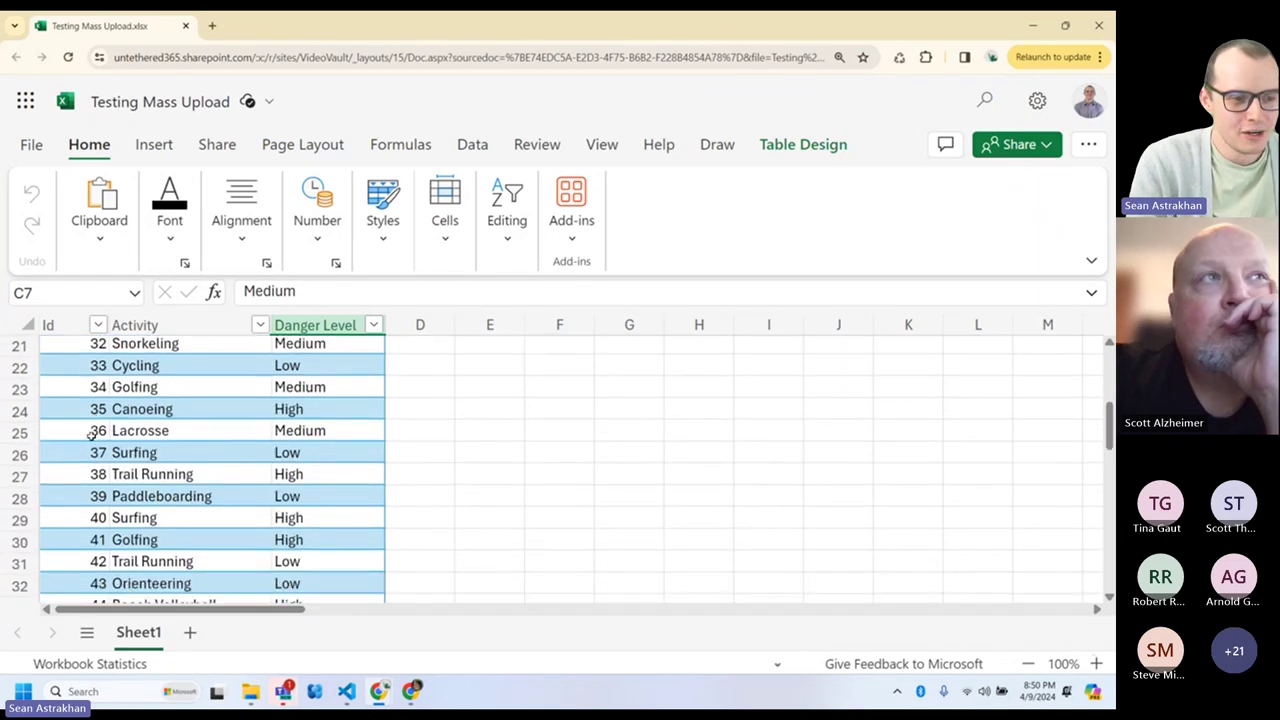
{"action": "left_click", "coordinate": [86, 482]}
{"action": "scroll", "coordinate": [80, 450], "scroll_direction": "up", "scroll_amount": 3}
{"action": "key", "text": "ctrl+shift+Up"}
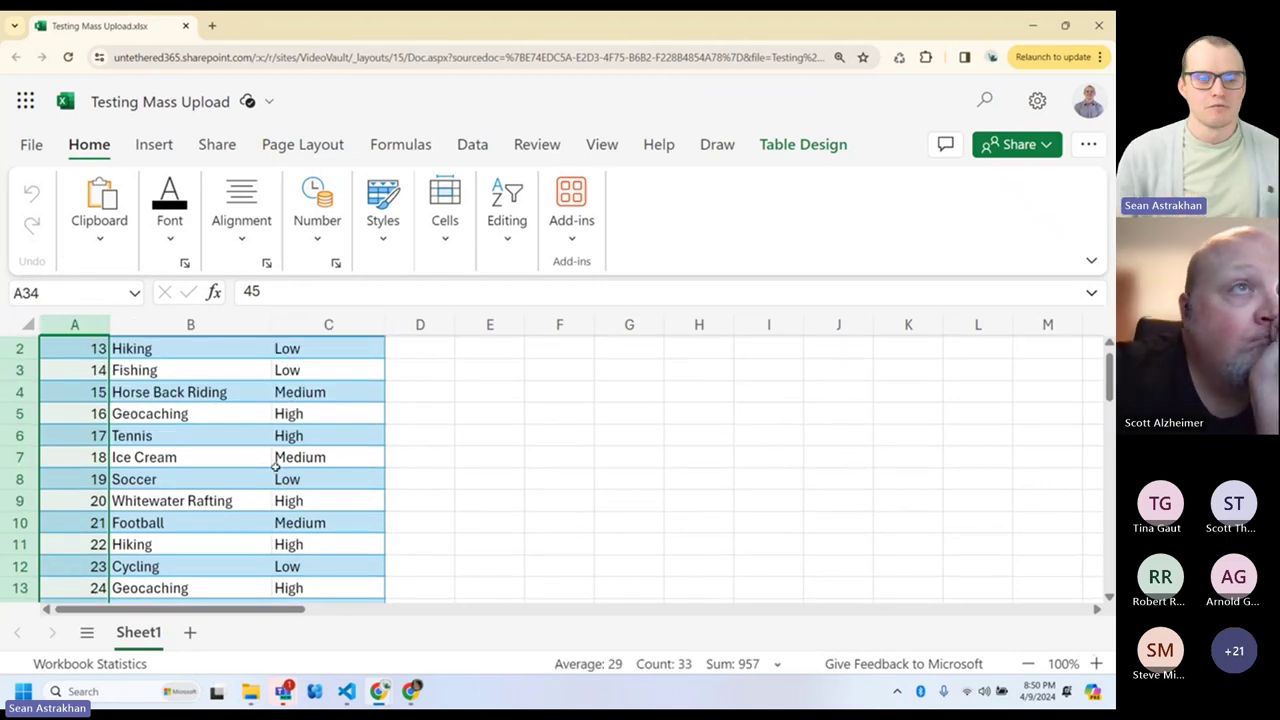
{"action": "left_click", "coordinate": [1032, 25]}
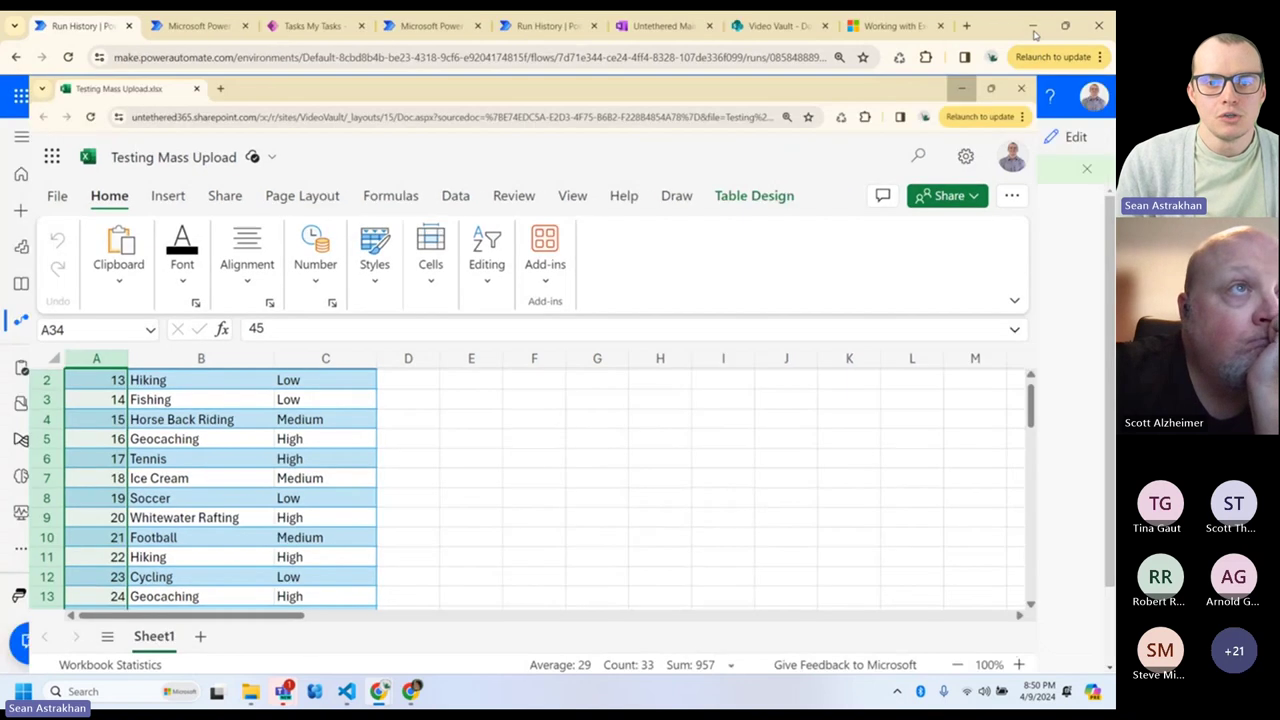
- Collapse the Condition in Scope Chart IPA and pan to show Compose 30 New Activities and Get files
{"action": "left_click", "coordinate": [194, 22]}
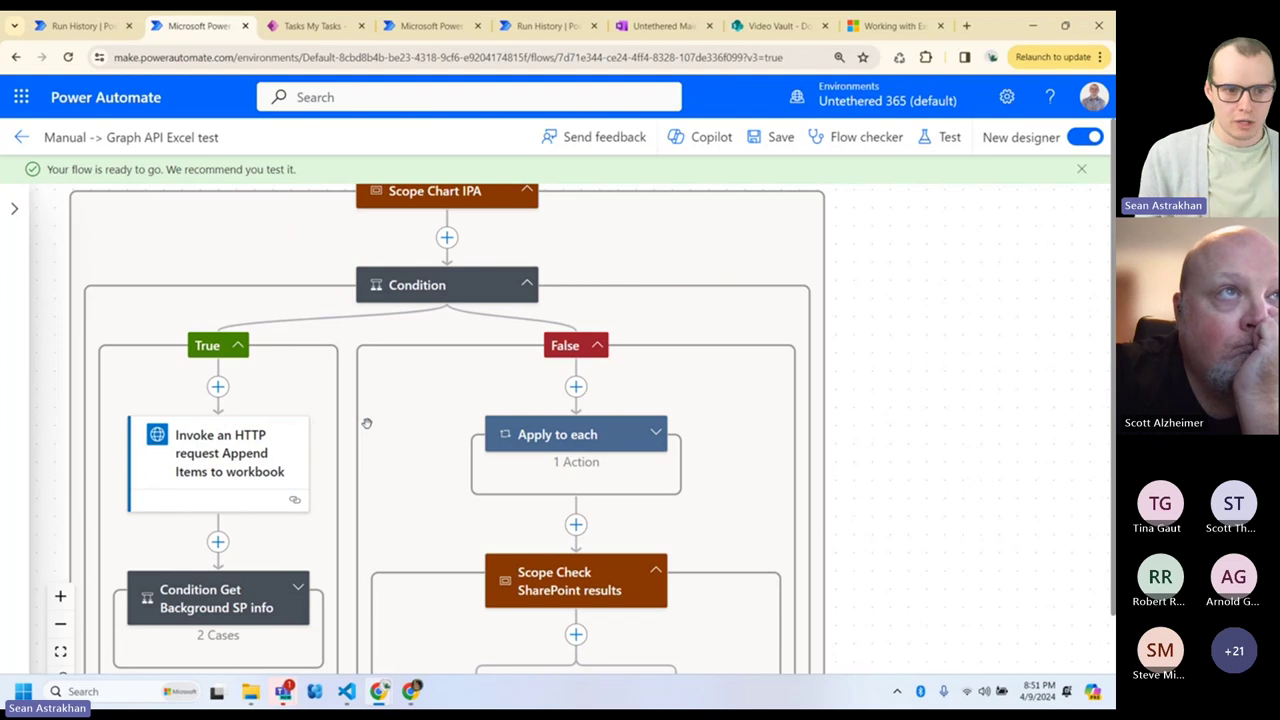
{"action": "left_click", "coordinate": [524, 286]}
{"action": "left_click_drag", "start_coordinate": [509, 274], "coordinate": [927, 565]}
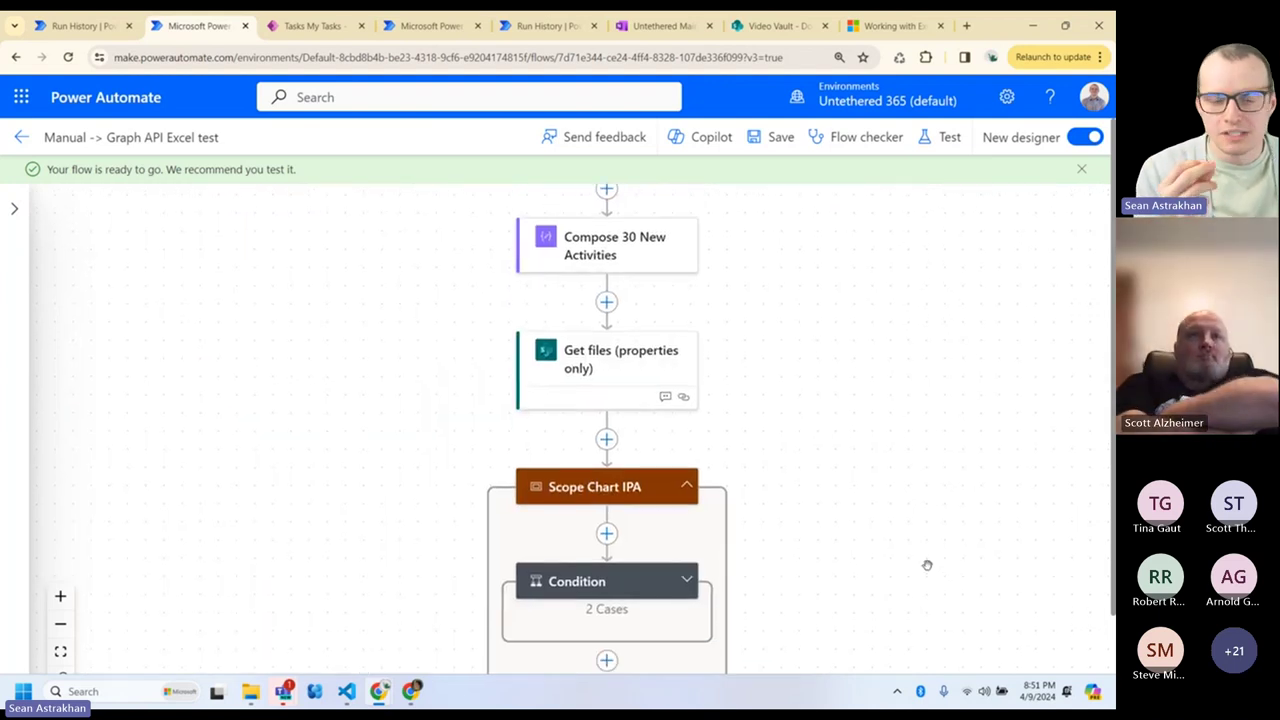
{"action": "left_click_drag", "start_coordinate": [839, 521], "coordinate": [516, 472]}
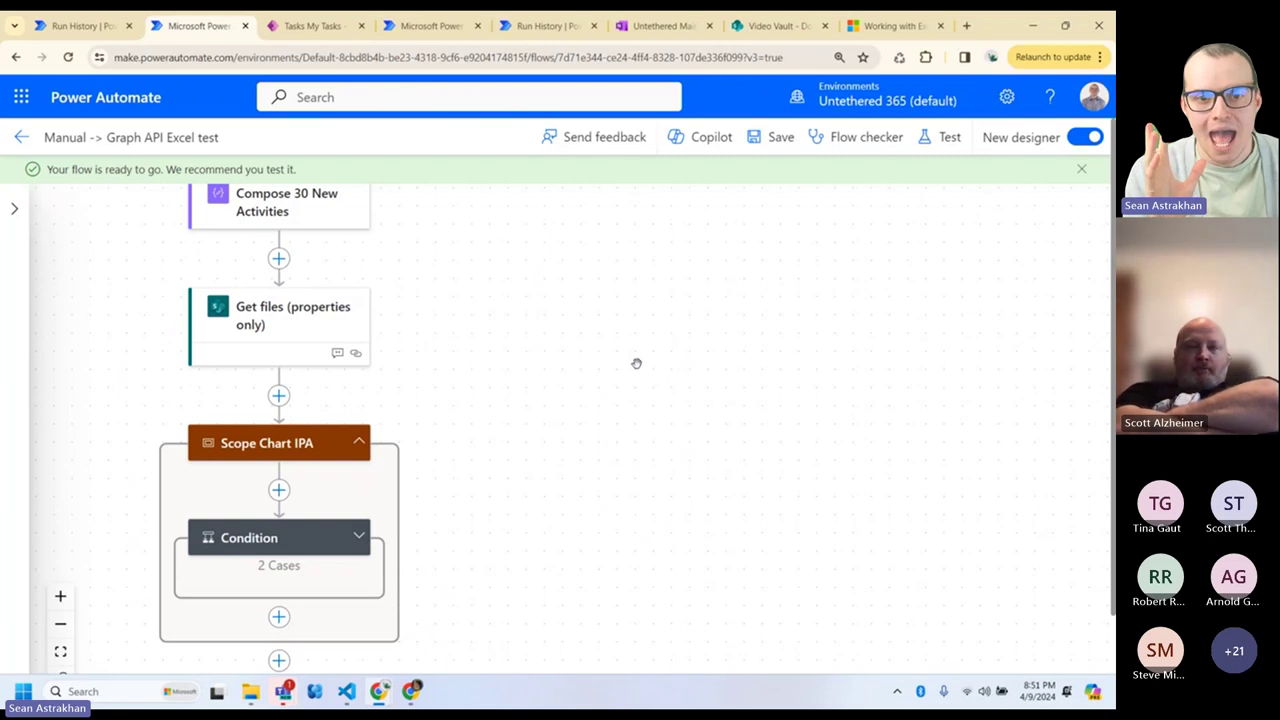
{"action": "left_click", "coordinate": [892, 25]}
- Search Google for 'create batch records dataverse power automate' and skim the Bulk Row Upload forum post
{"action": "left_click", "coordinate": [512, 60]}
{"action": "type", "text": "cre"}
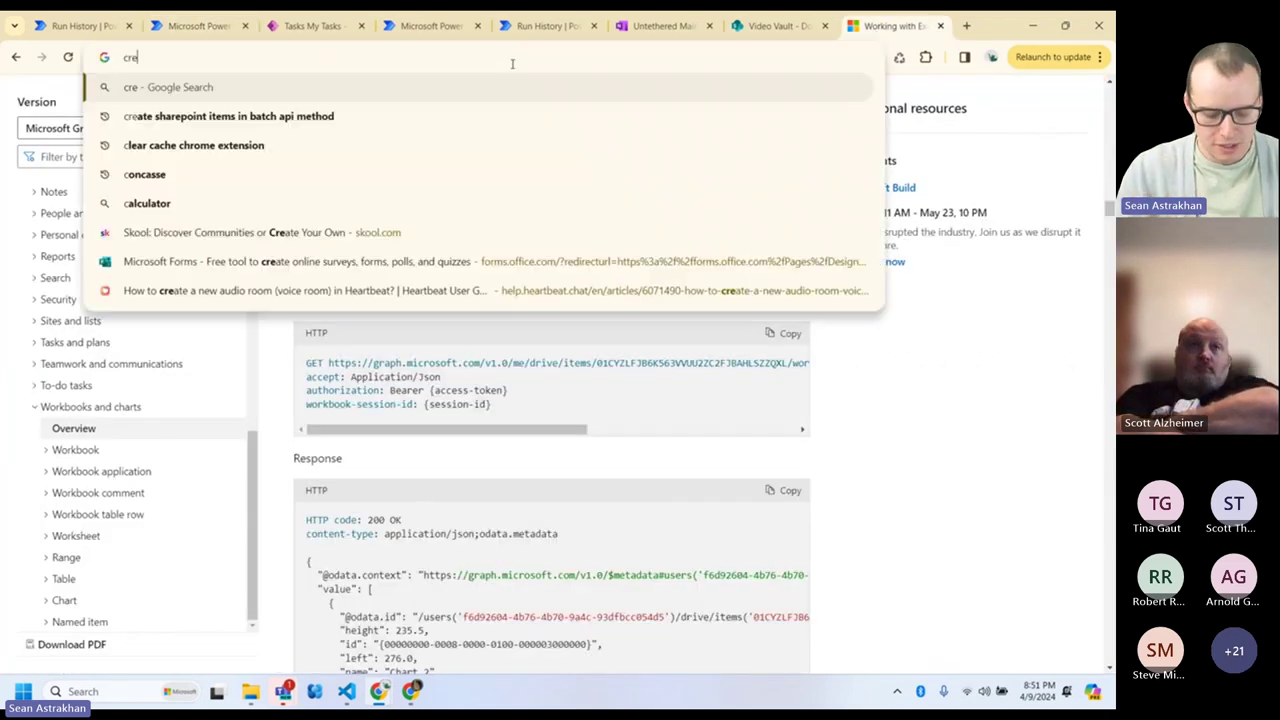
{"action": "type", "text": "ate ba"}
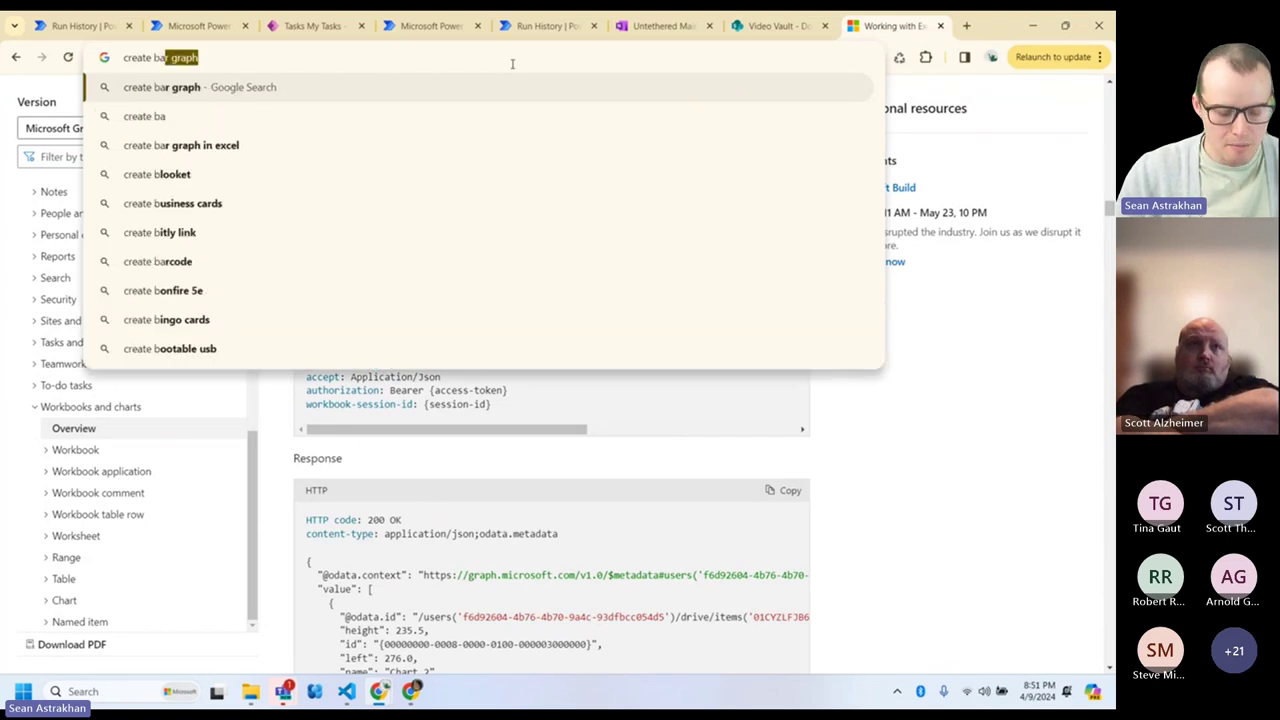
{"action": "type", "text": "tch records da"}
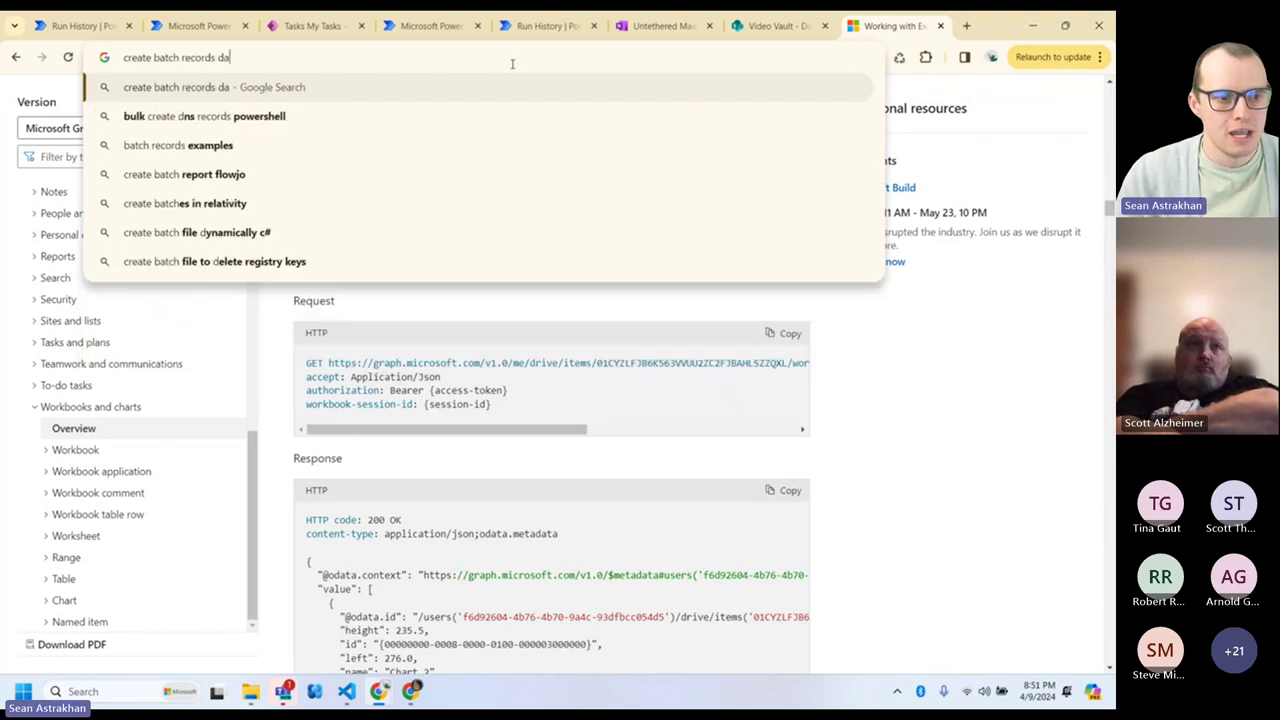
{"action": "type", "text": "taverse power automate"}
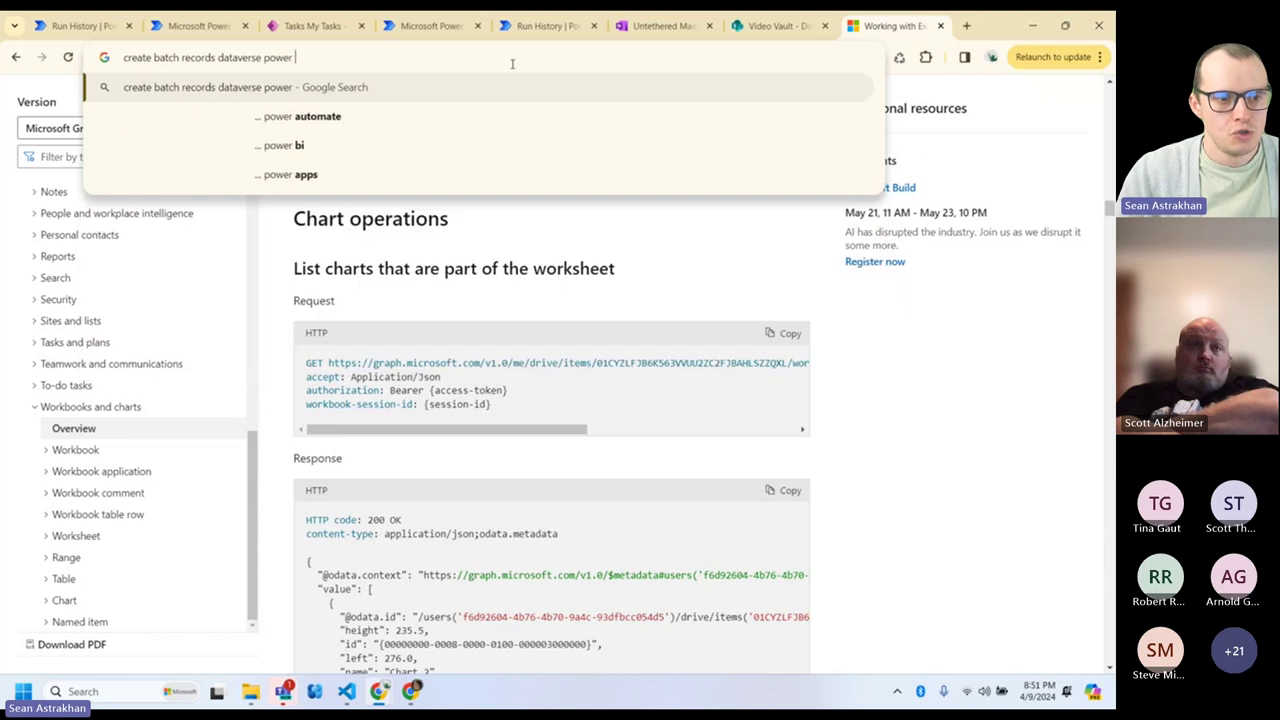
{"action": "key", "text": "Return"}
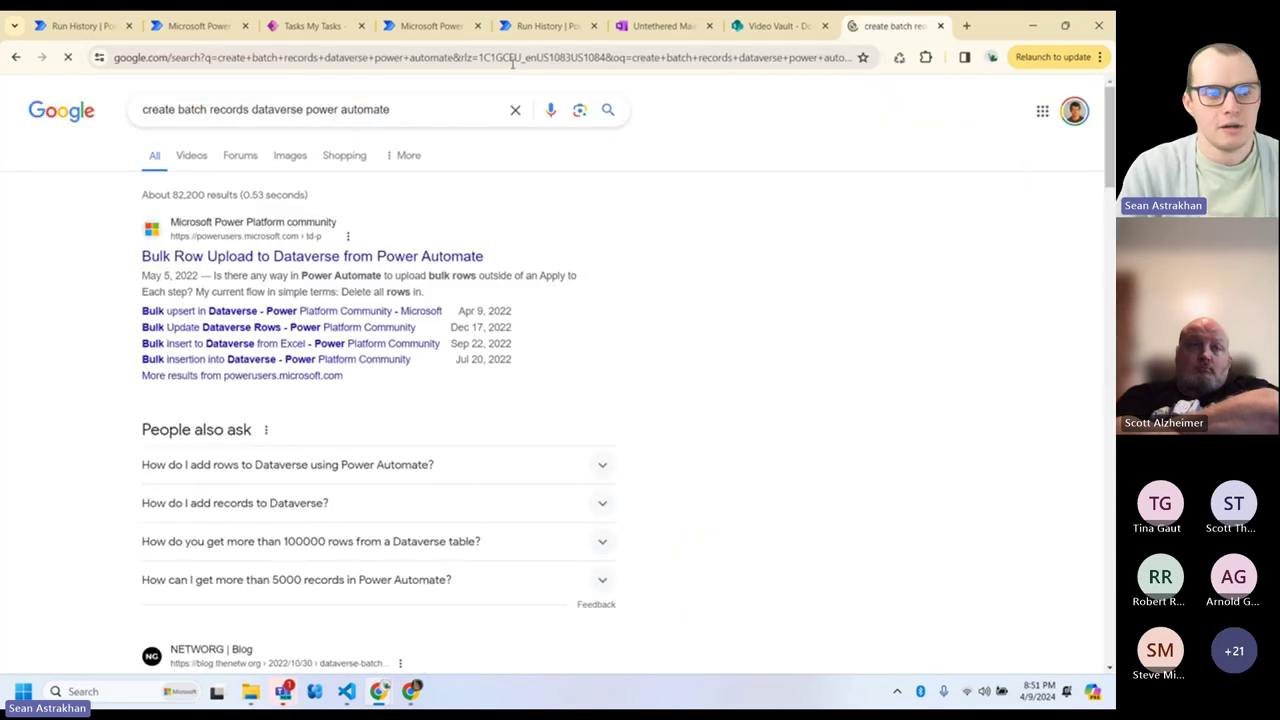
{"action": "scroll", "coordinate": [617, 286], "scroll_direction": "down", "scroll_amount": 4}
{"action": "scroll", "coordinate": [617, 286], "scroll_direction": "up", "scroll_amount": 1}
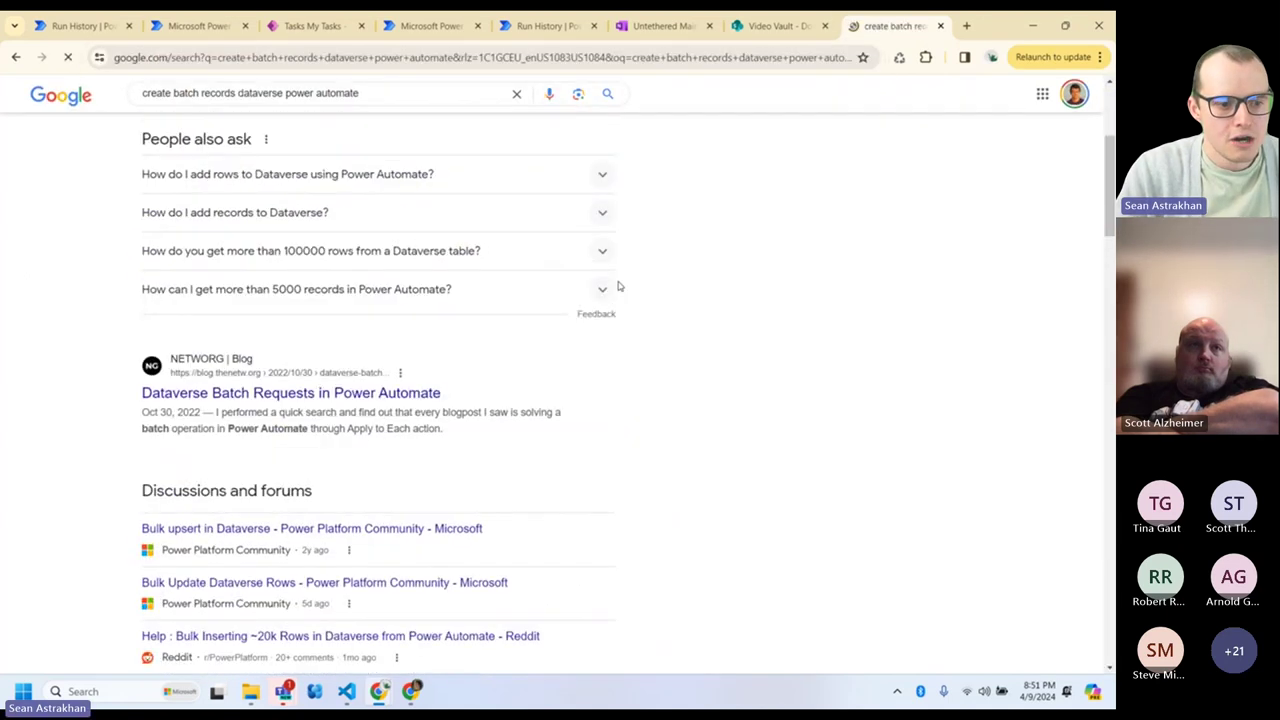
{"action": "scroll", "coordinate": [277, 383], "scroll_direction": "down", "scroll_amount": 3}
{"action": "scroll", "coordinate": [362, 268], "scroll_direction": "up", "scroll_amount": 7}
{"action": "left_click", "coordinate": [362, 260]}
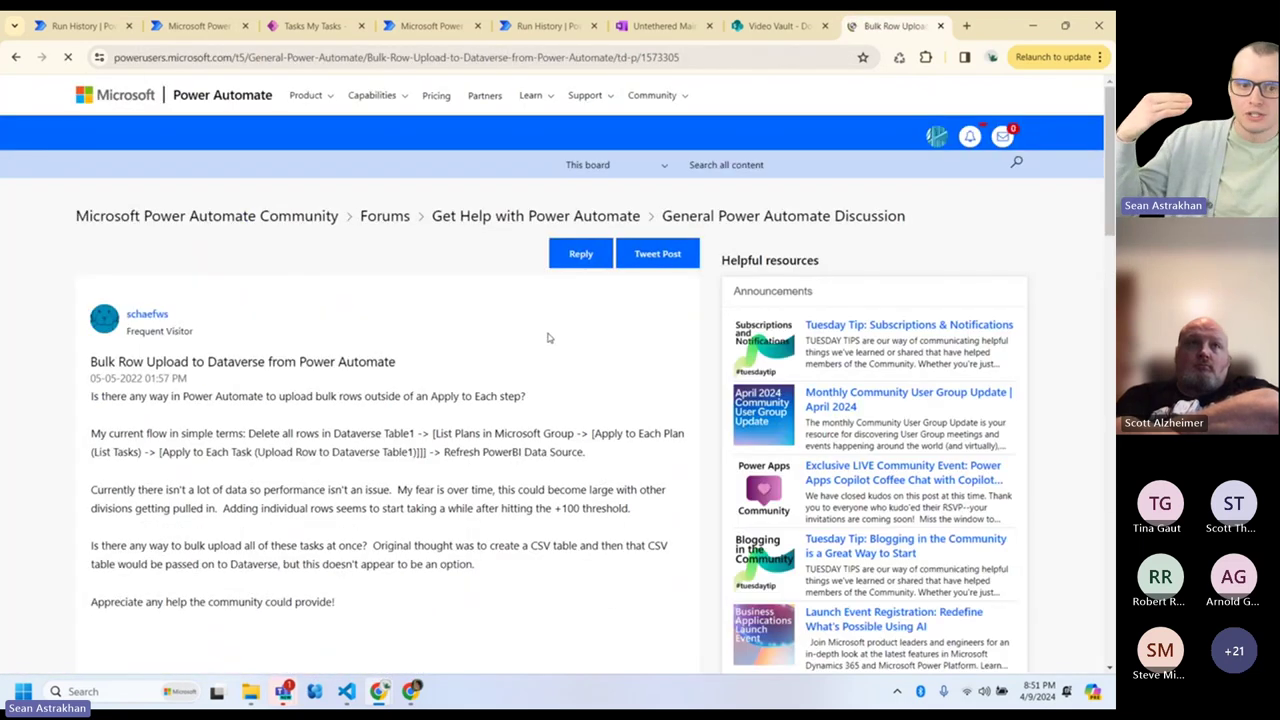
{"action": "scroll", "coordinate": [404, 405], "scroll_direction": "down", "scroll_amount": 8}
{"action": "scroll", "coordinate": [404, 405], "scroll_direction": "down", "scroll_amount": 4}
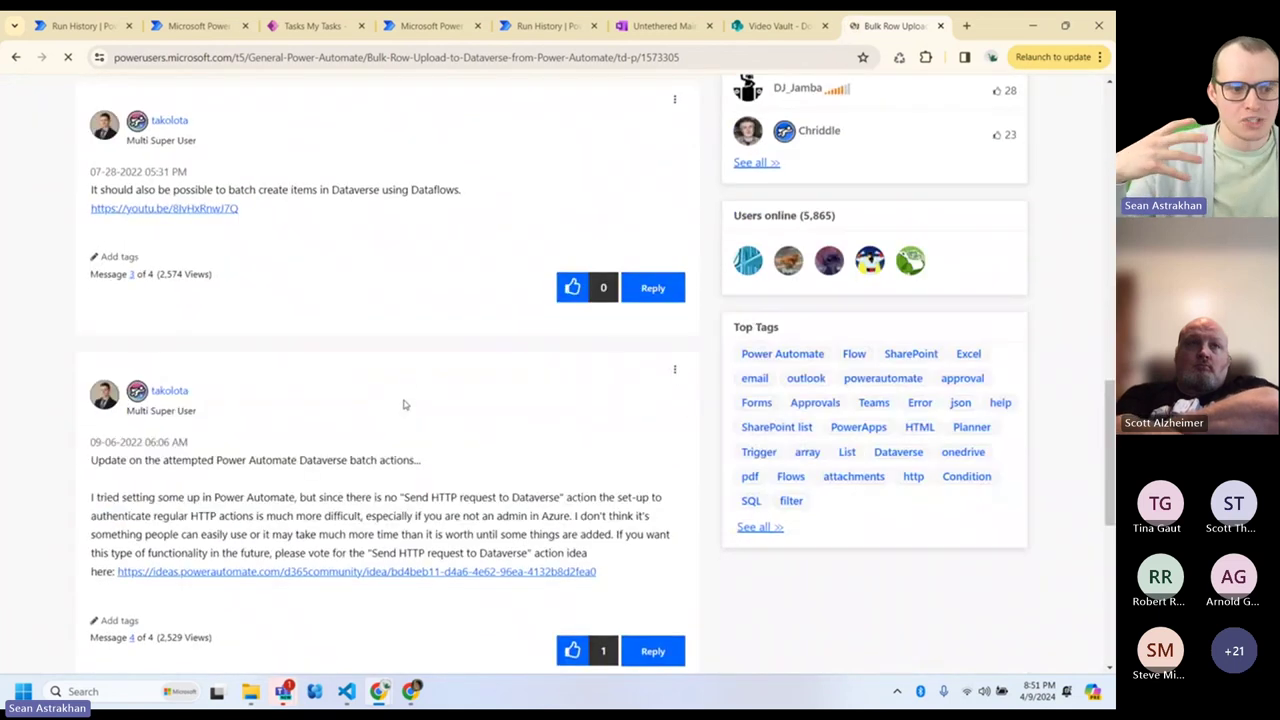
{"action": "left_click", "coordinate": [16, 58]}
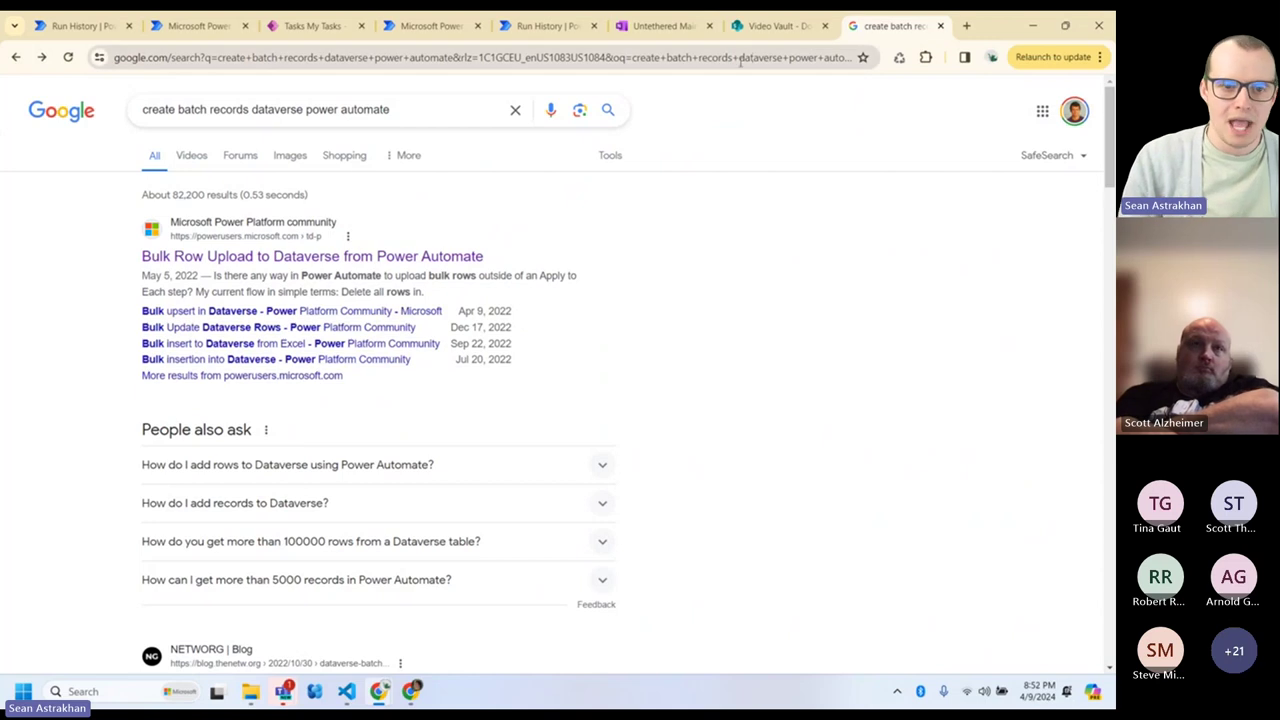
- Change the search to 'create batch records dataverse web api'
{"action": "left_click_drag", "start_coordinate": [408, 117], "coordinate": [312, 120]}
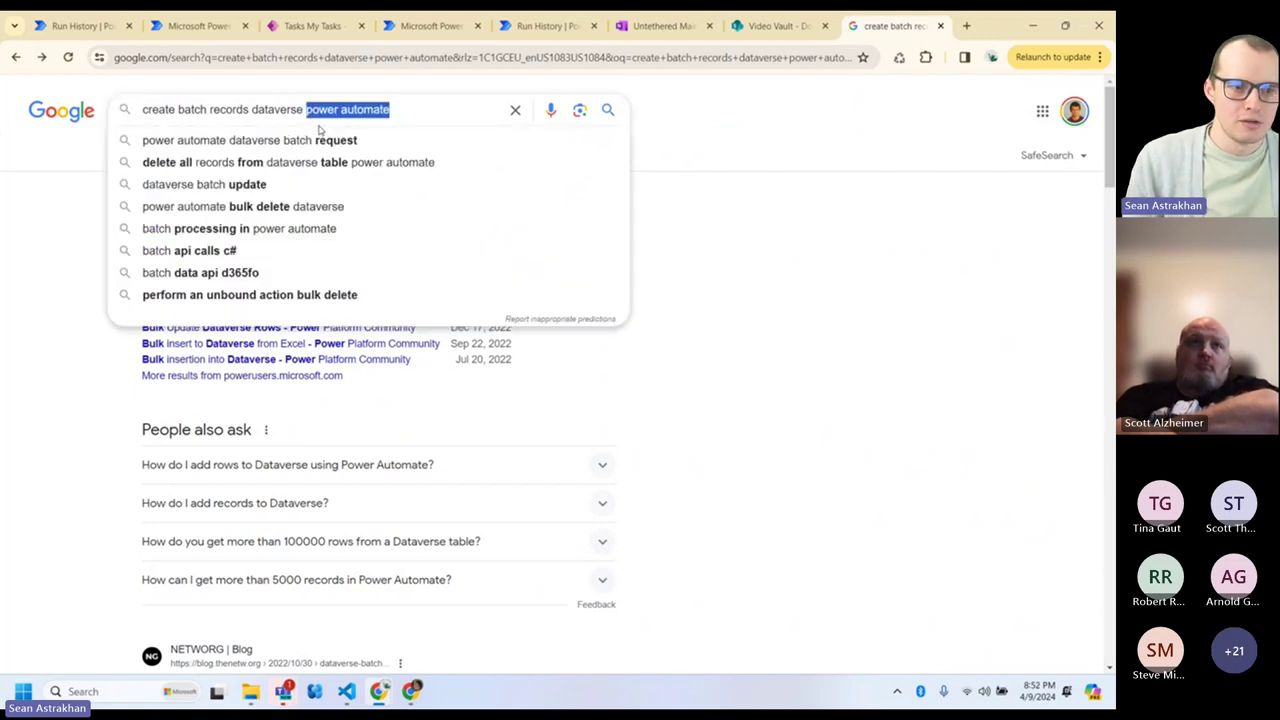
{"action": "key", "text": "BackSpace"}
{"action": "type", "text": "web api"}
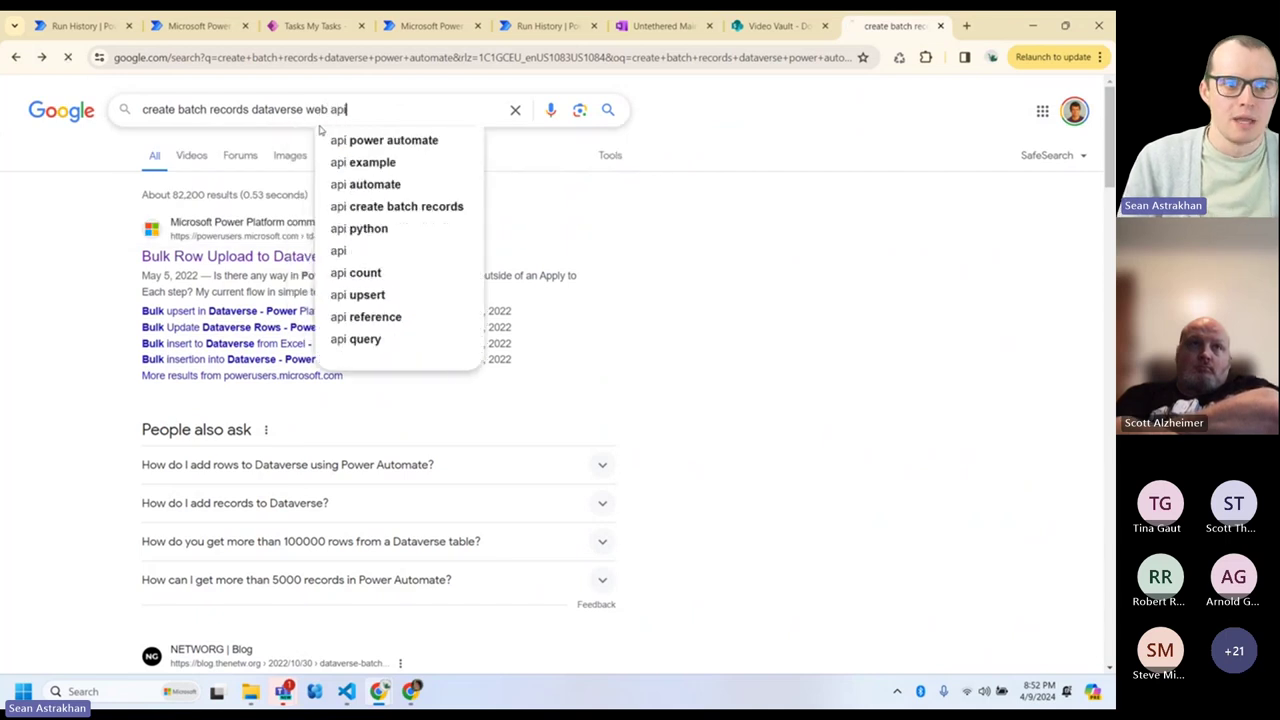
{"action": "key", "text": "Return"}
- Read the $batch example in Execute batch operations using the Web API, then reopen the Dataverse - Graph API Test flow
{"action": "left_click", "coordinate": [325, 297]}
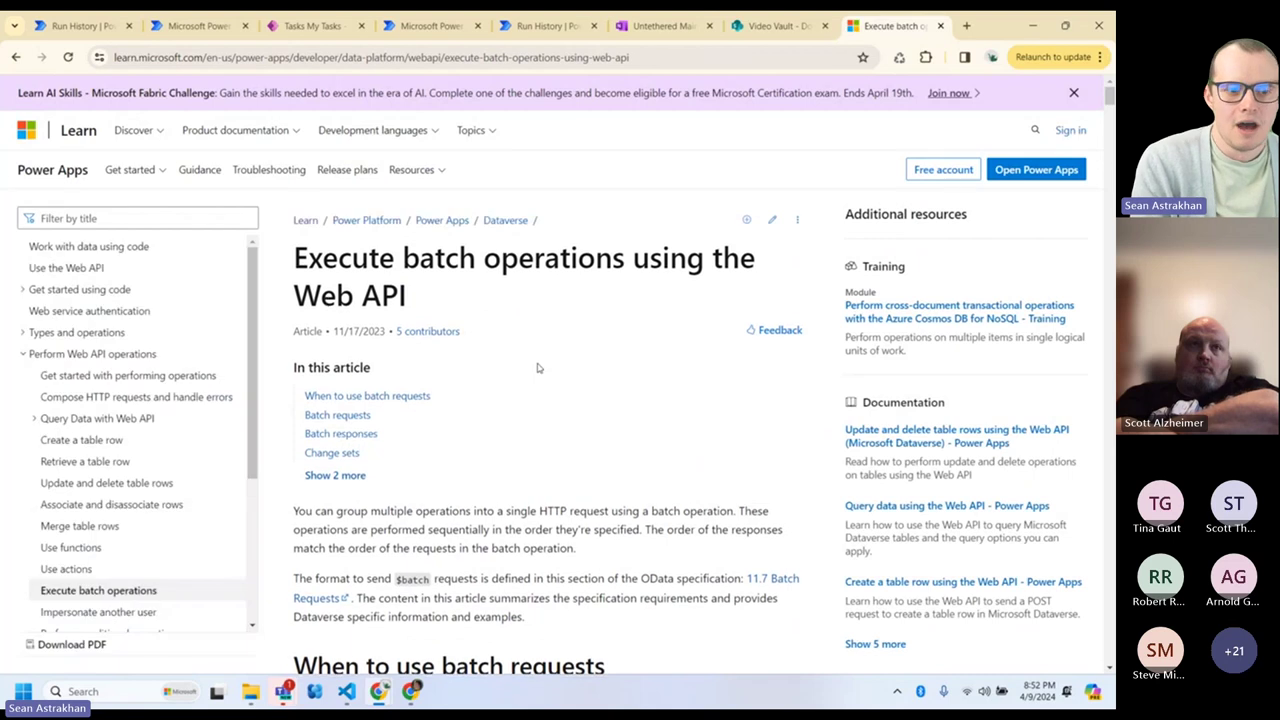
{"action": "scroll", "coordinate": [509, 341], "scroll_direction": "down", "scroll_amount": 5}
{"action": "scroll", "coordinate": [509, 341], "scroll_direction": "down", "scroll_amount": 15}
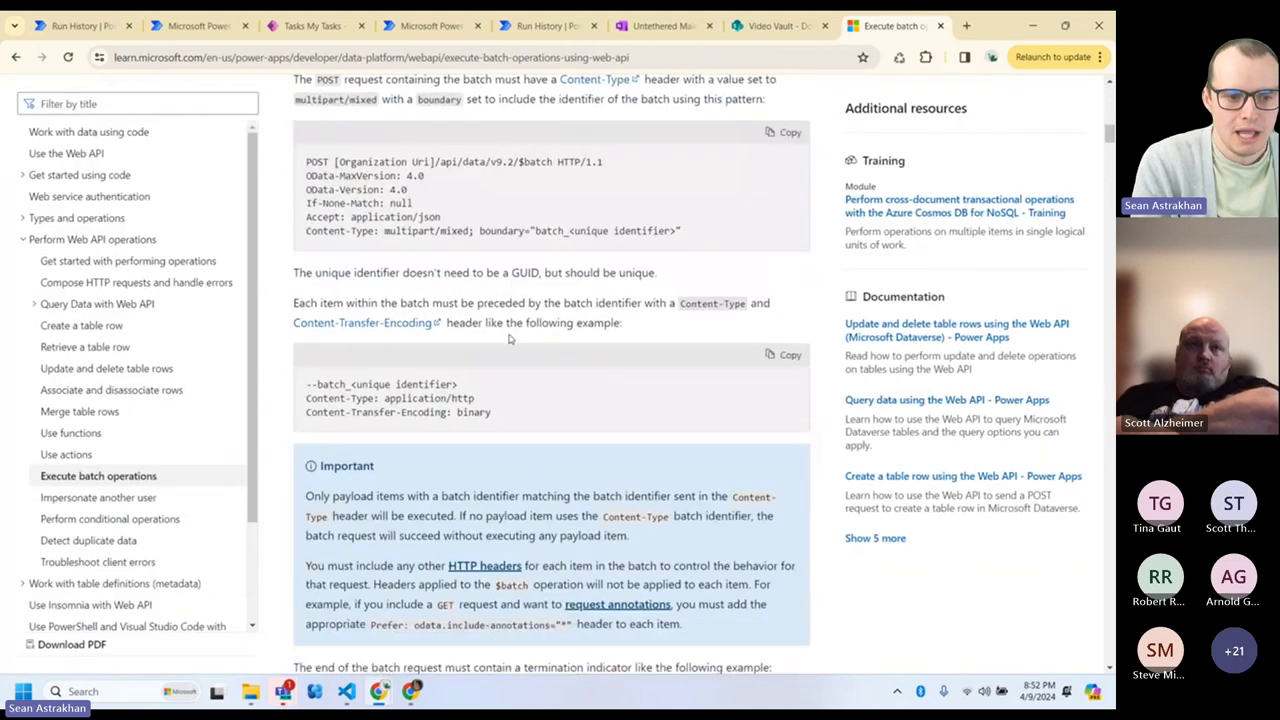
{"action": "scroll", "coordinate": [511, 335], "scroll_direction": "down", "scroll_amount": 3}
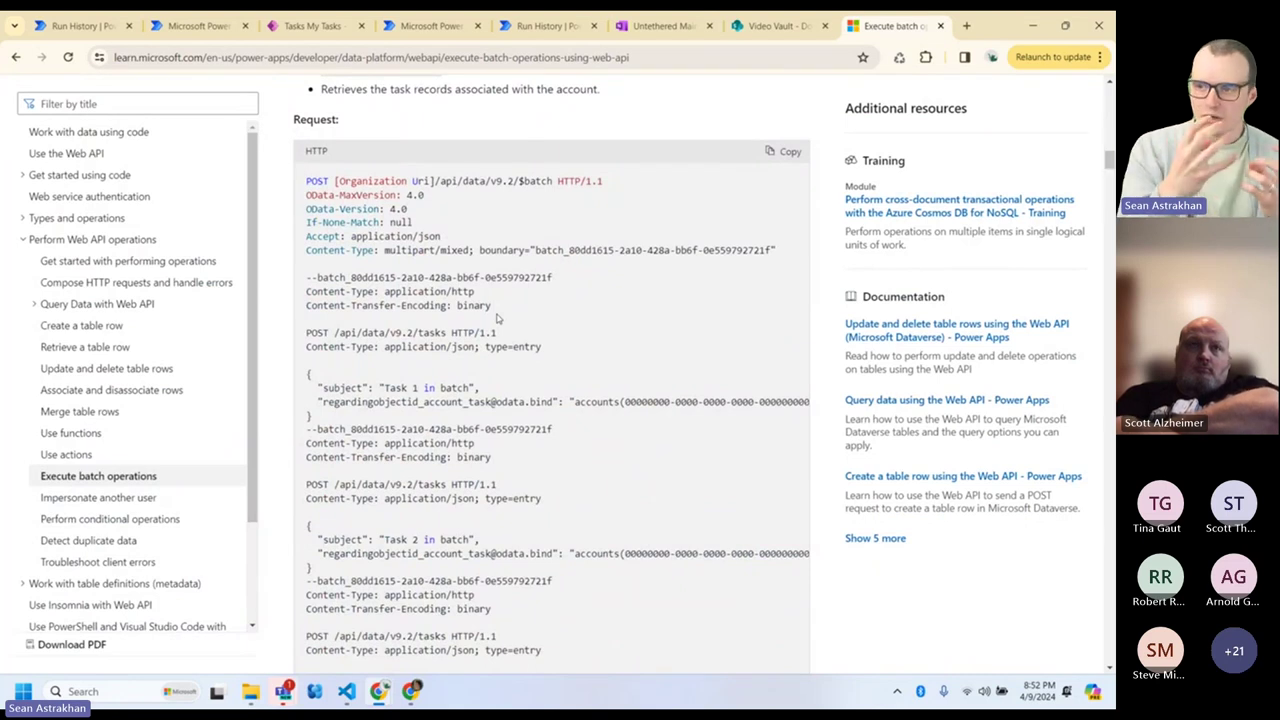
{"action": "left_click", "coordinate": [420, 27]}
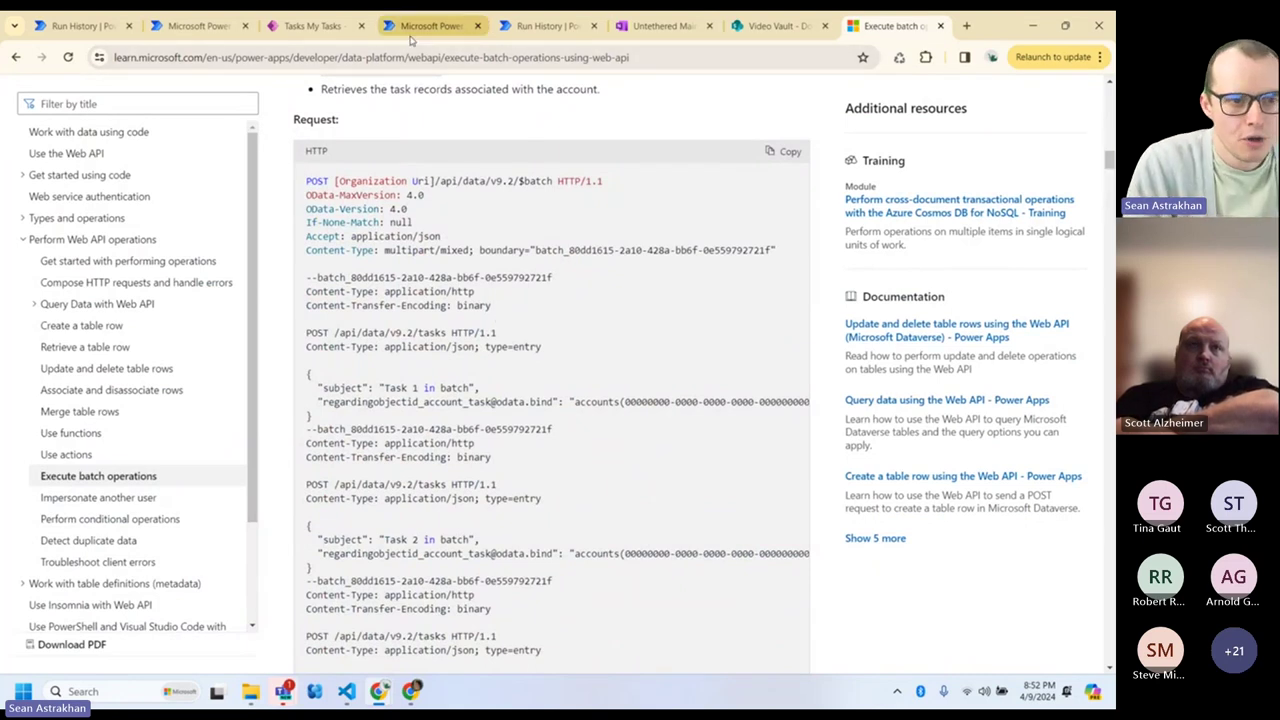
{"action": "left_click_drag", "start_coordinate": [500, 314], "coordinate": [179, 542]}
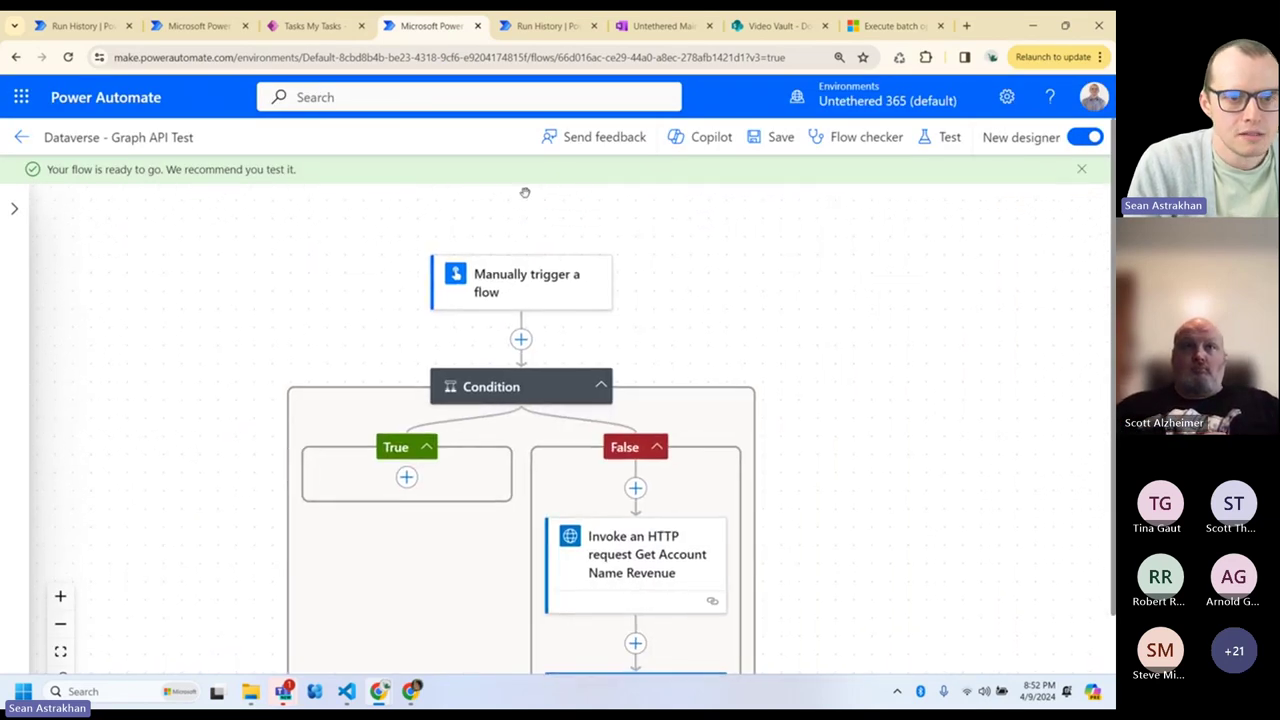
- Maximize the browser and review the batch flow's run history
{"action": "double_click", "coordinate": [1000, 34]}
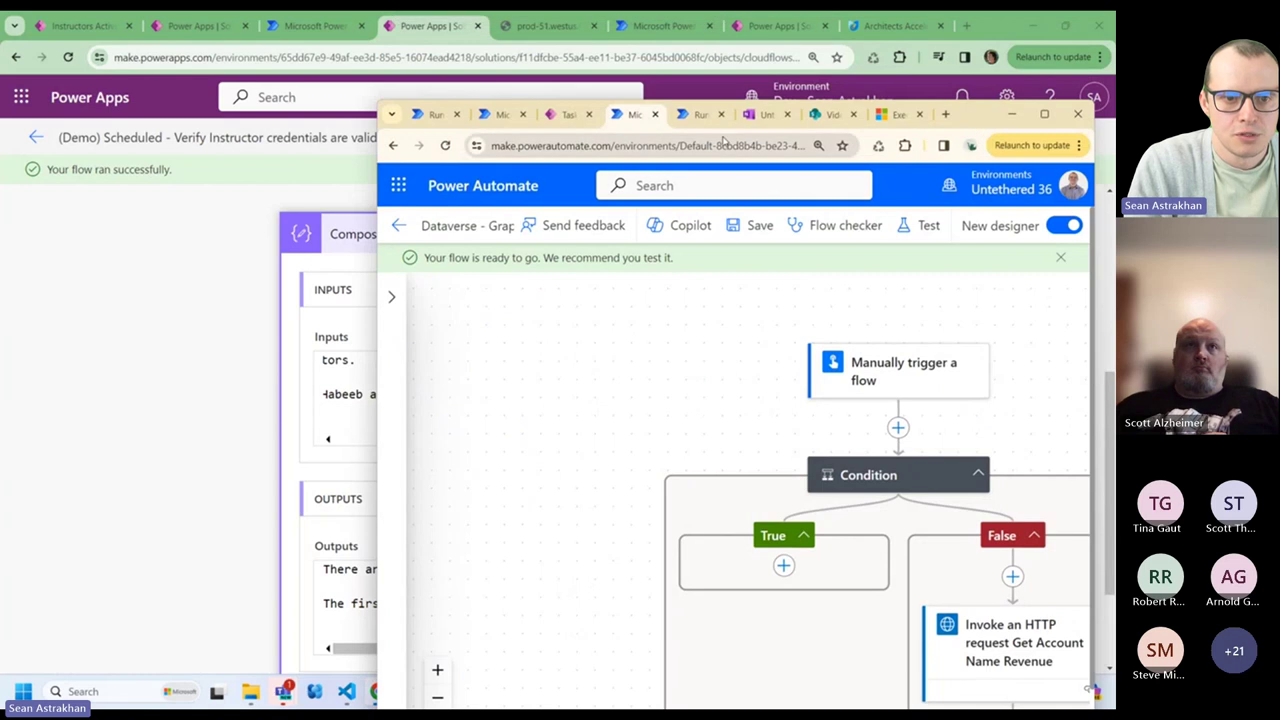
{"action": "left_click", "coordinate": [697, 116]}
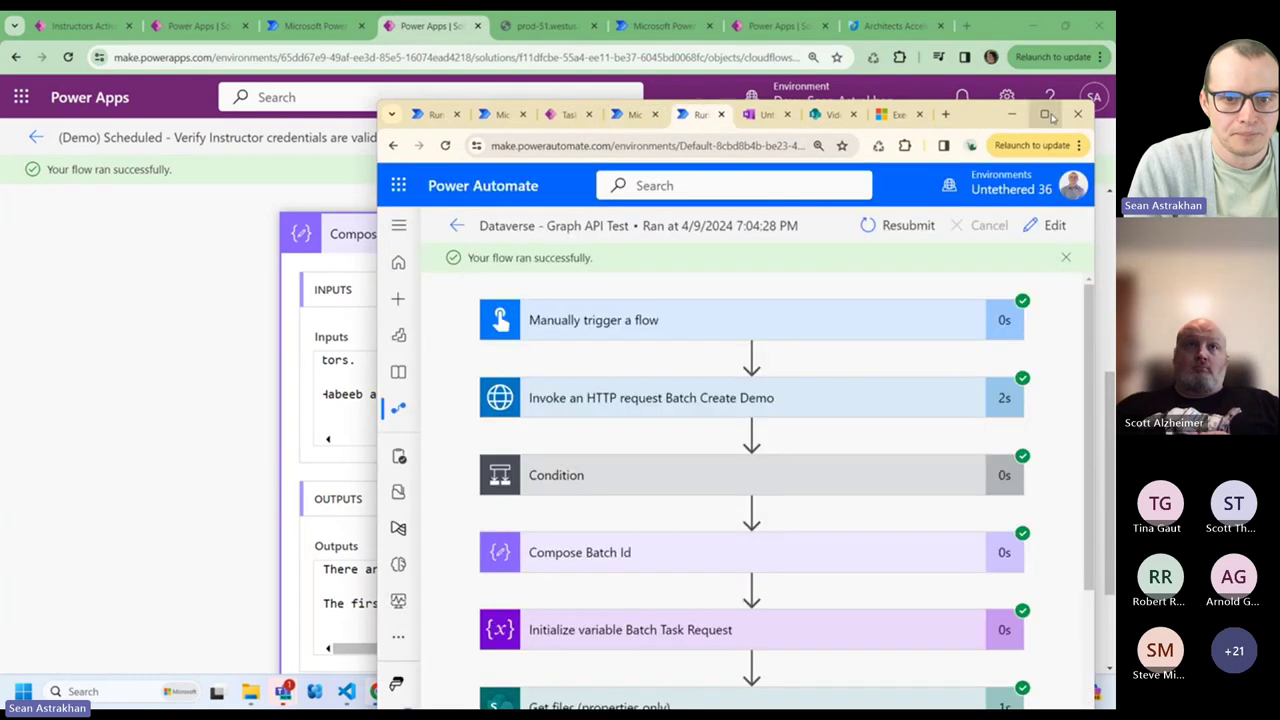
{"action": "left_click", "coordinate": [1044, 114]}
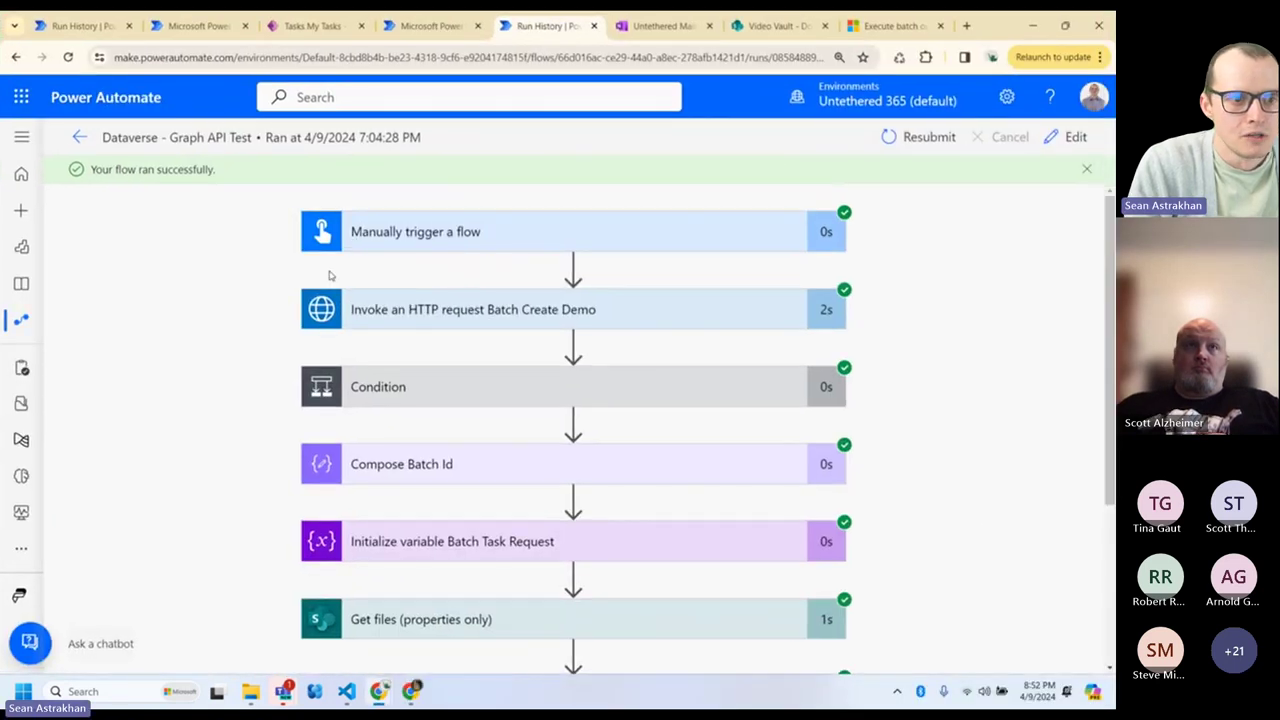
{"action": "scroll", "coordinate": [279, 368], "scroll_direction": "down", "scroll_amount": 3}
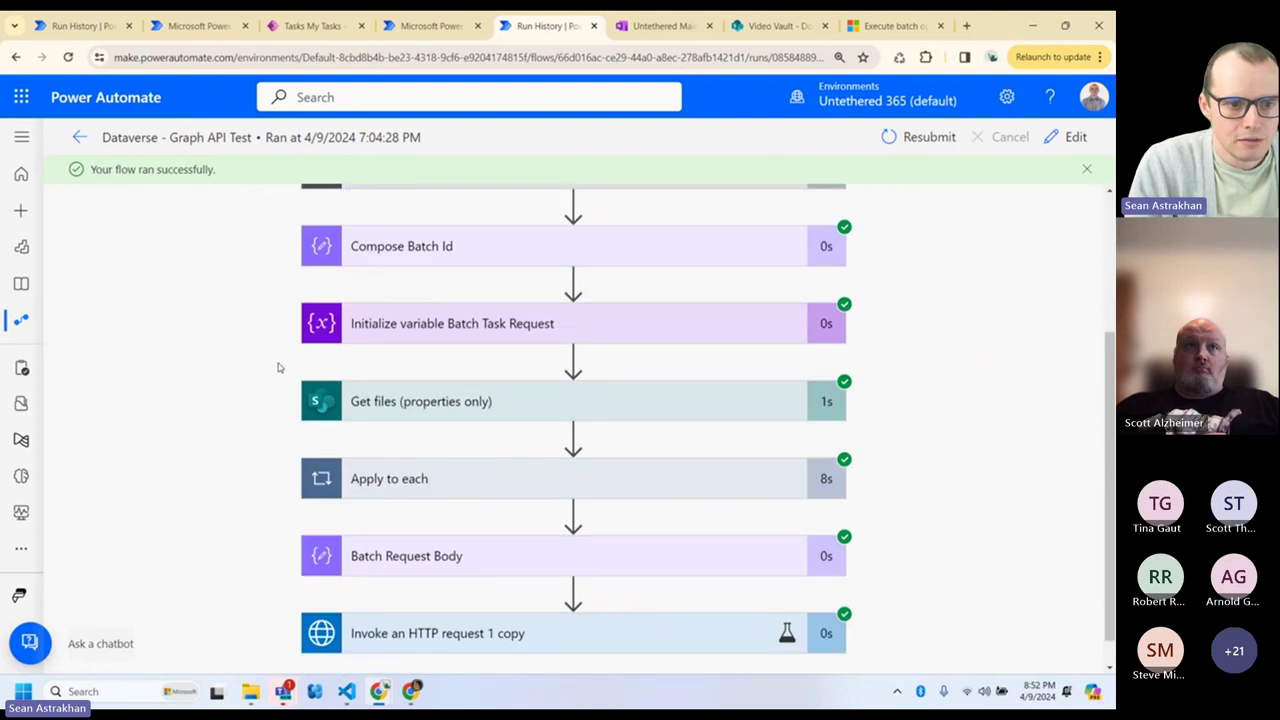
{"action": "scroll", "coordinate": [279, 368], "scroll_direction": "down", "scroll_amount": 1}
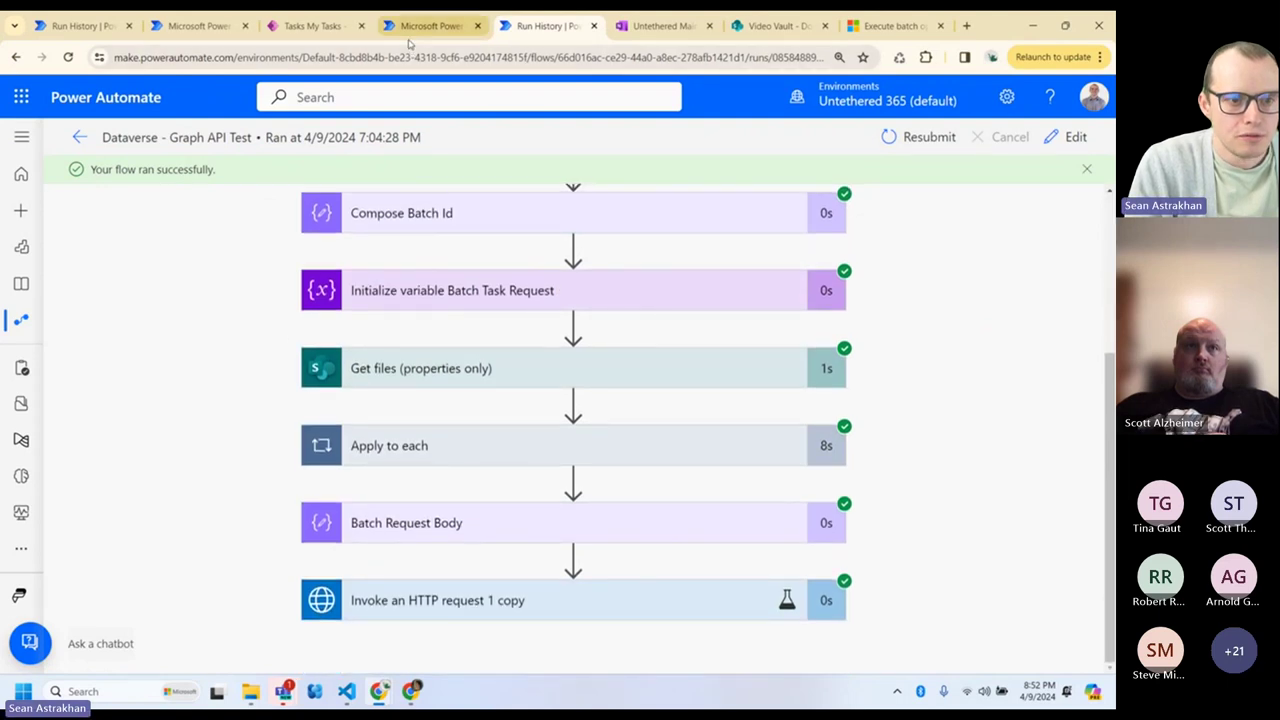
- Collapse the Condition block and pan through the Apply to each steps in the designer
{"action": "left_click", "coordinate": [411, 26]}
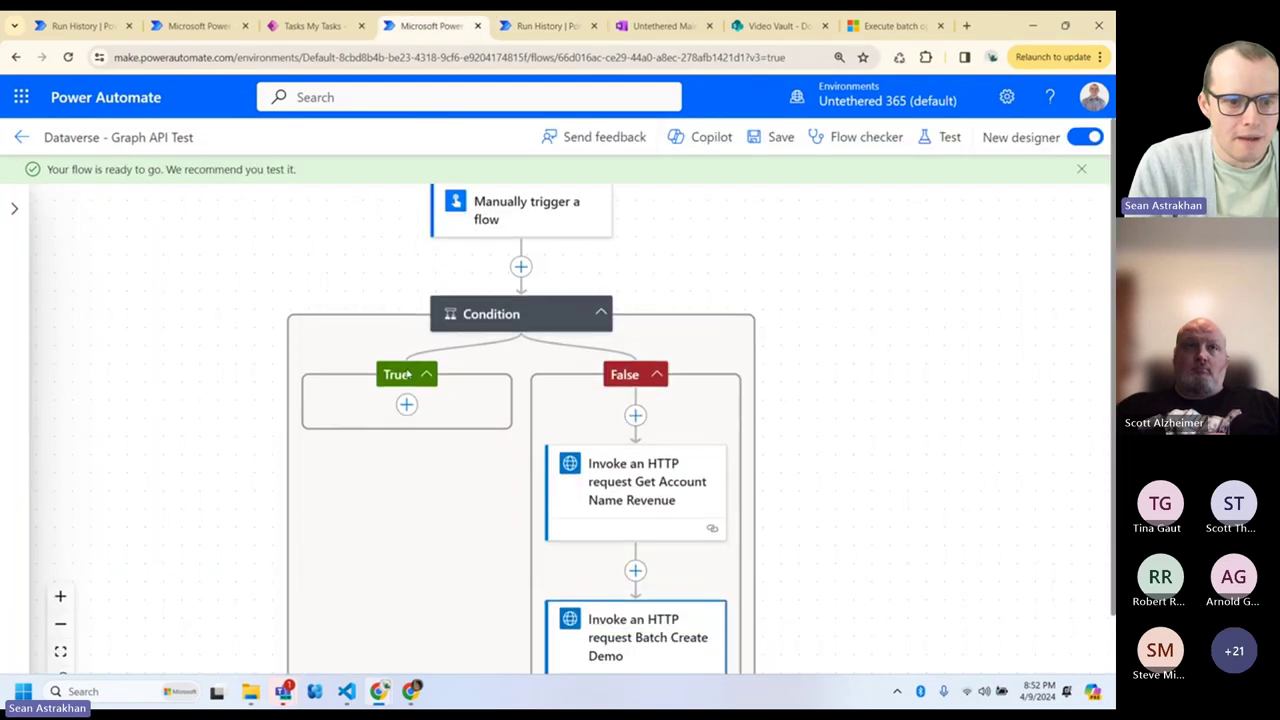
{"action": "left_click", "coordinate": [601, 313]}
{"action": "scroll", "coordinate": [607, 327], "scroll_direction": "down", "scroll_amount": 2}
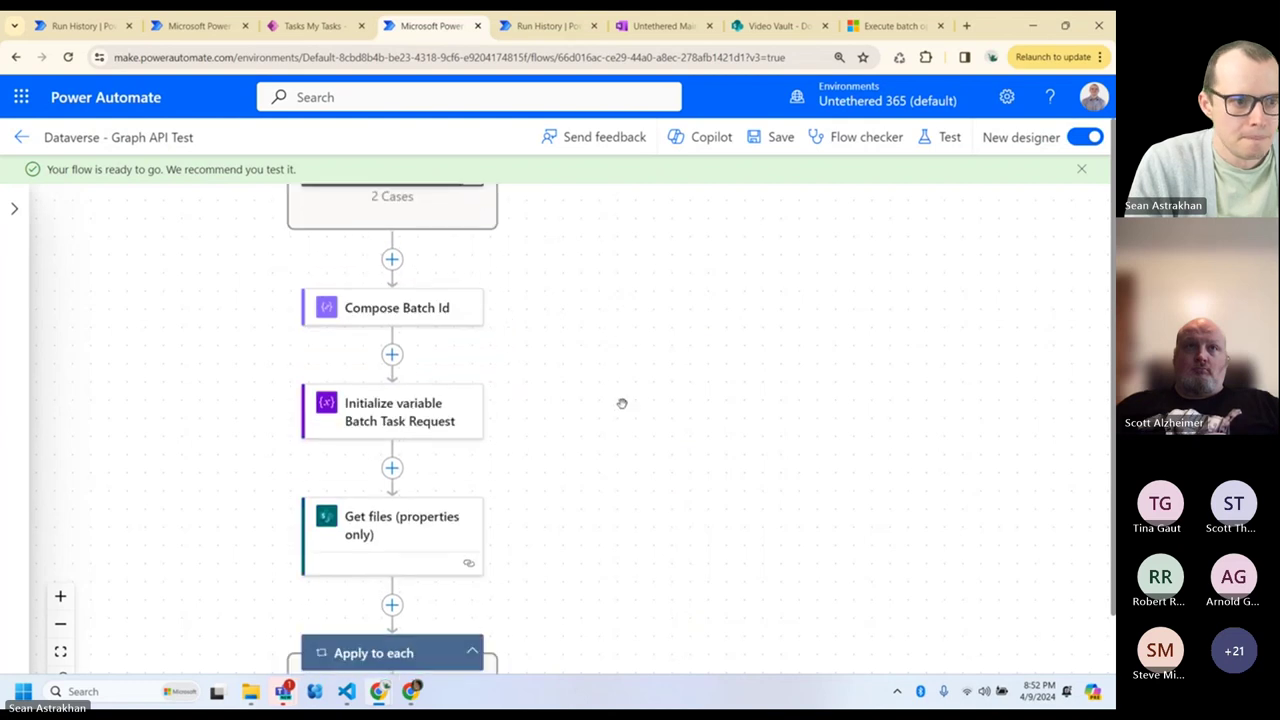
{"action": "left_click_drag", "start_coordinate": [623, 334], "coordinate": [785, 363]}
{"action": "left_click_drag", "start_coordinate": [726, 573], "coordinate": [777, 557]}
{"action": "scroll", "coordinate": [777, 561], "scroll_direction": "up", "scroll_amount": 2}
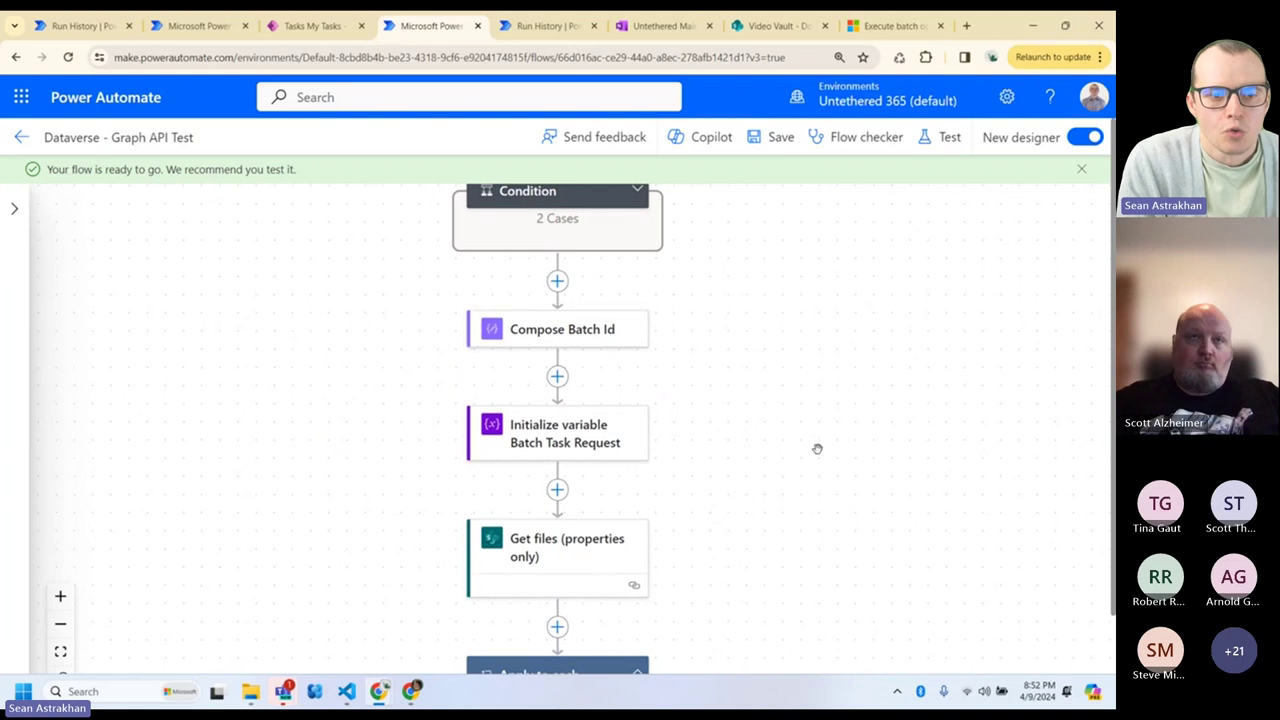
{"action": "scroll", "coordinate": [817, 446], "scroll_direction": "down", "scroll_amount": 4}
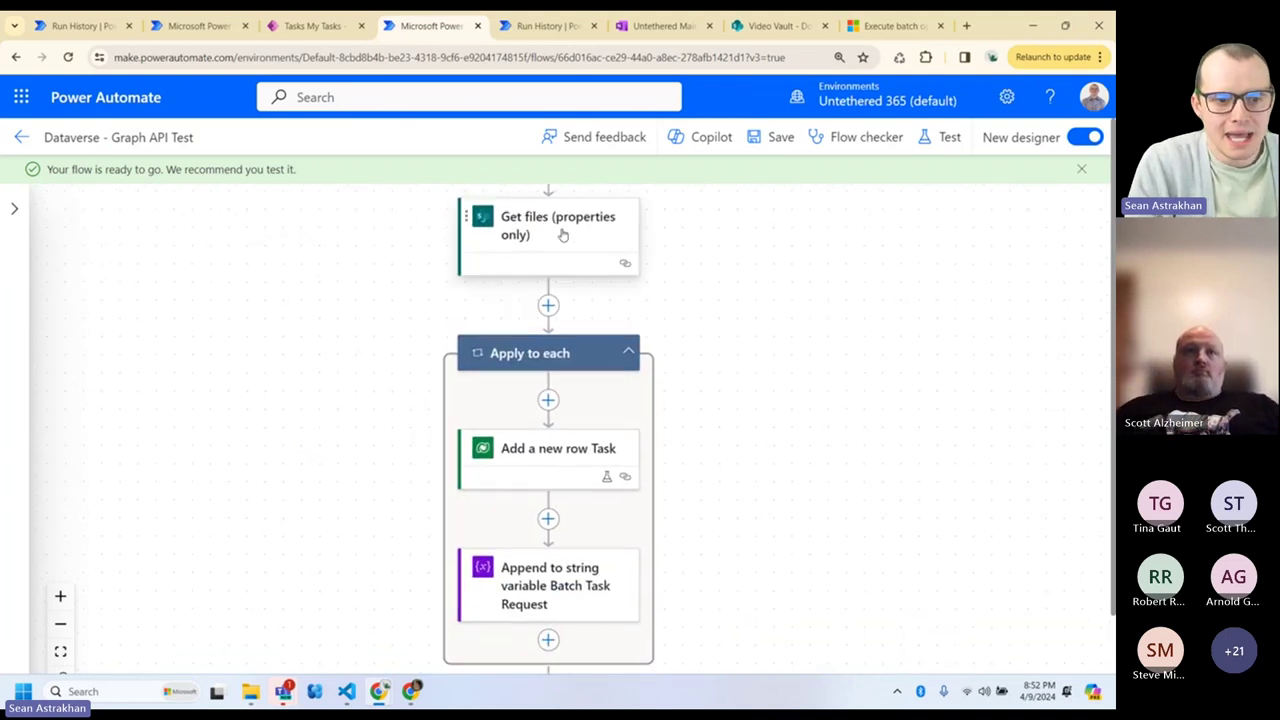
- Check the Get files (properties only) parameters, then view My Tasks with Task 1 in batch
{"action": "left_click", "coordinate": [563, 233]}
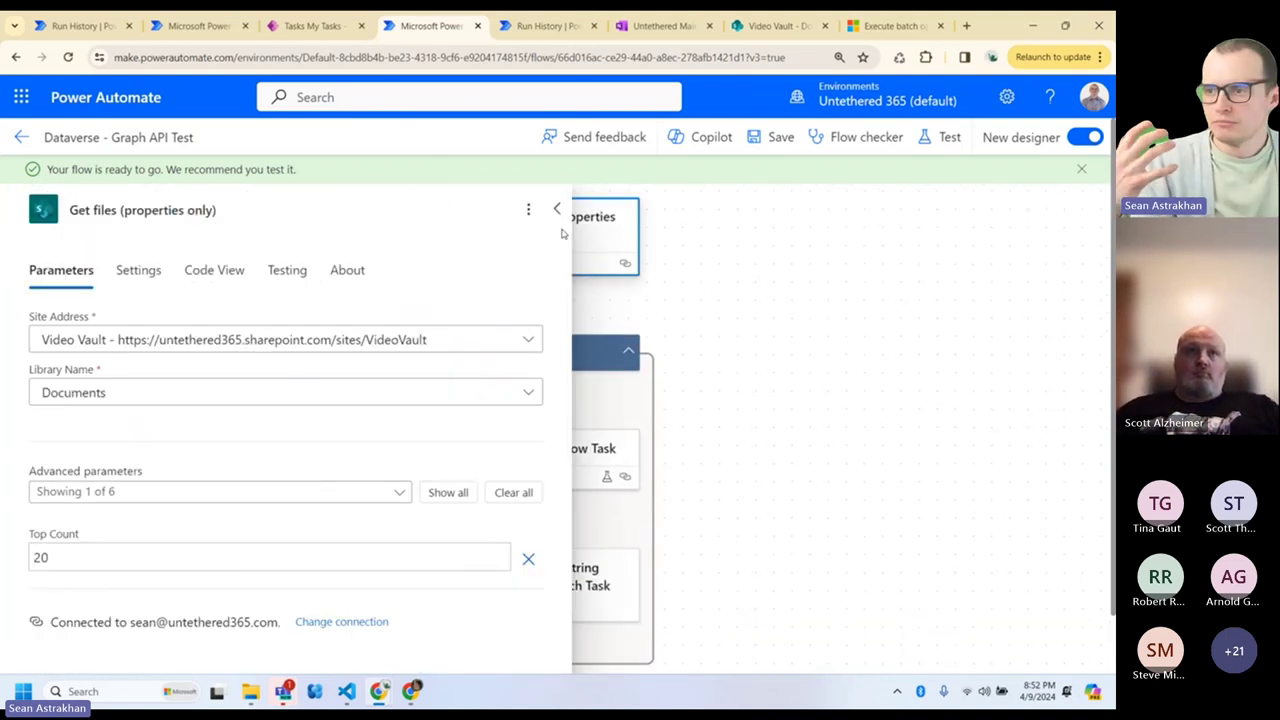
{"action": "left_click", "coordinate": [555, 210]}
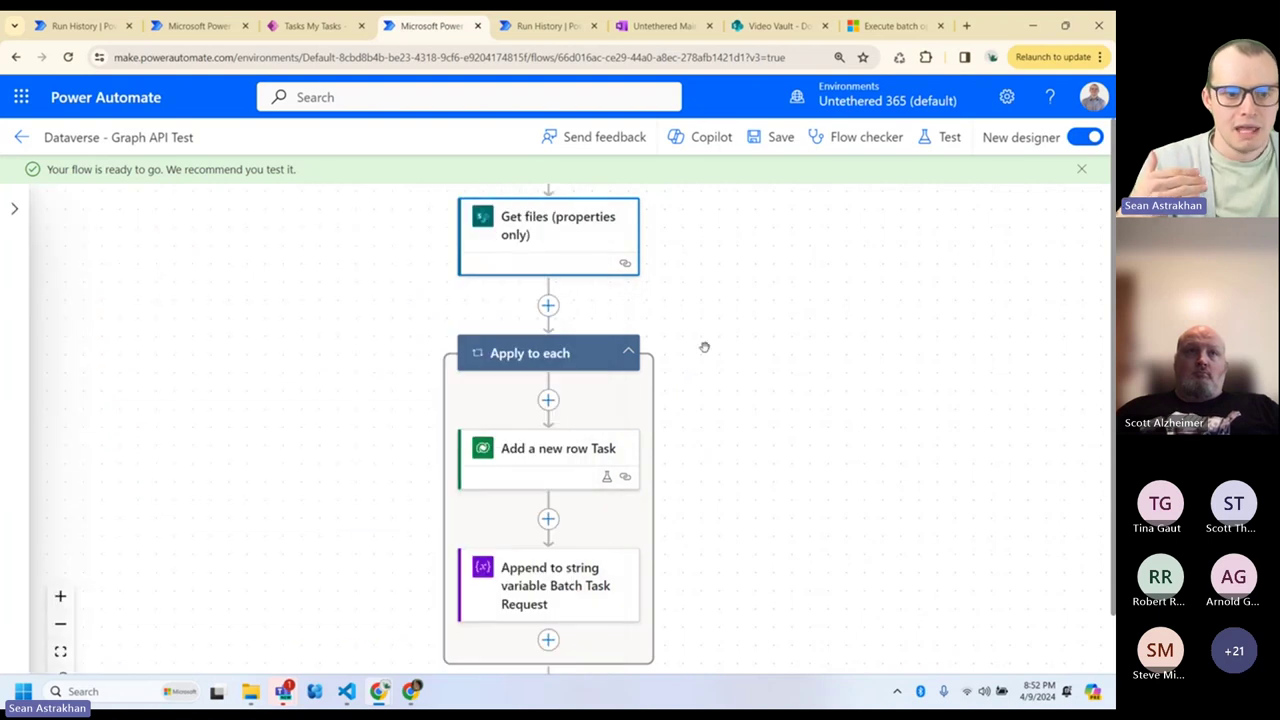
{"action": "left_click_drag", "start_coordinate": [758, 485], "coordinate": [771, 371]}
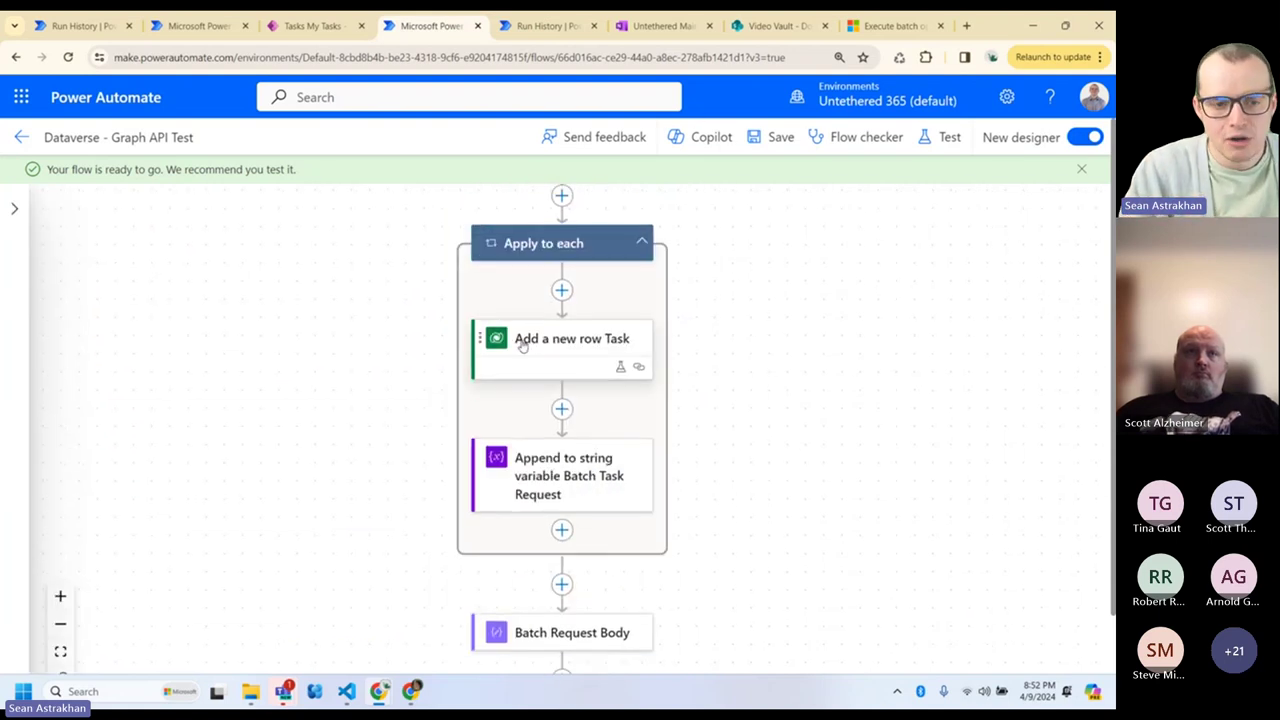
{"action": "scroll", "coordinate": [694, 366], "scroll_direction": "right", "scroll_amount": 2}
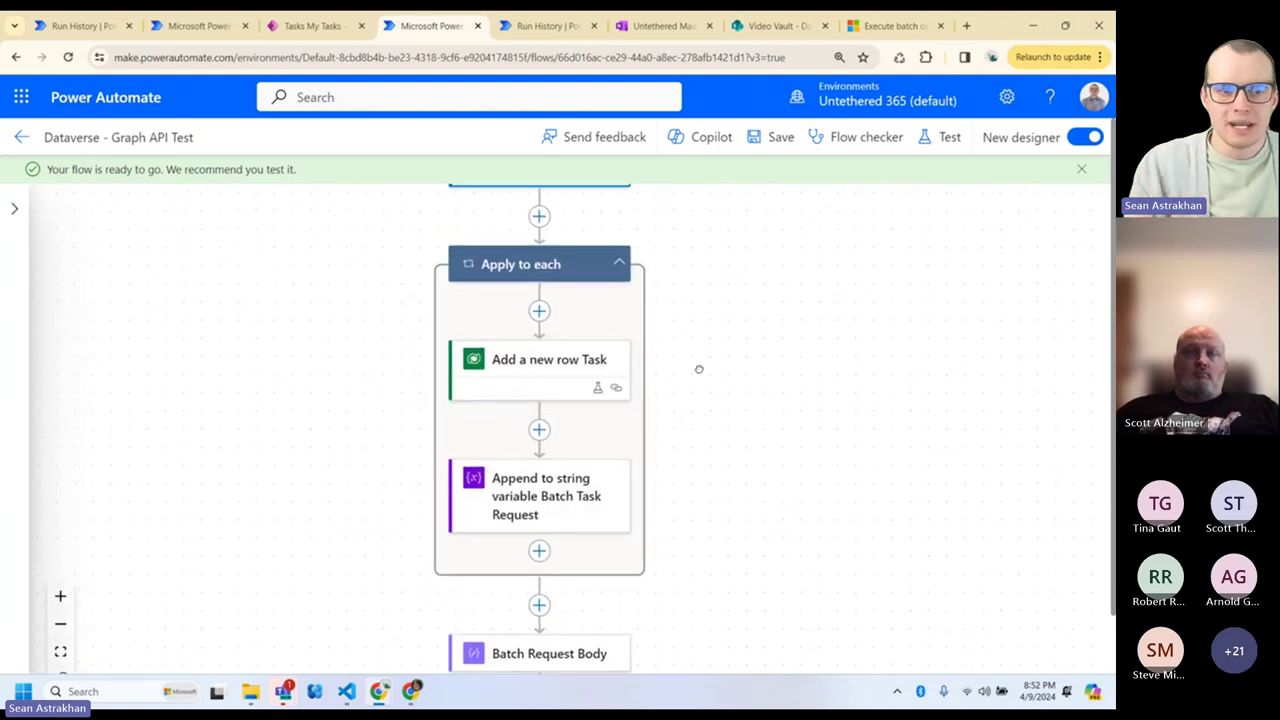
{"action": "left_click", "coordinate": [322, 30]}
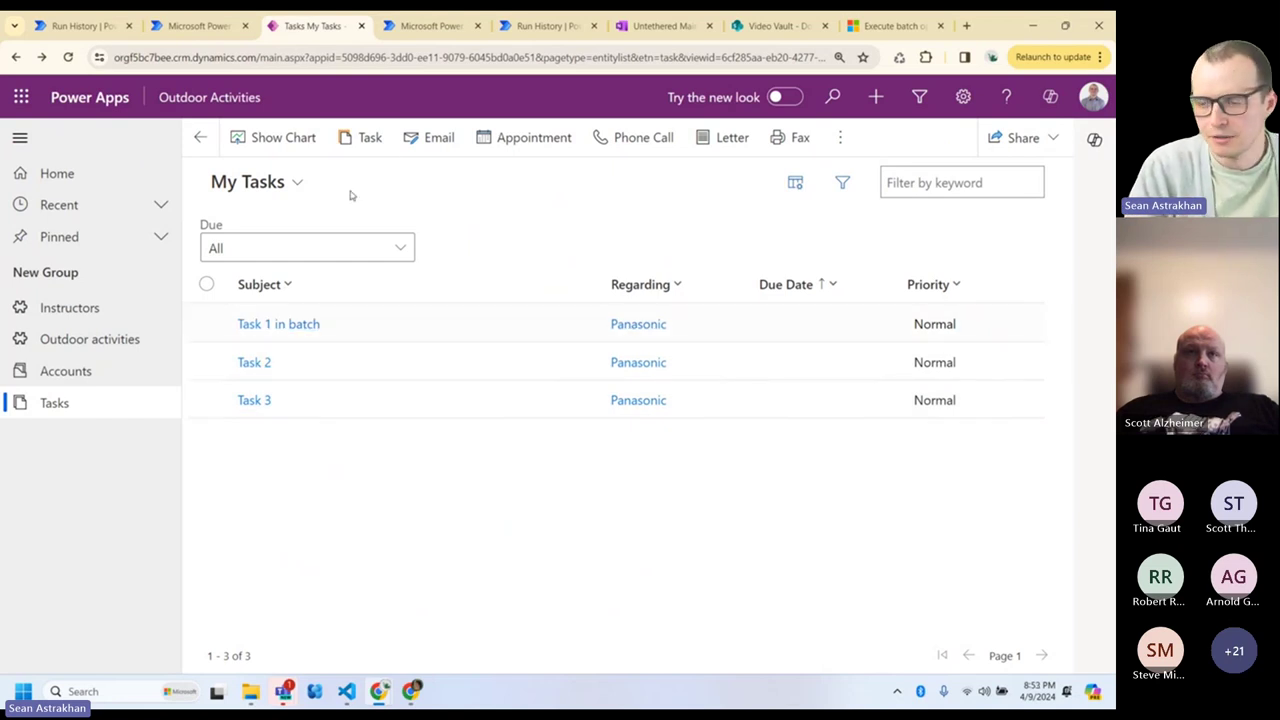
- Zoom into the flow and review the sample request body in the batch operations documentation
{"action": "left_click", "coordinate": [403, 30]}
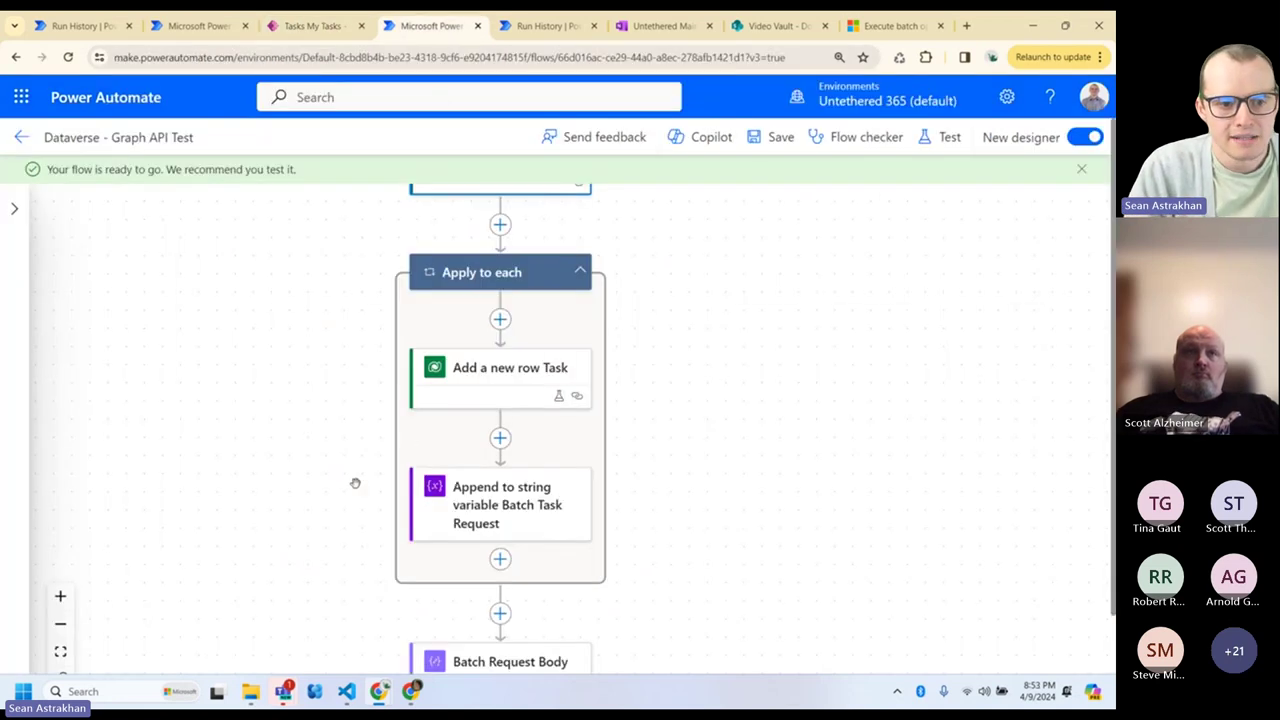
{"action": "left_click_drag", "start_coordinate": [355, 483], "coordinate": [334, 517]}
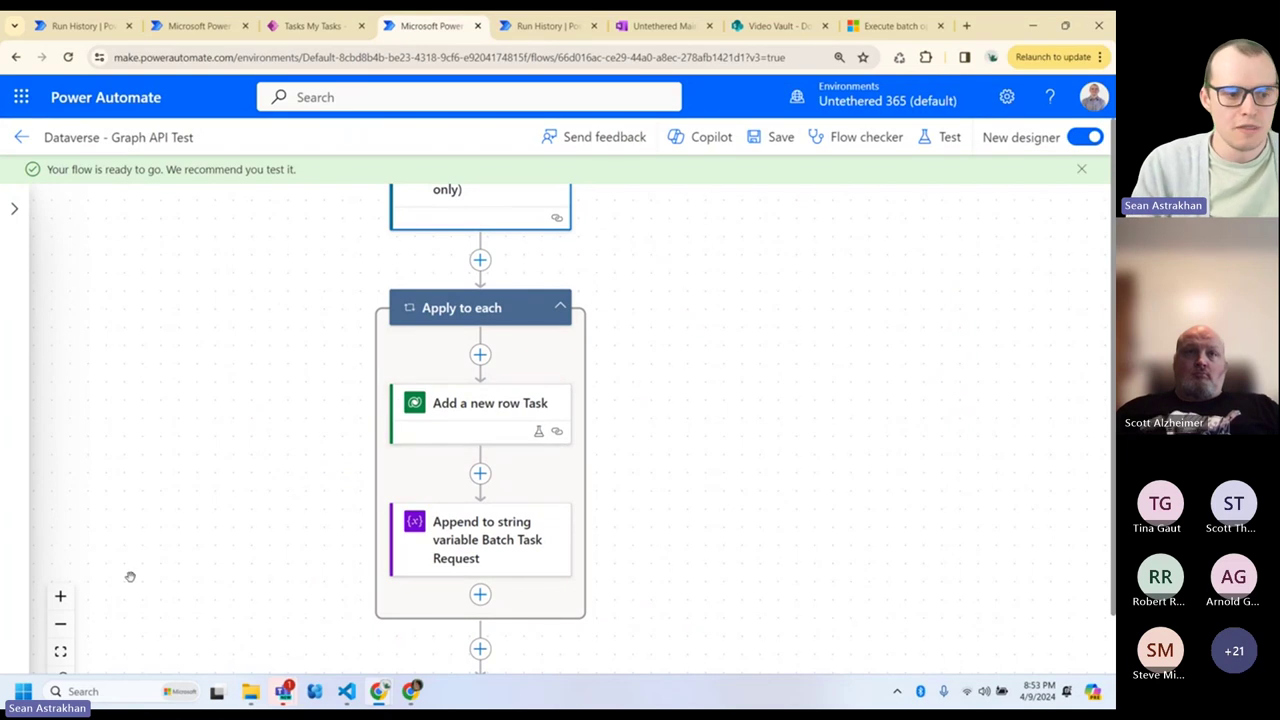
{"action": "left_click", "coordinate": [59, 600]}
{"action": "scroll", "coordinate": [194, 457], "scroll_direction": "up", "scroll_amount": 3}
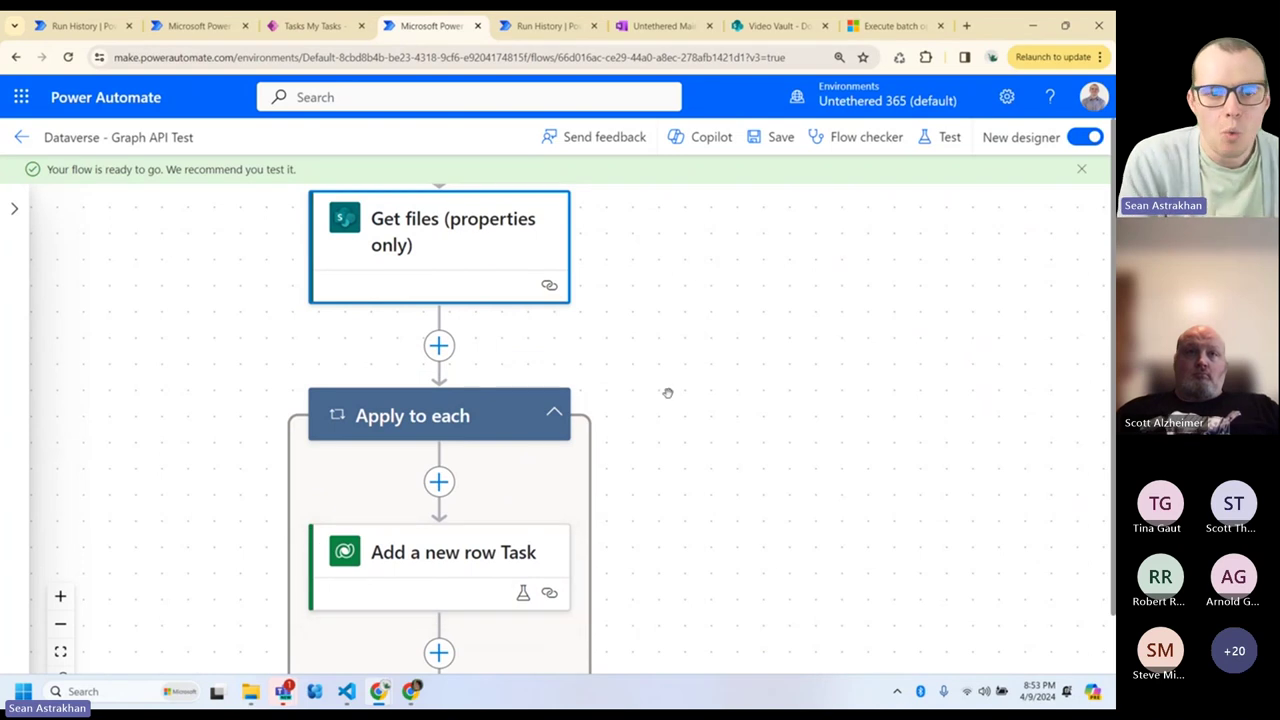
{"action": "left_click", "coordinate": [868, 25]}
{"action": "left_click_drag", "start_coordinate": [537, 212], "coordinate": [437, 570]}
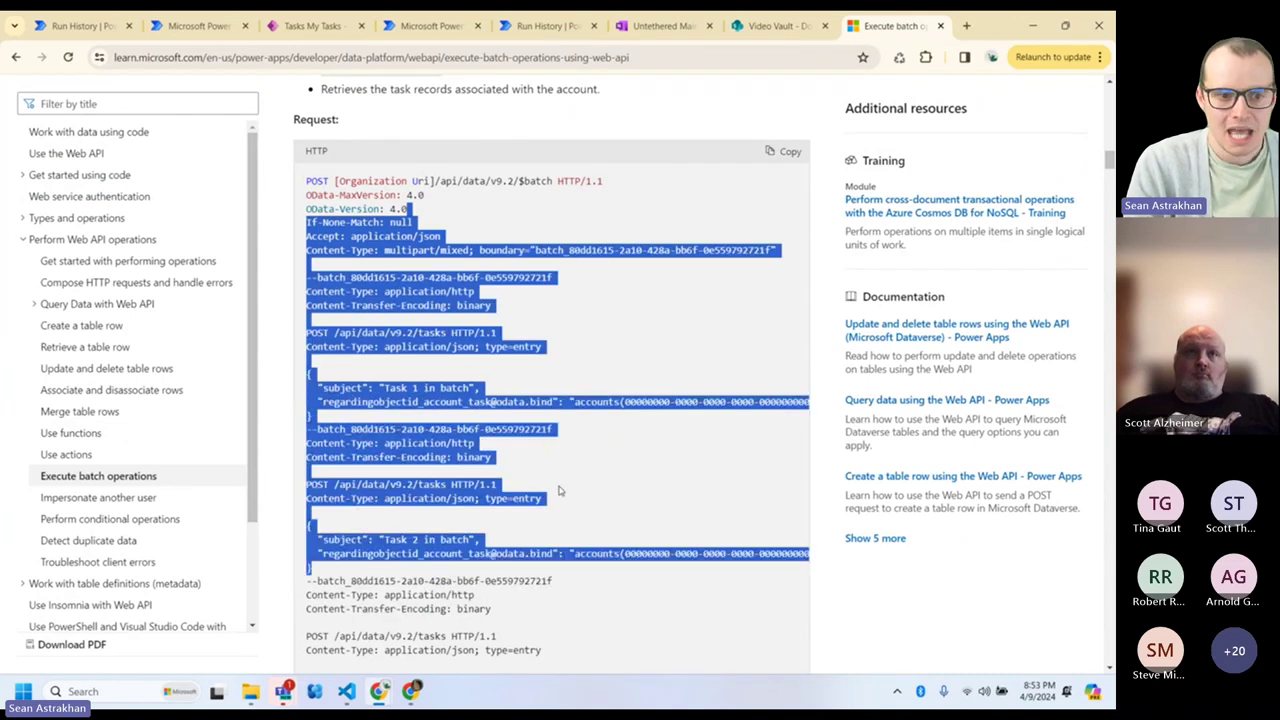
{"action": "left_click", "coordinate": [562, 490]}
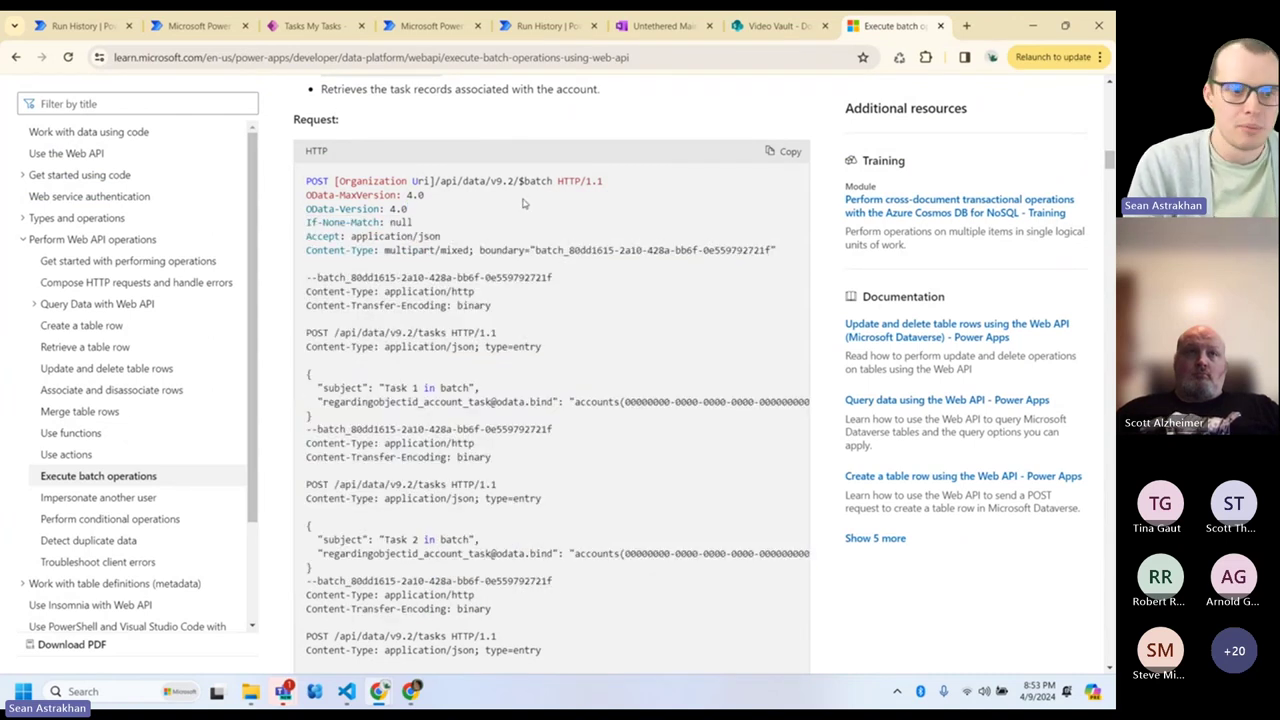
- Insert a new action between Get files (properties only) and the Apply to each loop
{"action": "left_click", "coordinate": [398, 36]}
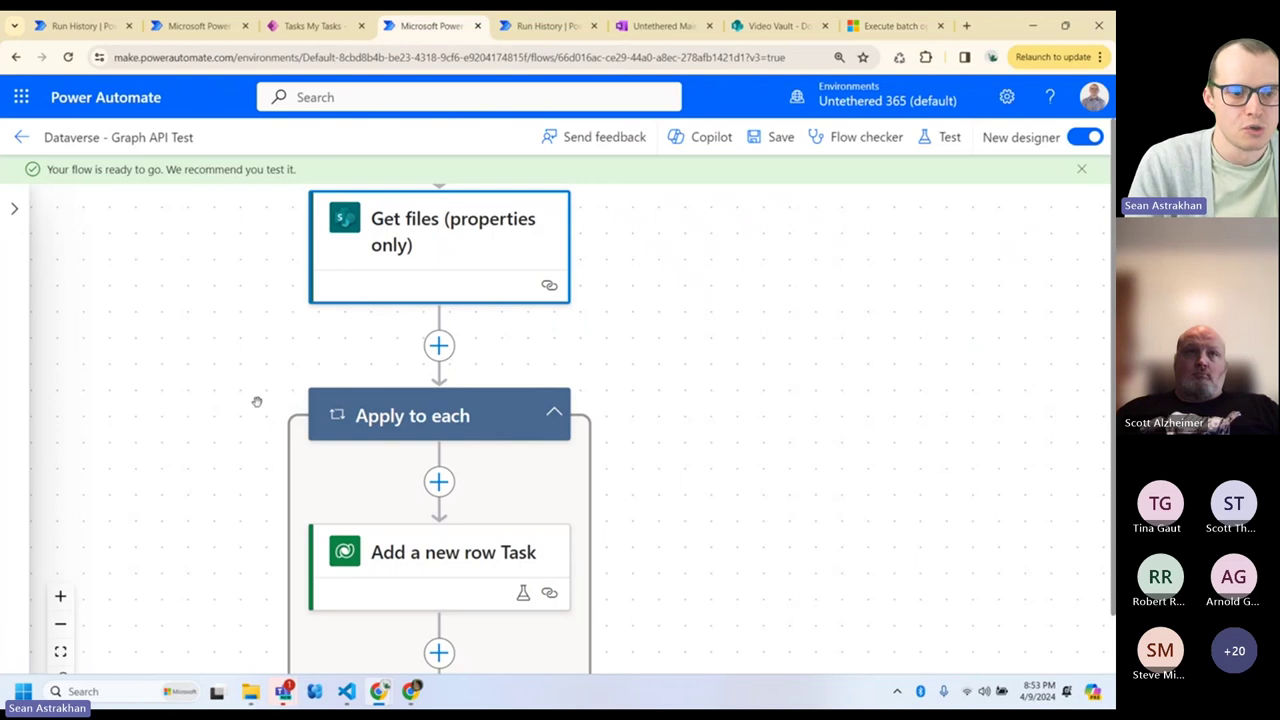
{"action": "left_click_drag", "start_coordinate": [209, 415], "coordinate": [277, 323]}
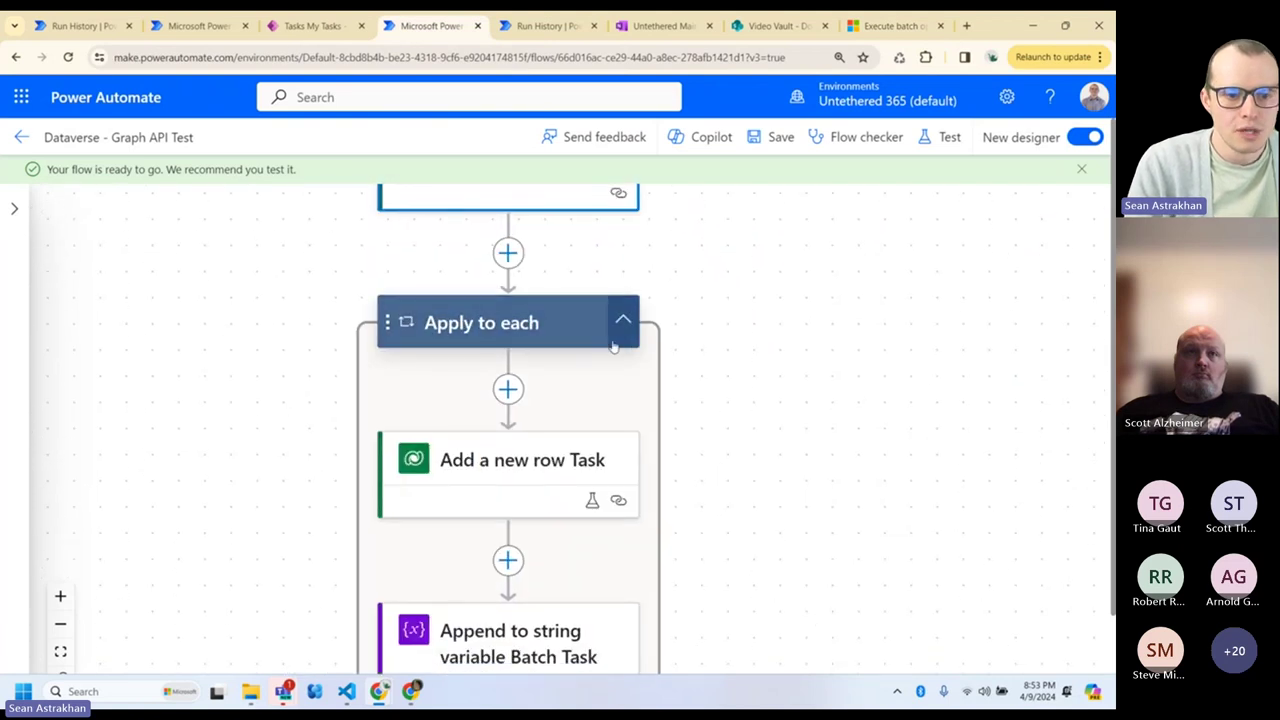
{"action": "left_click_drag", "start_coordinate": [731, 537], "coordinate": [716, 389]}
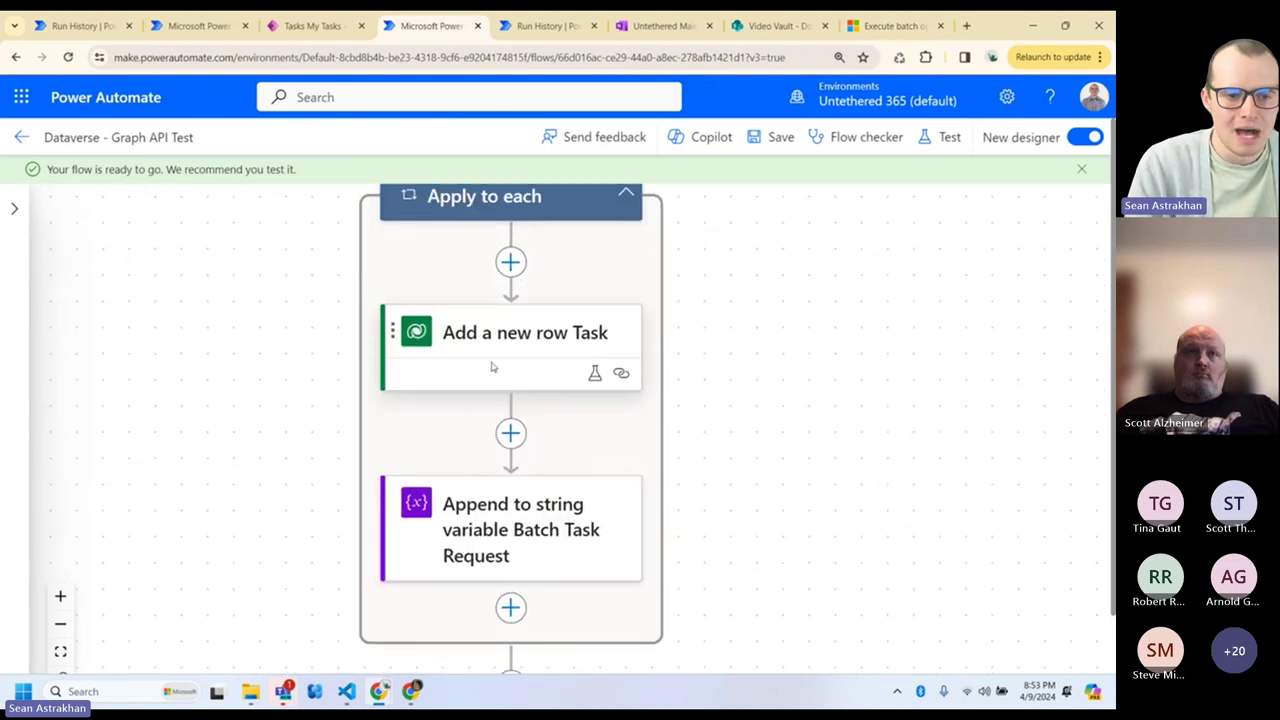
{"action": "scroll", "coordinate": [491, 370], "scroll_direction": "up", "scroll_amount": 3}
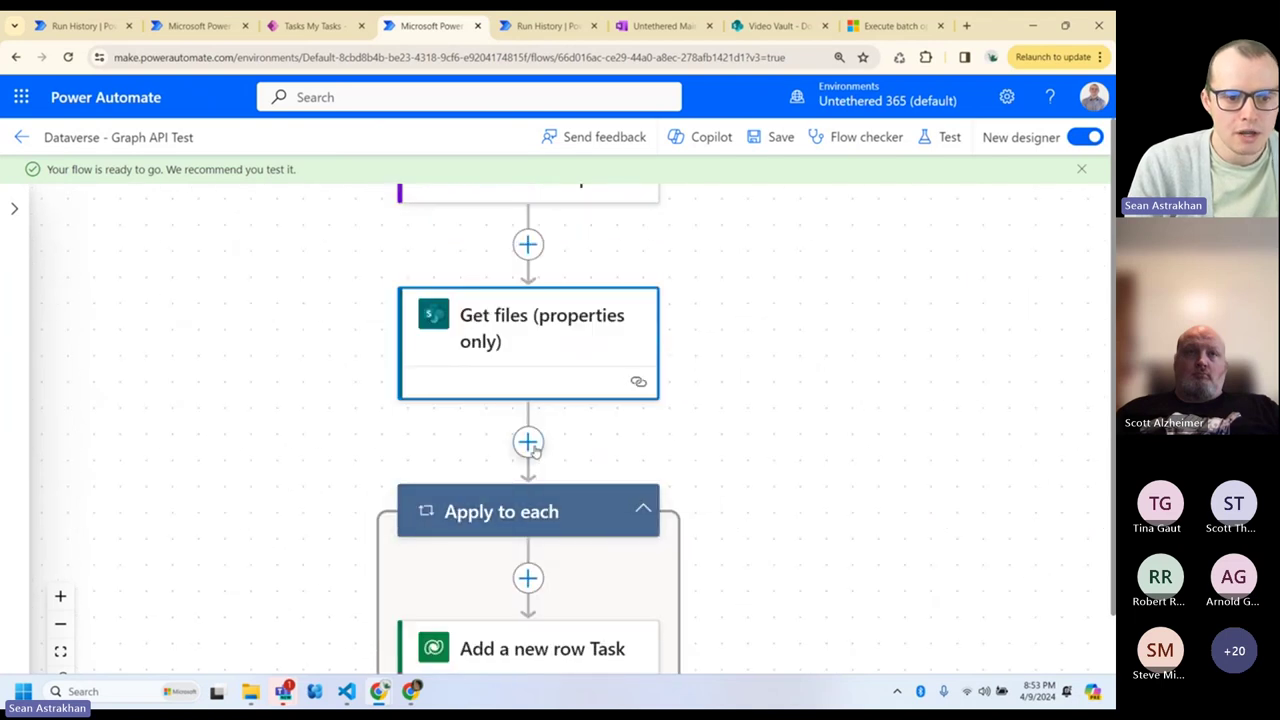
{"action": "left_click", "coordinate": [528, 441]}
{"action": "left_click", "coordinate": [603, 408]}
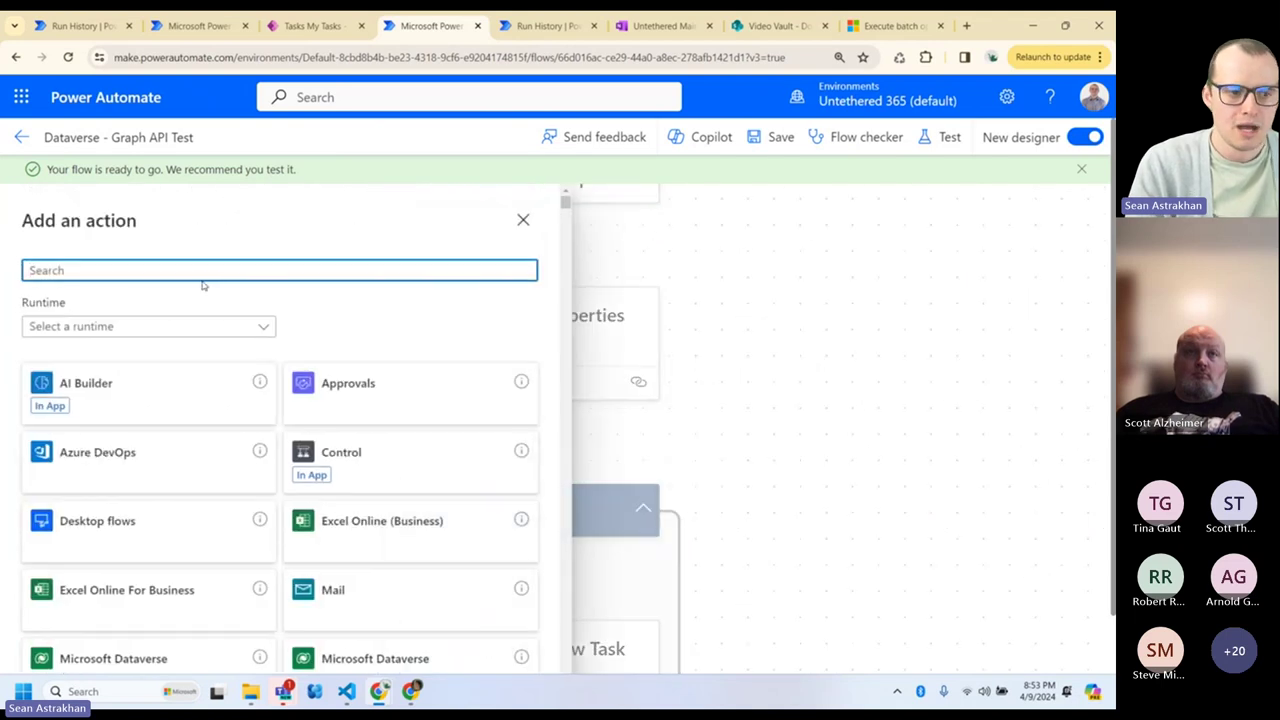
- Search 'invoke an http request' and add the HTTP with Microsoft Entra ID (preauthorized) action
{"action": "type", "text": "invoke an http request"}
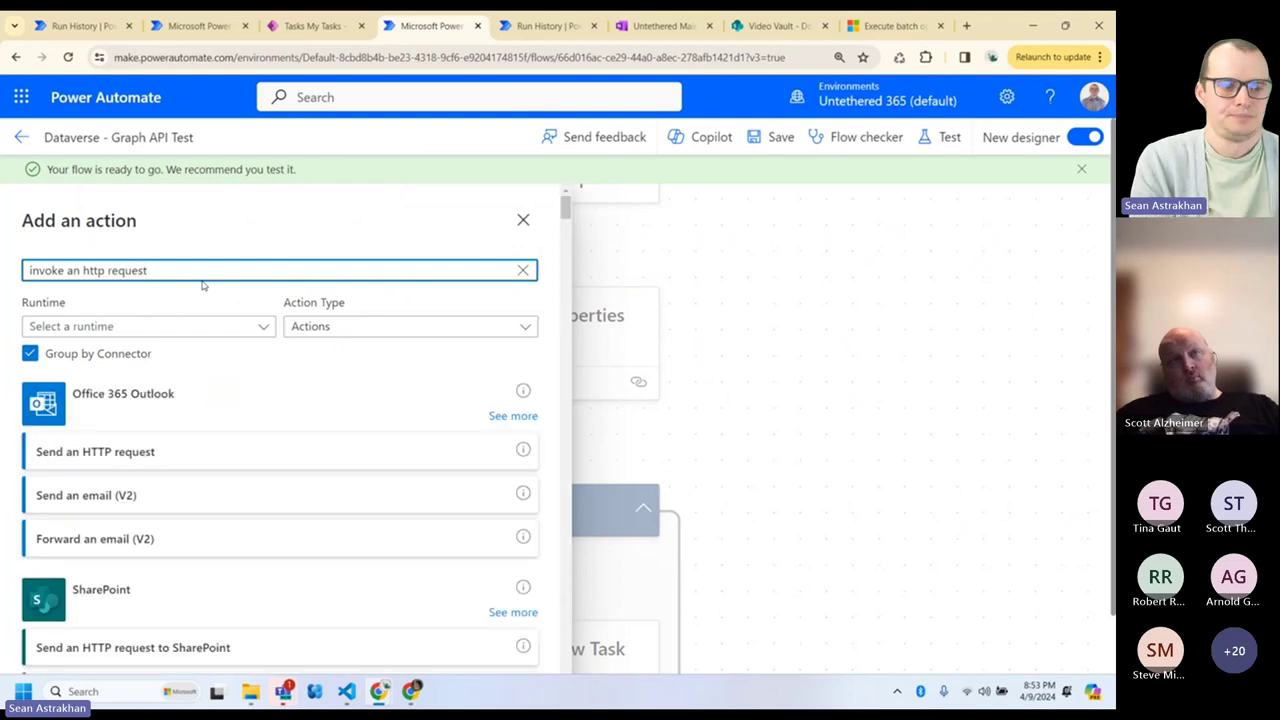
{"action": "scroll", "coordinate": [217, 425], "scroll_direction": "down", "scroll_amount": 5}
{"action": "scroll", "coordinate": [217, 421], "scroll_direction": "down", "scroll_amount": 3}
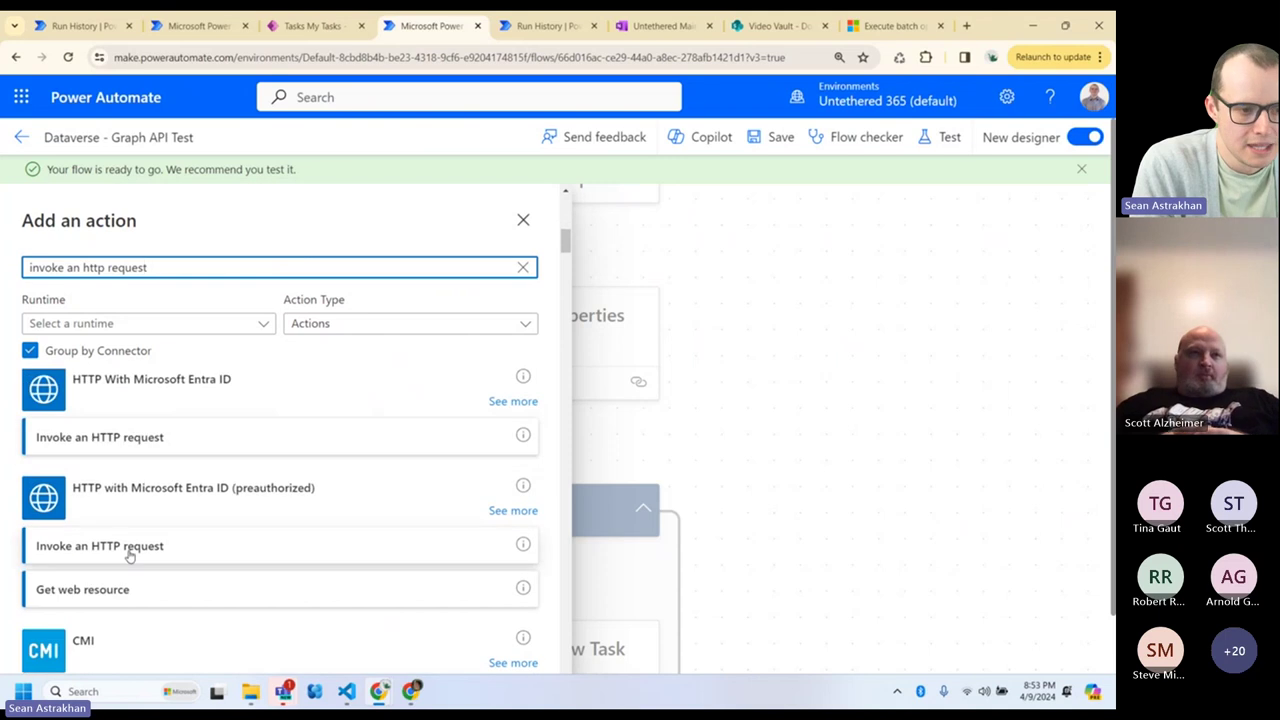
{"action": "left_click", "coordinate": [130, 552]}
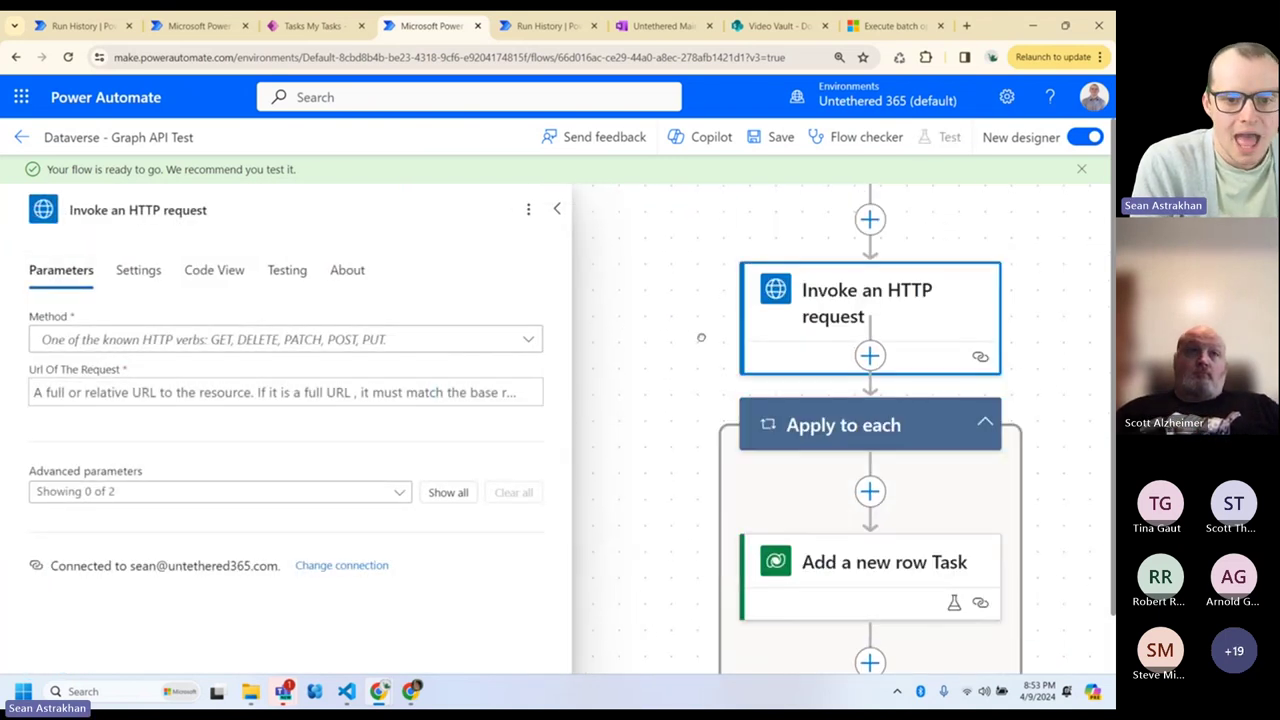
- Inspect the existing HTTP request copy's URL, then return to the batch documentation
{"action": "scroll", "coordinate": [639, 489], "scroll_direction": "down", "scroll_amount": 10}
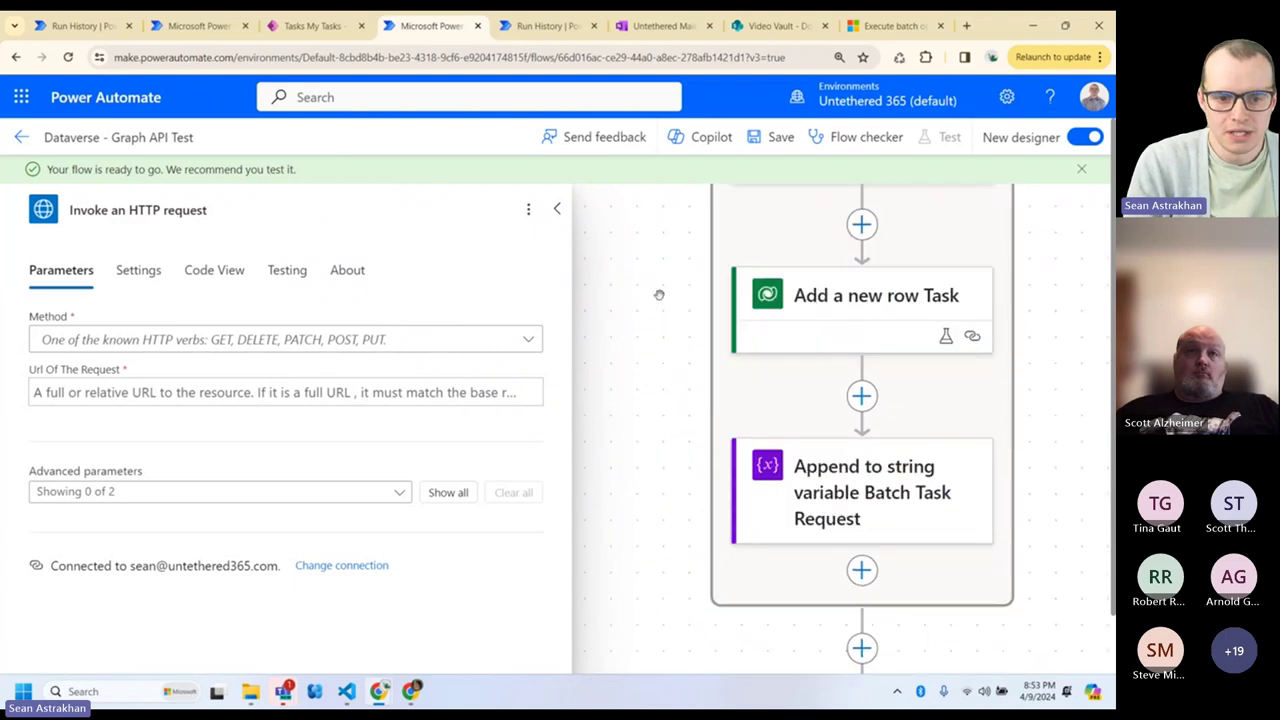
{"action": "left_click", "coordinate": [815, 398]}
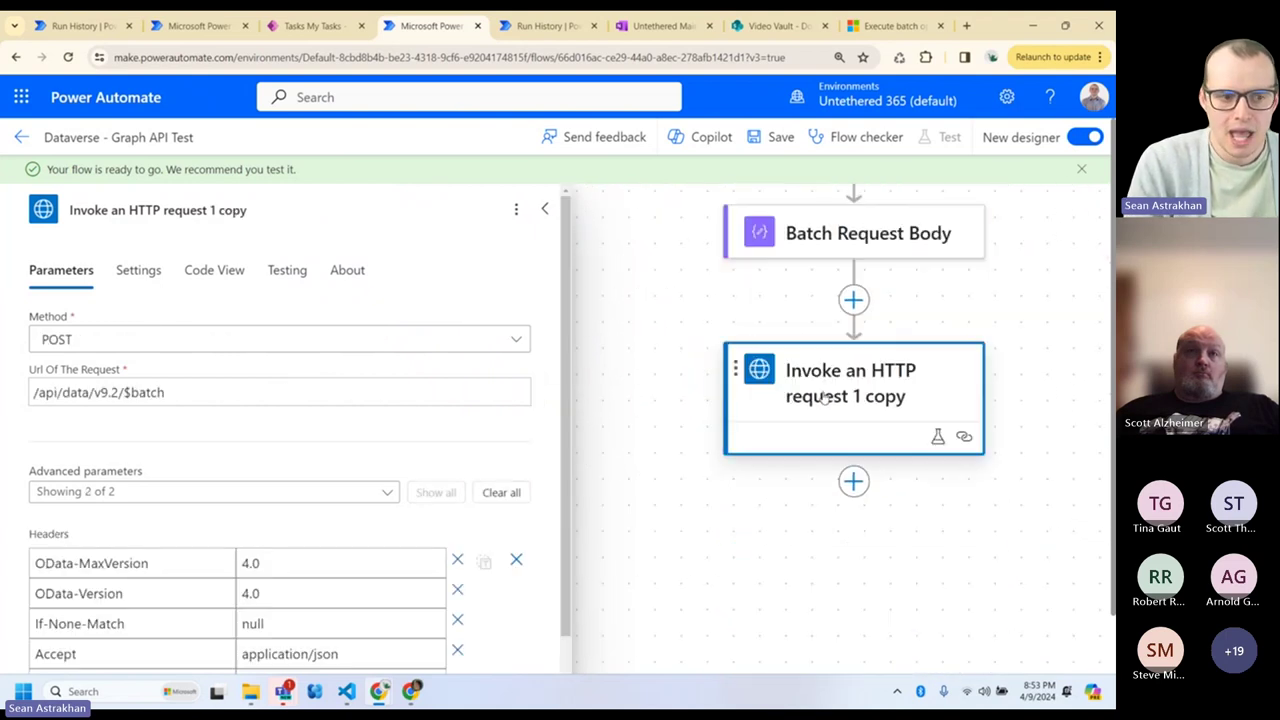
{"action": "left_click_drag", "start_coordinate": [186, 393], "coordinate": [30, 397]}
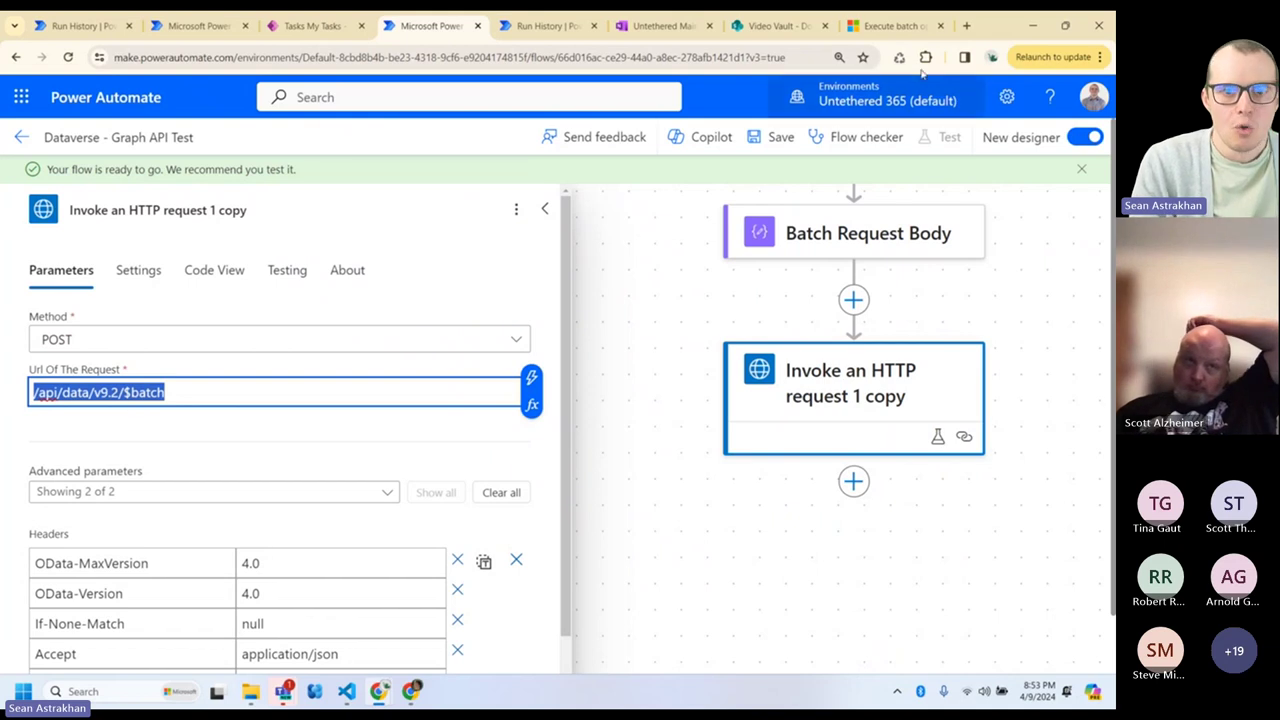
{"action": "left_click", "coordinate": [890, 25]}
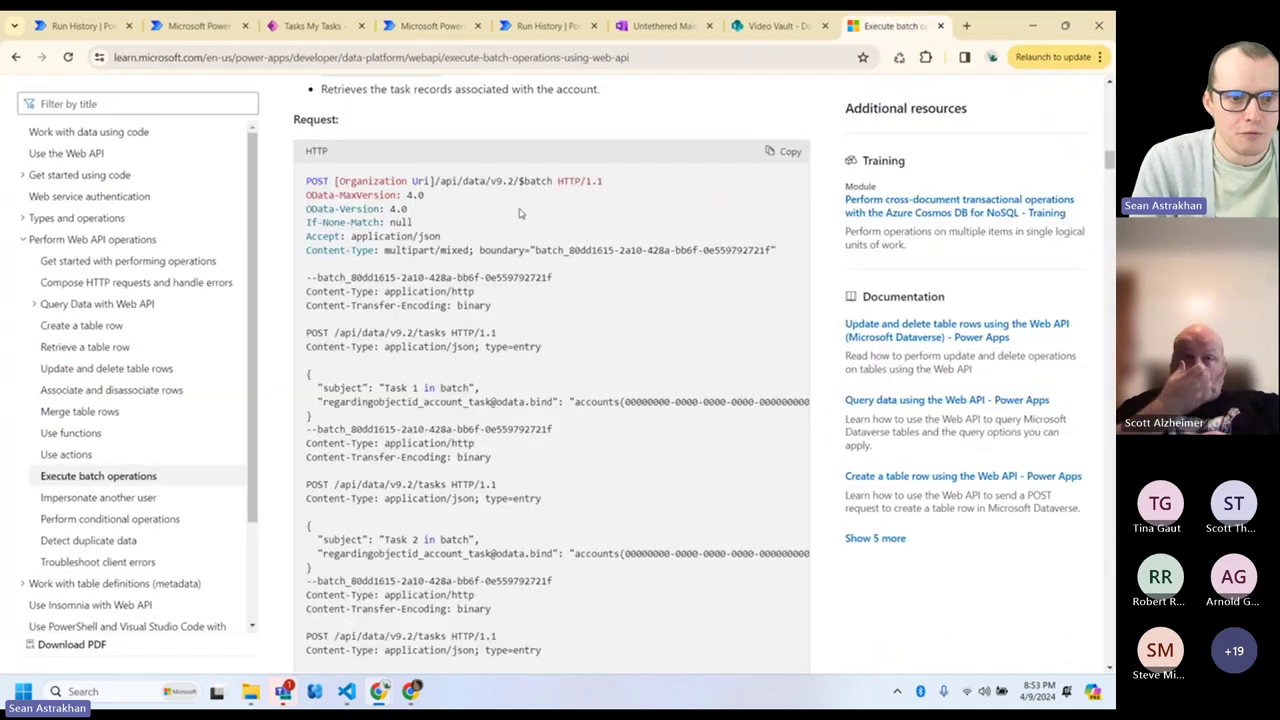
- Copy the /api/data/v9.2/$batch path from the sample POST line and return to the flow
{"action": "left_click_drag", "start_coordinate": [552, 181], "coordinate": [435, 181]}
{"action": "key", "text": "ctrl+plus"}
{"action": "key", "text": "ctrl+plus"}
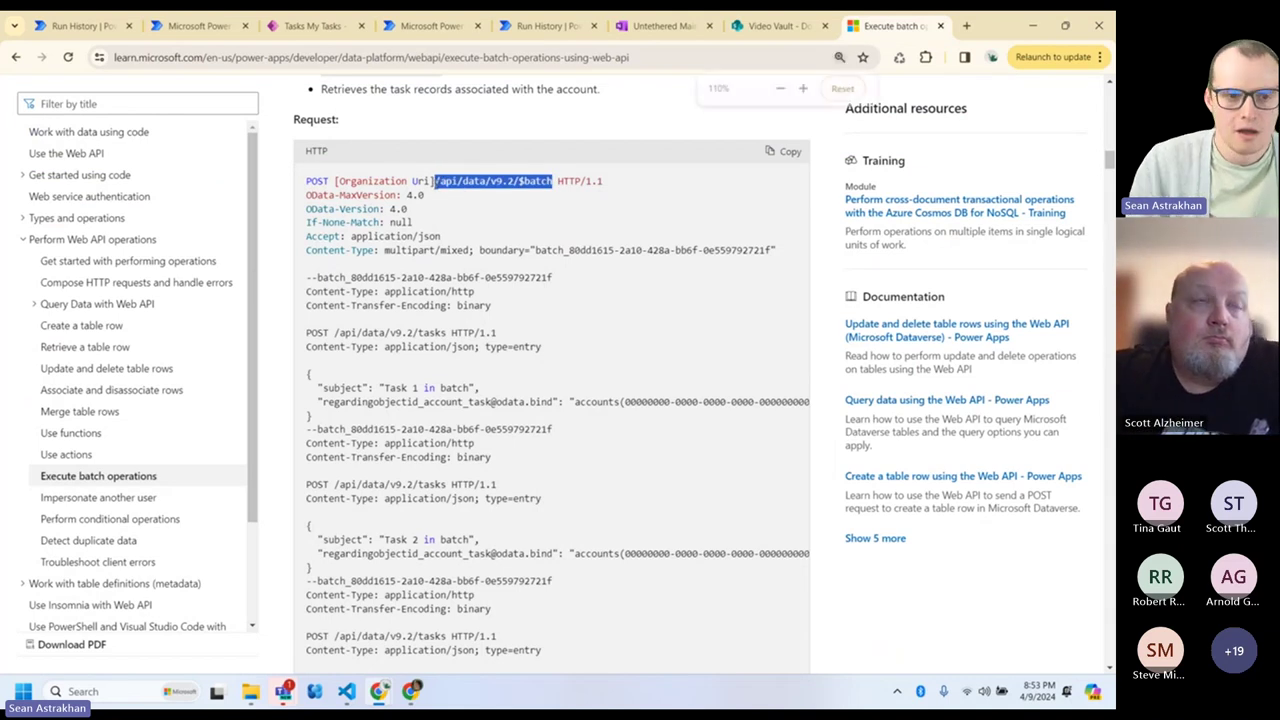
{"action": "scroll", "coordinate": [540, 340], "scroll_direction": "down", "scroll_amount": 2}
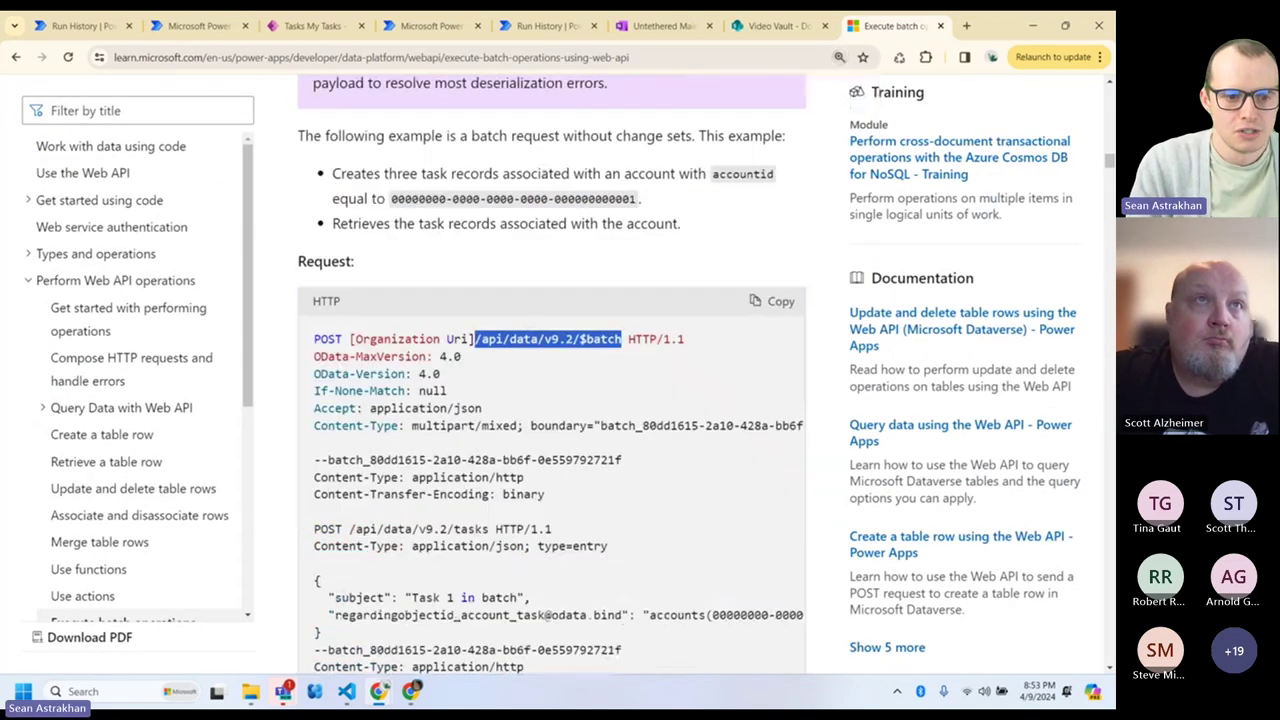
{"action": "right_click", "coordinate": [521, 339]}
{"action": "left_click", "coordinate": [538, 358]}
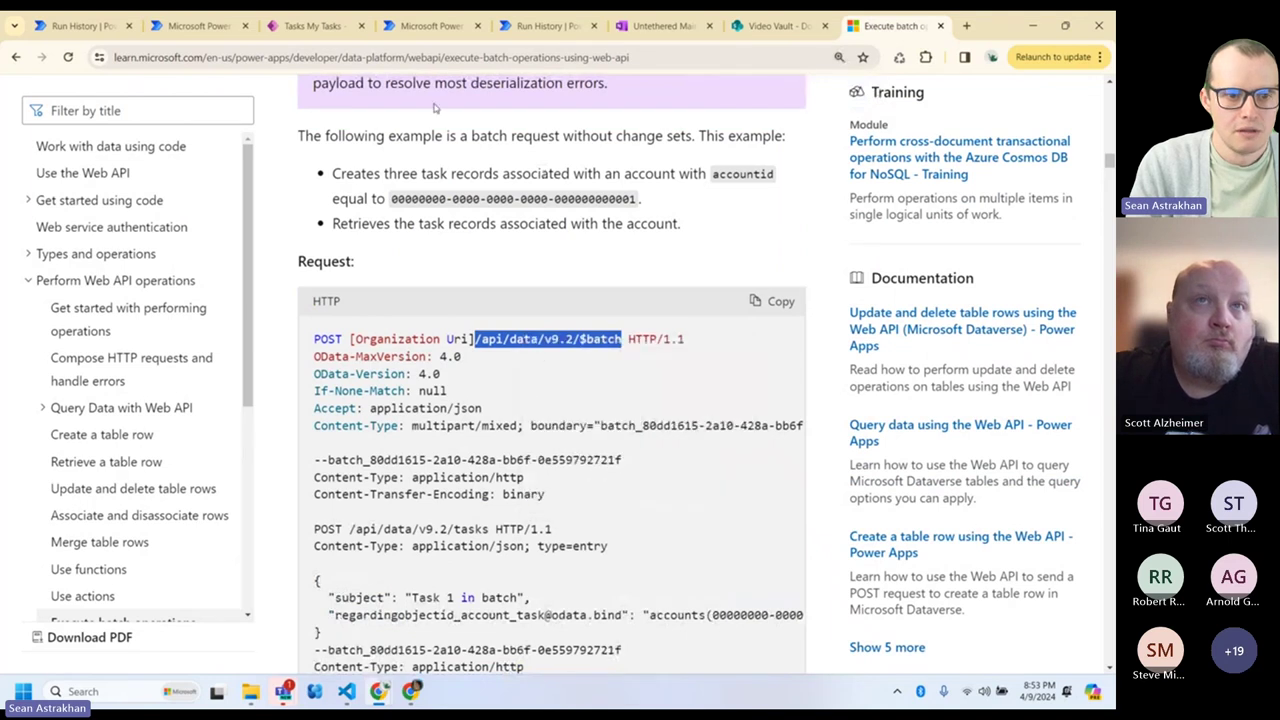
{"action": "left_click", "coordinate": [428, 25]}
{"action": "left_click", "coordinate": [197, 390]}
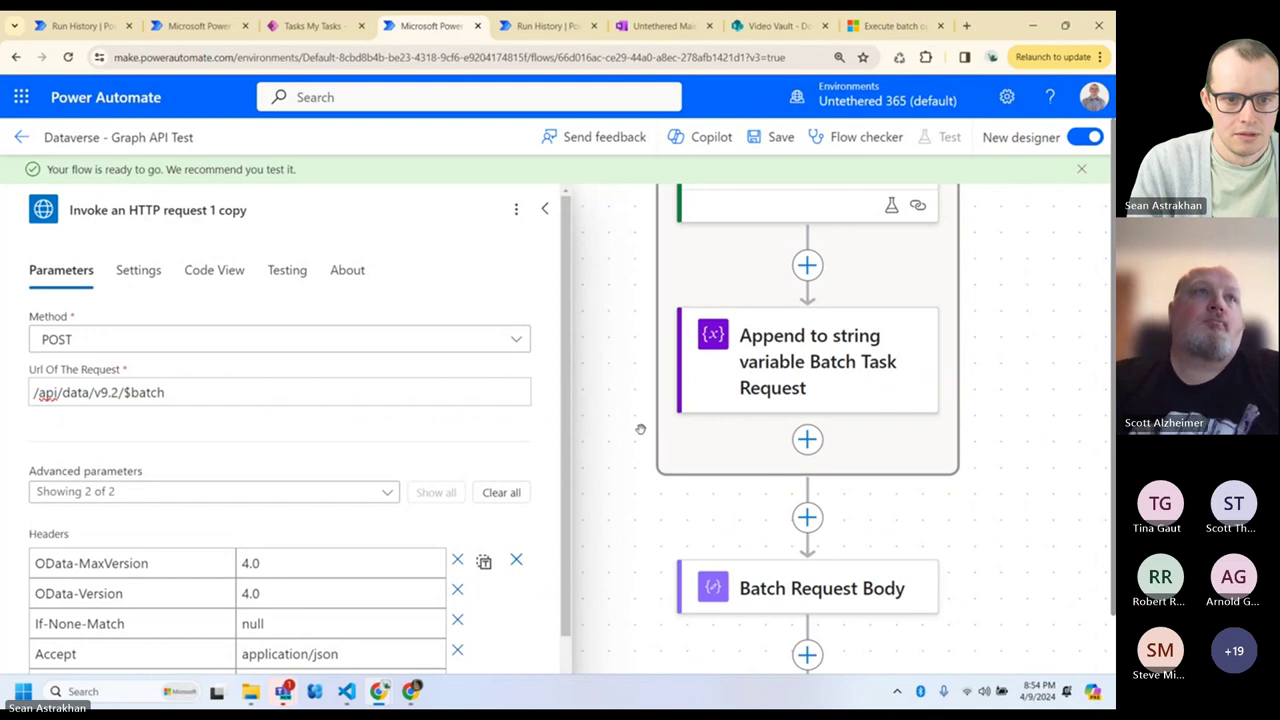
- Set the new HTTP request to PATCH with URL /api/data/v9.2/$batch, showing Headers and Body
{"action": "scroll", "coordinate": [643, 430], "scroll_direction": "up", "scroll_amount": 5}
{"action": "left_click", "coordinate": [751, 320]}
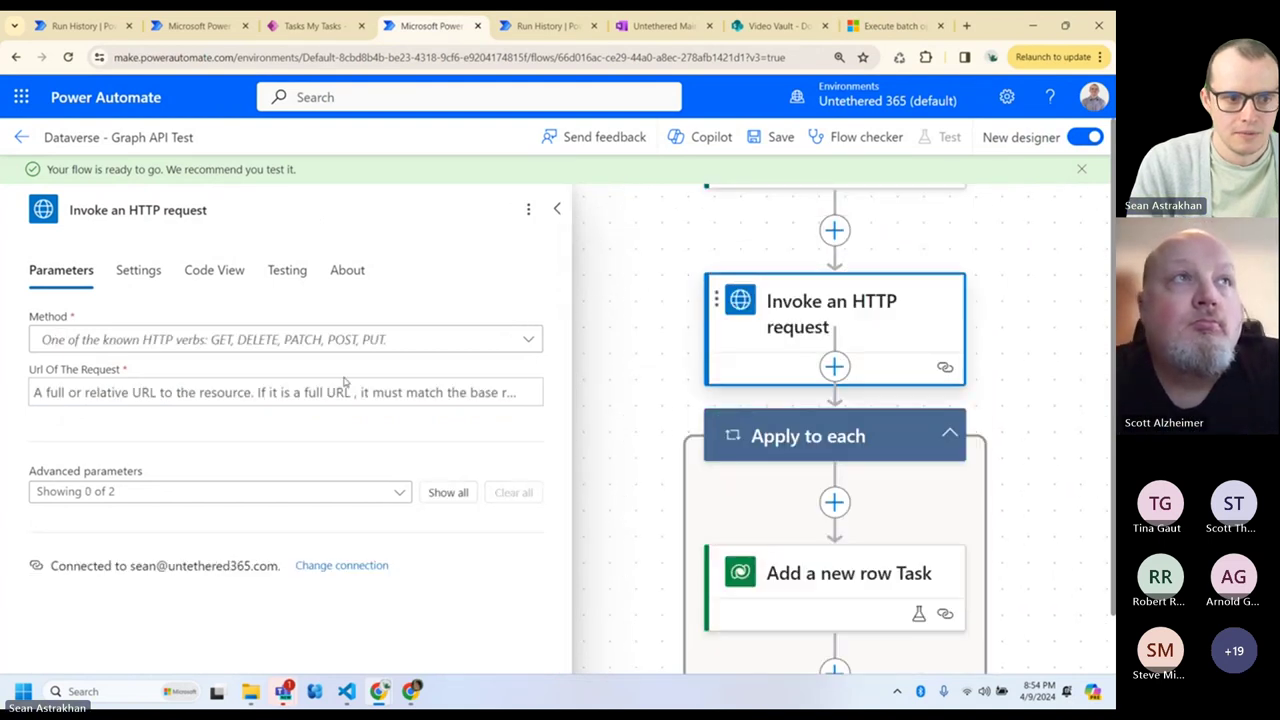
{"action": "left_click", "coordinate": [326, 344]}
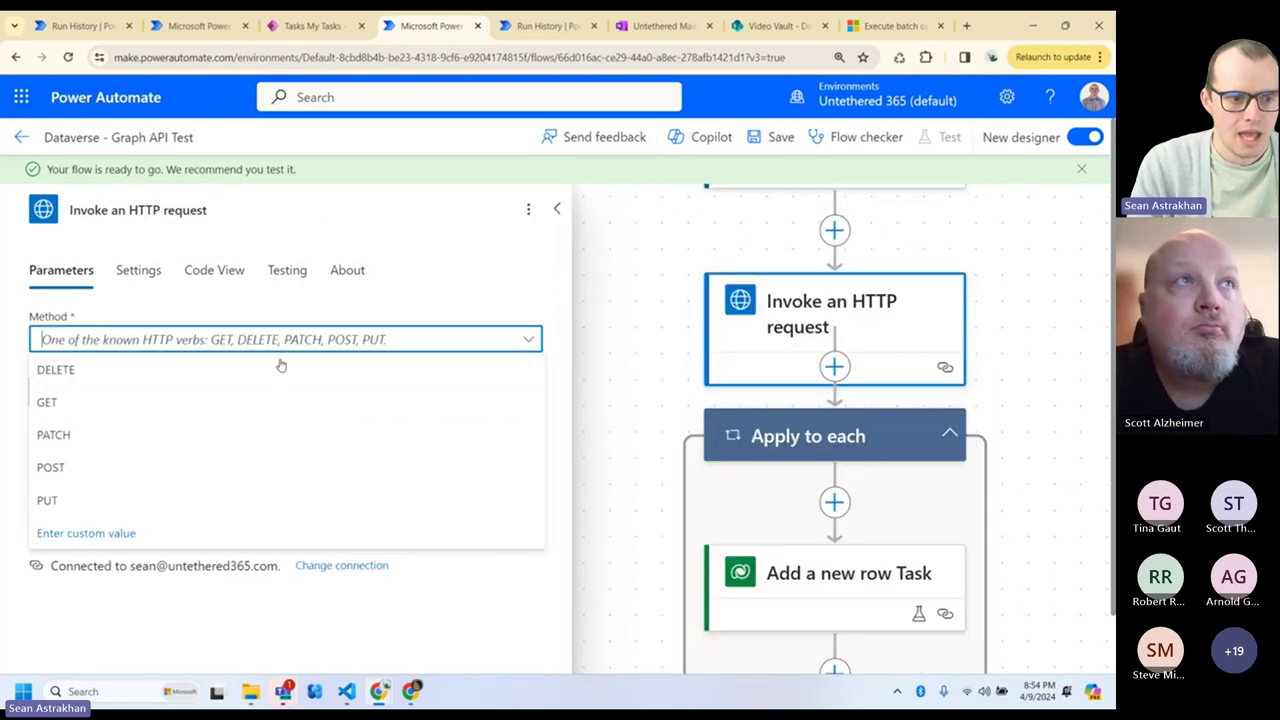
{"action": "left_click", "coordinate": [120, 434]}
{"action": "left_click", "coordinate": [140, 392]}
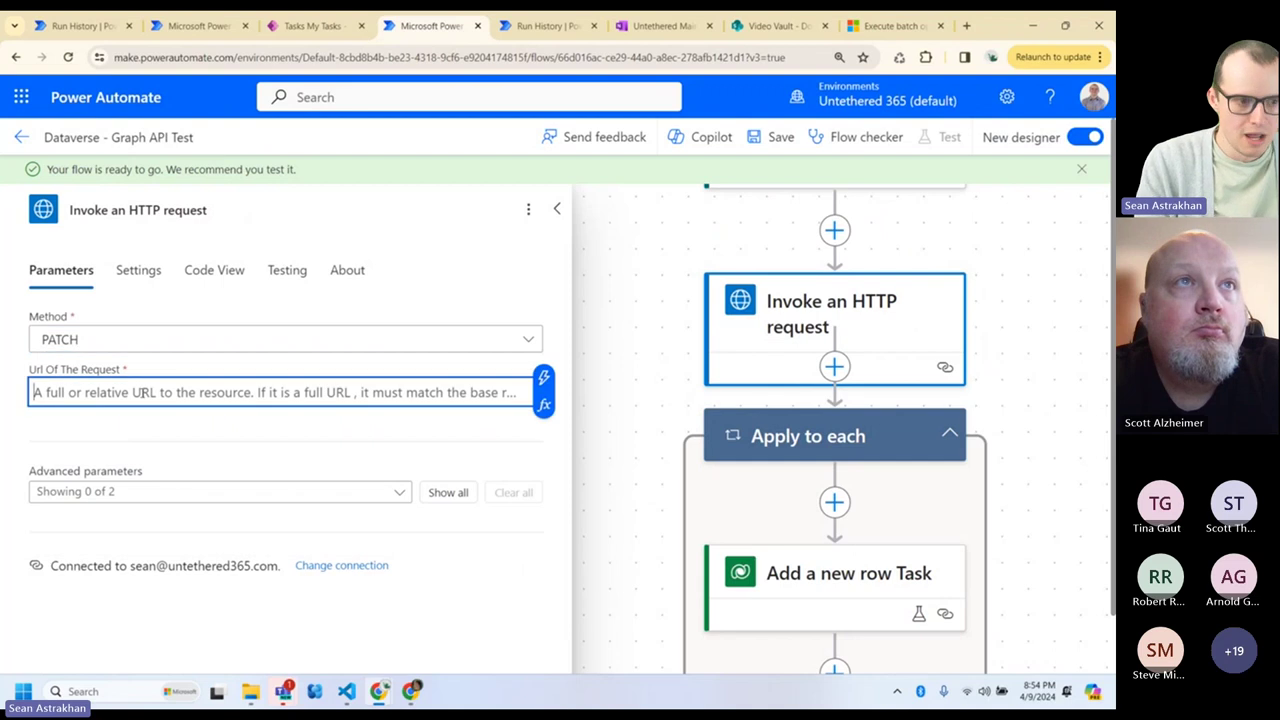
{"action": "key", "text": "ctrl+v"}
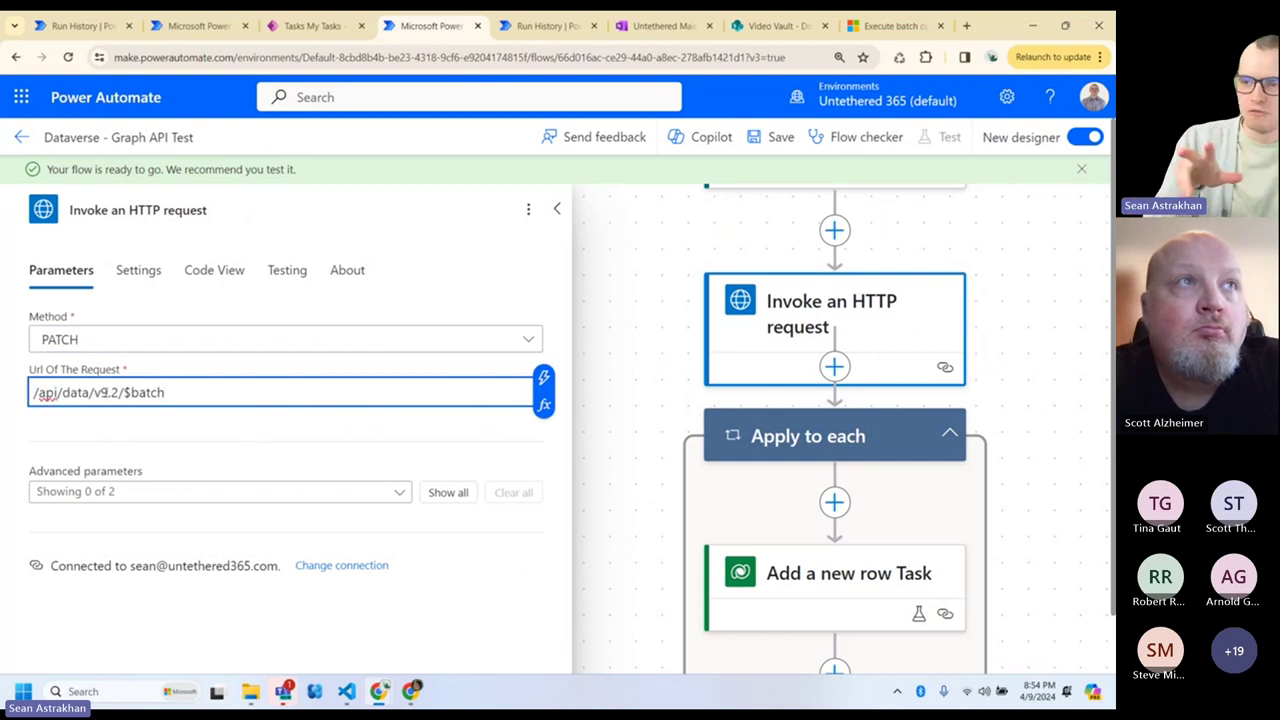
{"action": "left_click_drag", "start_coordinate": [138, 414], "coordinate": [3, 408]}
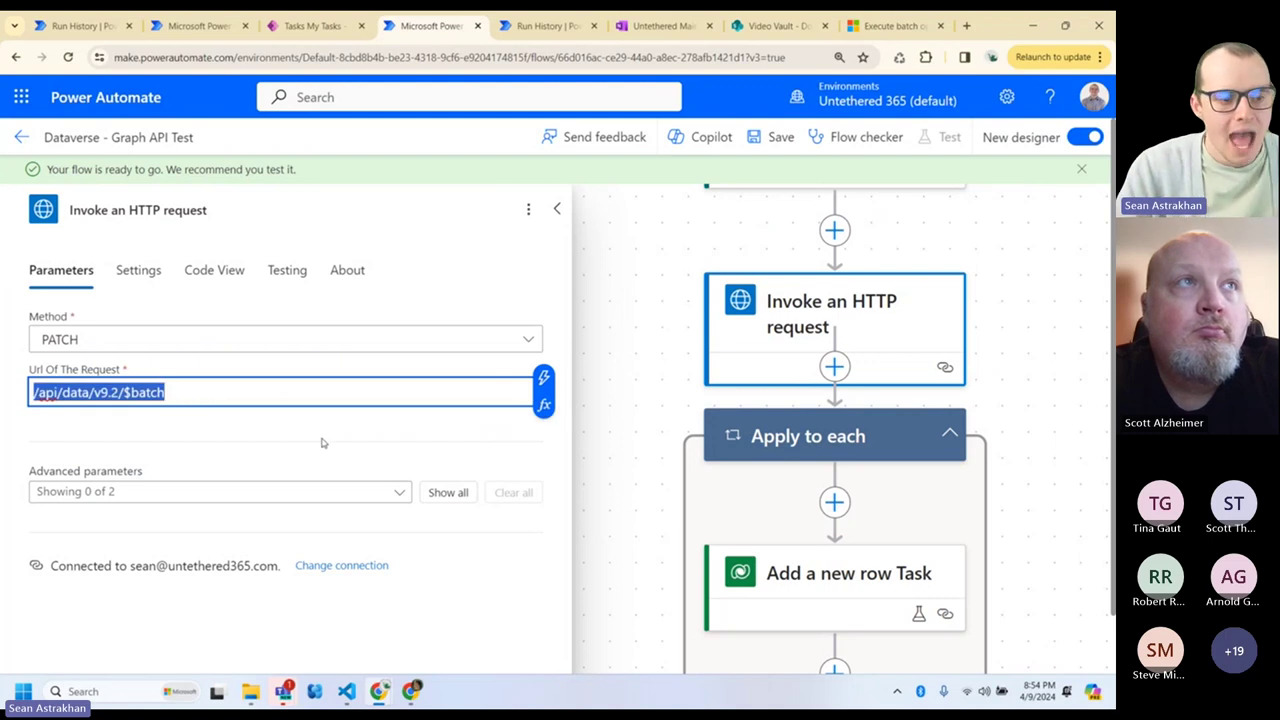
{"action": "scroll", "coordinate": [322, 443], "scroll_direction": "down", "scroll_amount": 1}
{"action": "left_click", "coordinate": [450, 427]}
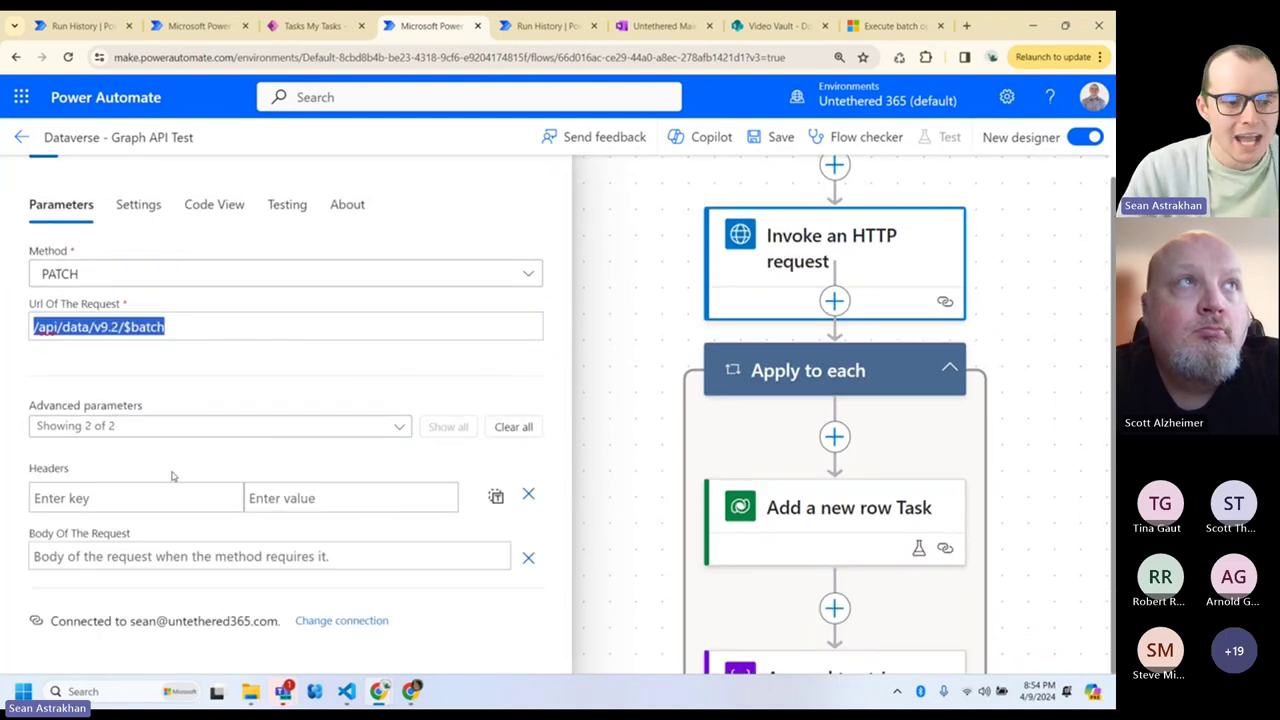
{"action": "left_click", "coordinate": [346, 691]}
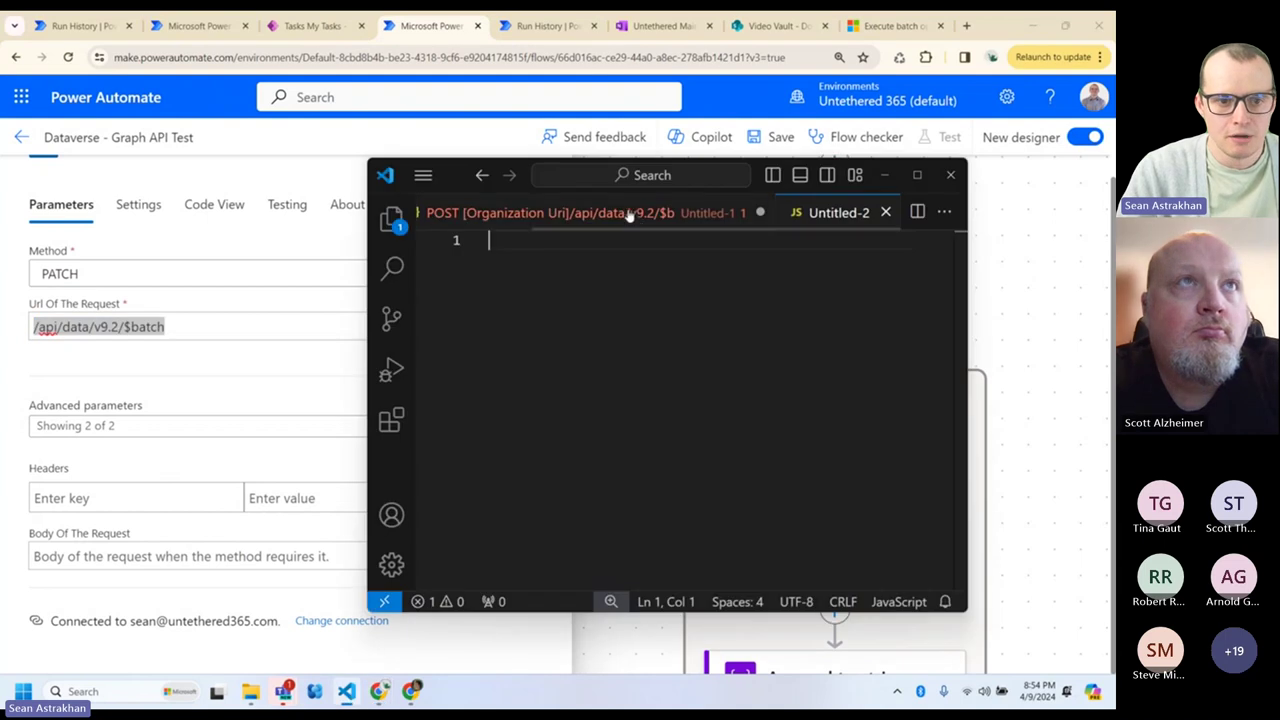
- Snip lines 1–6 of the Untitled-1 batch request in VS Code and pin the image over the flow
{"action": "left_click", "coordinate": [628, 214]}
{"action": "left_click", "coordinate": [917, 175]}
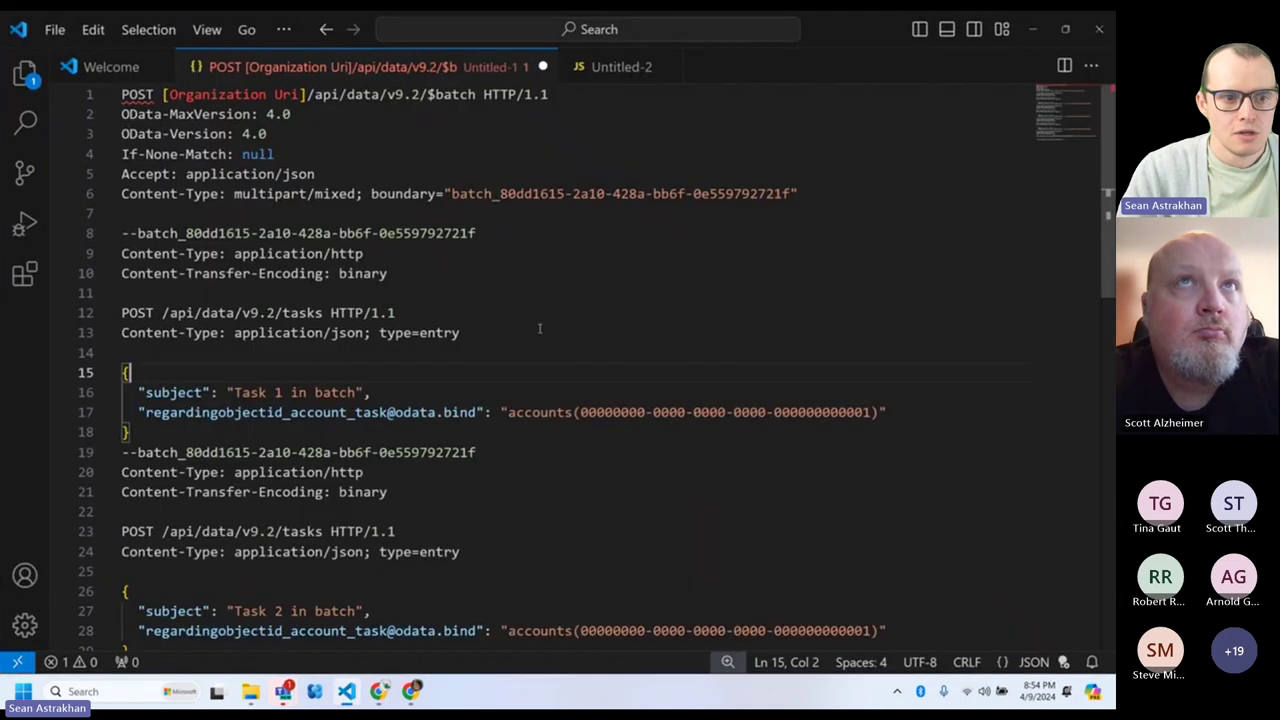
{"action": "key", "text": "ctrl+shift+s"}
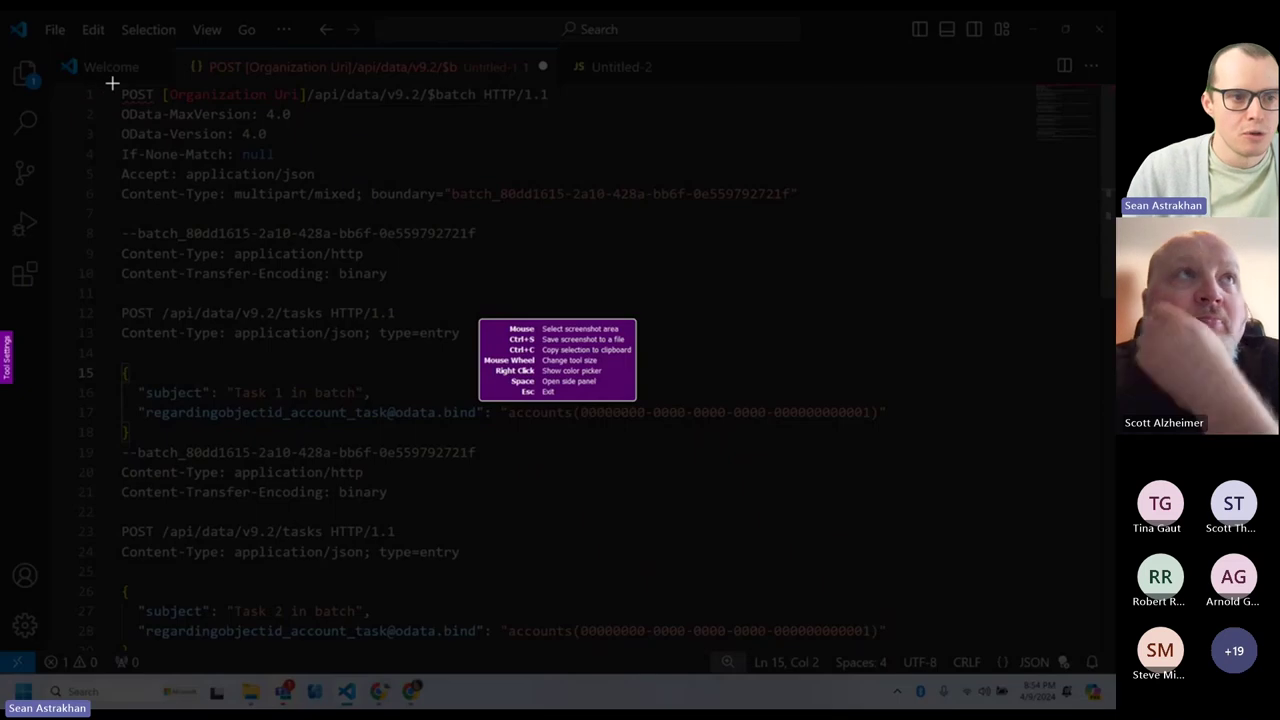
{"action": "left_click_drag", "start_coordinate": [115, 80], "coordinate": [862, 212]}
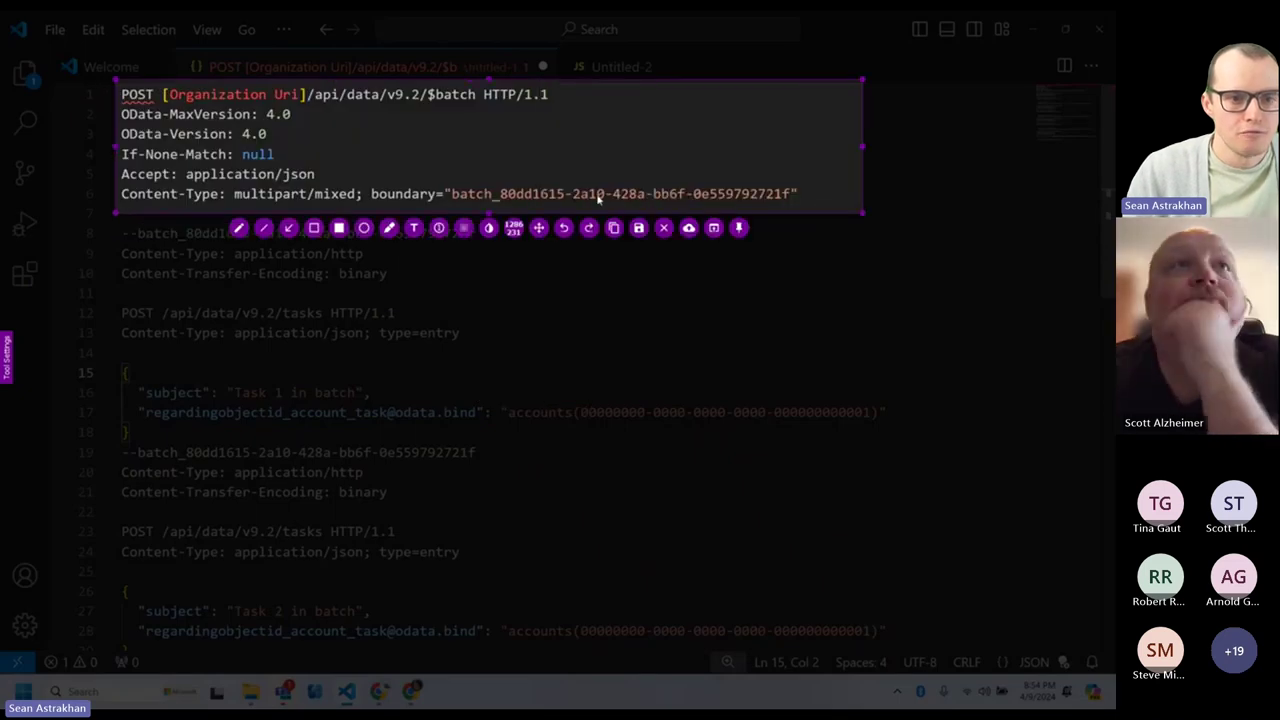
{"action": "key", "text": "ctrl+t"}
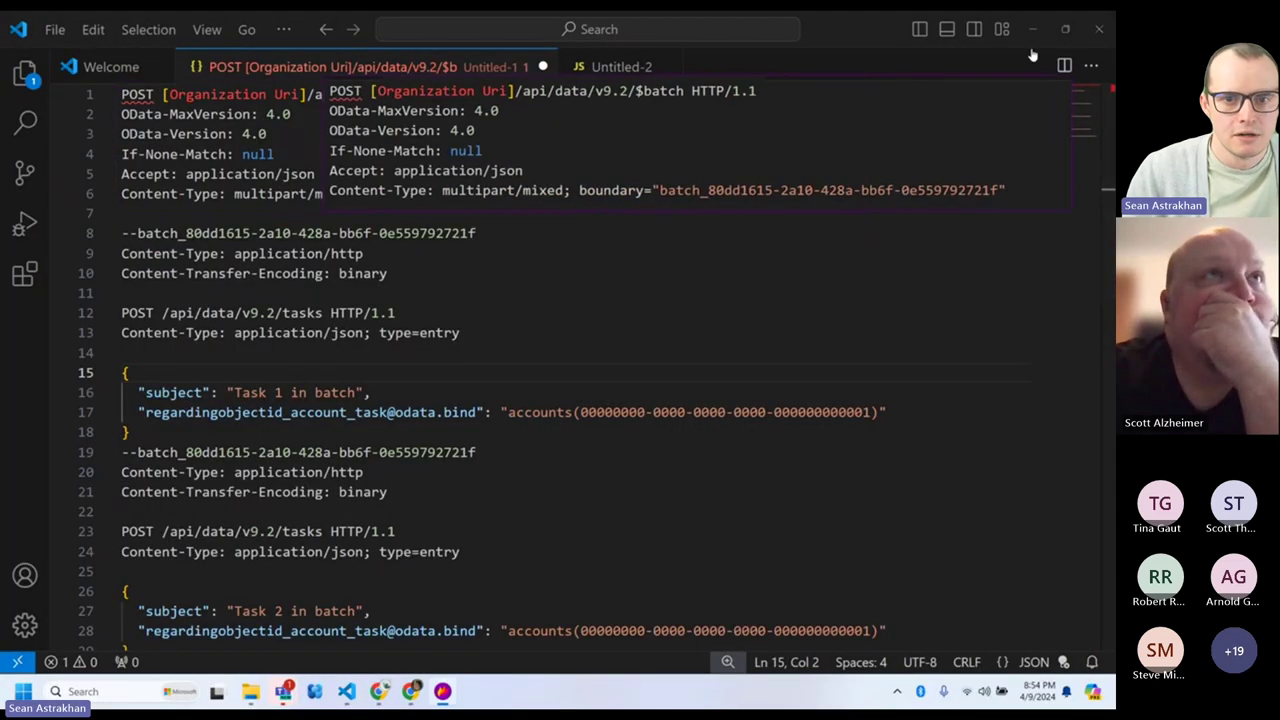
{"action": "key", "text": "alt+Tab"}
{"action": "mouse_move", "coordinate": [660, 157]}
{"action": "left_mouse_down"}
{"action": "mouse_move", "coordinate": [762, 163]}
{"action": "mouse_move", "coordinate": [662, 152]}
{"action": "mouse_move", "coordinate": [673, 136]}
{"action": "left_mouse_up"}
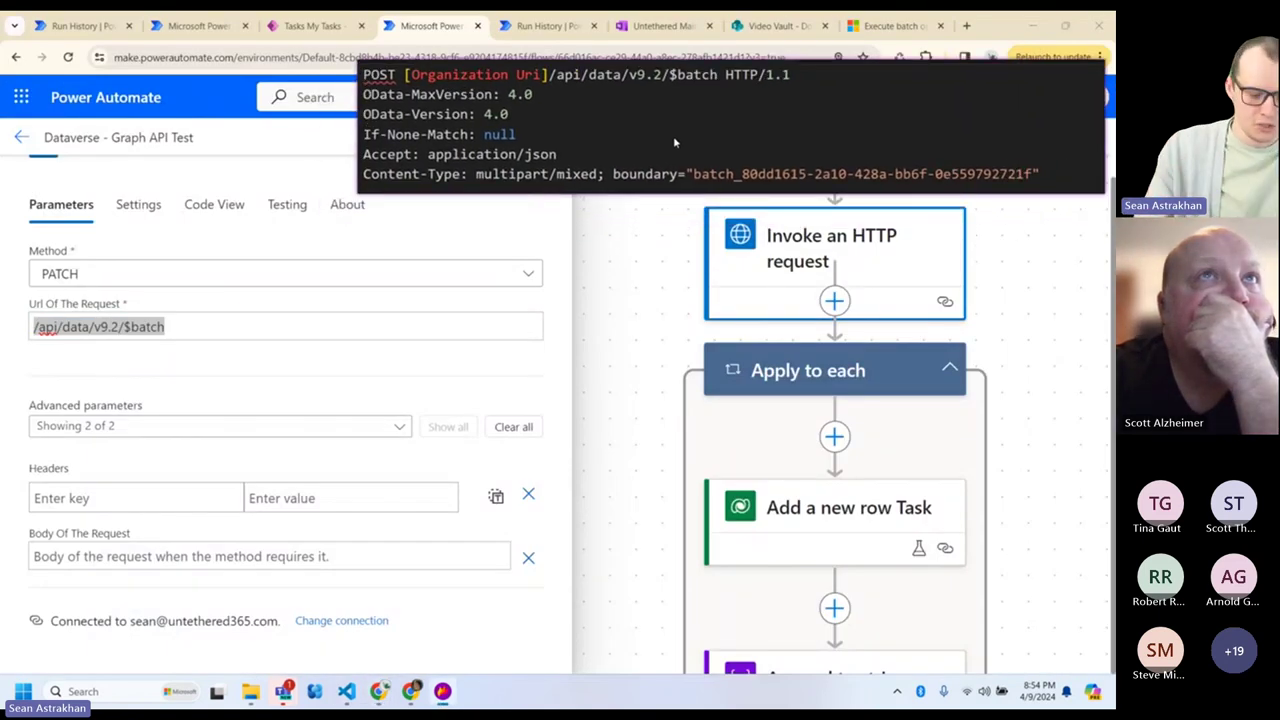
- Add header Odata-MaxVersion with value 4.0 and begin a second OData header
{"action": "scroll", "coordinate": [673, 136], "scroll_direction": "up", "scroll_amount": 6}
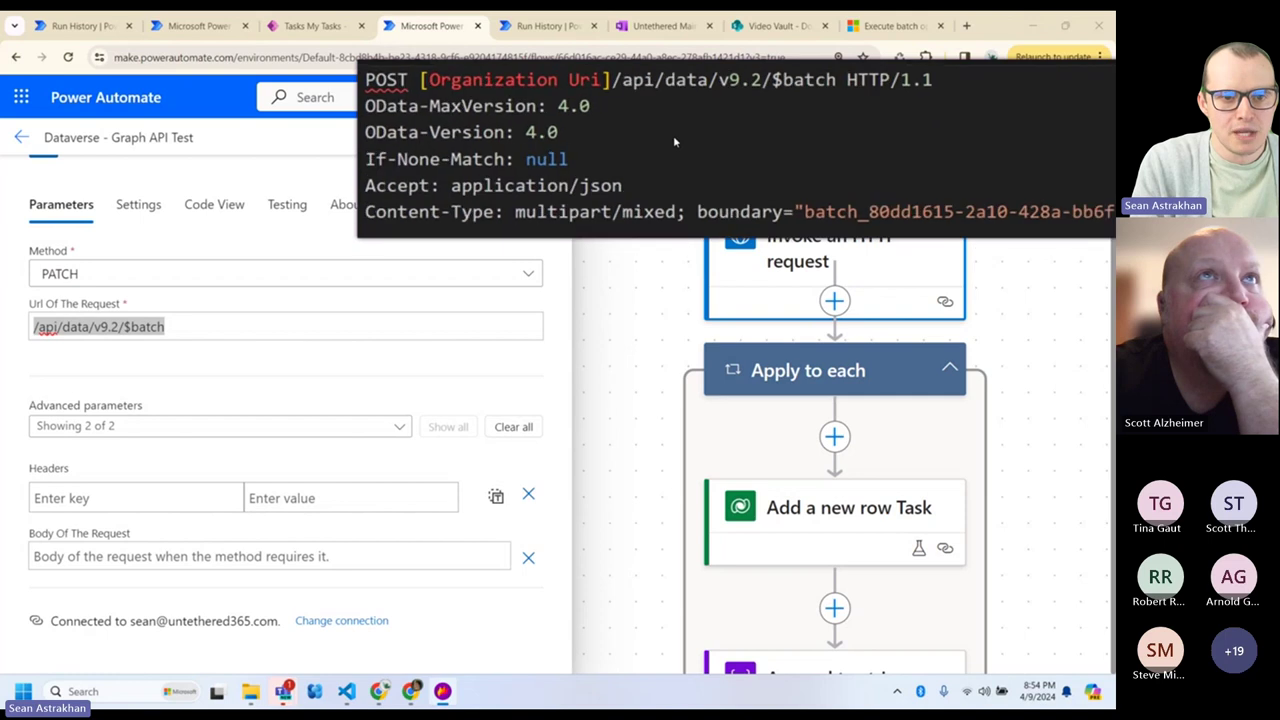
{"action": "scroll", "coordinate": [673, 141], "scroll_direction": "up", "scroll_amount": 3}
{"action": "left_click_drag", "start_coordinate": [673, 141], "coordinate": [731, 156]}
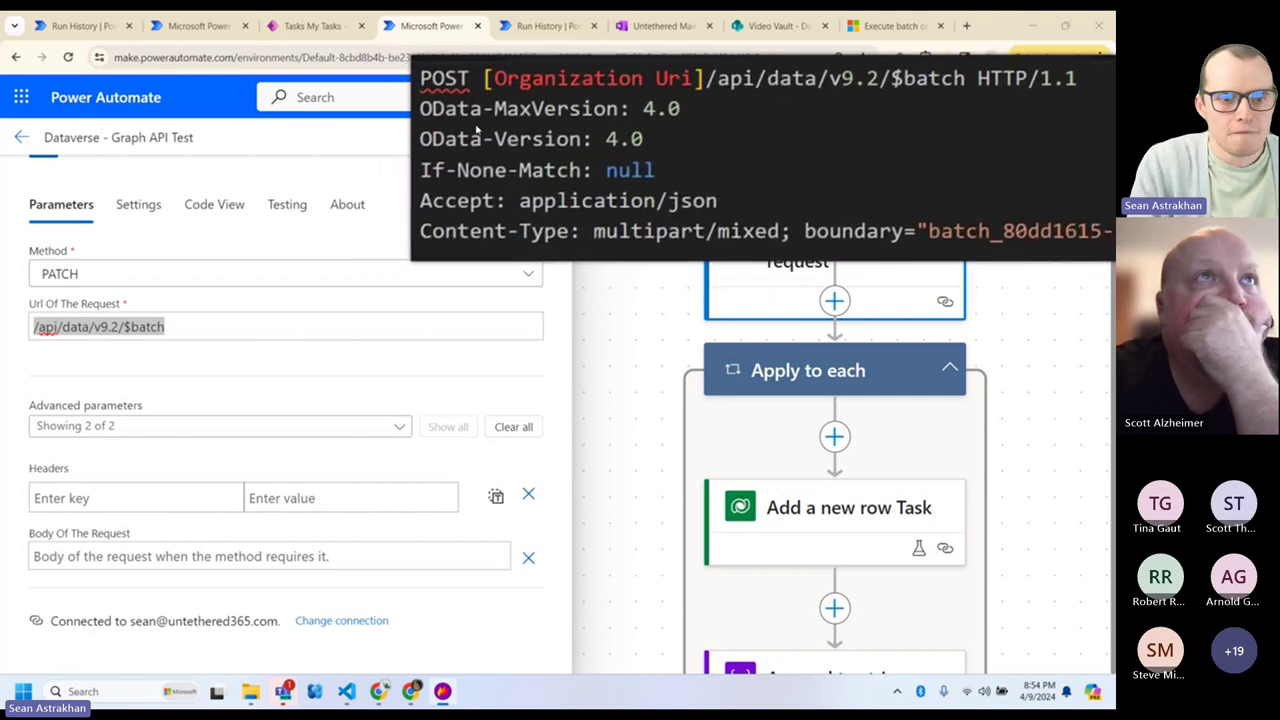
{"action": "left_click", "coordinate": [57, 498]}
{"action": "type", "text": "Od"}
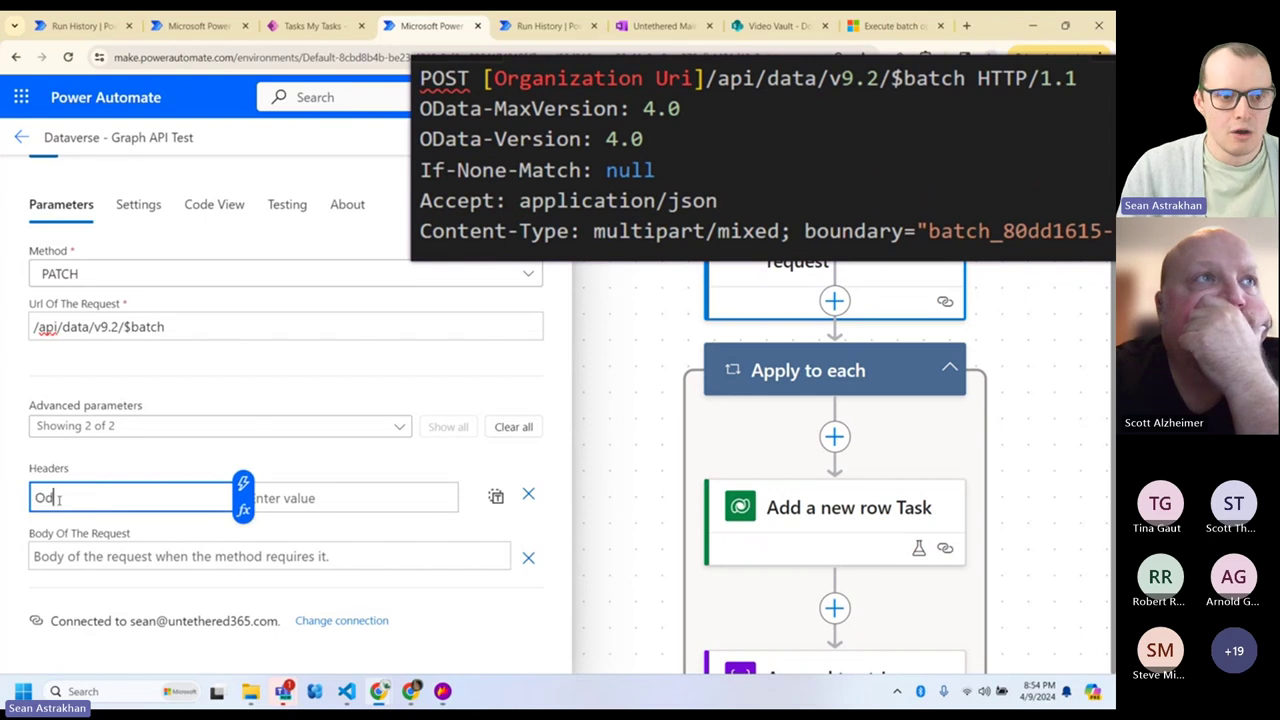
{"action": "type", "text": "ata-M"}
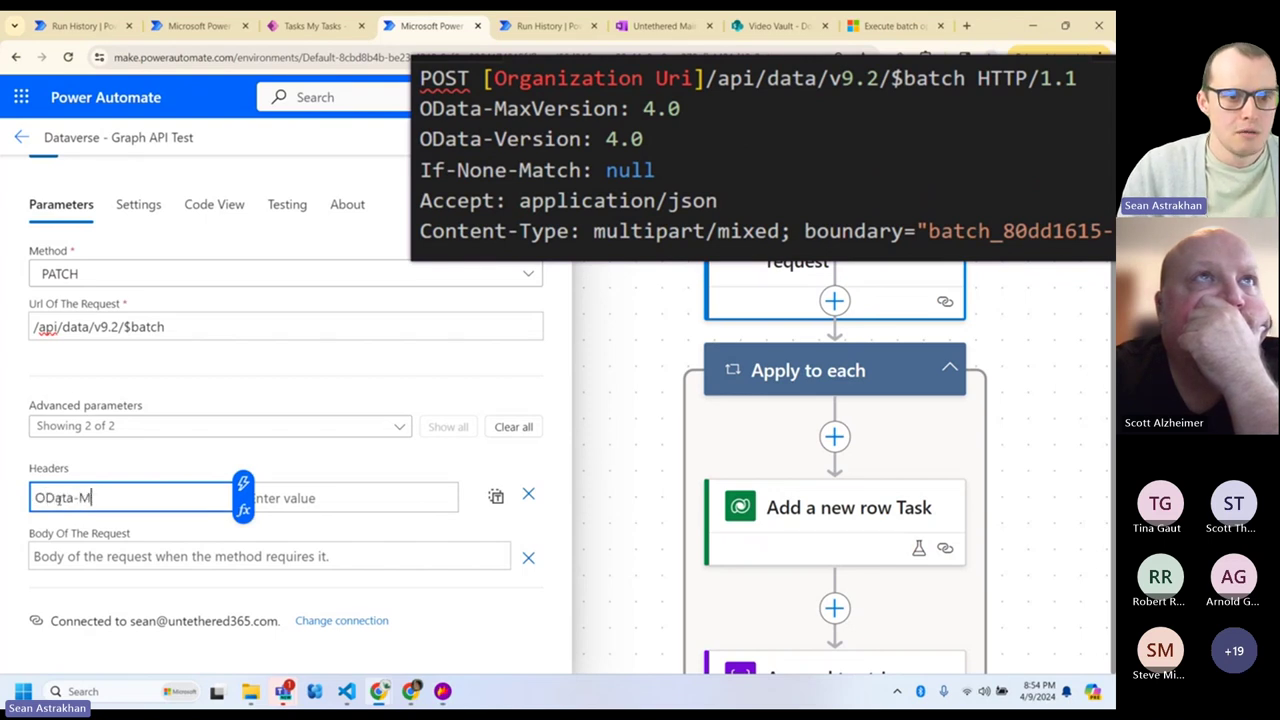
{"action": "type", "text": "axVersion"}
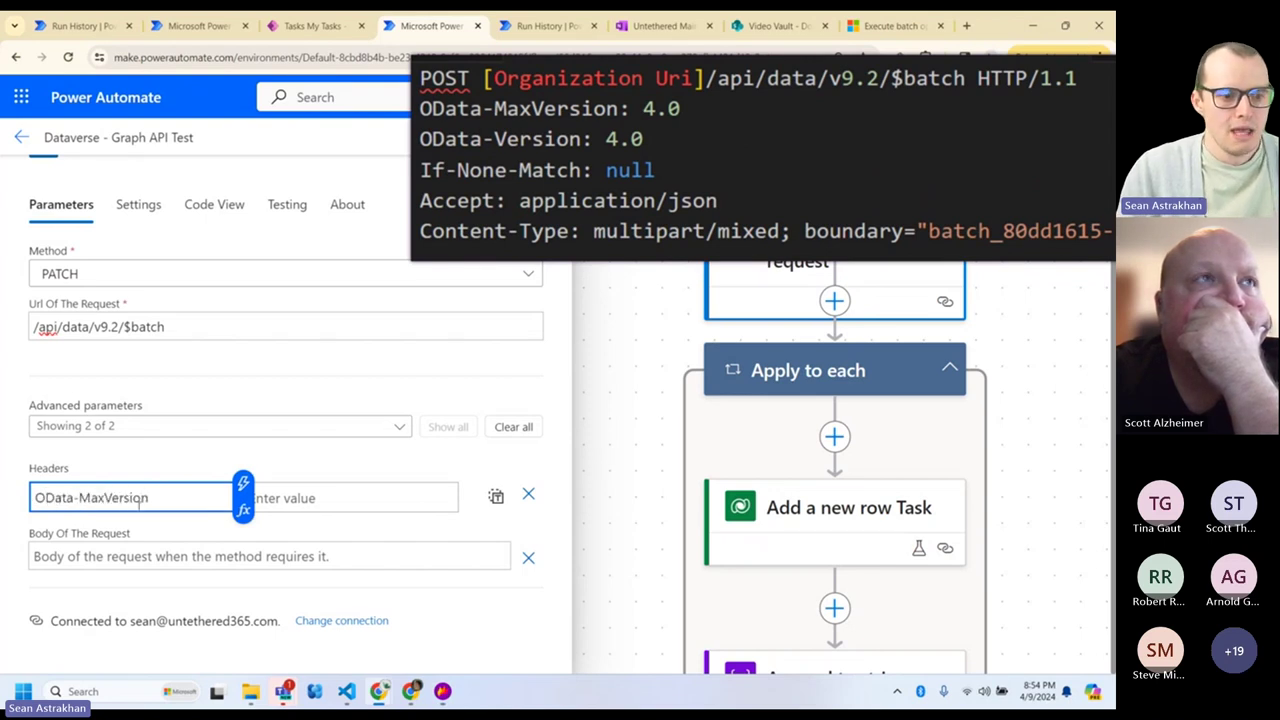
{"action": "left_click", "coordinate": [315, 497]}
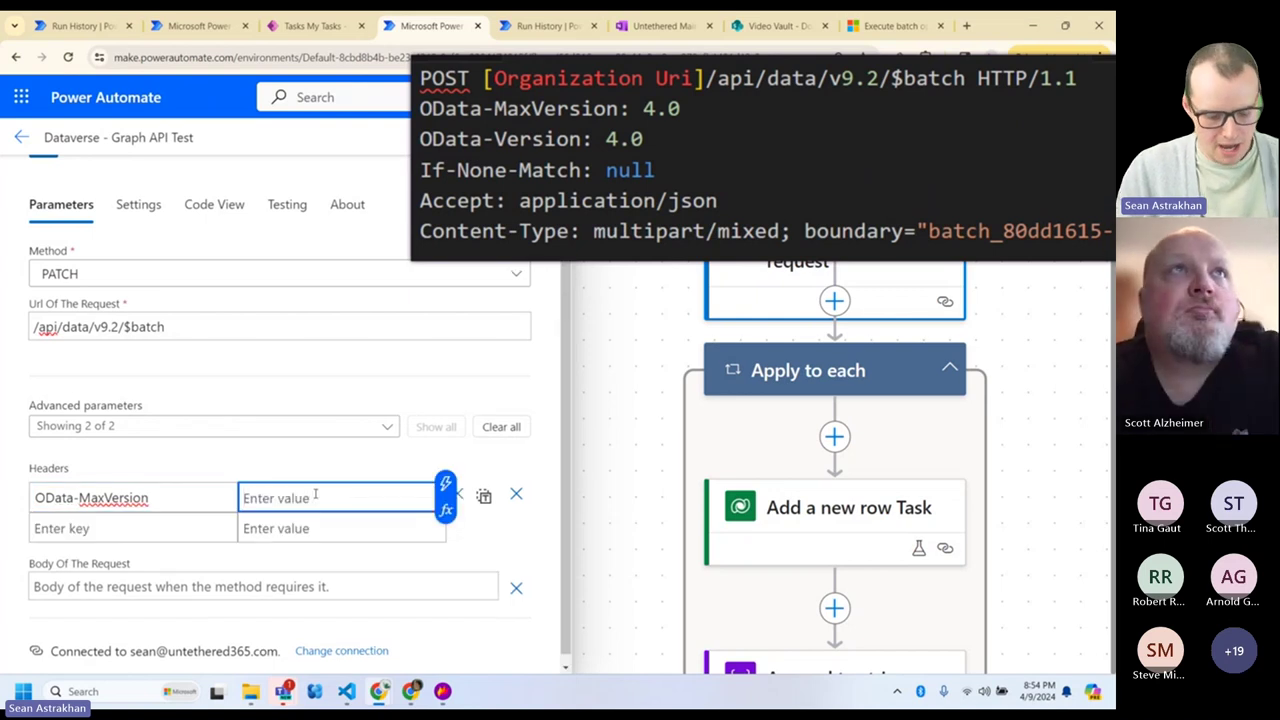
{"action": "type", "text": "4.0"}
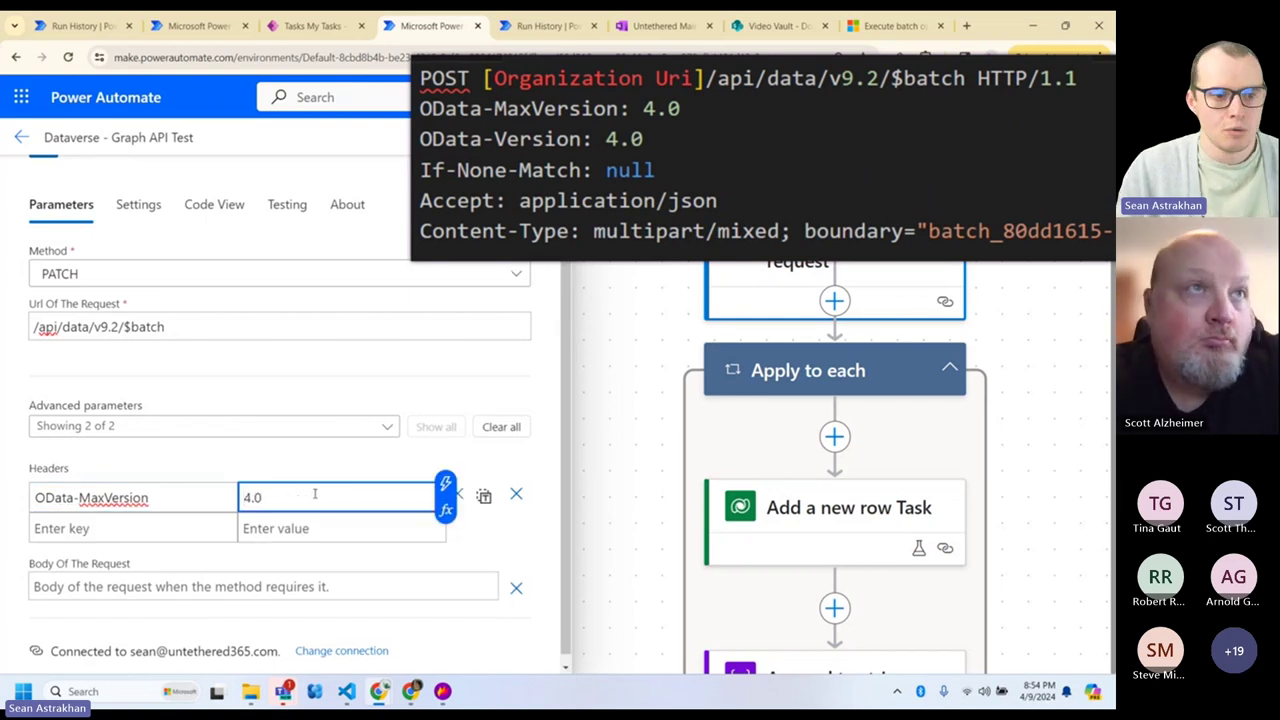
{"action": "left_click", "coordinate": [113, 527]}
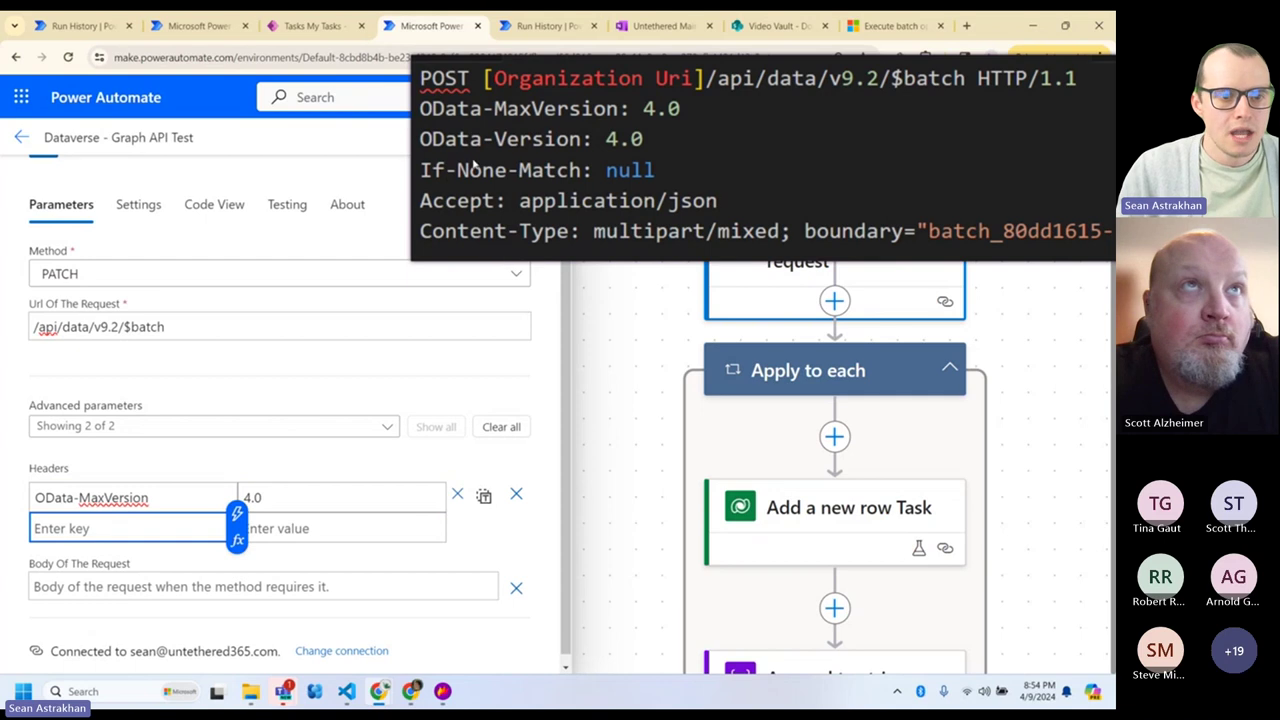
{"action": "type", "text": "OD"}
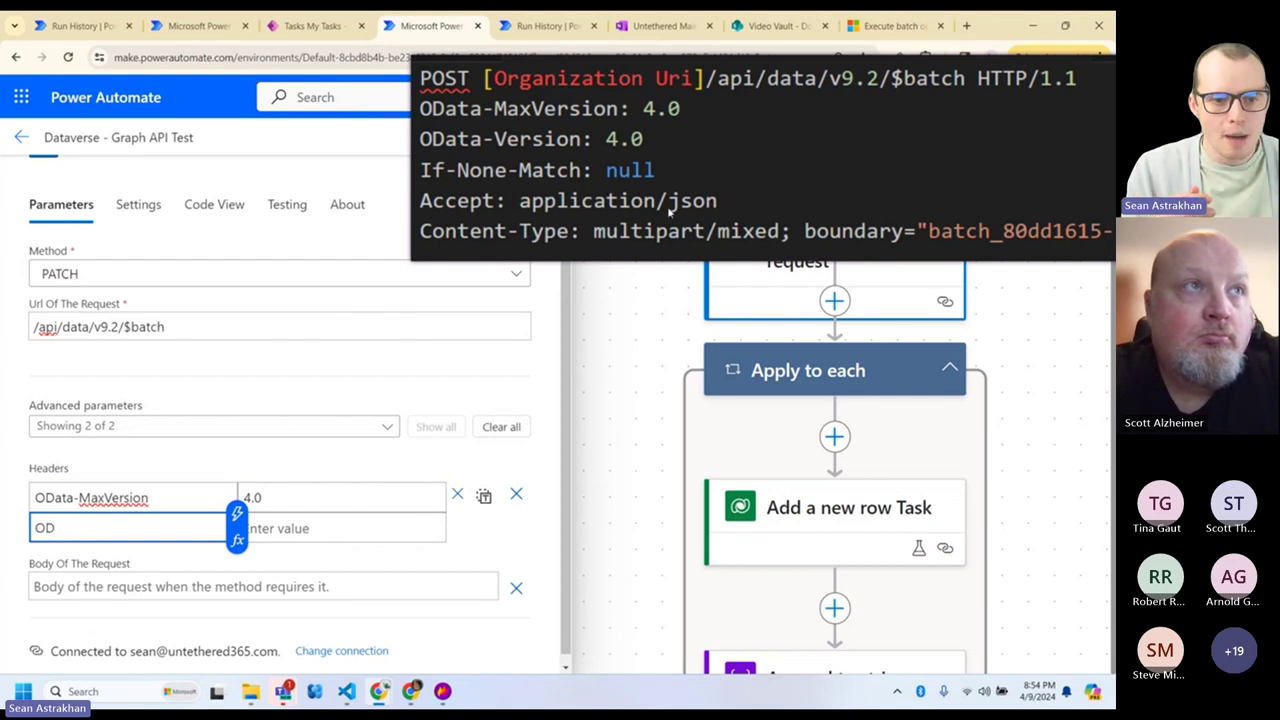
{"action": "left_click_drag", "start_coordinate": [670, 242], "coordinate": [703, 225]}
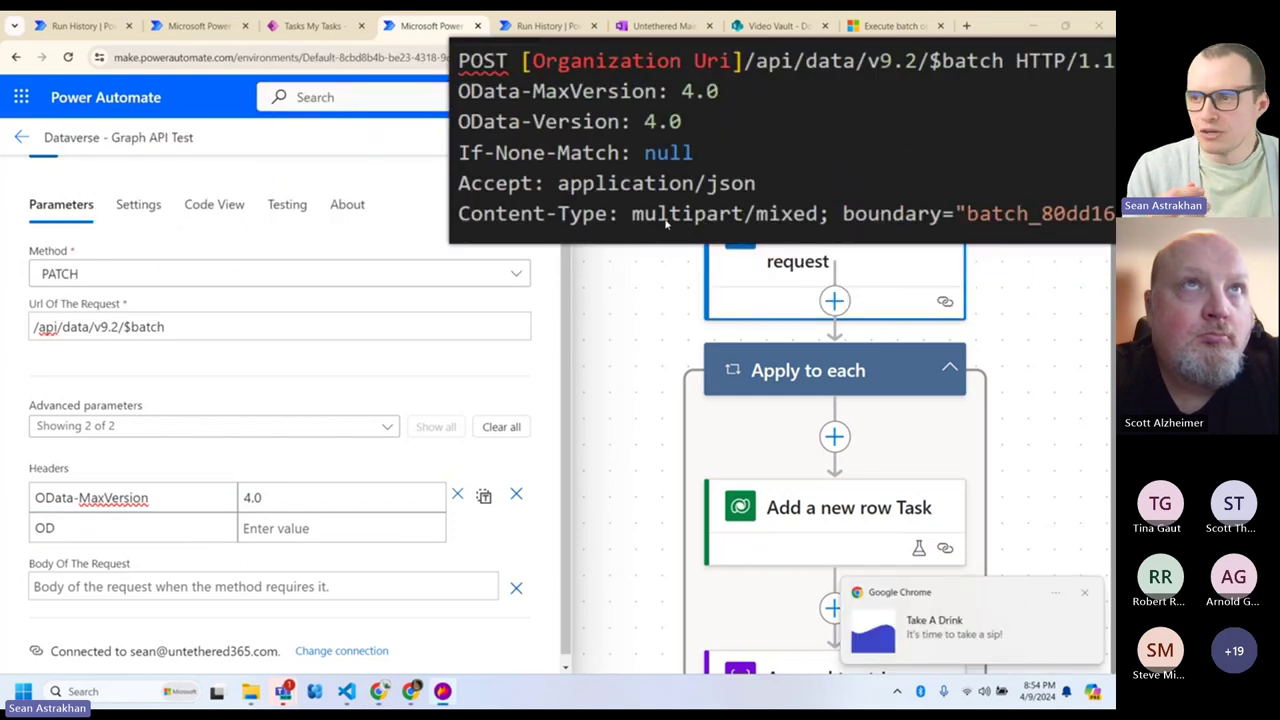
- Delete the PATCH Invoke an HTTP request step
{"action": "left_click", "coordinate": [1082, 598]}
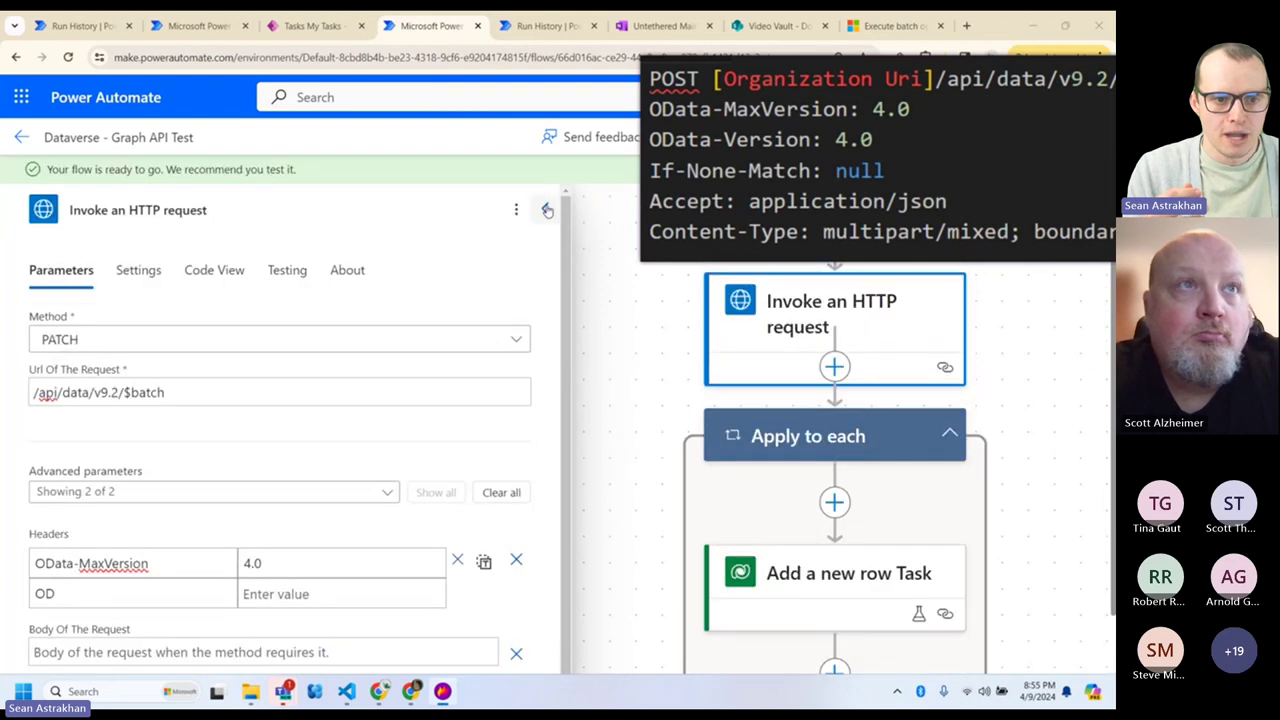
{"action": "right_click", "coordinate": [748, 341]}
{"action": "left_click", "coordinate": [782, 357]}
{"action": "left_click", "coordinate": [558, 429]}
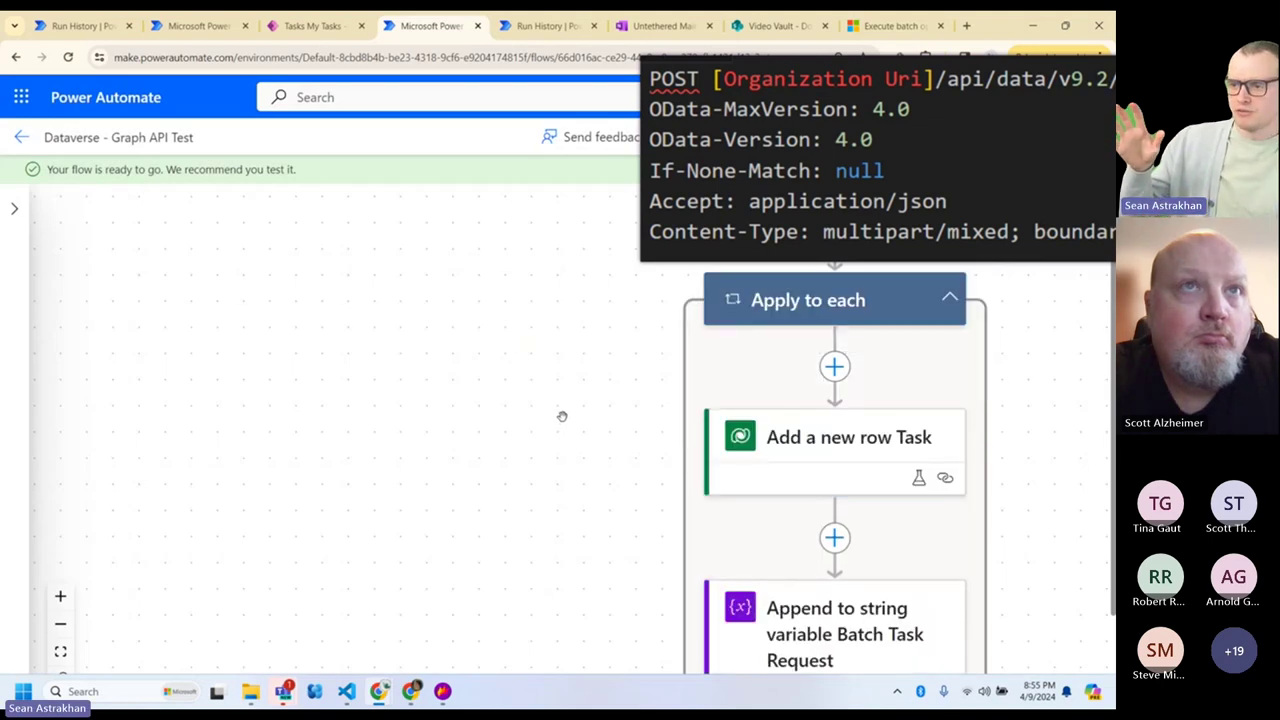
- Open the Invoke an HTTP request 1 copy step's settings
{"action": "left_click_drag", "start_coordinate": [486, 474], "coordinate": [81, 319]}
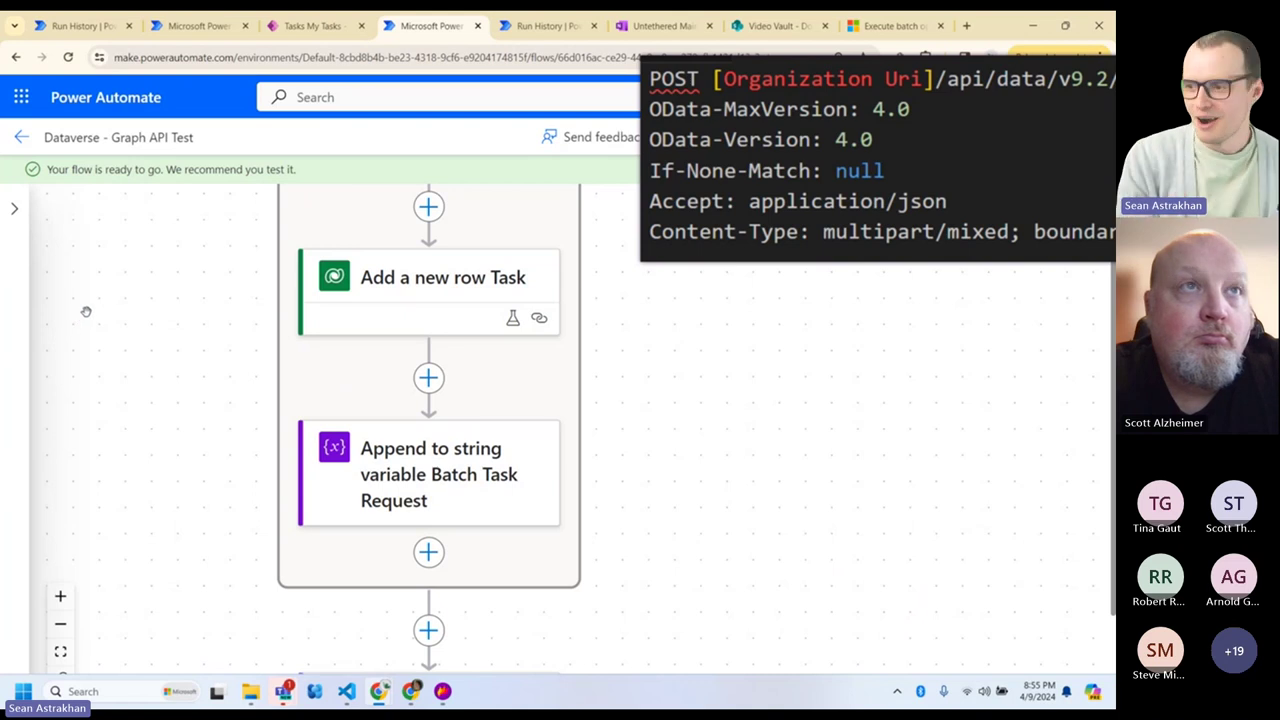
{"action": "scroll", "coordinate": [157, 288], "scroll_direction": "down", "scroll_amount": 3}
{"action": "left_click_drag", "start_coordinate": [205, 531], "coordinate": [189, 314]}
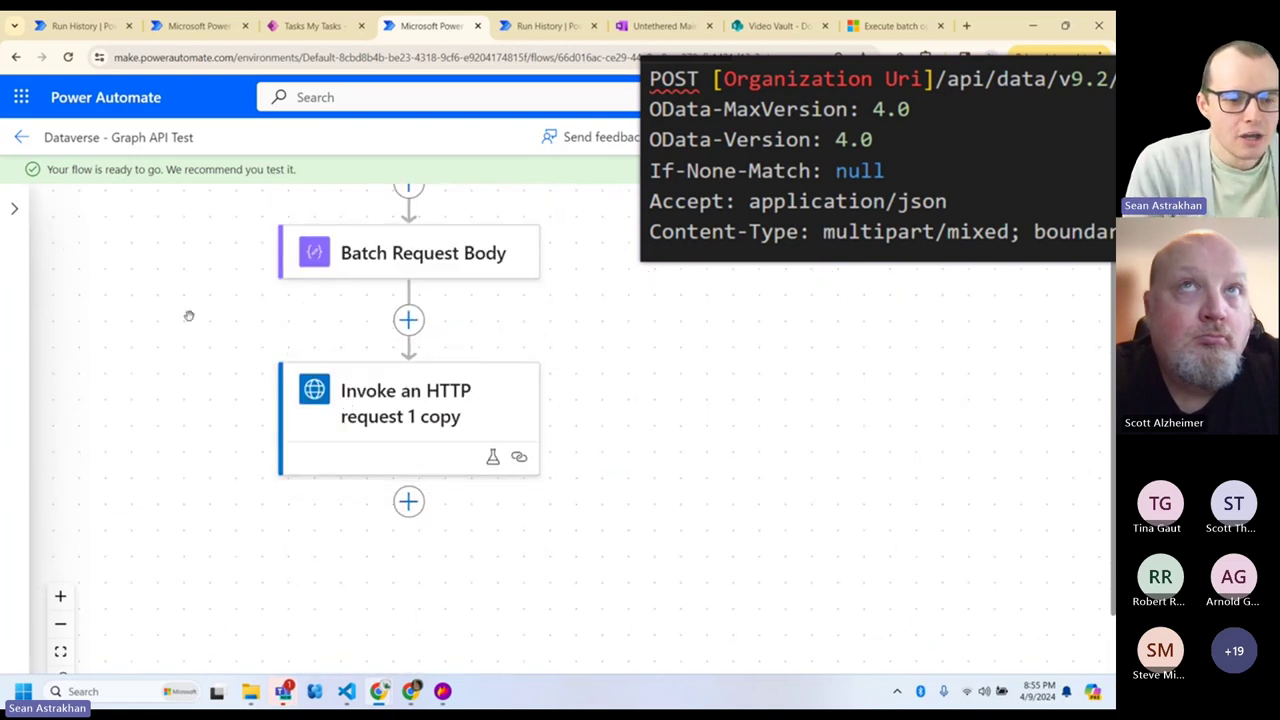
{"action": "left_click", "coordinate": [383, 419]}
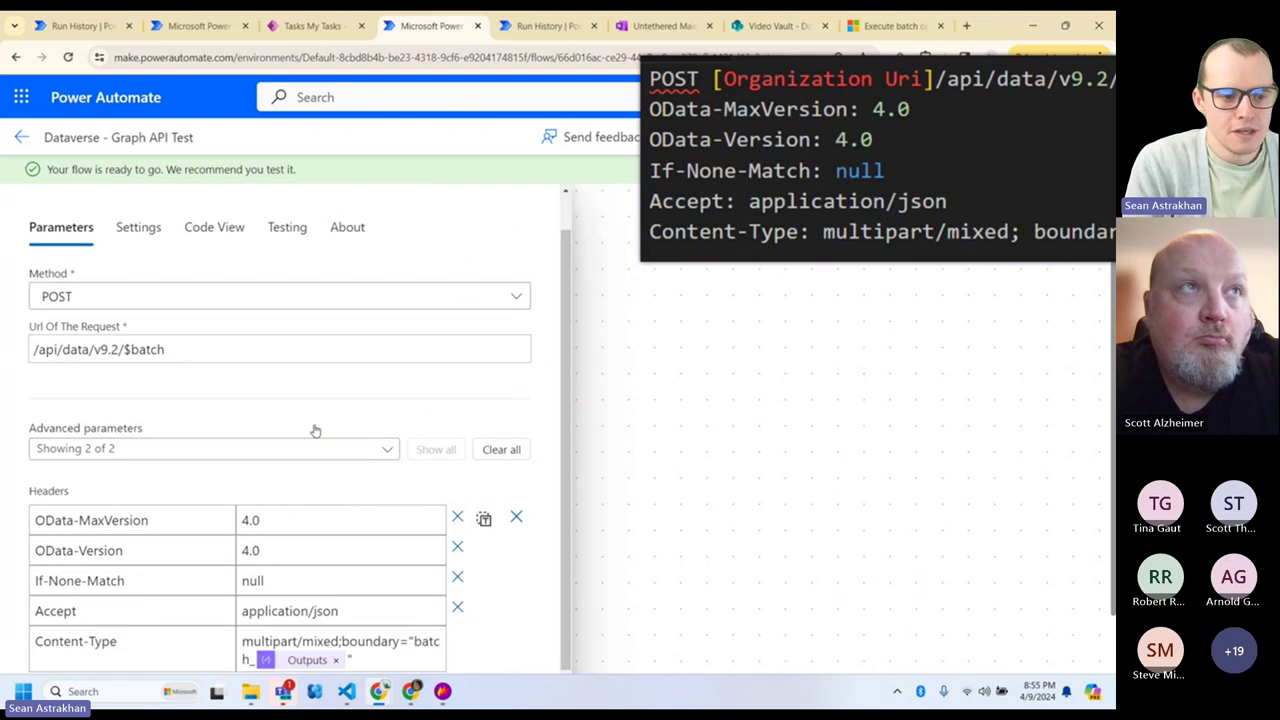
- Replace the Outputs token in the Content-Type boundary so it reads batch_12323
{"action": "scroll", "coordinate": [300, 430], "scroll_direction": "down", "scroll_amount": 2}
{"action": "left_click_drag", "start_coordinate": [730, 278], "coordinate": [667, 358]}
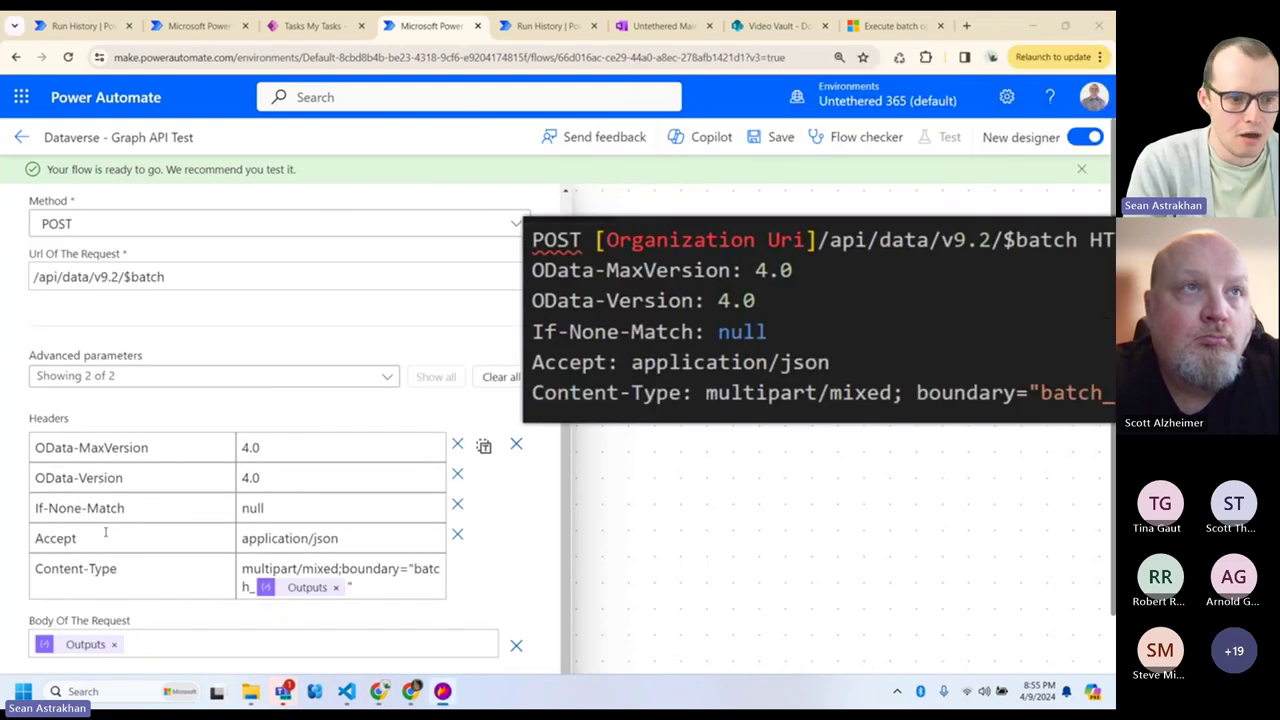
{"action": "left_click", "coordinate": [322, 588]}
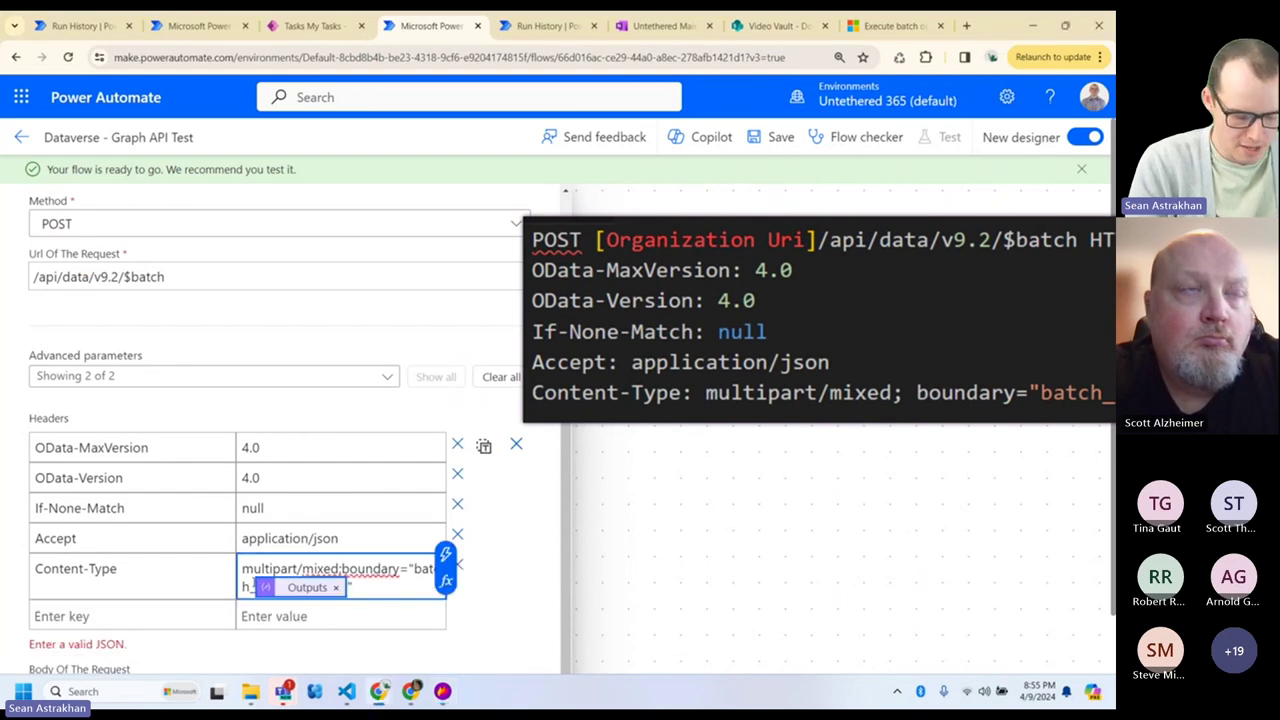
{"action": "left_click", "coordinate": [336, 588]}
{"action": "scroll", "coordinate": [82, 612], "scroll_direction": "down", "scroll_amount": 1}
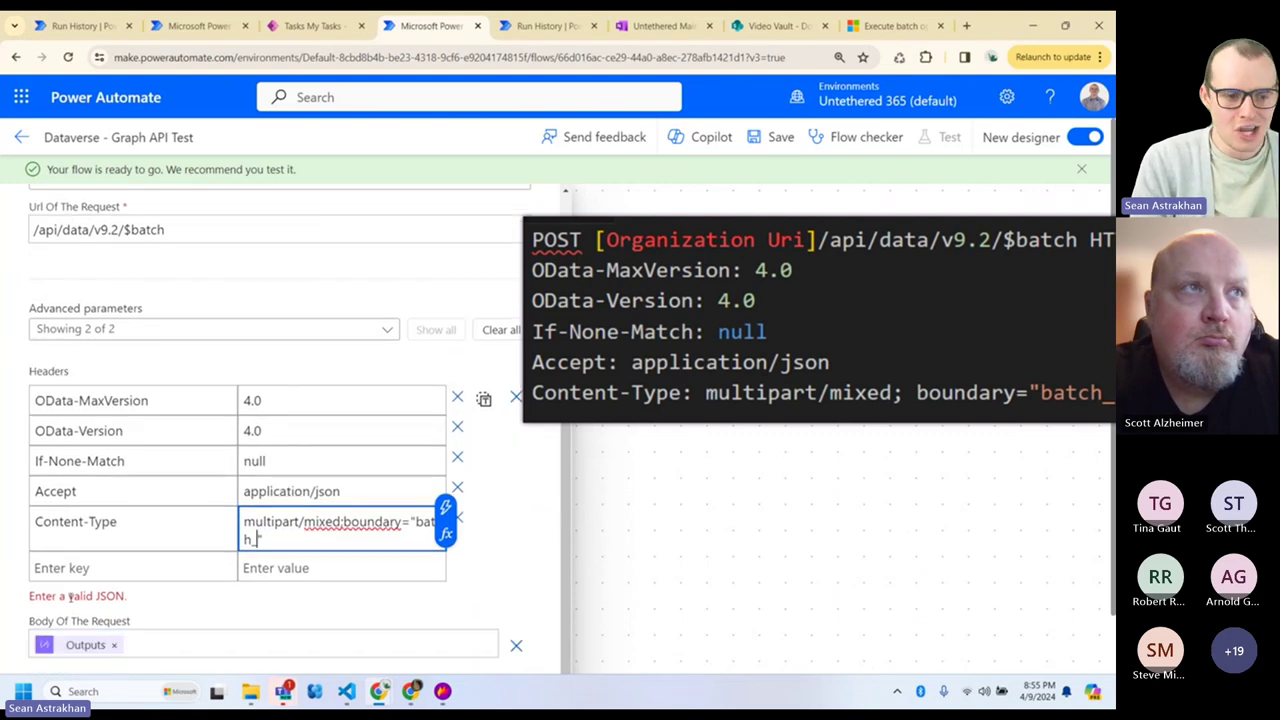
{"action": "left_click", "coordinate": [745, 413]}
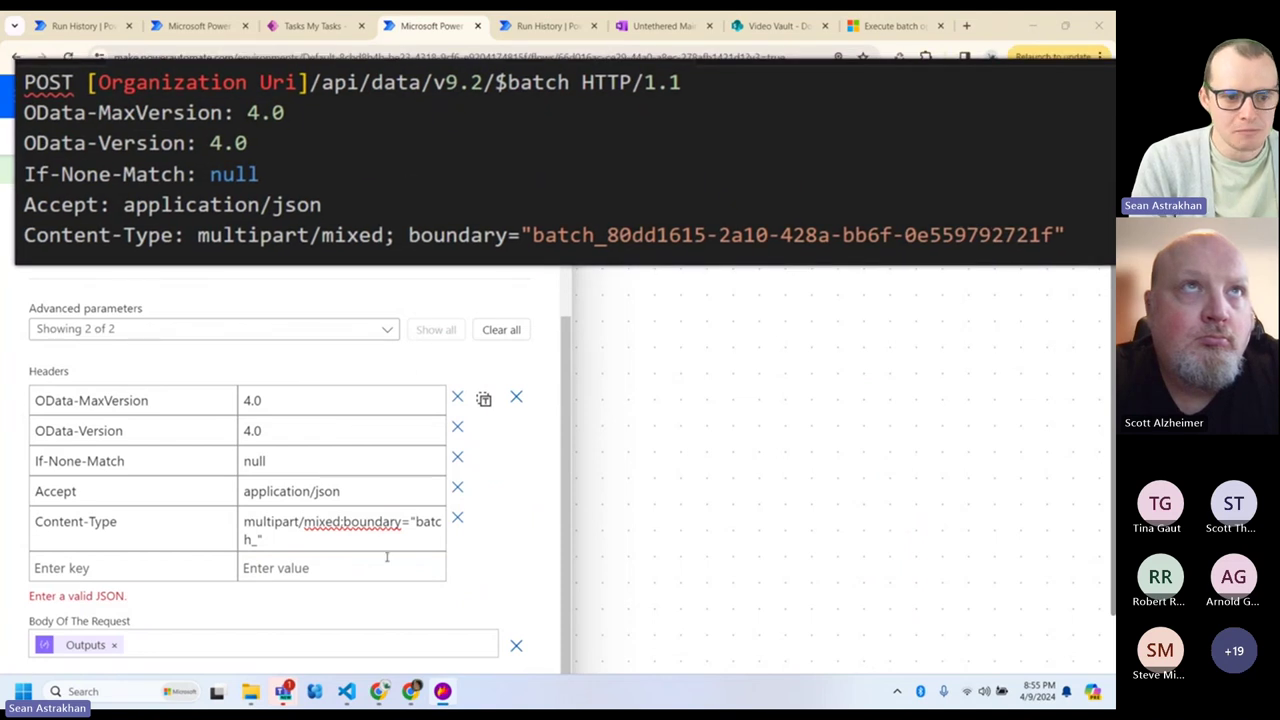
{"action": "left_click", "coordinate": [321, 545]}
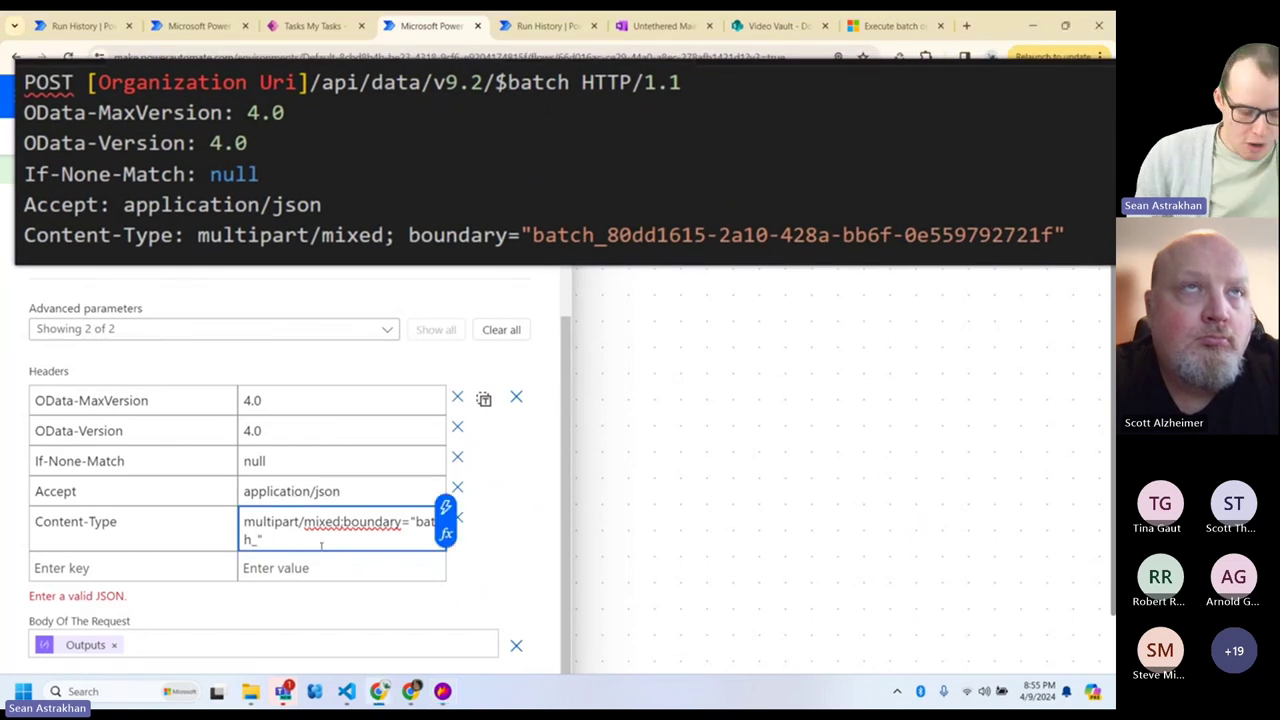
{"action": "type", "text": "12323"}
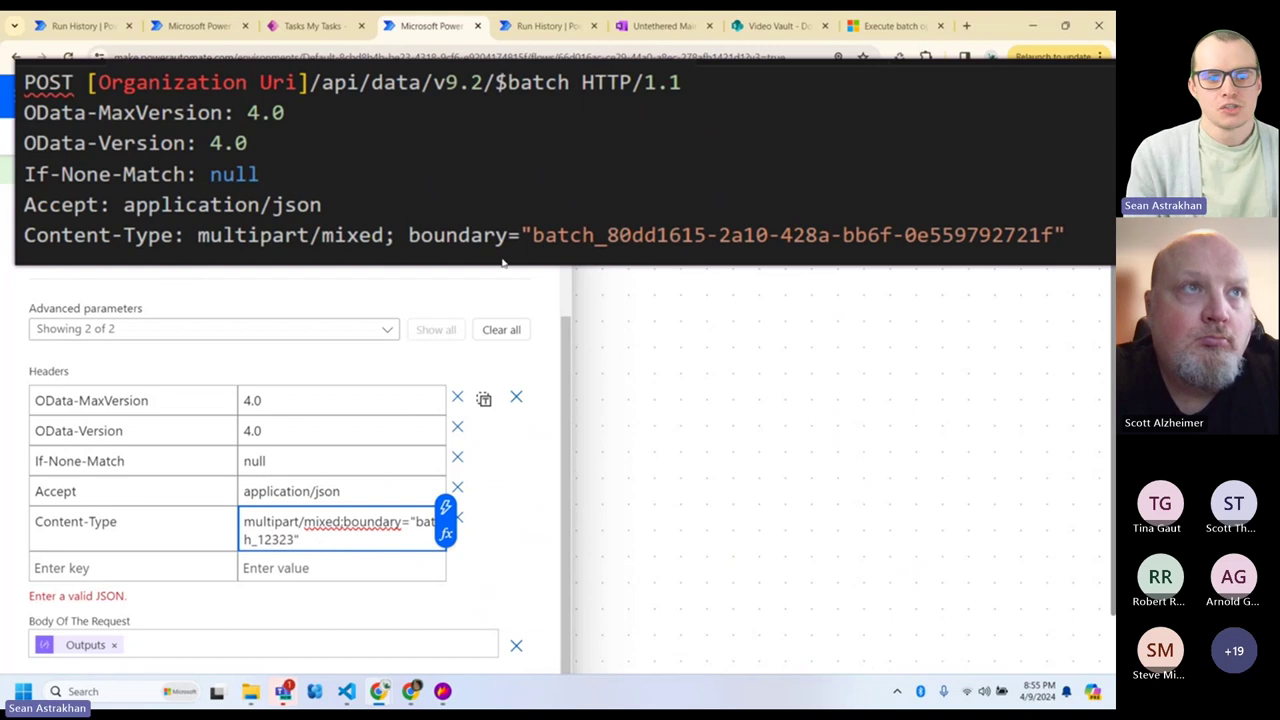
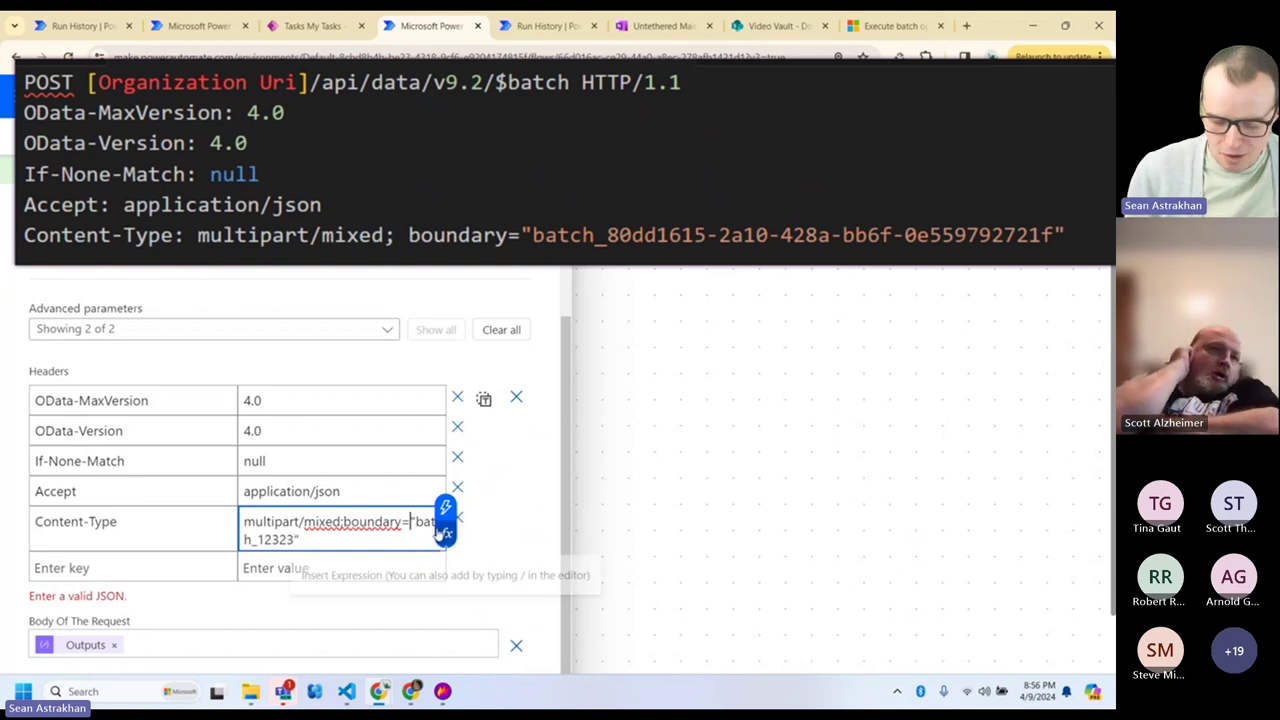
- Escape the quotes around the Content-Type boundary value with backslashes
{"action": "type", "text": "\\"}
{"action": "left_click", "coordinate": [301, 539]}
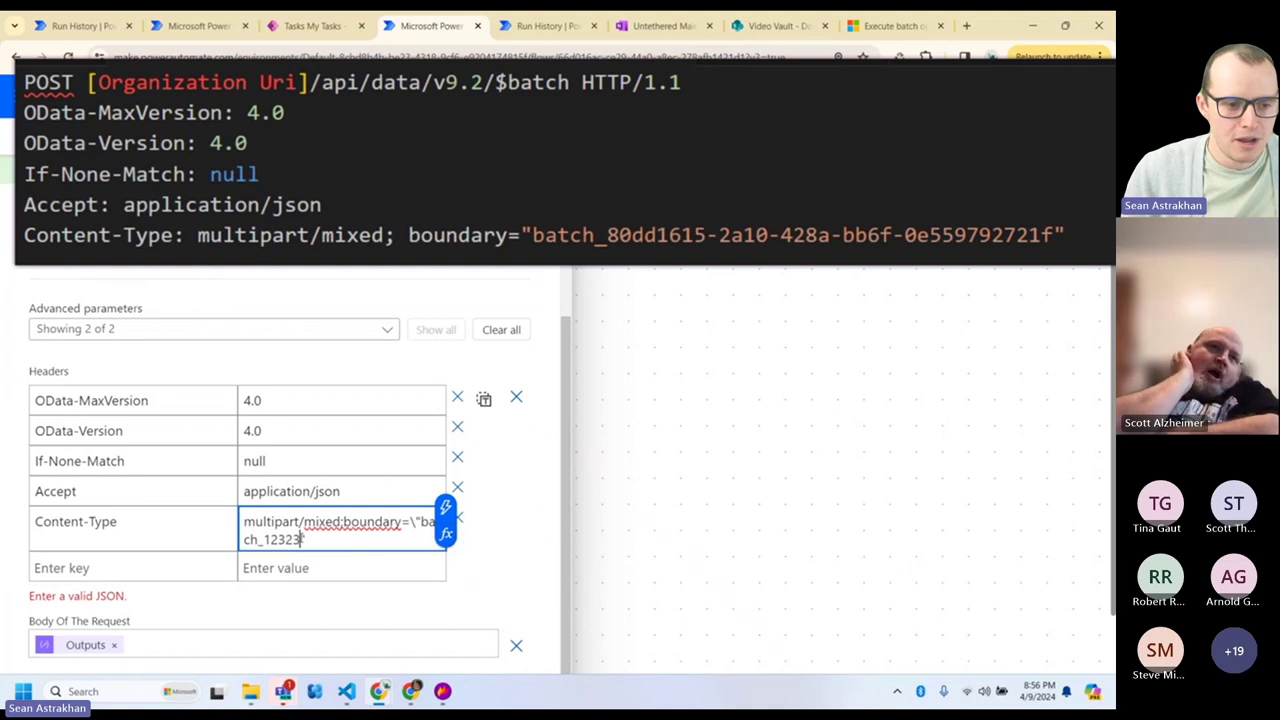
{"action": "left_click", "coordinate": [333, 492]}
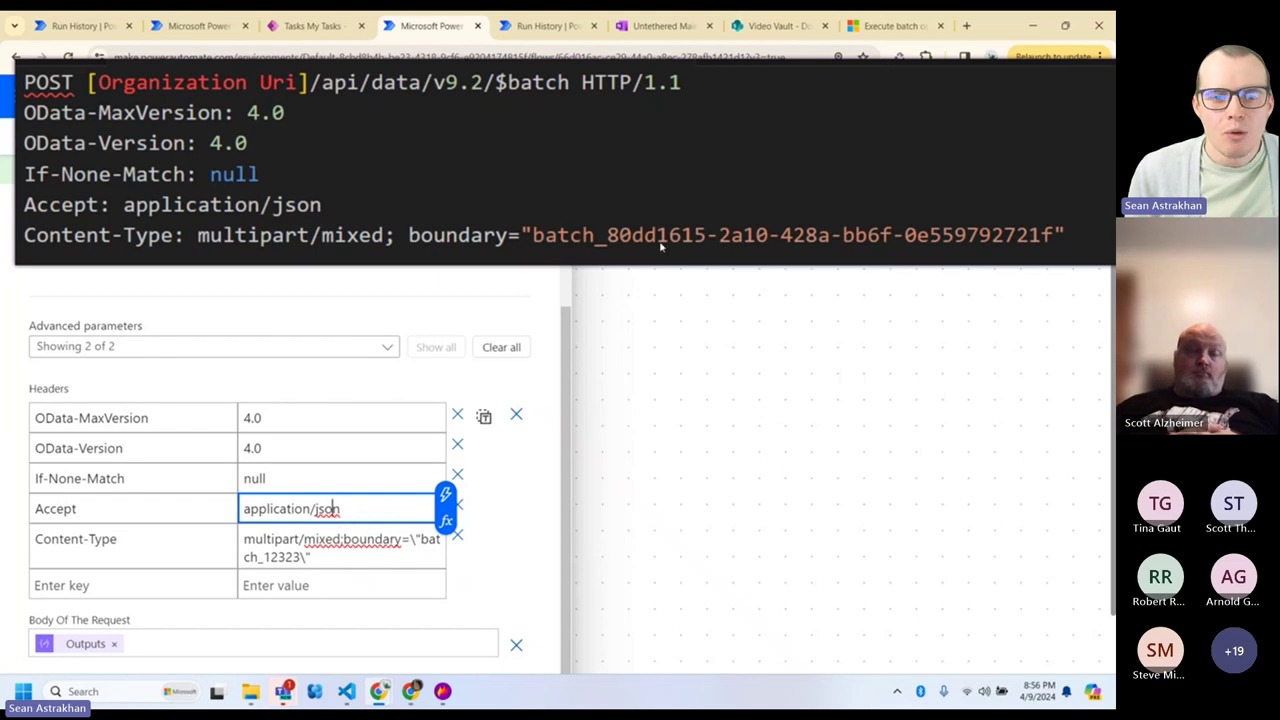
- Close the VS Code request preview and open the Compose Batch Id step
{"action": "right_click", "coordinate": [718, 235]}
{"action": "left_click", "coordinate": [758, 270]}
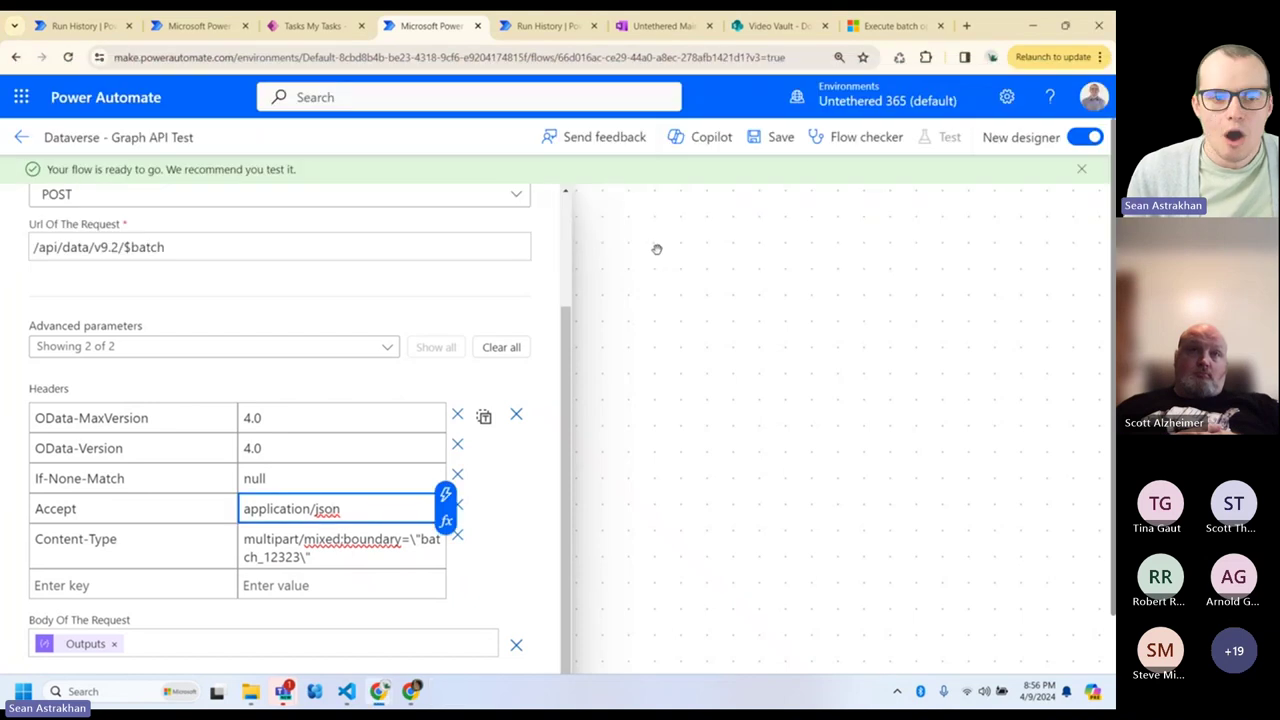
{"action": "scroll", "coordinate": [723, 377], "scroll_direction": "up", "scroll_amount": 15}
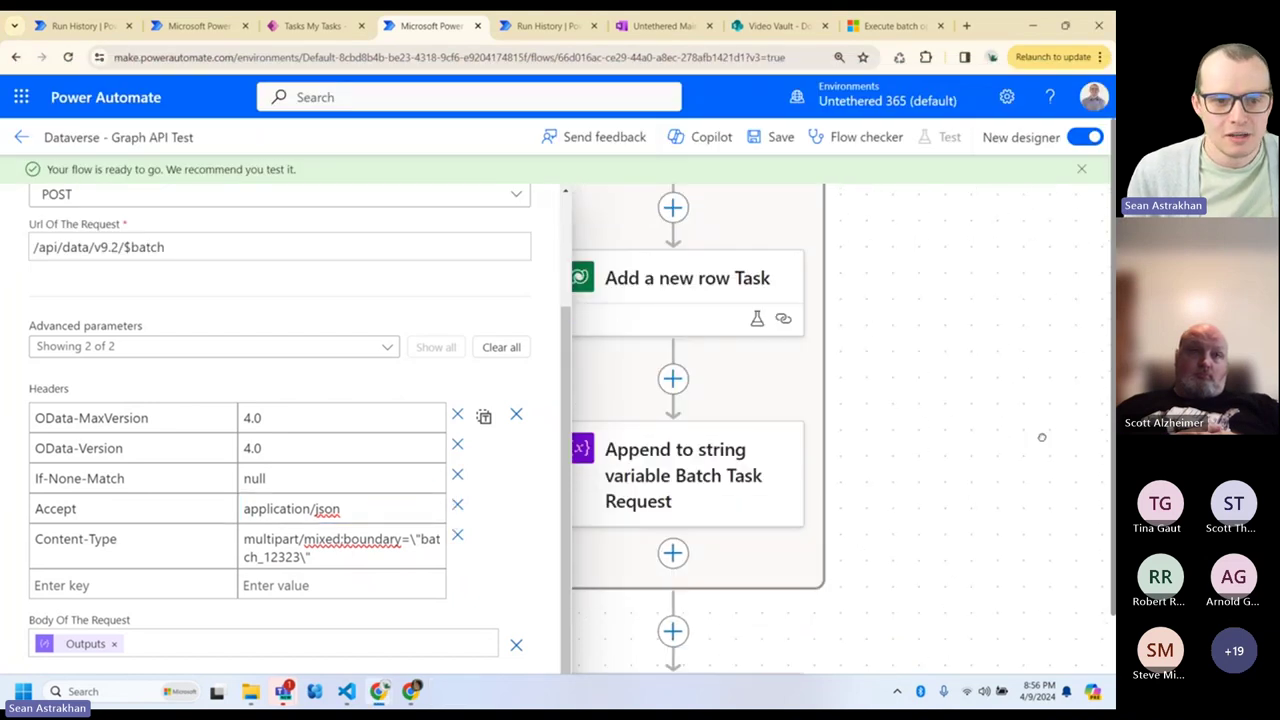
{"action": "scroll", "coordinate": [939, 314], "scroll_direction": "up", "scroll_amount": 6}
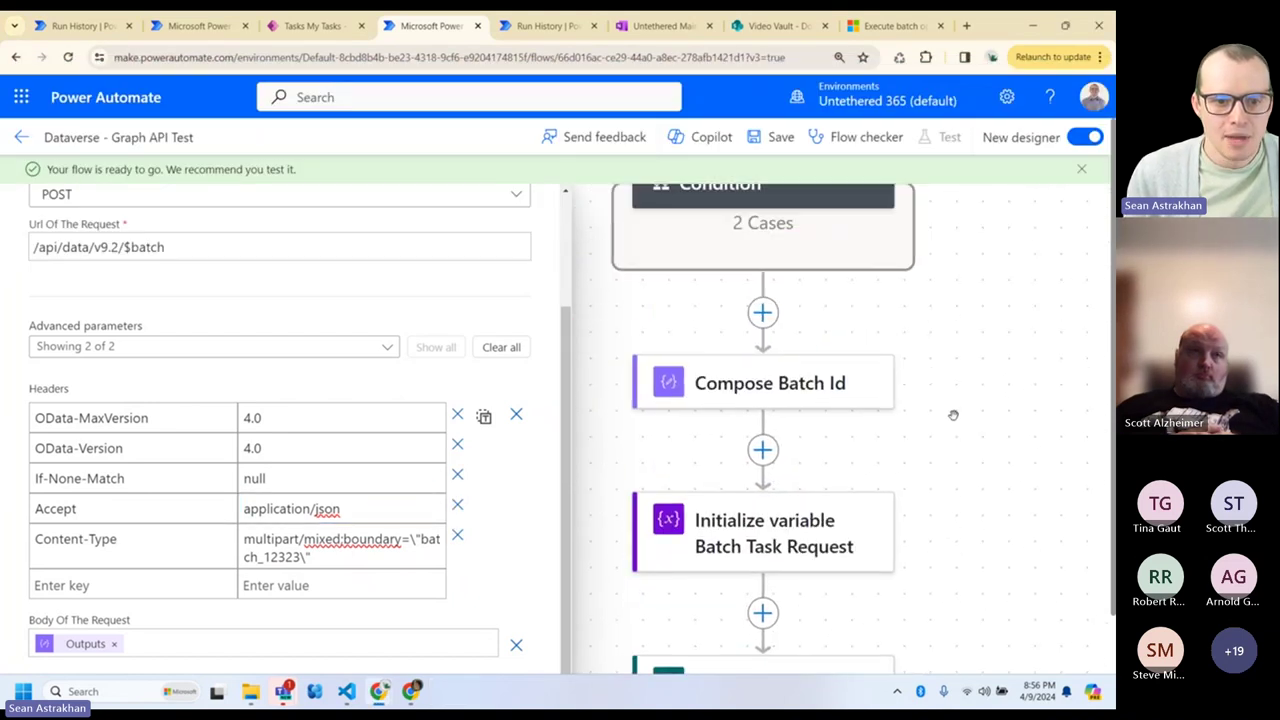
{"action": "left_click", "coordinate": [778, 390]}
- Replace the Compose Batch Id input with a guid() expression
{"action": "left_click", "coordinate": [103, 340]}
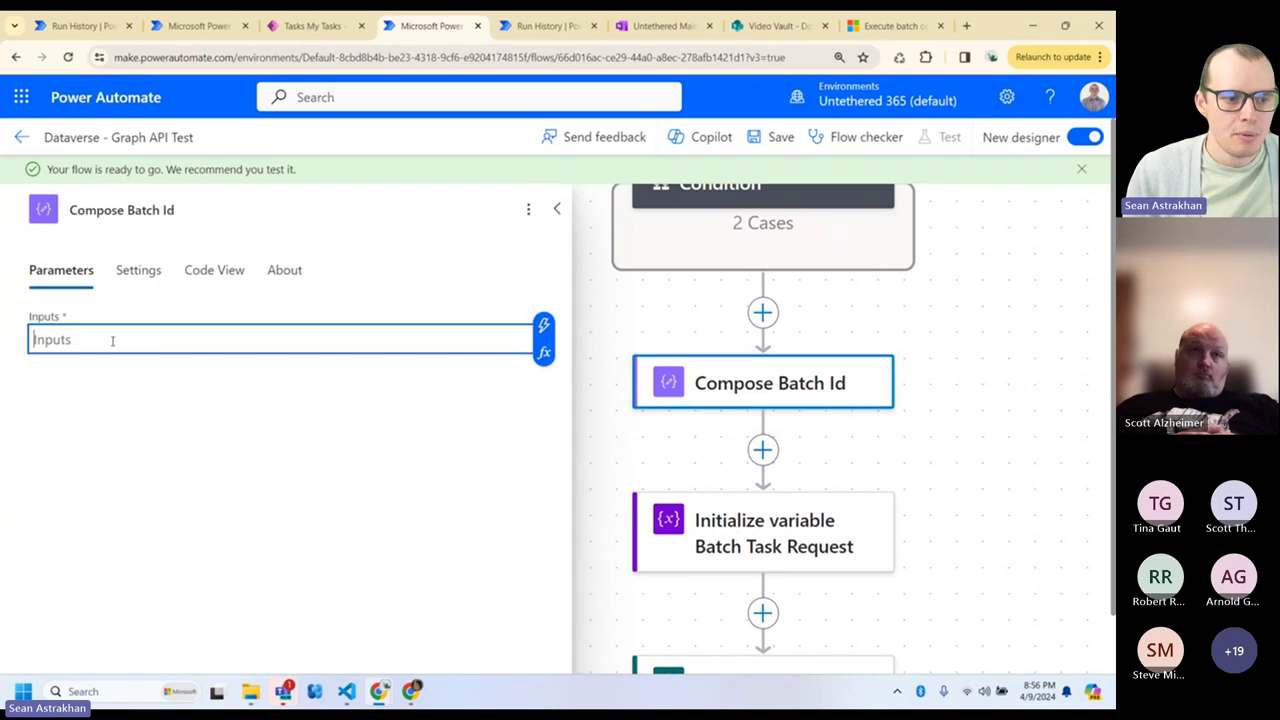
{"action": "left_click", "coordinate": [542, 350]}
{"action": "type", "text": "guid("}
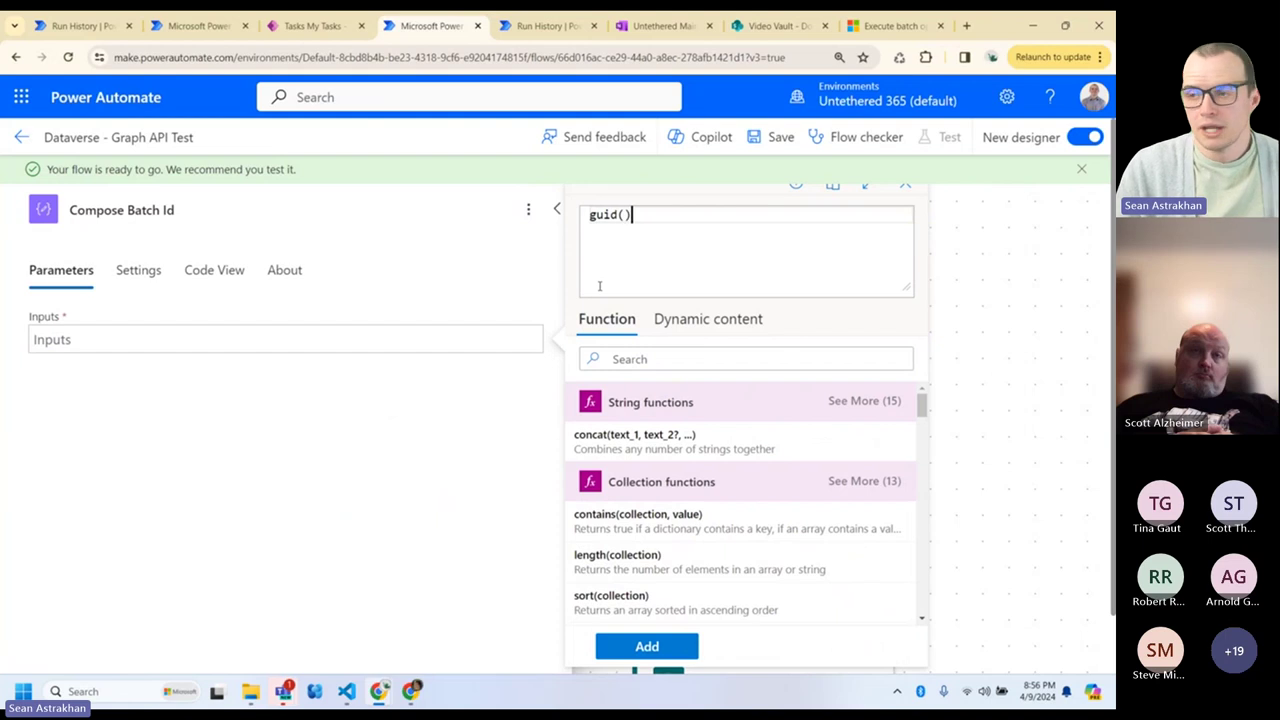
{"action": "left_click", "coordinate": [640, 646]}
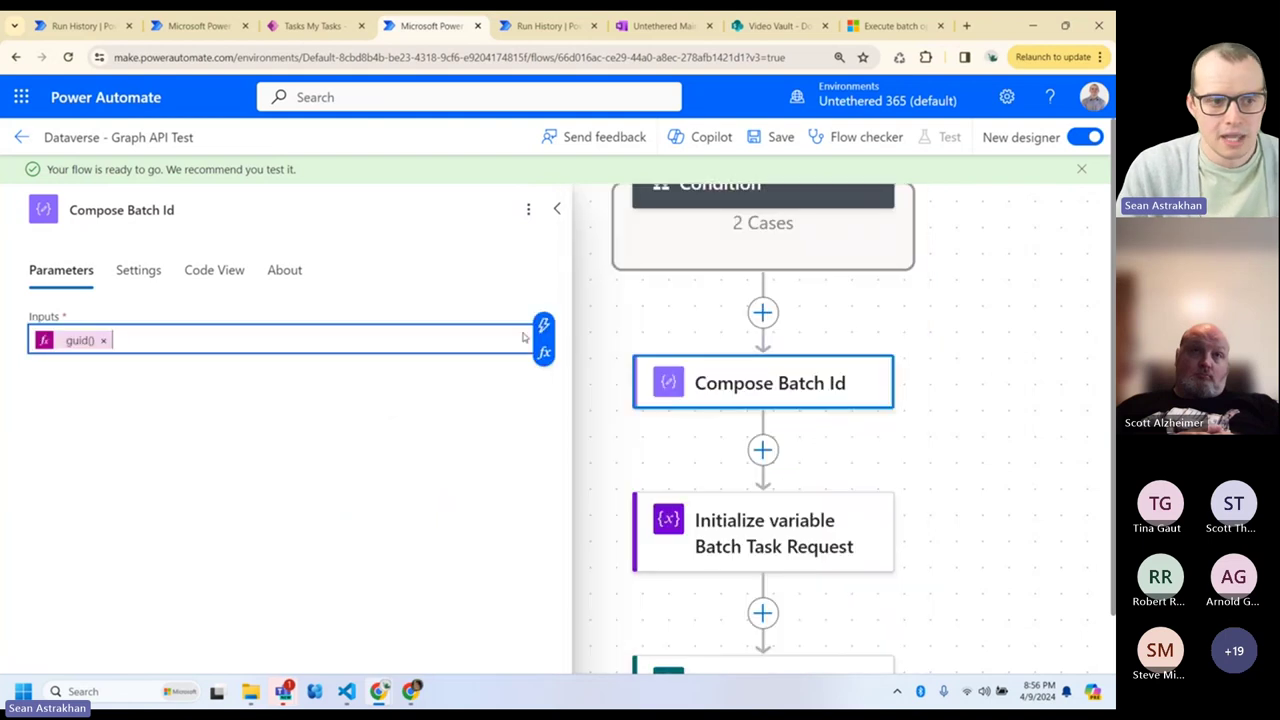
{"action": "left_click", "coordinate": [552, 216]}
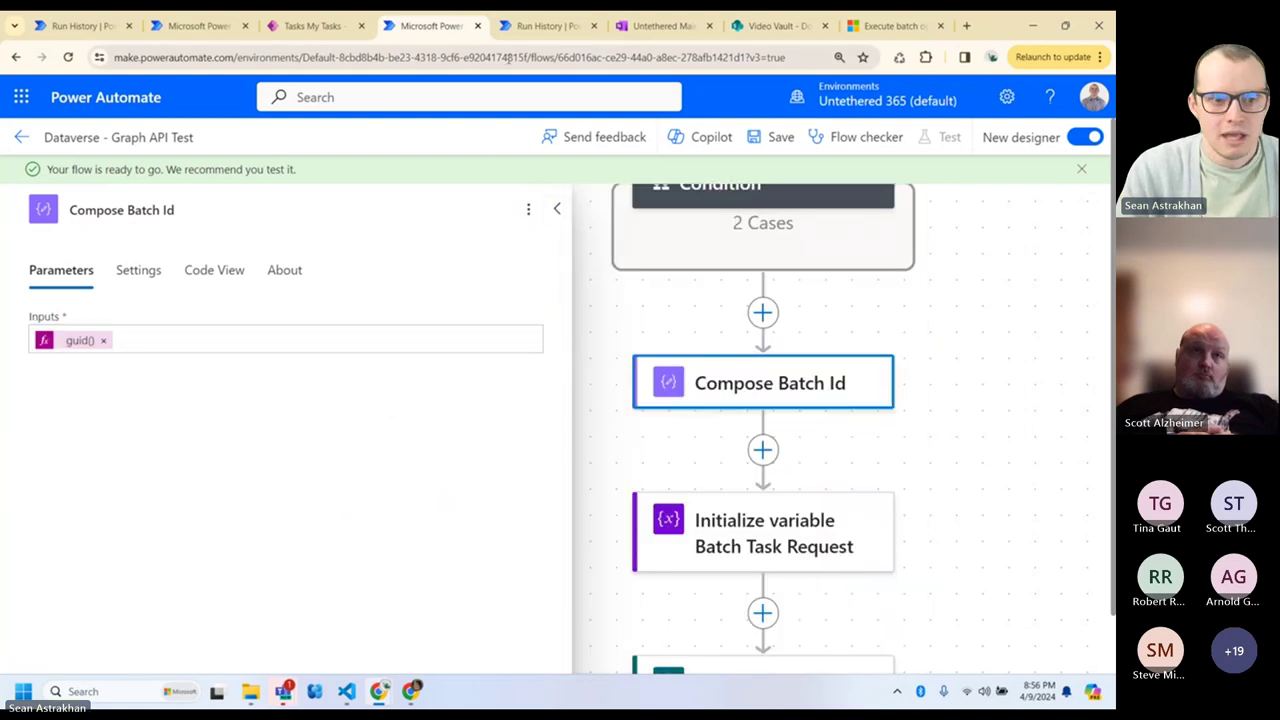
- In Run History, expand Compose Batch Id and select the generated GUID
{"action": "left_click", "coordinate": [540, 26]}
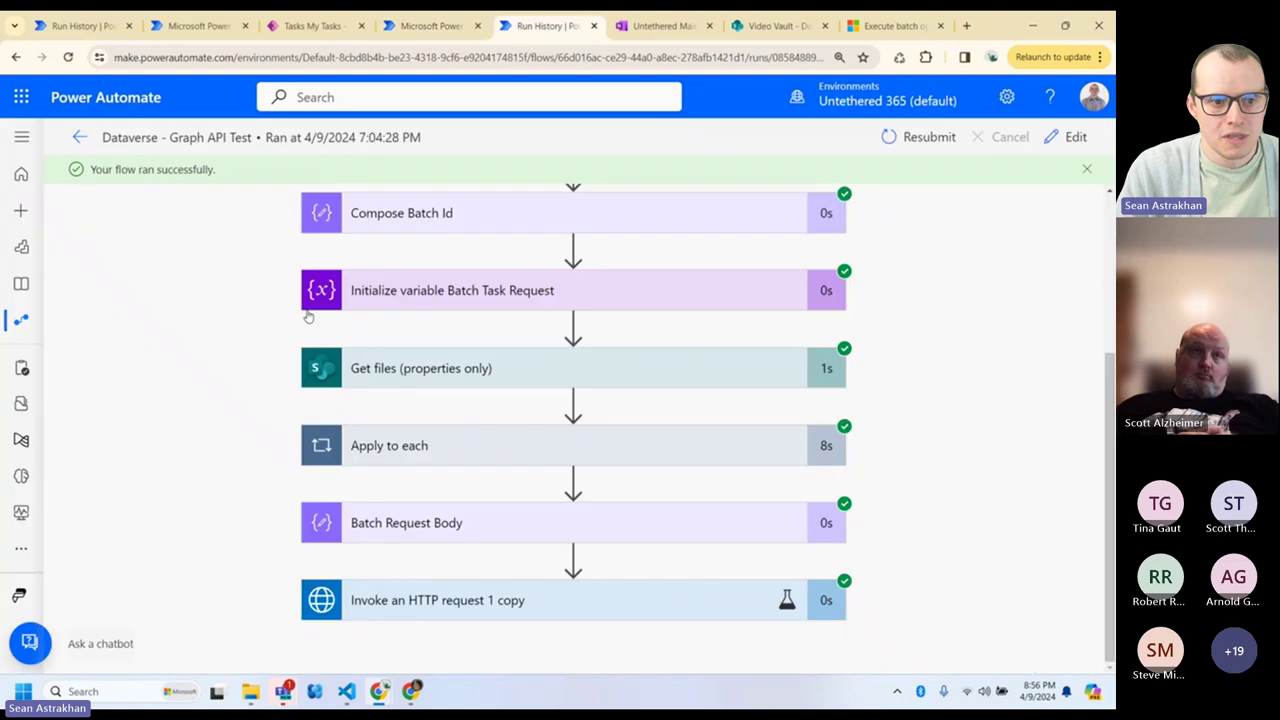
{"action": "scroll", "coordinate": [206, 337], "scroll_direction": "up", "scroll_amount": 5}
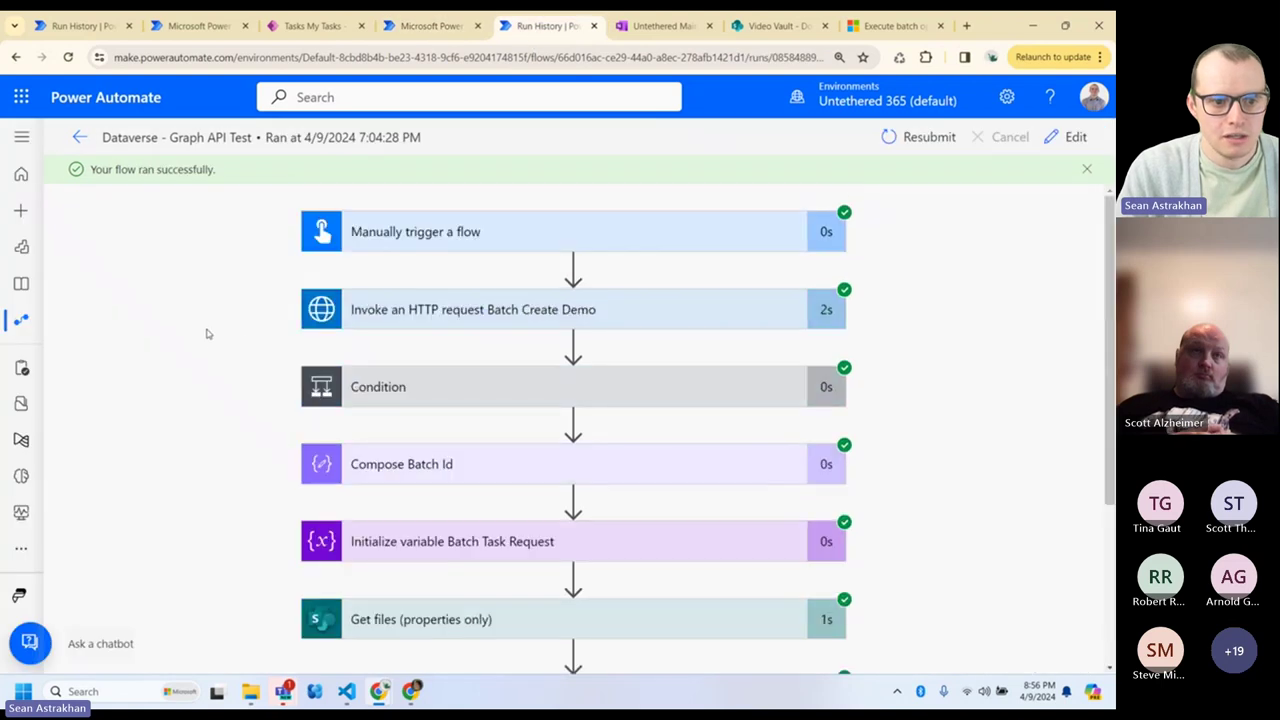
{"action": "left_click", "coordinate": [557, 463]}
{"action": "scroll", "coordinate": [114, 320], "scroll_direction": "down", "scroll_amount": 2}
{"action": "scroll", "coordinate": [313, 385], "scroll_direction": "down", "scroll_amount": 1}
{"action": "triple_click", "coordinate": [463, 300]}
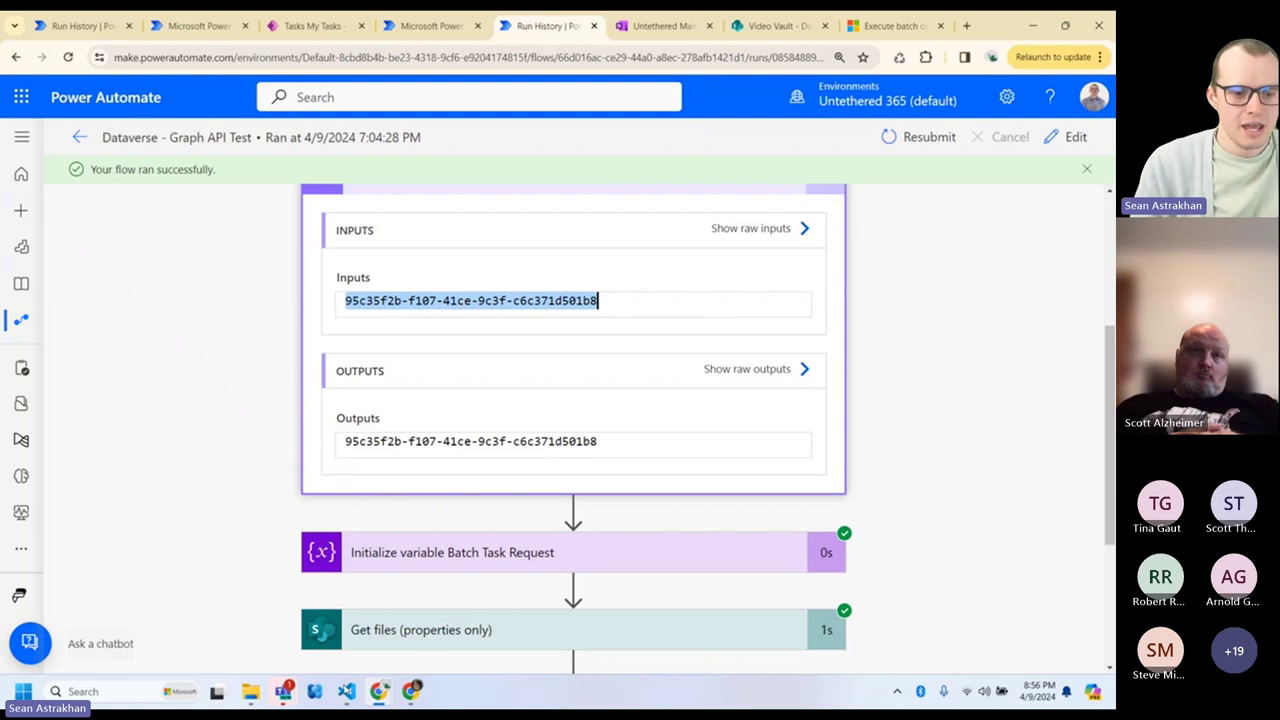
- Compare it with the boundary GUID on line 6 in VS Code, then return to the designer
{"action": "left_click", "coordinate": [346, 691]}
{"action": "left_click_drag", "start_coordinate": [500, 193], "coordinate": [791, 193]}
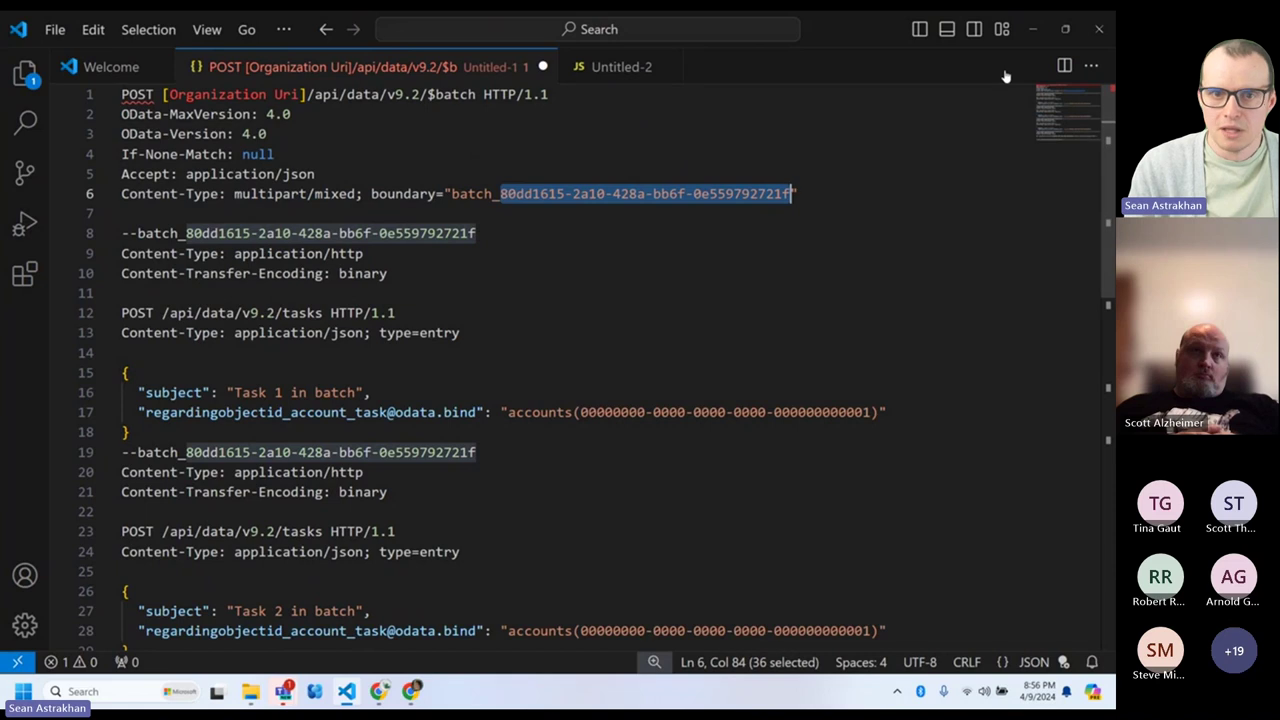
{"action": "left_click", "coordinate": [1033, 29]}
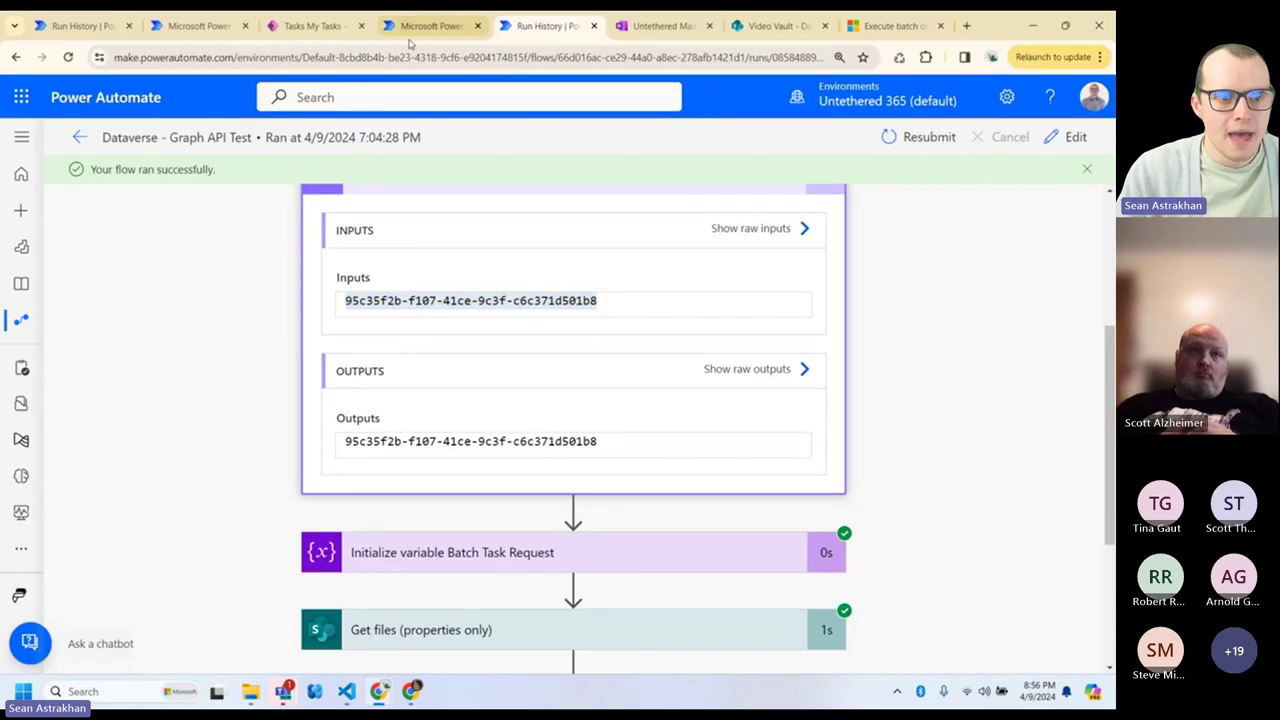
{"action": "left_click", "coordinate": [420, 26]}
{"action": "left_click_drag", "start_coordinate": [648, 589], "coordinate": [610, 493]}
{"action": "scroll", "coordinate": [610, 493], "scroll_direction": "down", "scroll_amount": 10}
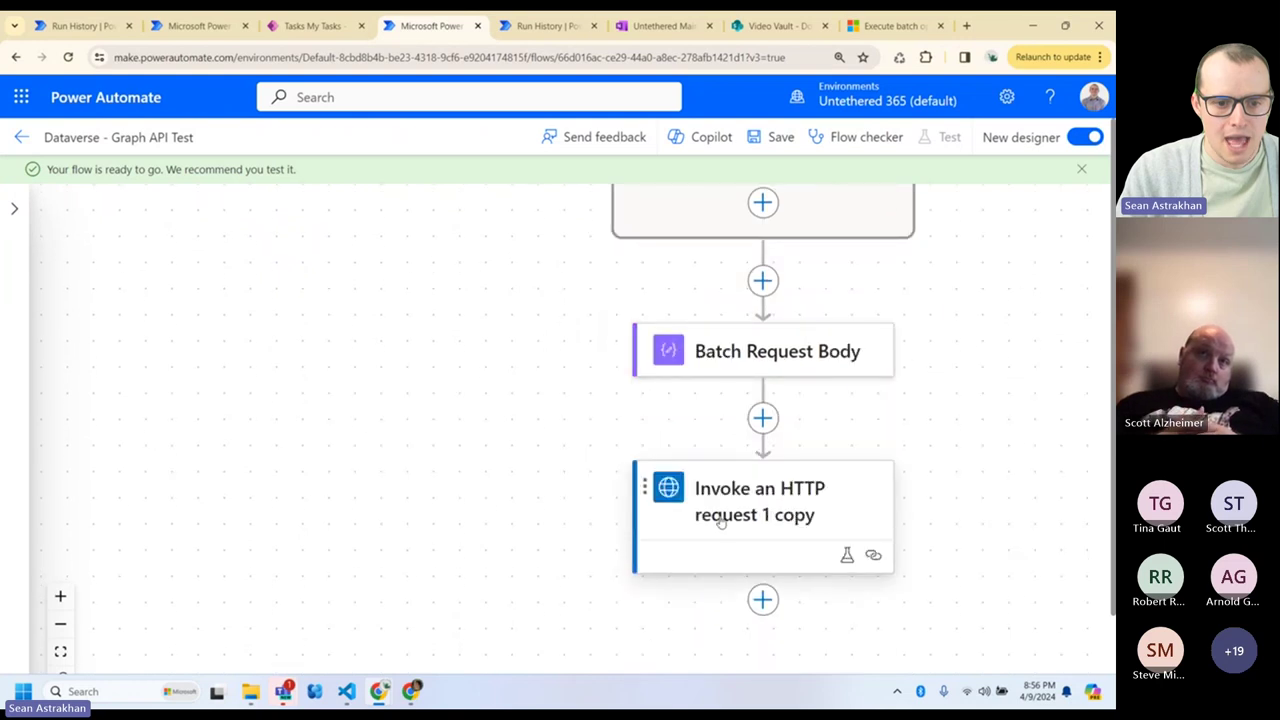
- Replace 12323 in the Content-Type boundary with the Compose Batch Id Outputs and save
{"action": "left_click", "coordinate": [720, 524]}
{"action": "scroll", "coordinate": [226, 429], "scroll_direction": "down", "scroll_amount": 2}
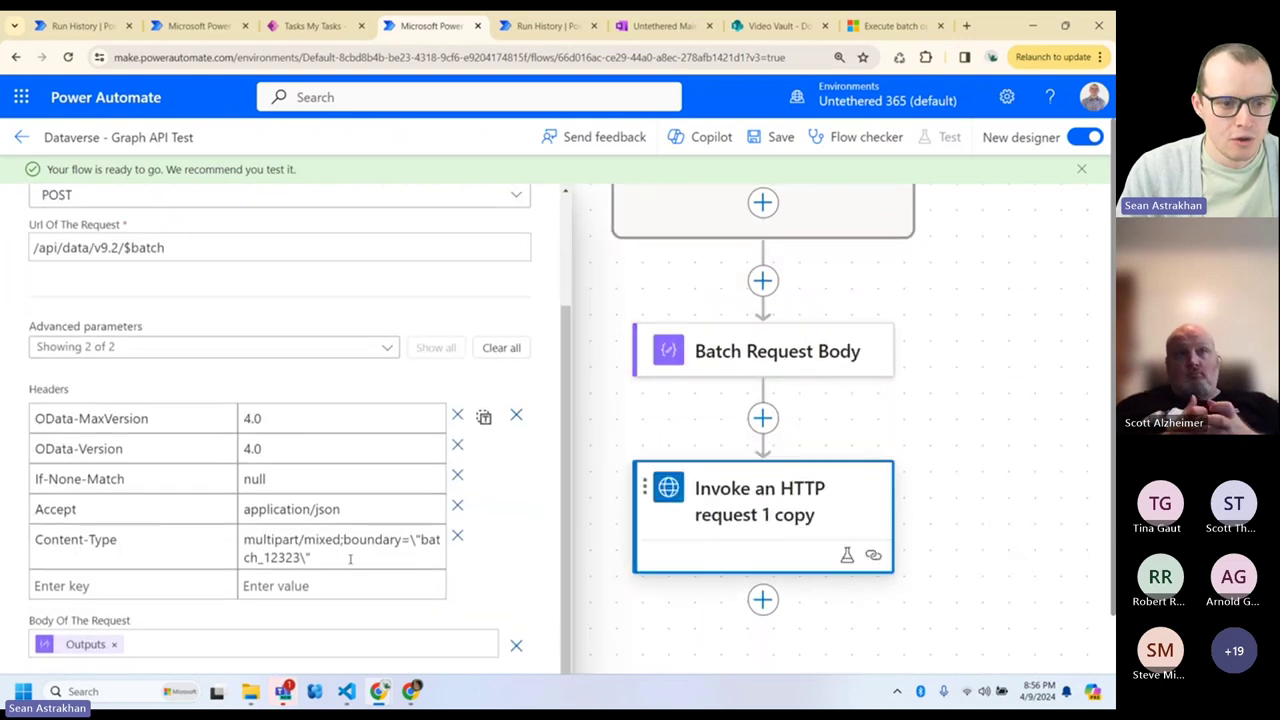
{"action": "left_click", "coordinate": [299, 557]}
{"action": "key", "text": "BackSpace"}
{"action": "key", "text": "BackSpace"}
{"action": "key", "text": "BackSpace"}
{"action": "key", "text": "BackSpace"}
{"action": "key", "text": "BackSpace"}
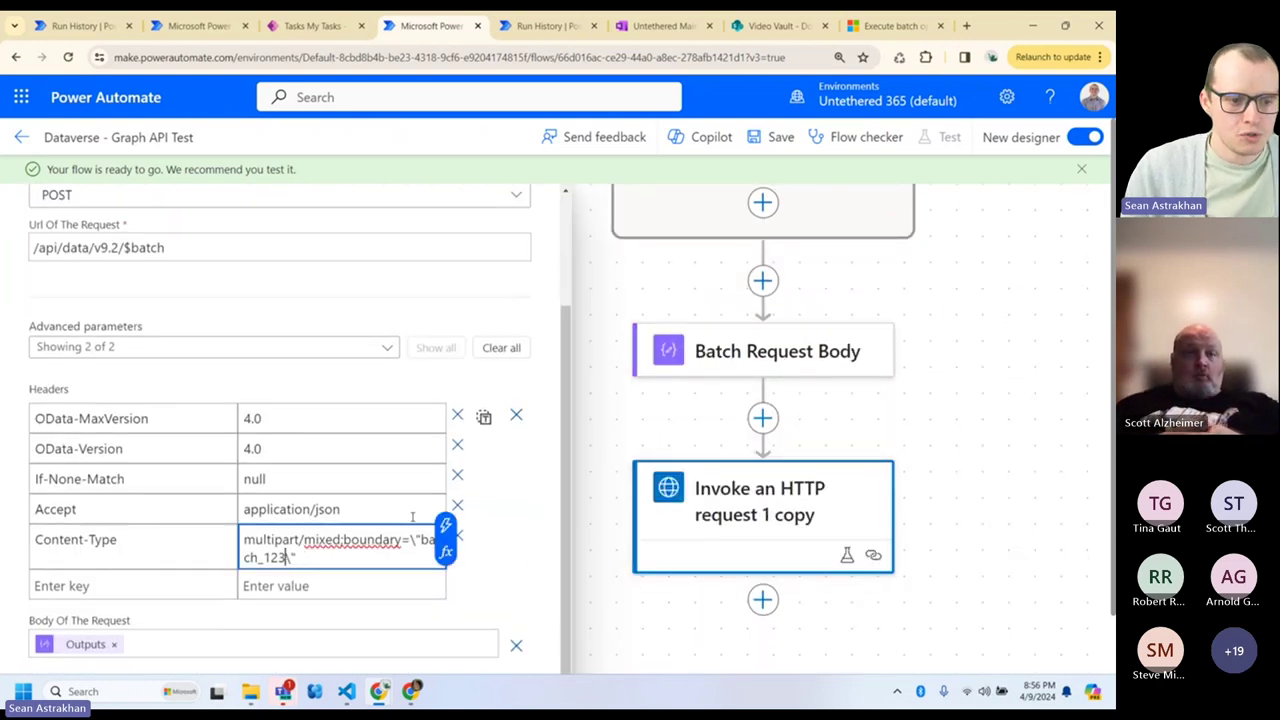
{"action": "left_click", "coordinate": [443, 530]}
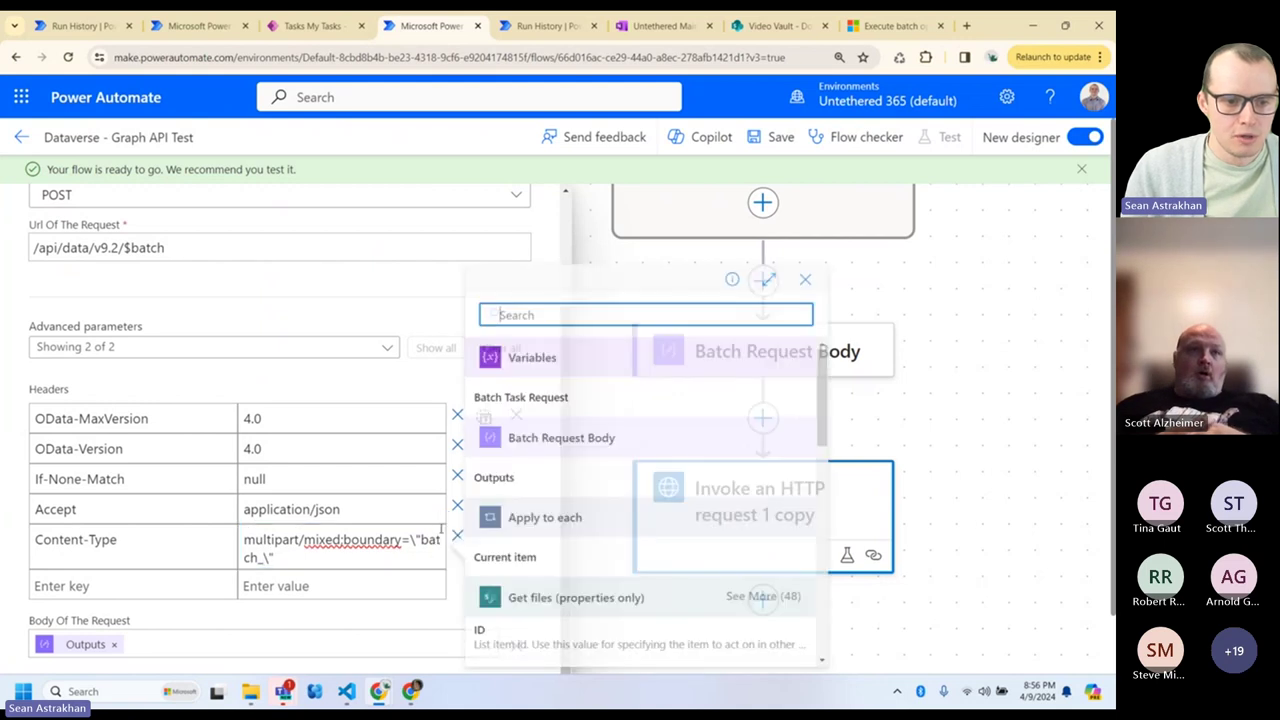
{"action": "scroll", "coordinate": [610, 432], "scroll_direction": "down", "scroll_amount": 5}
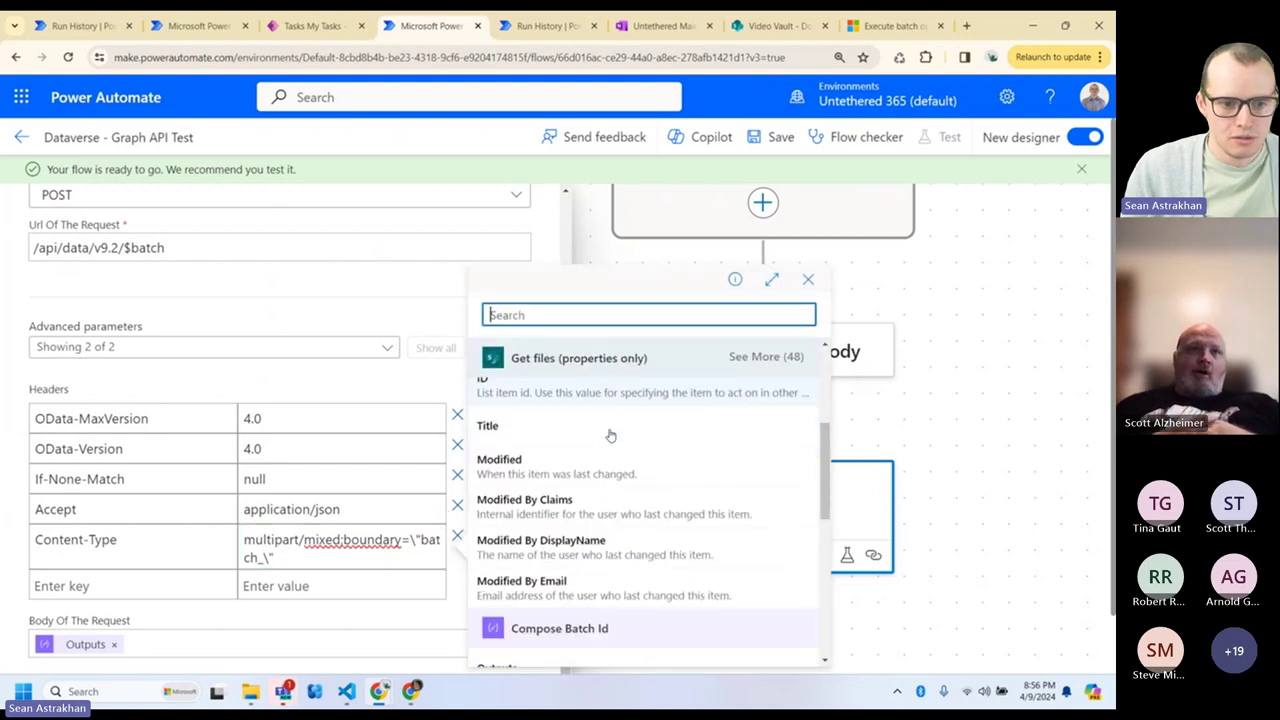
{"action": "left_click", "coordinate": [560, 486]}
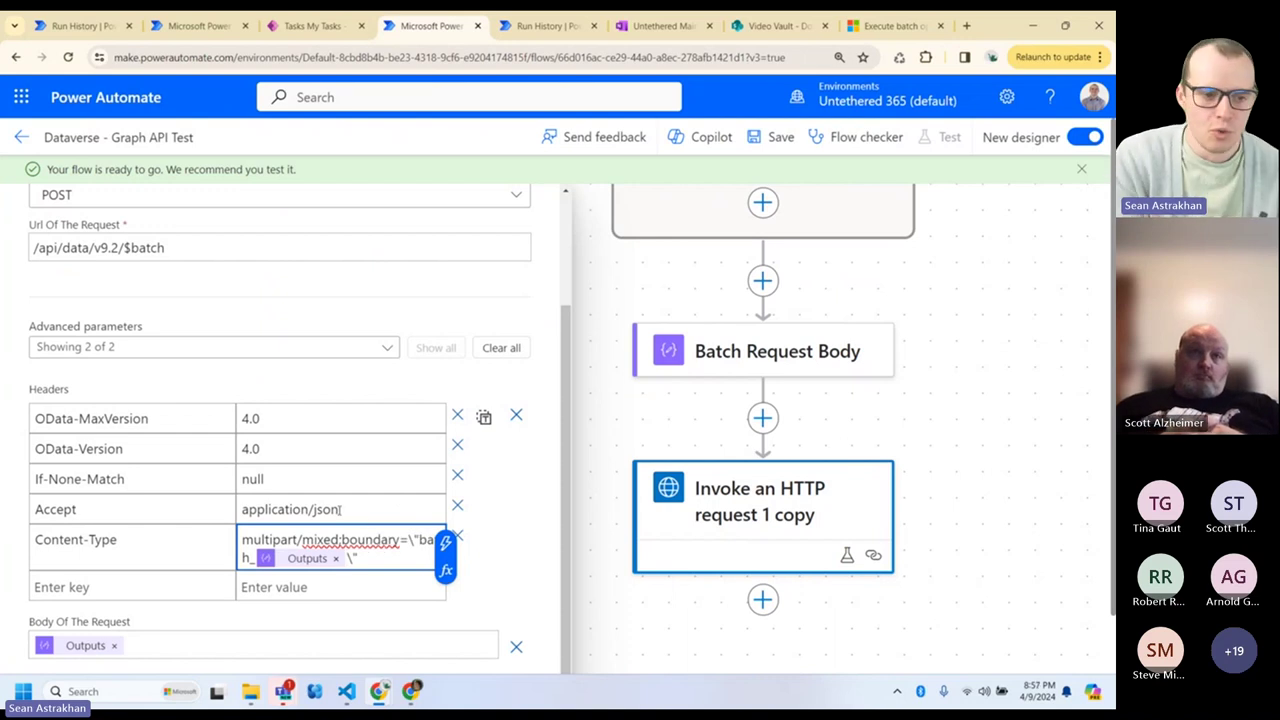
{"action": "left_click", "coordinate": [774, 137]}
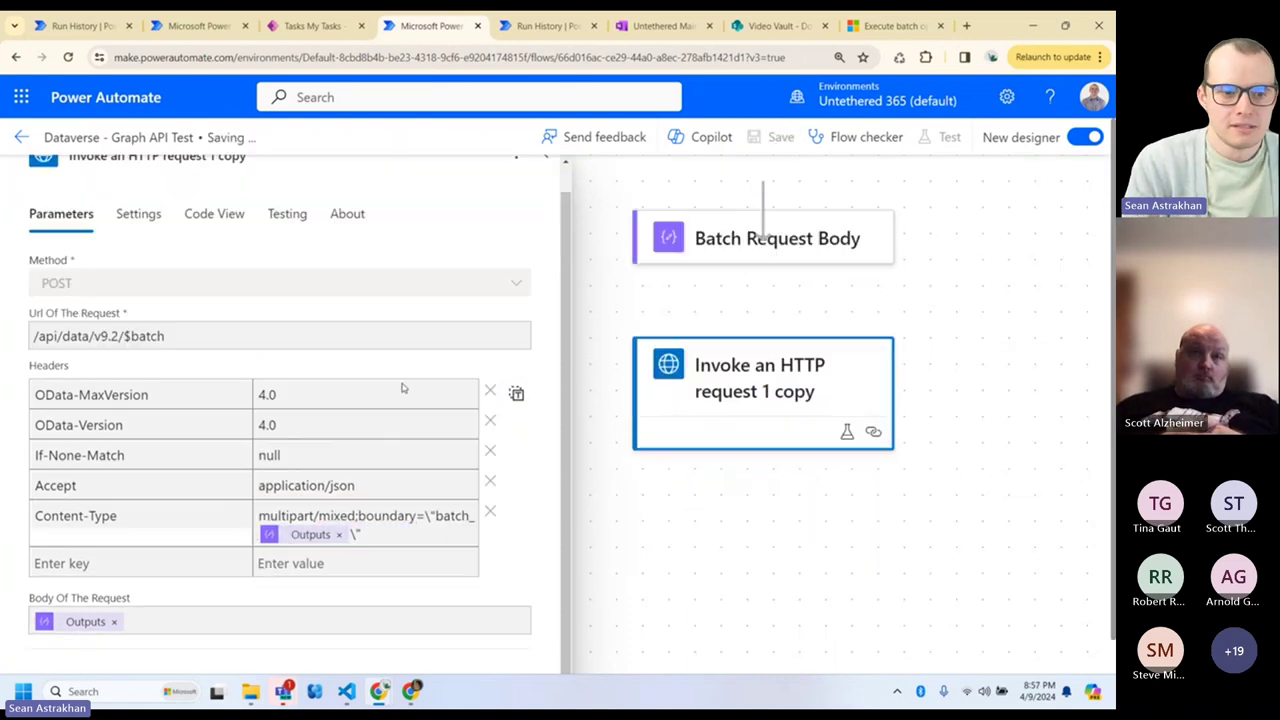
- Collapse the step and bring the VS Code batch request to the front
{"action": "left_click", "coordinate": [544, 179]}
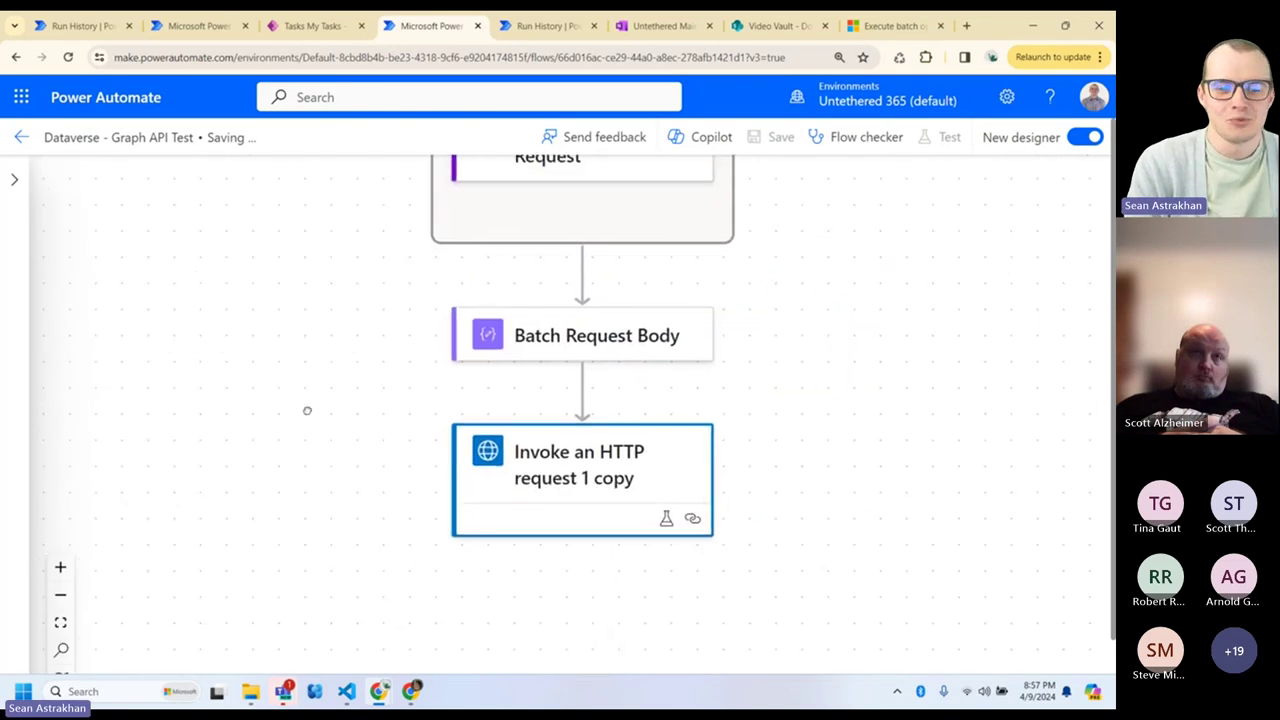
{"action": "left_click", "coordinate": [347, 692]}
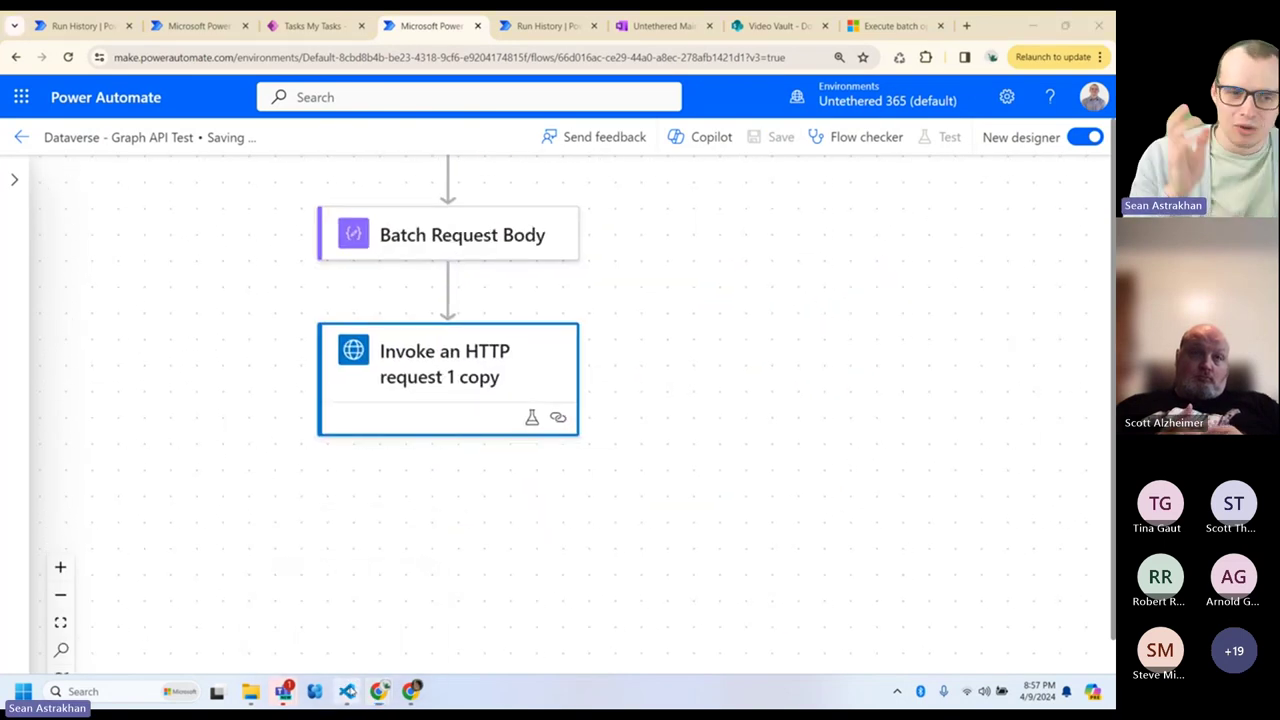
{"action": "left_click", "coordinate": [457, 375]}
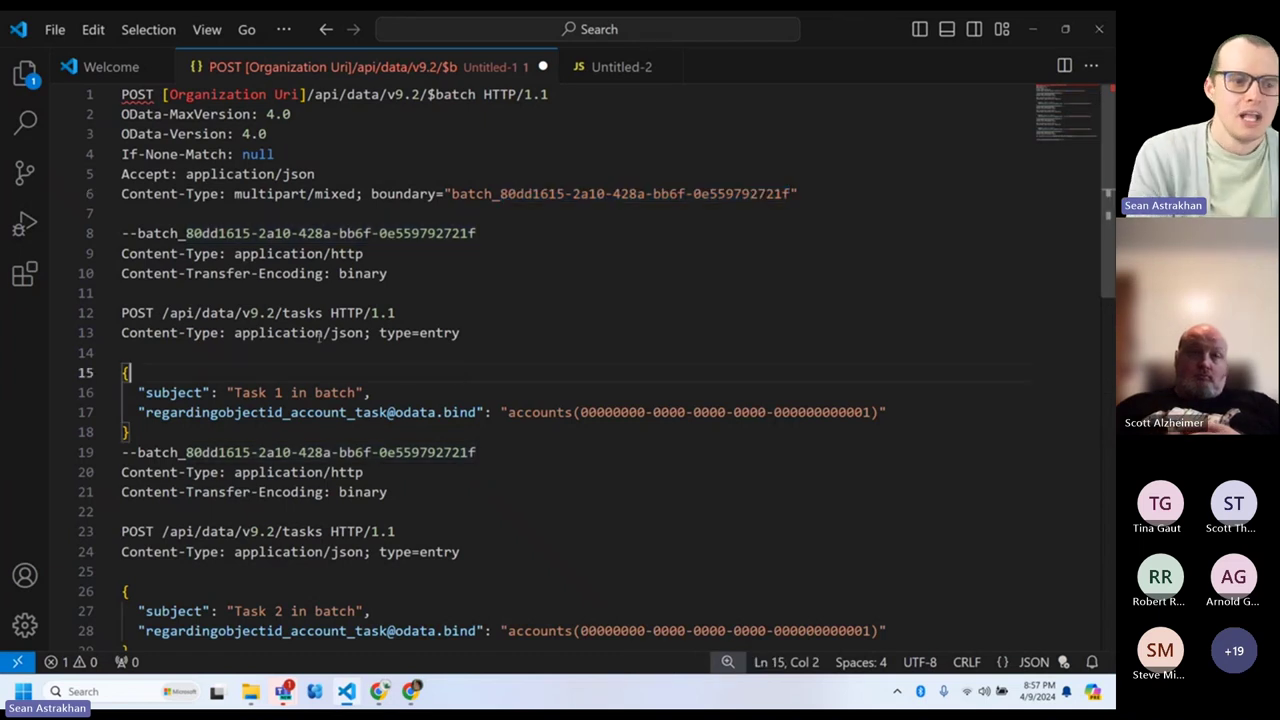
- Highlight the batch id, the first part's headers (lines 8-10) and its JSON body
{"action": "triple_click", "coordinate": [180, 233]}
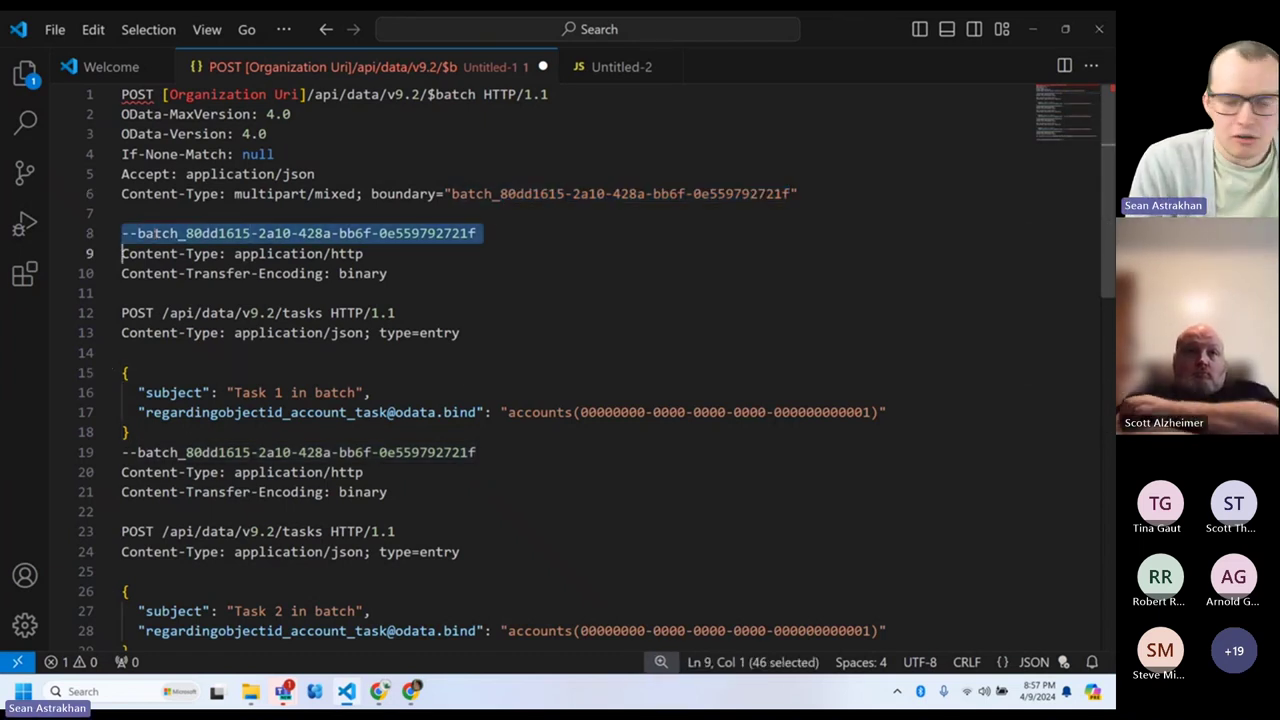
{"action": "left_click", "coordinate": [153, 233]}
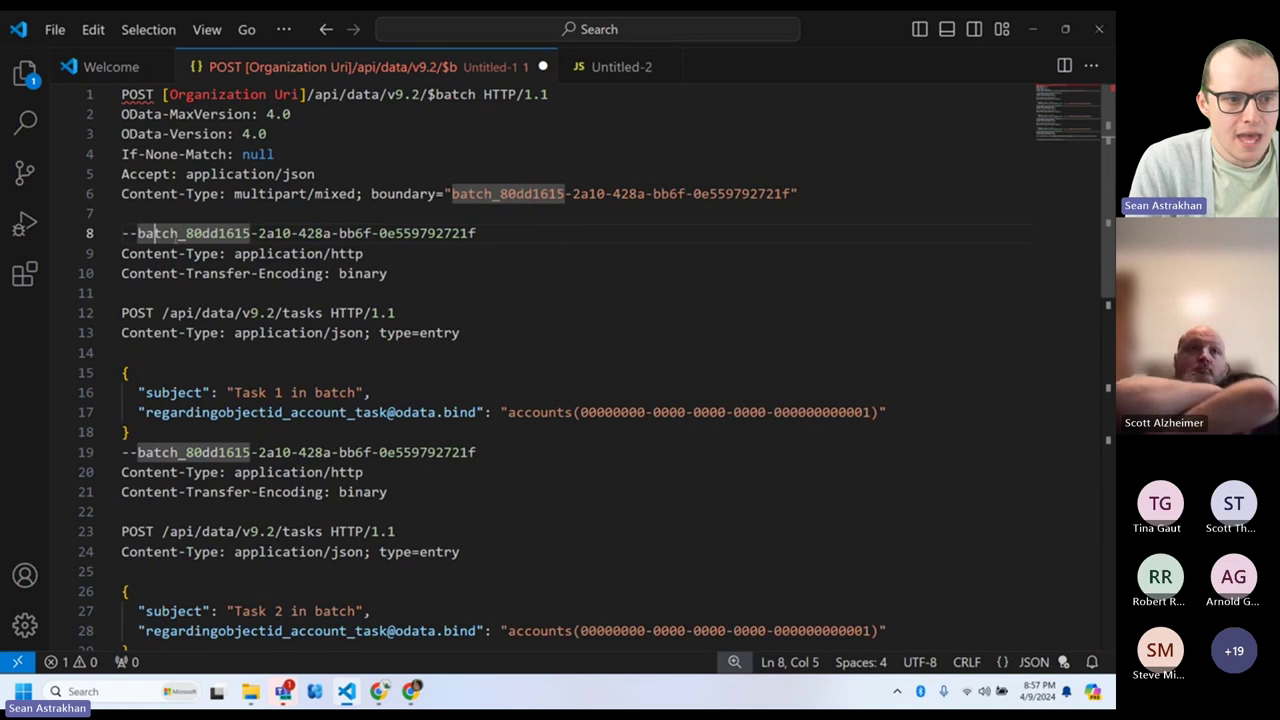
{"action": "left_click_drag", "start_coordinate": [186, 233], "coordinate": [477, 233]}
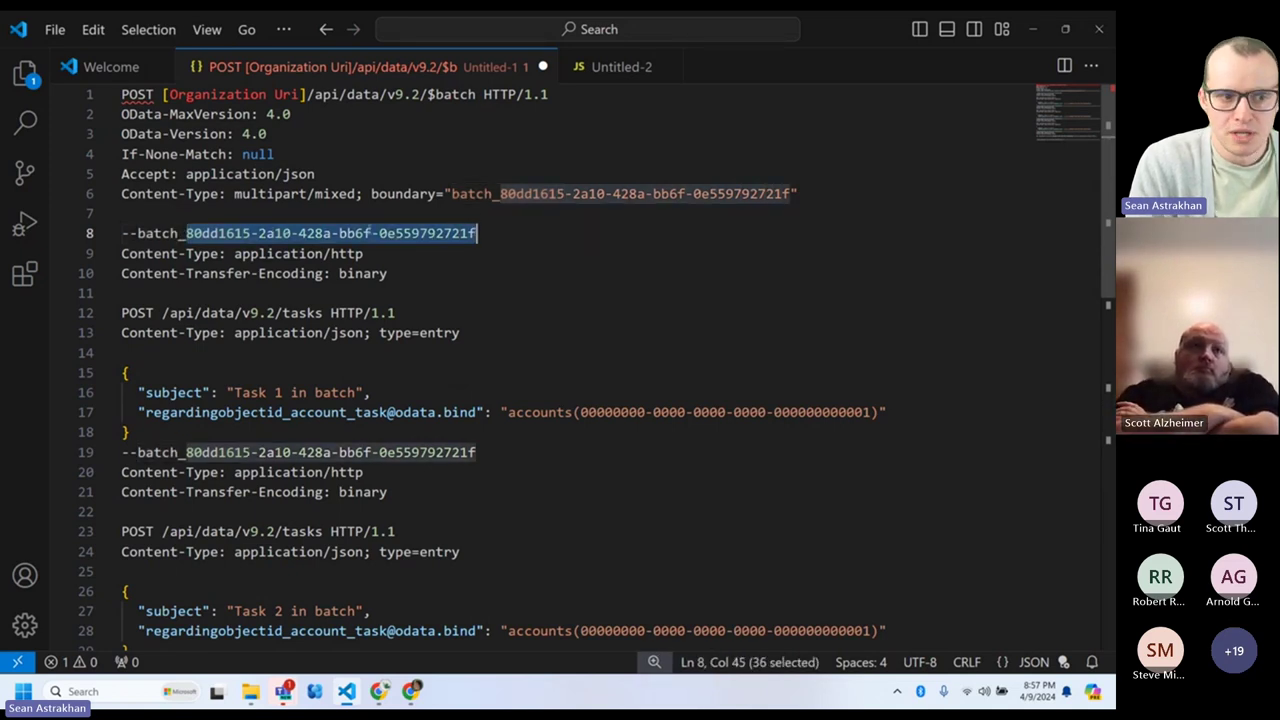
{"action": "triple_click", "coordinate": [250, 253]}
{"action": "left_click", "coordinate": [371, 273]}
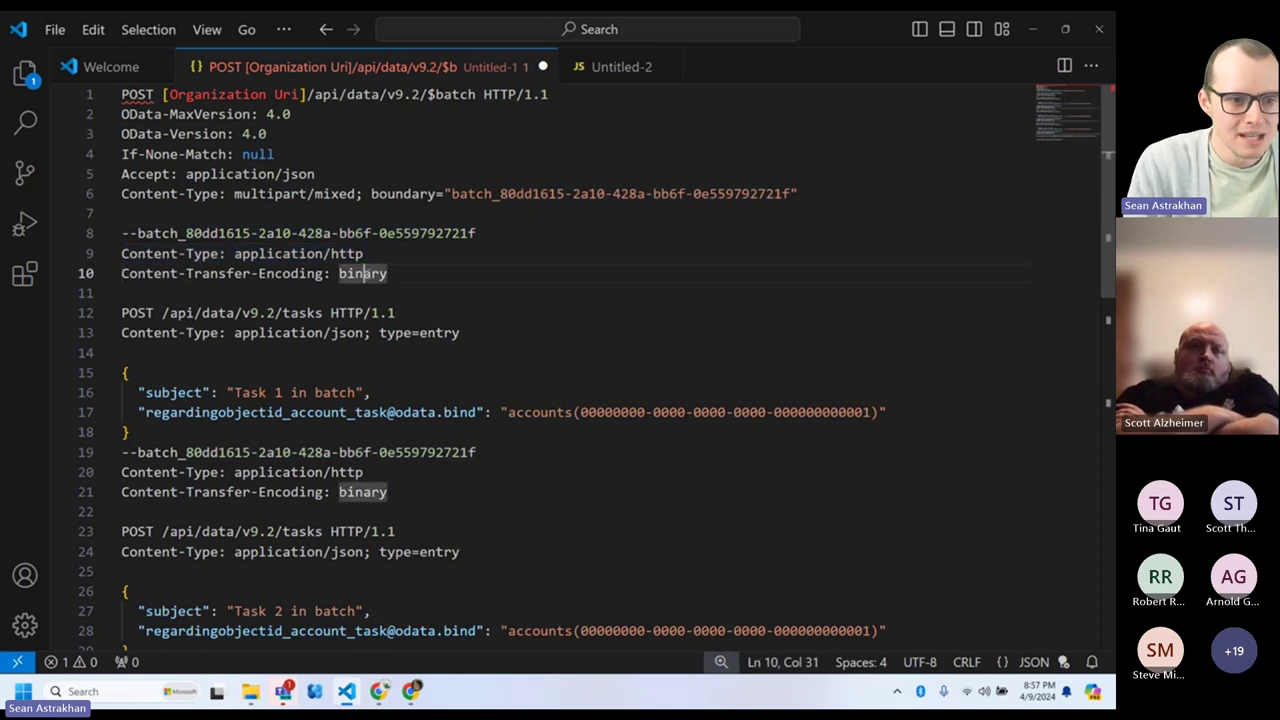
{"action": "left_click", "coordinate": [406, 278]}
{"action": "left_click_drag", "start_coordinate": [54, 281], "coordinate": [41, 231]}
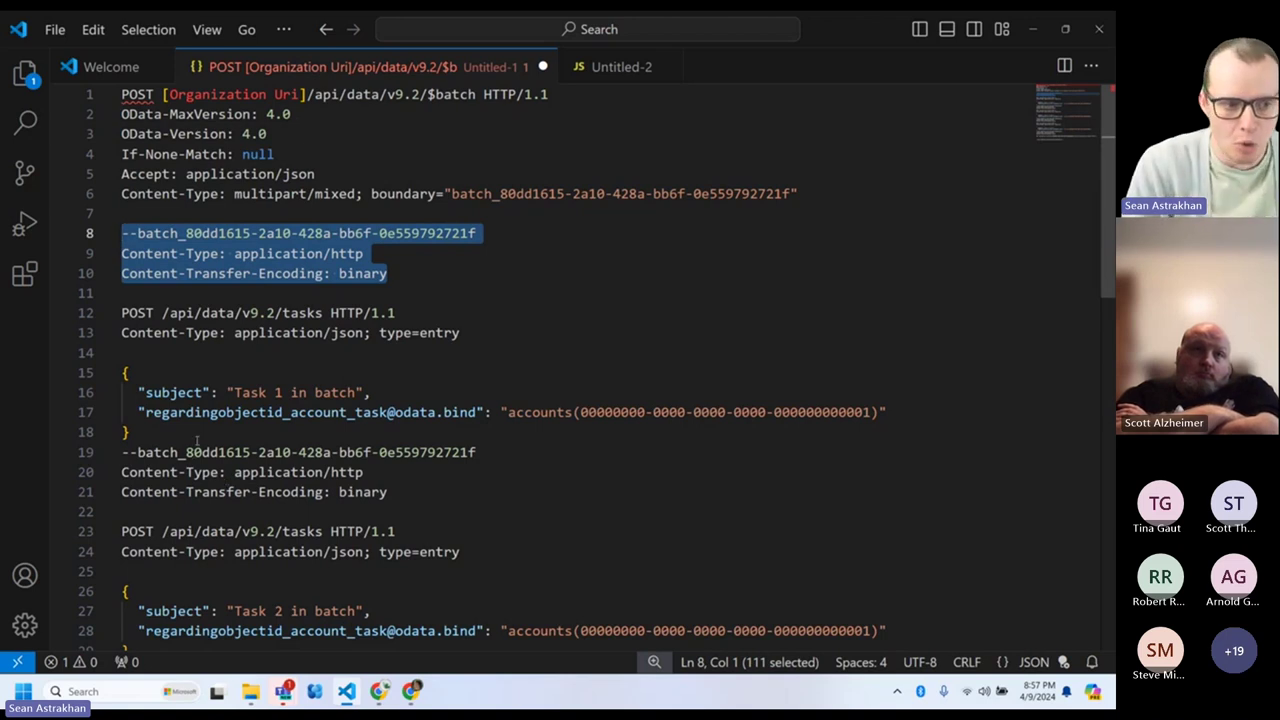
{"action": "left_click", "coordinate": [197, 439]}
{"action": "left_click_drag", "start_coordinate": [197, 433], "coordinate": [103, 345]}
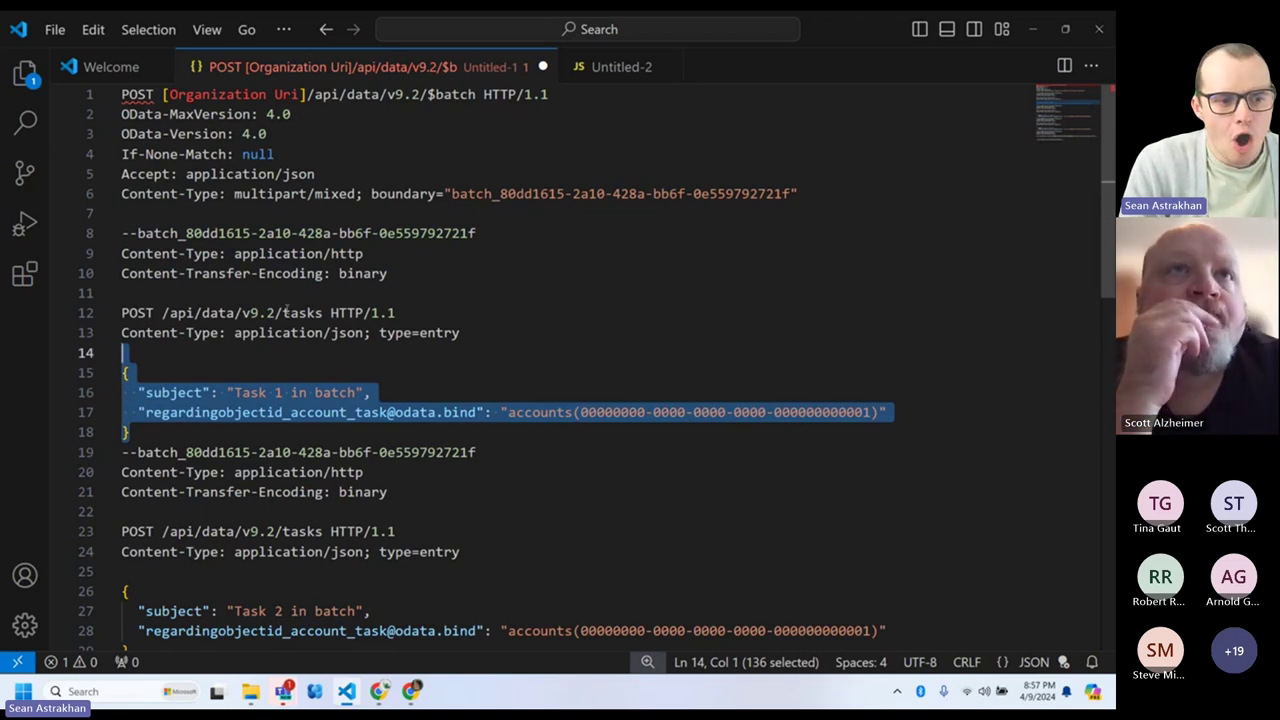
- Highlight tasks, subject and the odata.bind key, then screen-capture the first task request
{"action": "double_click", "coordinate": [287, 312]}
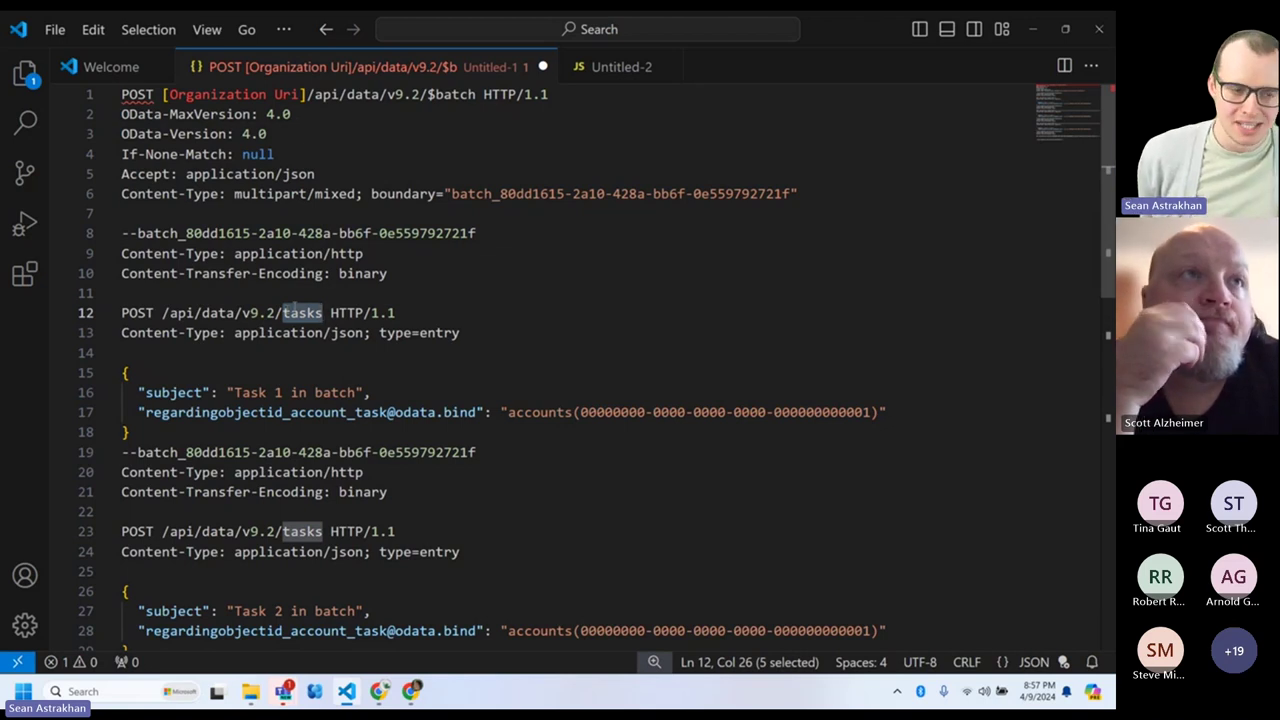
{"action": "left_click", "coordinate": [170, 392]}
{"action": "double_click", "coordinate": [170, 392]}
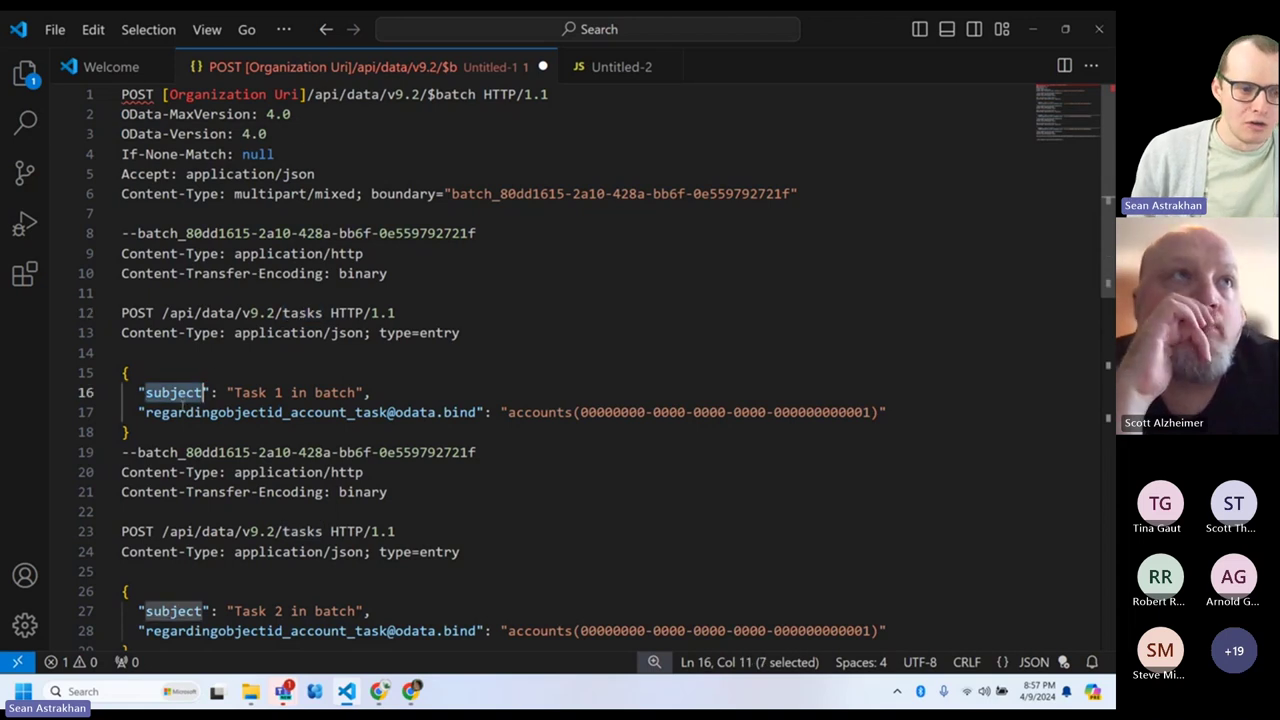
{"action": "double_click", "coordinate": [200, 412]}
{"action": "left_click", "coordinate": [190, 333]}
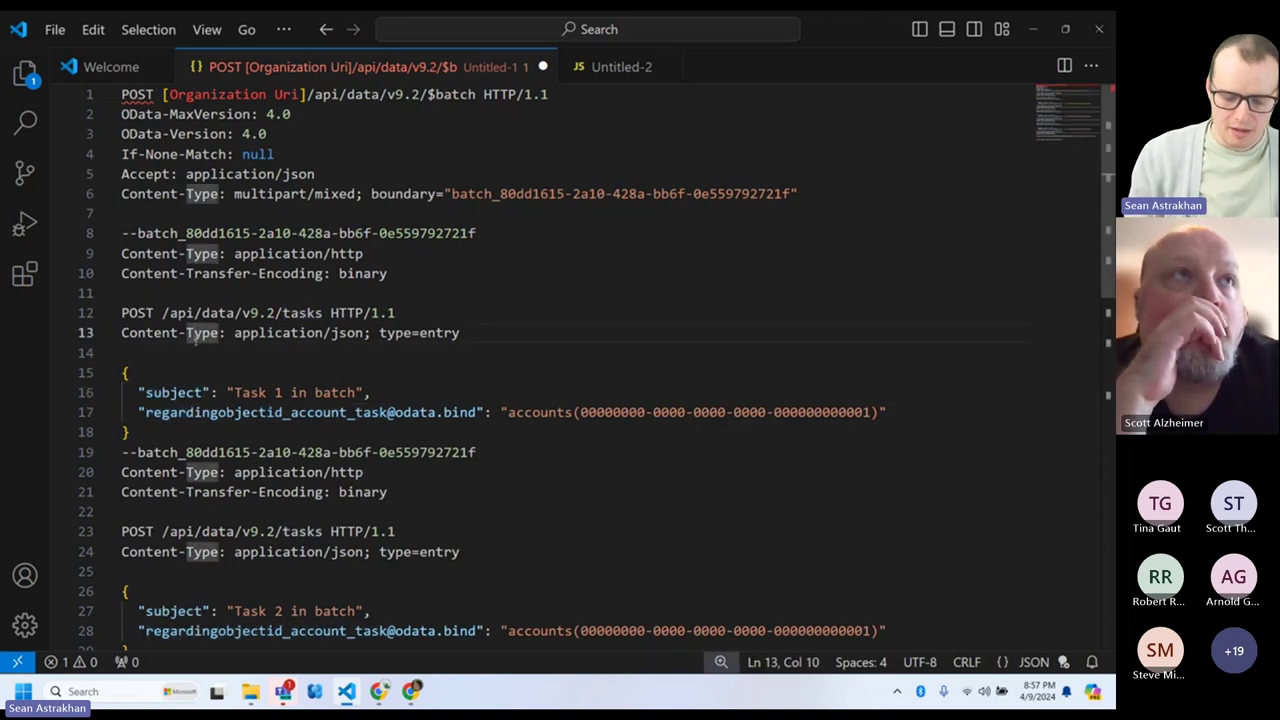
{"action": "key", "text": "Print"}
{"action": "left_click_drag", "start_coordinate": [112, 289], "coordinate": [692, 440]}
- Pin the captured snippet at the top right and minimise VS Code
{"action": "left_click", "coordinate": [651, 456]}
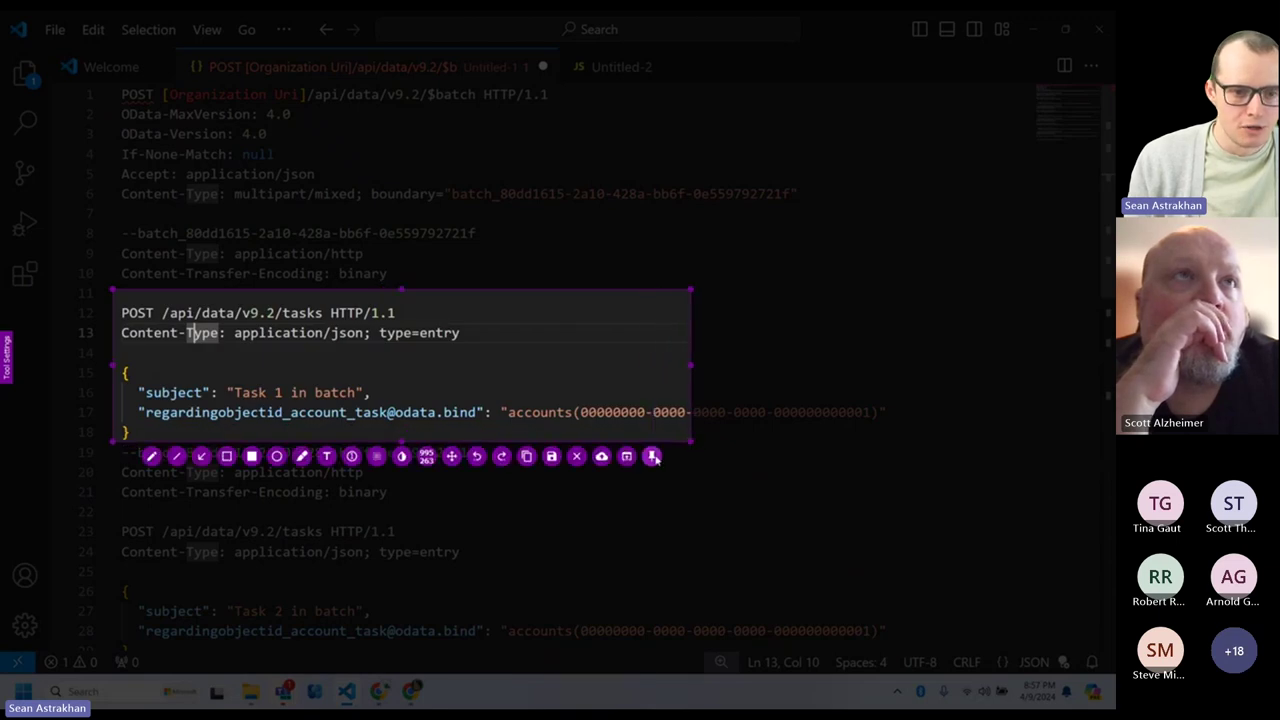
{"action": "left_click_drag", "start_coordinate": [332, 396], "coordinate": [741, 183]}
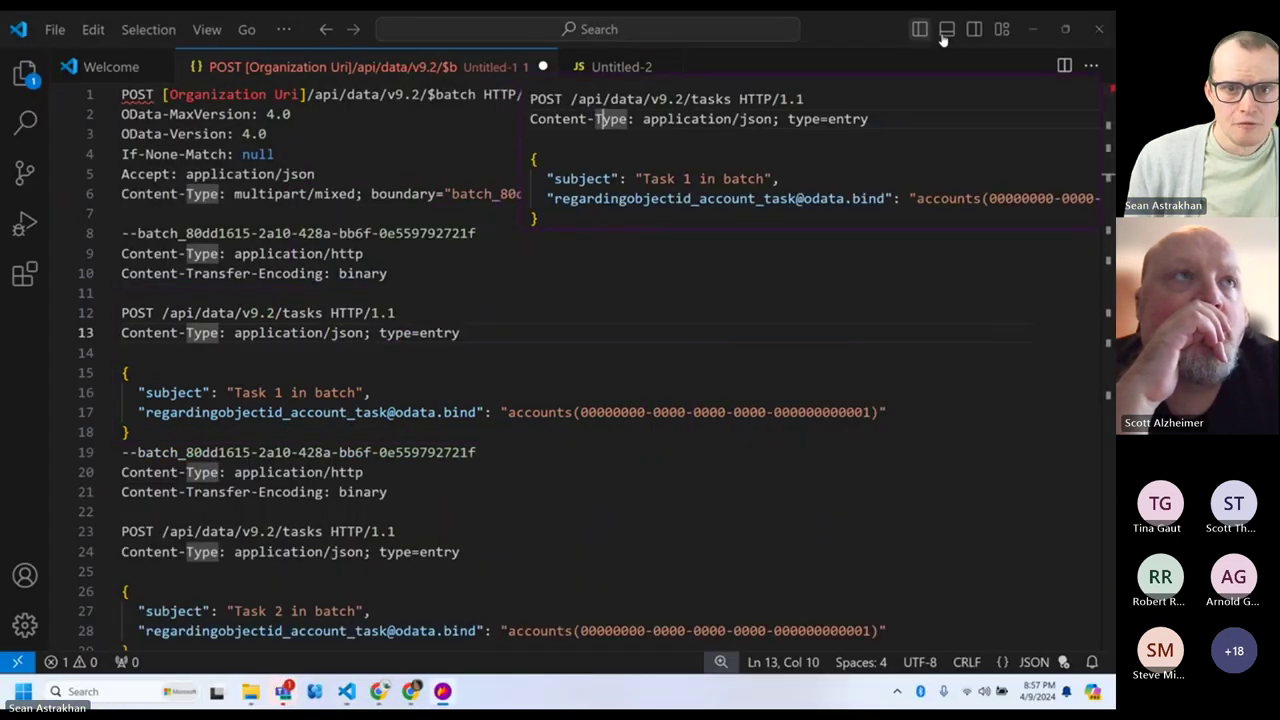
{"action": "left_click", "coordinate": [1032, 29]}
{"action": "left_click_drag", "start_coordinate": [990, 35], "coordinate": [660, 277]}
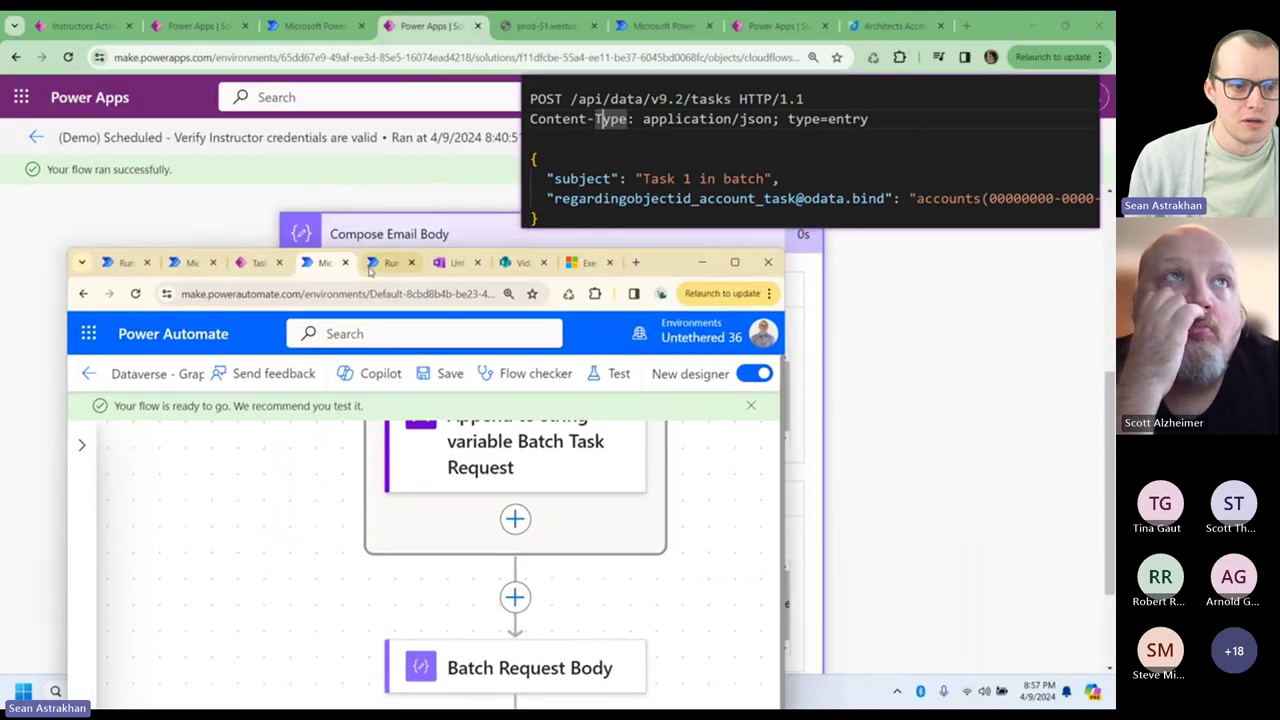
- Maximise the browser on the flow designer and go back to the Graph API Excel test flow's details
{"action": "left_click", "coordinate": [242, 270]}
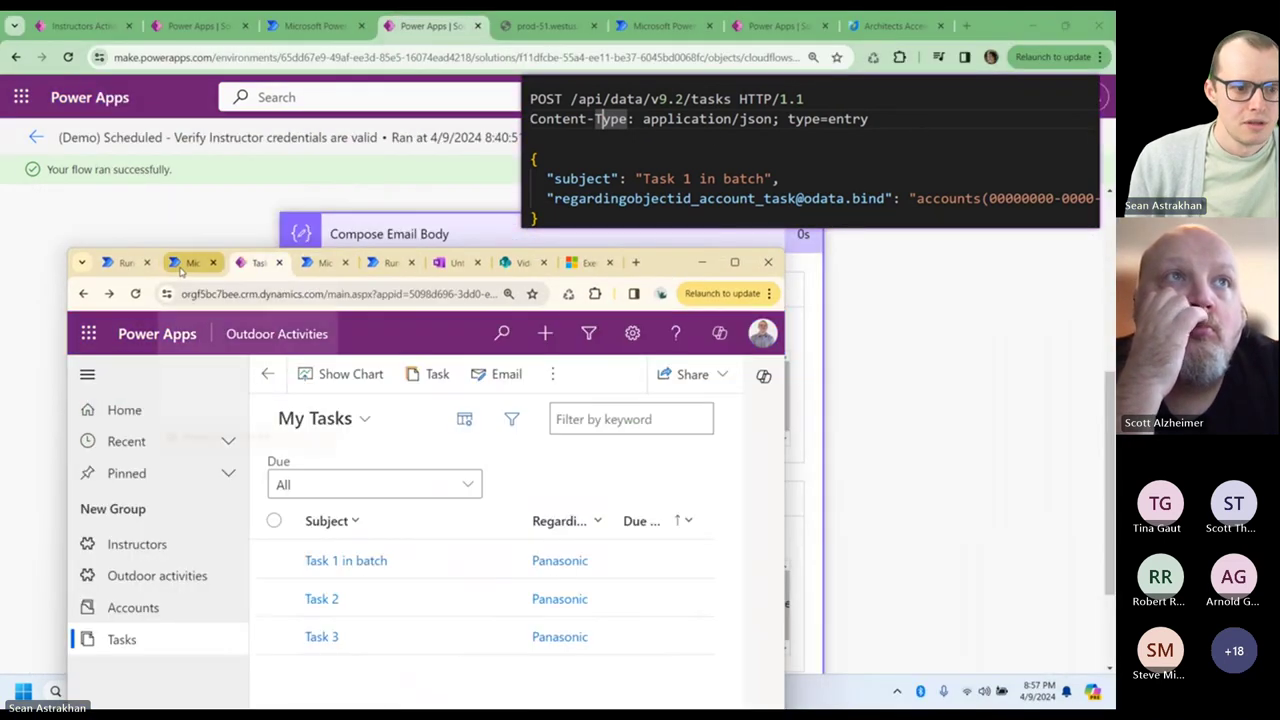
{"action": "left_click", "coordinate": [185, 264]}
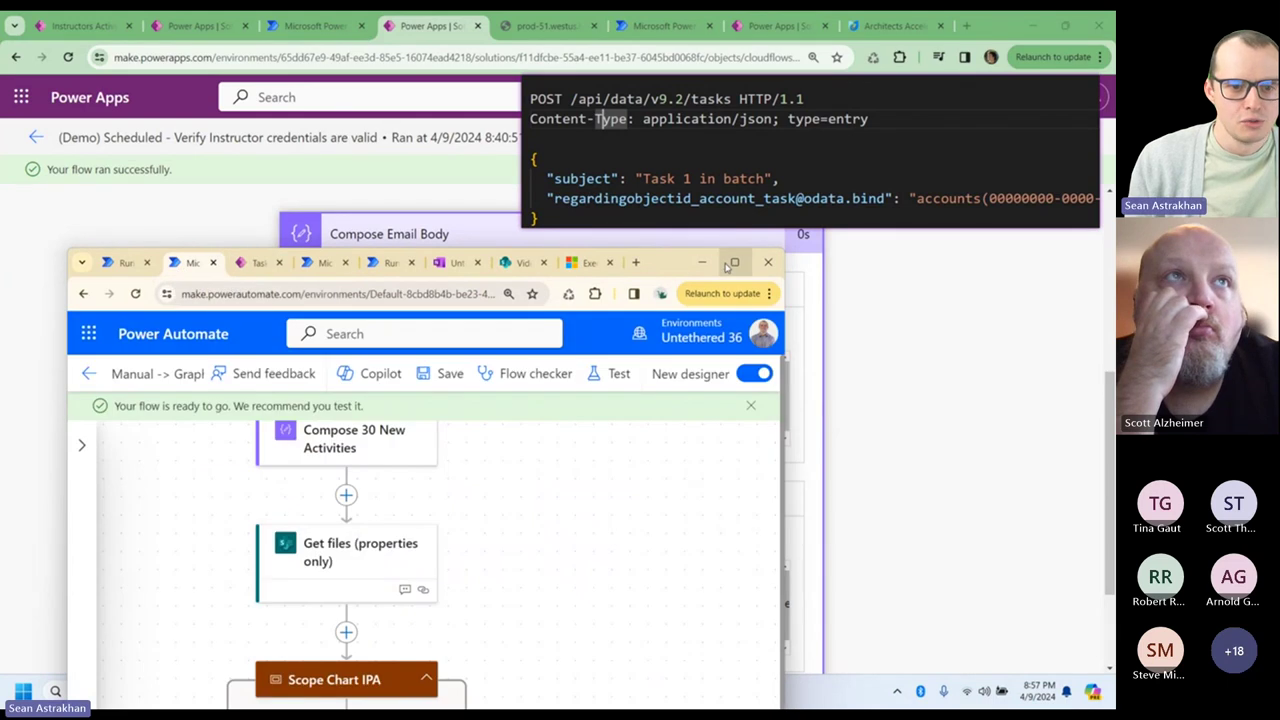
{"action": "left_click", "coordinate": [733, 262]}
{"action": "left_click_drag", "start_coordinate": [720, 138], "coordinate": [740, 287]}
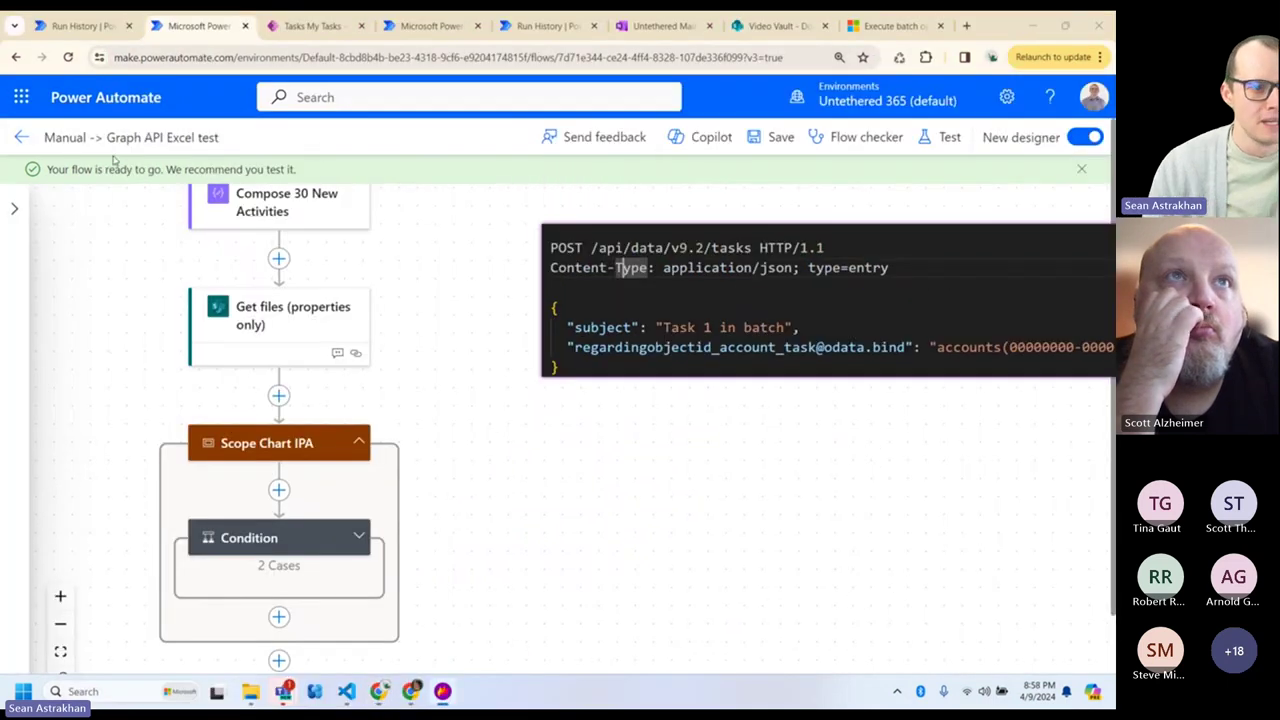
{"action": "left_click", "coordinate": [23, 137]}
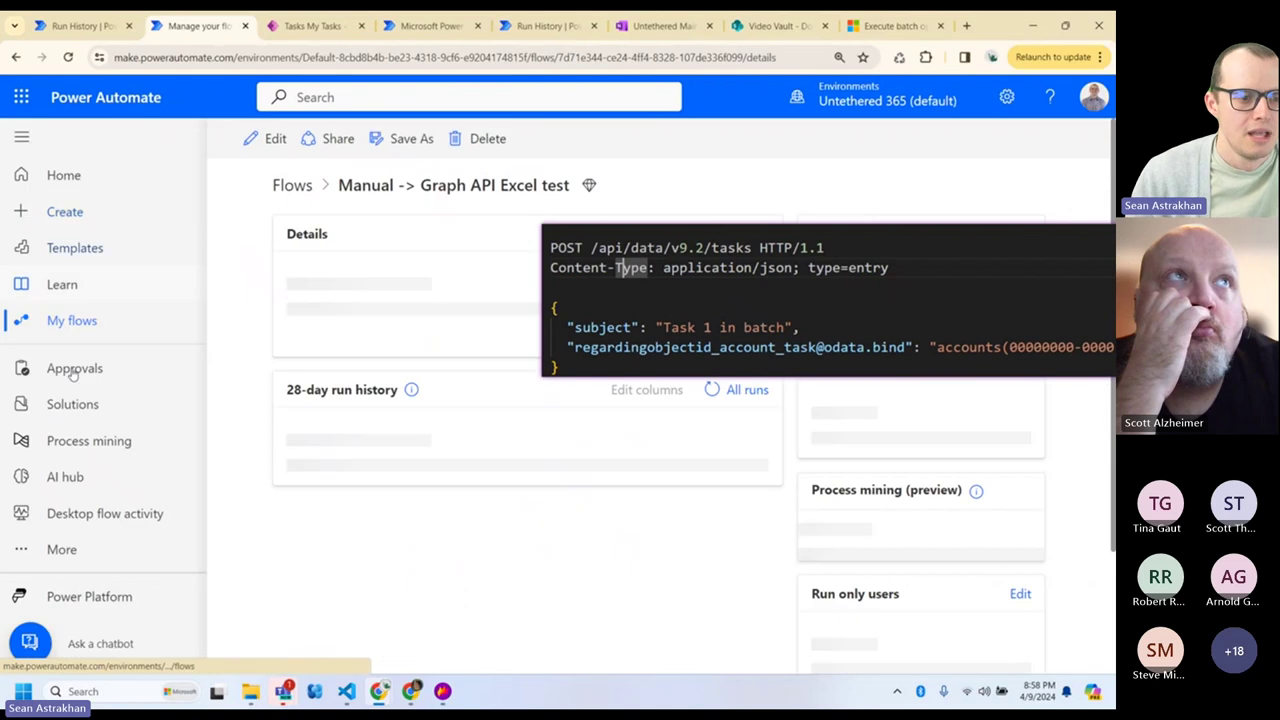
- Open the Task table from the Outdoor Activities solution's Tables list
{"action": "left_click", "coordinate": [70, 406]}
{"action": "left_click_drag", "start_coordinate": [730, 327], "coordinate": [776, 202]}
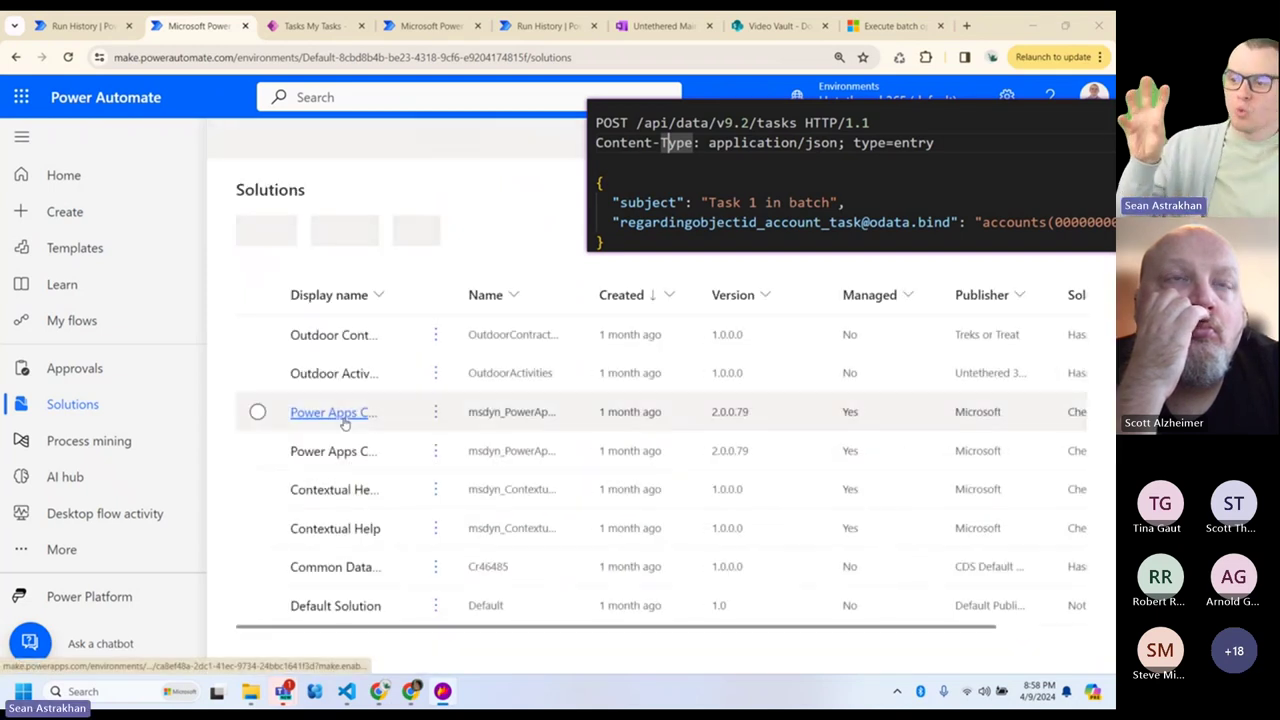
{"action": "left_click", "coordinate": [330, 341]}
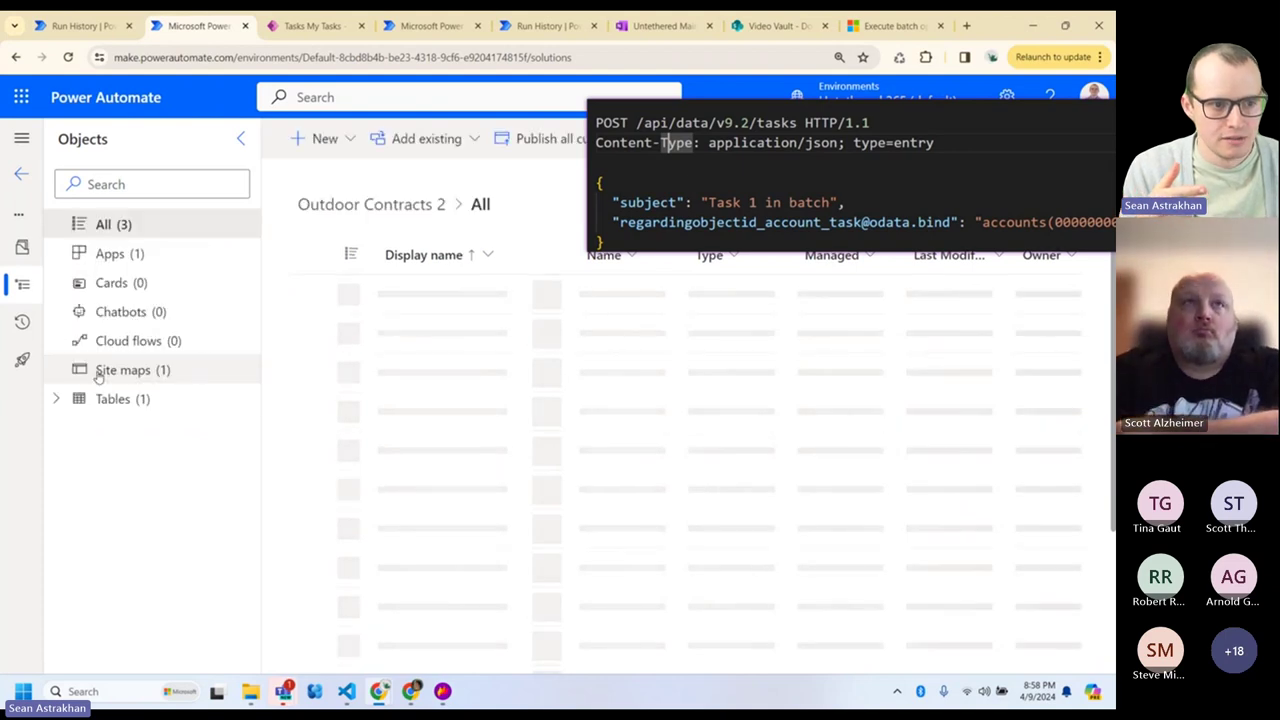
{"action": "left_click", "coordinate": [56, 399]}
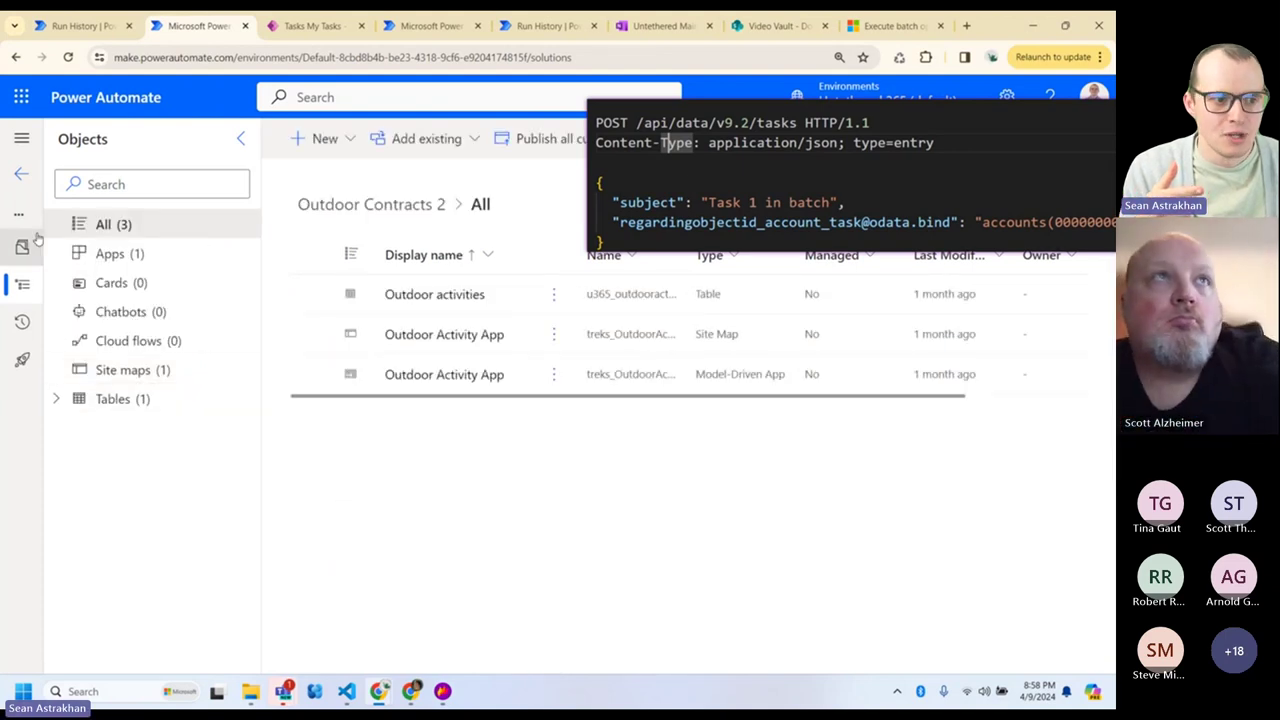
{"action": "left_click", "coordinate": [22, 178]}
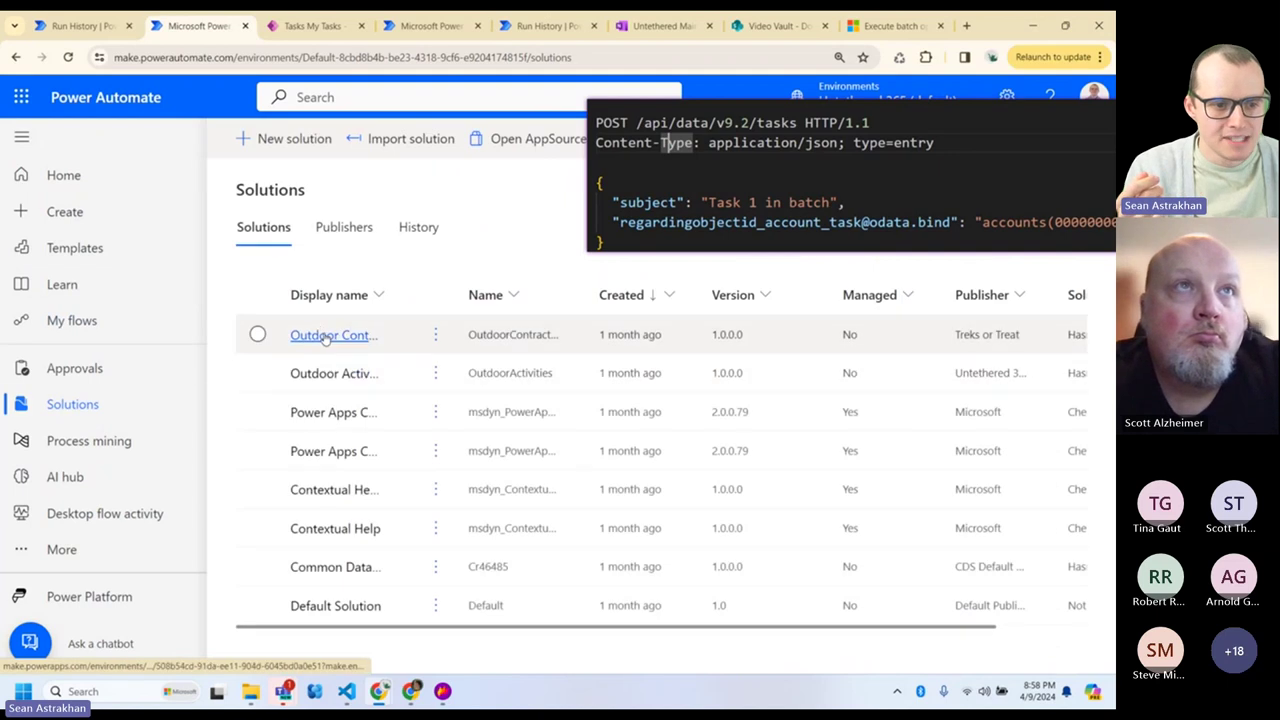
{"action": "left_click", "coordinate": [325, 375]}
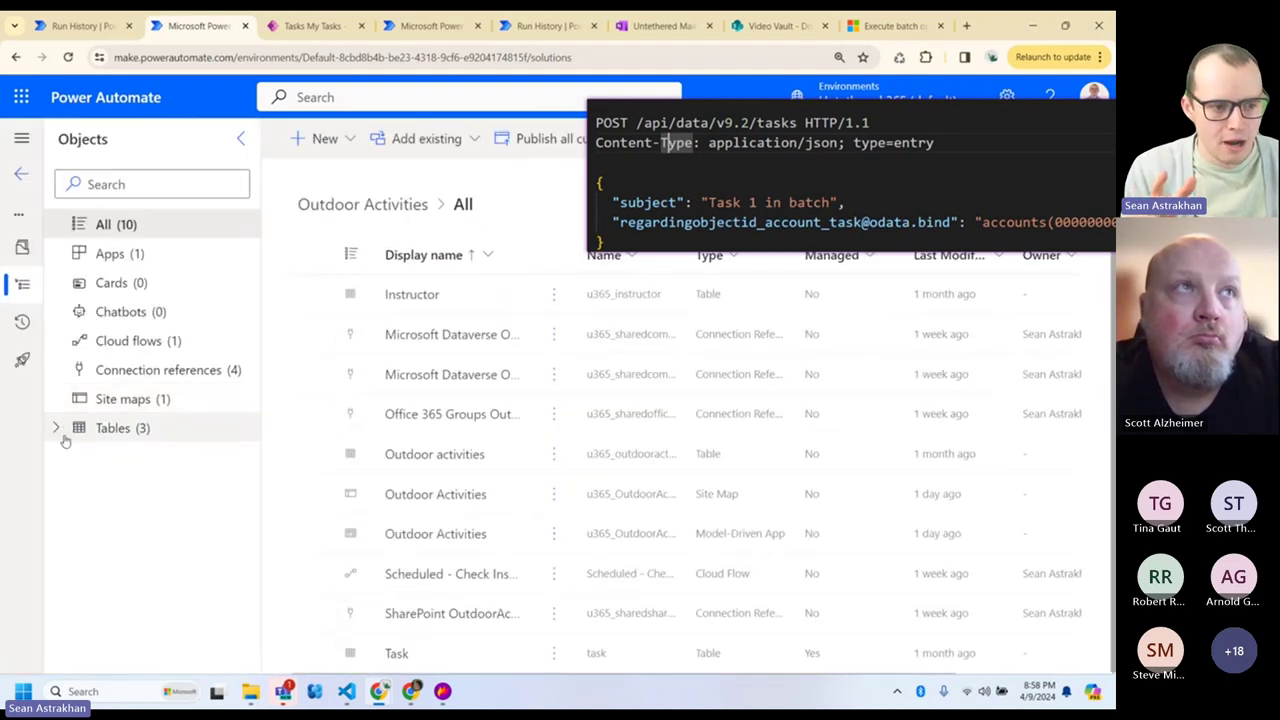
{"action": "left_click", "coordinate": [58, 429]}
{"action": "left_click", "coordinate": [82, 516]}
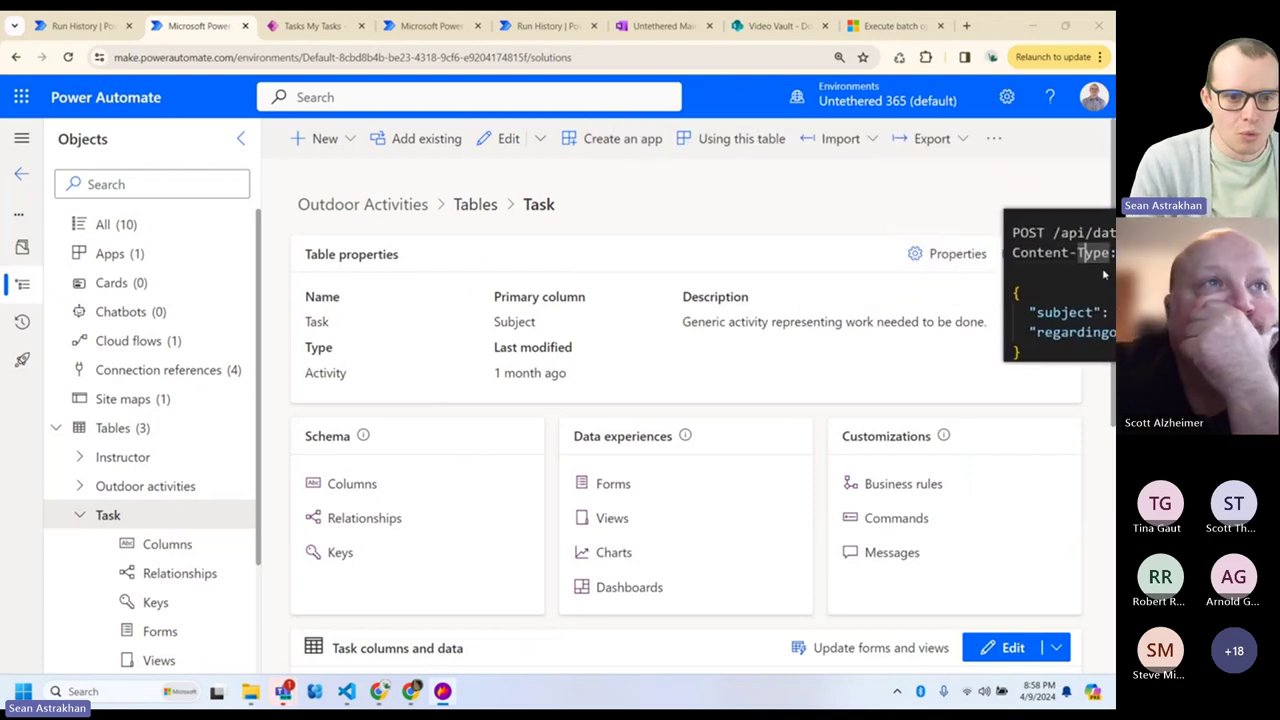
- Review the Task table properties, cancel, show its columns, then switch to My Tasks
{"action": "left_click", "coordinate": [931, 255]}
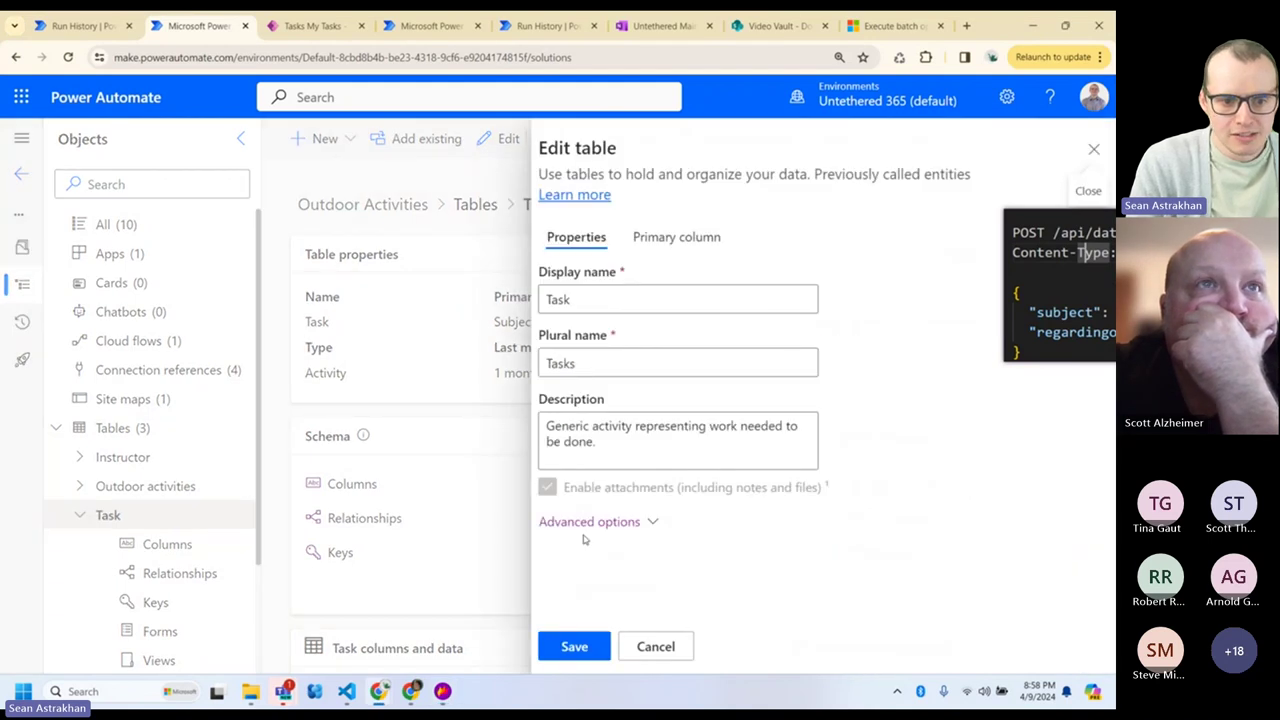
{"action": "left_click", "coordinate": [589, 522]}
{"action": "scroll", "coordinate": [630, 441], "scroll_direction": "down", "scroll_amount": 3}
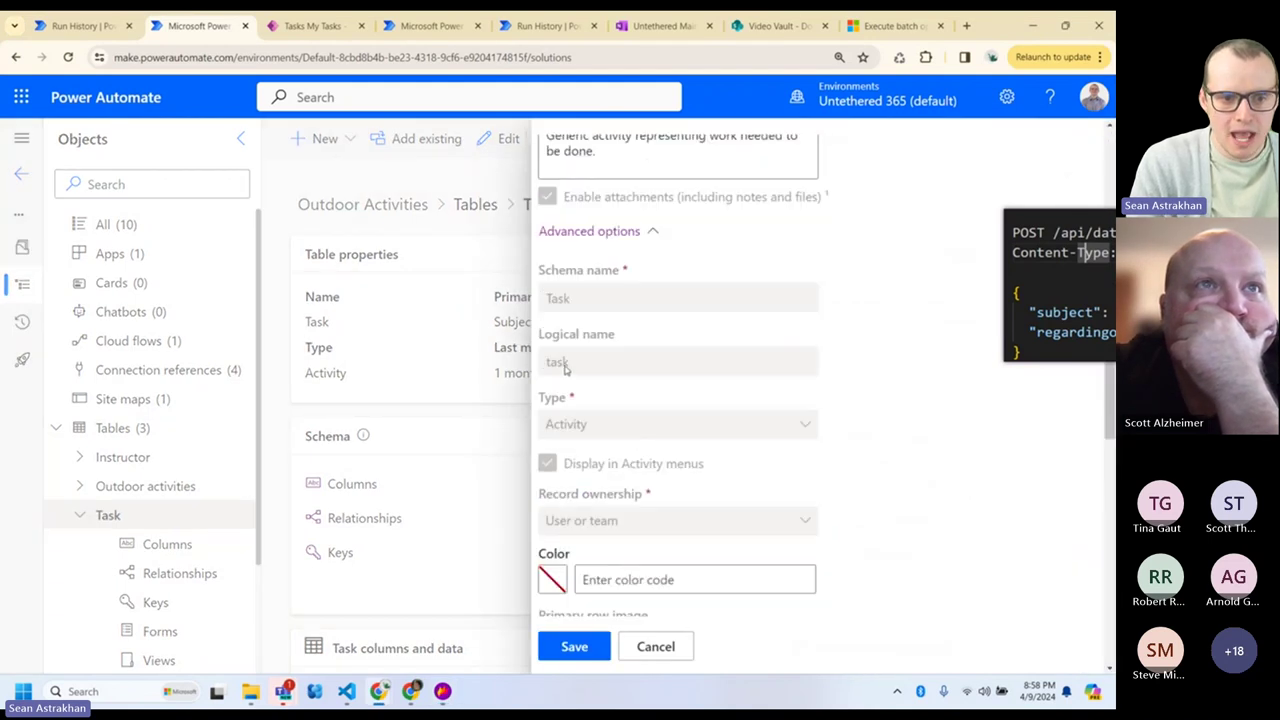
{"action": "scroll", "coordinate": [580, 380], "scroll_direction": "down", "scroll_amount": 2}
{"action": "scroll", "coordinate": [917, 252], "scroll_direction": "up", "scroll_amount": 3}
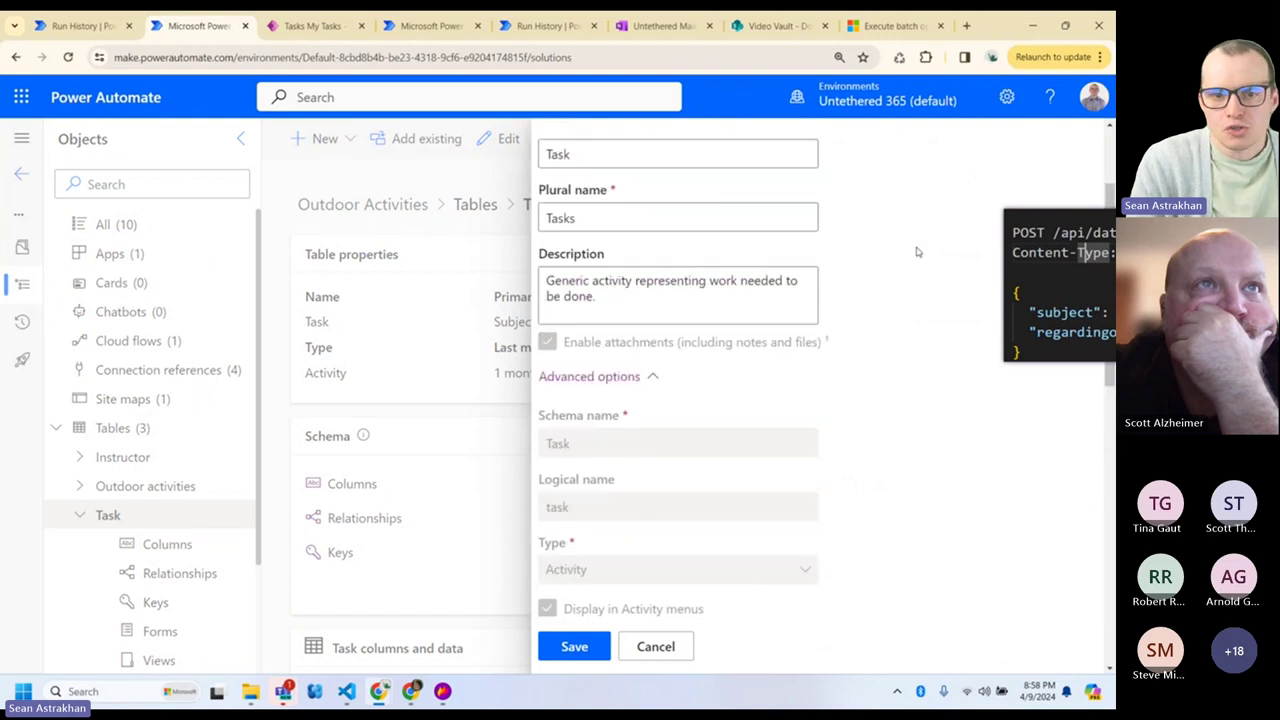
{"action": "scroll", "coordinate": [830, 366], "scroll_direction": "up", "scroll_amount": 2}
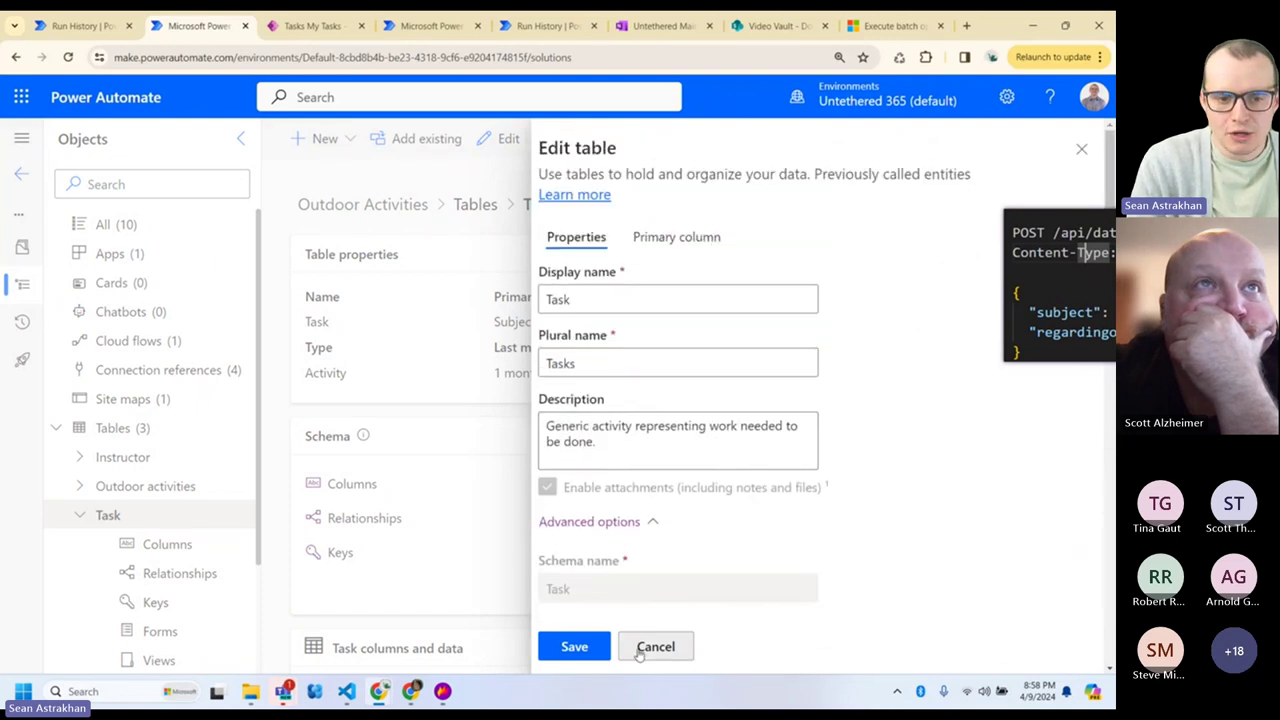
{"action": "left_click", "coordinate": [655, 646]}
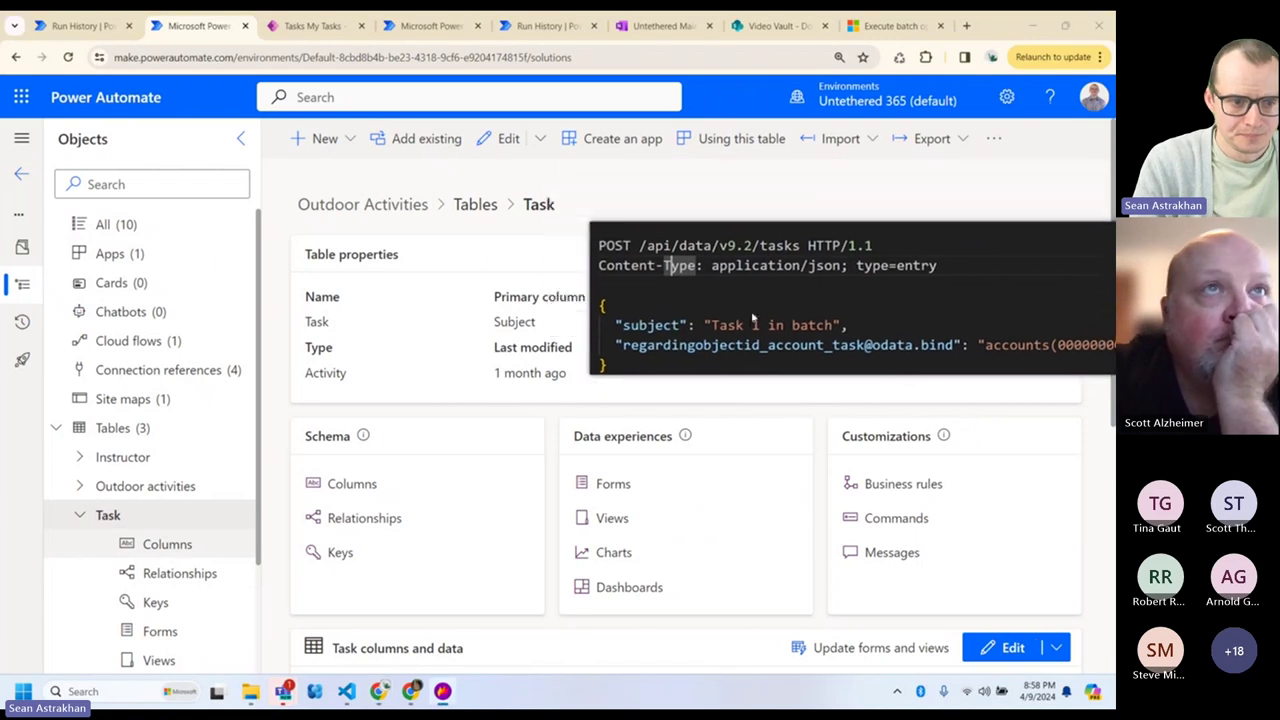
{"action": "left_click", "coordinate": [352, 483]}
{"action": "left_click", "coordinate": [310, 25]}
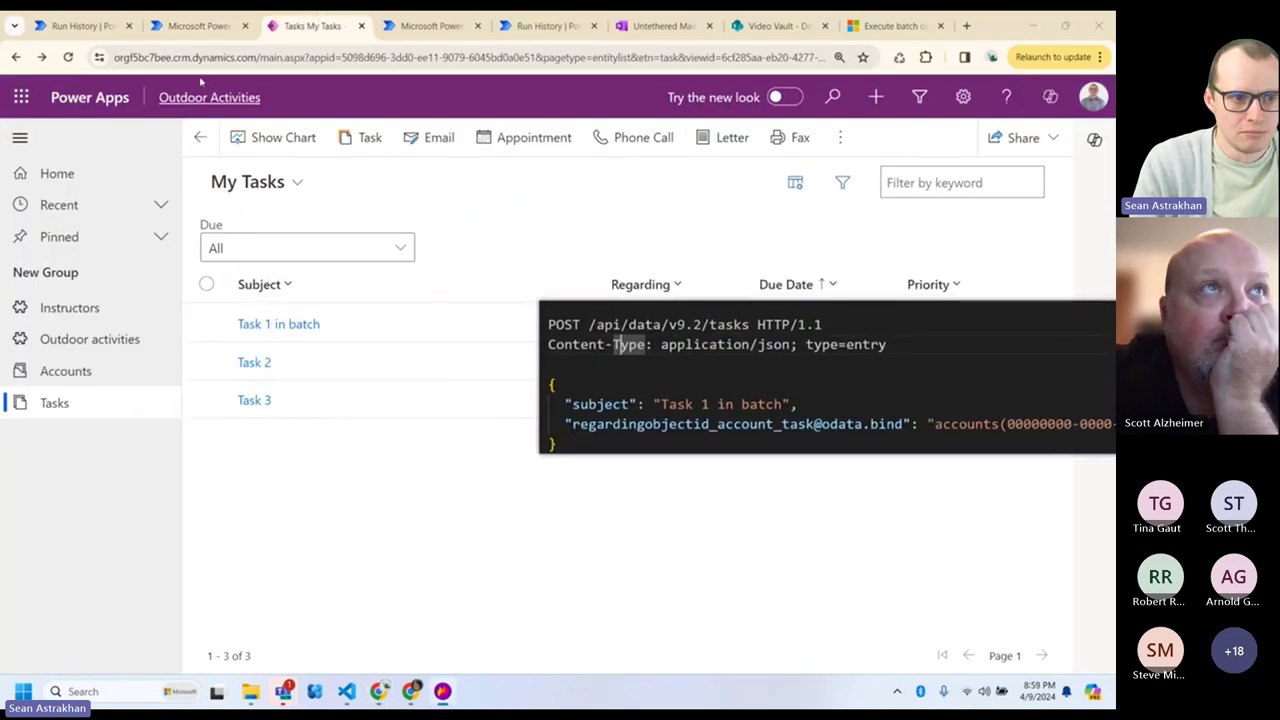
- Select the Subject column's schema name, then return to the Dataverse - Graph API Test flow
{"action": "left_click", "coordinate": [198, 26]}
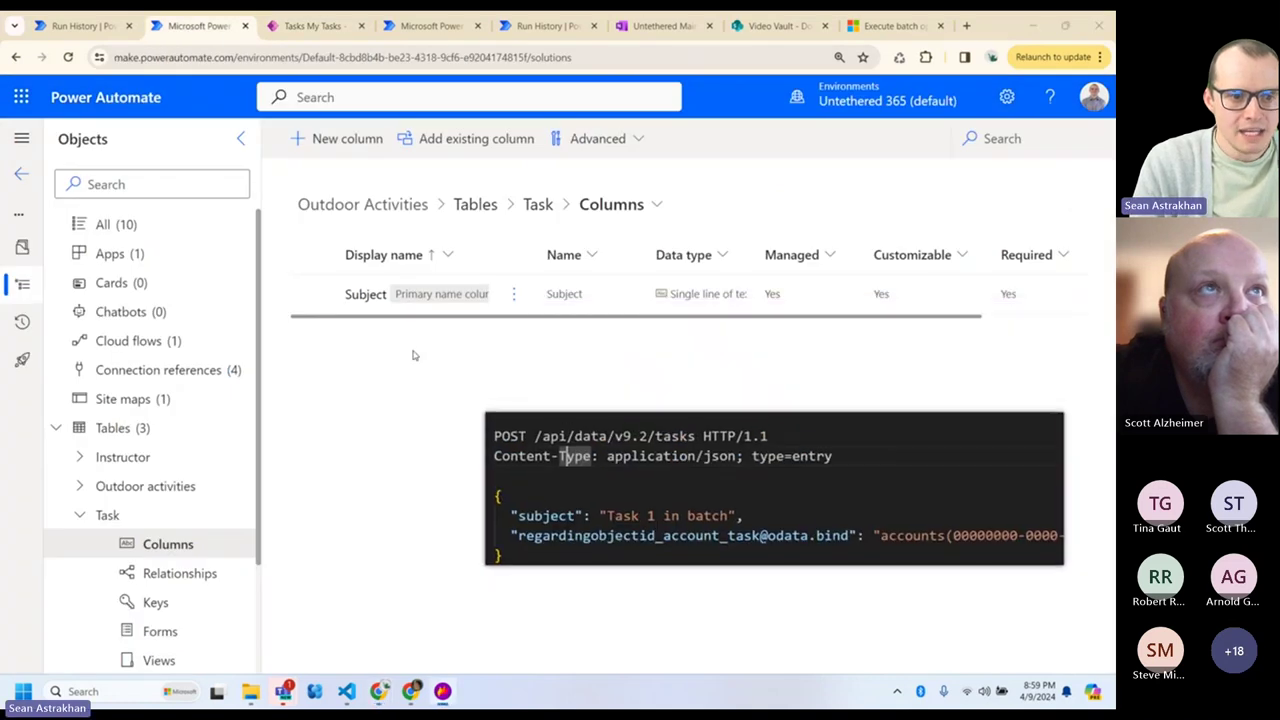
{"action": "left_click", "coordinate": [353, 306]}
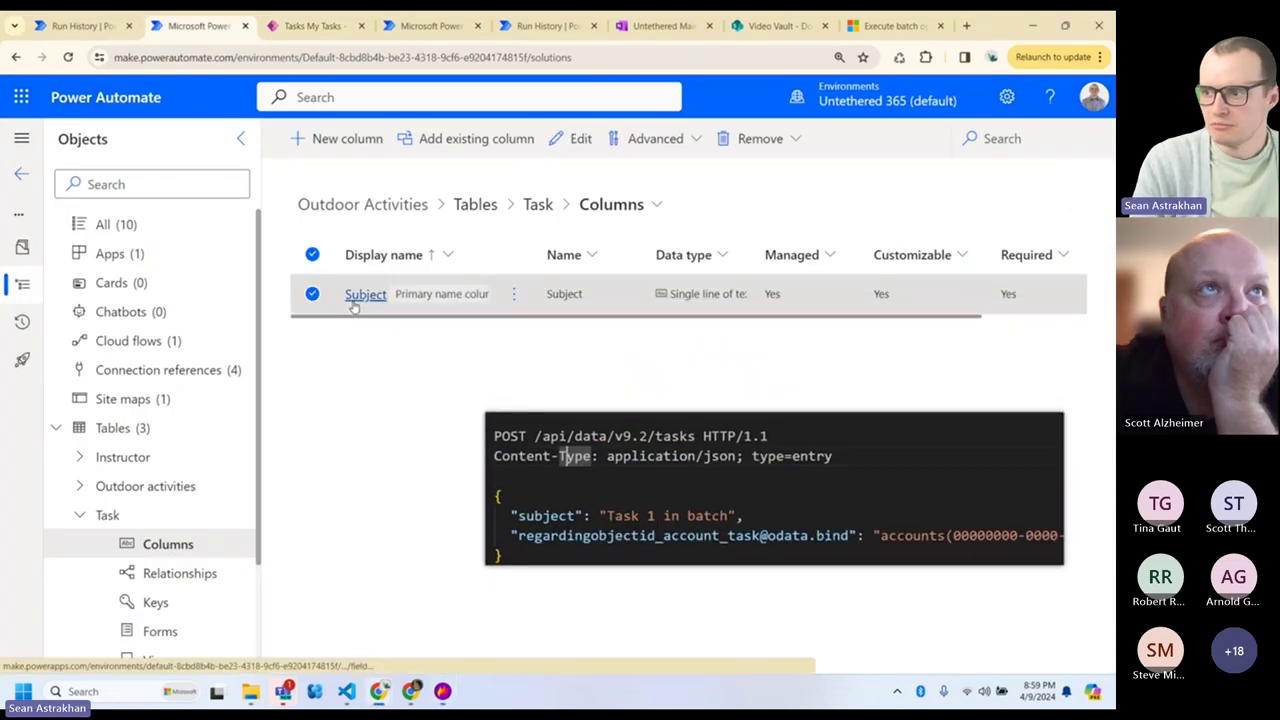
{"action": "left_click", "coordinate": [353, 305]}
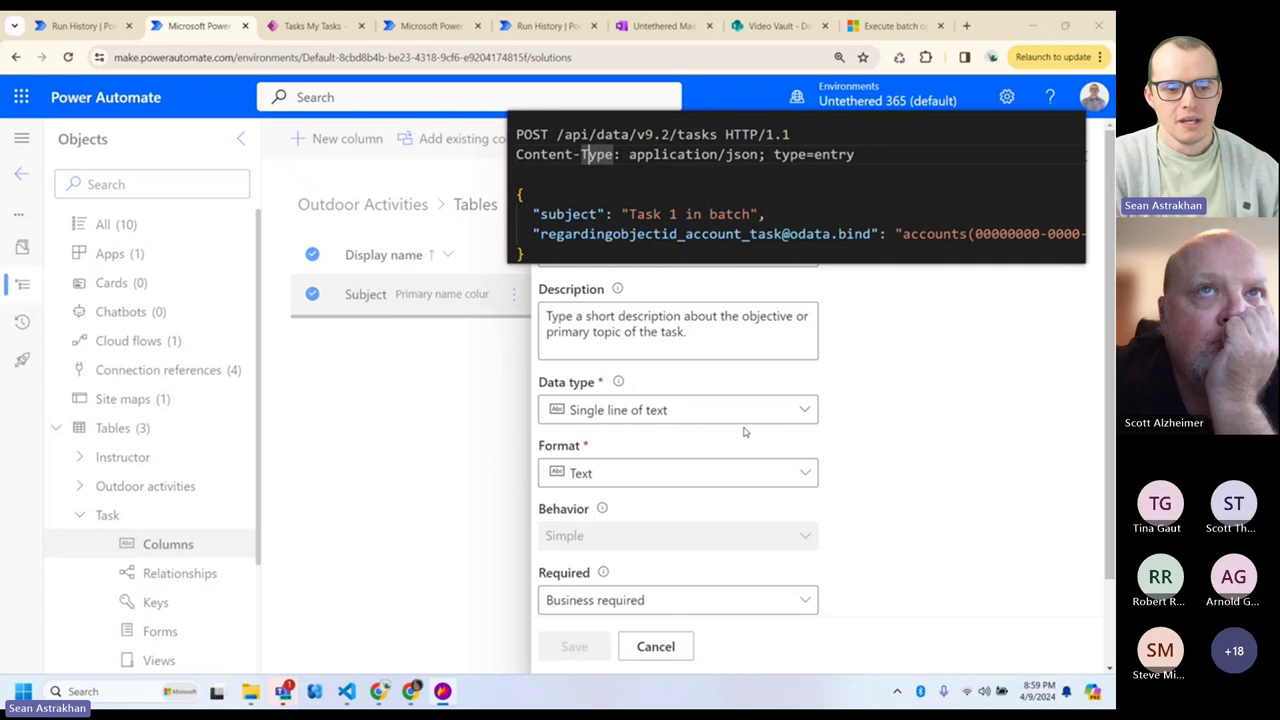
{"action": "scroll", "coordinate": [744, 432], "scroll_direction": "down", "scroll_amount": 1}
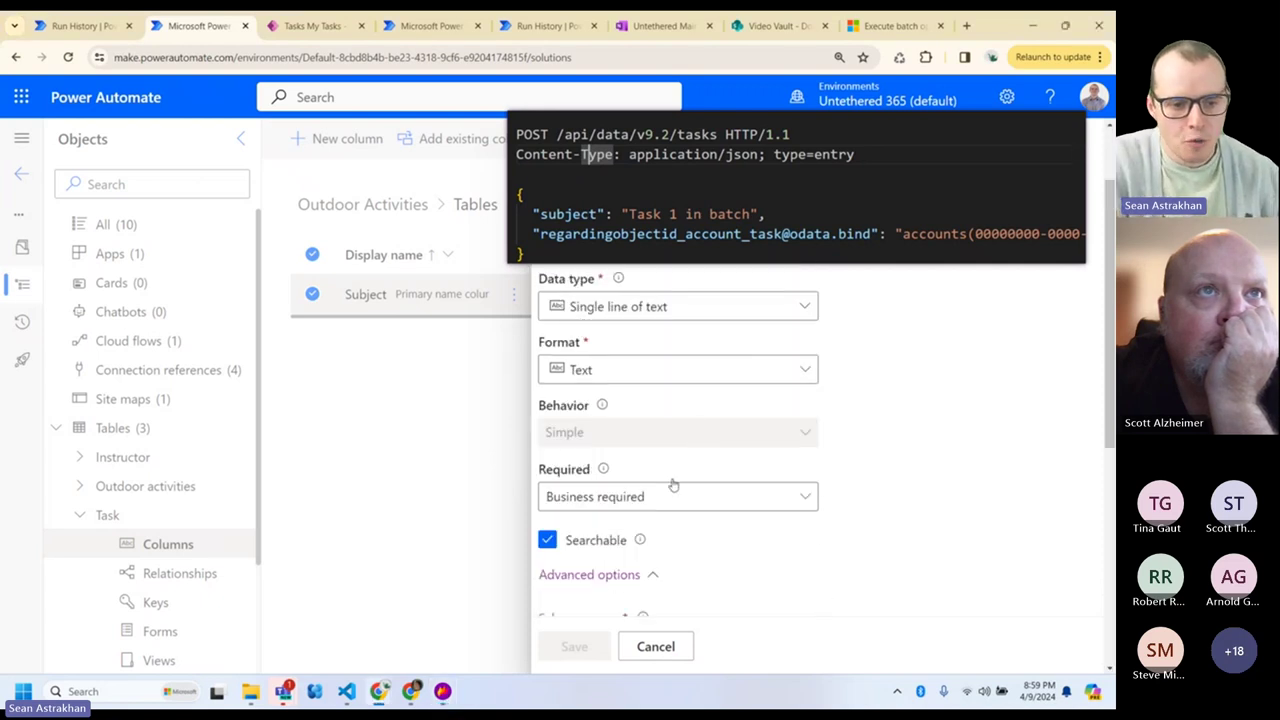
{"action": "scroll", "coordinate": [690, 470], "scroll_direction": "down", "scroll_amount": 4}
{"action": "scroll", "coordinate": [711, 437], "scroll_direction": "up", "scroll_amount": 2}
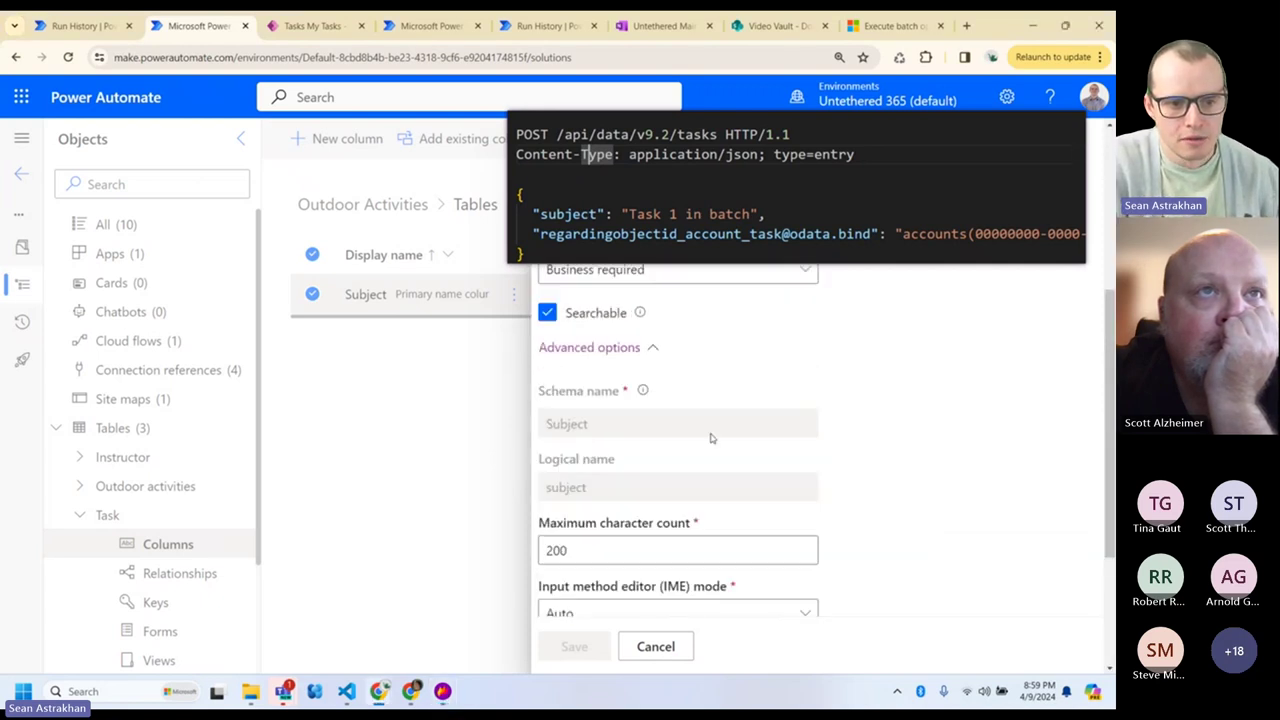
{"action": "double_click", "coordinate": [586, 426]}
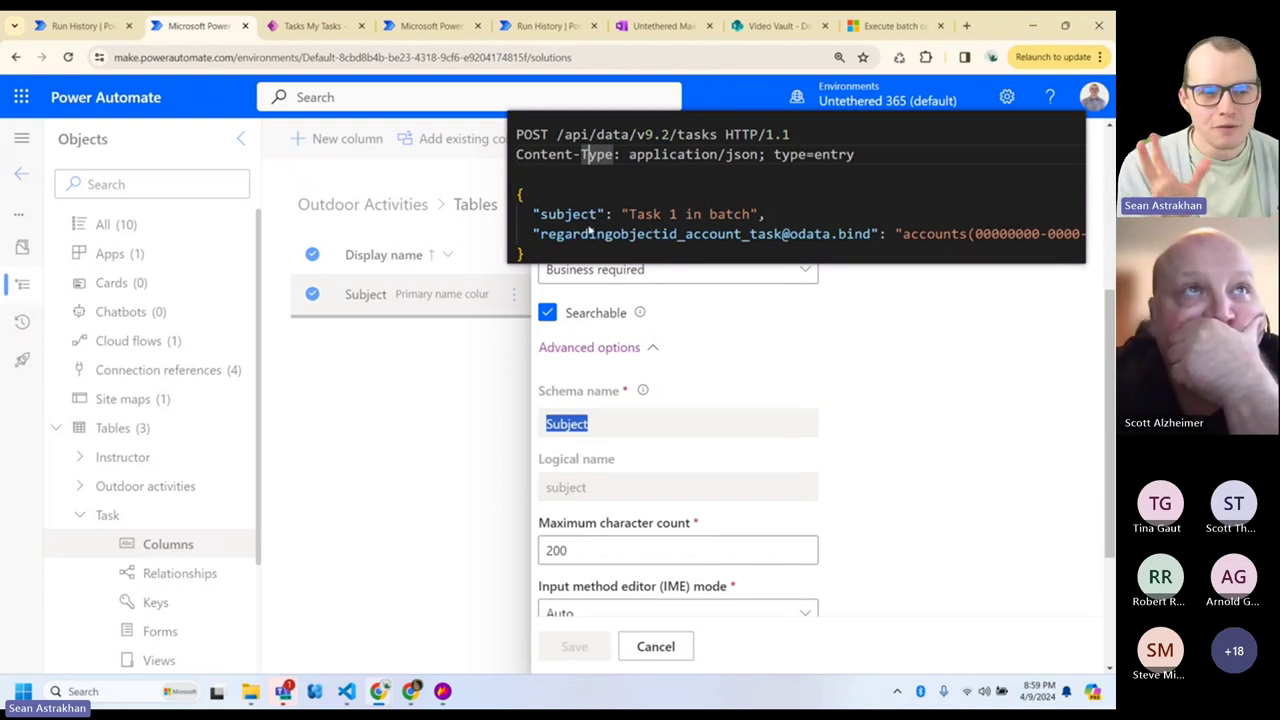
{"action": "left_click", "coordinate": [408, 36]}
{"action": "scroll", "coordinate": [263, 294], "scroll_direction": "up", "scroll_amount": 5}
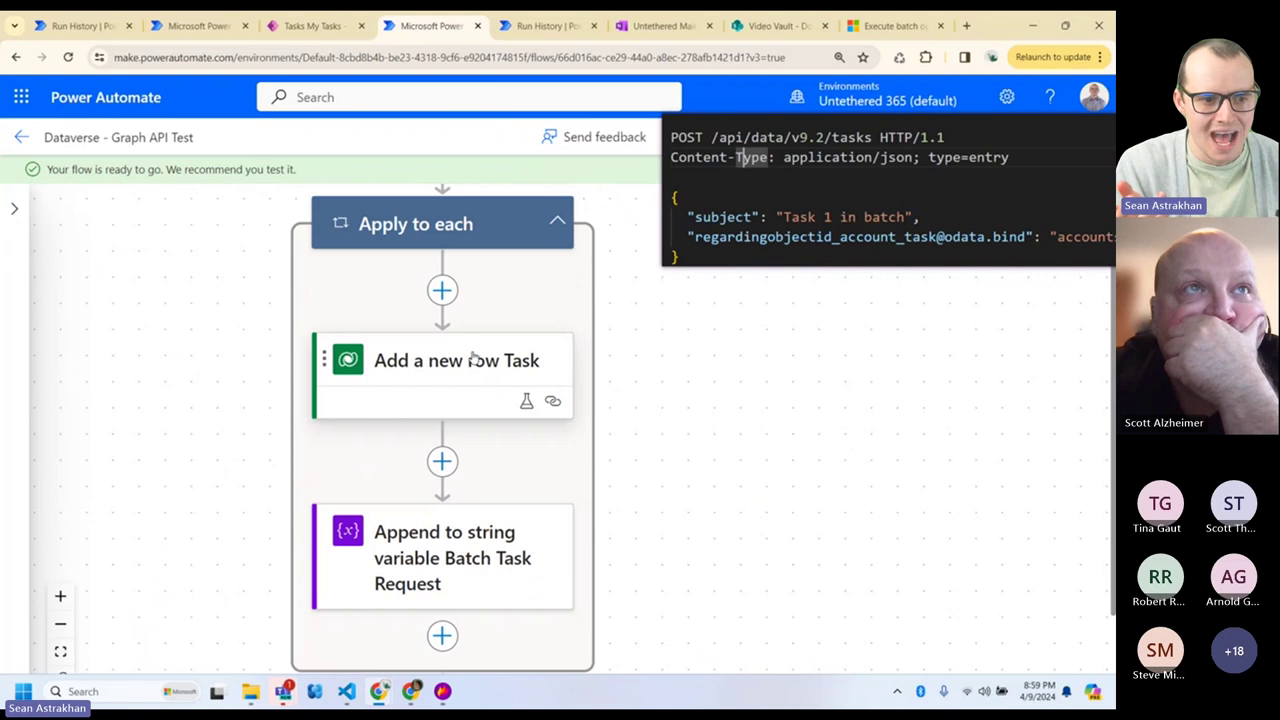
- View the Add a new row Task code, zoomed in, and highlight the subject property
{"action": "left_click", "coordinate": [475, 358]}
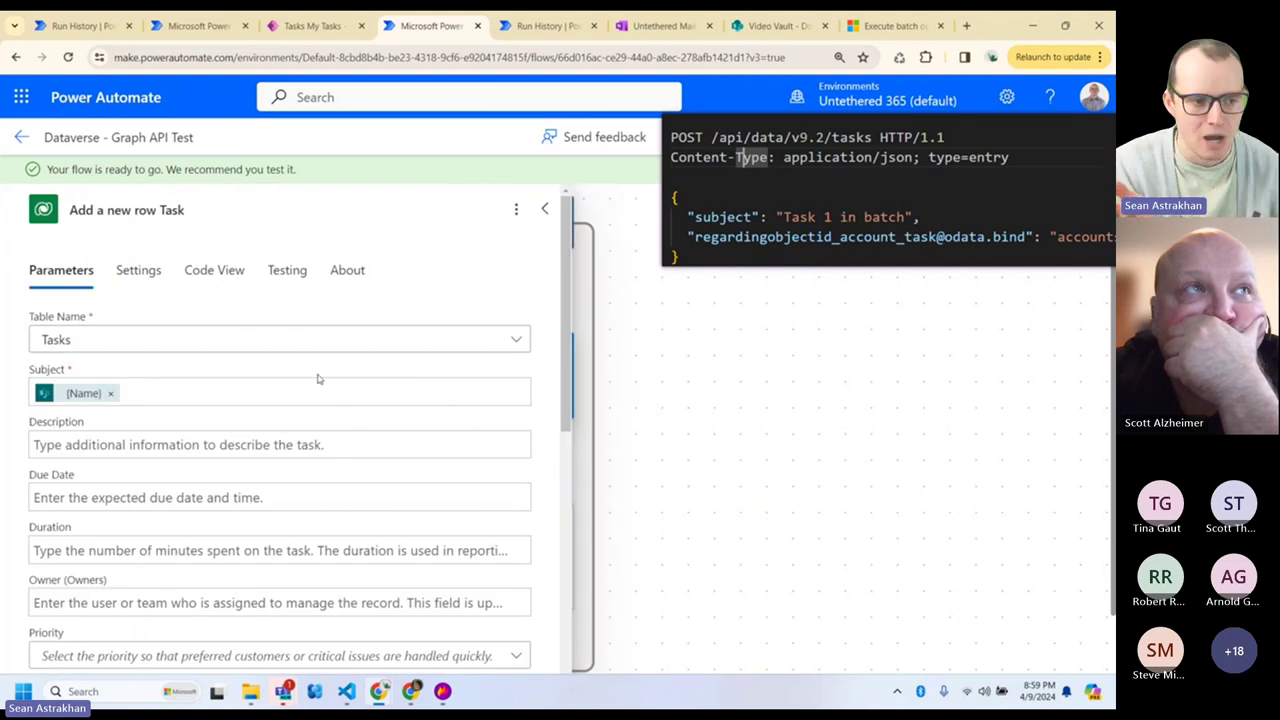
{"action": "scroll", "coordinate": [318, 379], "scroll_direction": "down", "scroll_amount": 1}
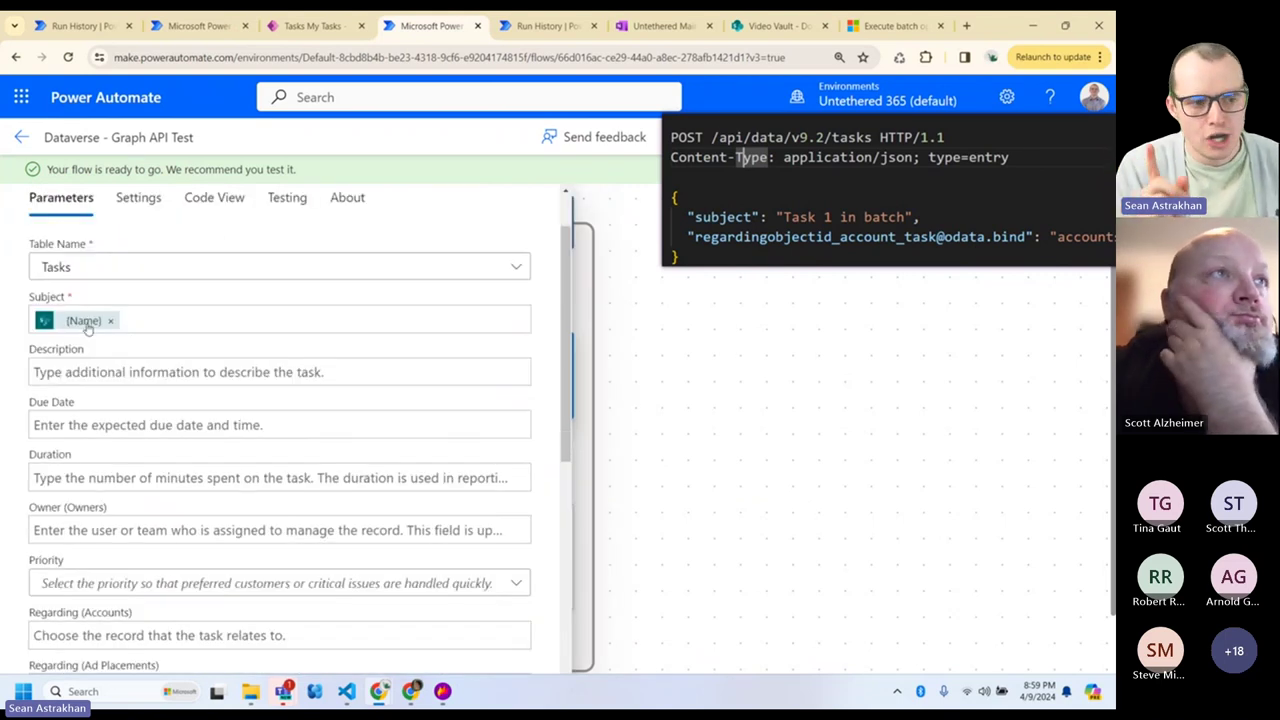
{"action": "scroll", "coordinate": [88, 421], "scroll_direction": "down", "scroll_amount": 3}
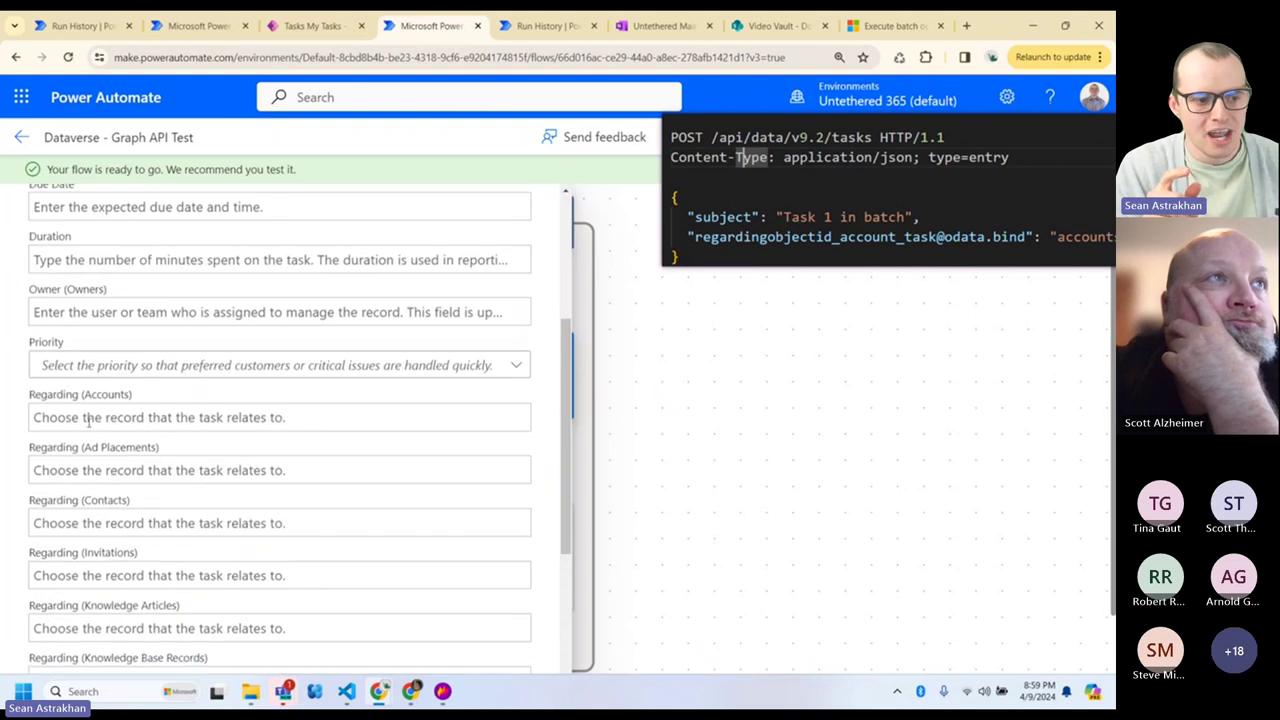
{"action": "scroll", "coordinate": [88, 421], "scroll_direction": "down", "scroll_amount": 3}
{"action": "scroll", "coordinate": [100, 420], "scroll_direction": "up", "scroll_amount": 7}
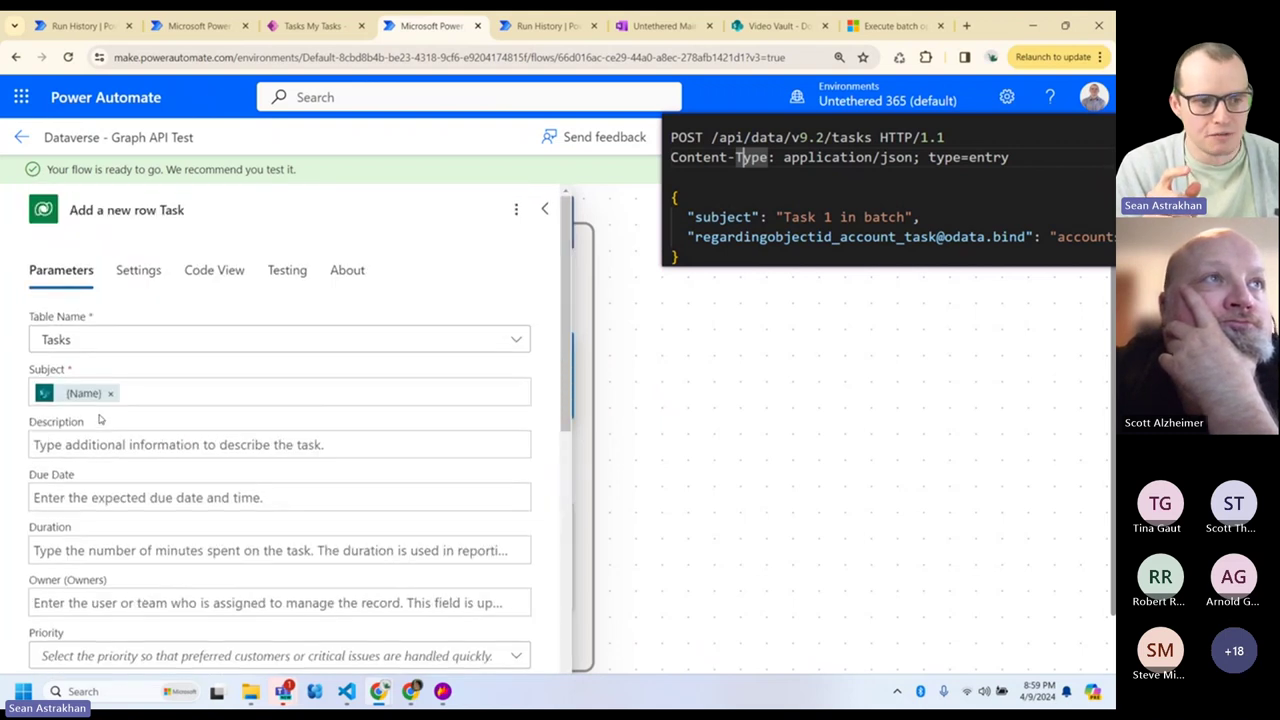
{"action": "left_click", "coordinate": [216, 283]}
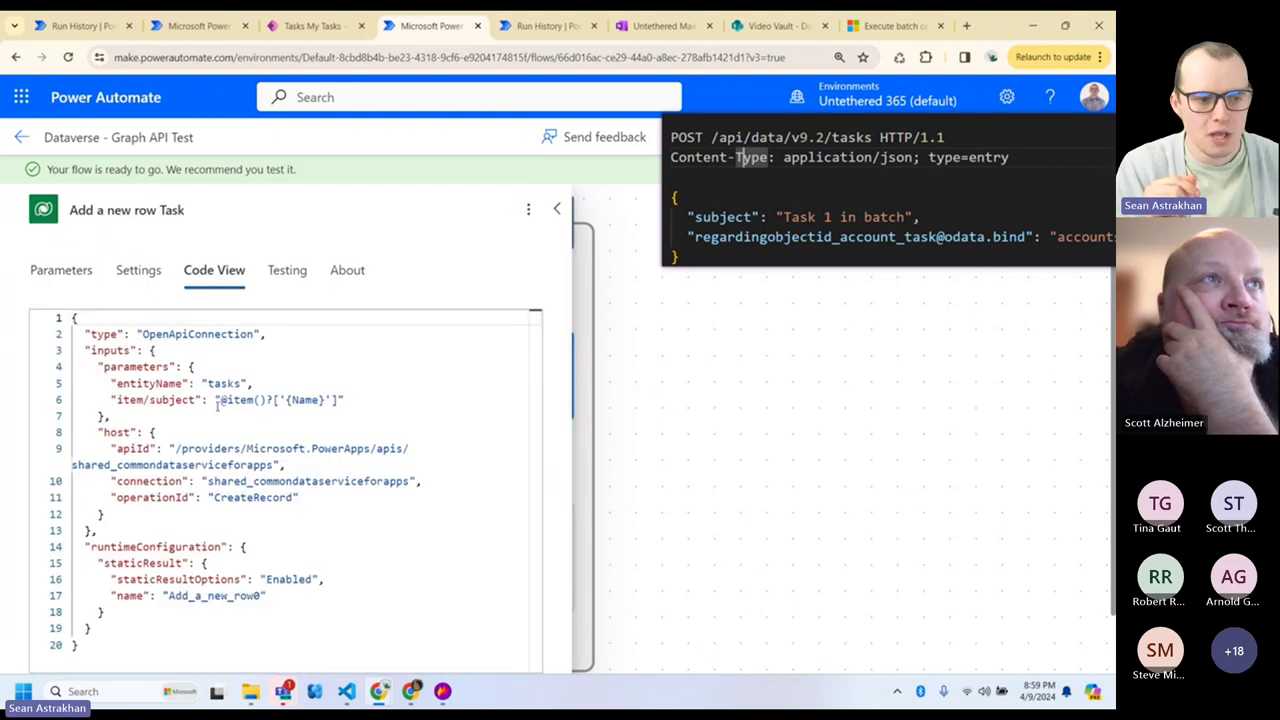
{"action": "key", "text": "ctrl+plus"}
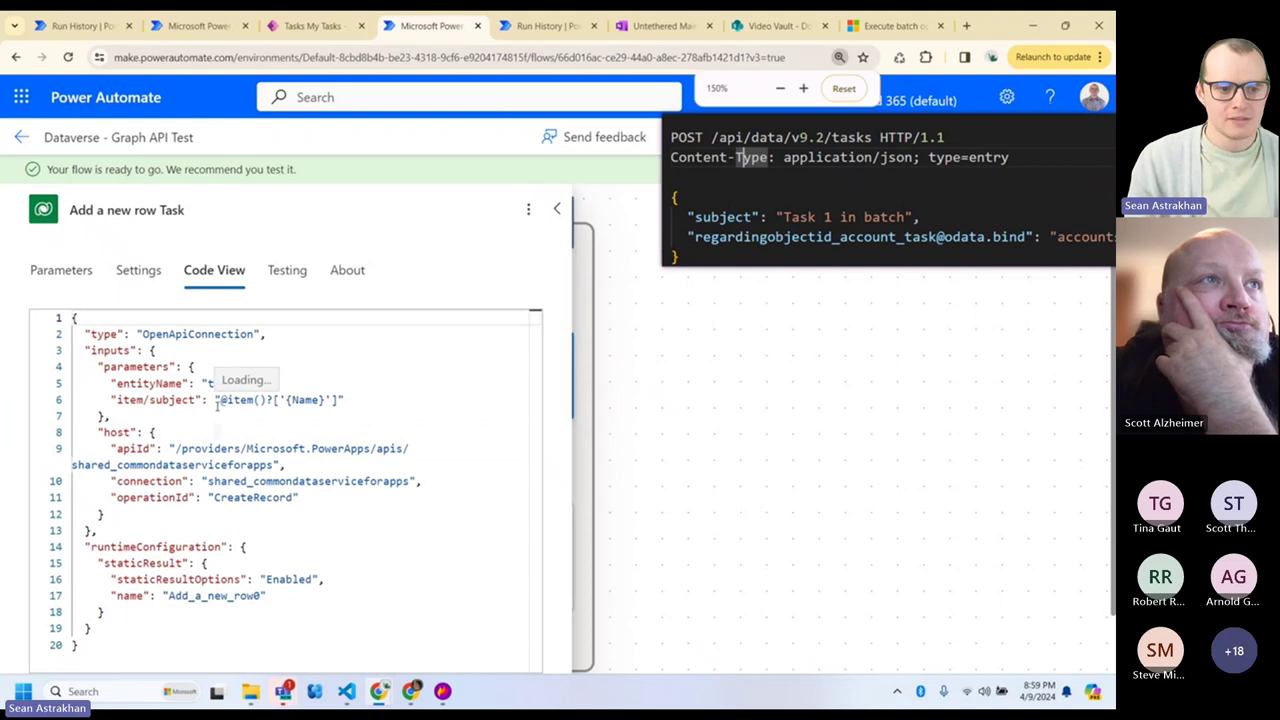
{"action": "double_click", "coordinate": [206, 464]}
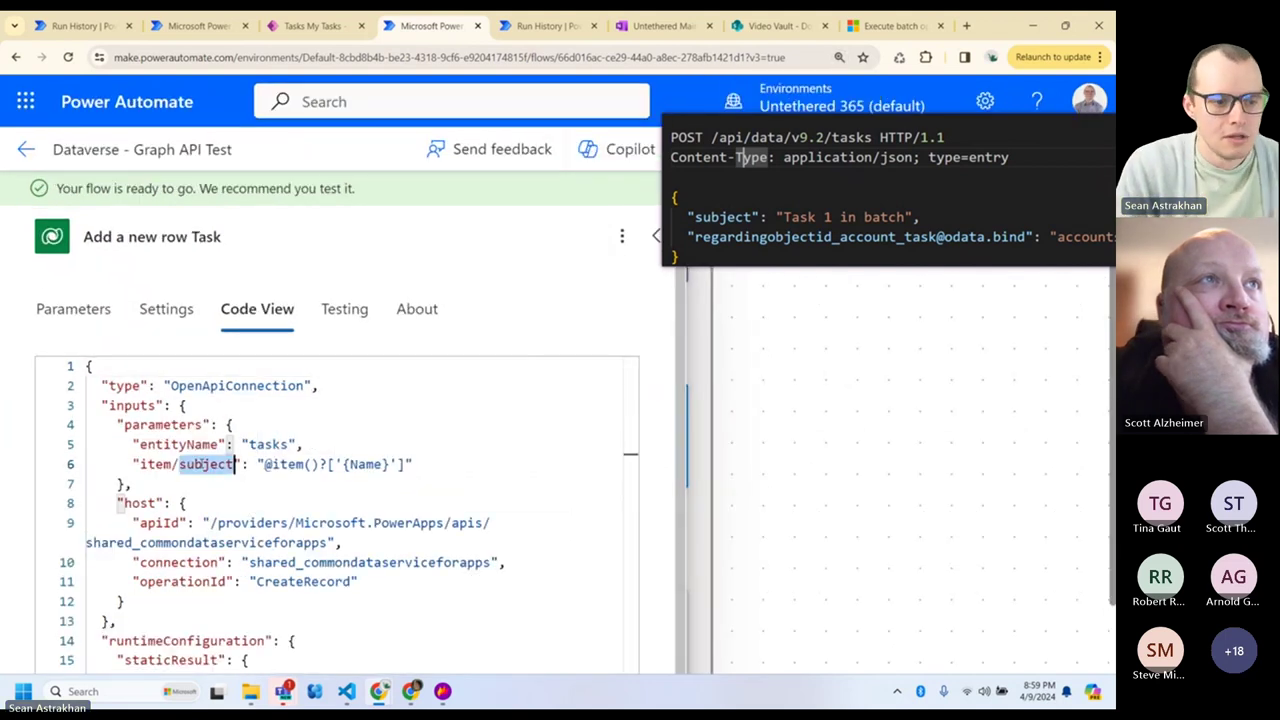
- Enter 1234 in the Regarding (Accounts) field
{"action": "left_click", "coordinate": [74, 311]}
{"action": "scroll", "coordinate": [170, 443], "scroll_direction": "down", "scroll_amount": 5}
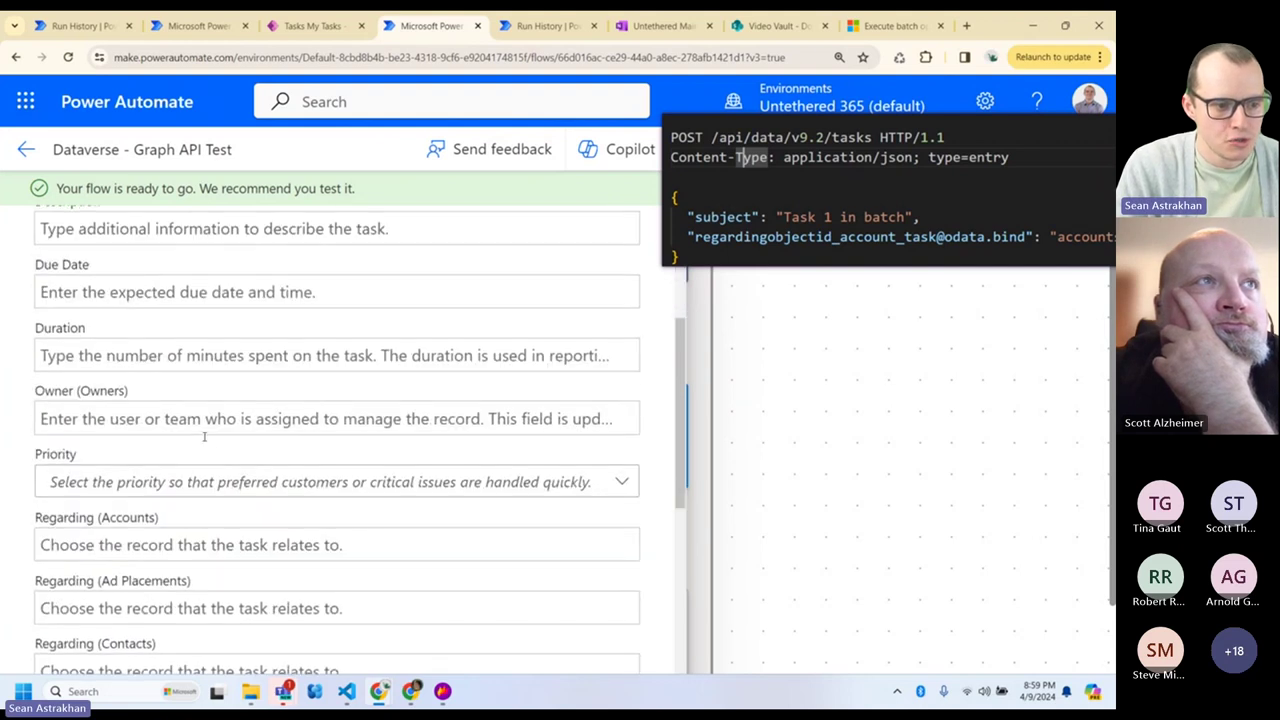
{"action": "scroll", "coordinate": [170, 420], "scroll_direction": "down", "scroll_amount": 2}
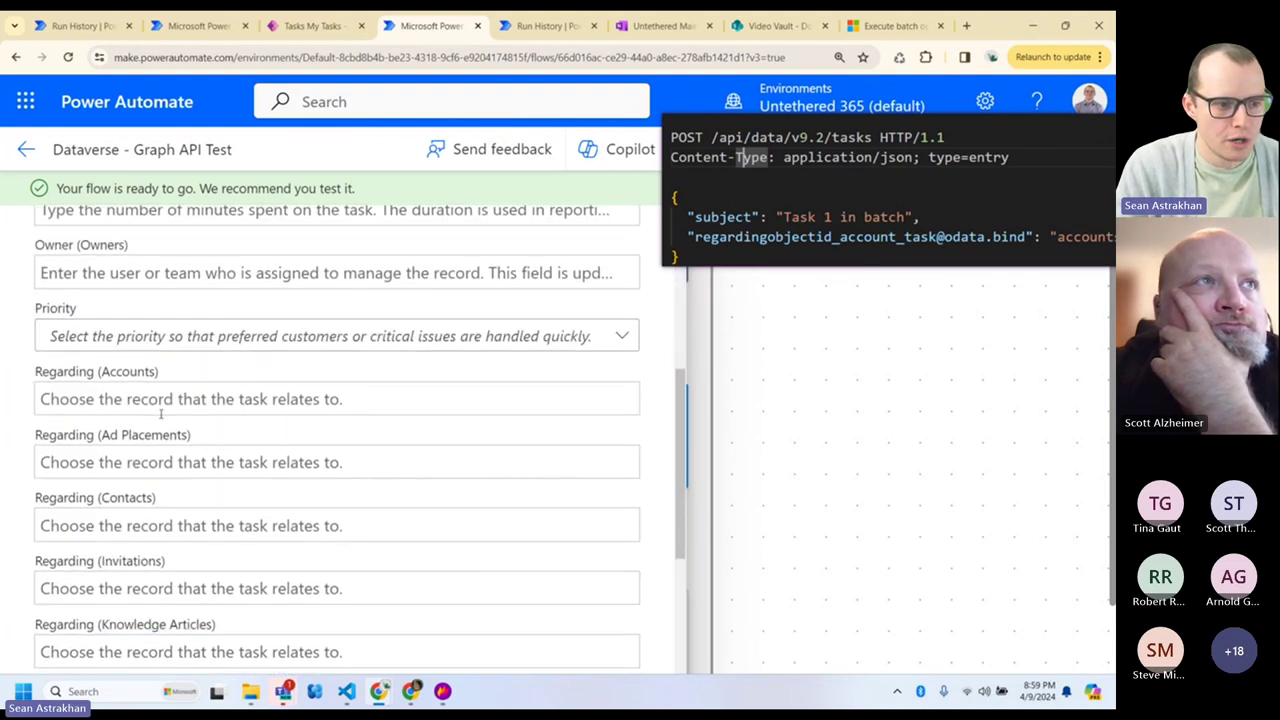
{"action": "left_click", "coordinate": [150, 398]}
{"action": "type", "text": "1234"}
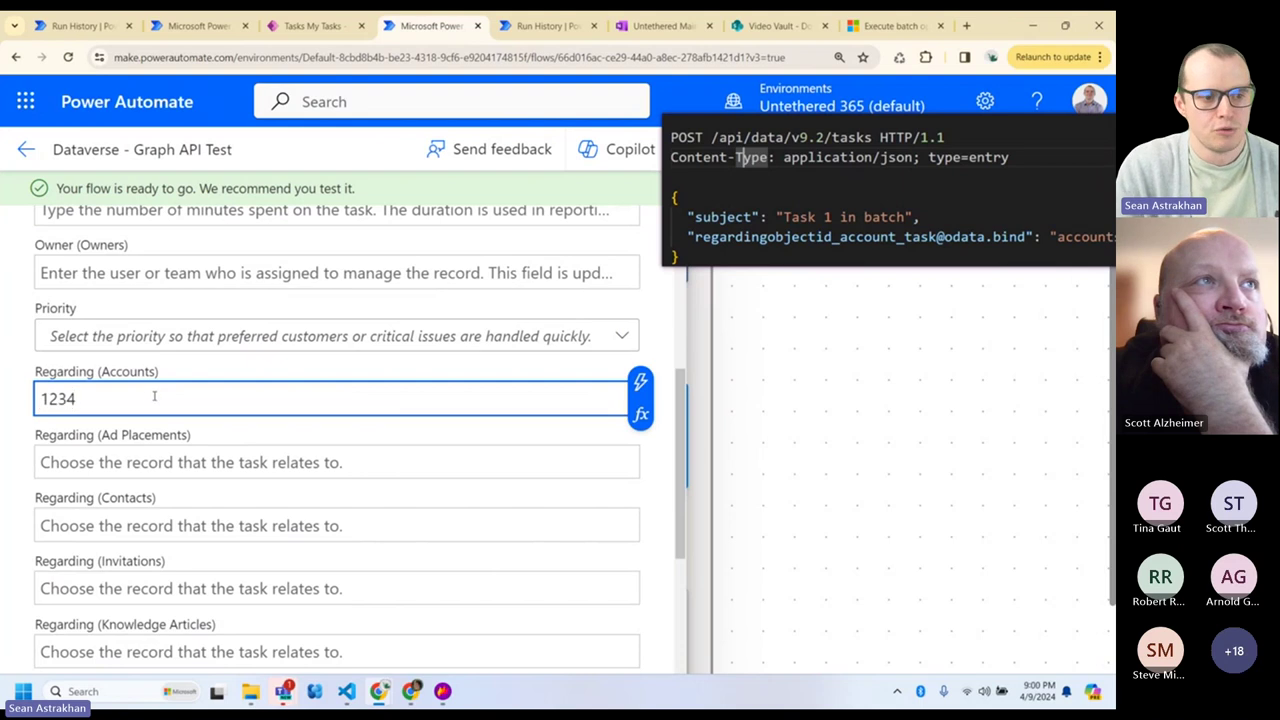
{"action": "scroll", "coordinate": [158, 398], "scroll_direction": "up", "scroll_amount": 8}
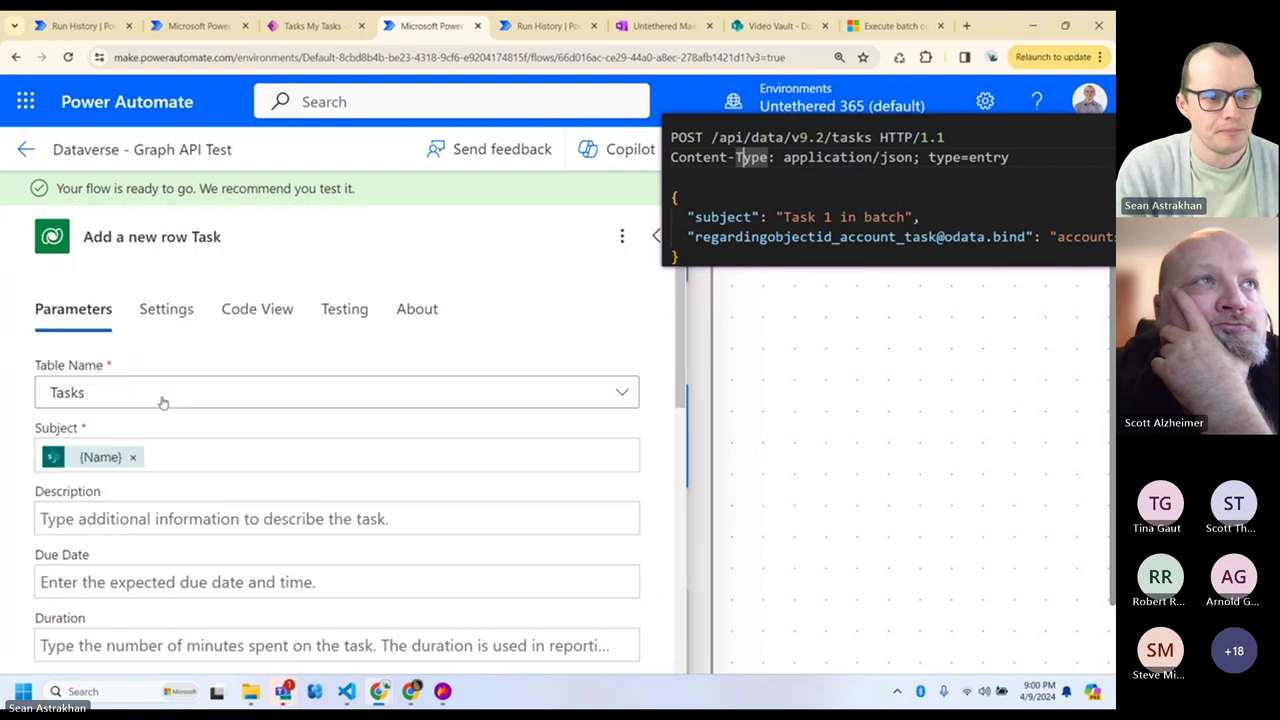
{"action": "left_click", "coordinate": [257, 310]}
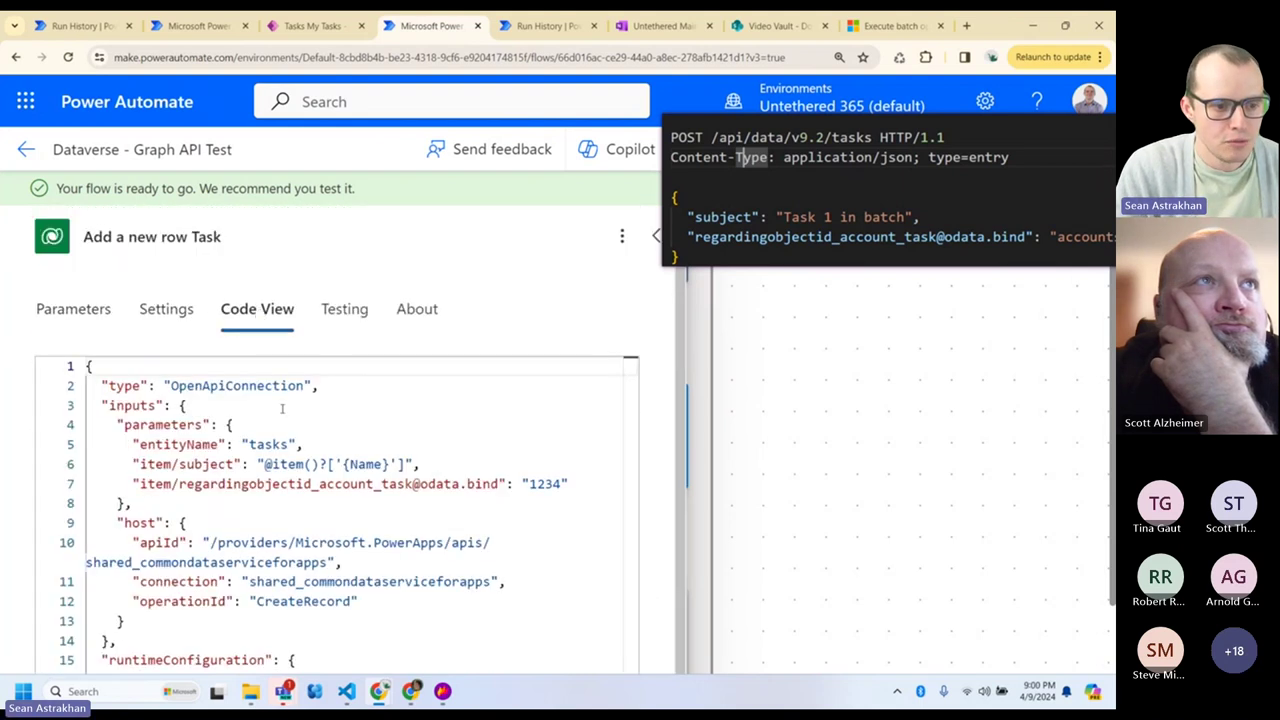
{"action": "double_click", "coordinate": [209, 465]}
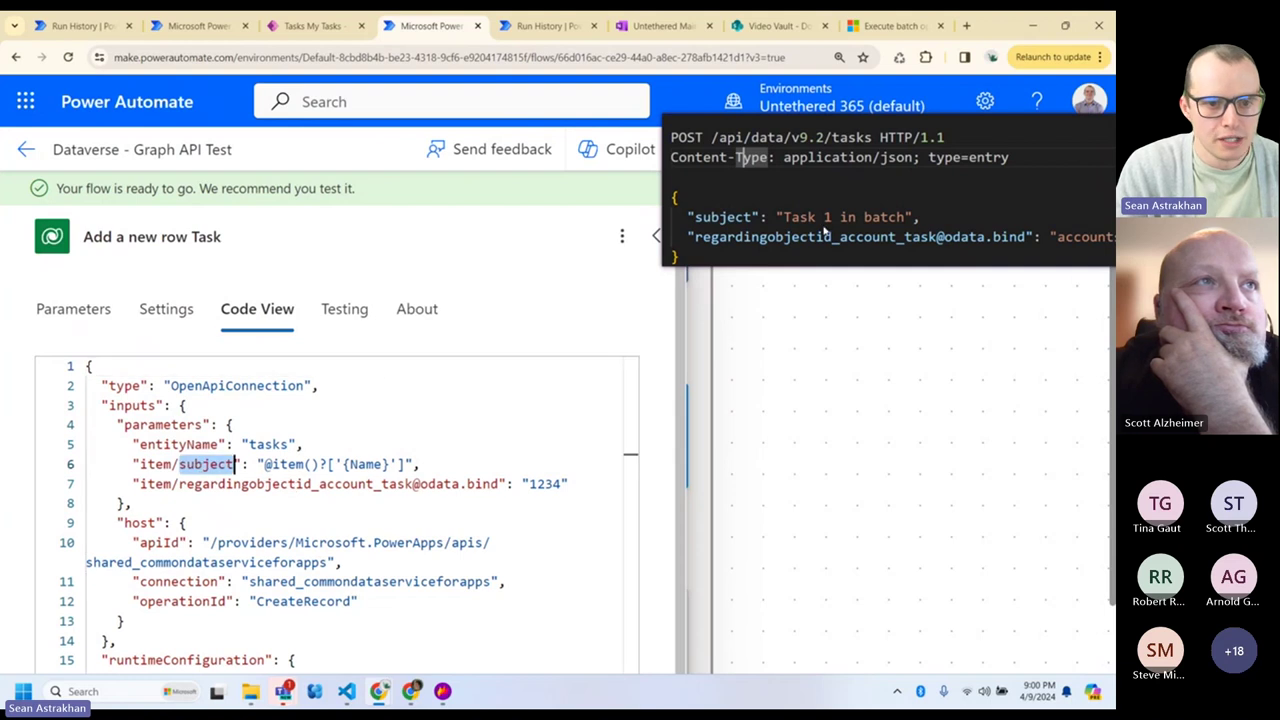
{"action": "left_click_drag", "start_coordinate": [179, 484], "coordinate": [495, 486]}
{"action": "left_click_drag", "start_coordinate": [771, 243], "coordinate": [675, 258]}
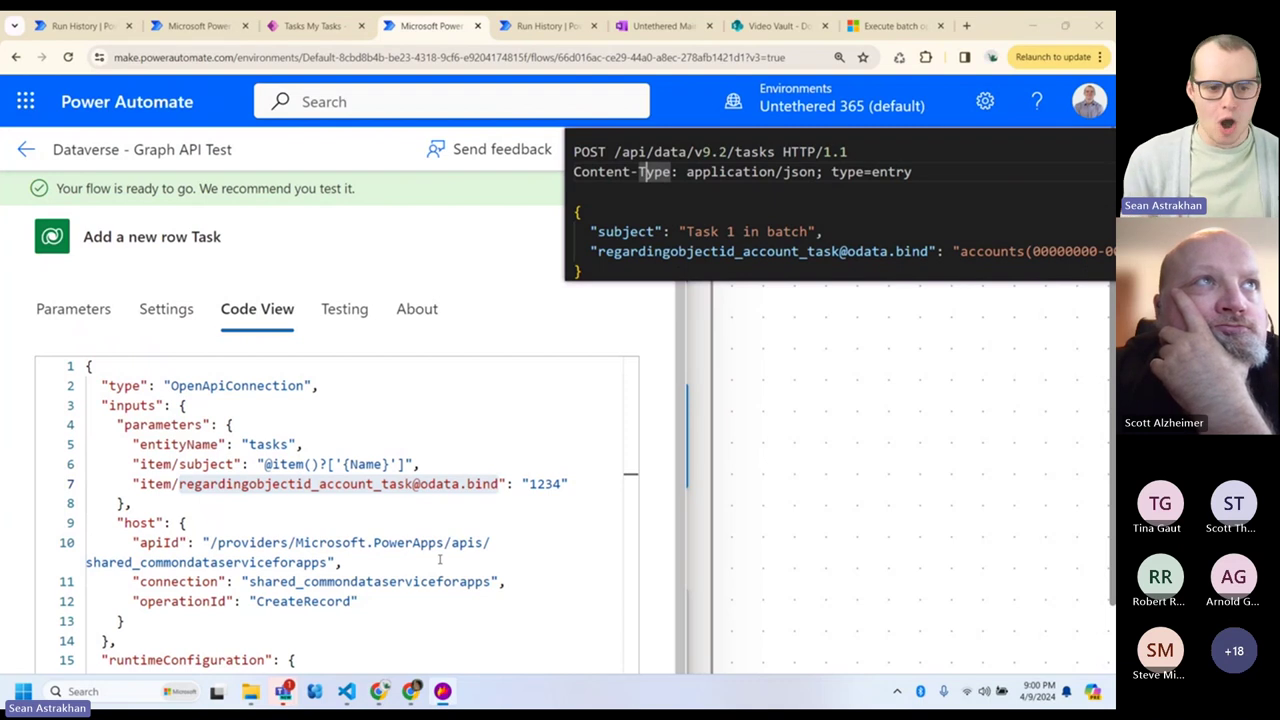
- Close the floating request snippet, minimise VS Code, and collapse the task action panel
{"action": "left_click", "coordinate": [346, 691]}
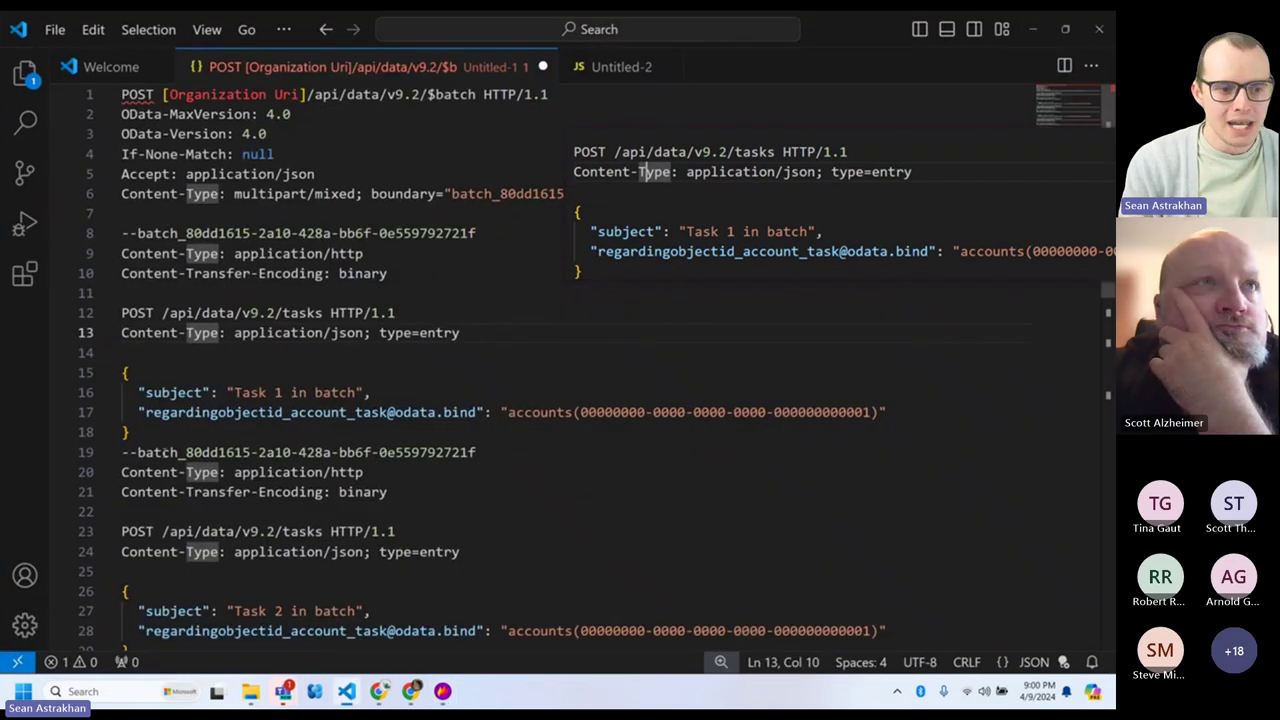
{"action": "left_click_drag", "start_coordinate": [182, 440], "coordinate": [90, 372]}
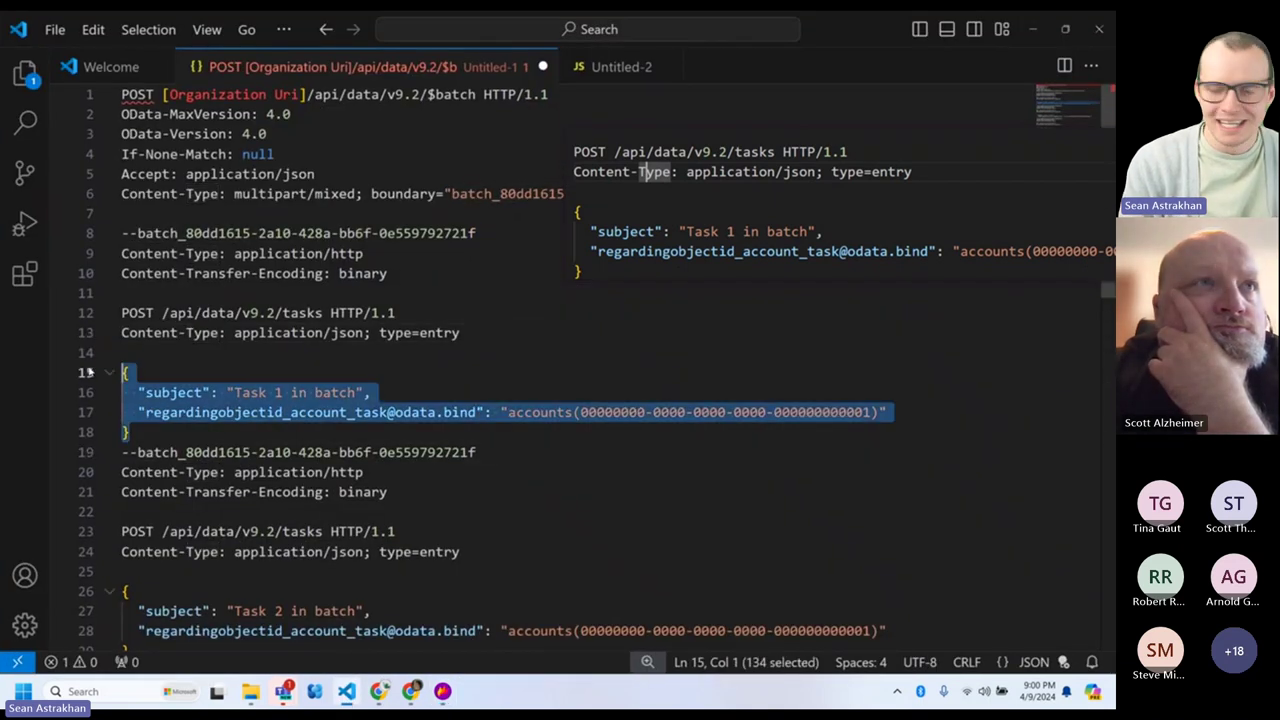
{"action": "right_click", "coordinate": [662, 230]}
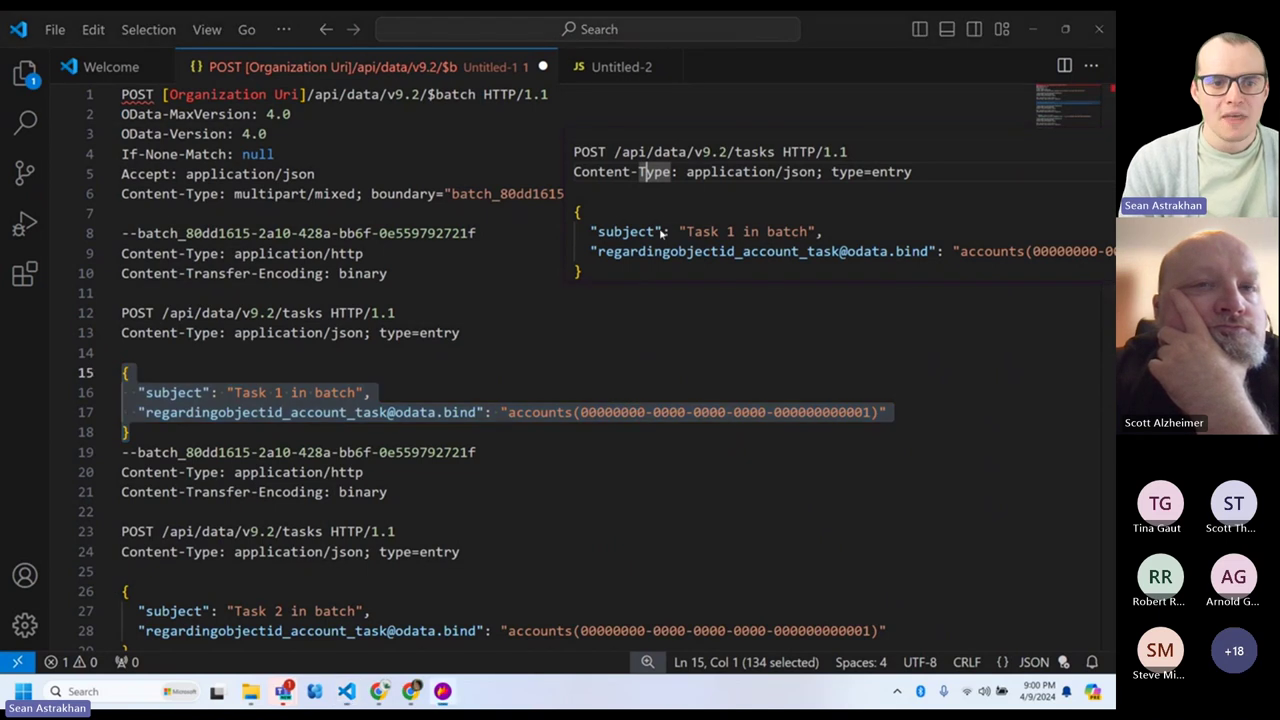
{"action": "left_click", "coordinate": [690, 271]}
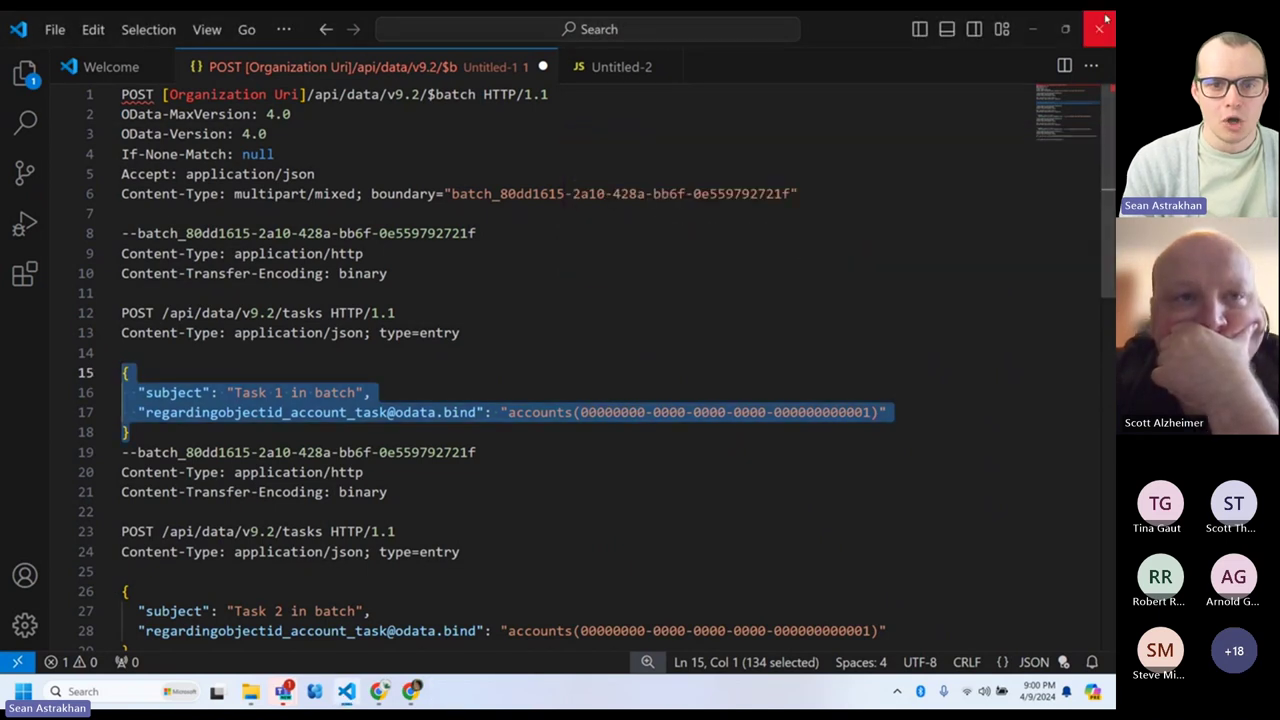
{"action": "left_click", "coordinate": [1033, 29]}
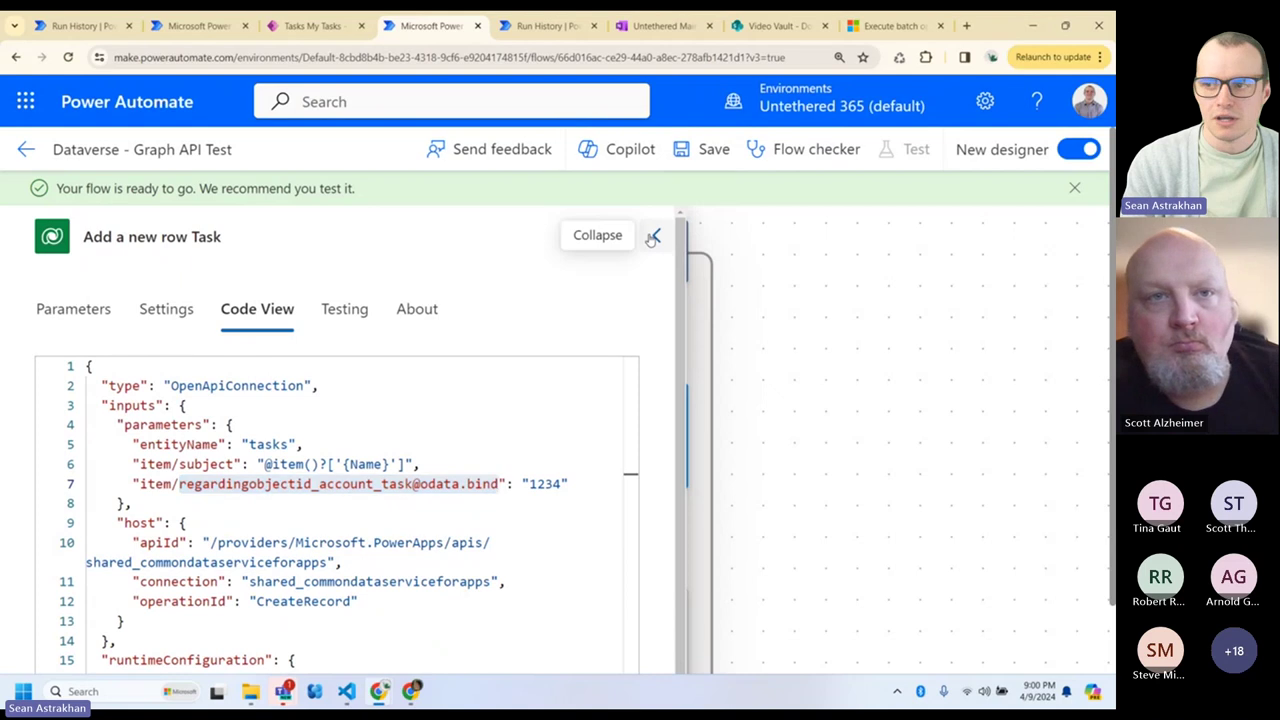
{"action": "left_click", "coordinate": [656, 235]}
{"action": "left_click_drag", "start_coordinate": [814, 338], "coordinate": [818, 379]}
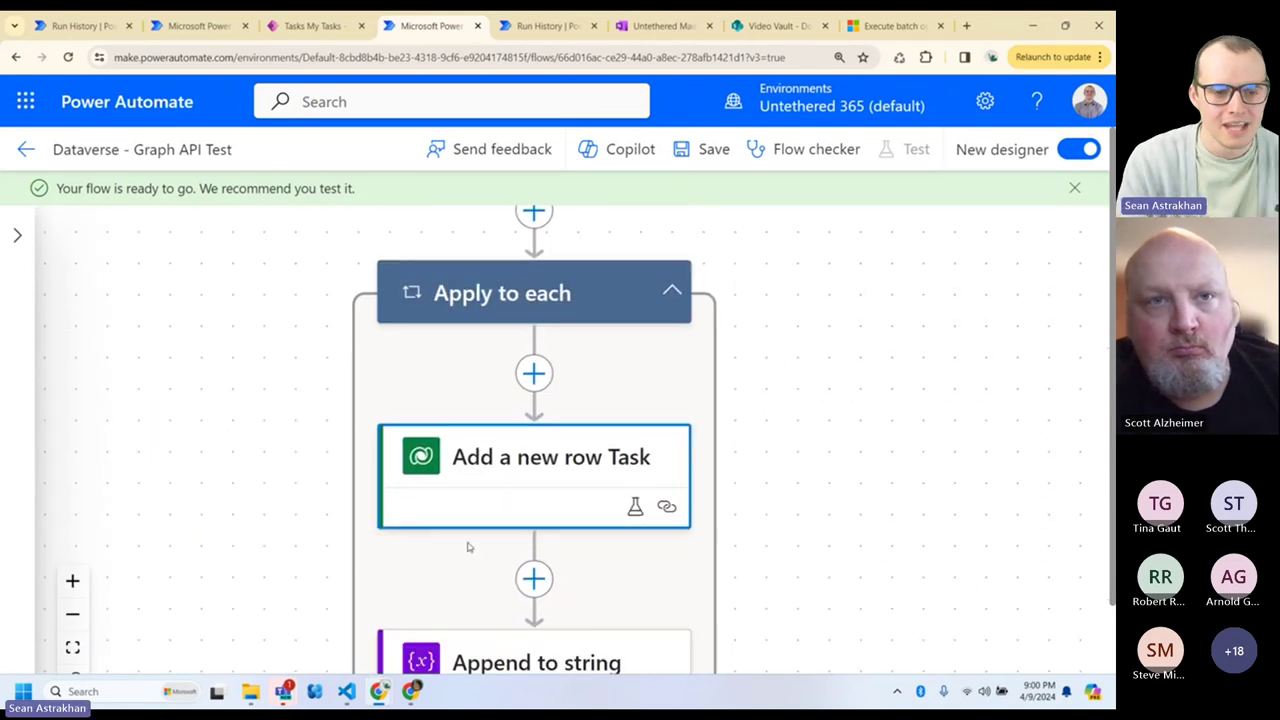
- Open the Append to string variable Batch Task Request step
{"action": "left_click_drag", "start_coordinate": [763, 511], "coordinate": [826, 349]}
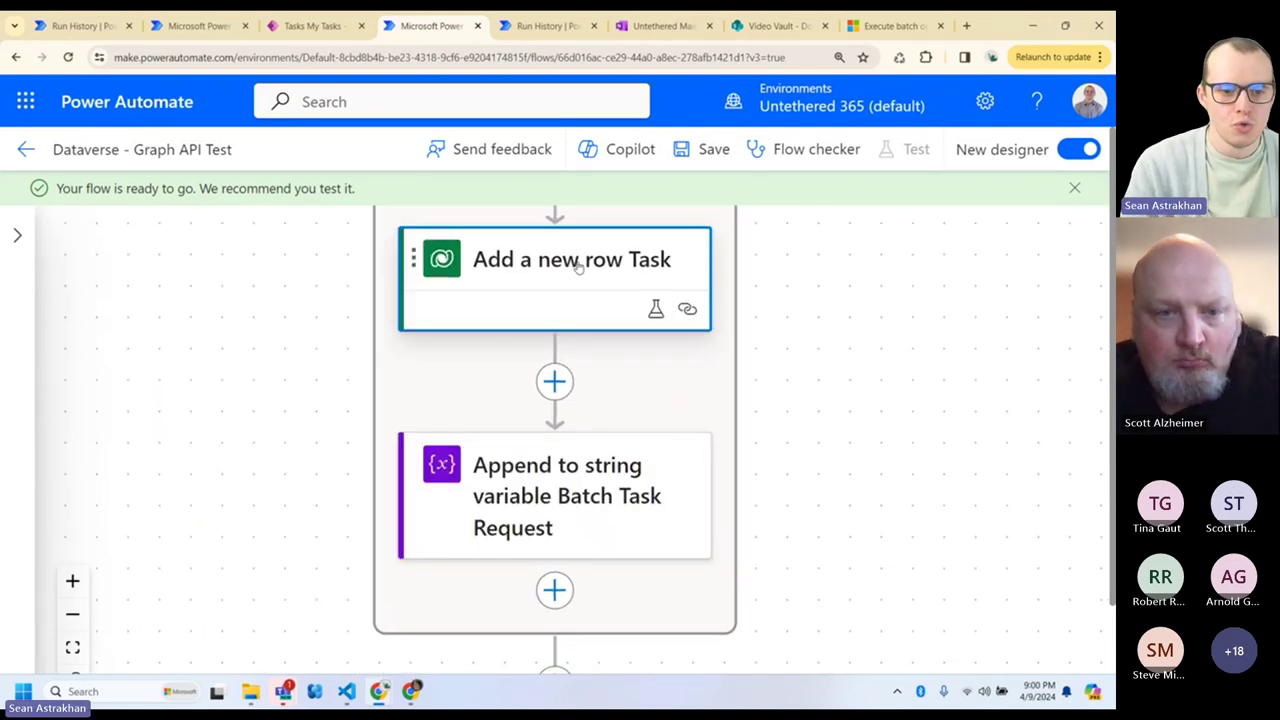
{"action": "scroll", "coordinate": [810, 430], "scroll_direction": "down", "scroll_amount": 3}
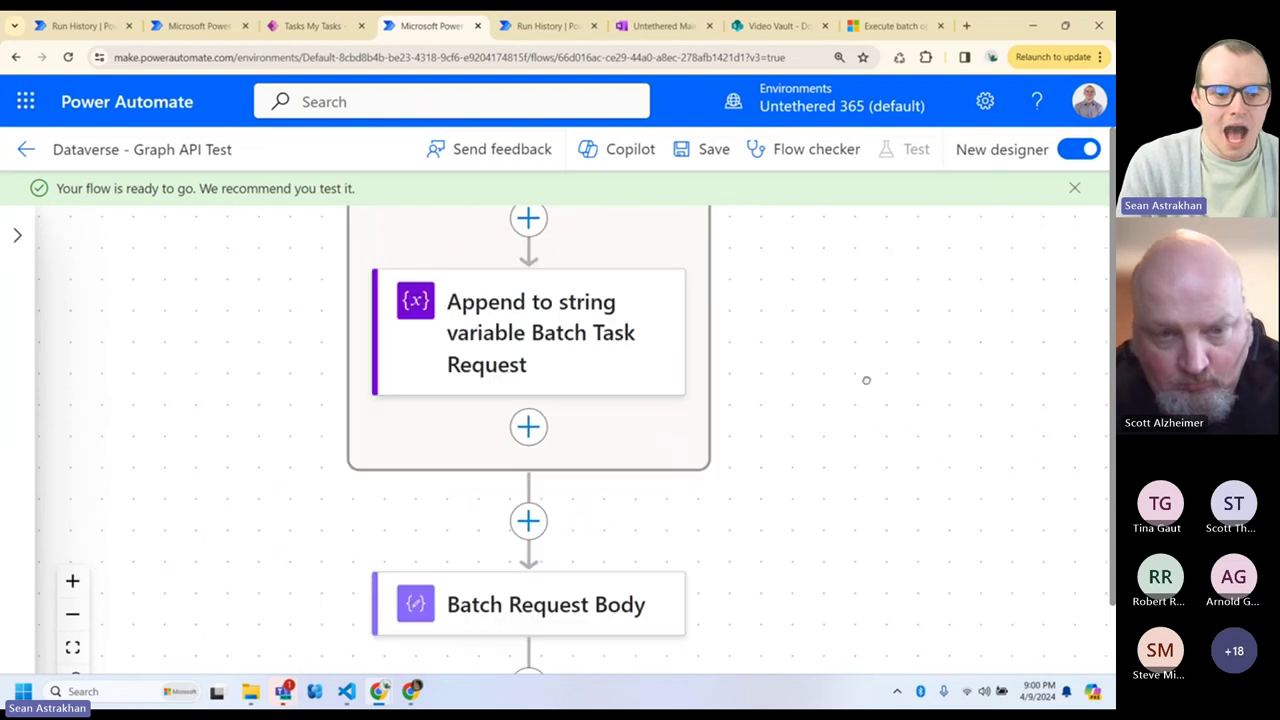
{"action": "left_click", "coordinate": [475, 303]}
{"action": "scroll", "coordinate": [329, 374], "scroll_direction": "down", "scroll_amount": 1}
- Compare its value with the VS Code batch request side by side, then restore the browser
{"action": "left_click", "coordinate": [346, 691]}
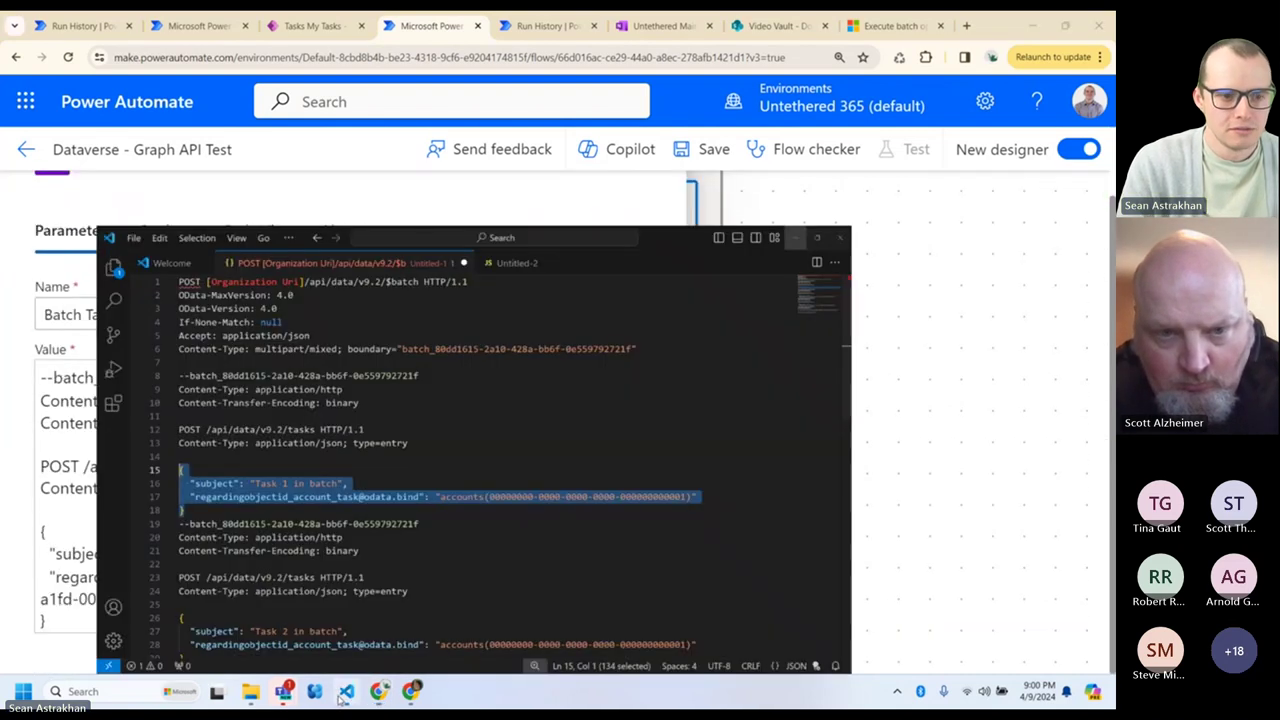
{"action": "left_click_drag", "start_coordinate": [366, 41], "coordinate": [832, 80]}
{"action": "scroll", "coordinate": [793, 315], "scroll_direction": "down", "scroll_amount": 2}
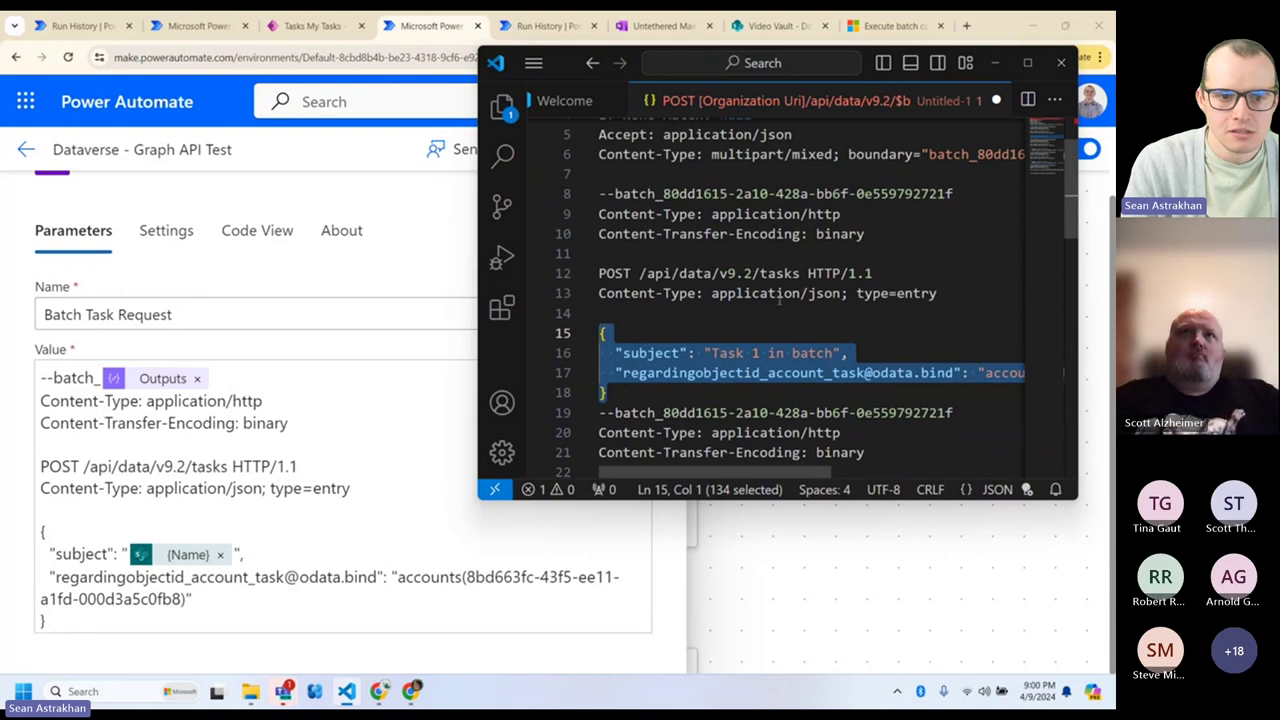
{"action": "scroll", "coordinate": [756, 279], "scroll_direction": "down", "scroll_amount": 1}
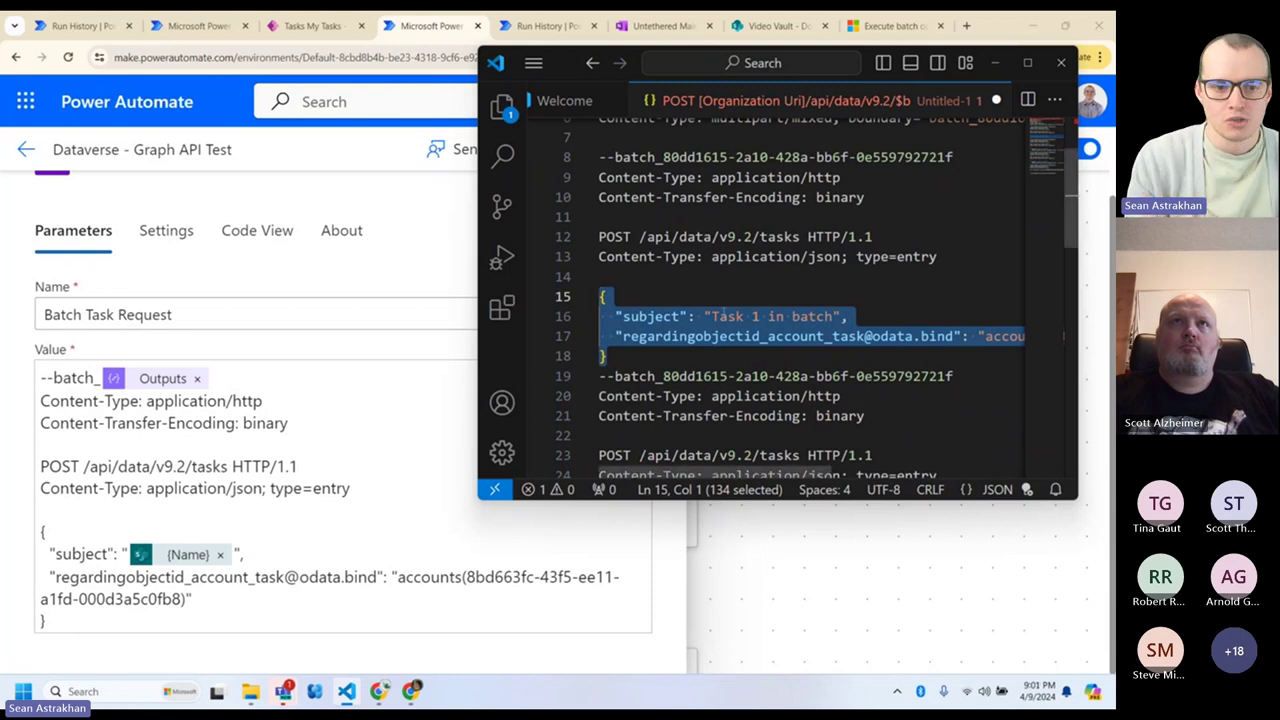
{"action": "double_click", "coordinate": [727, 316]}
{"action": "scroll", "coordinate": [733, 313], "scroll_direction": "down", "scroll_amount": 2}
{"action": "scroll", "coordinate": [733, 310], "scroll_direction": "down", "scroll_amount": 2}
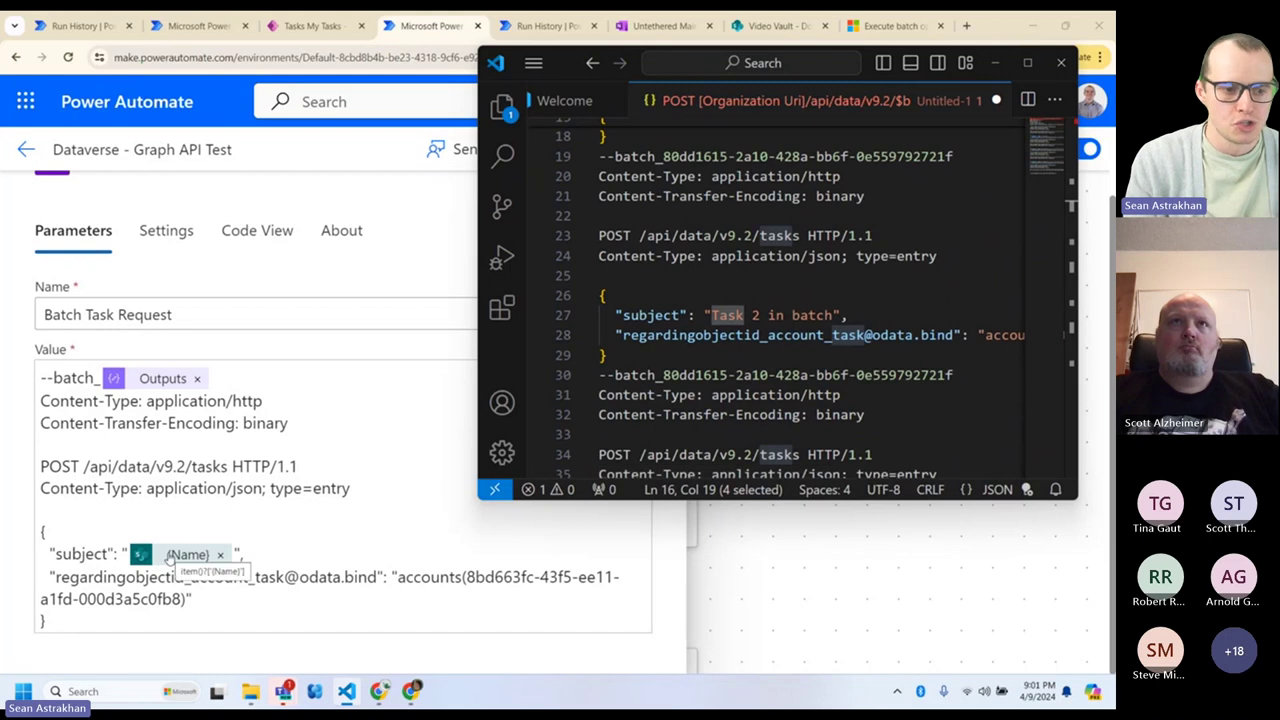
{"action": "left_click", "coordinate": [995, 62]}
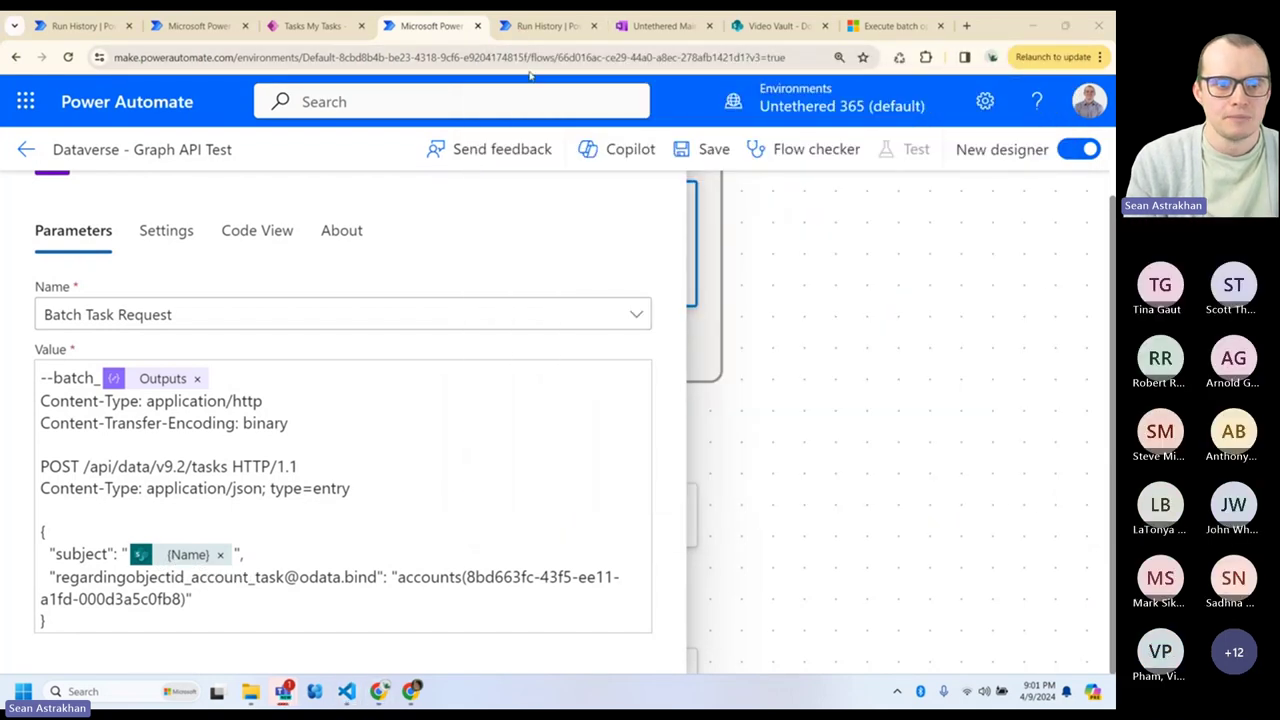
{"action": "left_click_drag", "start_coordinate": [535, 25], "coordinate": [692, 133]}
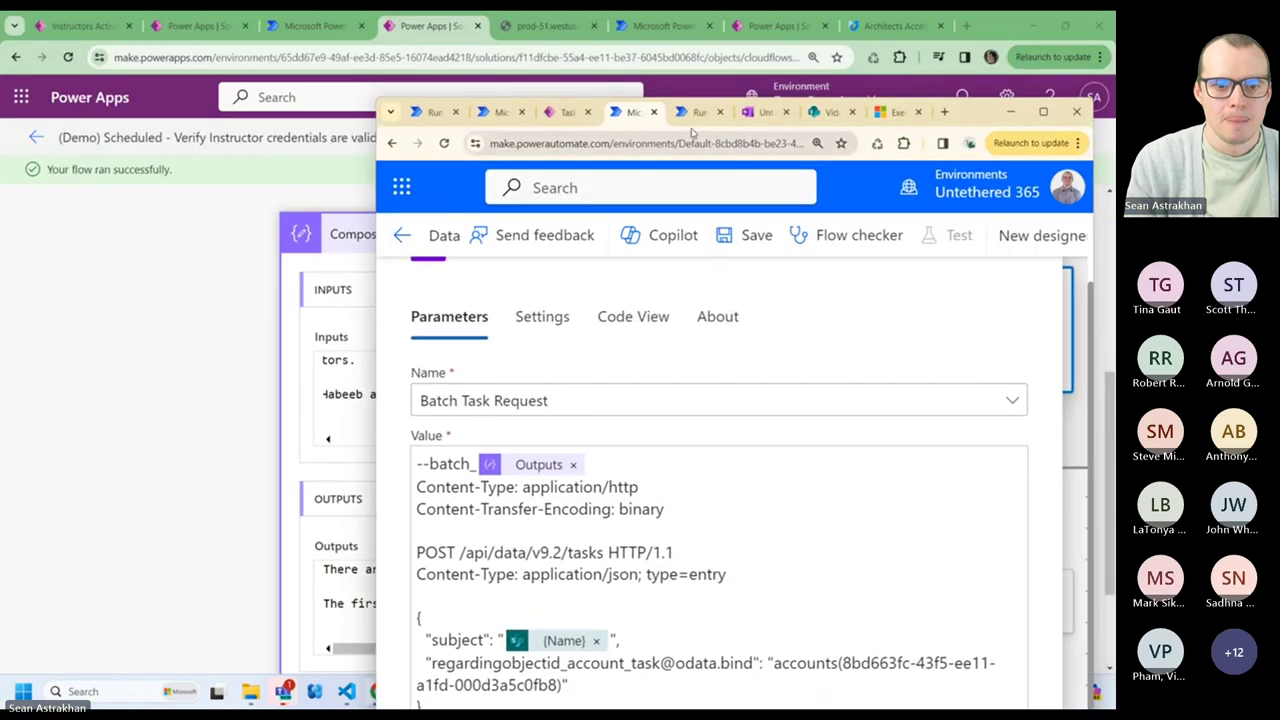
- Open the flow's run history, maximised at 110% zoom, and expand the Apply to each loop
{"action": "left_click", "coordinate": [695, 112]}
{"action": "left_click", "coordinate": [1043, 112]}
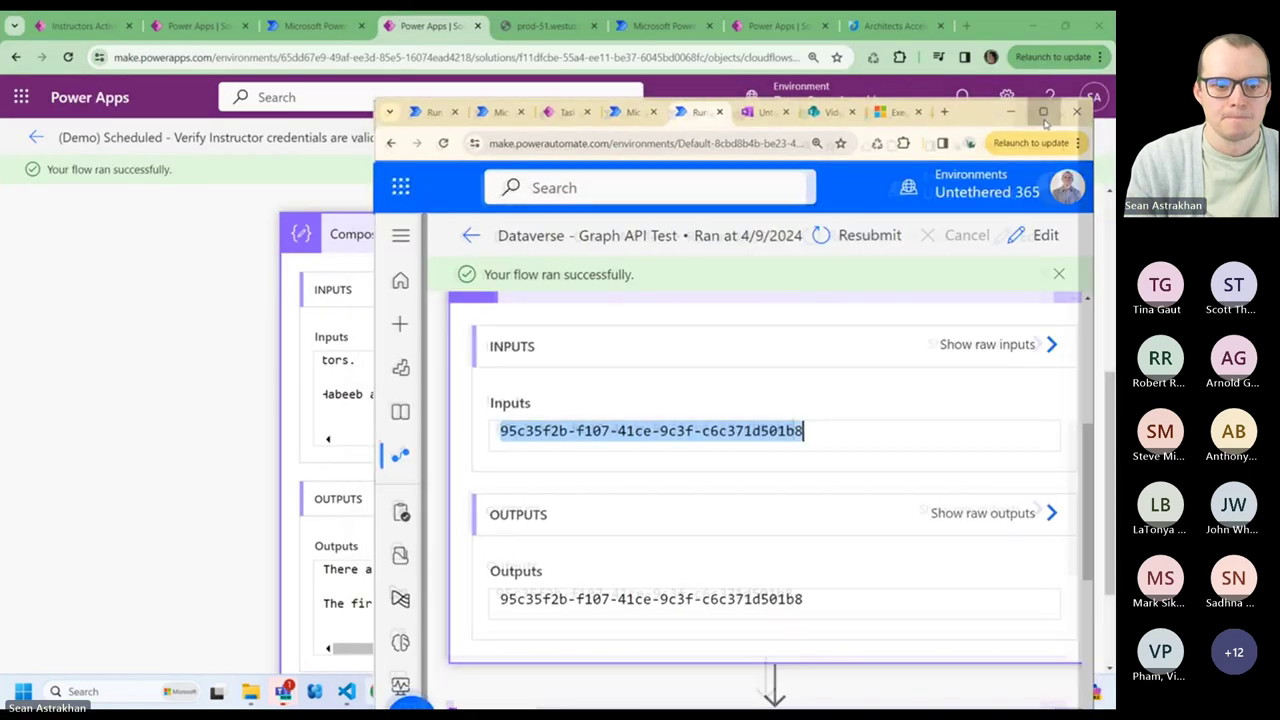
{"action": "key", "text": "ctrl+minus"}
{"action": "key", "text": "ctrl+minus"}
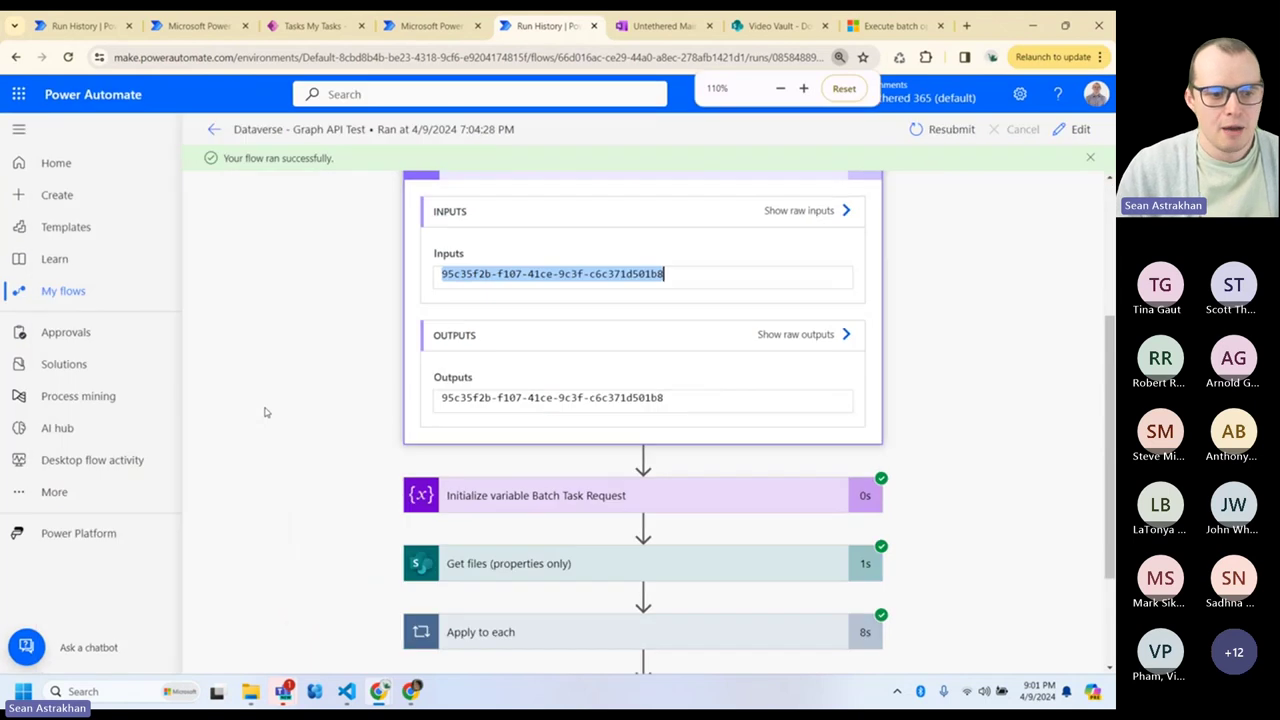
{"action": "scroll", "coordinate": [386, 423], "scroll_direction": "down", "scroll_amount": 3}
{"action": "left_click", "coordinate": [468, 463]}
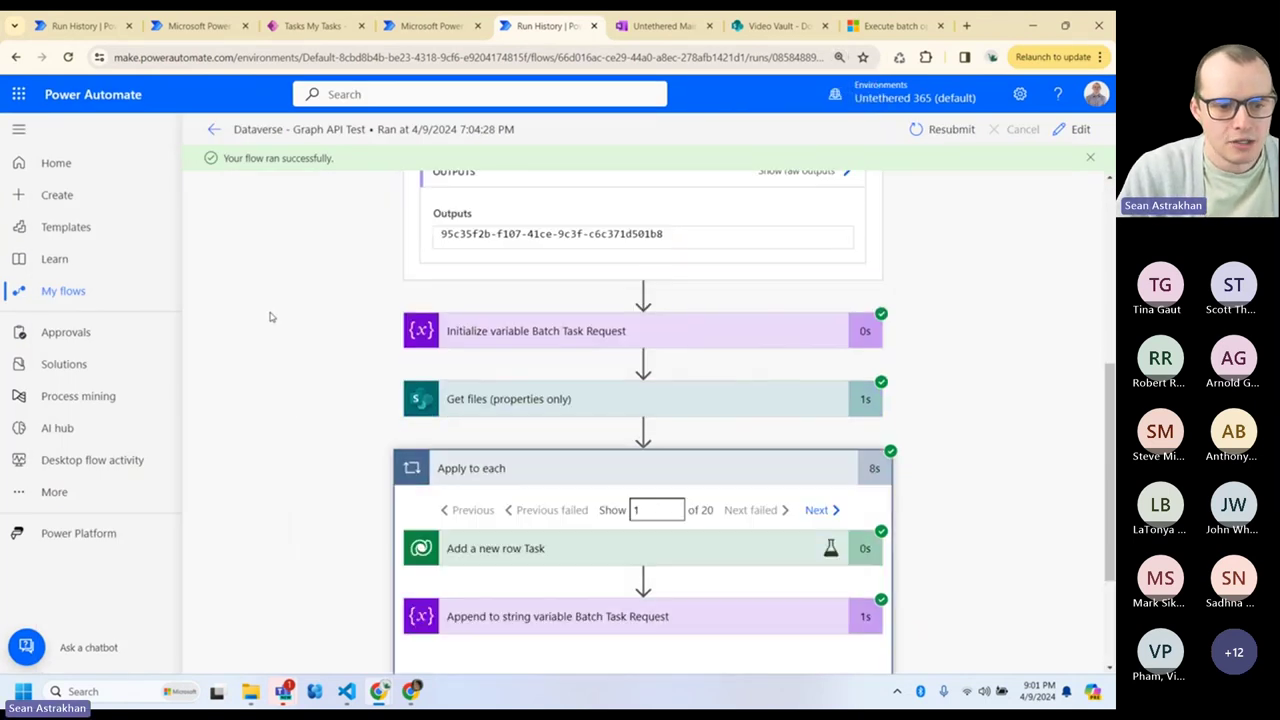
- Inspect the first iteration's Append inputs subject line with the page enlarged to 125%
{"action": "scroll", "coordinate": [277, 299], "scroll_direction": "down", "scroll_amount": 3}
{"action": "left_click", "coordinate": [506, 437]}
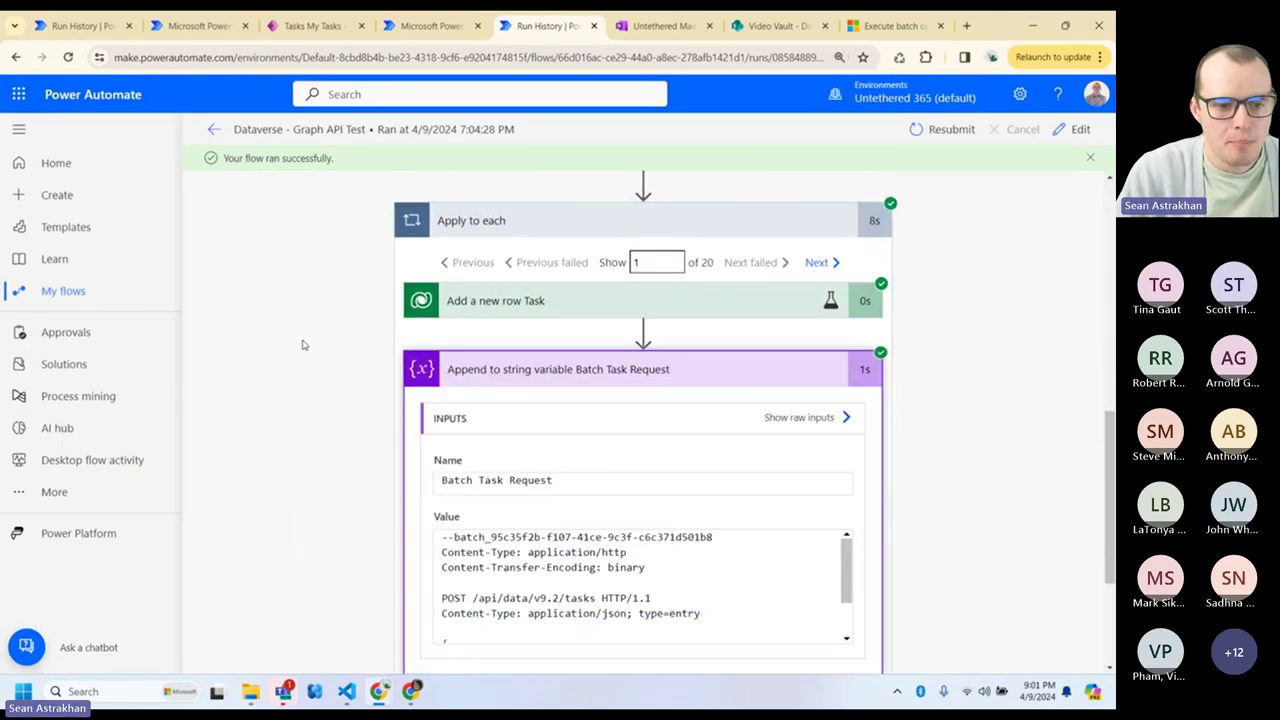
{"action": "scroll", "coordinate": [598, 459], "scroll_direction": "down", "scroll_amount": 1}
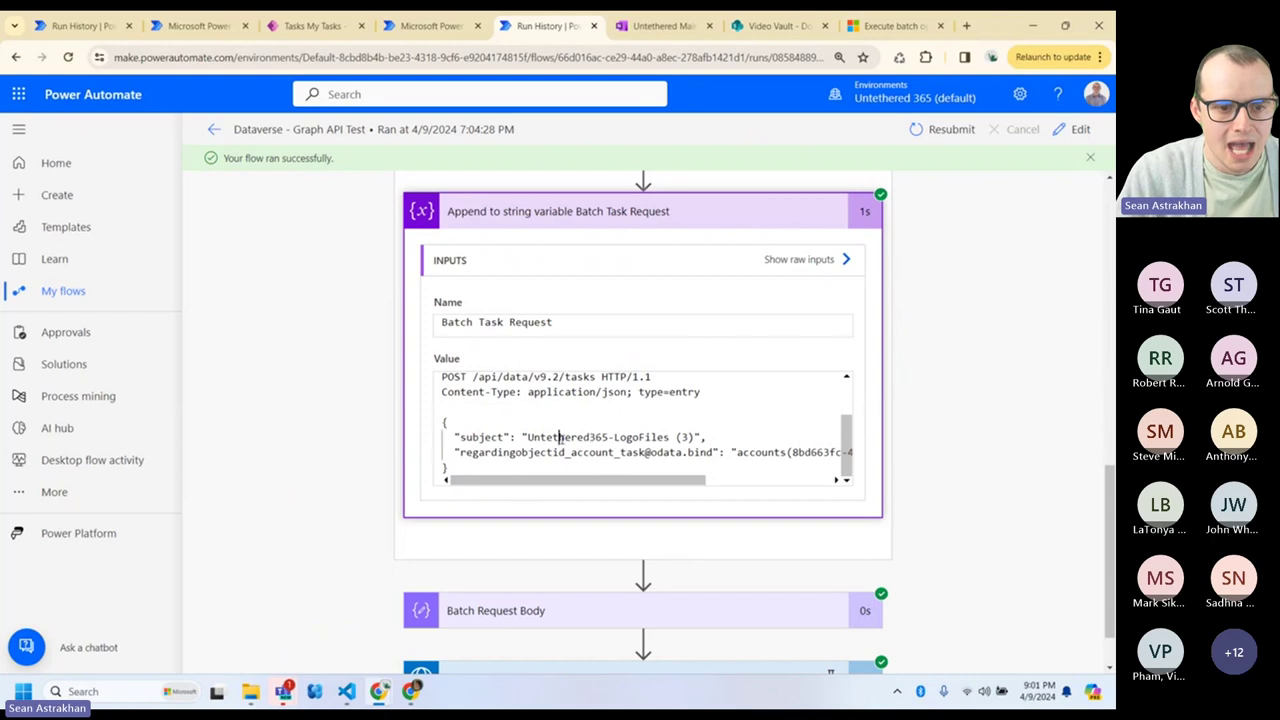
{"action": "triple_click", "coordinate": [561, 437]}
{"action": "key", "text": "ctrl+plus"}
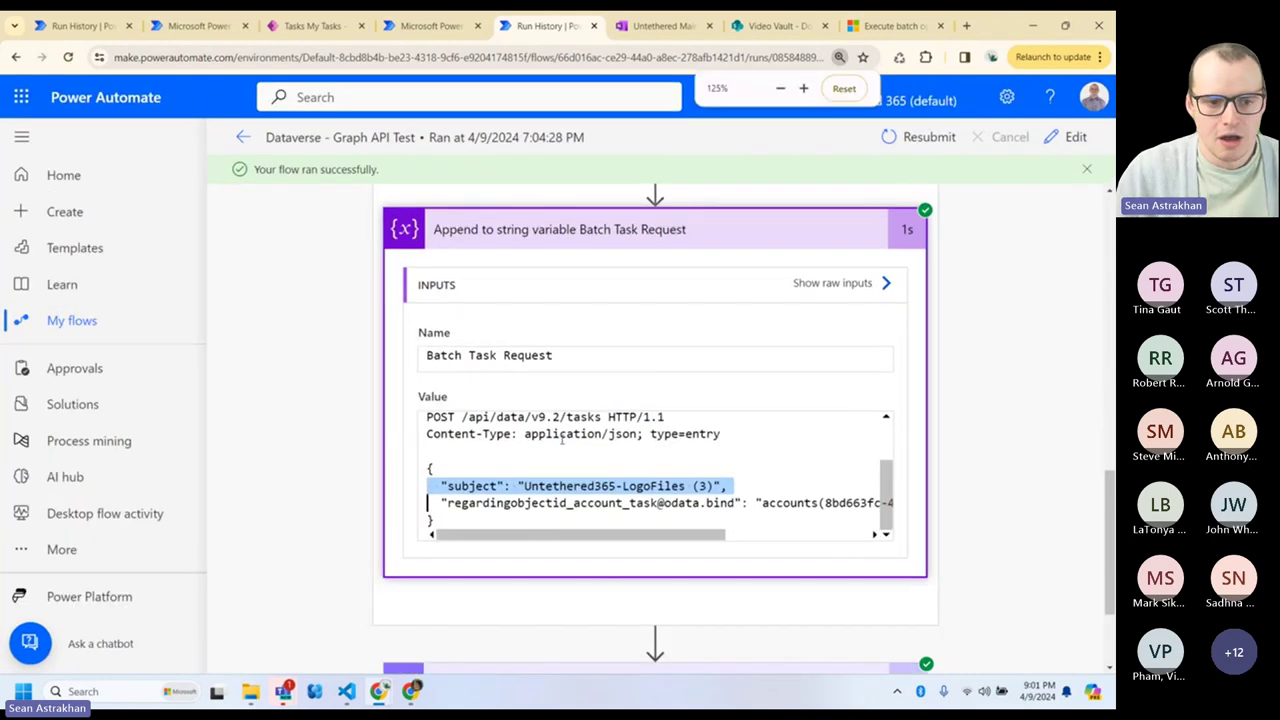
{"action": "scroll", "coordinate": [625, 458], "scroll_direction": "up", "scroll_amount": 1}
{"action": "scroll", "coordinate": [590, 458], "scroll_direction": "down", "scroll_amount": 1}
{"action": "left_click", "coordinate": [287, 444]}
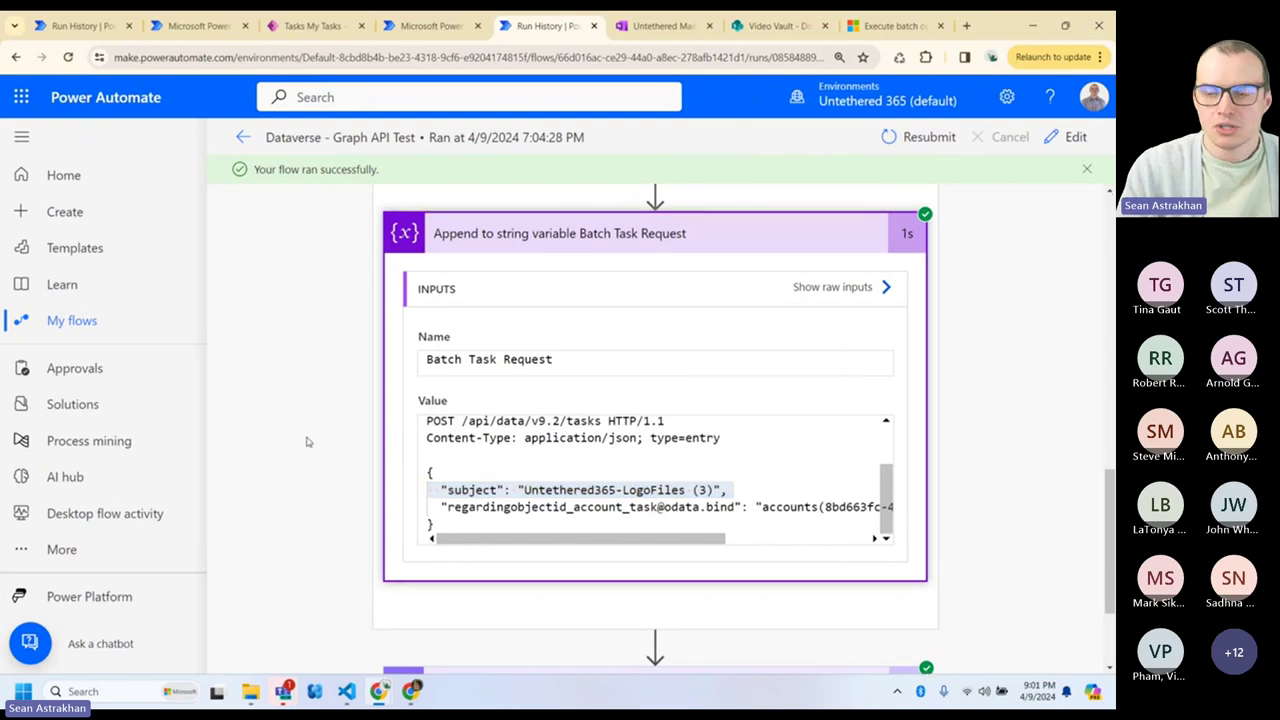
{"action": "scroll", "coordinate": [306, 440], "scroll_direction": "up", "scroll_amount": 2}
{"action": "scroll", "coordinate": [310, 437], "scroll_direction": "up", "scroll_amount": 1}
{"action": "scroll", "coordinate": [600, 400], "scroll_direction": "down", "scroll_amount": 1}
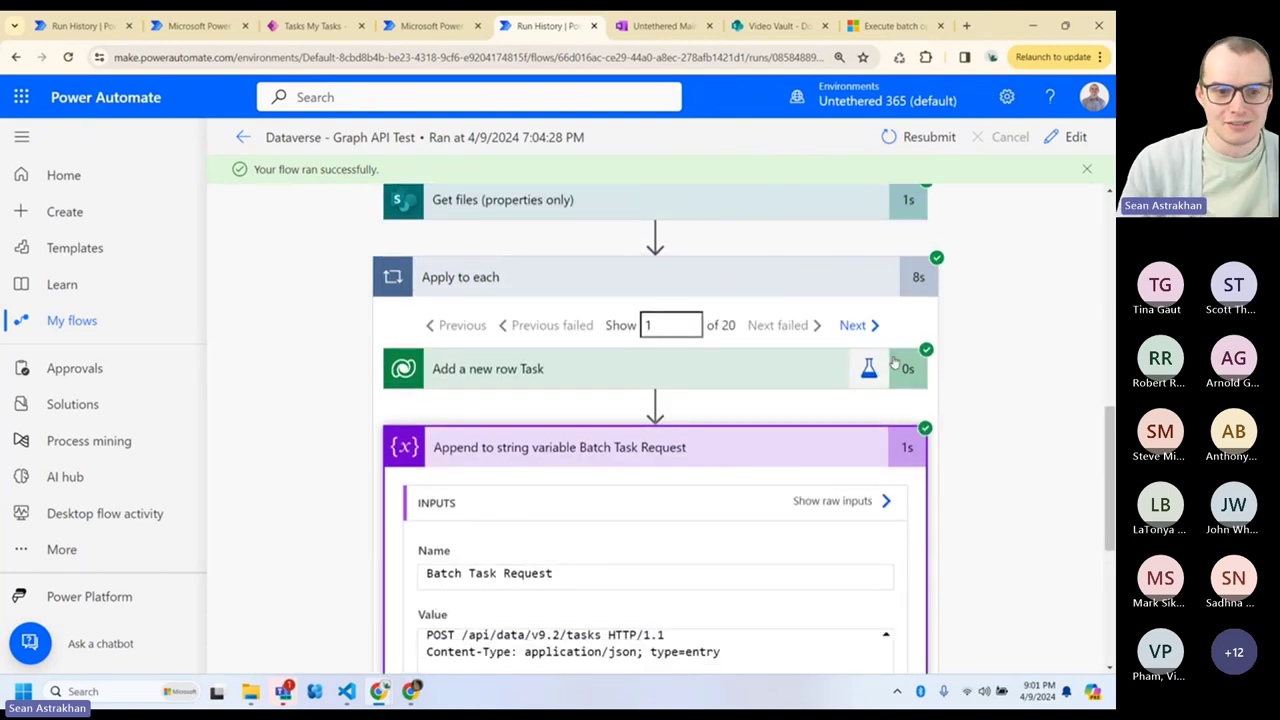
- Check iteration 2's PNGs subject line, then collapse the Apply to each loop
{"action": "left_click", "coordinate": [866, 341]}
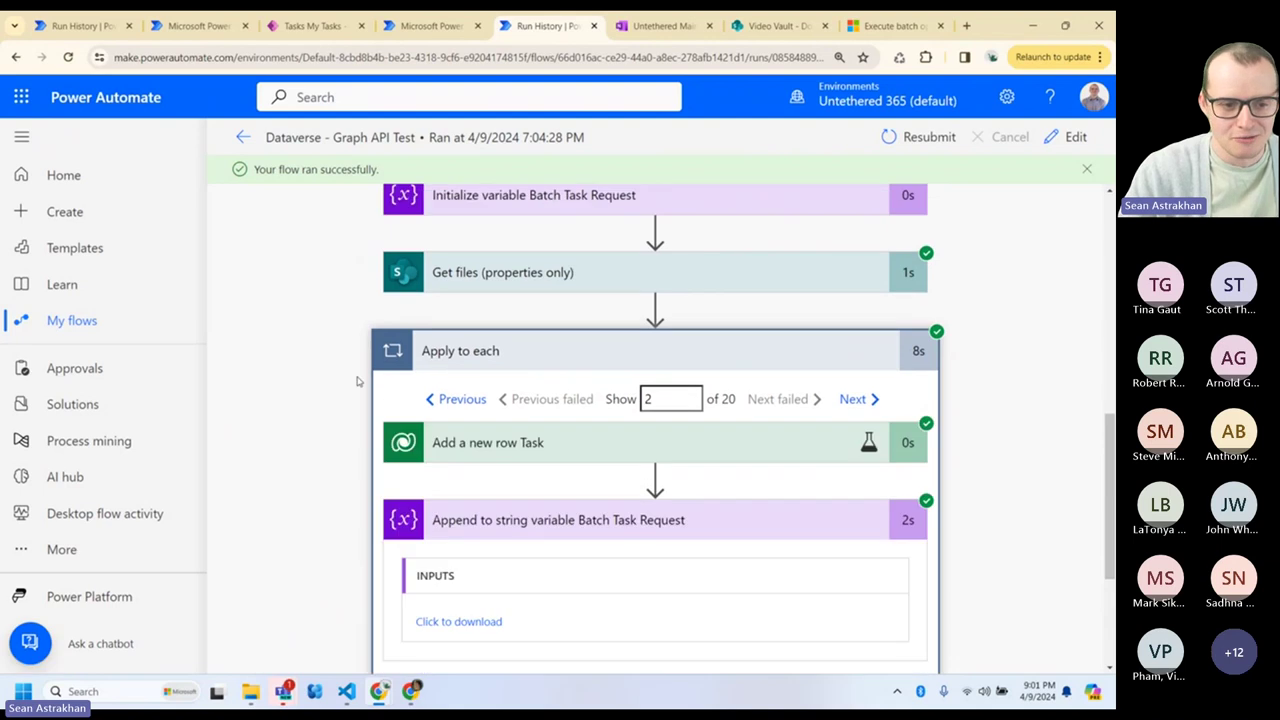
{"action": "scroll", "coordinate": [293, 500], "scroll_direction": "down", "scroll_amount": 2}
{"action": "scroll", "coordinate": [300, 484], "scroll_direction": "down", "scroll_amount": 2}
{"action": "scroll", "coordinate": [519, 412], "scroll_direction": "down", "scroll_amount": 1}
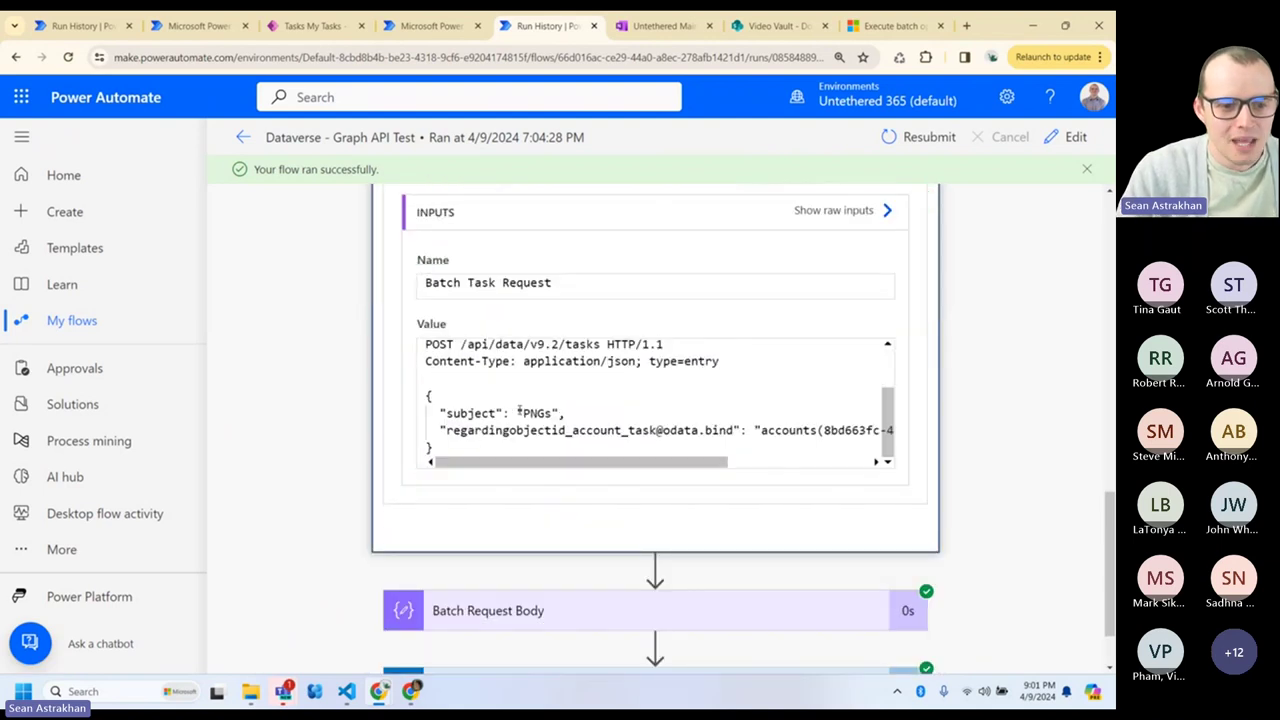
{"action": "triple_click", "coordinate": [520, 412]}
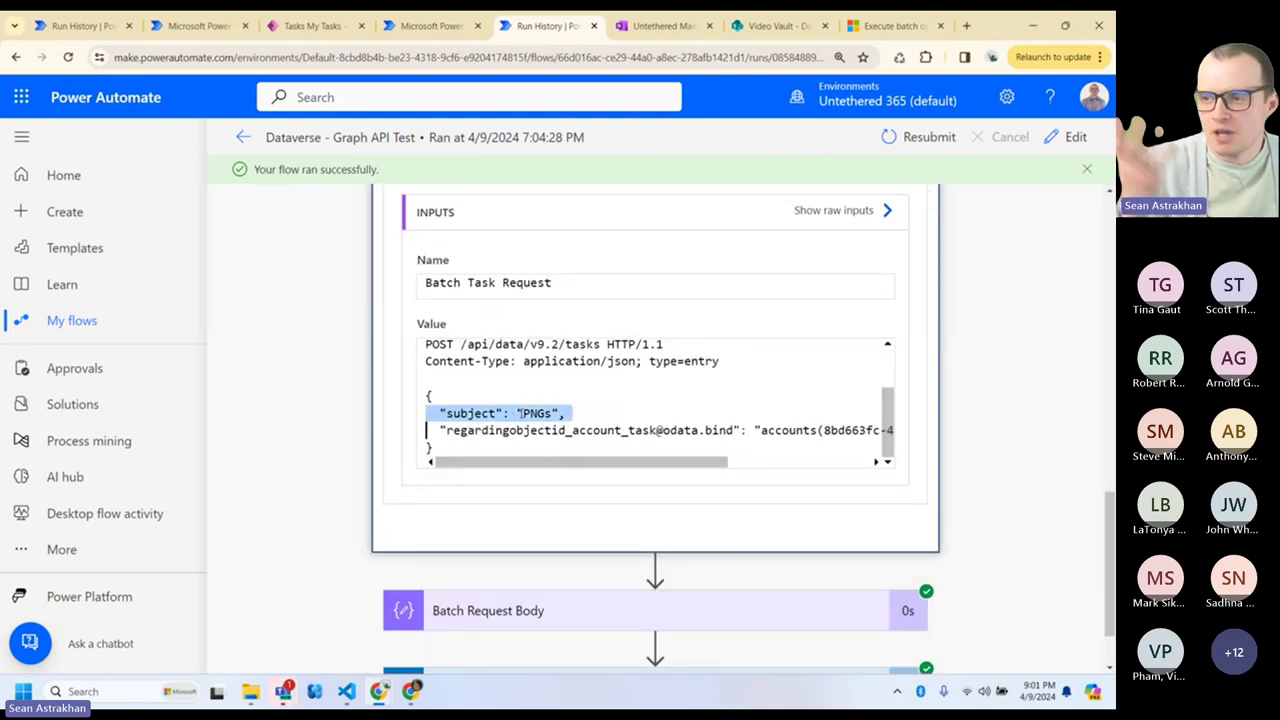
{"action": "scroll", "coordinate": [712, 423], "scroll_direction": "up", "scroll_amount": 5}
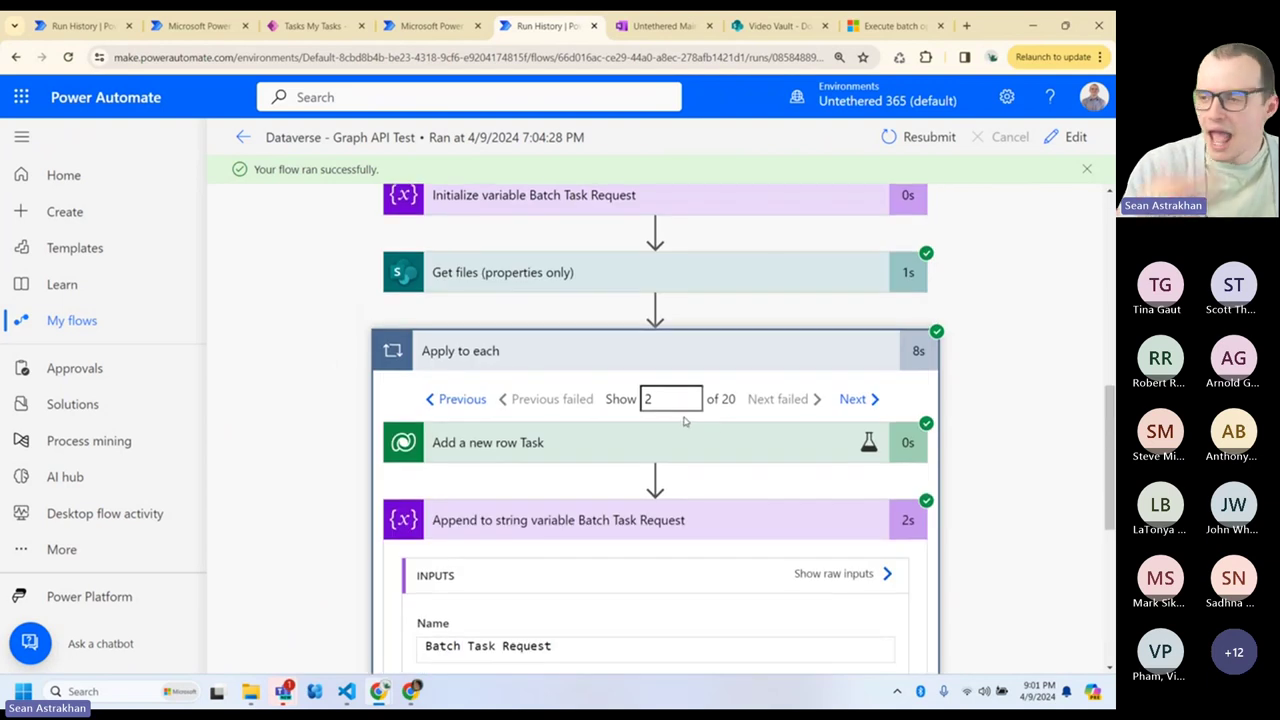
{"action": "left_click", "coordinate": [608, 360]}
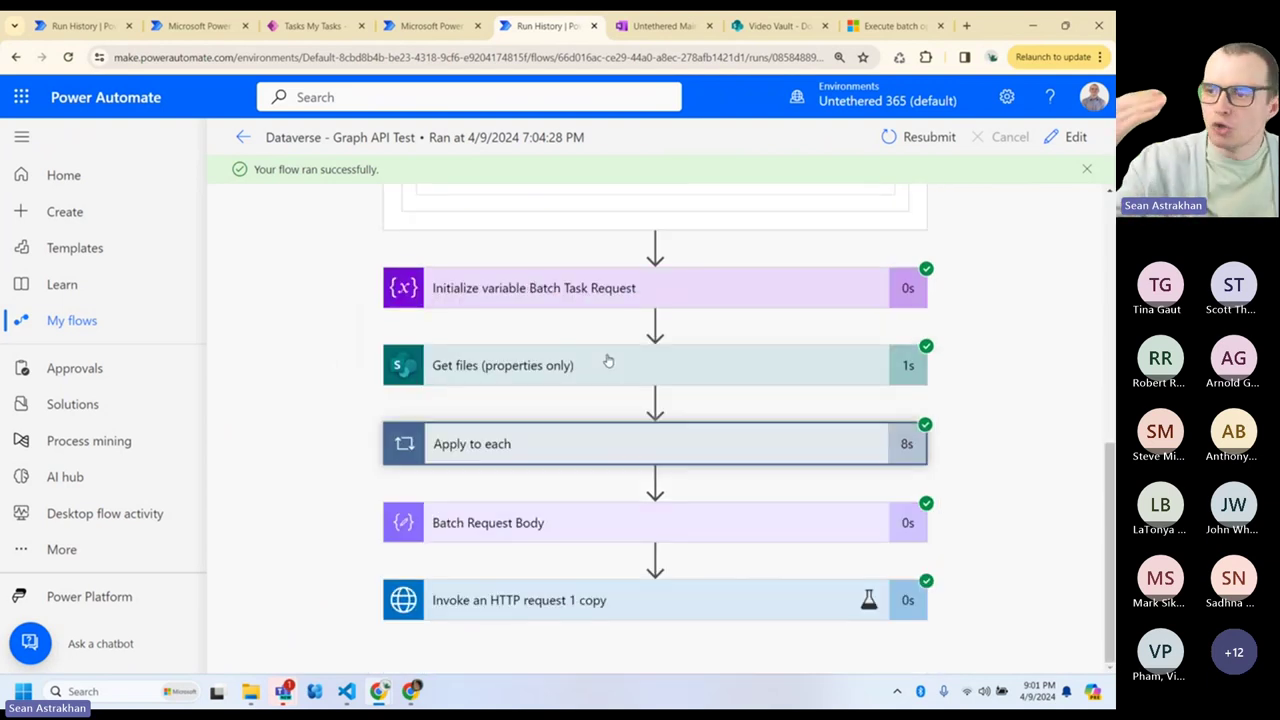
- Expand Batch Request Body in the run and review its composed batch Inputs
{"action": "left_click", "coordinate": [531, 524]}
{"action": "scroll", "coordinate": [308, 418], "scroll_direction": "down", "scroll_amount": 5}
{"action": "scroll", "coordinate": [308, 414], "scroll_direction": "up", "scroll_amount": 3}
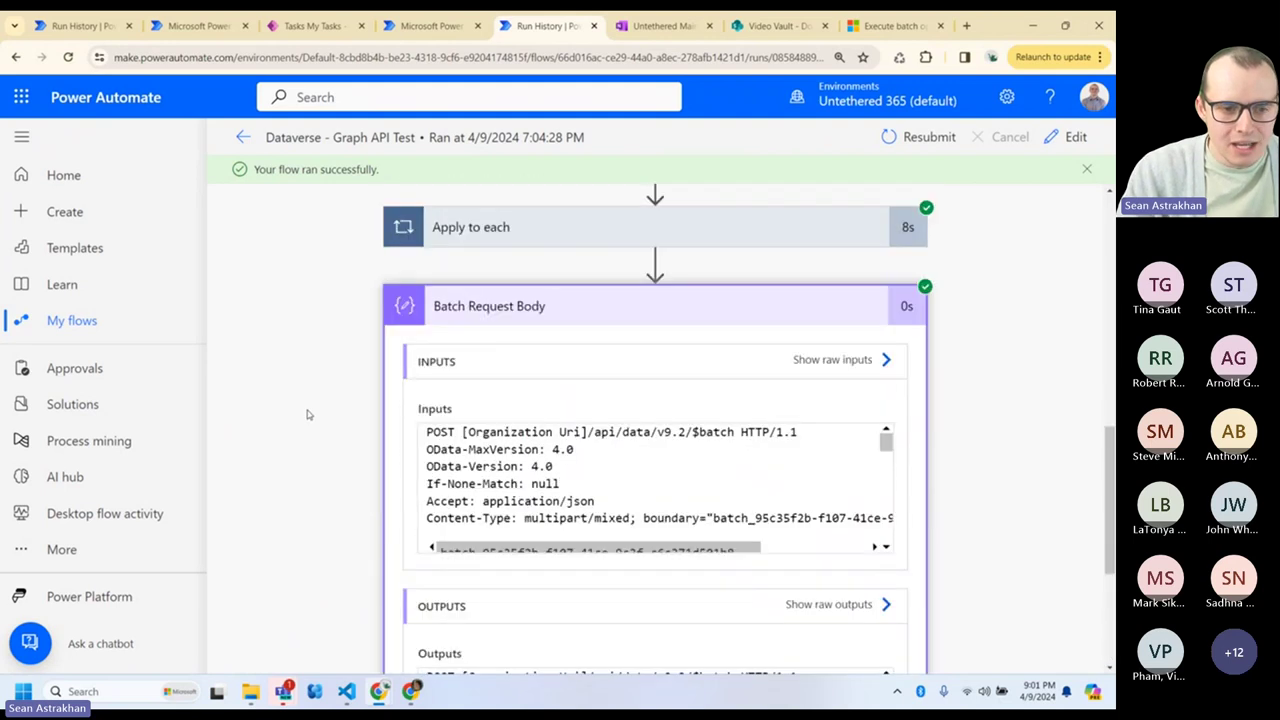
{"action": "scroll", "coordinate": [308, 414], "scroll_direction": "down", "scroll_amount": 1}
{"action": "scroll", "coordinate": [470, 410], "scroll_direction": "down", "scroll_amount": 5}
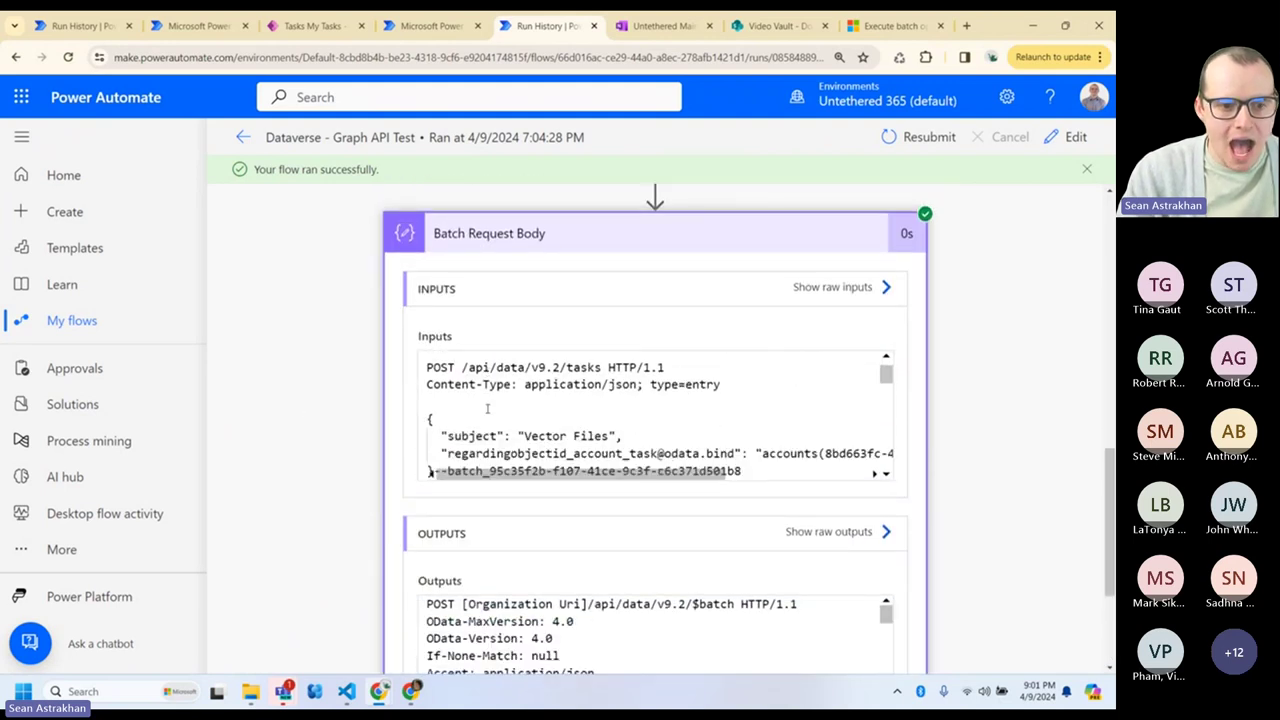
{"action": "scroll", "coordinate": [513, 406], "scroll_direction": "down", "scroll_amount": 3}
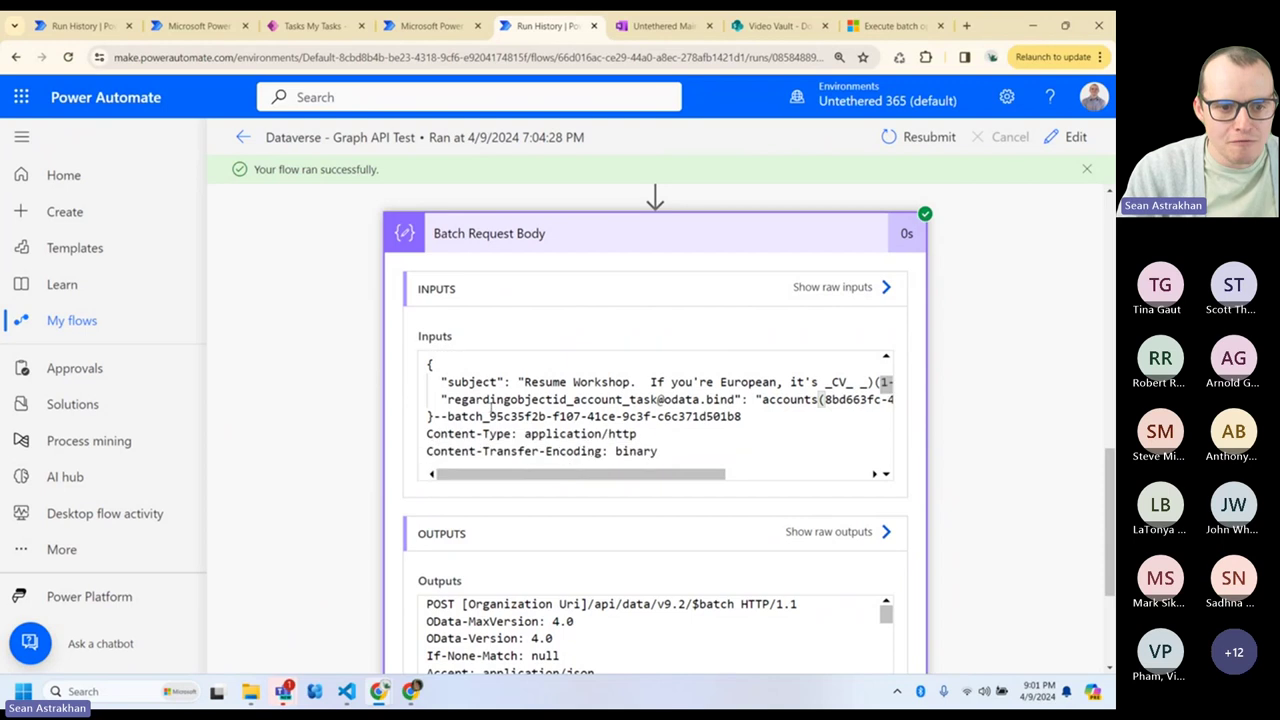
{"action": "key", "text": "ctrl+a"}
- Compare it with the sample batch file in VS Code, then return to the flow designer
{"action": "left_click", "coordinate": [346, 691]}
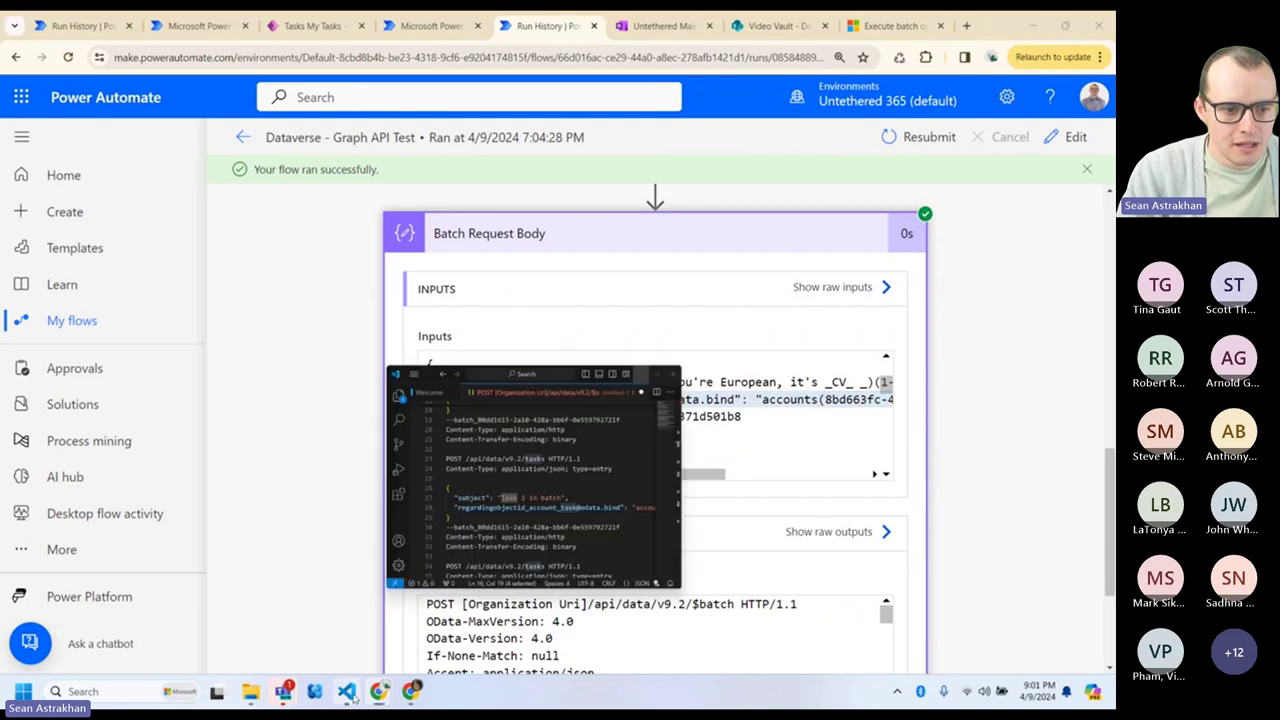
{"action": "scroll", "coordinate": [673, 343], "scroll_direction": "down", "scroll_amount": 5}
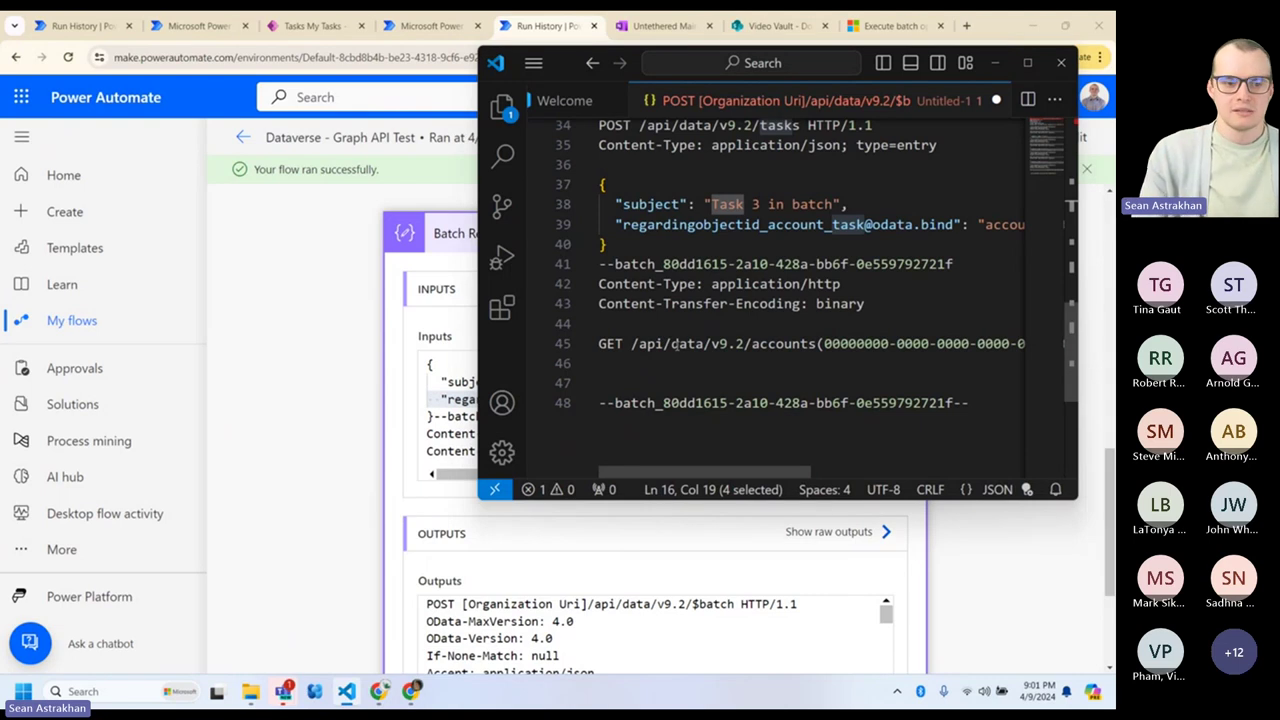
{"action": "left_click", "coordinate": [430, 367]}
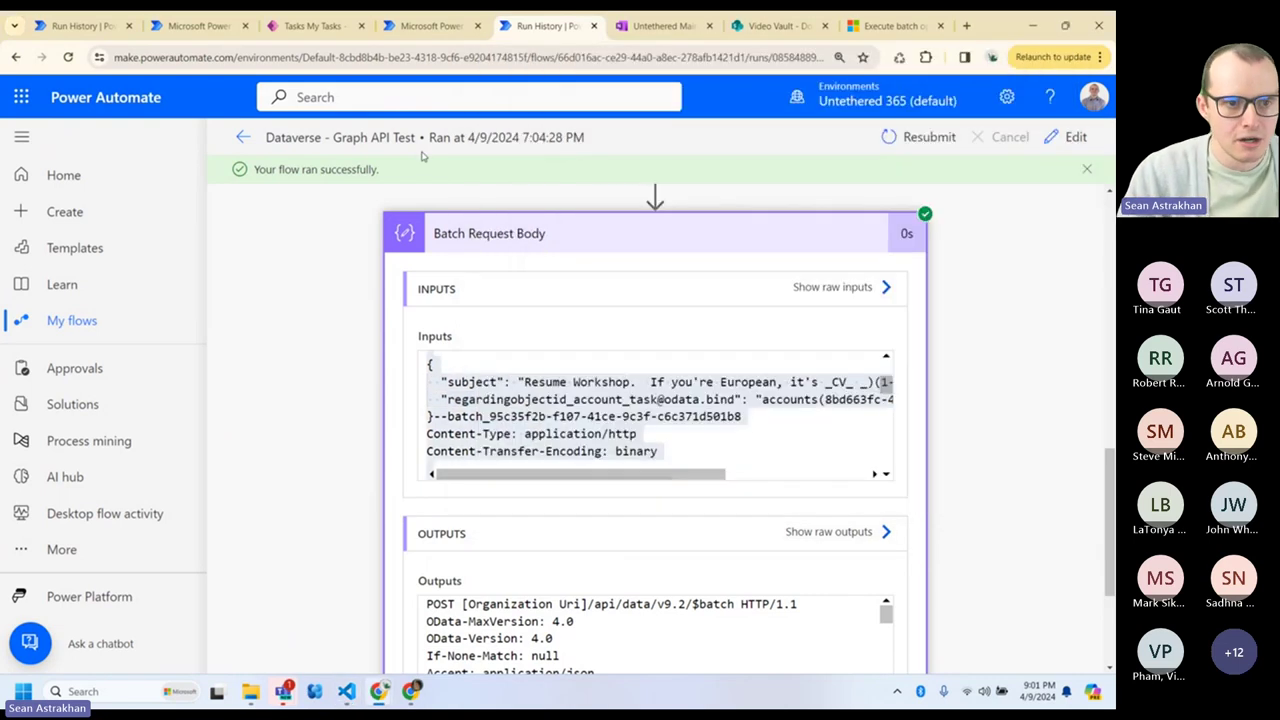
{"action": "left_click", "coordinate": [409, 28]}
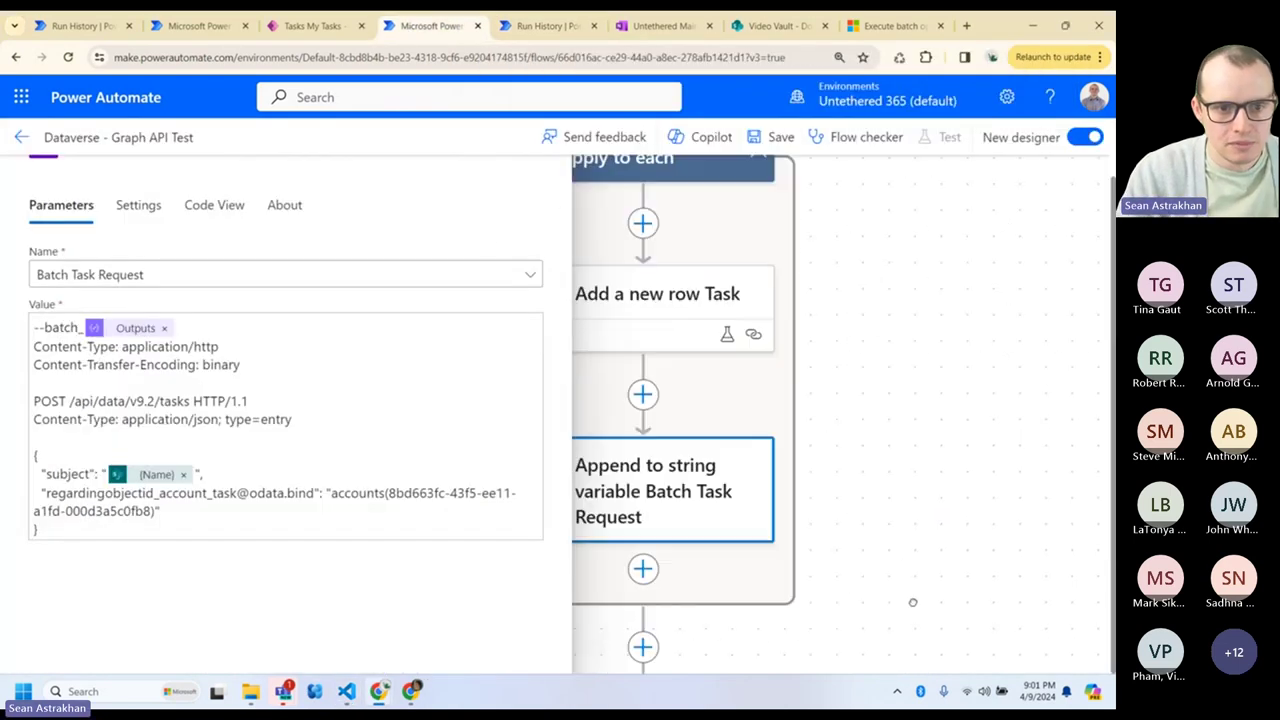
- Review the Invoke an HTTP request 1 copy step's $batch headers and Outputs body
{"action": "left_click", "coordinate": [557, 199]}
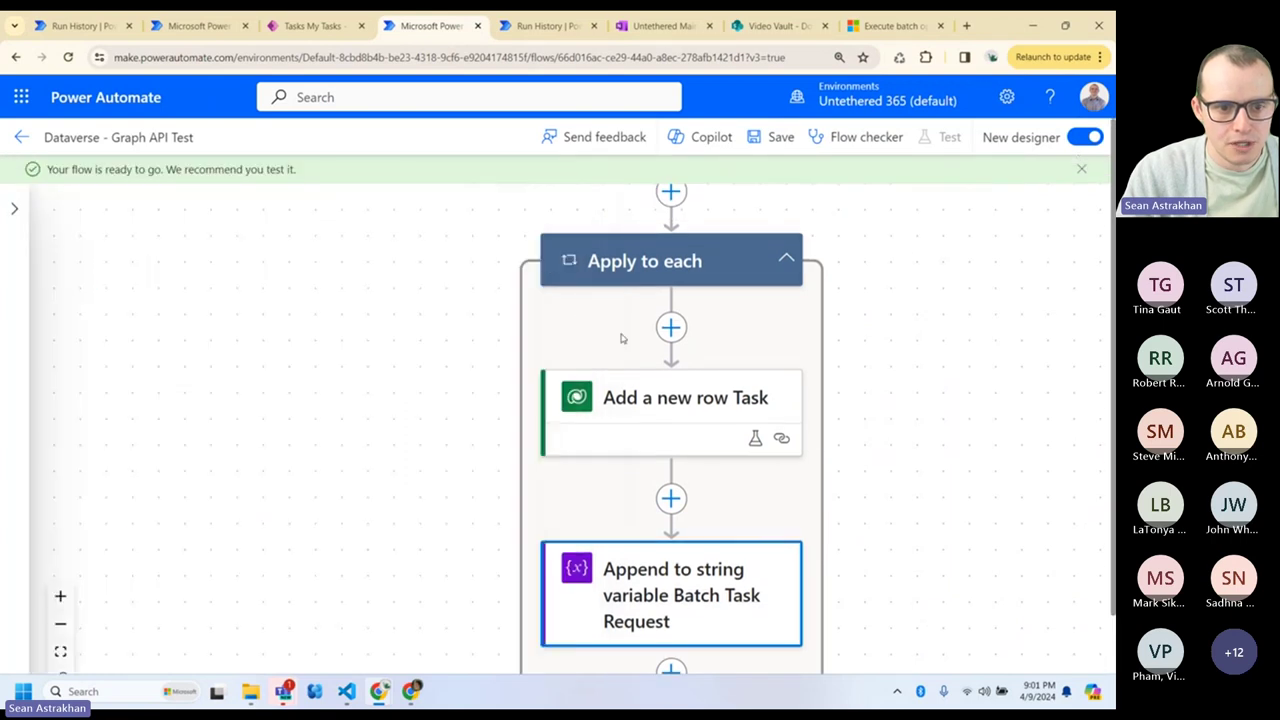
{"action": "scroll", "coordinate": [862, 350], "scroll_direction": "down", "scroll_amount": 5}
{"action": "scroll", "coordinate": [858, 449], "scroll_direction": "down", "scroll_amount": 3}
{"action": "left_click", "coordinate": [608, 425]}
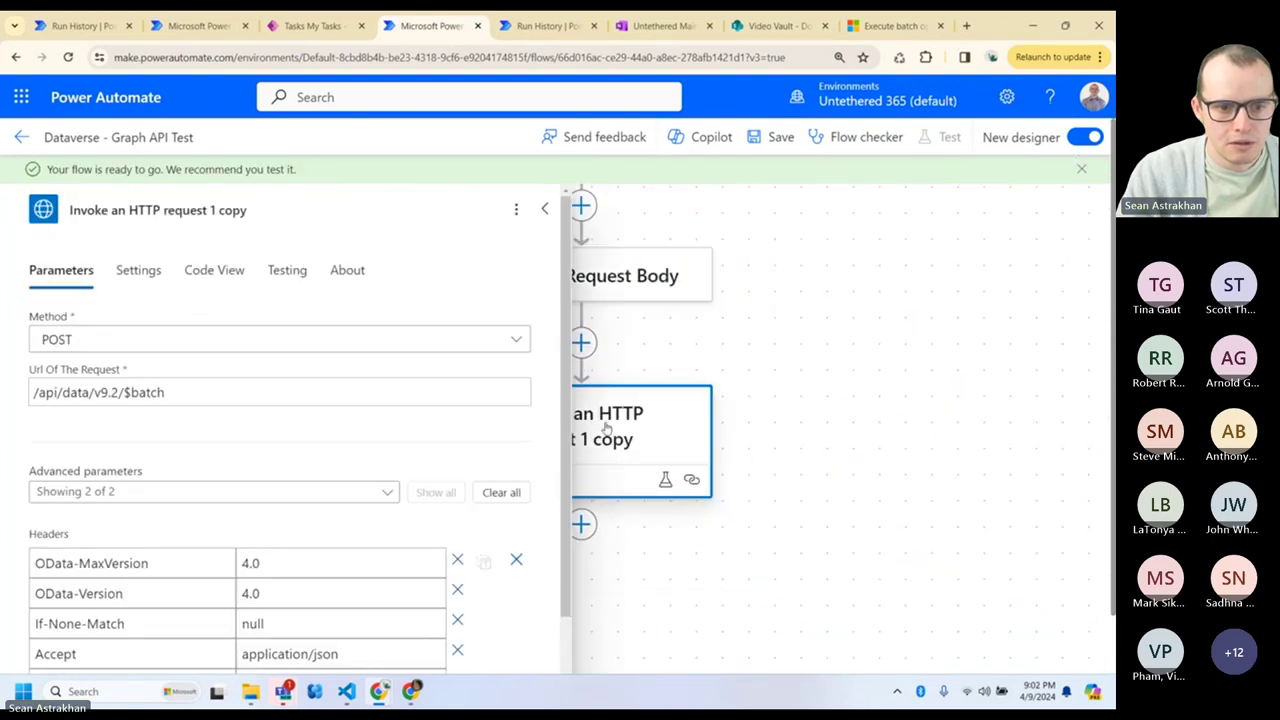
{"action": "scroll", "coordinate": [337, 432], "scroll_direction": "down", "scroll_amount": 1}
{"action": "scroll", "coordinate": [337, 432], "scroll_direction": "down", "scroll_amount": 1}
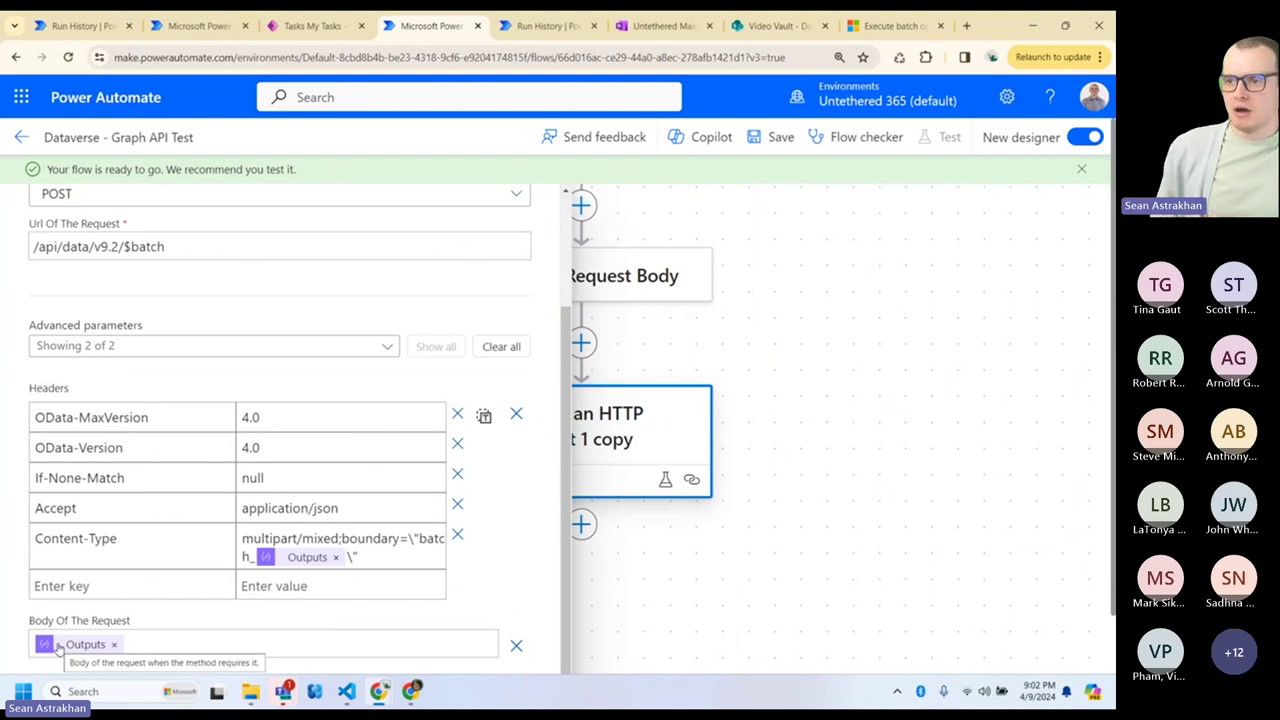
{"action": "scroll", "coordinate": [547, 378], "scroll_direction": "up", "scroll_amount": 2}
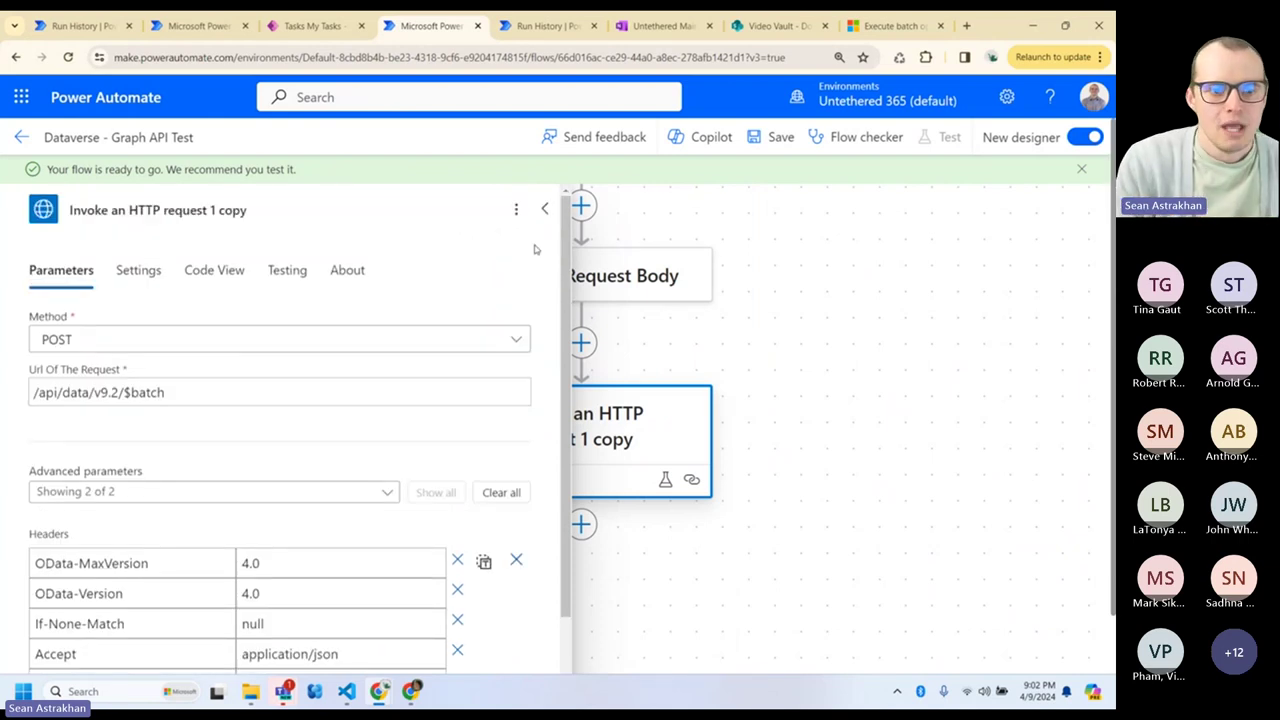
{"action": "left_click_drag", "start_coordinate": [703, 329], "coordinate": [857, 280]}
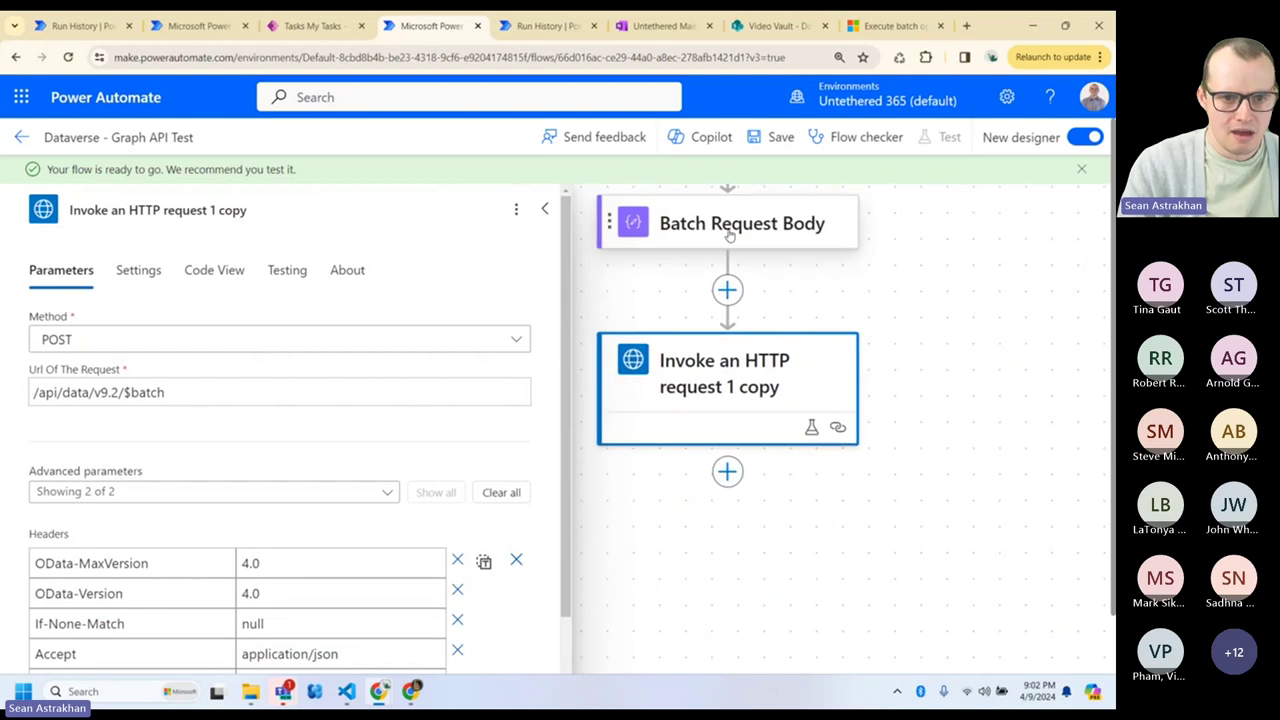
{"action": "scroll", "coordinate": [210, 545], "scroll_direction": "down", "scroll_amount": 3}
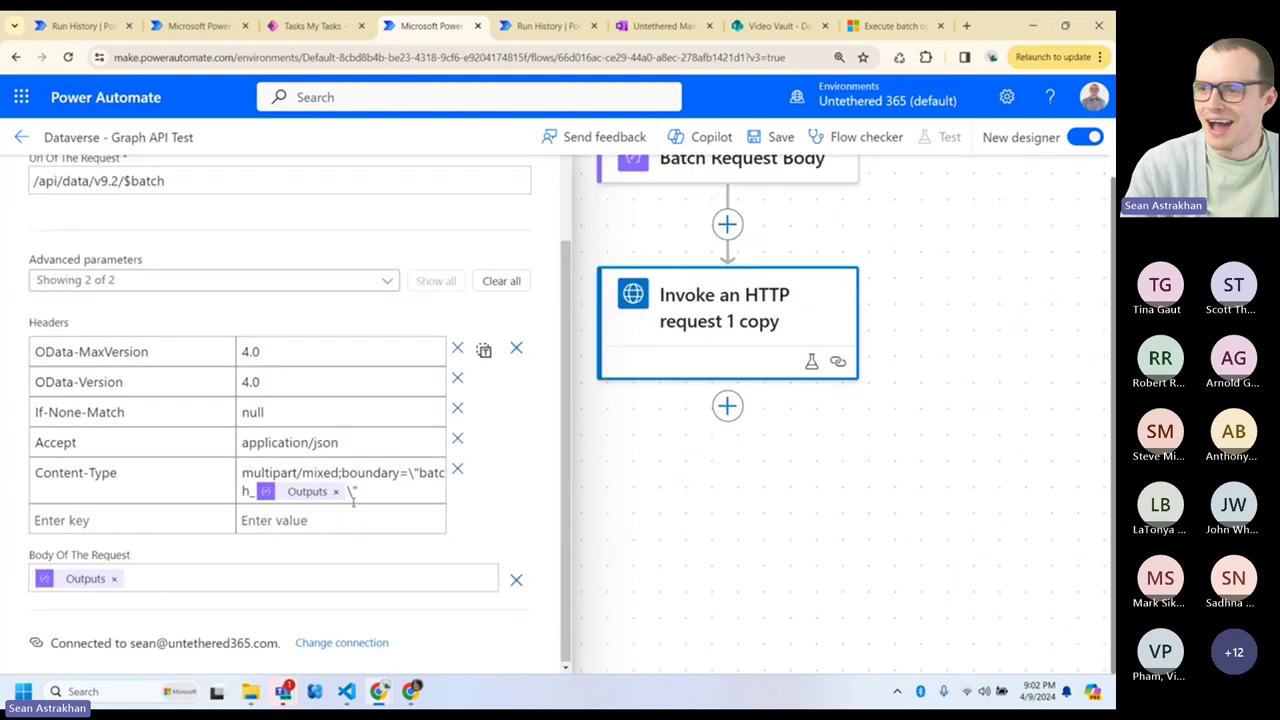
{"action": "scroll", "coordinate": [465, 385], "scroll_direction": "up", "scroll_amount": 3}
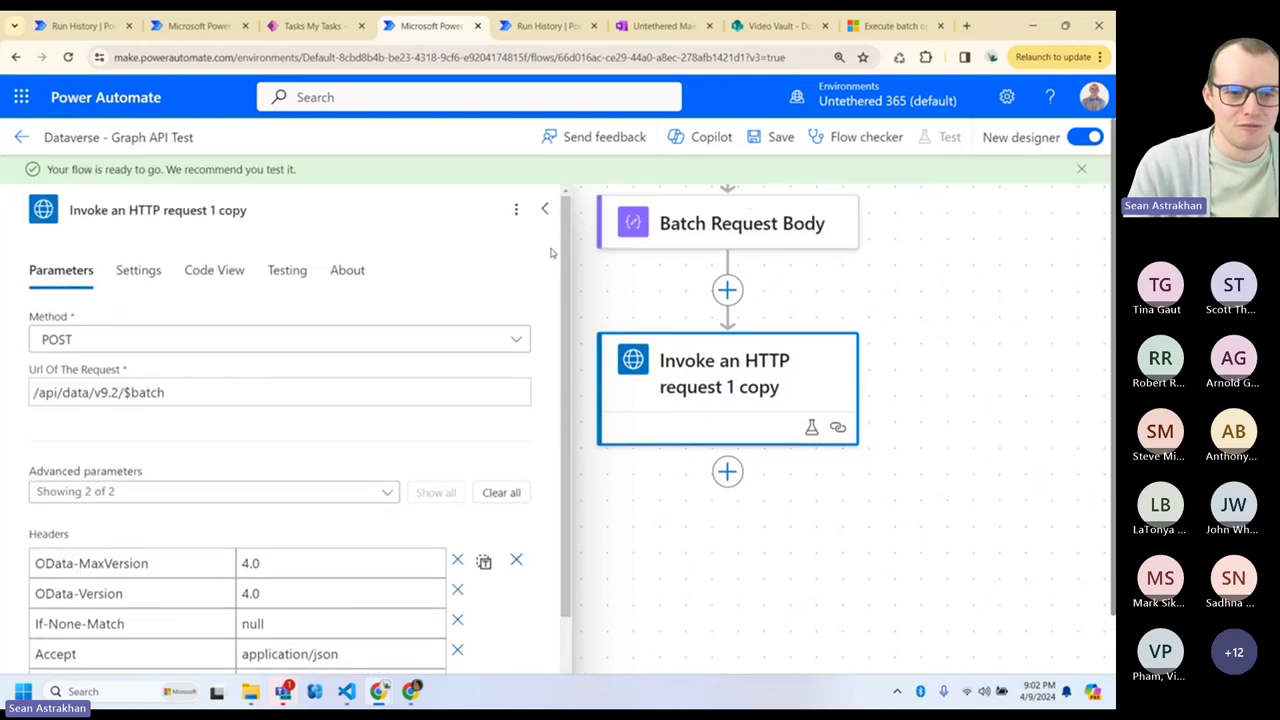
{"action": "left_click", "coordinate": [548, 212]}
- Save the flow, turn off the HTTP request step's static result, and save again
{"action": "left_click", "coordinate": [780, 137]}
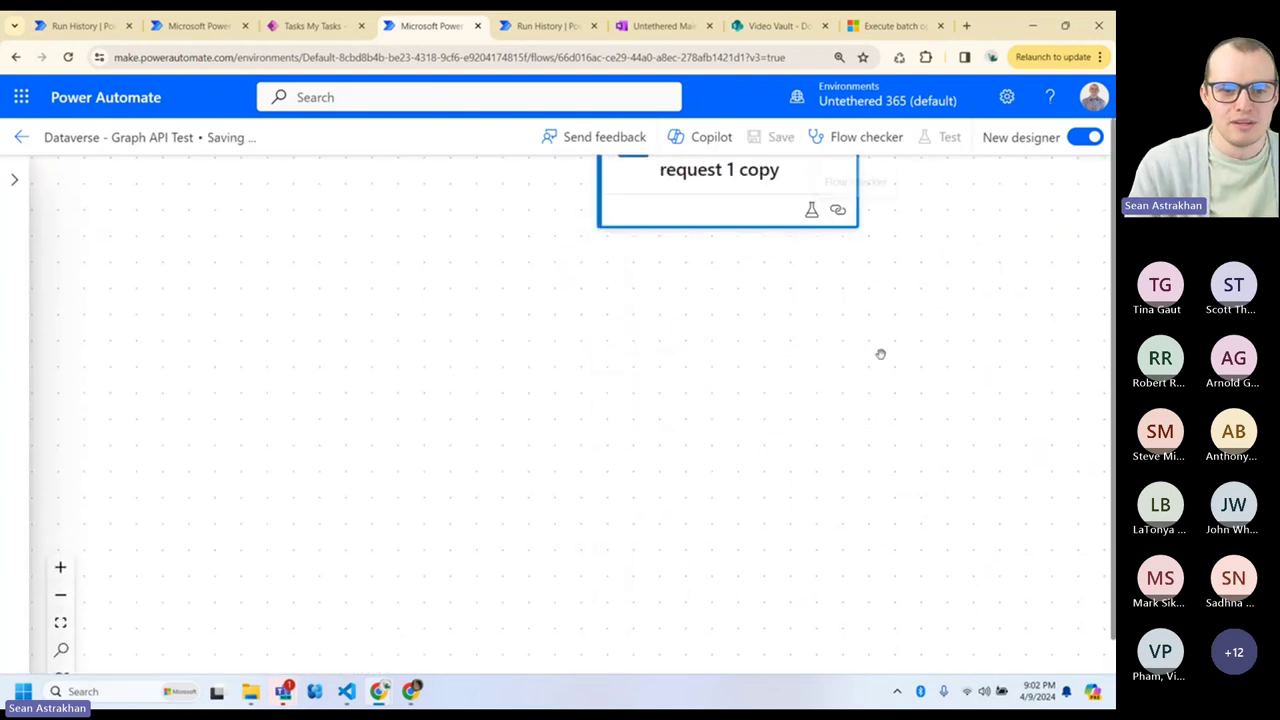
{"action": "left_click_drag", "start_coordinate": [926, 386], "coordinate": [777, 597]}
{"action": "left_click", "coordinate": [534, 434]}
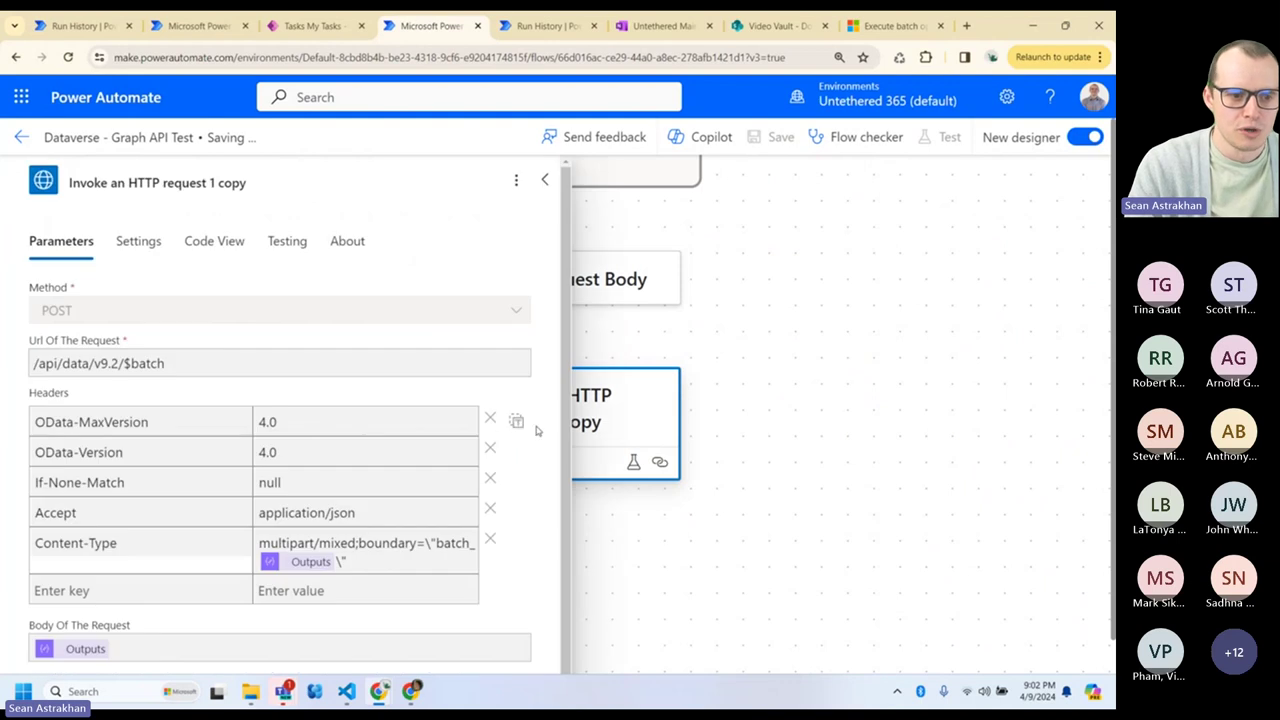
{"action": "left_click", "coordinate": [289, 242]}
{"action": "left_click", "coordinate": [40, 312]}
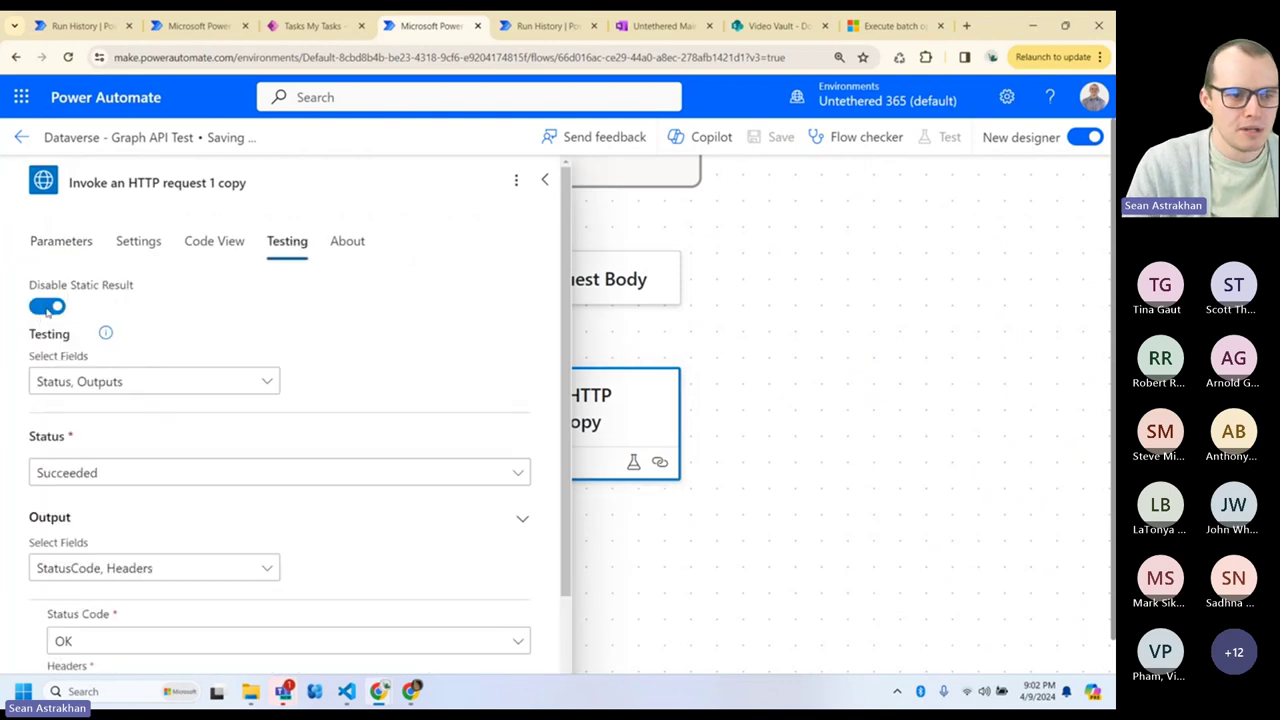
{"action": "left_click", "coordinate": [208, 411]}
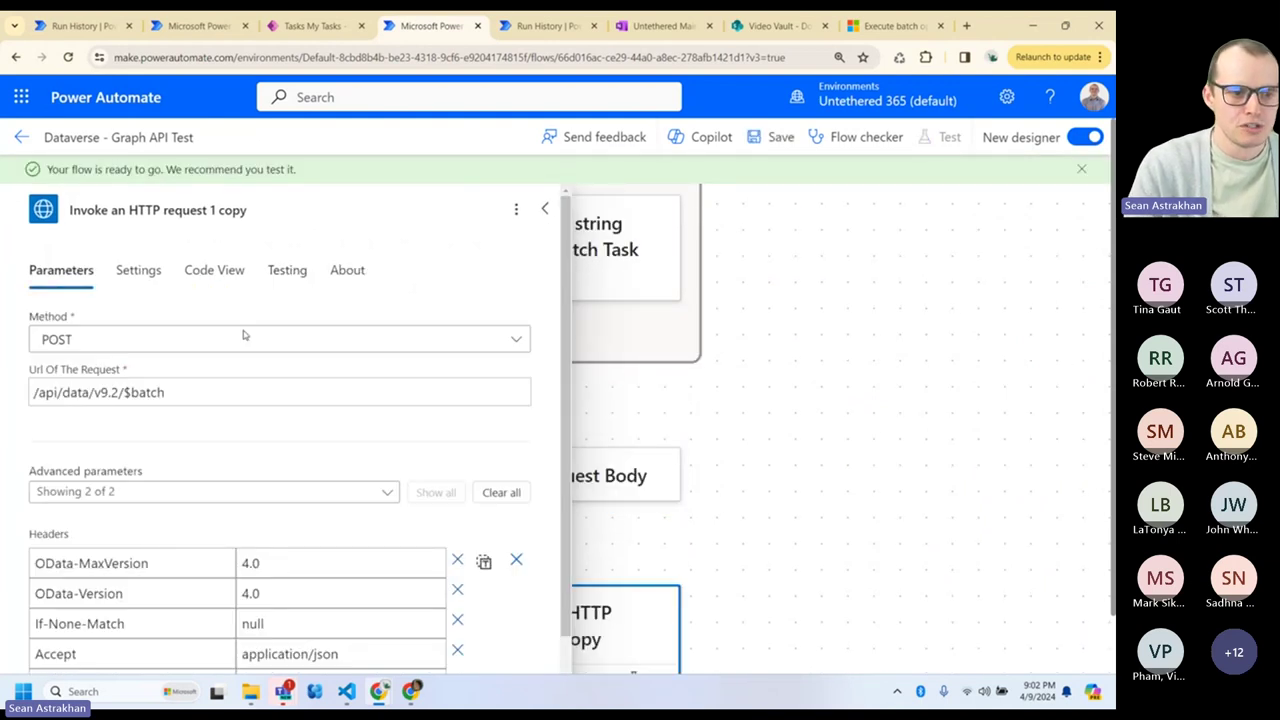
{"action": "left_click", "coordinate": [779, 148]}
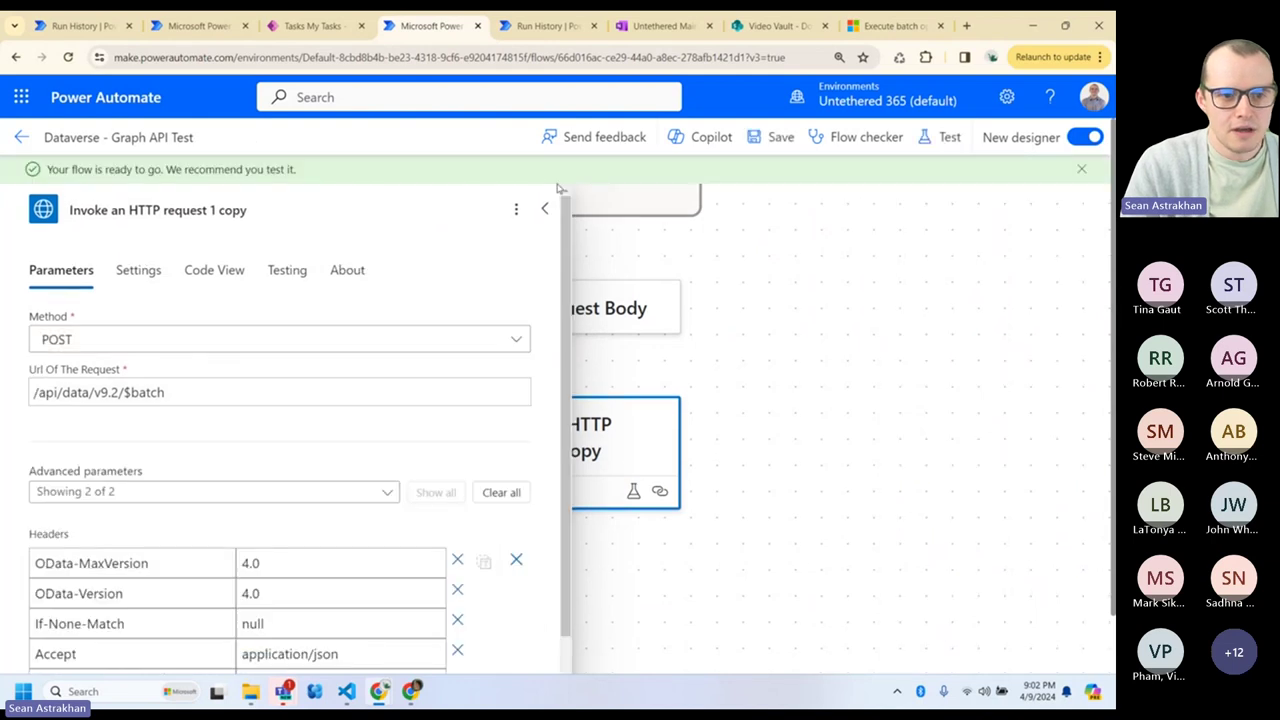
- Close the HTTP step's parameters and check the Condition's branches
{"action": "left_click", "coordinate": [545, 208]}
{"action": "scroll", "coordinate": [627, 290], "scroll_direction": "up", "scroll_amount": 5}
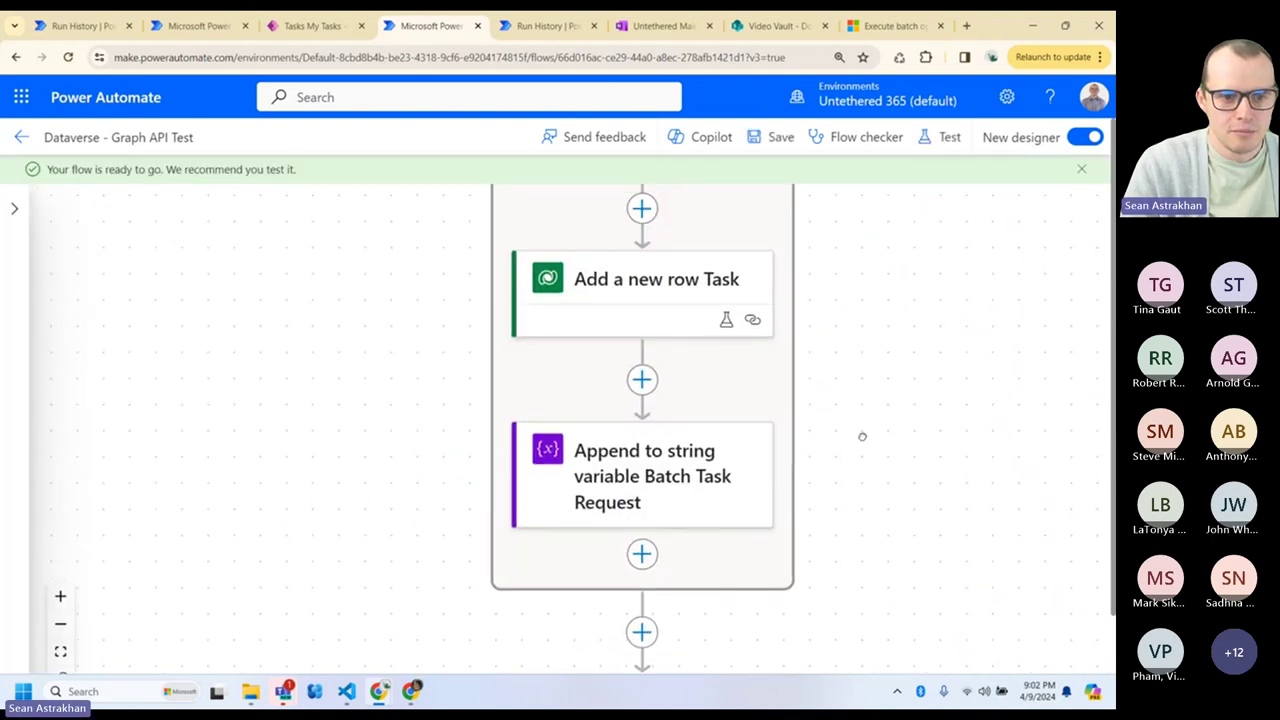
{"action": "scroll", "coordinate": [1056, 426], "scroll_direction": "up", "scroll_amount": 10}
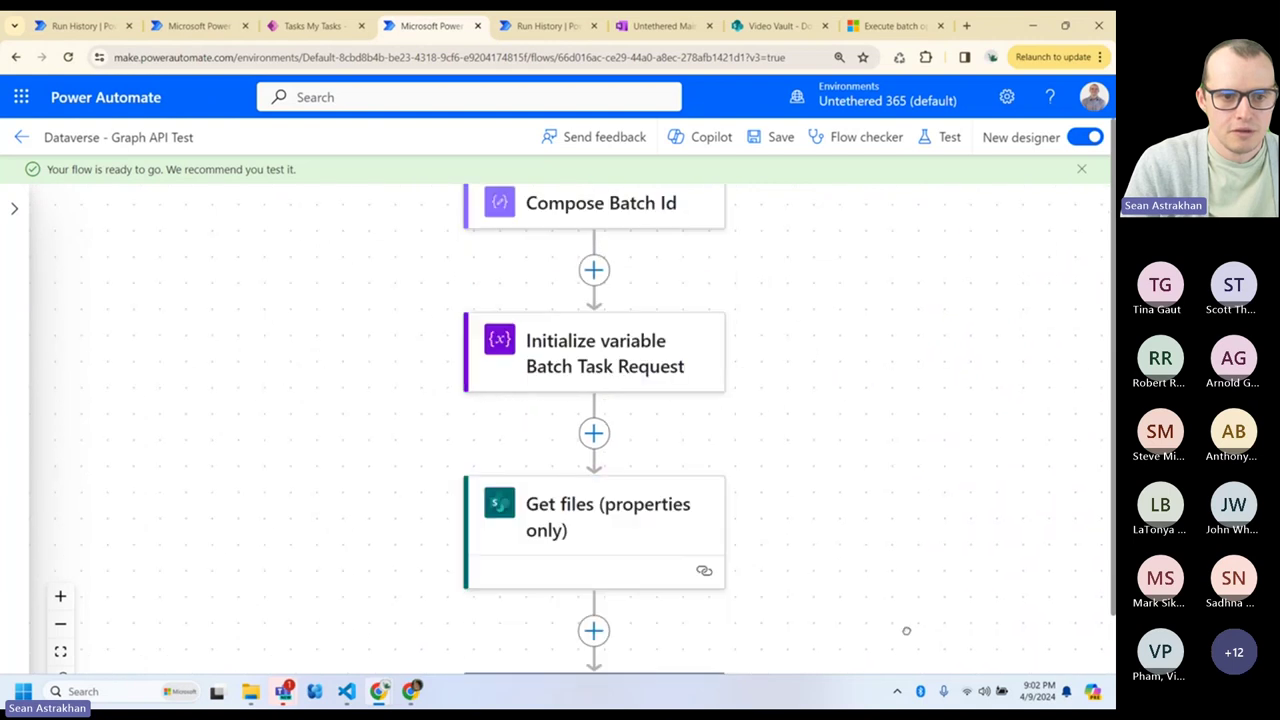
{"action": "scroll", "coordinate": [871, 606], "scroll_direction": "down", "scroll_amount": 4}
{"action": "scroll", "coordinate": [866, 277], "scroll_direction": "up", "scroll_amount": 5}
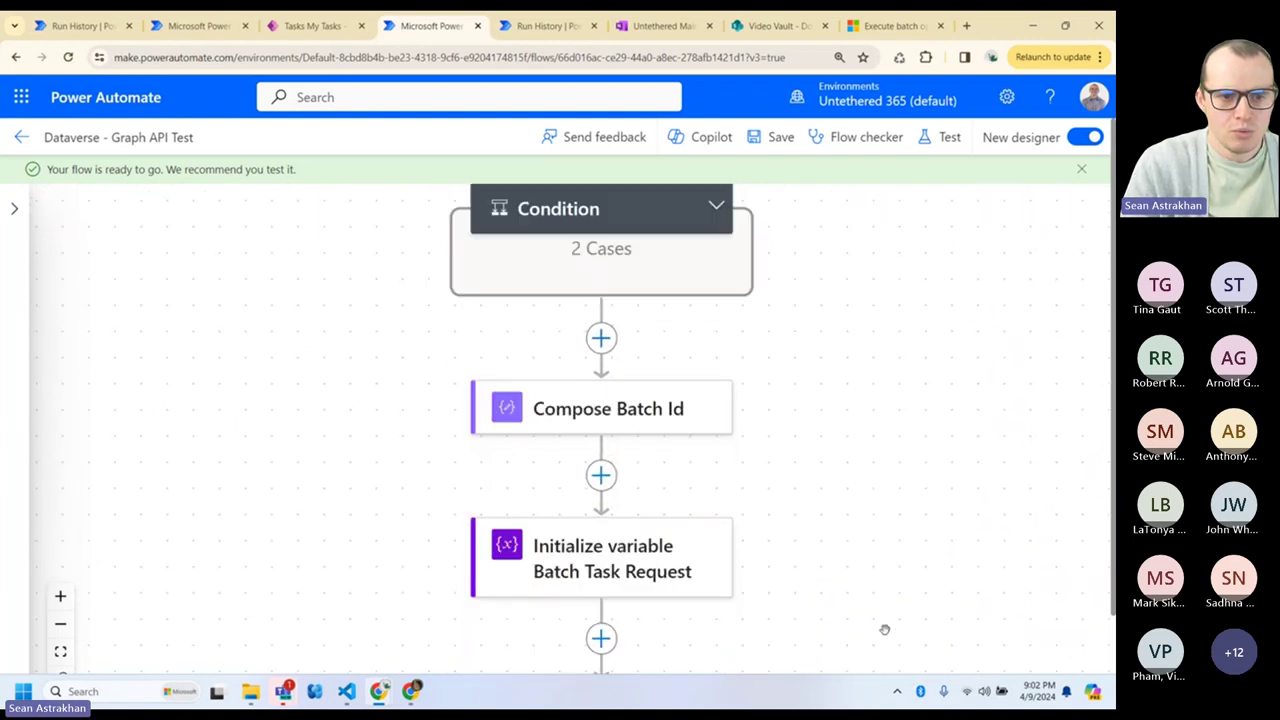
{"action": "left_click", "coordinate": [708, 258]}
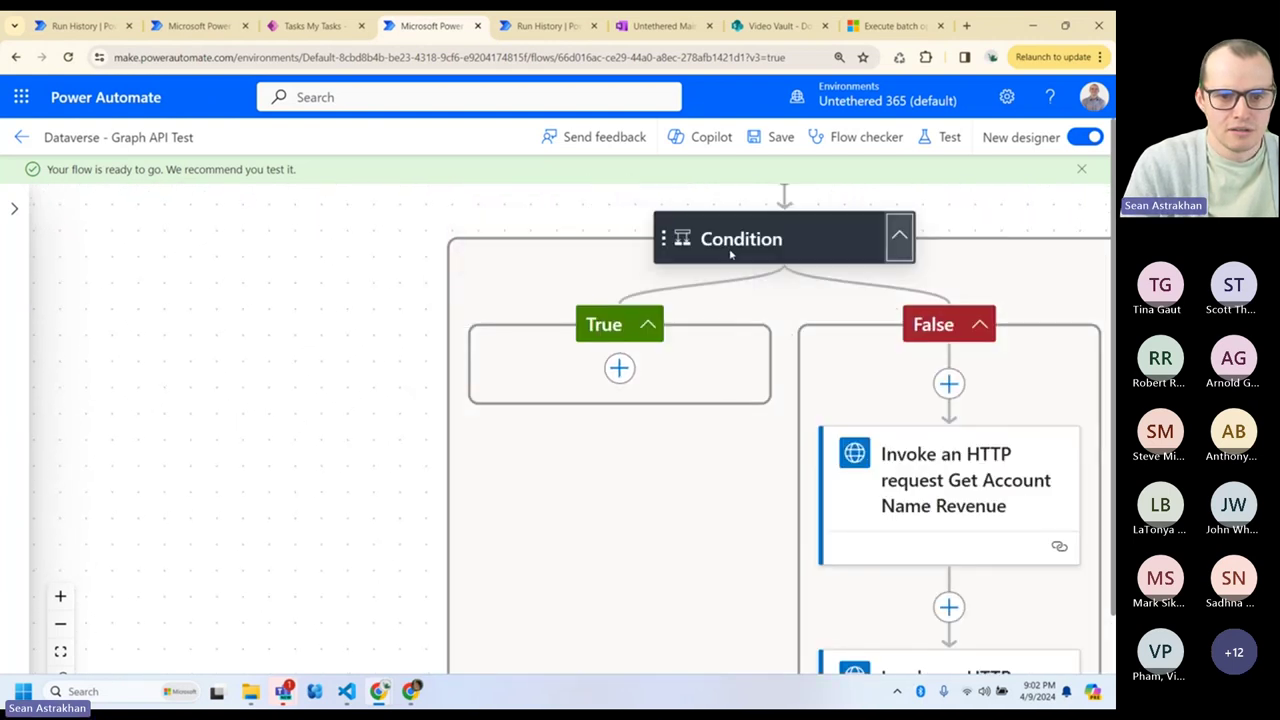
{"action": "left_click", "coordinate": [894, 250]}
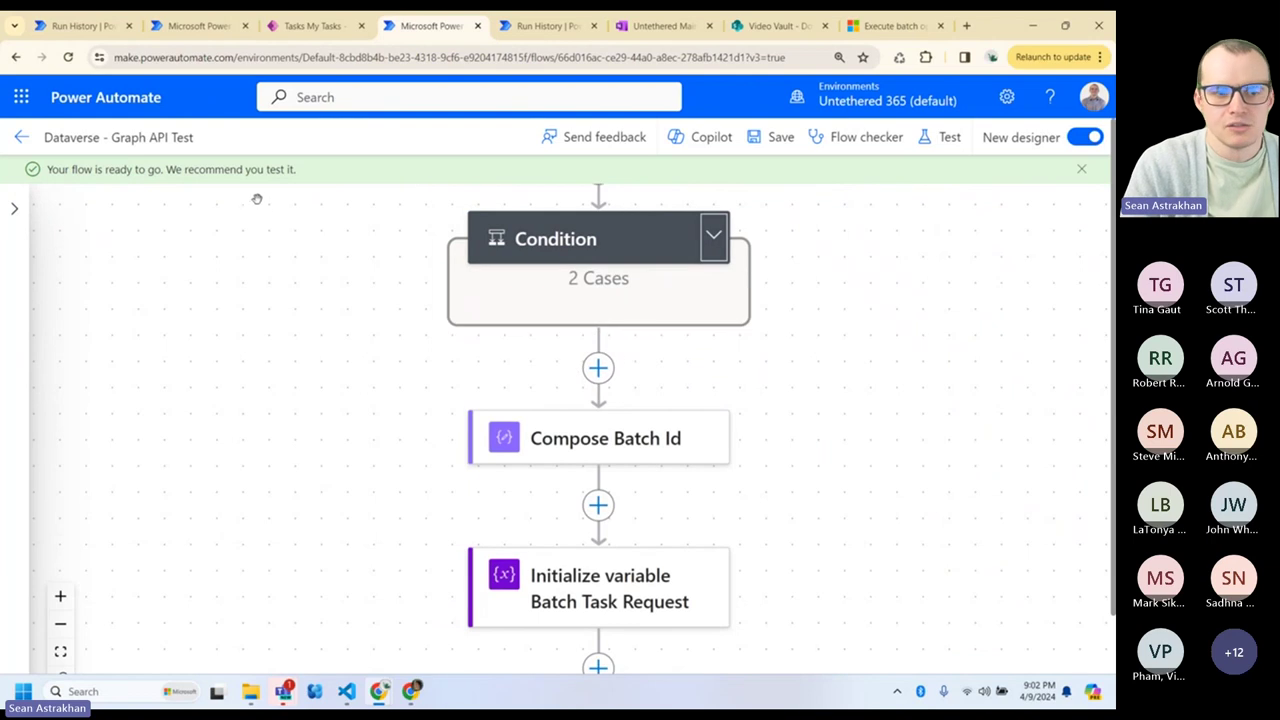
- Resubmit the 4/9/2024 7:04:28 PM run from the maximised run history
{"action": "double_click", "coordinate": [1000, 25]}
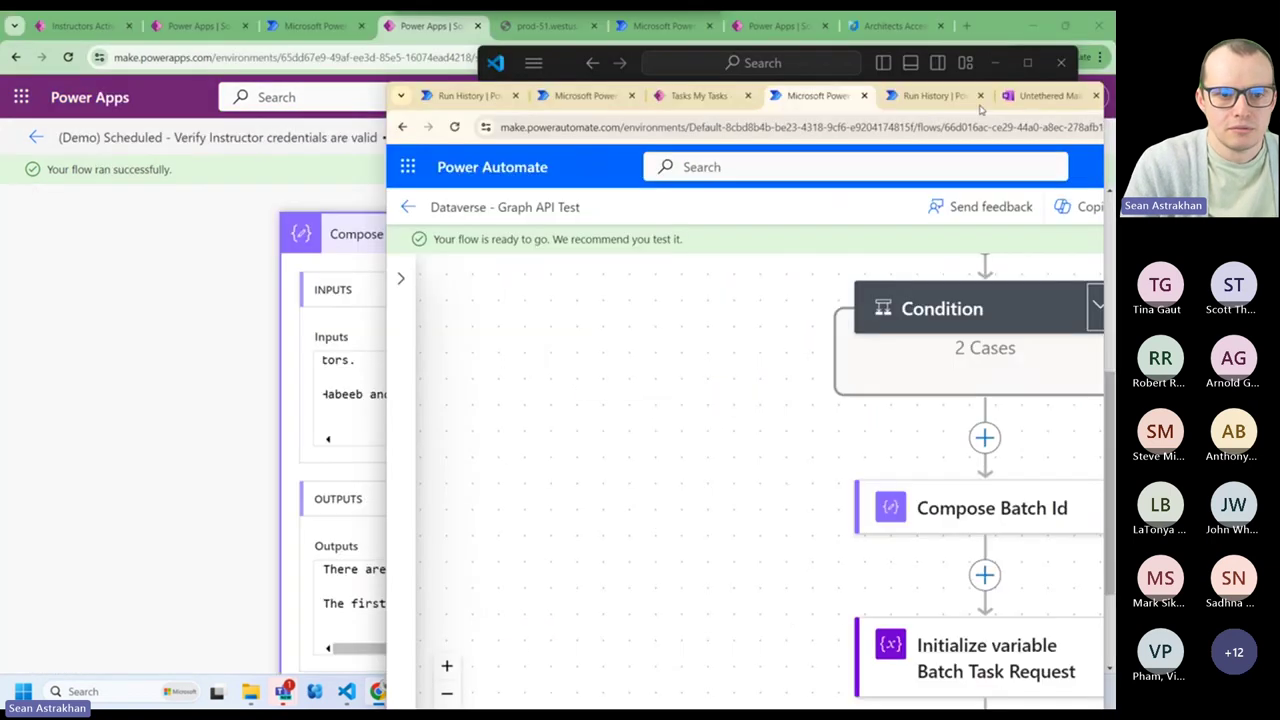
{"action": "left_click", "coordinate": [693, 112]}
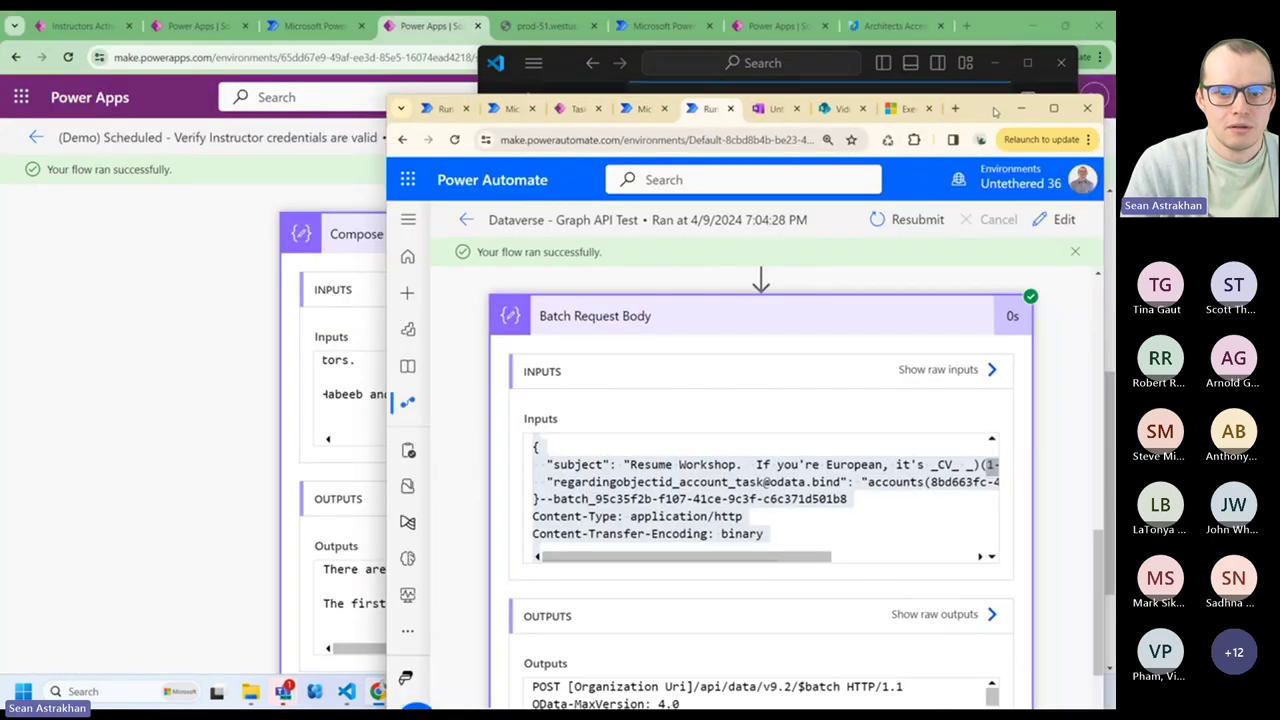
{"action": "double_click", "coordinate": [831, 110]}
{"action": "left_click", "coordinate": [912, 137]}
- Confirm the rerun and inspect the 9:02:50 PM run's HTTP step batch body against the sample
{"action": "left_click", "coordinate": [617, 152]}
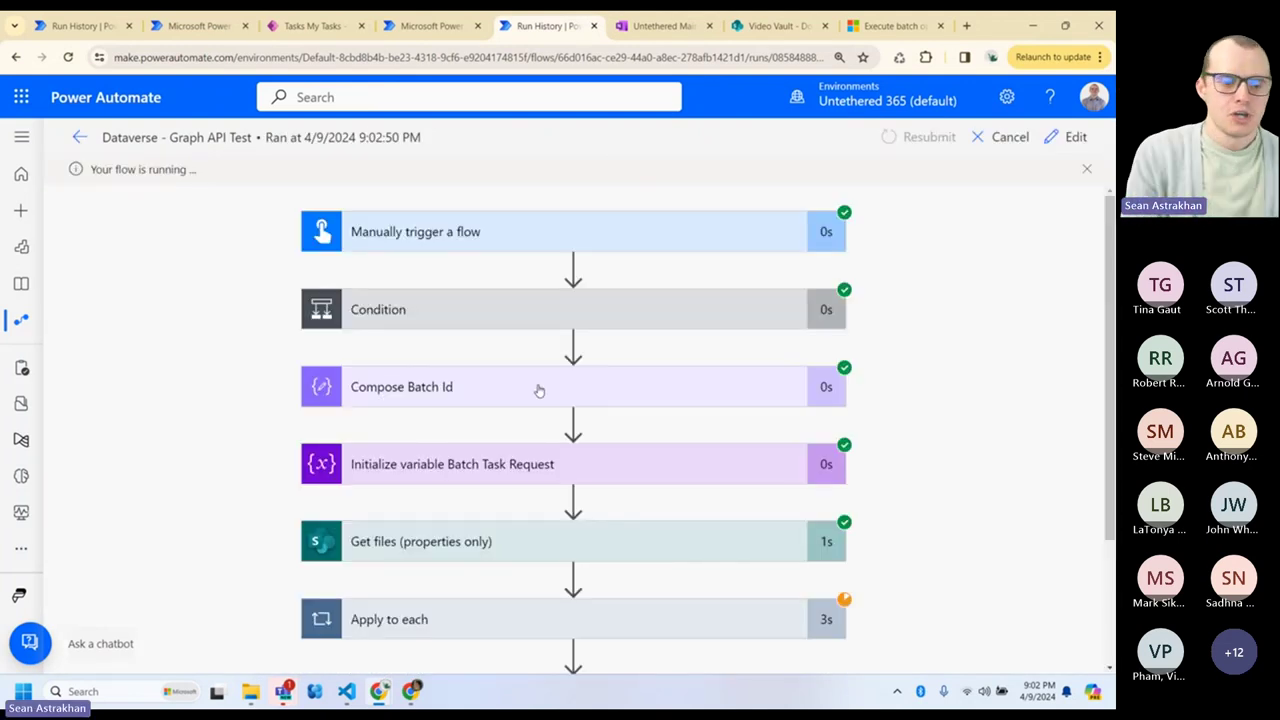
{"action": "scroll", "coordinate": [539, 390], "scroll_direction": "down", "scroll_amount": 2}
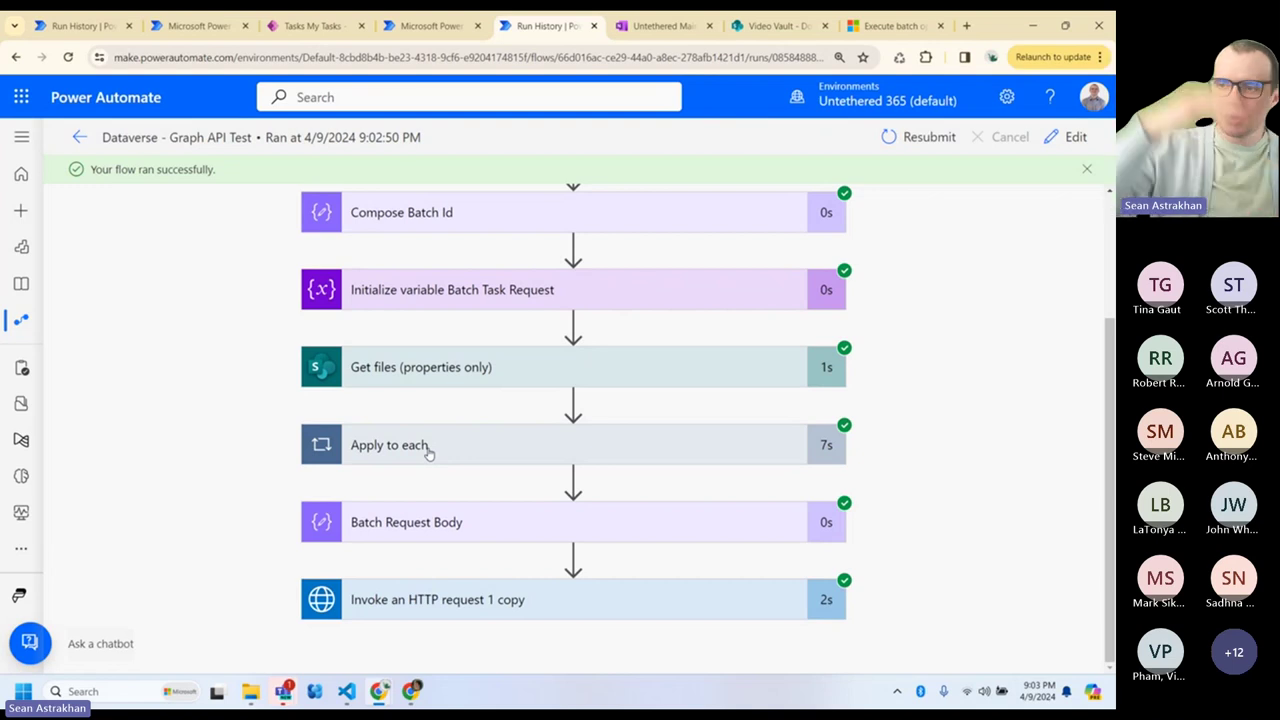
{"action": "left_click", "coordinate": [345, 691]}
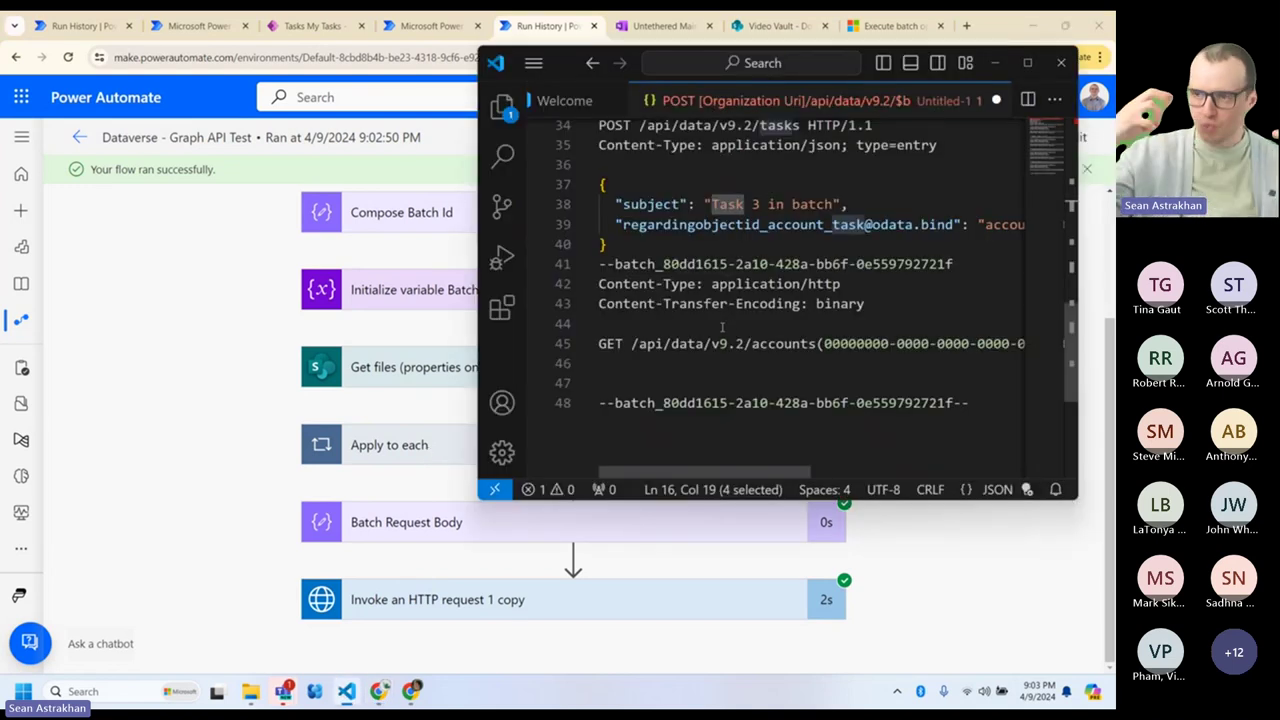
{"action": "left_click", "coordinate": [254, 449]}
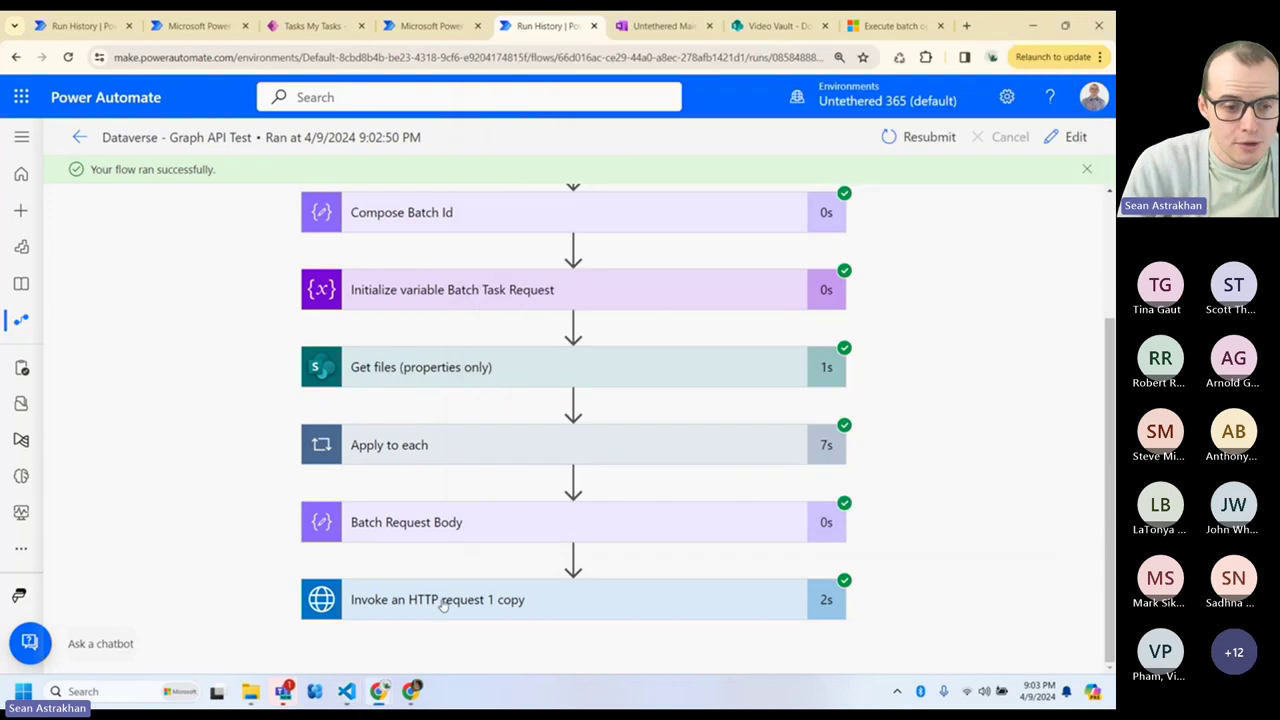
{"action": "scroll", "coordinate": [255, 426], "scroll_direction": "down", "scroll_amount": 10}
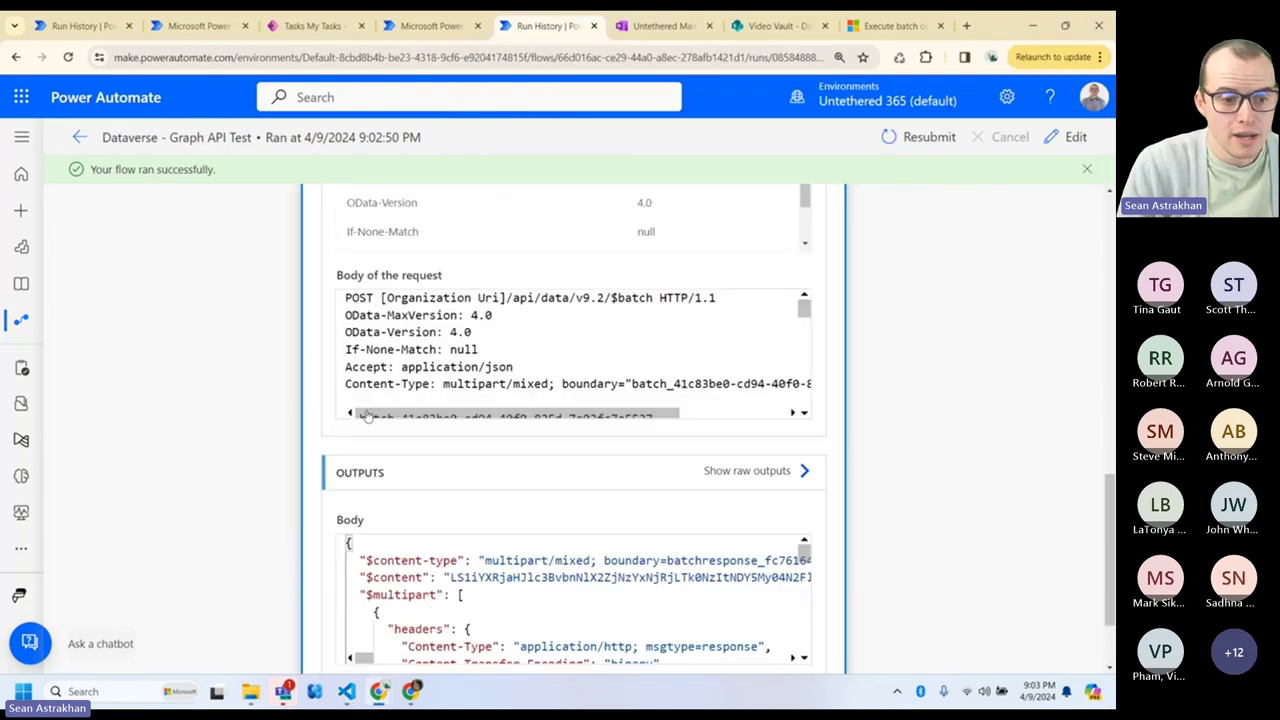
{"action": "scroll", "coordinate": [404, 316], "scroll_direction": "down", "scroll_amount": 5}
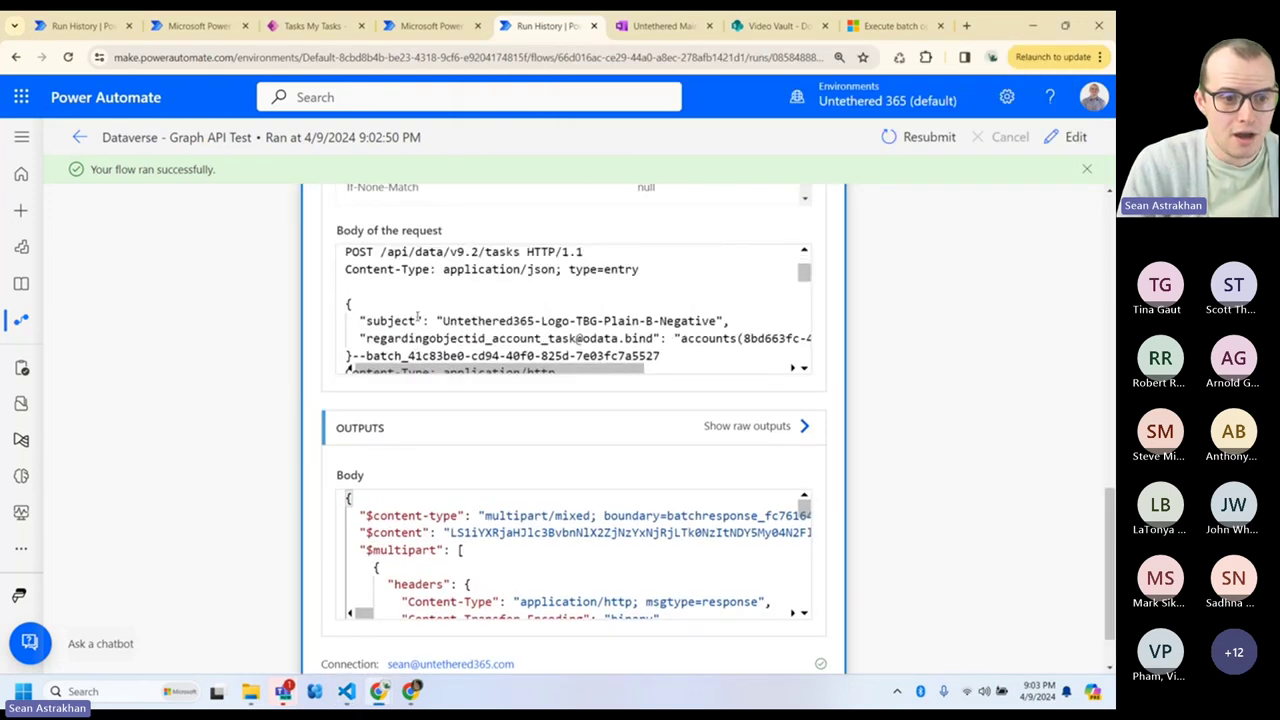
- Refresh My Tasks in Power Apps, scroll its 23 batch-created tasks, and return to the flow
{"action": "left_click", "coordinate": [300, 27]}
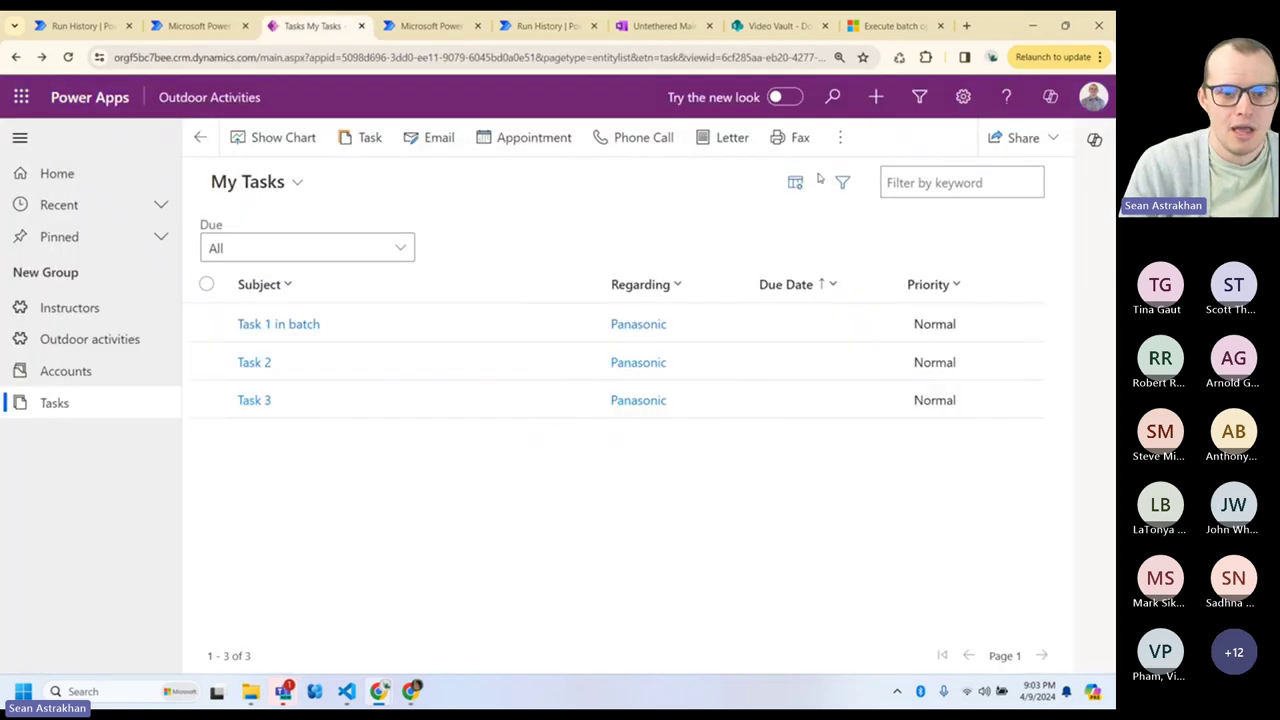
{"action": "left_click", "coordinate": [840, 139]}
{"action": "left_click", "coordinate": [848, 245]}
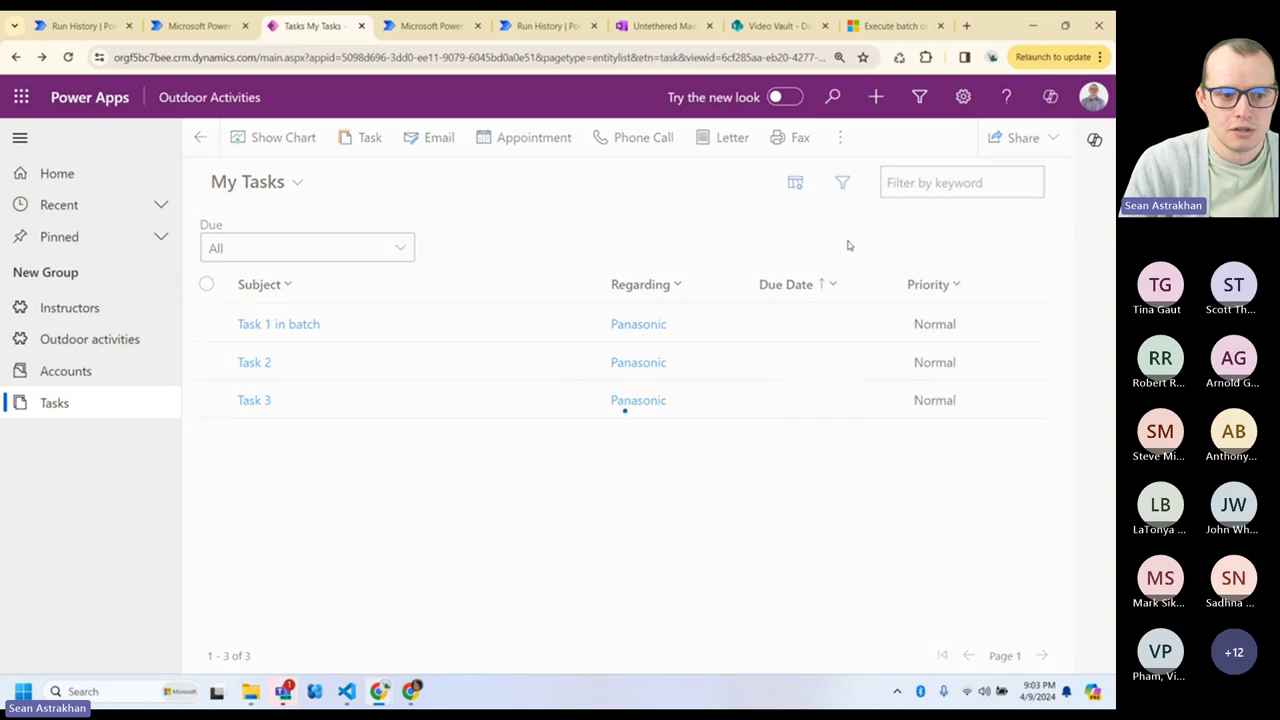
{"action": "scroll", "coordinate": [400, 408], "scroll_direction": "down", "scroll_amount": 3}
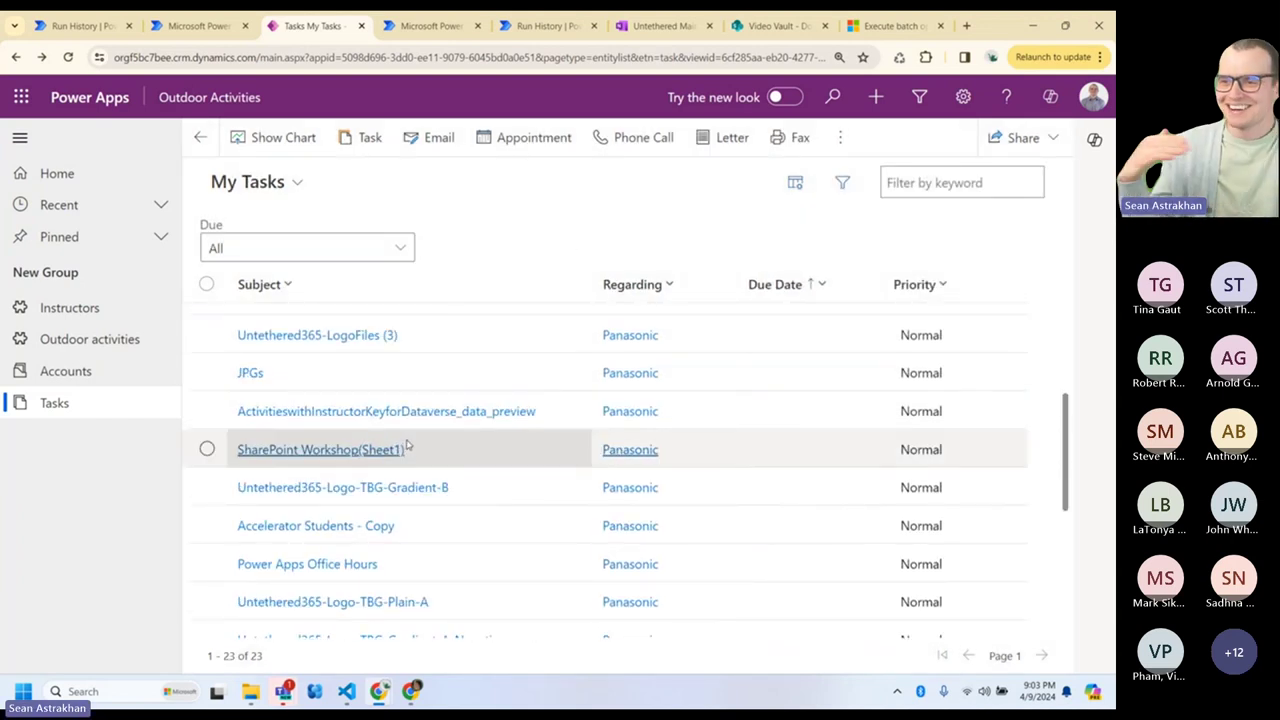
{"action": "scroll", "coordinate": [407, 446], "scroll_direction": "down", "scroll_amount": 5}
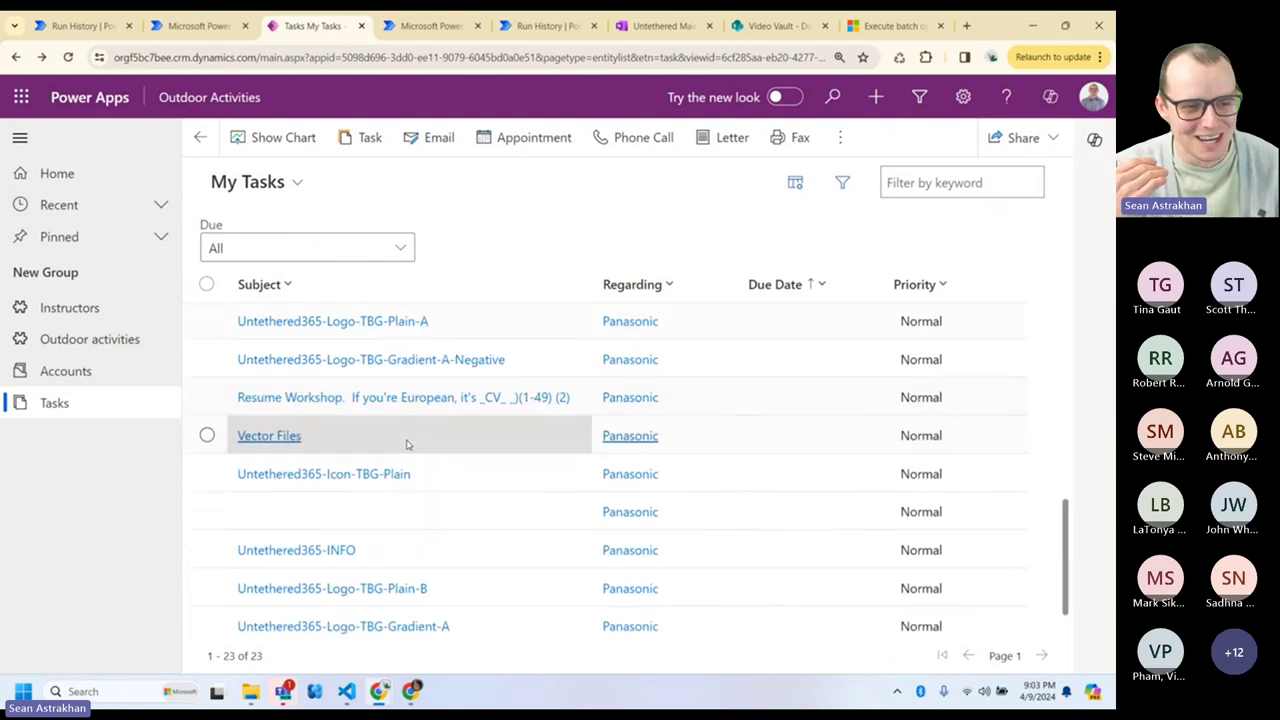
{"action": "scroll", "coordinate": [366, 521], "scroll_direction": "up", "scroll_amount": 8}
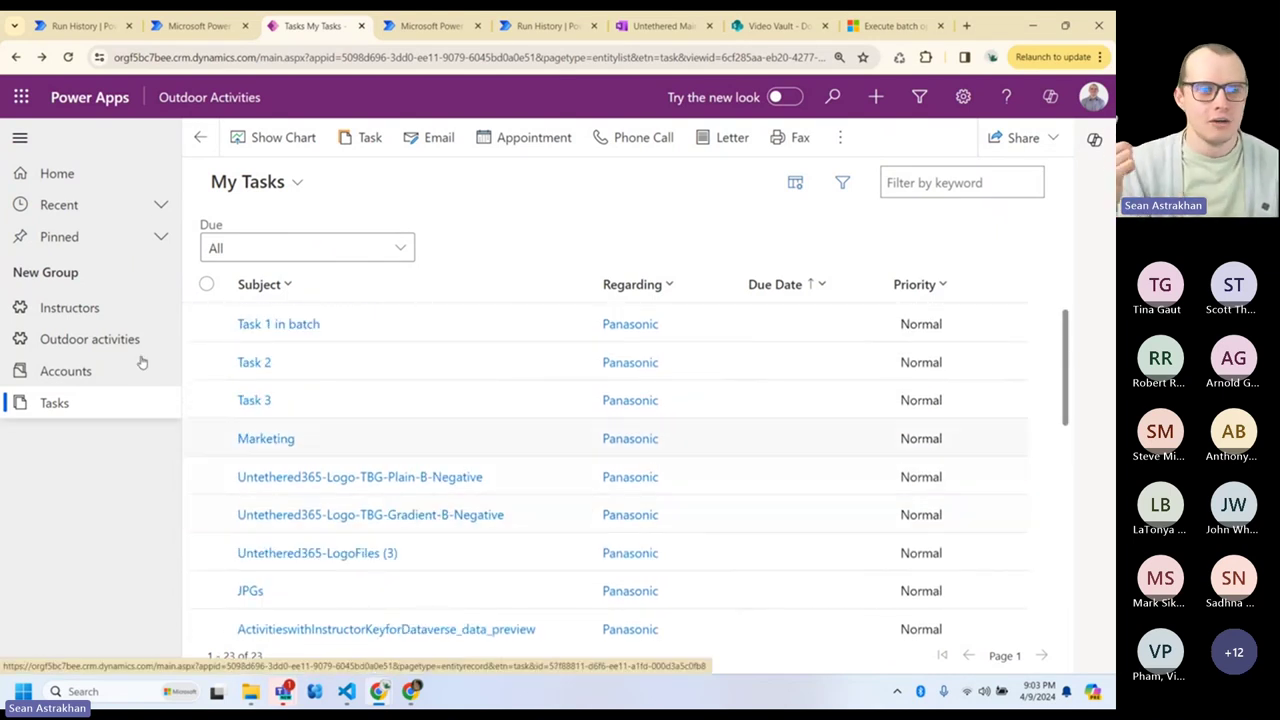
{"action": "left_click", "coordinate": [403, 20]}
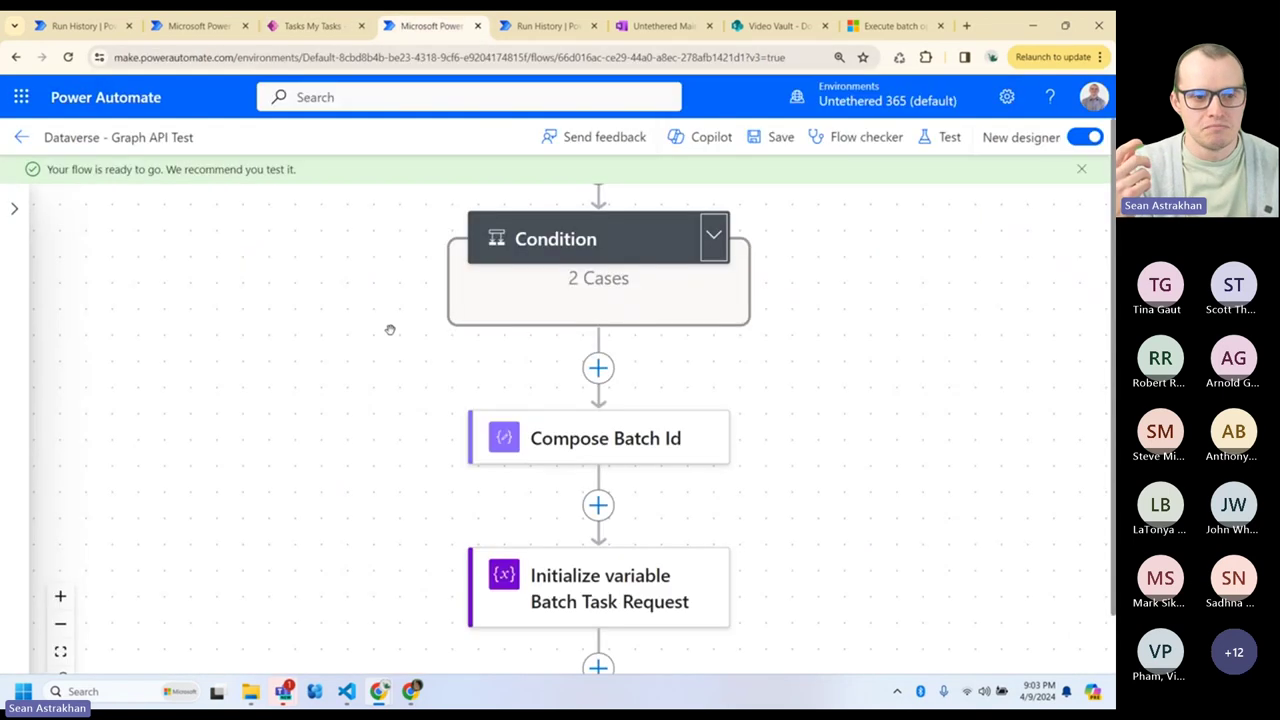
{"action": "scroll", "coordinate": [371, 372], "scroll_direction": "down", "scroll_amount": 10}
{"action": "scroll", "coordinate": [377, 362], "scroll_direction": "down", "scroll_amount": 5}
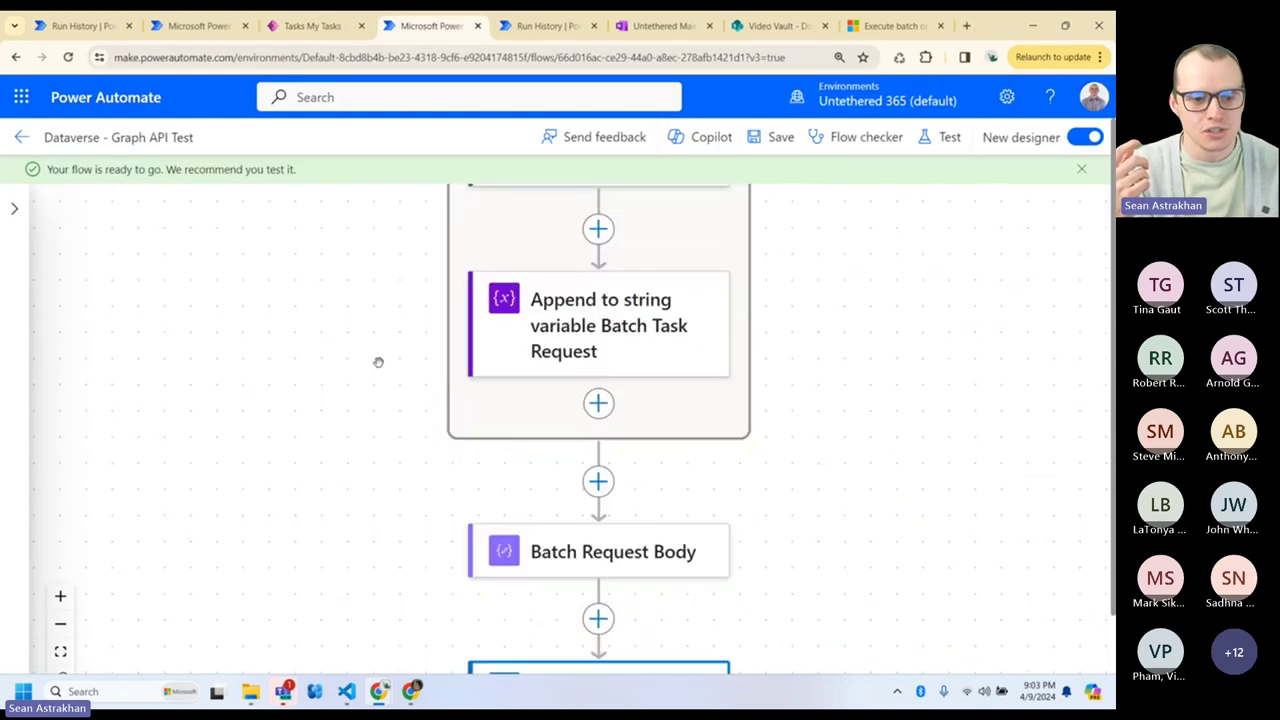
{"action": "scroll", "coordinate": [533, 382], "scroll_direction": "up", "scroll_amount": 3}
{"action": "scroll", "coordinate": [533, 382], "scroll_direction": "up", "scroll_amount": 2}
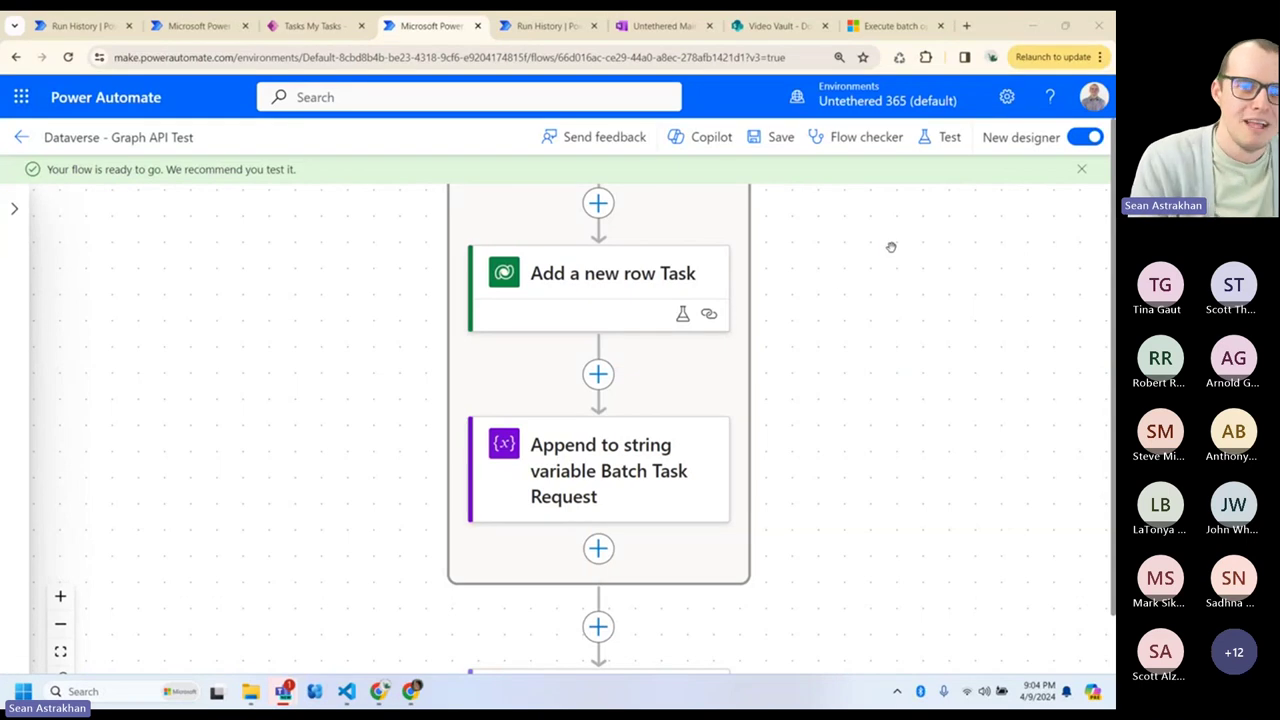
{"action": "left_click", "coordinate": [1028, 30]}
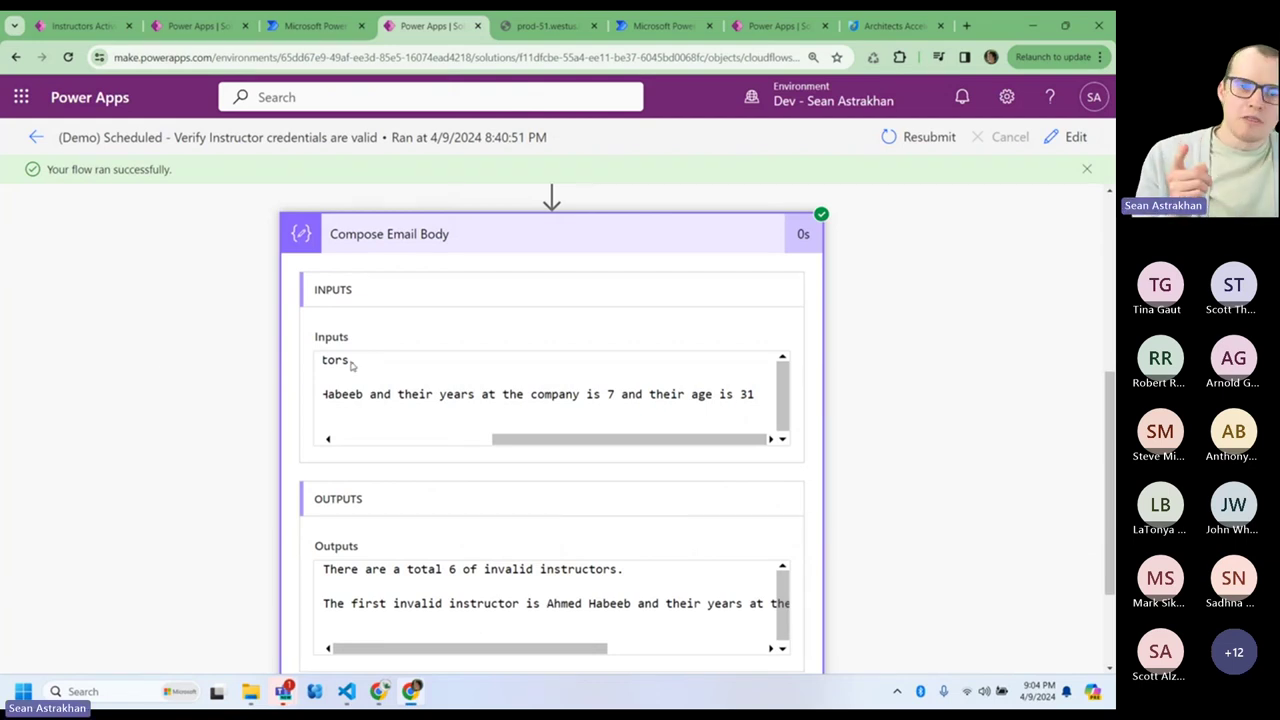
- Review the Are Instructor Edu Creds Valid child flow's Select steps and run, then open a new tab
{"action": "left_click", "coordinate": [690, 27]}
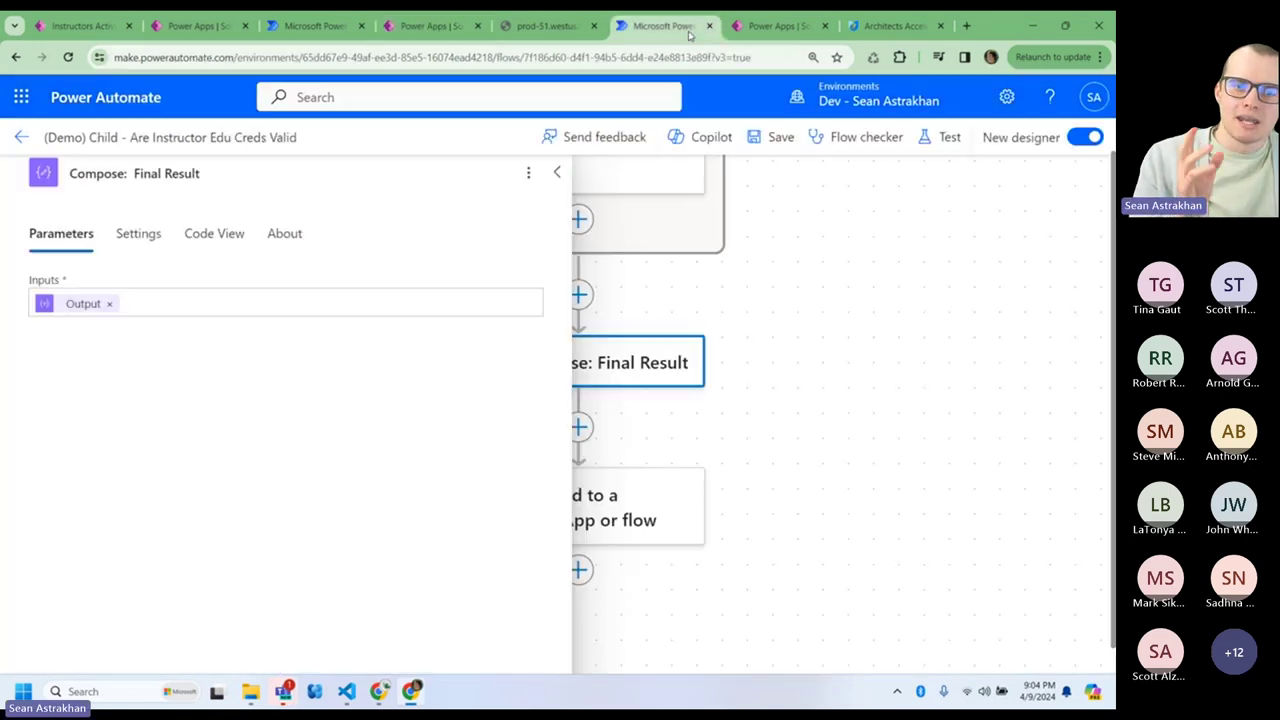
{"action": "left_click", "coordinate": [558, 173]}
{"action": "scroll", "coordinate": [775, 562], "scroll_direction": "up", "scroll_amount": 2}
{"action": "scroll", "coordinate": [775, 562], "scroll_direction": "up", "scroll_amount": 5}
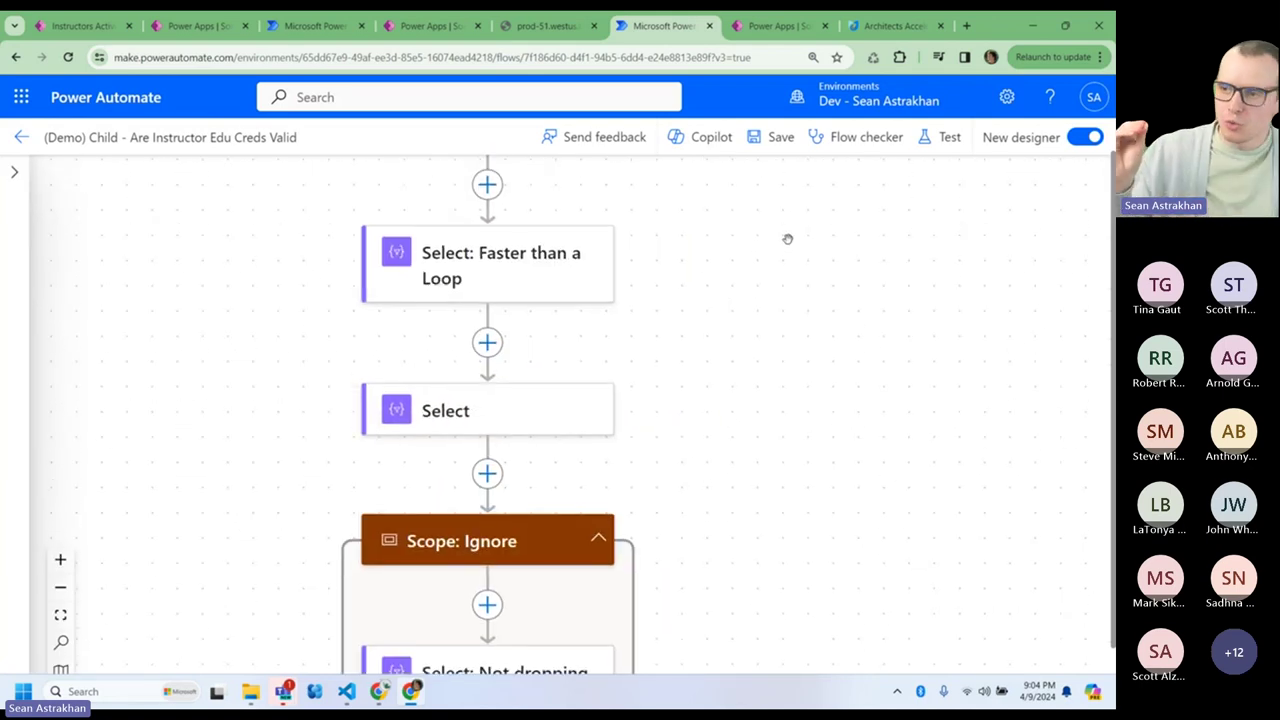
{"action": "left_click_drag", "start_coordinate": [791, 328], "coordinate": [741, 233]}
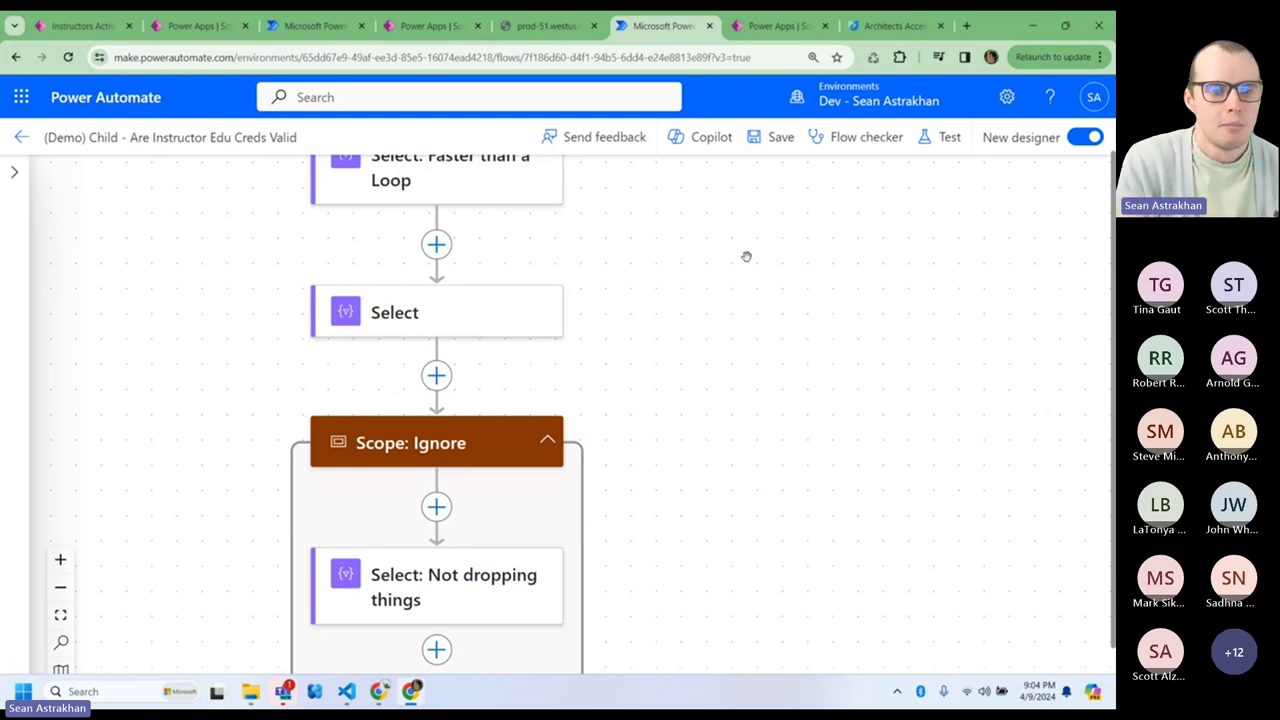
{"action": "left_click", "coordinate": [770, 26]}
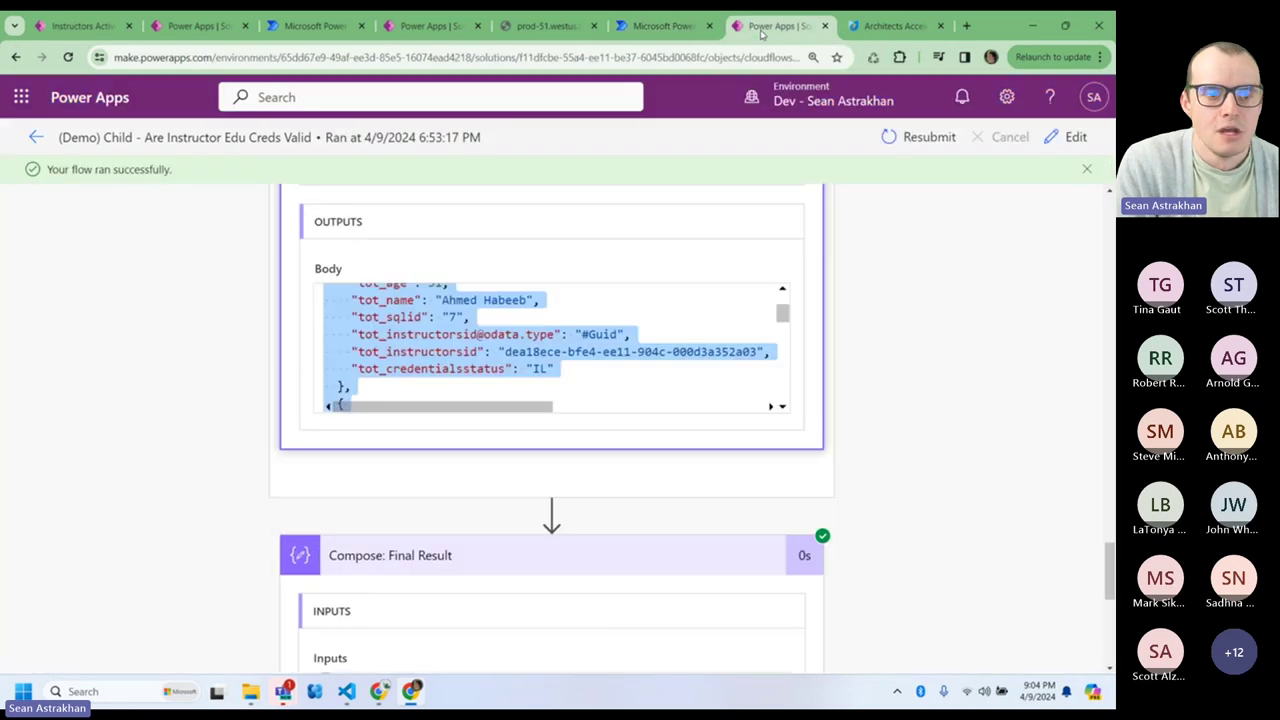
{"action": "left_click", "coordinate": [675, 26]}
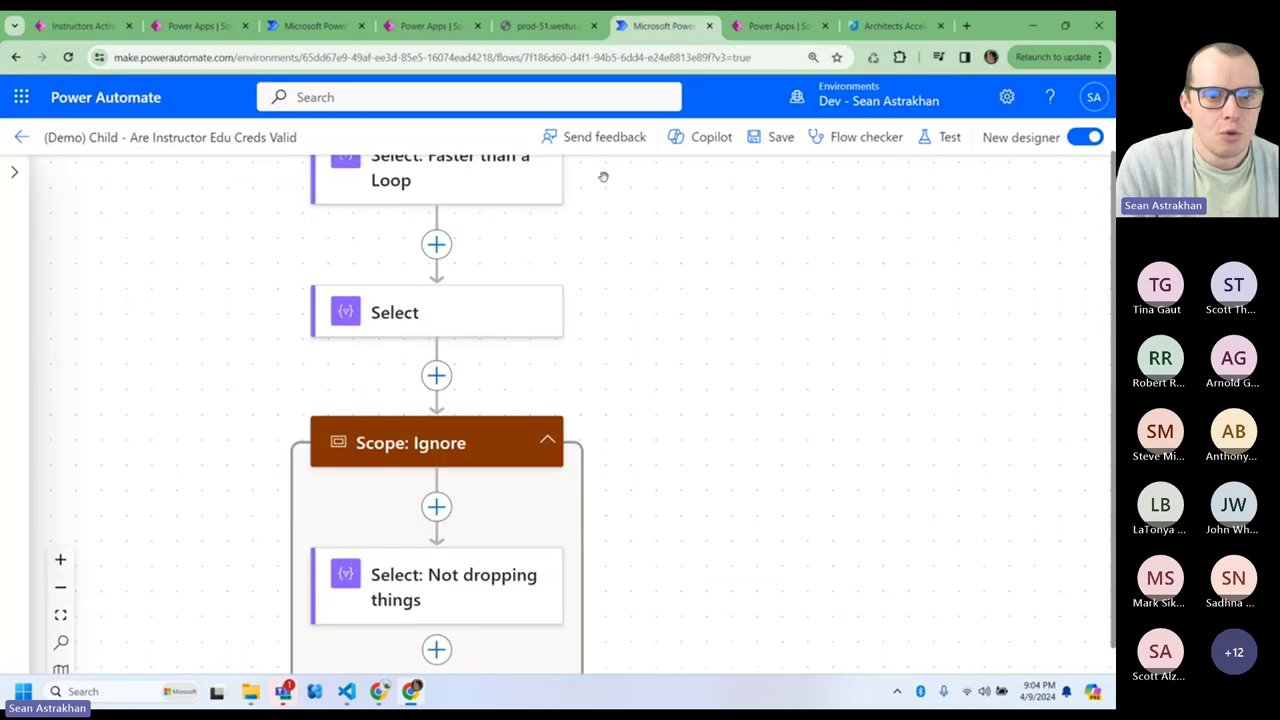
{"action": "left_click", "coordinate": [966, 26]}
- Open the bookmarked Power Automate page from the Group By Sum folder
{"action": "left_click", "coordinate": [58, 85]}
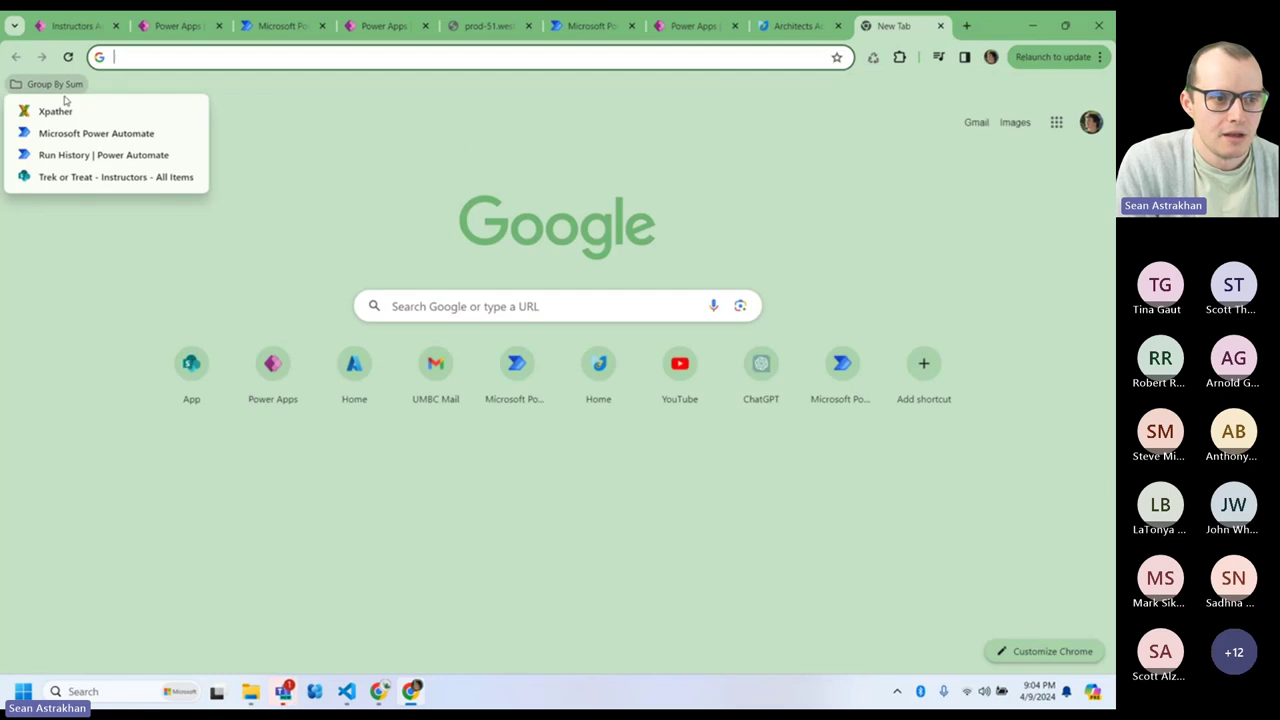
{"action": "left_click", "coordinate": [99, 138]}
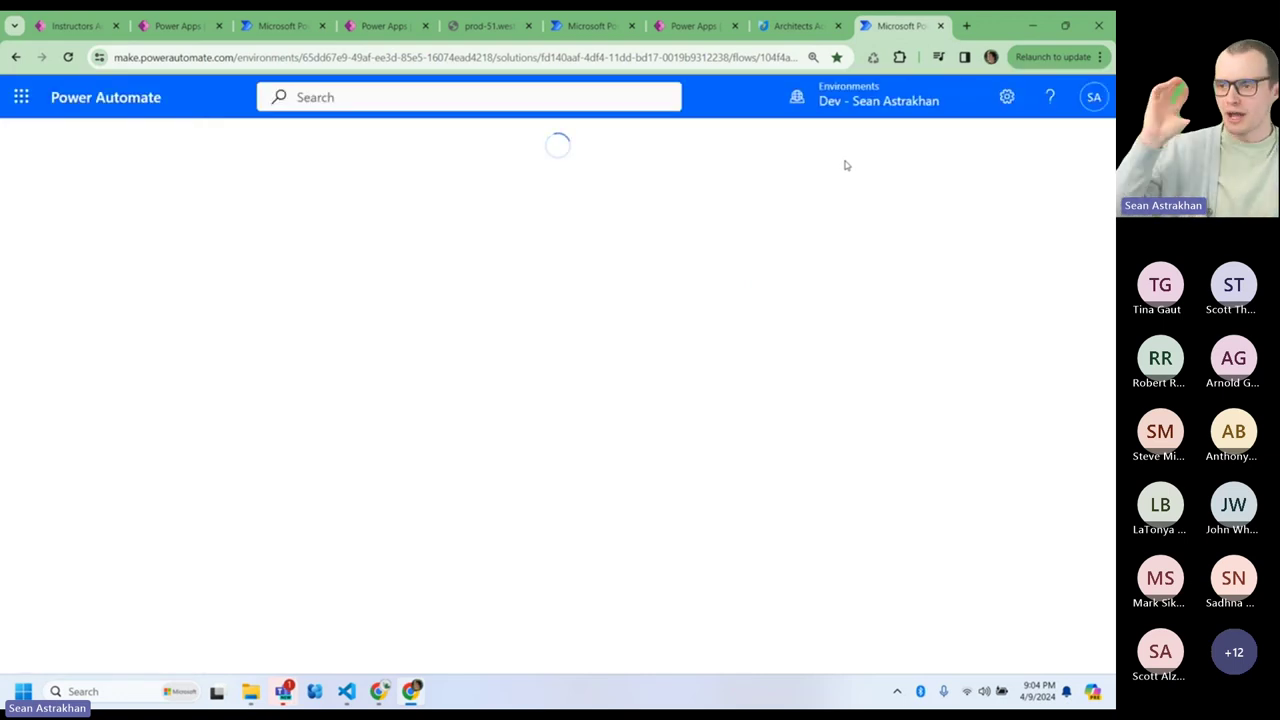
{"action": "left_click", "coordinate": [790, 30]}
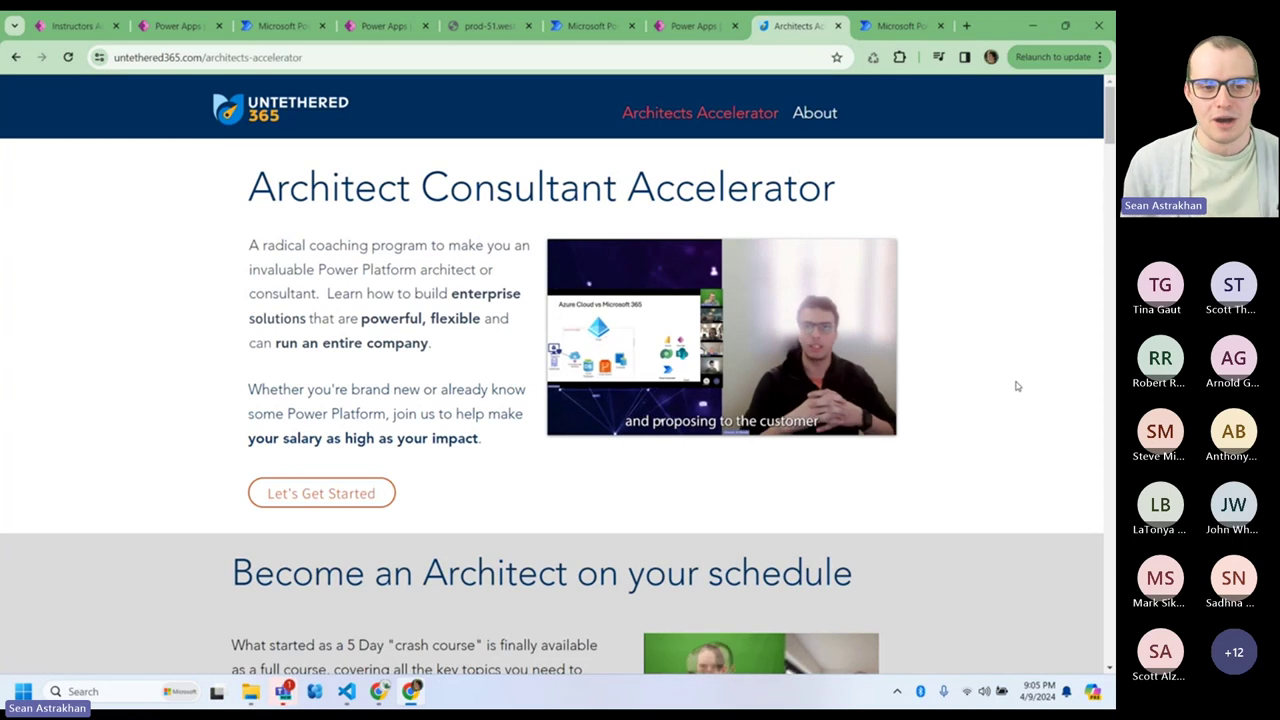
- Scroll through the Architects Accelerator page's program benefits
{"action": "scroll", "coordinate": [622, 316], "scroll_direction": "down", "scroll_amount": 4}
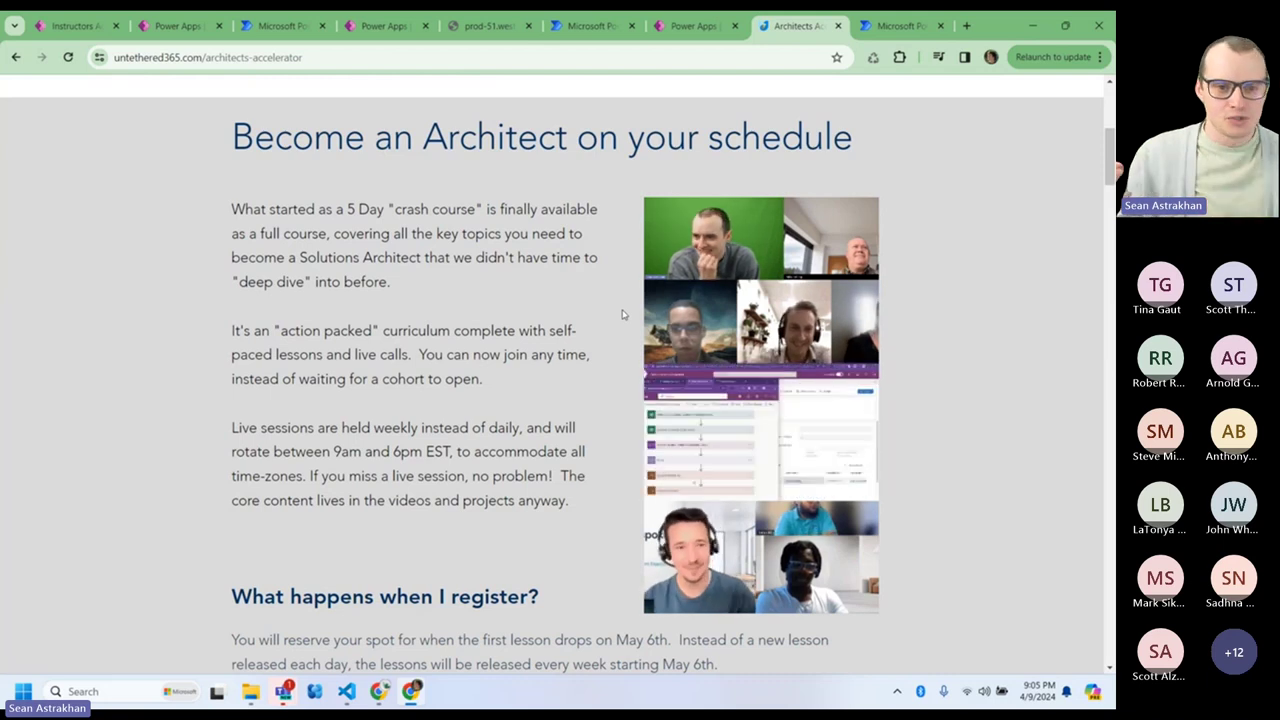
{"action": "scroll", "coordinate": [617, 314], "scroll_direction": "down", "scroll_amount": 1}
{"action": "scroll", "coordinate": [613, 314], "scroll_direction": "down", "scroll_amount": 10}
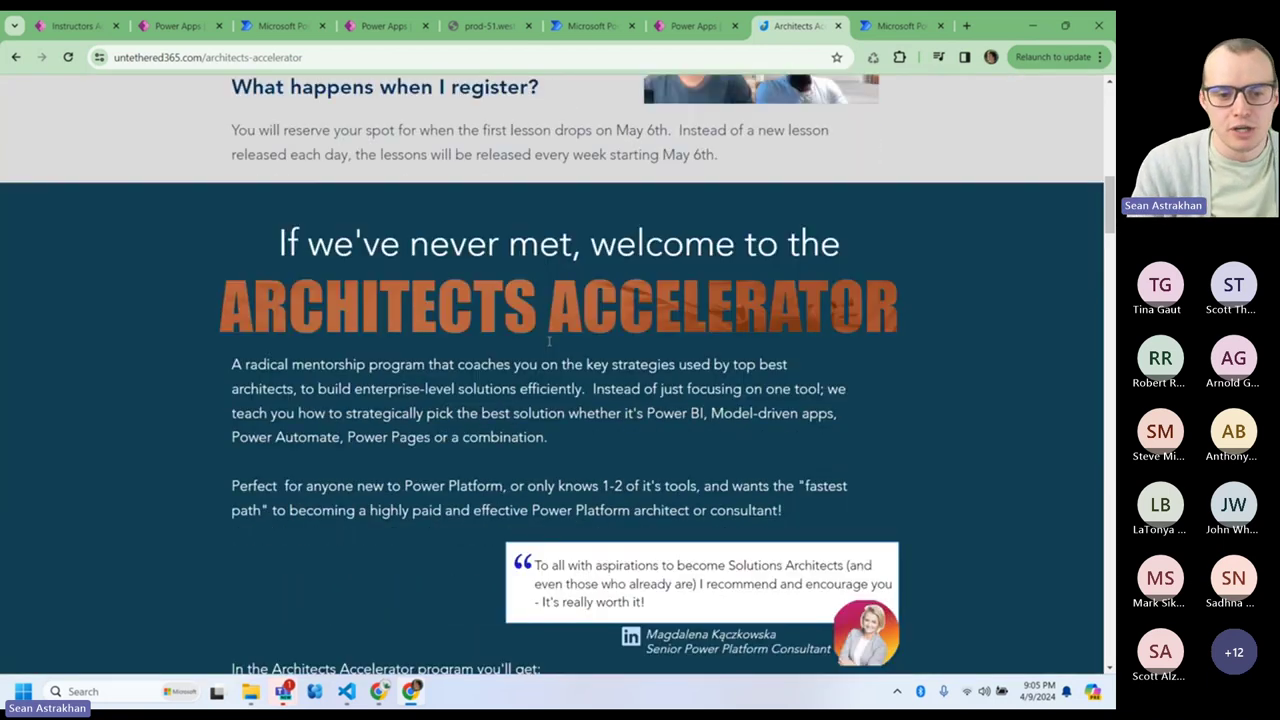
{"action": "scroll", "coordinate": [549, 343], "scroll_direction": "down", "scroll_amount": 15}
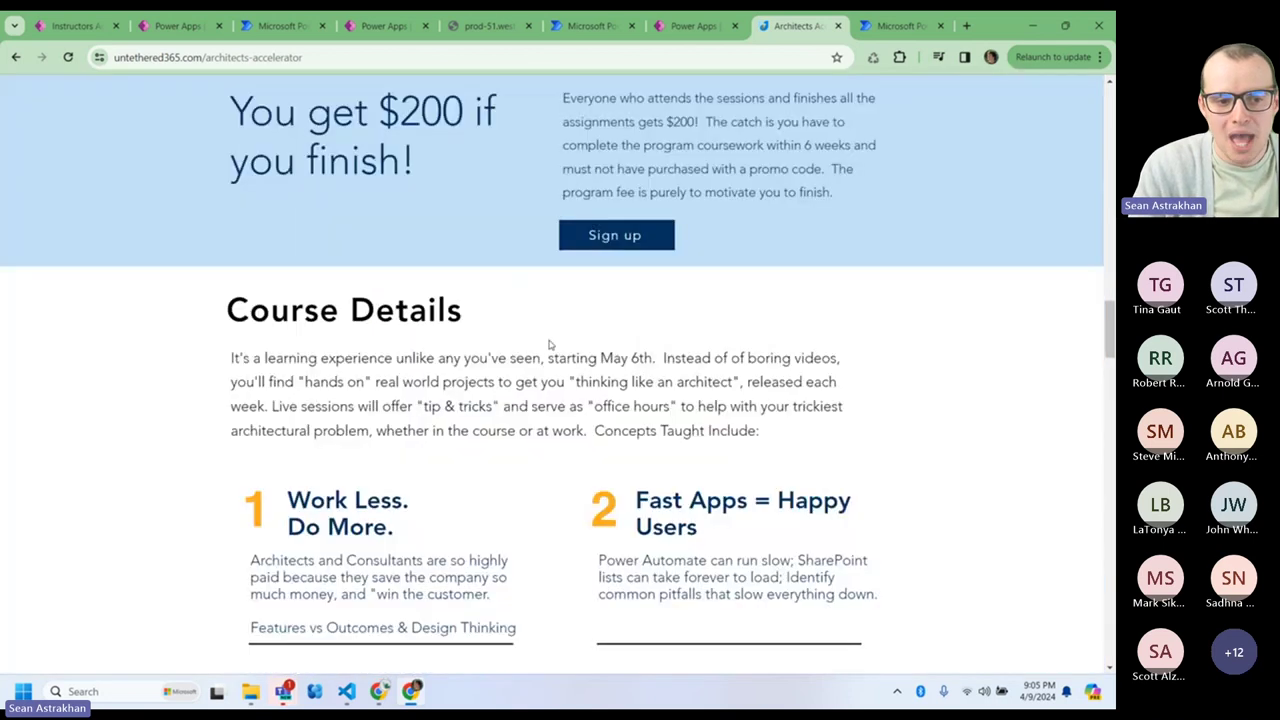
{"action": "scroll", "coordinate": [557, 338], "scroll_direction": "down", "scroll_amount": 15}
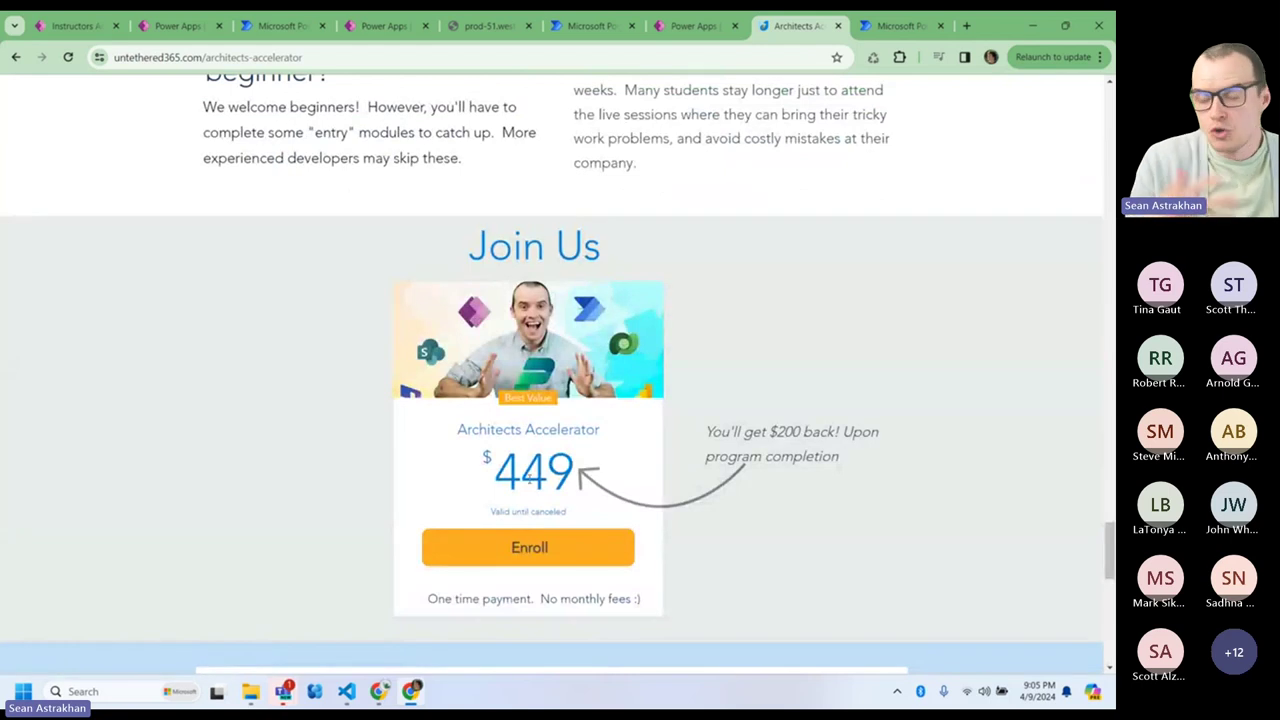
{"action": "scroll", "coordinate": [533, 479], "scroll_direction": "up", "scroll_amount": 5}
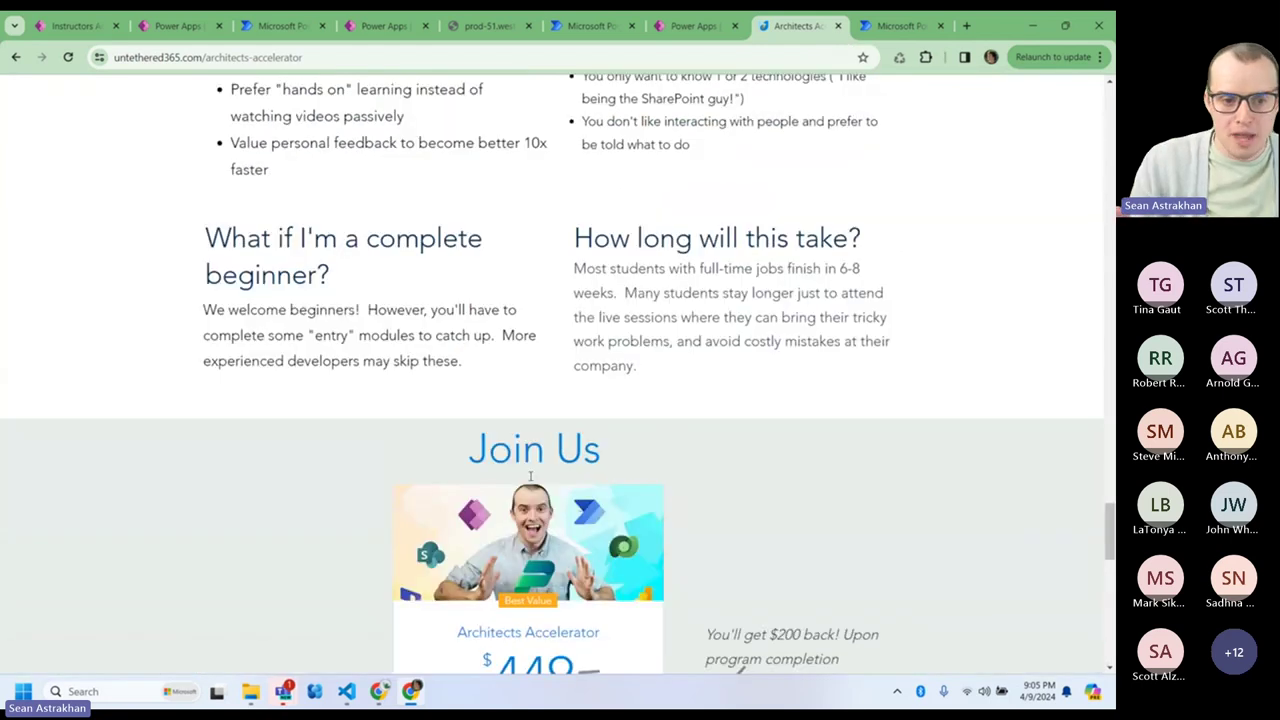
{"action": "scroll", "coordinate": [533, 479], "scroll_direction": "up", "scroll_amount": 10}
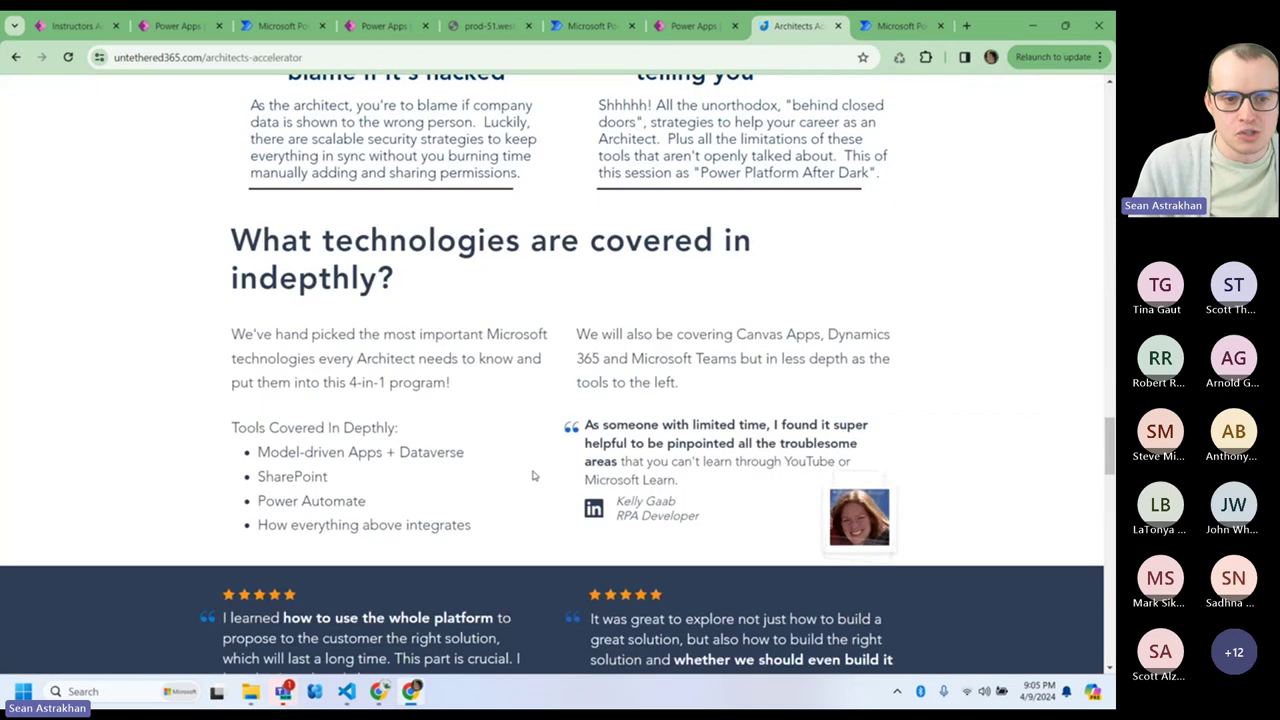
{"action": "scroll", "coordinate": [534, 466], "scroll_direction": "up", "scroll_amount": 5}
{"action": "scroll", "coordinate": [539, 462], "scroll_direction": "up", "scroll_amount": 4}
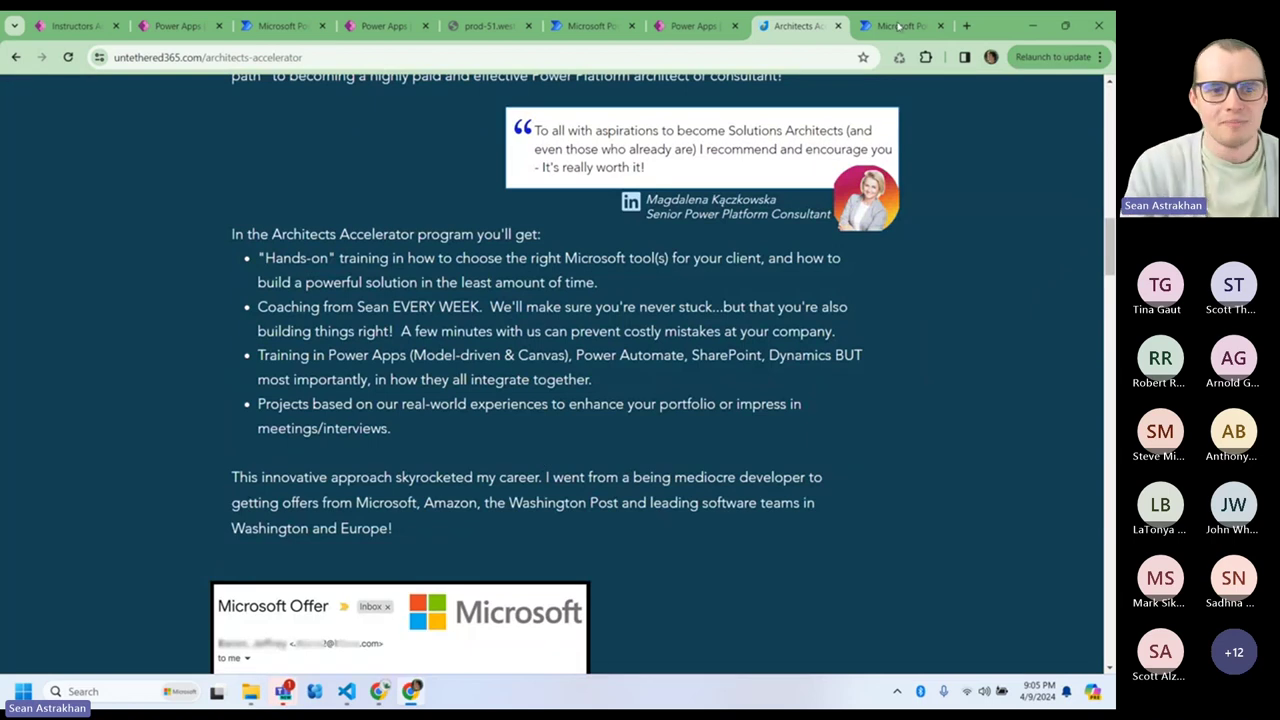
- Close the Architects Accelerator tab, dismiss Copilot, and recentre the flow diagram
{"action": "left_click", "coordinate": [838, 25]}
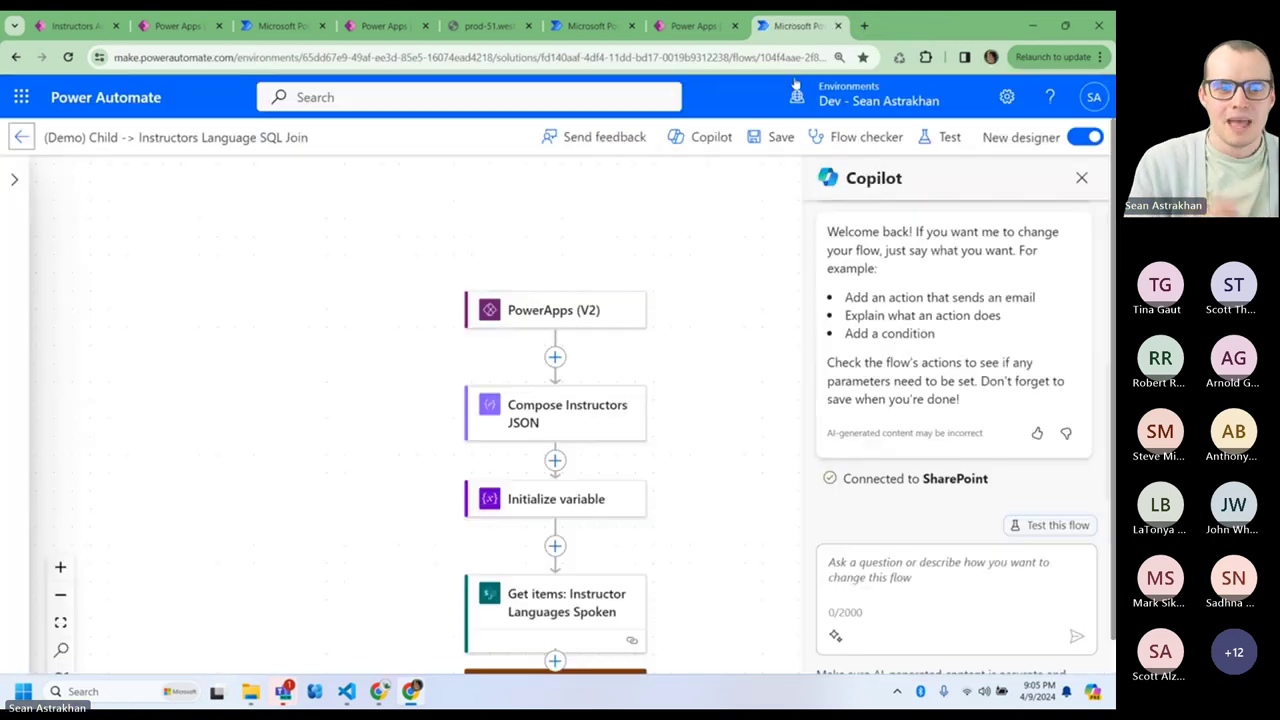
{"action": "left_click_drag", "start_coordinate": [737, 329], "coordinate": [668, 253]}
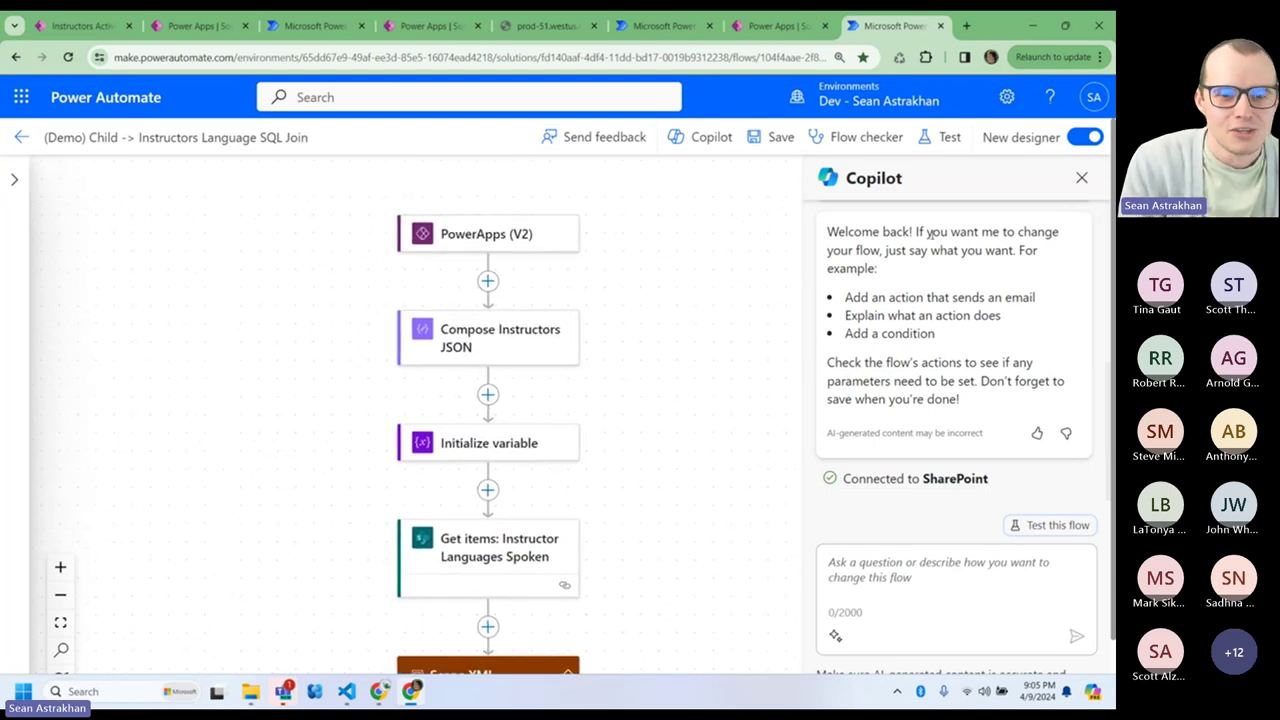
{"action": "left_click", "coordinate": [1081, 177]}
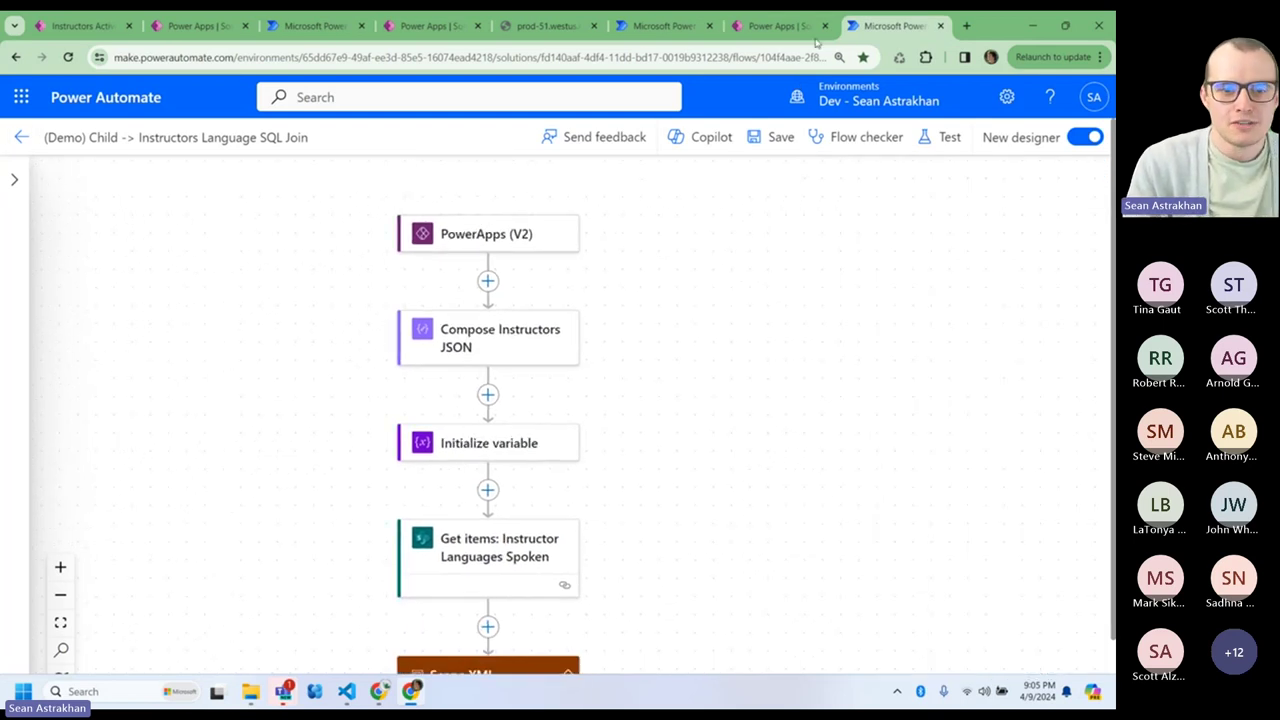
{"action": "left_click_drag", "start_coordinate": [697, 411], "coordinate": [780, 426]}
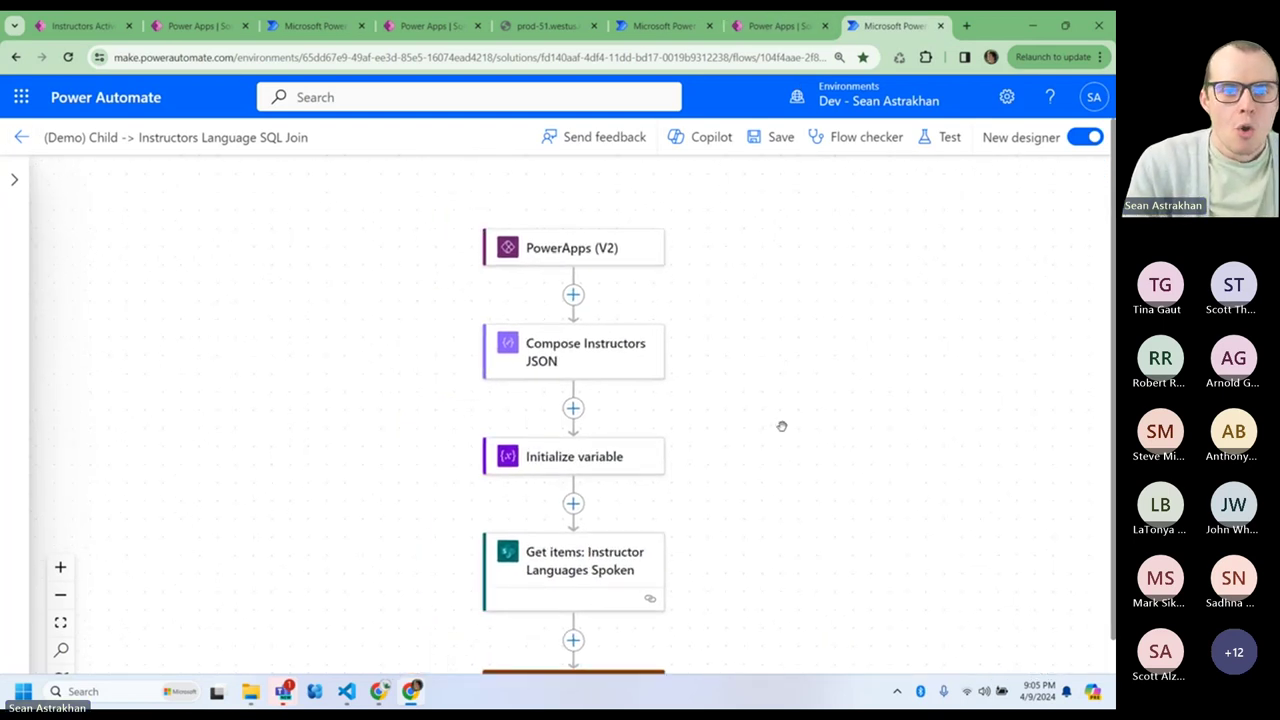
{"action": "left_click", "coordinate": [777, 30]}
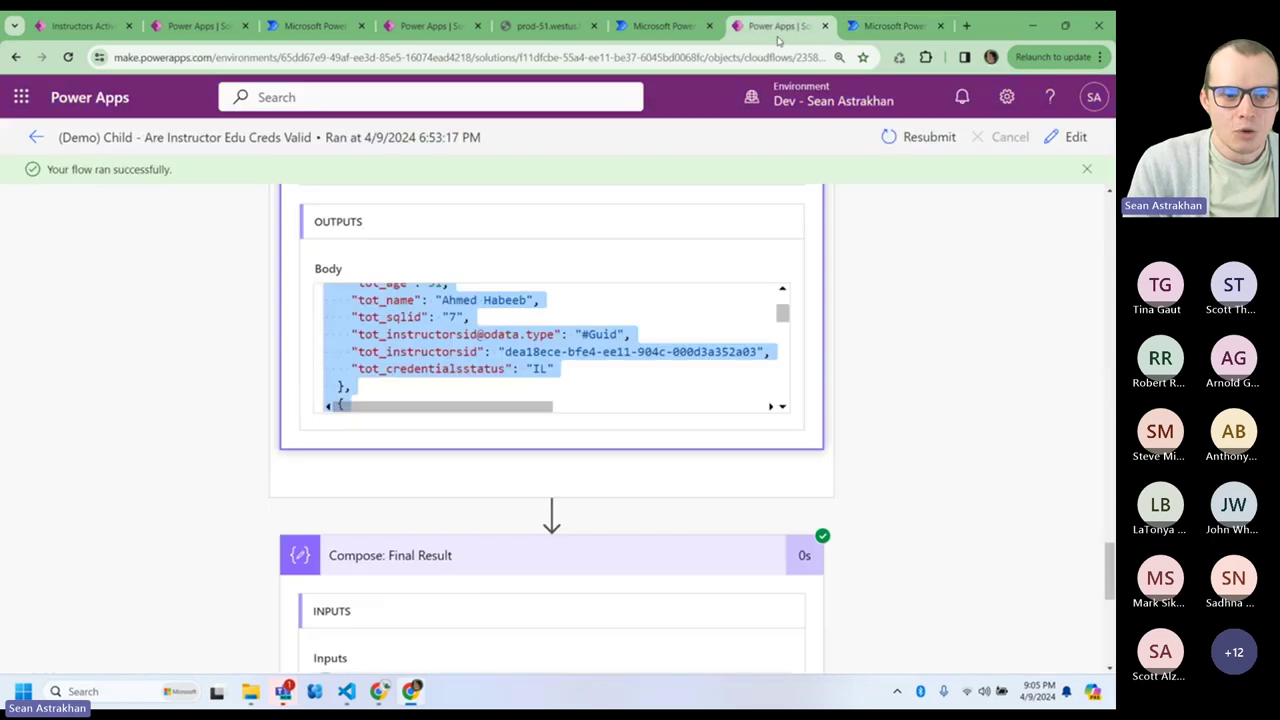
- In Verify Instructor credentials, expand Scope Further verify certificates and open the Get Instructor Languages call
{"action": "left_click", "coordinate": [308, 26]}
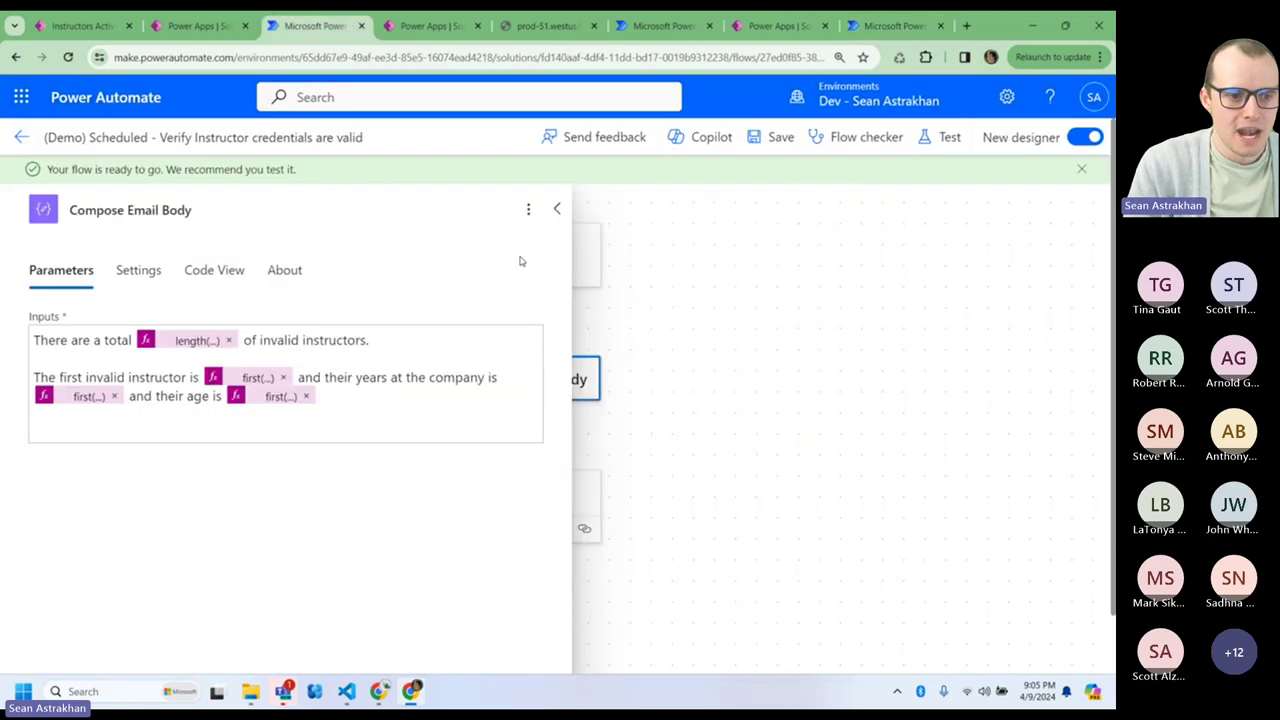
{"action": "left_click", "coordinate": [556, 209]}
{"action": "scroll", "coordinate": [820, 300], "scroll_direction": "up", "scroll_amount": 10}
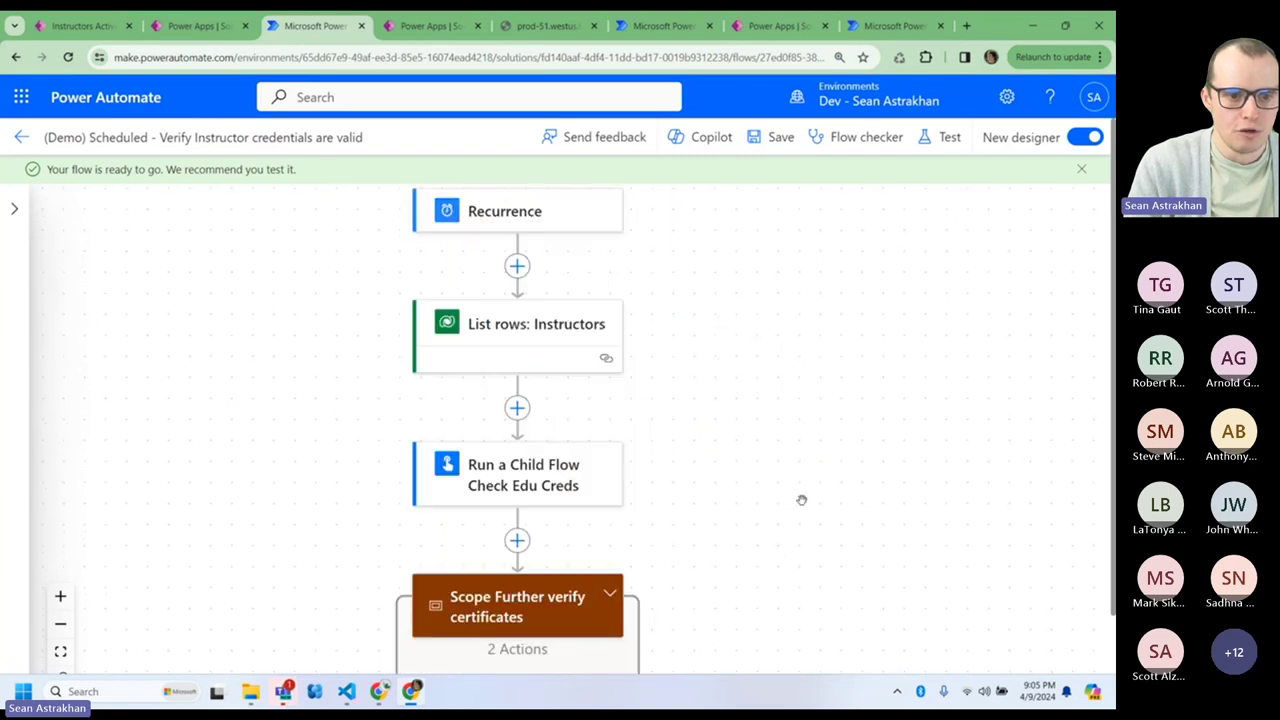
{"action": "scroll", "coordinate": [794, 477], "scroll_direction": "down", "scroll_amount": 3}
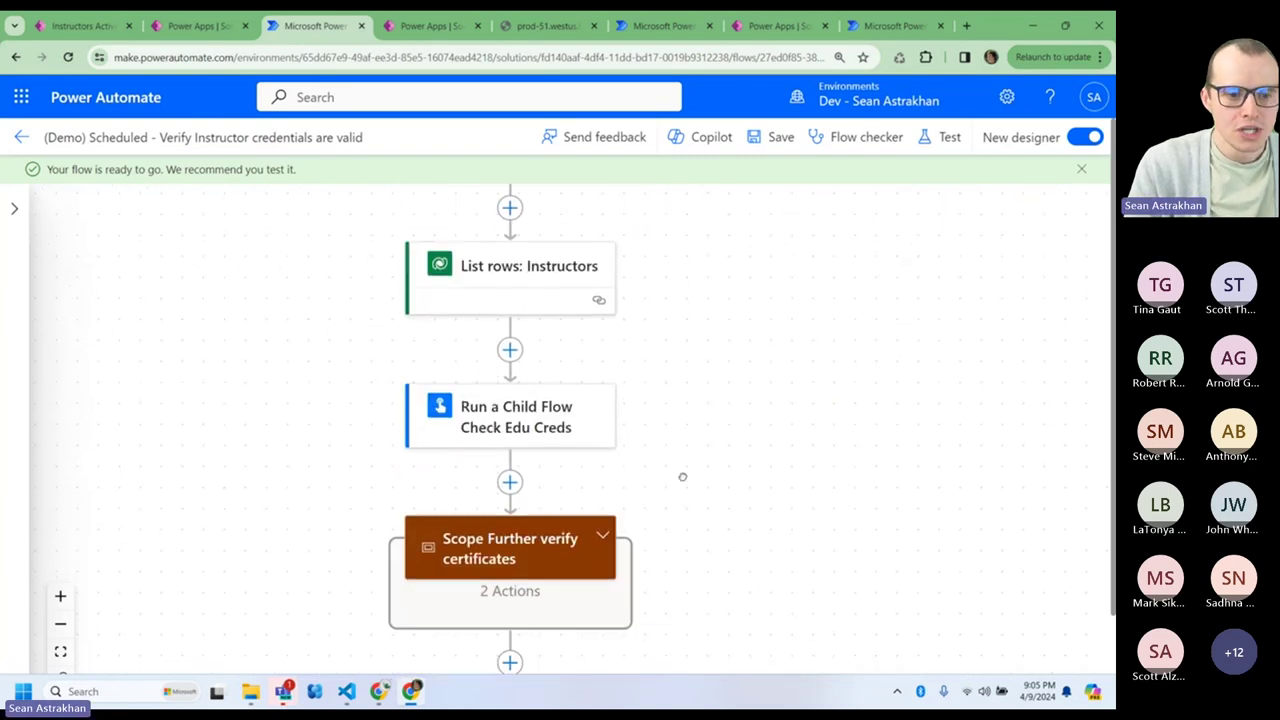
{"action": "scroll", "coordinate": [680, 465], "scroll_direction": "down", "scroll_amount": 1}
{"action": "scroll", "coordinate": [675, 470], "scroll_direction": "up", "scroll_amount": 1}
{"action": "left_click", "coordinate": [603, 536]}
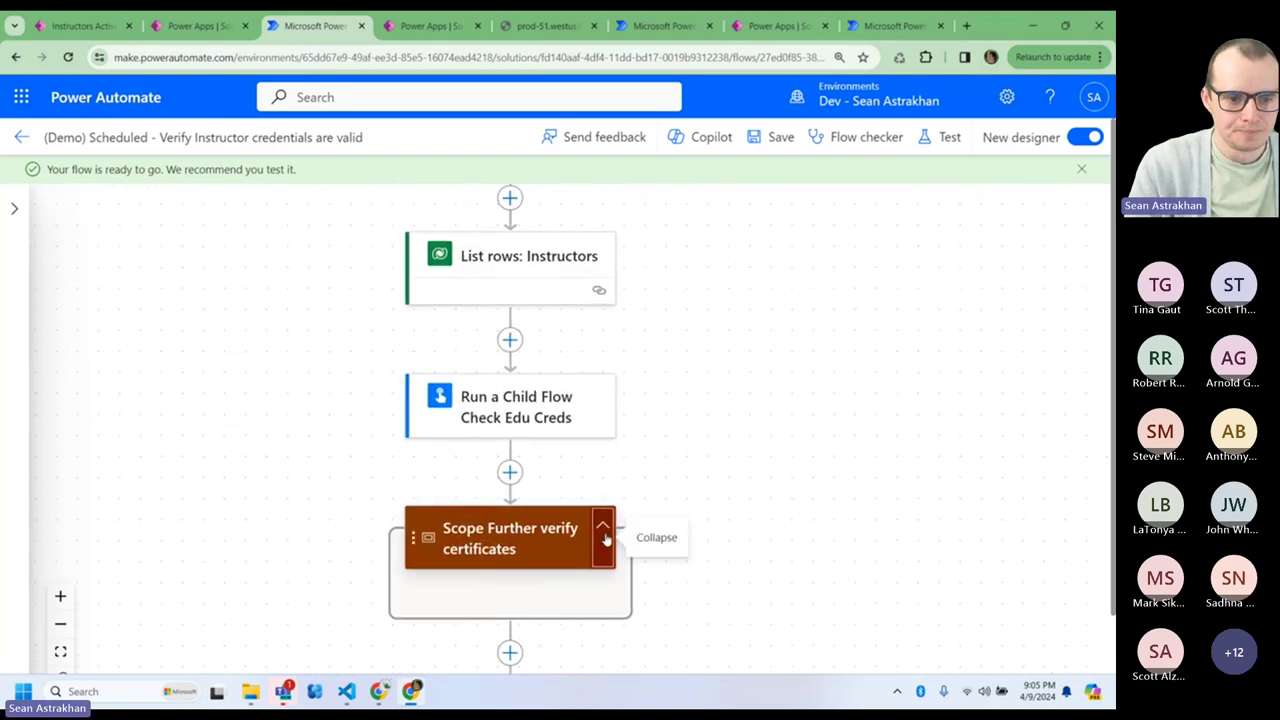
{"action": "scroll", "coordinate": [720, 351], "scroll_direction": "down", "scroll_amount": 3}
{"action": "left_click", "coordinate": [458, 411]}
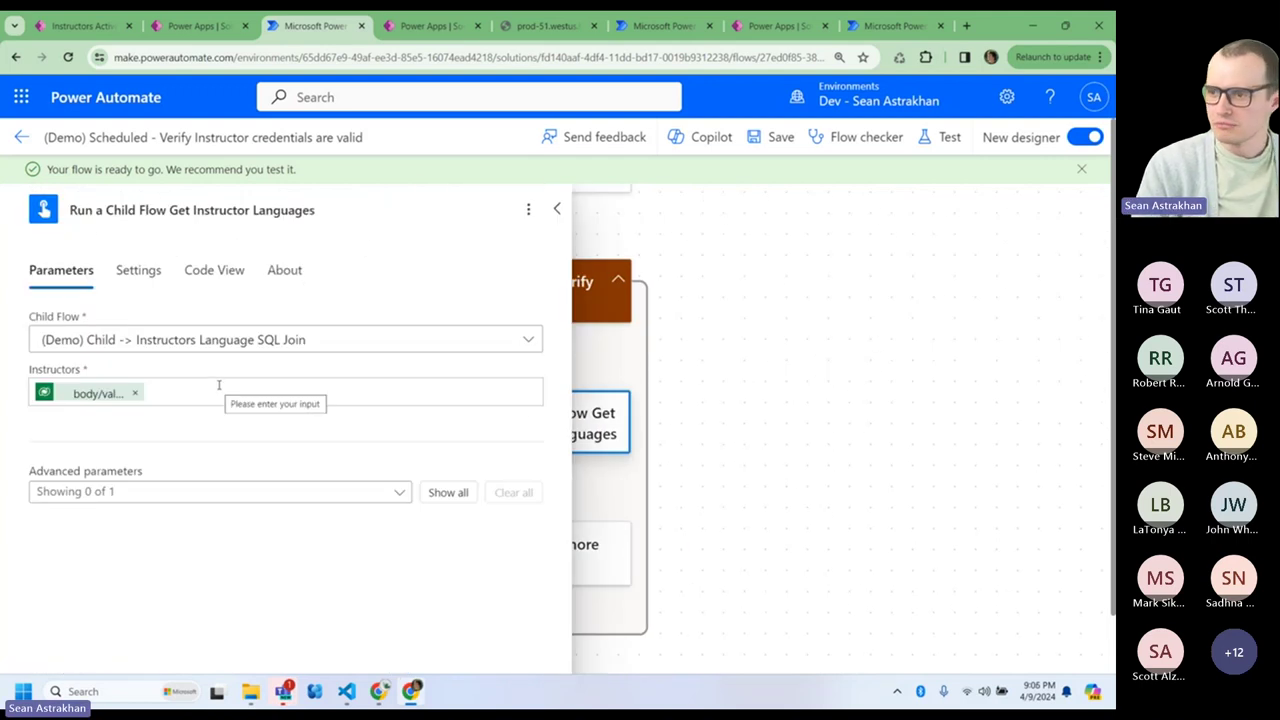
{"action": "left_click", "coordinate": [70, 16]}
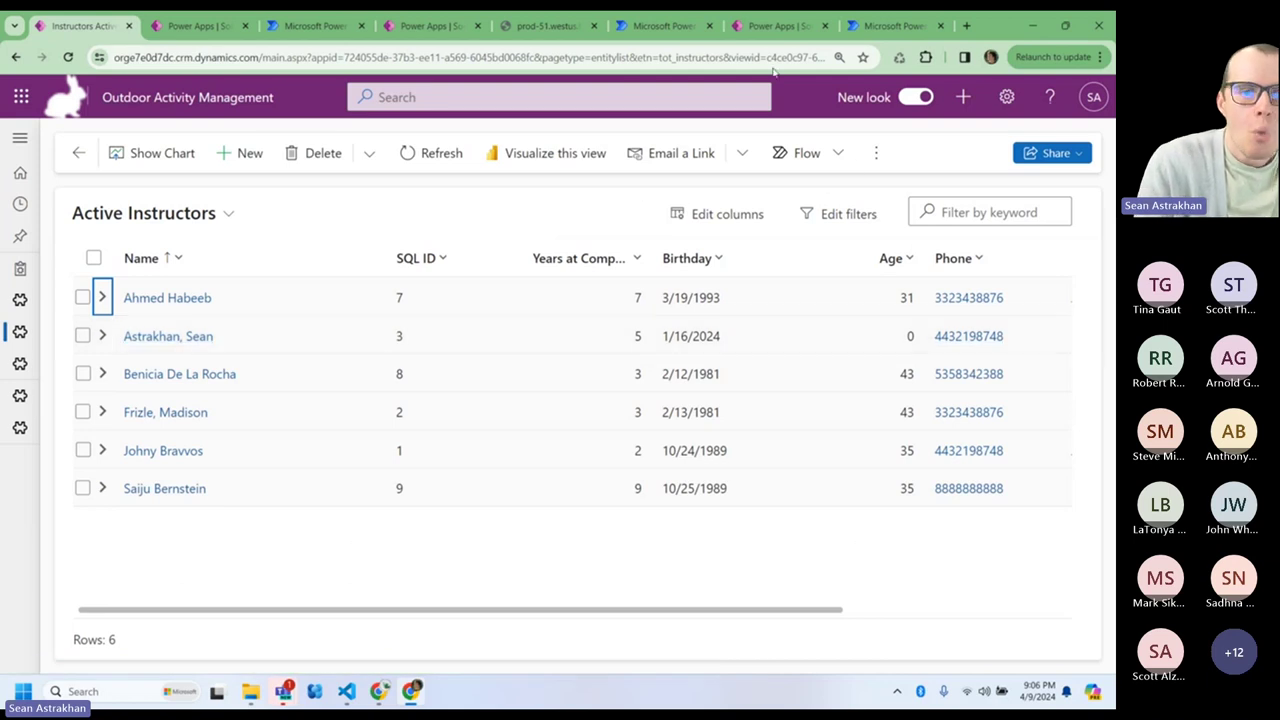
- Open the Trek or Treat Instructors SharePoint list in a new tab and compare it with Active Instructors
{"action": "left_click", "coordinate": [680, 27]}
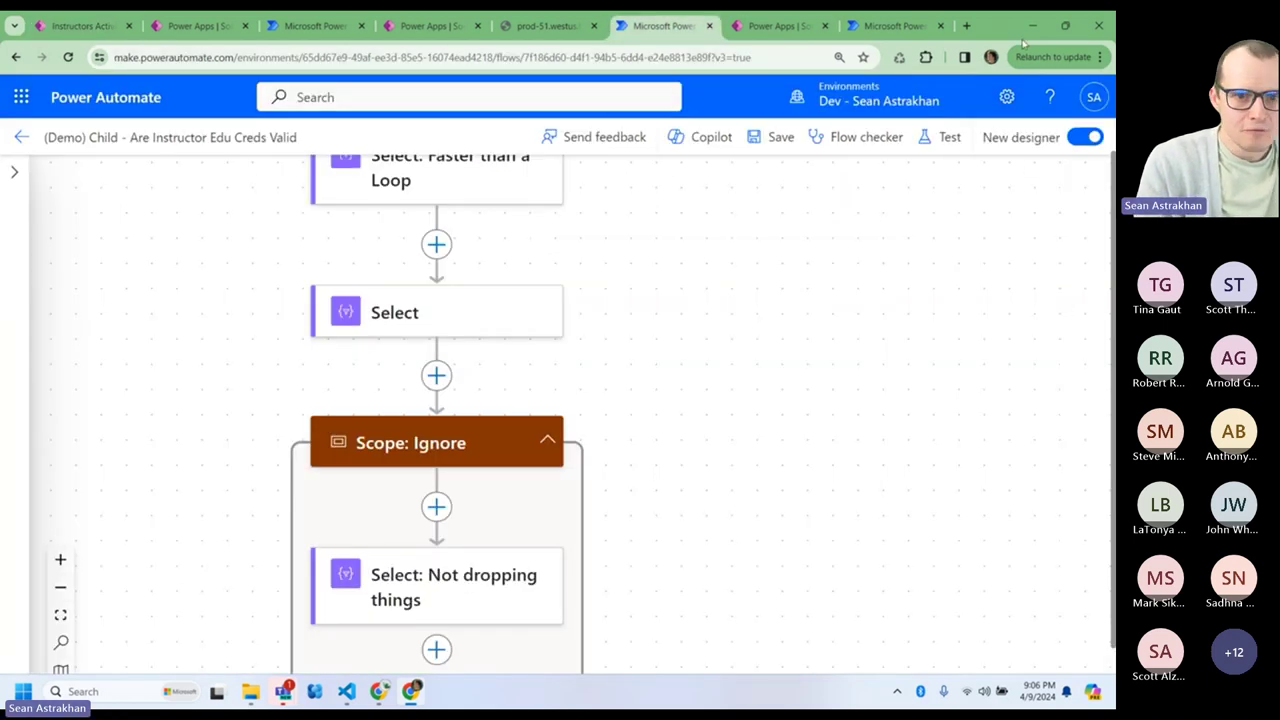
{"action": "left_click", "coordinate": [966, 25]}
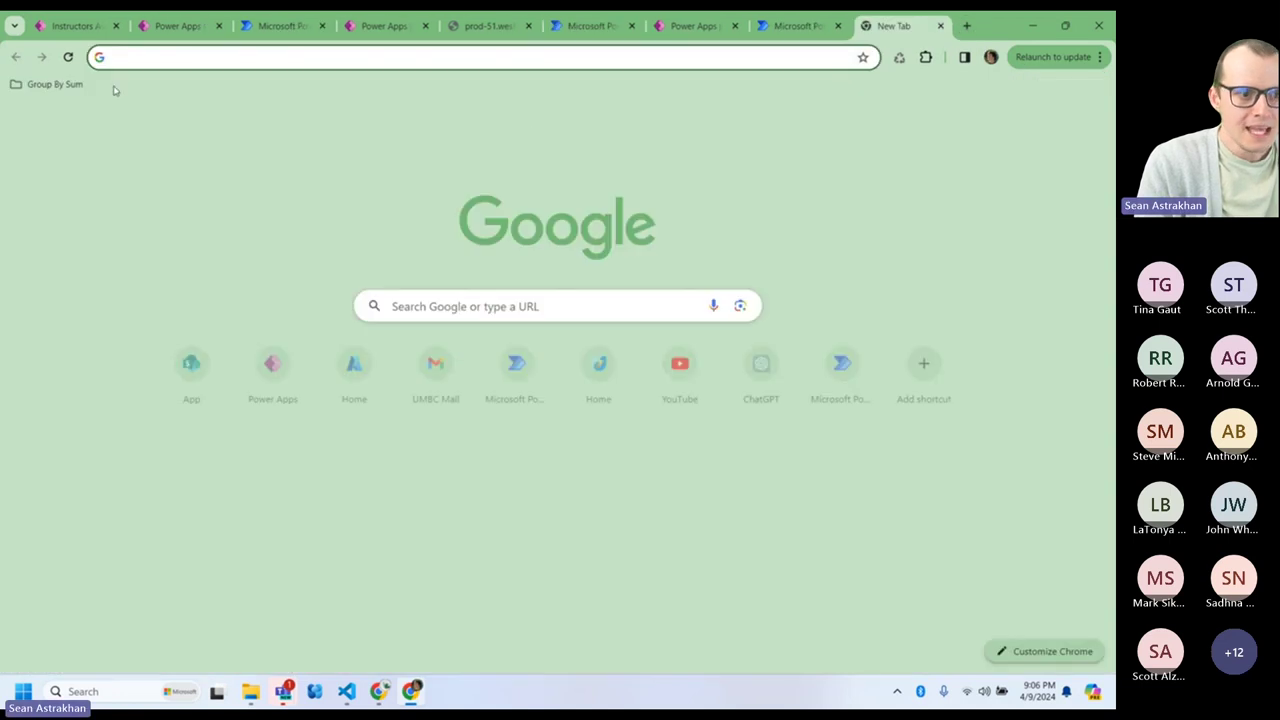
{"action": "left_click", "coordinate": [55, 84]}
{"action": "left_click", "coordinate": [90, 178]}
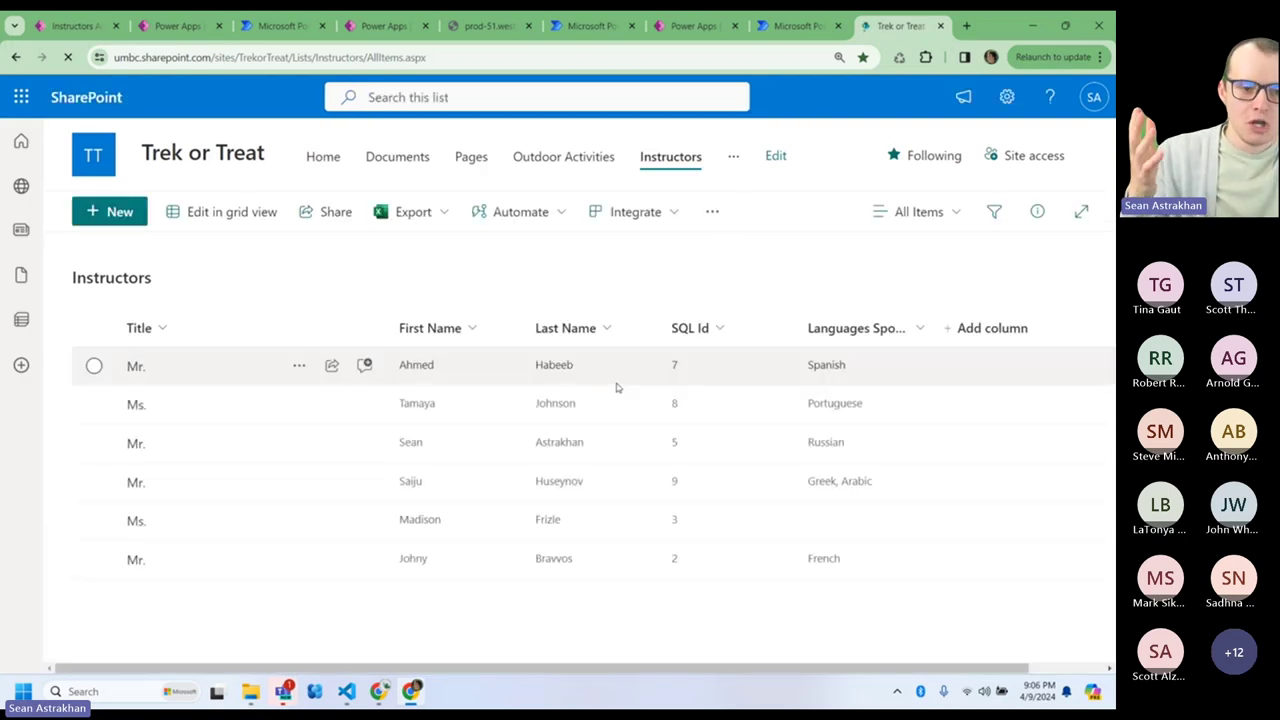
{"action": "left_click", "coordinate": [180, 25]}
{"action": "left_click", "coordinate": [83, 25]}
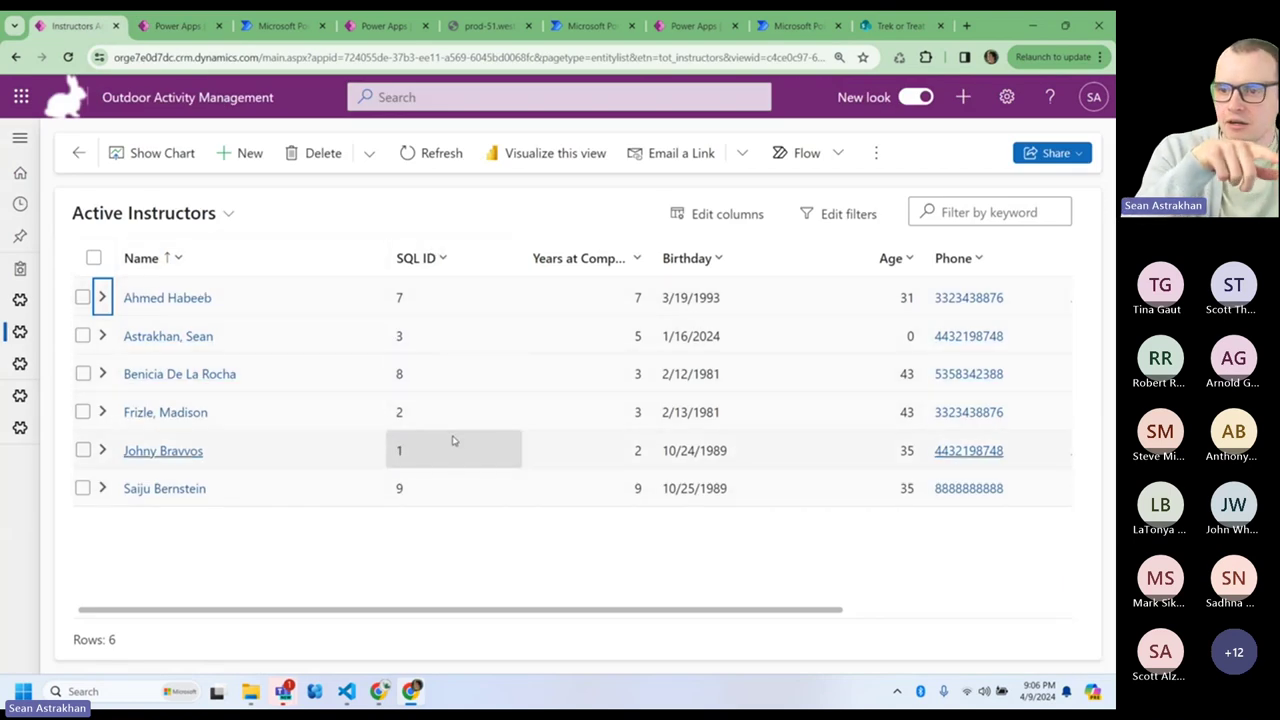
{"action": "left_click", "coordinate": [906, 27]}
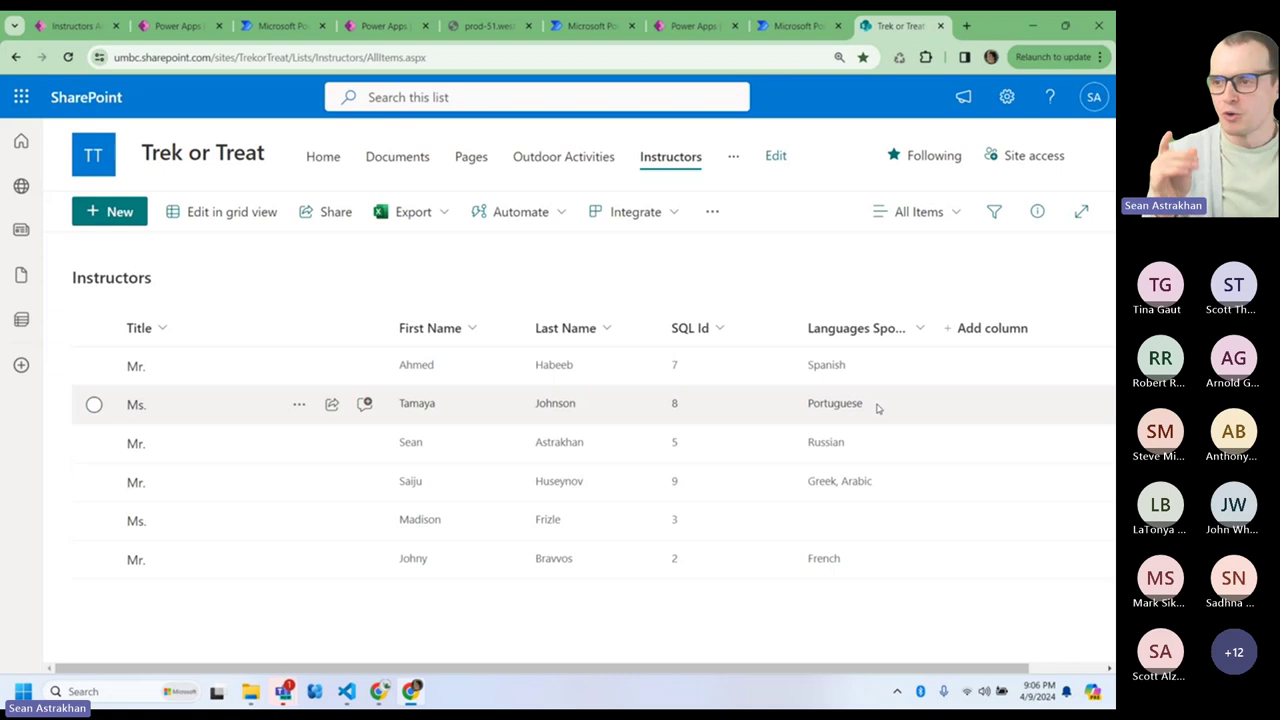
{"action": "left_click", "coordinate": [778, 27]}
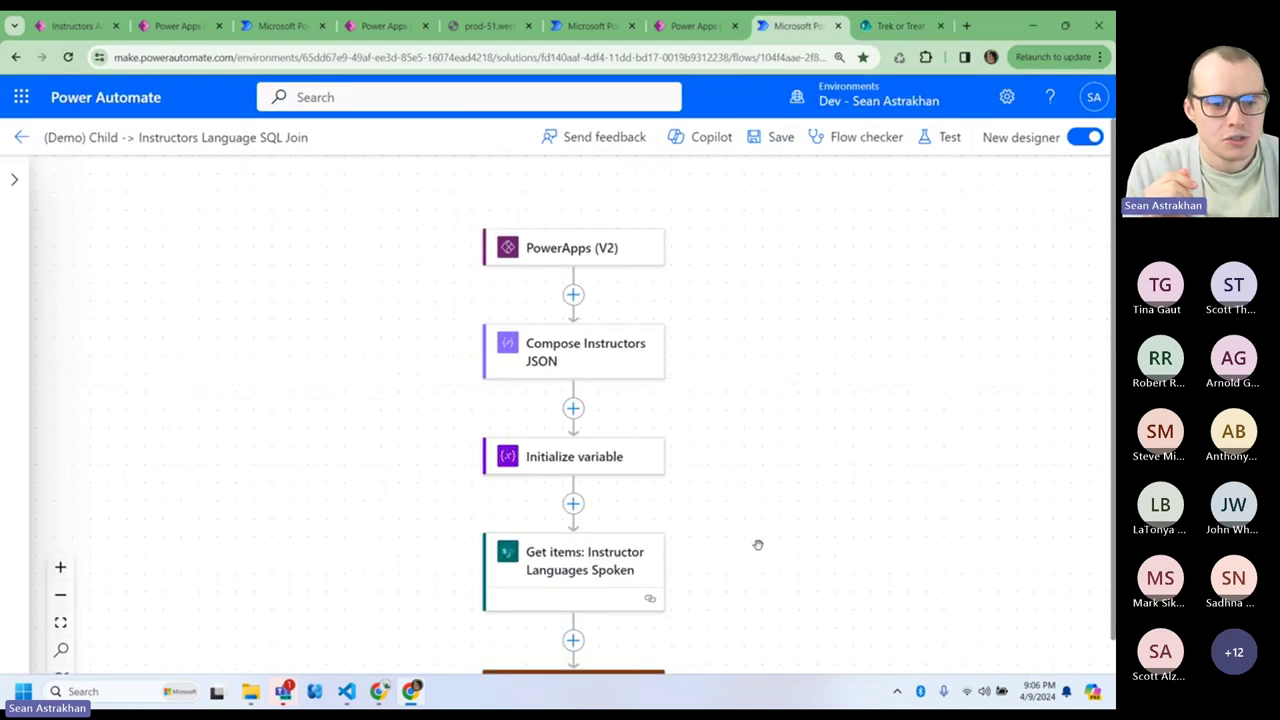
- Load the Xpather XPath tester from the bookmarks in a new tab and highlight a sample result
{"action": "scroll", "coordinate": [758, 540], "scroll_direction": "down", "scroll_amount": 2}
{"action": "left_click", "coordinate": [966, 25]}
{"action": "left_click", "coordinate": [45, 84]}
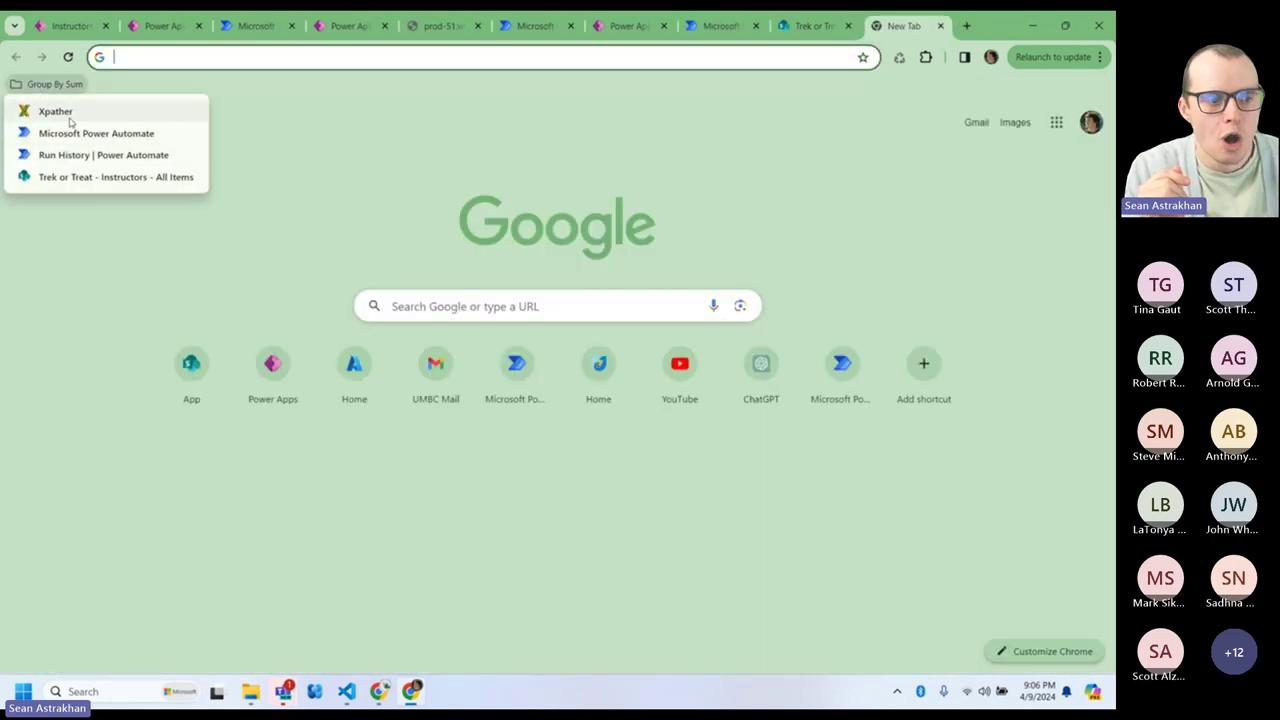
{"action": "left_click", "coordinate": [69, 119]}
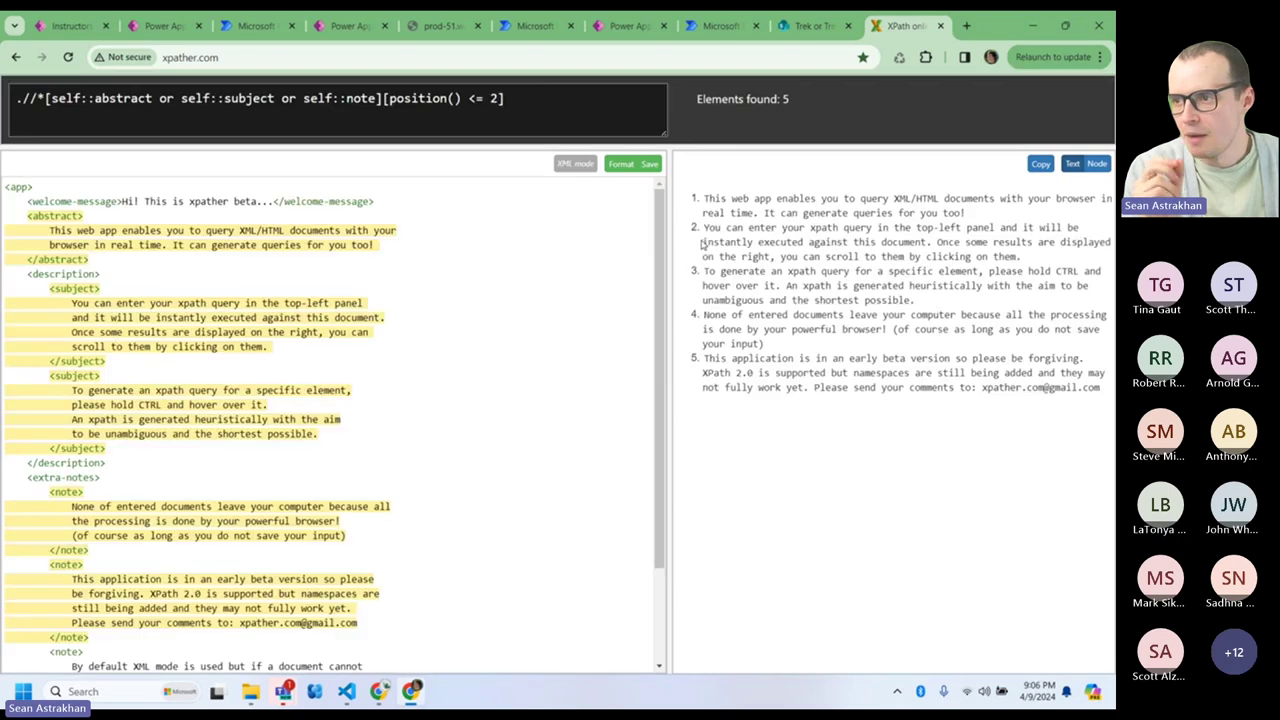
{"action": "left_click", "coordinate": [704, 244]}
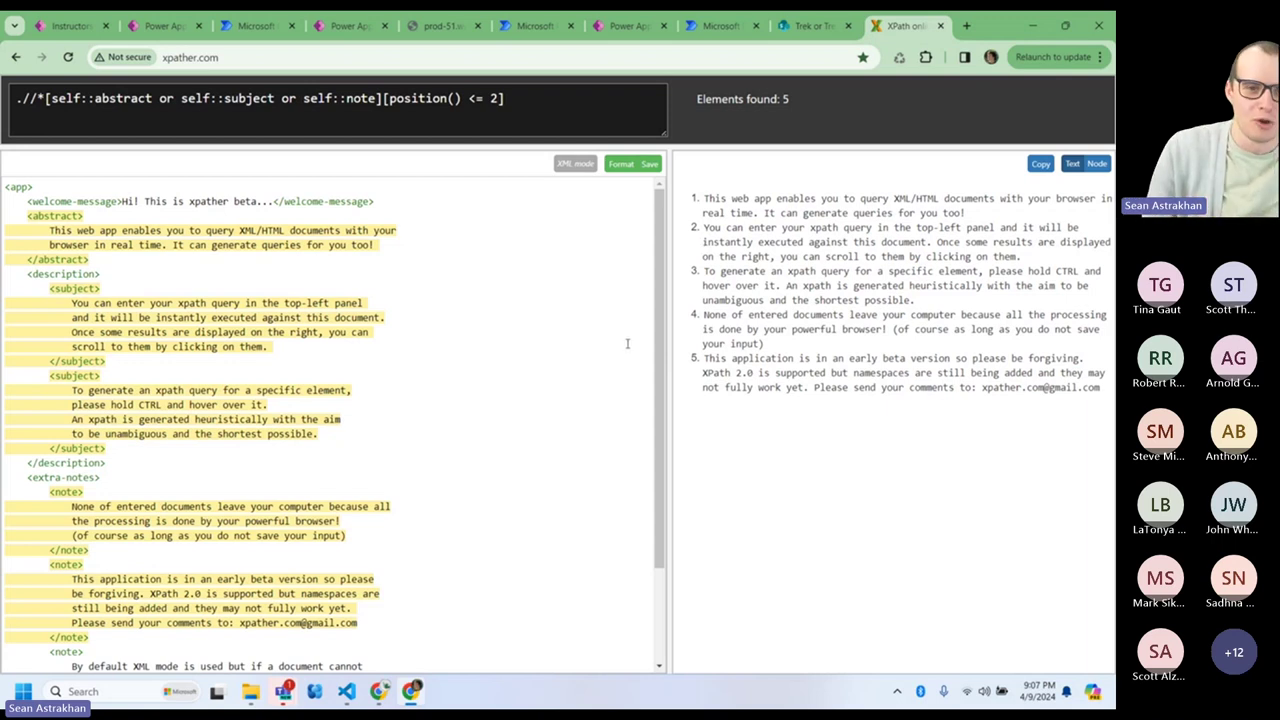
- Back in the Instructors Language SQL Join flow, scroll down to the Scope XML compose steps
{"action": "left_click", "coordinate": [728, 34]}
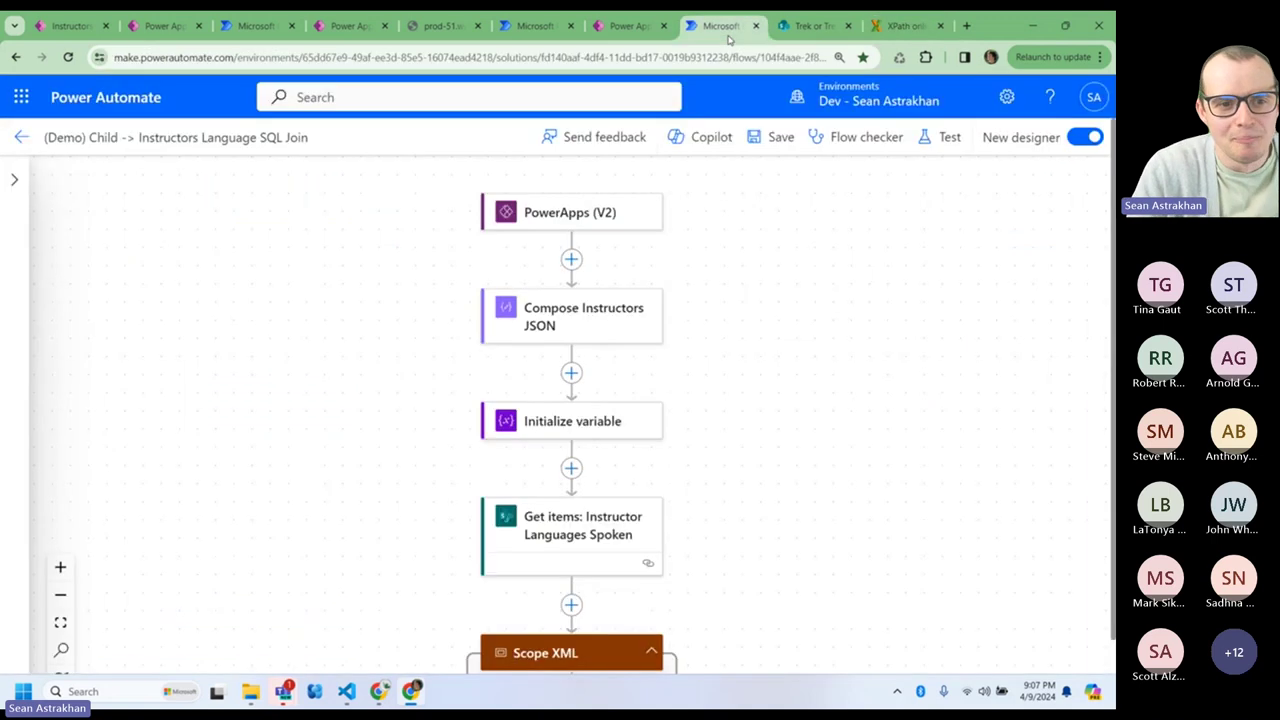
{"action": "left_click_drag", "start_coordinate": [851, 456], "coordinate": [846, 337]}
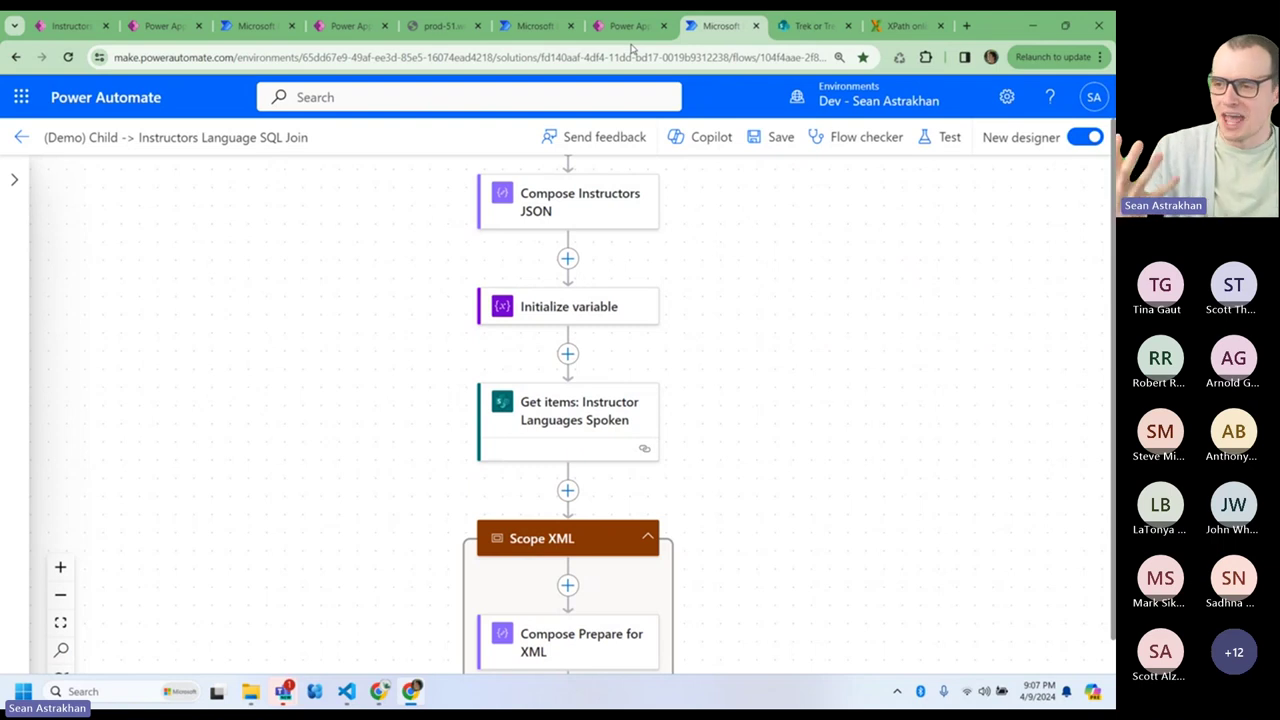
{"action": "left_click_drag", "start_coordinate": [803, 363], "coordinate": [734, 270]}
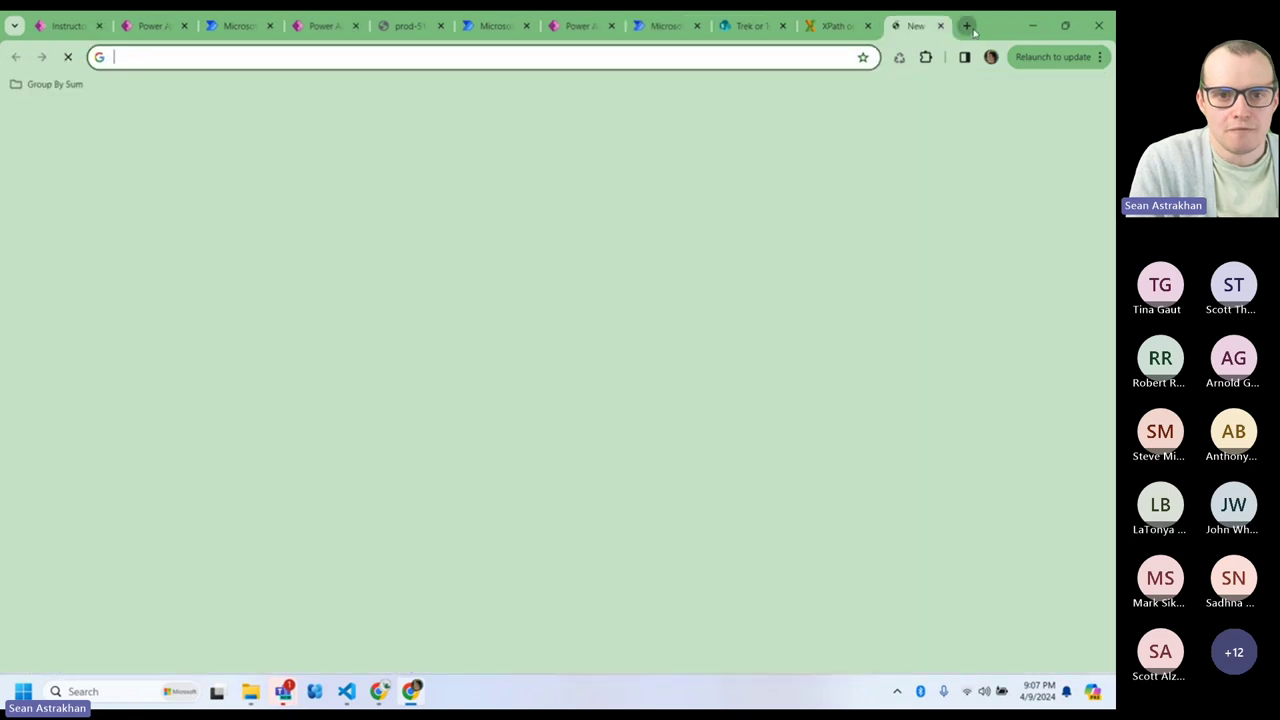
- Open the Power Automate run history from the bookmarks in a tab beside the flow tab
{"action": "left_click", "coordinate": [966, 25]}
{"action": "left_click", "coordinate": [40, 85]}
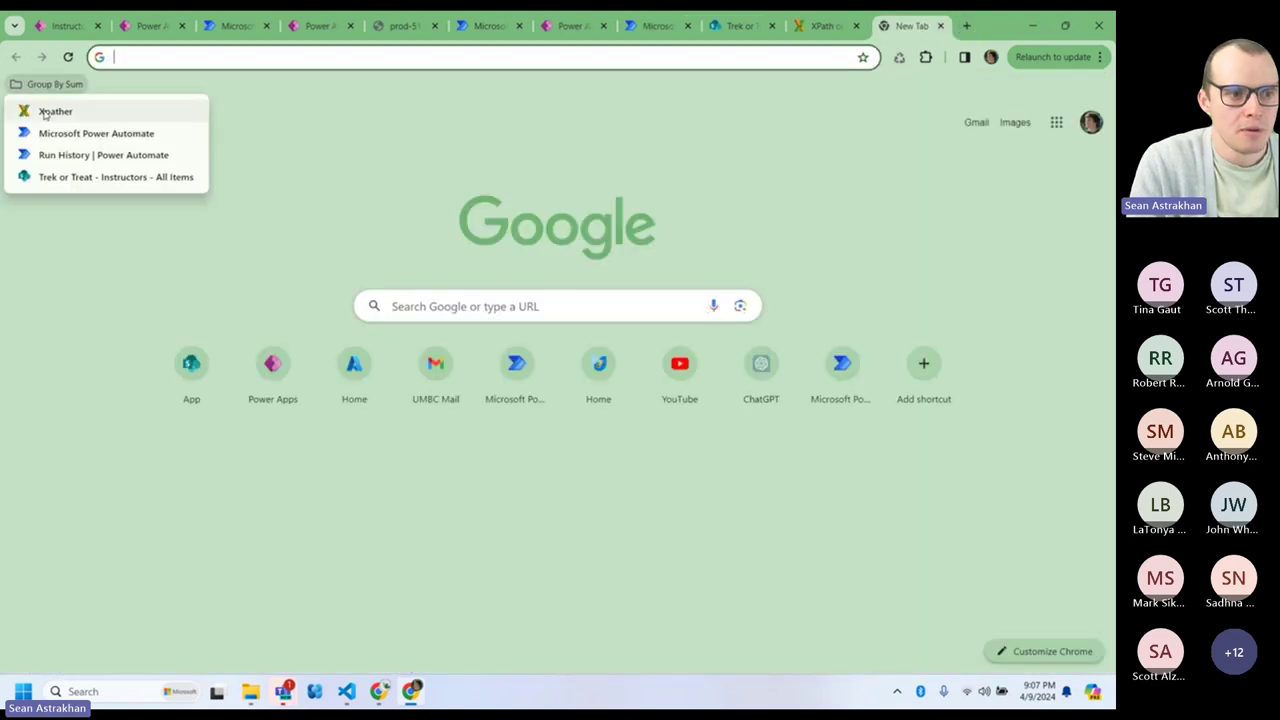
{"action": "left_click", "coordinate": [74, 153]}
{"action": "left_click_drag", "start_coordinate": [905, 25], "coordinate": [686, 45]}
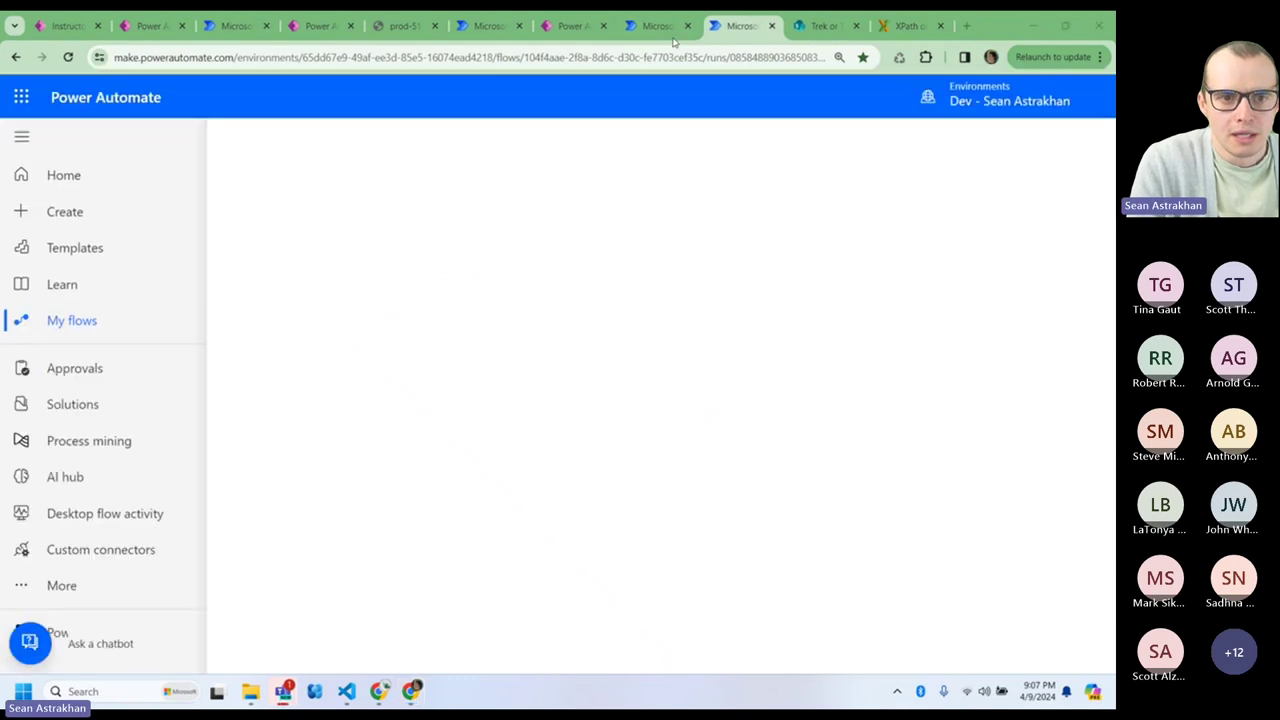
{"action": "left_click", "coordinate": [660, 26]}
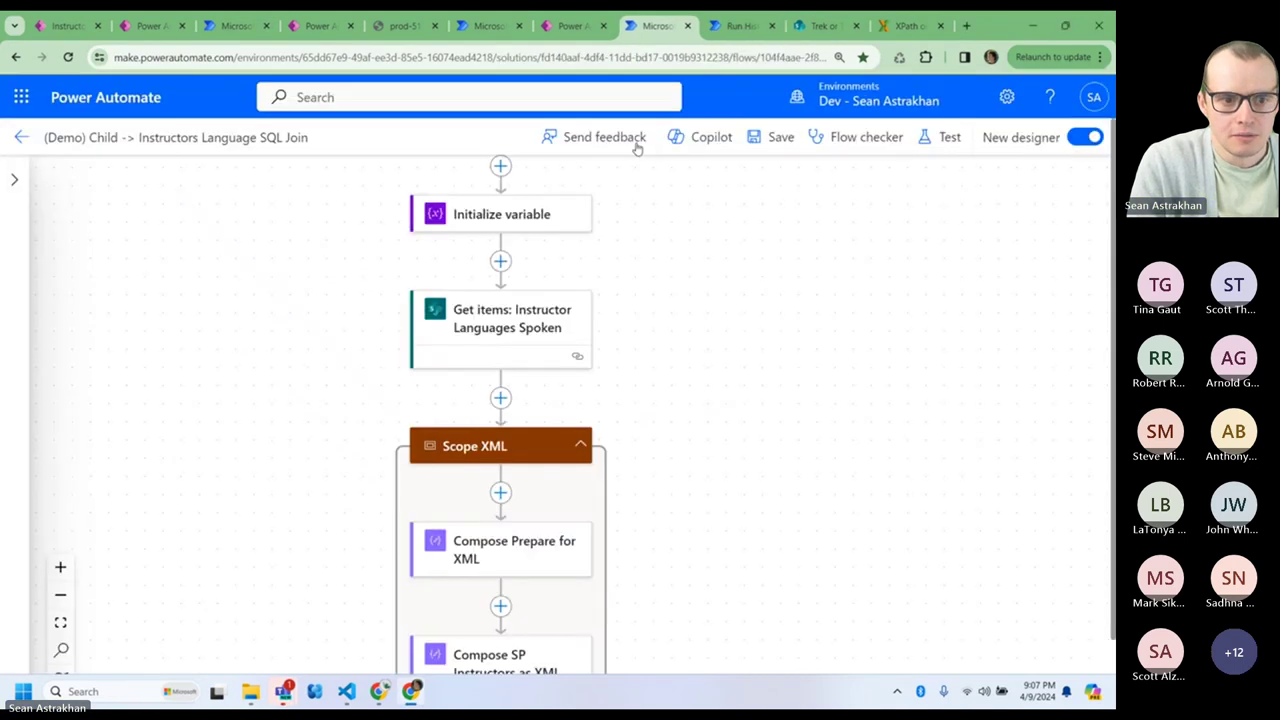
- Check the PowerApps (V2) trigger and Get items settings, then view the 6:53:20 PM successful run
{"action": "left_click", "coordinate": [474, 285]}
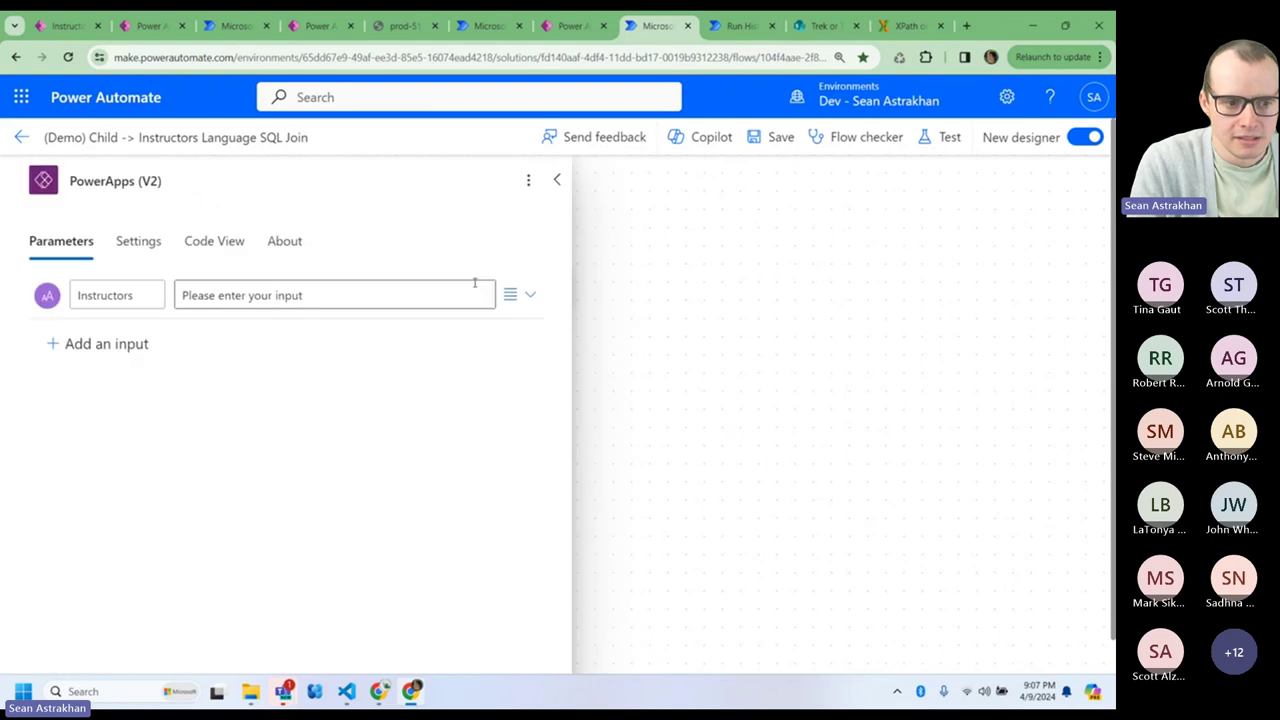
{"action": "left_click", "coordinate": [556, 180]}
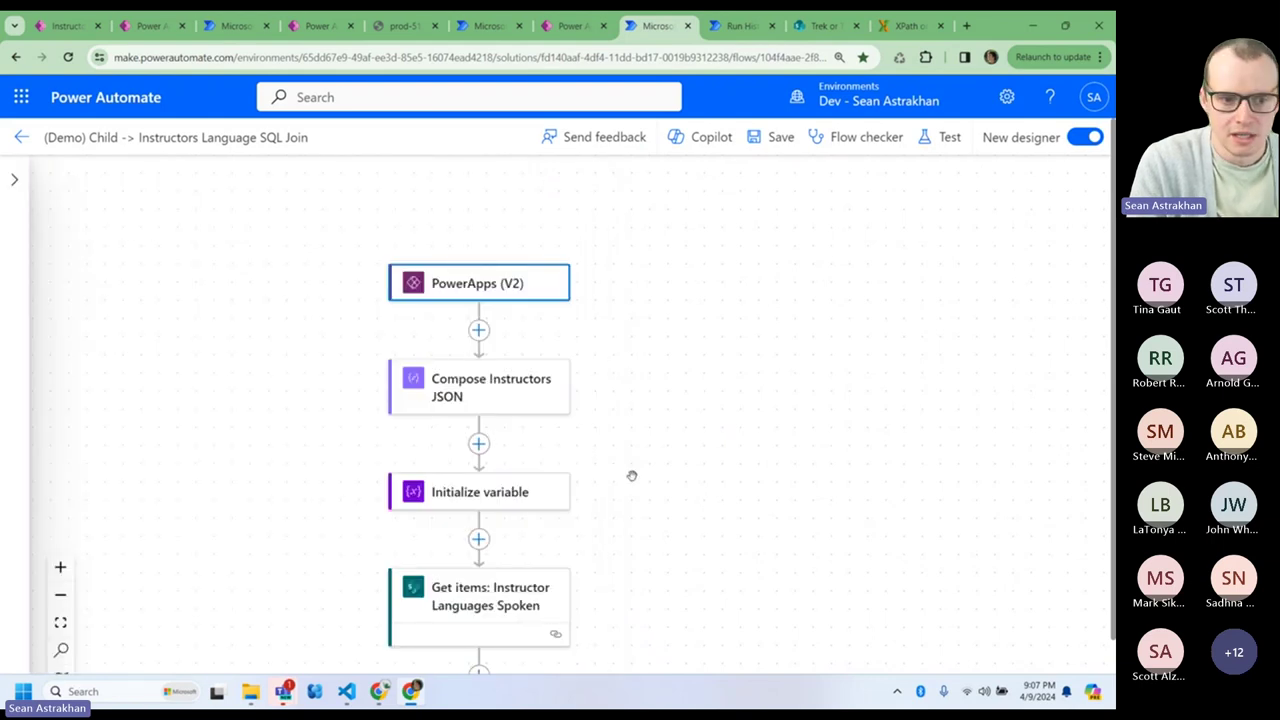
{"action": "scroll", "coordinate": [640, 380], "scroll_direction": "down", "scroll_amount": 3}
{"action": "scroll", "coordinate": [647, 295], "scroll_direction": "up", "scroll_amount": 1}
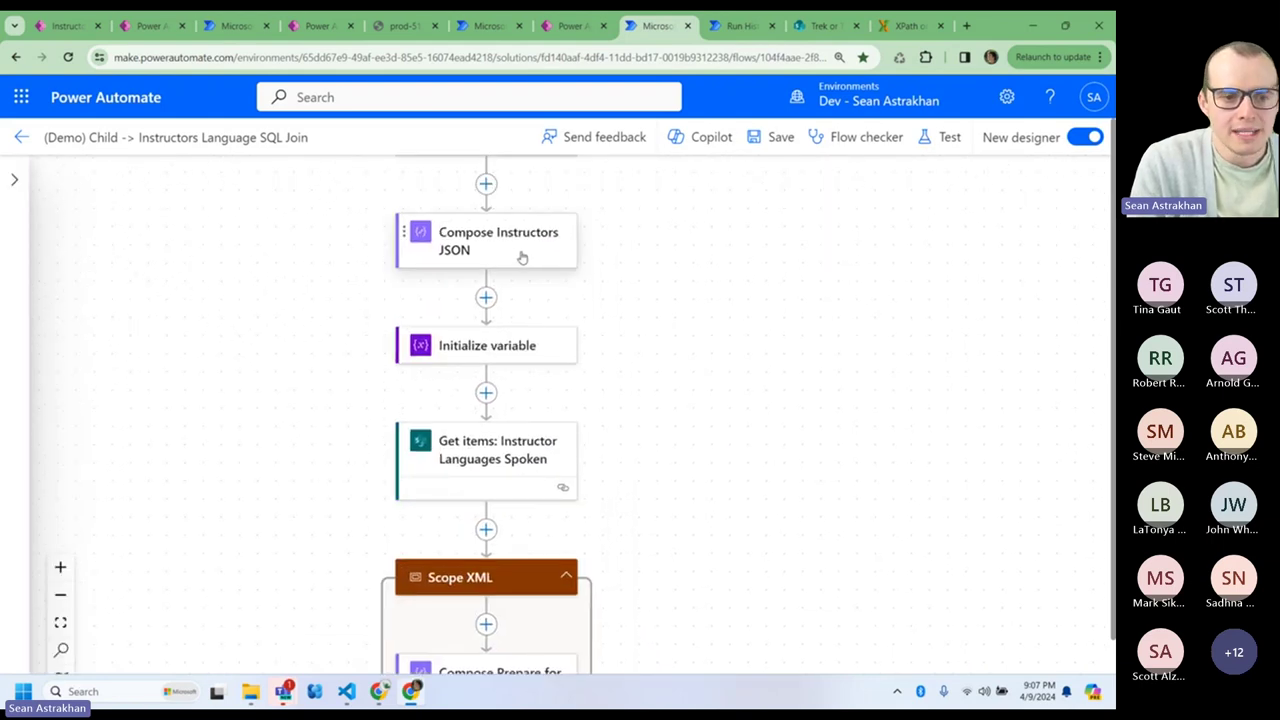
{"action": "scroll", "coordinate": [688, 281], "scroll_direction": "down", "scroll_amount": 3}
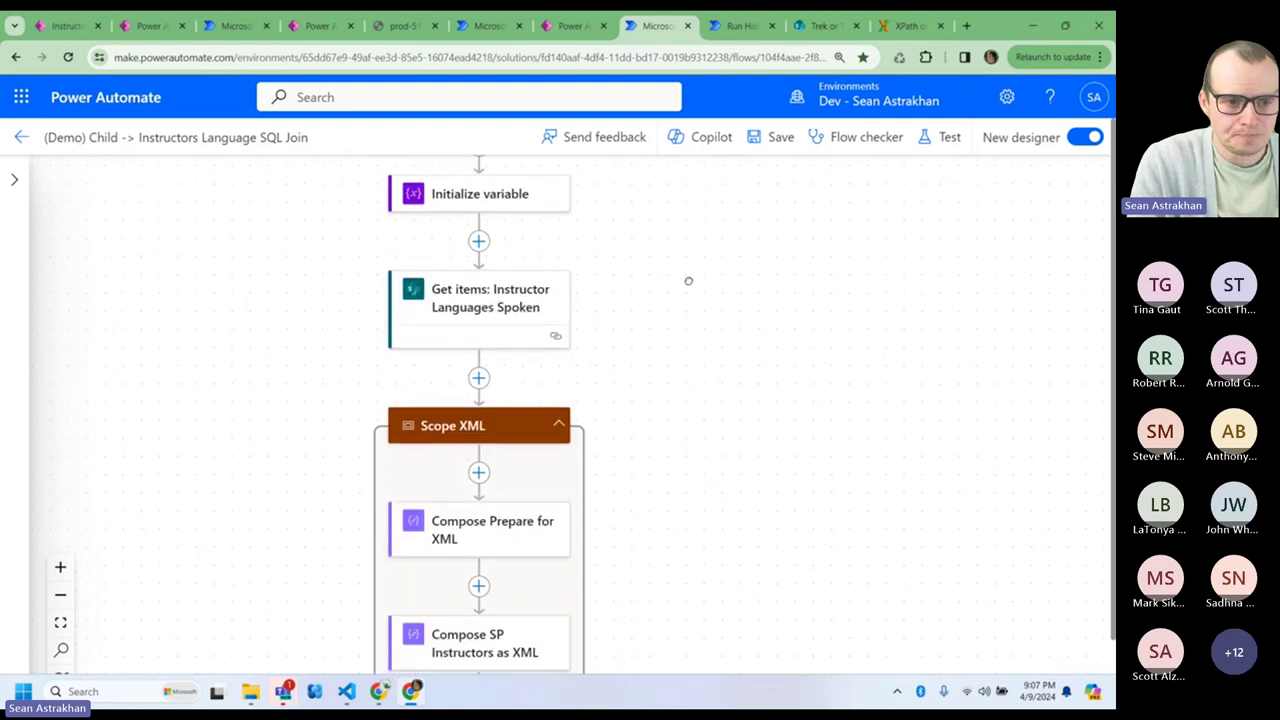
{"action": "left_click", "coordinate": [500, 305]}
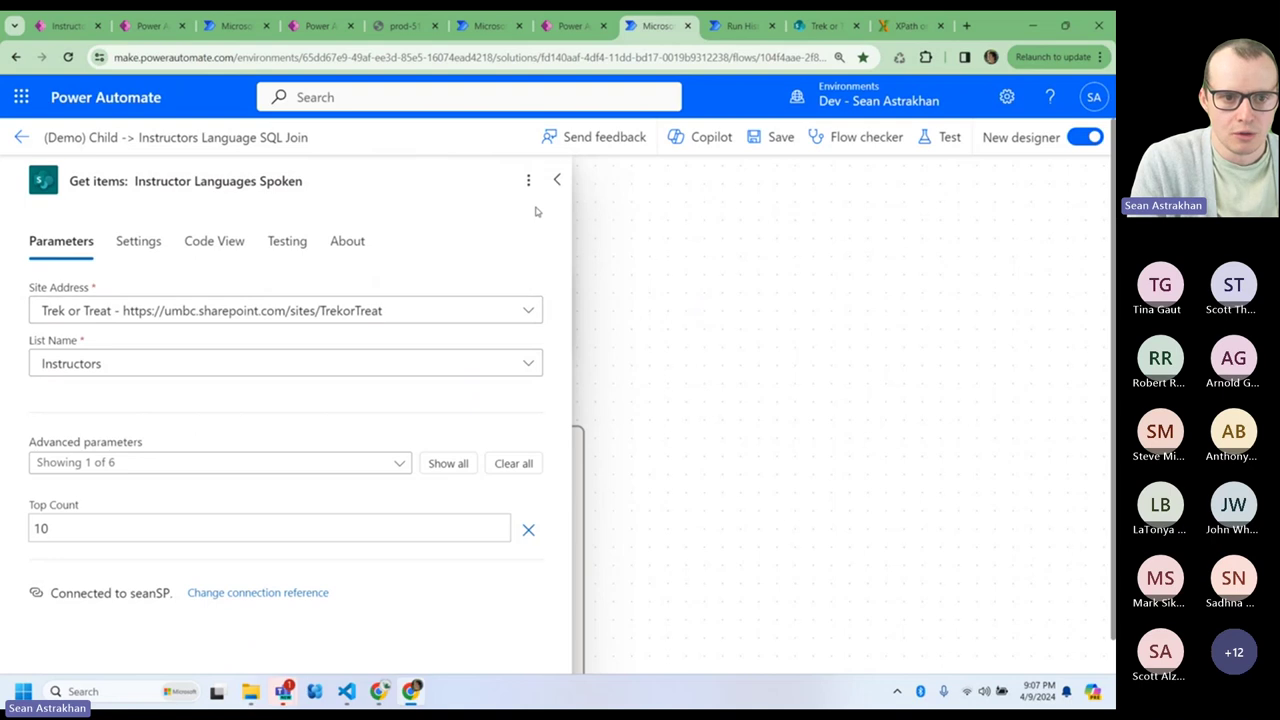
{"action": "left_click", "coordinate": [557, 180]}
{"action": "left_click", "coordinate": [738, 26]}
{"action": "scroll", "coordinate": [614, 414], "scroll_direction": "down", "scroll_amount": 1}
{"action": "scroll", "coordinate": [437, 351], "scroll_direction": "up", "scroll_amount": 1}
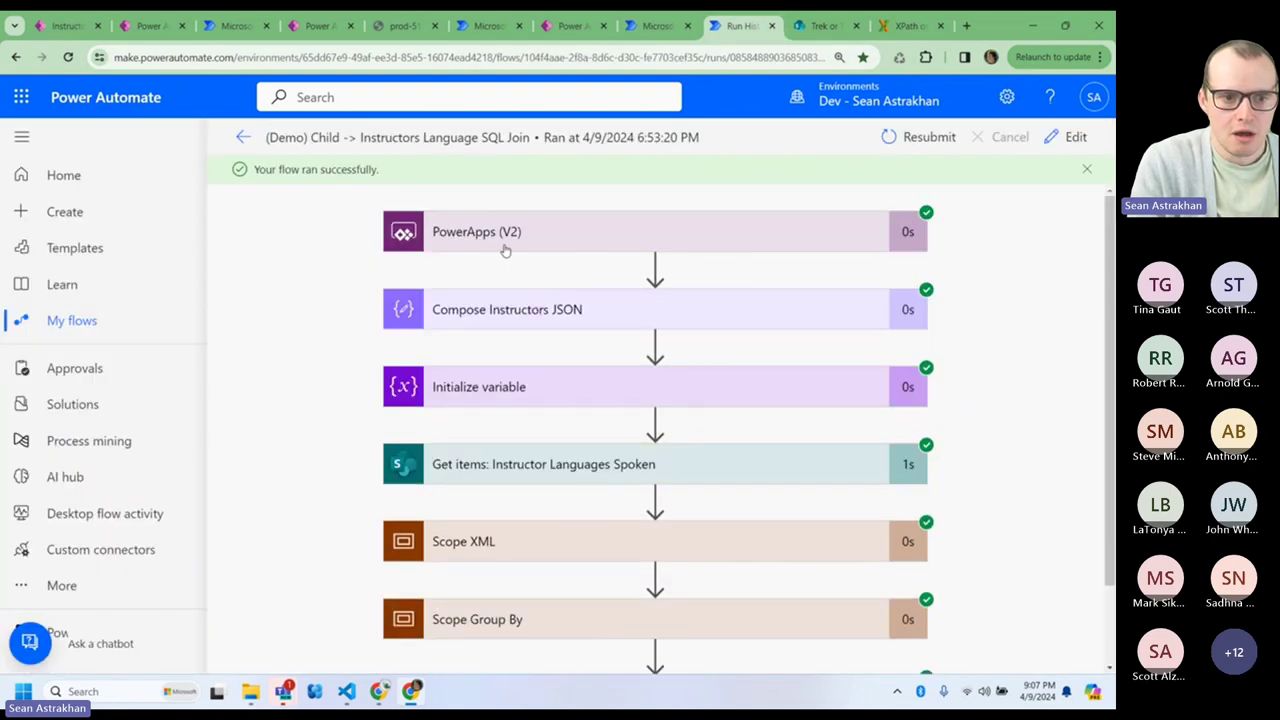
- Expand the Compose Instructors JSON and Get items steps in the run view
{"action": "left_click", "coordinate": [491, 313]}
{"action": "scroll", "coordinate": [517, 332], "scroll_direction": "down", "scroll_amount": 5}
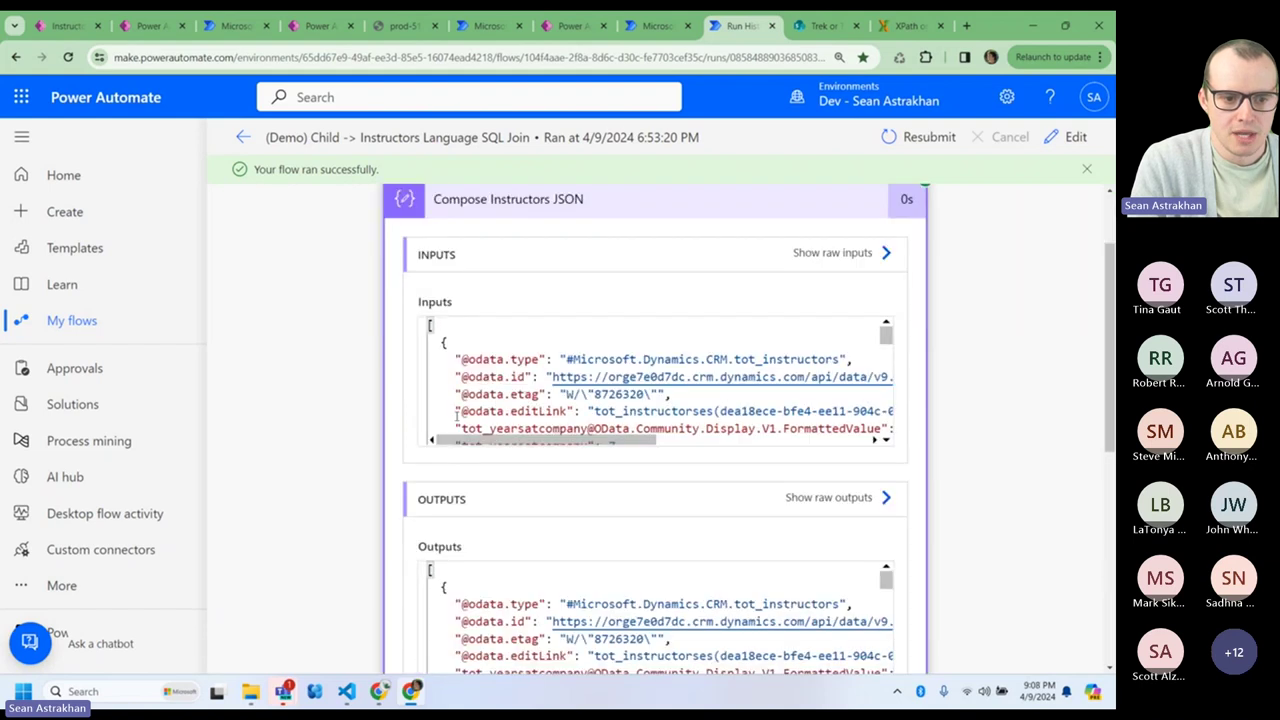
{"action": "scroll", "coordinate": [517, 332], "scroll_direction": "down", "scroll_amount": 10}
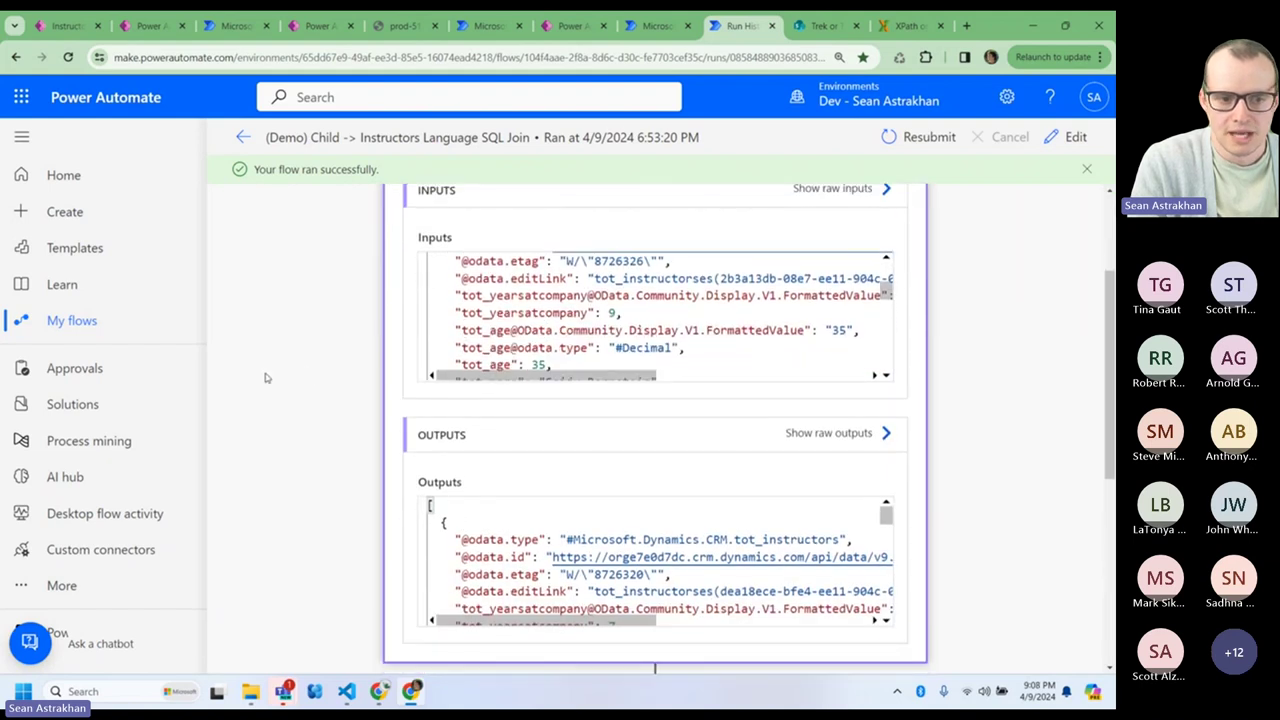
{"action": "left_click", "coordinate": [489, 383]}
{"action": "scroll", "coordinate": [345, 362], "scroll_direction": "down", "scroll_amount": 4}
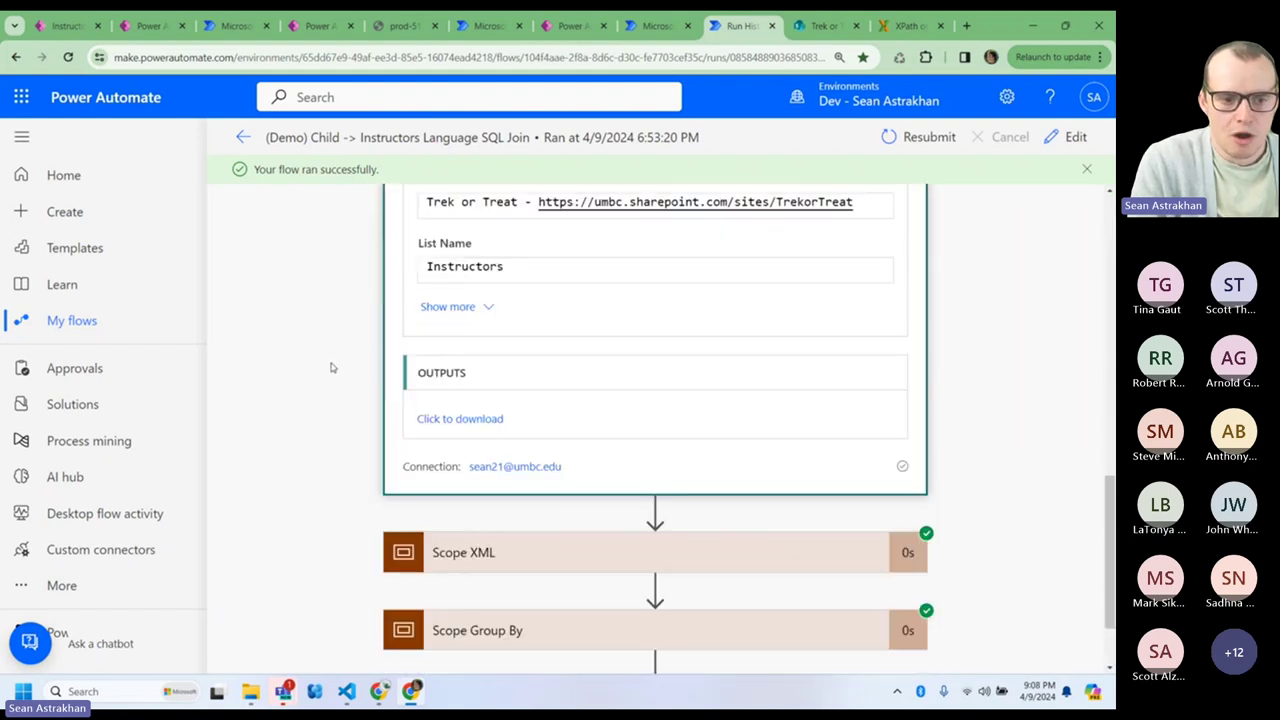
{"action": "scroll", "coordinate": [345, 362], "scroll_direction": "up", "scroll_amount": 1}
- Download the Get items output and scroll through the returned items
{"action": "left_click", "coordinate": [456, 383]}
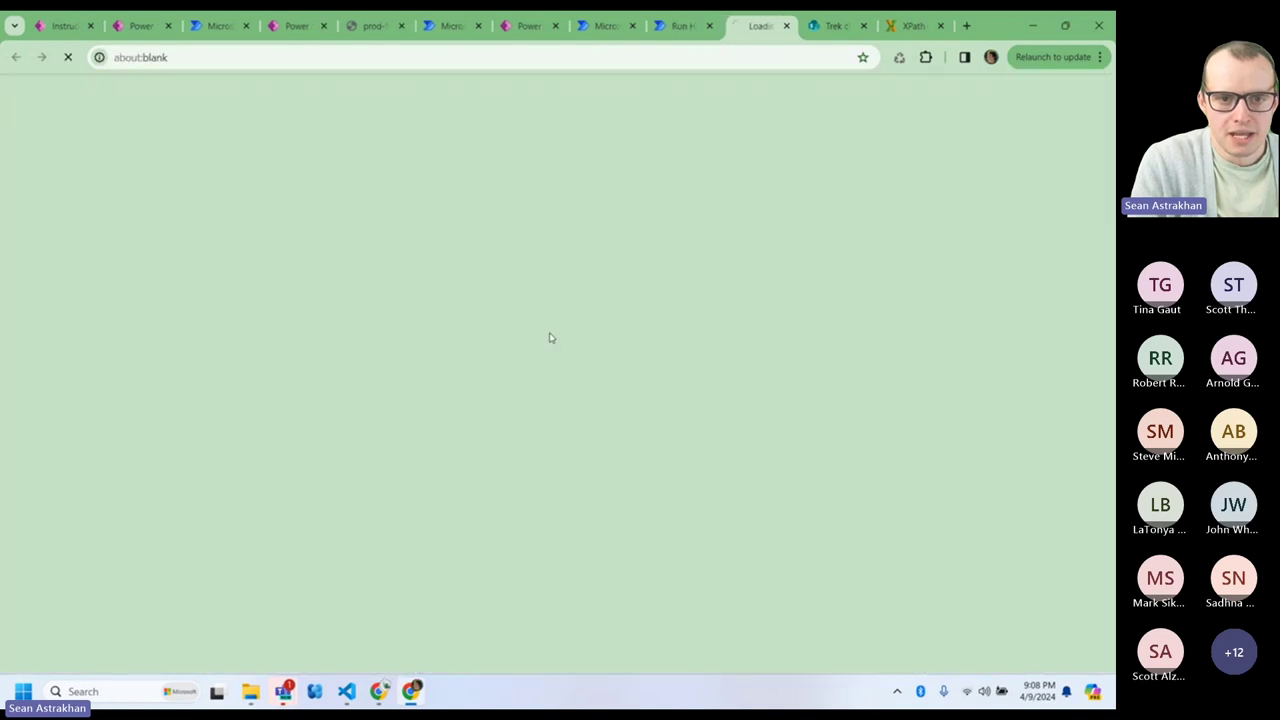
{"action": "scroll", "coordinate": [306, 343], "scroll_direction": "down", "scroll_amount": 1}
{"action": "scroll", "coordinate": [306, 343], "scroll_direction": "down", "scroll_amount": 6}
{"action": "scroll", "coordinate": [315, 338], "scroll_direction": "up", "scroll_amount": 2}
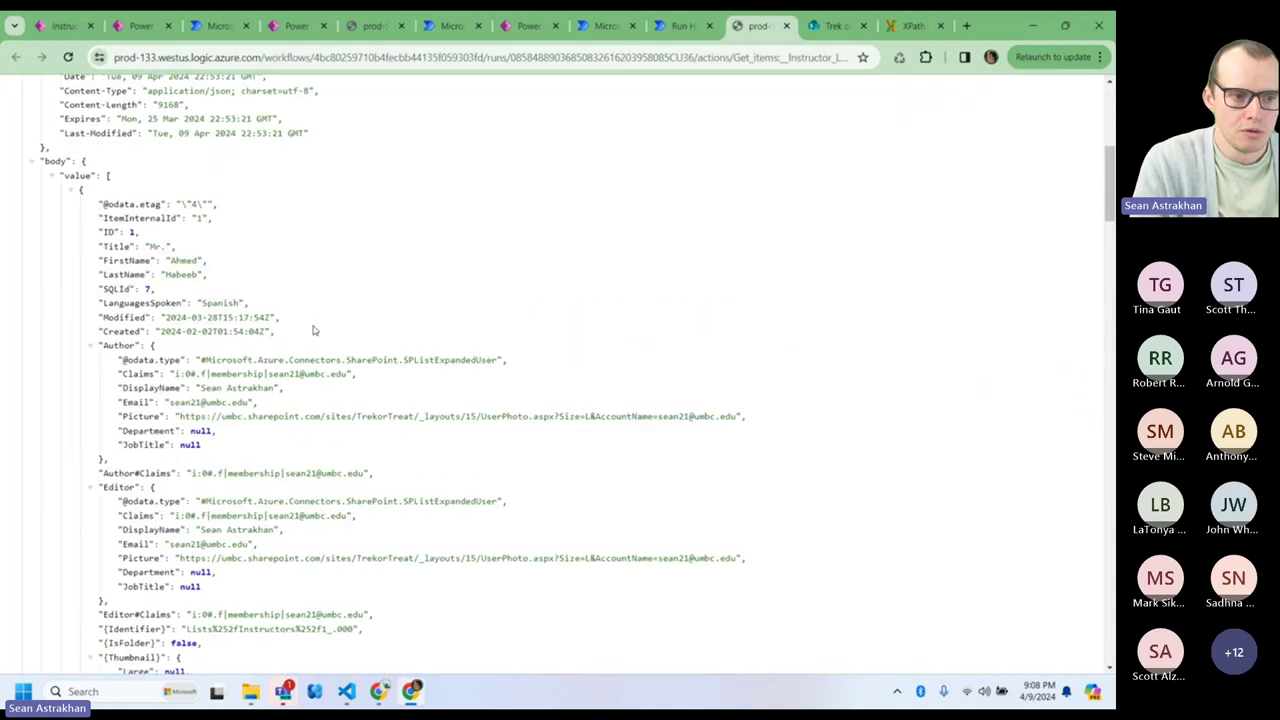
{"action": "scroll", "coordinate": [323, 332], "scroll_direction": "up", "scroll_amount": 1}
{"action": "scroll", "coordinate": [323, 332], "scroll_direction": "up", "scroll_amount": 1}
{"action": "scroll", "coordinate": [323, 332], "scroll_direction": "down", "scroll_amount": 1}
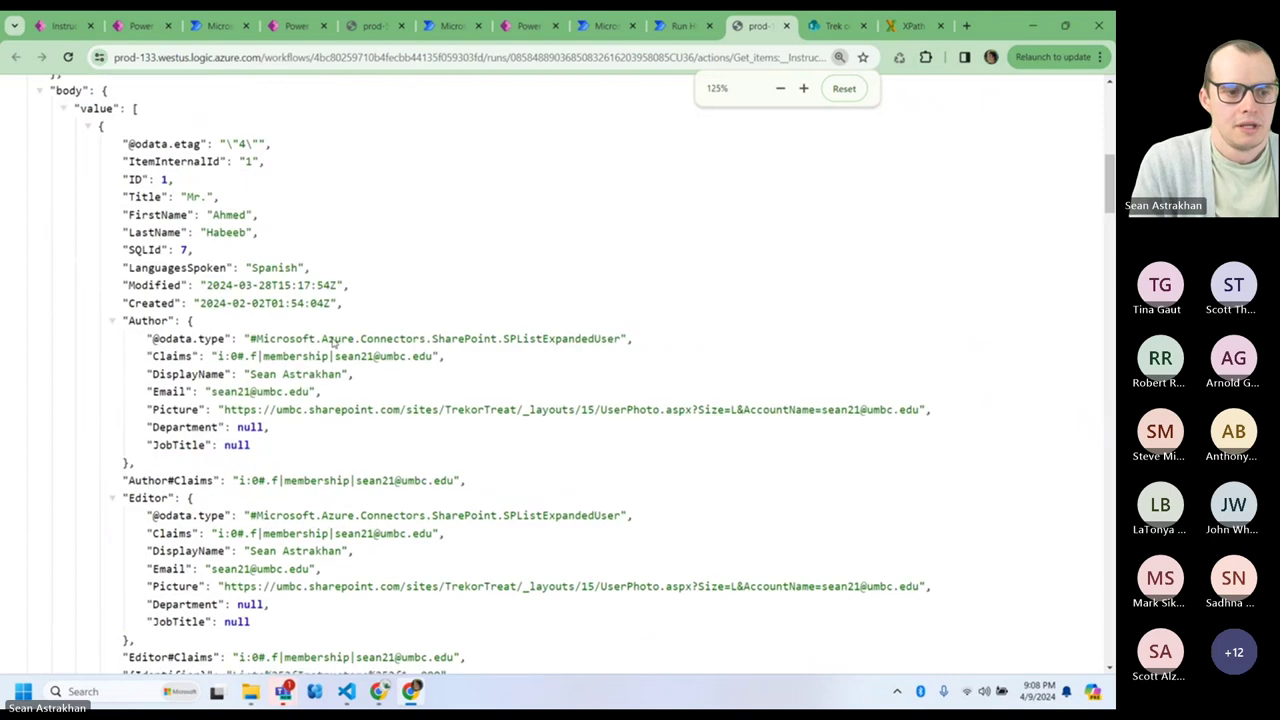
{"action": "scroll", "coordinate": [323, 332], "scroll_direction": "up", "scroll_amount": 2}
- Go back from the run details to the flow designer
{"action": "left_click", "coordinate": [680, 30]}
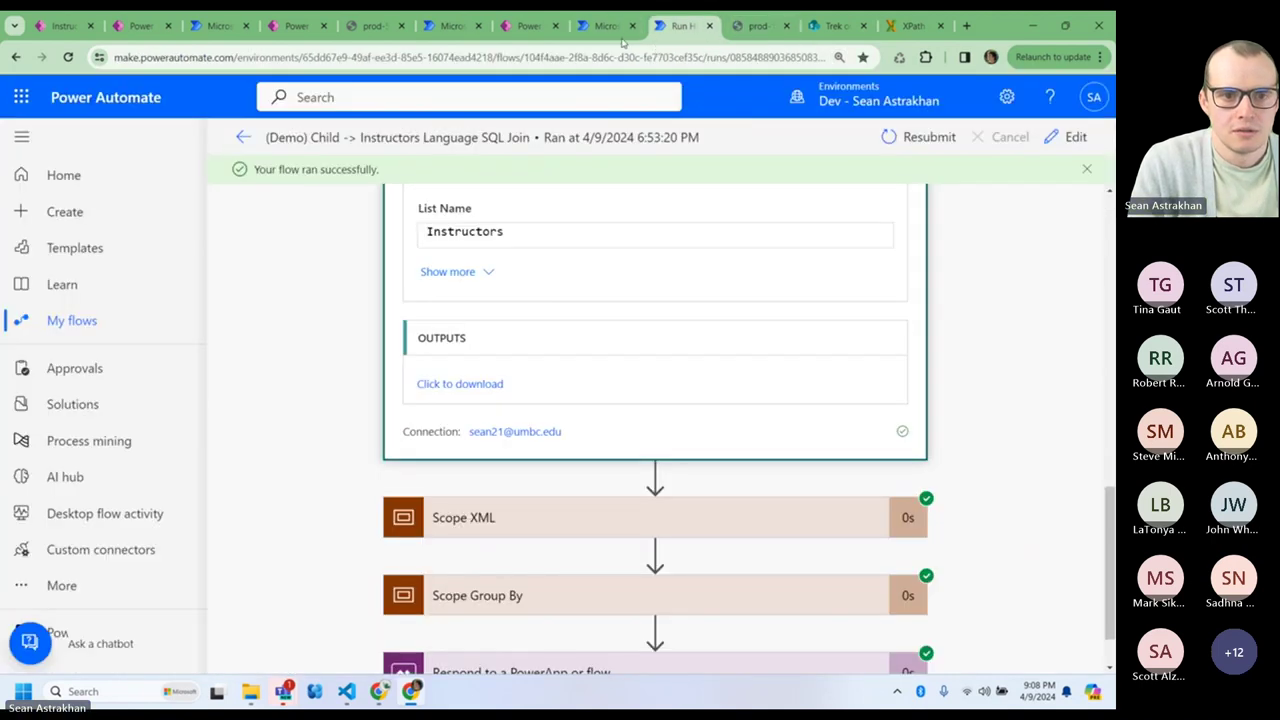
{"action": "scroll", "coordinate": [571, 374], "scroll_direction": "down", "scroll_amount": 1}
{"action": "scroll", "coordinate": [571, 374], "scroll_direction": "up", "scroll_amount": 3}
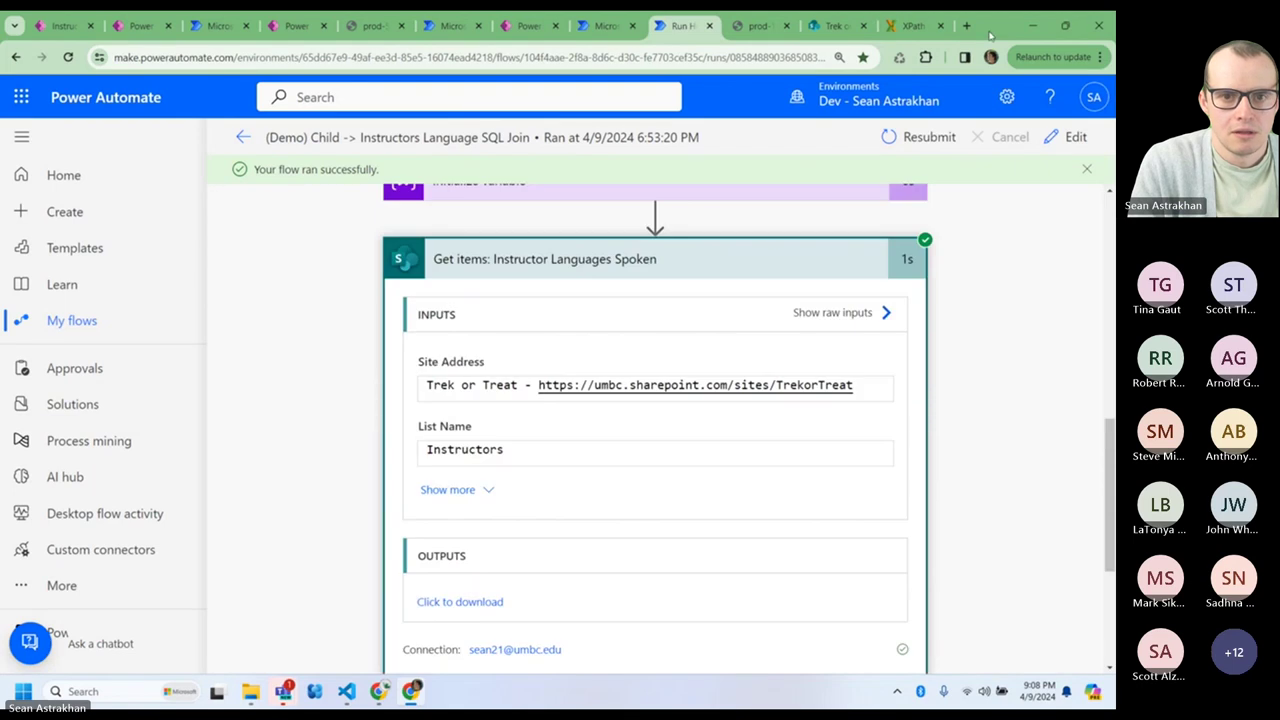
{"action": "left_click_drag", "start_coordinate": [992, 37], "coordinate": [968, 98]}
{"action": "key", "text": "ctrl+Page_Up"}
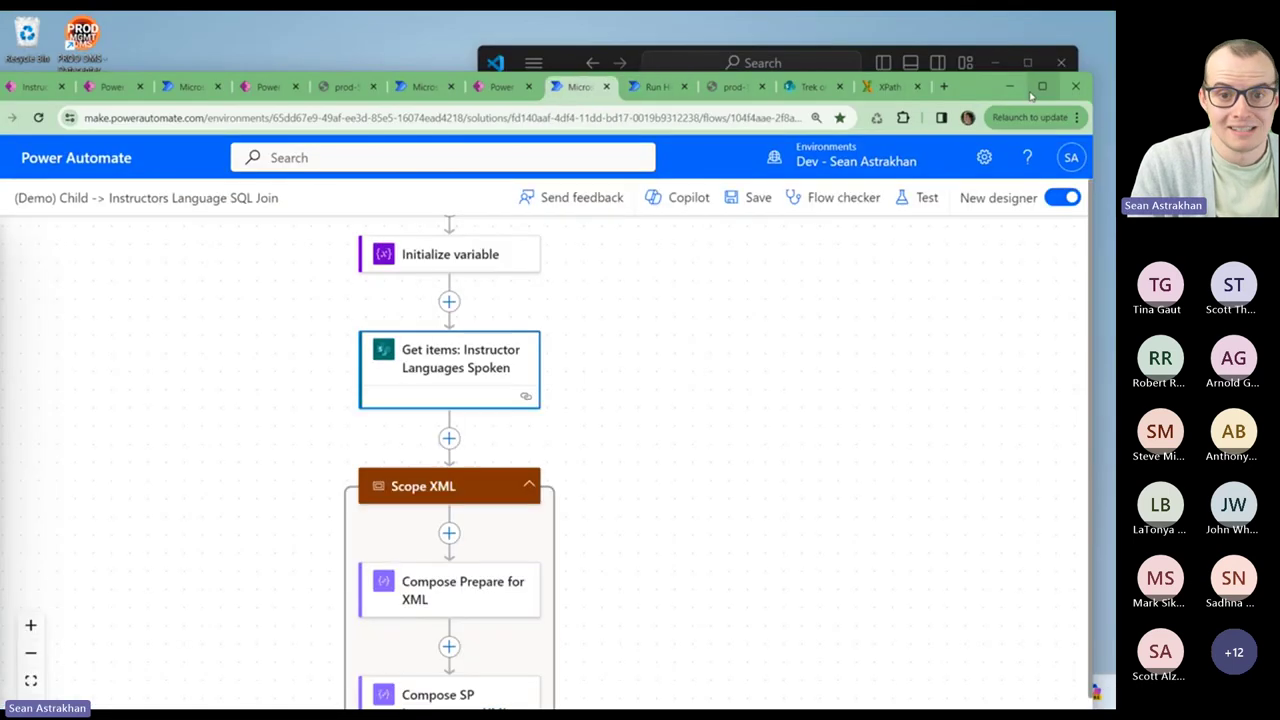
- Edit the Compose Prepare for XML inputs so the JSON is wrapped under a 'root' key
{"action": "left_click", "coordinate": [1041, 87]}
{"action": "scroll", "coordinate": [731, 363], "scroll_direction": "down", "scroll_amount": 3}
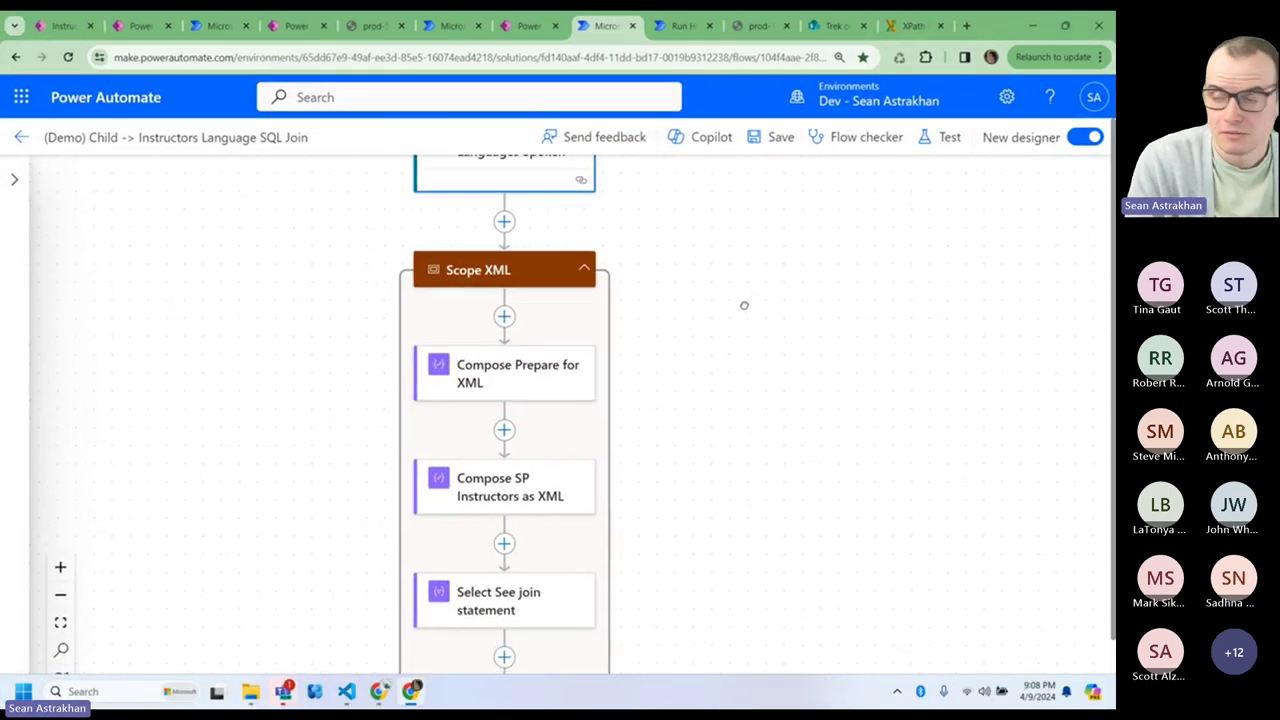
{"action": "left_click", "coordinate": [503, 379]}
{"action": "key", "text": "ctrl+plus"}
{"action": "key", "text": "ctrl+plus"}
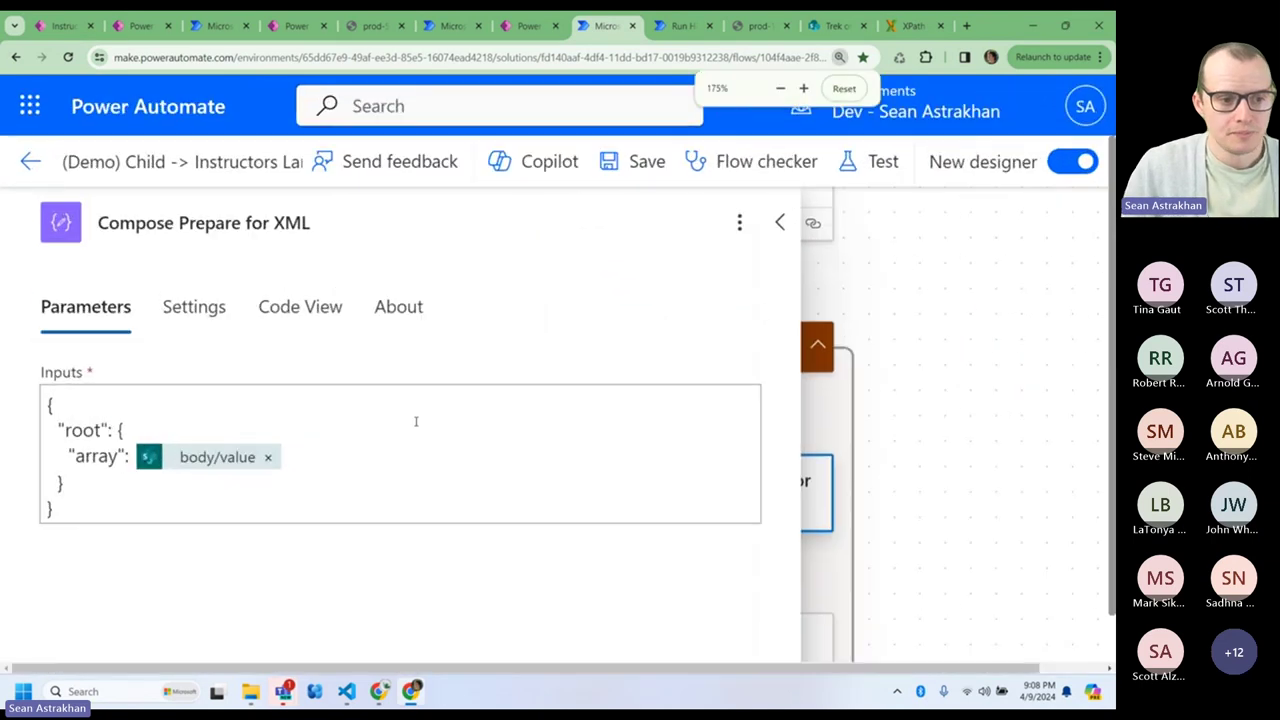
{"action": "left_click", "coordinate": [70, 404]}
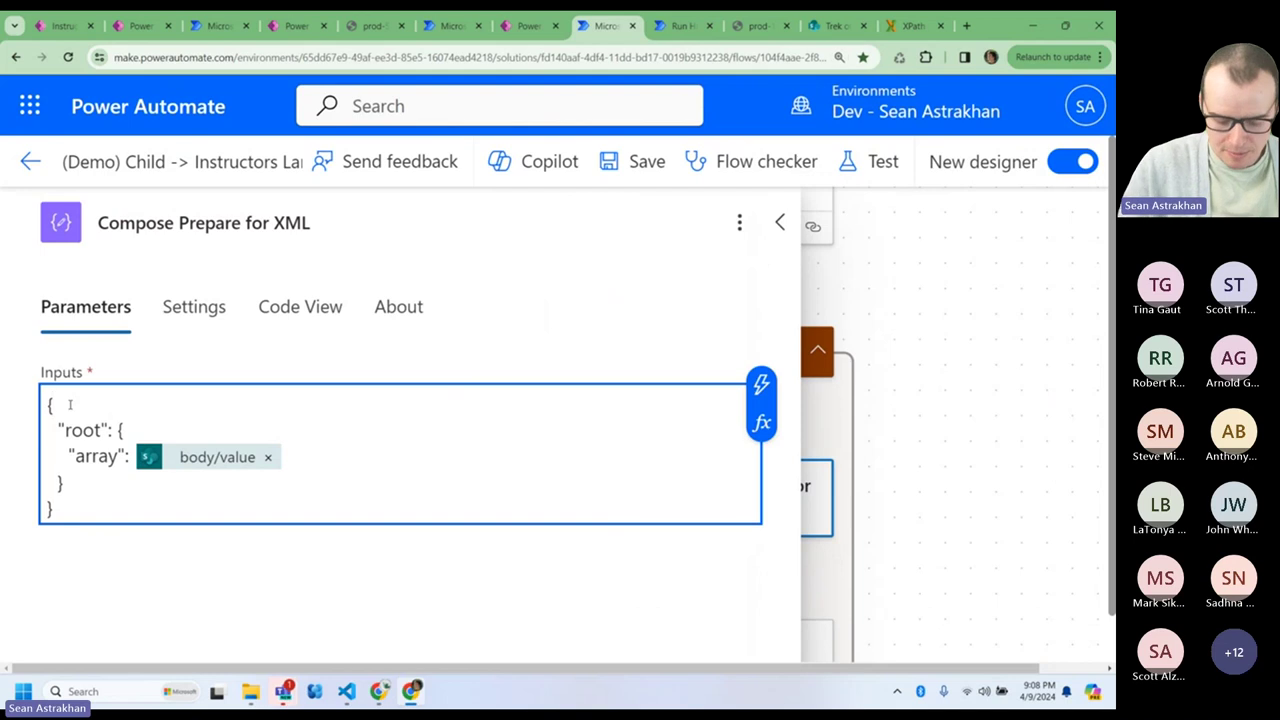
{"action": "type", "text": "{"}
{"action": "key", "text": "Right"}
{"action": "key", "text": "shift+Right"}
{"action": "key", "text": "shift+Right"}
{"action": "key", "text": "shift+Right"}
{"action": "key", "text": "shift+Right"}
{"action": "type", "text": "root"}
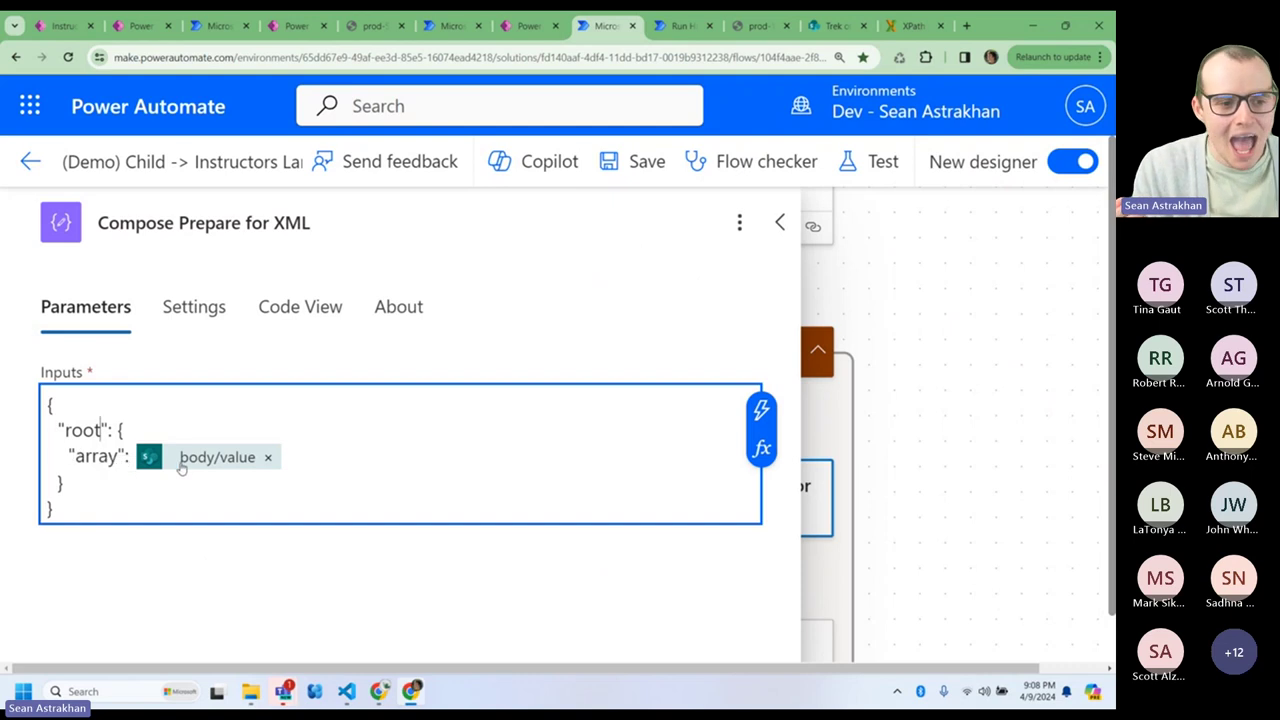
{"action": "left_click", "coordinate": [763, 411]}
{"action": "scroll", "coordinate": [537, 325], "scroll_direction": "down", "scroll_amount": 10}
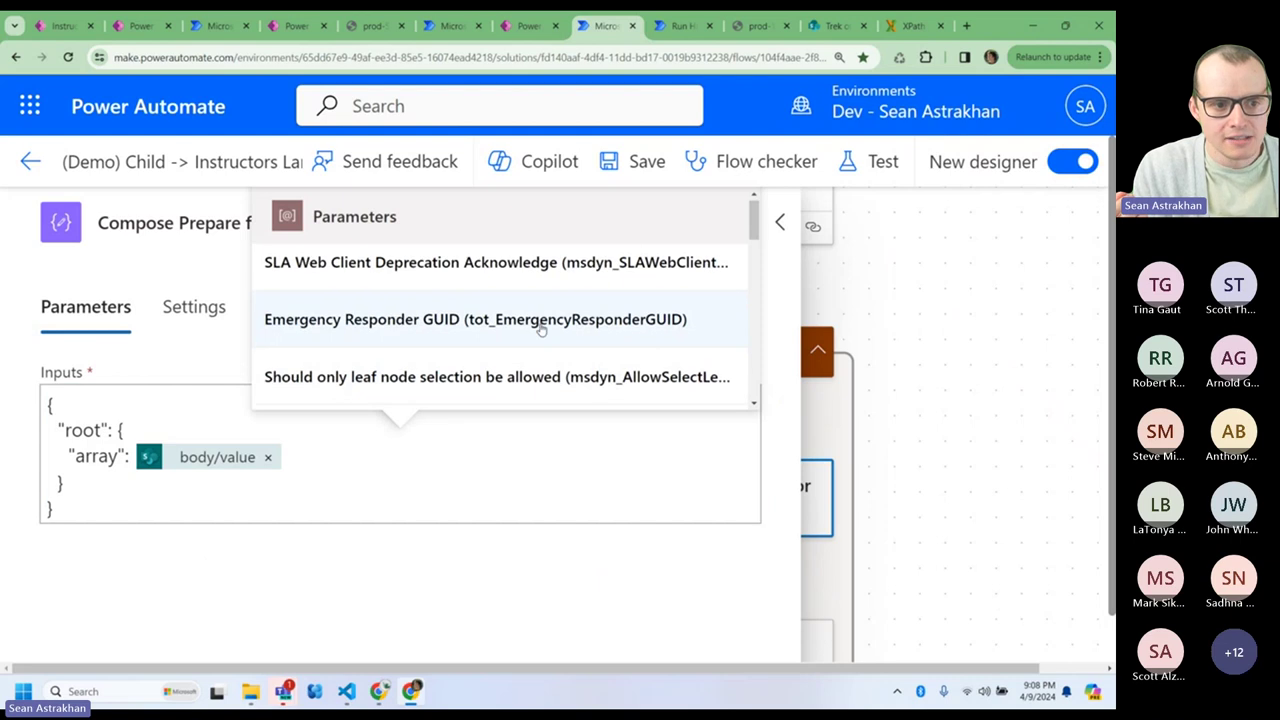
{"action": "scroll", "coordinate": [538, 331], "scroll_direction": "up", "scroll_amount": 2}
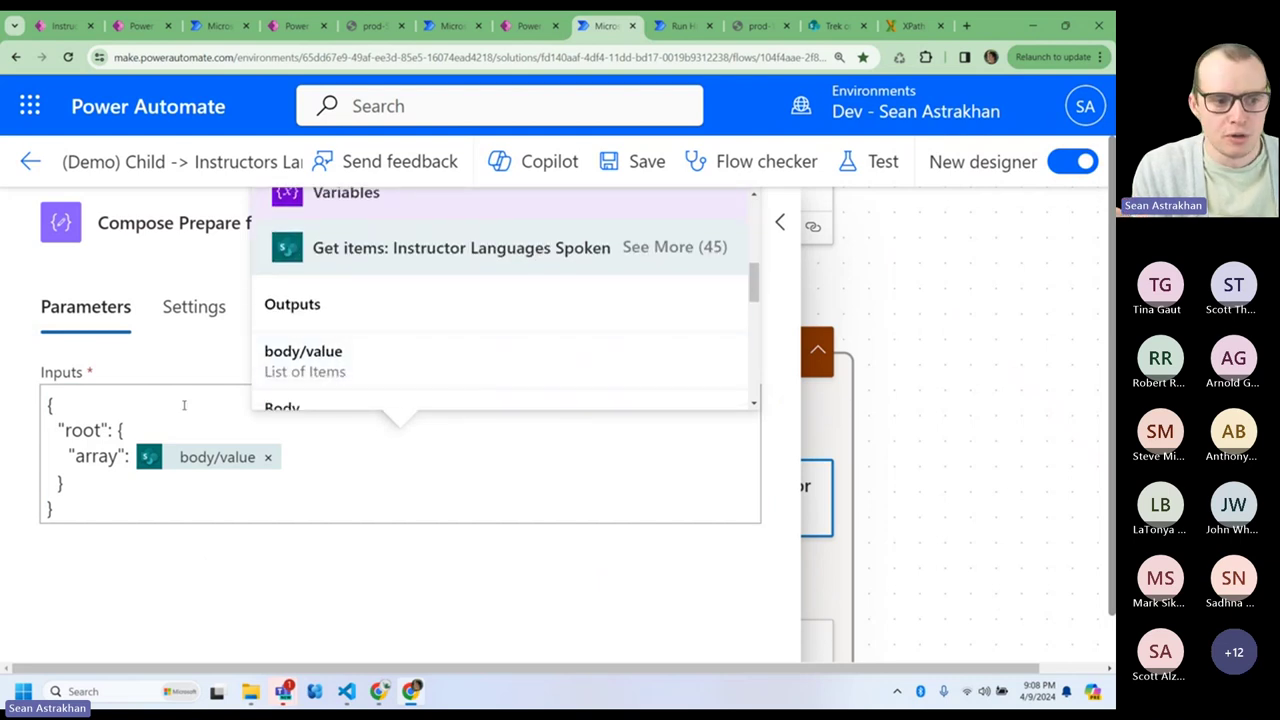
{"action": "left_click", "coordinate": [184, 405]}
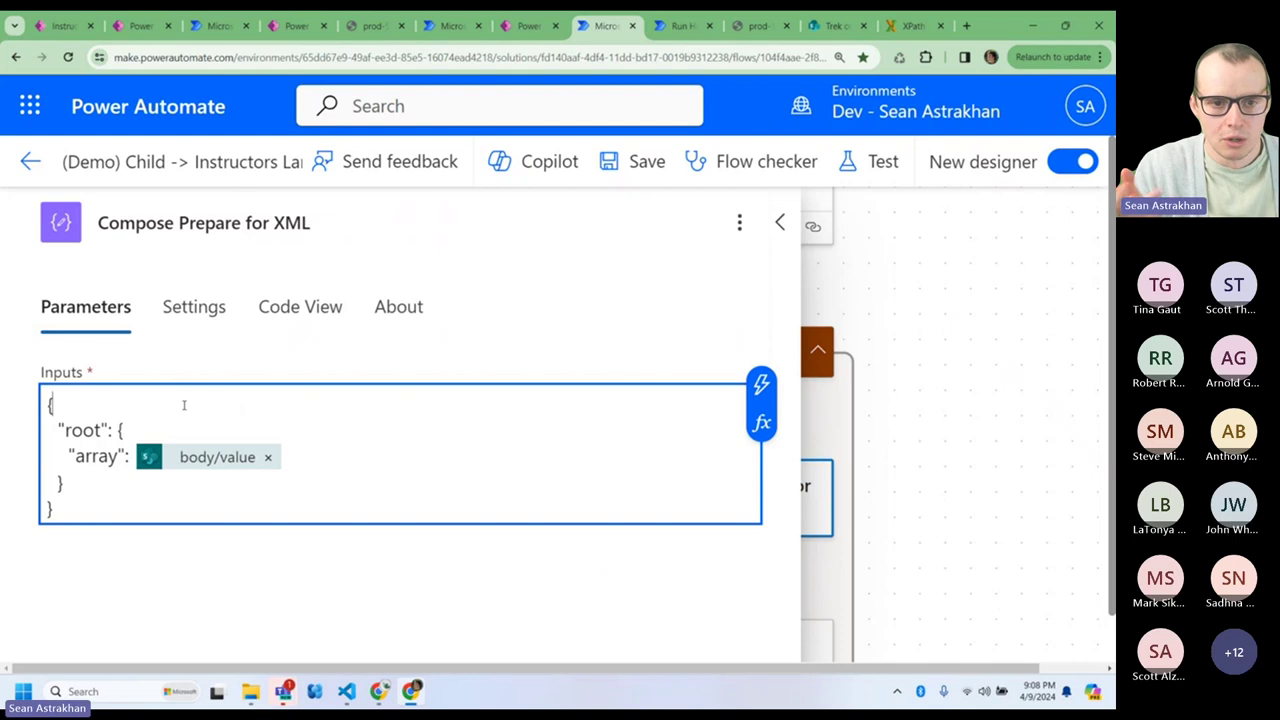
{"action": "left_click", "coordinate": [779, 224]}
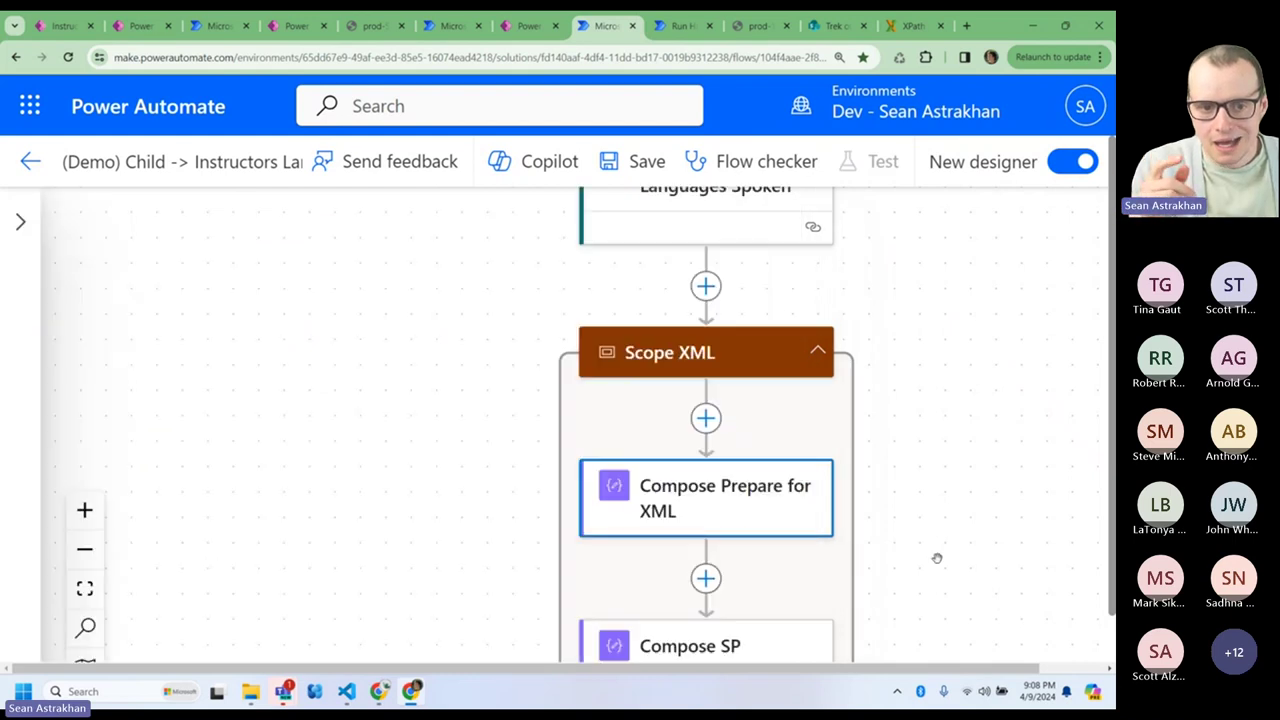
- Set Compose SP Instructors as XML to xml(outputs('Compose_Prepare_for_XML'))
{"action": "left_click_drag", "start_coordinate": [937, 558], "coordinate": [894, 340]}
{"action": "left_click", "coordinate": [630, 437]}
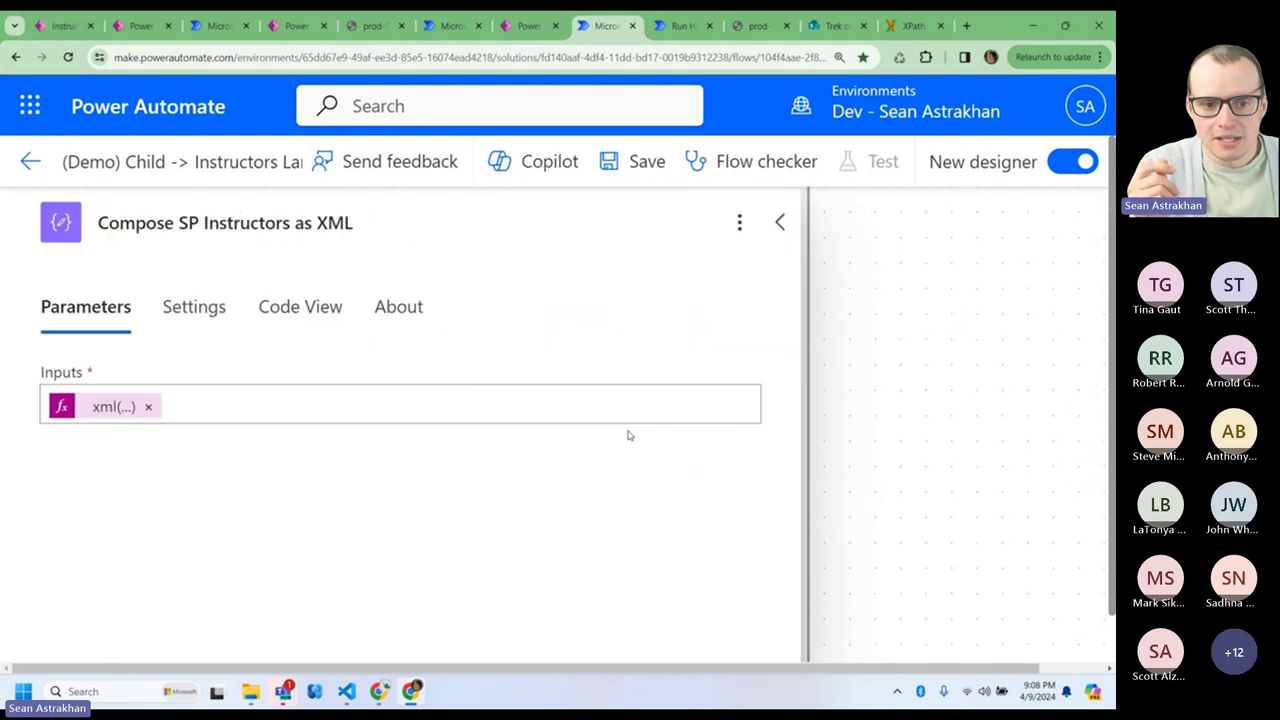
{"action": "left_click", "coordinate": [100, 412]}
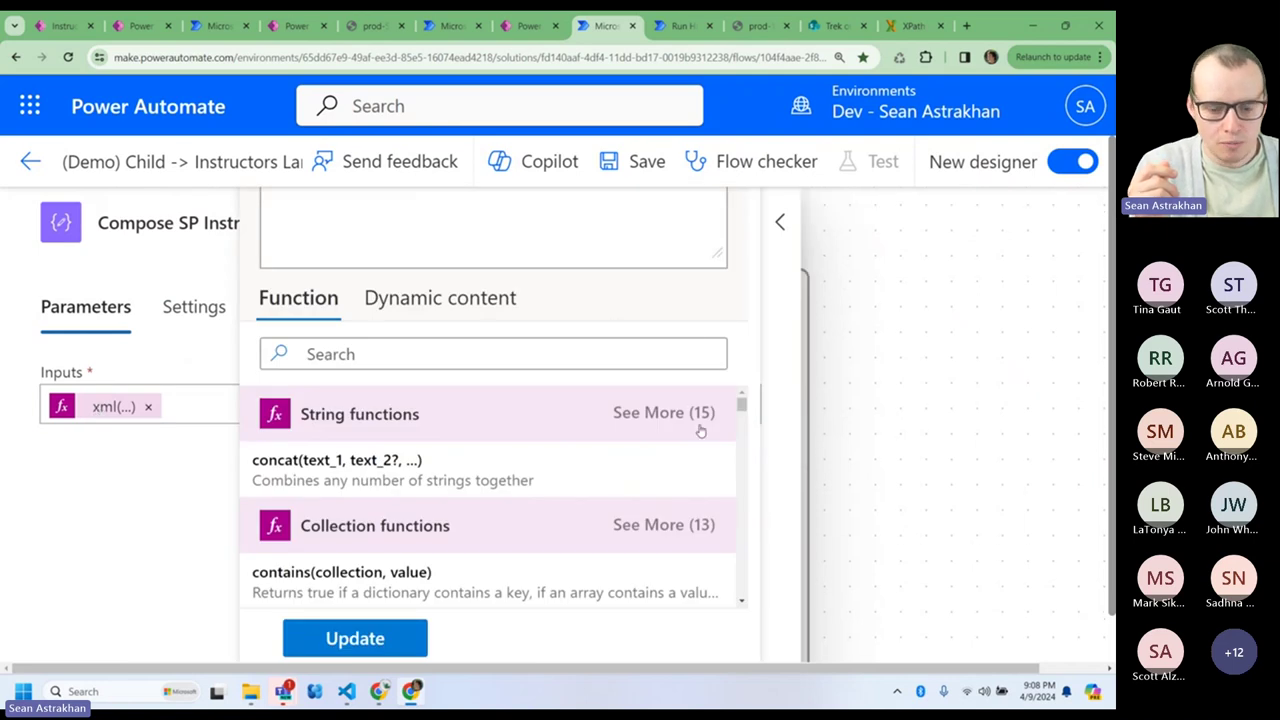
{"action": "key", "text": "ctrl+minus"}
{"action": "key", "text": "ctrl+minus"}
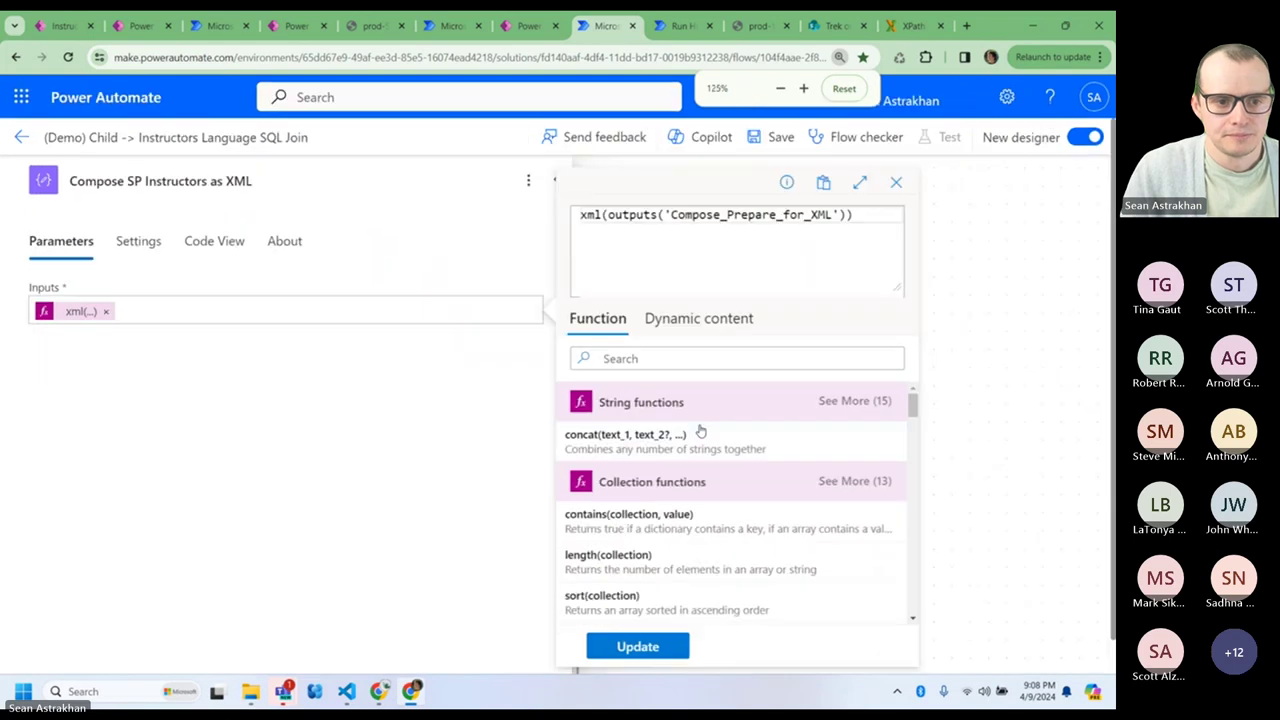
{"action": "left_click", "coordinate": [640, 240]}
{"action": "key", "text": "ctrl+a"}
{"action": "type", "text": "xml("}
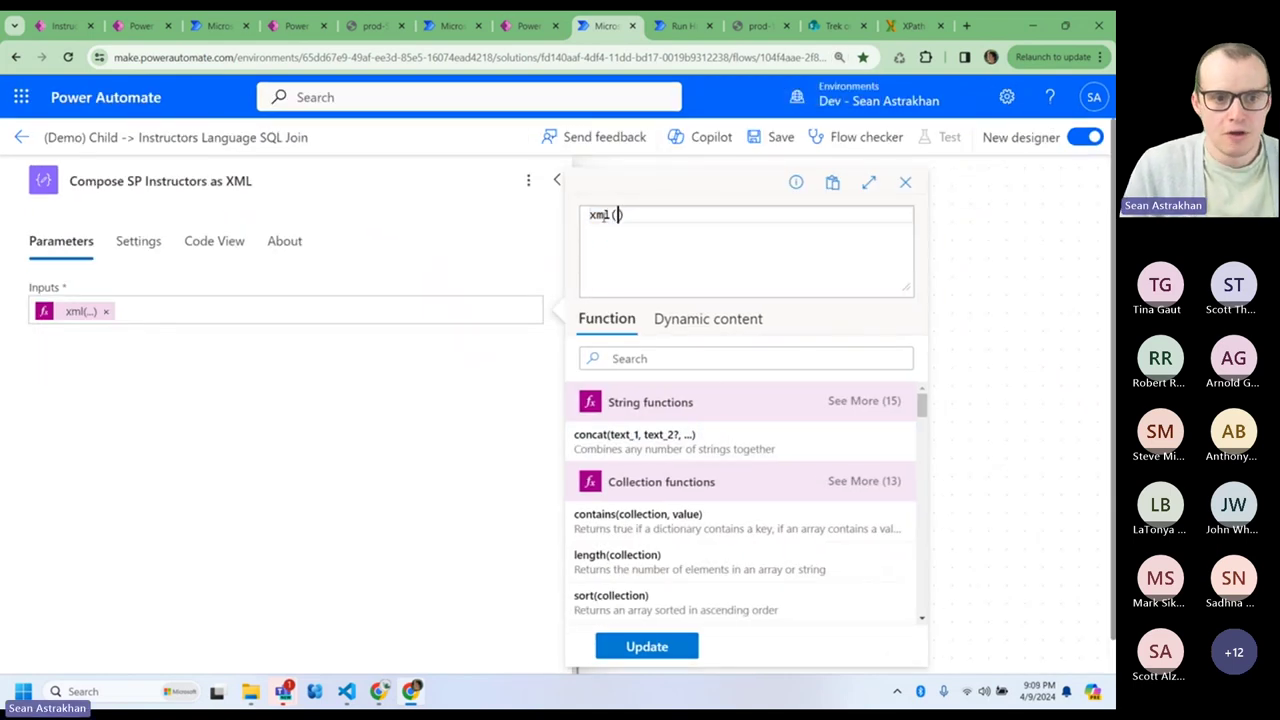
{"action": "left_click", "coordinate": [668, 318]}
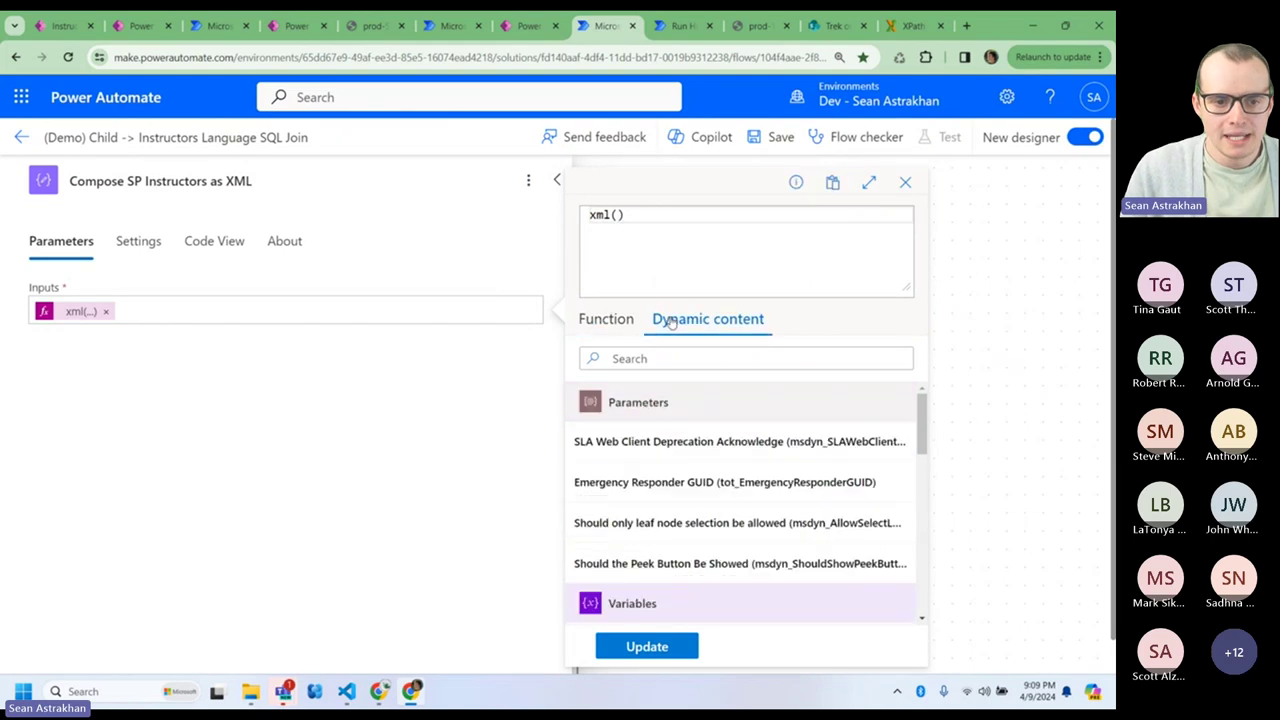
{"action": "scroll", "coordinate": [634, 518], "scroll_direction": "down", "scroll_amount": 3}
{"action": "left_click", "coordinate": [634, 518]}
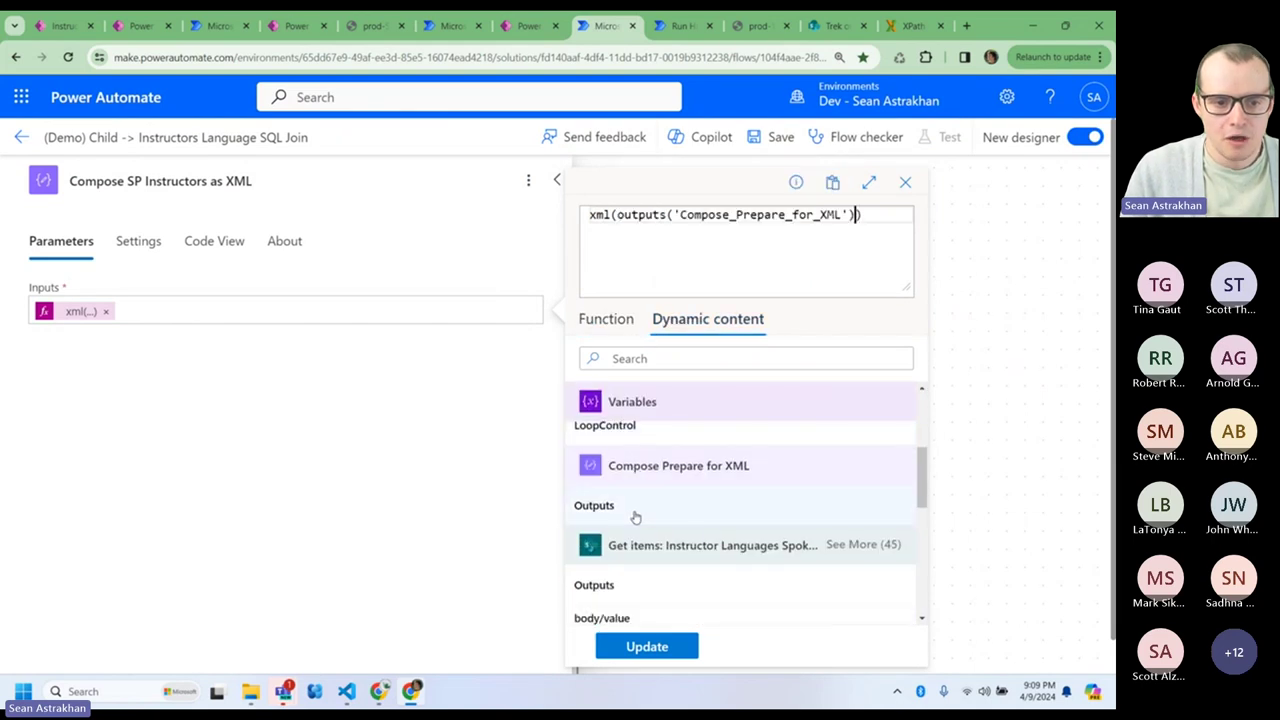
{"action": "left_click", "coordinate": [650, 647]}
- Close the step details and switch to the run history tab
{"action": "left_click", "coordinate": [566, 200]}
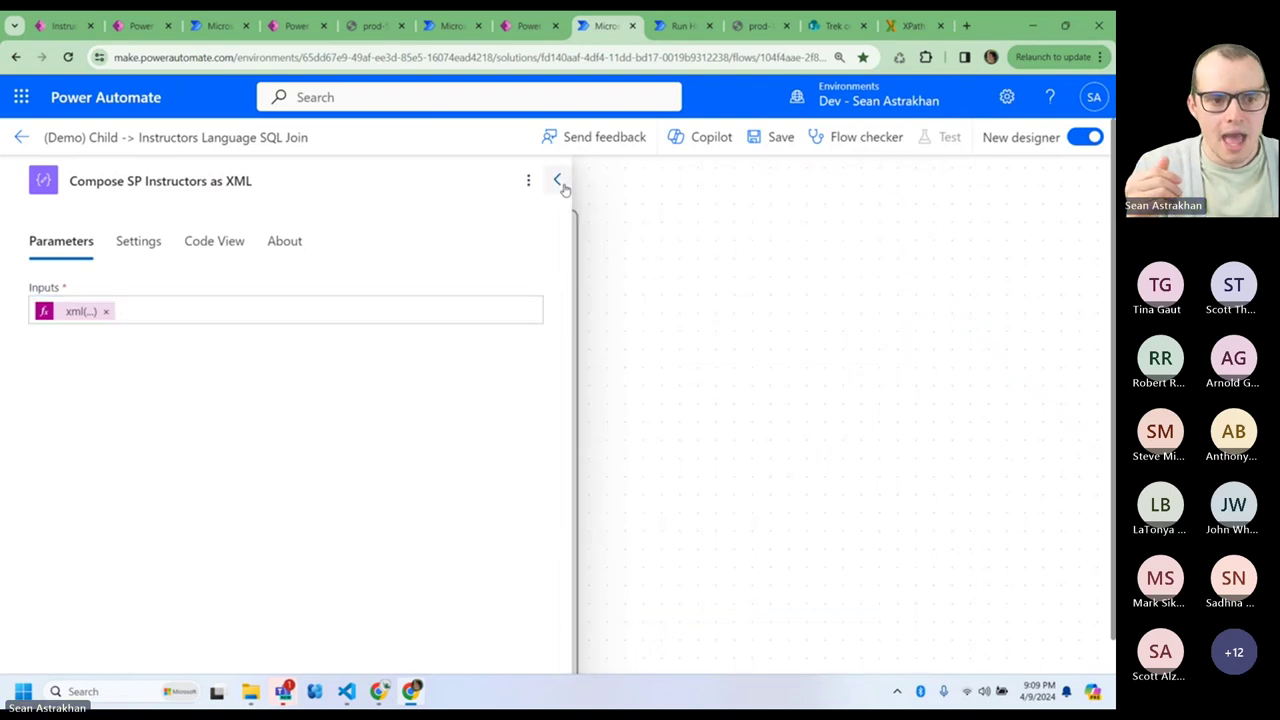
{"action": "left_click", "coordinate": [557, 180]}
{"action": "left_click_drag", "start_coordinate": [646, 394], "coordinate": [707, 423]}
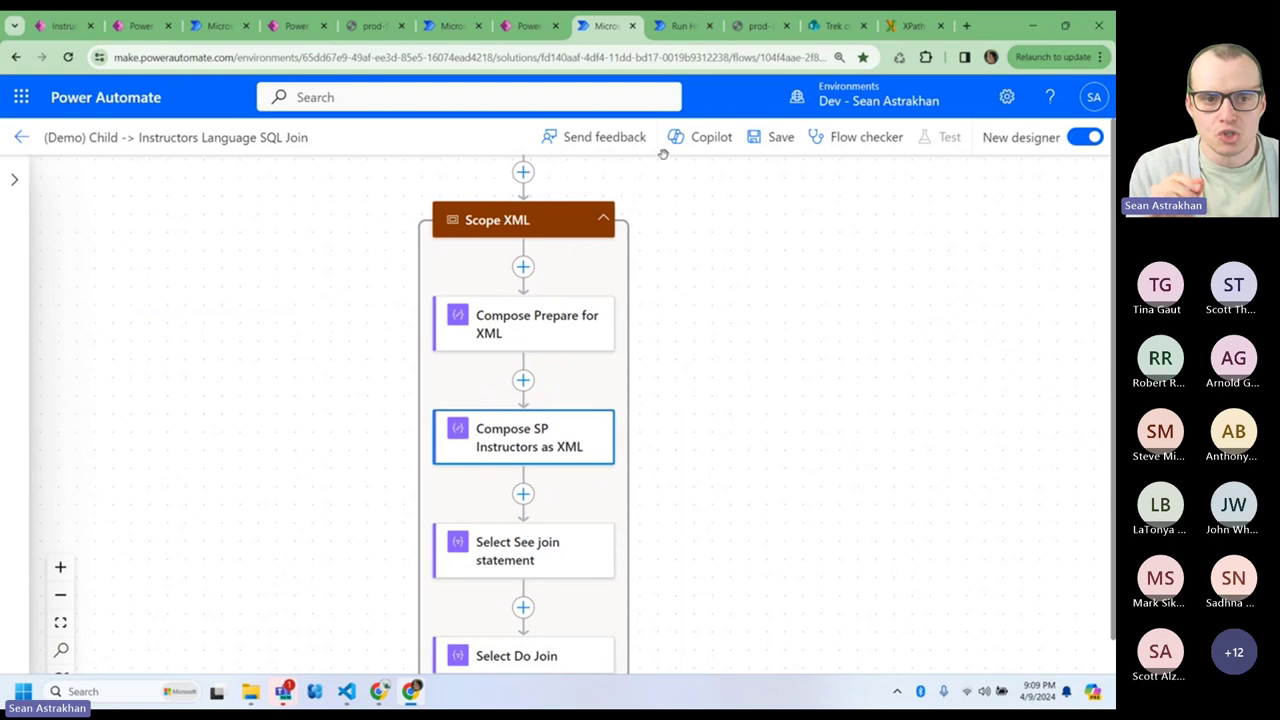
{"action": "left_click", "coordinate": [684, 26]}
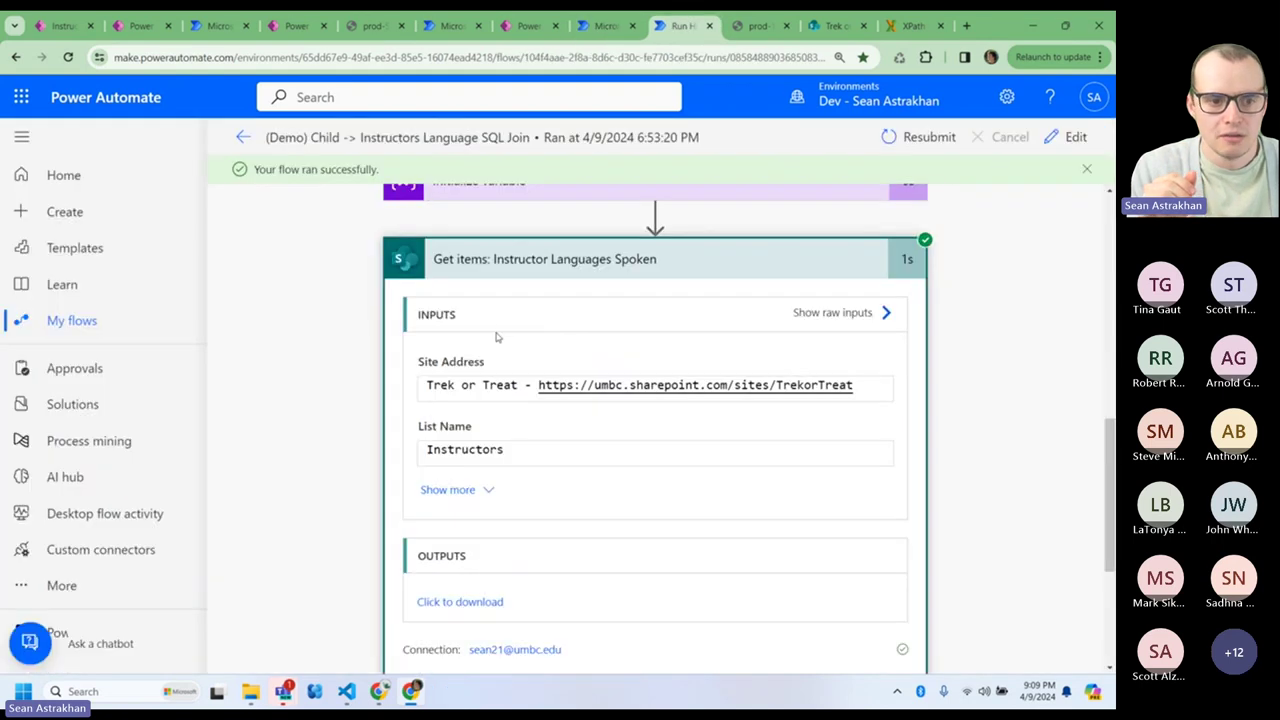
- Expand Scope XML in the run and inspect the JSON prepared for XML conversion
{"action": "scroll", "coordinate": [500, 335], "scroll_direction": "down", "scroll_amount": 3}
{"action": "left_click", "coordinate": [520, 451]}
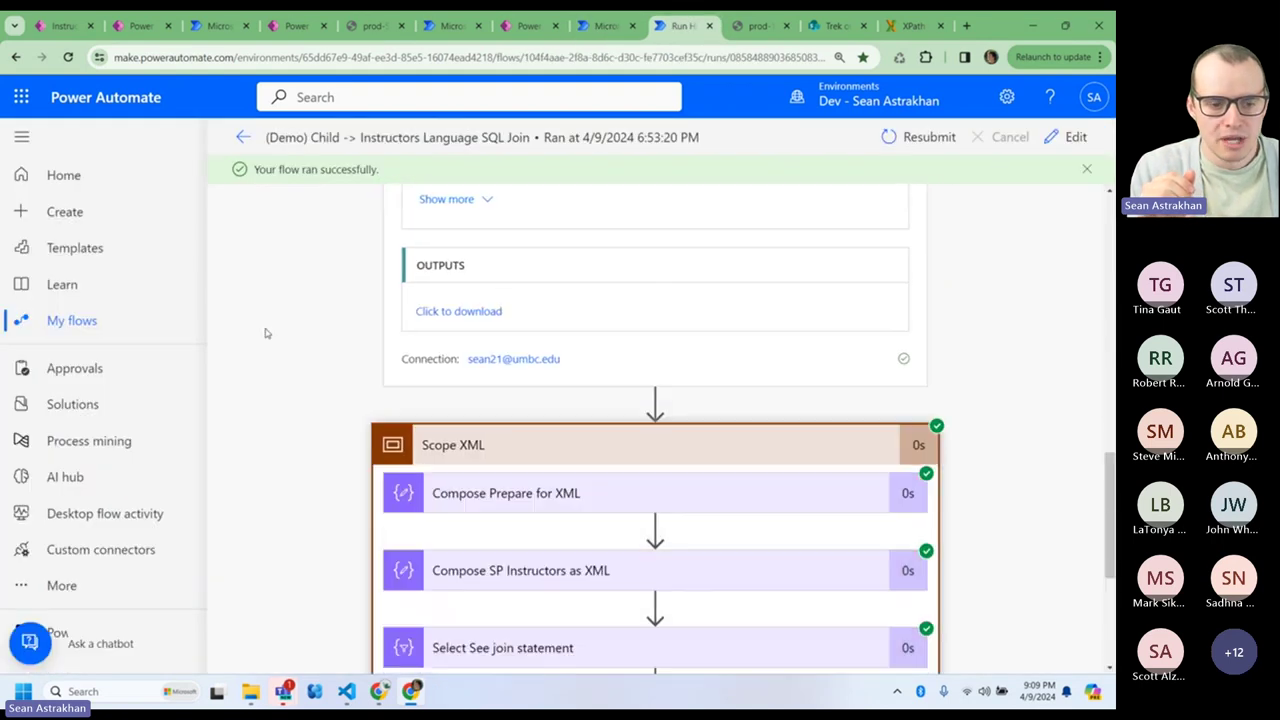
{"action": "scroll", "coordinate": [505, 222], "scroll_direction": "down", "scroll_amount": 3}
{"action": "left_click", "coordinate": [505, 214]}
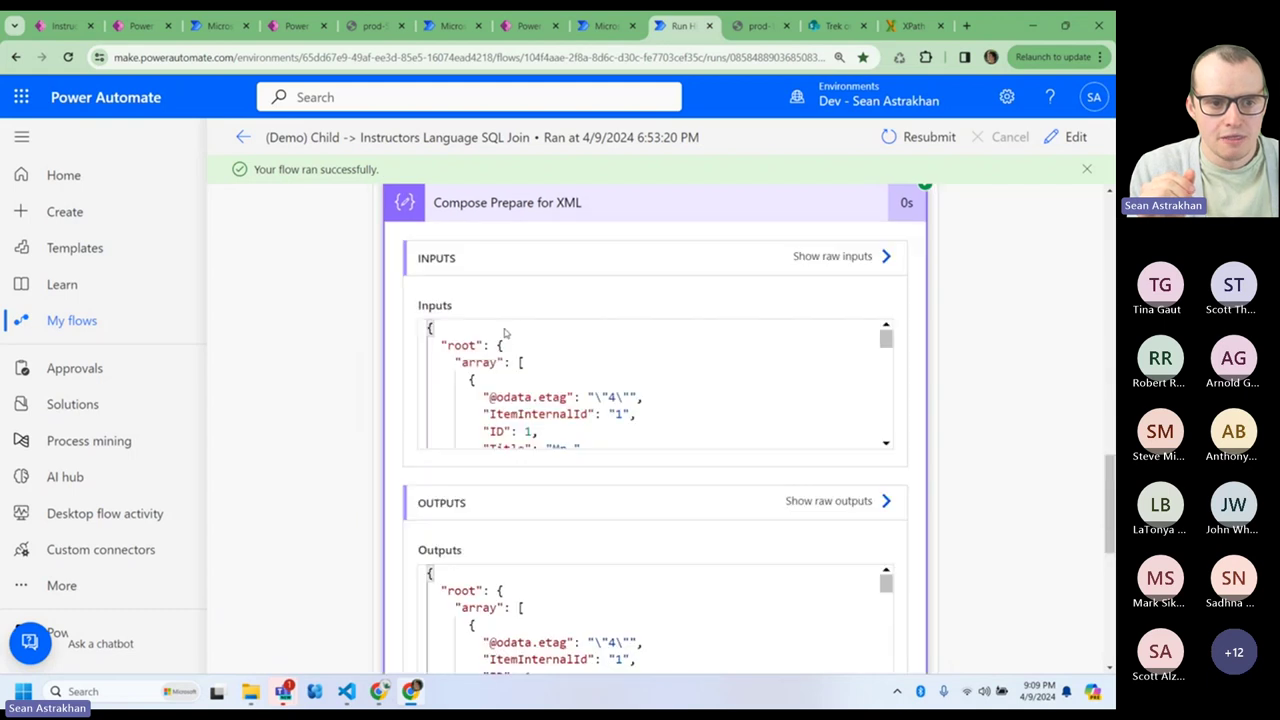
{"action": "left_click", "coordinate": [477, 362]}
{"action": "scroll", "coordinate": [477, 370], "scroll_direction": "down", "scroll_amount": 4}
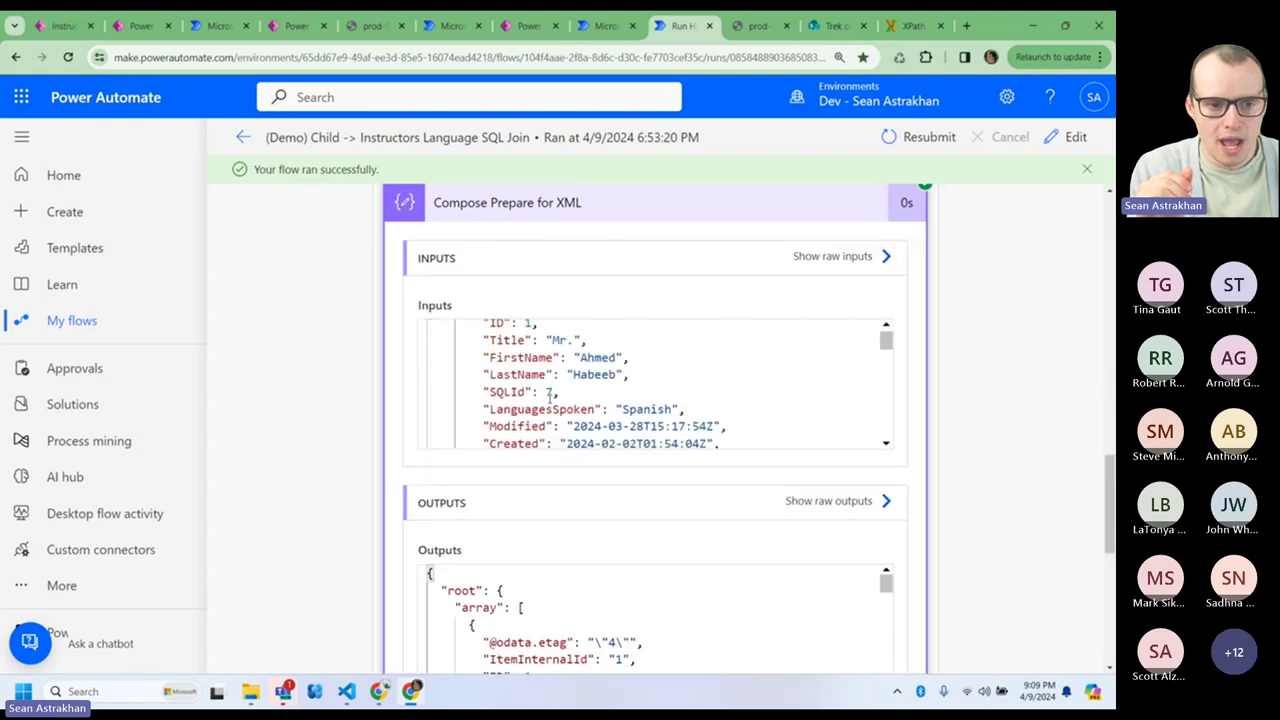
{"action": "scroll", "coordinate": [520, 360], "scroll_direction": "up", "scroll_amount": 4}
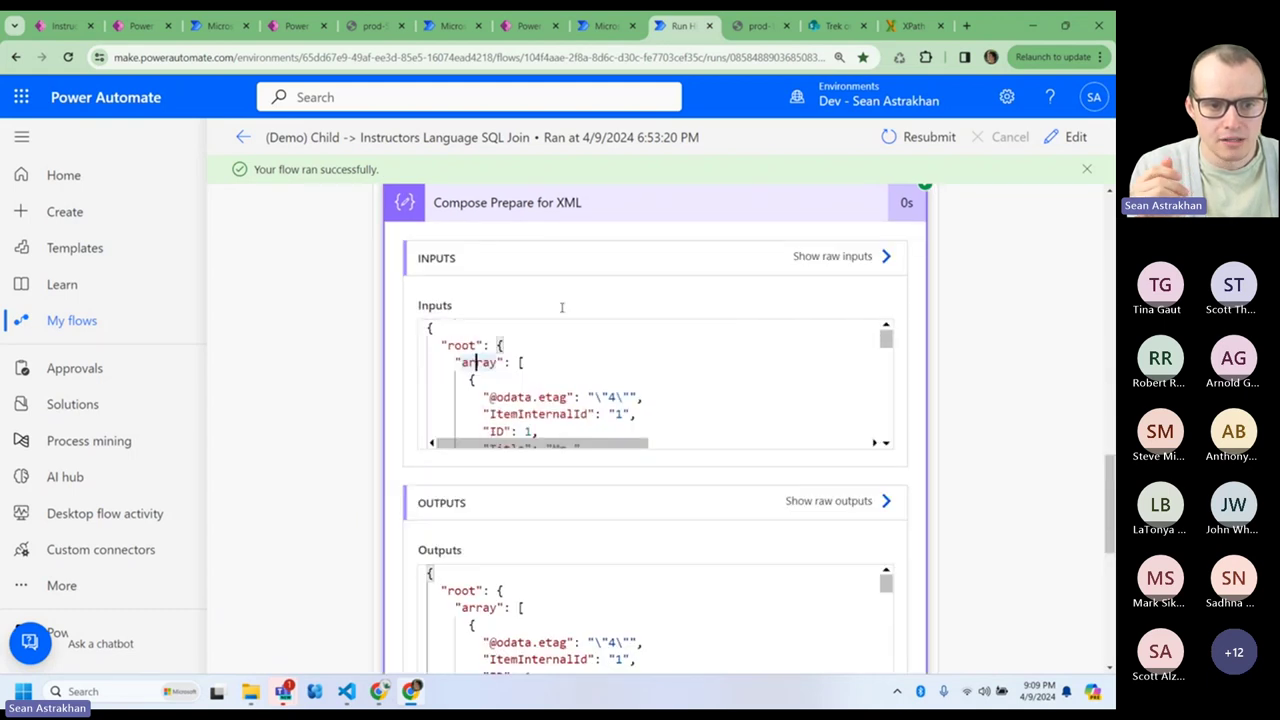
- Expand Compose SP Instructors as XML and select its whole XML input
{"action": "left_click", "coordinate": [554, 213]}
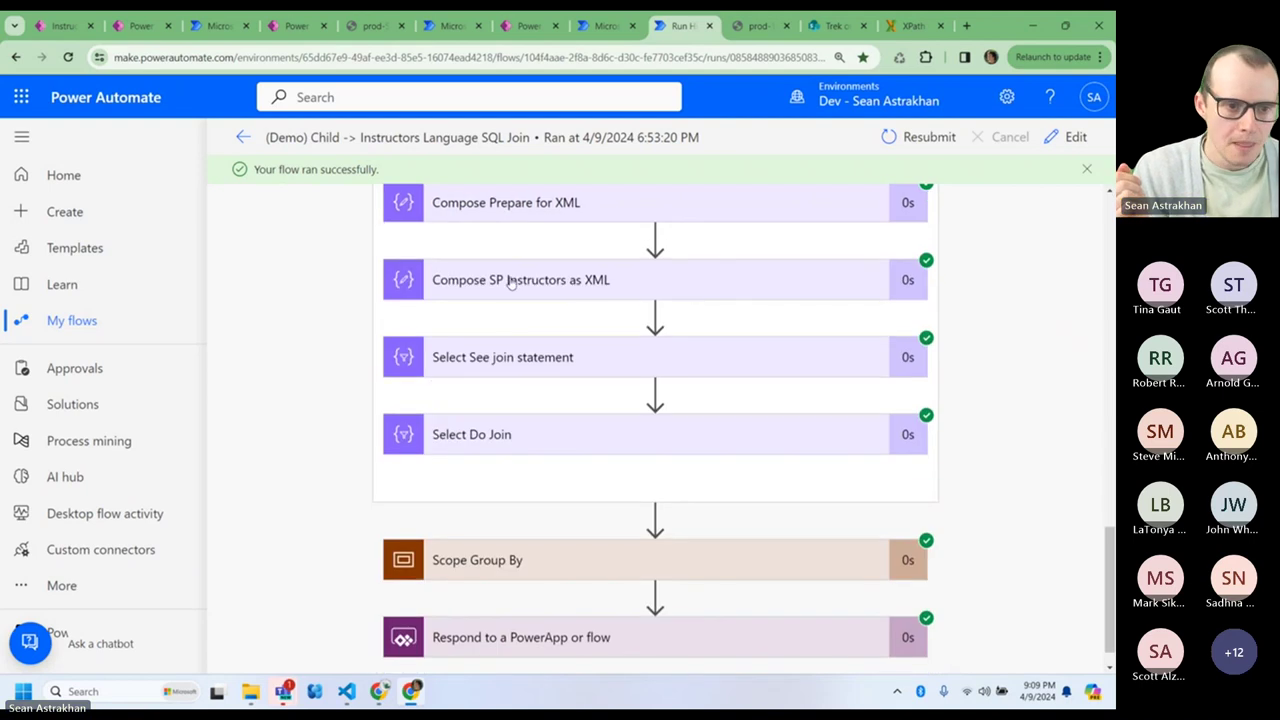
{"action": "left_click", "coordinate": [513, 281]}
{"action": "triple_click", "coordinate": [494, 408]}
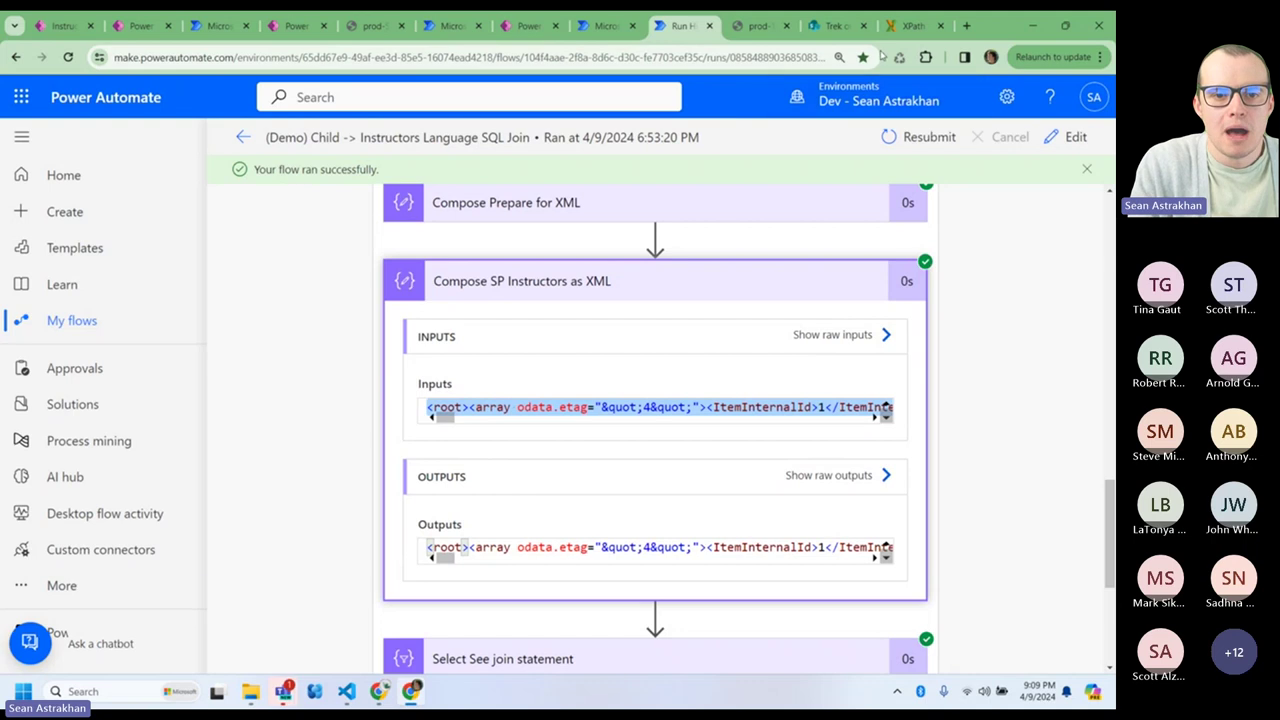
{"action": "left_click", "coordinate": [905, 25]}
- Replace Xpather's sample XML with the pasted instructors XML and format it as an indented tree
{"action": "key", "text": "ctrl+a"}
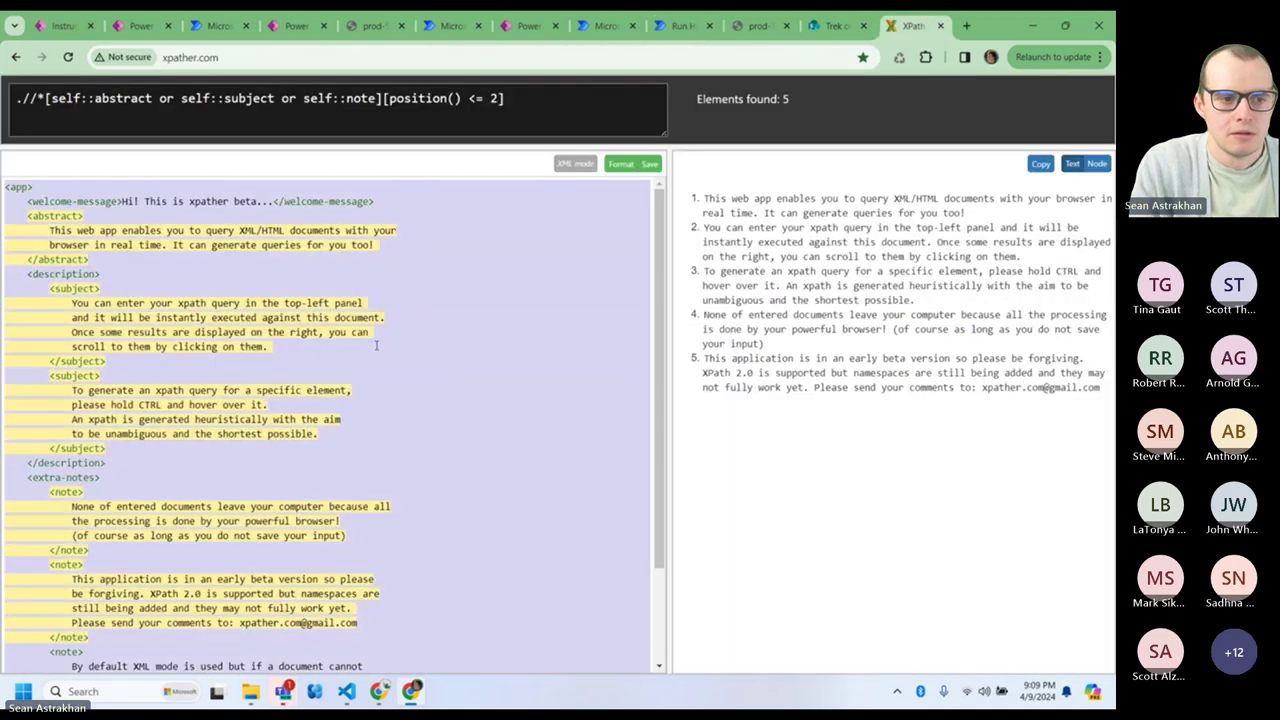
{"action": "key", "text": "ctrl+v"}
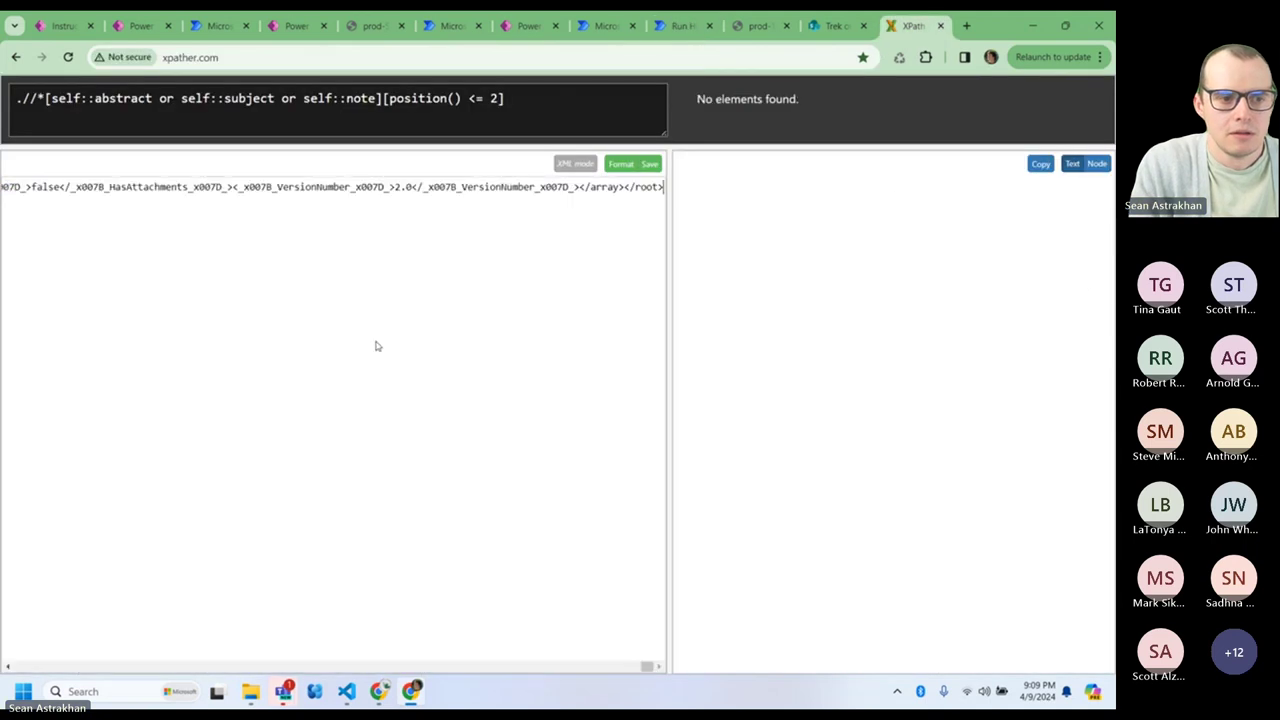
{"action": "left_click", "coordinate": [620, 164]}
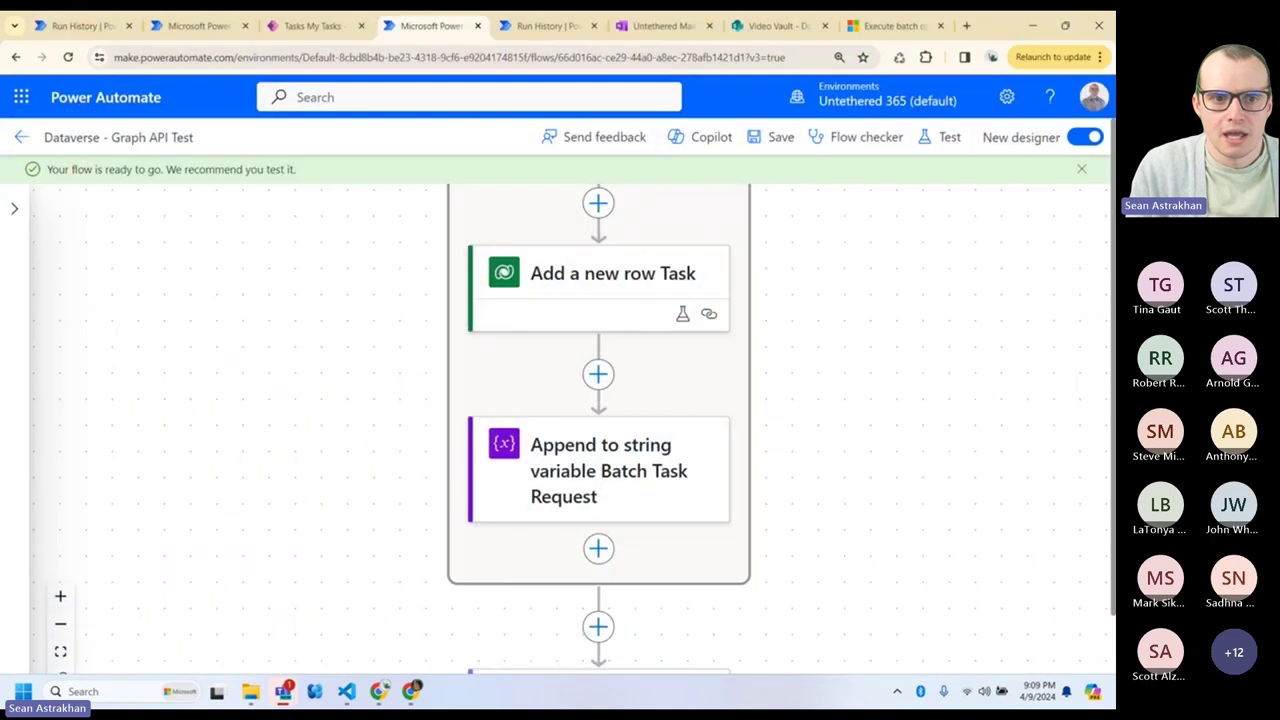
- Copy the saved XPath line from the OneNote notes, then query //root/array in XPather
{"action": "left_click", "coordinate": [662, 25]}
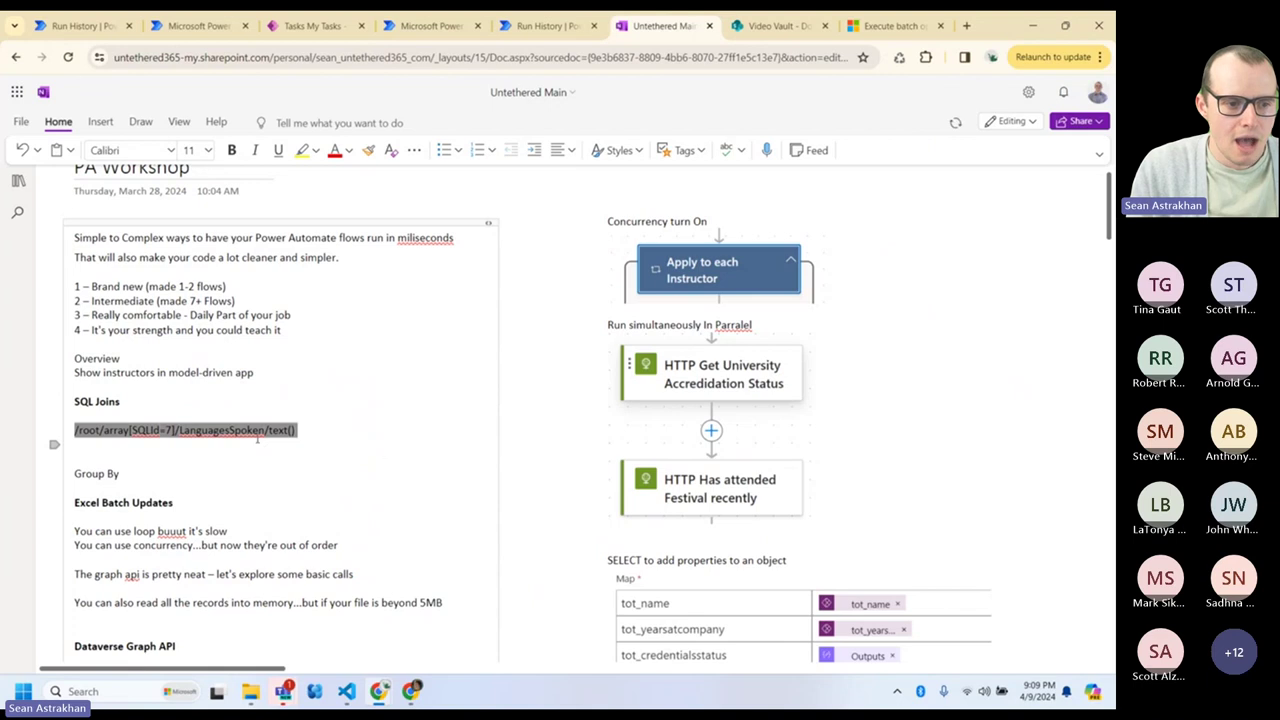
{"action": "right_click", "coordinate": [258, 437]}
{"action": "left_click", "coordinate": [300, 466]}
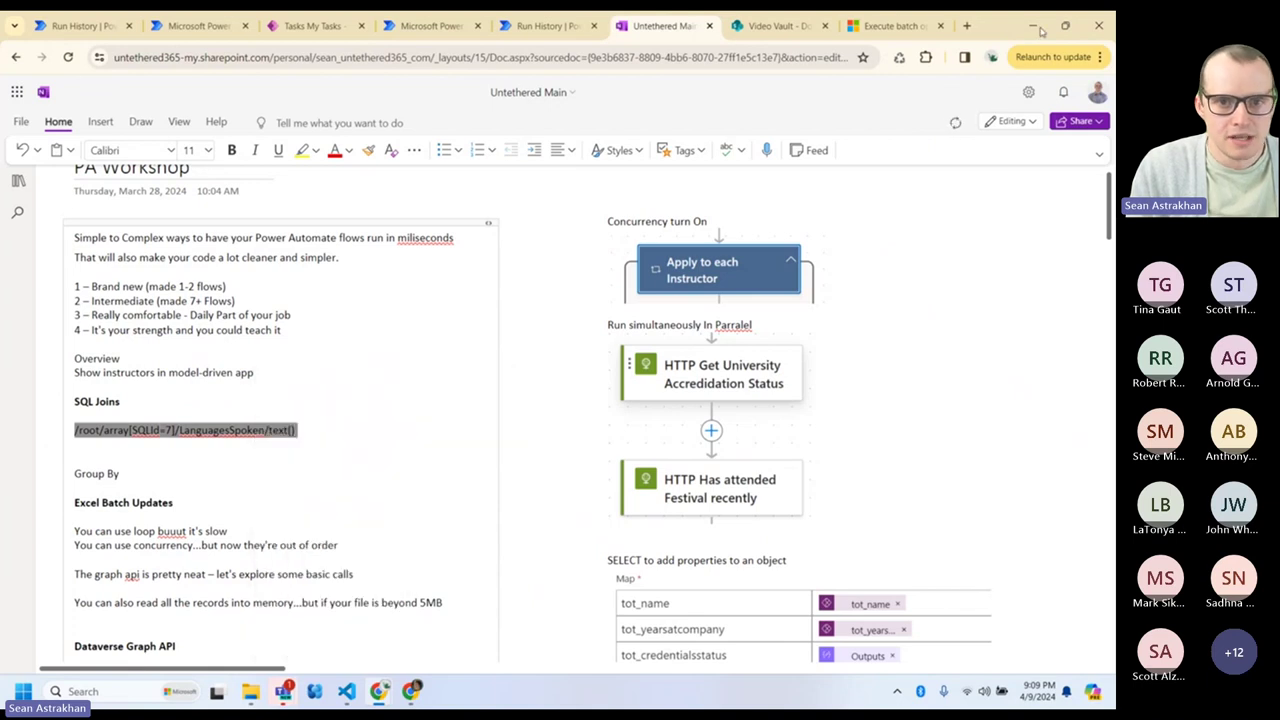
{"action": "left_click", "coordinate": [1065, 25]}
{"action": "left_click", "coordinate": [716, 119]}
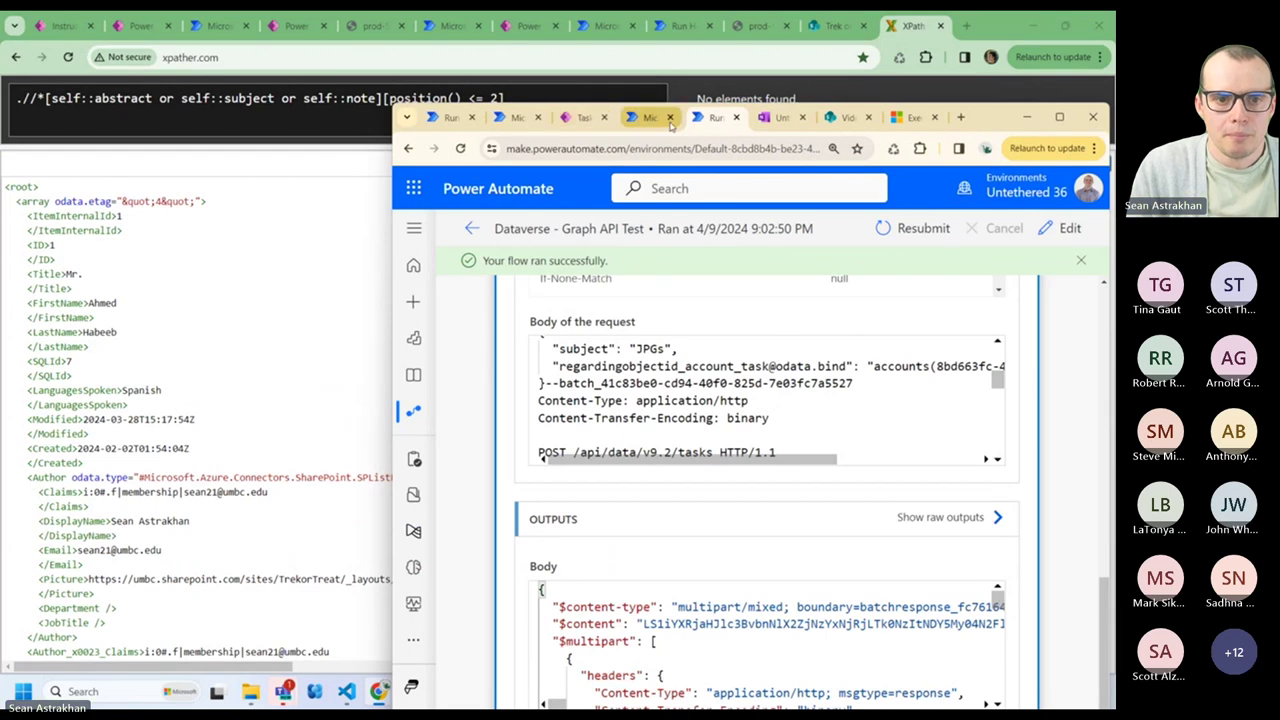
{"action": "left_click", "coordinate": [758, 25]}
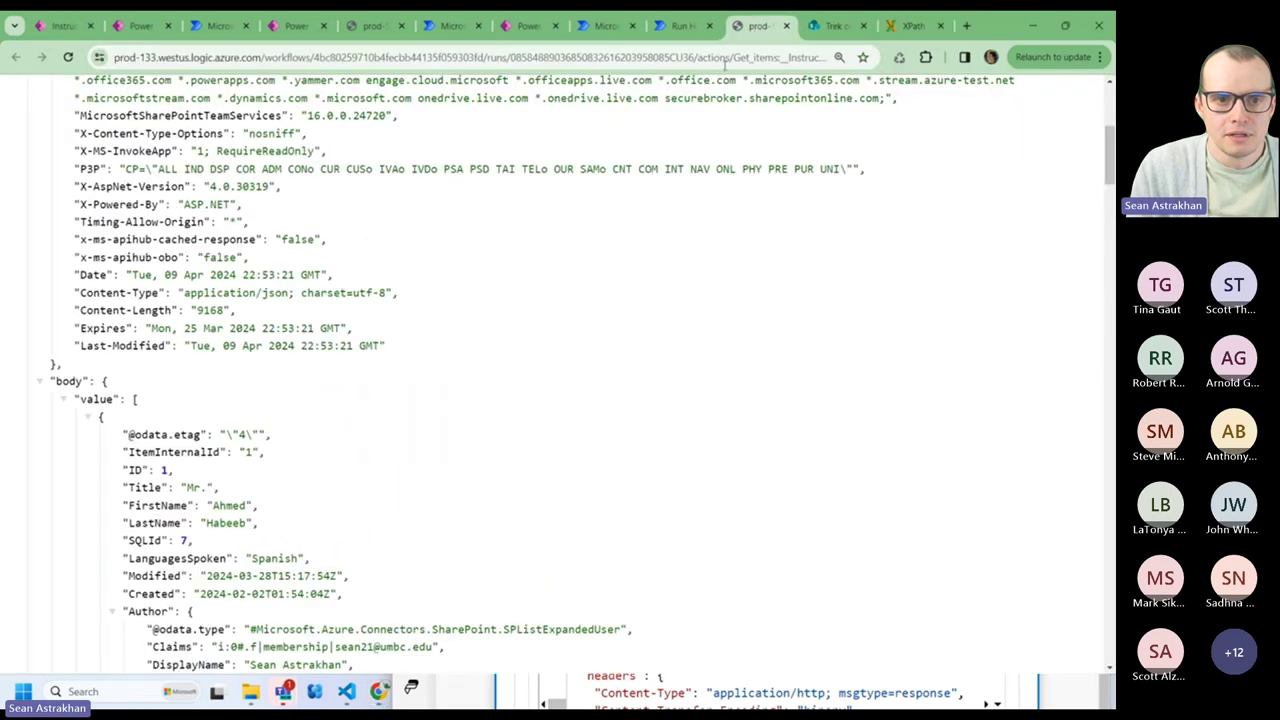
{"action": "left_click", "coordinate": [900, 27]}
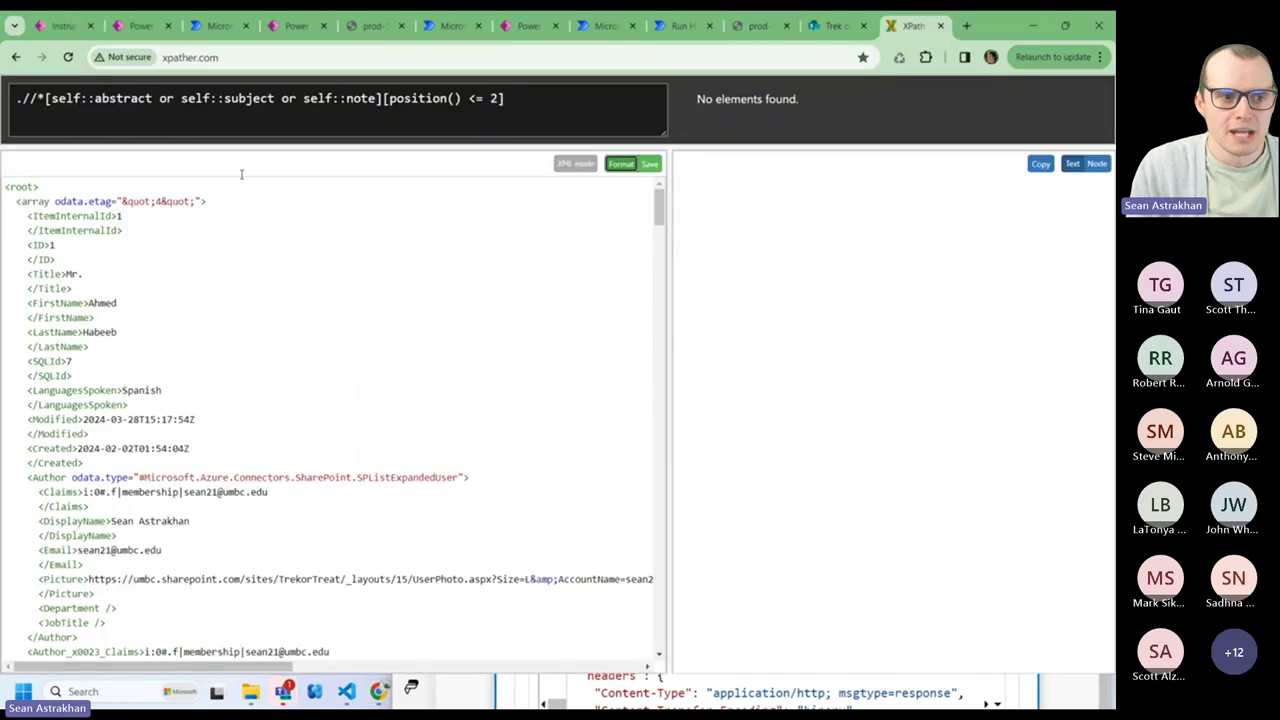
{"action": "left_click_drag", "start_coordinate": [565, 113], "coordinate": [3, 96]}
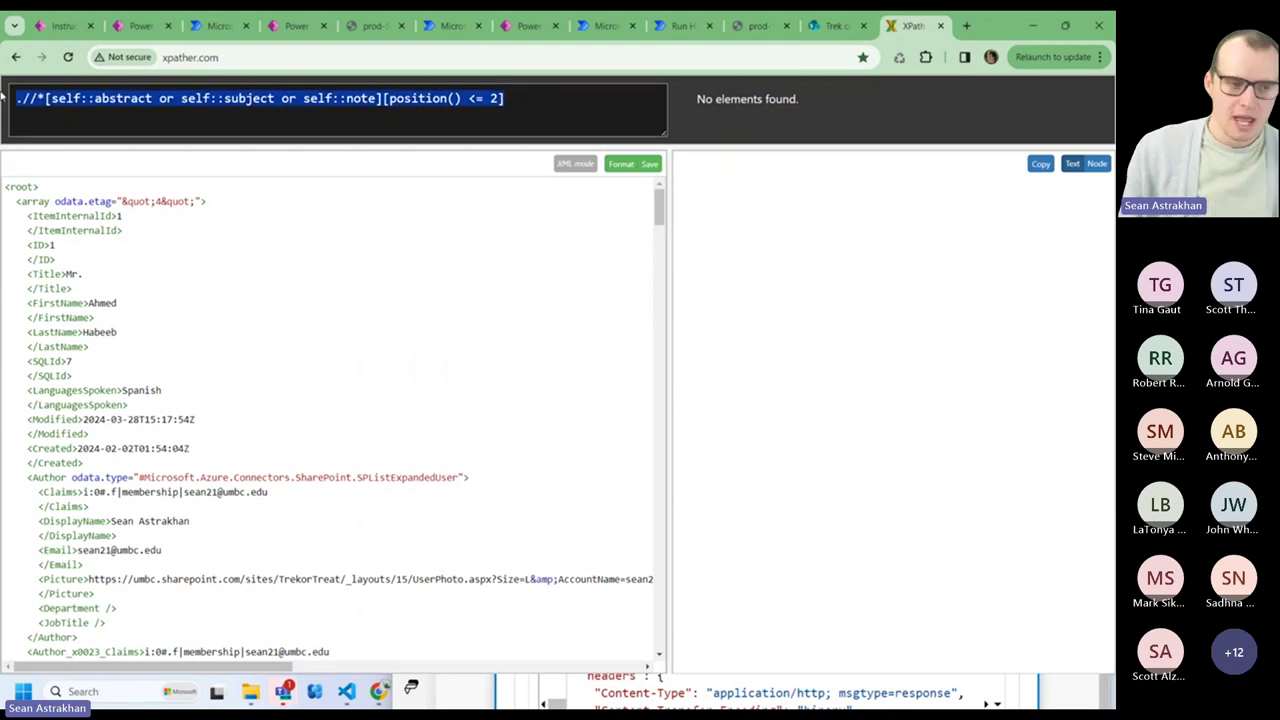
{"action": "type", "text": "//root"}
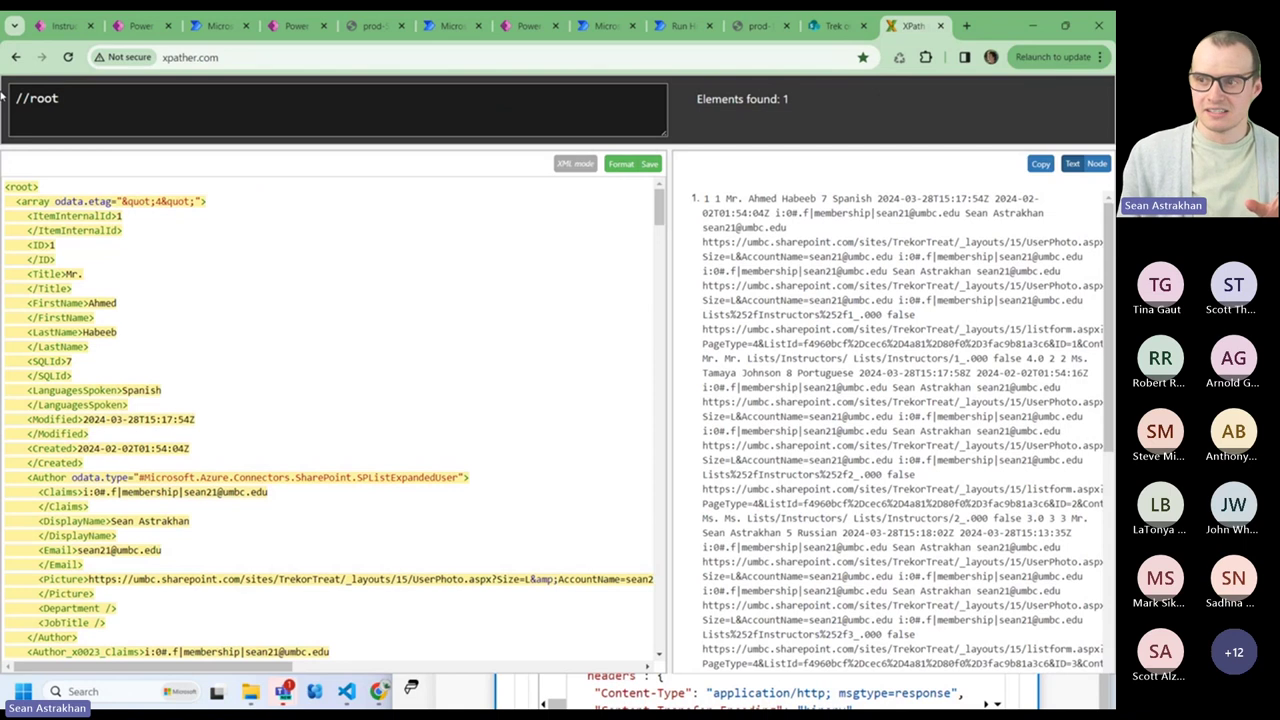
{"action": "type", "text": "/array"}
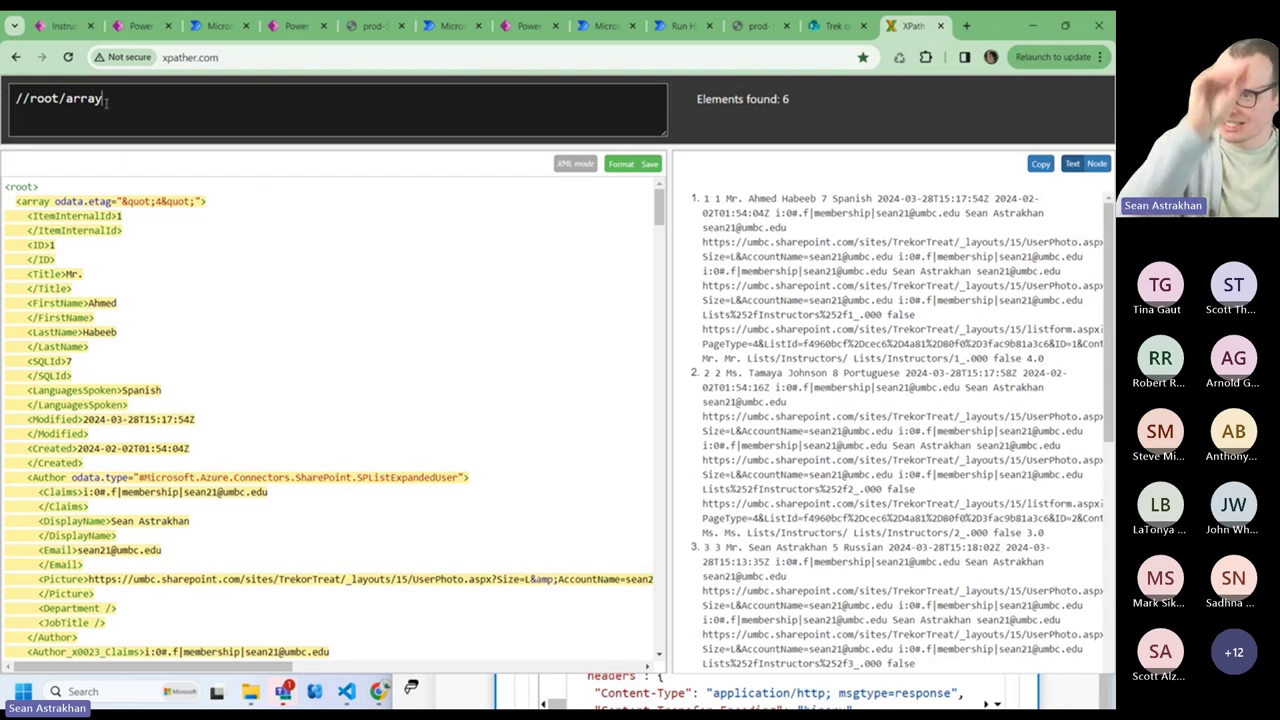
- Paste /root/array[SQLId=7]/LanguagesSpoken/text(), then trim it to /root/array[SQLId=7] to see the whole record
{"action": "left_click_drag", "start_coordinate": [106, 102], "coordinate": [3, 92]}
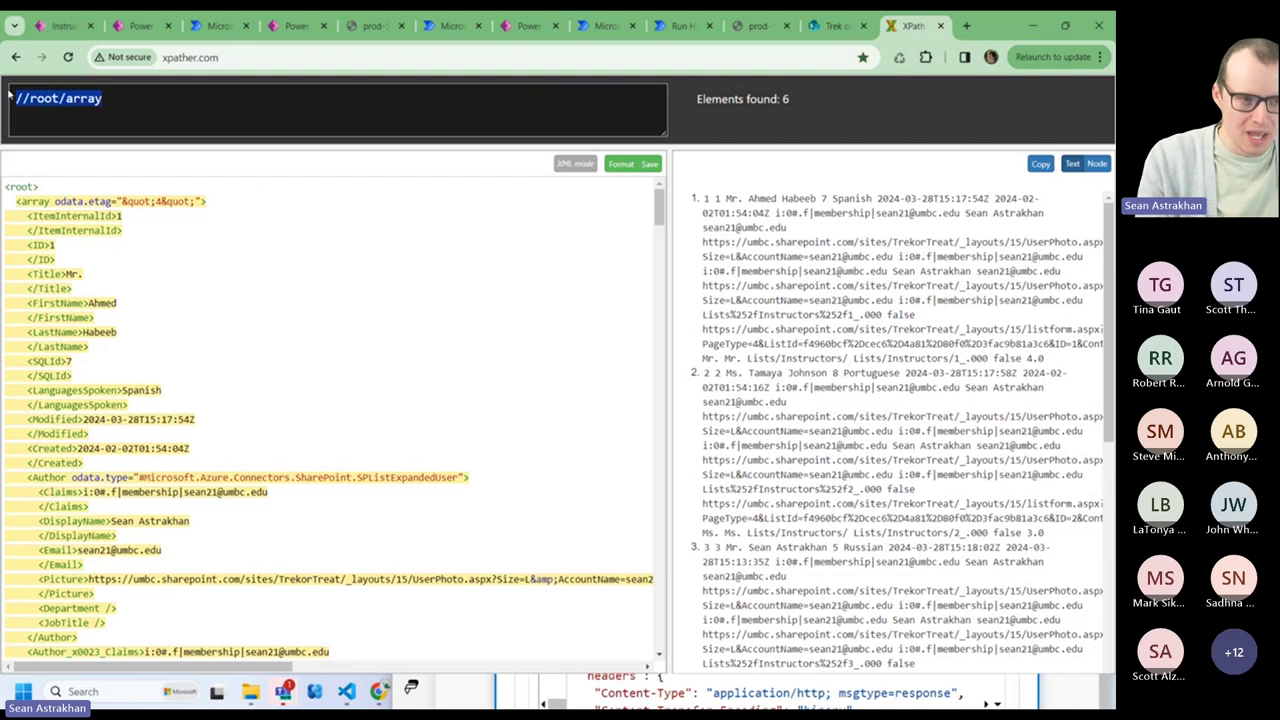
{"action": "key", "text": "ctrl+v"}
{"action": "double_click", "coordinate": [121, 113]}
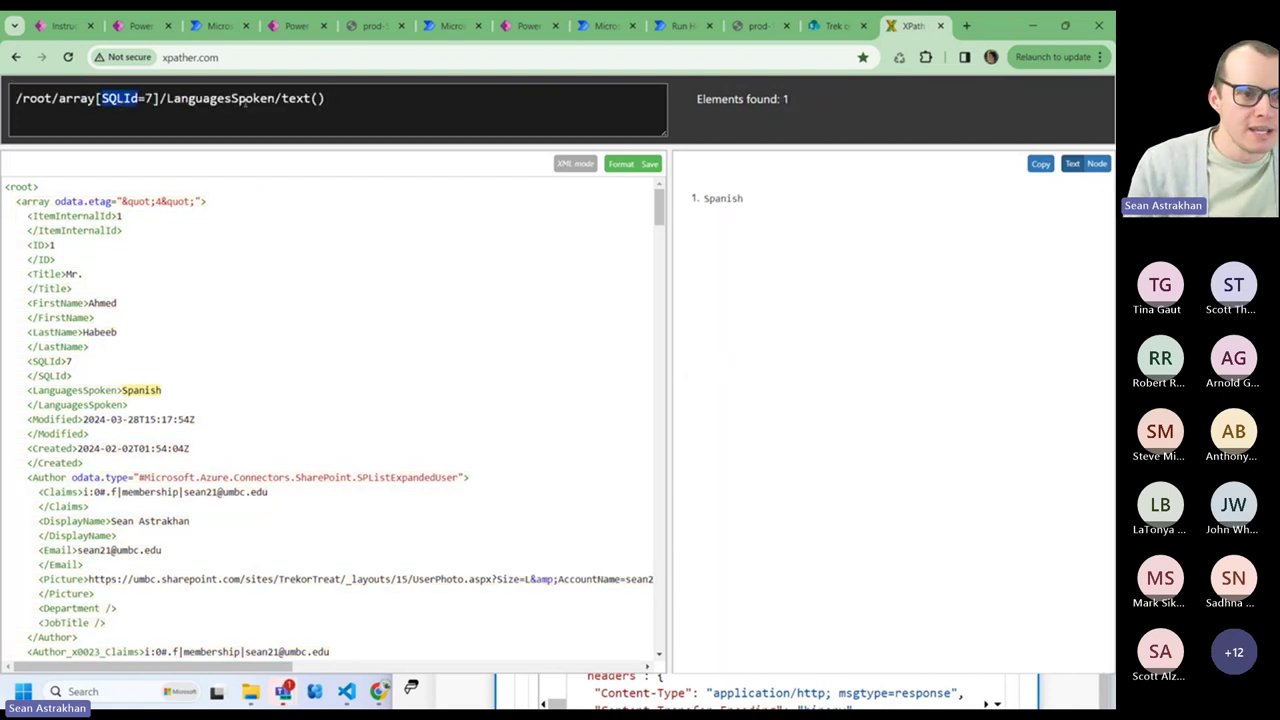
{"action": "left_click_drag", "start_coordinate": [330, 98], "coordinate": [170, 104]}
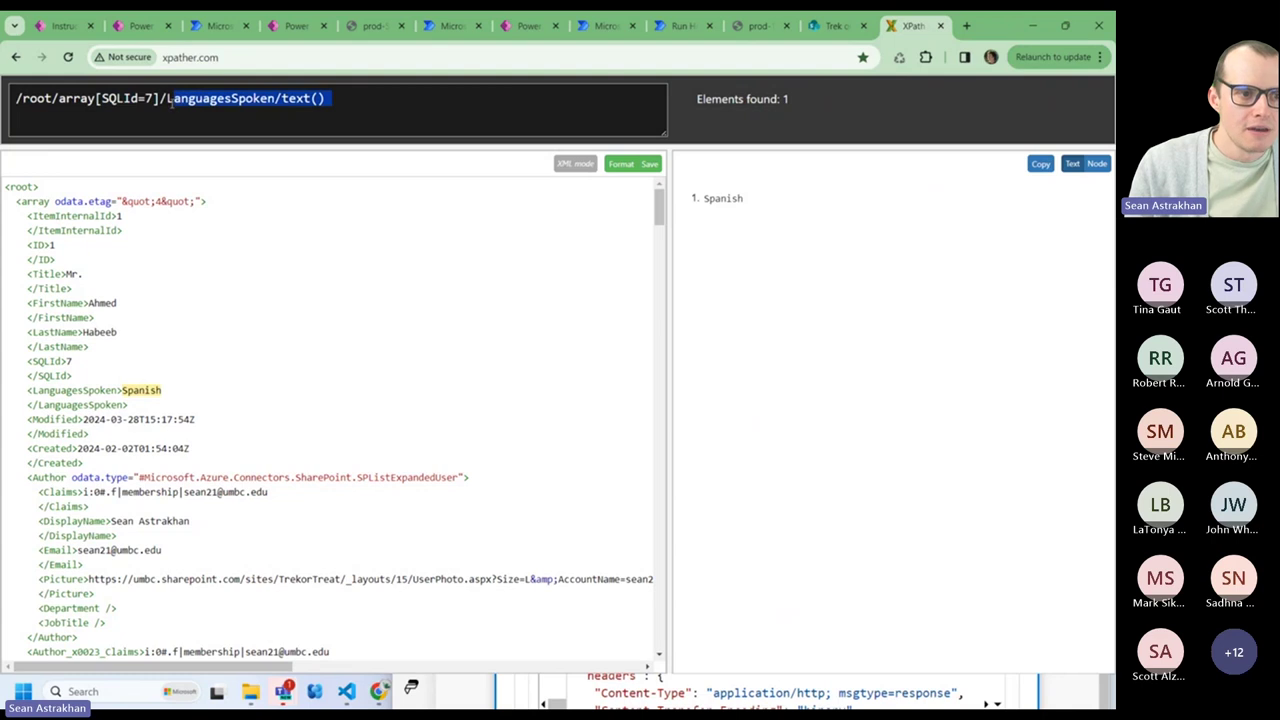
{"action": "key", "text": "BackSpace"}
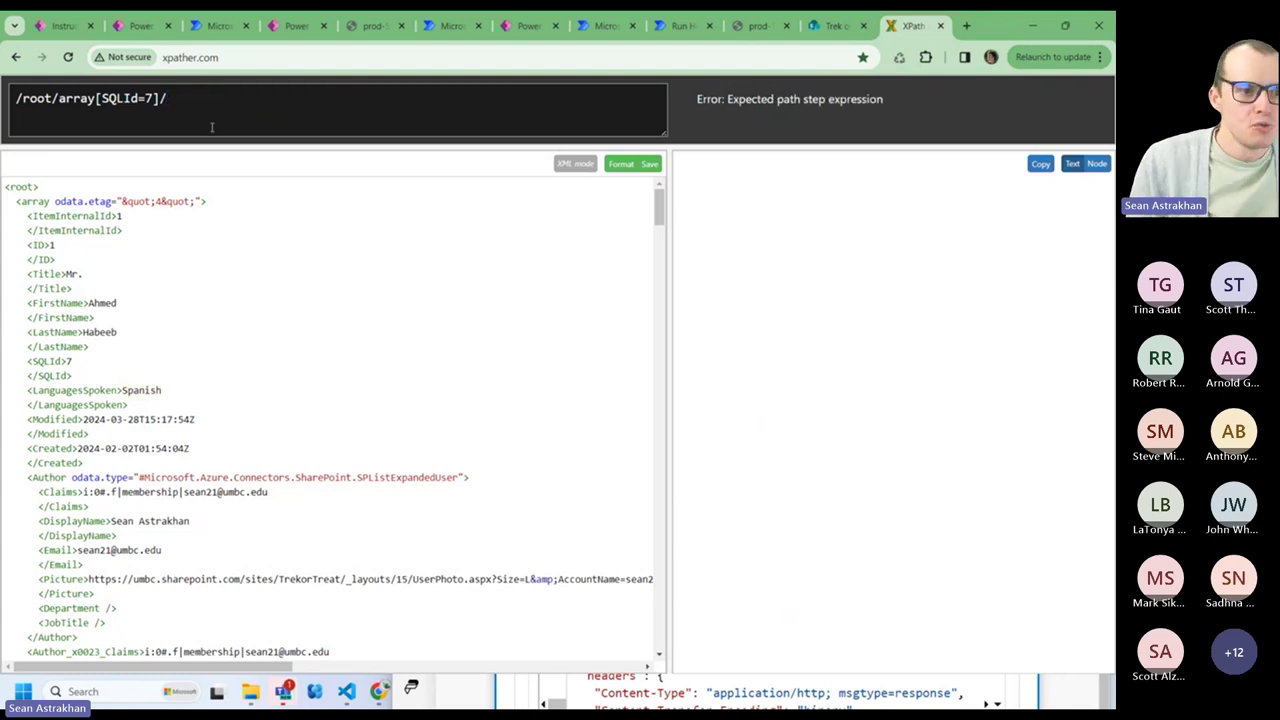
{"action": "key", "text": "BackSpace"}
{"action": "scroll", "coordinate": [200, 323], "scroll_direction": "down", "scroll_amount": 10}
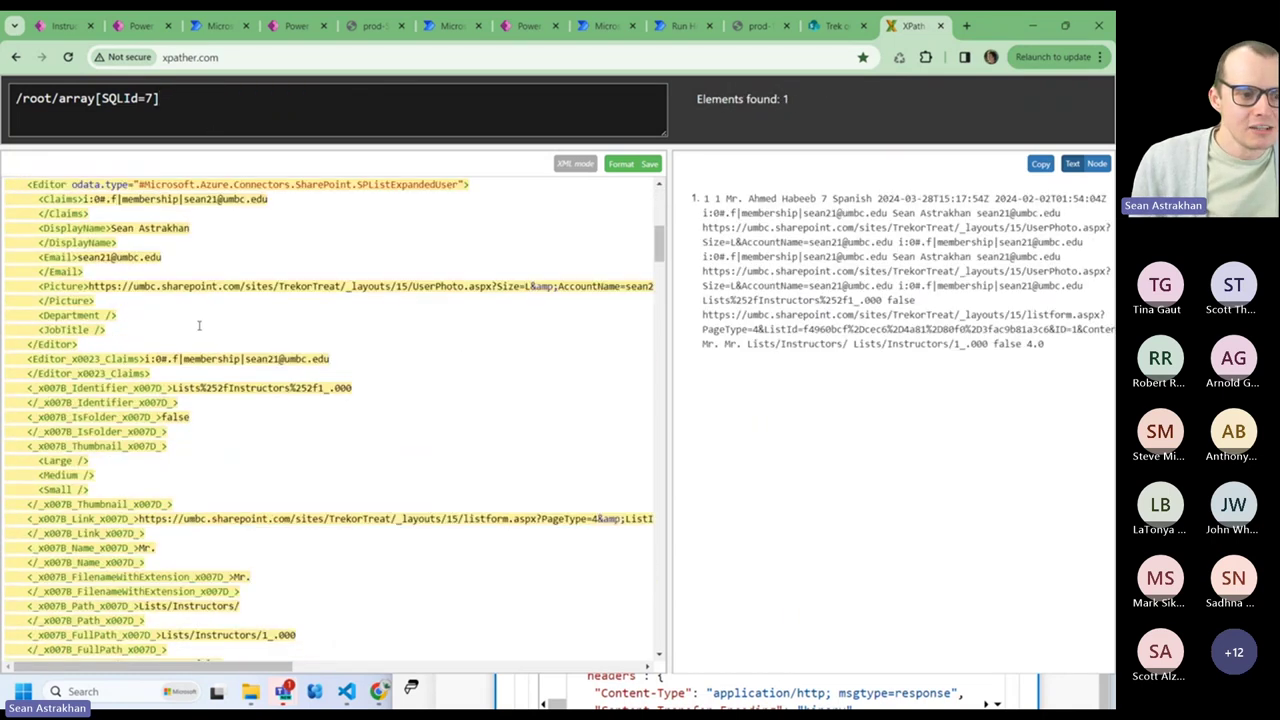
{"action": "scroll", "coordinate": [165, 371], "scroll_direction": "up", "scroll_amount": 10}
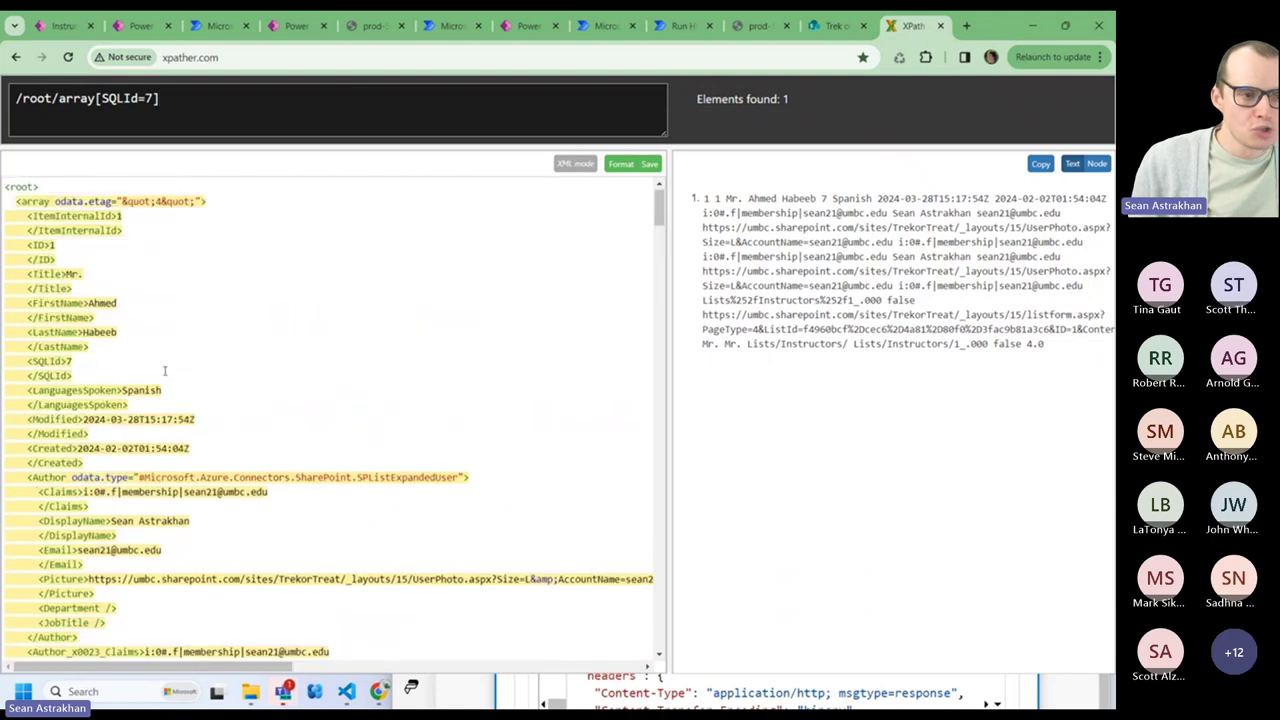
{"action": "scroll", "coordinate": [165, 371], "scroll_direction": "down", "scroll_amount": 3}
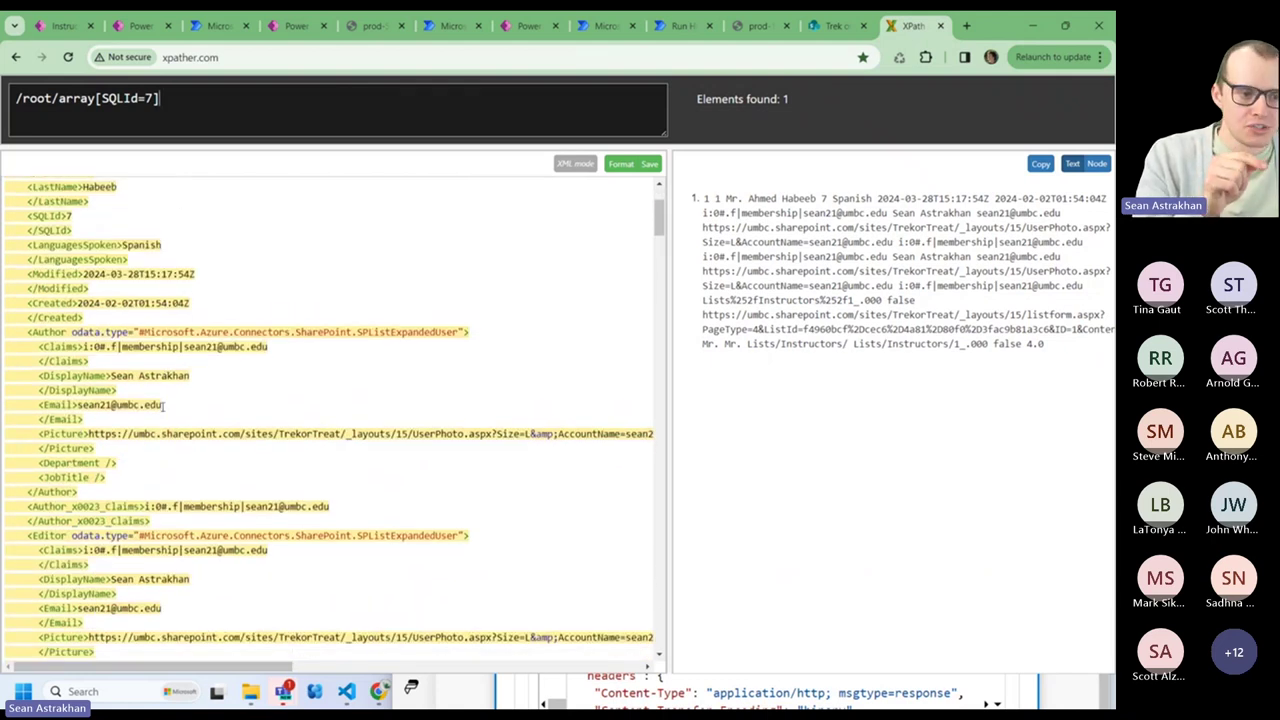
{"action": "scroll", "coordinate": [147, 382], "scroll_direction": "up", "scroll_amount": 3}
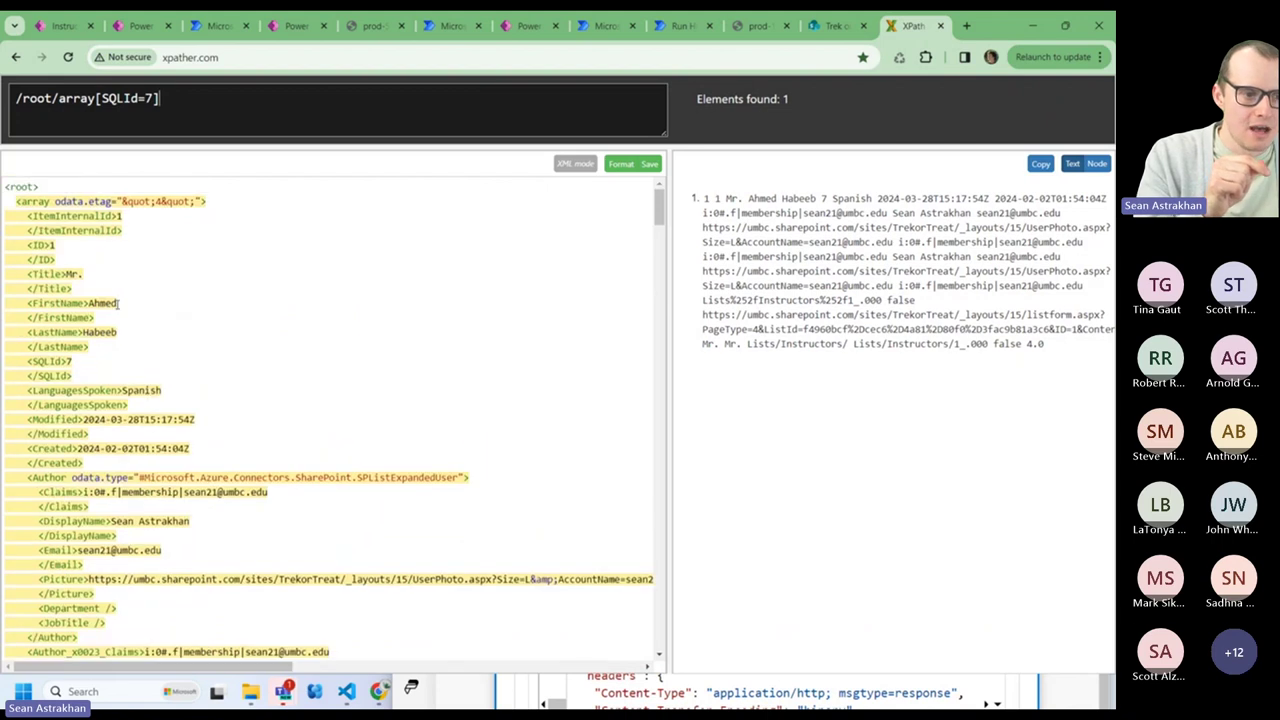
{"action": "scroll", "coordinate": [166, 446], "scroll_direction": "down", "scroll_amount": 10}
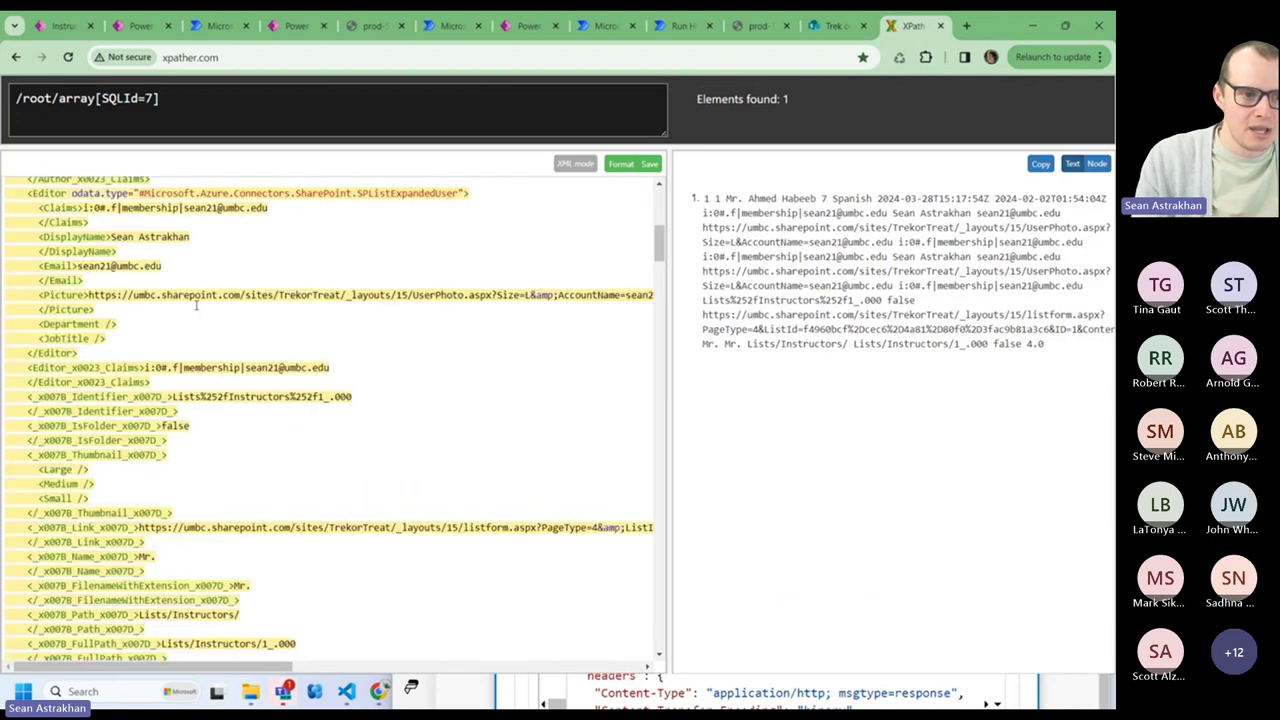
{"action": "scroll", "coordinate": [126, 333], "scroll_direction": "up", "scroll_amount": 9}
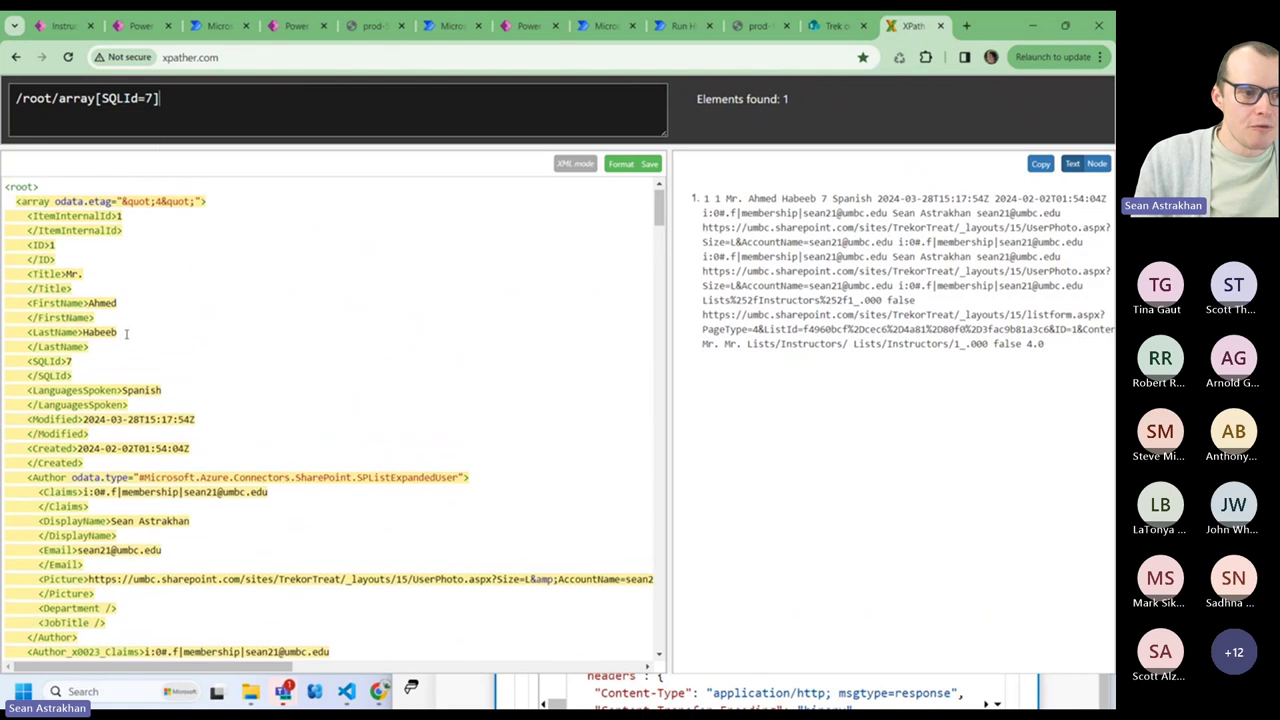
- Restore the LanguagesSpoken/text() step so the query returns Spanish
{"action": "type", "text": "/"}
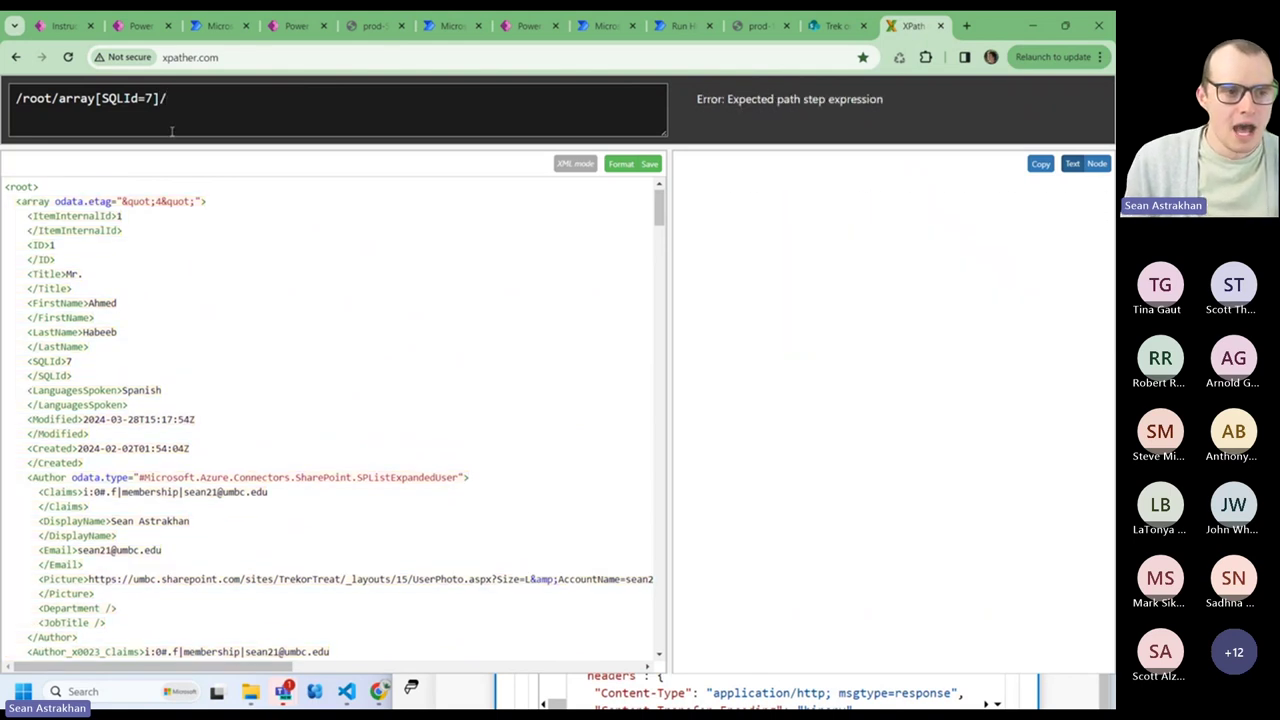
{"action": "key", "text": "BackSpace"}
{"action": "key", "text": "ctrl+v"}
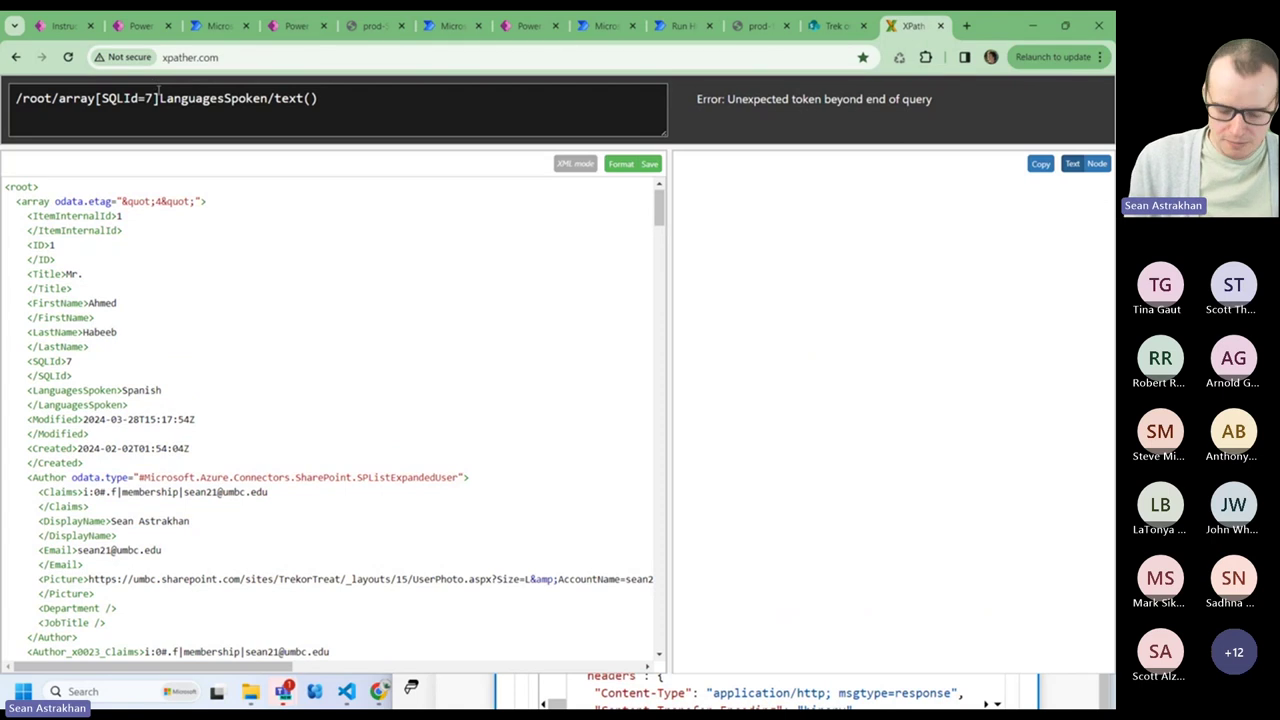
{"action": "type", "text": "/"}
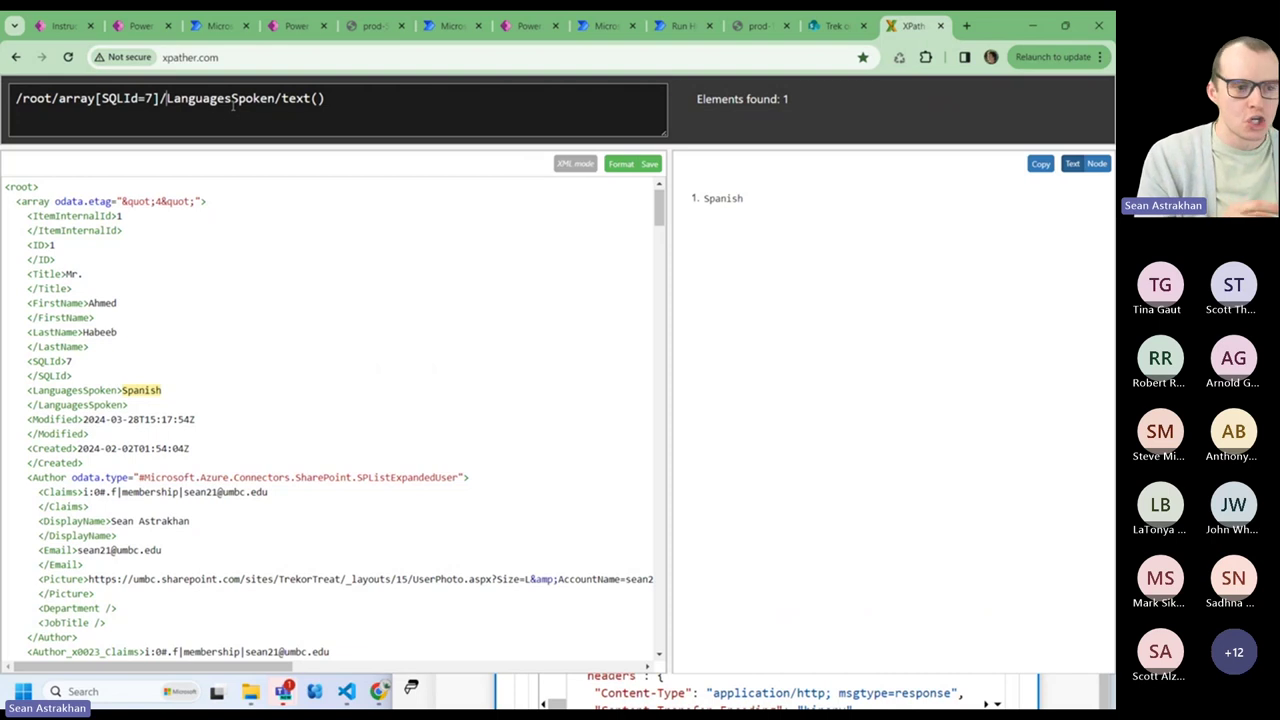
{"action": "scroll", "coordinate": [130, 342], "scroll_direction": "down", "scroll_amount": 2}
{"action": "scroll", "coordinate": [130, 342], "scroll_direction": "up", "scroll_amount": 2}
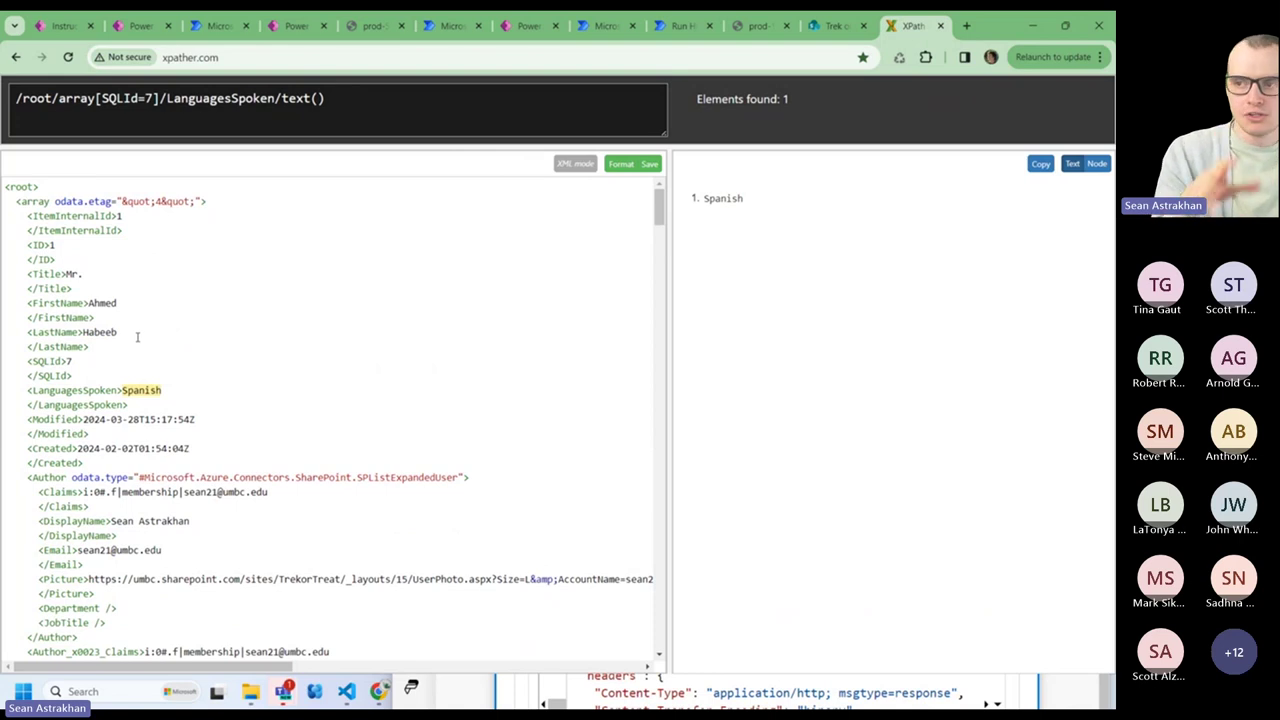
{"action": "left_click", "coordinate": [688, 27]}
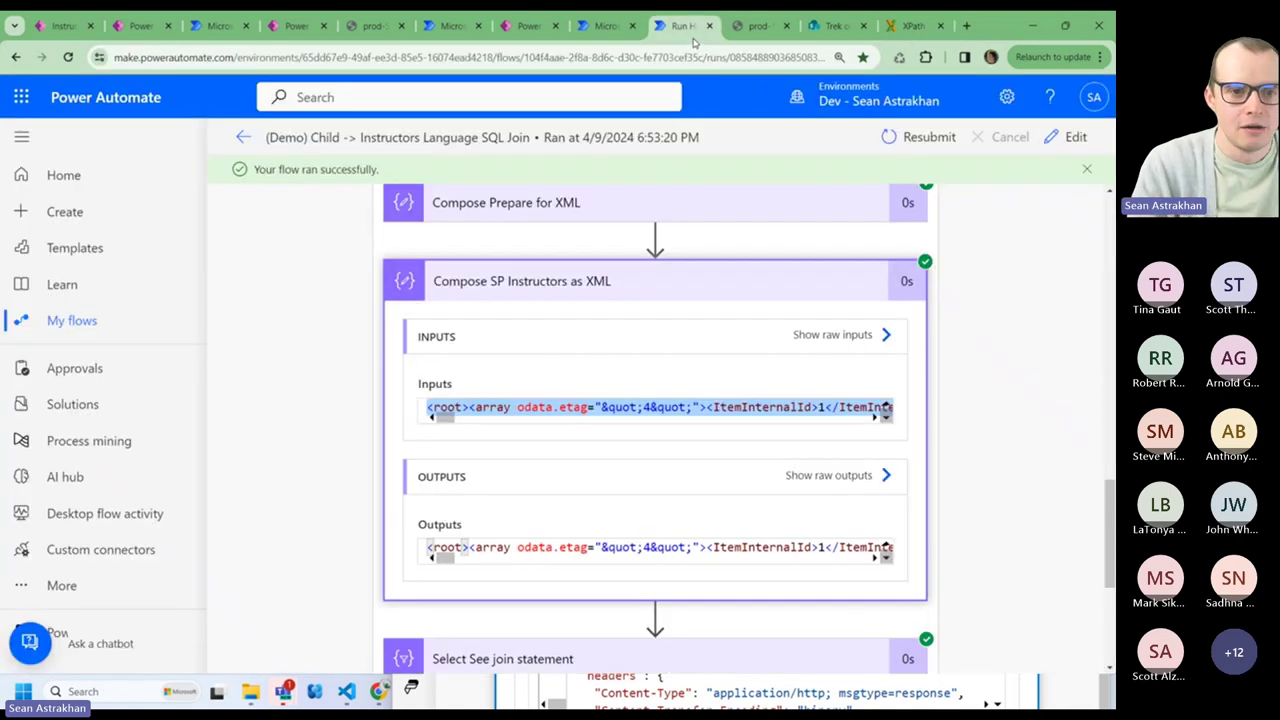
- Open the concat(...) expression in Select See join statement's Map and select all of it
{"action": "double_click", "coordinate": [1008, 38]}
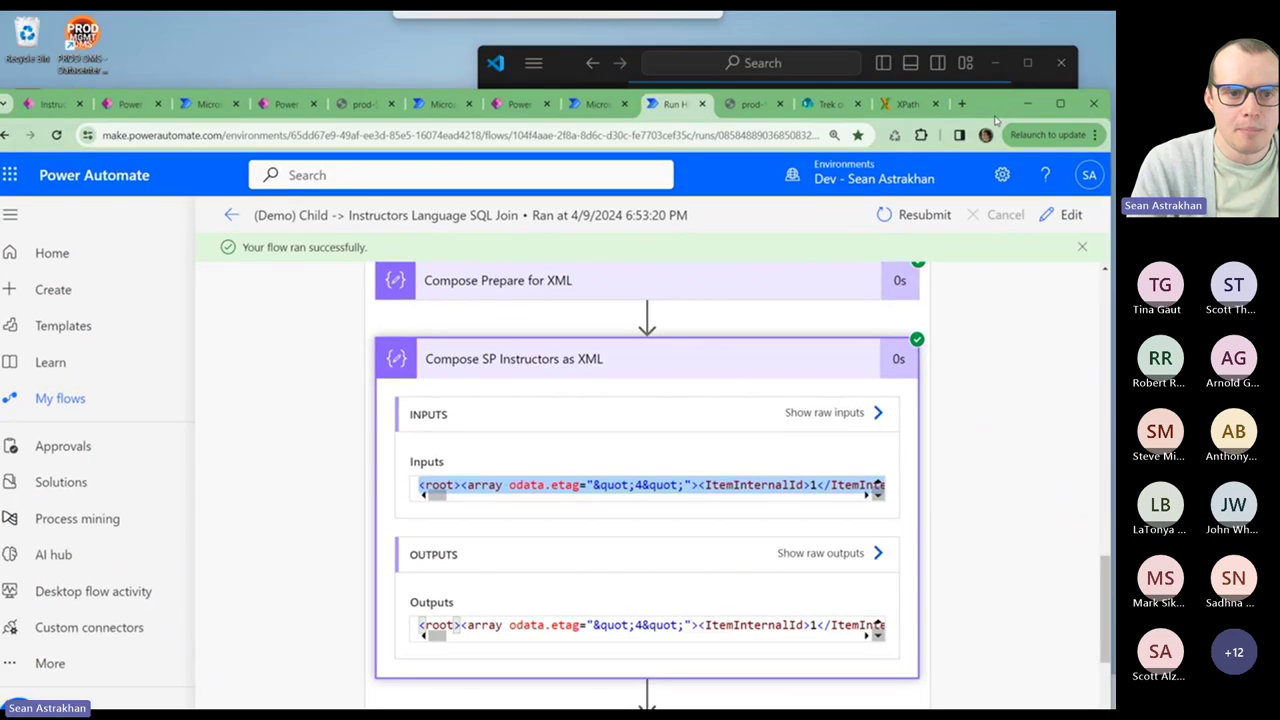
{"action": "left_click", "coordinate": [600, 104]}
{"action": "left_click", "coordinate": [1061, 103]}
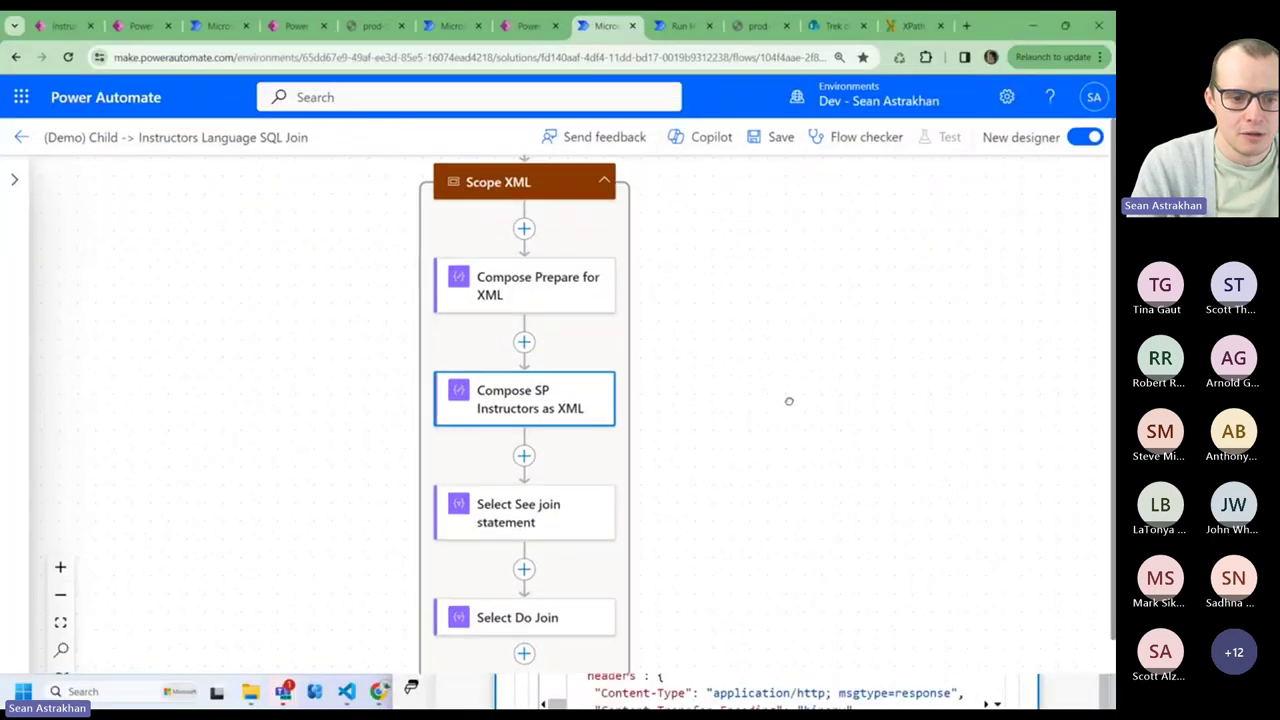
{"action": "left_click_drag", "start_coordinate": [789, 401], "coordinate": [797, 254]}
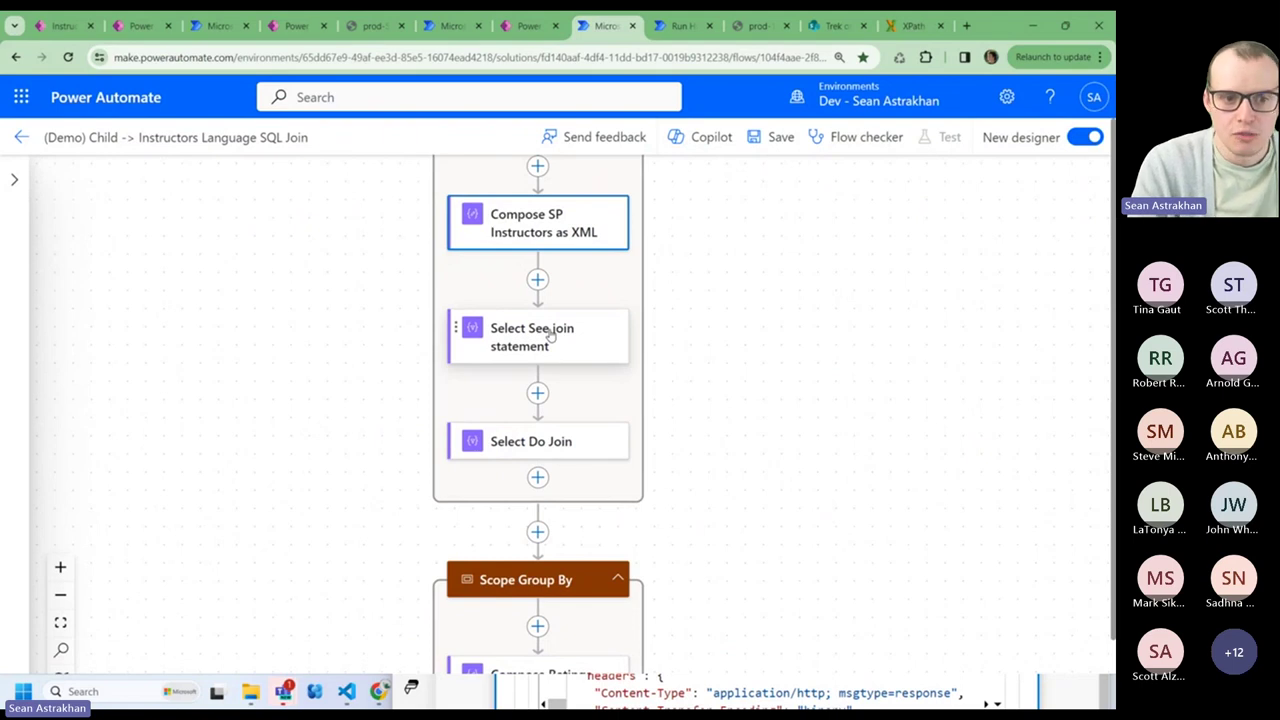
{"action": "left_click", "coordinate": [550, 338]}
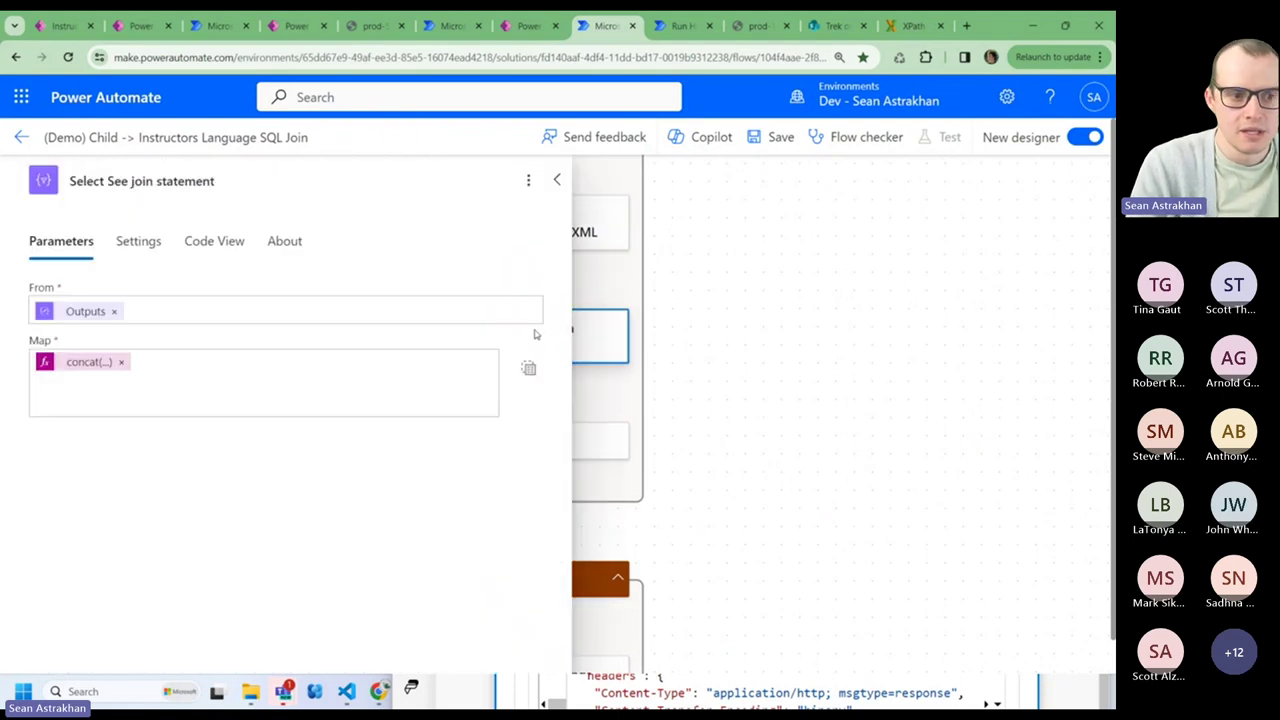
{"action": "left_click", "coordinate": [88, 362]}
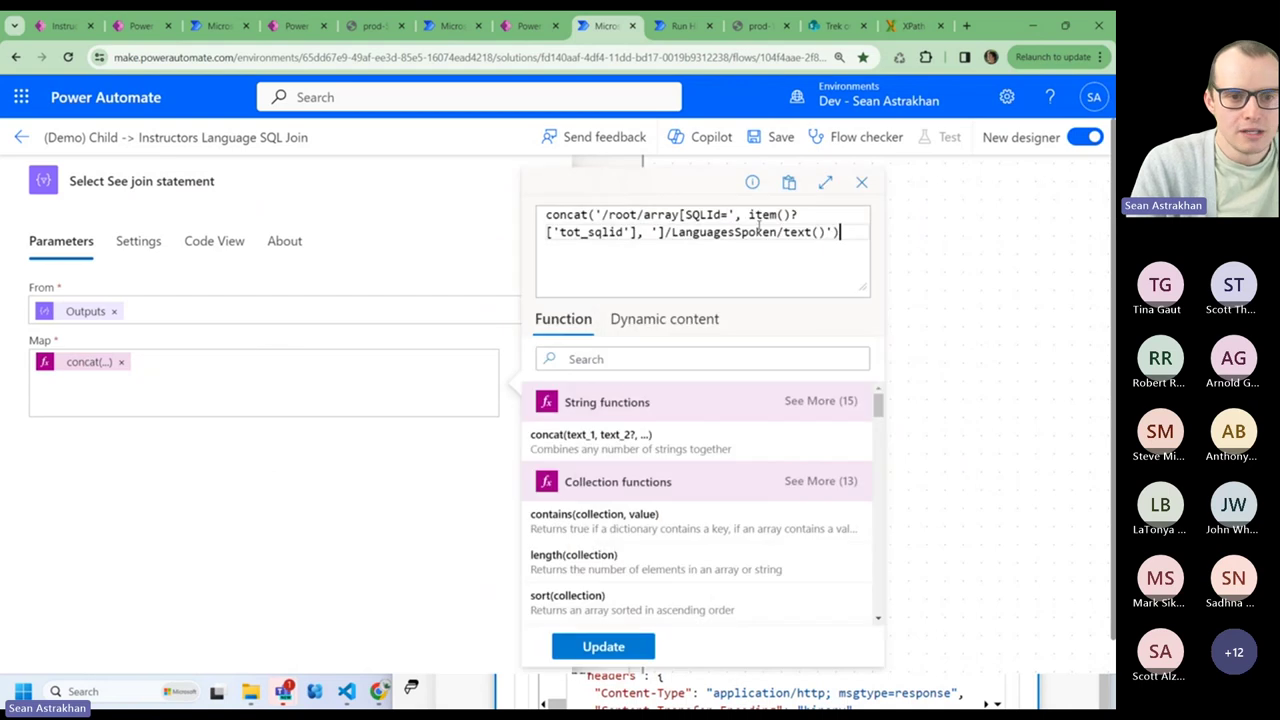
{"action": "left_click_drag", "start_coordinate": [860, 238], "coordinate": [546, 214]}
{"action": "key", "text": "ctrl+c"}
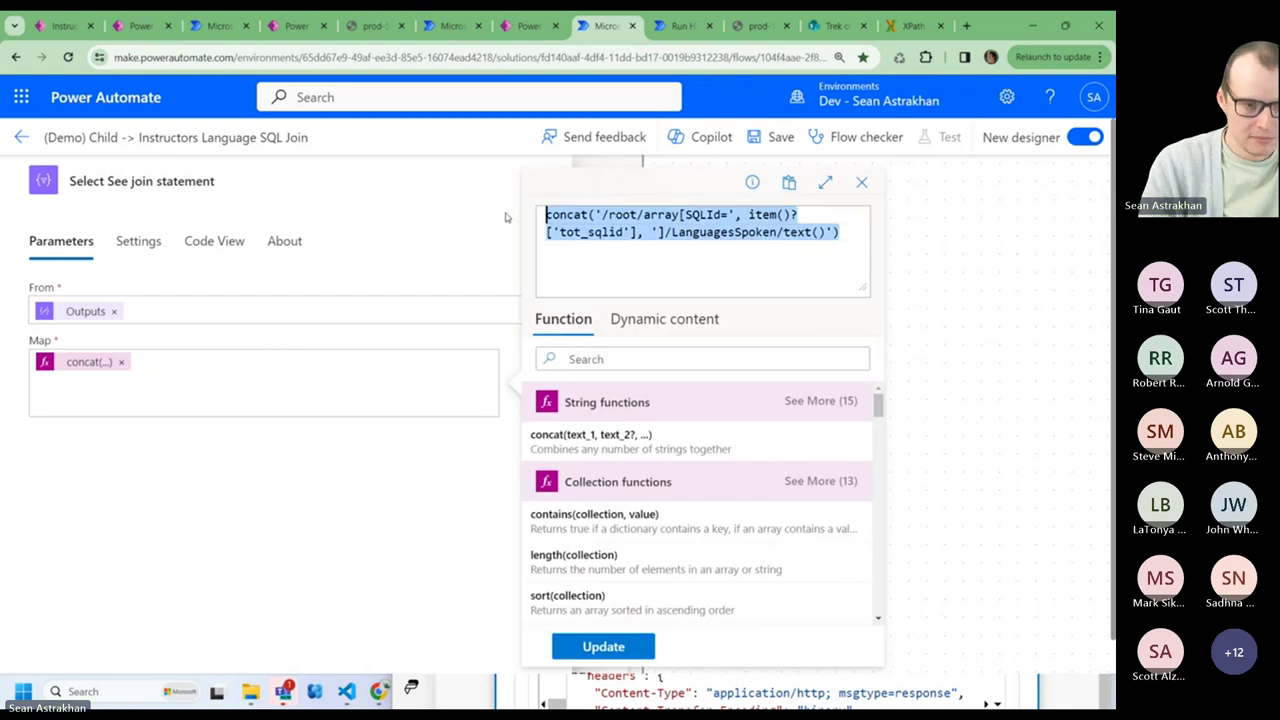
{"action": "left_click", "coordinate": [346, 691]}
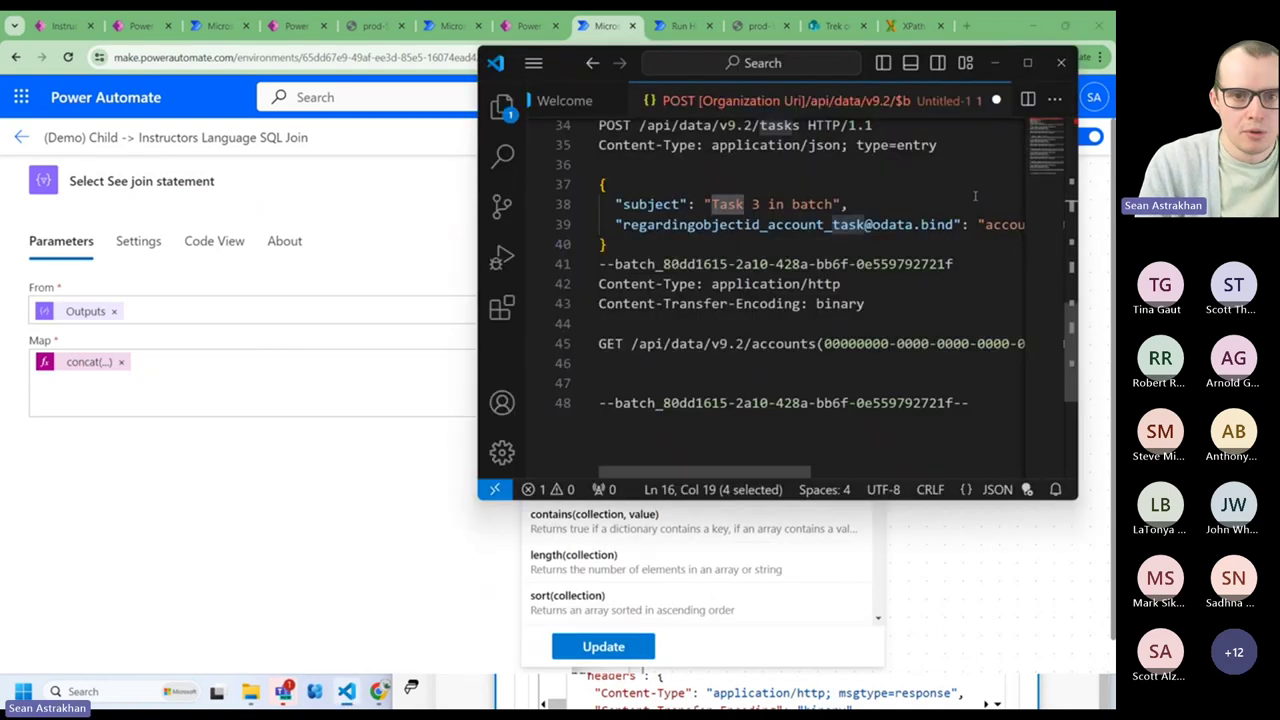
- Paste the concat expression into a new VS Code file, zoom in, and highlight its opening and closing literal strings
{"action": "left_click", "coordinate": [1028, 62]}
{"action": "key", "text": "ctrl+n"}
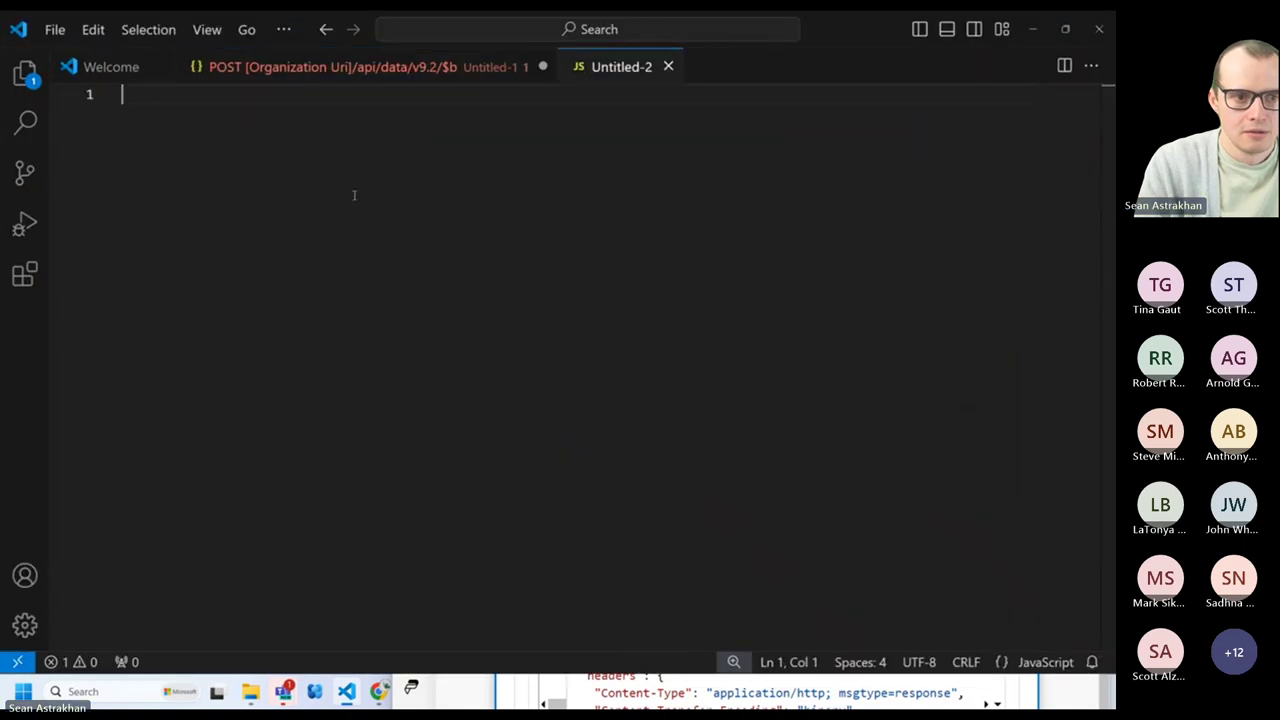
{"action": "key", "text": "ctrl+v"}
{"action": "key", "text": "ctrl+equal"}
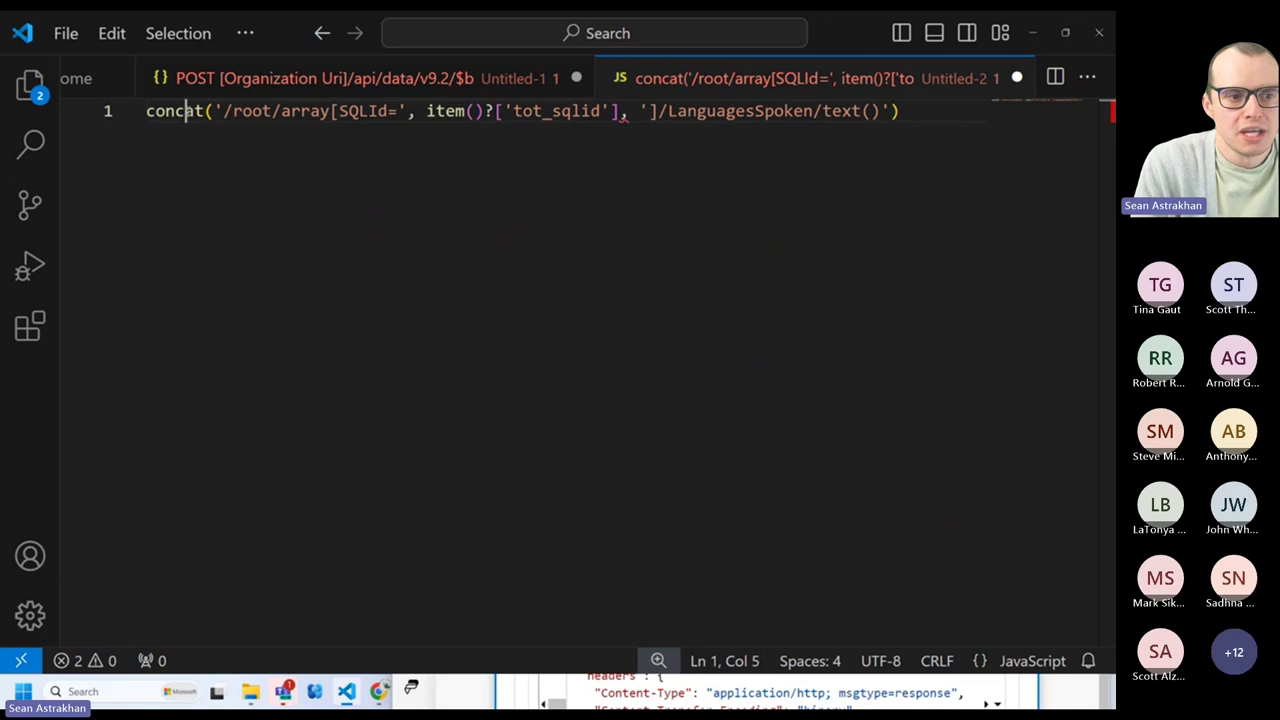
{"action": "double_click", "coordinate": [184, 111]}
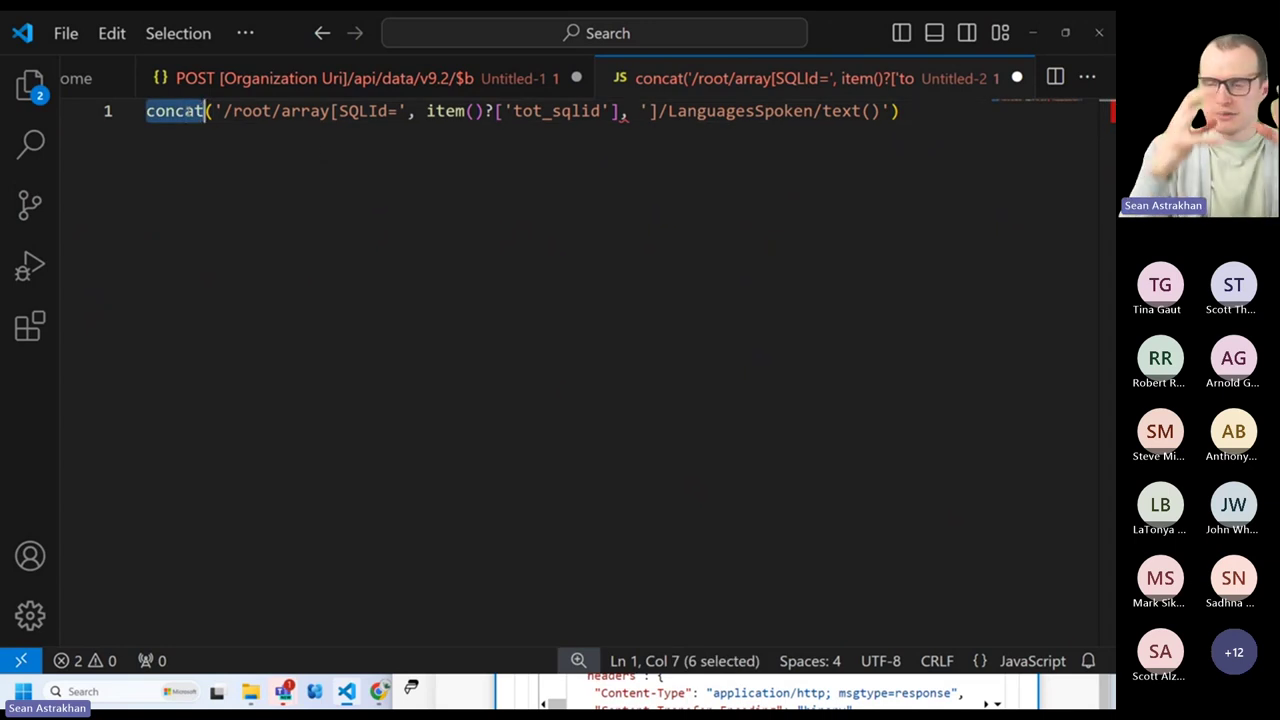
{"action": "left_click_drag", "start_coordinate": [224, 113], "coordinate": [398, 113]}
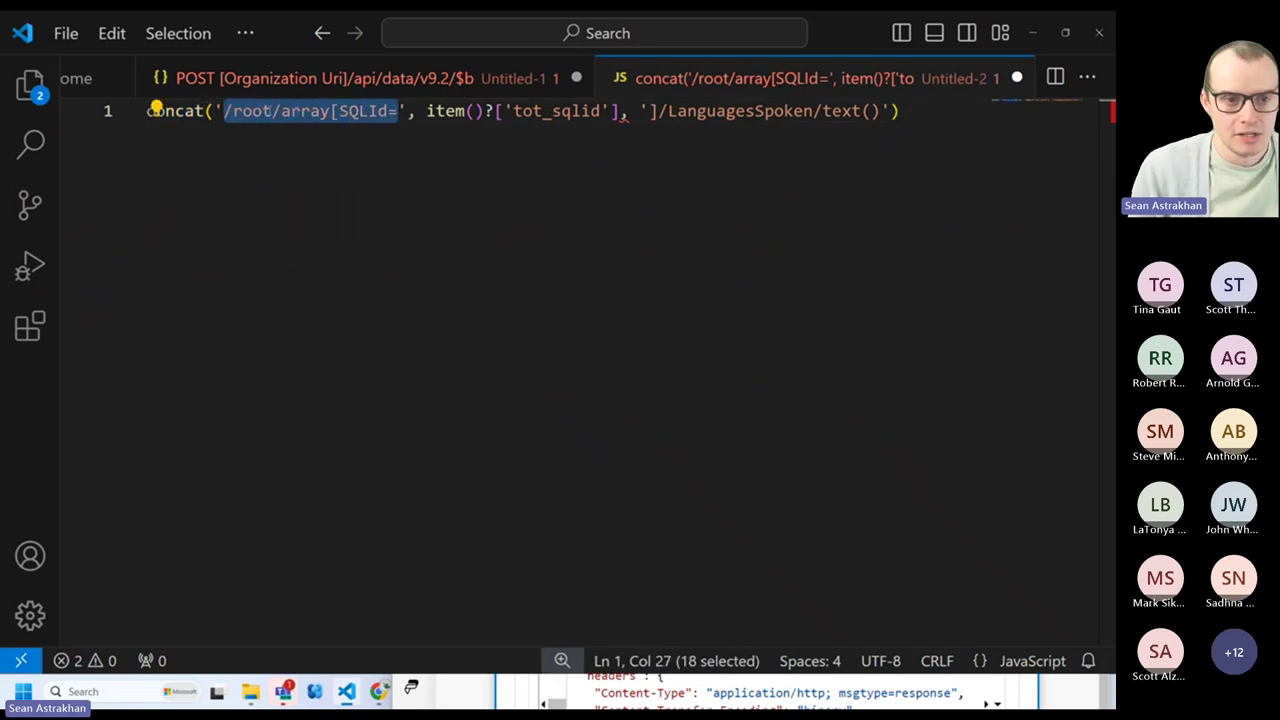
{"action": "left_click_drag", "start_coordinate": [658, 113], "coordinate": [871, 113]}
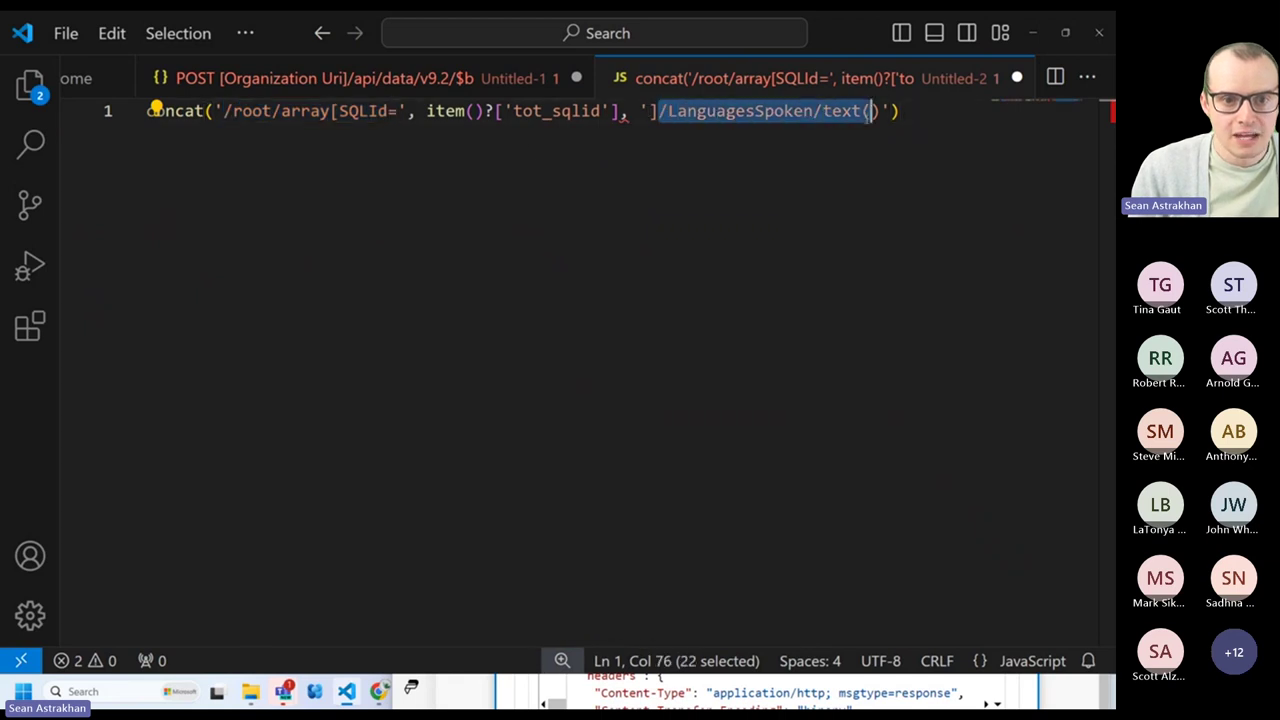
{"action": "left_click", "coordinate": [783, 229]}
- Capture the concat line with Flameshot and pin it over the XPather page
{"action": "key", "text": "Print"}
{"action": "left_click_drag", "start_coordinate": [142, 96], "coordinate": [945, 136]}
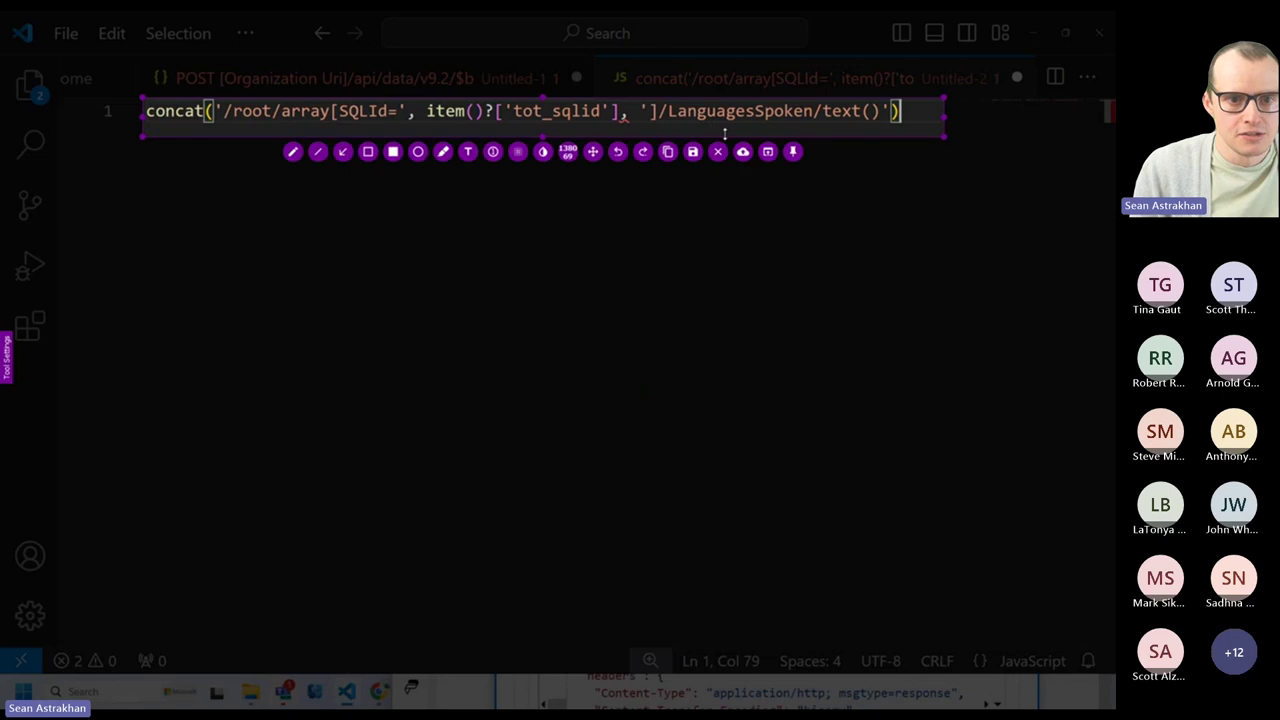
{"action": "left_click", "coordinate": [793, 151]}
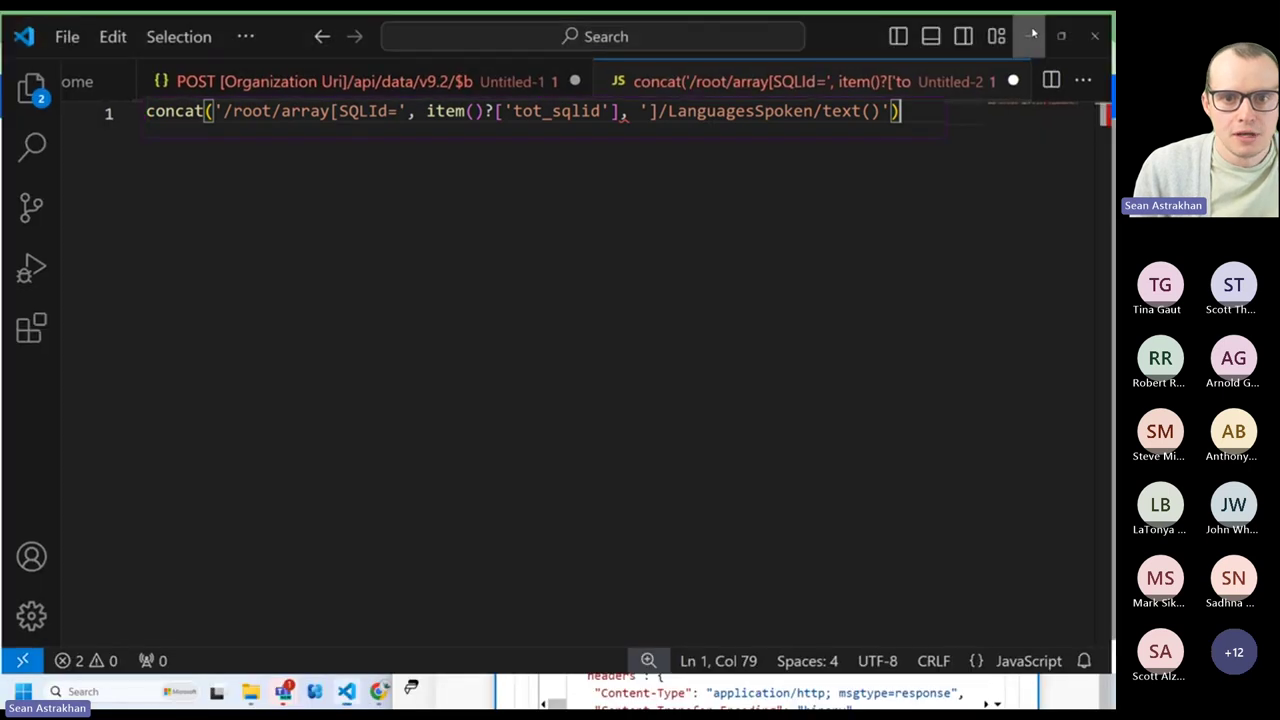
{"action": "key", "text": "alt+Tab"}
{"action": "left_click", "coordinate": [912, 25]}
{"action": "left_click_drag", "start_coordinate": [575, 118], "coordinate": [446, 161]}
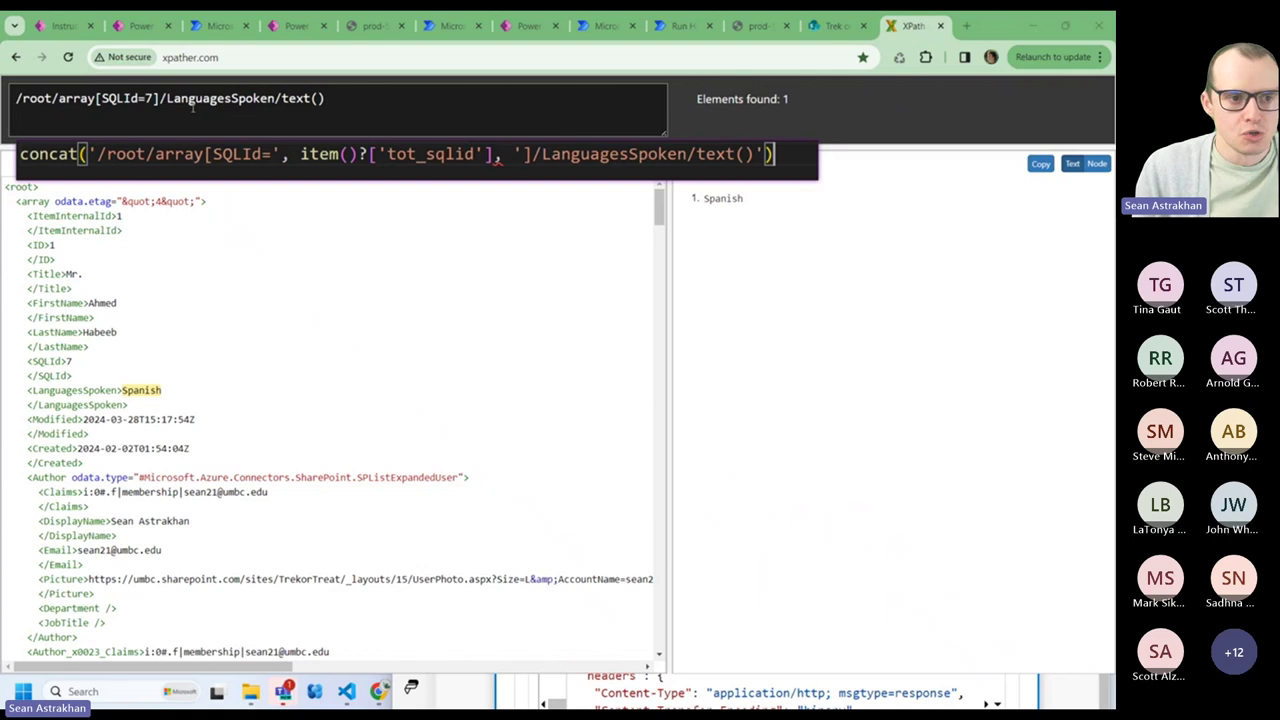
{"action": "left_click_drag", "start_coordinate": [403, 168], "coordinate": [1115, 214]}
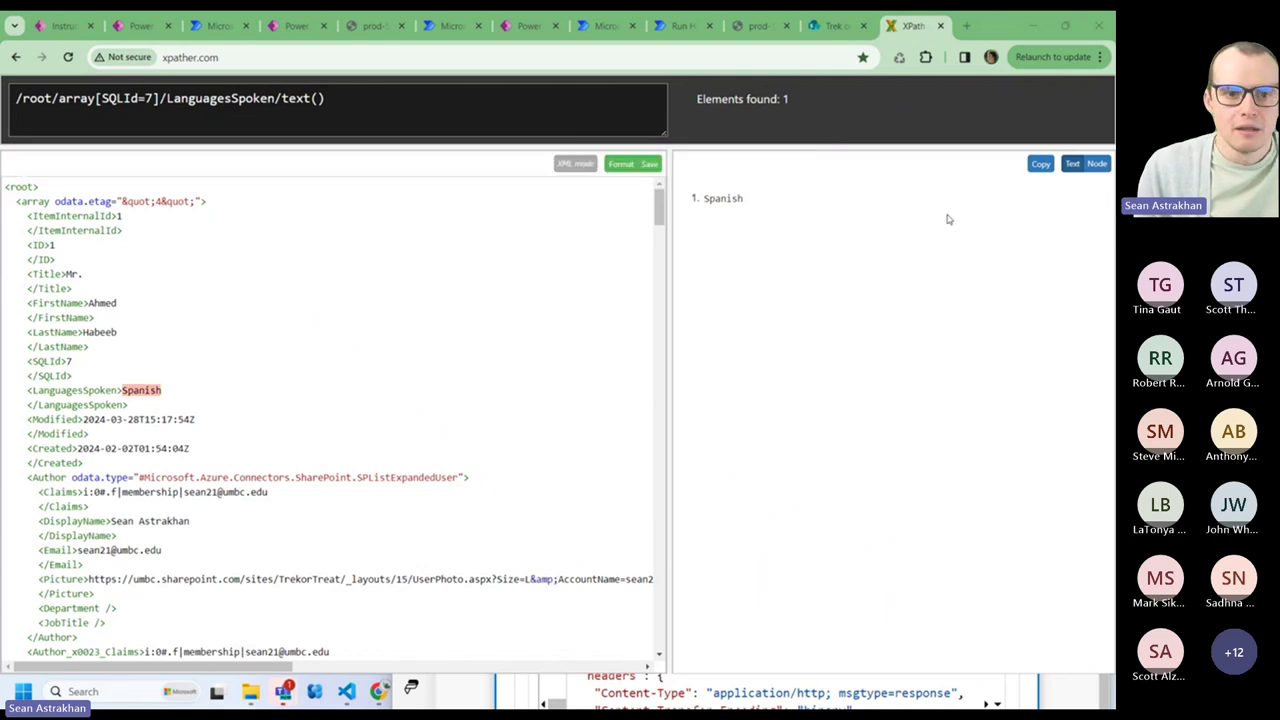
- In the run details, expand Select See join statement's output and select the SQLId=3 LanguagesSpoken XPath
{"action": "left_click", "coordinate": [690, 40]}
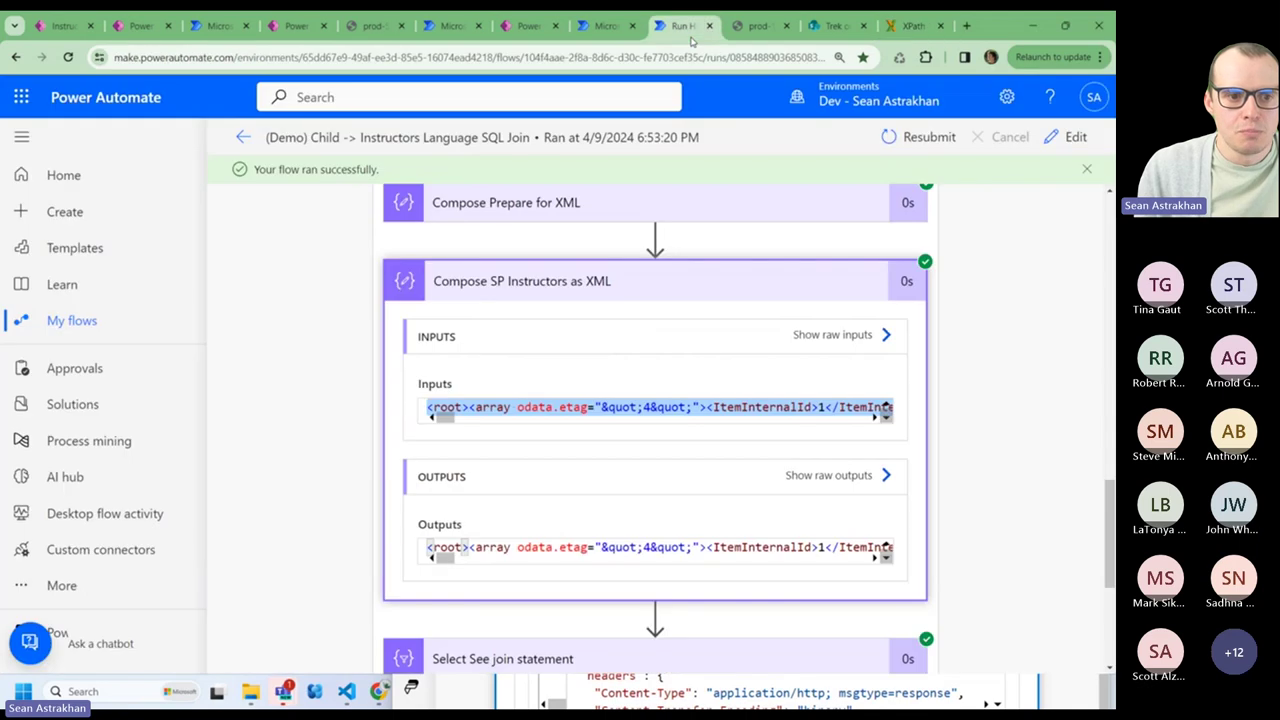
{"action": "scroll", "coordinate": [515, 392], "scroll_direction": "down", "scroll_amount": 5}
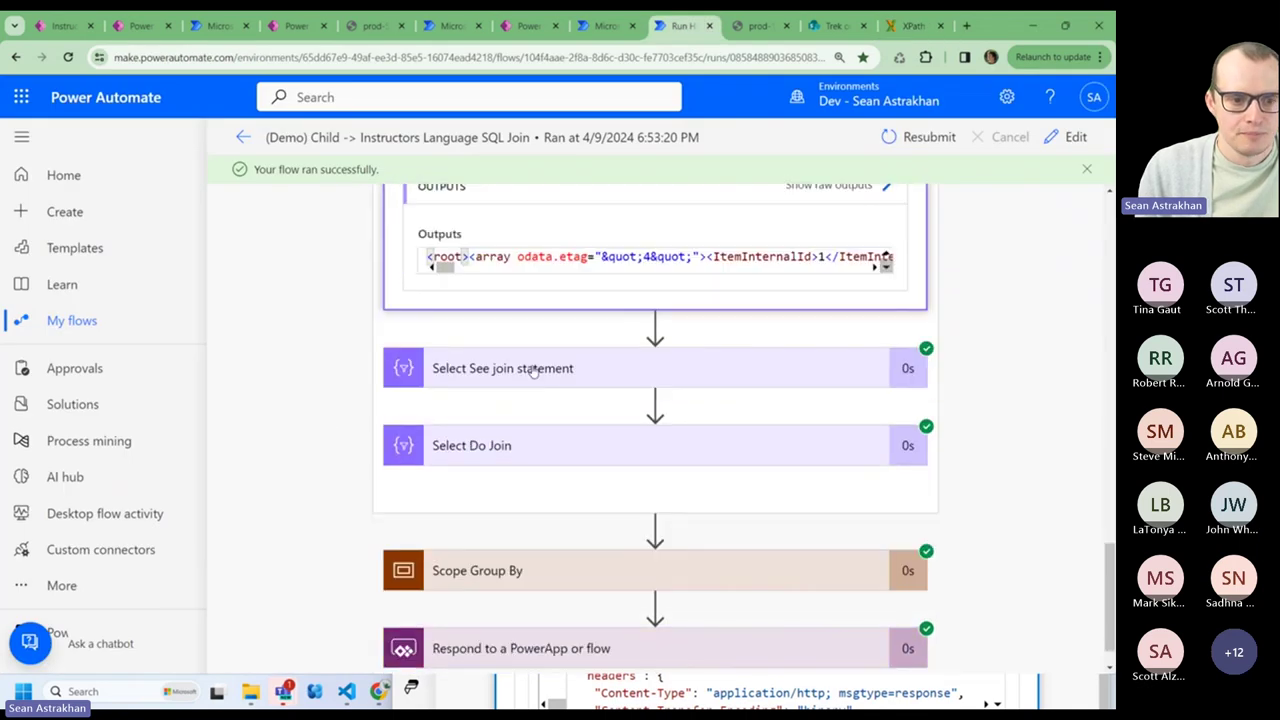
{"action": "left_click", "coordinate": [528, 368]}
{"action": "scroll", "coordinate": [335, 490], "scroll_direction": "down", "scroll_amount": 2}
{"action": "scroll", "coordinate": [335, 478], "scroll_direction": "up", "scroll_amount": 1}
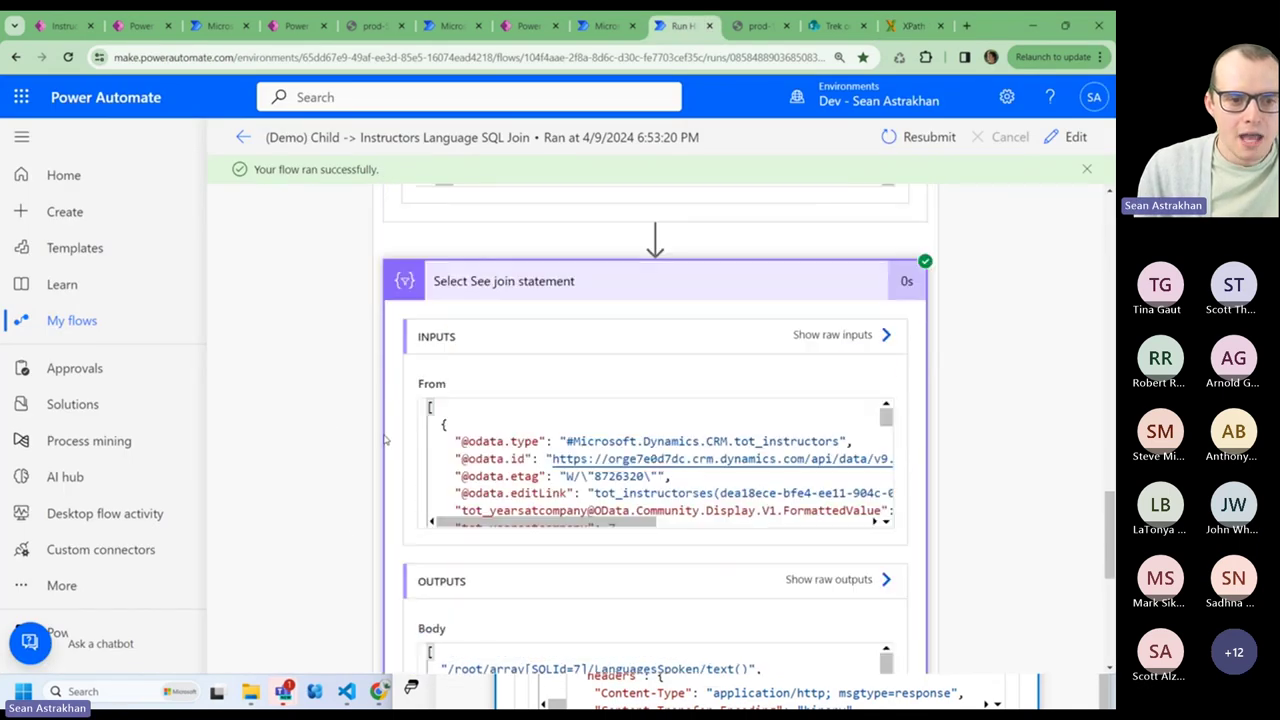
{"action": "scroll", "coordinate": [335, 449], "scroll_direction": "down", "scroll_amount": 4}
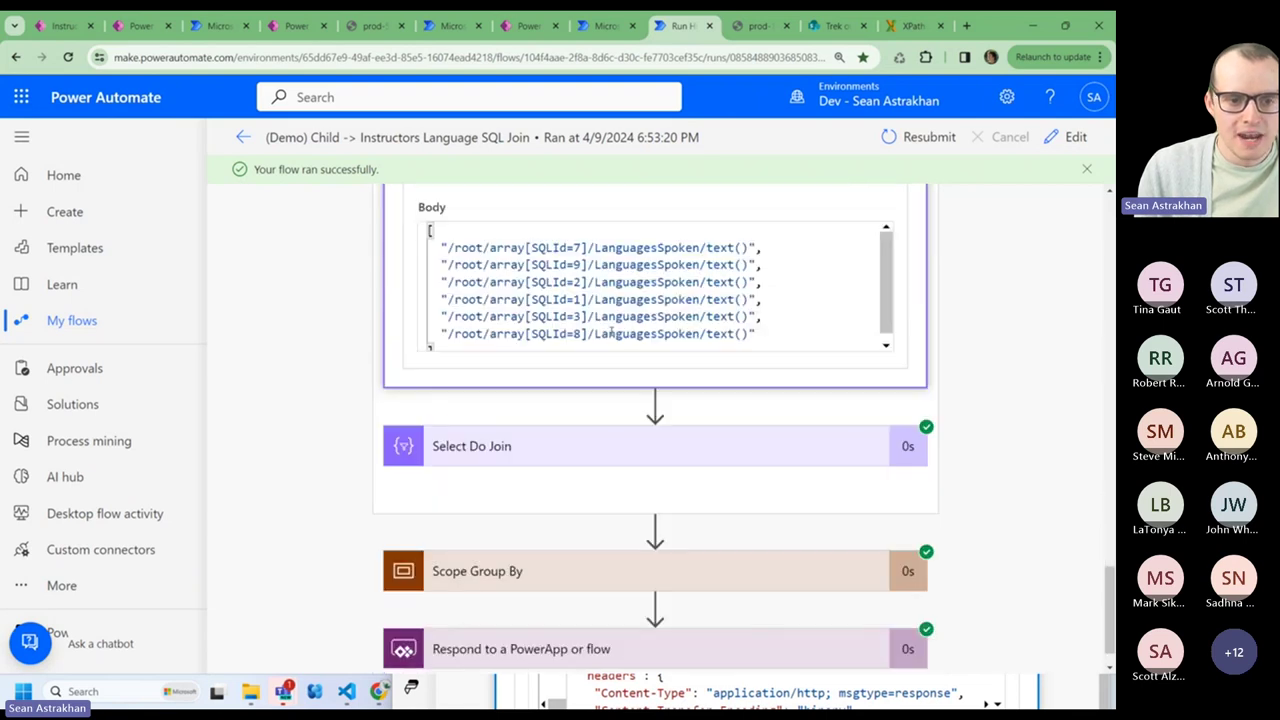
{"action": "scroll", "coordinate": [654, 274], "scroll_direction": "up", "scroll_amount": 1}
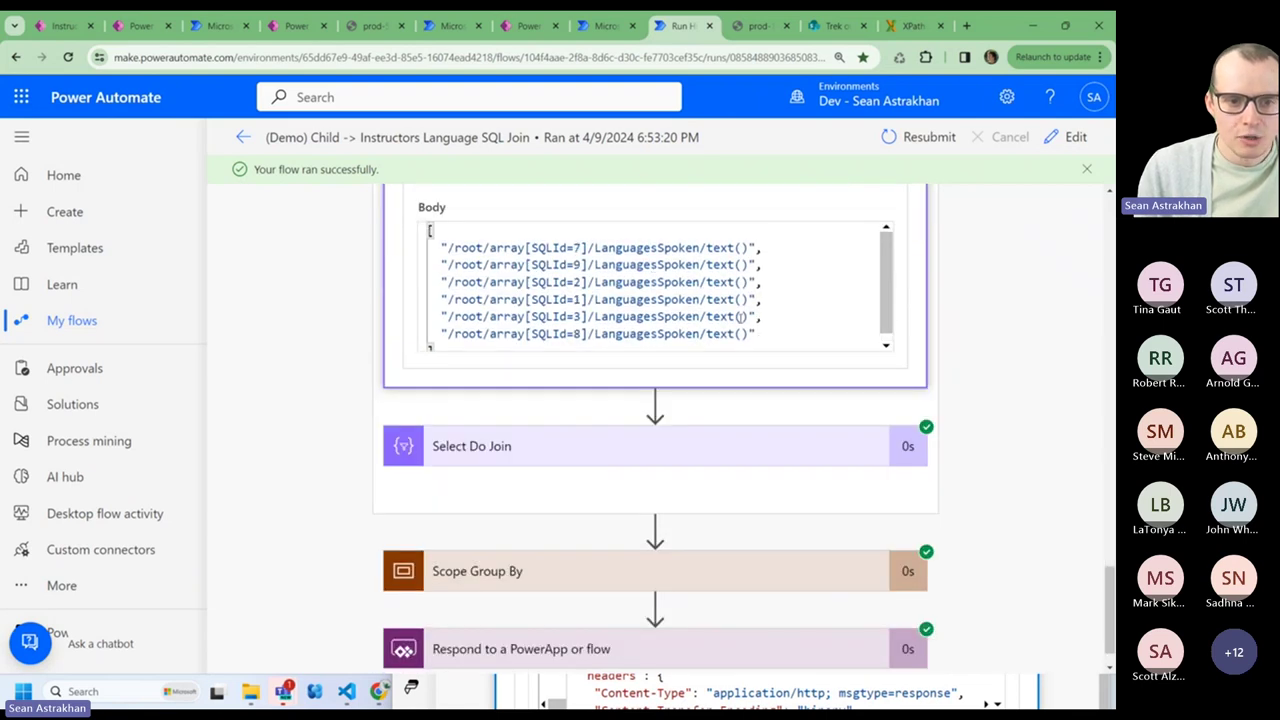
{"action": "left_click_drag", "start_coordinate": [748, 316], "coordinate": [449, 318]}
{"action": "key", "text": "ctrl+c"}
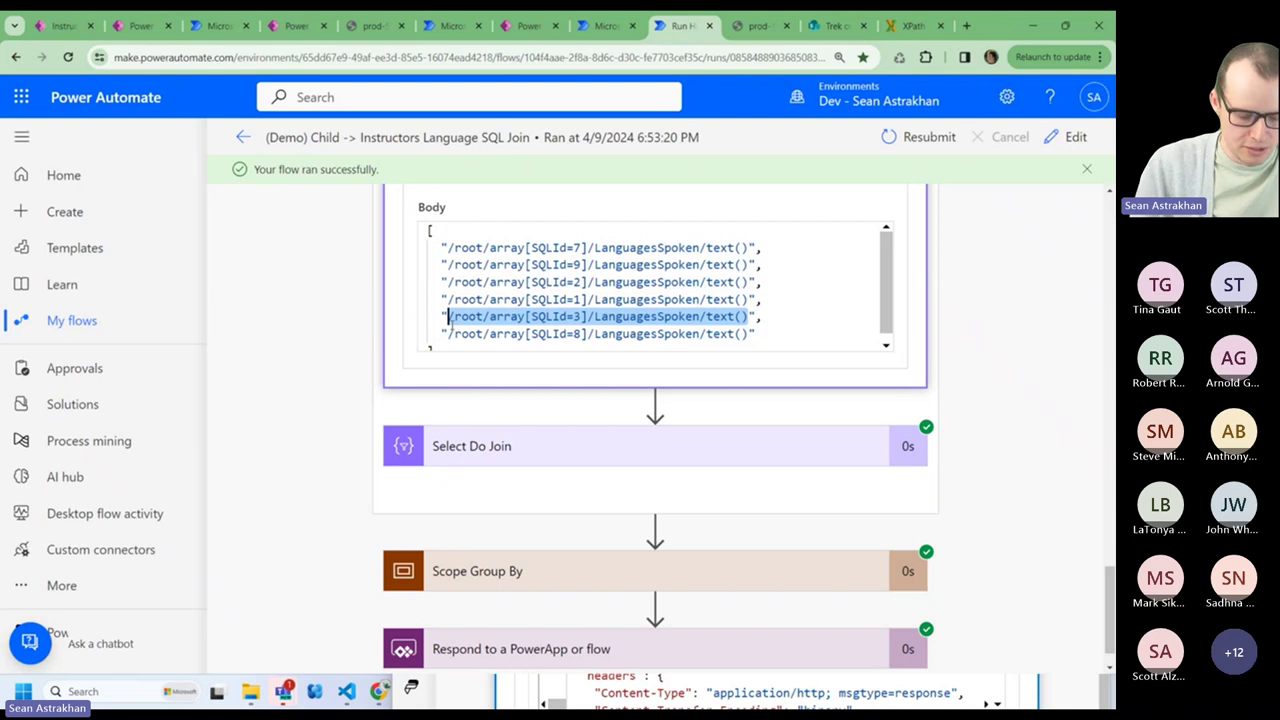
- Replace the XPather query with the pasted SQLId=3 lookup path, then change the id to 5
{"action": "left_click", "coordinate": [912, 25]}
{"action": "left_click_drag", "start_coordinate": [411, 102], "coordinate": [4, 112]}
{"action": "key", "text": "ctrl+v"}
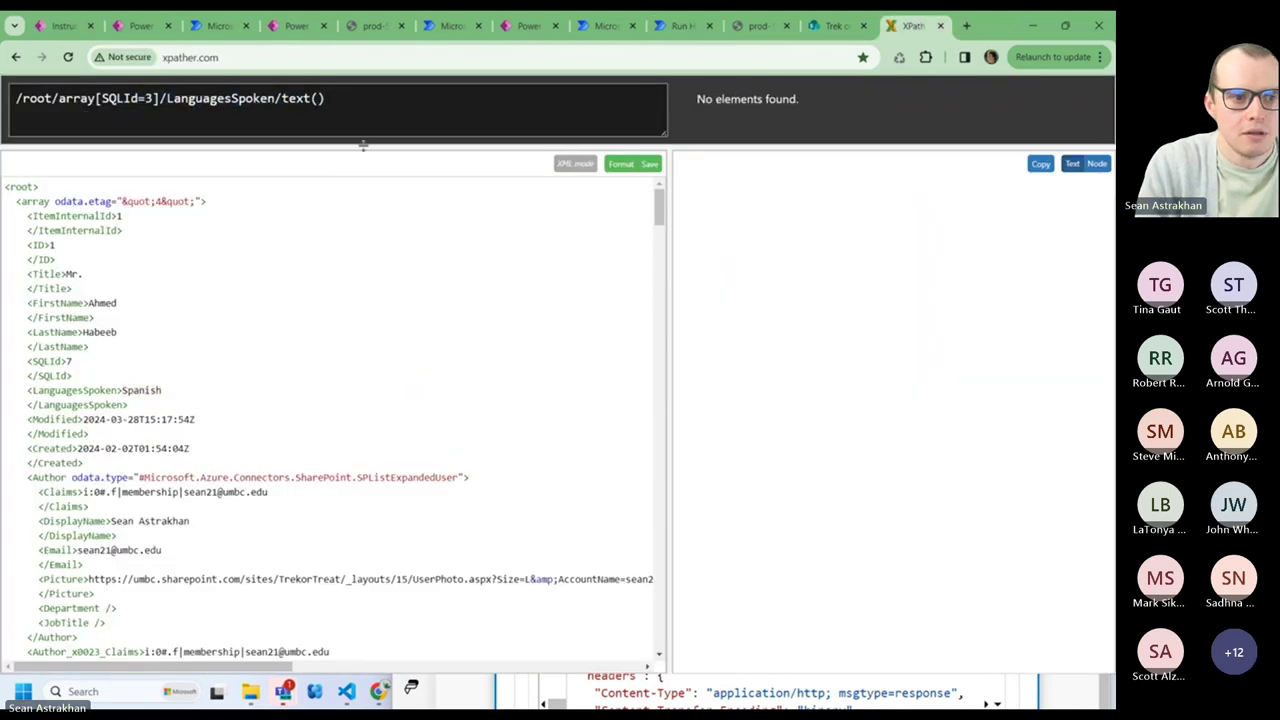
{"action": "key", "text": "BackSpace"}
{"action": "type", "text": ")"}
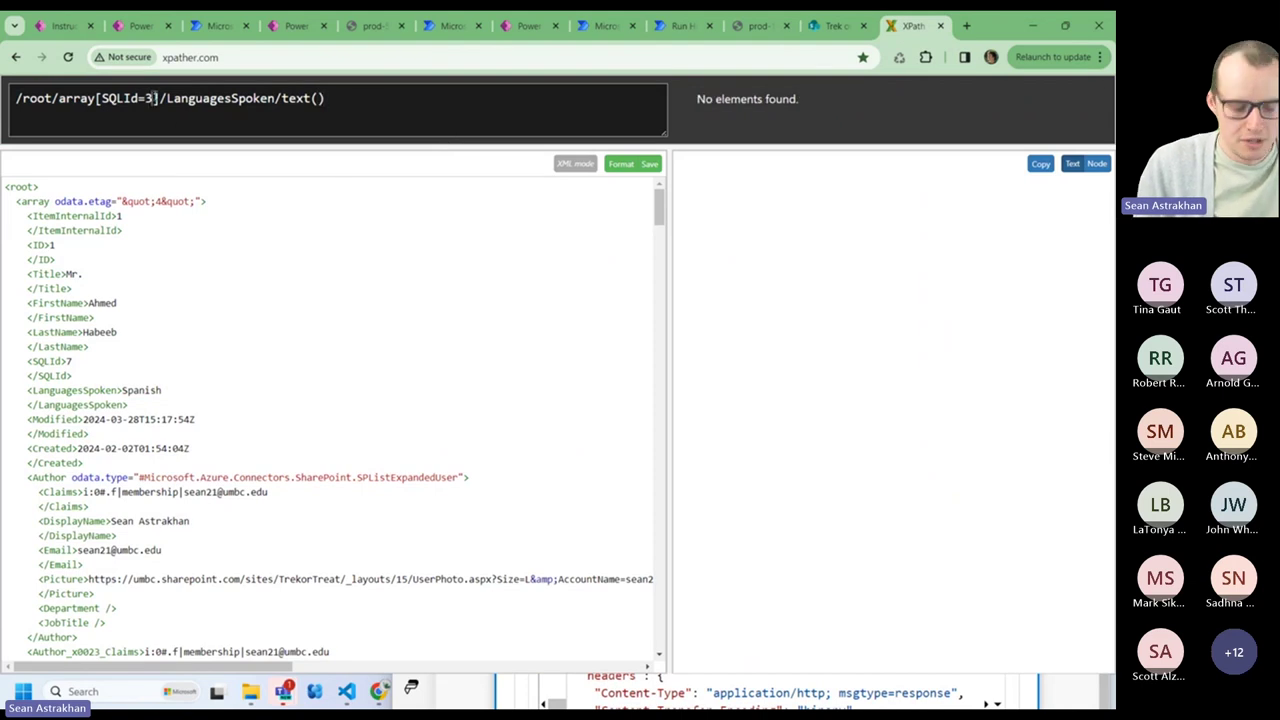
{"action": "key", "text": "BackSpace"}
{"action": "type", "text": "5"}
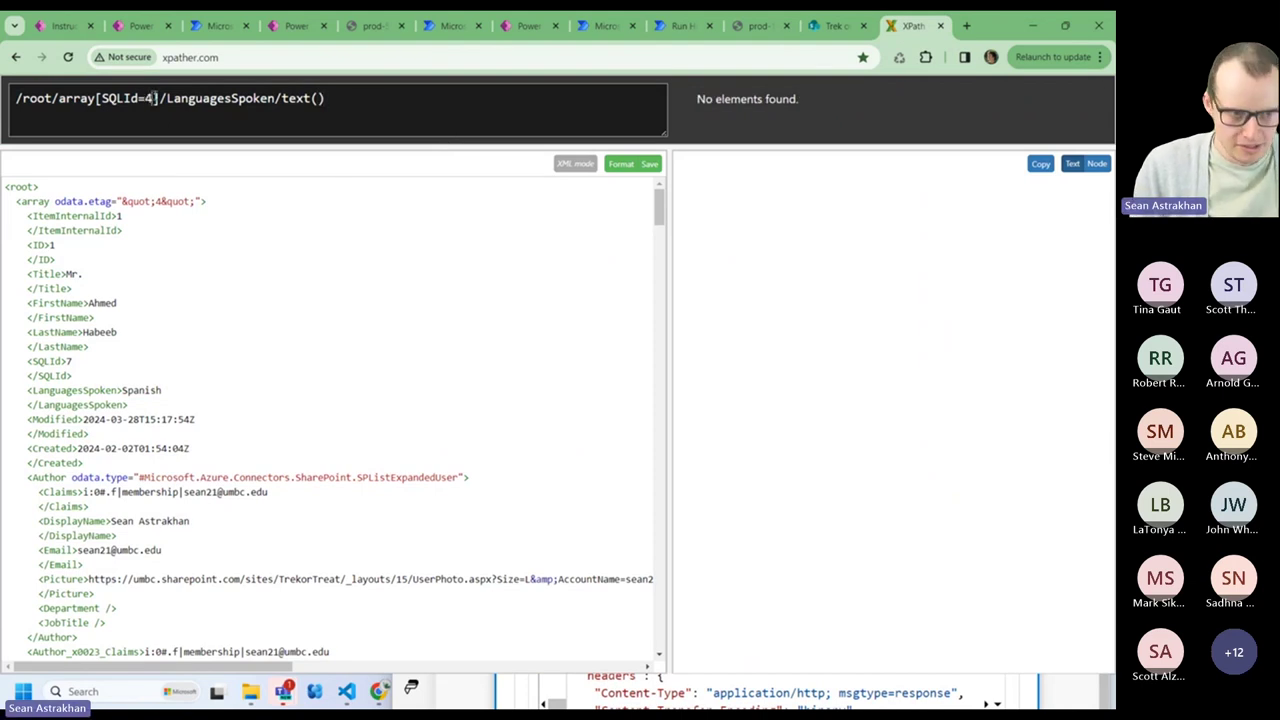
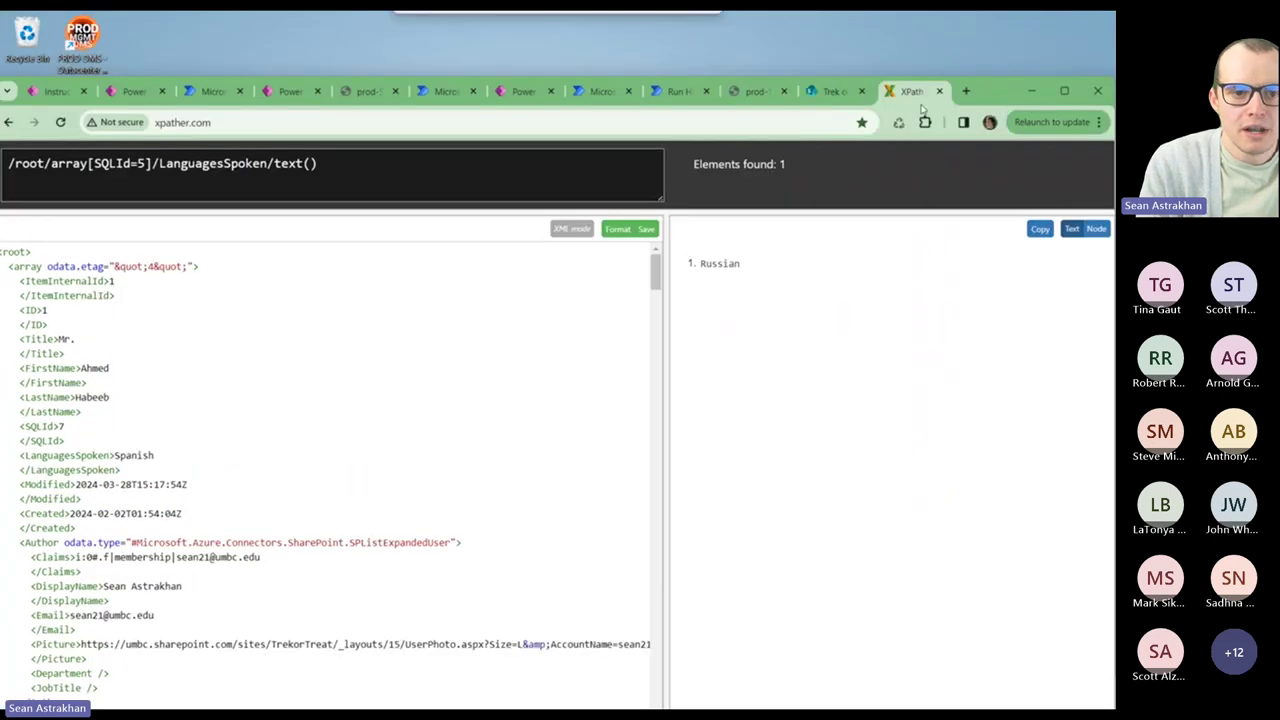
- Check the XPath test result and the latest run results, then return to the flow designer
{"action": "left_click", "coordinate": [600, 92]}
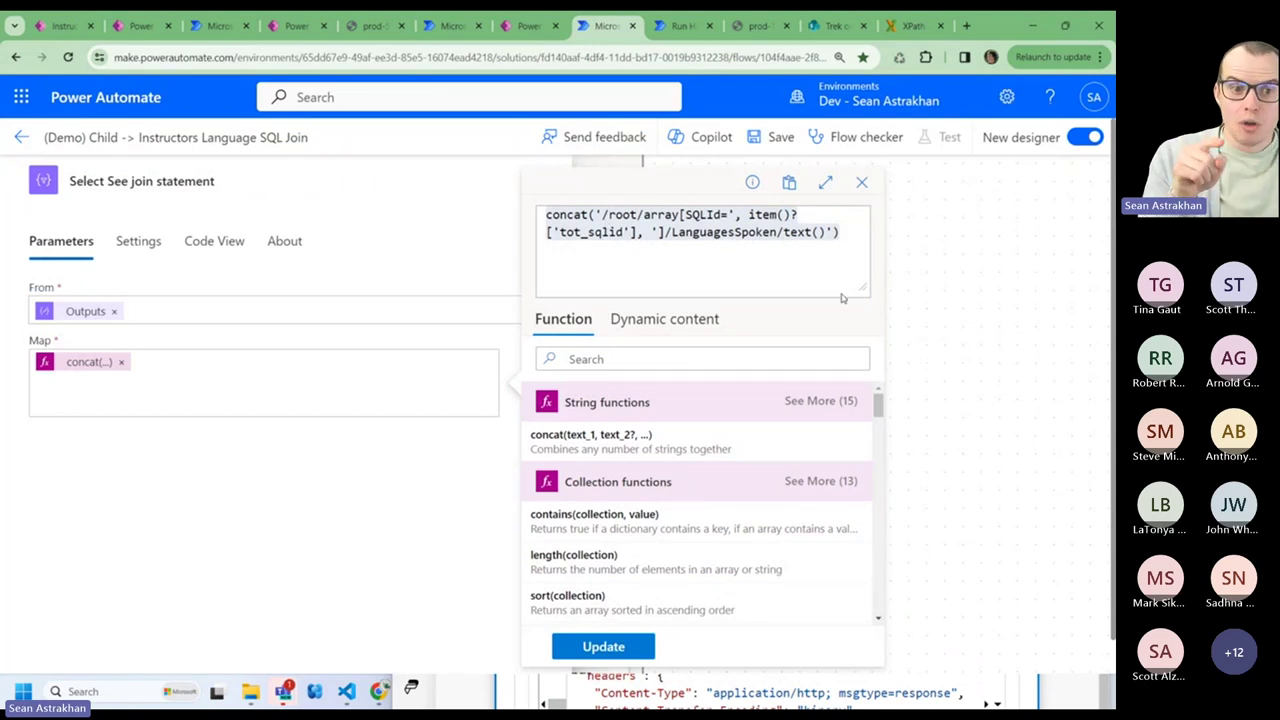
{"action": "left_click", "coordinate": [908, 27]}
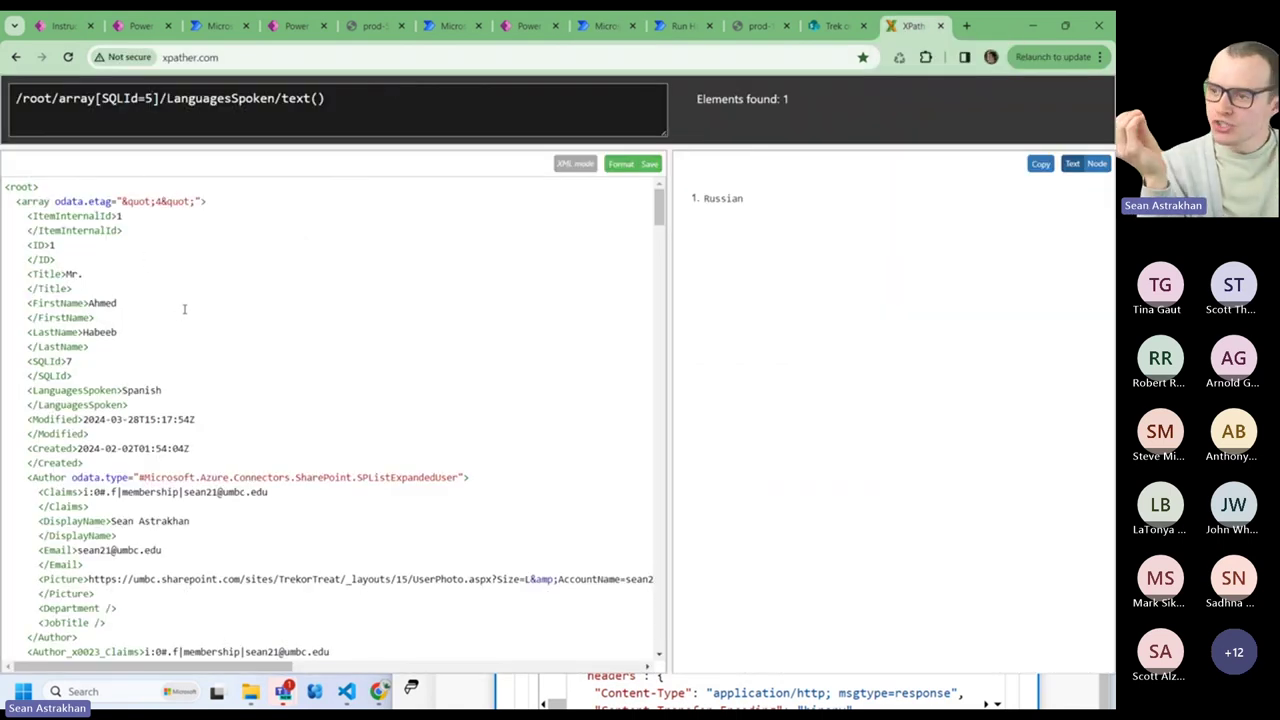
{"action": "left_click", "coordinate": [686, 40]}
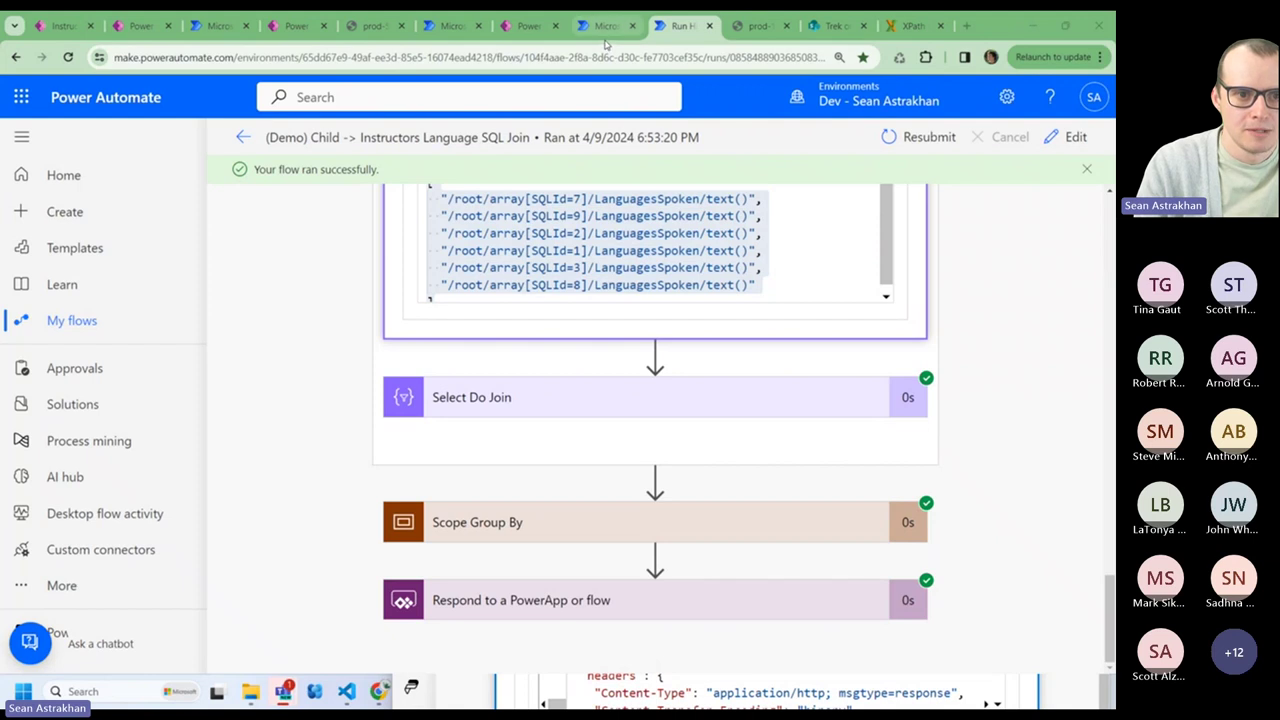
{"action": "left_click", "coordinate": [606, 42]}
- Close the join-statement expression and focus the Select Do Join Map expression
{"action": "left_click", "coordinate": [381, 480]}
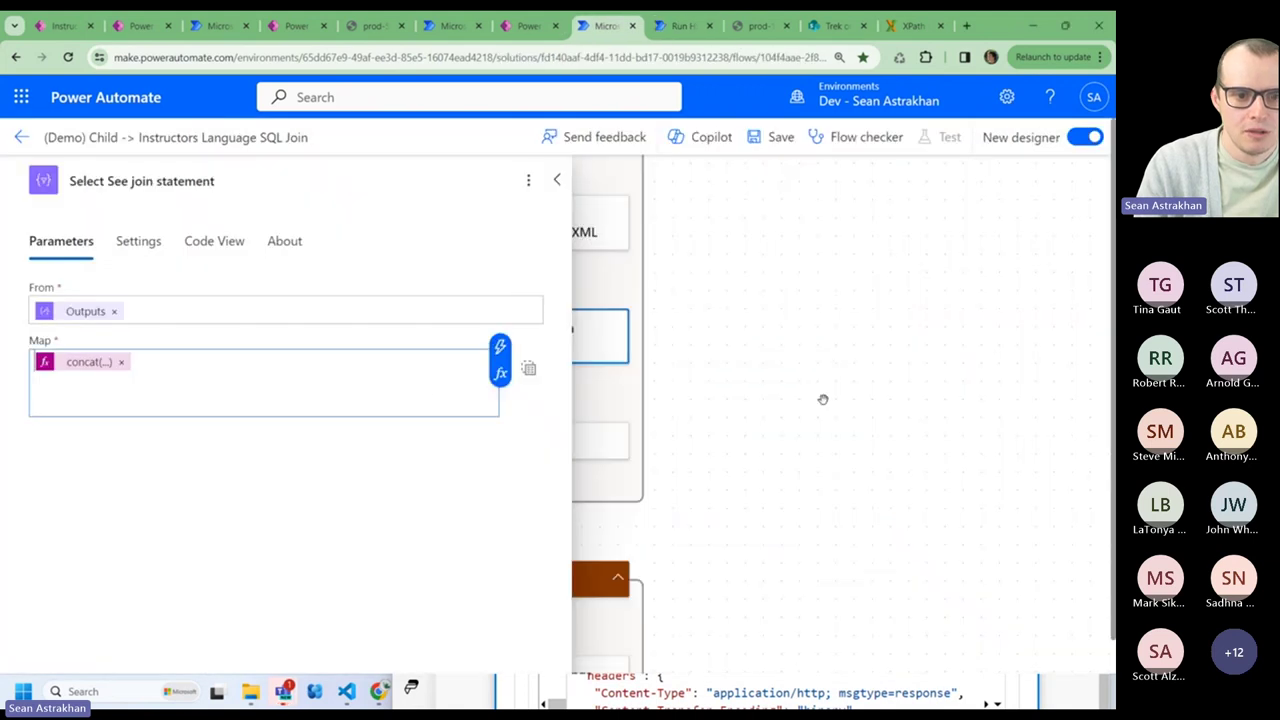
{"action": "left_click", "coordinate": [775, 432]}
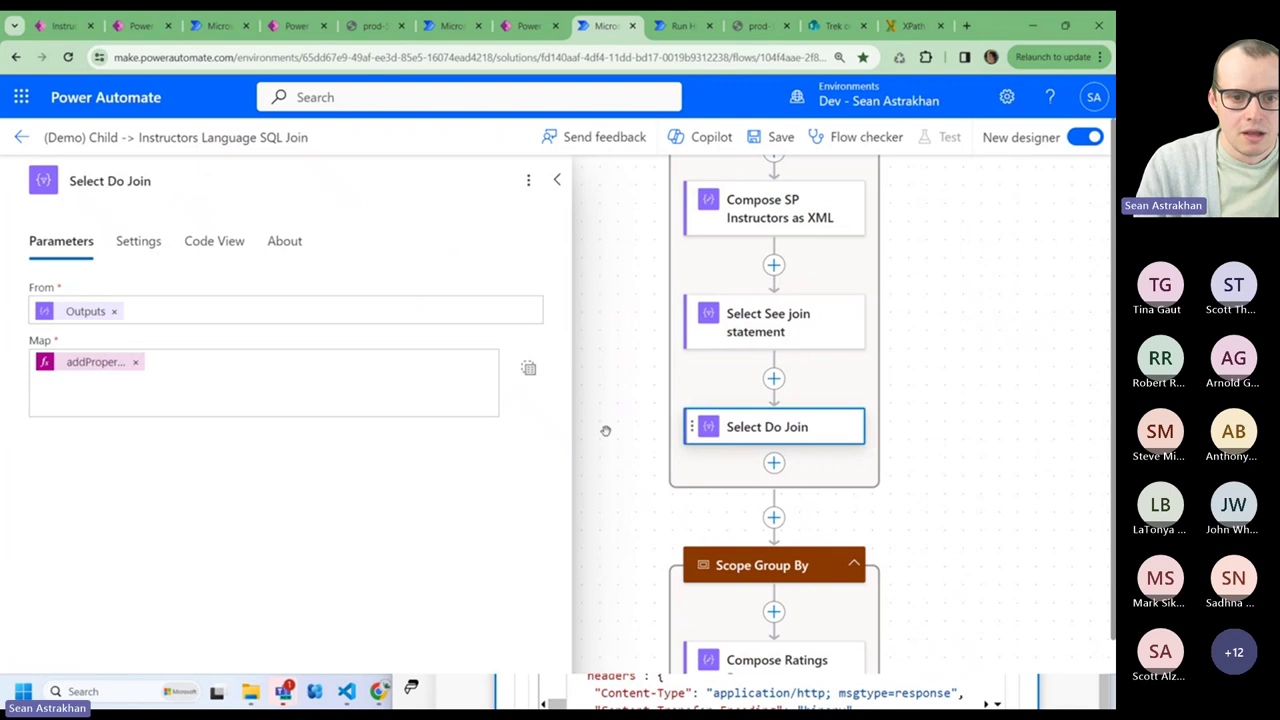
{"action": "left_click", "coordinate": [185, 358]}
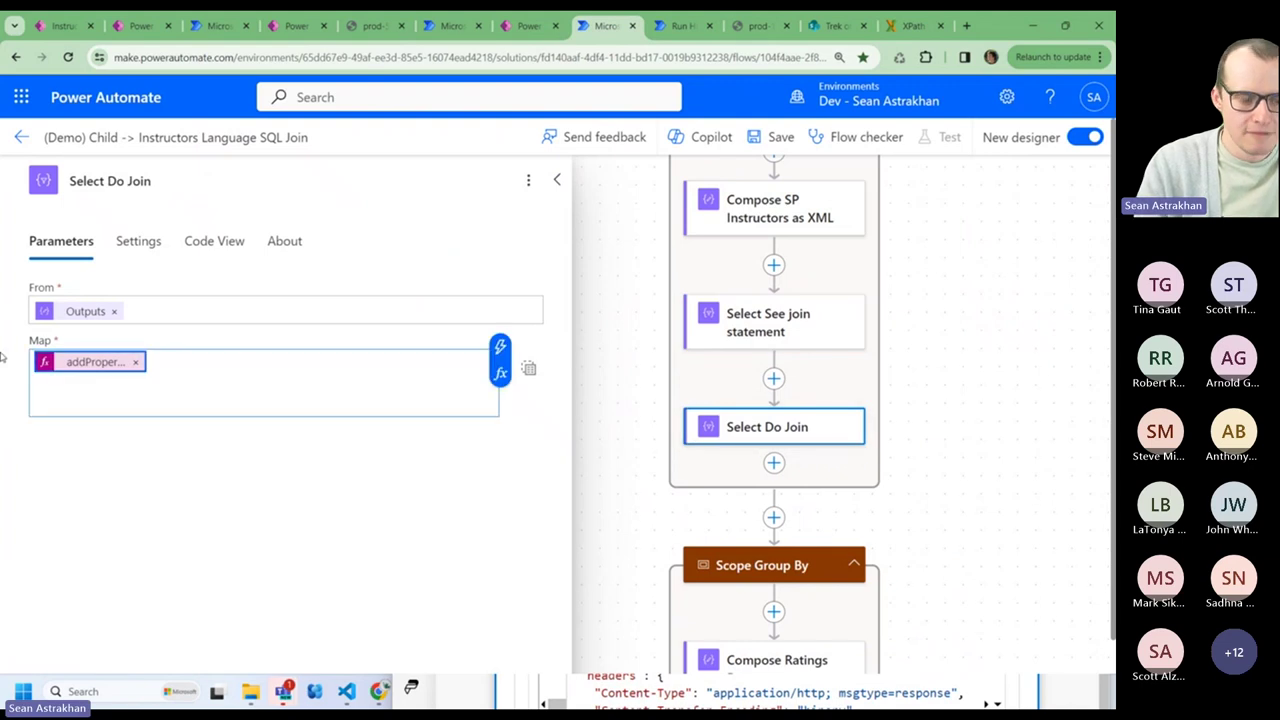
- Paste the Select Do Join map expression, drop its leading @{ and move the inner concat to its own line
{"action": "left_click", "coordinate": [346, 691]}
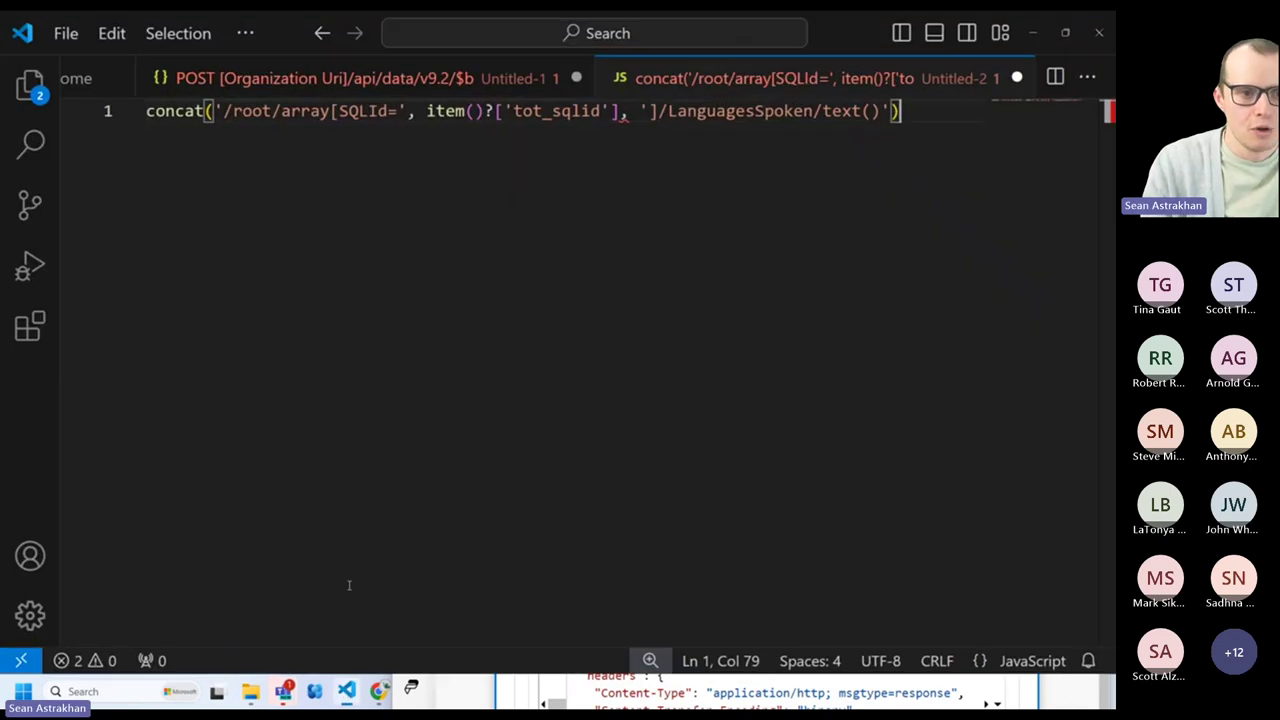
{"action": "key", "text": "ctrl+v"}
{"action": "key", "text": "Left"}
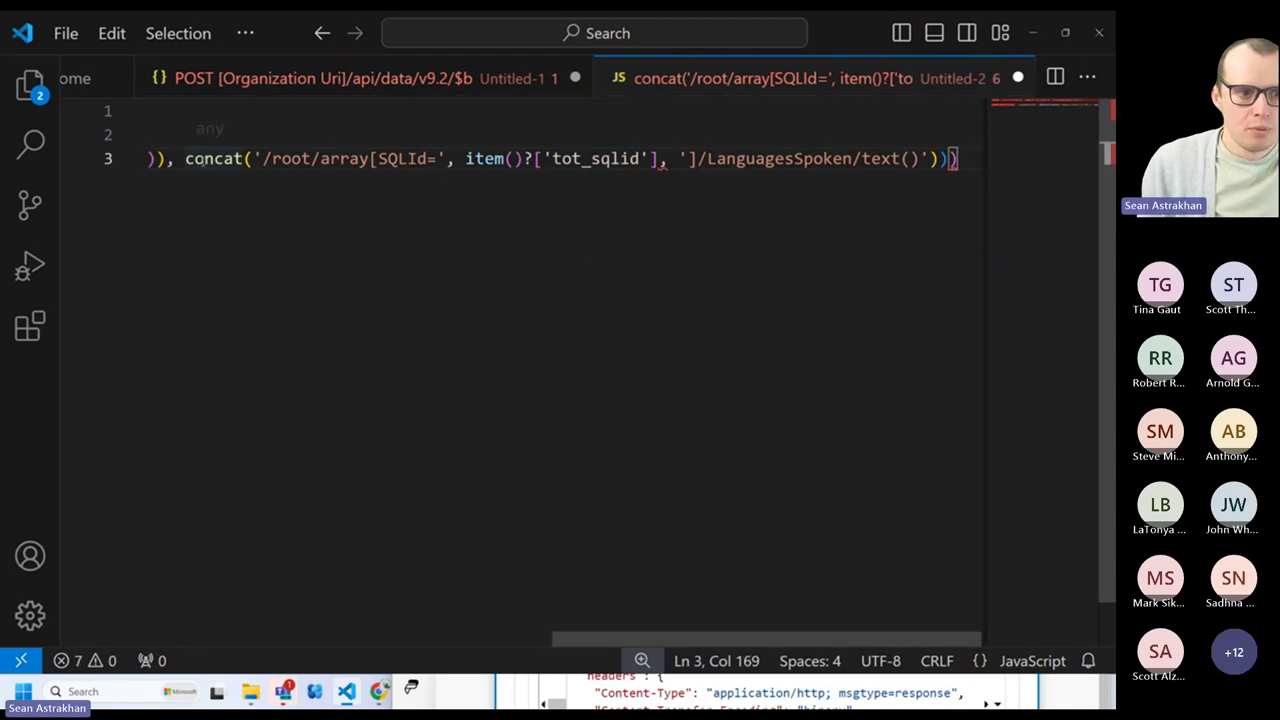
{"action": "left_click", "coordinate": [182, 160]}
{"action": "key", "text": "Return"}
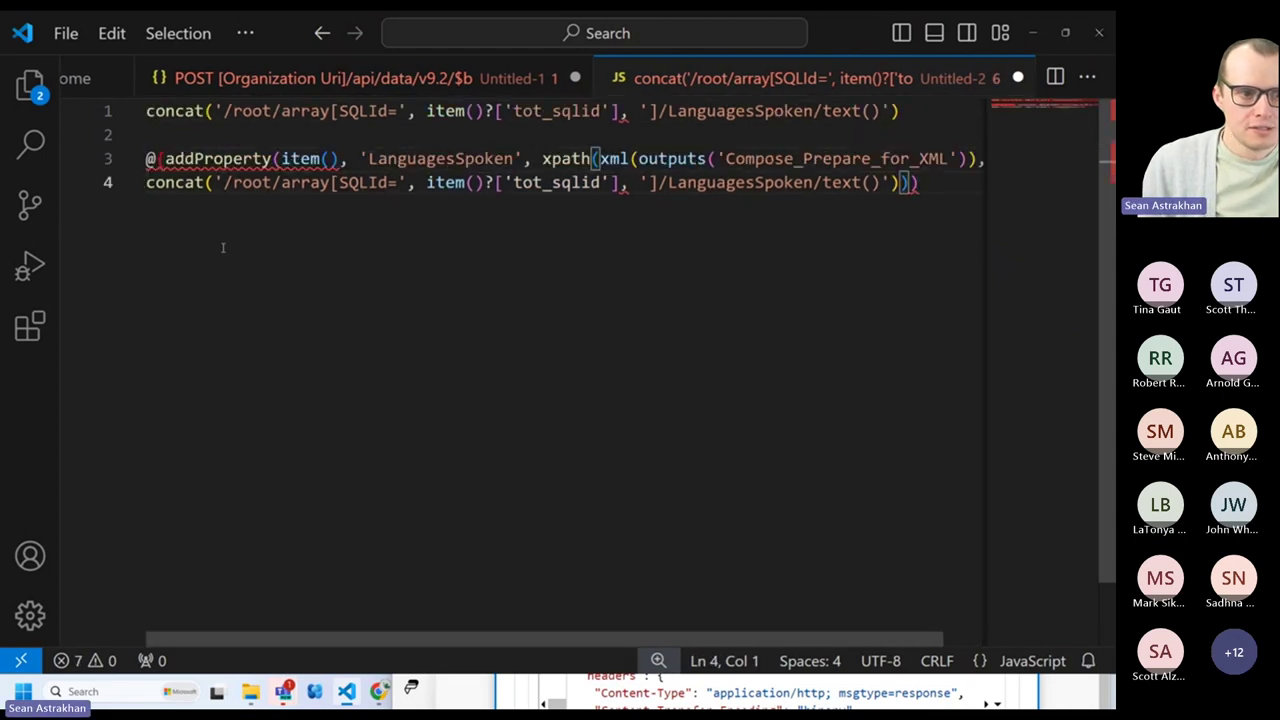
{"action": "left_click", "coordinate": [163, 160]}
{"action": "key", "text": "BackSpace"}
{"action": "key", "text": "BackSpace"}
{"action": "key", "text": "BackSpace"}
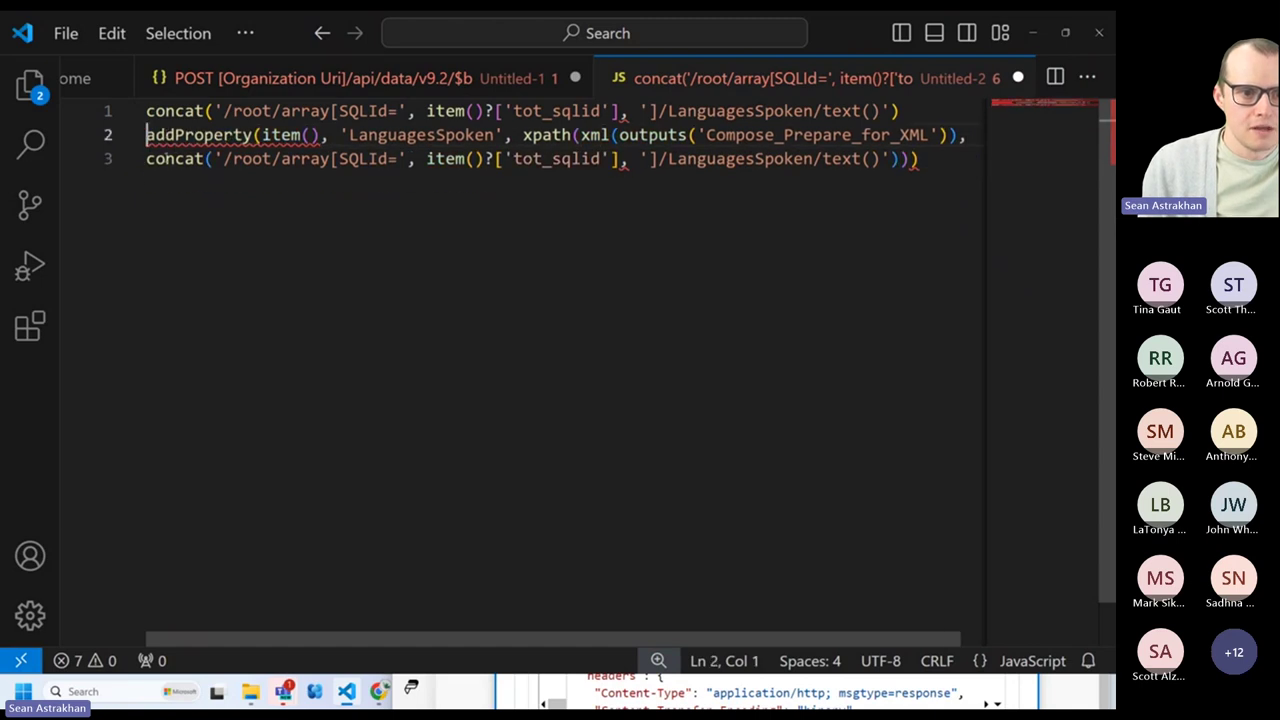
{"action": "key", "text": "Return"}
{"action": "key", "text": "Return"}
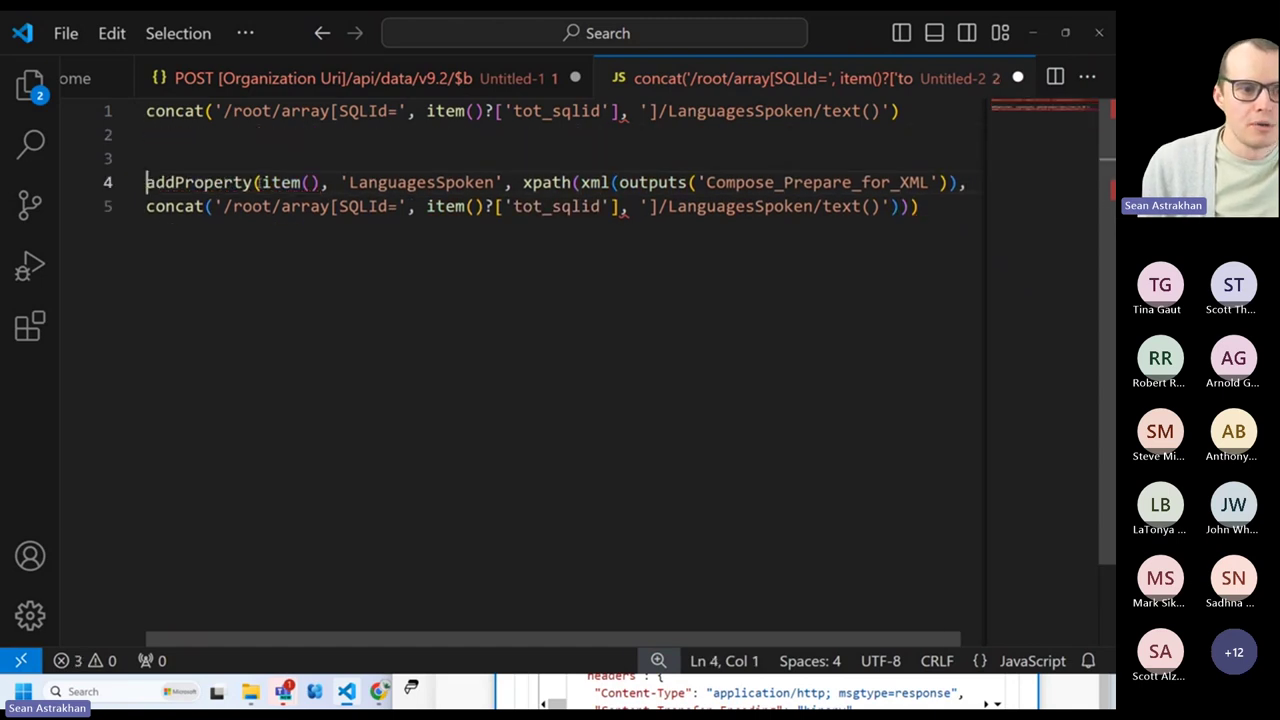
- Highlight item(), LanguagesSpoken, the xpath call and the tot_sqlid concat path to review the expression
{"action": "left_click_drag", "start_coordinate": [262, 182], "coordinate": [321, 182]}
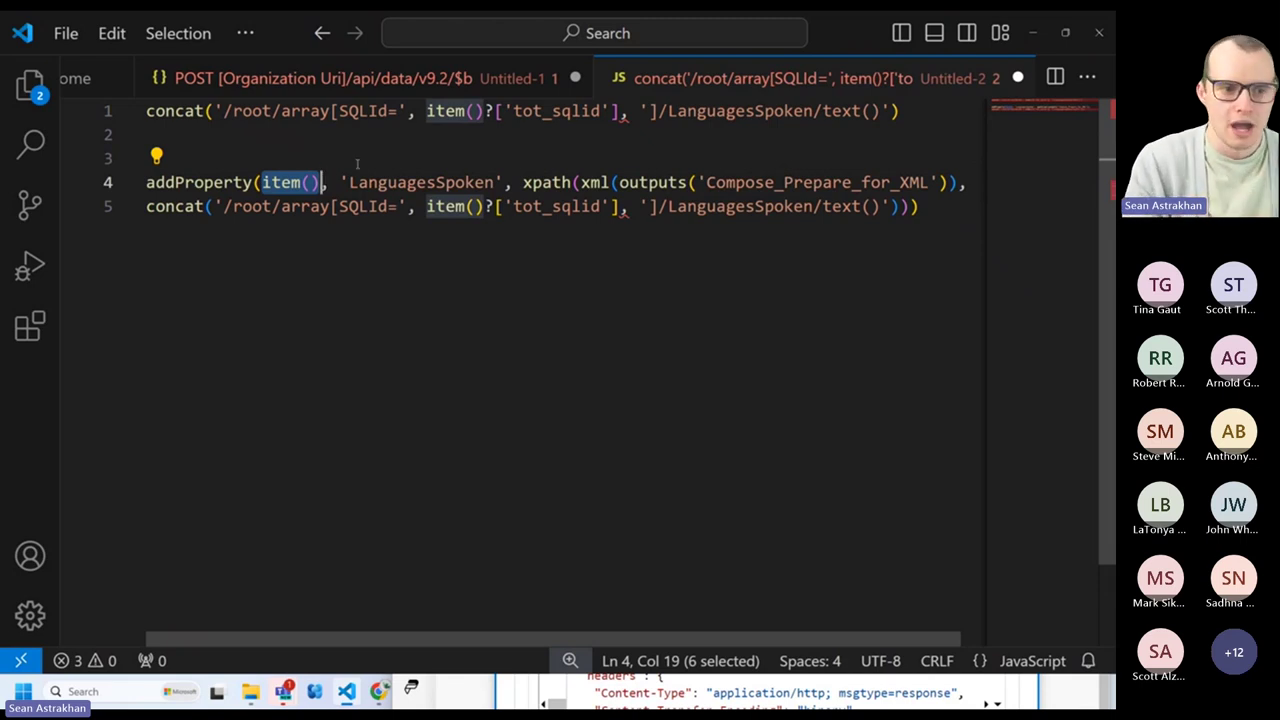
{"action": "double_click", "coordinate": [391, 182]}
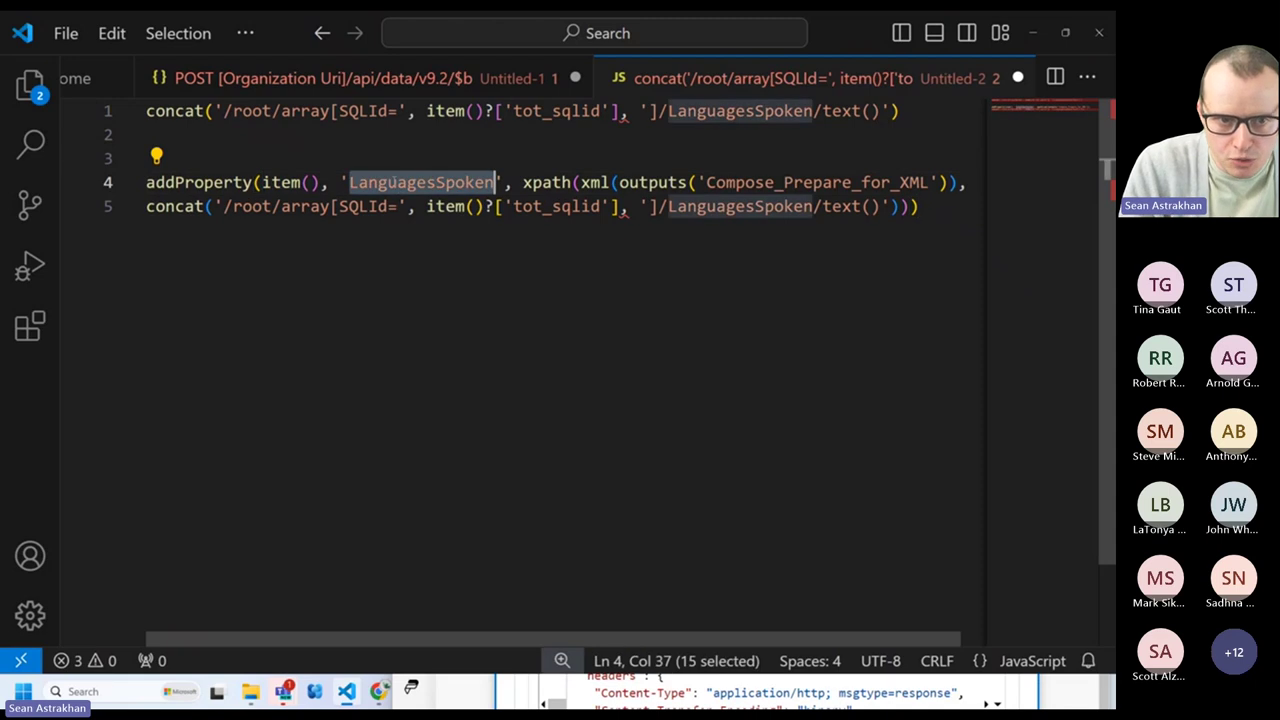
{"action": "left_click_drag", "start_coordinate": [523, 182], "coordinate": [609, 182]}
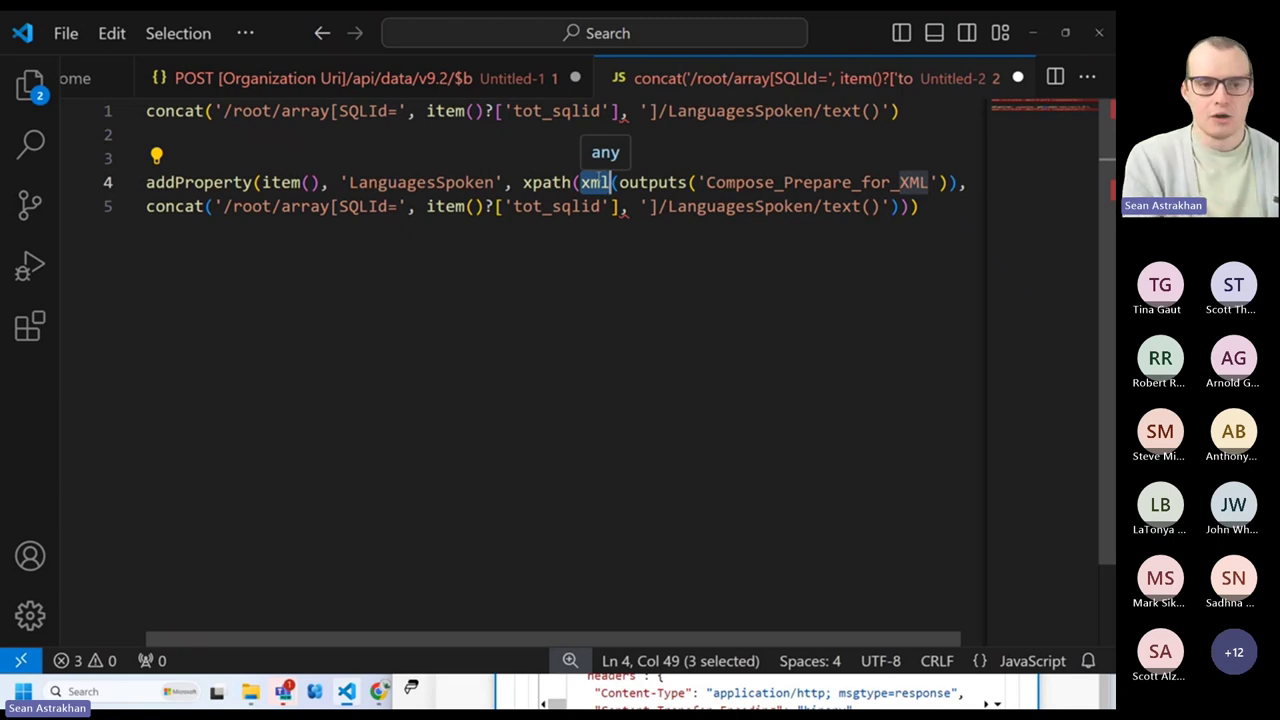
{"action": "double_click", "coordinate": [530, 184]}
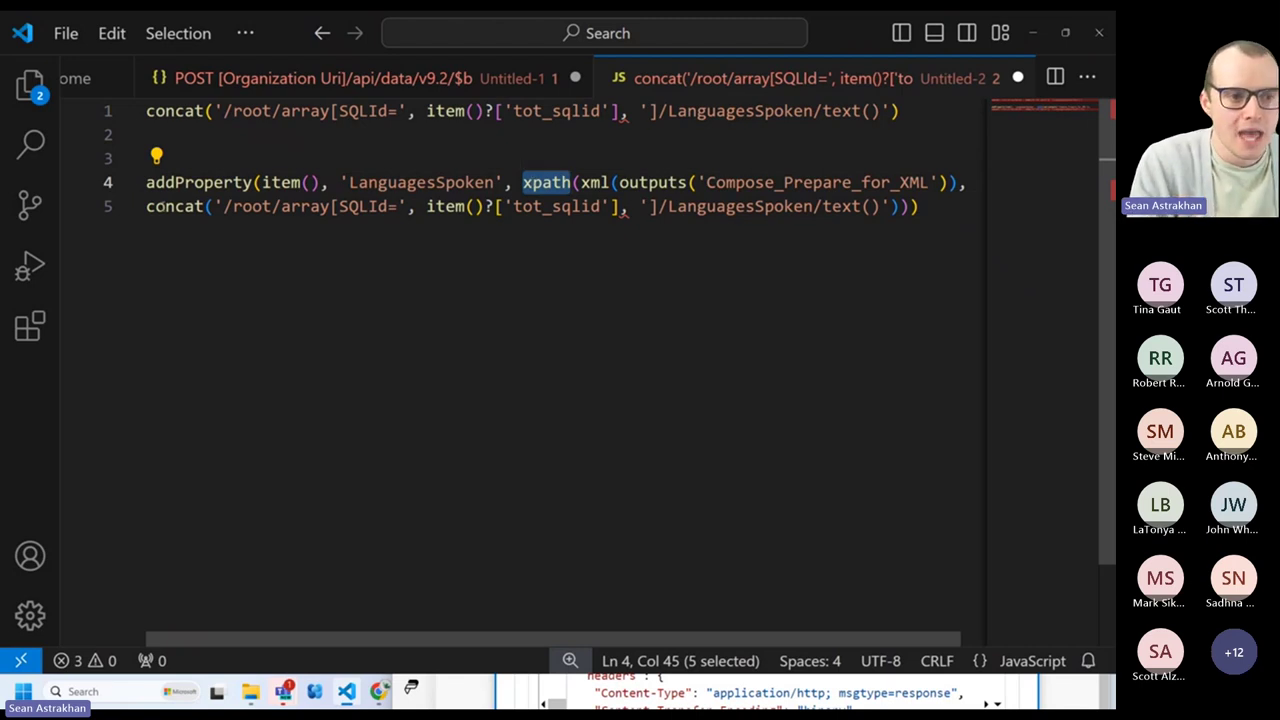
{"action": "triple_click", "coordinate": [175, 111]}
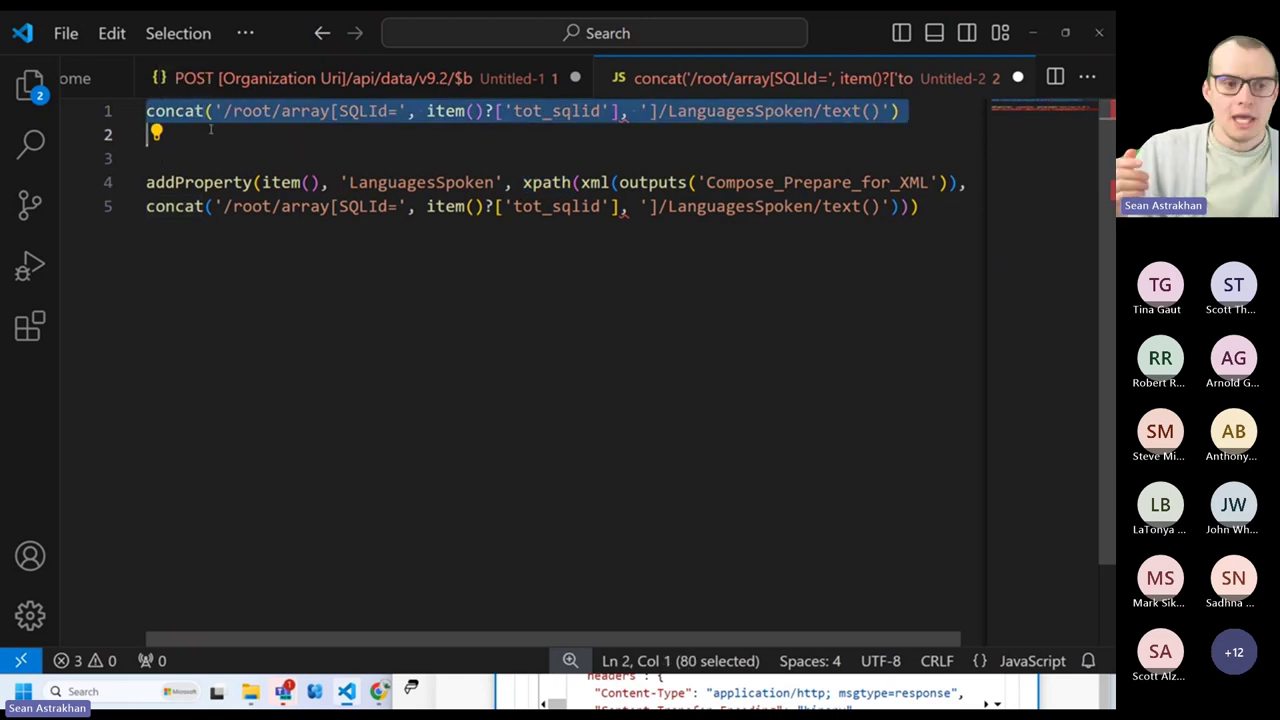
{"action": "double_click", "coordinate": [282, 182]}
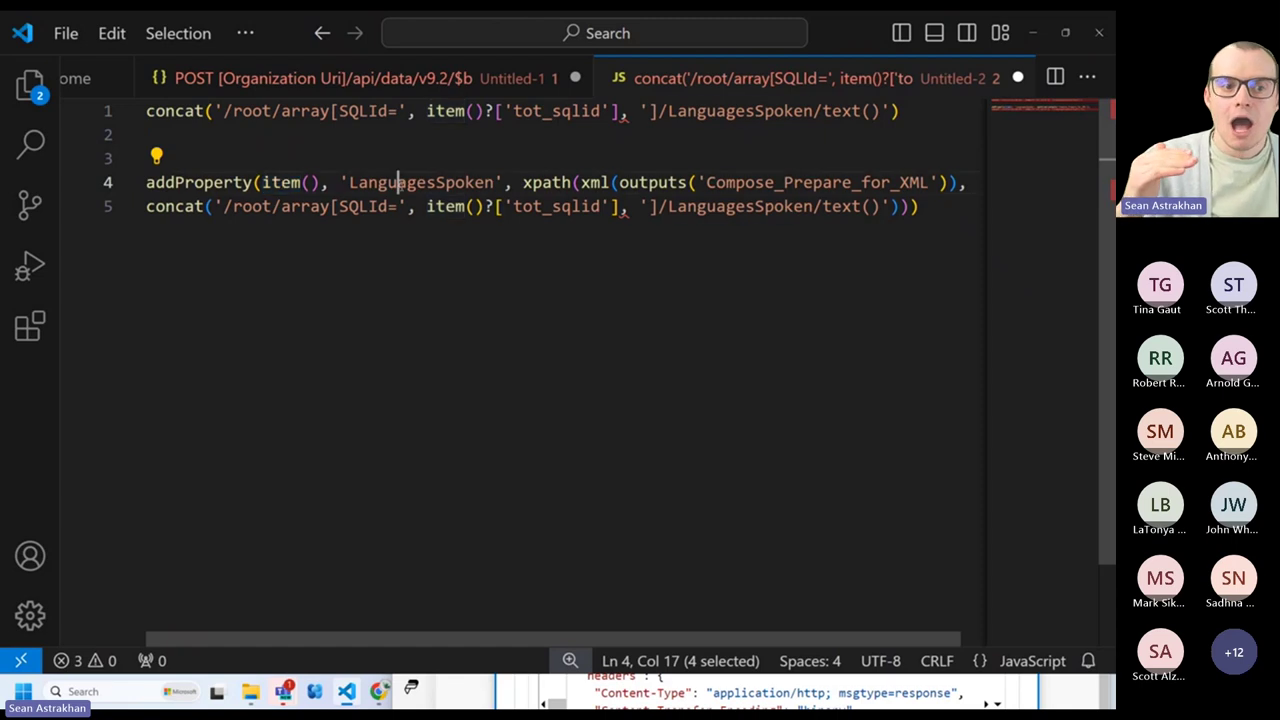
{"action": "double_click", "coordinate": [374, 182]}
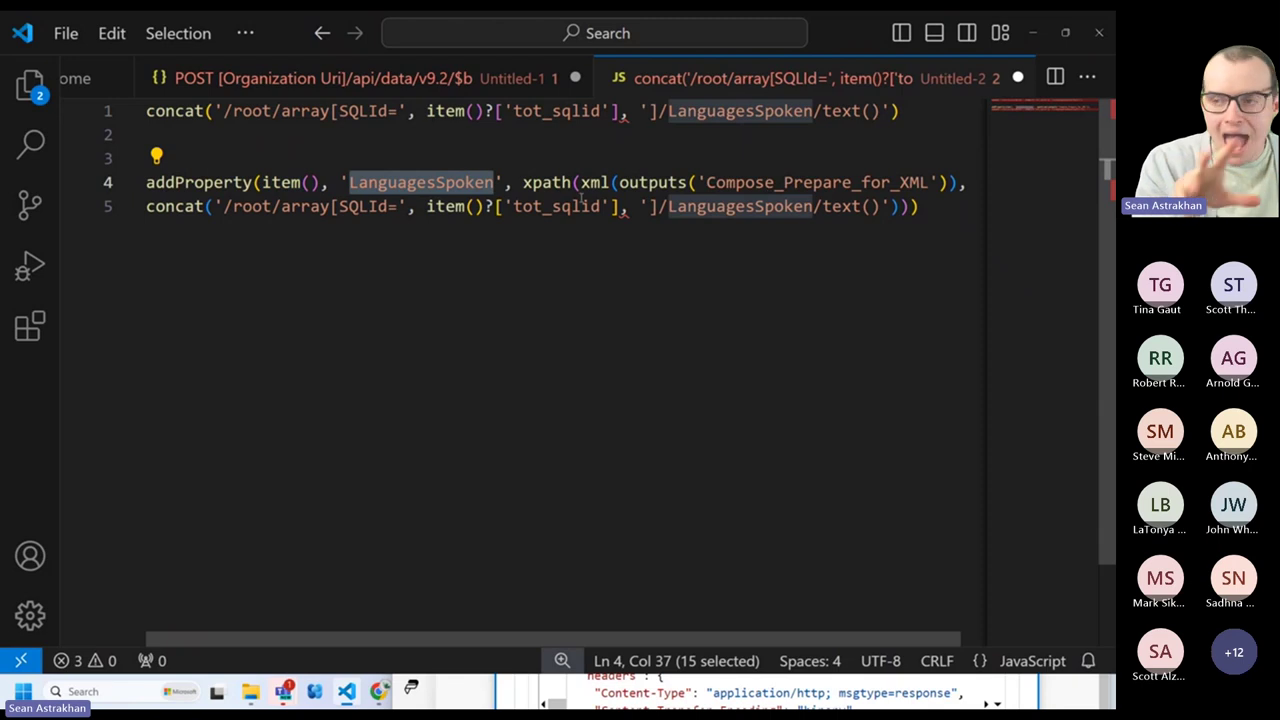
{"action": "double_click", "coordinate": [556, 206]}
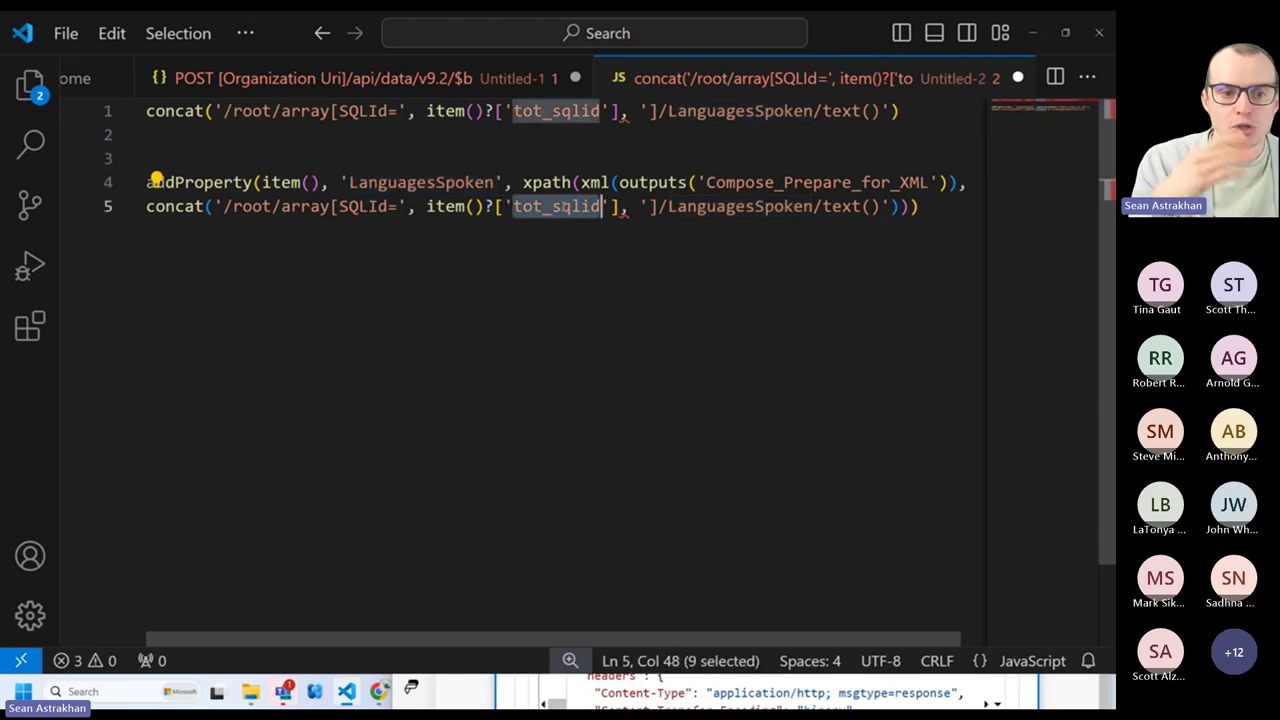
{"action": "double_click", "coordinate": [740, 206]}
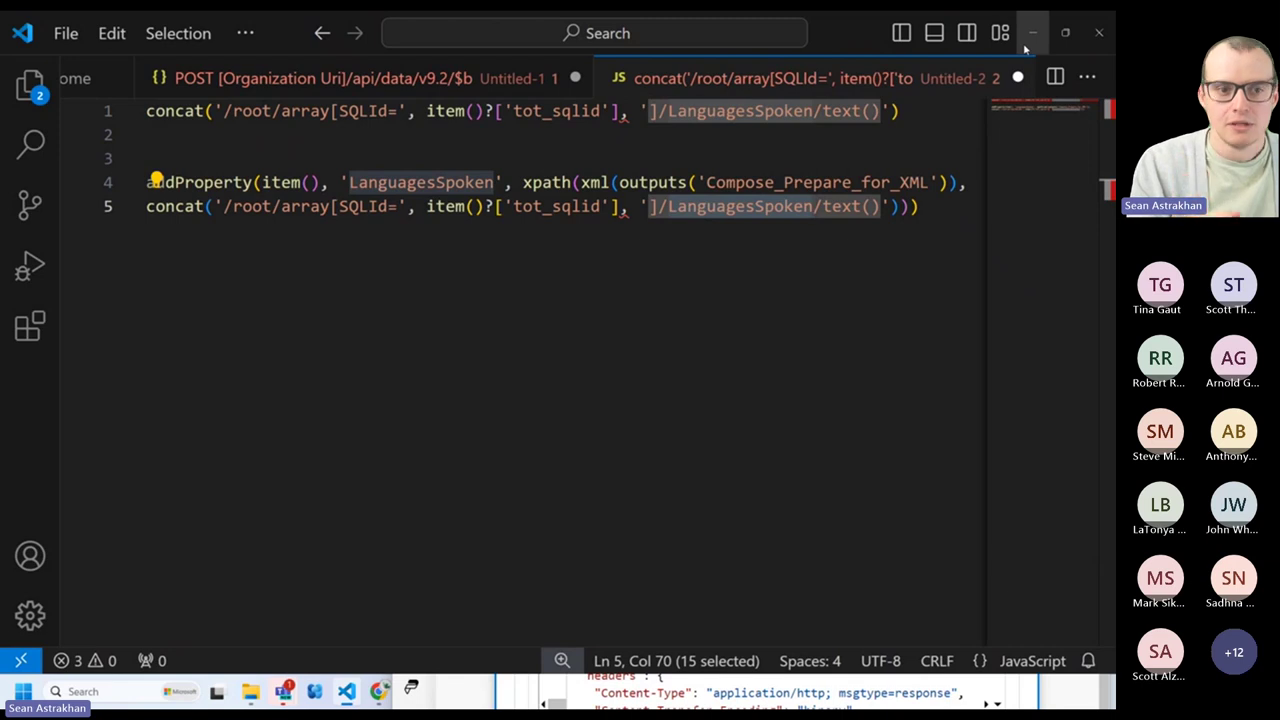
- Open the flow's latest run and scroll through the Select Do Join step's output
{"action": "left_click", "coordinate": [1033, 33]}
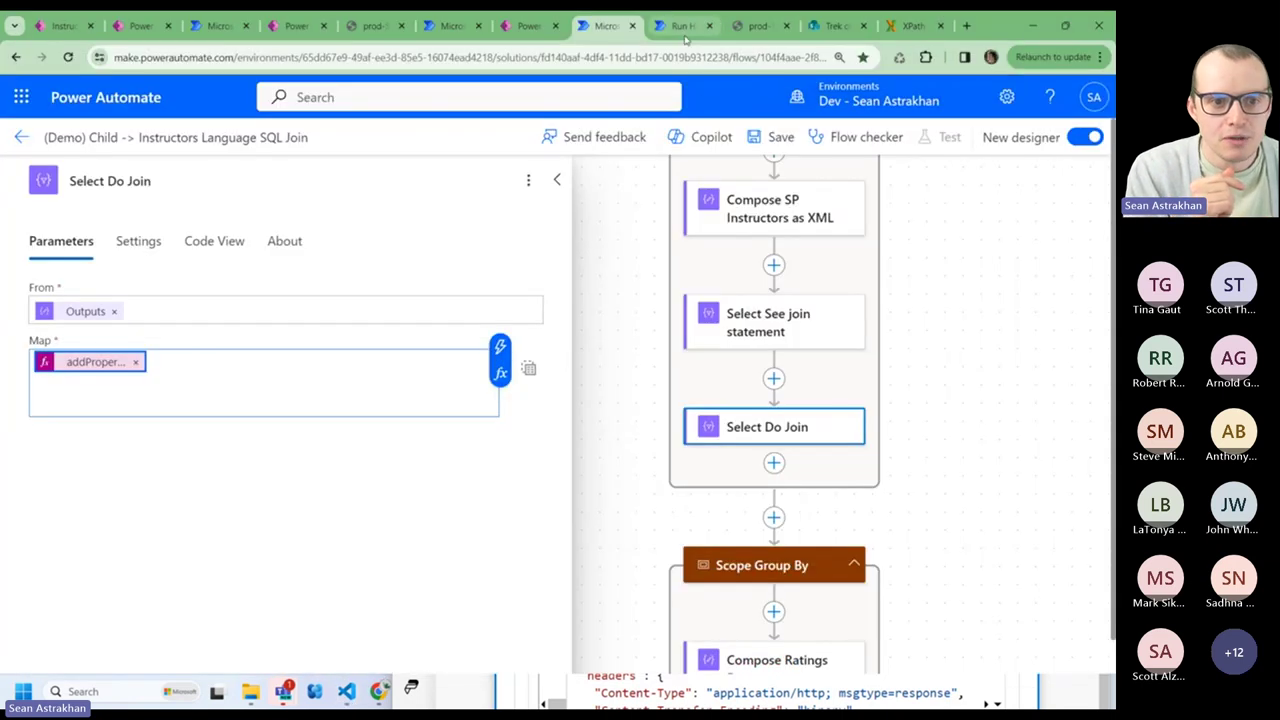
{"action": "left_click", "coordinate": [685, 30]}
{"action": "left_click", "coordinate": [525, 412]}
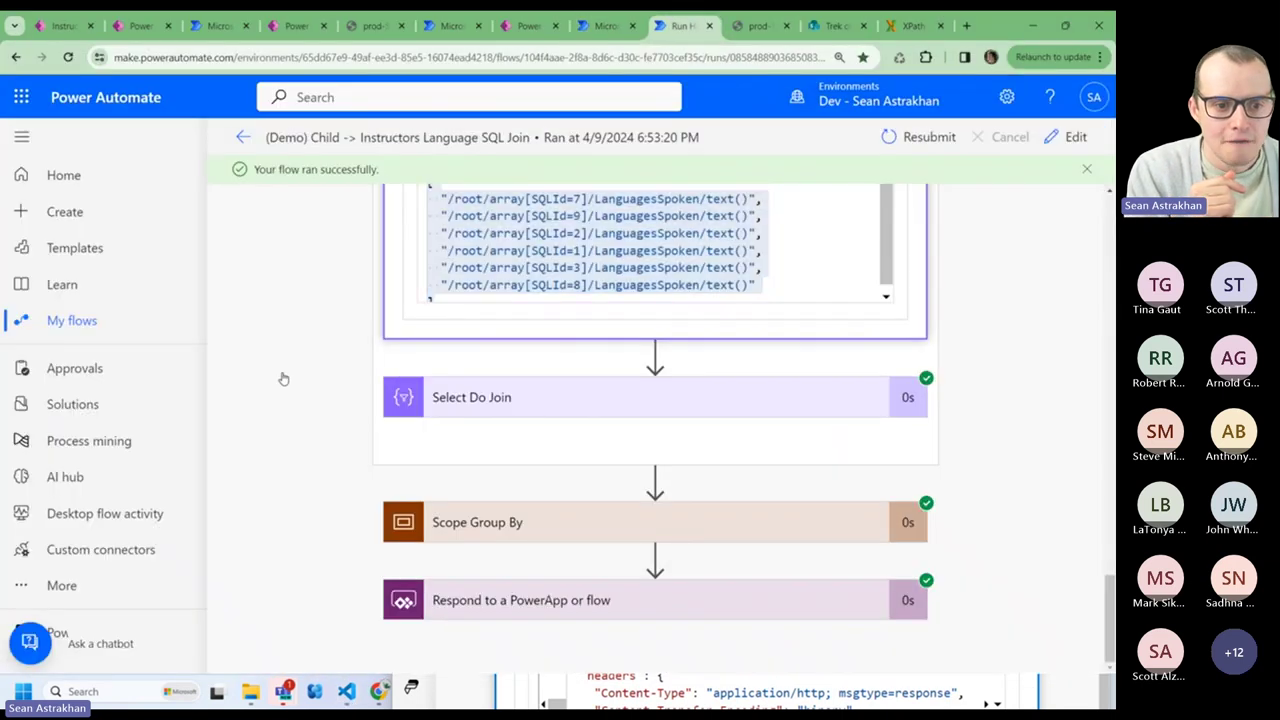
{"action": "scroll", "coordinate": [460, 345], "scroll_direction": "down", "scroll_amount": 2}
{"action": "scroll", "coordinate": [519, 357], "scroll_direction": "down", "scroll_amount": 6}
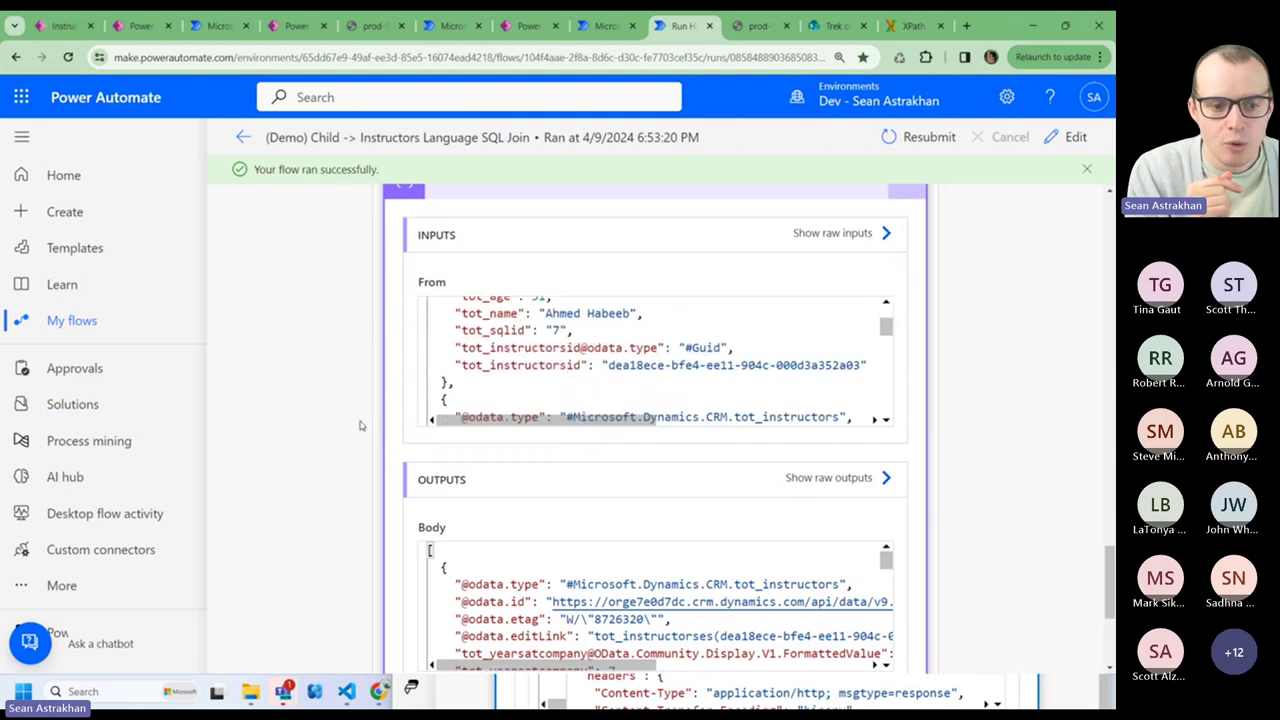
{"action": "scroll", "coordinate": [320, 474], "scroll_direction": "down", "scroll_amount": 2}
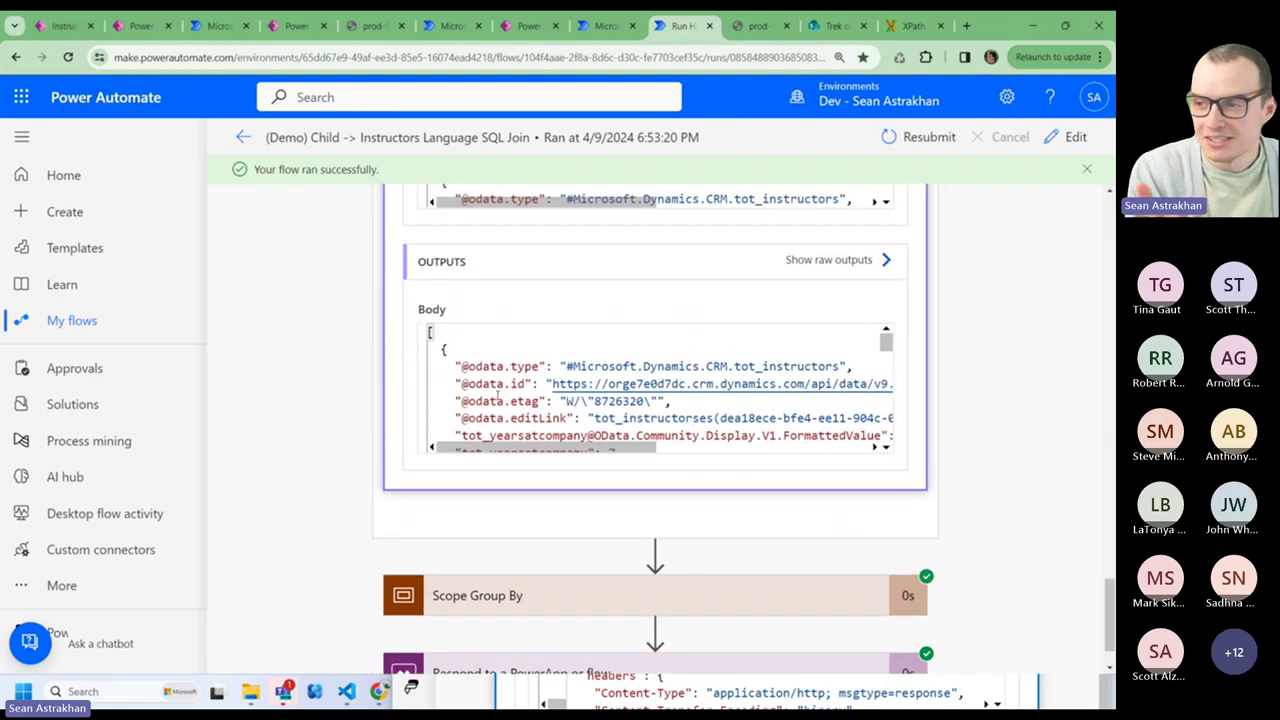
{"action": "scroll", "coordinate": [498, 396], "scroll_direction": "down", "scroll_amount": 3}
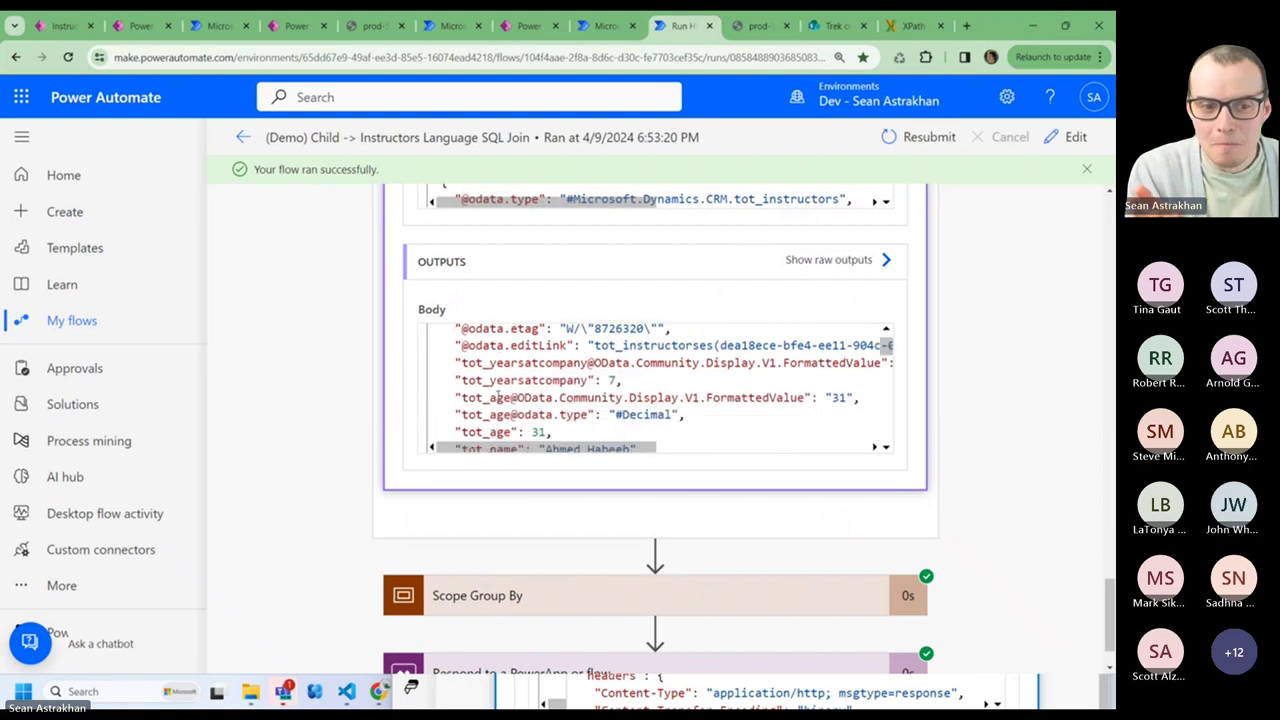
{"action": "scroll", "coordinate": [497, 396], "scroll_direction": "down", "scroll_amount": 1}
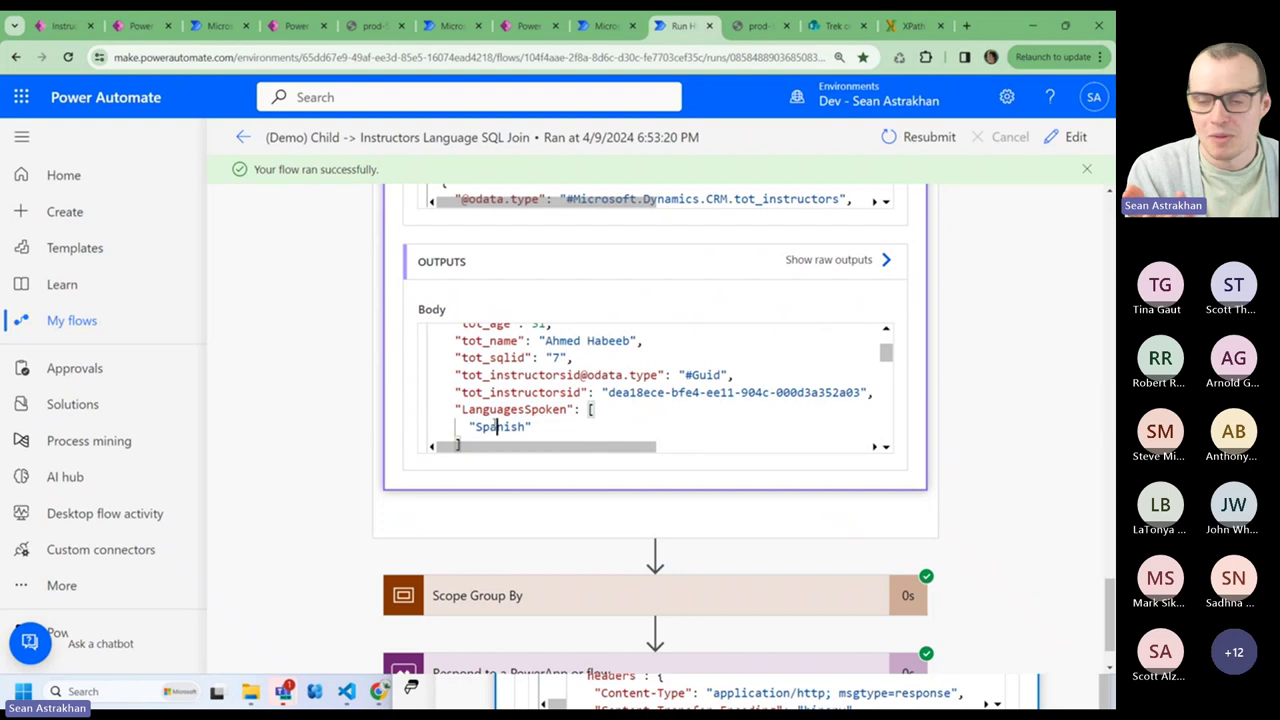
{"action": "scroll", "coordinate": [497, 426], "scroll_direction": "down", "scroll_amount": 5}
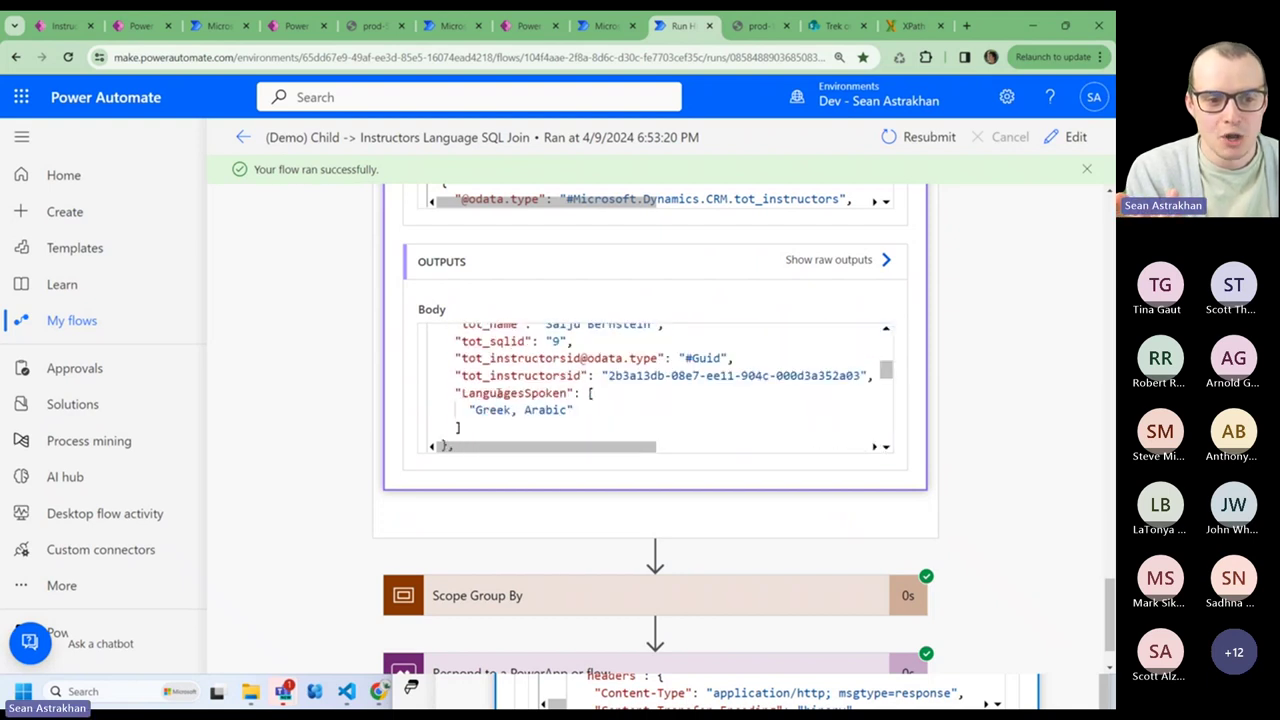
- Highlight Greek among the LanguagesSpoken values in the run output
{"action": "double_click", "coordinate": [490, 410]}
{"action": "scroll", "coordinate": [500, 403], "scroll_direction": "down", "scroll_amount": 2}
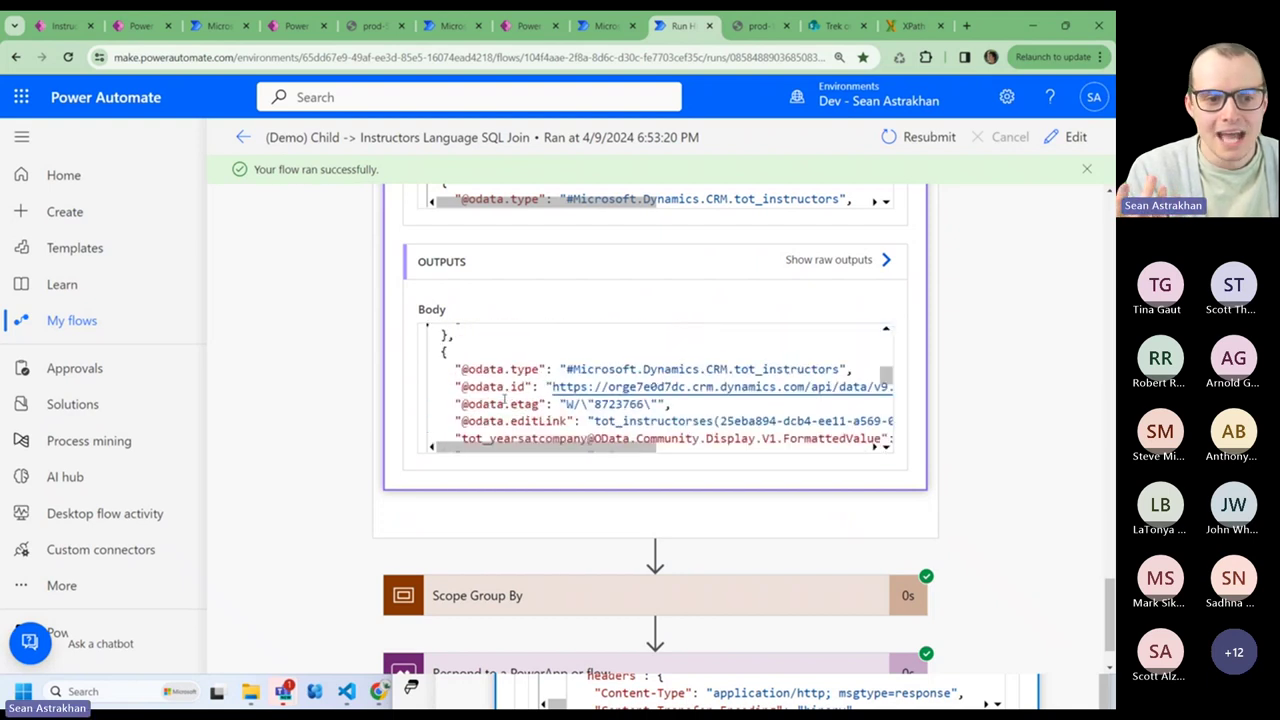
{"action": "scroll", "coordinate": [505, 398], "scroll_direction": "down", "scroll_amount": 2}
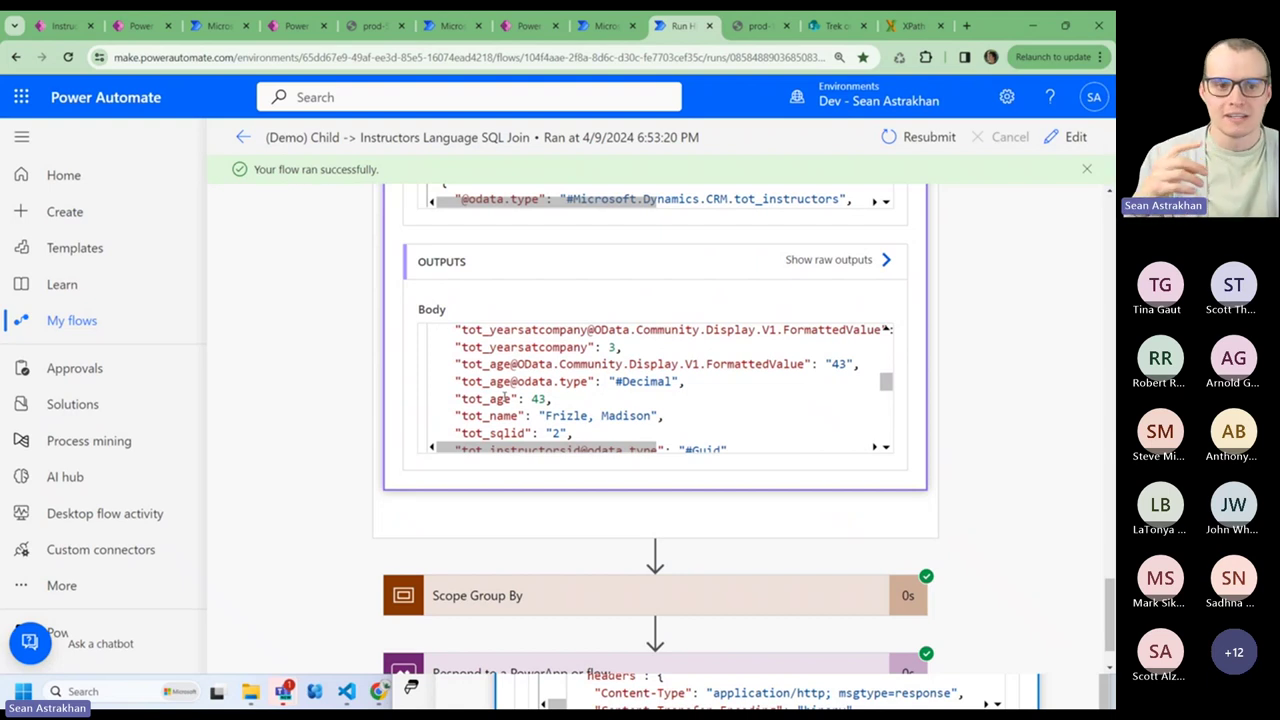
{"action": "mouse_move", "coordinate": [610, 41]}
{"action": "left_mouse_down"}
{"action": "mouse_move", "coordinate": [587, 112]}
{"action": "mouse_move", "coordinate": [610, 41]}
{"action": "left_mouse_up"}
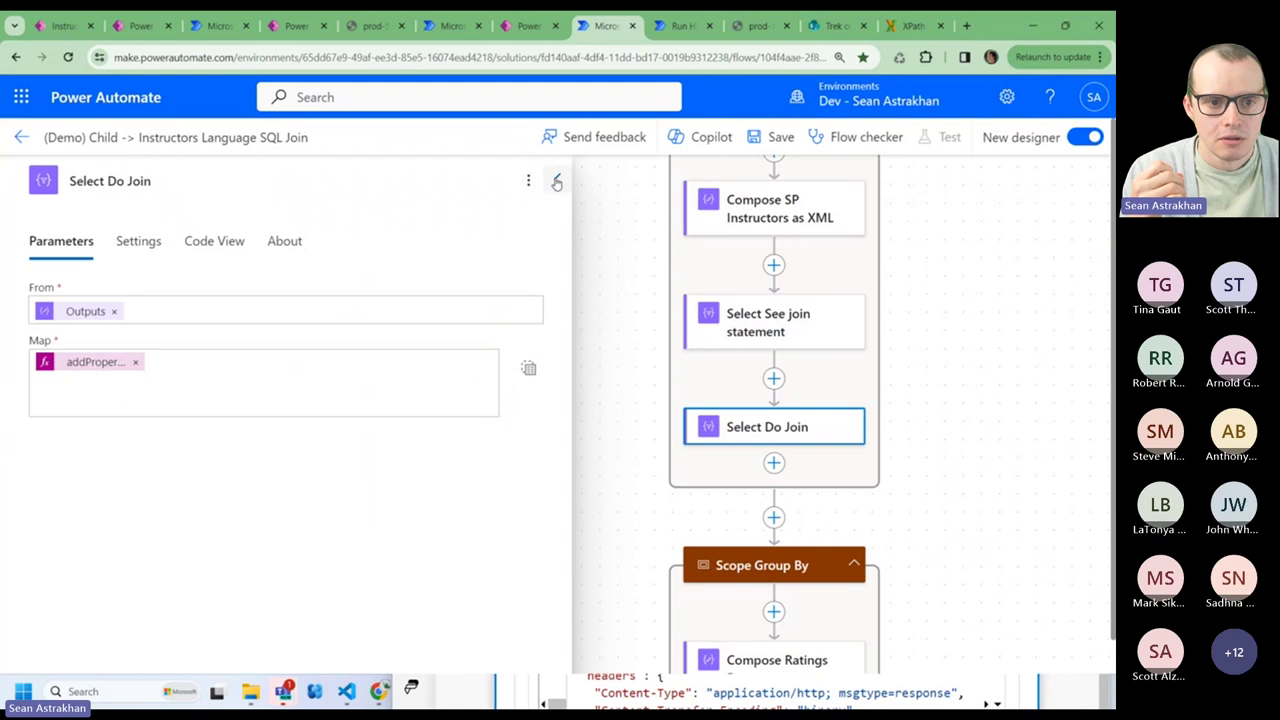
- Close Select Do Join details and pan from Scope XML and the PowerApps trigger down to Scope Group By
{"action": "left_click", "coordinate": [556, 179]}
{"action": "scroll", "coordinate": [357, 403], "scroll_direction": "up", "scroll_amount": 6}
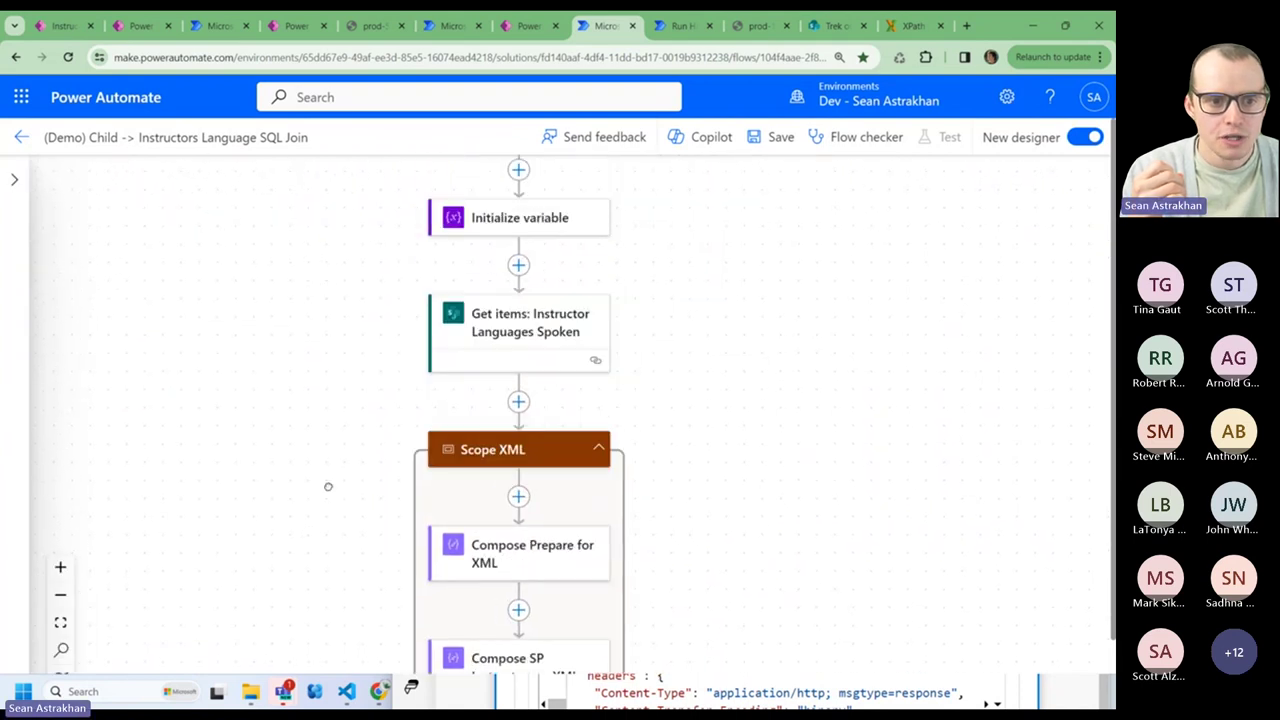
{"action": "left_click_drag", "start_coordinate": [331, 581], "coordinate": [309, 362]}
{"action": "left_click_drag", "start_coordinate": [300, 529], "coordinate": [307, 315]}
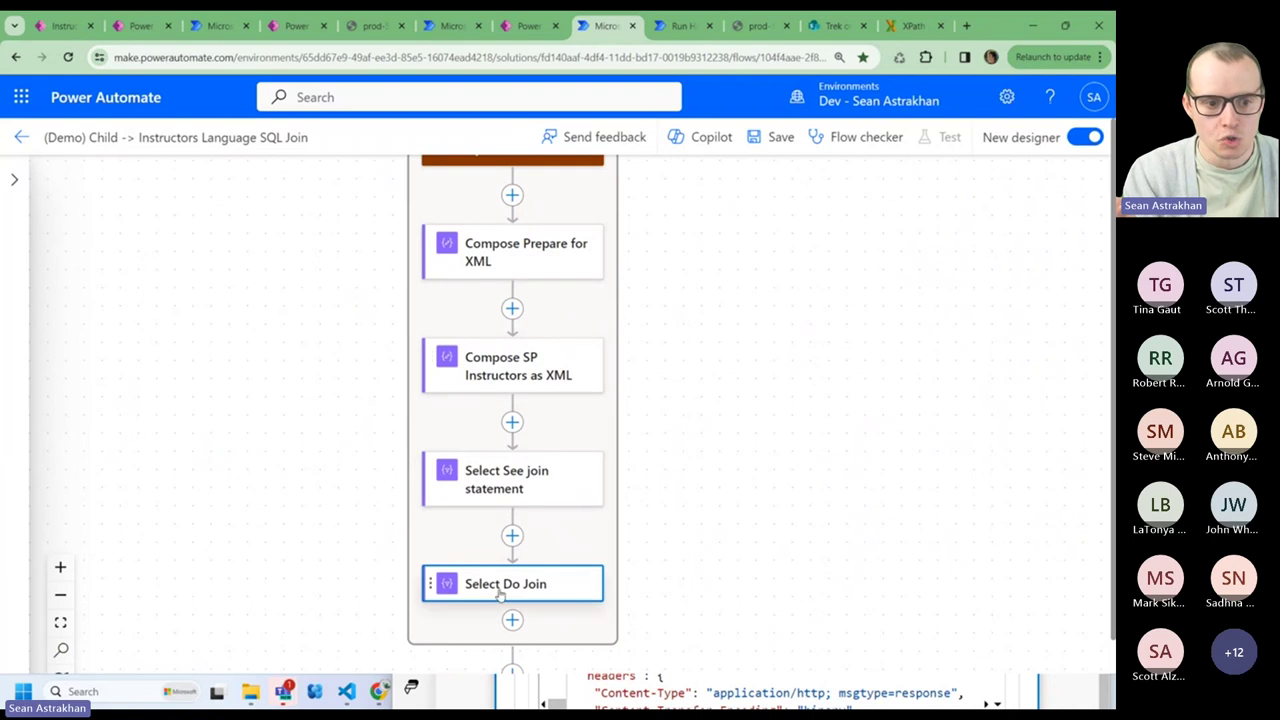
{"action": "scroll", "coordinate": [446, 374], "scroll_direction": "up", "scroll_amount": 1}
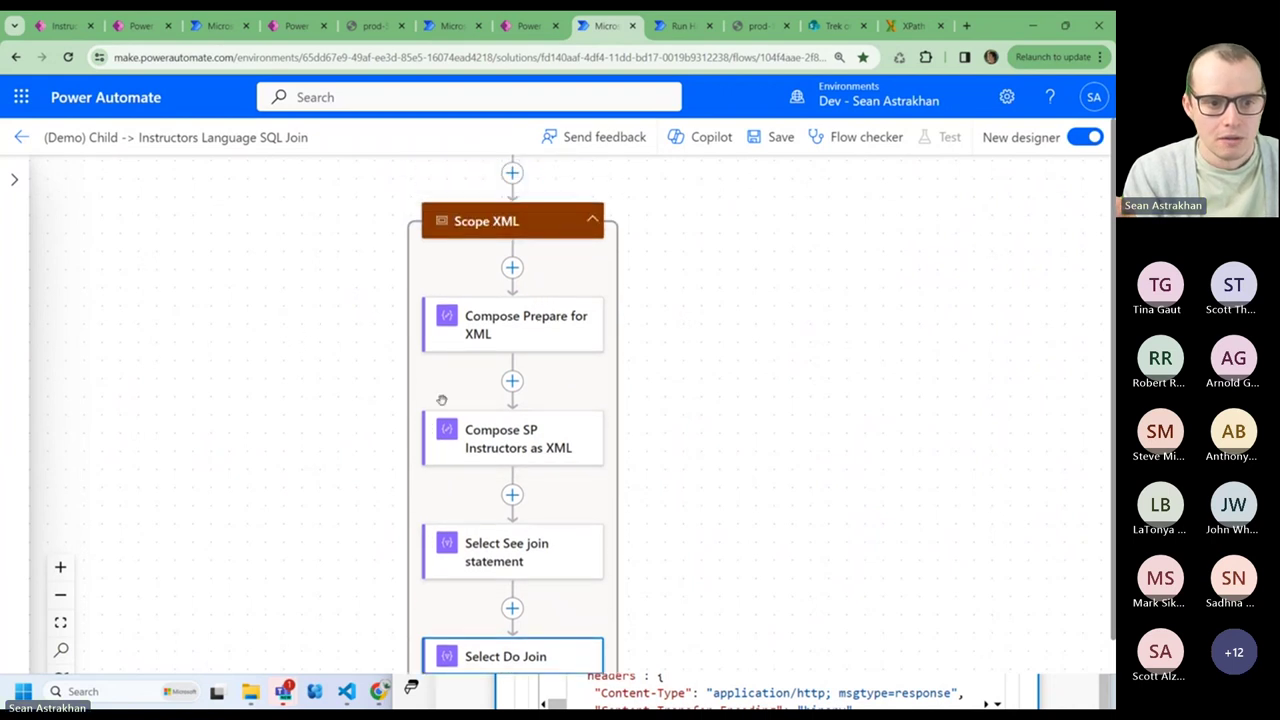
{"action": "scroll", "coordinate": [320, 320], "scroll_direction": "up", "scroll_amount": 3}
{"action": "left_click_drag", "start_coordinate": [320, 350], "coordinate": [336, 530]}
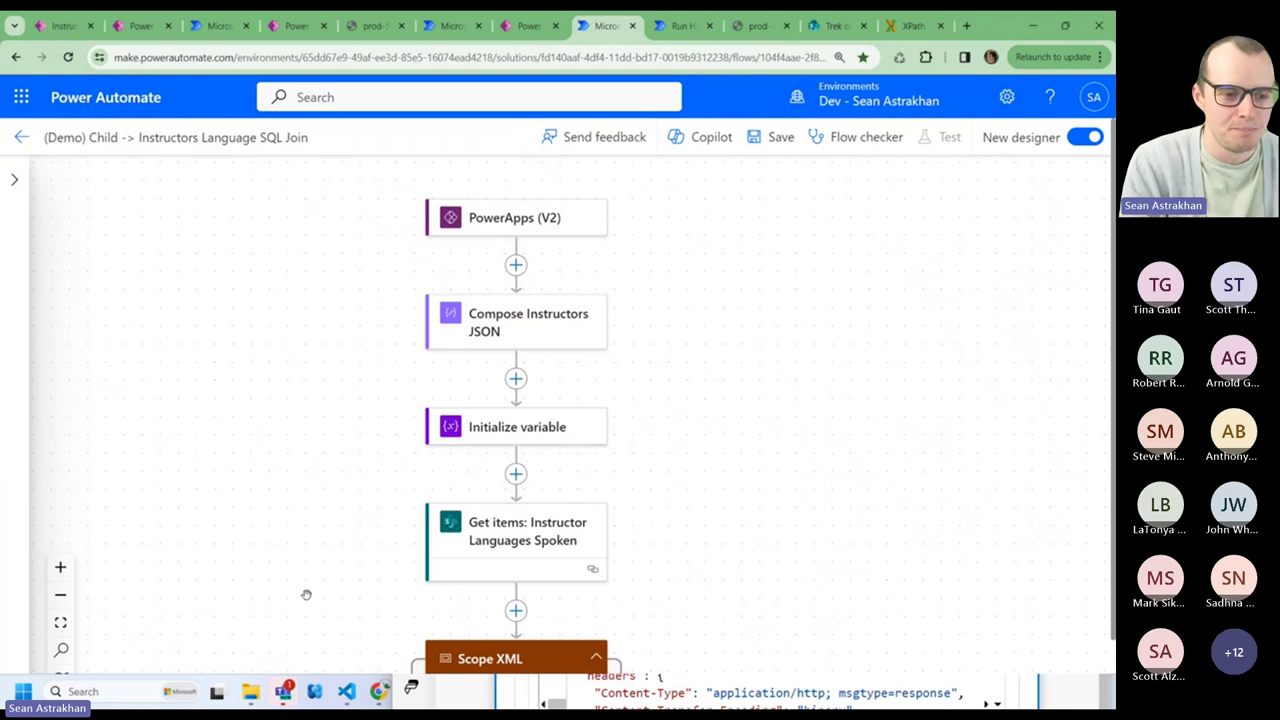
{"action": "scroll", "coordinate": [306, 591], "scroll_direction": "down", "scroll_amount": 5}
{"action": "scroll", "coordinate": [250, 505], "scroll_direction": "down", "scroll_amount": 4}
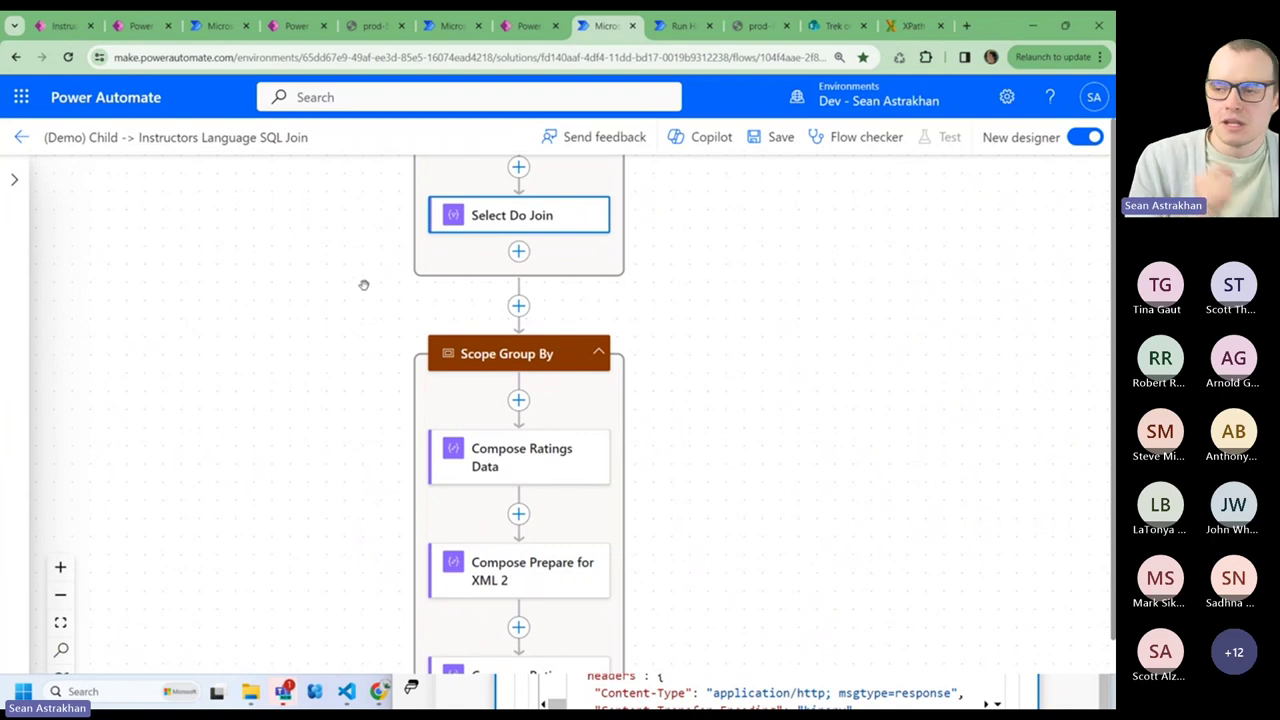
{"action": "left_click_drag", "start_coordinate": [345, 380], "coordinate": [340, 249]}
{"action": "left_click", "coordinate": [527, 309]}
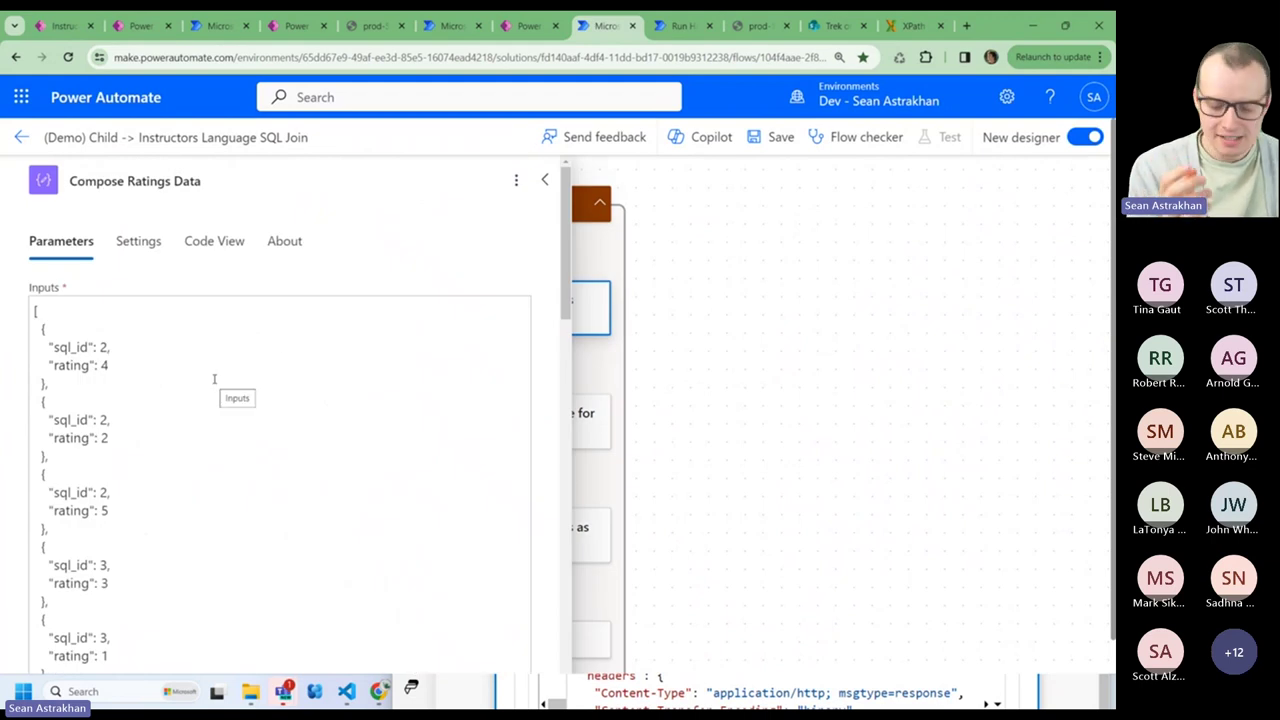
{"action": "key", "text": "ctrl+plus"}
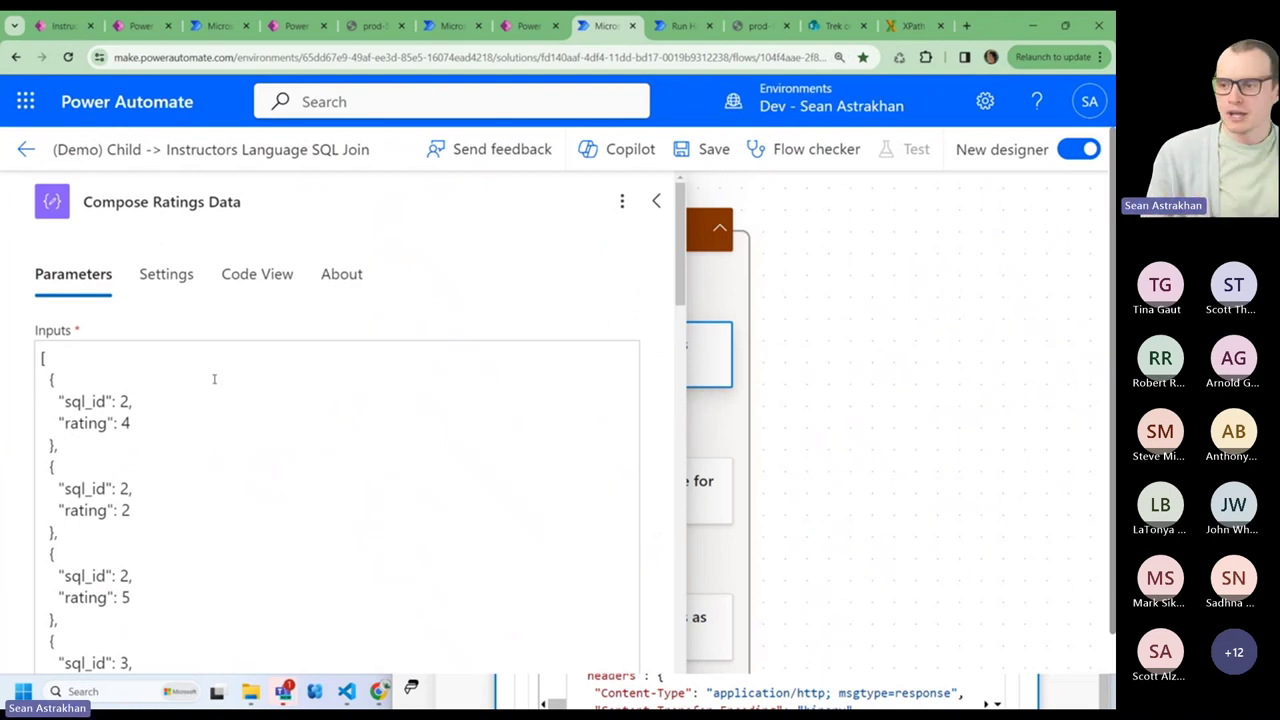
{"action": "scroll", "coordinate": [180, 423], "scroll_direction": "down", "scroll_amount": 1}
{"action": "double_click", "coordinate": [95, 329]}
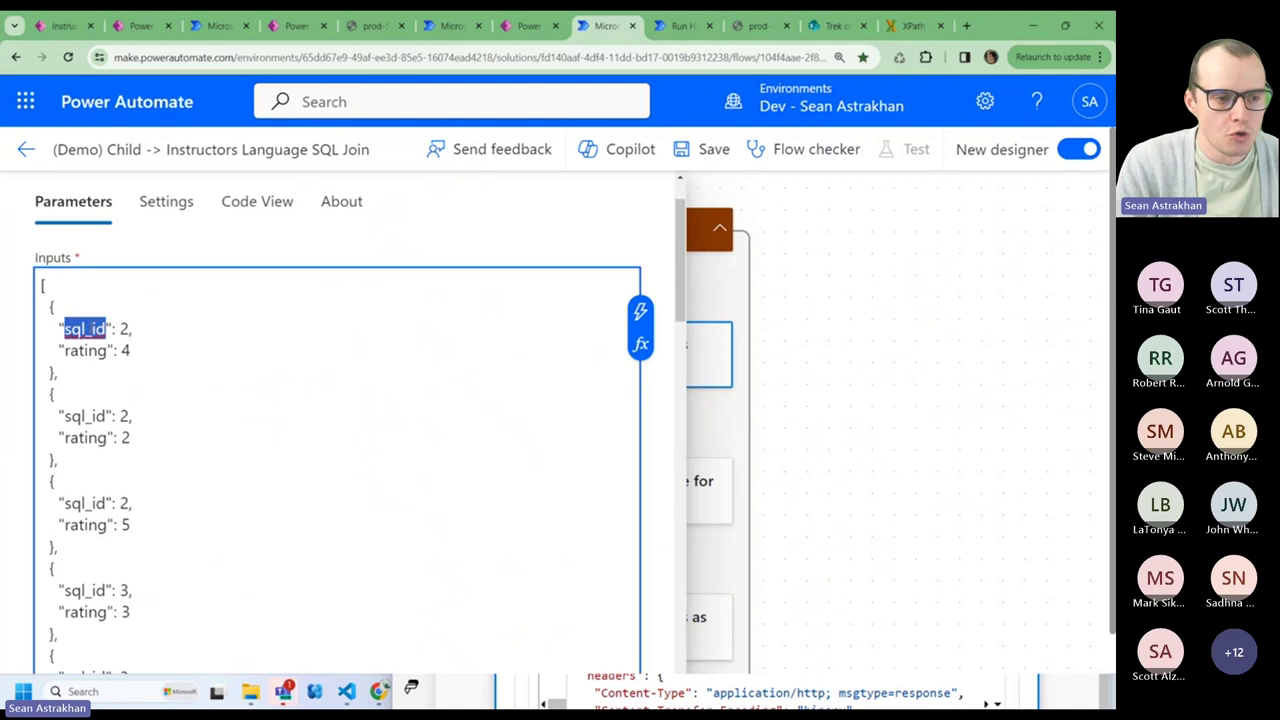
{"action": "left_click_drag", "start_coordinate": [125, 329], "coordinate": [112, 329]}
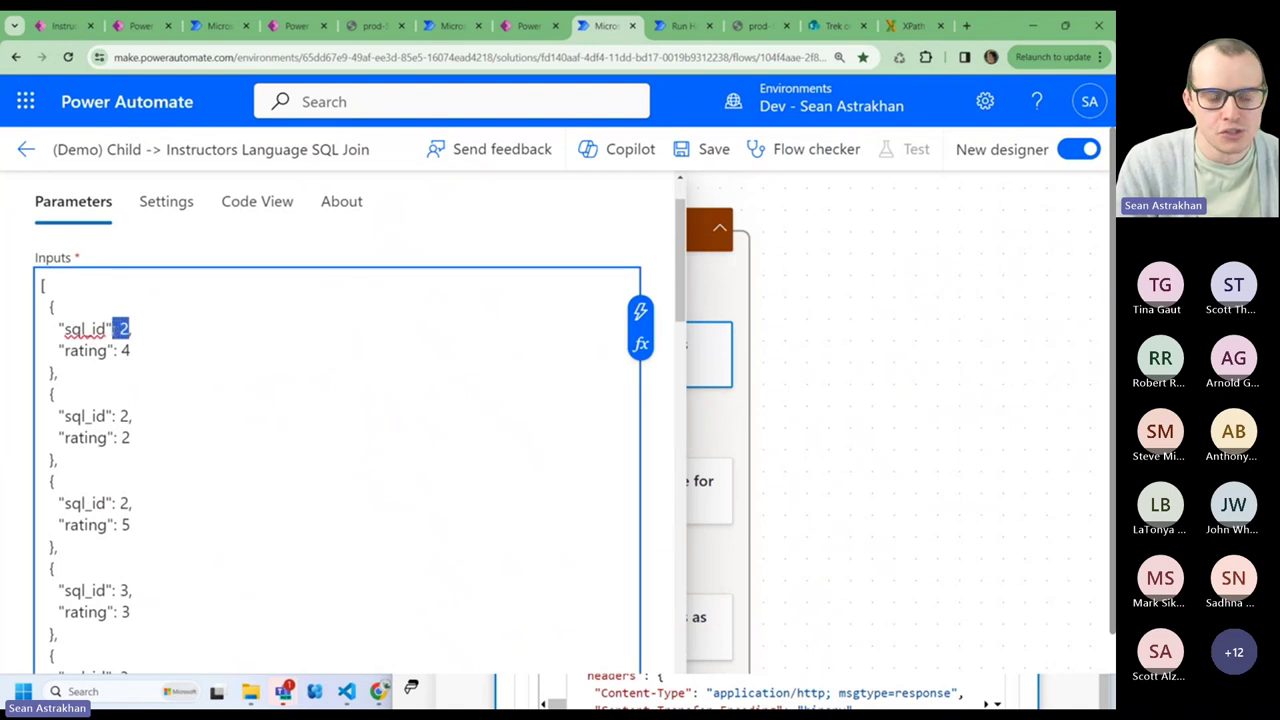
{"action": "scroll", "coordinate": [112, 351], "scroll_direction": "down", "scroll_amount": 1}
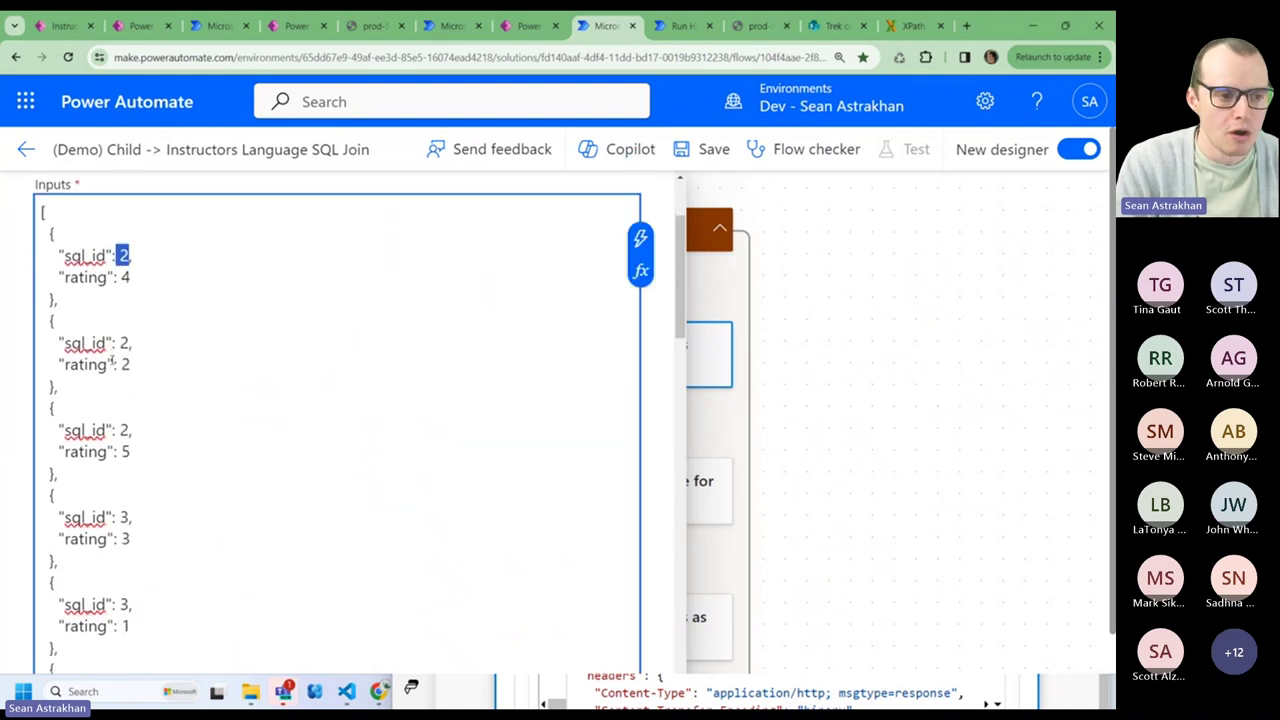
{"action": "scroll", "coordinate": [111, 364], "scroll_direction": "up", "scroll_amount": 1}
{"action": "triple_click", "coordinate": [85, 416]}
{"action": "key", "text": "ctrl+a"}
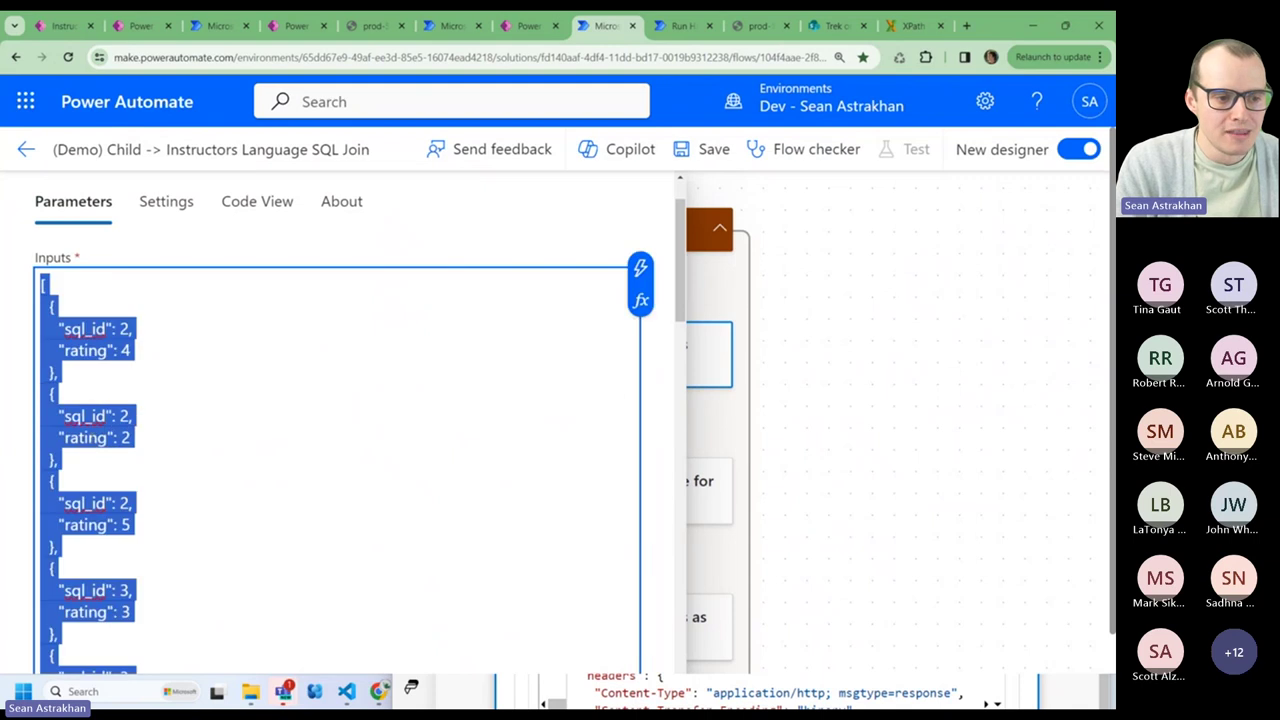
{"action": "double_click", "coordinate": [85, 437]}
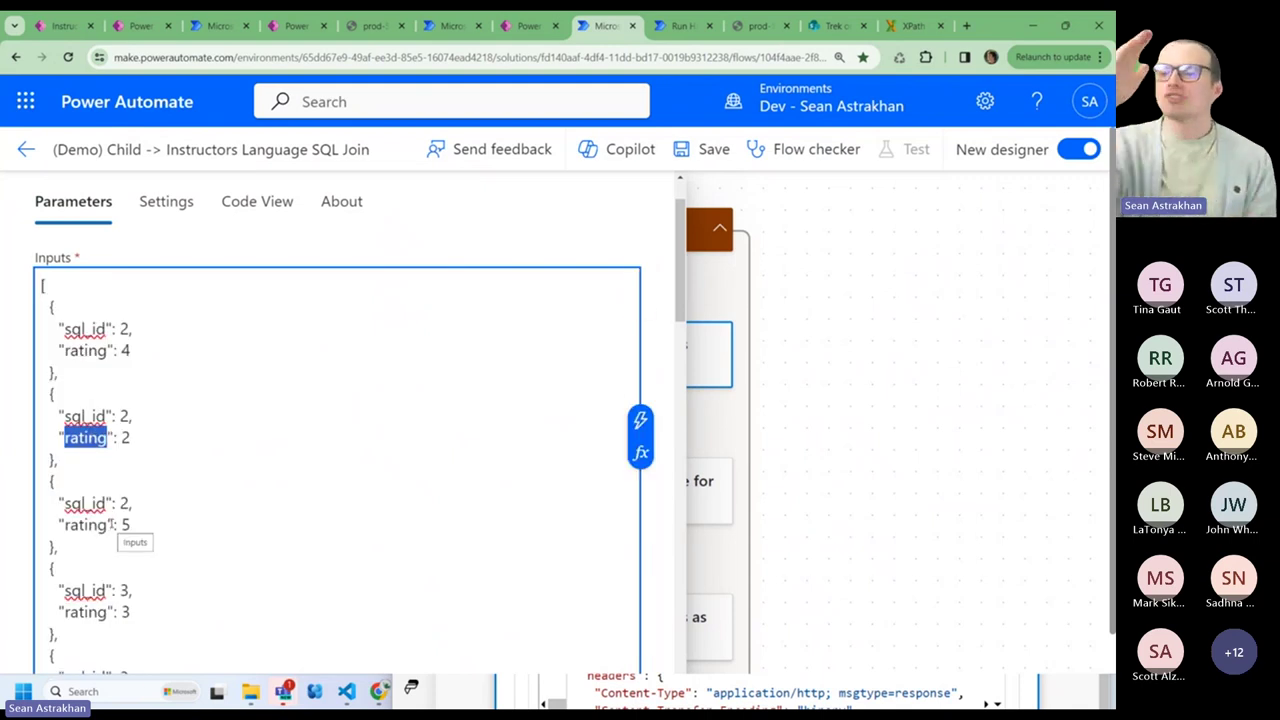
{"action": "scroll", "coordinate": [215, 560], "scroll_direction": "up", "scroll_amount": 1}
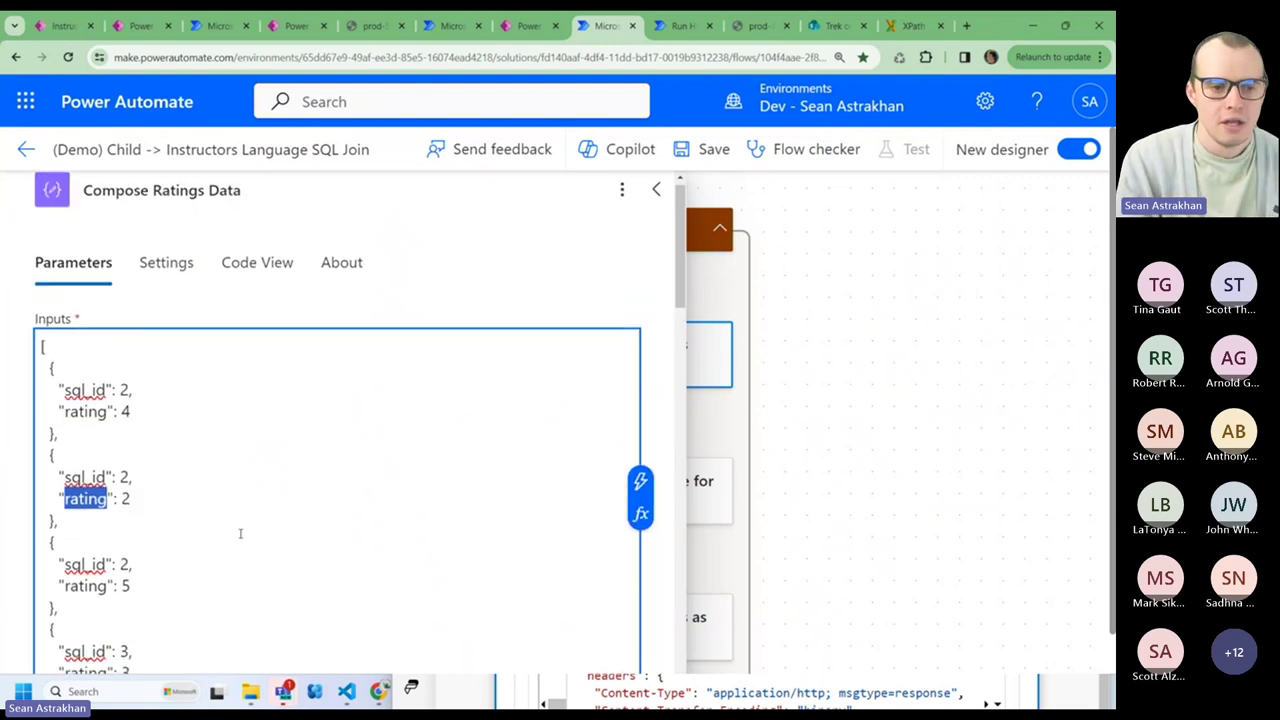
{"action": "left_click", "coordinate": [652, 201]}
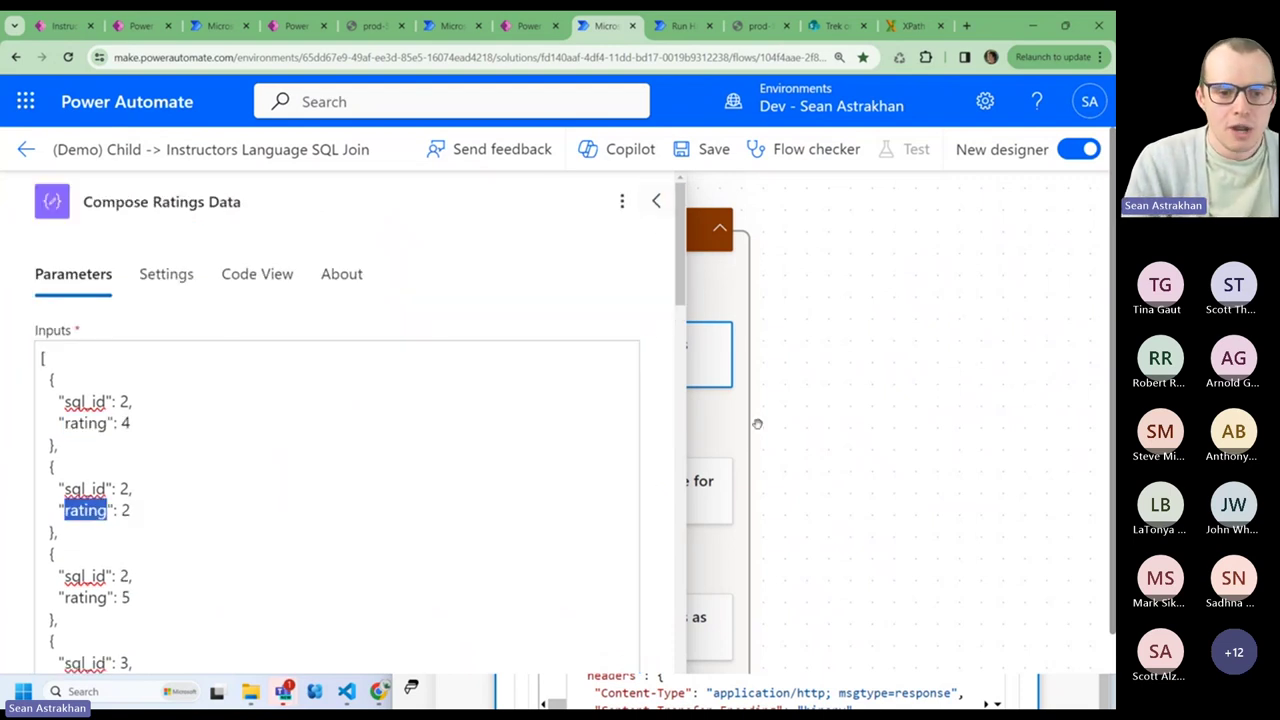
{"action": "left_click", "coordinate": [651, 201]}
- Inspect the Compose Prepare for XML 2 step, then open Compose Ratings as XML
{"action": "scroll", "coordinate": [825, 430], "scroll_direction": "down", "scroll_amount": 3}
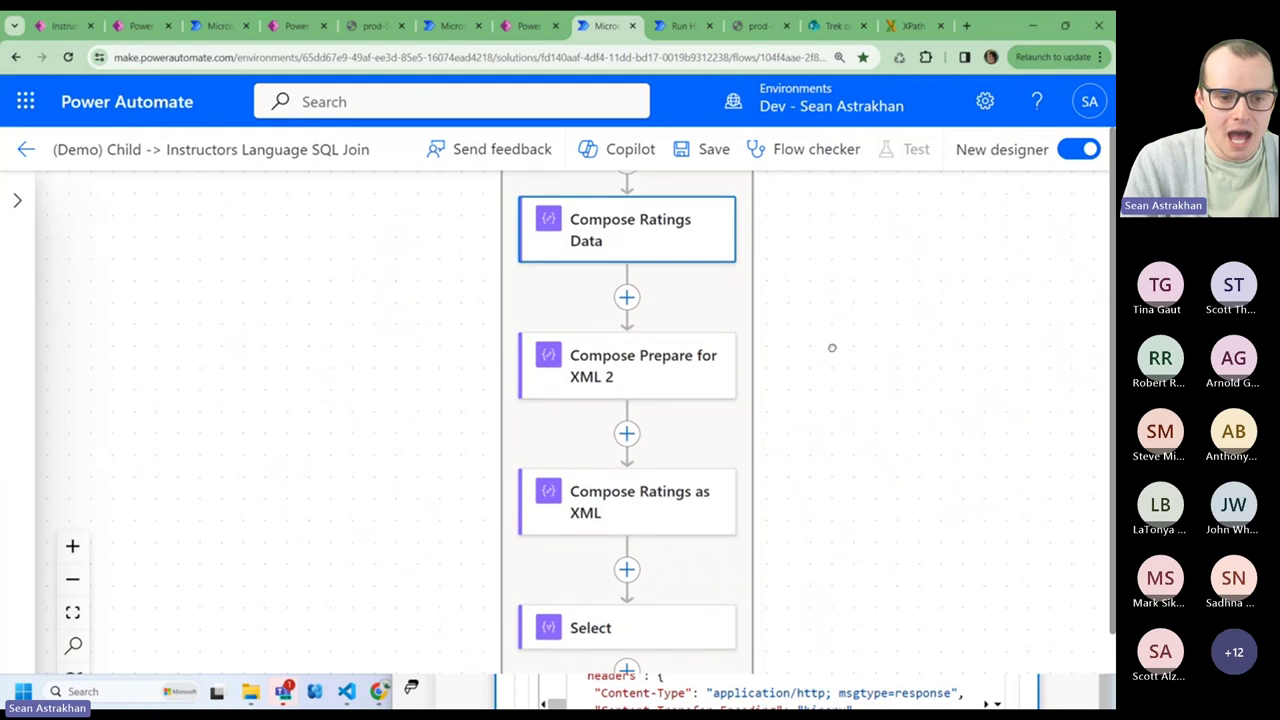
{"action": "left_click", "coordinate": [690, 283]}
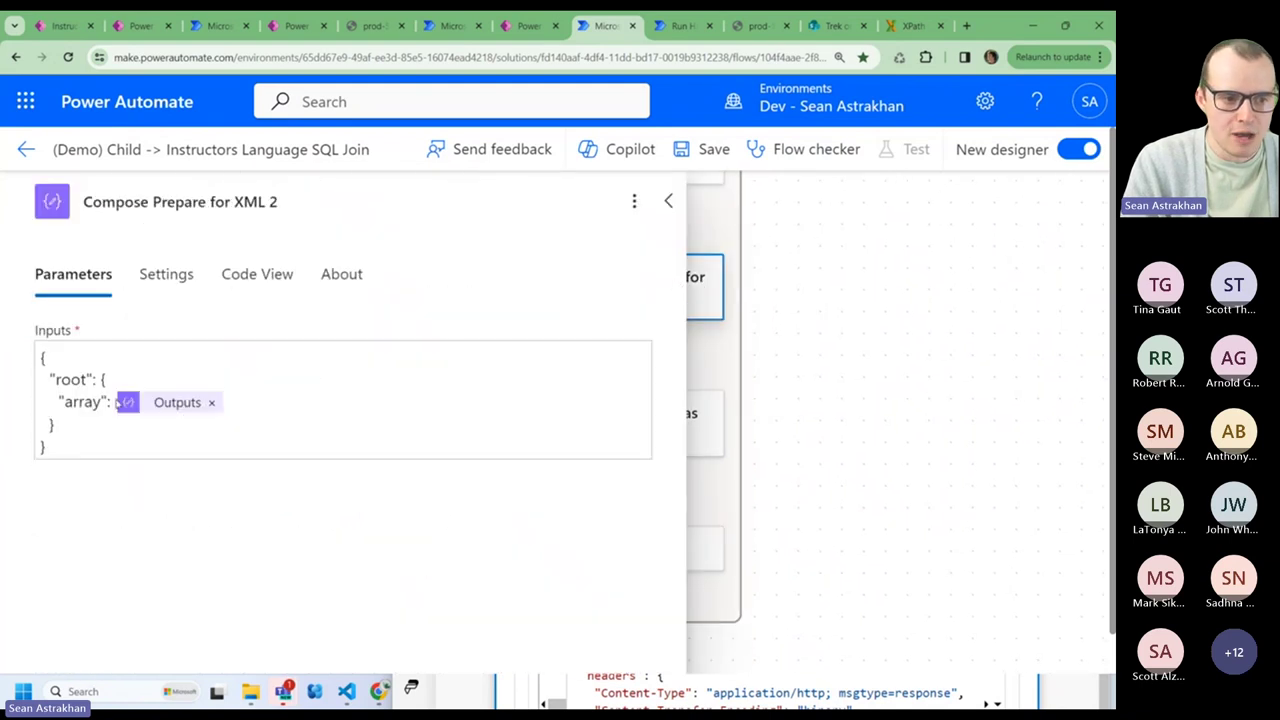
{"action": "mouse_move", "coordinate": [182, 408]}
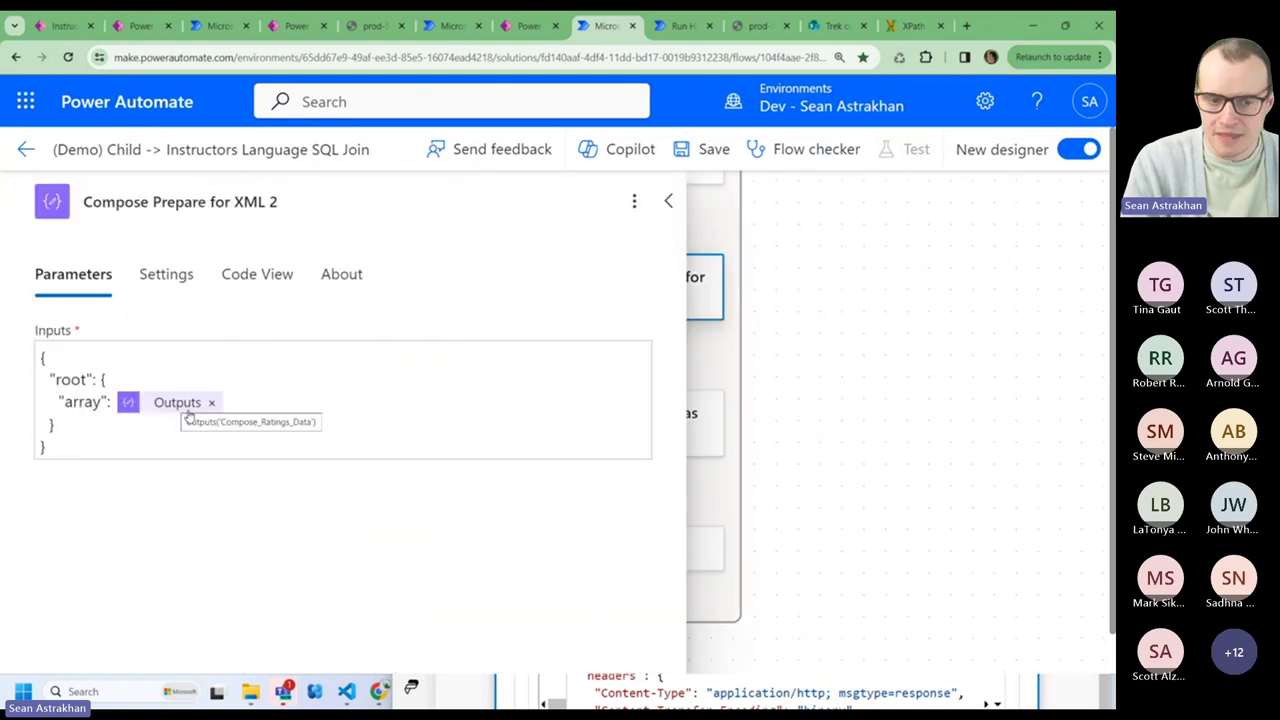
{"action": "left_click", "coordinate": [669, 202]}
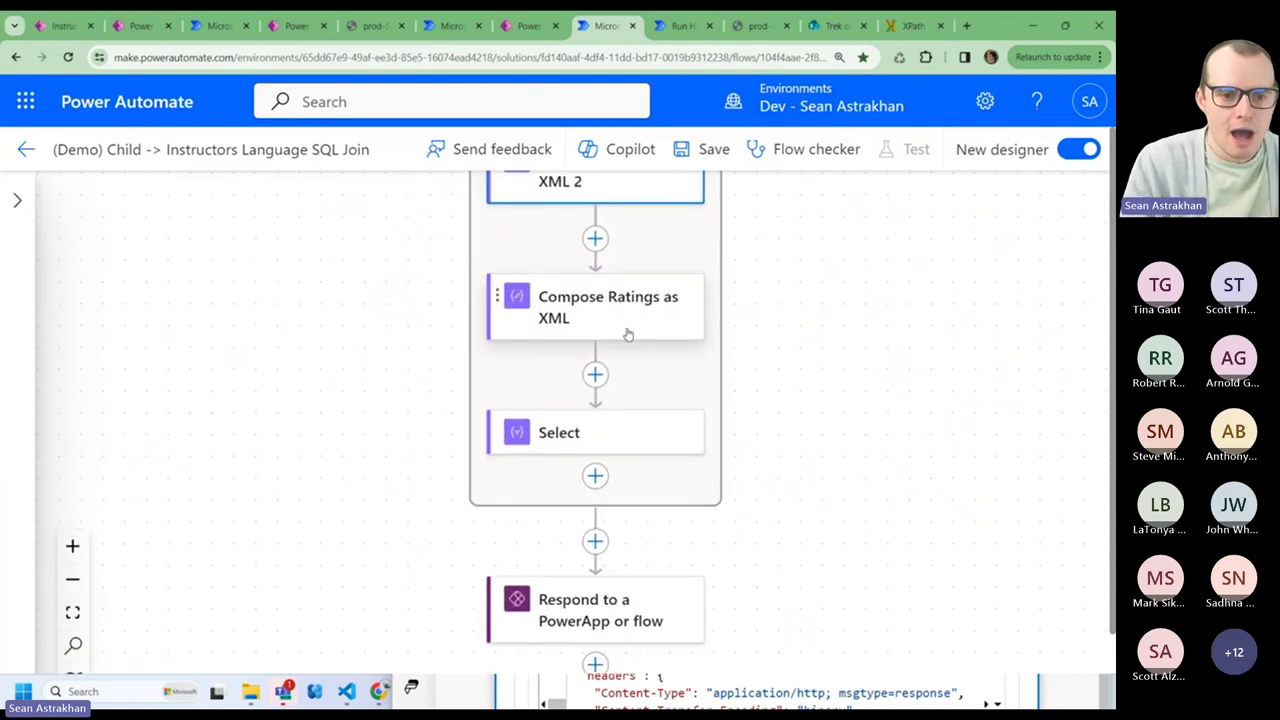
{"action": "left_click", "coordinate": [626, 331]}
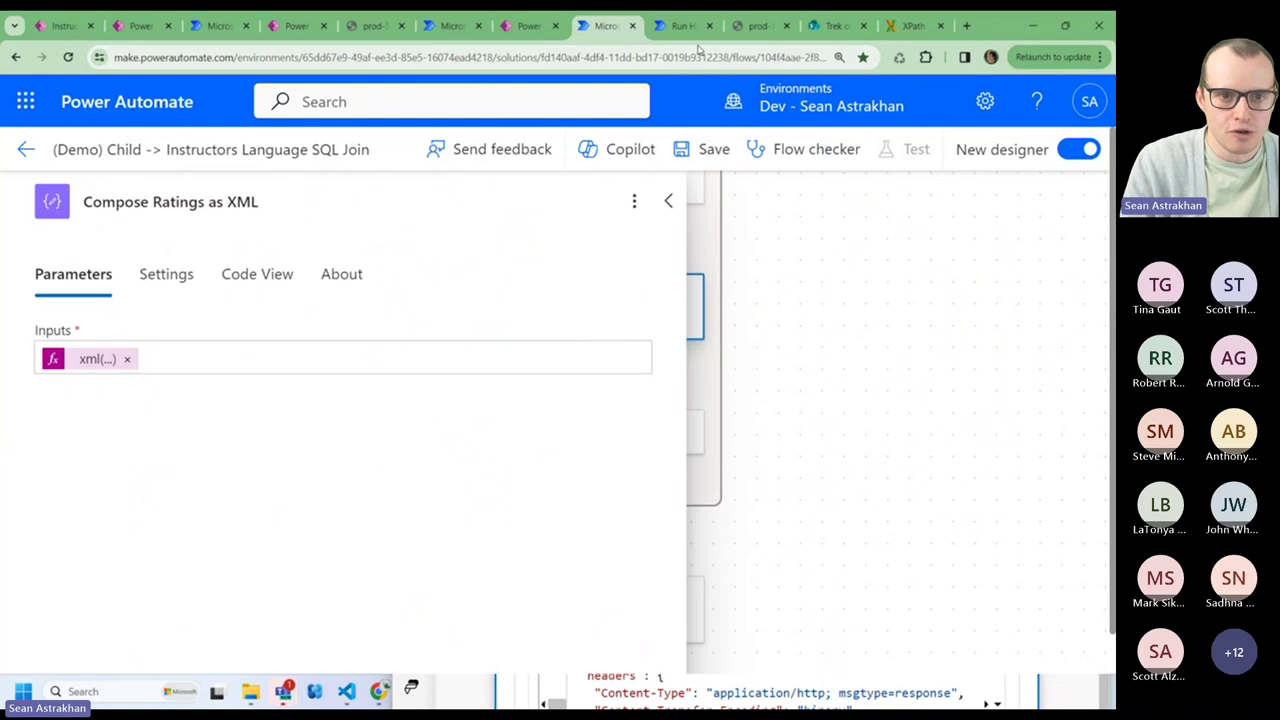
- In the successful run, expand Scope Group By and select Compose Ratings as XML's input XML for XPather
{"action": "left_click", "coordinate": [684, 26]}
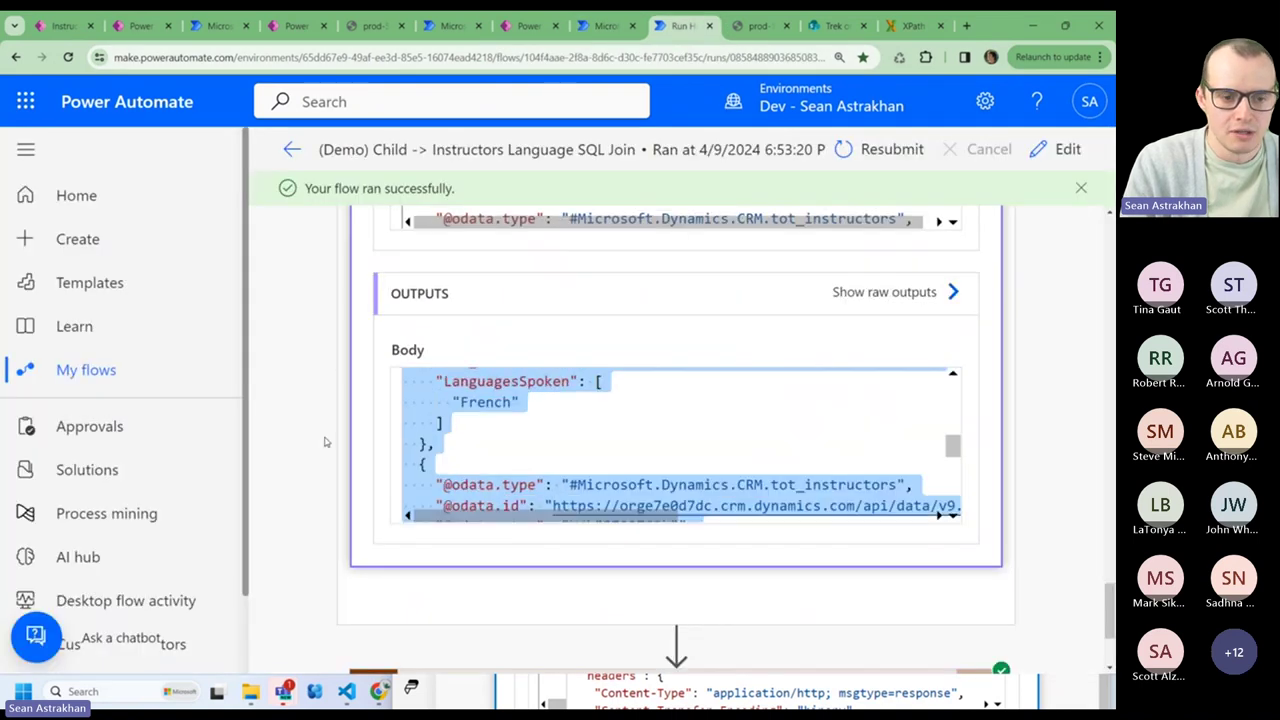
{"action": "scroll", "coordinate": [324, 442], "scroll_direction": "down", "scroll_amount": 3}
{"action": "left_click", "coordinate": [513, 516]}
{"action": "scroll", "coordinate": [312, 399], "scroll_direction": "down", "scroll_amount": 3}
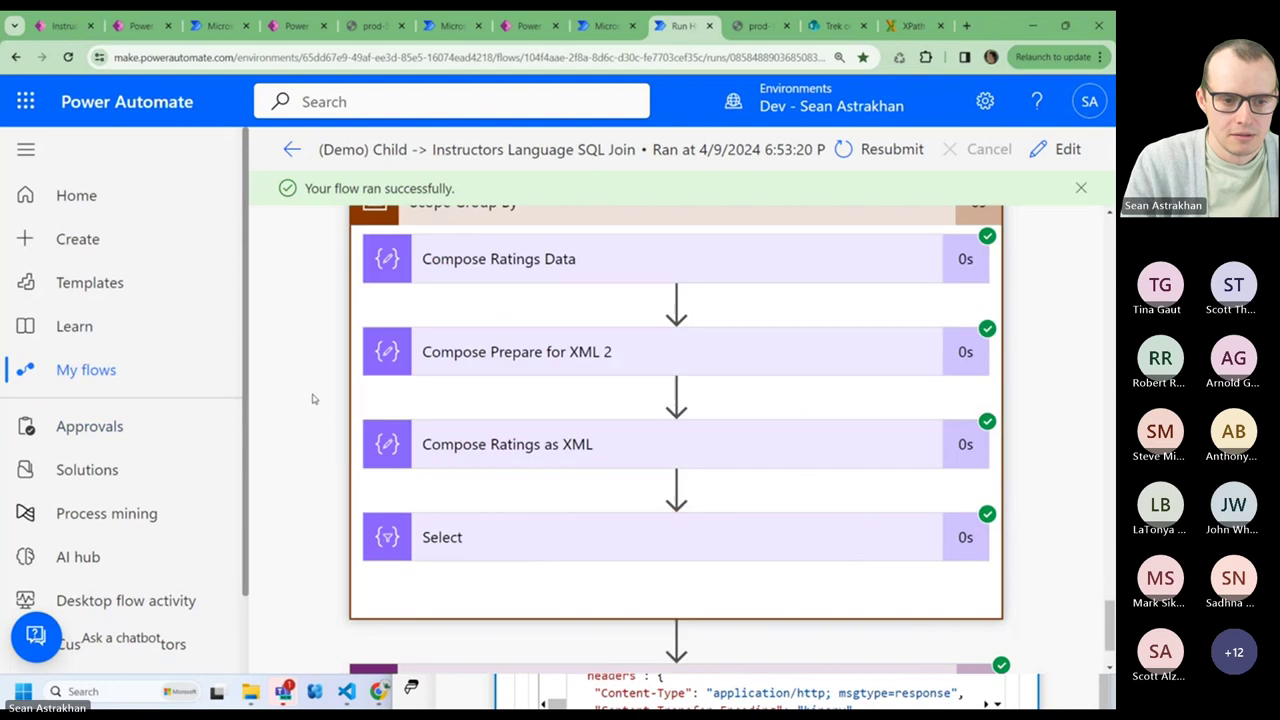
{"action": "left_click", "coordinate": [553, 460]}
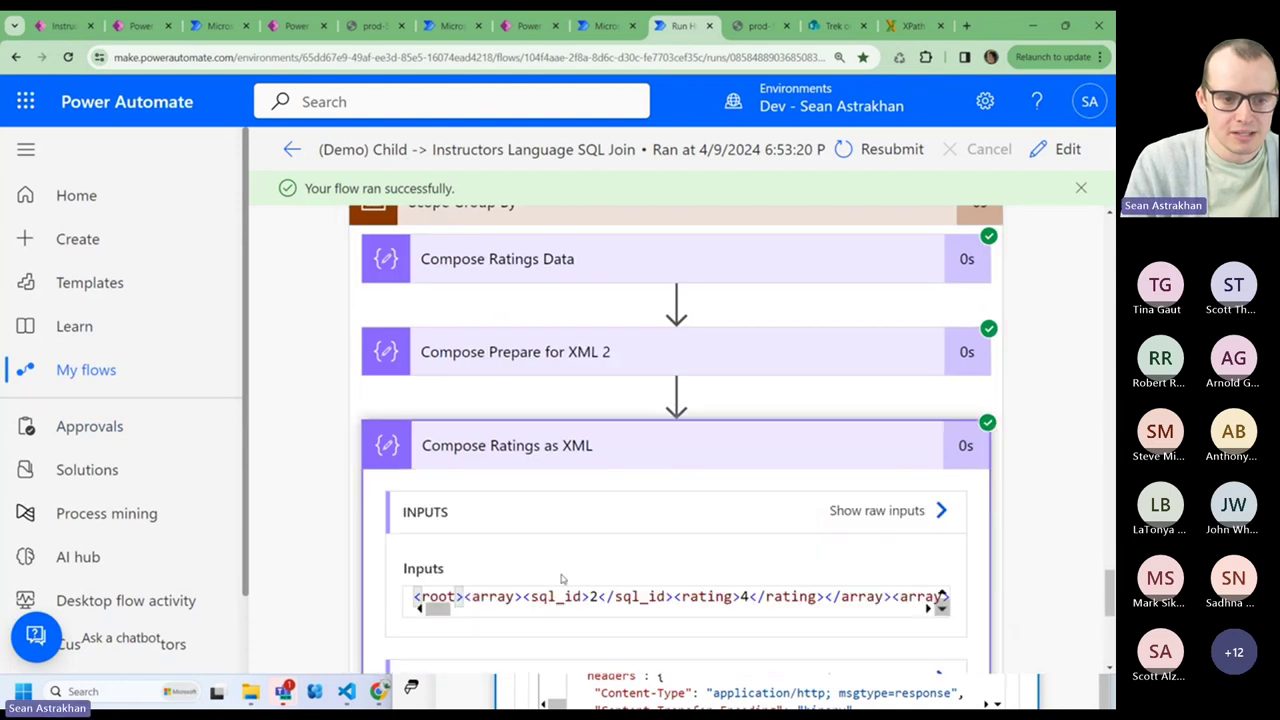
{"action": "triple_click", "coordinate": [540, 596]}
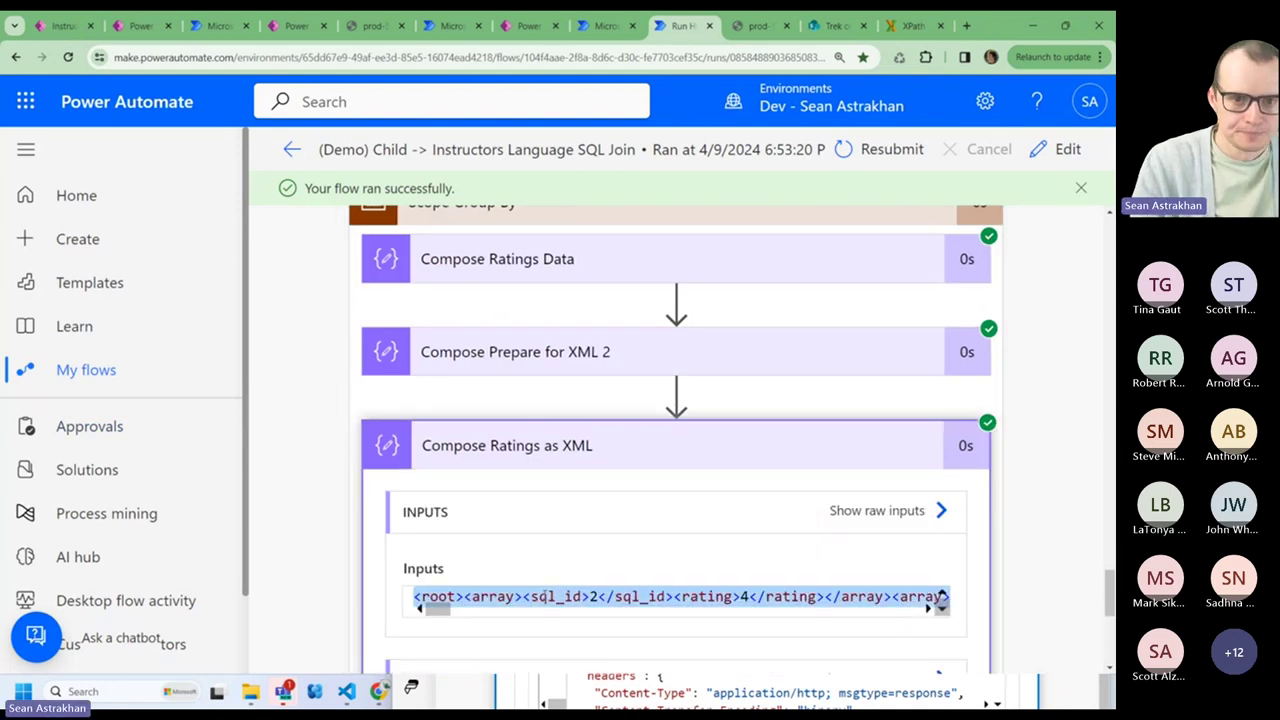
{"action": "left_click", "coordinate": [913, 25]}
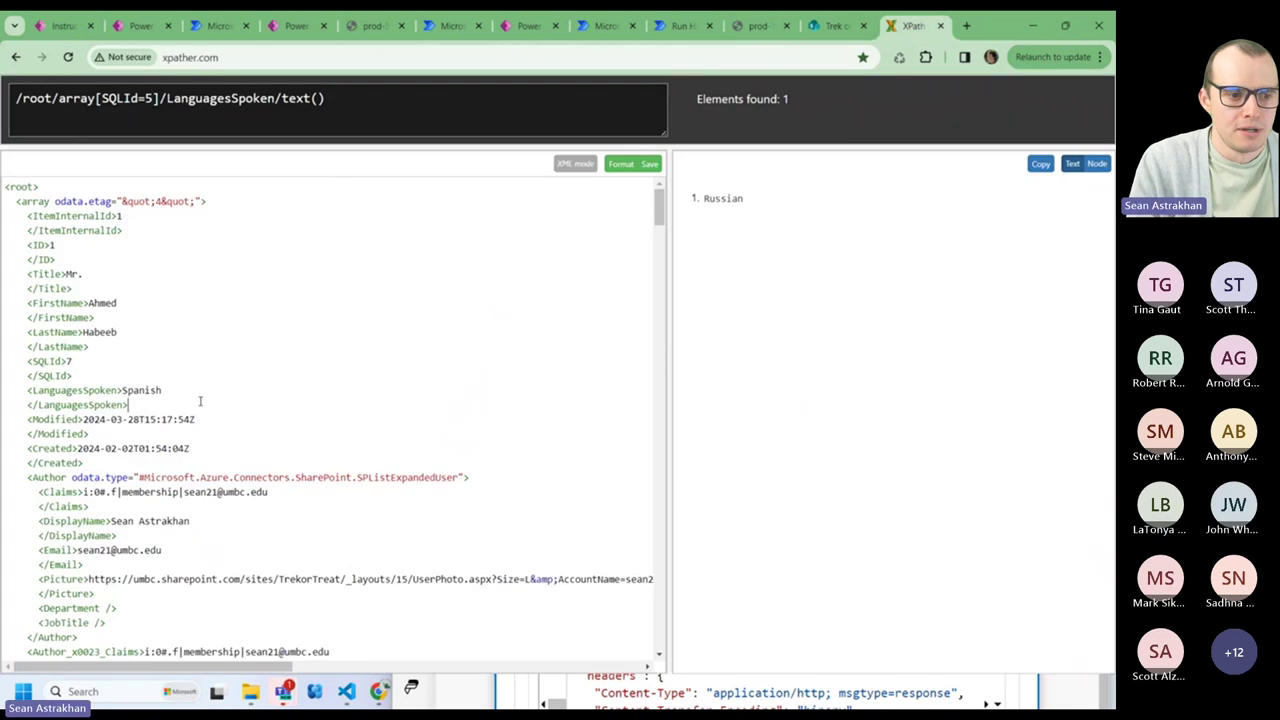
- Replace XPather's XML with the pasted ratings XML and format it
{"action": "key", "text": "ctrl+a"}
{"action": "key", "text": "ctrl+v"}
{"action": "left_click", "coordinate": [621, 164]}
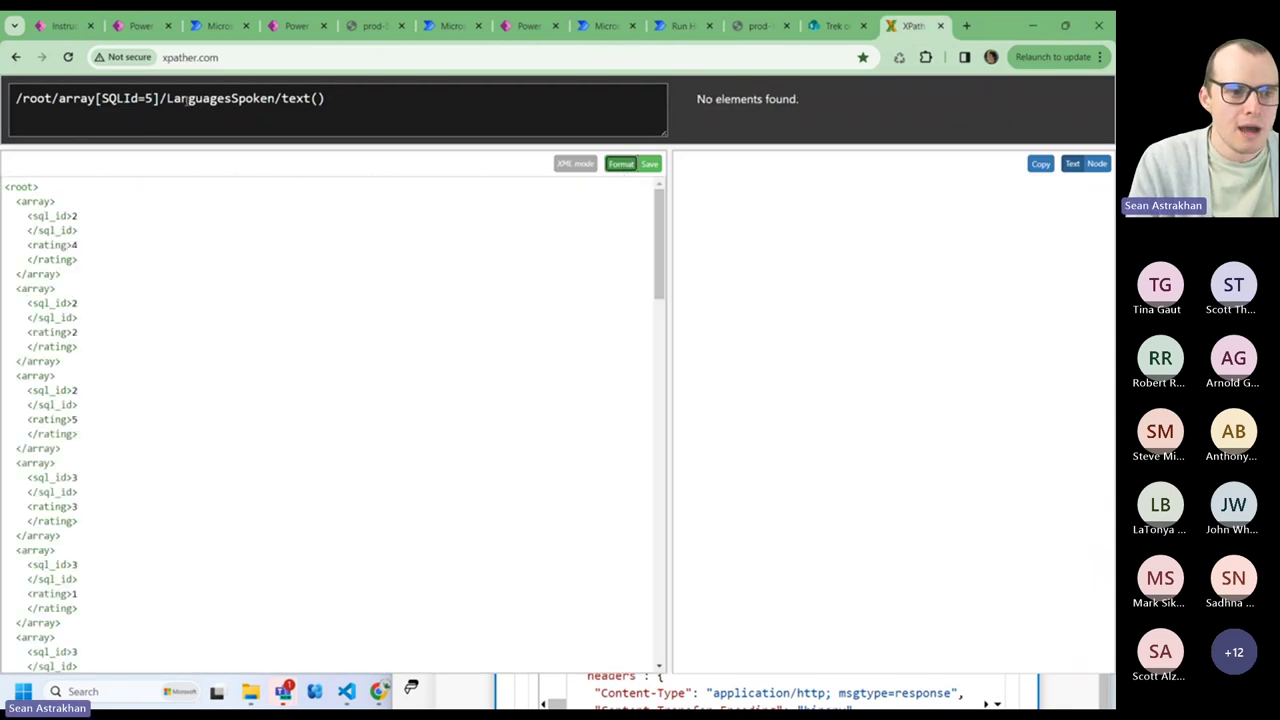
- Remove the trailing /LanguagesSpoken/text() steps from the XPath query
{"action": "double_click", "coordinate": [183, 99]}
{"action": "type", "text": "sql"}
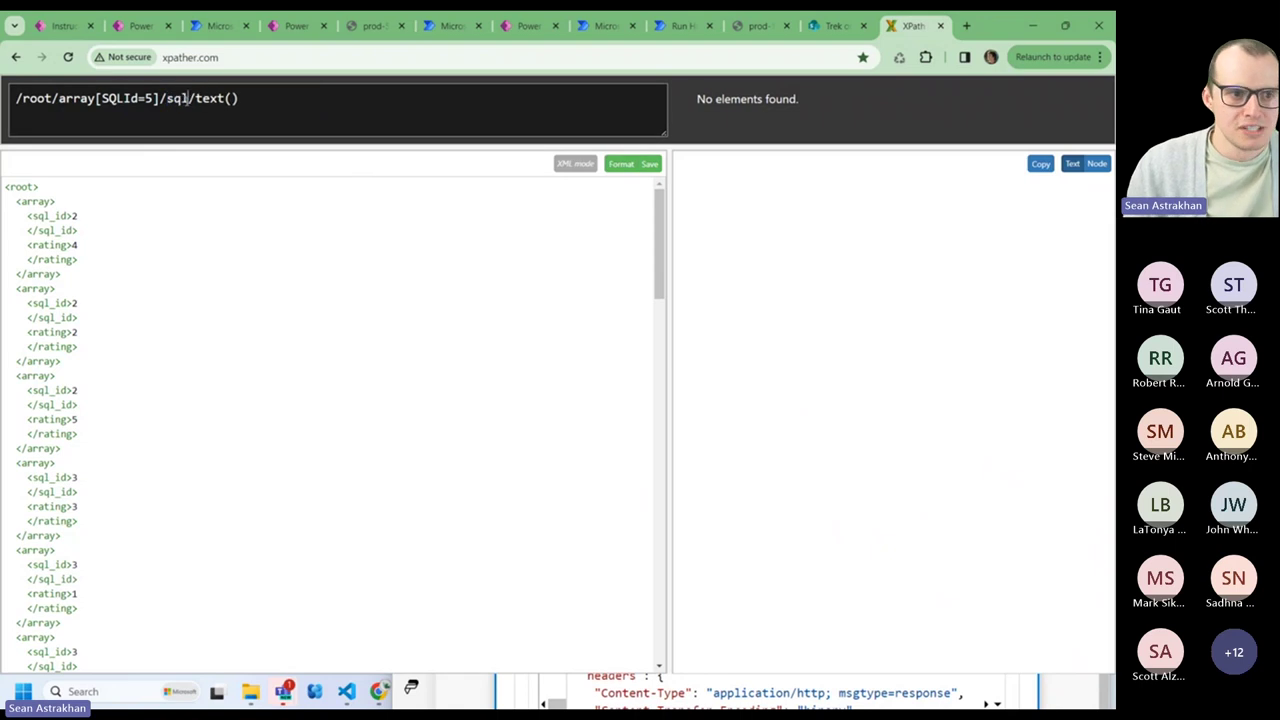
{"action": "key", "text": "BackSpace"}
{"action": "key", "text": "BackSpace"}
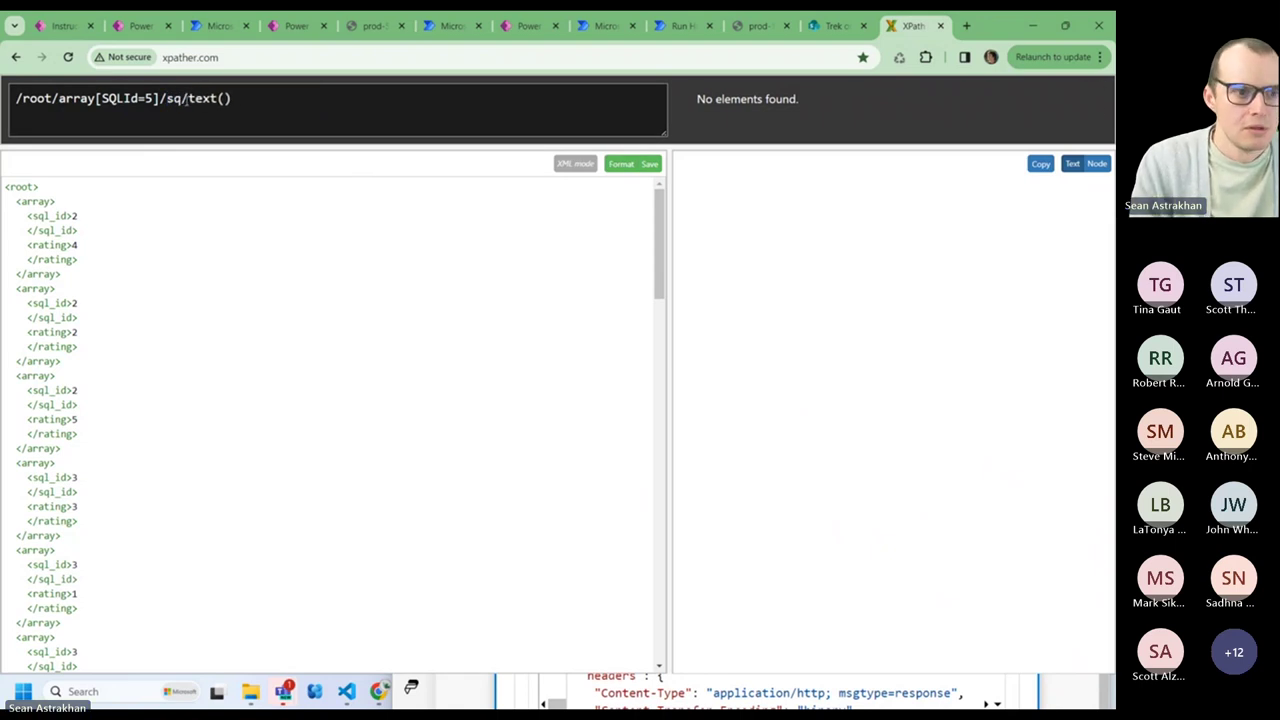
{"action": "key", "text": "ctrl+z"}
{"action": "key", "text": "ctrl+z"}
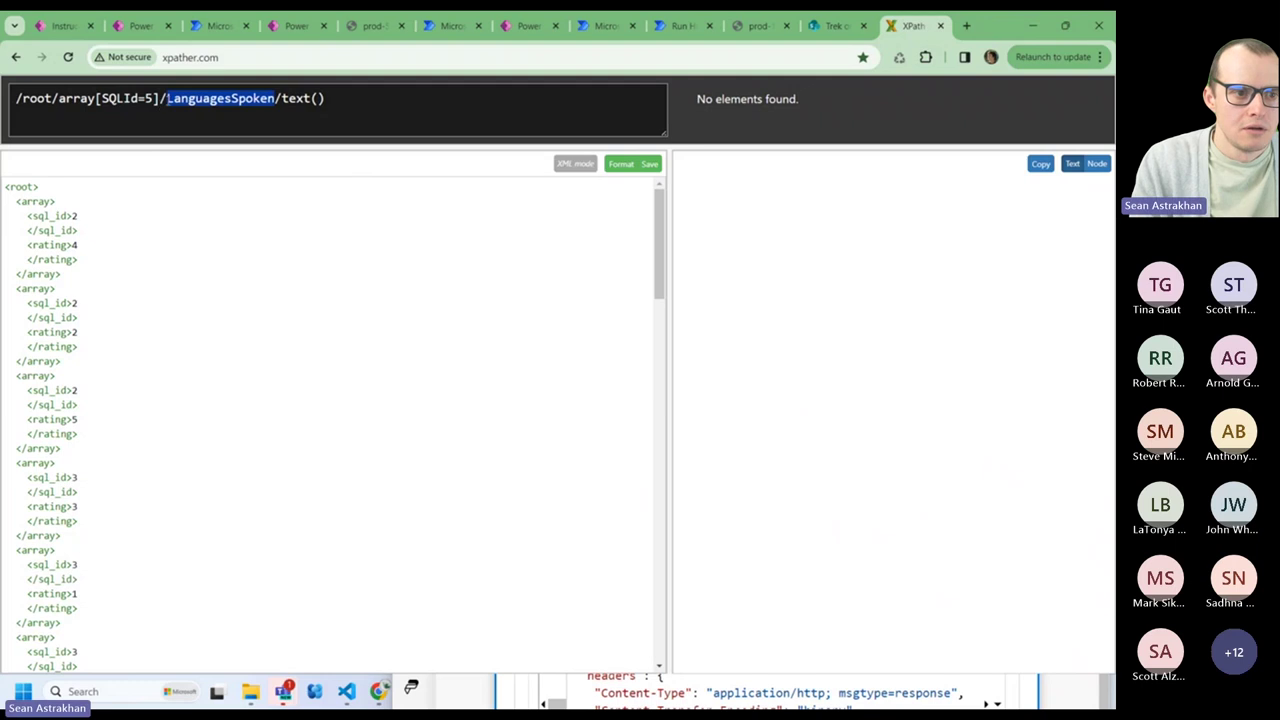
{"action": "left_click", "coordinate": [161, 106]}
{"action": "left_click_drag", "start_coordinate": [334, 97], "coordinate": [163, 85]}
{"action": "key", "text": "BackSpace"}
{"action": "type", "text": "/"}
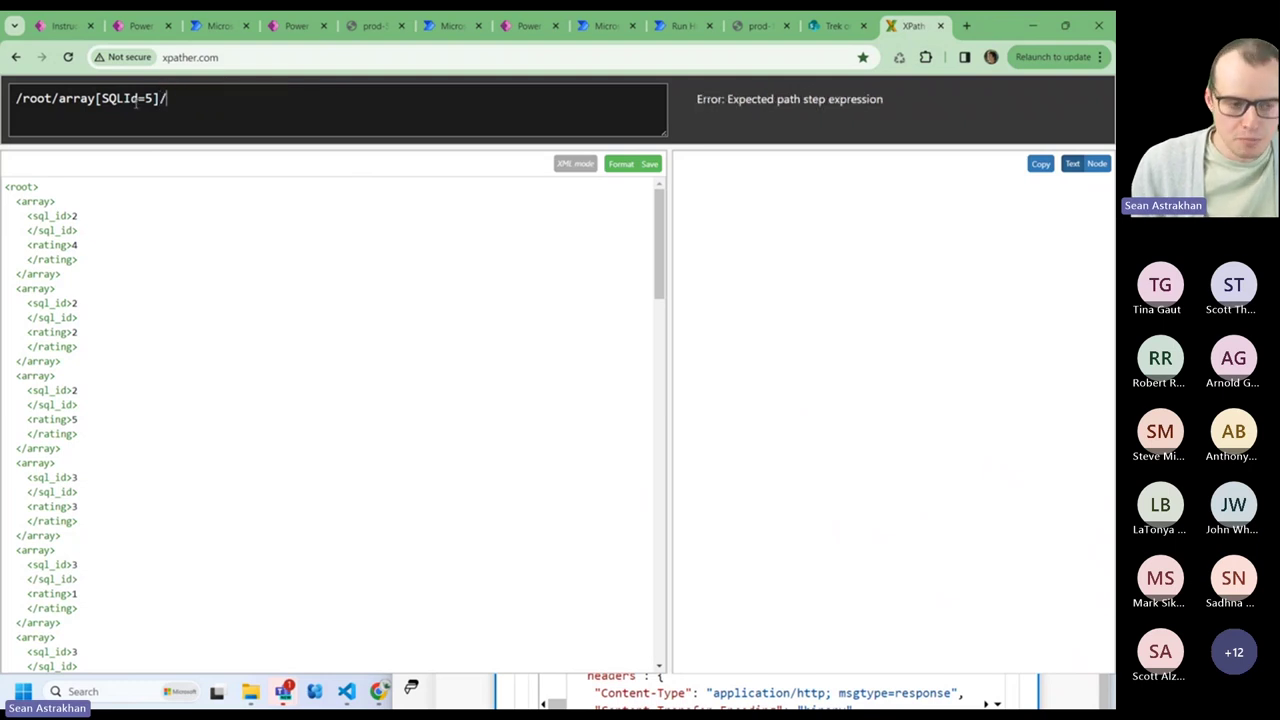
- Change the predicate to sql_id=4 so /root/array[sql_id=4] returns three entries
{"action": "left_click", "coordinate": [141, 98]}
{"action": "key", "text": "BackSpace"}
{"action": "key", "text": "BackSpace"}
{"action": "key", "text": "BackSpace"}
{"action": "key", "text": "BackSpace"}
{"action": "key", "text": "BackSpace"}
{"action": "type", "text": "sql_"}
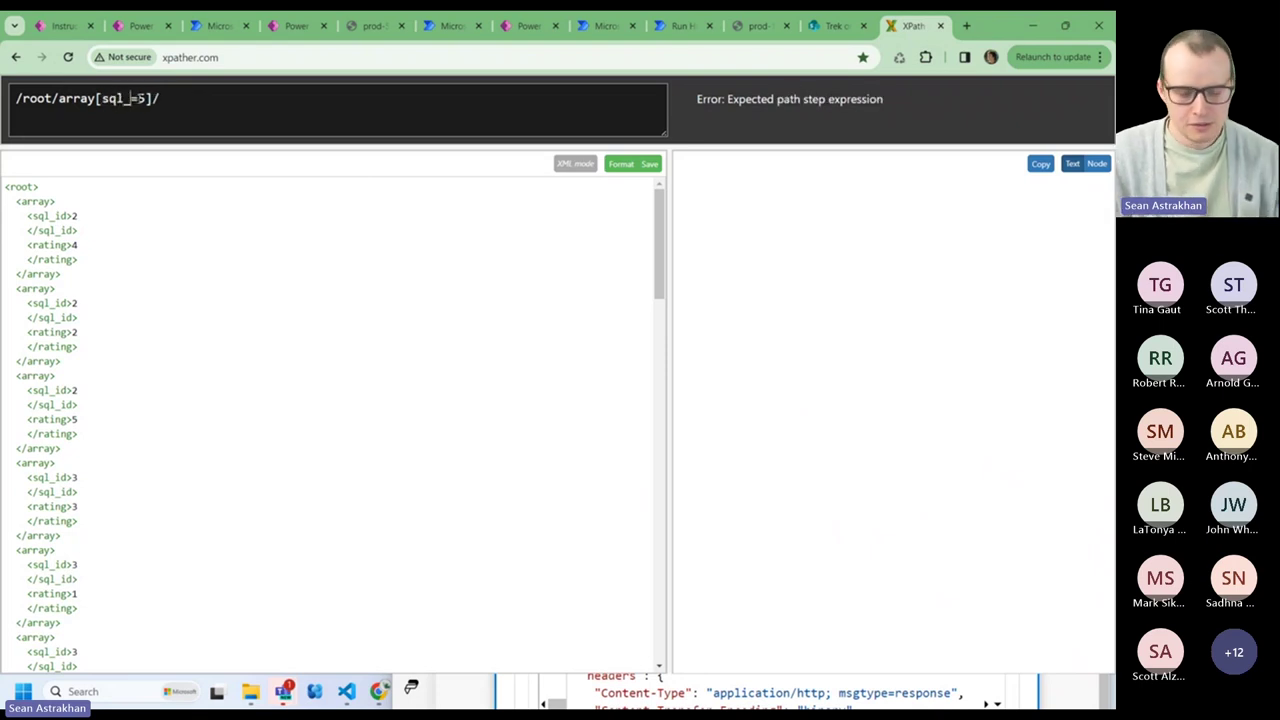
{"action": "type", "text": "id"}
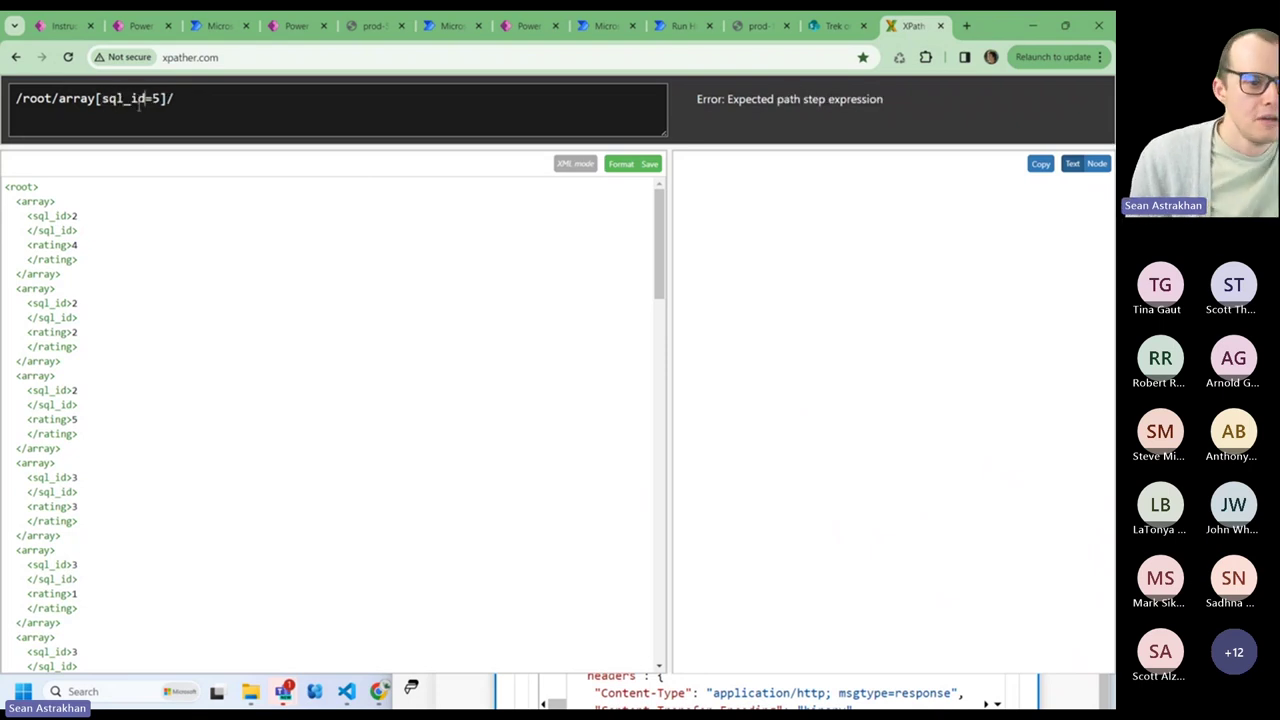
{"action": "left_click", "coordinate": [168, 98]}
{"action": "key", "text": "BackSpace"}
{"action": "type", "text": "4"}
{"action": "left_click", "coordinate": [172, 98]}
{"action": "key", "text": "BackSpace"}
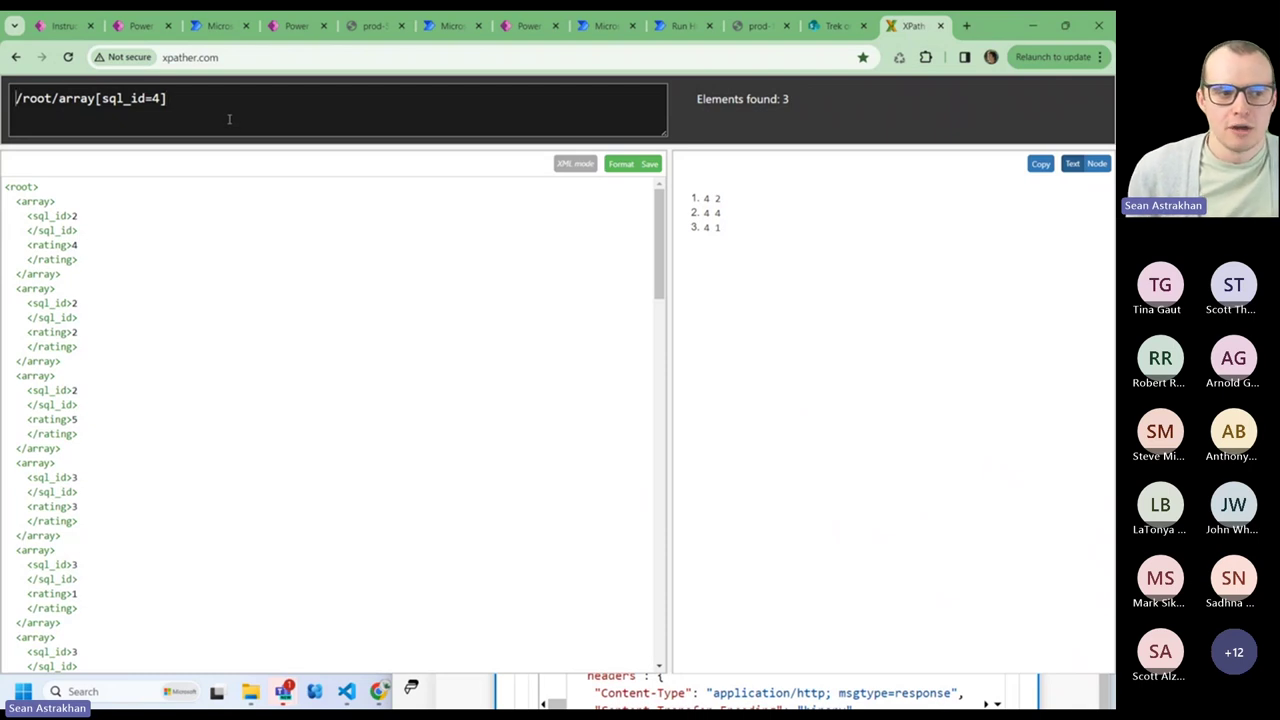
- Prefix the path with SUM( and test adding the closing parenthesis
{"action": "type", "text": "SUM("}
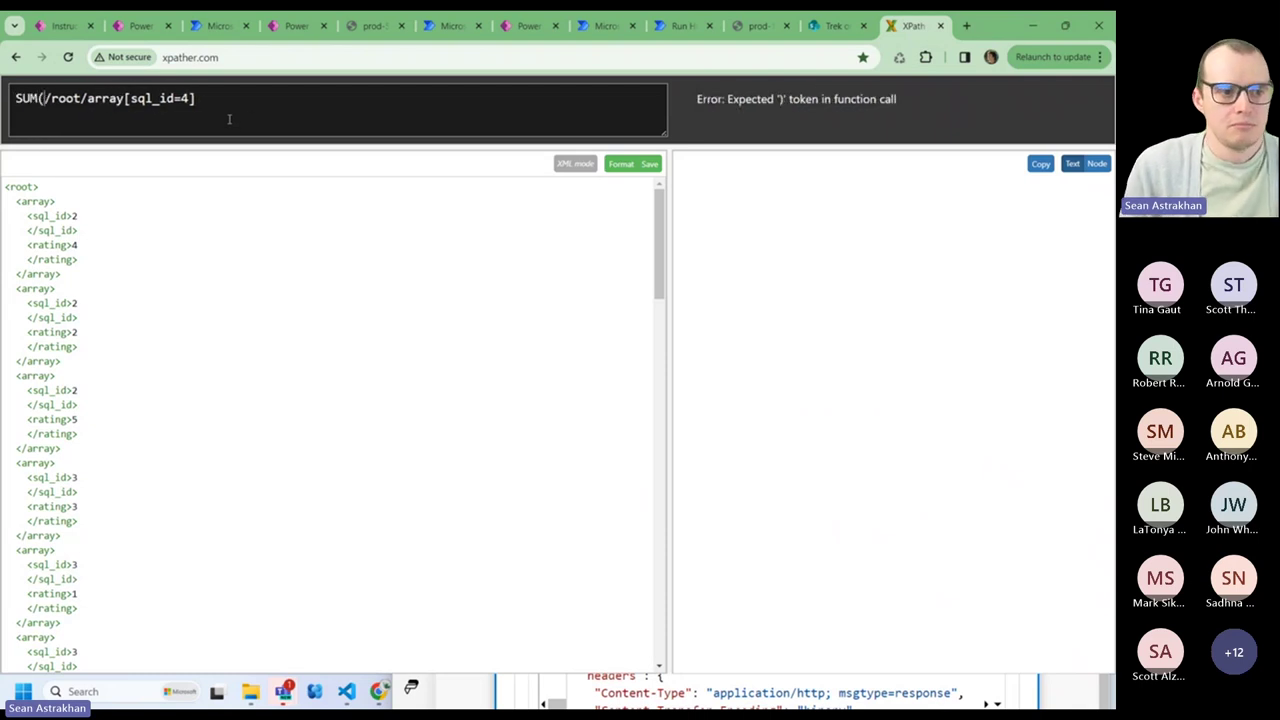
{"action": "left_click", "coordinate": [253, 109]}
{"action": "type", "text": ")"}
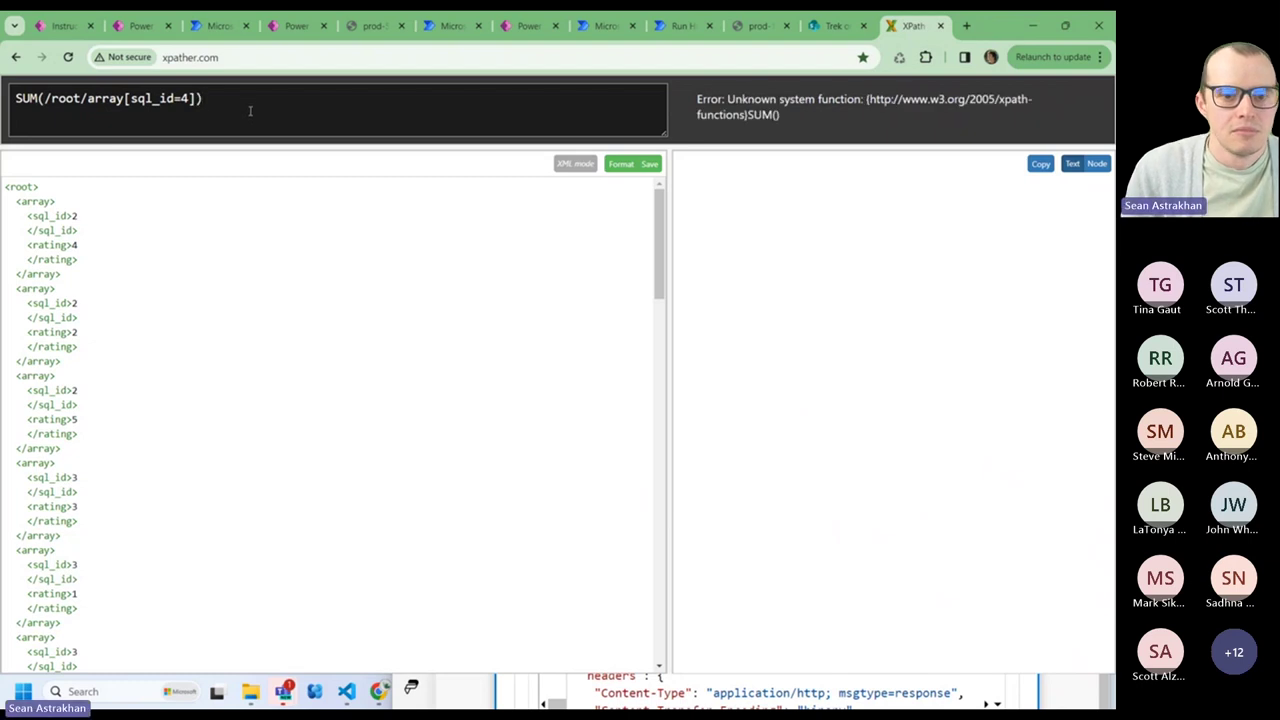
{"action": "key", "text": "BackSpace"}
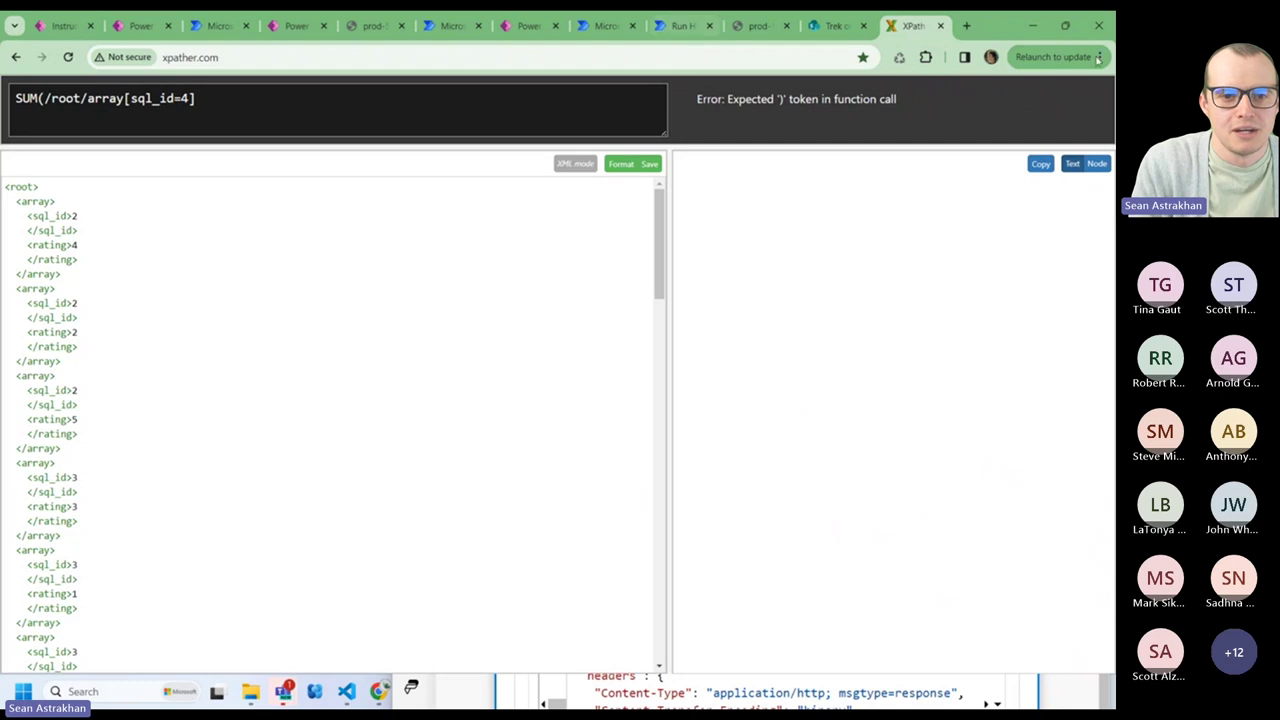
{"action": "double_click", "coordinate": [1014, 30]}
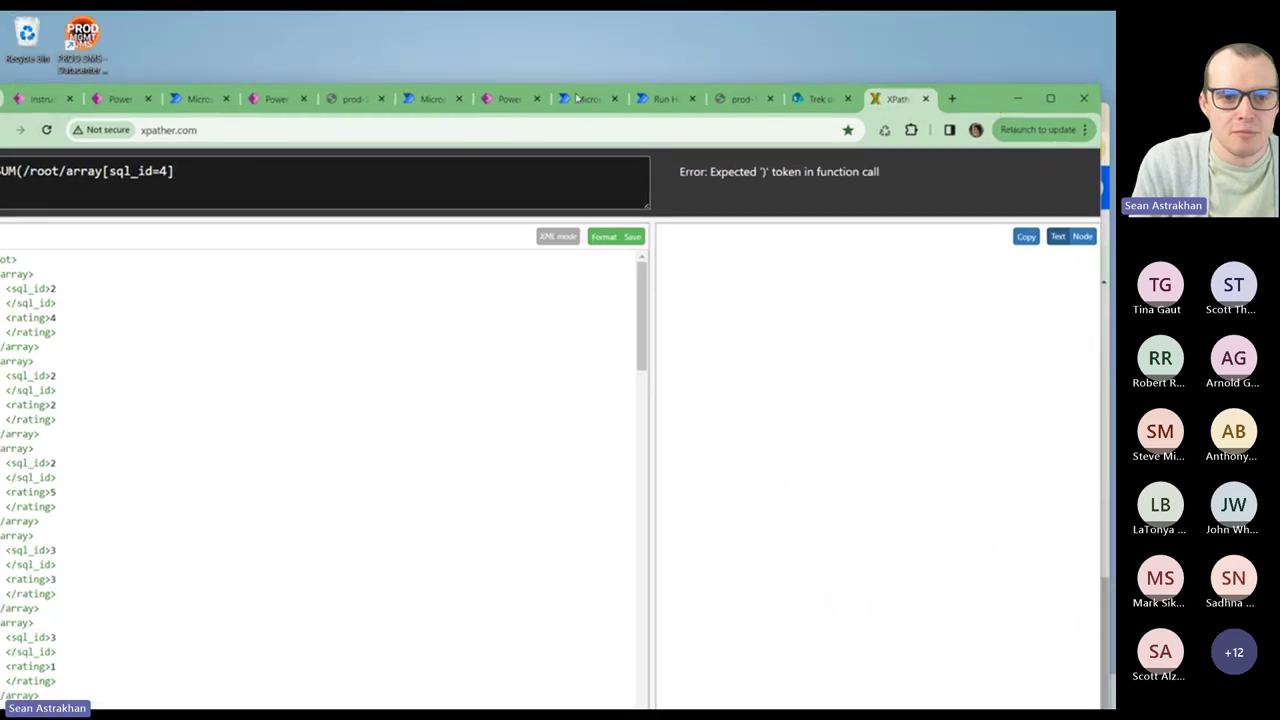
- Close Compose Ratings as XML and inspect the Select action's Map expression
{"action": "left_click", "coordinate": [580, 98]}
{"action": "key", "text": "super+Up"}
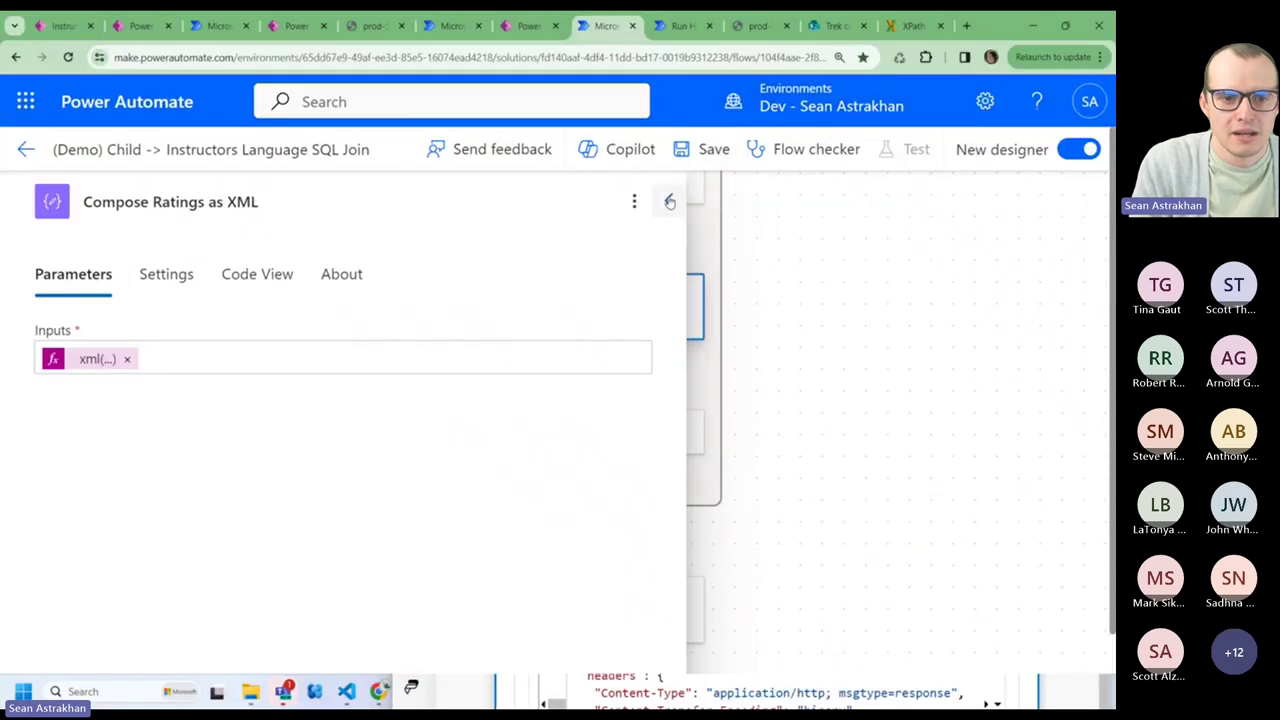
{"action": "left_click", "coordinate": [669, 201]}
{"action": "left_click", "coordinate": [651, 440]}
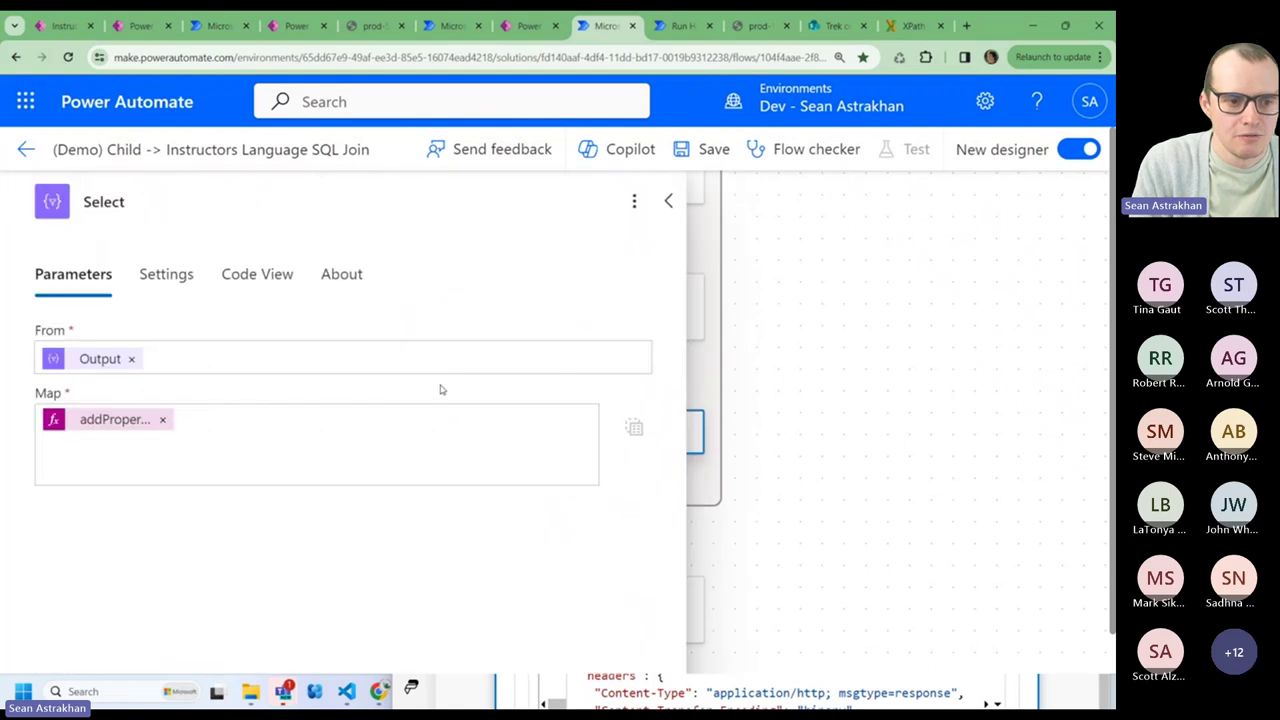
{"action": "left_click", "coordinate": [150, 421]}
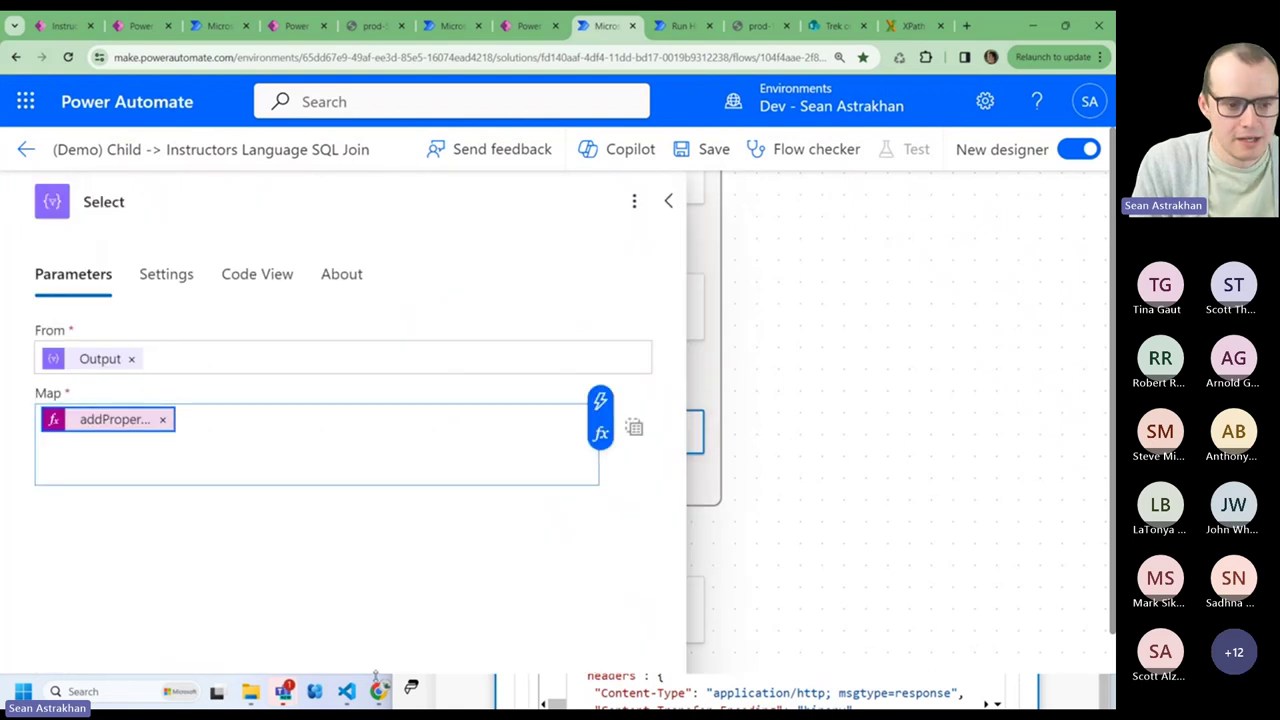
- Paste the addProperty rating-sum expression onto line 7 in VS Code
{"action": "left_click", "coordinate": [346, 691]}
{"action": "left_click", "coordinate": [827, 289]}
{"action": "key", "text": "Return"}
{"action": "key", "text": "Return"}
{"action": "key", "text": "ctrl+v"}
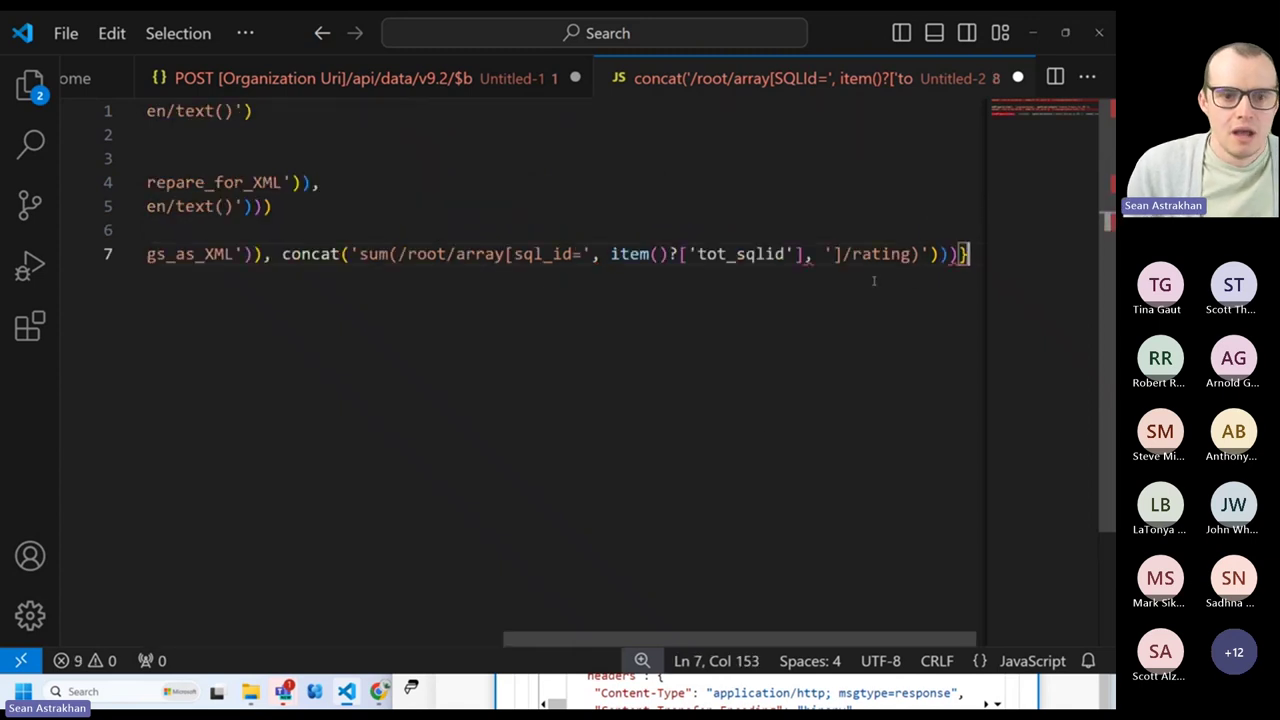
{"action": "double_click", "coordinate": [910, 254]}
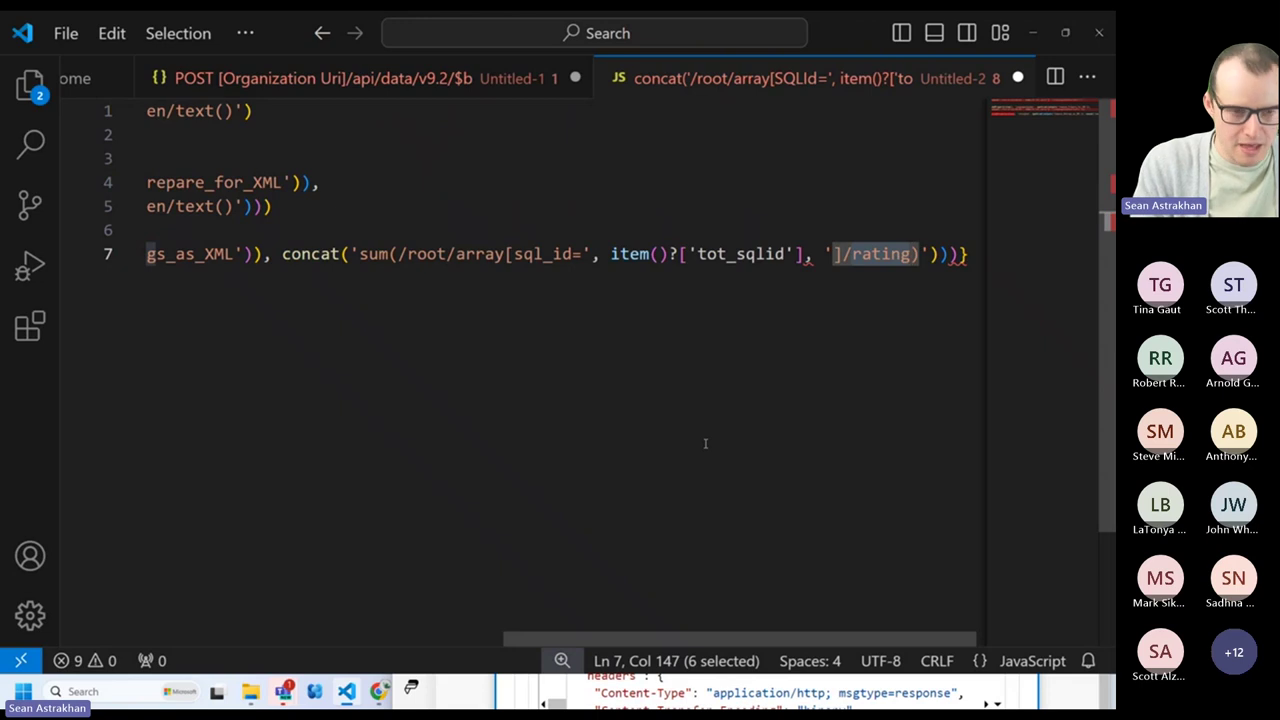
- Append /rating) to the SUM query in XPather, then select ]/rating in VS Code
{"action": "key", "text": "alt+Tab"}
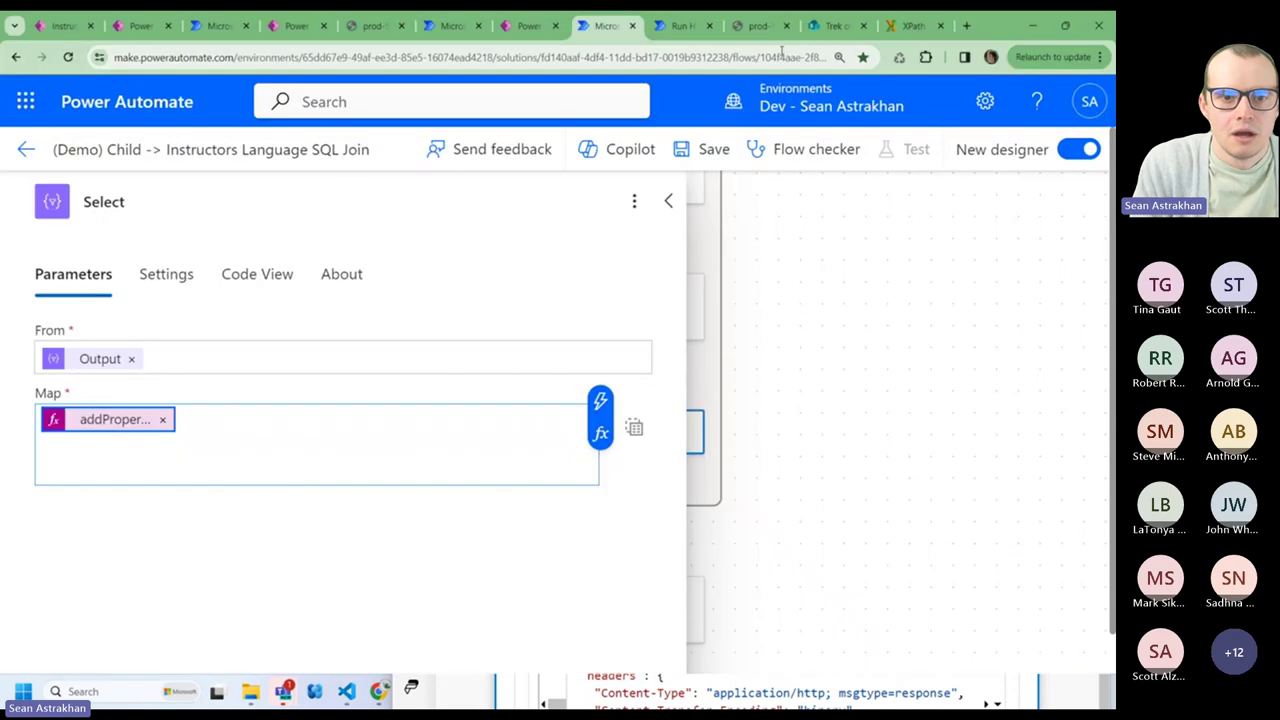
{"action": "left_click", "coordinate": [912, 25]}
{"action": "type", "text": "/rating"}
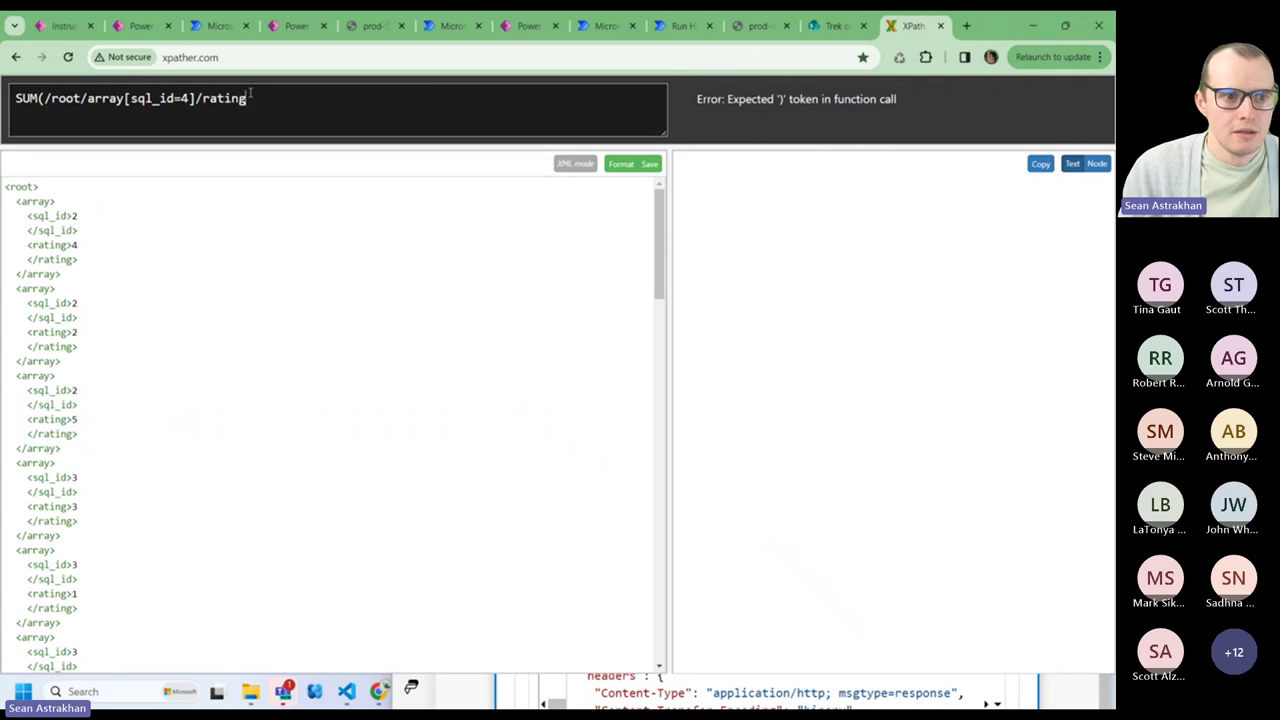
{"action": "type", "text": ")"}
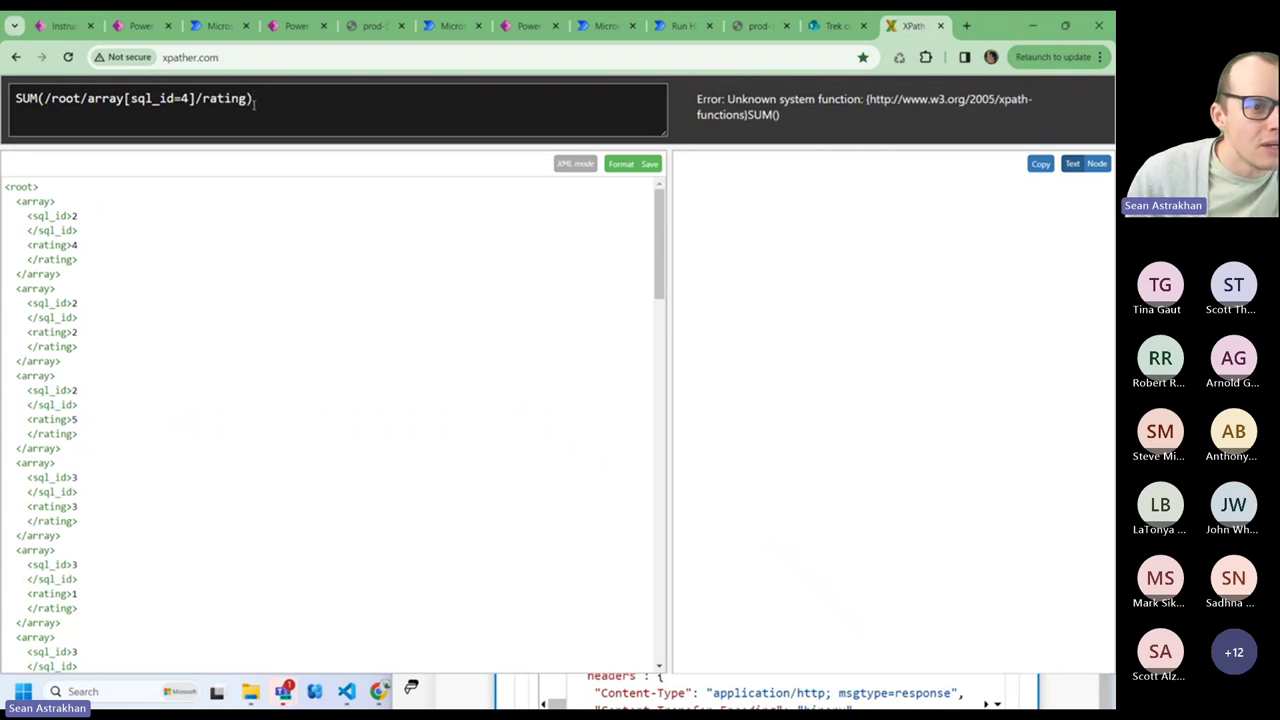
{"action": "left_click", "coordinate": [346, 691]}
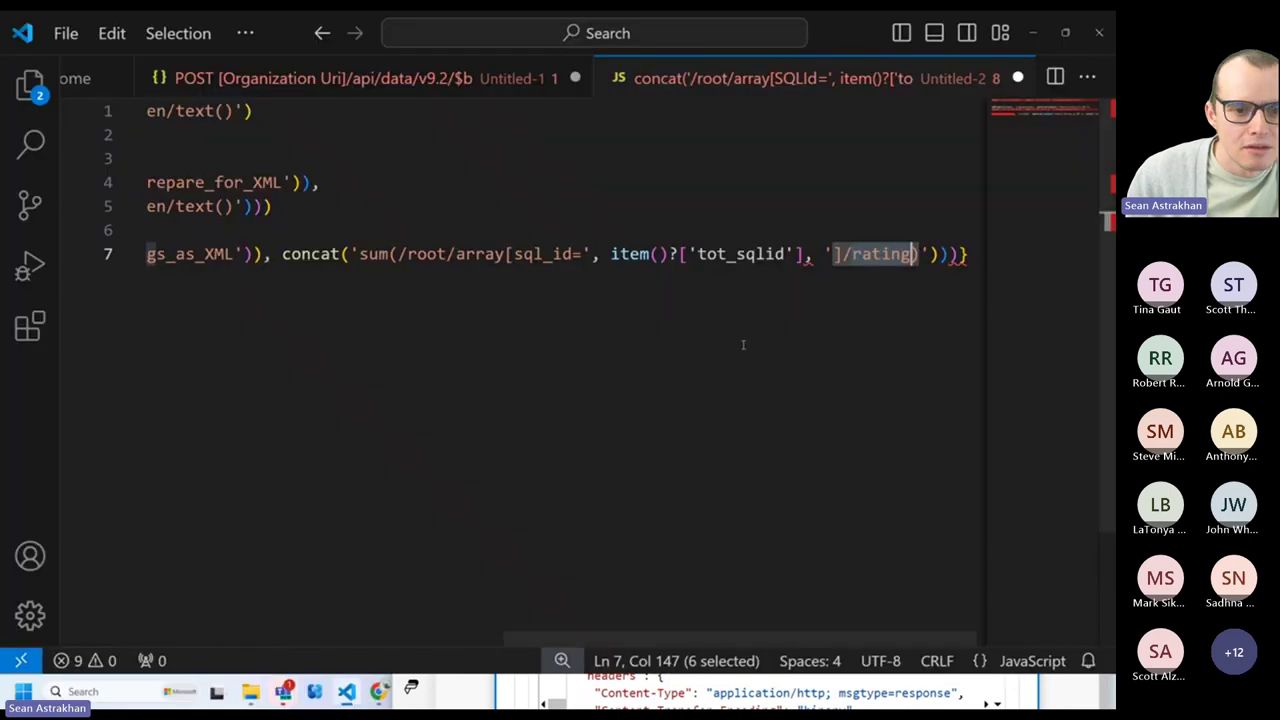
{"action": "left_click_drag", "start_coordinate": [834, 254], "coordinate": [916, 254]}
{"action": "key", "text": "ctrl+c"}
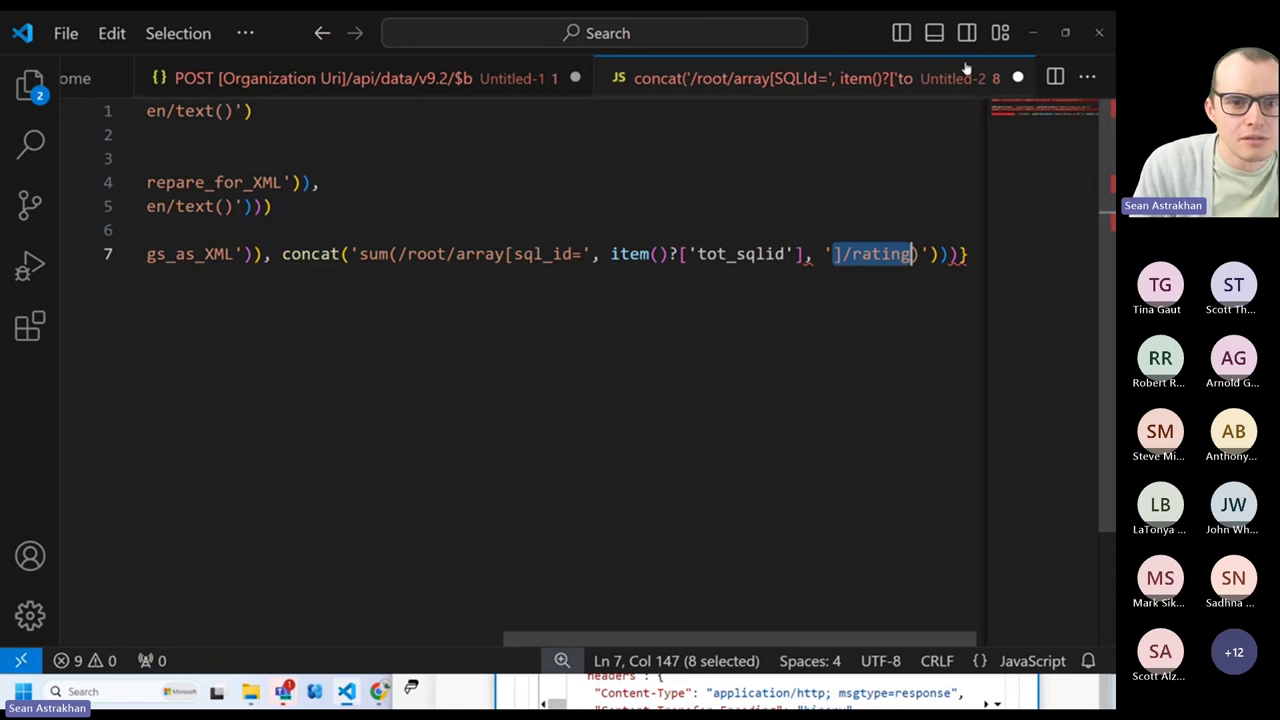
- Paste ]/rating into the XPath and lowercase the function to sum, giving 7 for sql_id 4
{"action": "left_click", "coordinate": [1032, 33]}
{"action": "double_click", "coordinate": [220, 98]}
{"action": "key", "text": "ctrl+v"}
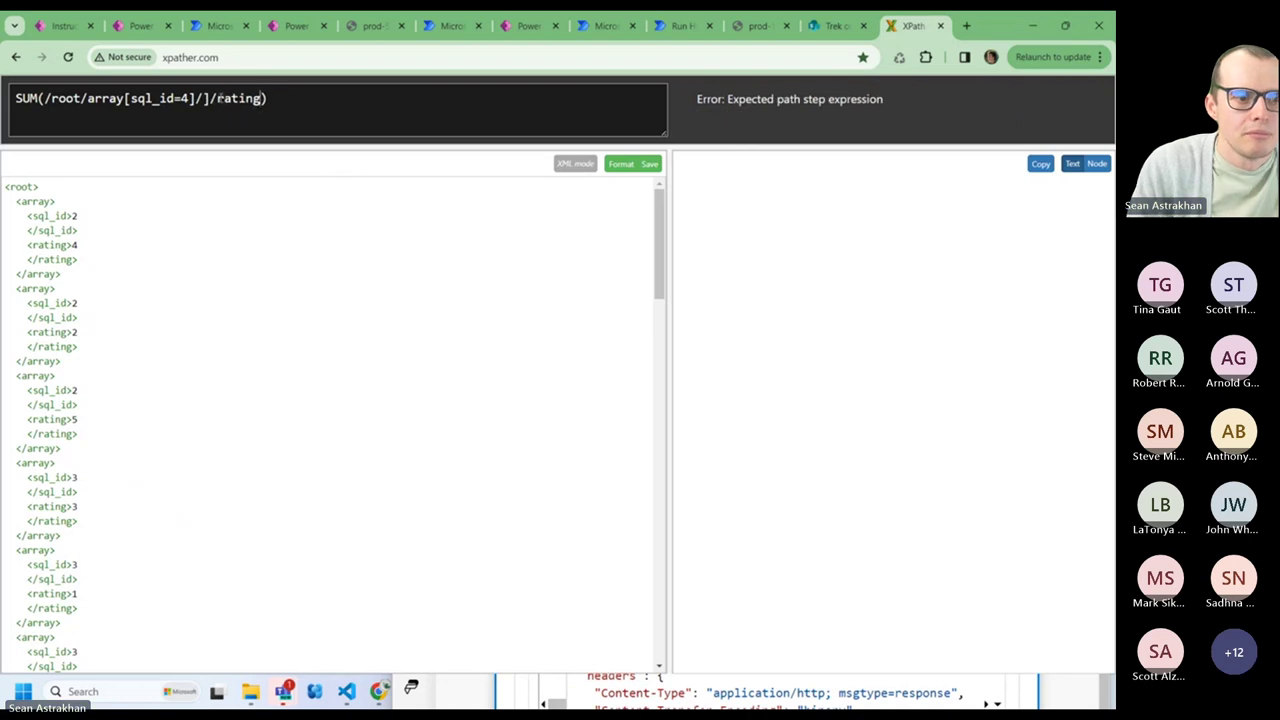
{"action": "key", "text": "BackSpace"}
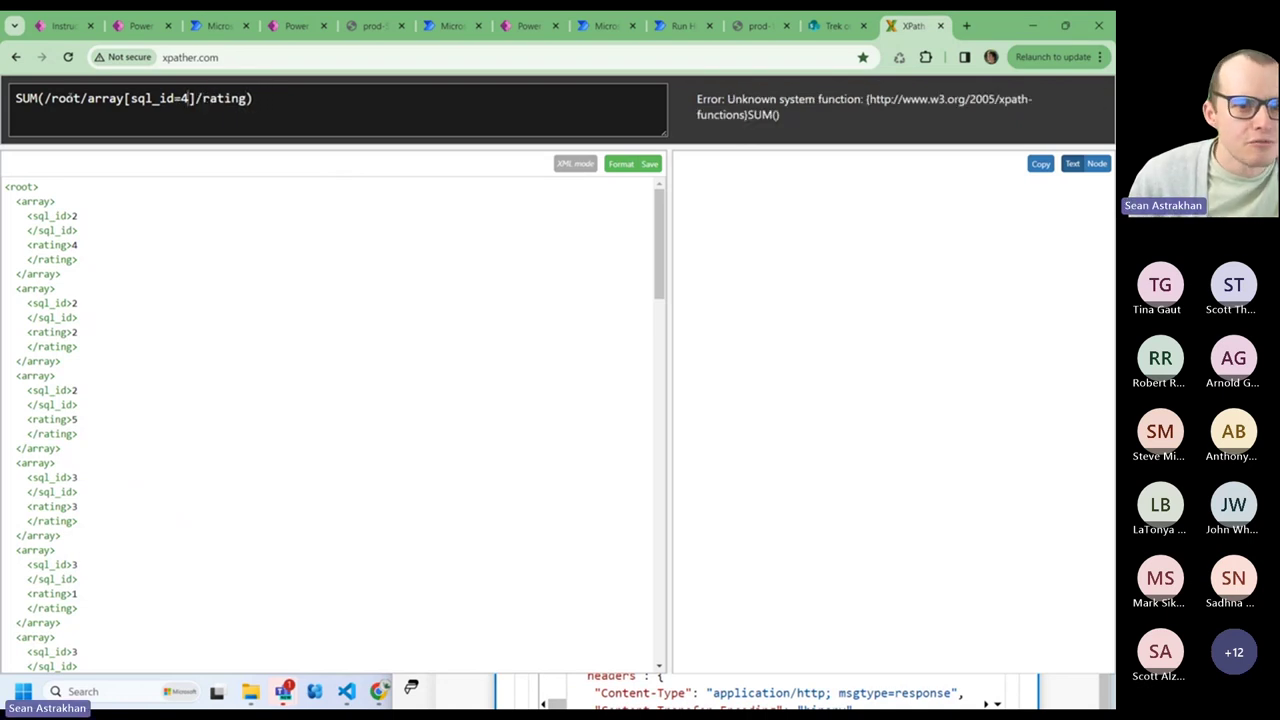
{"action": "double_click", "coordinate": [25, 98]}
{"action": "type", "text": "sum"}
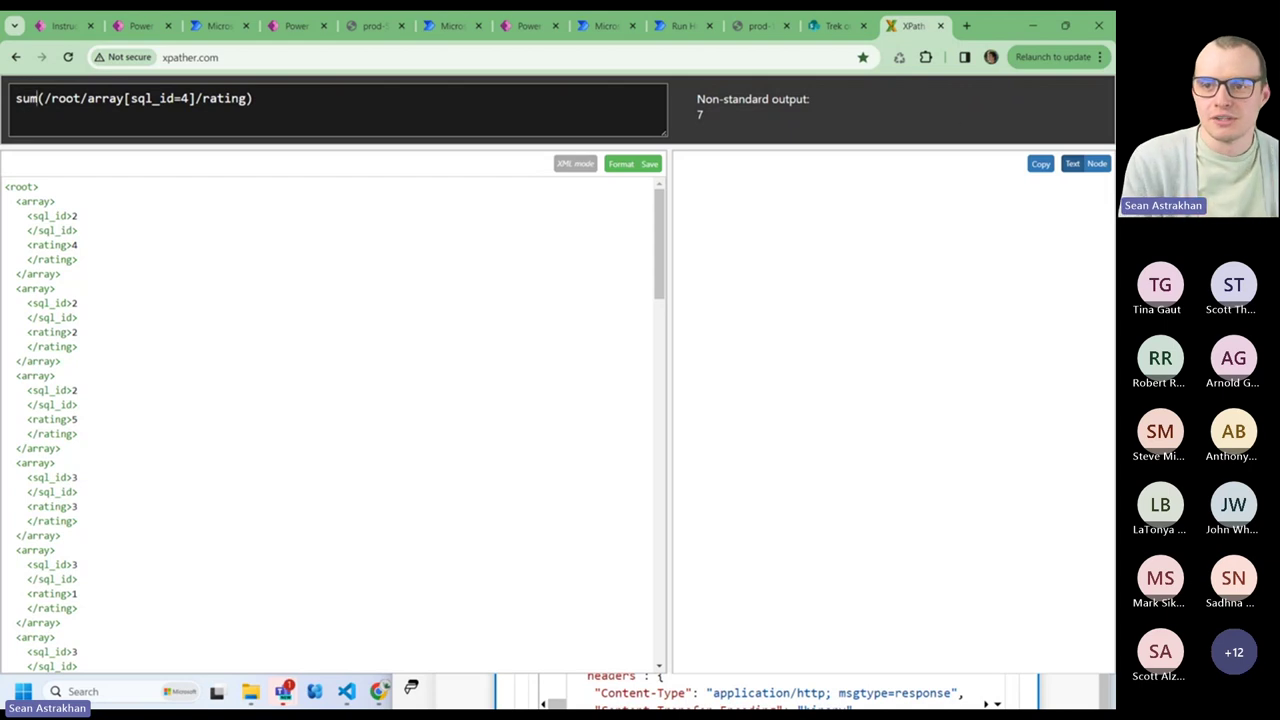
{"action": "left_click", "coordinate": [348, 254]}
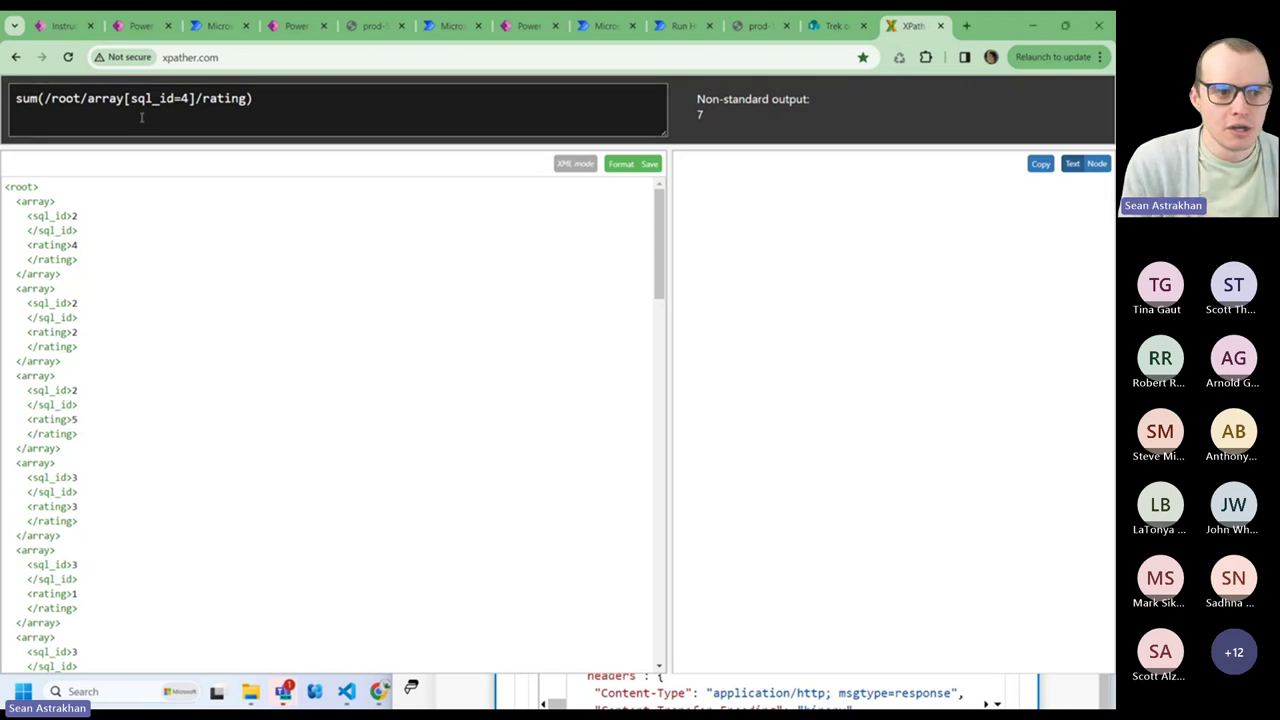
- Switch the function to count, which returns 3 ratings for sql_id 4
{"action": "double_click", "coordinate": [150, 97]}
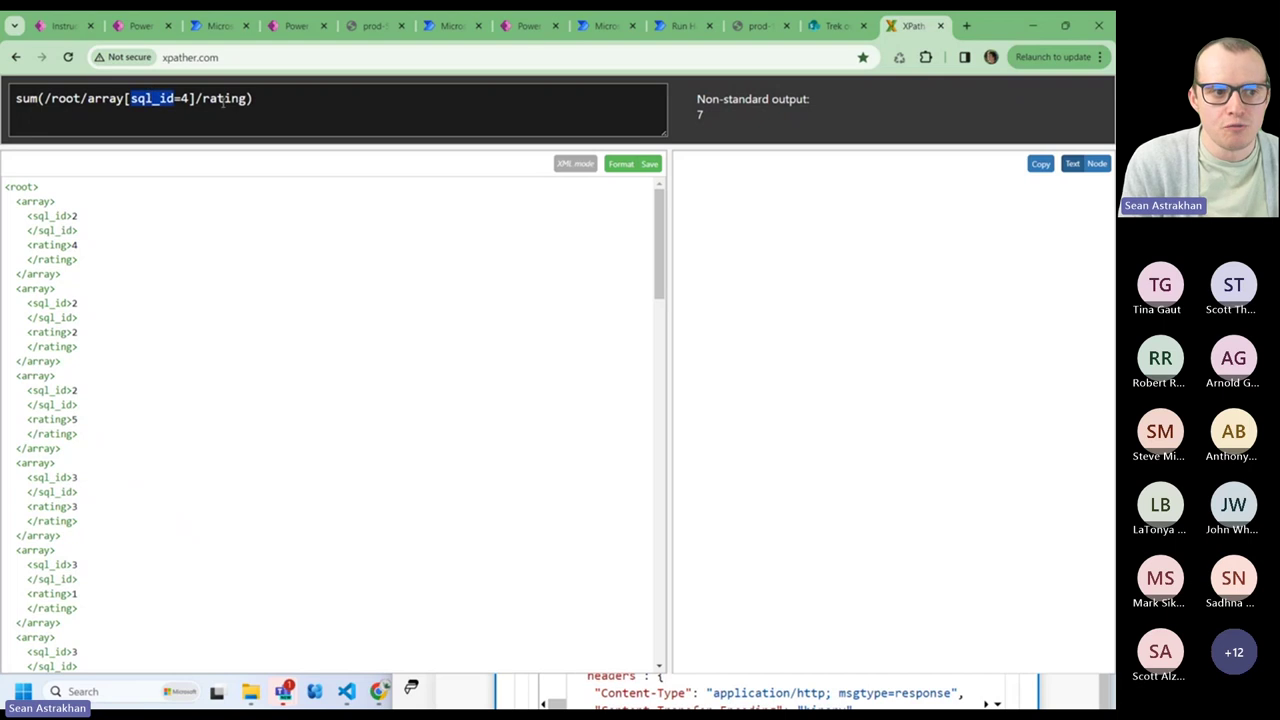
{"action": "double_click", "coordinate": [26, 98]}
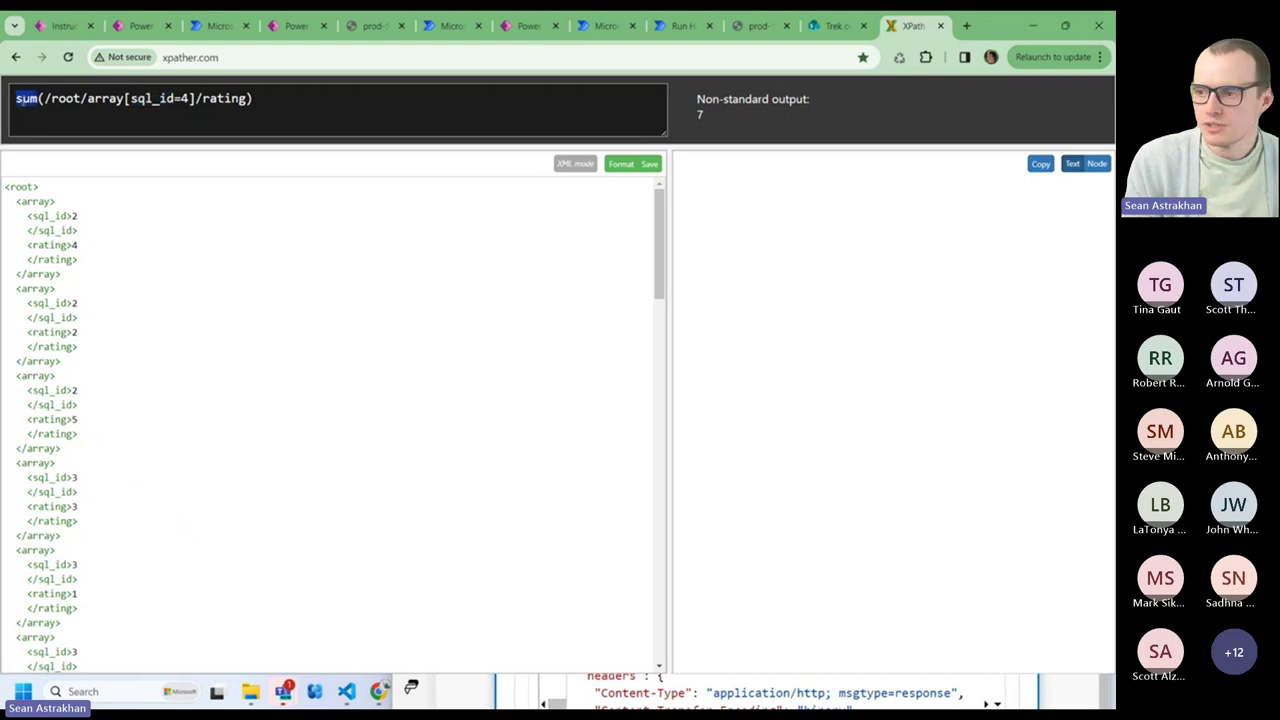
{"action": "type", "text": "COUNT"}
{"action": "key", "text": "BackSpace"}
{"action": "key", "text": "BackSpace"}
{"action": "key", "text": "BackSpace"}
{"action": "key", "text": "BackSpace"}
{"action": "key", "text": "BackSpace"}
{"action": "type", "text": "count"}
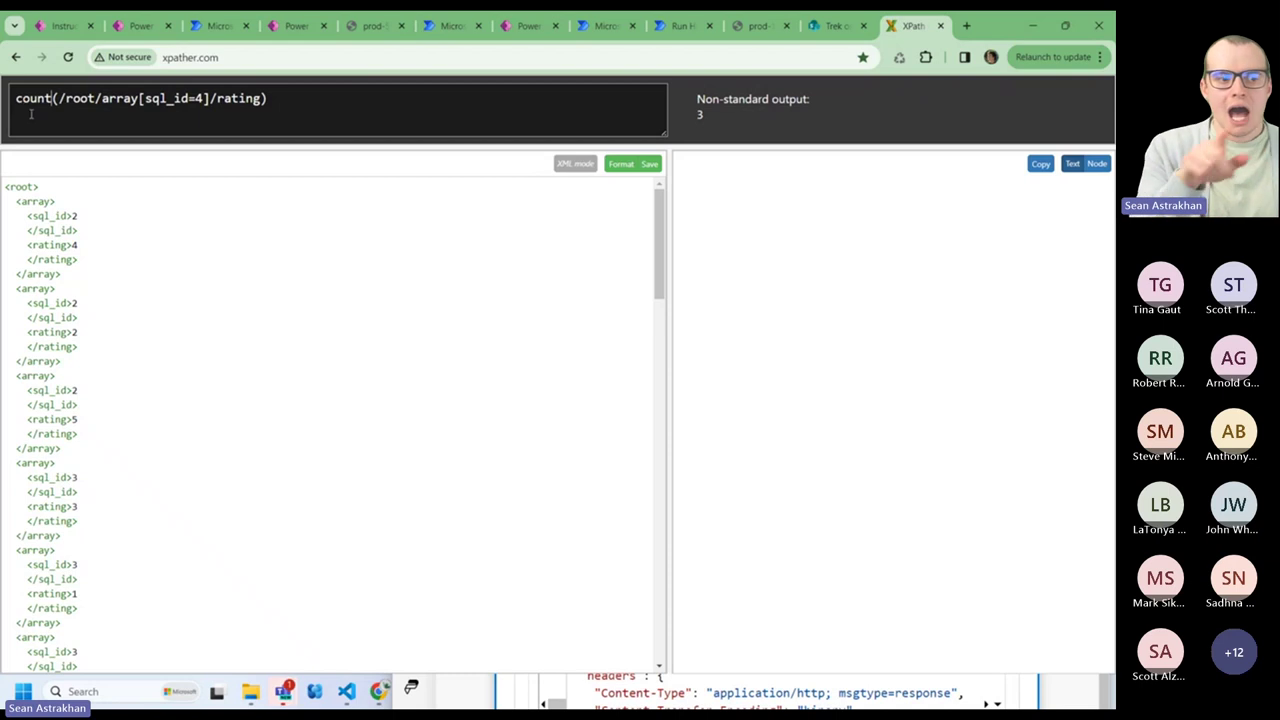
{"action": "triple_click", "coordinate": [148, 98]}
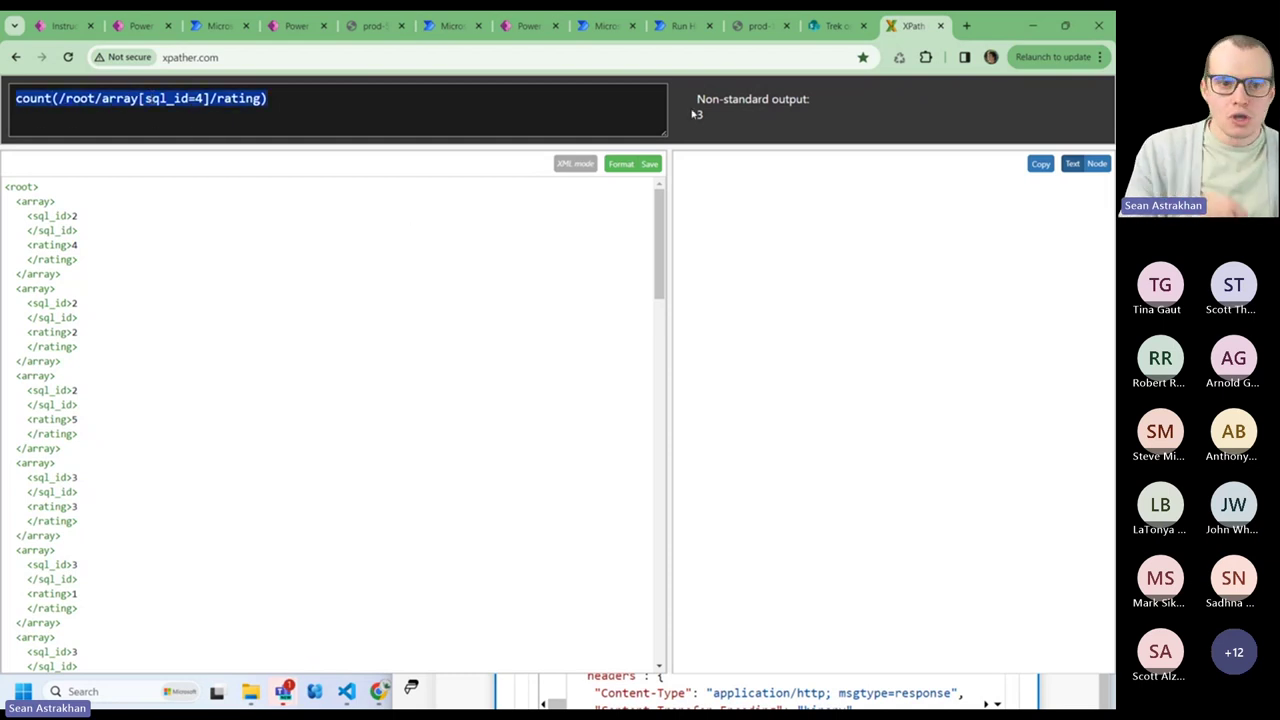
{"action": "left_click", "coordinate": [687, 37]}
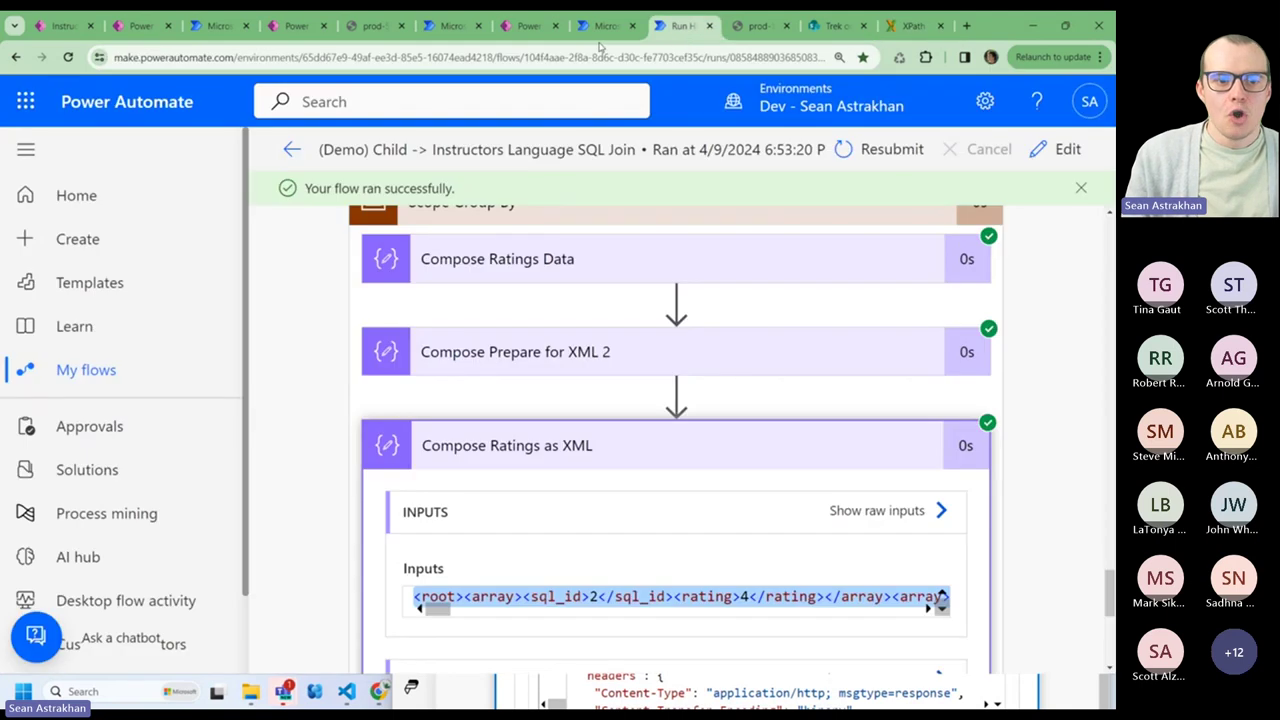
- Break line 7 before concat, indent the new line 8 and delete line 7's leading @{
{"action": "left_click", "coordinate": [1065, 25]}
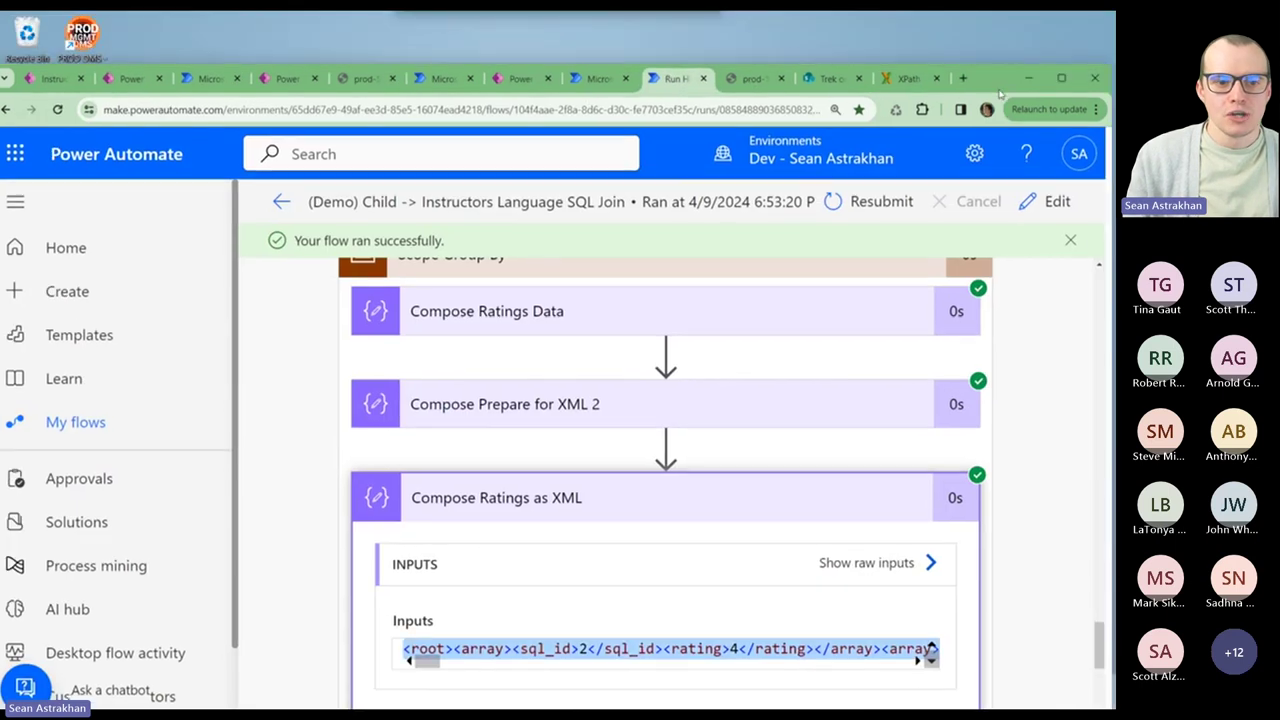
{"action": "key", "text": "ctrl+shift+Tab"}
{"action": "double_click", "coordinate": [897, 72]}
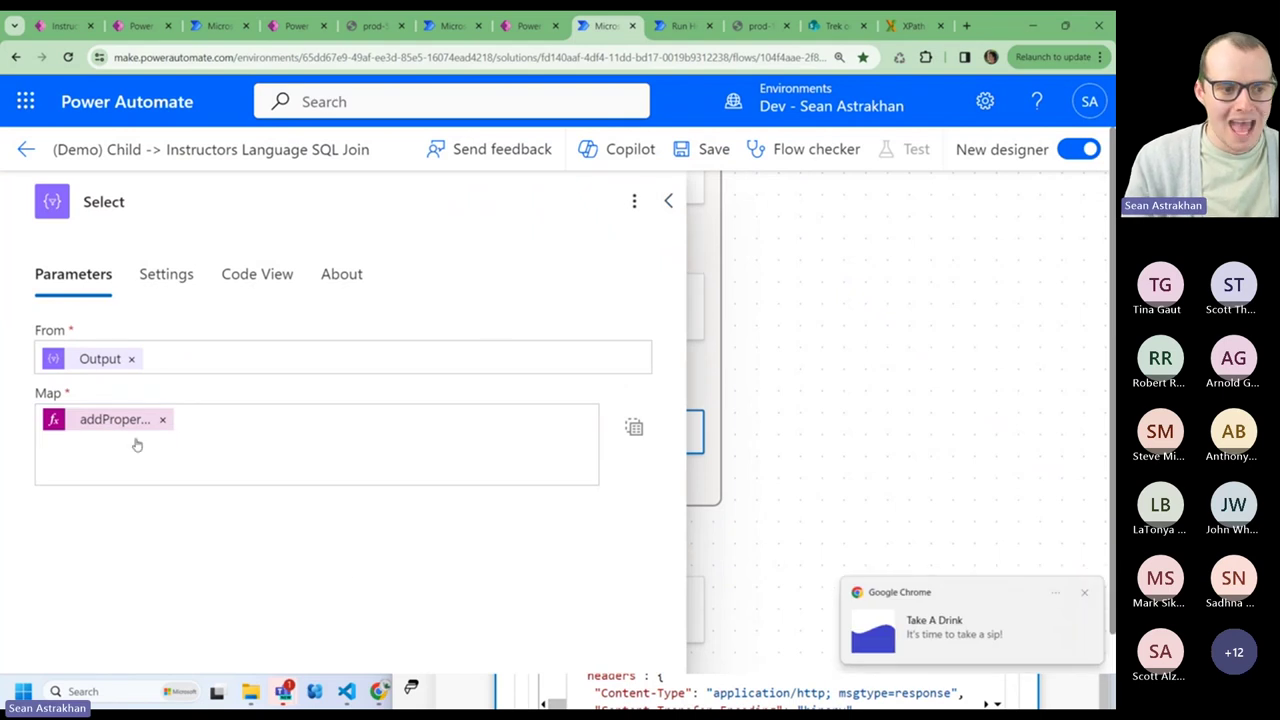
{"action": "left_click", "coordinate": [346, 692]}
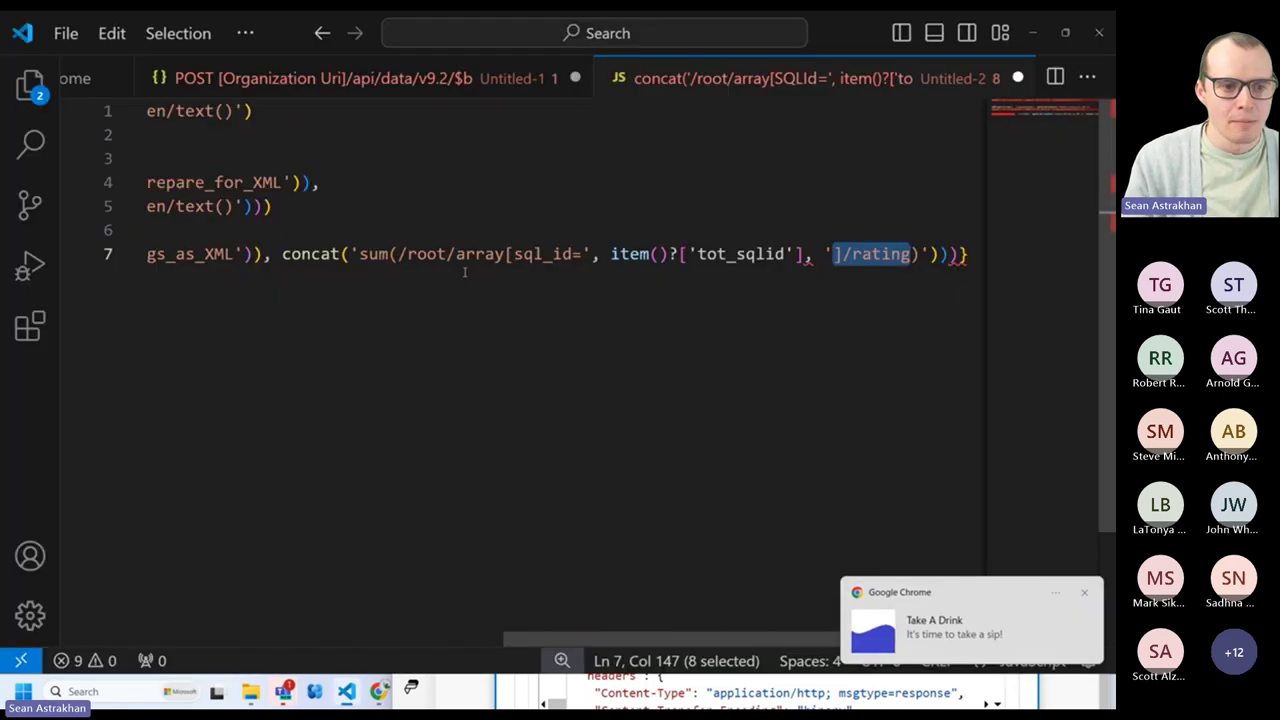
{"action": "left_click", "coordinate": [280, 253]}
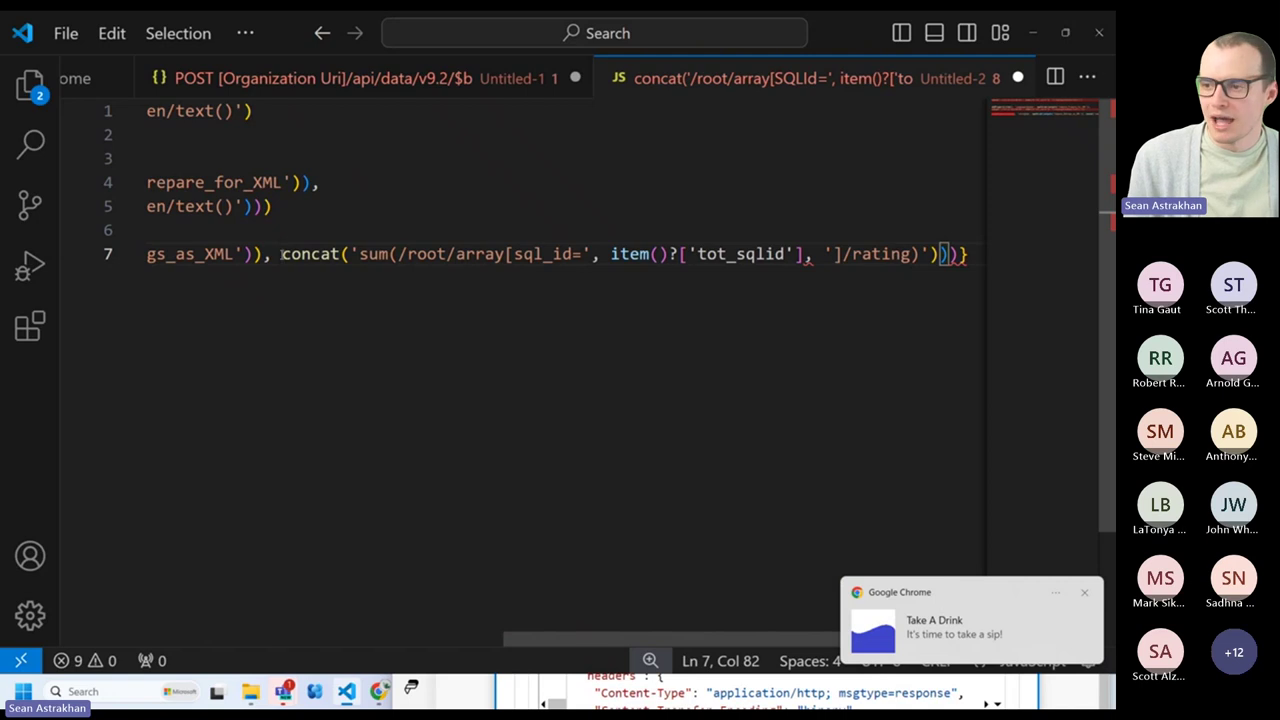
{"action": "key", "text": "Return"}
{"action": "key", "text": "Tab"}
{"action": "key", "text": "Tab"}
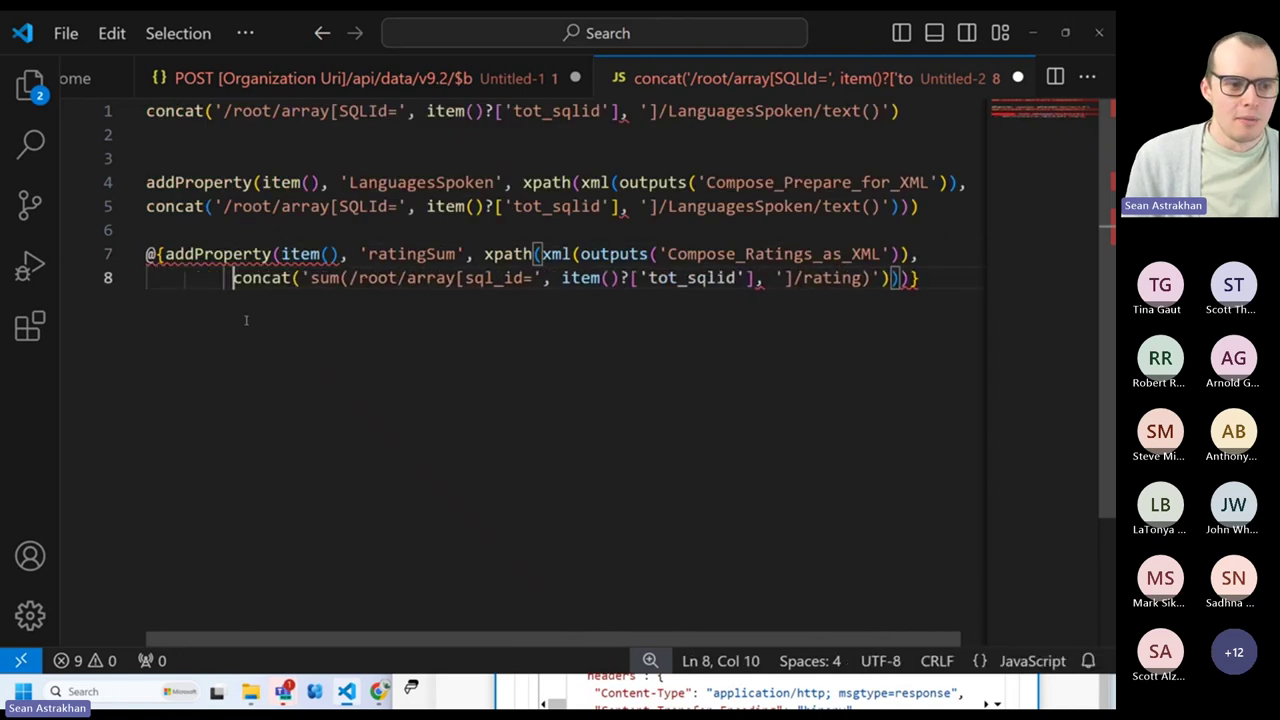
{"action": "left_click", "coordinate": [164, 254]}
{"action": "key", "text": "BackSpace"}
{"action": "key", "text": "BackSpace"}
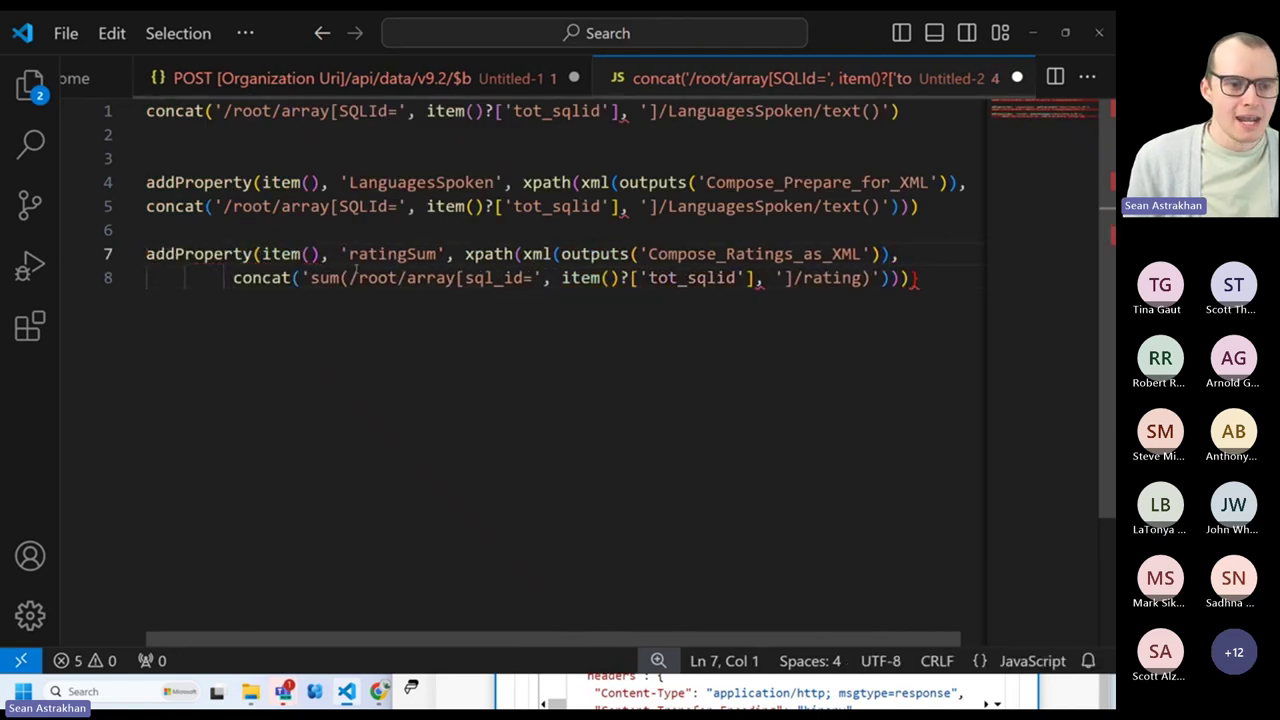
- Compare ratingSum, LanguagesSpoken, rating and sum across the two xpath expressions
{"action": "double_click", "coordinate": [383, 253]}
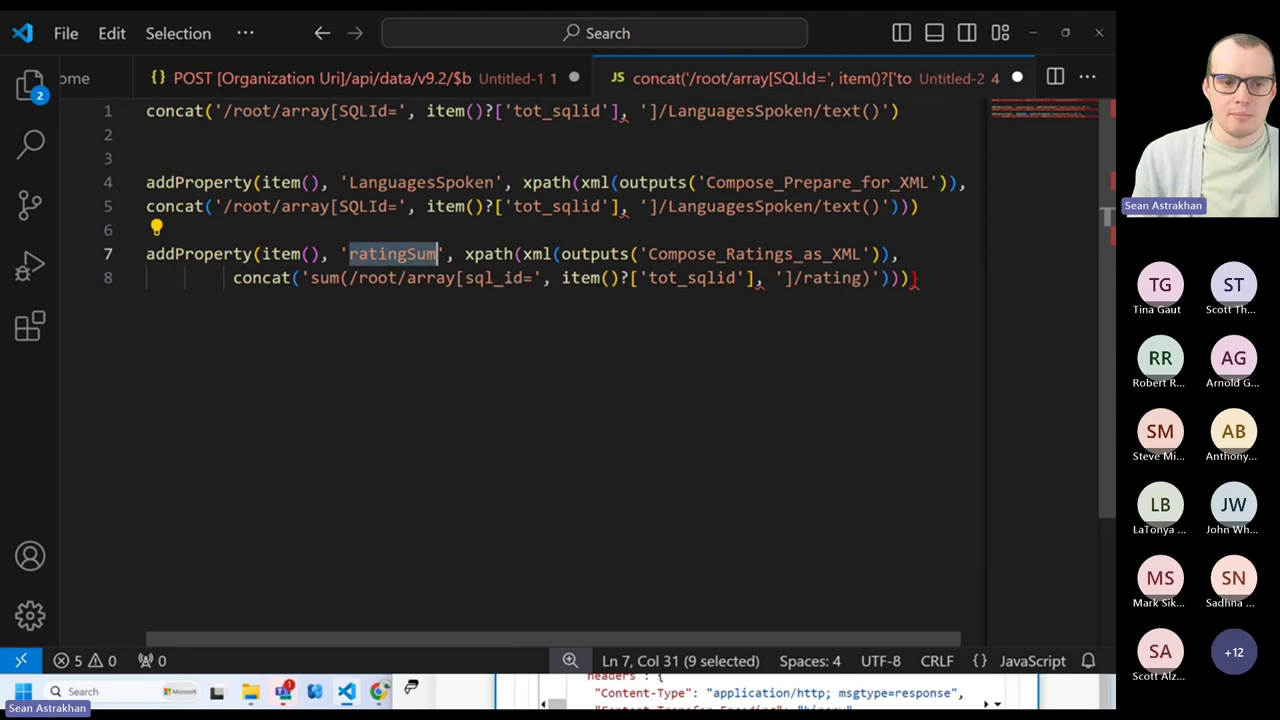
{"action": "double_click", "coordinate": [598, 254]}
{"action": "double_click", "coordinate": [740, 206]}
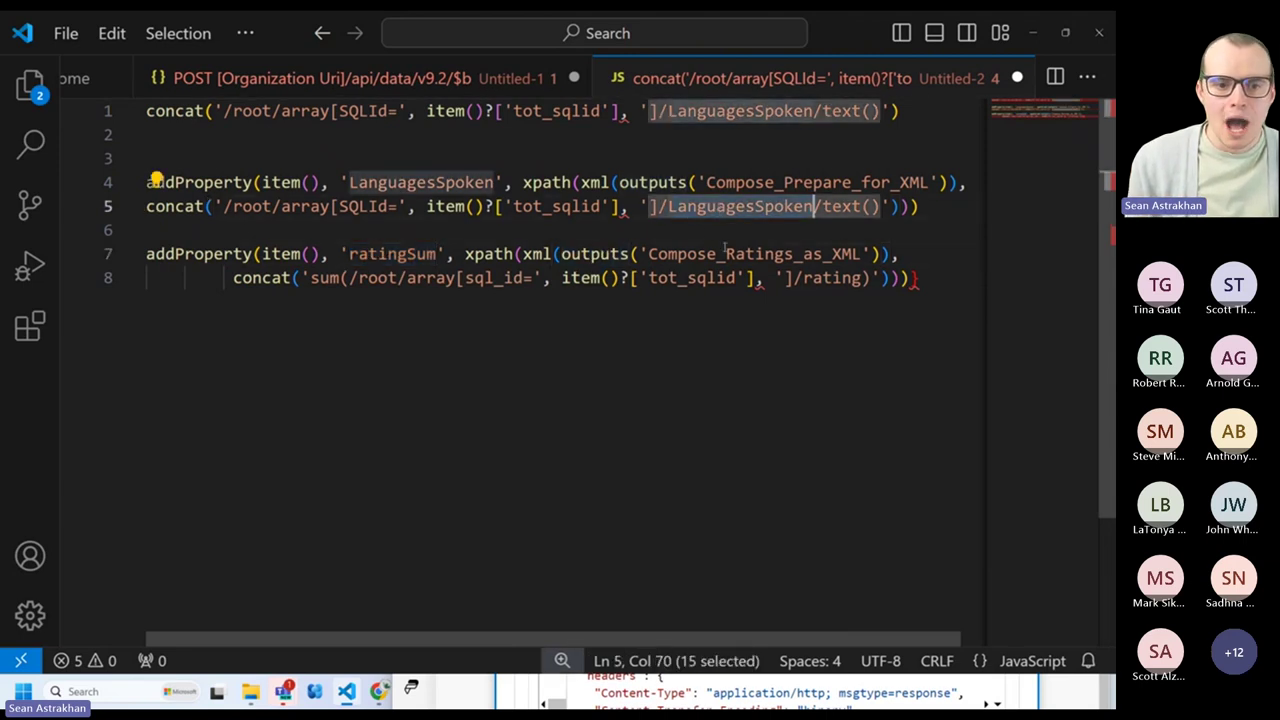
{"action": "double_click", "coordinate": [830, 278]}
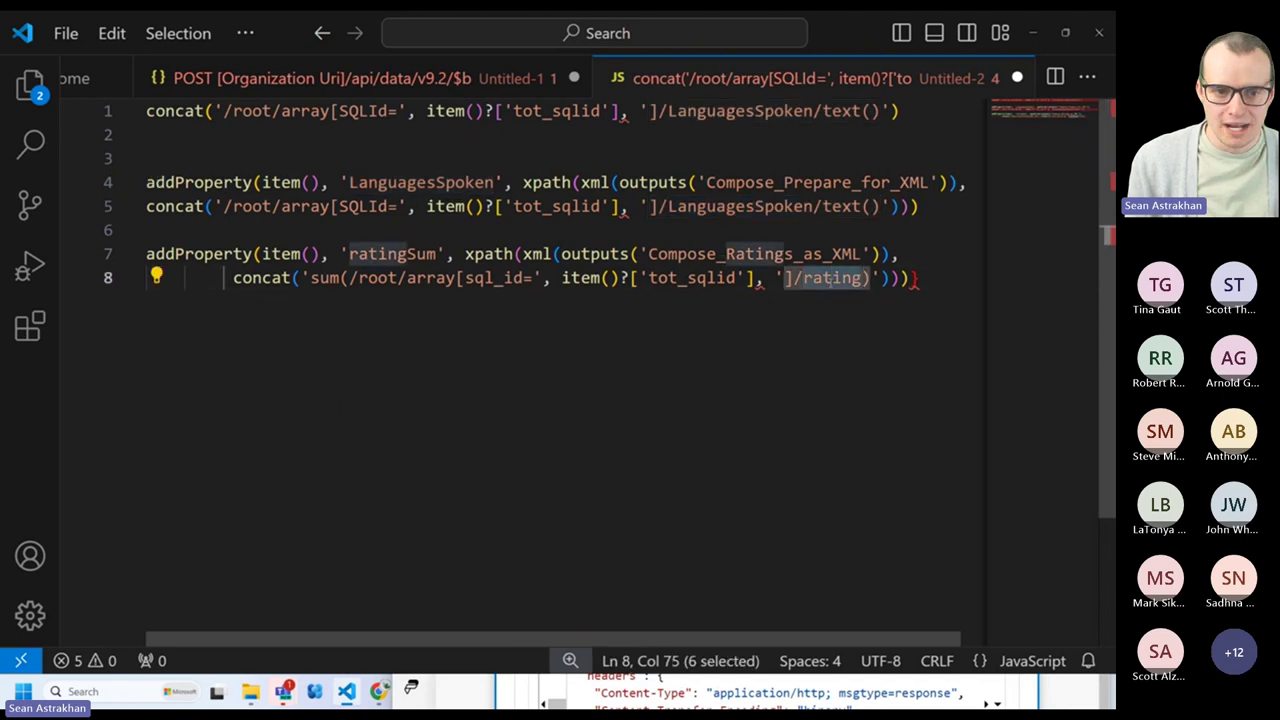
{"action": "double_click", "coordinate": [332, 278]}
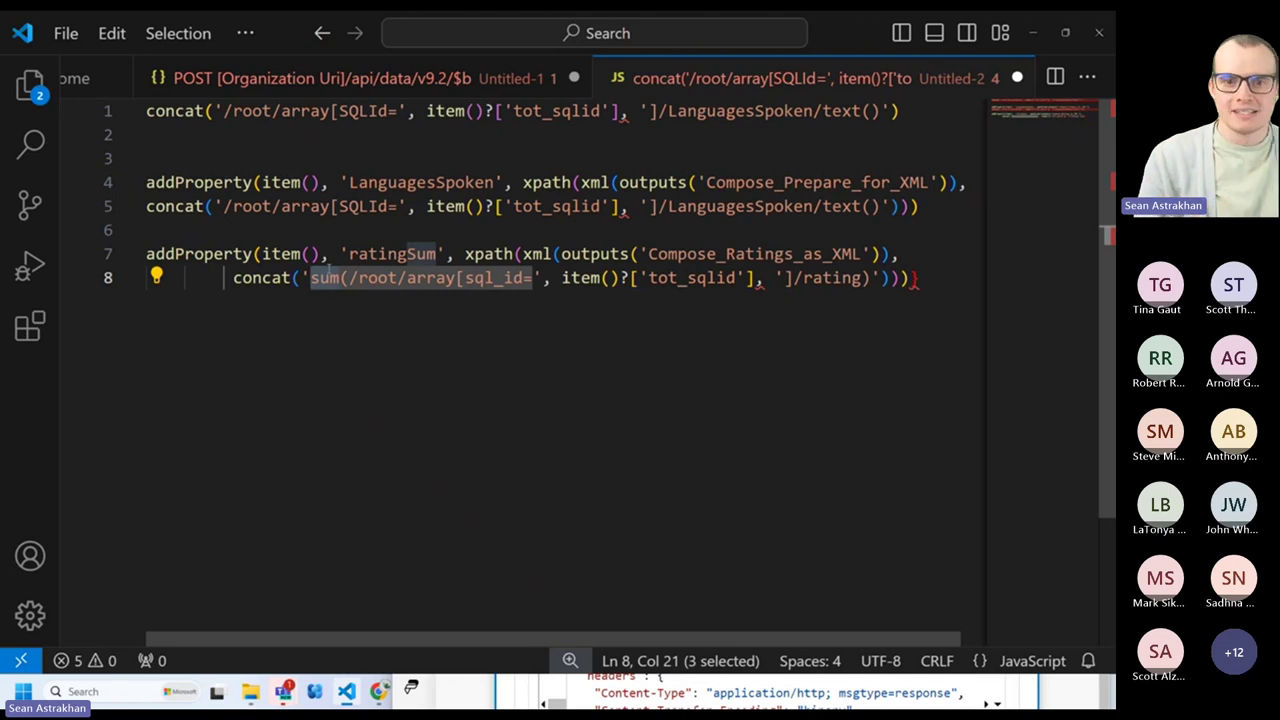
- Bring the flow back into view and expand the Select step in the latest run's history
{"action": "left_click", "coordinate": [1030, 40]}
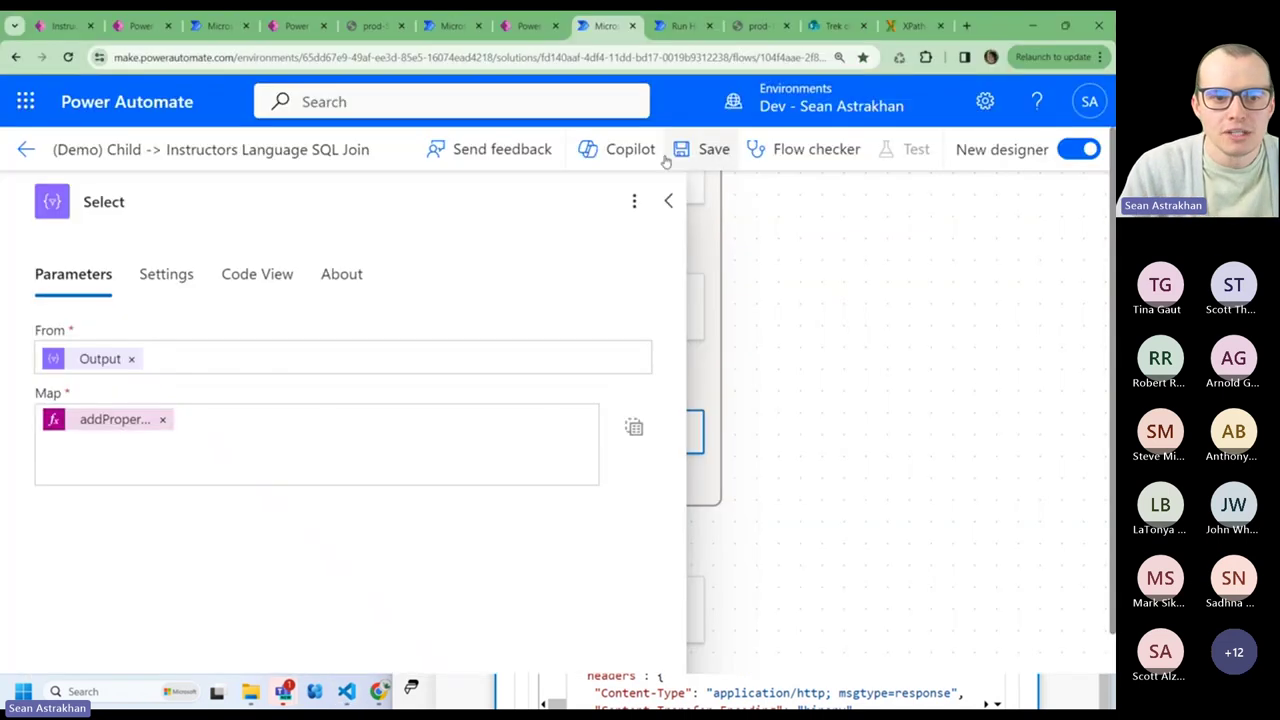
{"action": "left_click", "coordinate": [665, 198]}
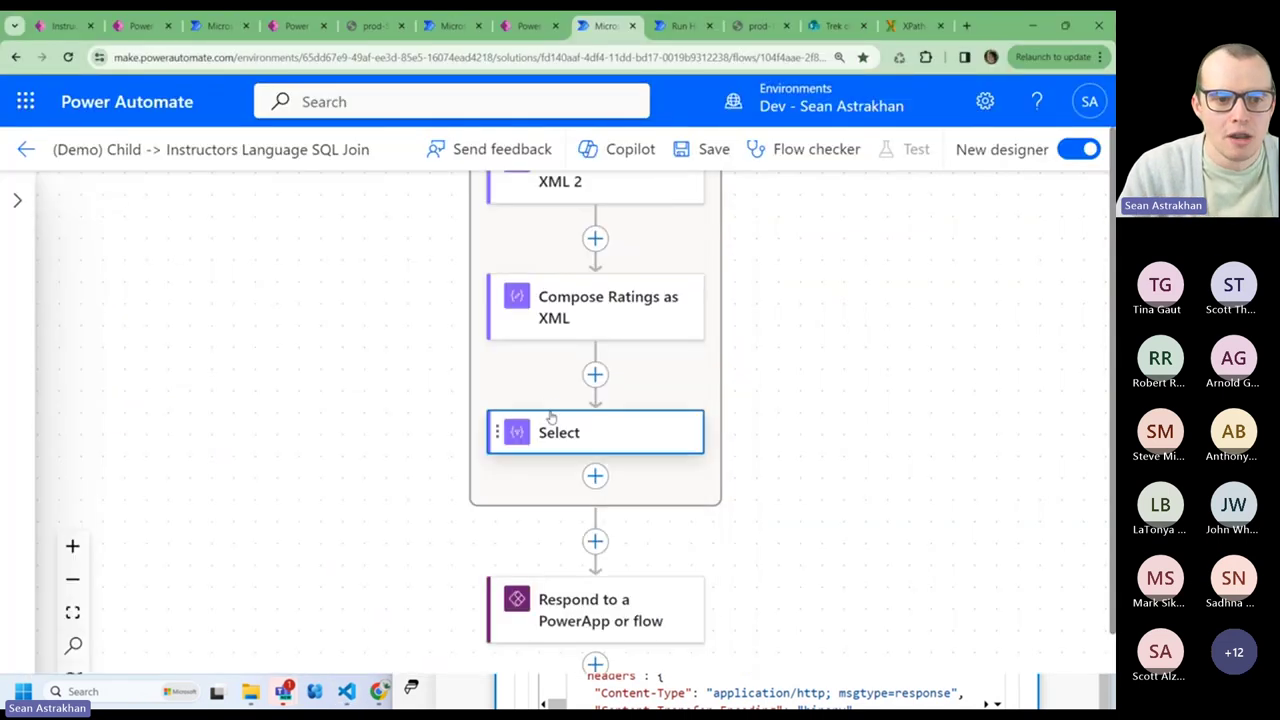
{"action": "left_click", "coordinate": [680, 25]}
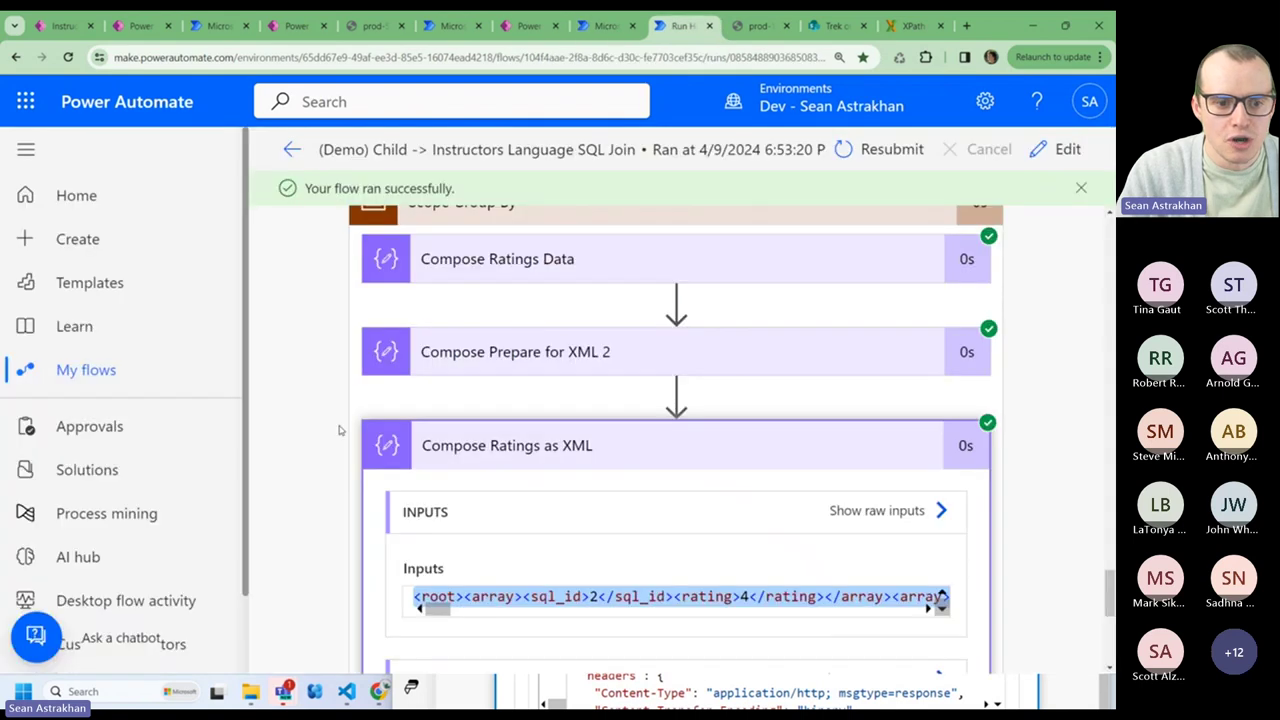
{"action": "scroll", "coordinate": [515, 422], "scroll_direction": "down", "scroll_amount": 5}
{"action": "left_click", "coordinate": [515, 422]}
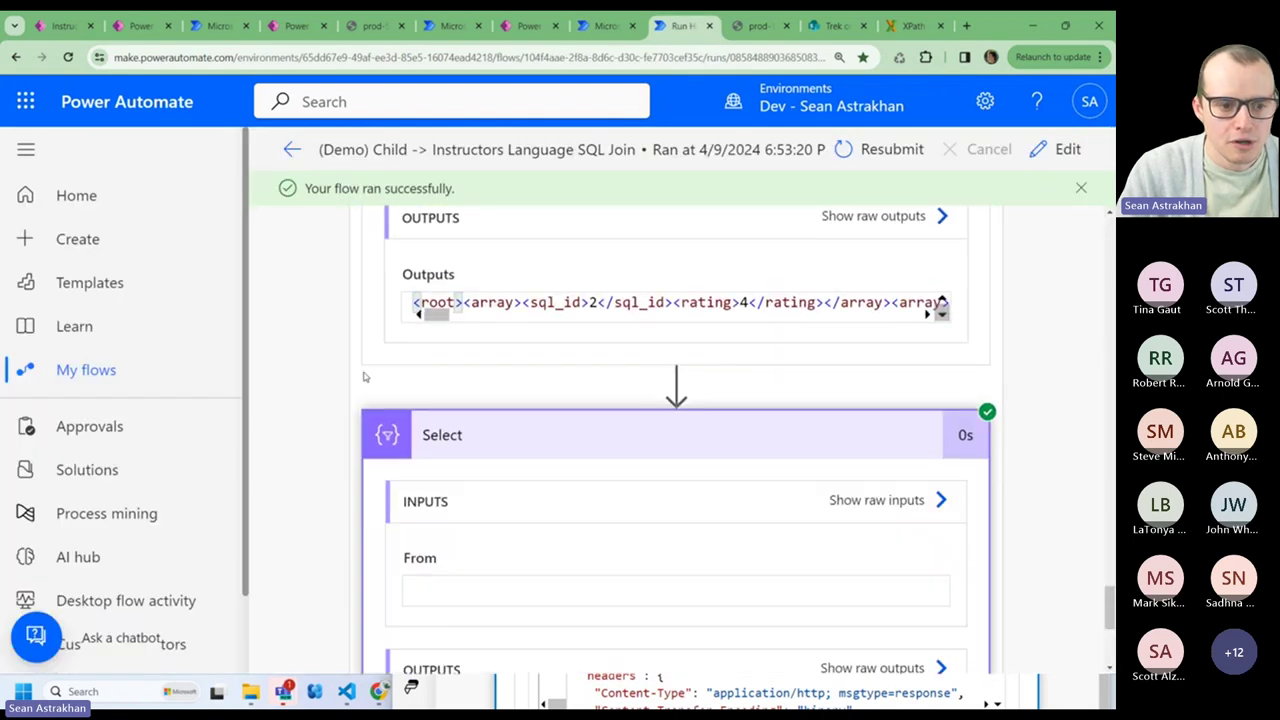
- Find the LanguagesSpoken line in the Select step's input
{"action": "scroll", "coordinate": [515, 422], "scroll_direction": "down", "scroll_amount": 5}
{"action": "scroll", "coordinate": [541, 438], "scroll_direction": "down", "scroll_amount": 2}
{"action": "scroll", "coordinate": [541, 438], "scroll_direction": "down", "scroll_amount": 2}
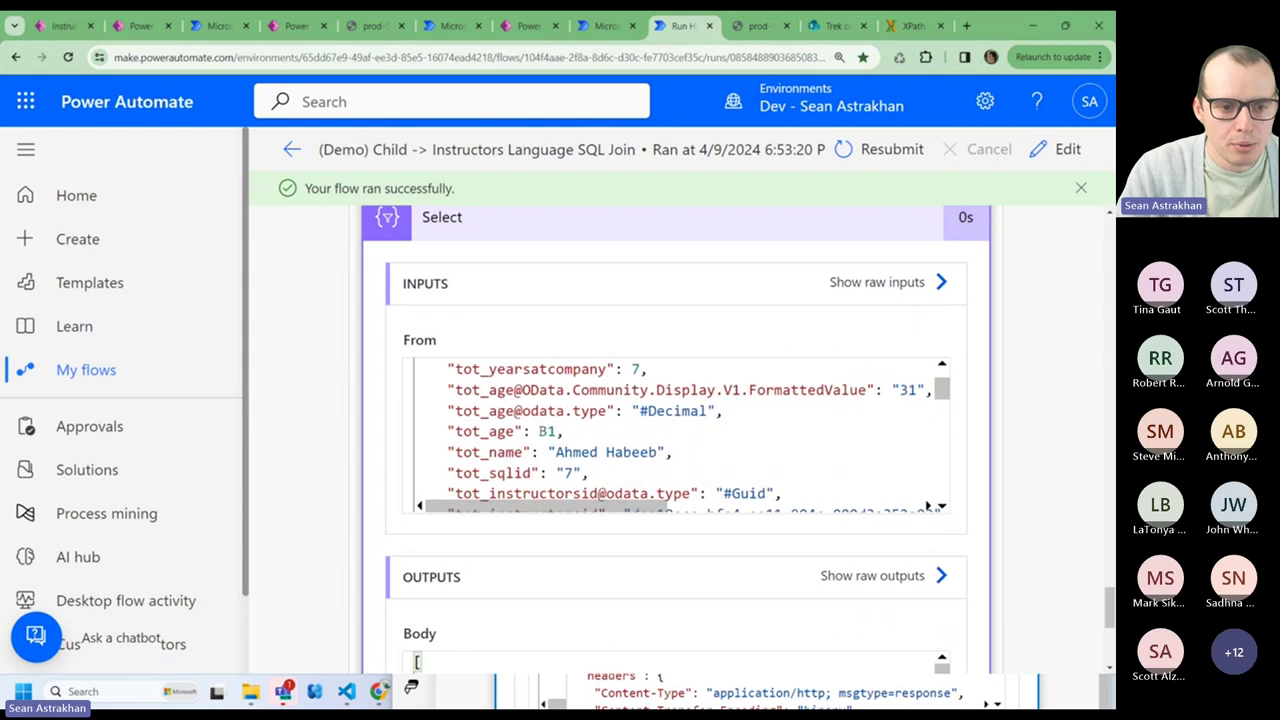
{"action": "scroll", "coordinate": [508, 462], "scroll_direction": "down", "scroll_amount": 2}
{"action": "triple_click", "coordinate": [508, 462]}
- Check the Select output records for their ratingSum totals of 9 and 7
{"action": "scroll", "coordinate": [508, 462], "scroll_direction": "down", "scroll_amount": 2}
{"action": "scroll", "coordinate": [338, 443], "scroll_direction": "down", "scroll_amount": 3}
{"action": "scroll", "coordinate": [511, 440], "scroll_direction": "down", "scroll_amount": 5}
{"action": "scroll", "coordinate": [510, 440], "scroll_direction": "down", "scroll_amount": 1}
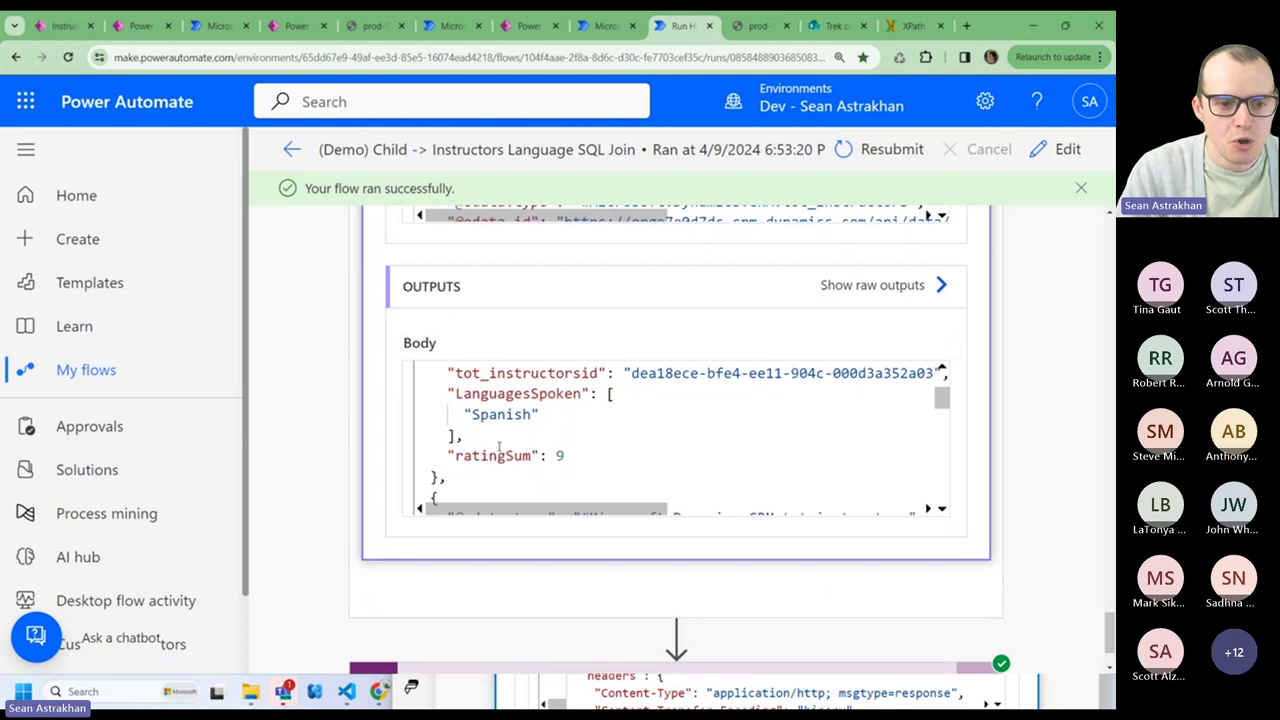
{"action": "triple_click", "coordinate": [498, 453]}
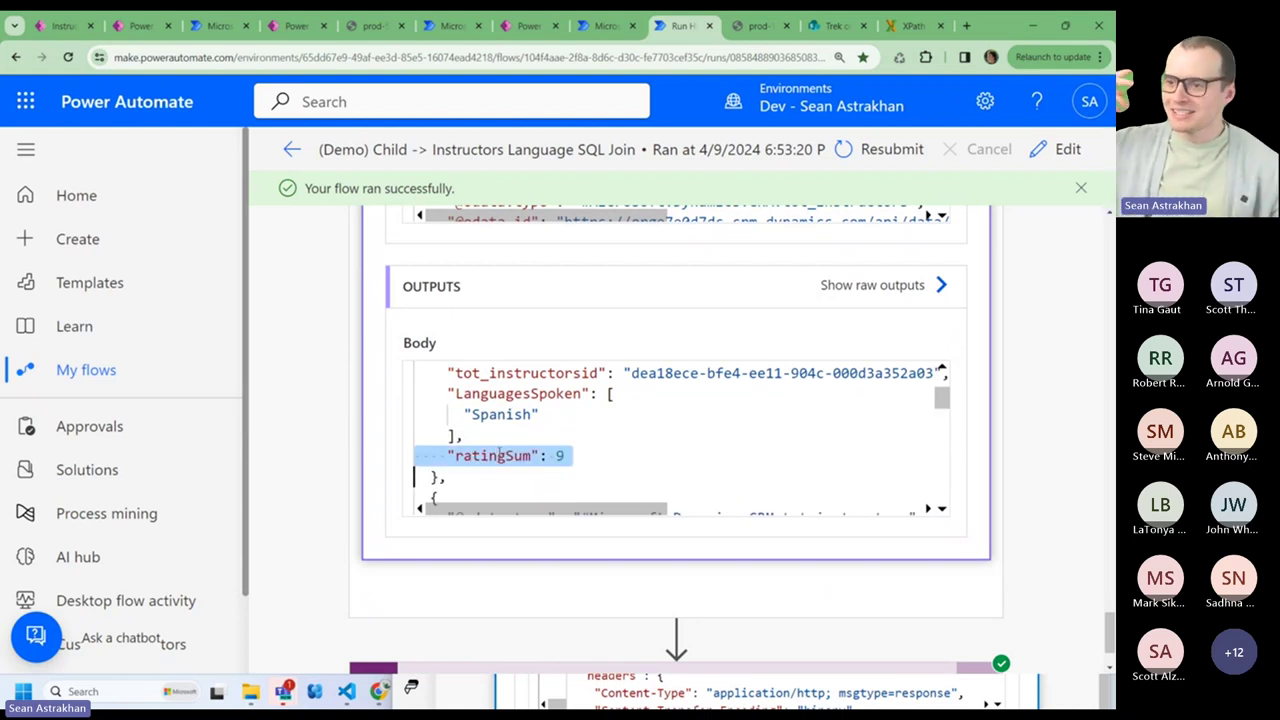
{"action": "scroll", "coordinate": [555, 420], "scroll_direction": "down", "scroll_amount": 4}
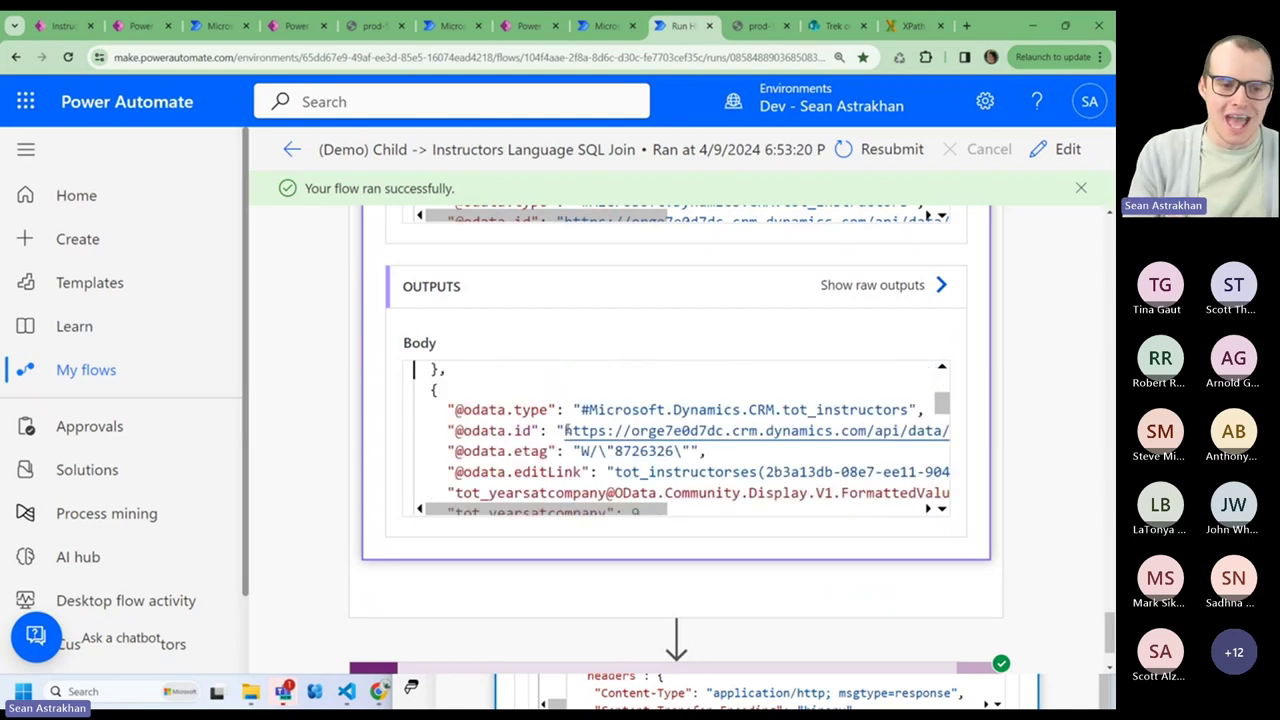
{"action": "scroll", "coordinate": [567, 428], "scroll_direction": "down", "scroll_amount": 4}
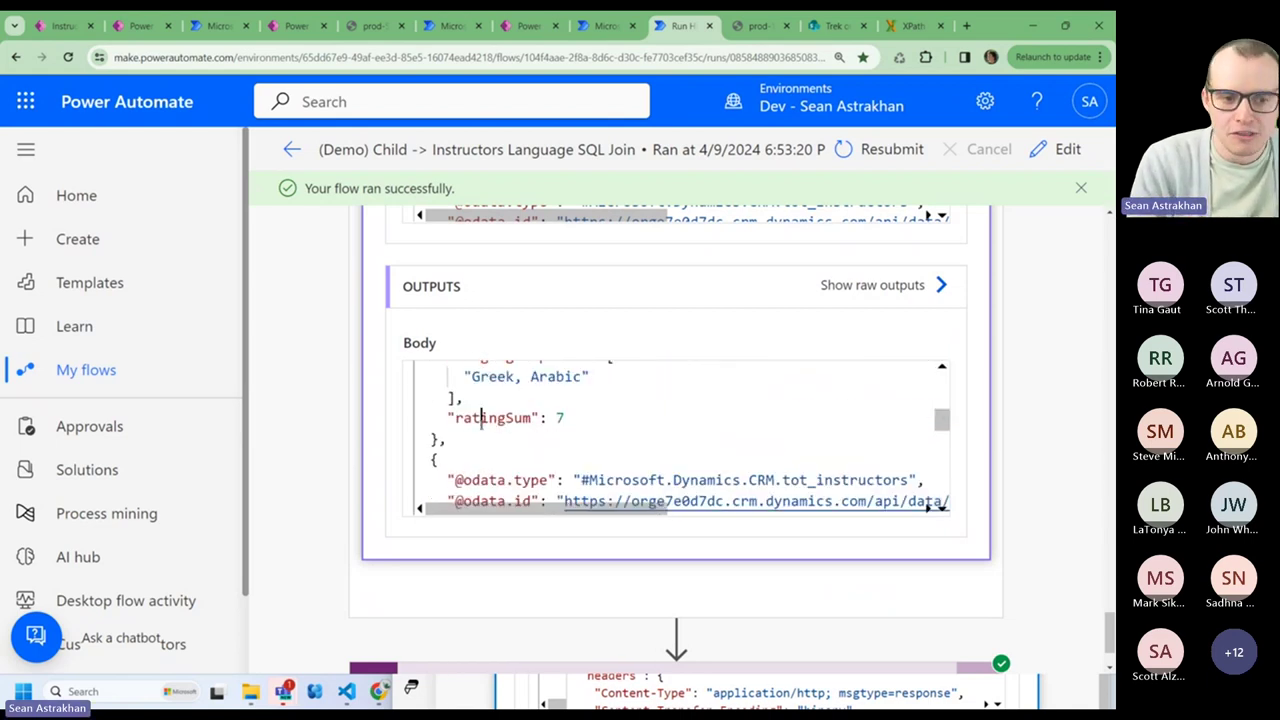
{"action": "double_click", "coordinate": [481, 419]}
{"action": "left_click", "coordinate": [481, 419]}
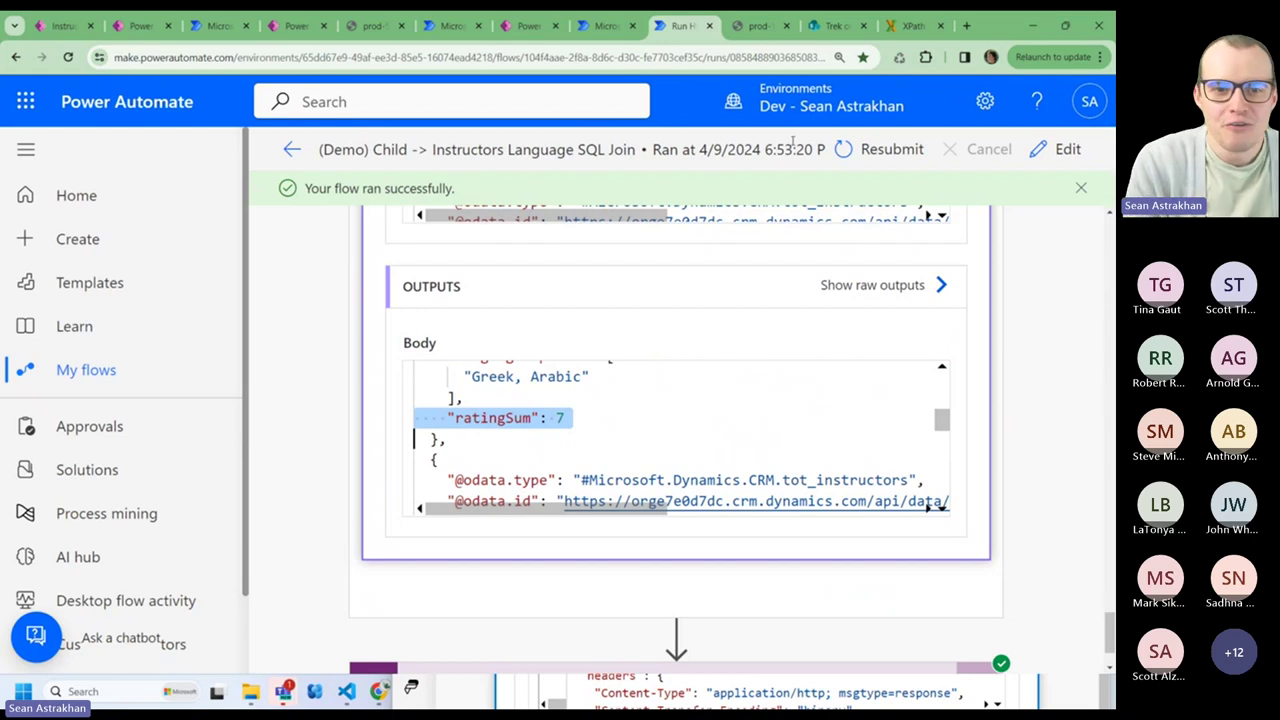
- View the Compose steps above Select in the full-screen flow designer
{"action": "left_click_drag", "start_coordinate": [992, 34], "coordinate": [966, 119]}
{"action": "left_click", "coordinate": [560, 118]}
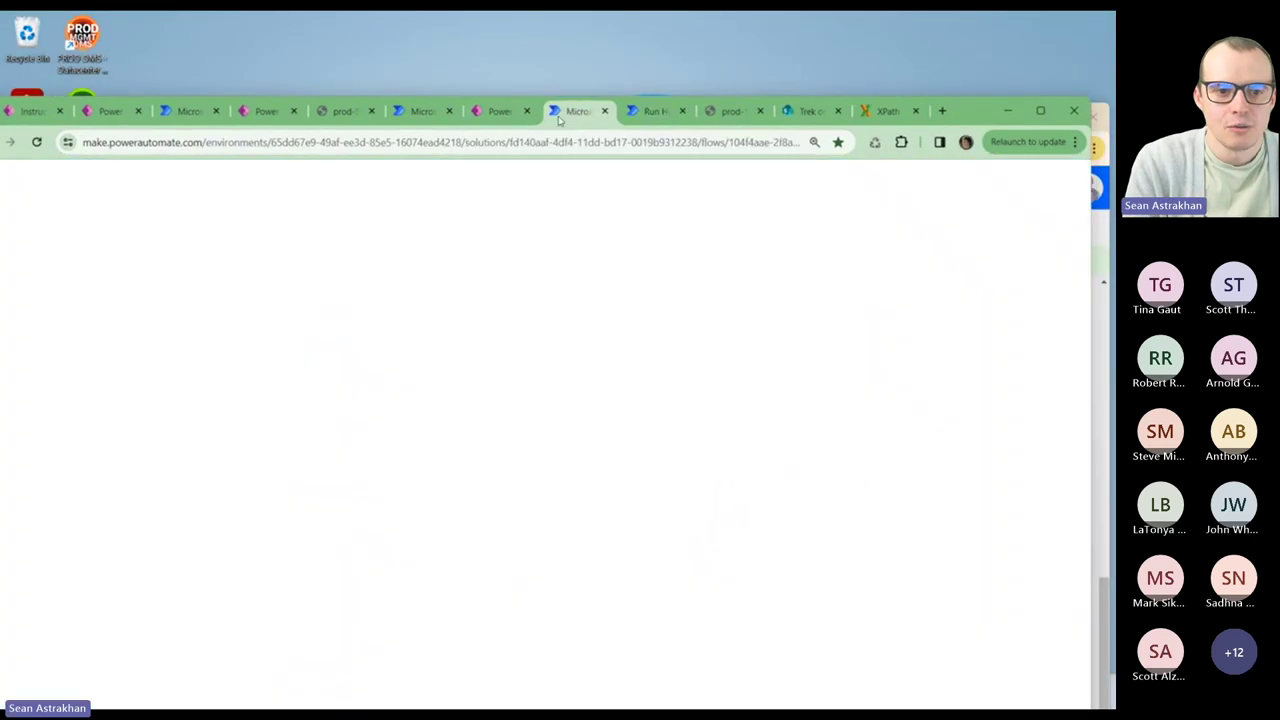
{"action": "key", "text": "super+Up"}
{"action": "left_click_drag", "start_coordinate": [773, 279], "coordinate": [754, 417]}
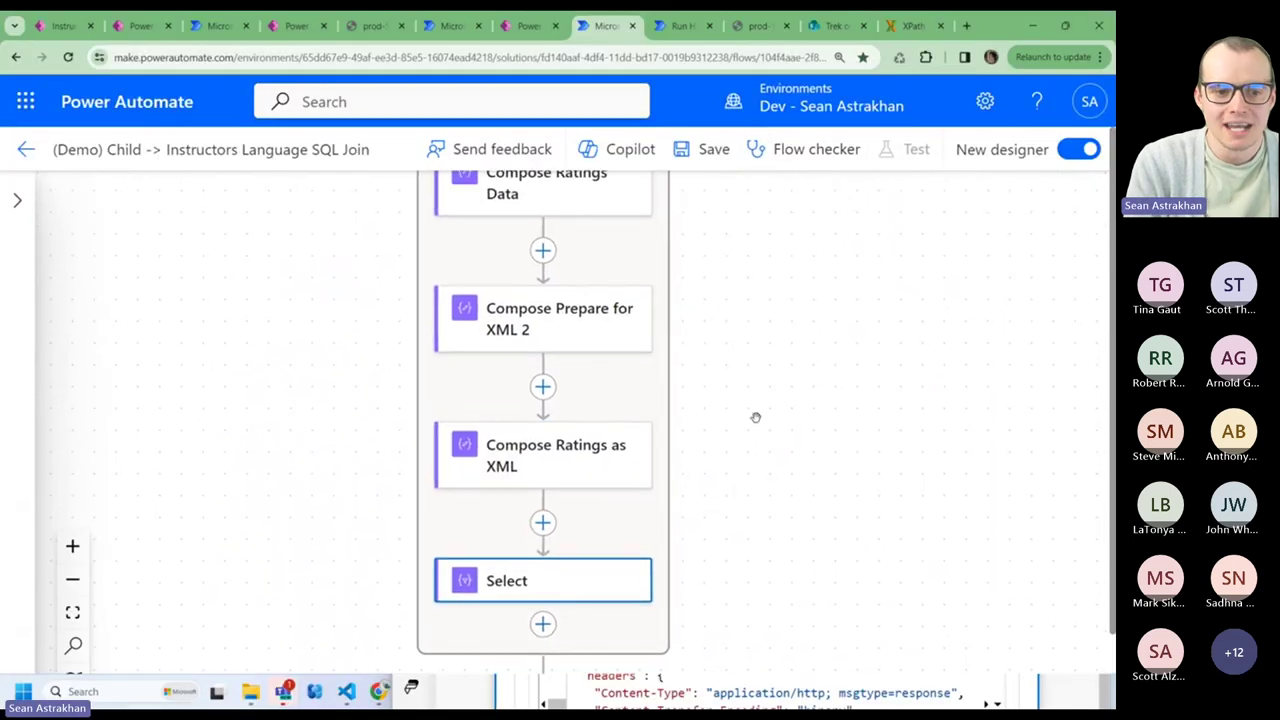
- Zoom out the run history to see XPath outputs like /root/array[SQLId=7]/LanguagesSpoken/text() feeding Select
{"action": "left_click", "coordinate": [685, 28]}
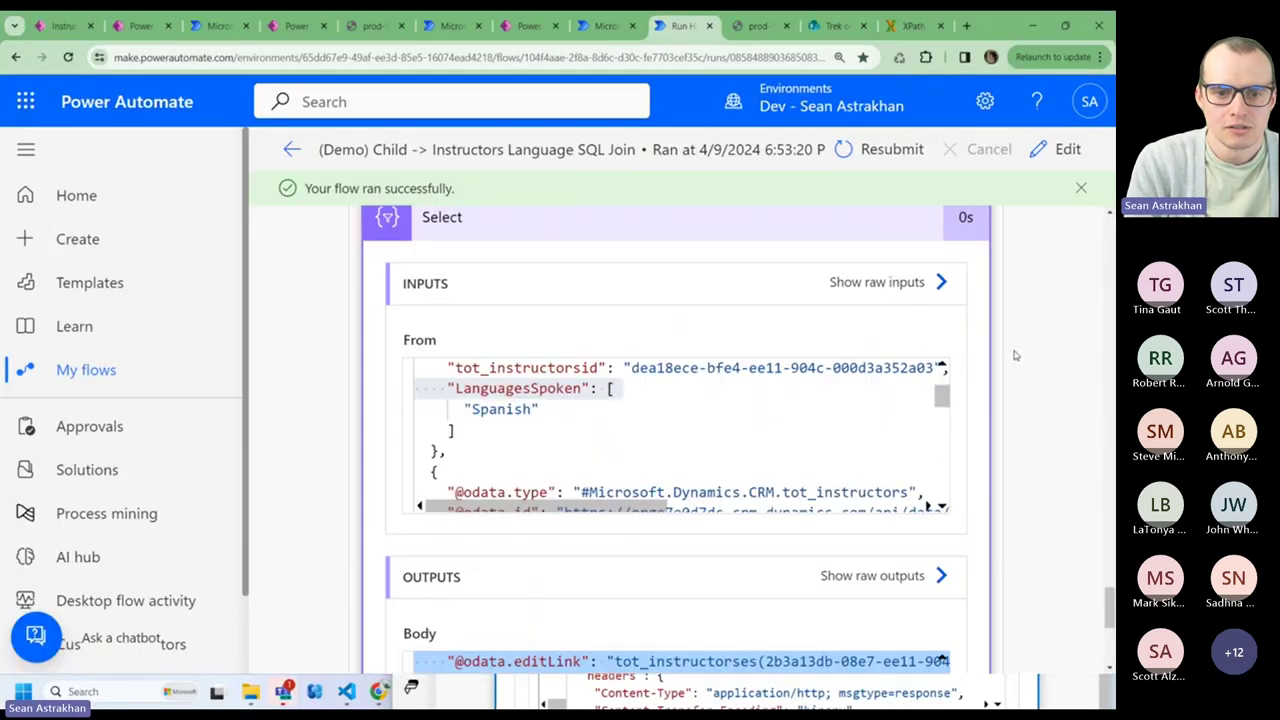
{"action": "key", "text": "ctrl+minus"}
{"action": "key", "text": "ctrl+minus"}
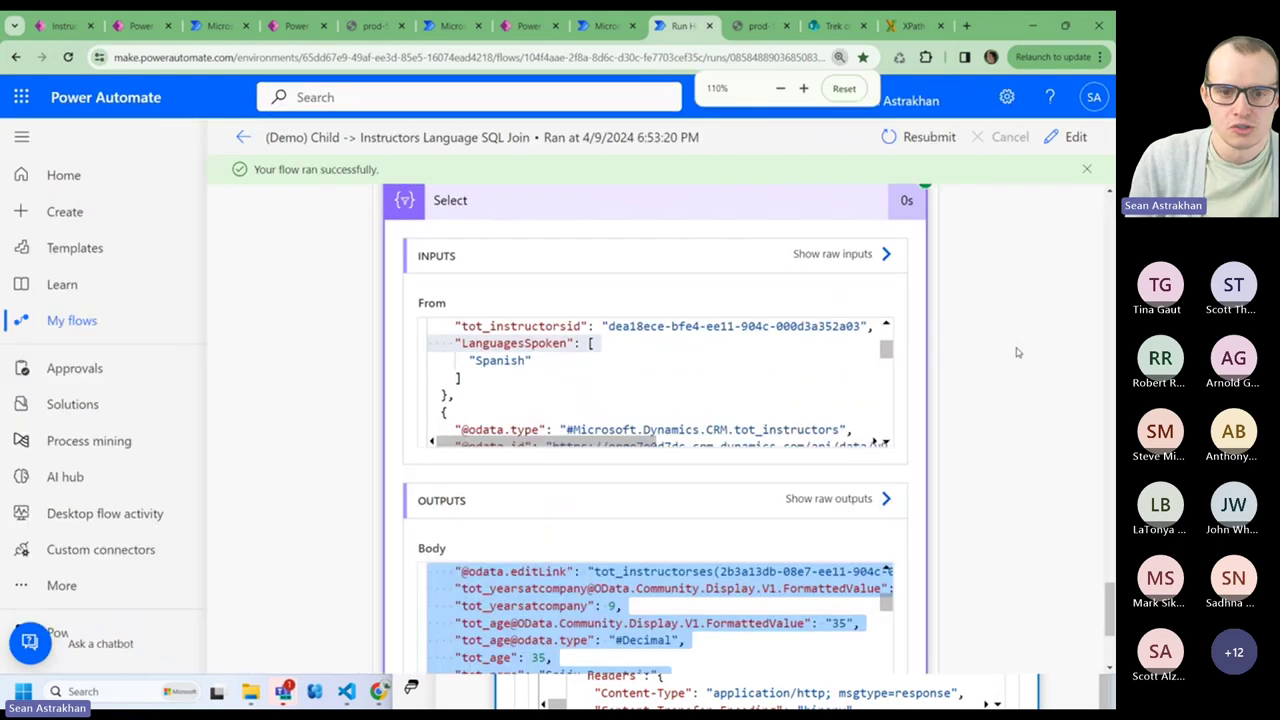
{"action": "scroll", "coordinate": [963, 403], "scroll_direction": "up", "scroll_amount": 3}
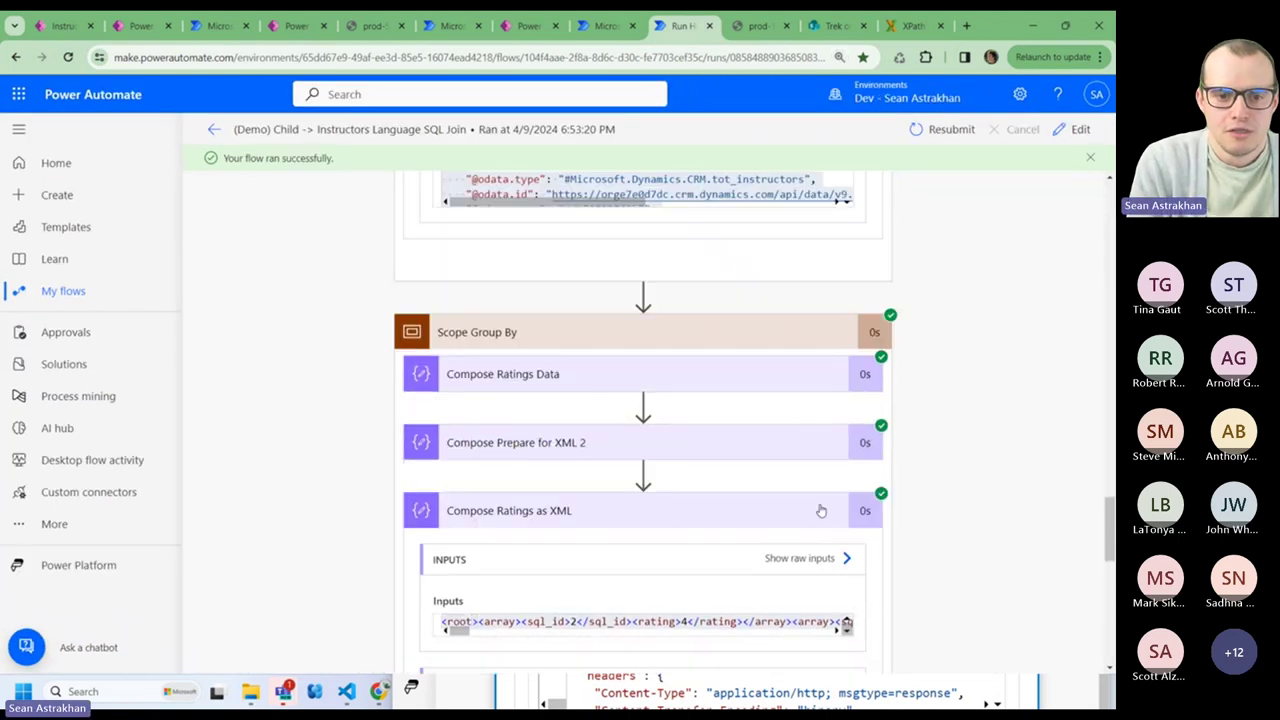
{"action": "scroll", "coordinate": [845, 415], "scroll_direction": "up", "scroll_amount": 3}
{"action": "scroll", "coordinate": [845, 415], "scroll_direction": "up", "scroll_amount": 5}
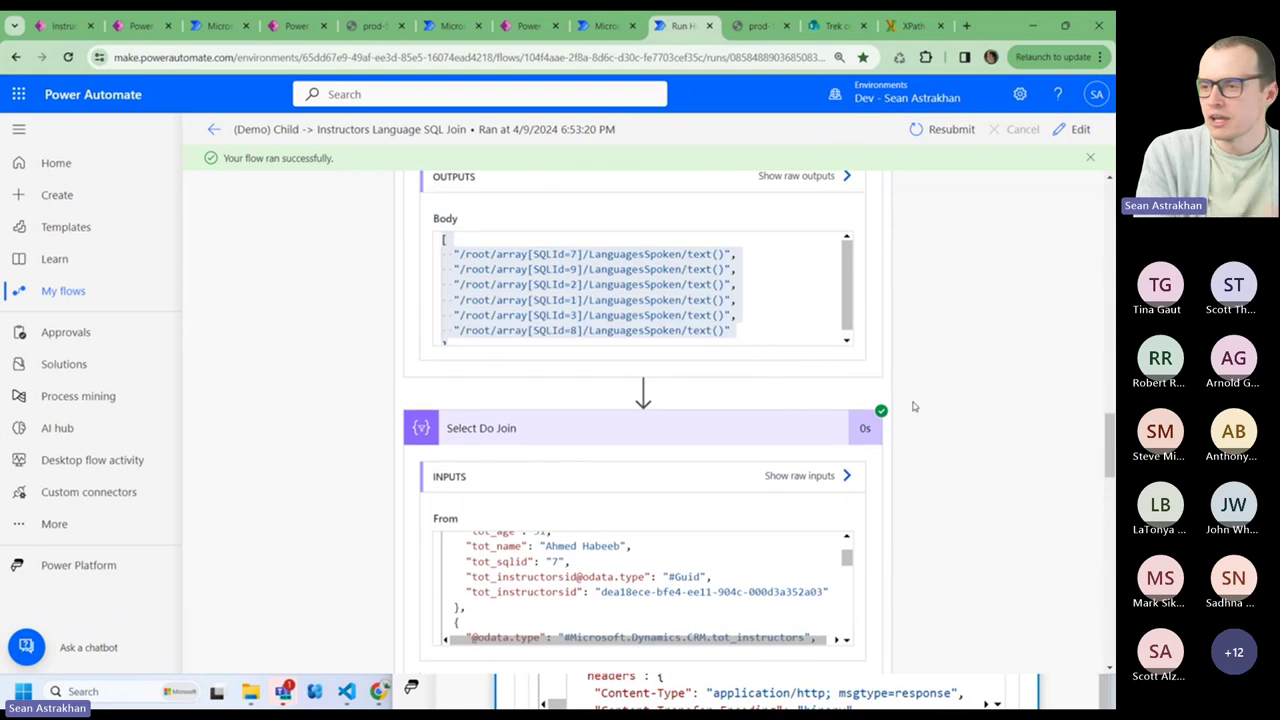